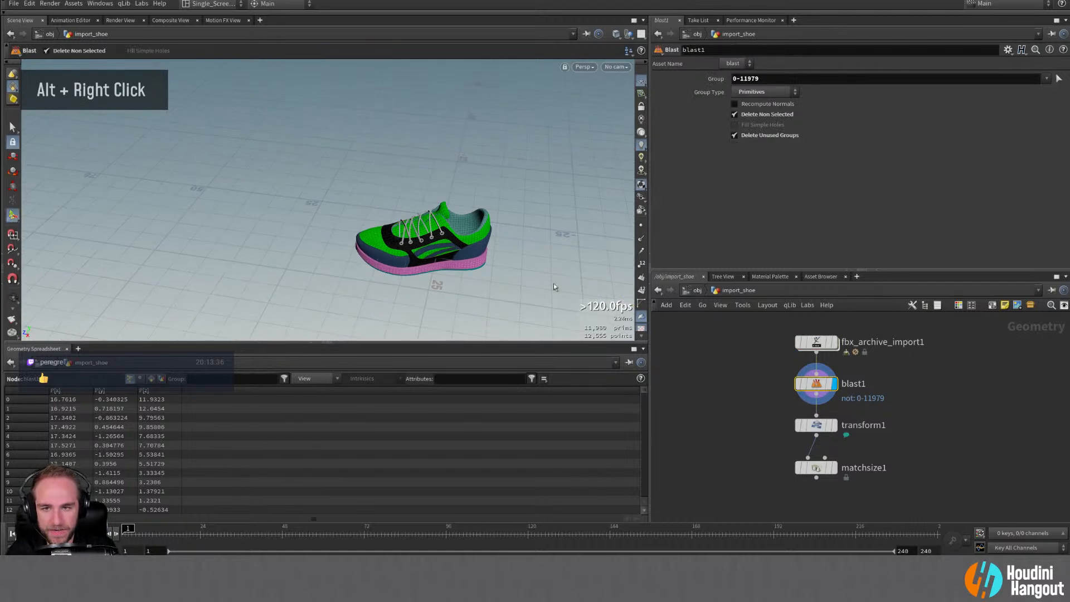
Step: Display the transform1 result and the matchsize1 result, and compare the shoe's placement relative to the grid from several angles
click(834, 425)
click(816, 425)
alt+drag(440, 248, 229, 187)
click(833, 468)
click(816, 467)
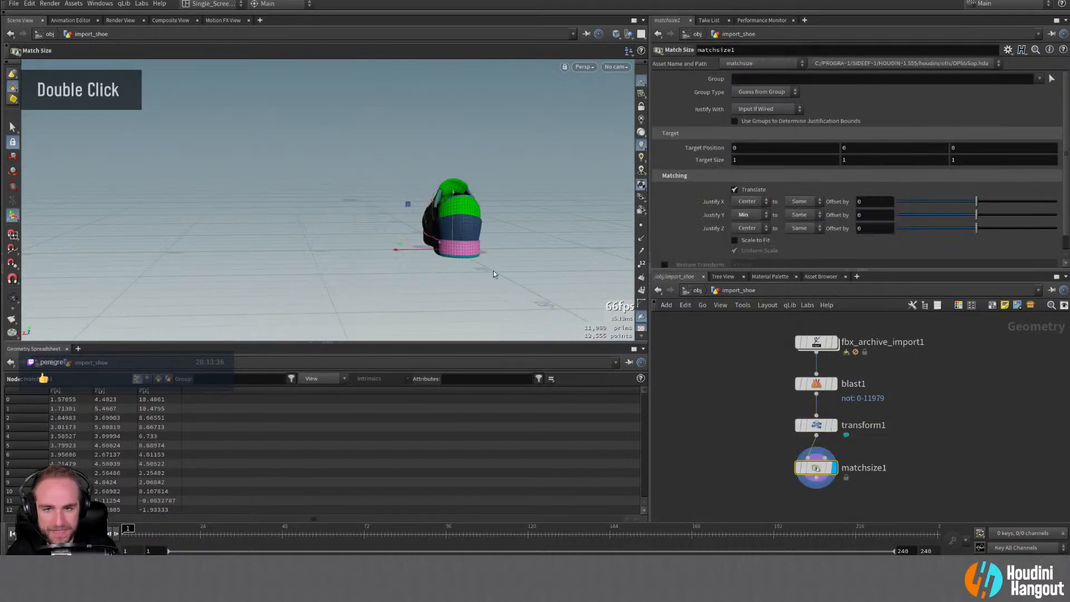
alt+drag(446, 245, 481, 298)
alt+middle_drag(460, 257, 375, 244)
alt+drag(375, 244, 361, 271)
alt+middle_drag(360, 271, 392, 155)
alt+drag(392, 154, 478, 178)
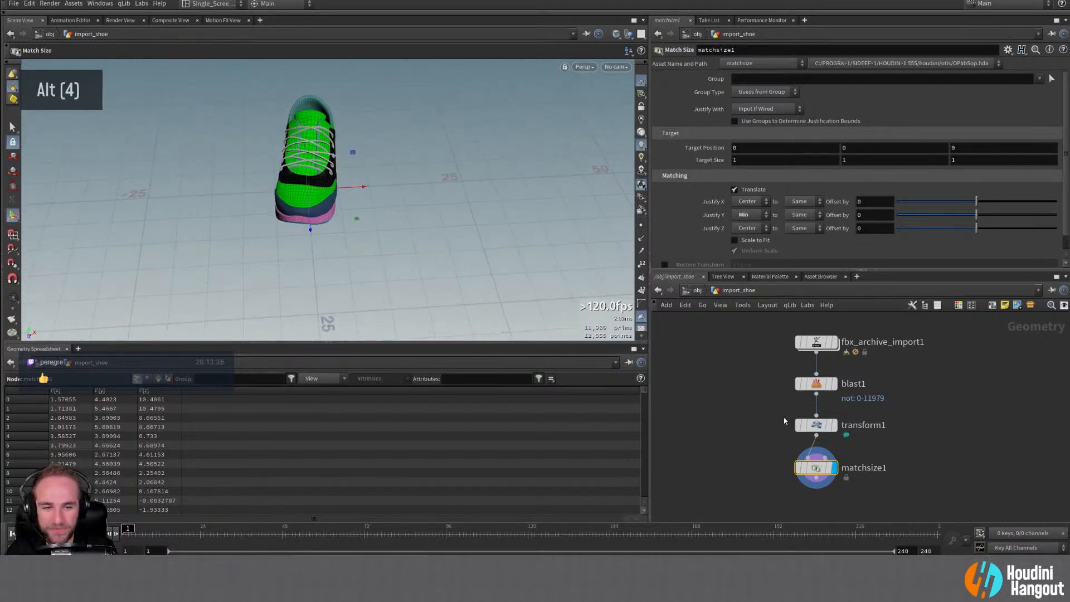
Step: Adjust transform1's rotation by eye to about -1.9, -11.2 and 0.09 degrees so the shoe sits straight and level
click(815, 425)
drag(412, 219, 112, 119)
alt+drag(357, 167, 189, 179)
alt+drag(286, 173, 565, 179)
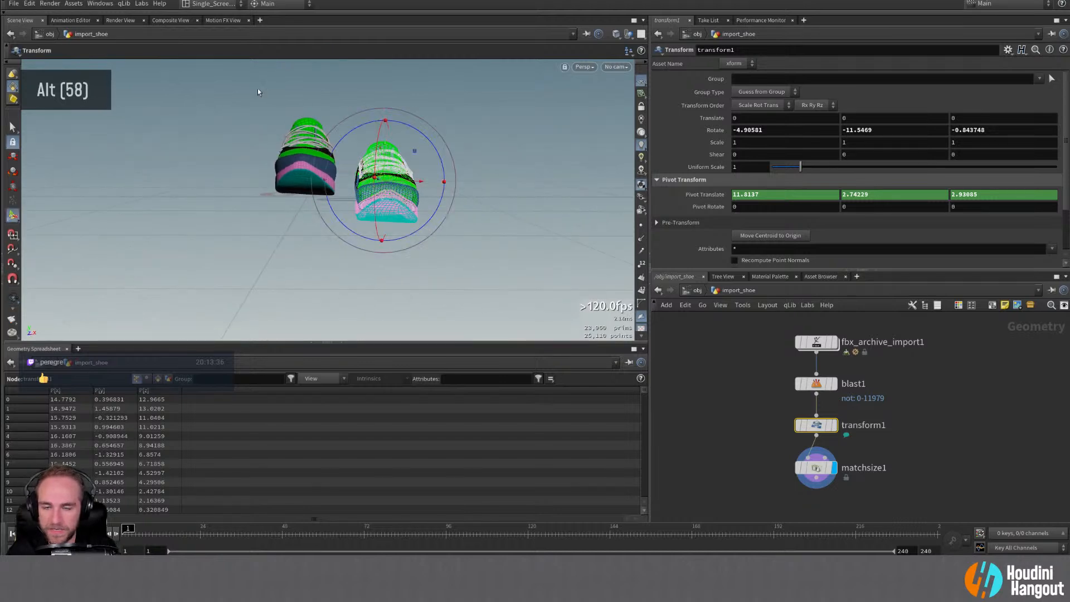
drag(355, 130, 374, 149)
alt+drag(290, 159, 242, 172)
drag(429, 142, 616, 152)
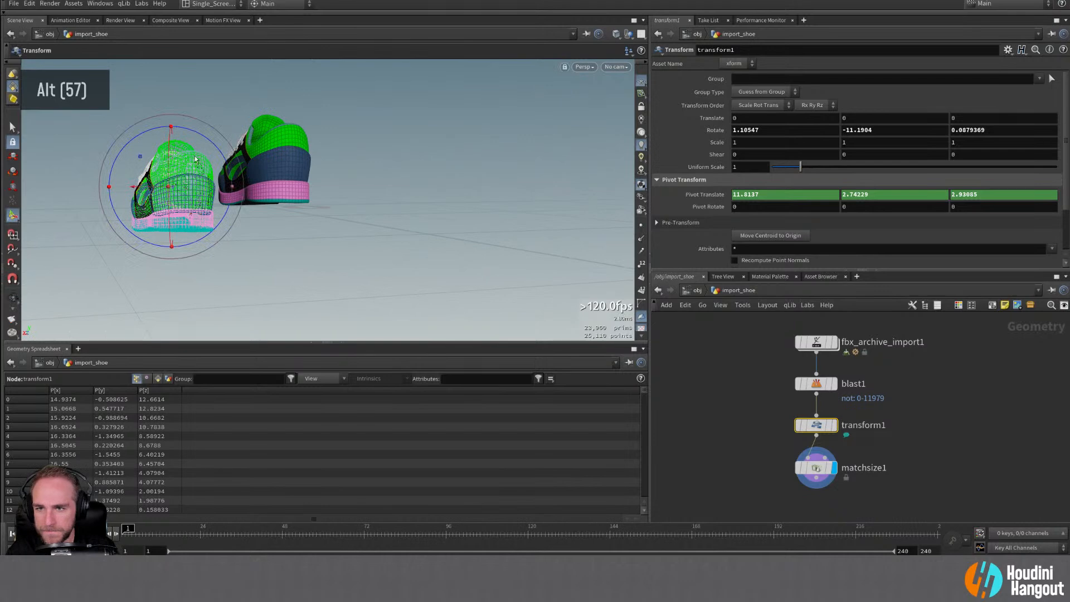
drag(172, 170, 449, 179)
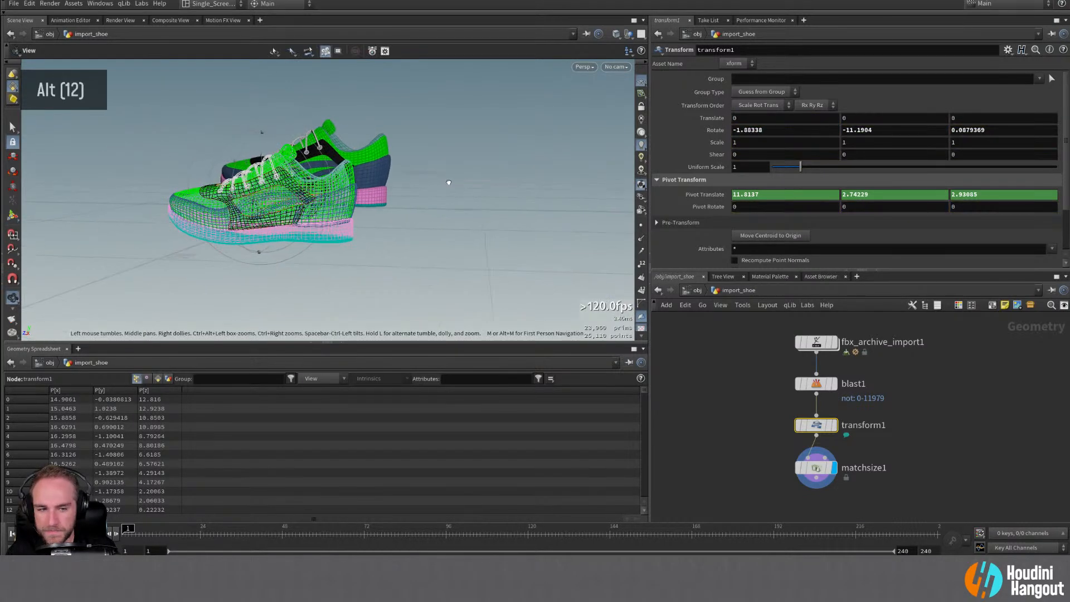
alt+drag(374, 185, 241, 247)
alt+middle_drag(389, 190, 360, 197)
alt+drag(360, 197, 358, 153)
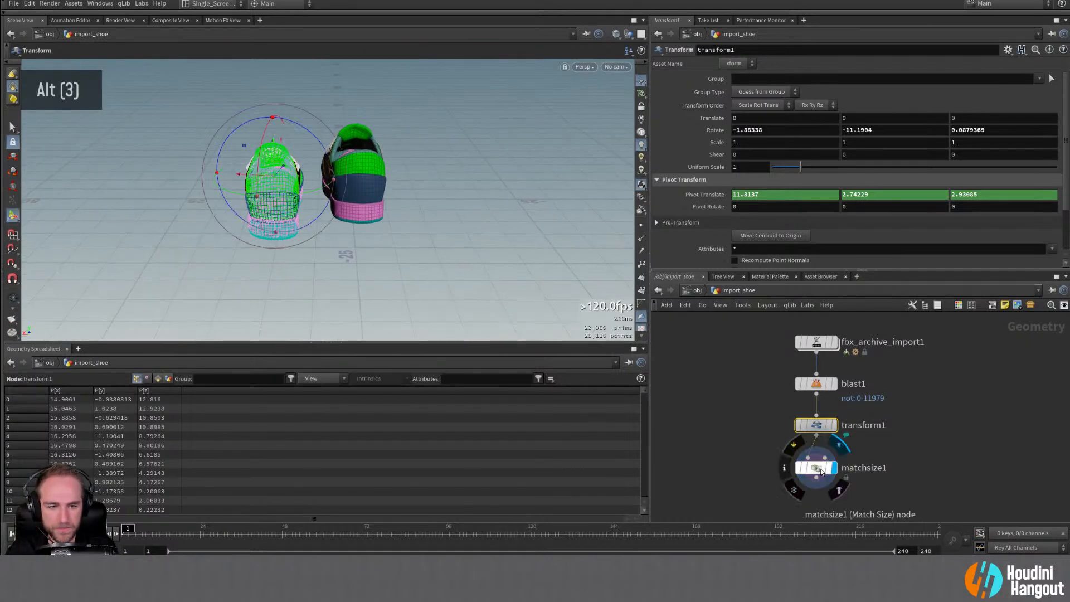
Step: Select matchsize1 and examine the aligned shoe from the side, back and front for its ground contact and colour regions
click(819, 469)
alt+drag(304, 235, 424, 178)
alt+right_drag(424, 178, 293, 172)
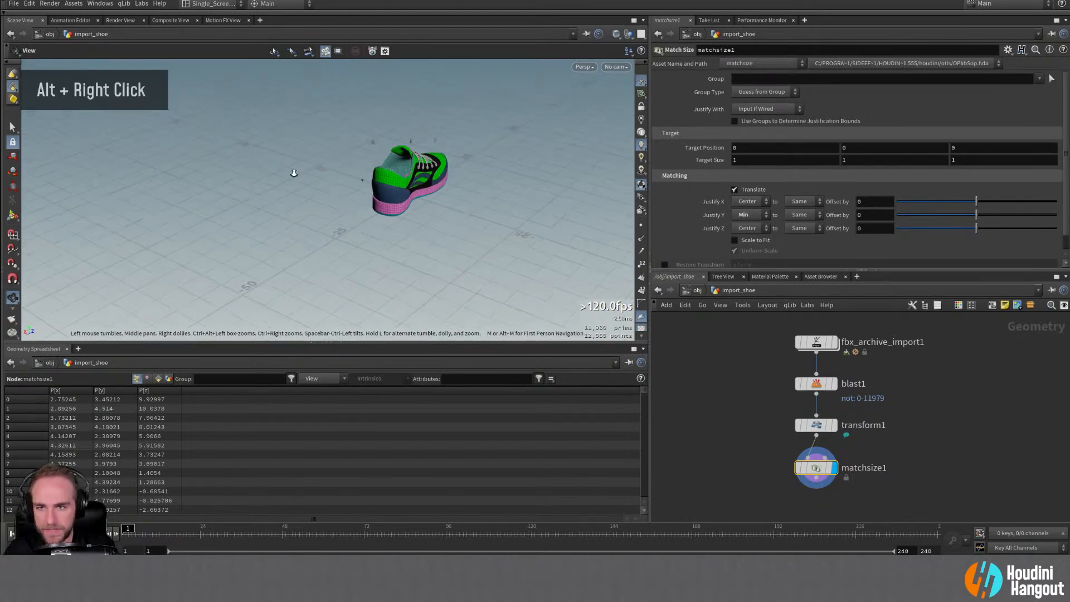
alt+drag(294, 172, 217, 201)
alt+middle_drag(217, 201, 167, 223)
alt+drag(168, 223, 393, 174)
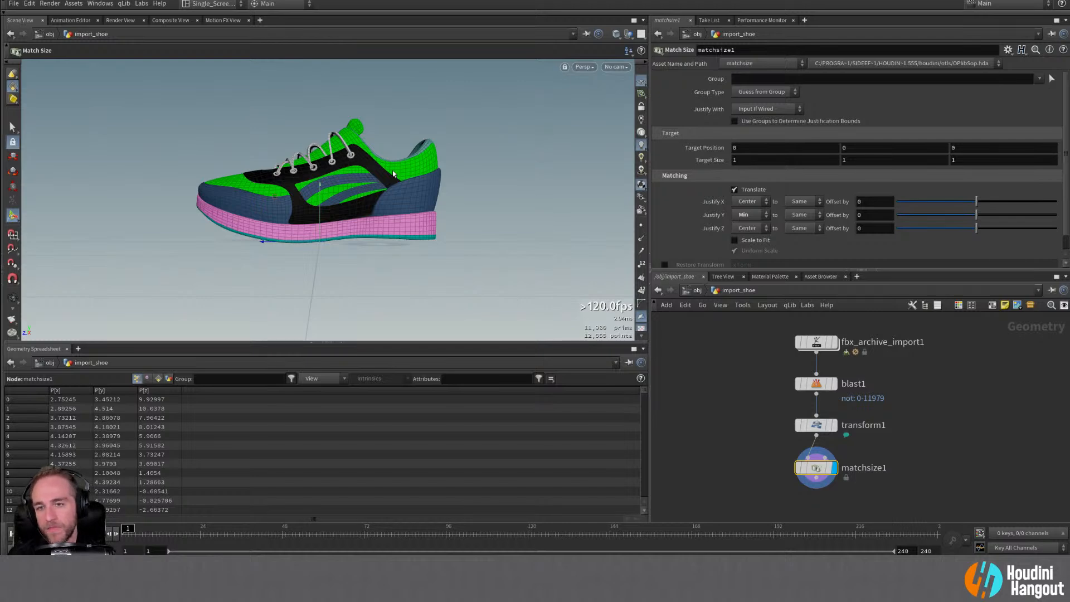
alt+right_drag(818, 474, 802, 473)
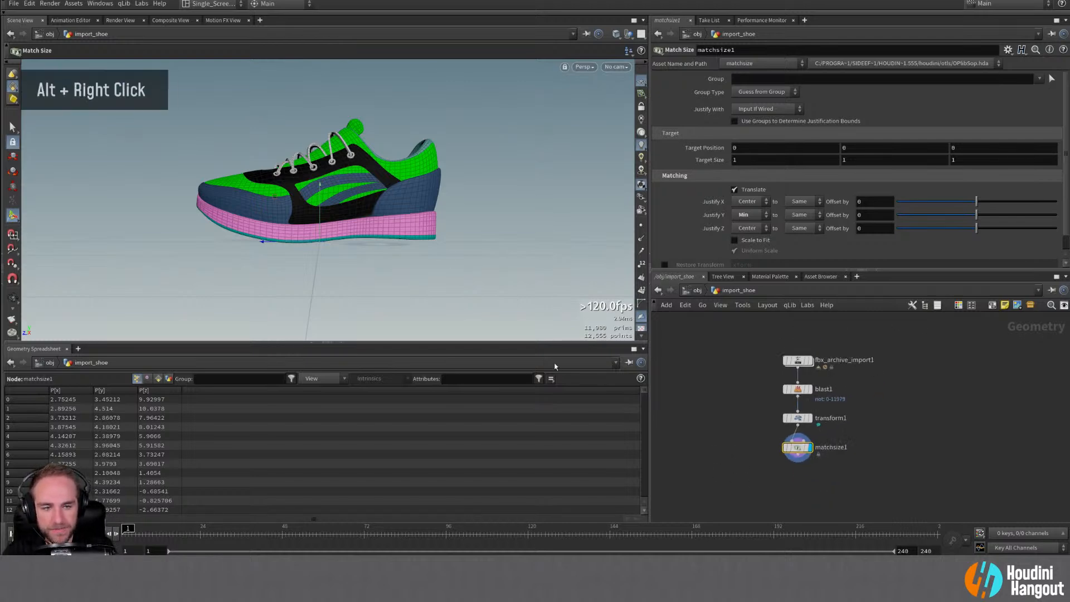
alt+drag(334, 167, 488, 172)
alt+right_drag(488, 172, 252, 214)
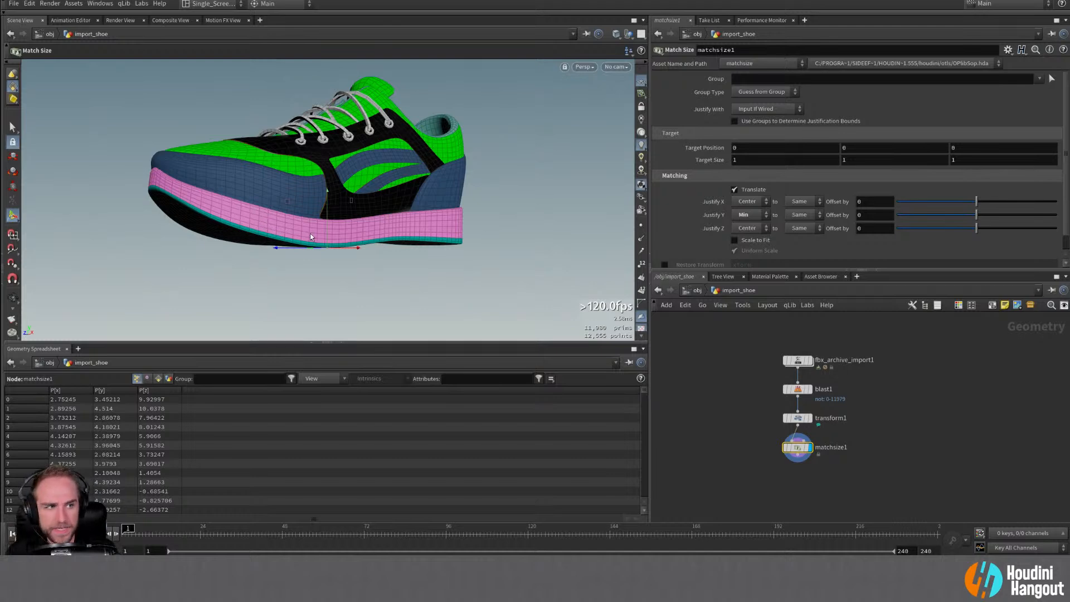
alt+drag(310, 233, 352, 225)
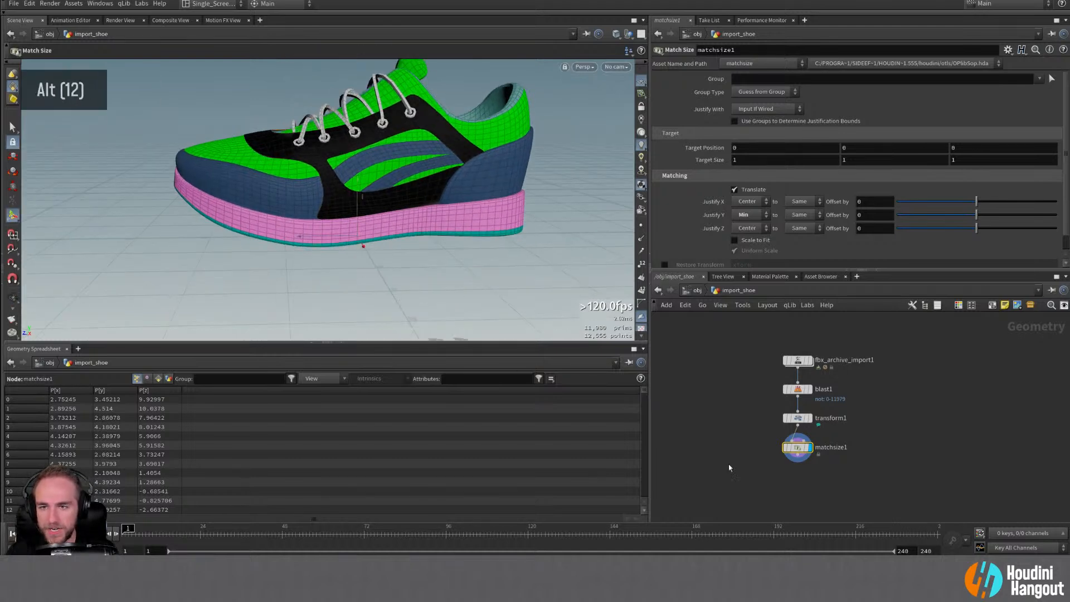
alt+middle_drag(742, 453, 753, 439)
alt+drag(446, 190, 355, 215)
alt+right_drag(356, 215, 323, 218)
alt+drag(323, 219, 357, 209)
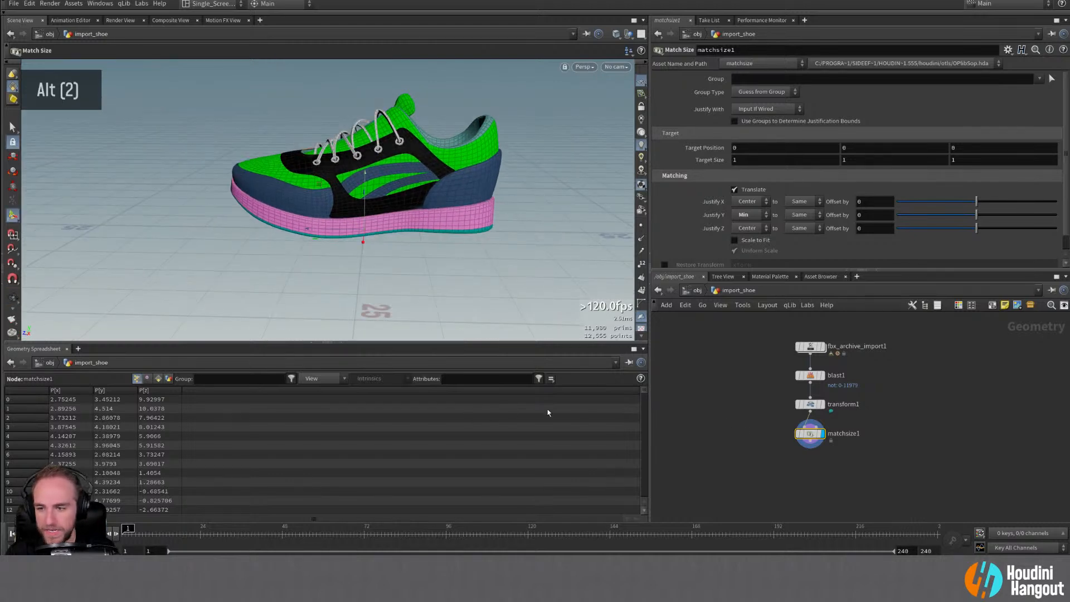
Step: Examine the primitive attributes of matchsize1 in the geometry spreadsheet, reading the full shop_materialpath values
click(158, 379)
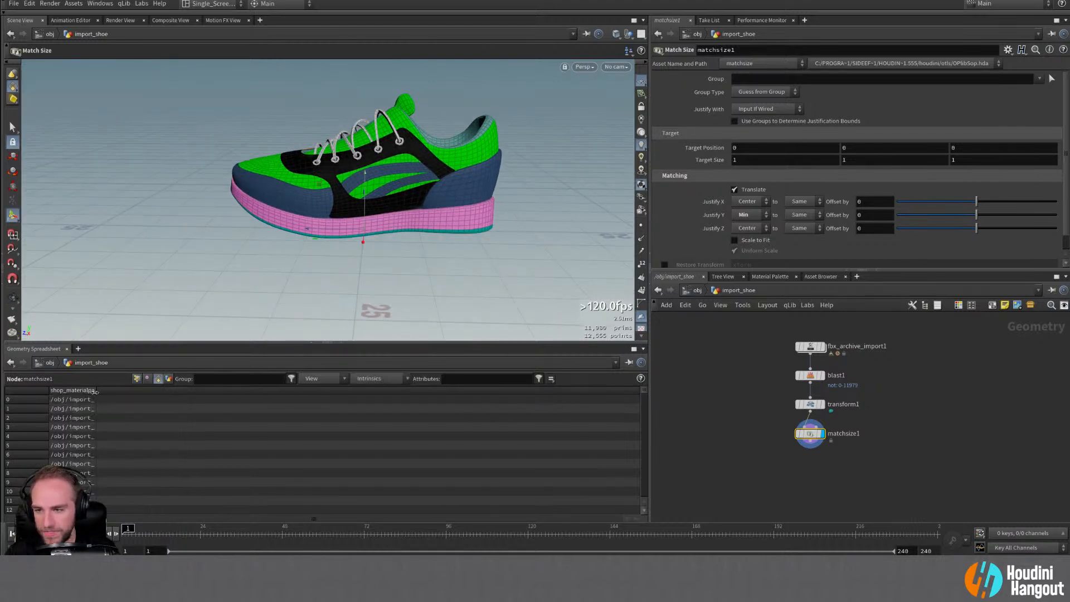
drag(95, 391, 137, 394)
alt+right_drag(262, 215, 232, 210)
alt+drag(232, 210, 585, 283)
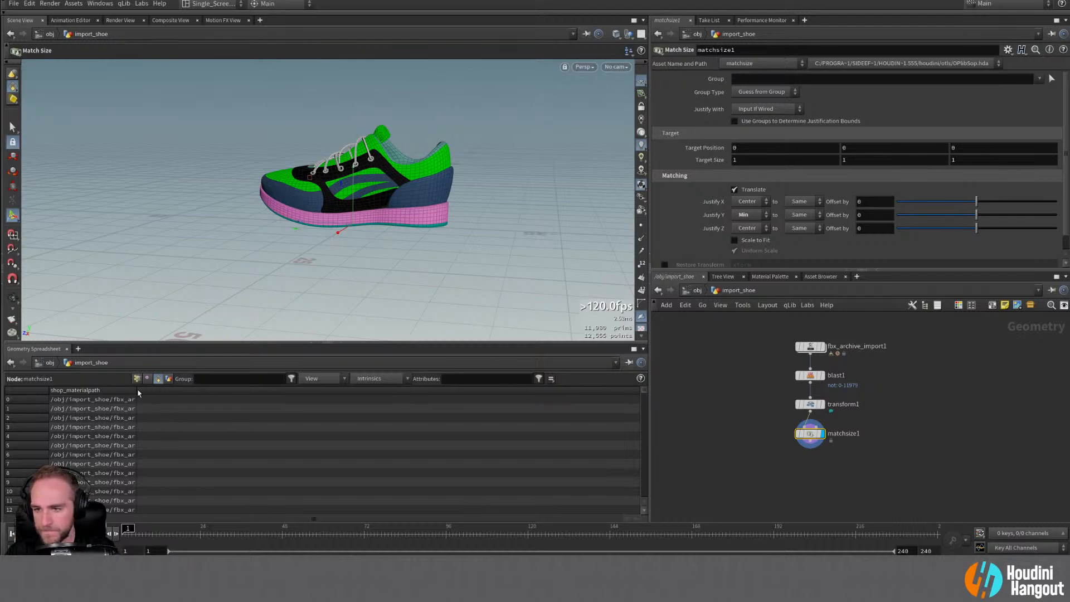
drag(138, 393, 380, 395)
scroll(602, 422, down, 20)
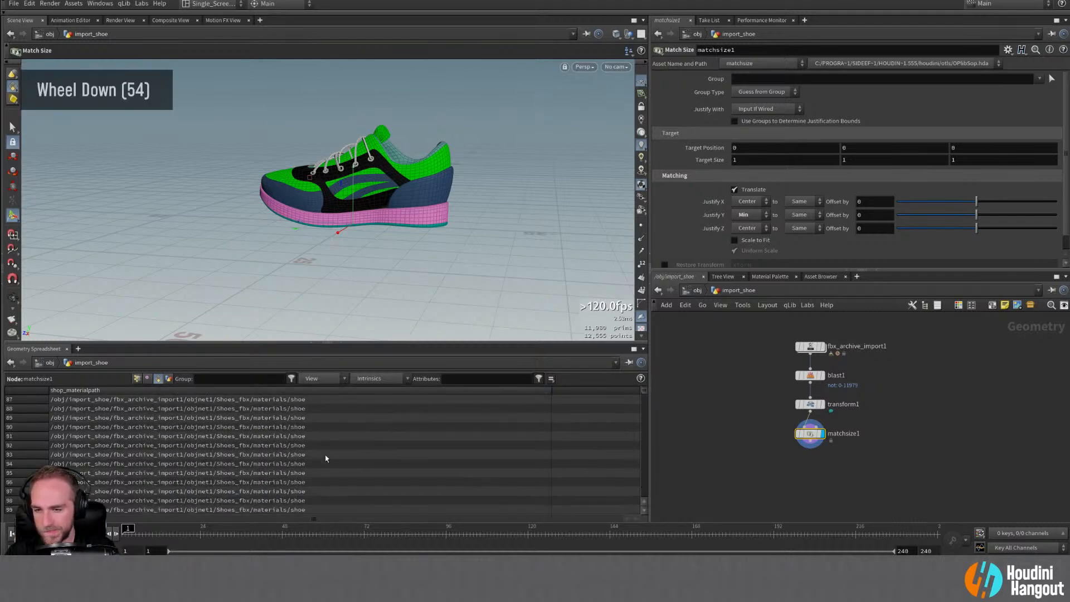
mouse_move(645, 392)
mouse_down()
mouse_move(646, 461)
mouse_move(647, 383)
mouse_up()
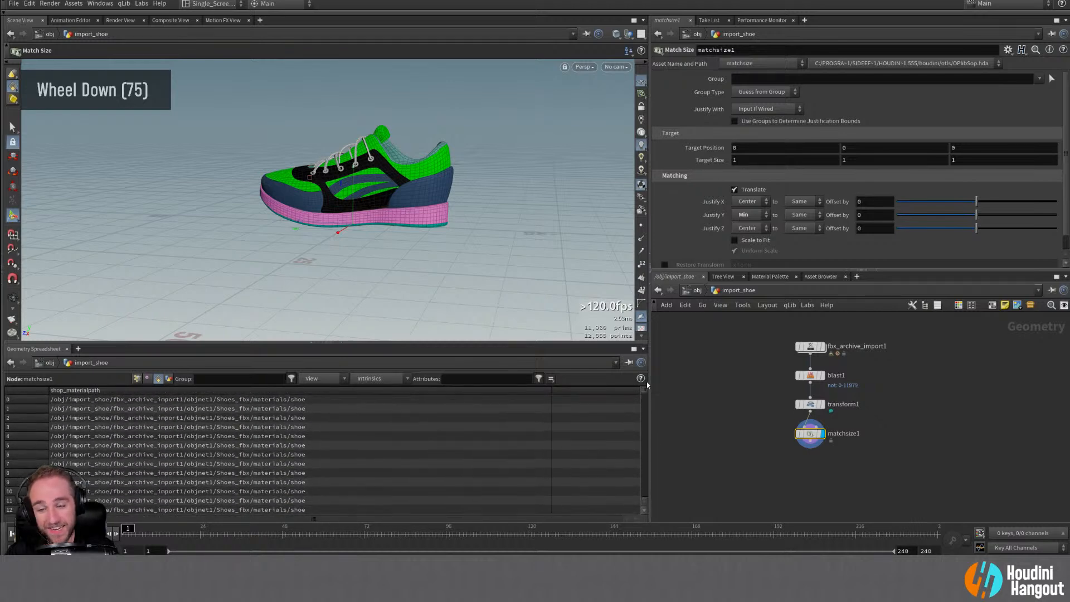
drag(552, 391, 70, 407)
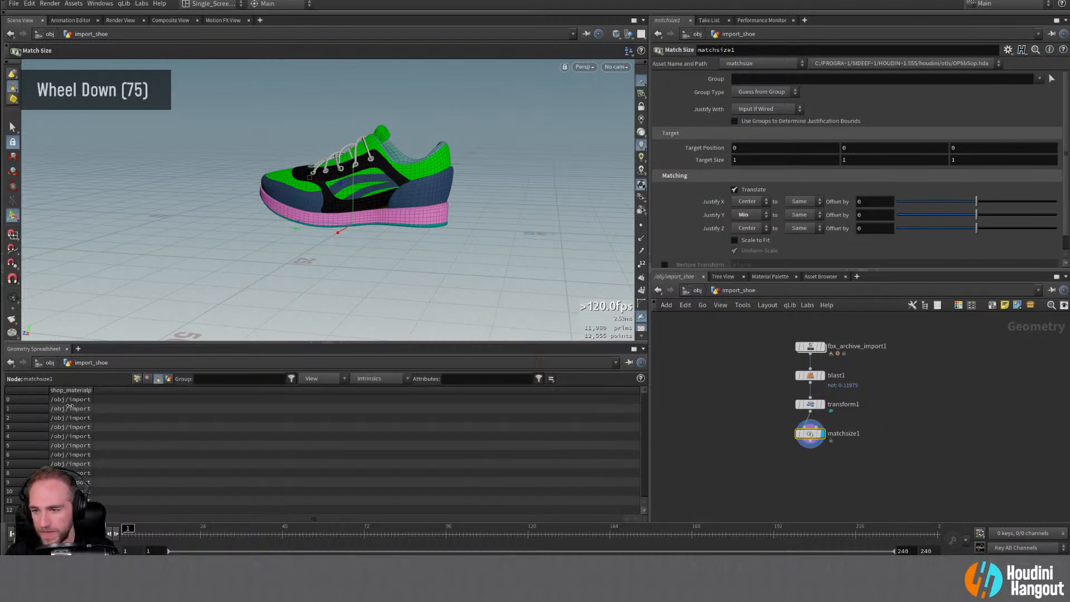
Step: Check the vertex attributes of matchsize1, including Cd, N and uv, against its primitive and point attributes
double_click(147, 379)
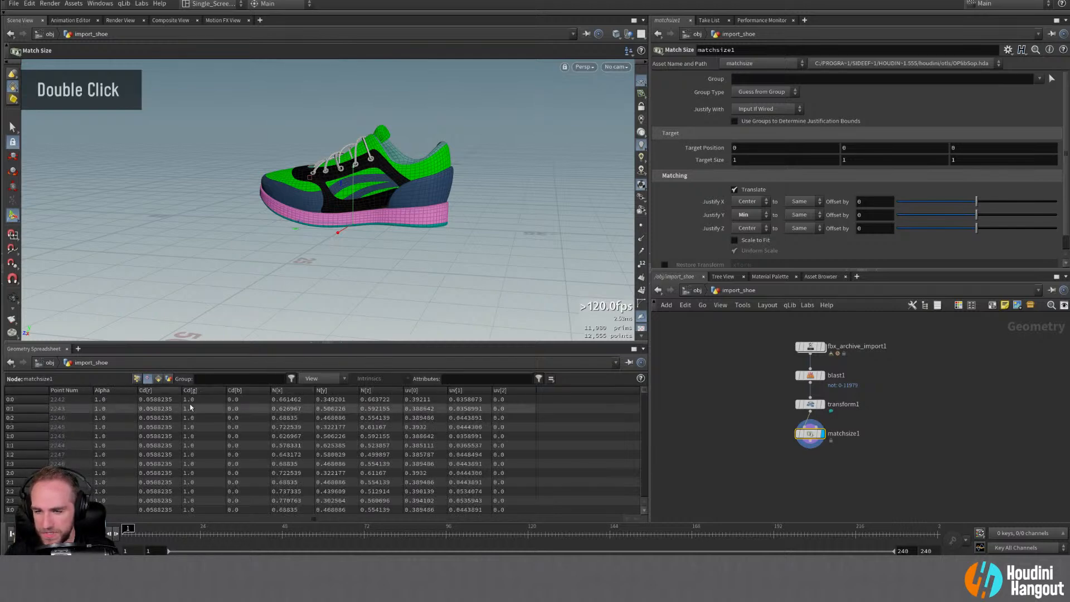
click(158, 379)
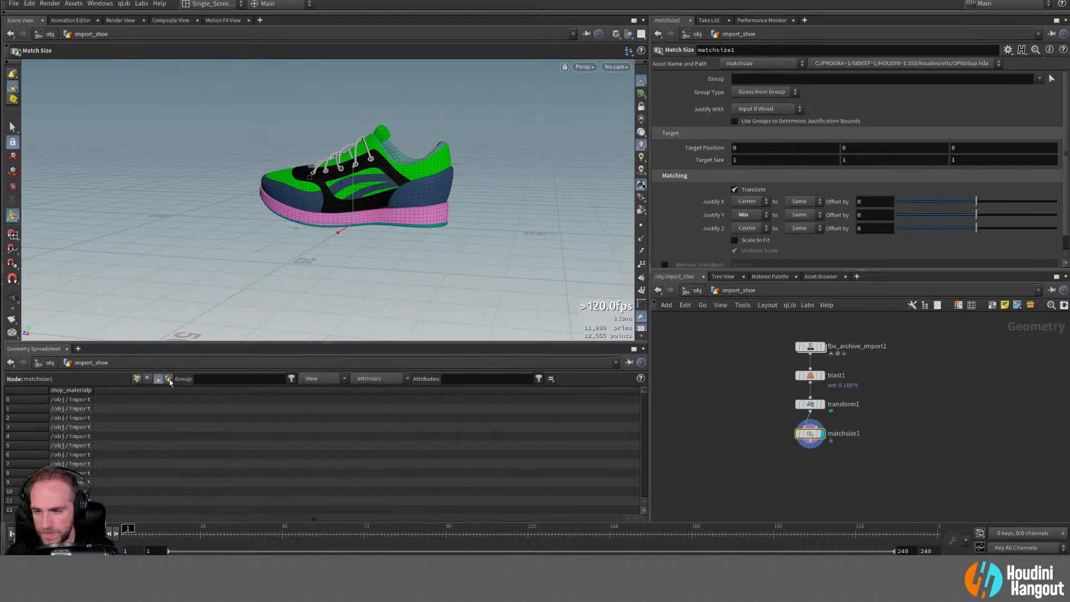
click(135, 379)
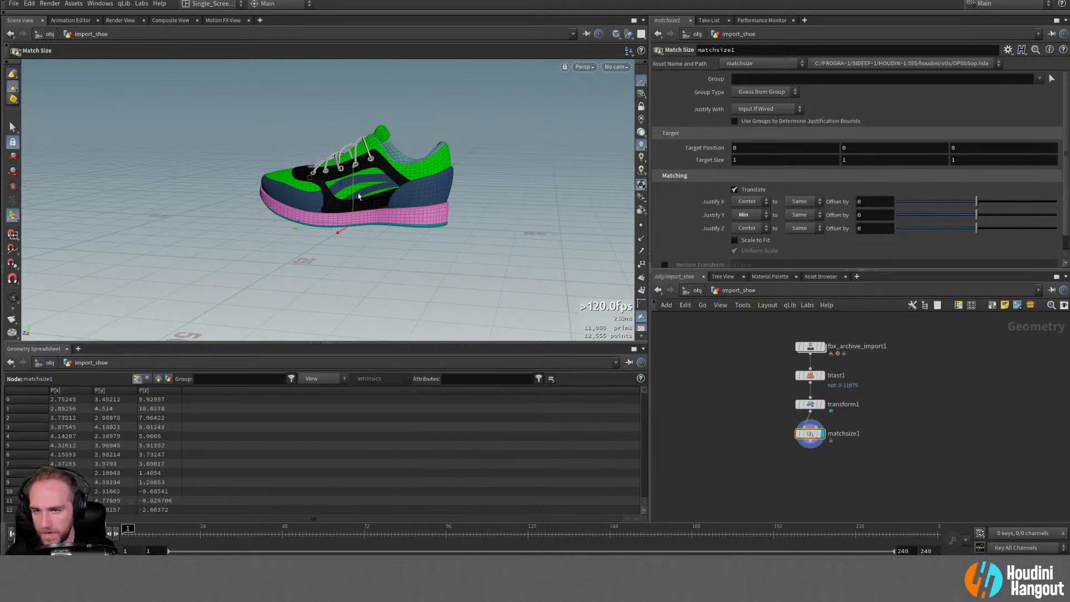
Step: Add a Connectivity node after matchsize1 and display its result
alt+drag(359, 197, 340, 199)
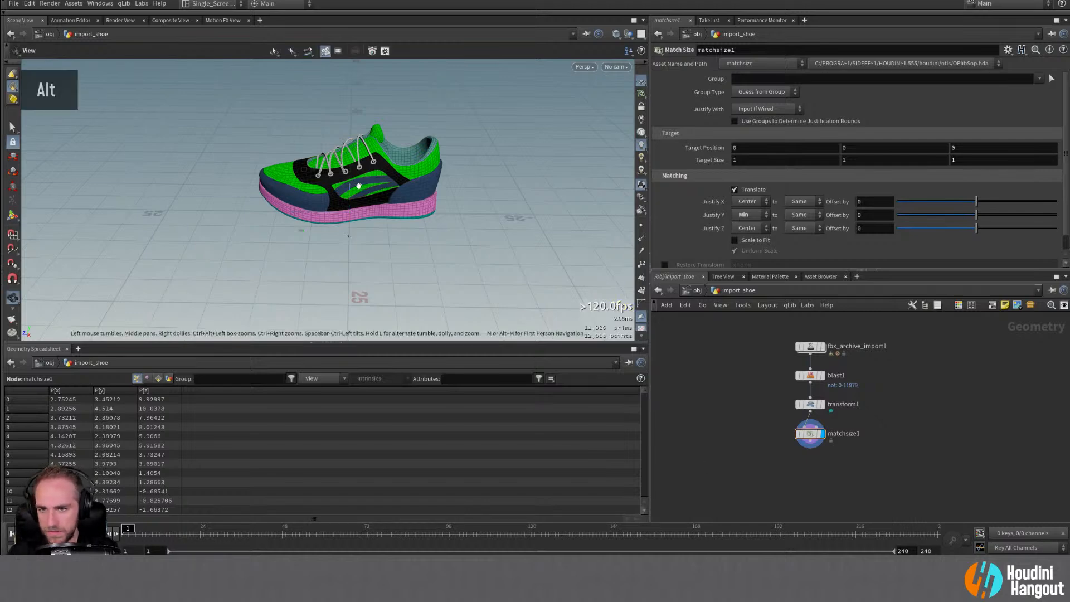
alt+right_drag(359, 186, 403, 181)
alt+drag(404, 181, 491, 137)
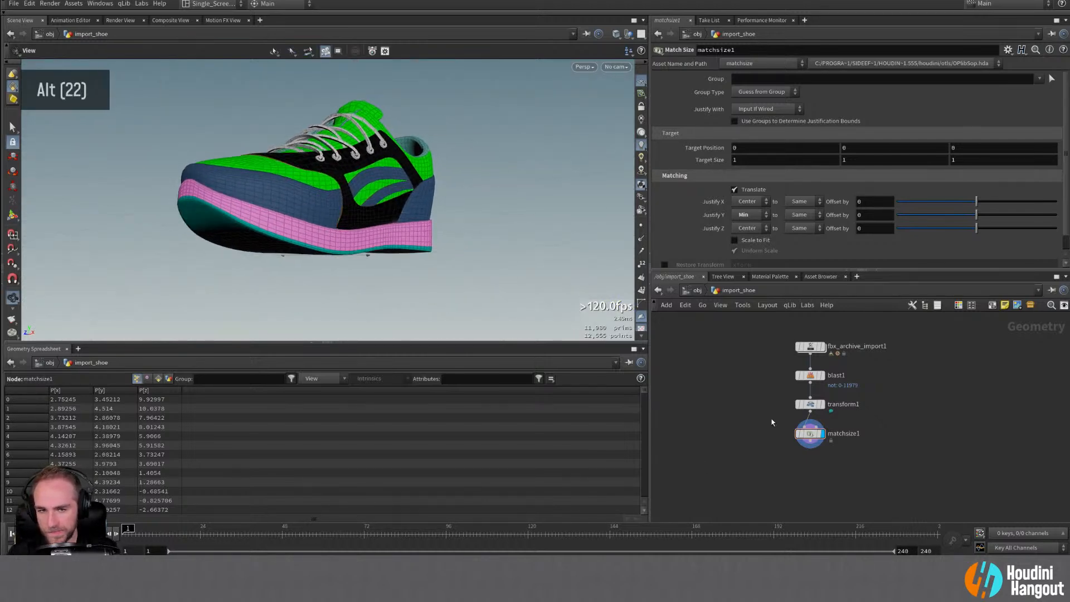
key(Tab)
text(connec)
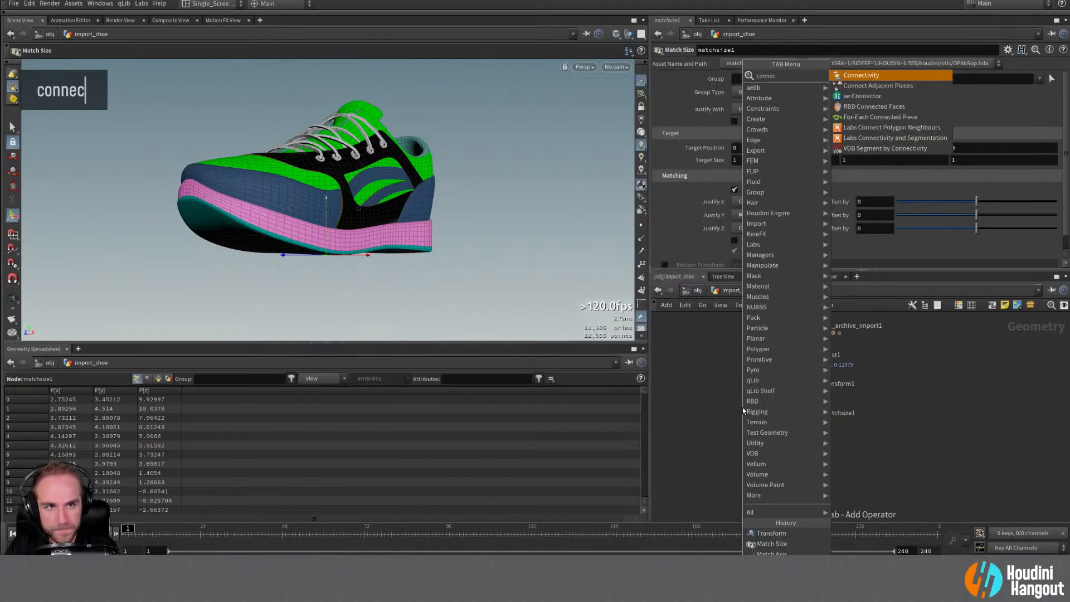
key(Return)
double_click(807, 442)
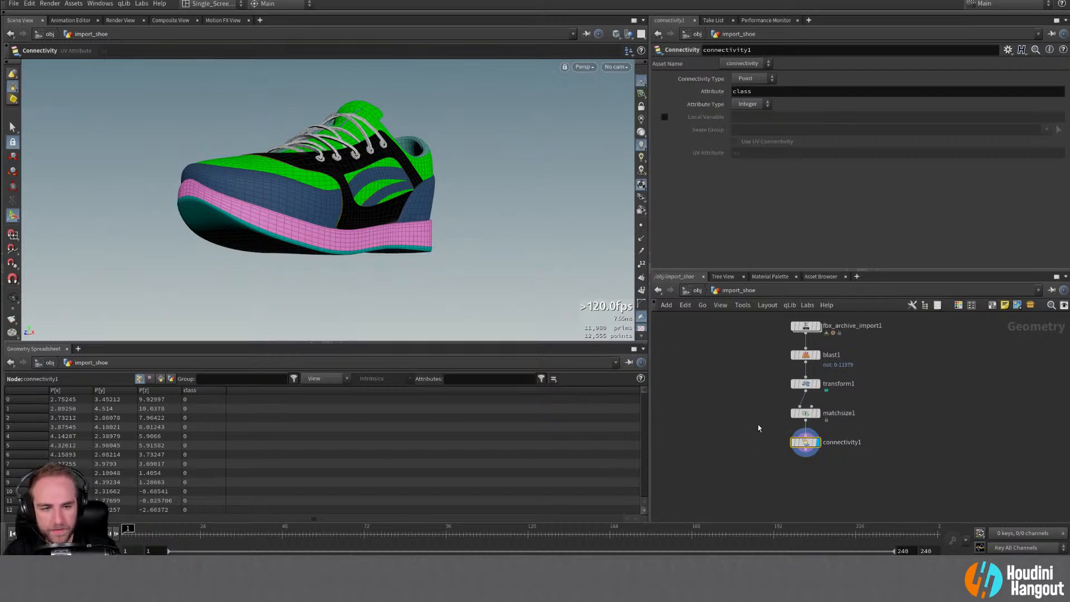
Step: Insert an Attribute Delete node between matchsize1 and connectivity1 and display its result
key(Tab)
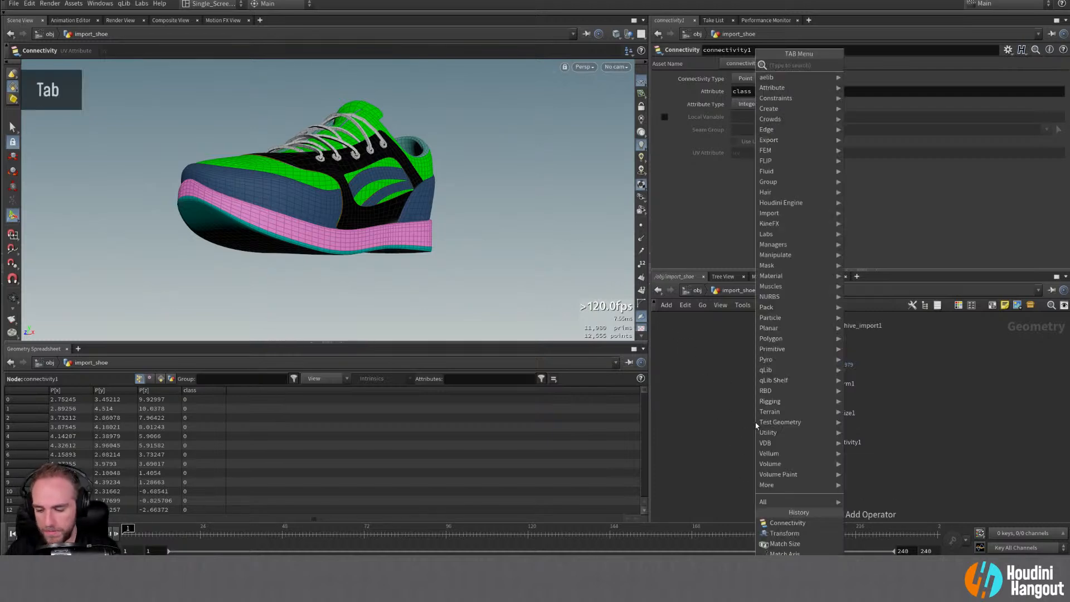
text(att d)
key(Return)
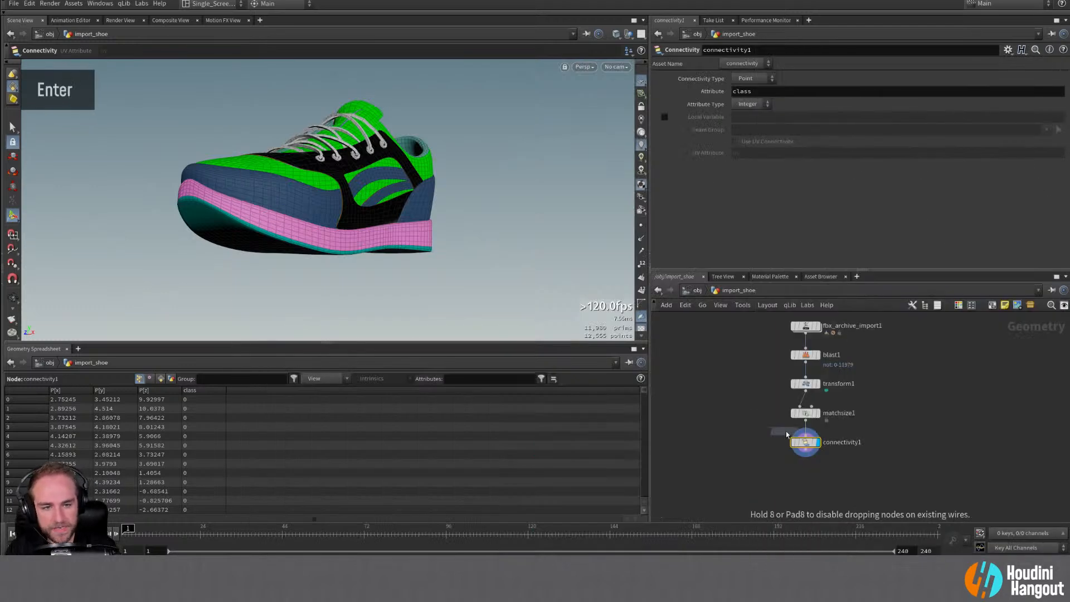
click(806, 434)
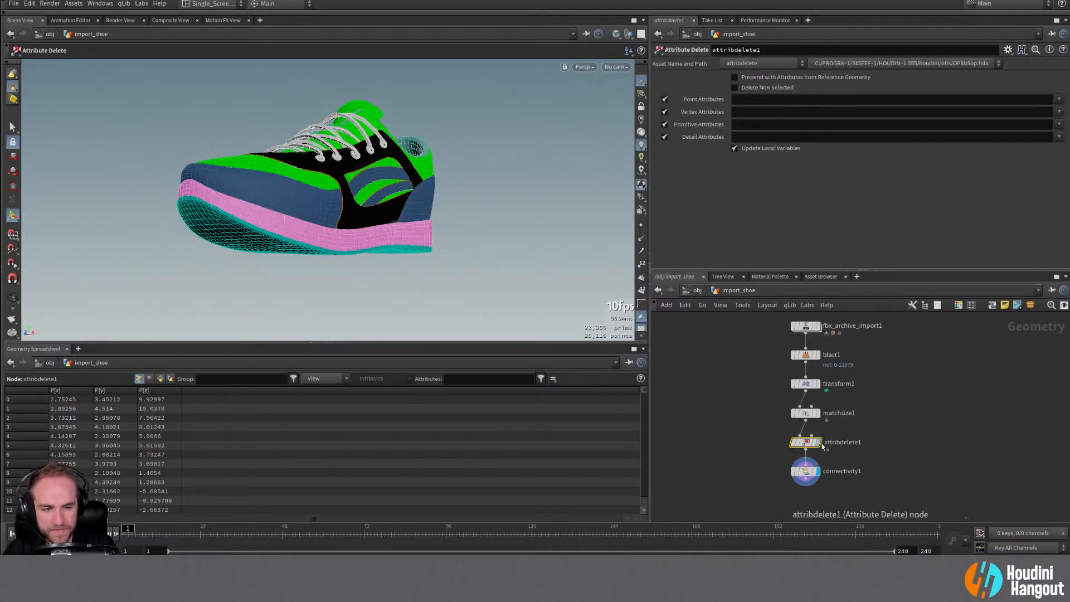
double_click(803, 446)
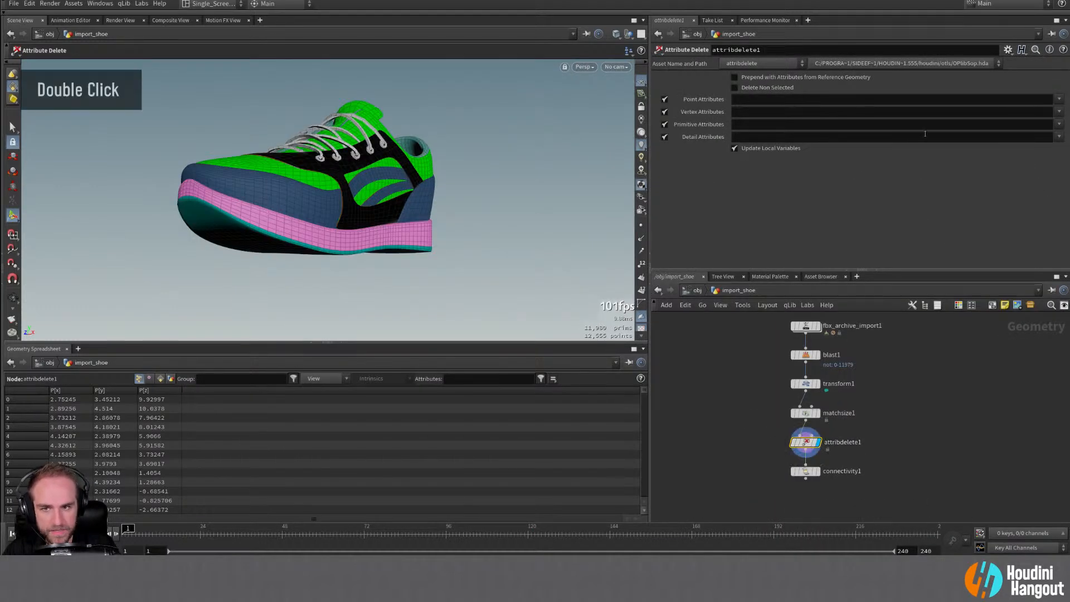
Step: Set the Attribute Delete node to remove the Cd vertex attribute from the shoe
click(1060, 113)
click(1042, 144)
key(alt)
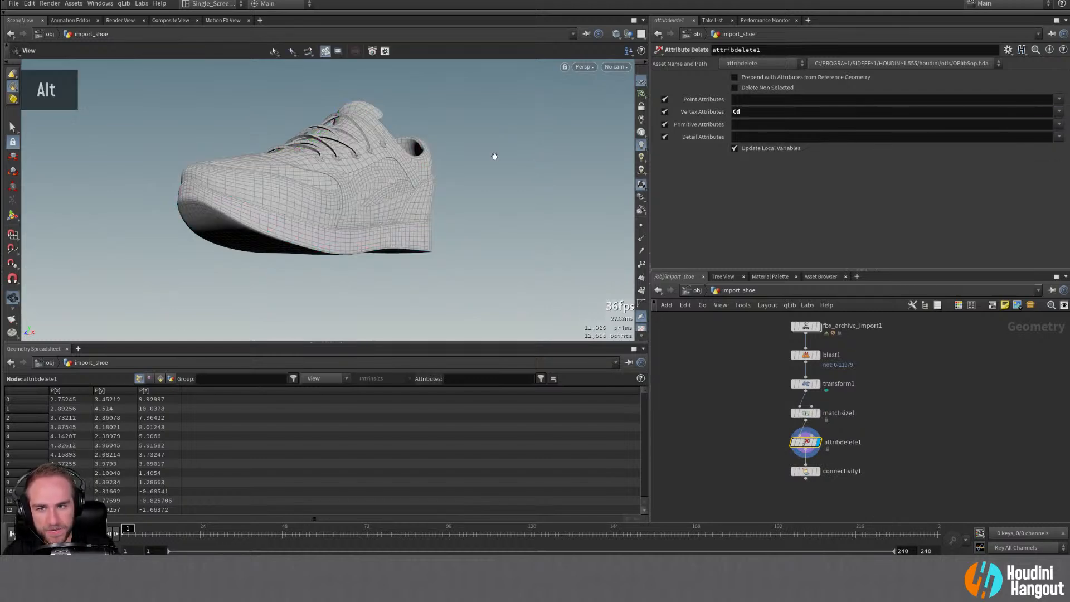
alt+drag(494, 157, 346, 312)
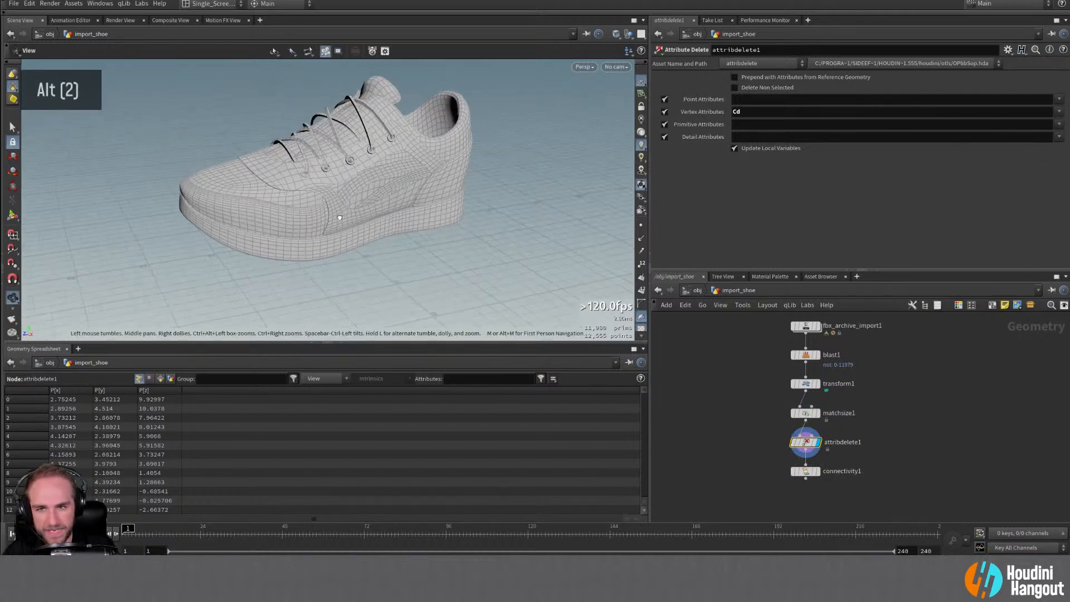
Step: Rename the Attribute Delete node remove_temp_color and colour it blue in the network
double_click(840, 444)
text(tempo)
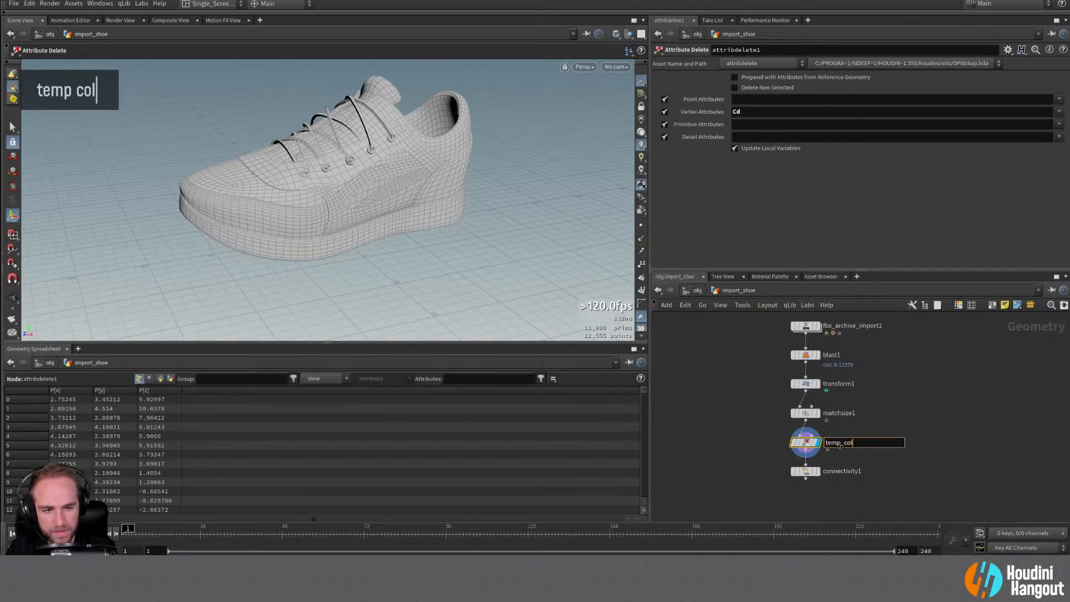
text(remove_)
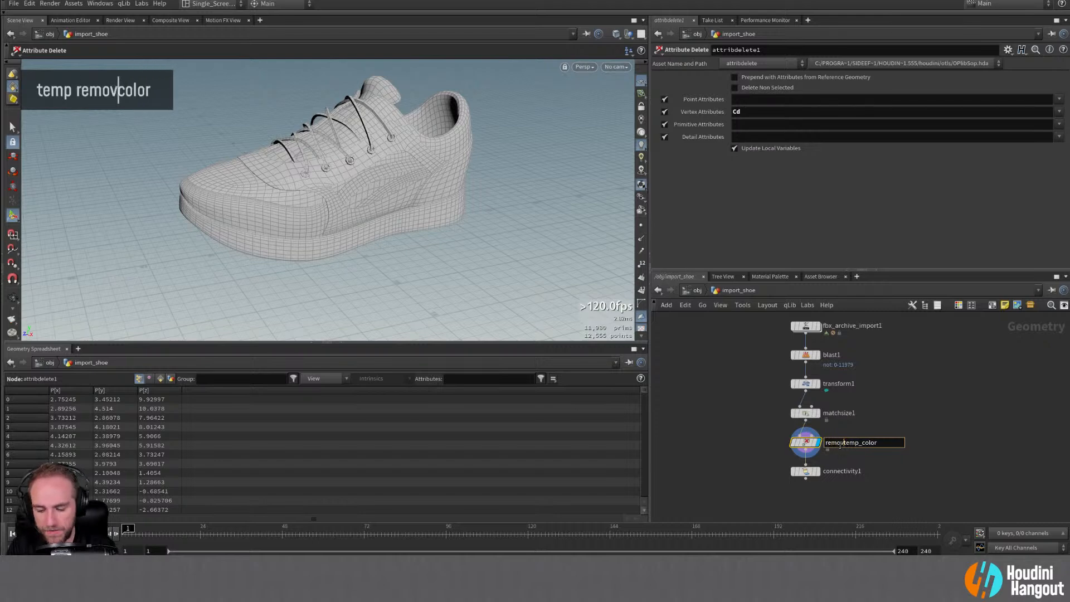
key(Return)
key(c)
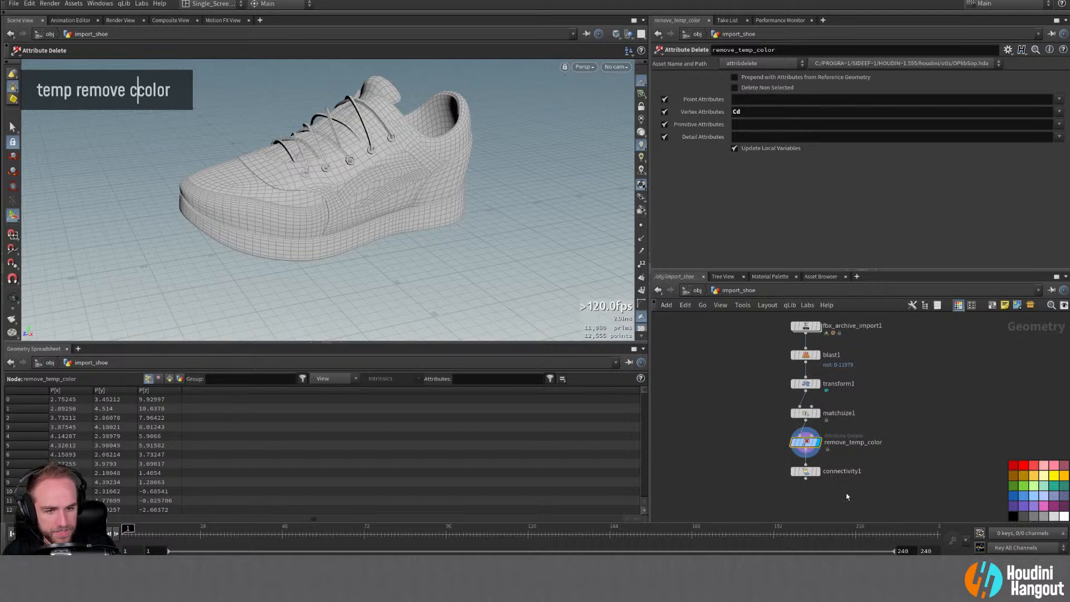
Step: Display connectivity1 and open its node information to check the class point attribute
double_click(814, 473)
alt+drag(389, 221, 351, 172)
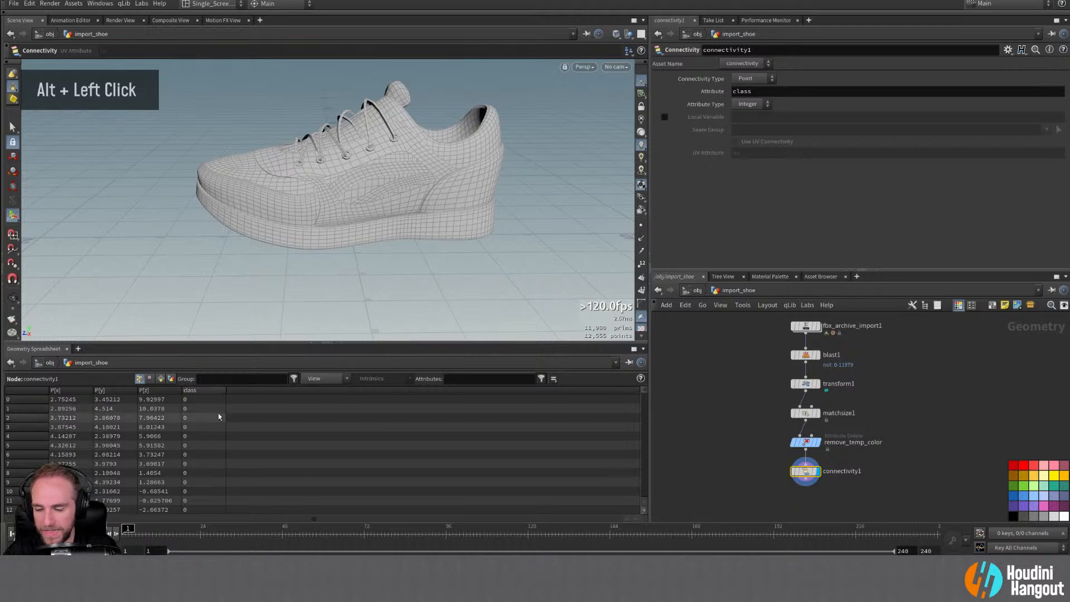
click(785, 472)
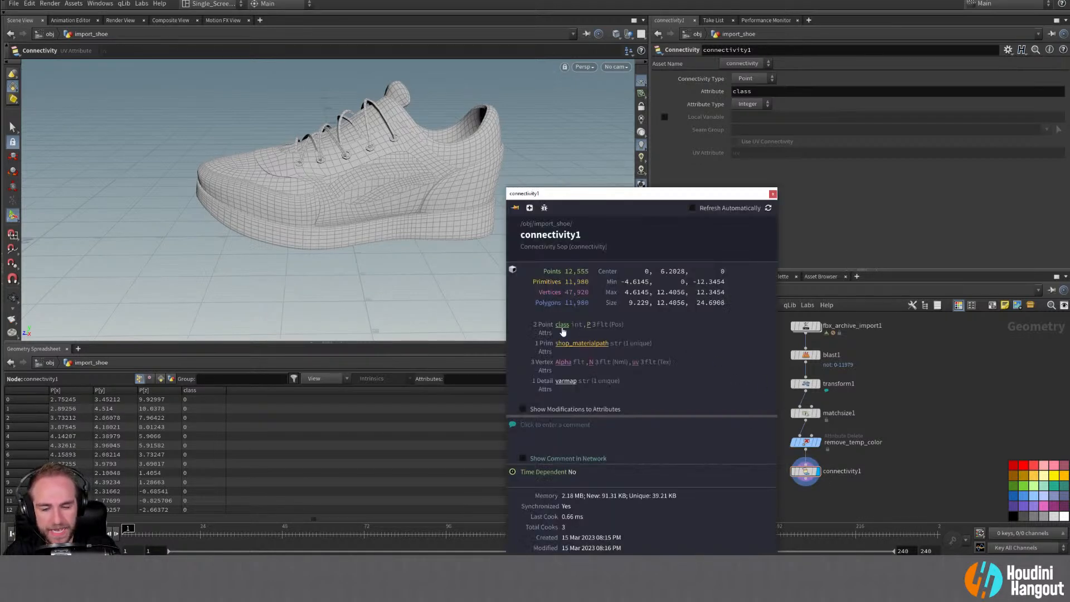
Step: Visualize the class point attribute on the shoe from connectivity1's node information, and close the information window
click(563, 328)
click(772, 195)
alt+drag(440, 203, 396, 175)
alt+right_drag(396, 174, 454, 203)
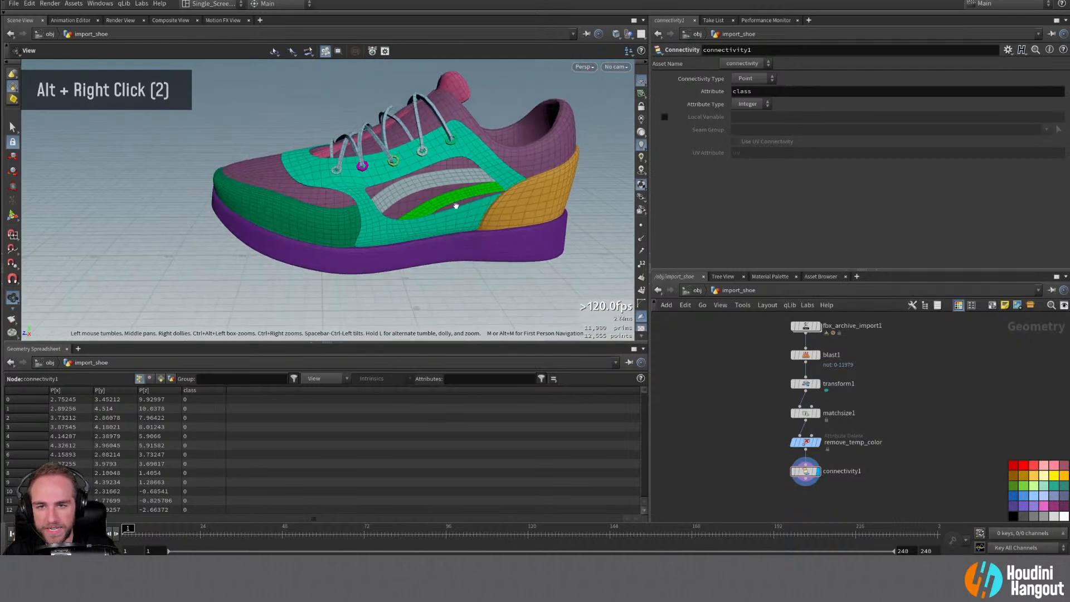
alt+middle_drag(454, 203, 418, 220)
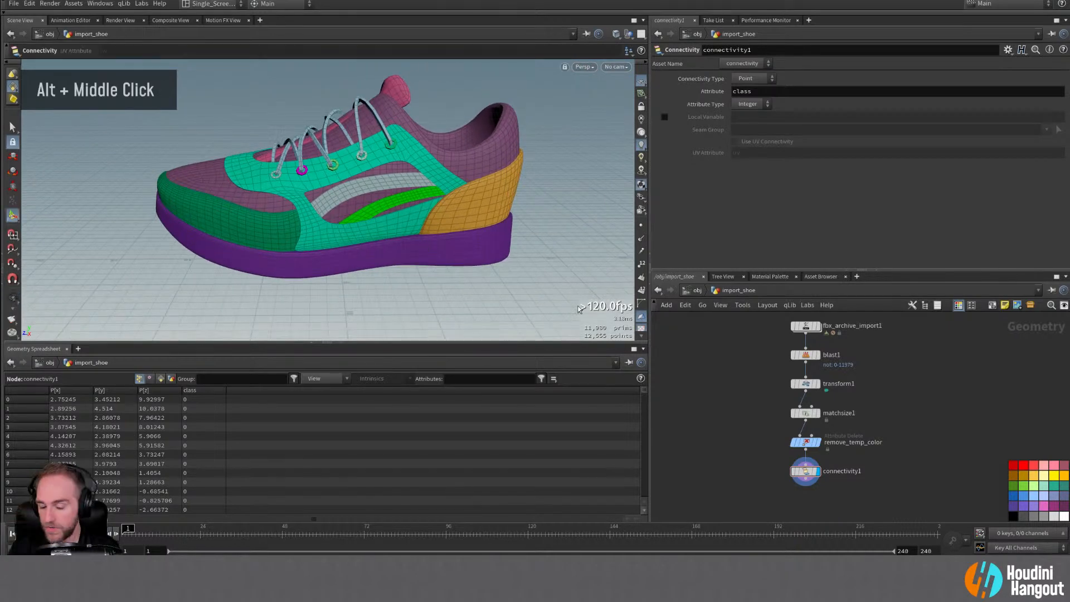
Step: Add a Split node below connectivity1, wired to its output, and display its result
alt+middle_drag(769, 458, 771, 400)
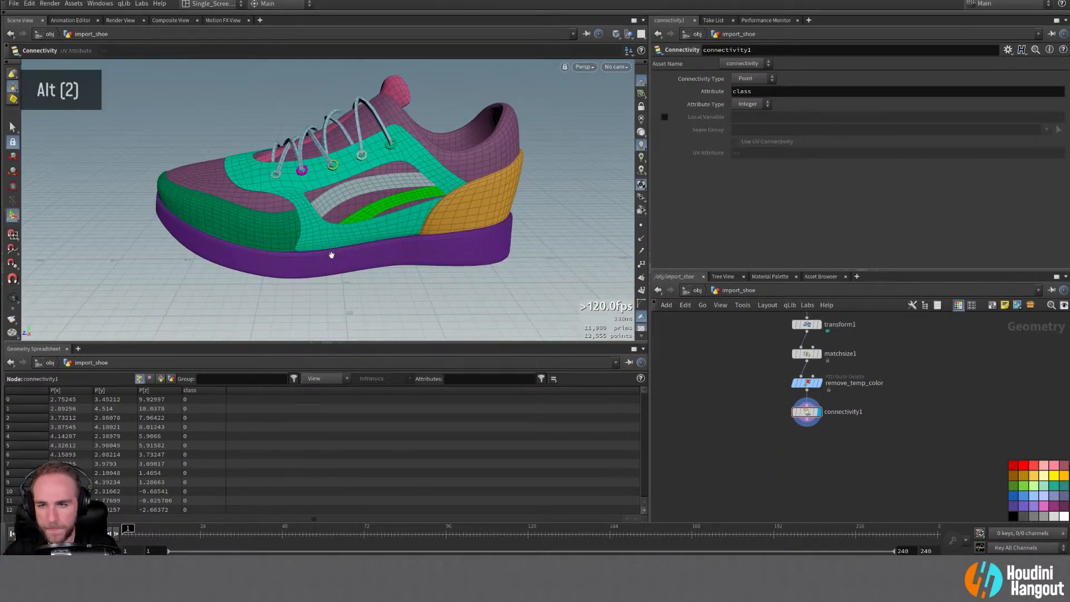
mouse_move(330, 253)
alt+mouse_down()
mouse_move(480, 196)
mouse_move(315, 243)
alt+mouse_up()
key(Tab)
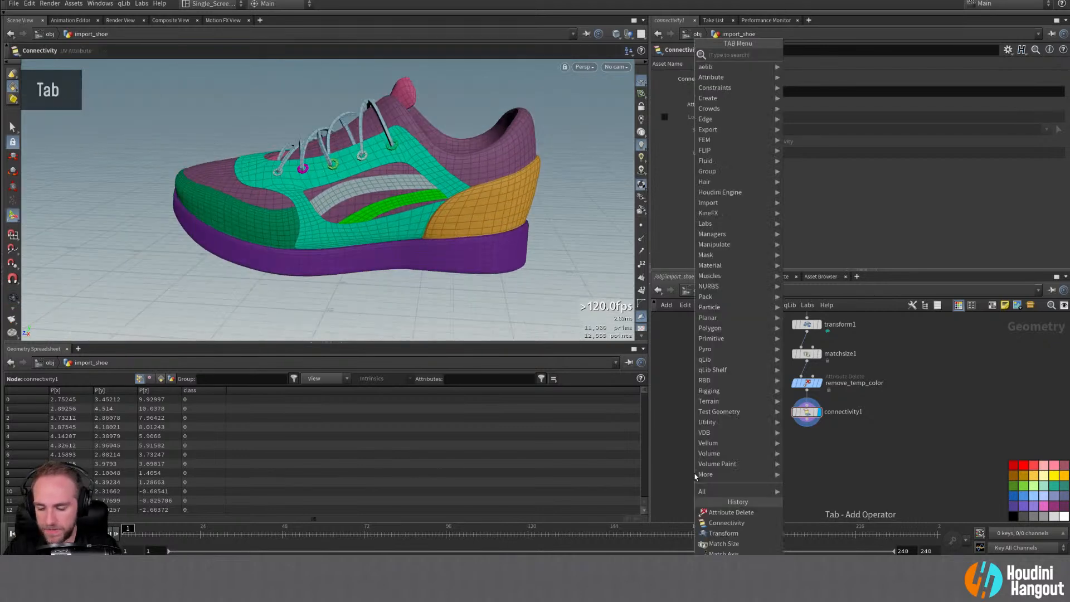
text(spl)
key(Return)
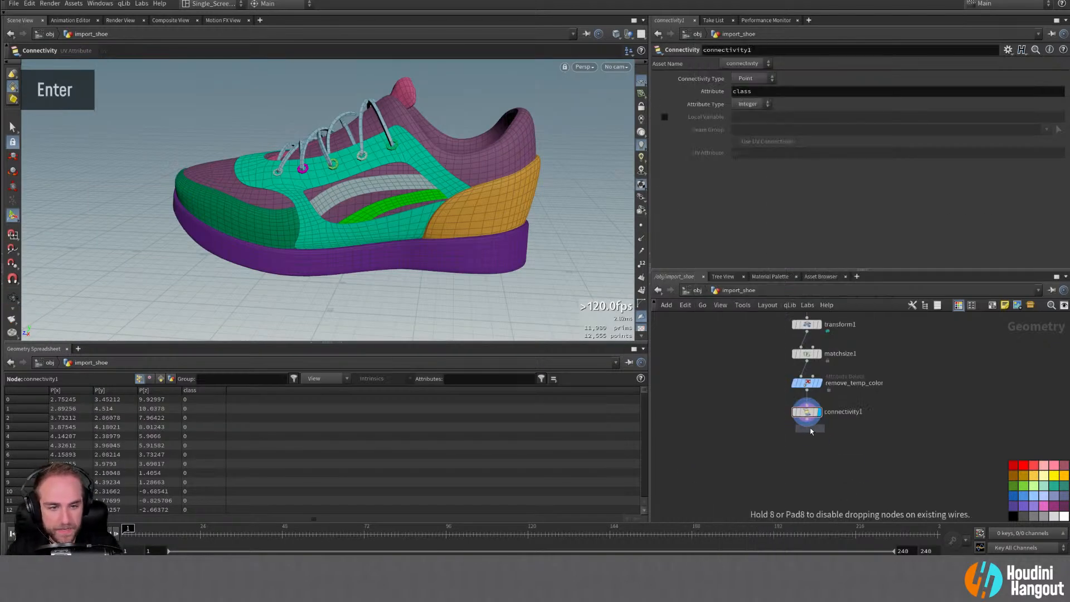
double_click(811, 443)
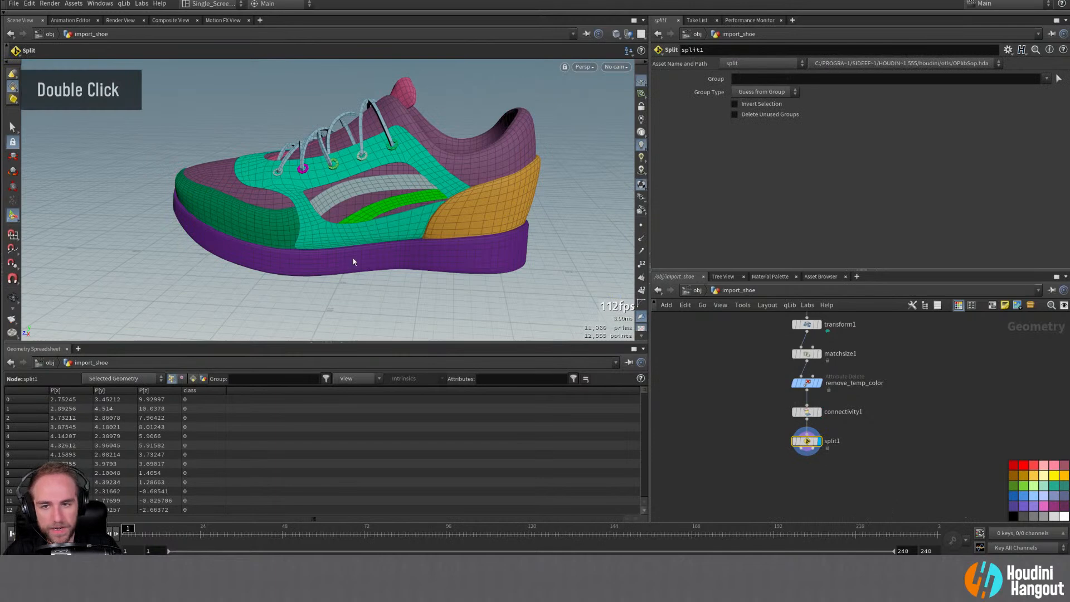
Step: Try to choose split1's group on the model by listing point groups based on the class attribute
click(1060, 80)
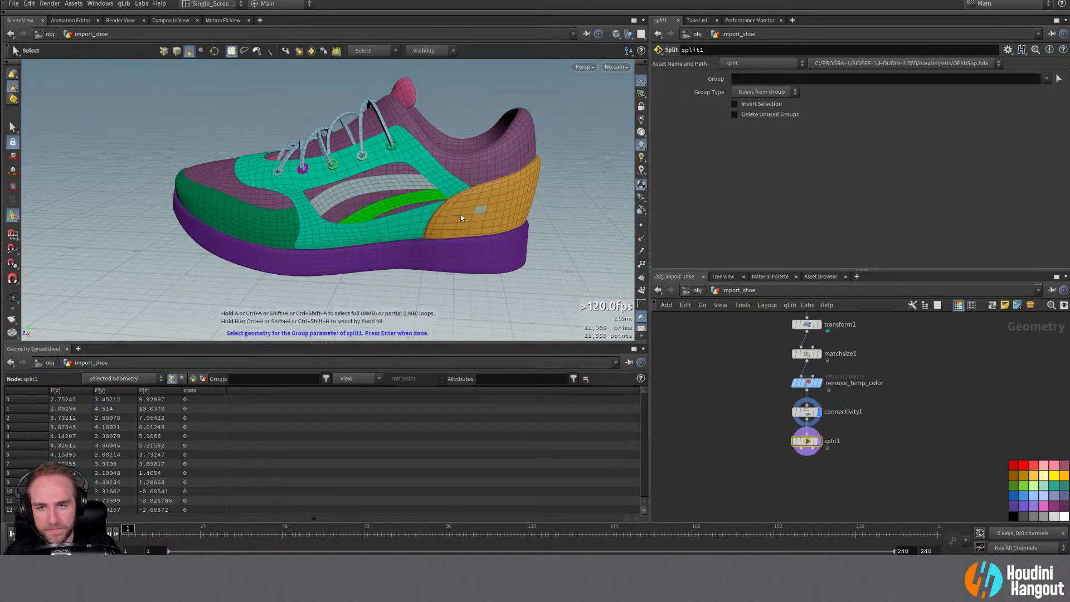
click(362, 51)
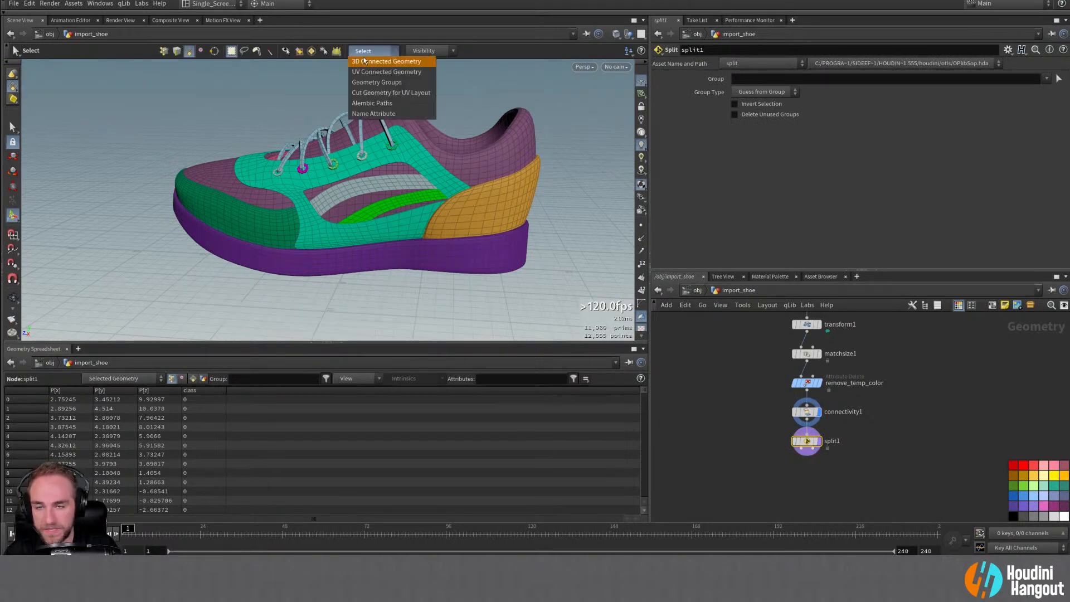
click(416, 39)
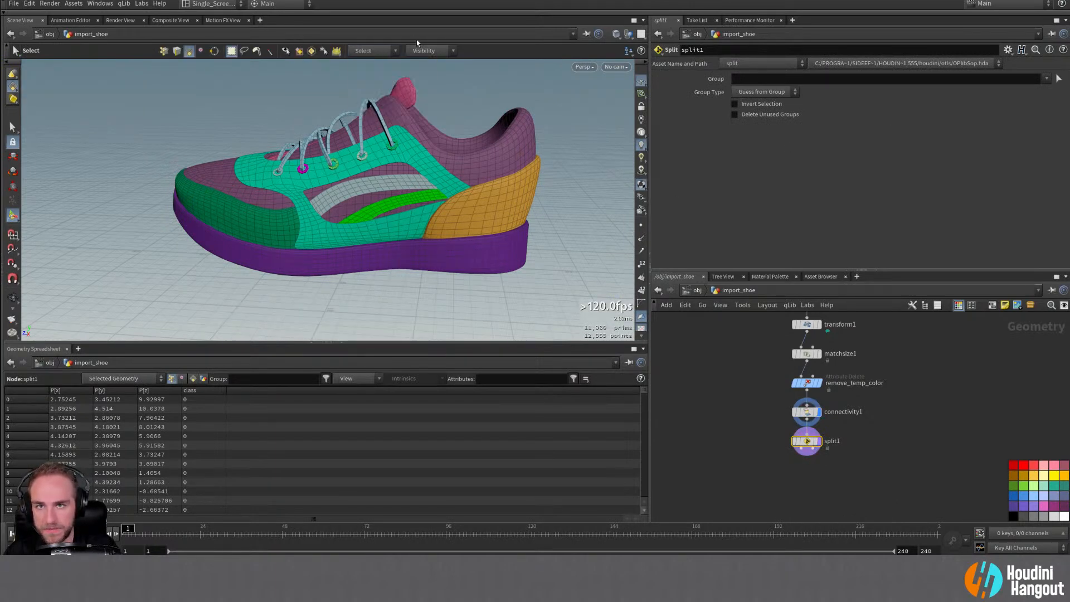
click(311, 51)
click(605, 83)
mouse_move(616, 271)
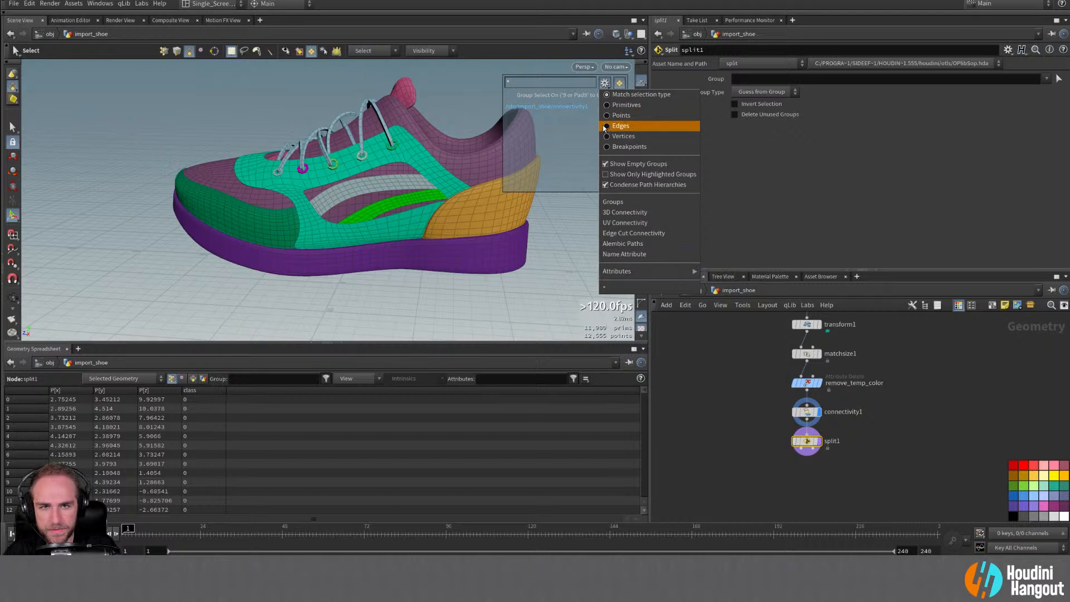
click(620, 115)
click(605, 83)
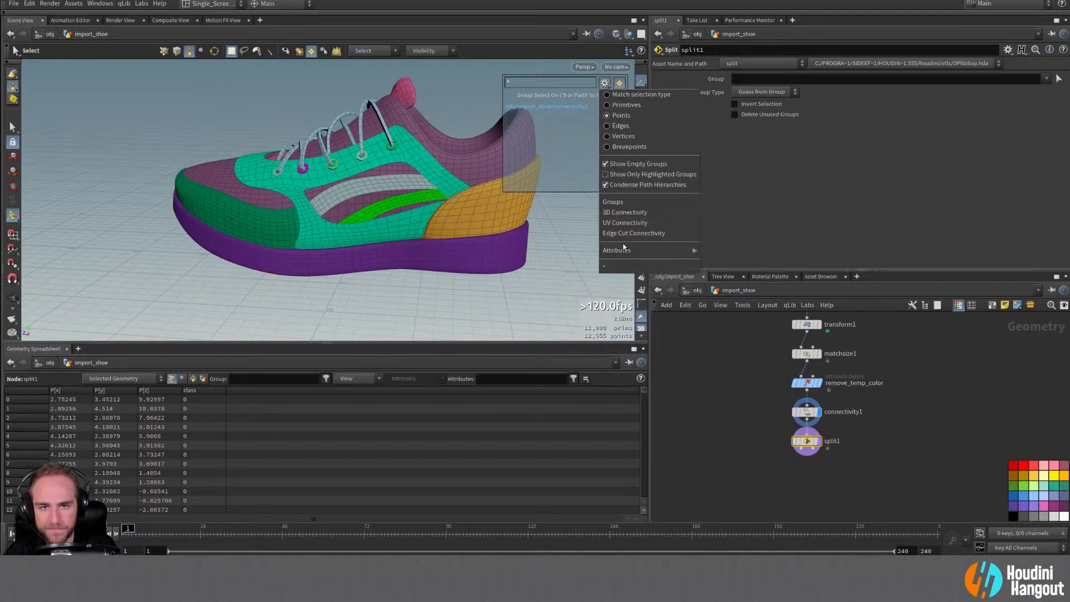
mouse_move(623, 248)
click(709, 282)
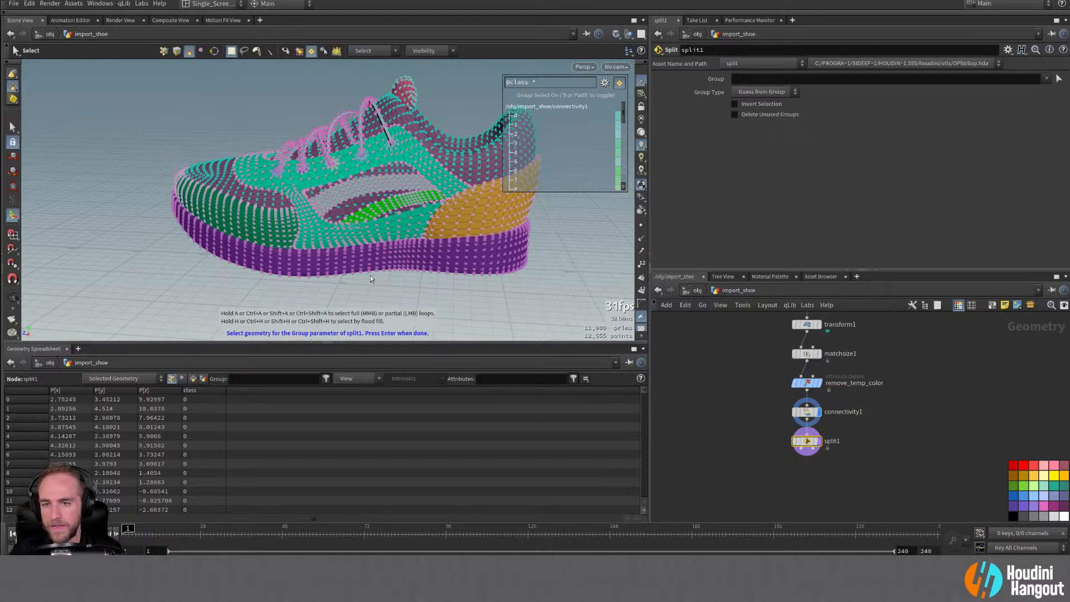
key(Return)
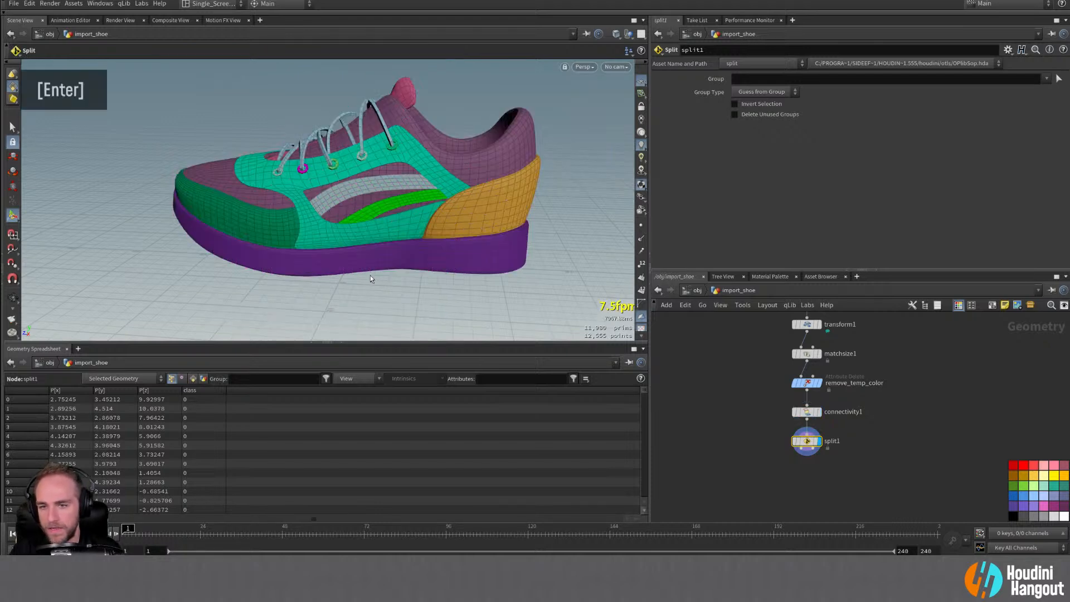
click(1059, 79)
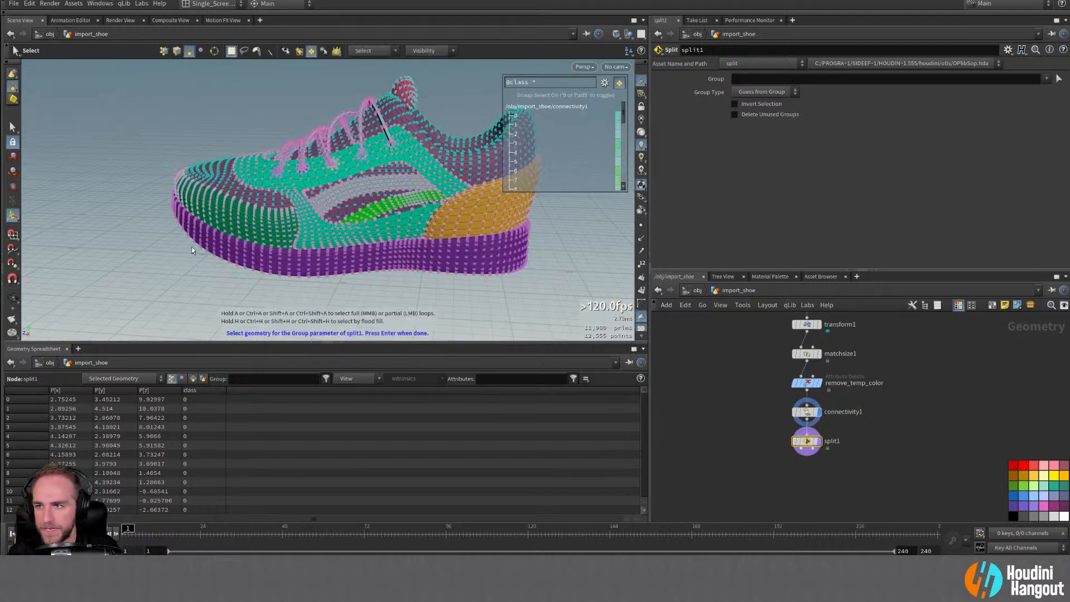
key(s)
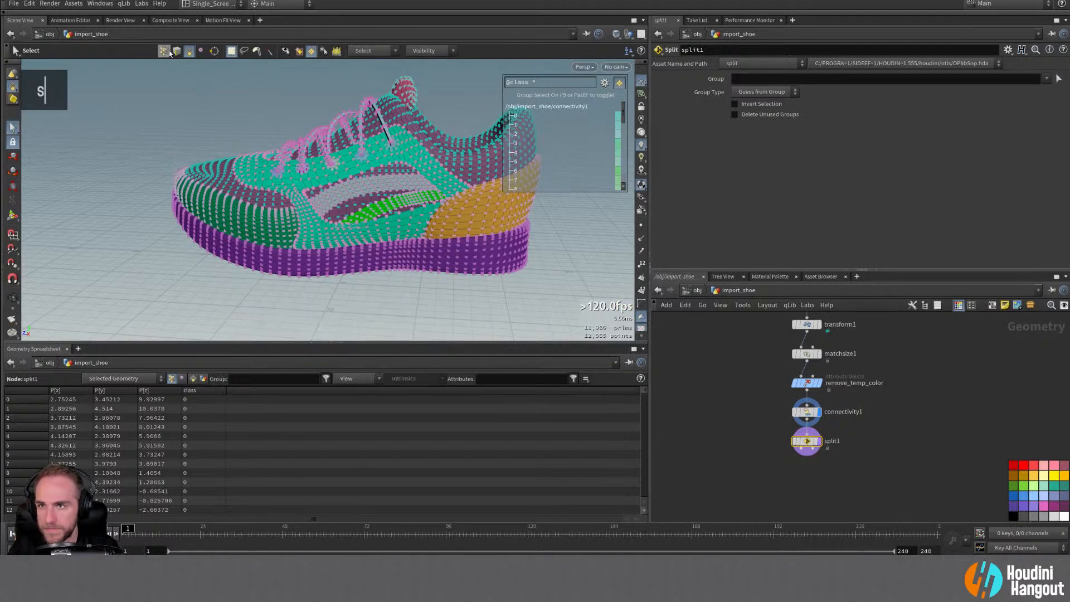
key(2)
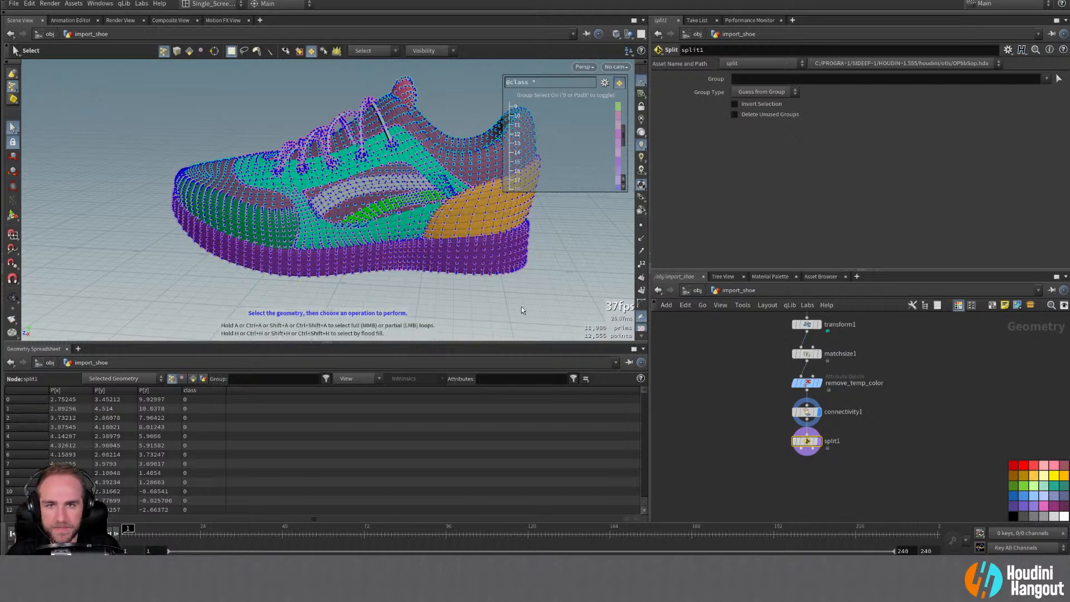
key(Escape)
key(Escape)
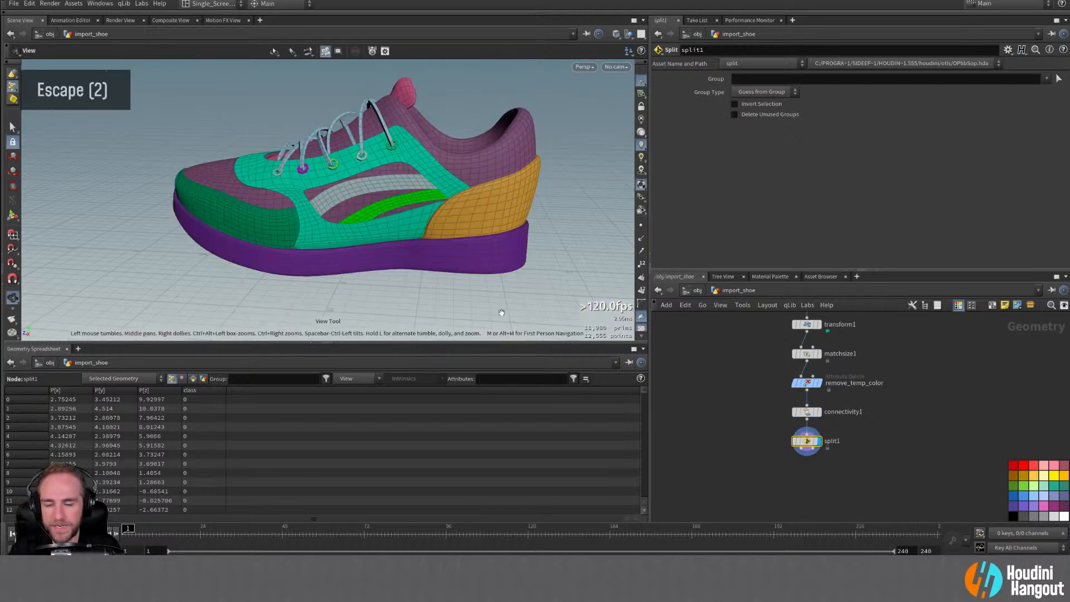
Step: Set the connectivity type of connectivity1 to Primitive
click(806, 412)
double_click(743, 99)
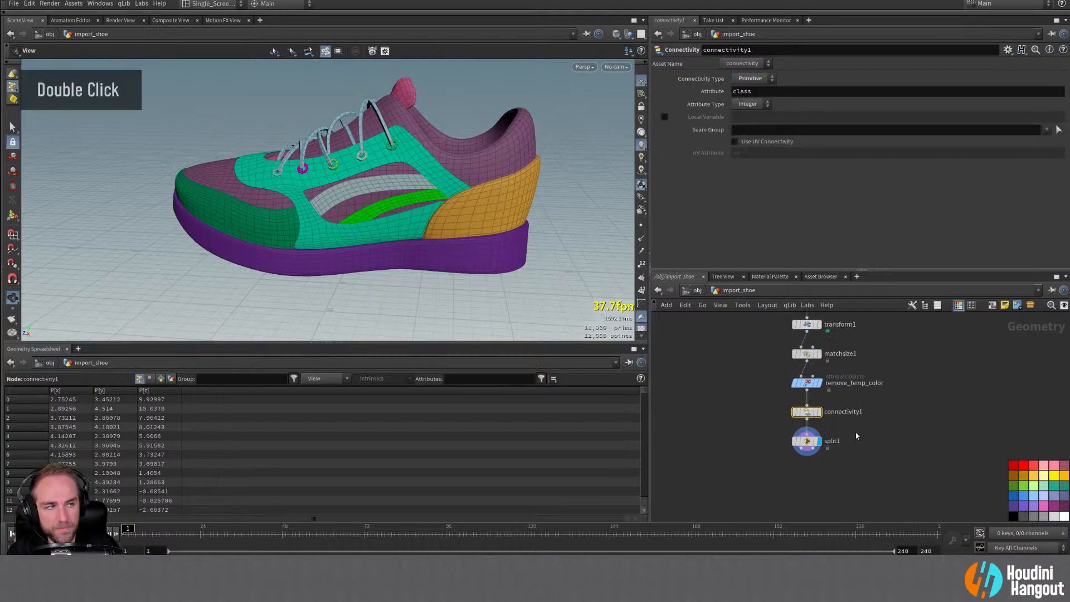
Step: Restart group picking for split1, set the group list to match the selection type, and dismiss the console window
click(806, 442)
click(1059, 80)
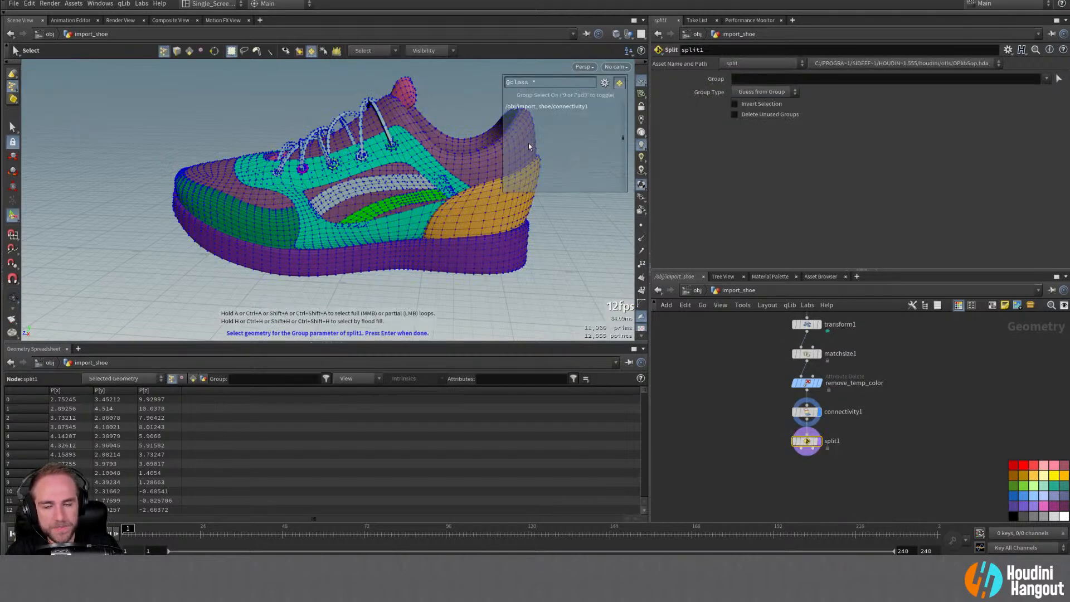
click(606, 83)
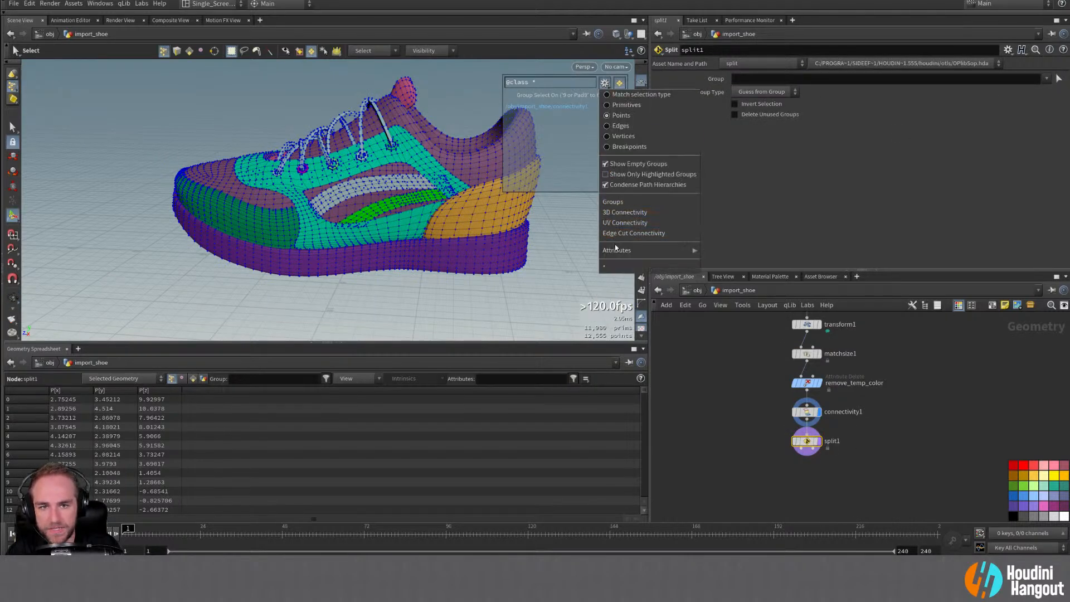
click(612, 109)
click(606, 83)
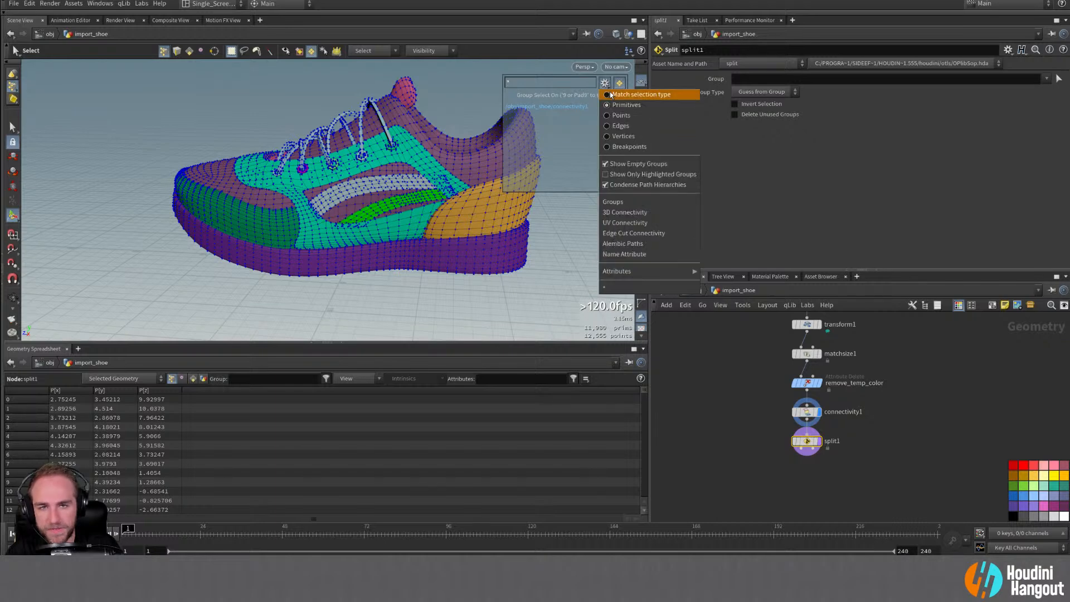
click(608, 94)
click(604, 83)
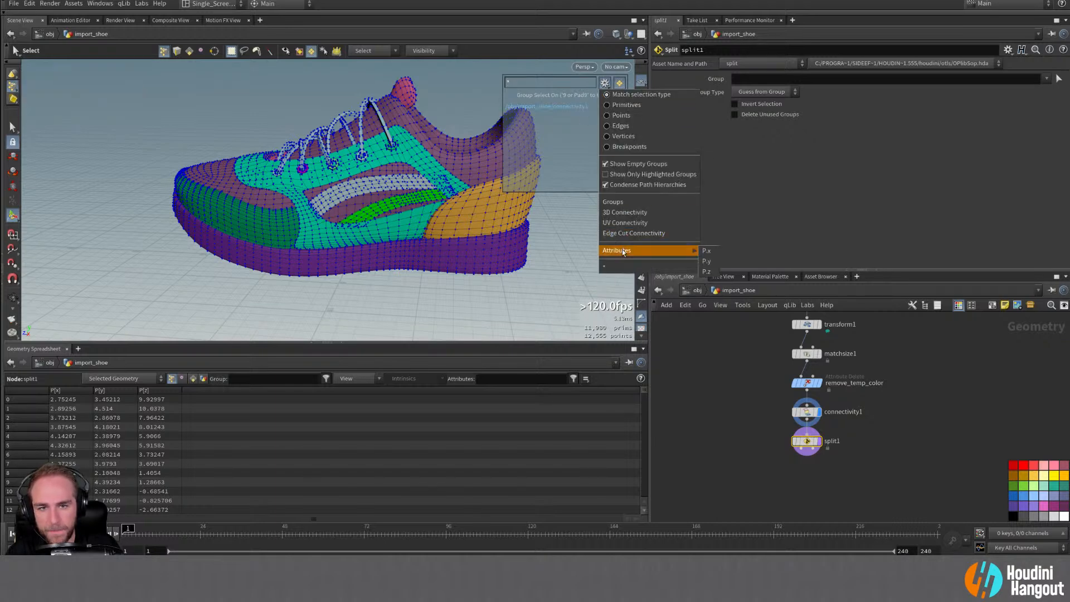
key(4)
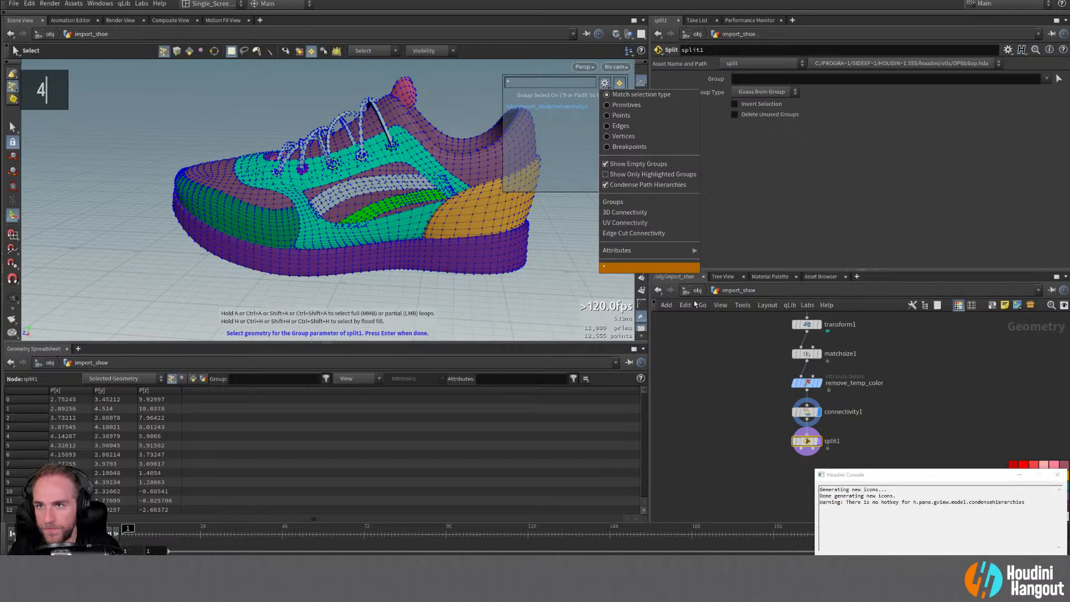
click(1057, 475)
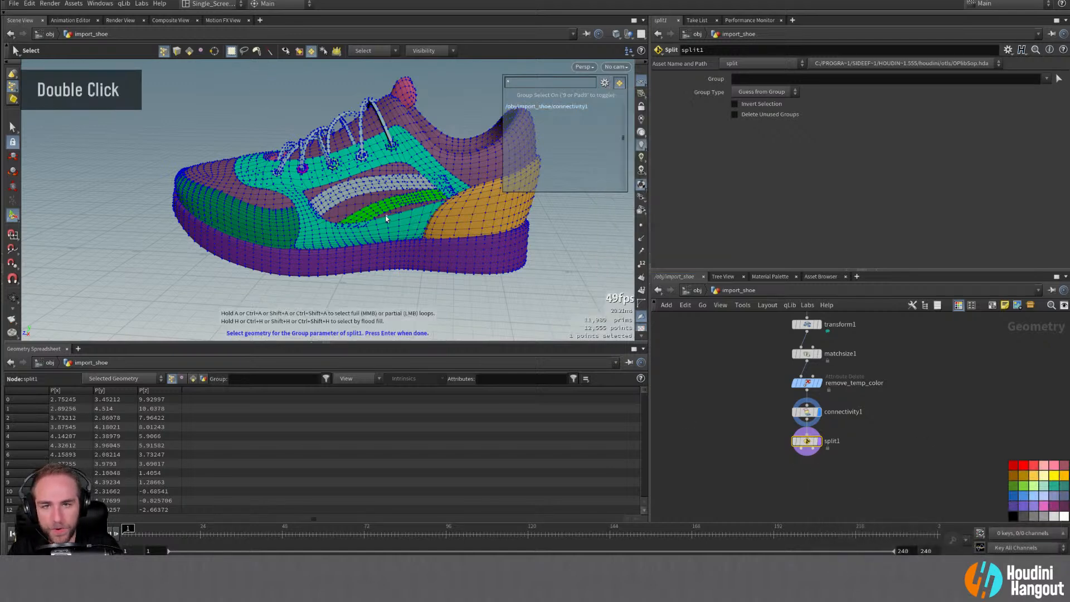
key(4)
click(605, 84)
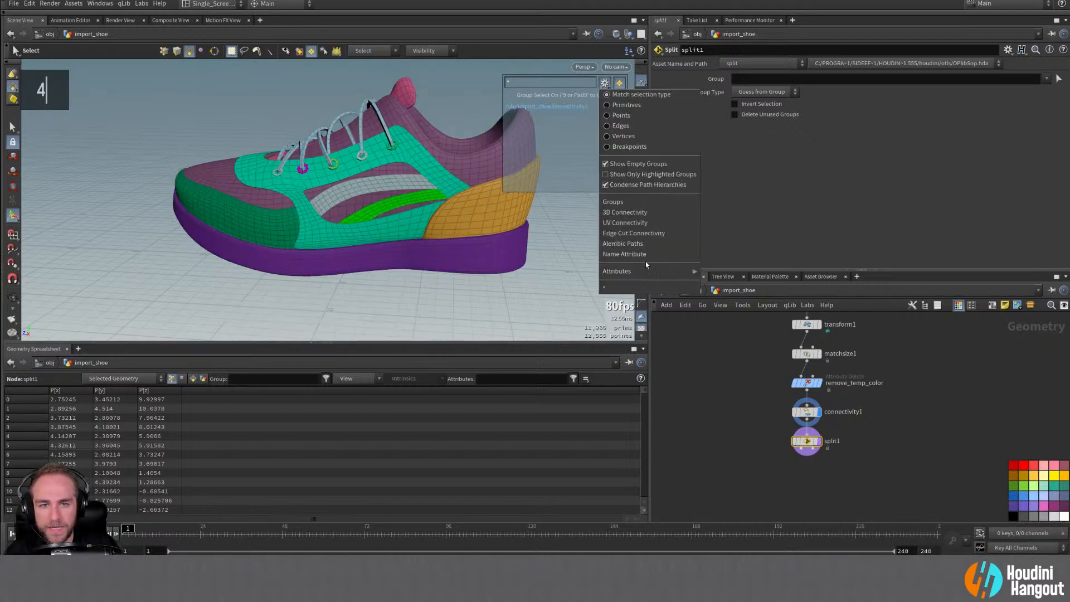
click(718, 277)
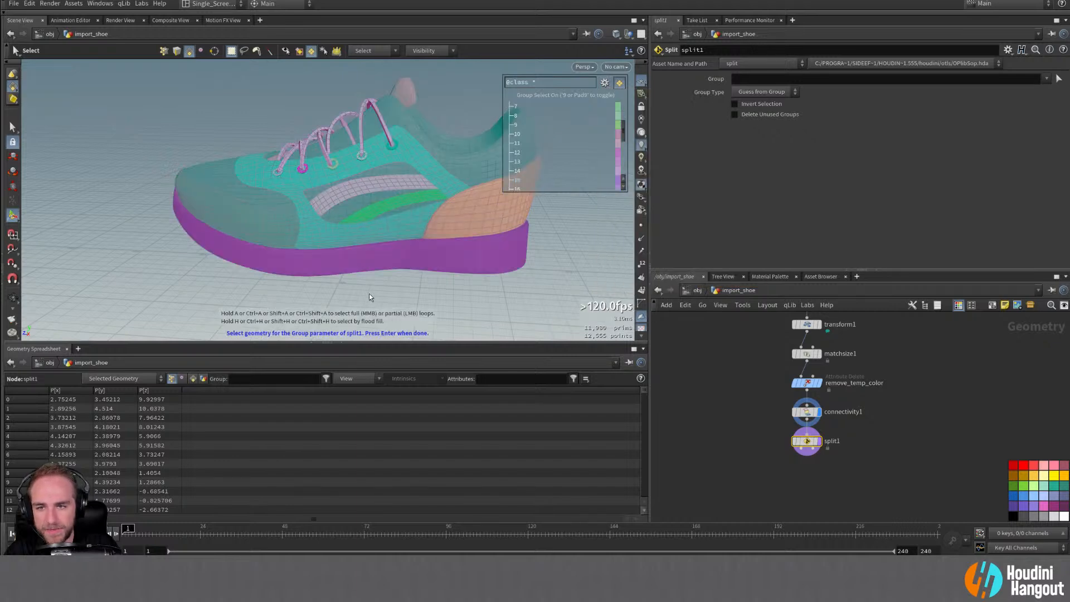
click(365, 270)
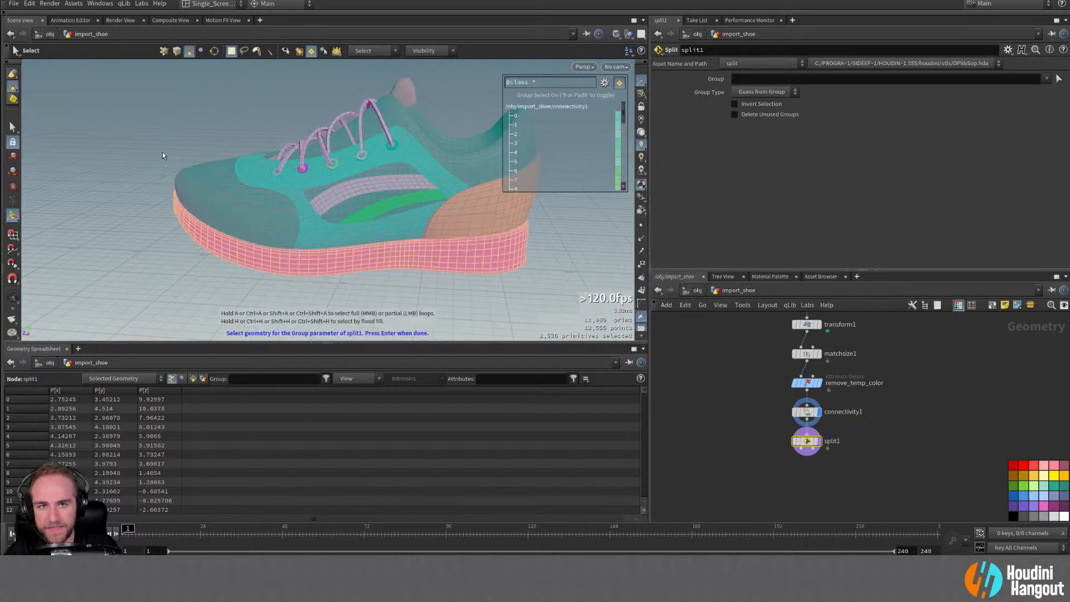
key(Return)
alt+drag(174, 141, 248, 217)
Step: Add a Null node on split1's first output and display the isolated sole
alt+middle_drag(748, 456, 749, 439)
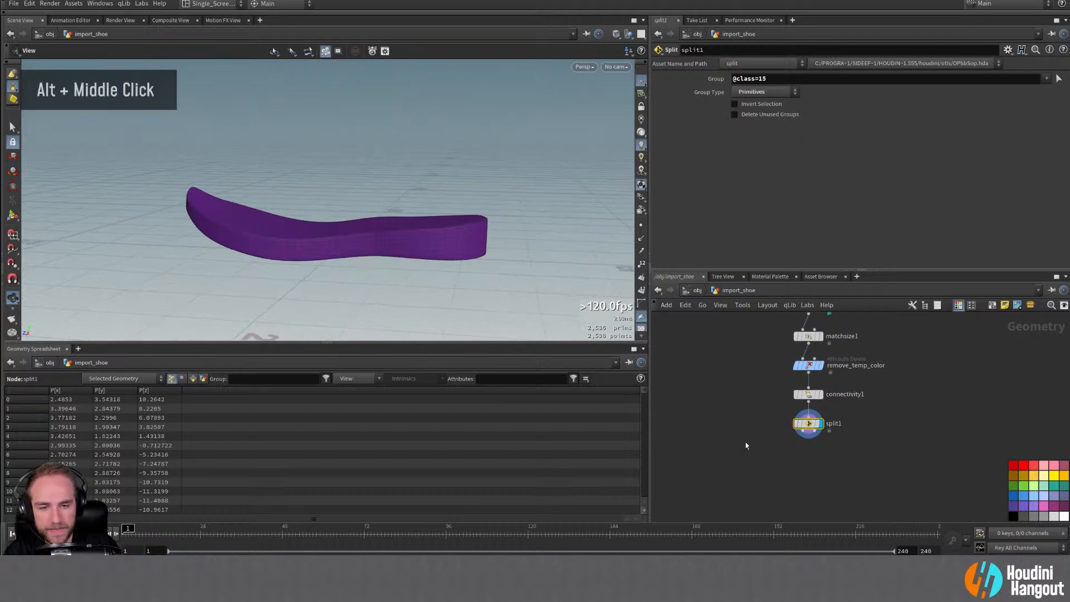
key(Tab)
text(nu)
key(Return)
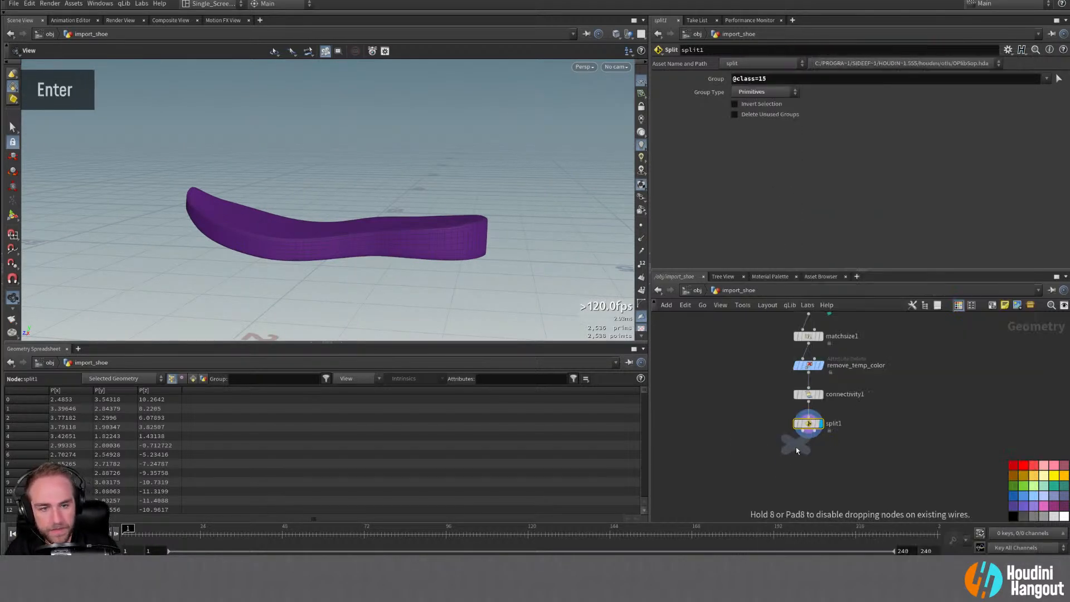
click(790, 475)
double_click(797, 472)
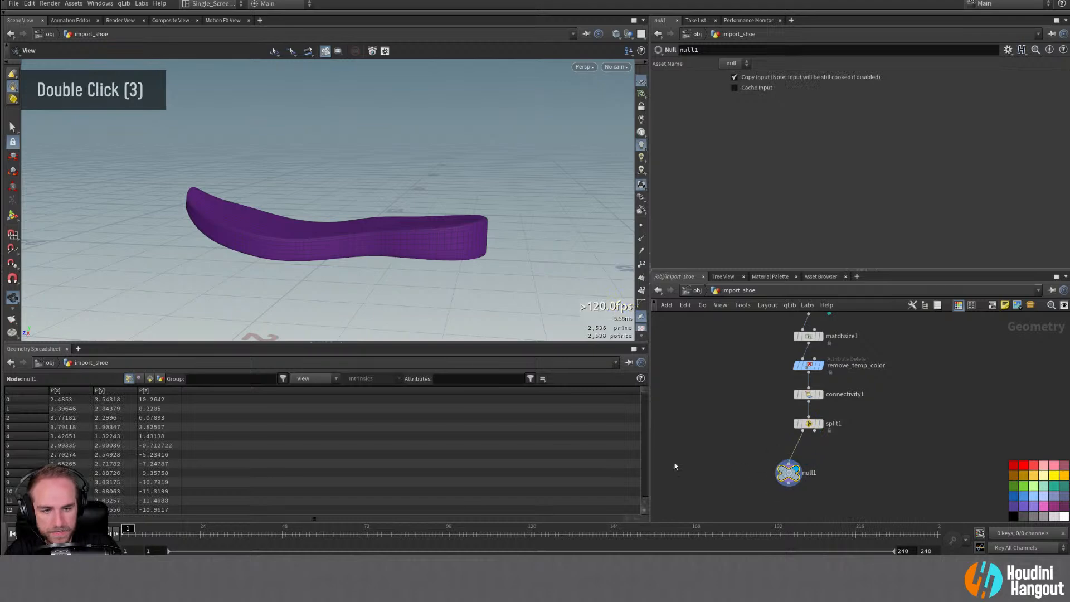
Step: Duplicate null1 beside the original, wire the copy to split1's second output and display it
alt+drag(324, 241, 334, 235)
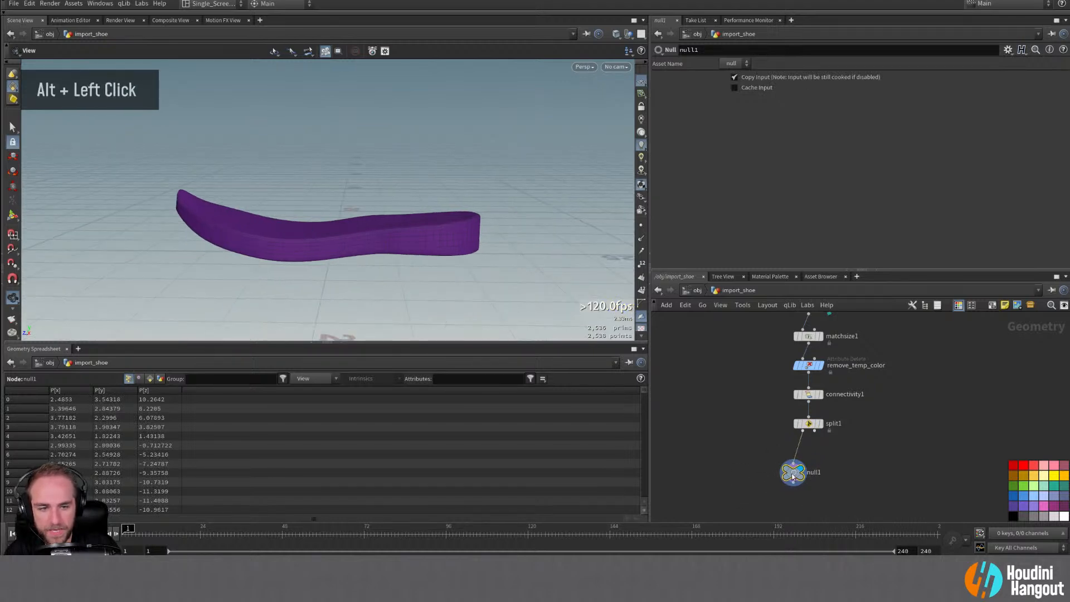
drag(789, 471, 828, 469)
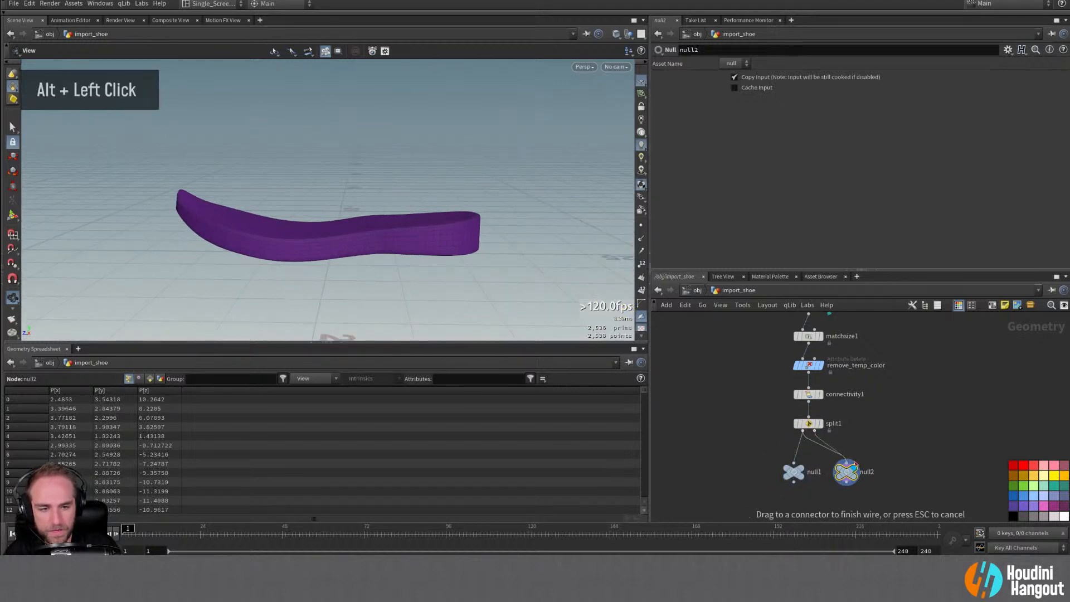
click(847, 469)
Step: Examine the inside and underside of the shoe without its sole from several angles
alt+drag(390, 265, 389, 134)
alt+right_drag(390, 134, 307, 126)
alt+drag(307, 126, 608, 153)
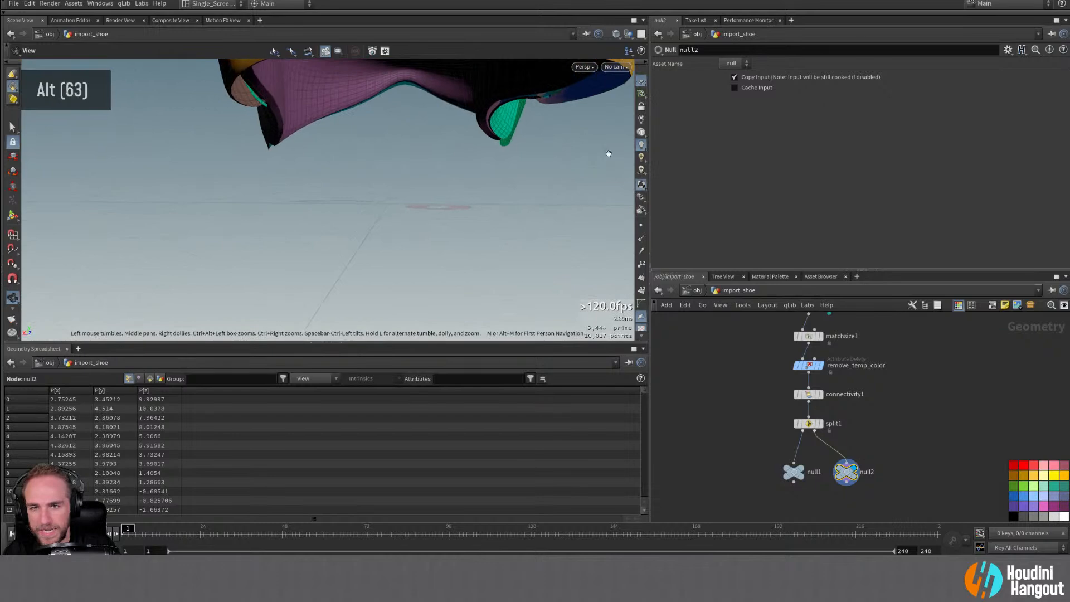
alt+right_drag(542, 100, 539, 131)
alt+middle_drag(539, 132, 541, 139)
alt+drag(540, 138, 829, 116)
alt+middle_drag(608, 135, 369, 138)
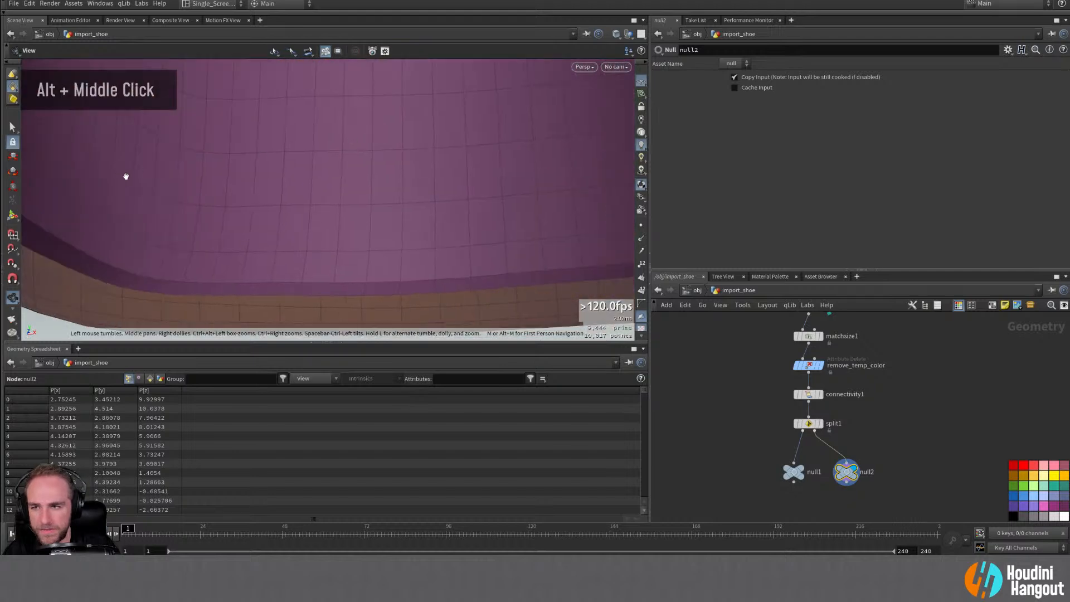
alt+middle_drag(126, 176, 248, 165)
alt+drag(249, 165, 210, 172)
alt+right_drag(210, 172, 170, 193)
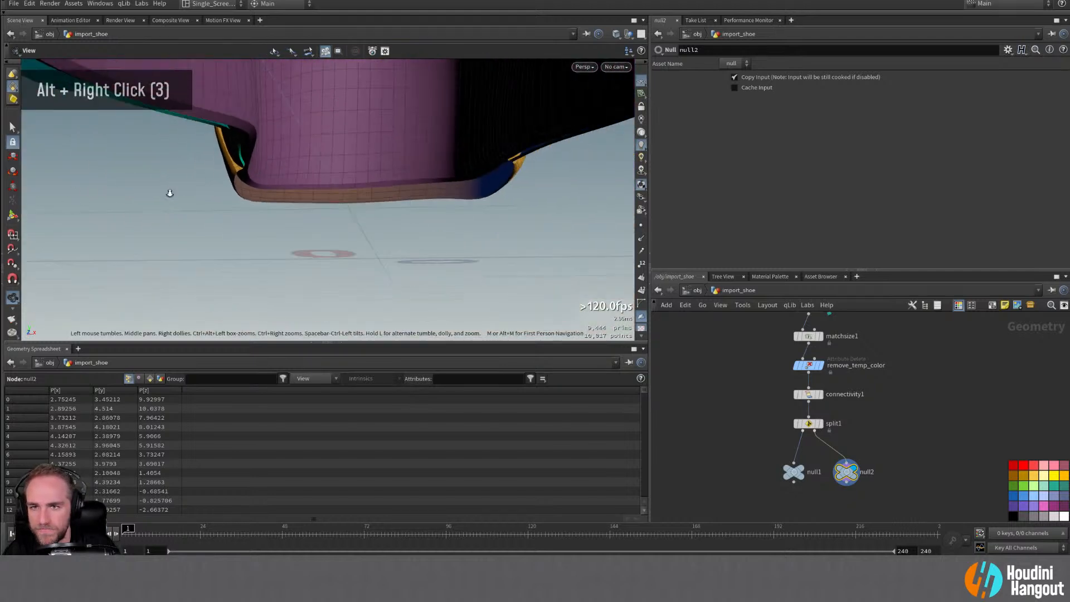
Step: Examine the heel, ankle opening and outer side of the soleless shoe, ending with a full side view
alt+drag(170, 193, 502, 244)
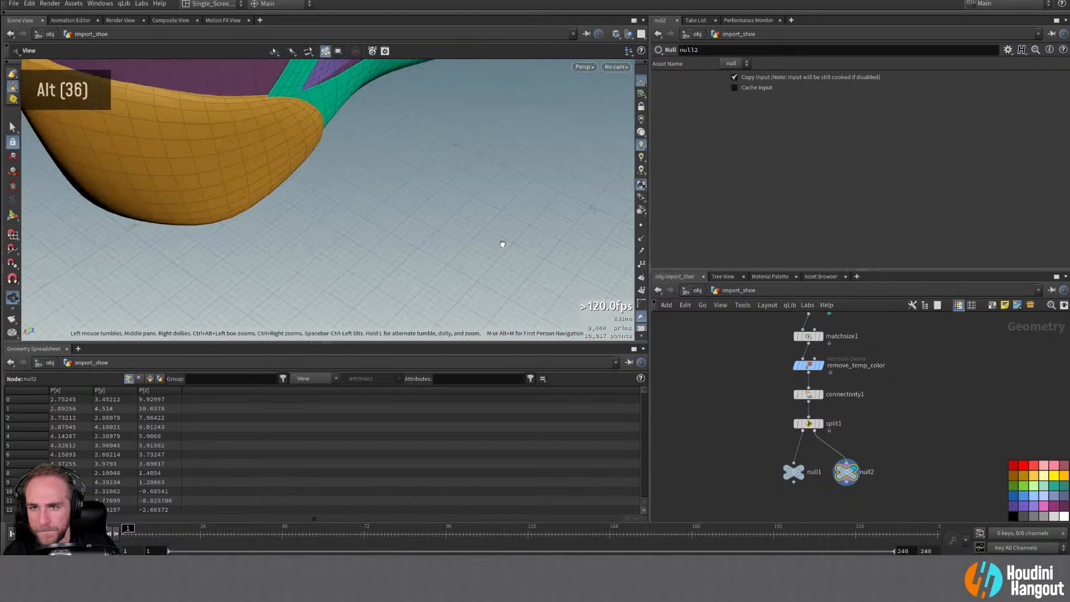
alt+middle_drag(502, 243, 373, 220)
alt+drag(373, 220, 351, 195)
alt+middle_drag(351, 195, 349, 186)
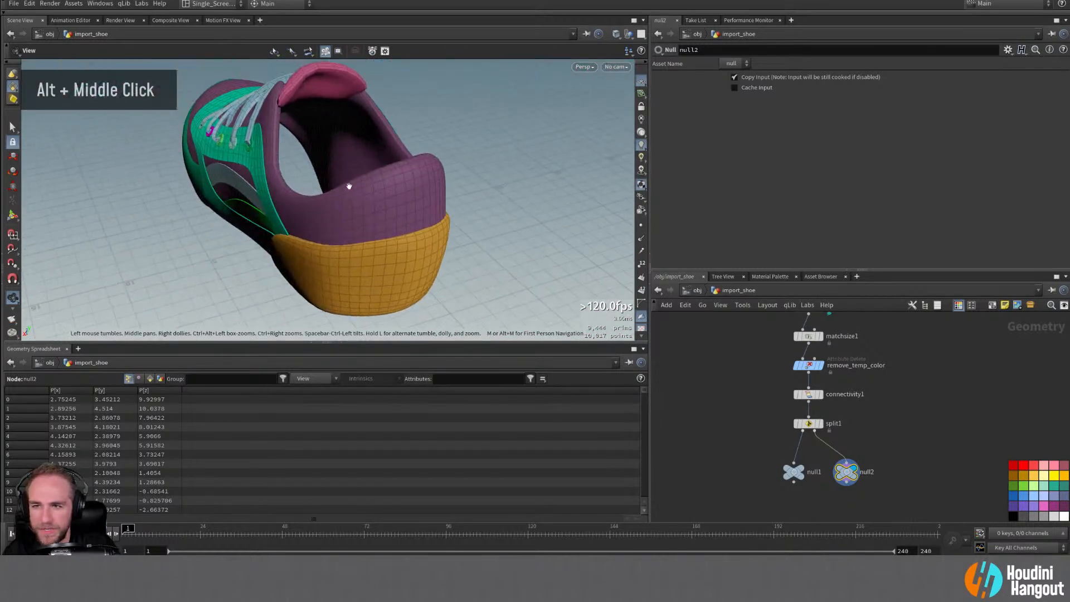
alt+drag(349, 186, 464, 165)
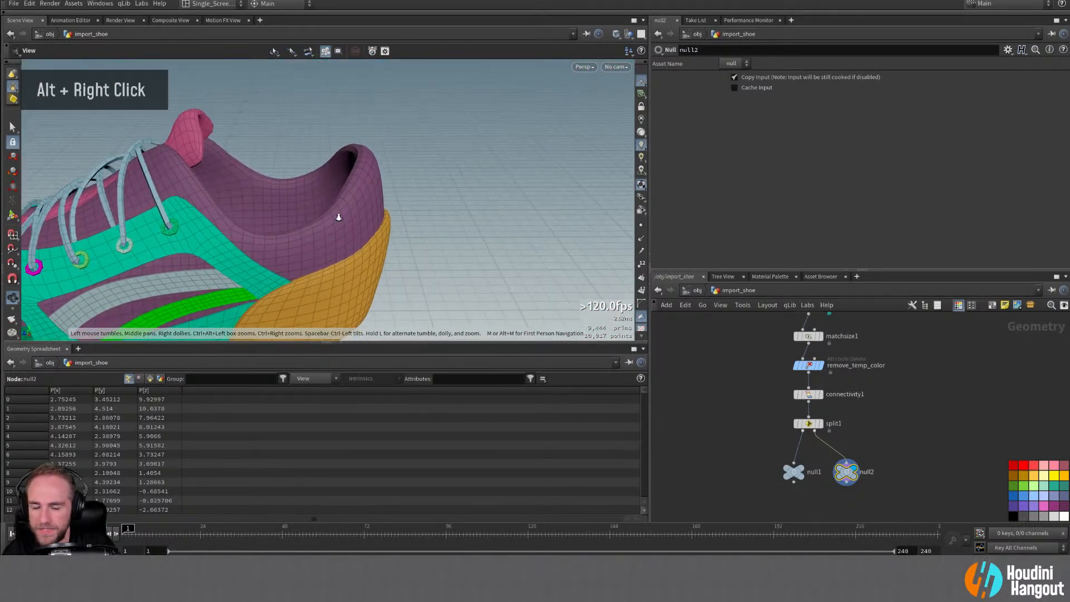
alt+right_drag(338, 217, 363, 229)
alt+drag(362, 229, 390, 234)
alt+middle_drag(390, 234, 368, 217)
alt+right_drag(367, 217, 312, 184)
alt+drag(312, 184, 220, 157)
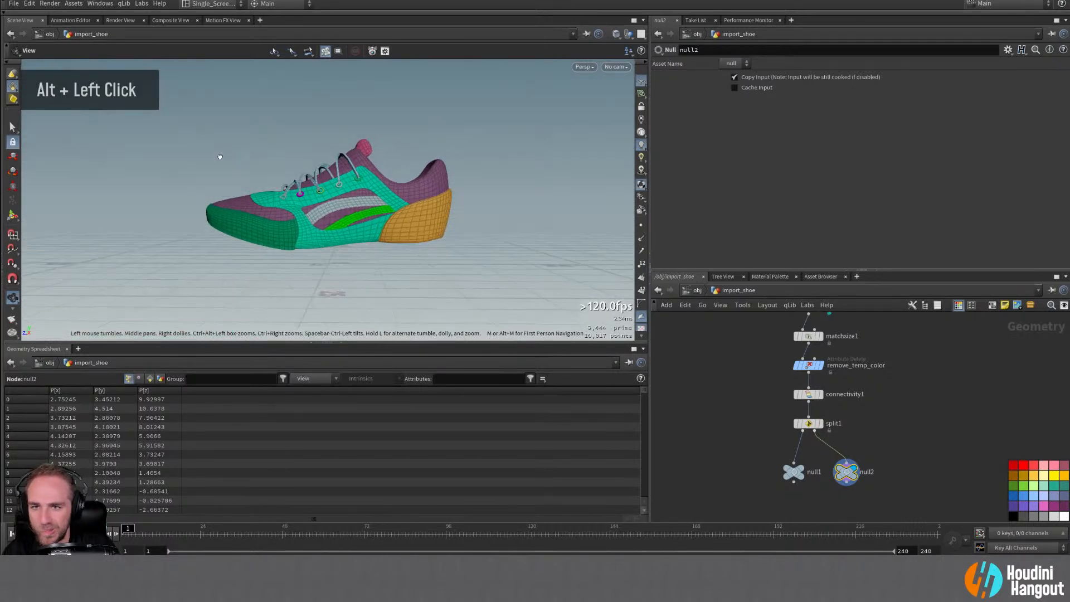
Step: Try a Convex Decomposition node on null2's output, display its result and inspect the shoe's hulls
alt+middle_drag(747, 504, 721, 411)
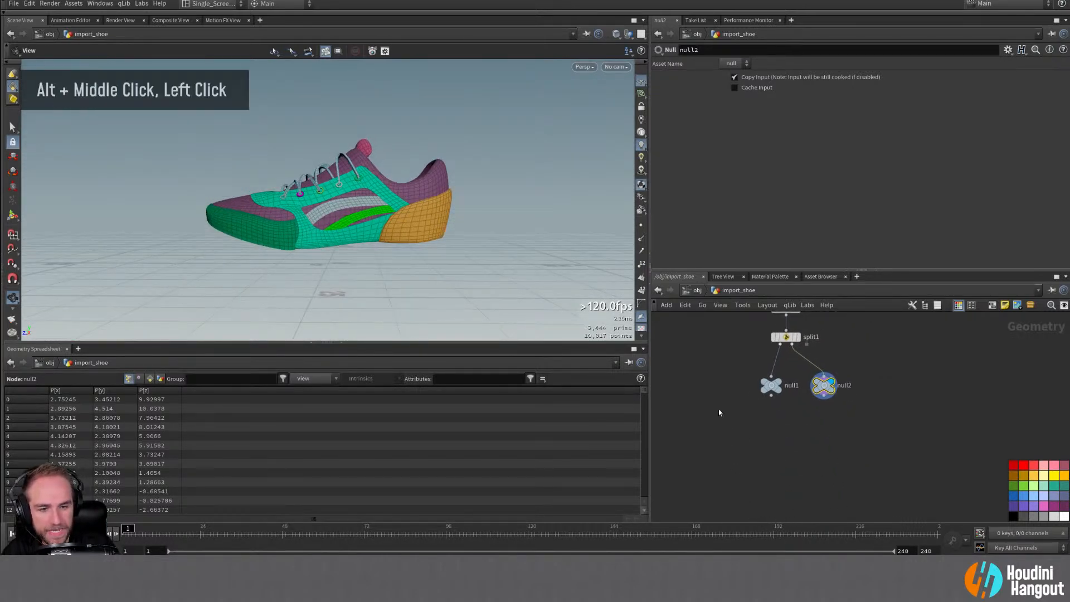
key(Tab)
text(convex)
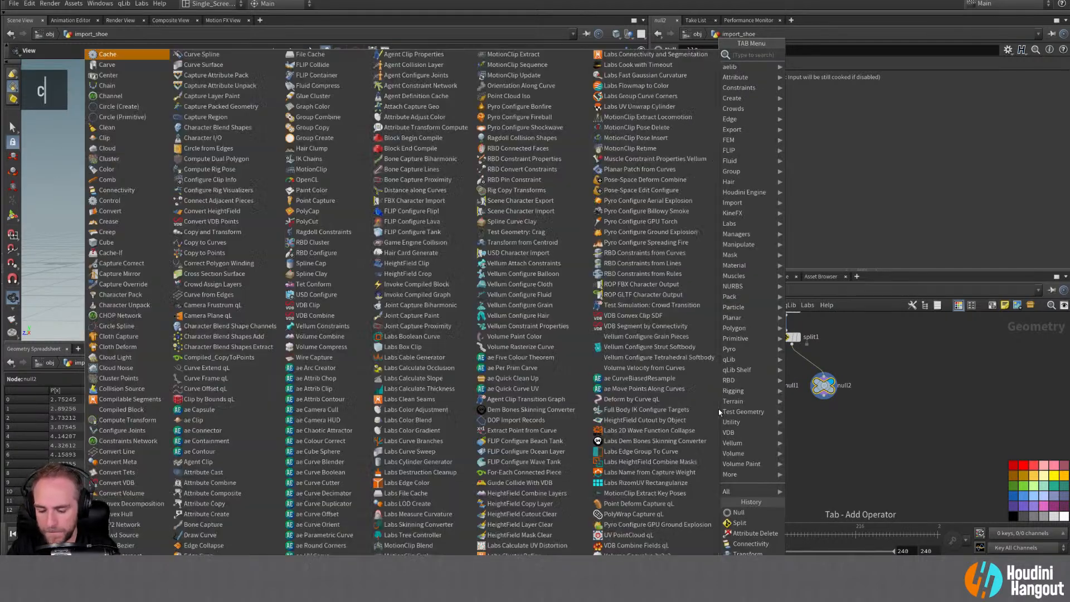
key(Return)
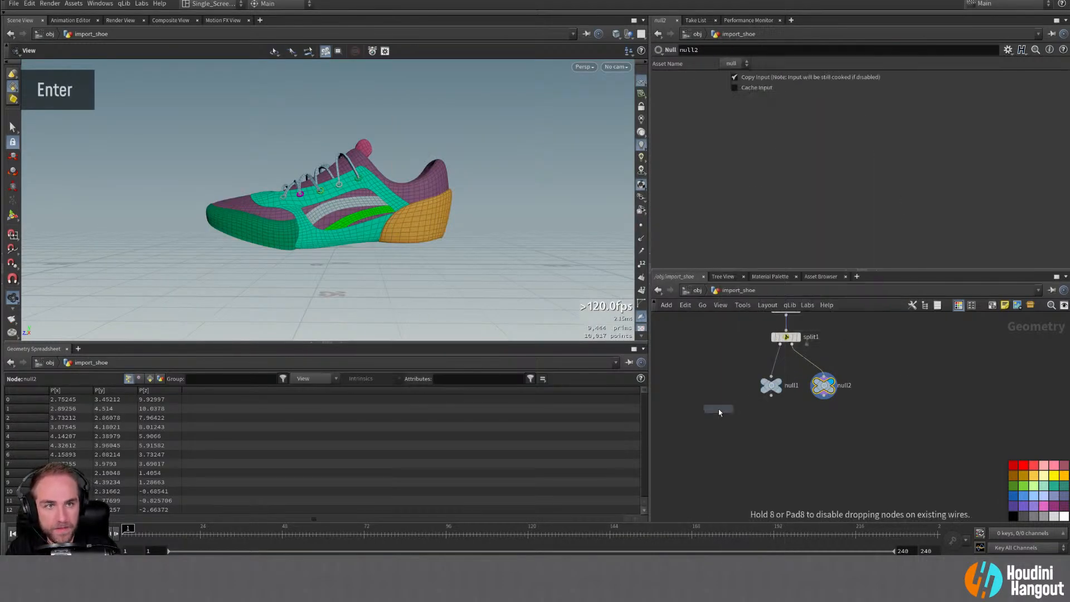
click(824, 439)
drag(822, 436, 830, 437)
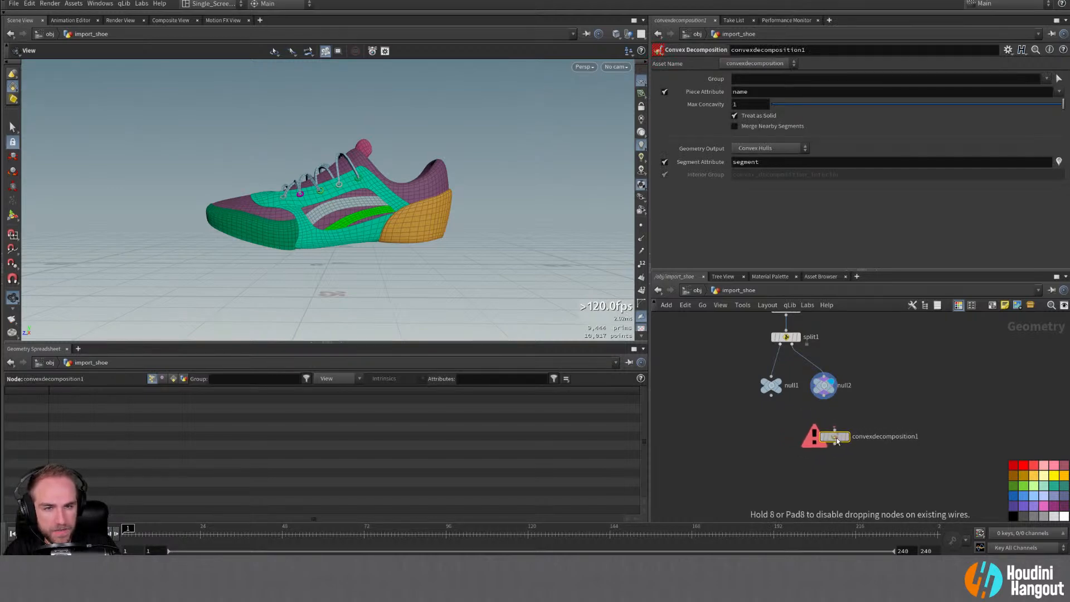
double_click(831, 429)
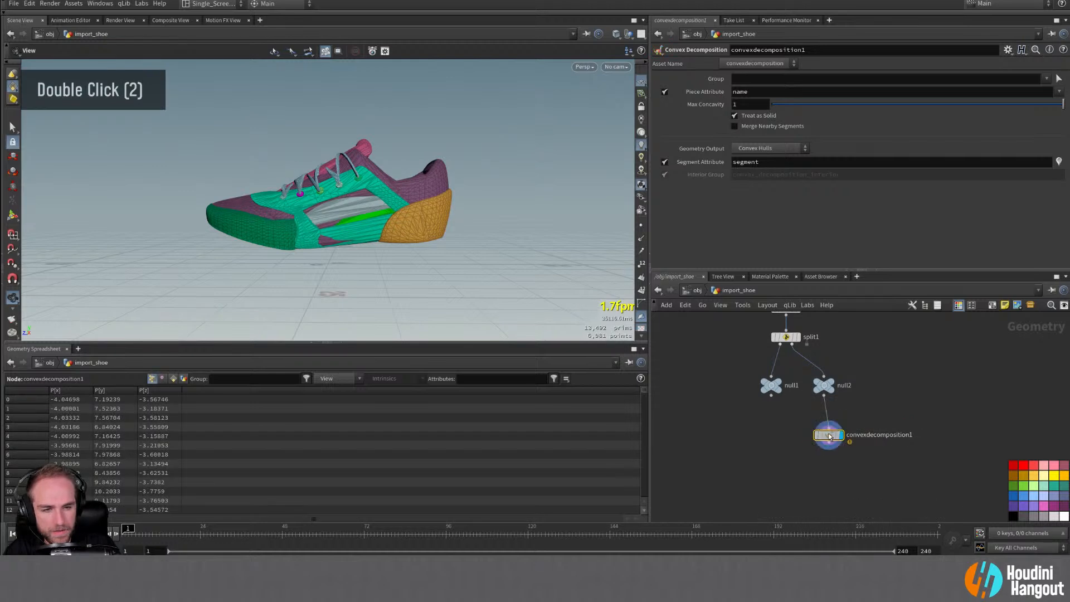
drag(829, 437, 825, 423)
alt+drag(365, 195, 382, 207)
alt+right_drag(382, 207, 476, 145)
alt+drag(477, 147, 424, 191)
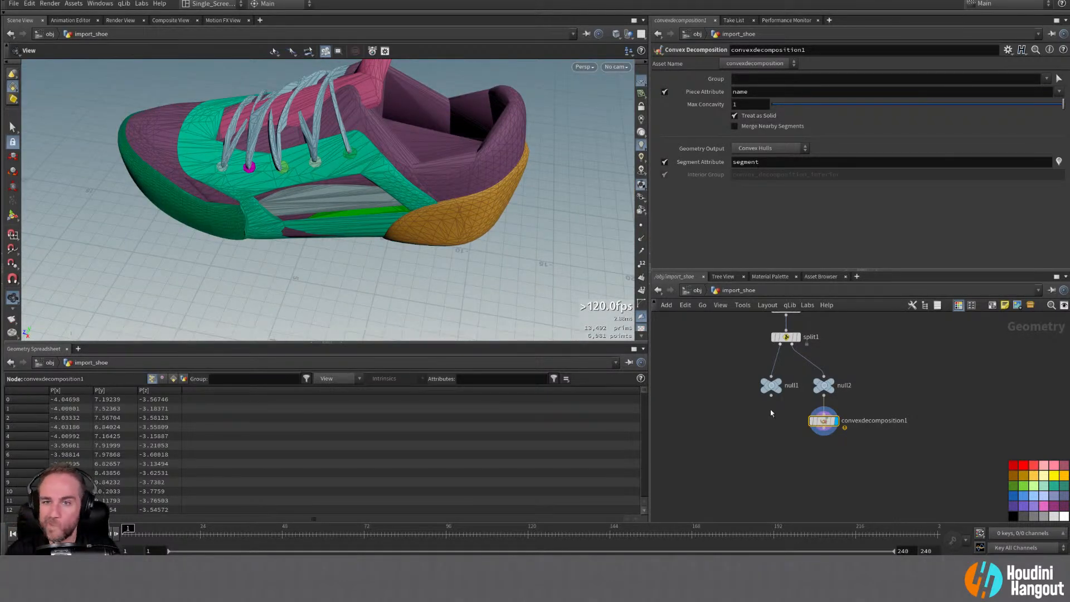
Step: Move convexdecomposition1 off to the side of the network and display null2 again
drag(824, 420, 971, 458)
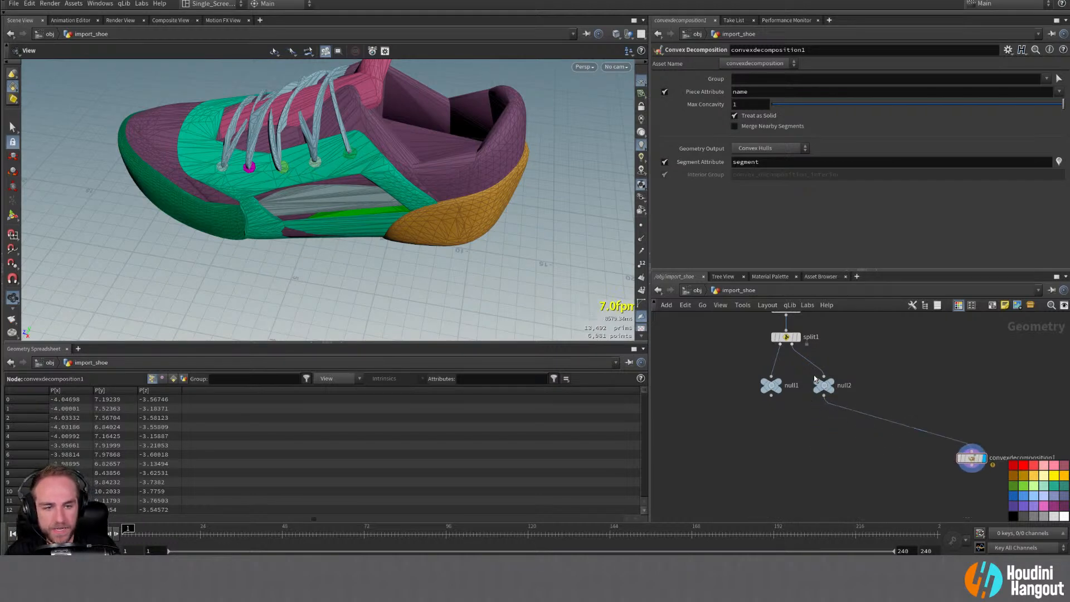
double_click(823, 385)
double_click(824, 385)
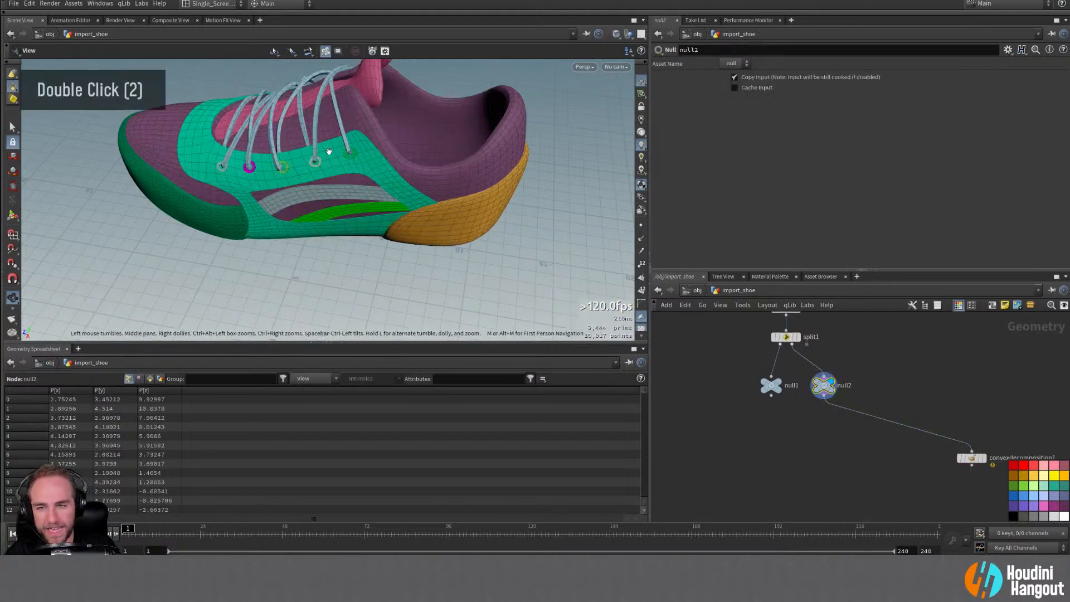
alt+drag(329, 152, 301, 106)
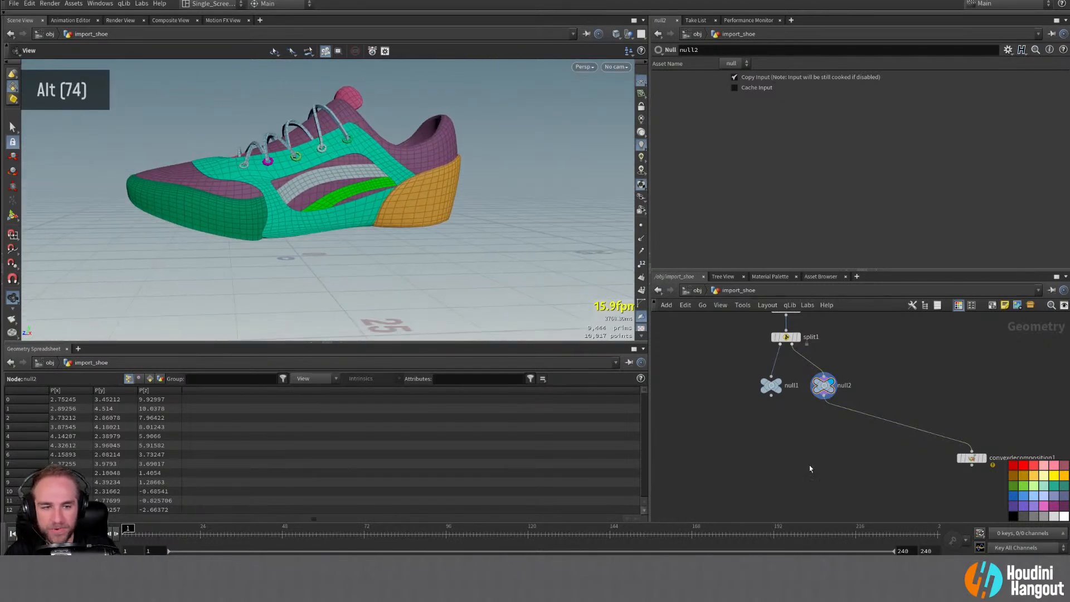
Step: Try a PolyFill node on null2's output, display and inspect the filled shoe, and place the node beside convexdecomposition1
key(Tab)
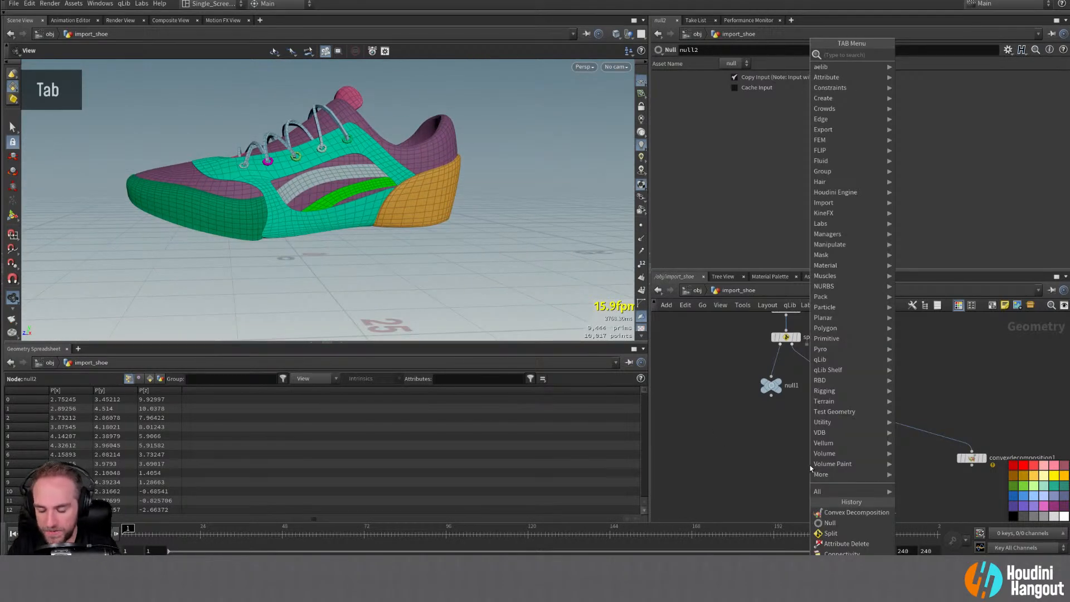
text(poly fill)
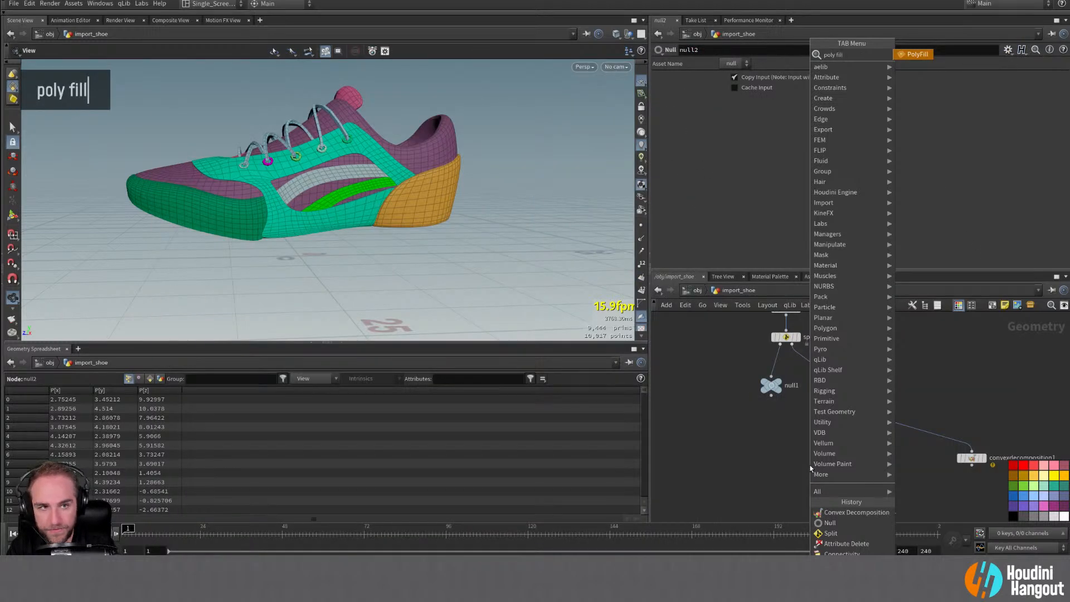
key(Return)
click(826, 442)
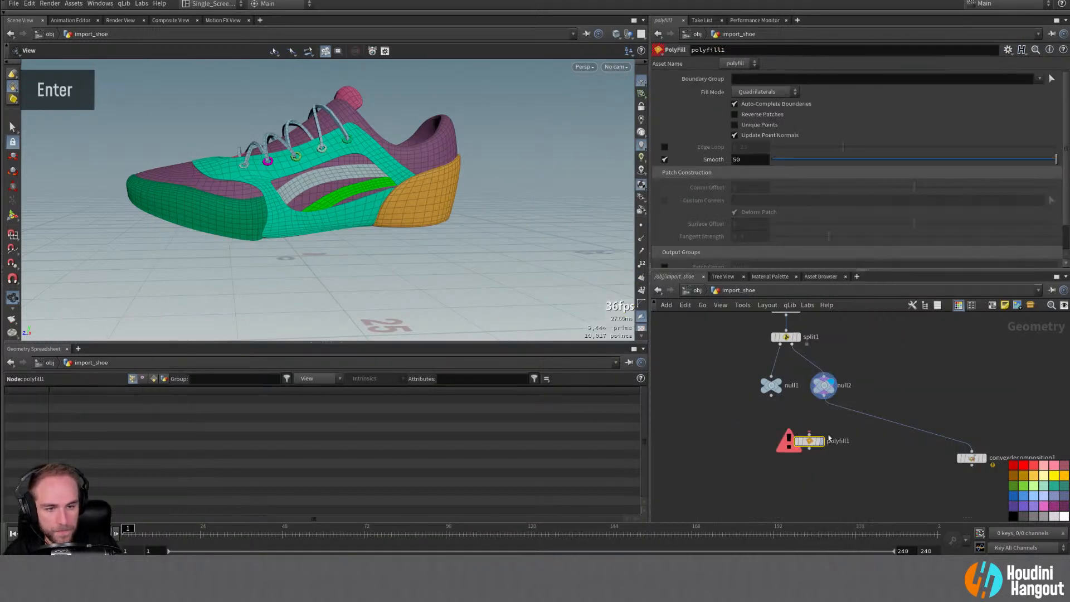
click(808, 433)
click(822, 442)
drag(816, 441, 827, 434)
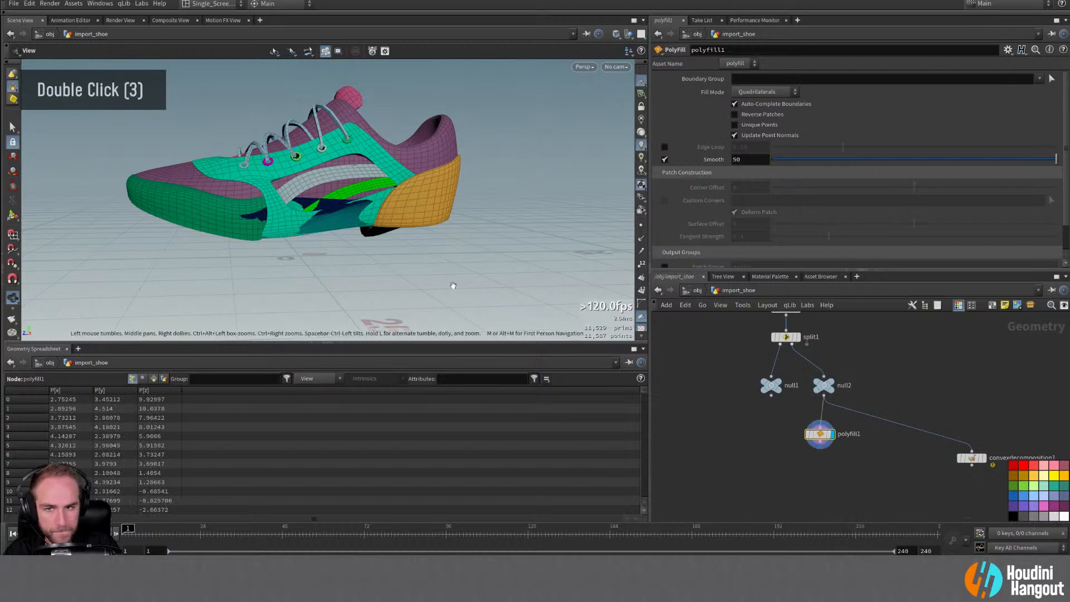
alt+drag(453, 284, 717, 308)
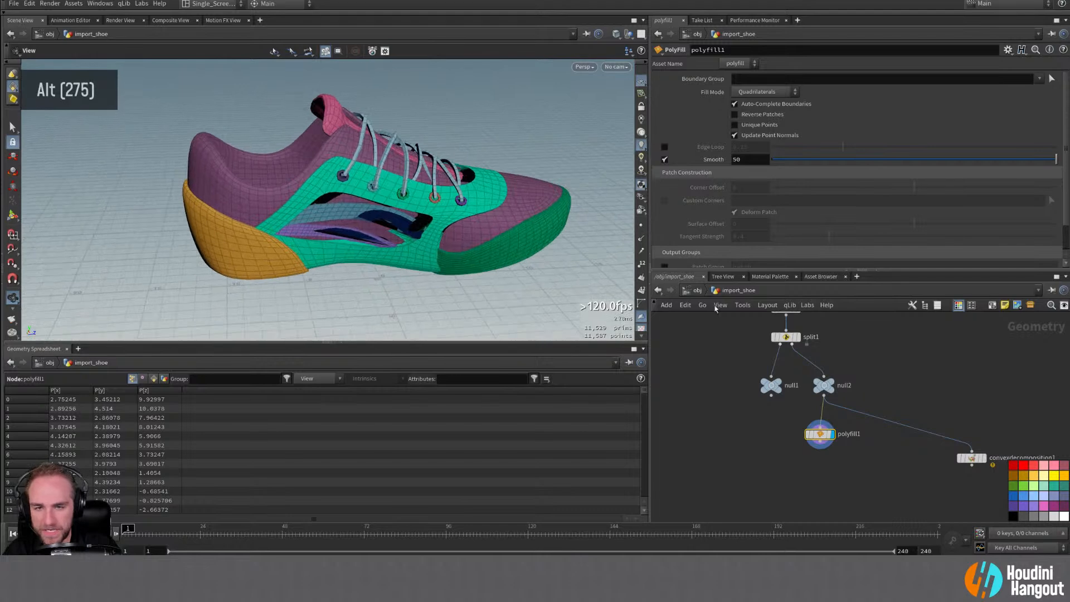
drag(846, 446, 965, 487)
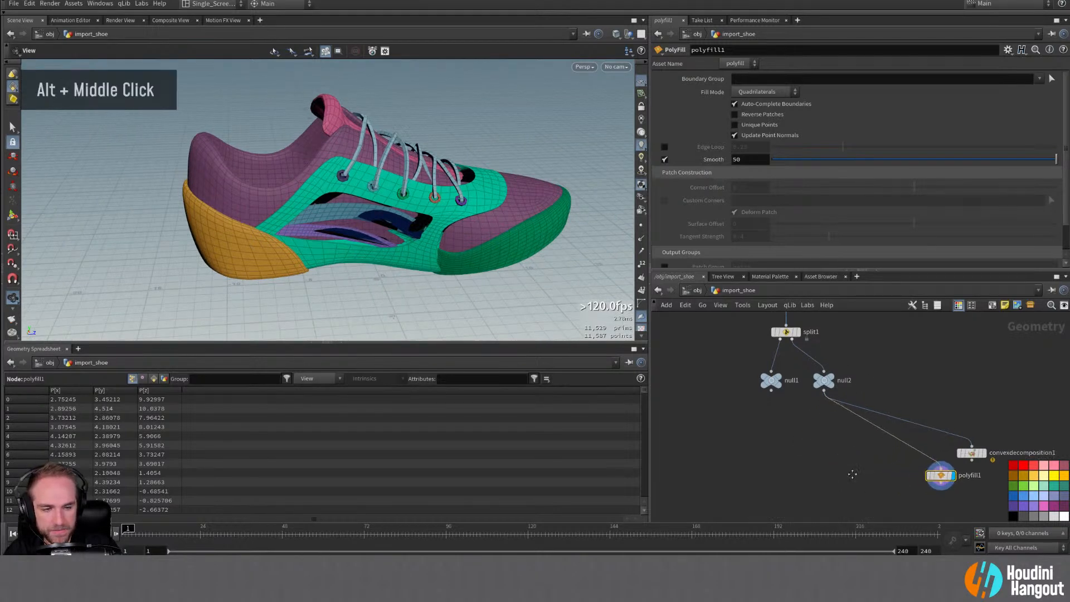
Step: Add a Blast node, wire it to null2's output and display it
alt+middle_drag(835, 471, 830, 459)
key(Tab)
text(blast)
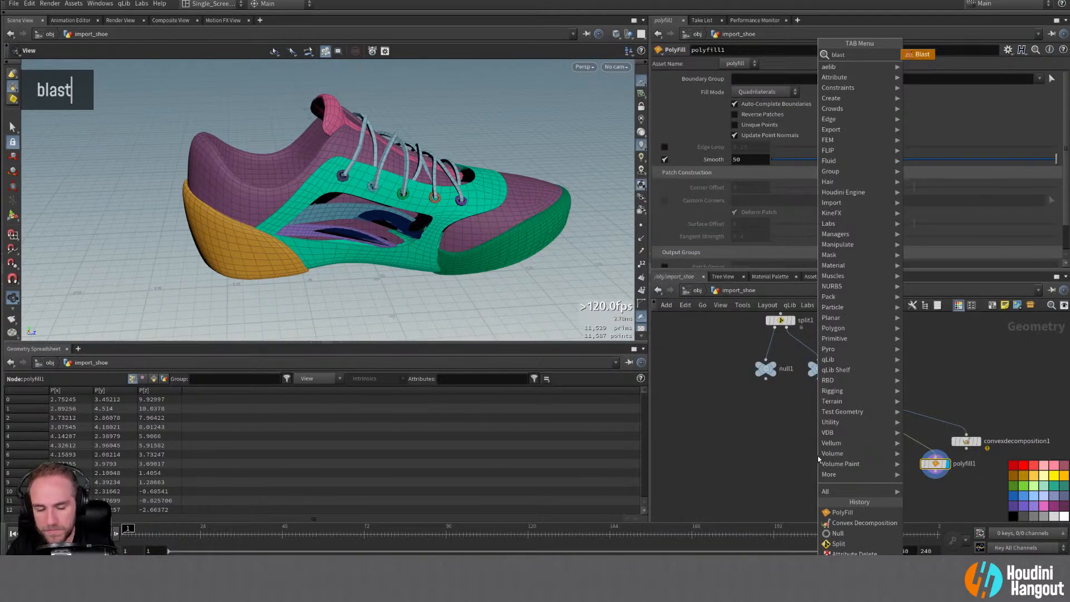
key(Return)
click(818, 459)
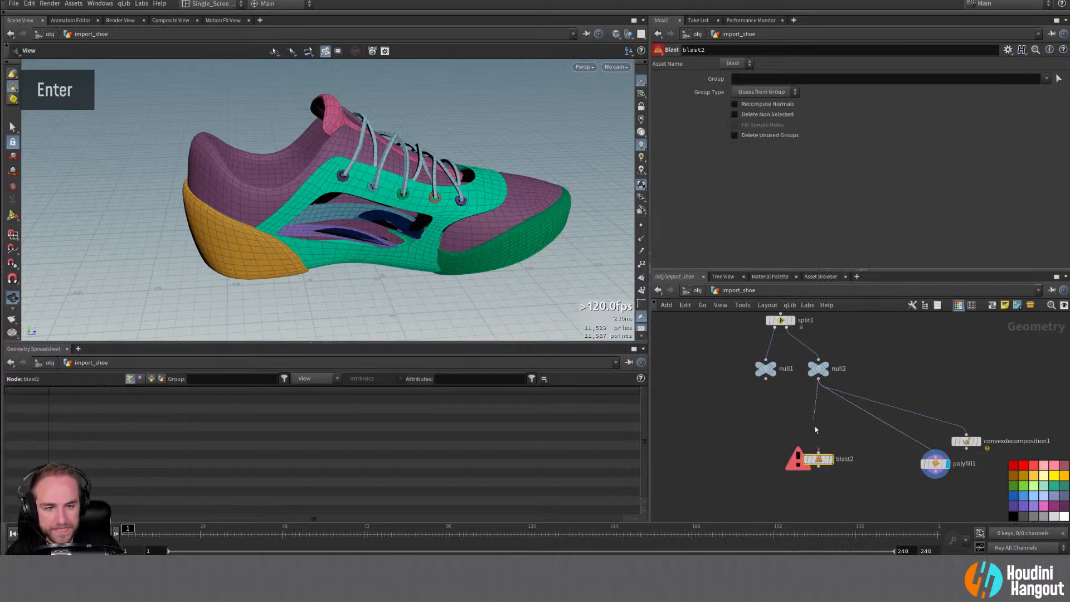
click(832, 460)
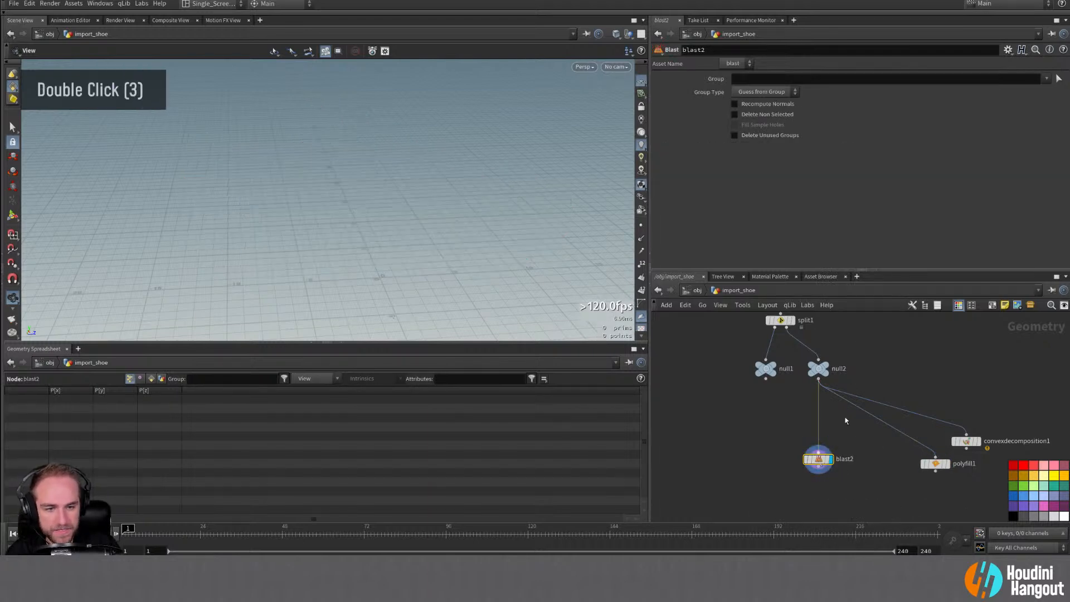
click(1059, 79)
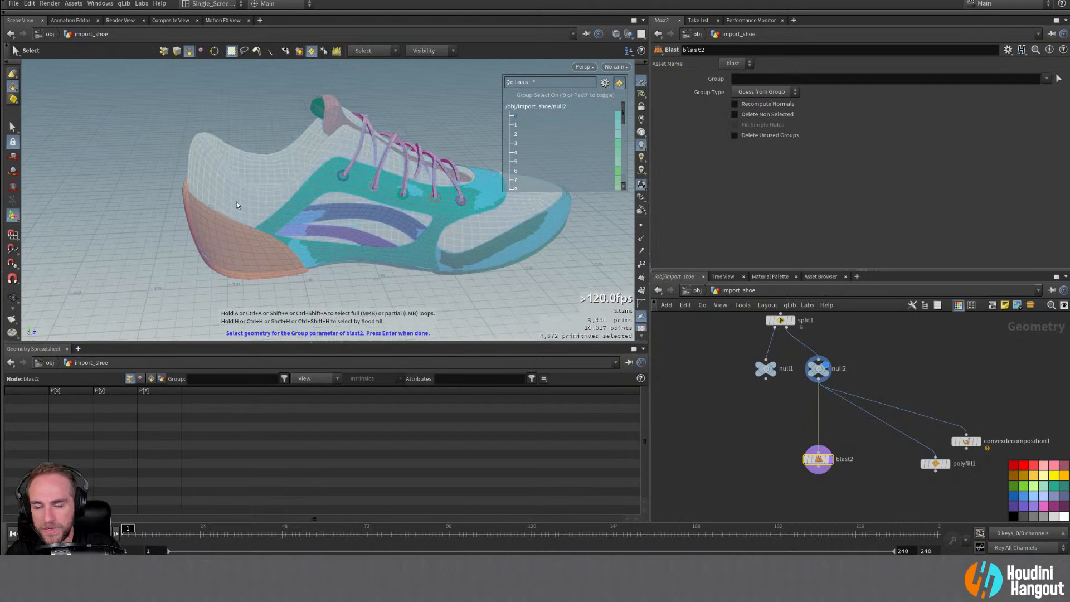
key(Return)
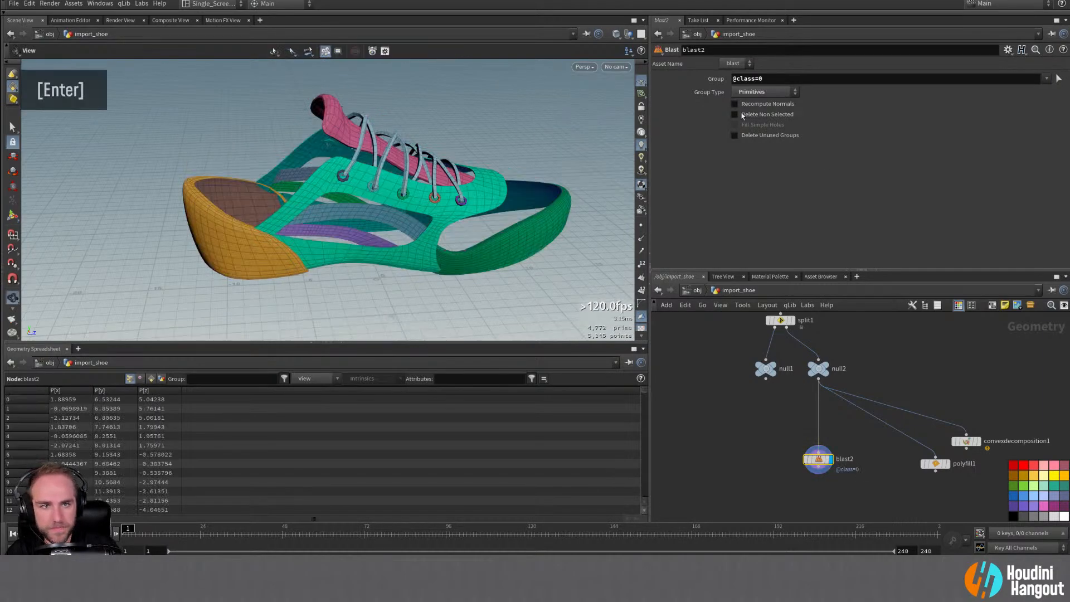
alt+drag(374, 209, 511, 98)
alt+right_drag(511, 98, 466, 106)
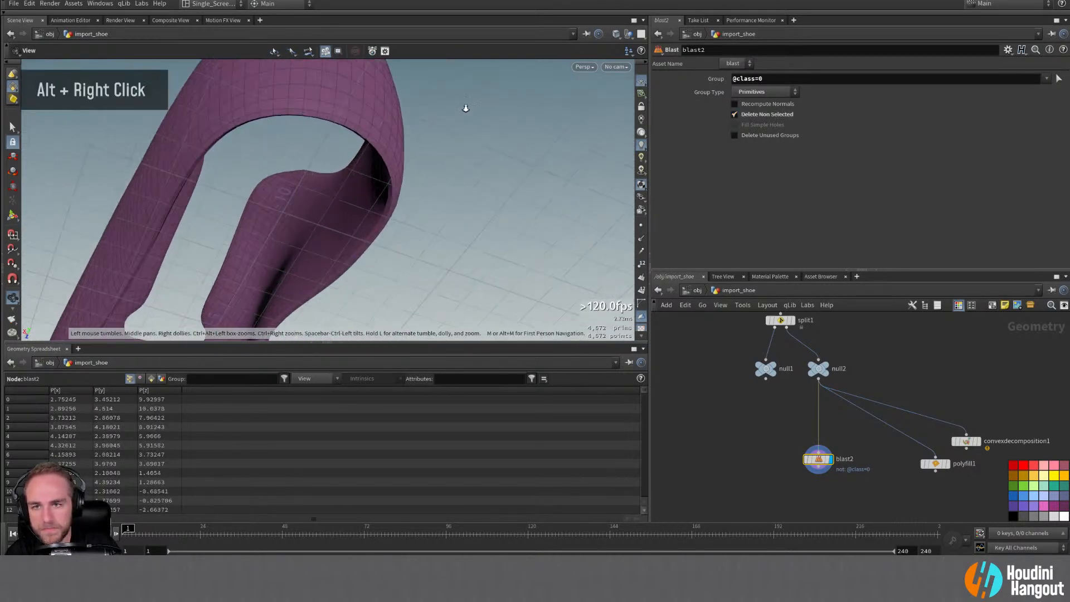
alt+drag(466, 106, 468, 219)
alt+right_drag(469, 220, 323, 224)
alt+drag(323, 225, 377, 202)
alt+middle_drag(378, 203, 406, 178)
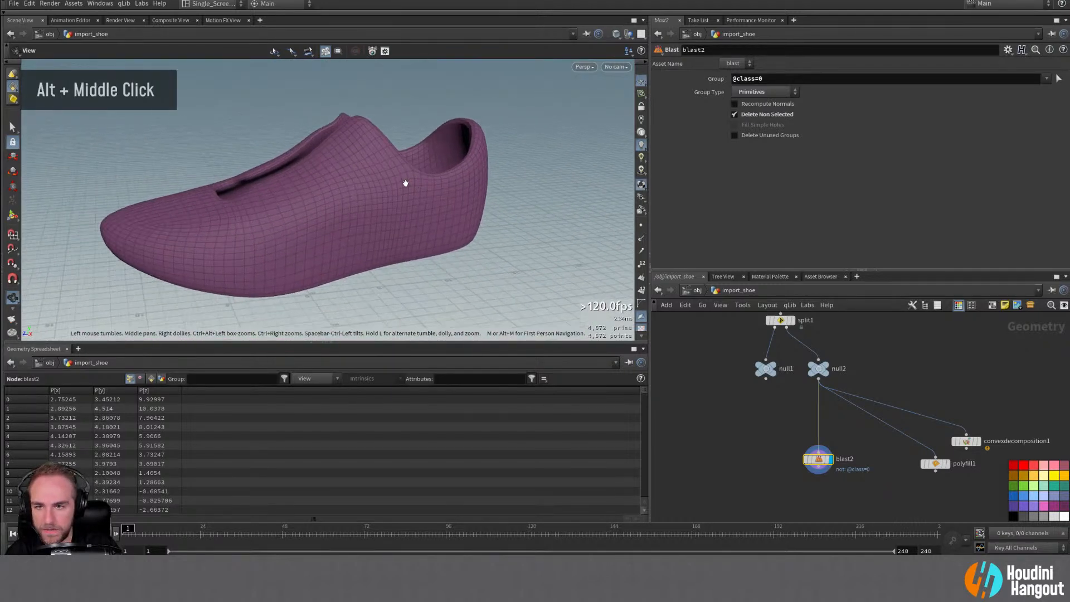
alt+drag(406, 179, 446, 192)
drag(825, 452, 818, 428)
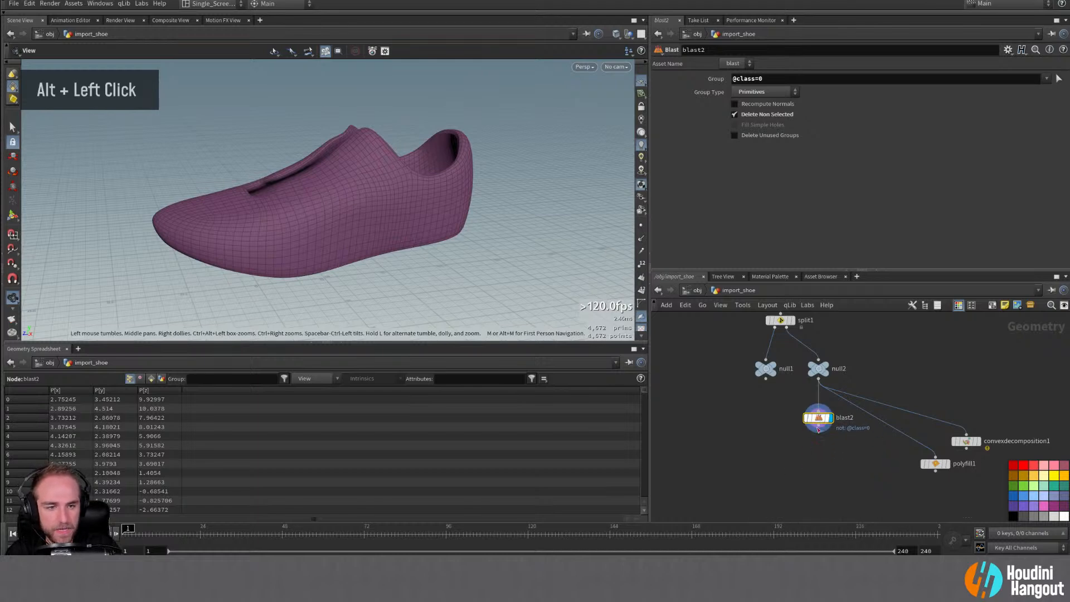
Step: Add a Shrinkwrap node on blast2's output, display it and place it directly below
key(Tab)
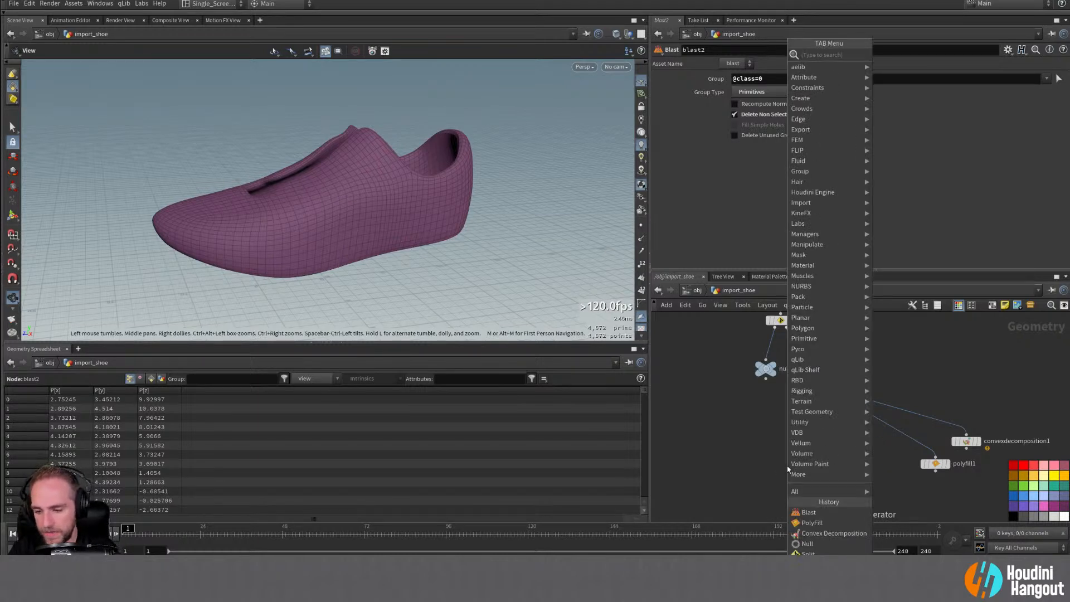
key(BackSpace)
key(BackSpace)
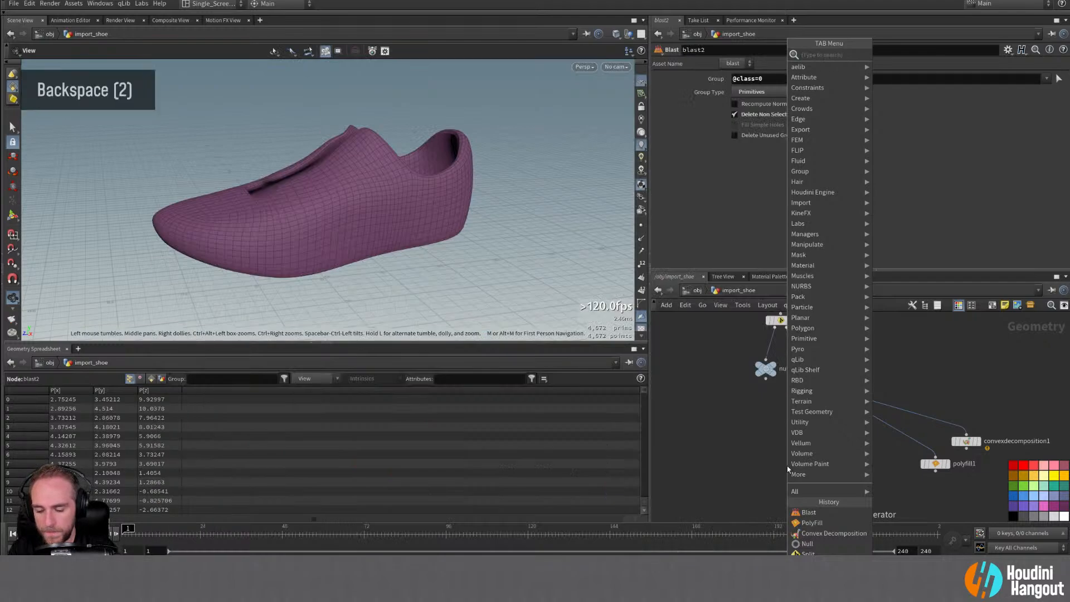
text(shrink)
key(Return)
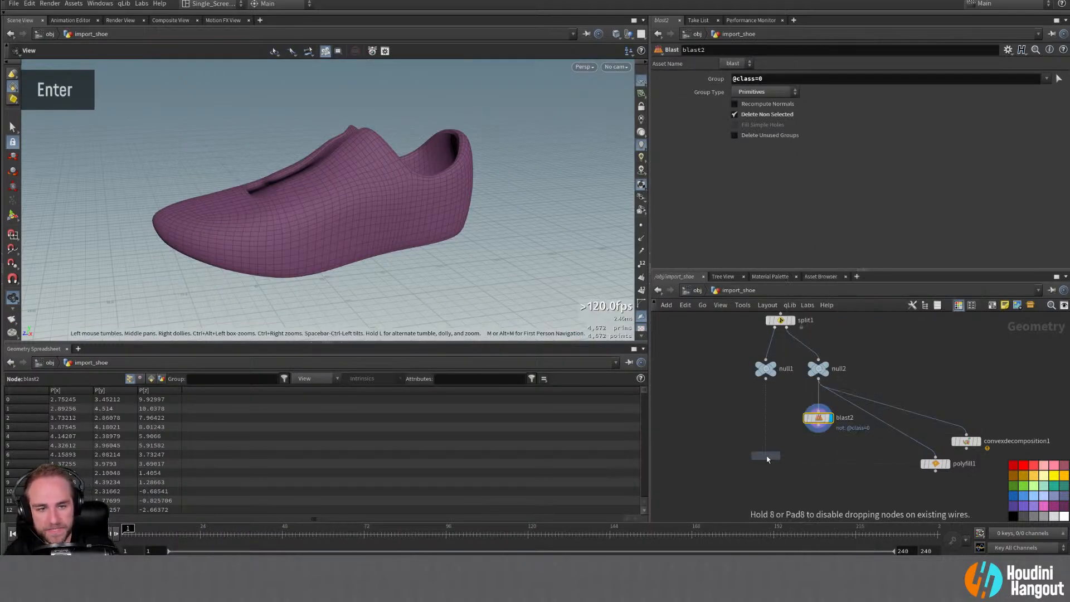
click(822, 466)
click(819, 425)
click(823, 457)
click(834, 464)
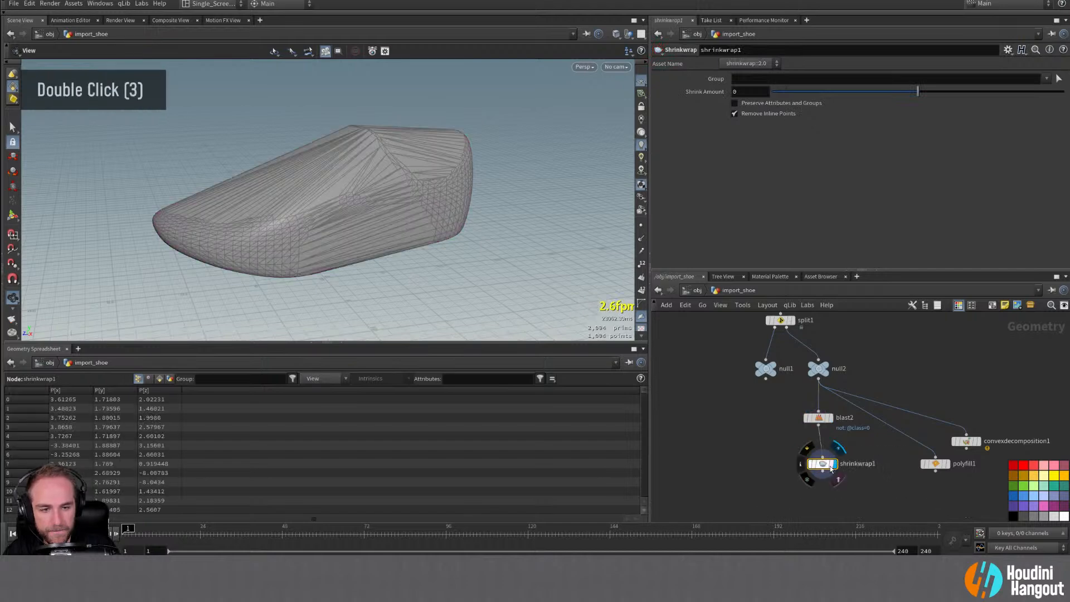
drag(821, 461, 822, 447)
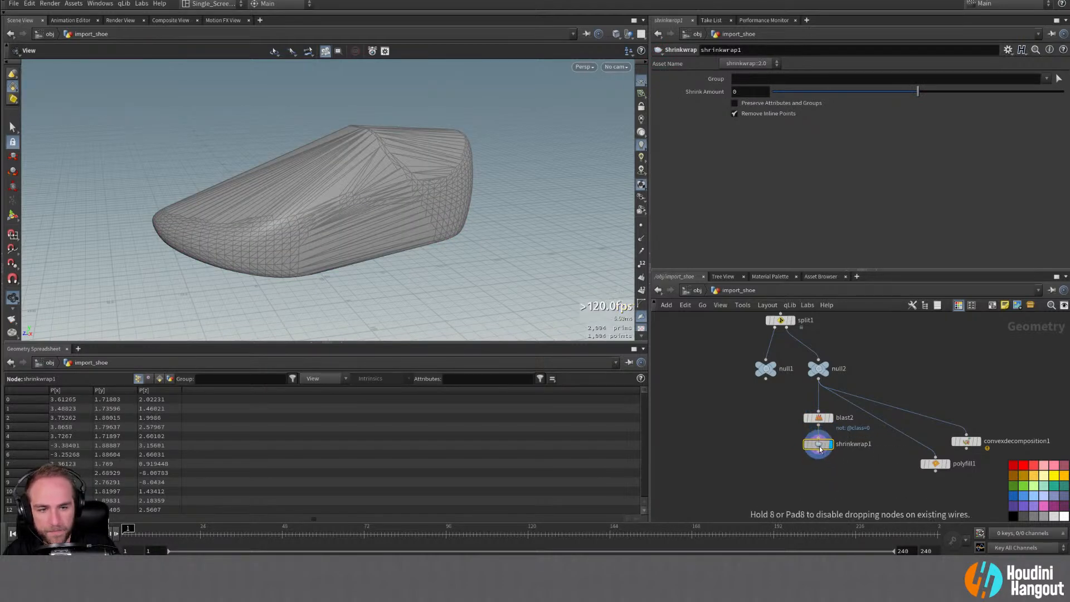
mouse_move(337, 219)
alt+mouse_down()
mouse_move(580, 146)
mouse_move(585, 162)
mouse_move(430, 203)
mouse_move(319, 213)
alt+mouse_up()
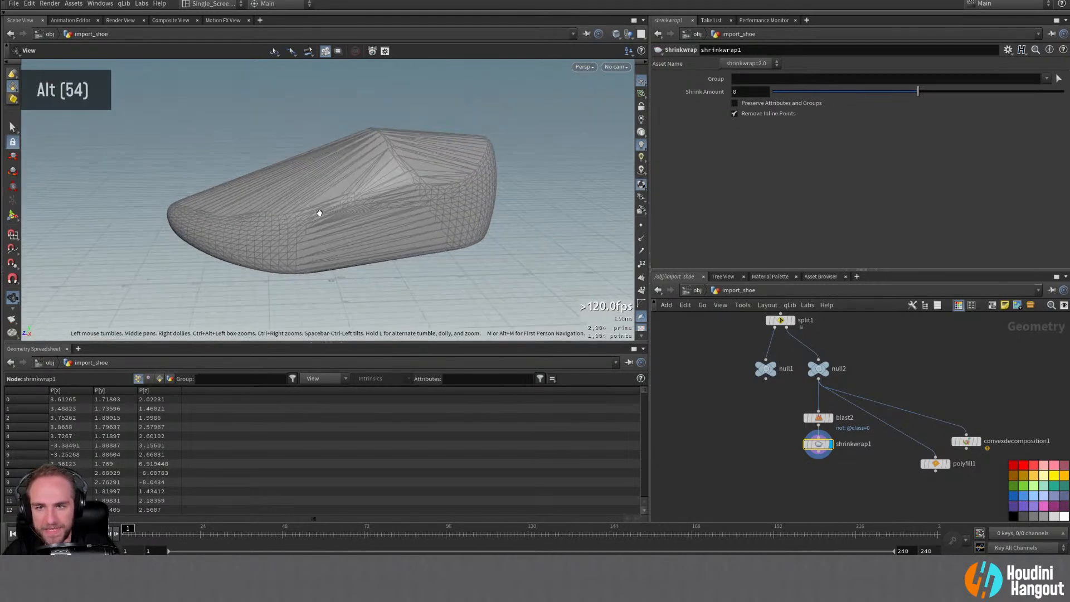
Step: Delete blast2 so that null2 feeds shrinkwrap1 directly, and delete the unused convexdecomposition1 and polyfill1 nodes
click(810, 410)
key(Delete)
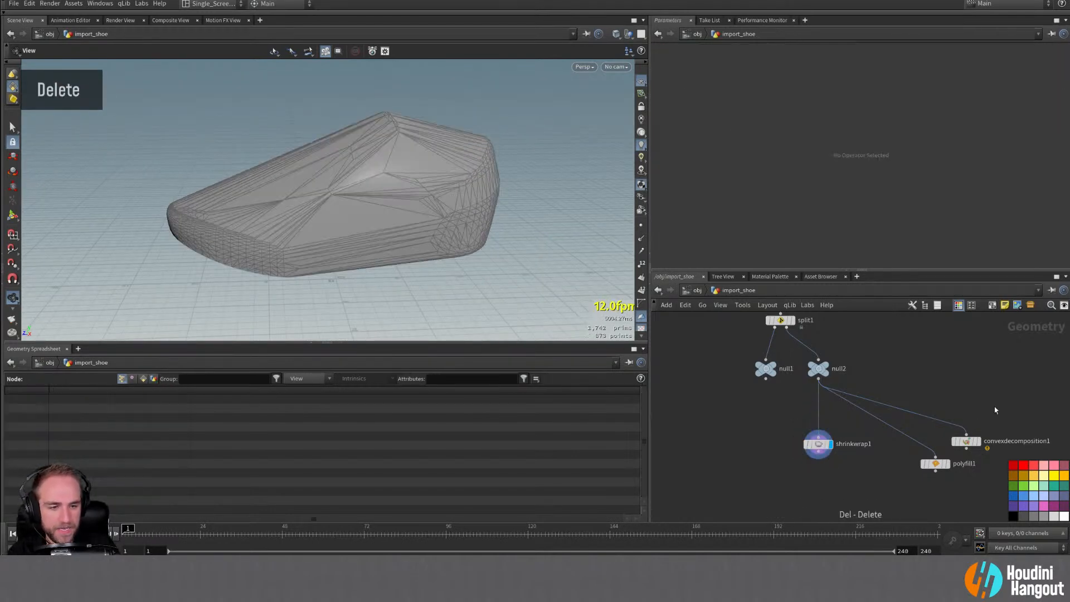
drag(997, 416, 906, 479)
key(Delete)
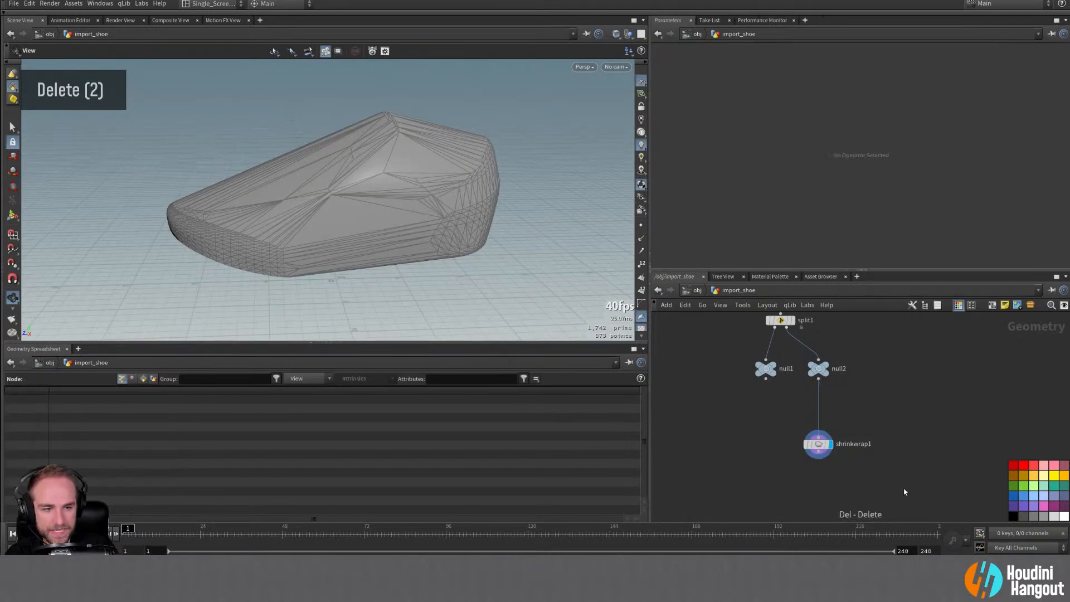
Step: Move shrinkwrap1 up so it sits closer beneath null2
double_click(821, 369)
double_click(832, 448)
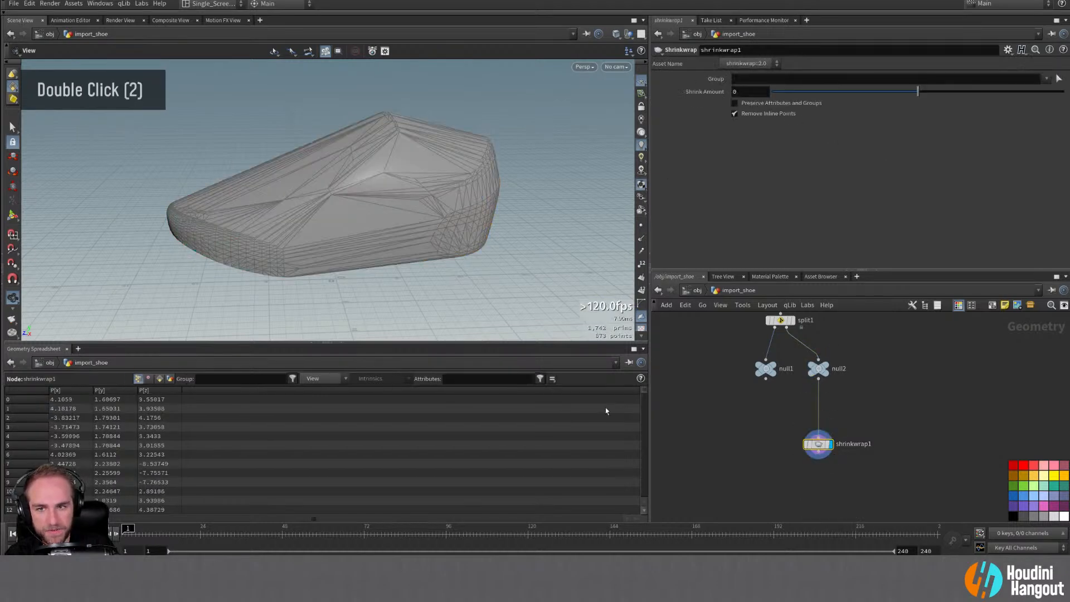
drag(821, 447, 821, 411)
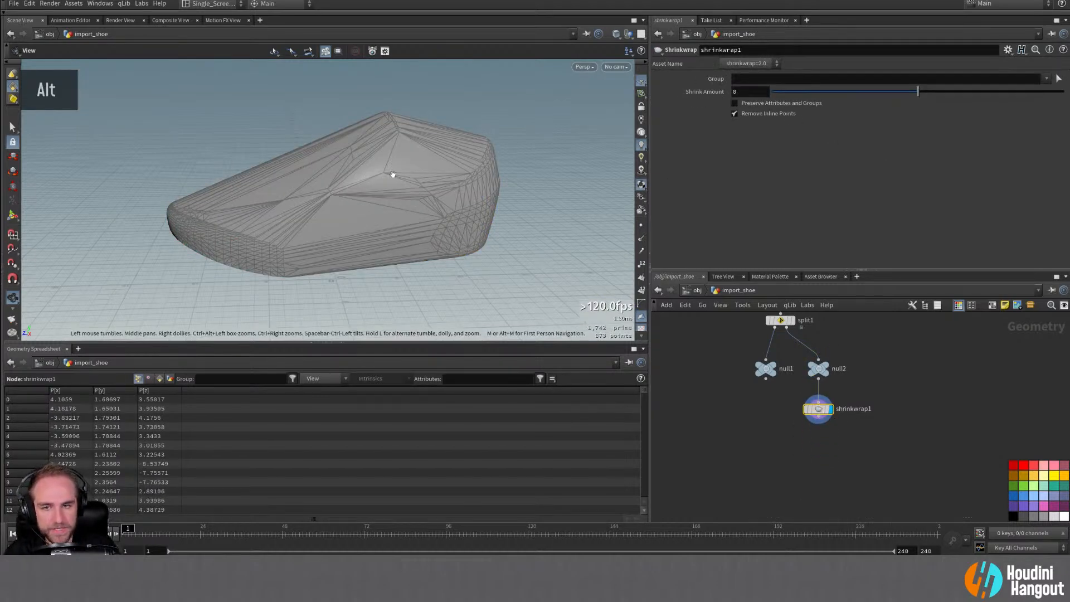
Step: Add a Remesh node on shrinkwrap1's output, place it directly below and display it
alt+drag(390, 172, 474, 175)
key(Tab)
text(remesh)
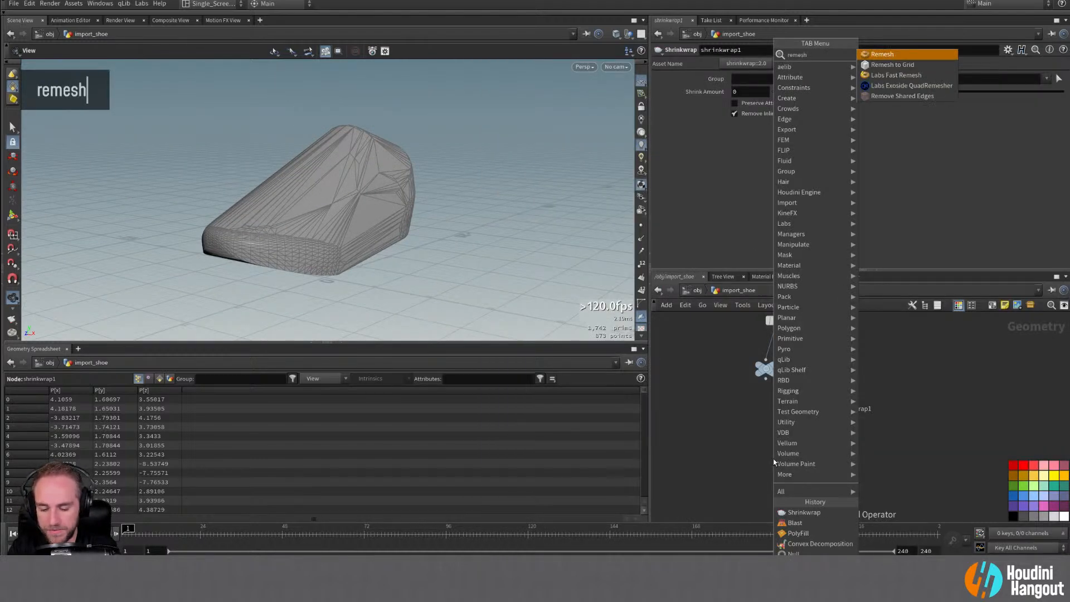
key(Return)
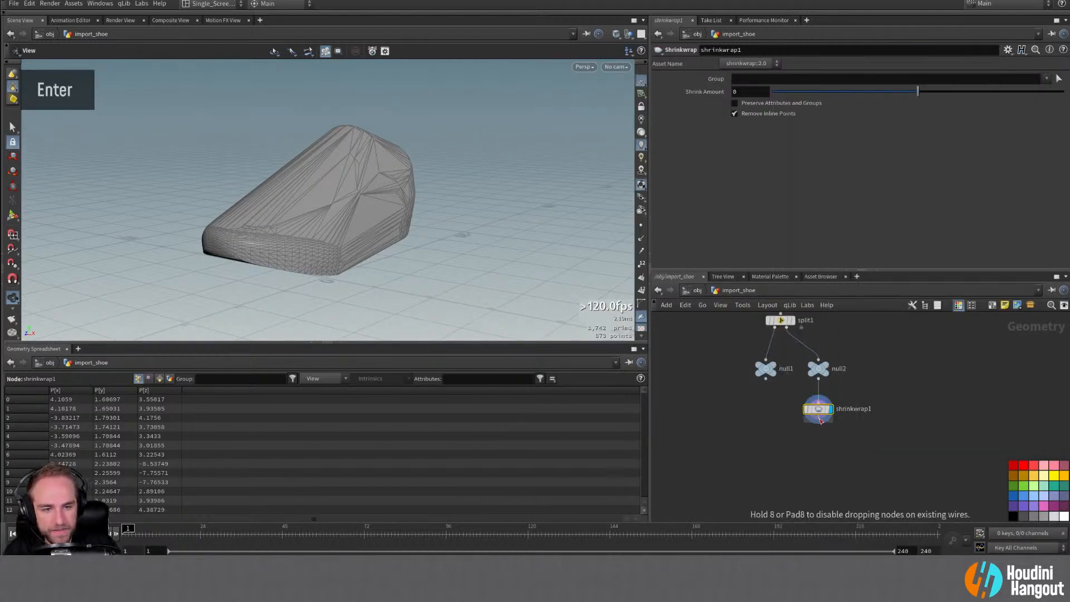
click(836, 432)
click(830, 438)
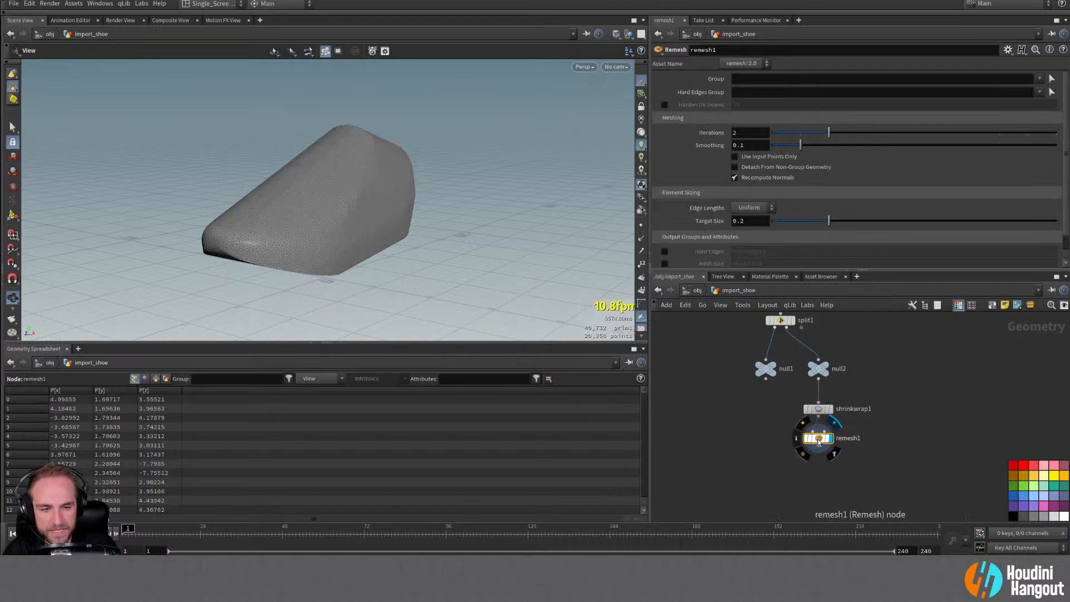
Step: Examine the remeshed hull's mesh density from several angles and distances
mouse_move(239, 223)
alt+mouse_down()
mouse_move(332, 186)
mouse_move(228, 207)
alt+mouse_up()
alt+right_drag(229, 207, 312, 200)
alt+drag(487, 212, 507, 242)
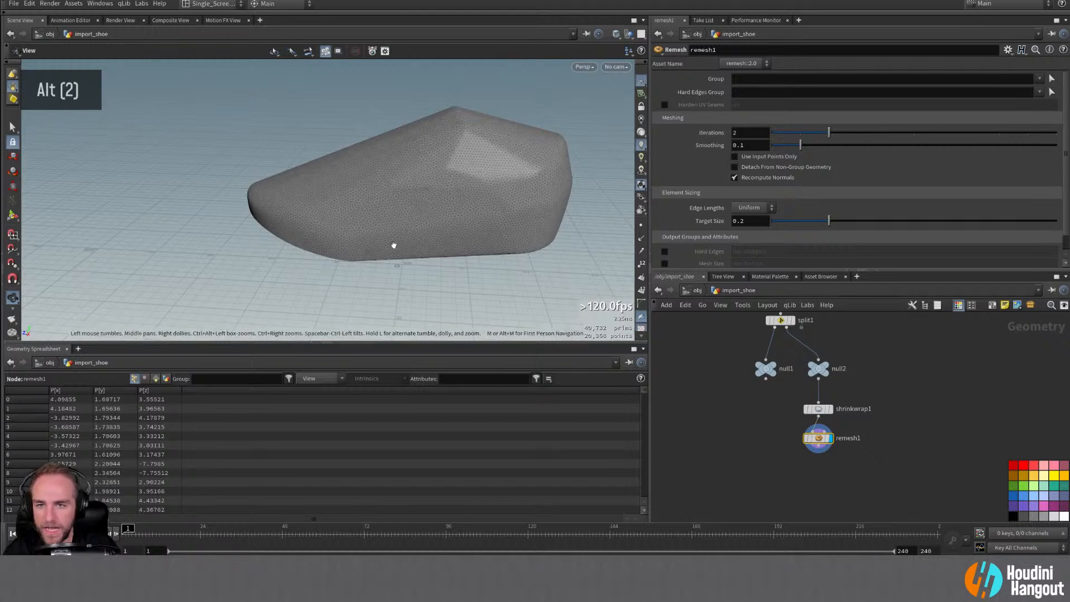
alt+drag(394, 241, 497, 239)
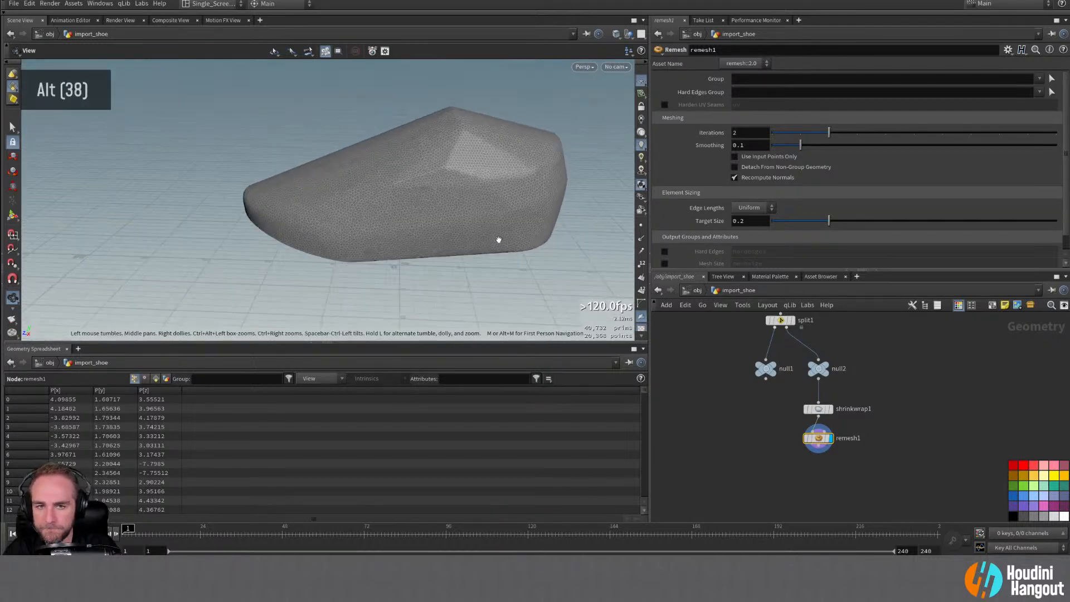
alt+right_drag(497, 239, 422, 240)
alt+middle_drag(422, 241, 423, 277)
alt+drag(423, 277, 442, 293)
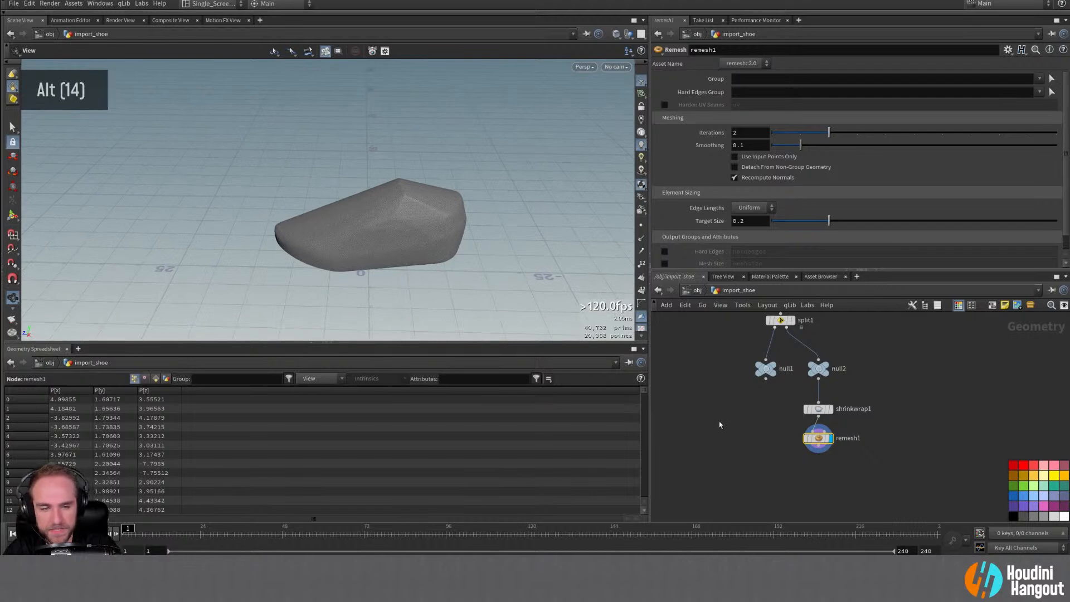
Step: Insert a Transform node between connectivity1 and split1
alt+middle_drag(718, 419, 710, 490)
alt+middle_drag(675, 346, 681, 443)
alt+middle_drag(702, 352, 705, 426)
drag(780, 386, 781, 372)
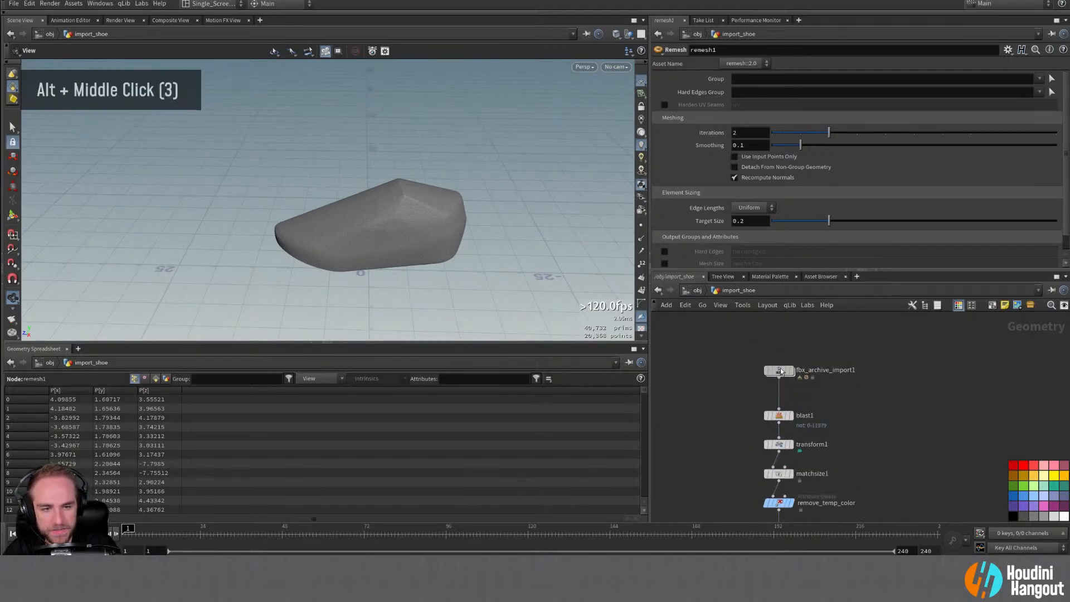
alt+middle_drag(735, 421, 741, 365)
alt+right_drag(739, 385, 727, 385)
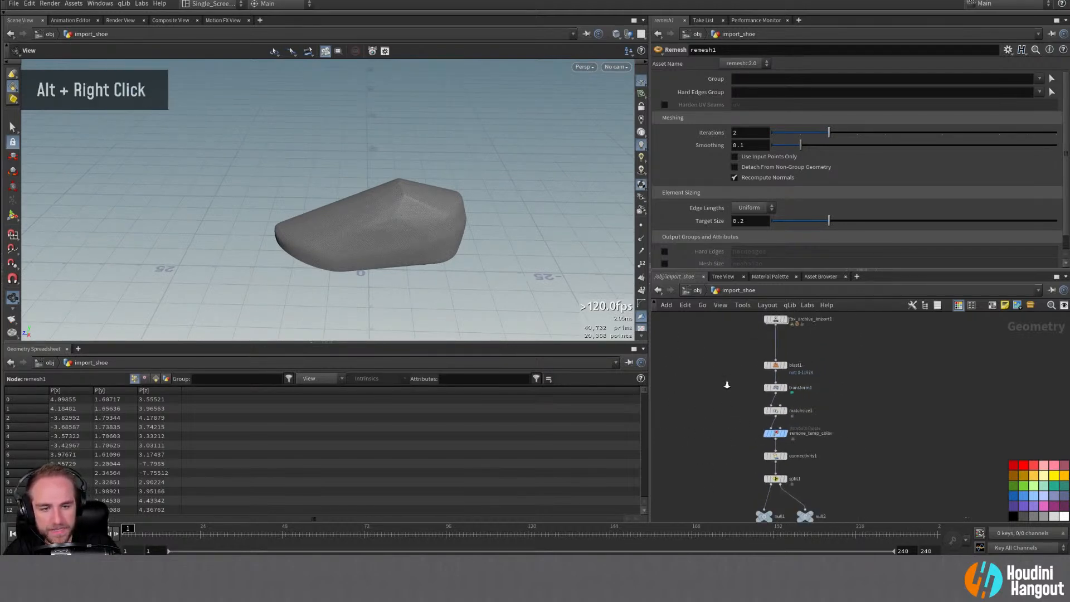
alt+middle_drag(727, 385, 727, 393)
key(Tab)
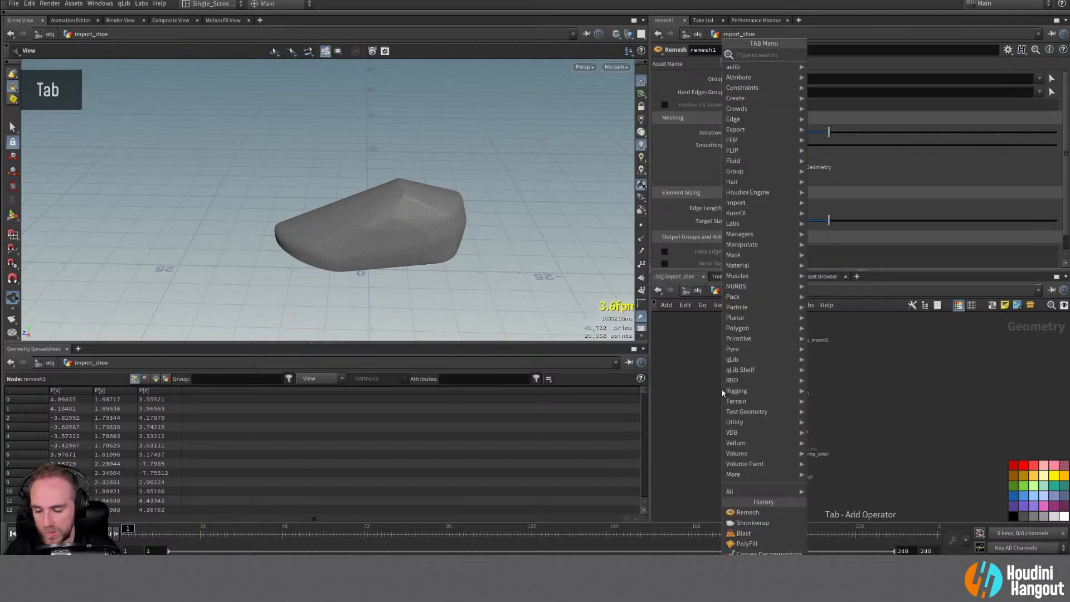
alt+right_drag(722, 401, 723, 398)
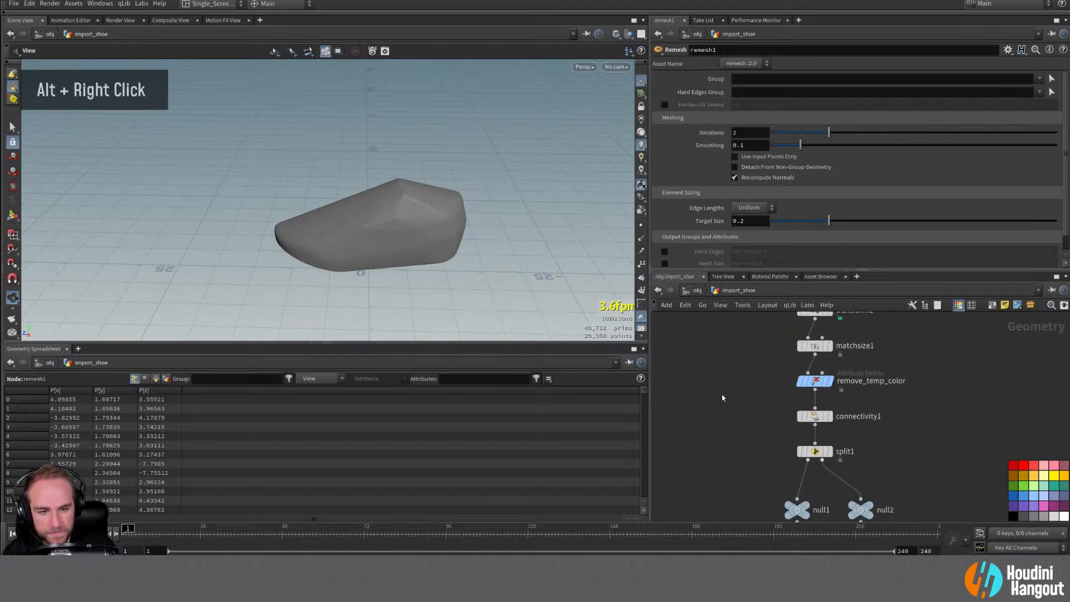
key(Tab)
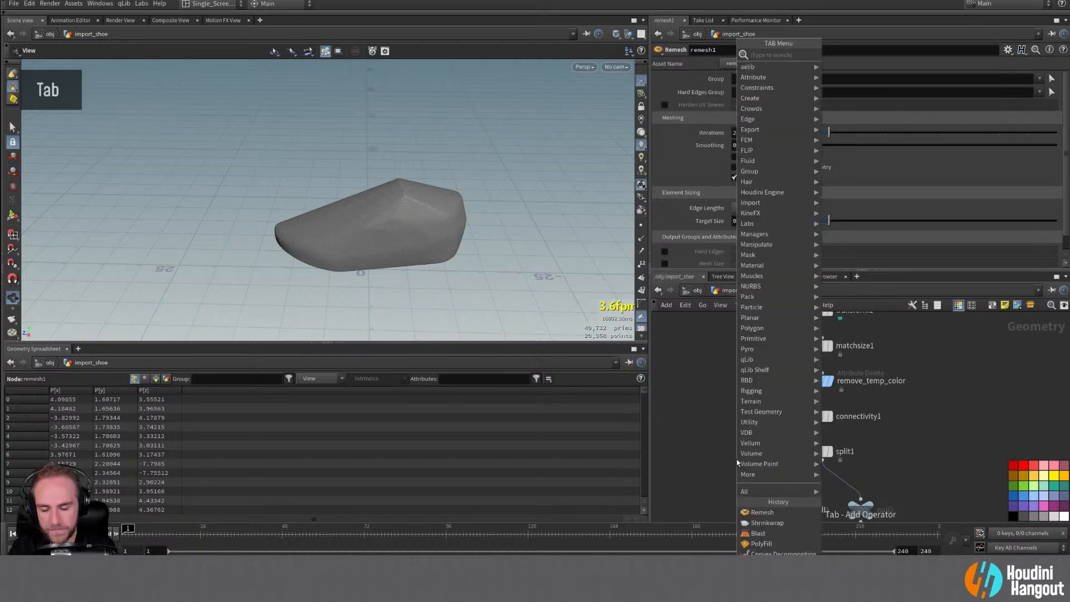
text(tra)
key(Return)
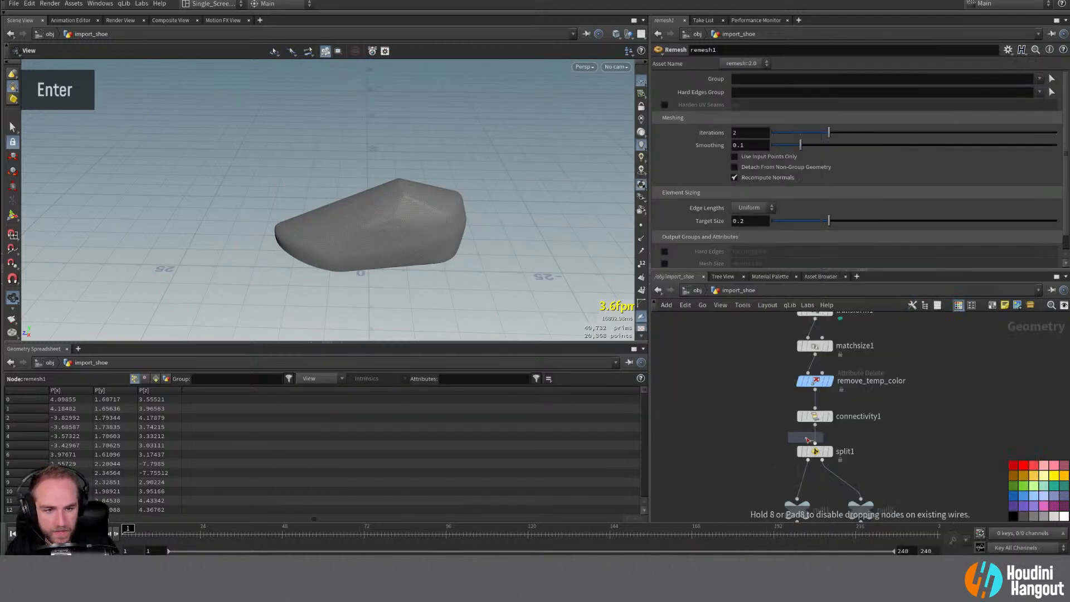
click(815, 451)
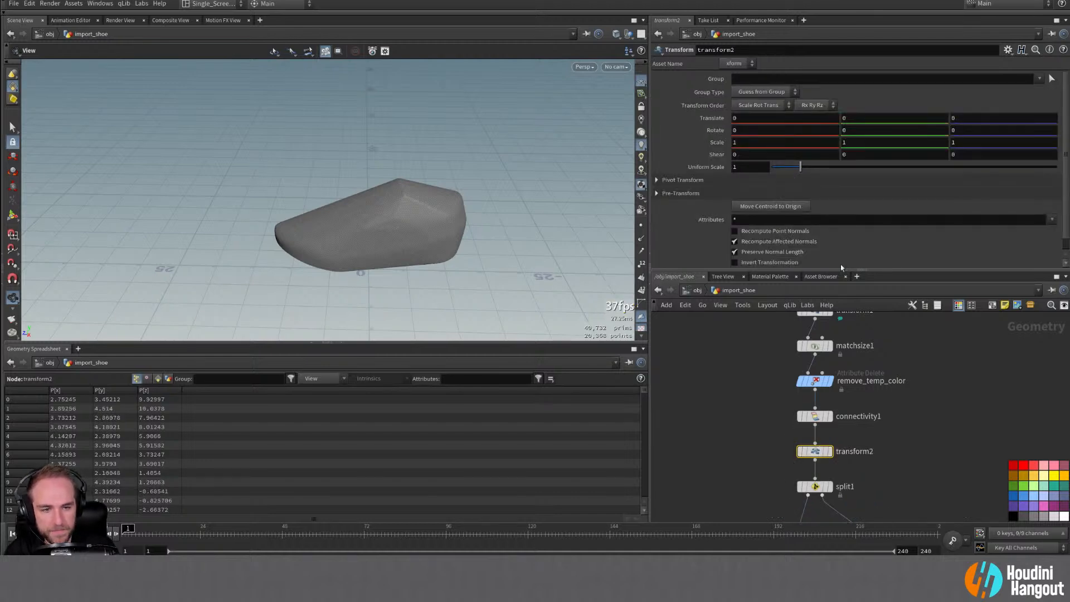
Step: Set transform2's Uniform Scale to 0.01, check the scaled result and display remesh1
double_click(745, 167)
text(0.01)
key(Return)
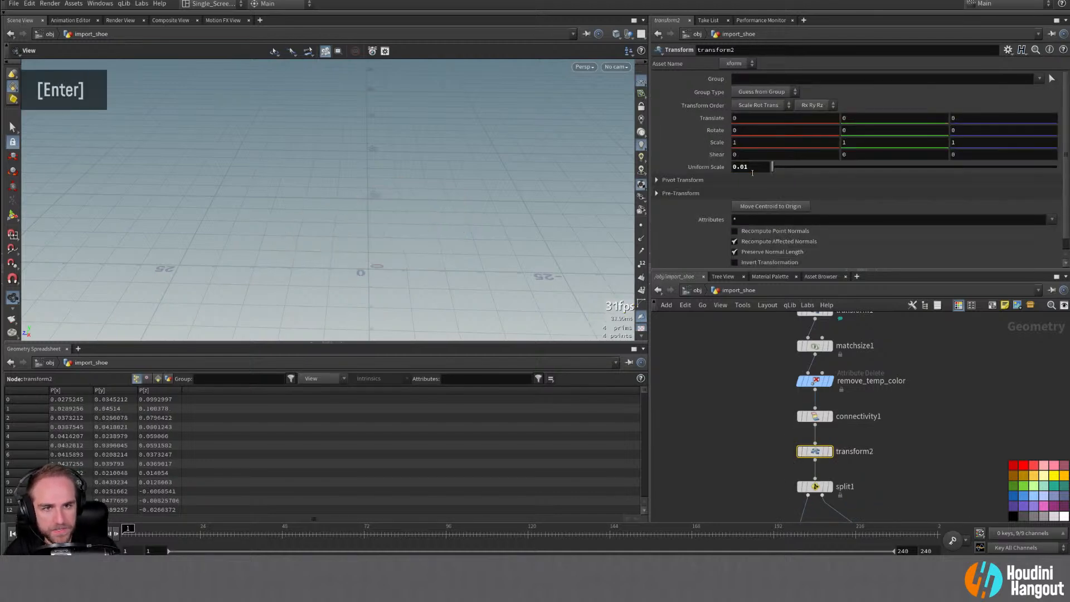
alt+right_drag(359, 217, 415, 172)
click(830, 452)
alt+right_drag(284, 223, 530, 185)
alt+drag(530, 185, 432, 168)
alt+middle_drag(755, 504, 749, 415)
alt+middle_drag(851, 507, 845, 452)
double_click(862, 480)
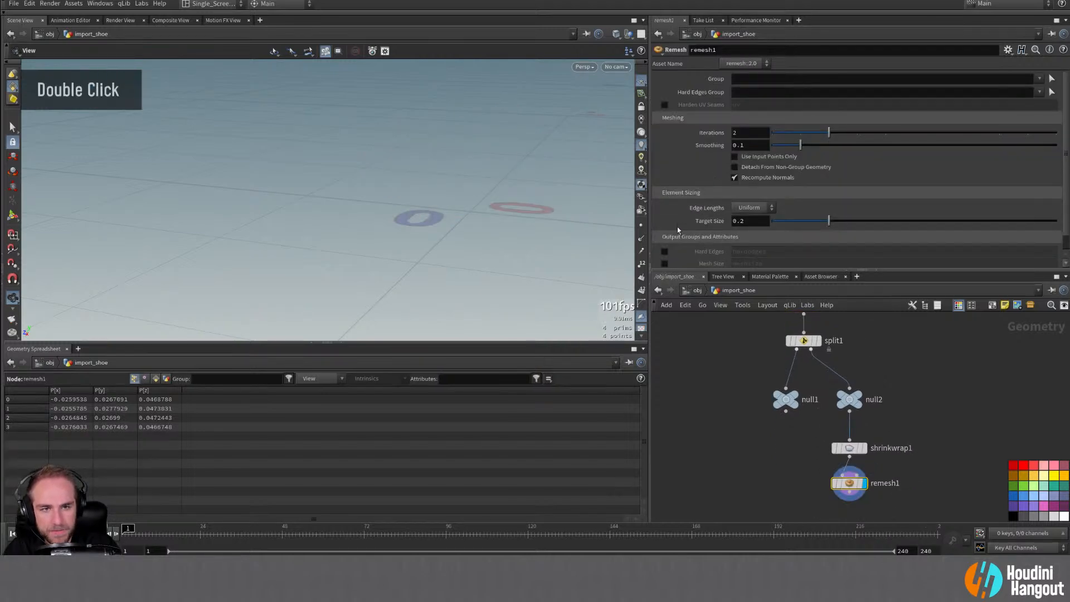
Step: Try Uniform Scale values of 0.1 and 0.05 on transform2 and inspect the hull's size
alt+middle_drag(799, 361, 750, 462)
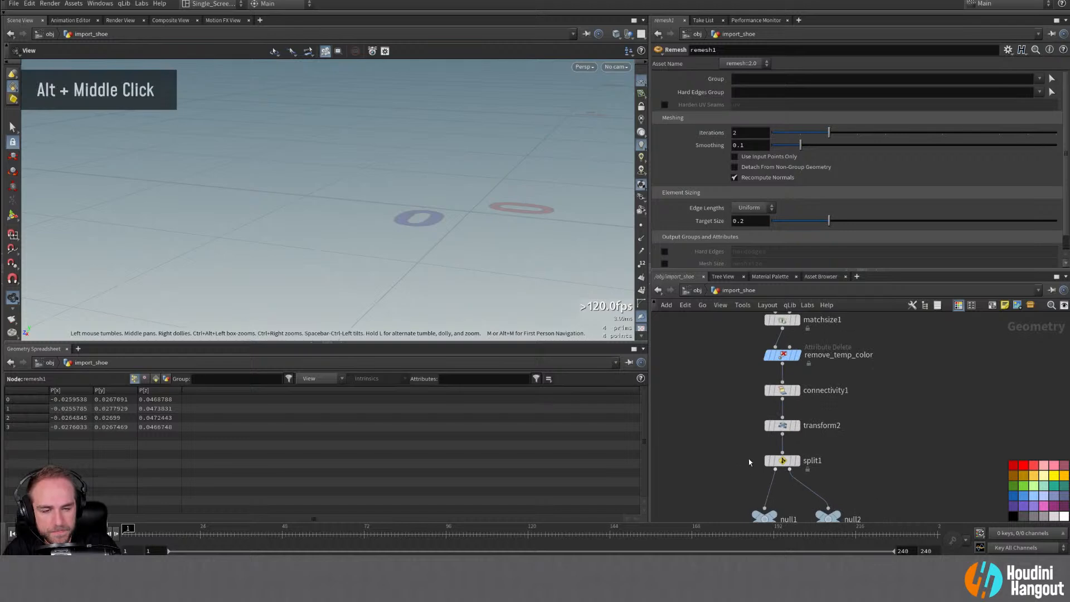
click(782, 425)
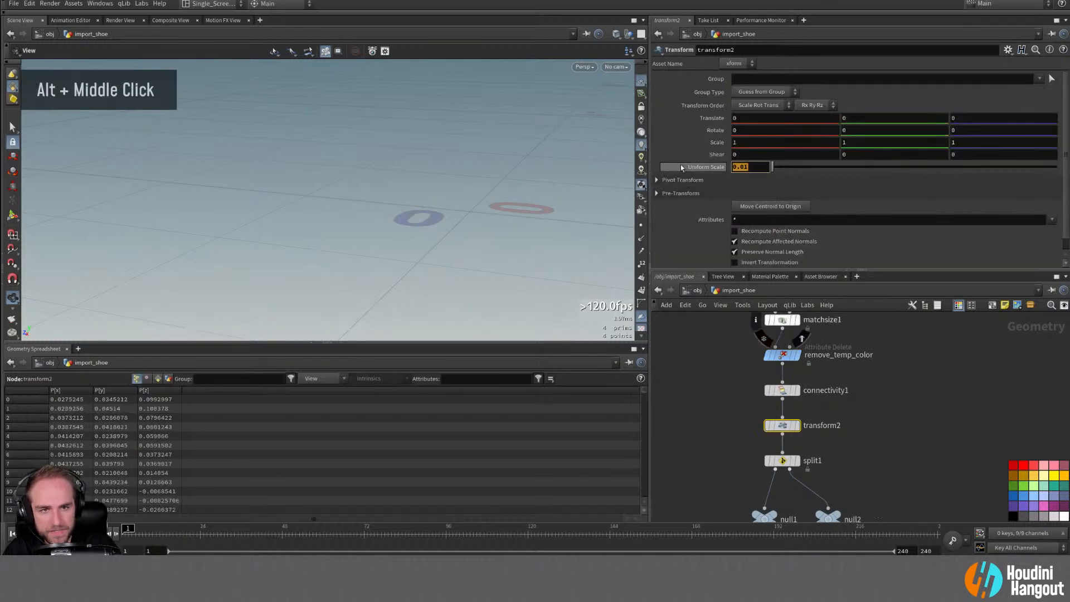
text(0.1)
key(Return)
alt+right_drag(357, 176, 430, 171)
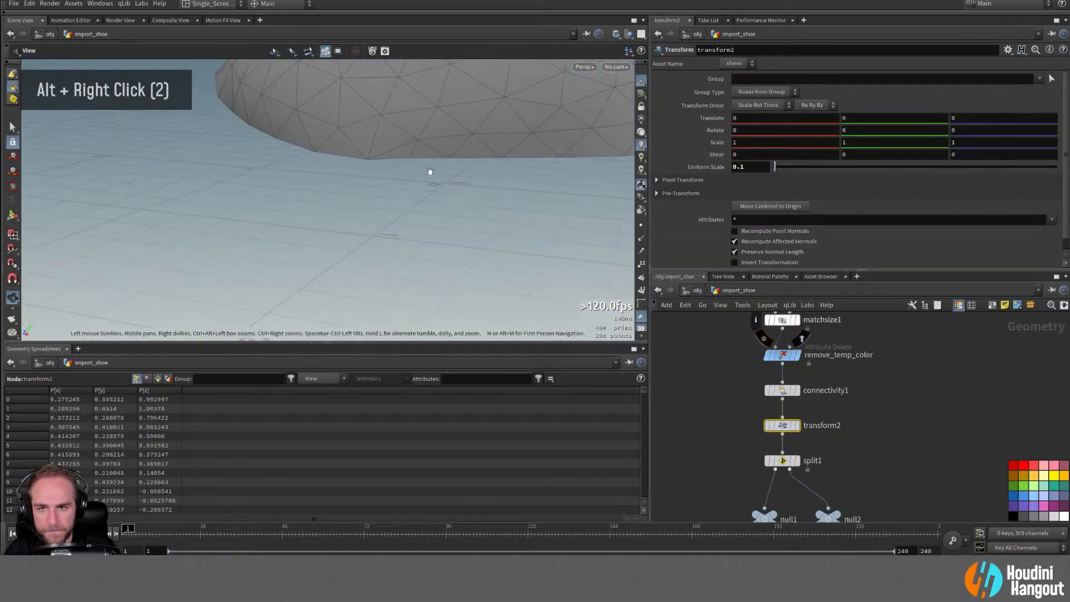
alt+drag(430, 171, 474, 179)
alt+right_drag(473, 178, 487, 191)
alt+drag(487, 191, 412, 212)
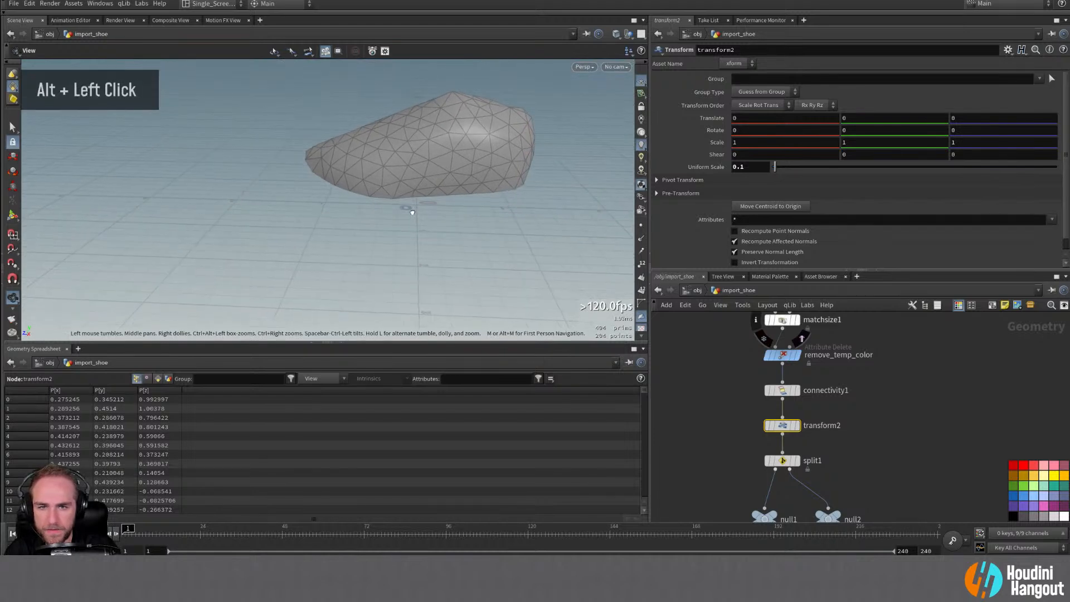
middle_click(748, 165)
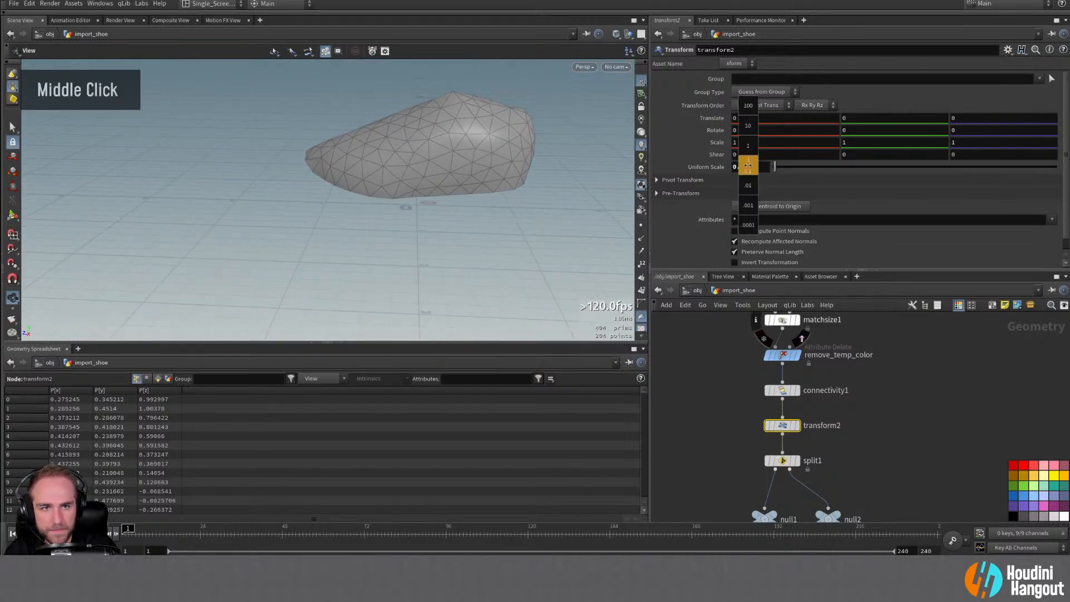
middle_drag(731, 182, 717, 185)
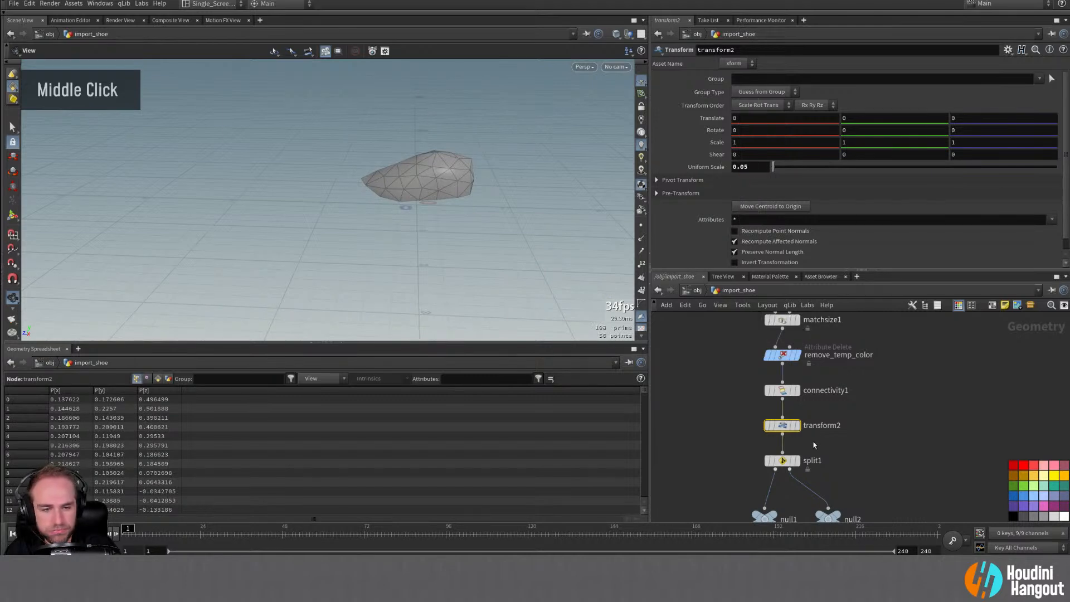
Step: Check transform2's node info and return its Uniform Scale to 0.01
middle_click(779, 424)
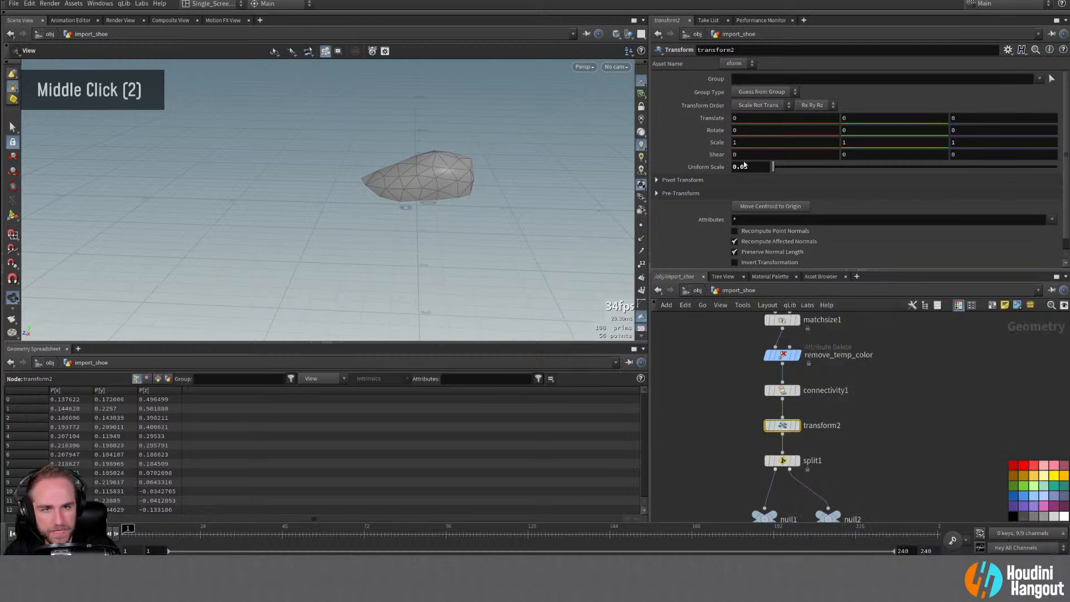
text(1)
key(Return)
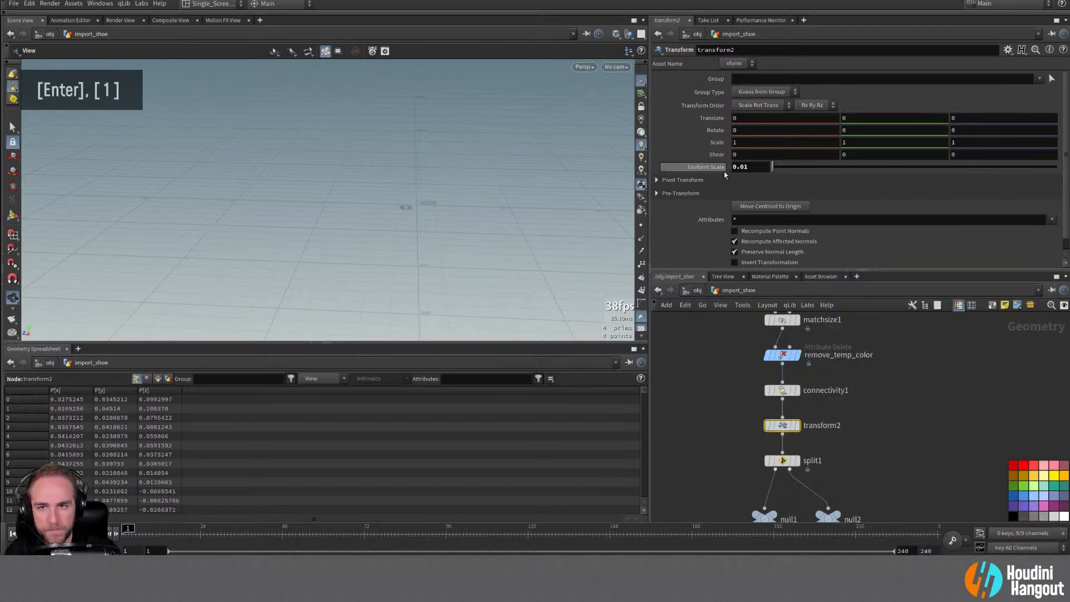
Step: Display shrinkwrap1, frame the small hull and check its dimensions in the node info
alt+middle_drag(913, 436, 880, 348)
click(795, 514)
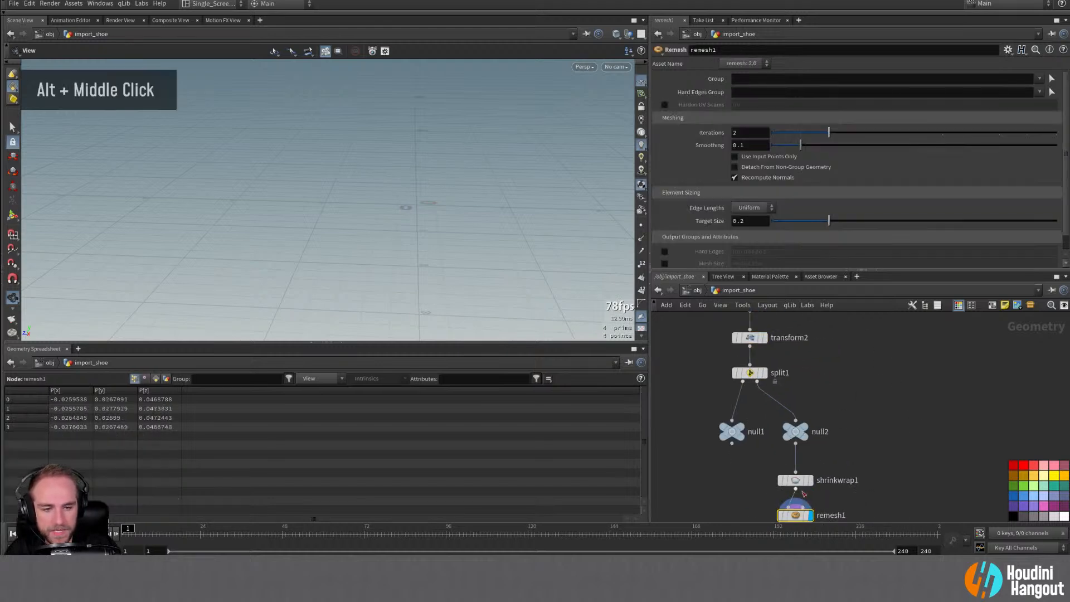
alt+right_drag(451, 223, 510, 243)
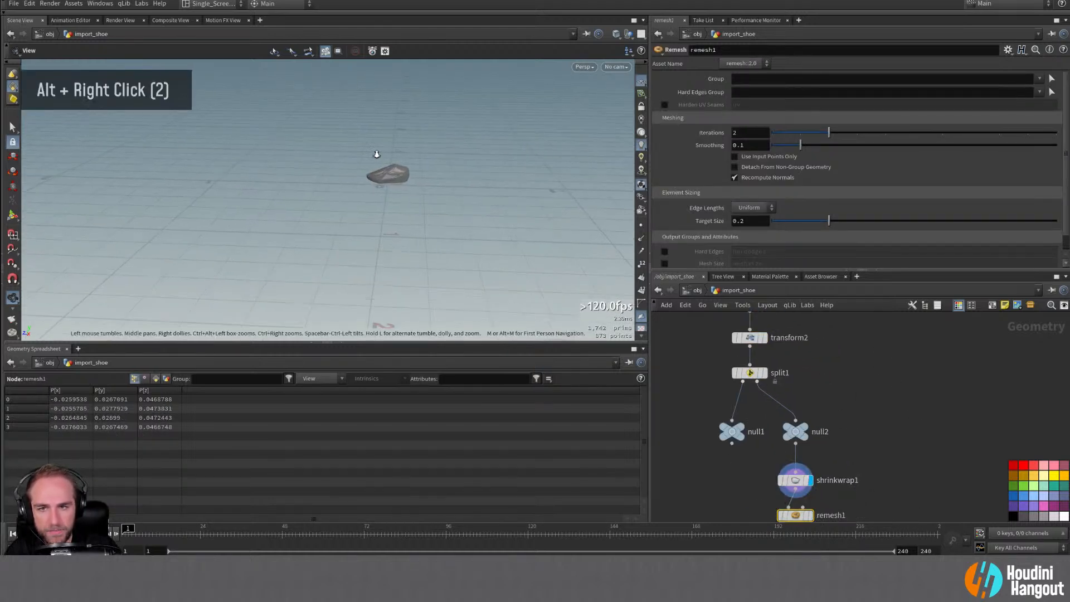
alt+right_drag(375, 152, 453, 178)
alt+middle_drag(453, 178, 415, 202)
alt+right_drag(415, 202, 438, 212)
middle_click(800, 481)
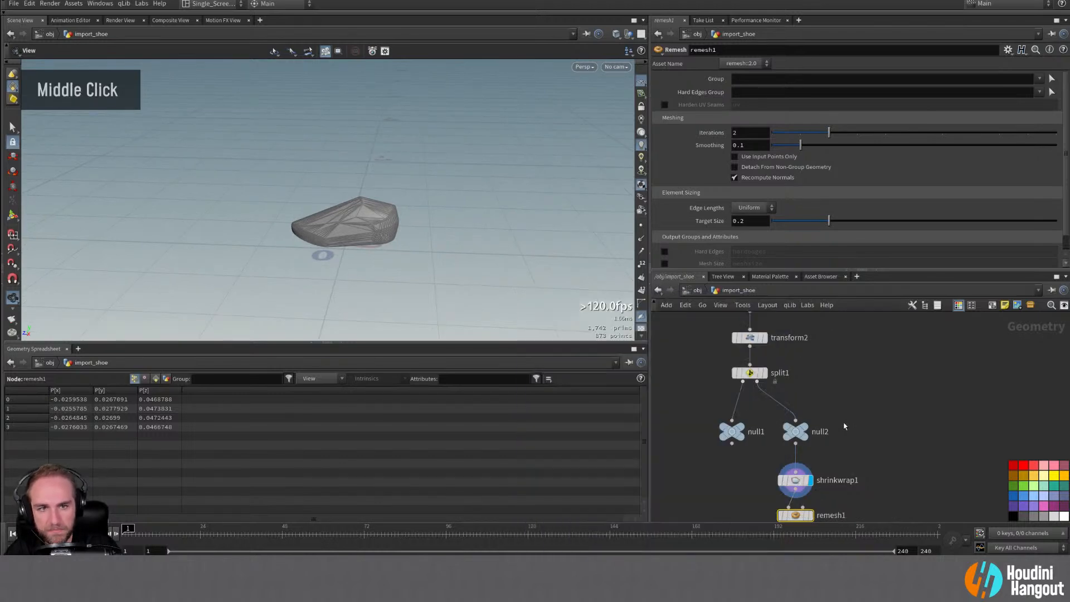
alt+middle_click(792, 481)
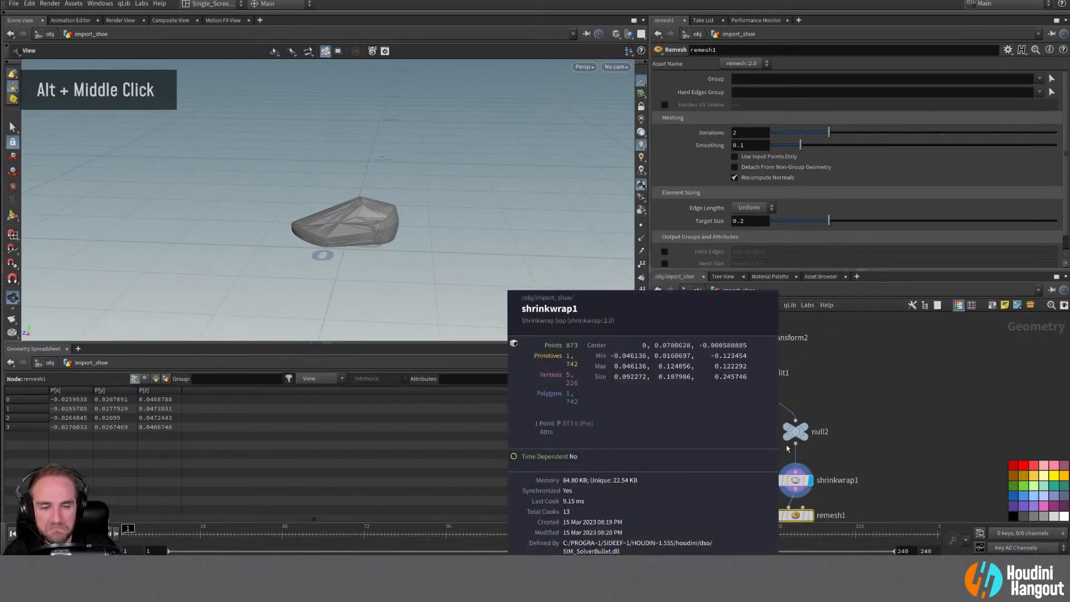
alt+middle_drag(765, 475, 779, 424)
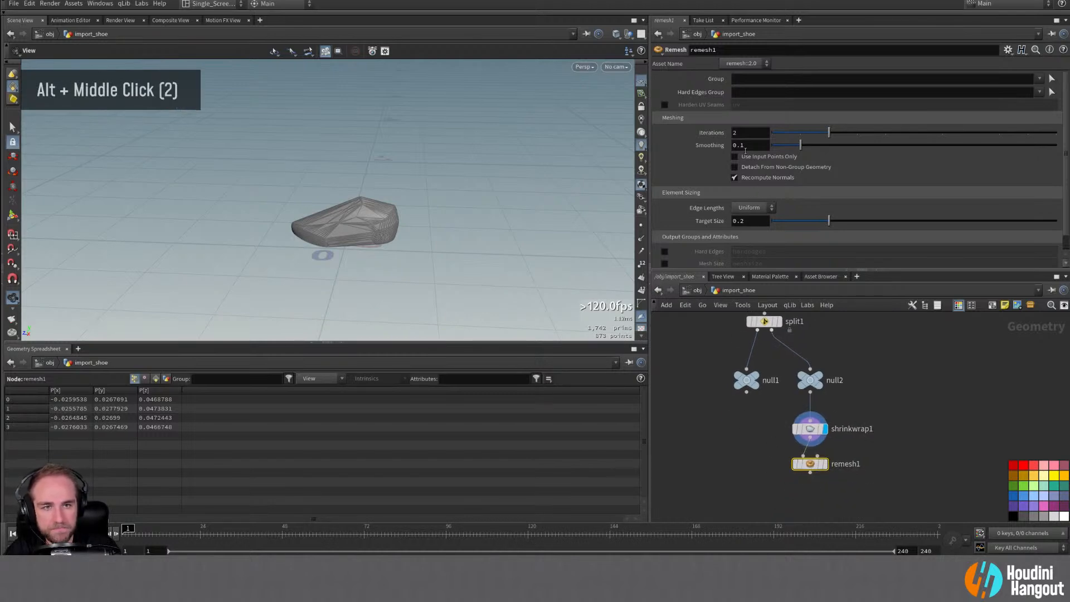
Step: Display remesh1 and reduce its Target Size through 0.11 and 0.017 to 0.015
middle_drag(747, 146, 697, 242)
double_click(826, 464)
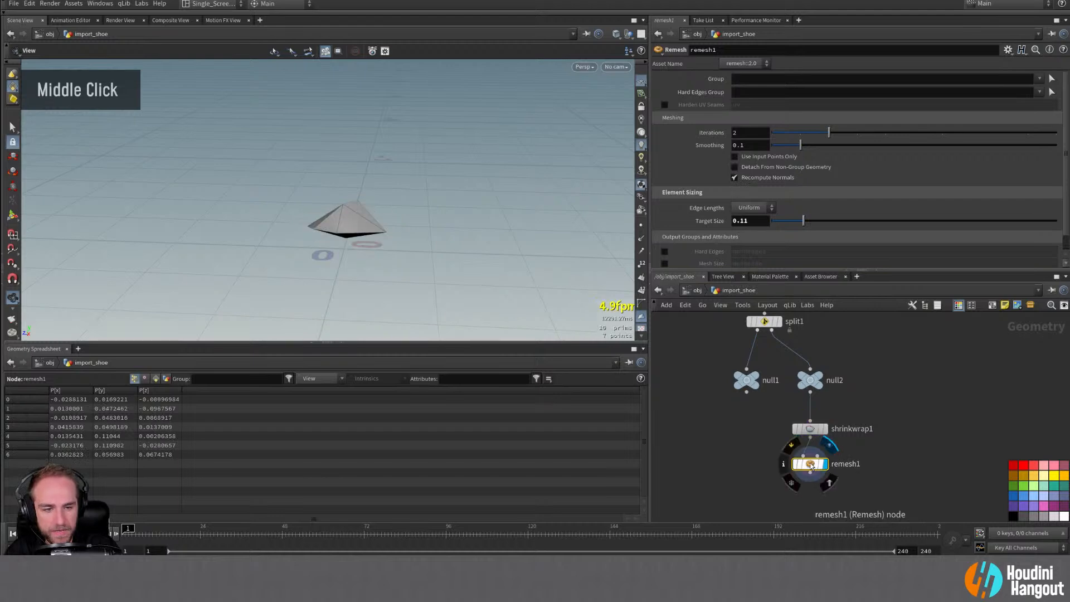
middle_drag(755, 220, 755, 219)
middle_drag(767, 264, 301, 252)
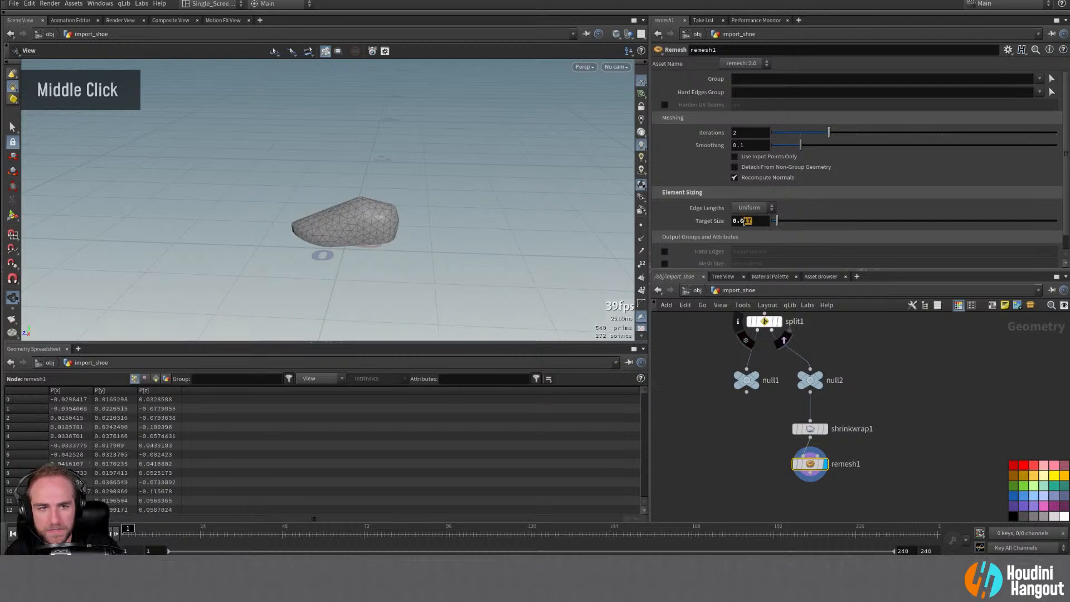
text(15)
key(Return)
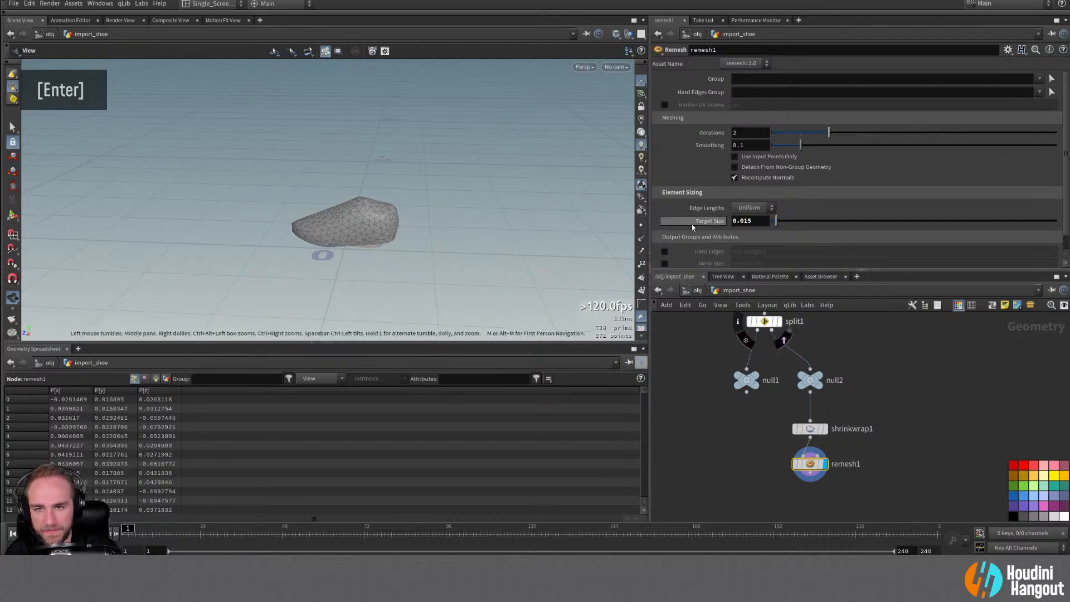
Step: Set remesh1's Target Size to 0.01 and inspect the refined mesh from several angles
key(BackSpace)
key(Return)
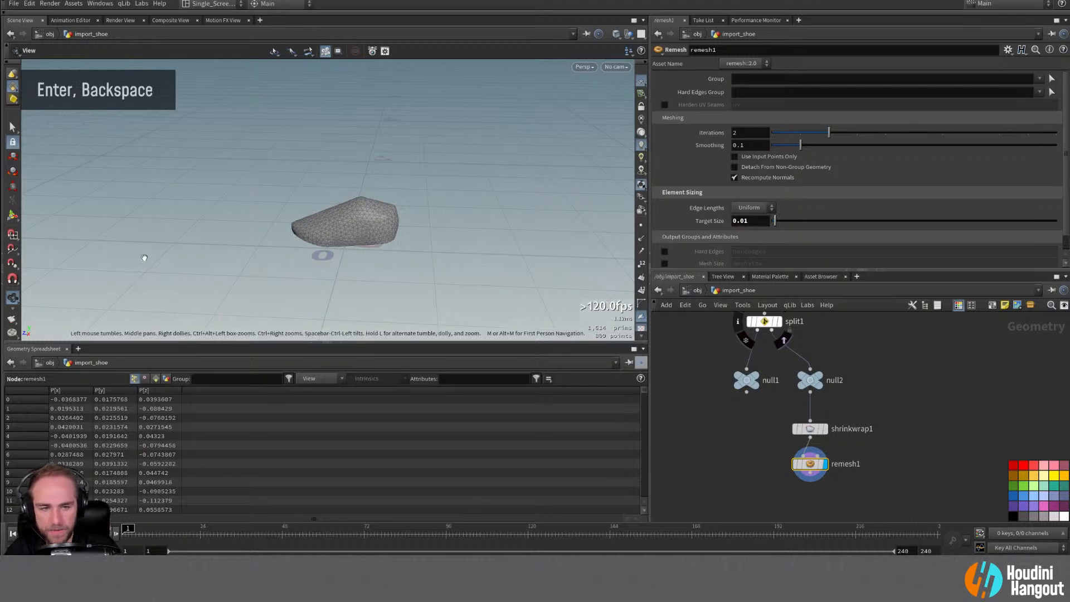
alt+drag(143, 256, 356, 213)
alt+right_drag(357, 213, 409, 222)
alt+drag(409, 223, 357, 267)
alt+right_drag(357, 268, 390, 279)
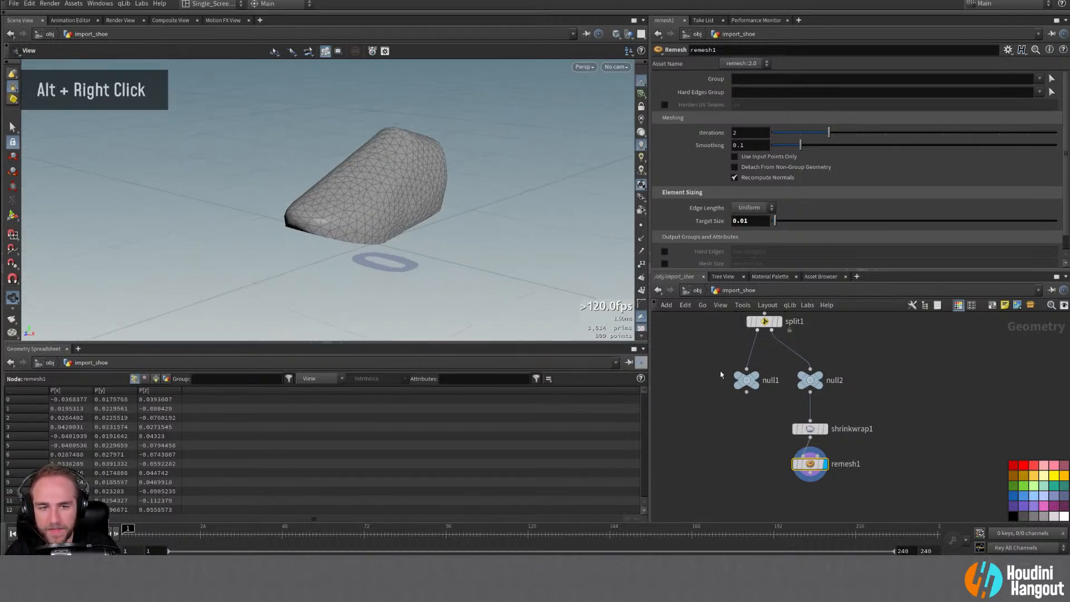
Step: Display null1 and examine the sole from several angles, ending with remesh1 displayed again for comparison
click(756, 377)
click(747, 380)
alt+drag(430, 256, 298, 275)
alt+right_drag(298, 275, 351, 267)
alt+drag(352, 268, 380, 230)
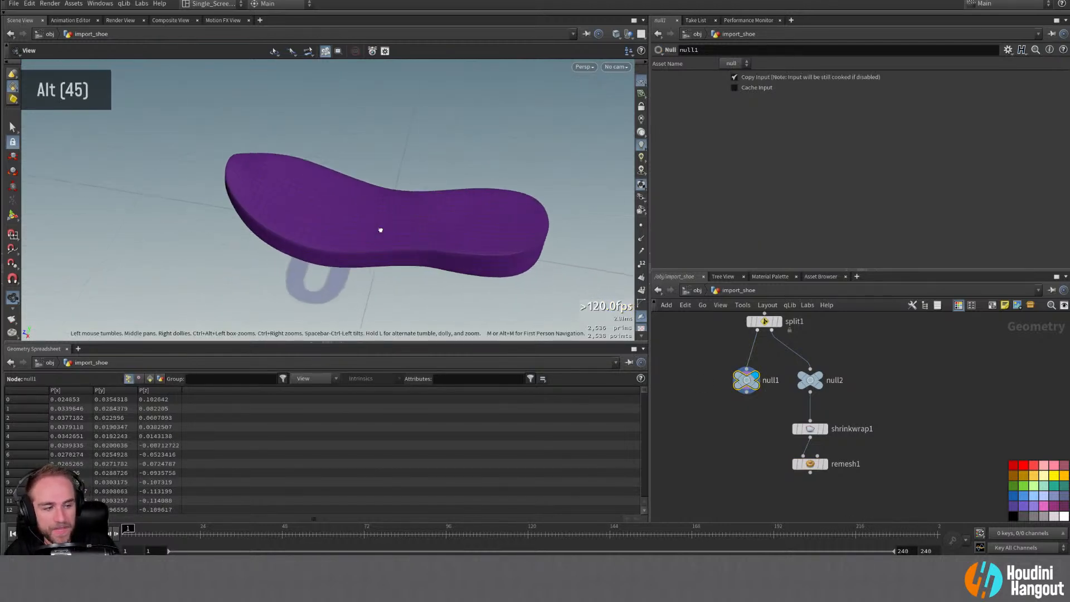
alt+right_drag(381, 231, 459, 182)
alt+drag(459, 182, 411, 181)
alt+right_drag(411, 181, 563, 273)
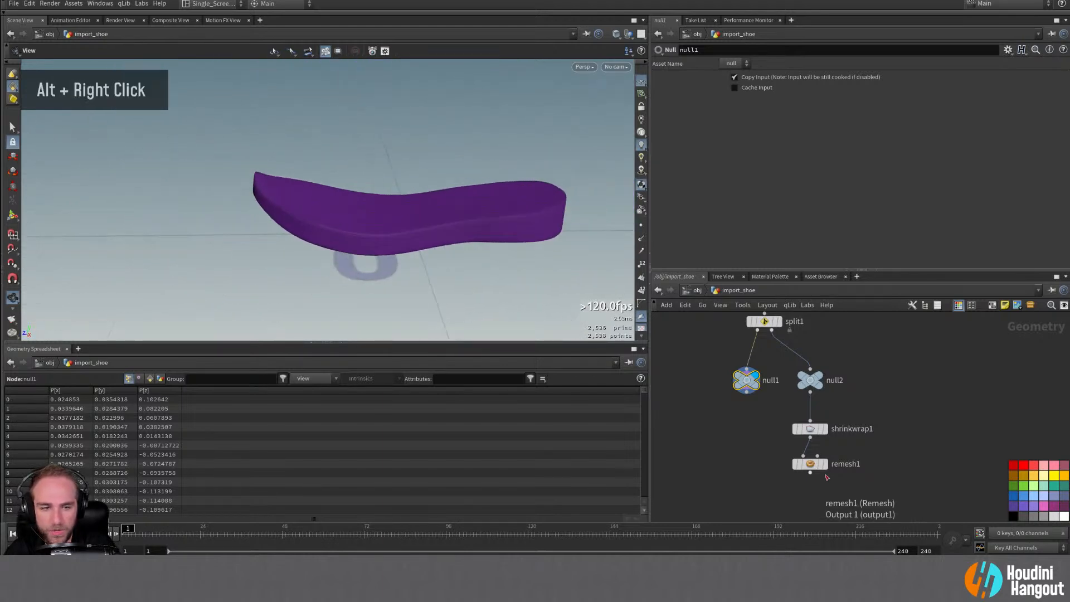
click(825, 464)
alt+drag(513, 215, 681, 340)
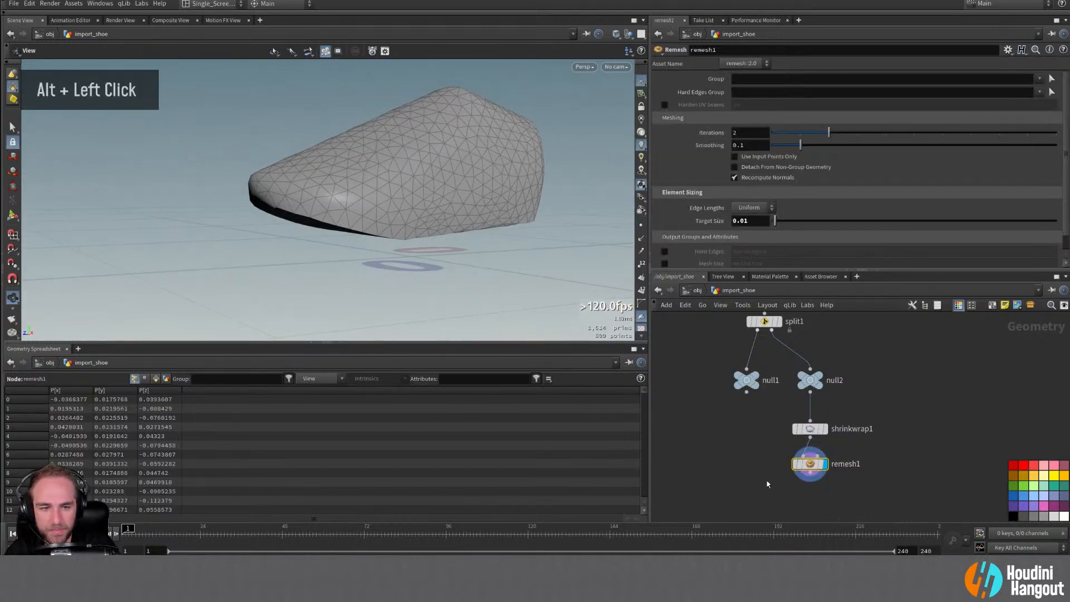
Step: Add a Merge node, connect null1 and remesh1 to its input, and display the combined shoe
alt+middle_drag(767, 484, 748, 482)
key(Tab)
text(merge)
key(Return)
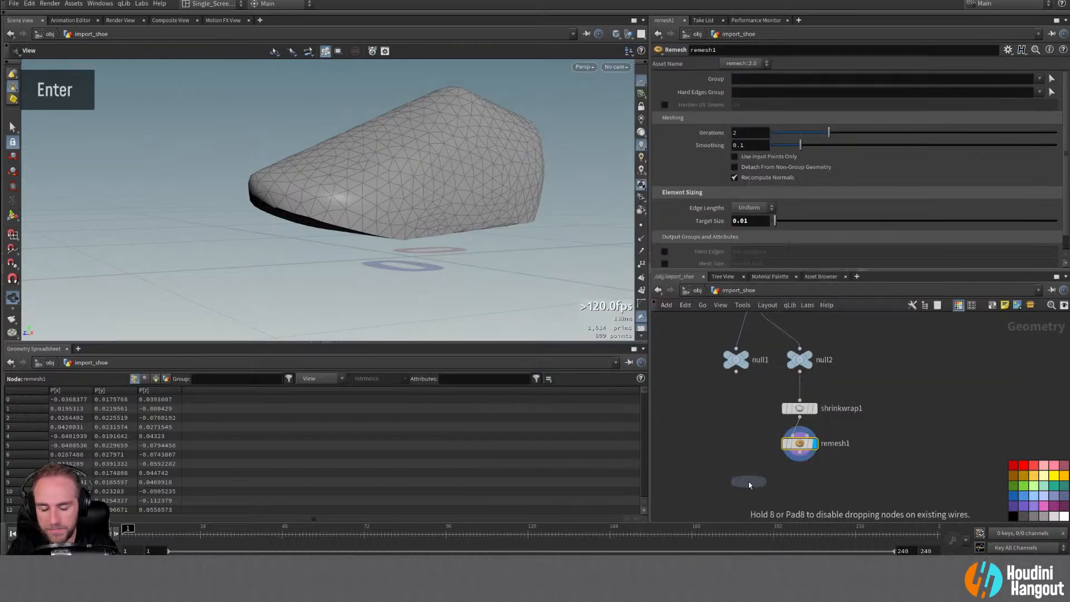
click(764, 483)
click(736, 372)
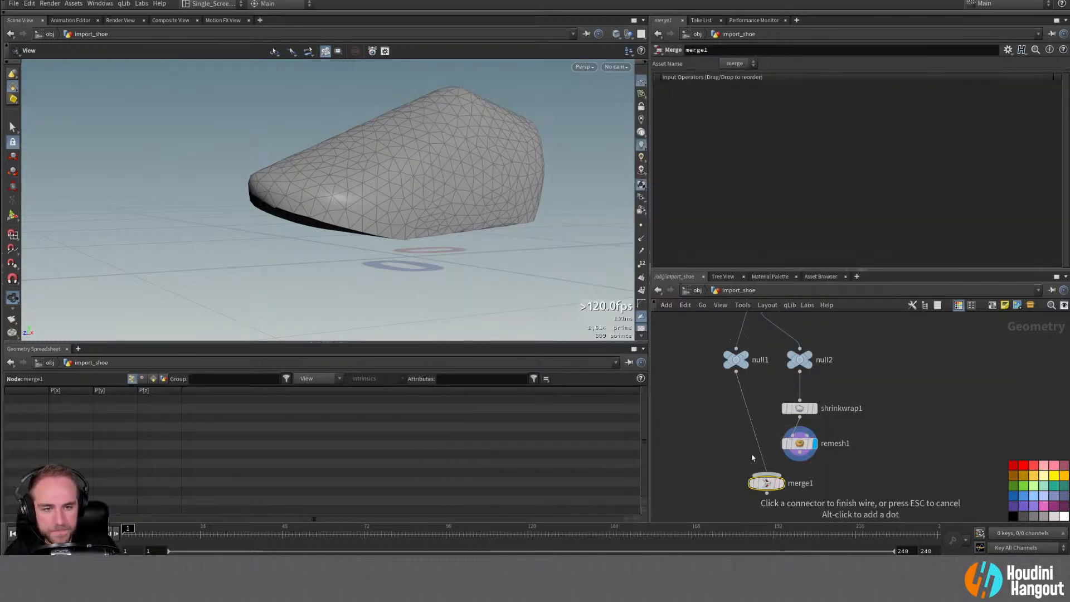
click(767, 474)
click(800, 459)
click(766, 474)
click(782, 482)
drag(765, 483, 782, 491)
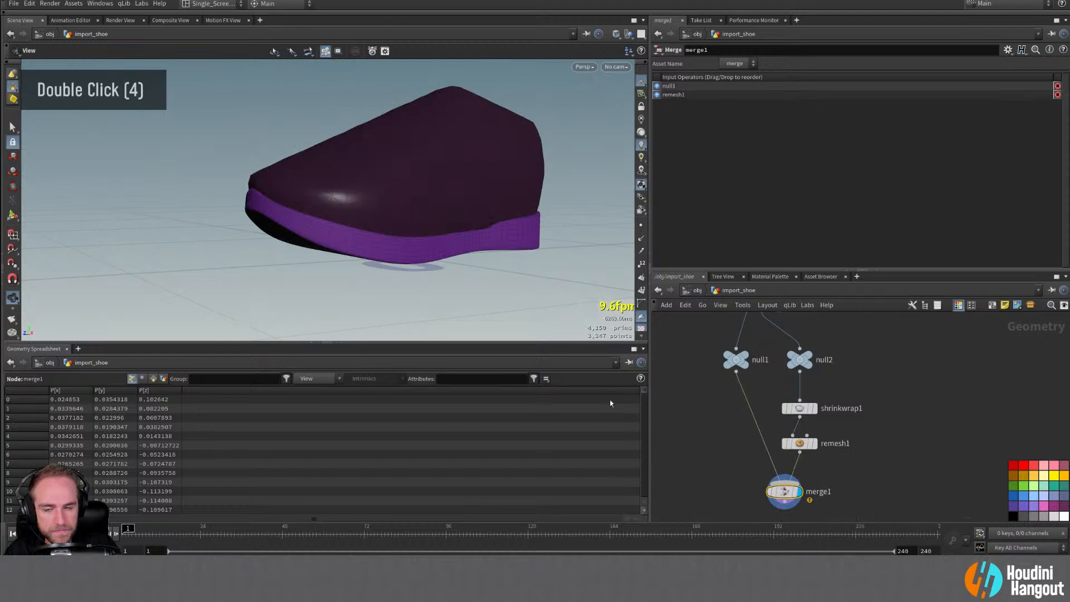
Step: Move merge1 lower in the network and align null2, shrinkwrap1 and remesh1 in a vertical column
alt+right_drag(390, 223, 375, 220)
alt+drag(375, 219, 432, 225)
alt+middle_drag(433, 225, 357, 211)
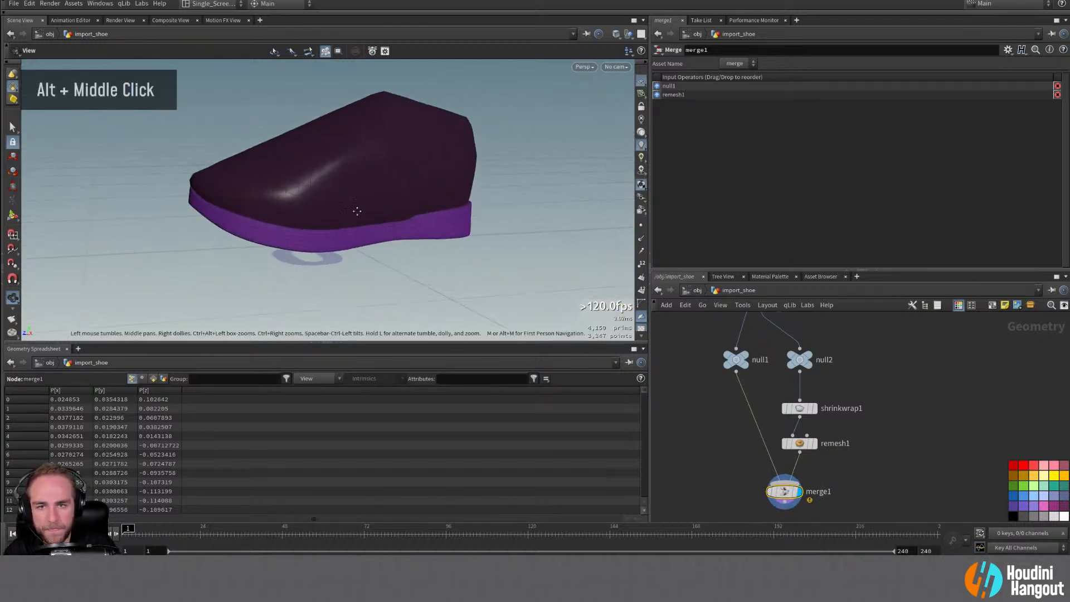
mouse_move(356, 211)
alt+mouse_down()
mouse_move(349, 223)
mouse_move(377, 210)
alt+mouse_up()
alt+middle_drag(378, 210, 310, 225)
alt+drag(311, 225, 301, 202)
drag(778, 497, 774, 511)
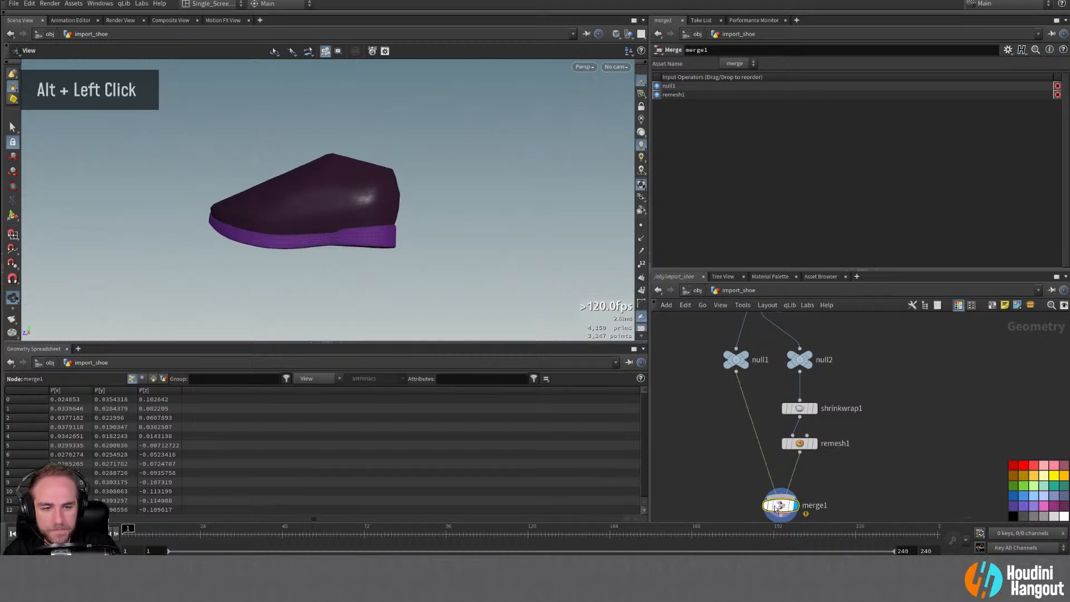
alt+middle_drag(728, 491, 709, 481)
drag(760, 349, 829, 469)
key(l)
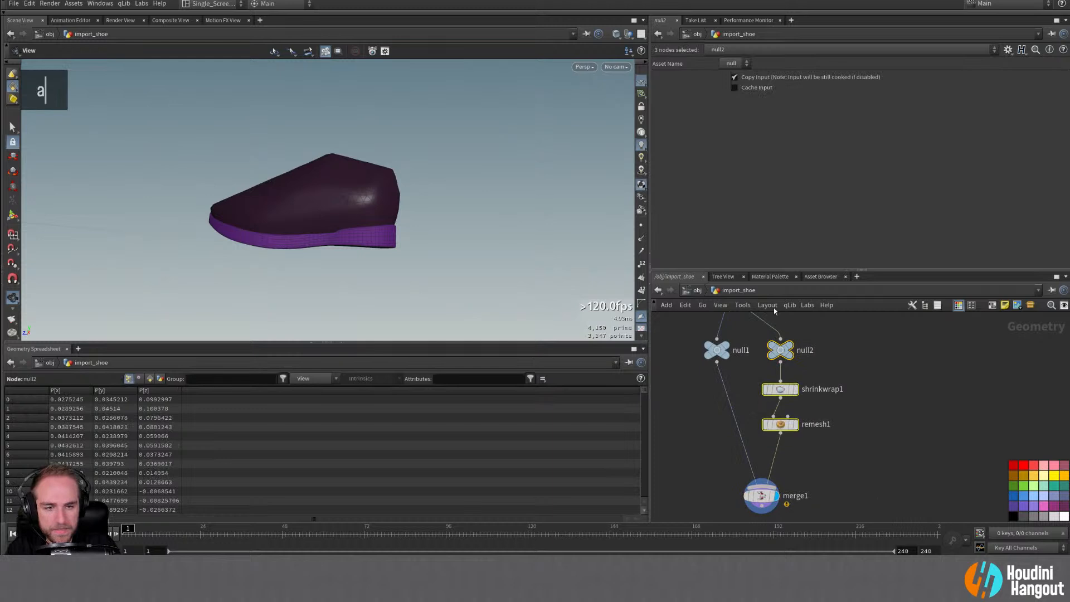
Step: Set remesh1's Target Size to 0.005 while merge1 stays displayed
alt+drag(478, 255, 423, 184)
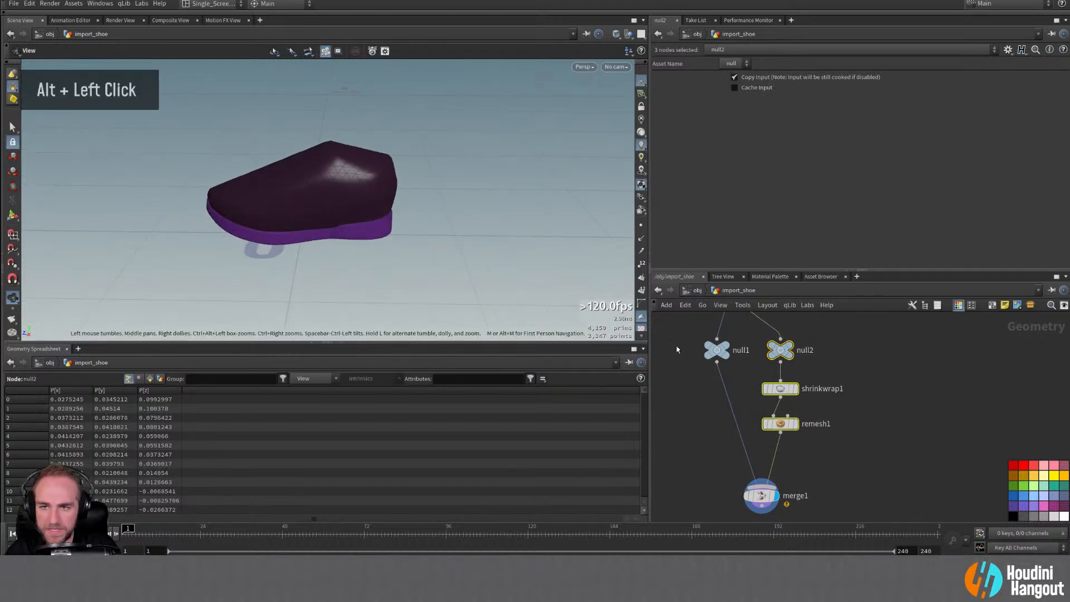
click(780, 424)
text(05)
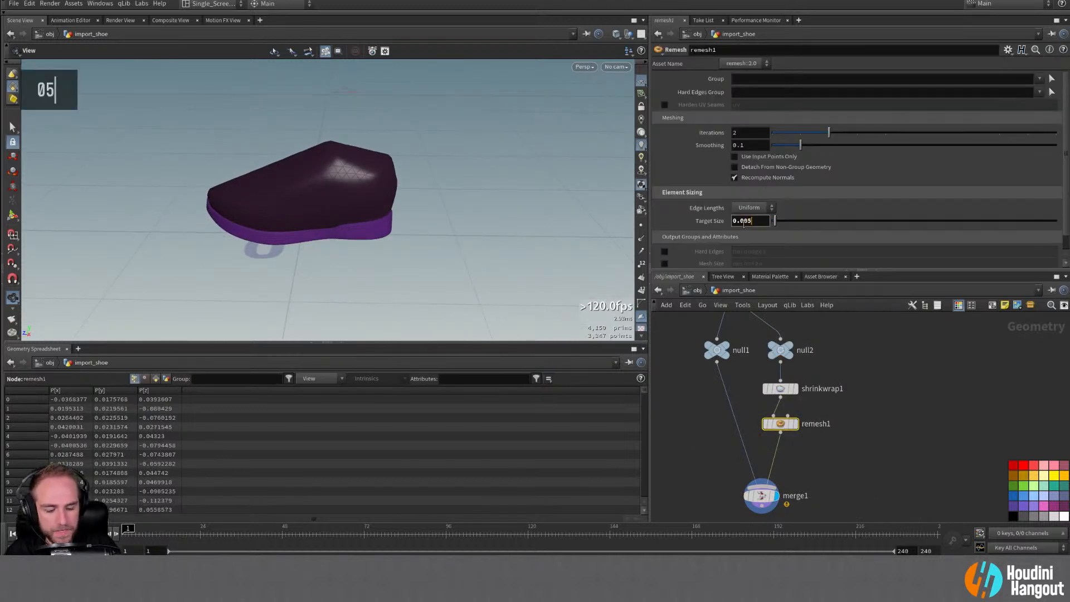
key(Return)
Step: Examine the merged shoe with the finer hull mesh from several angles, including the underside
alt+right_drag(323, 178, 346, 191)
alt+drag(346, 192, 365, 154)
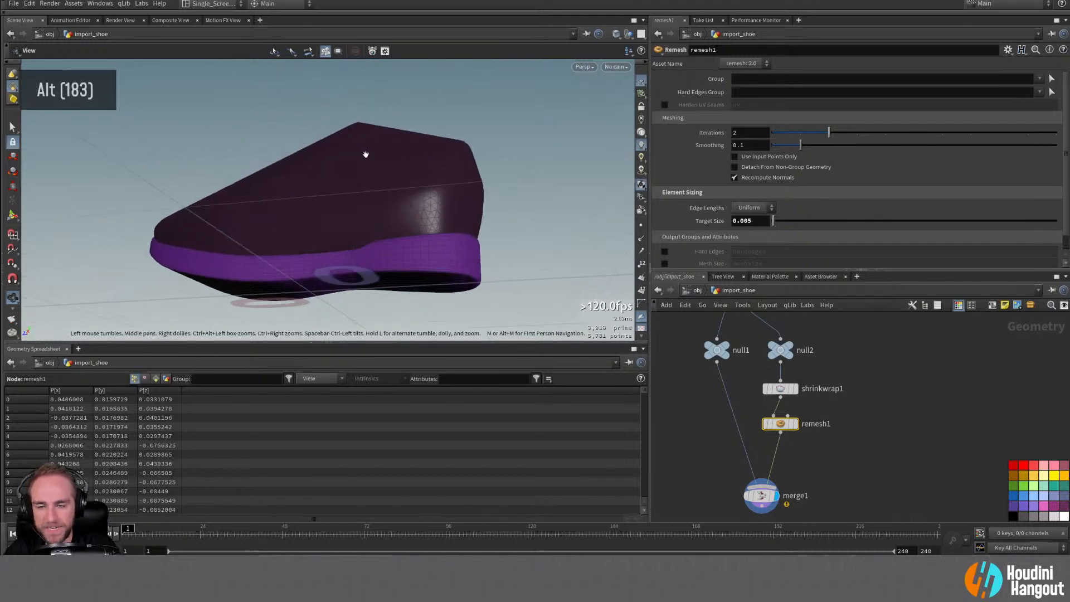
mouse_move(374, 260)
alt+mouse_down()
mouse_move(310, 238)
mouse_move(365, 254)
alt+mouse_up()
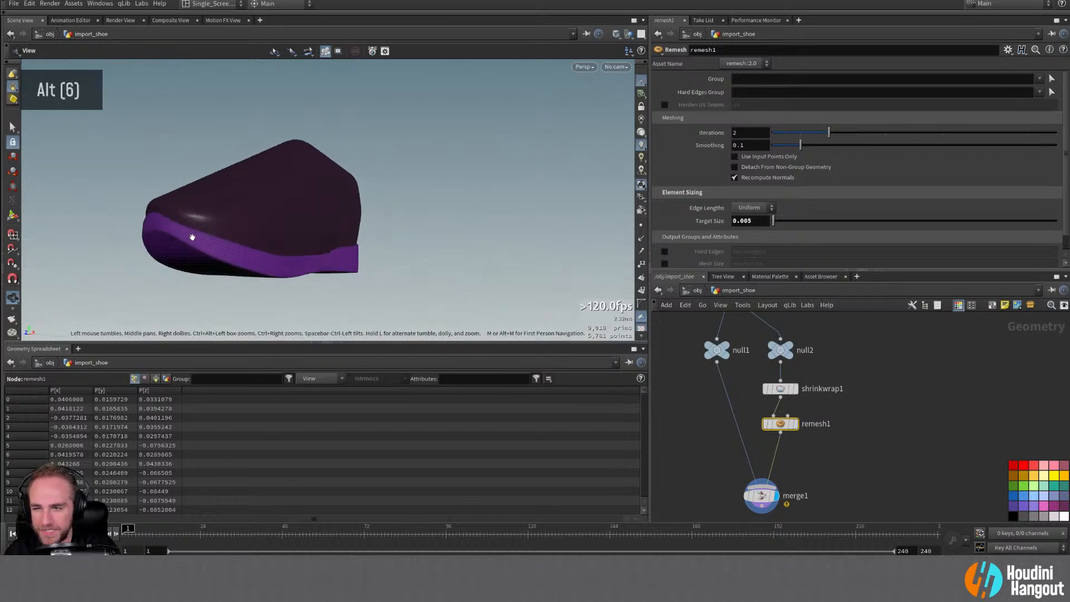
alt+drag(193, 237, 139, 230)
alt+right_drag(139, 230, 352, 262)
alt+drag(352, 261, 312, 223)
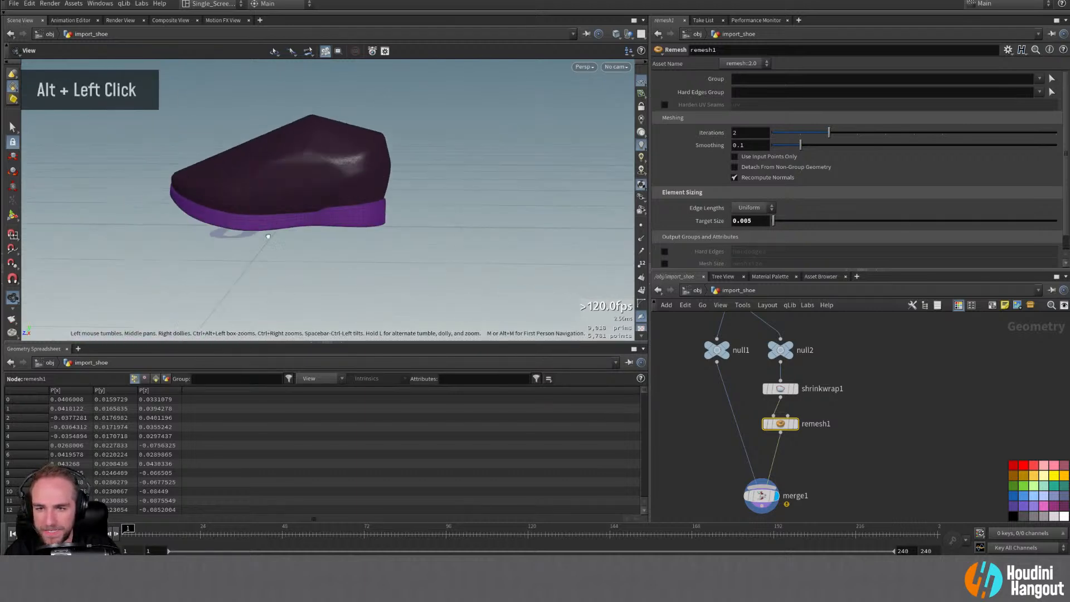
alt+right_drag(312, 222, 288, 198)
alt+middle_drag(289, 198, 330, 222)
alt+drag(330, 222, 362, 229)
Step: Make room above merge1, insert a Group Create node between null1 and merge1, and name its group "sole"
alt+middle_drag(677, 487, 681, 444)
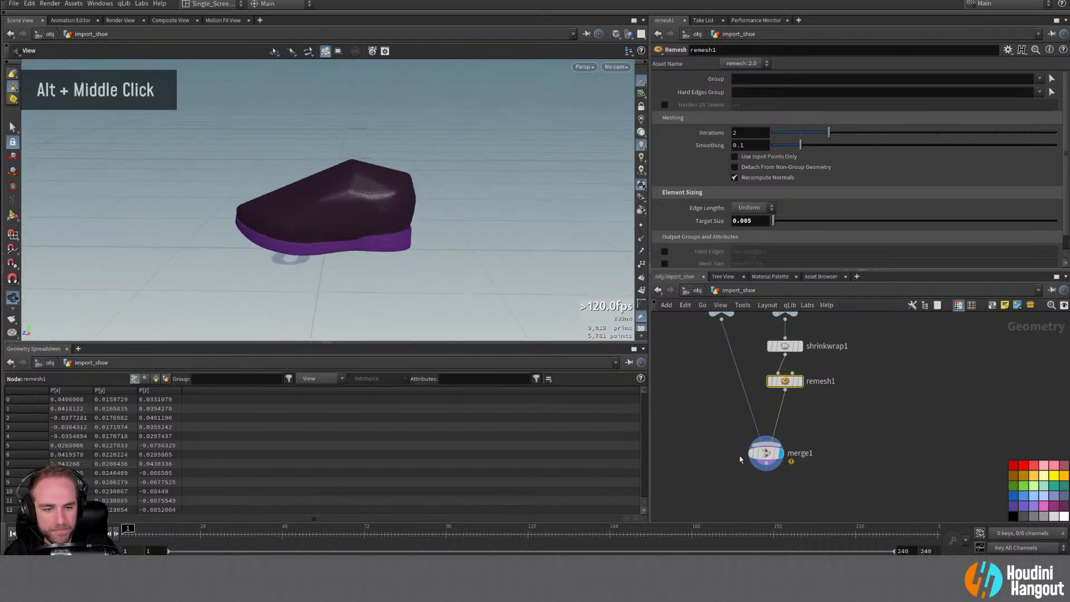
click(766, 453)
alt+middle_drag(776, 458, 776, 474)
double_click(765, 468)
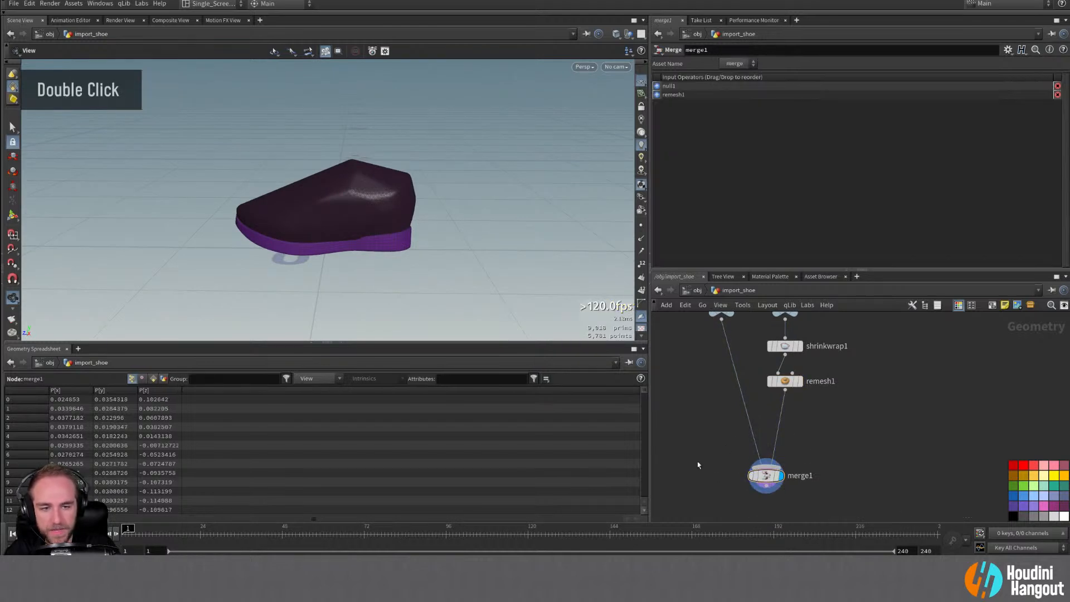
key(Tab)
text(gro)
key(Return)
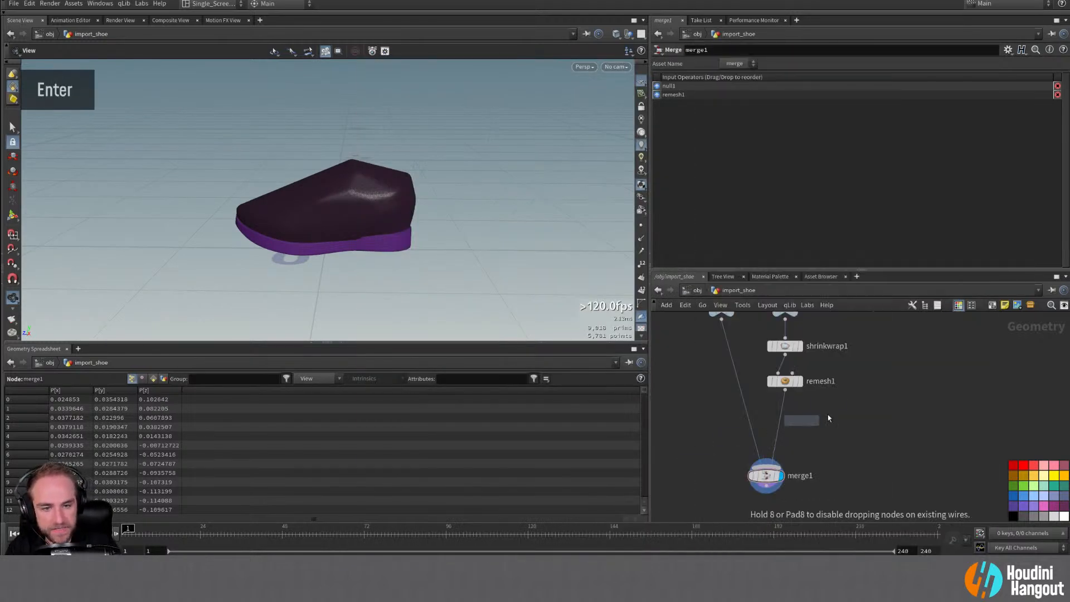
click(747, 414)
drag(748, 413, 722, 411)
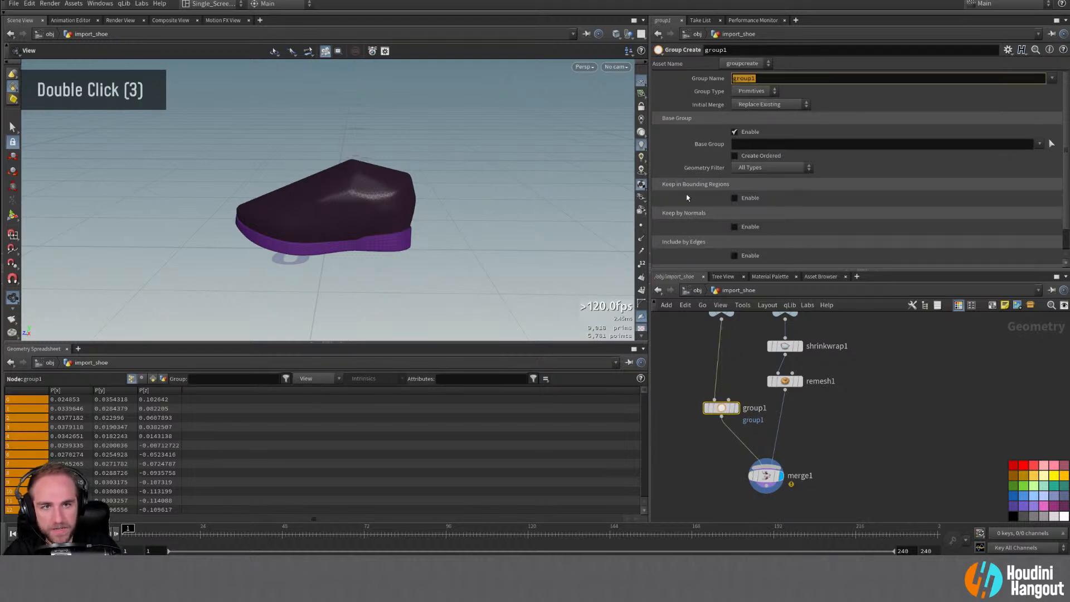
text(sole)
key(Return)
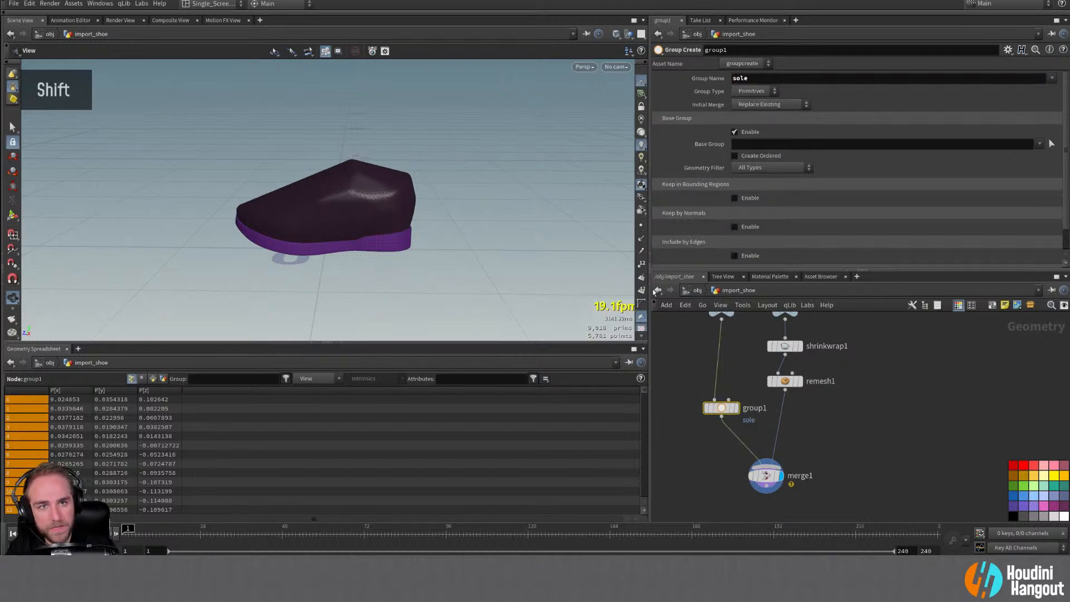
Step: Duplicate group1 onto the wire between remesh1 and merge1, and align the nodes of both branches
alt+drag(730, 407, 784, 416)
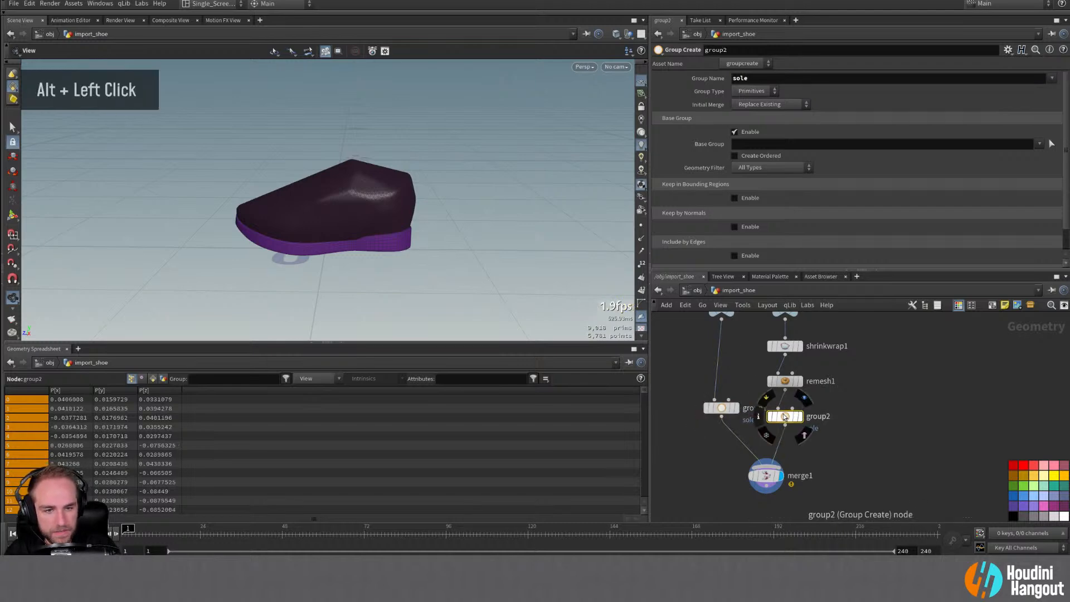
right_drag(766, 428, 749, 426)
drag(762, 327, 796, 428)
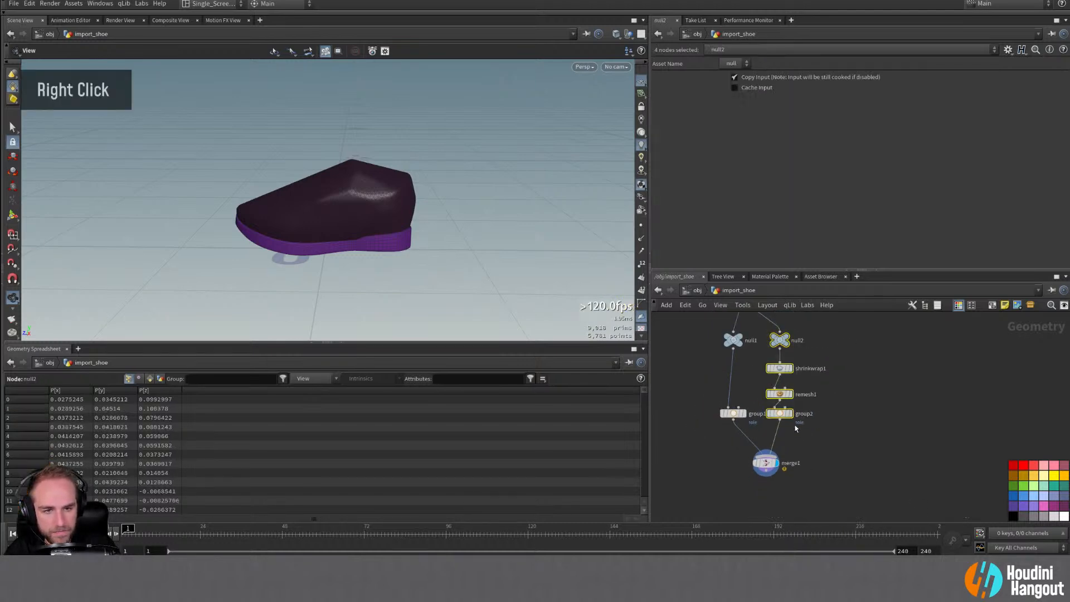
key(a)
drag(775, 337, 775, 379)
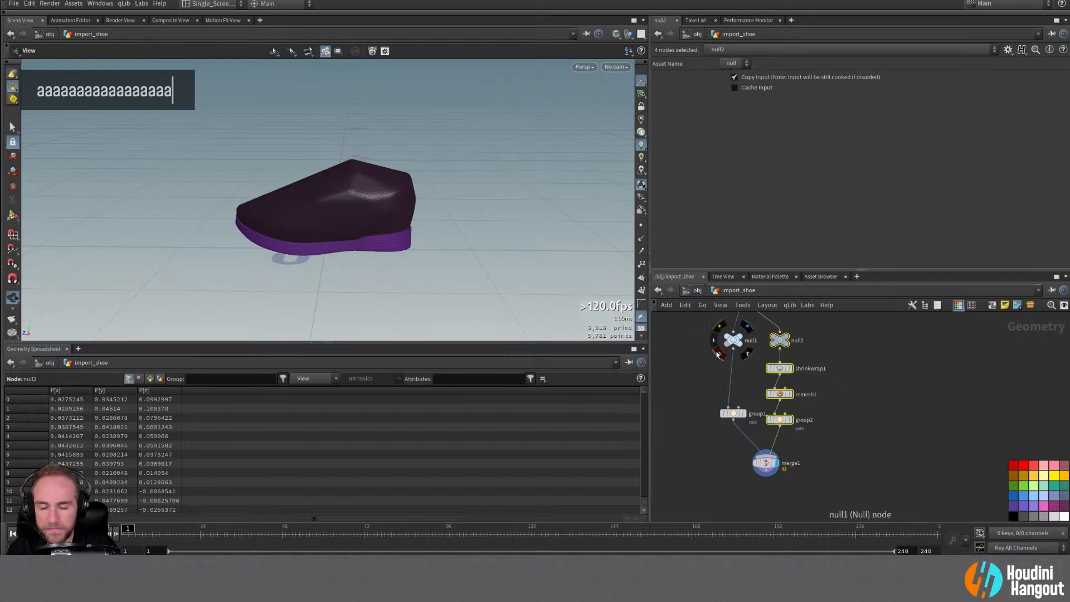
drag(705, 338, 735, 421)
double_click(720, 343)
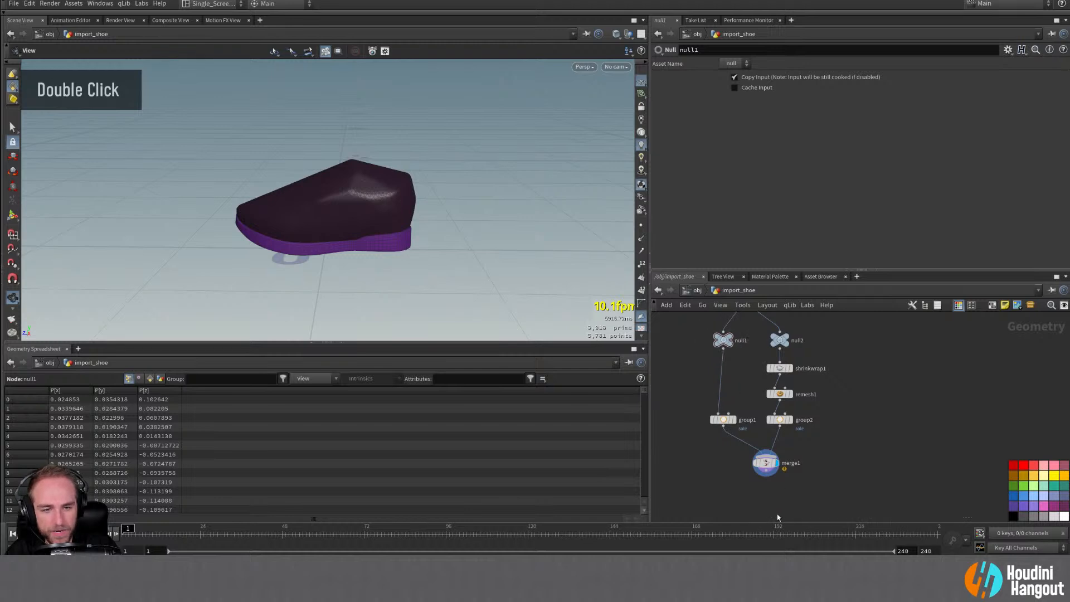
drag(768, 468, 757, 471)
middle_drag(838, 486, 776, 459)
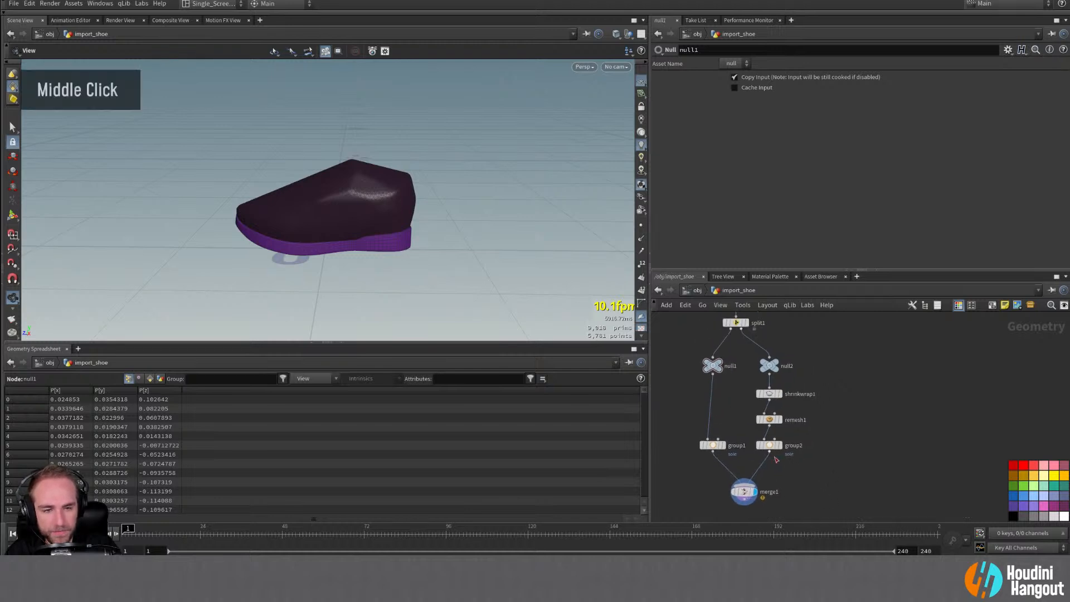
Step: Set group2's Group Name to "shoe_pieces", check its selection, and display merge1 again
click(770, 446)
double_click(761, 79)
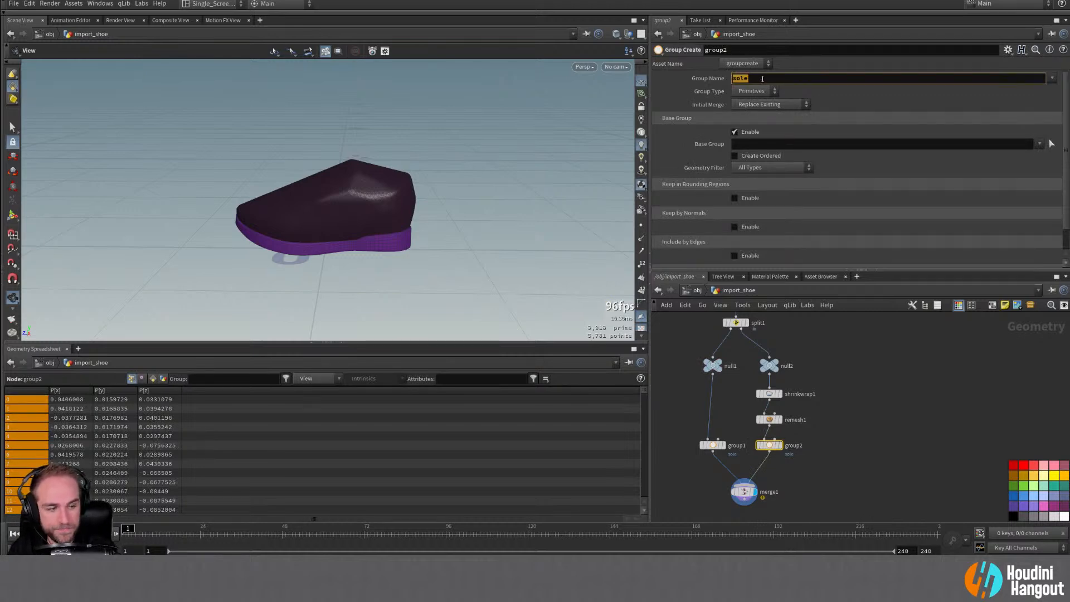
text(shoe_pieces)
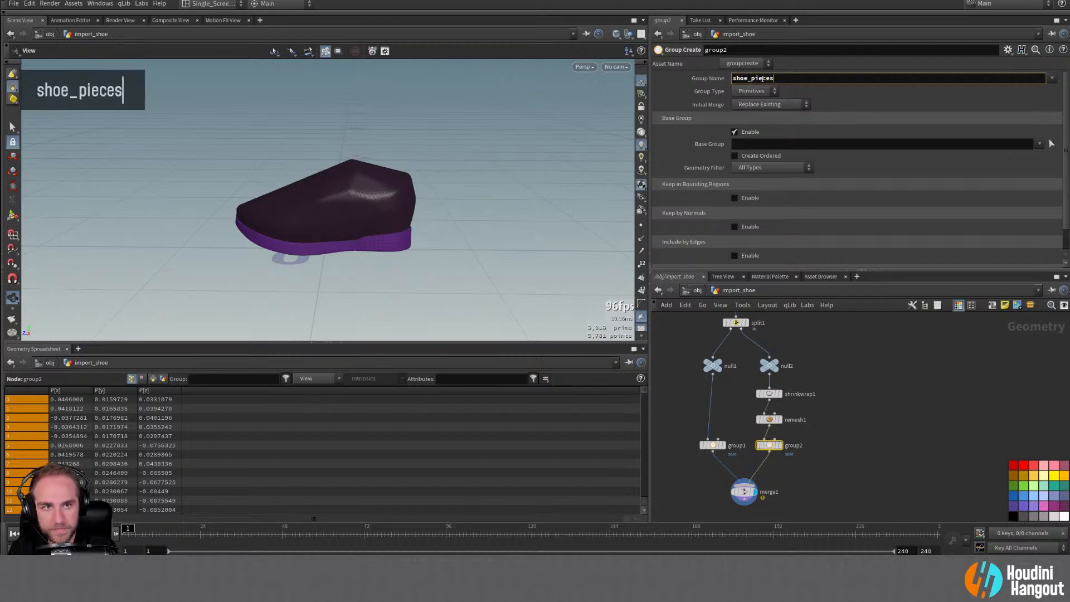
key(Return)
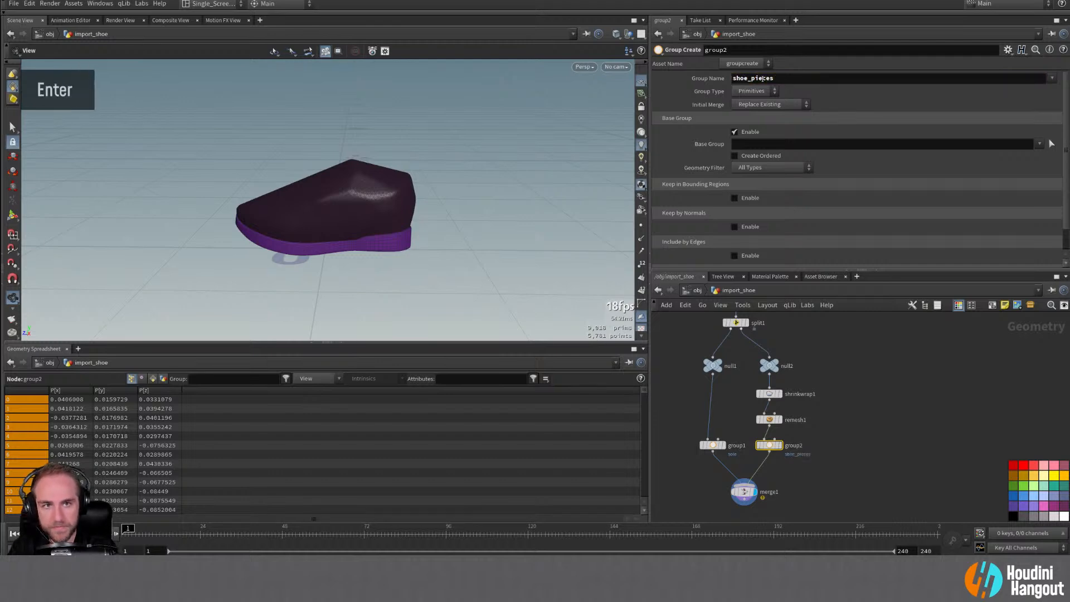
double_click(769, 446)
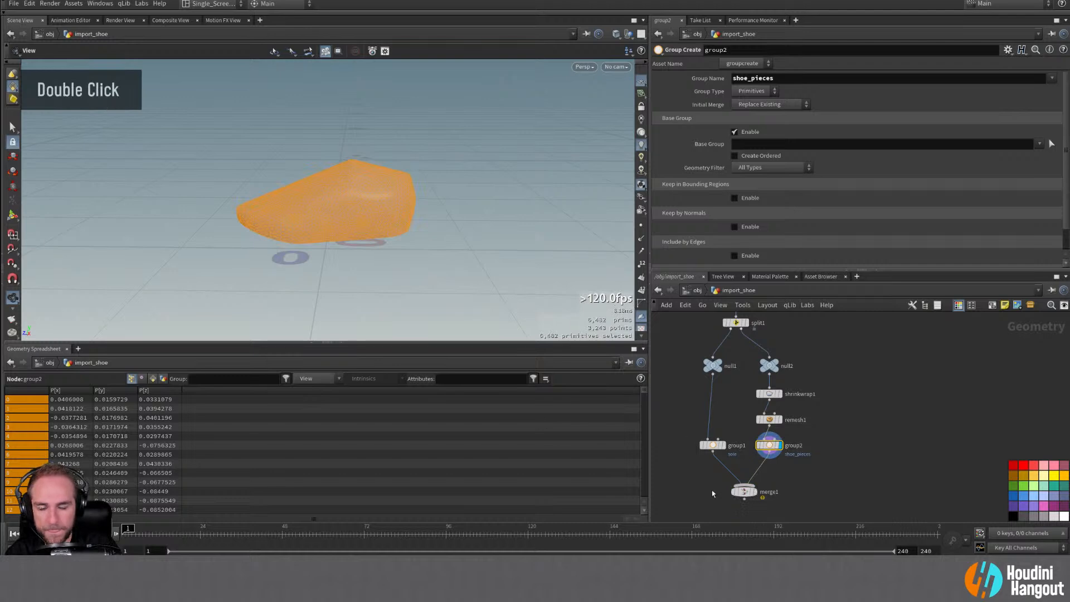
double_click(746, 493)
double_click(745, 493)
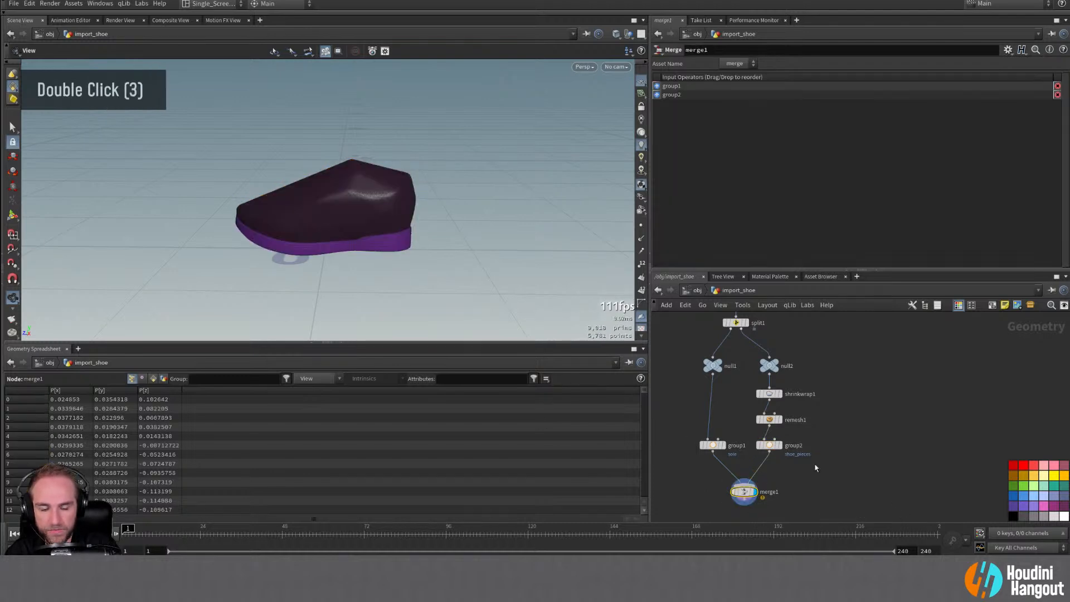
Step: Compare the original upper at null2 with the simplified hull at group2, and return the display to merge1
alt+drag(358, 203, 363, 245)
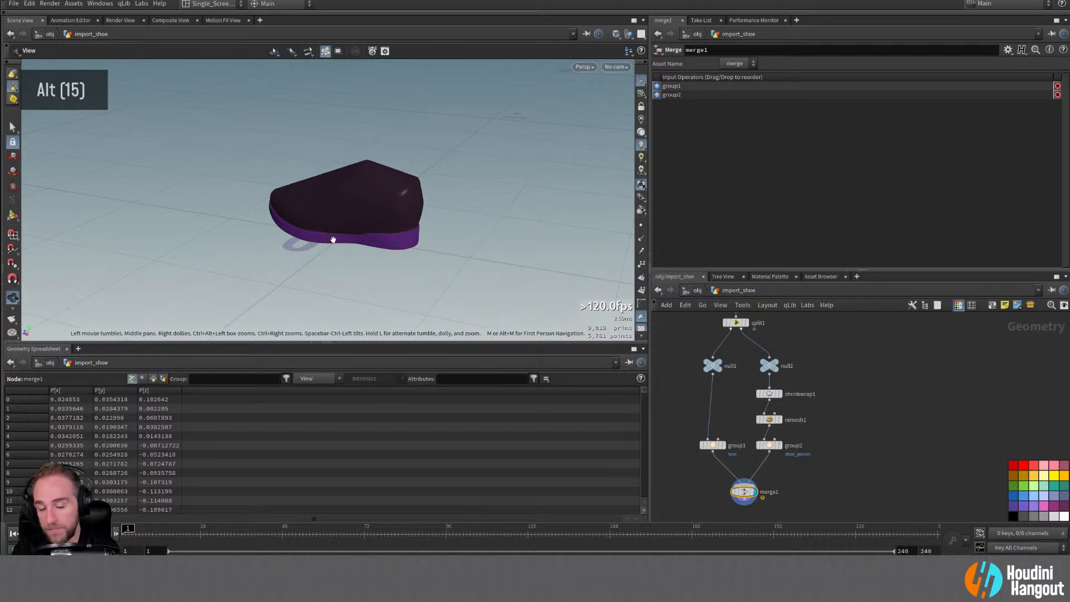
double_click(778, 363)
alt+drag(434, 183, 538, 227)
double_click(781, 445)
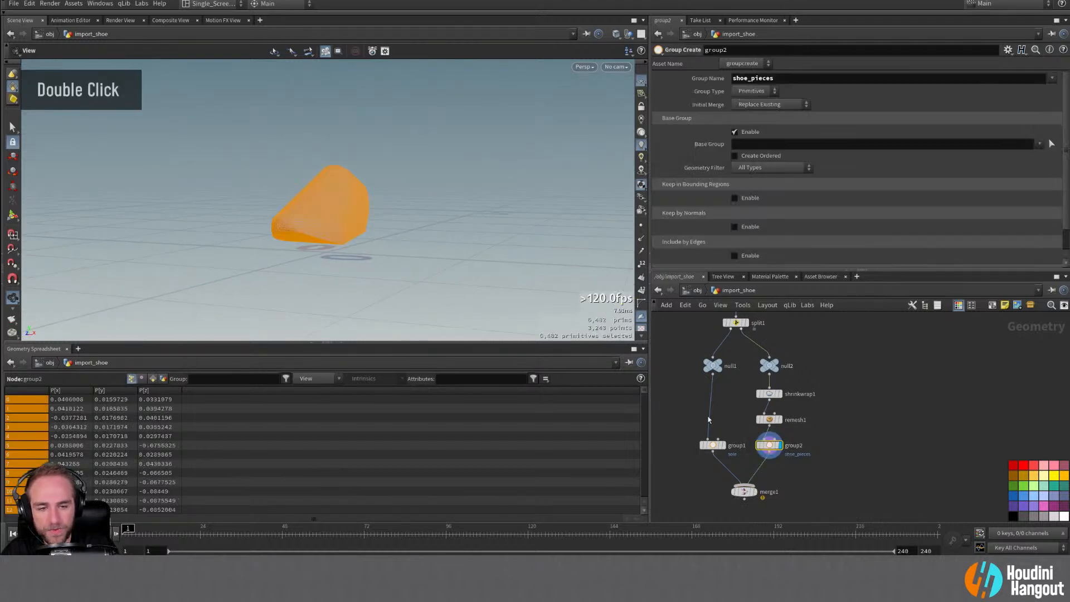
alt+drag(290, 218, 306, 215)
alt+right_drag(306, 215, 354, 207)
alt+drag(354, 207, 397, 205)
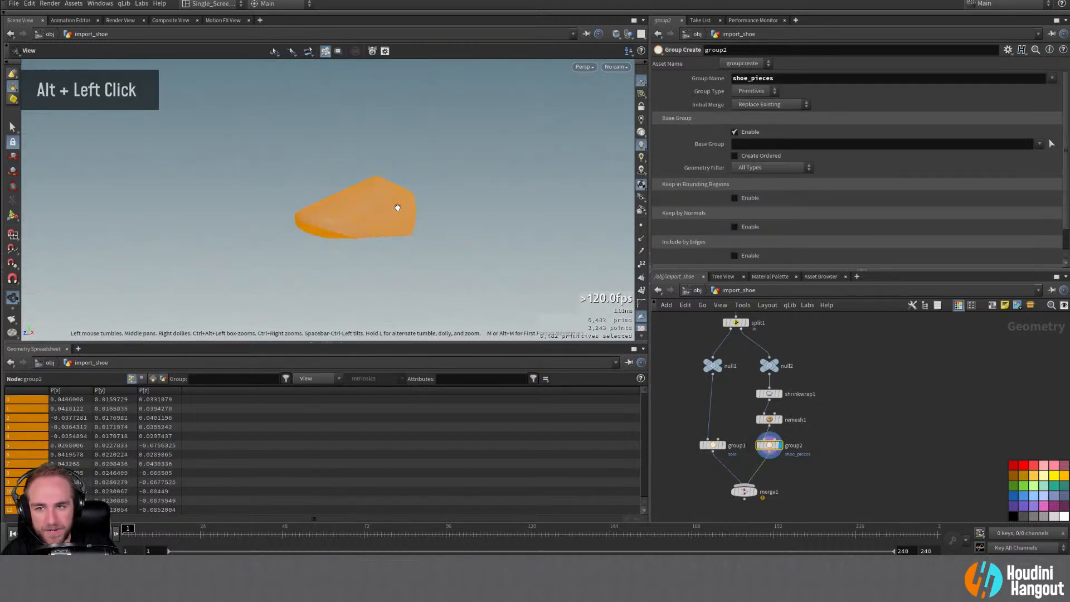
double_click(745, 491)
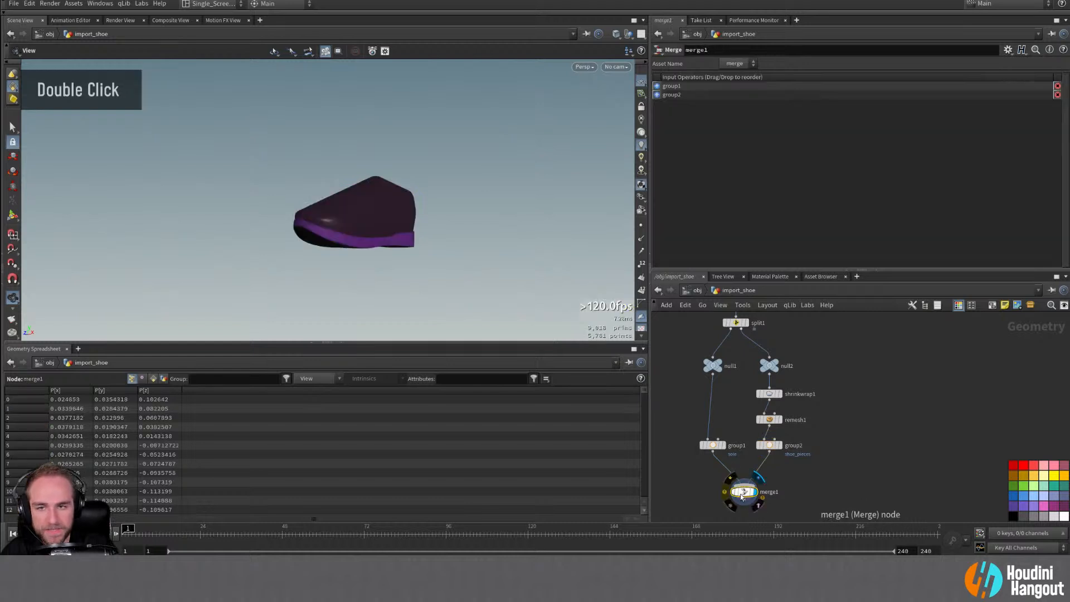
Step: Add a Vellum Configure Balloon setup to the network in the free space below group1 and merge1
alt+middle_drag(710, 489, 749, 436)
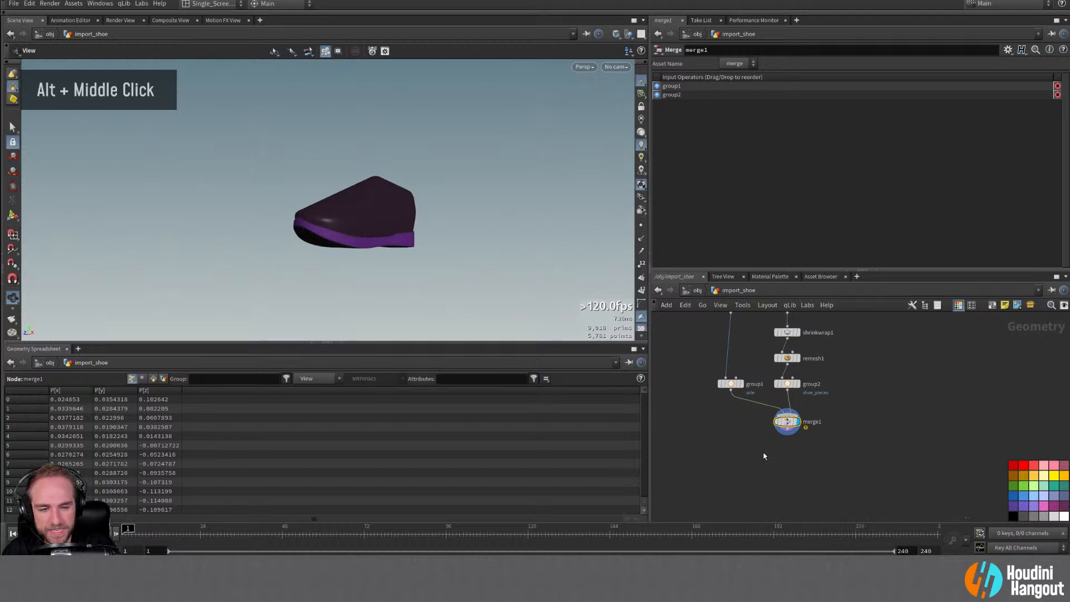
key(Tab)
text(vell)
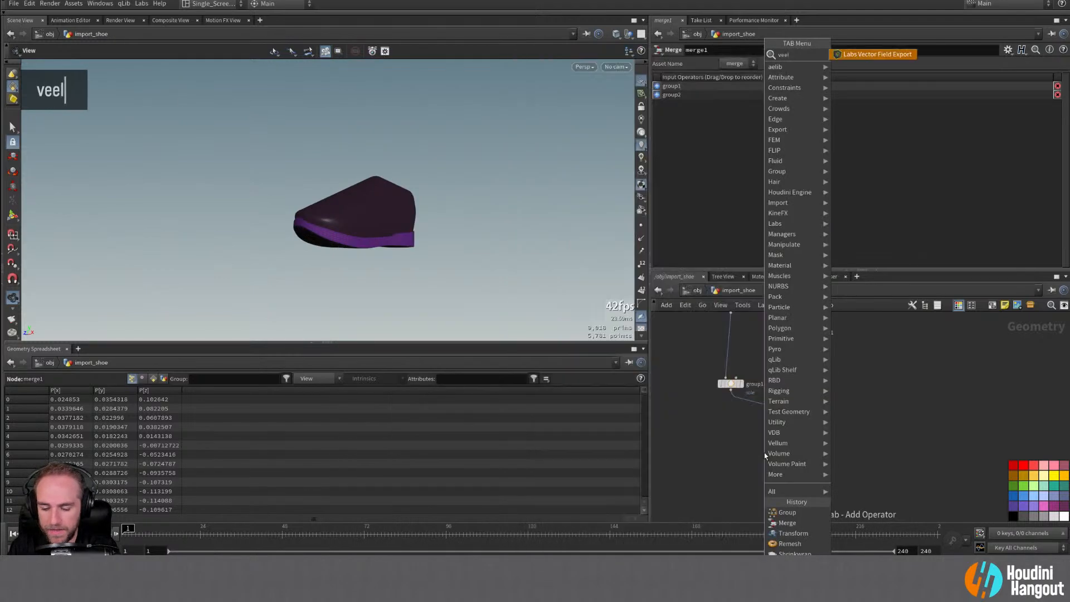
text(um)
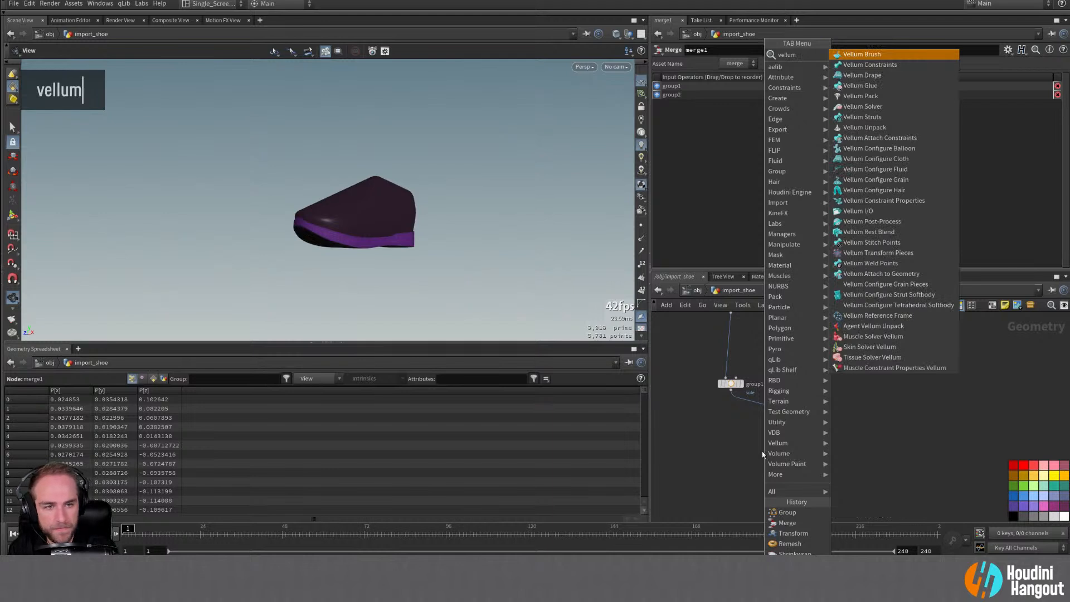
click(894, 148)
click(705, 456)
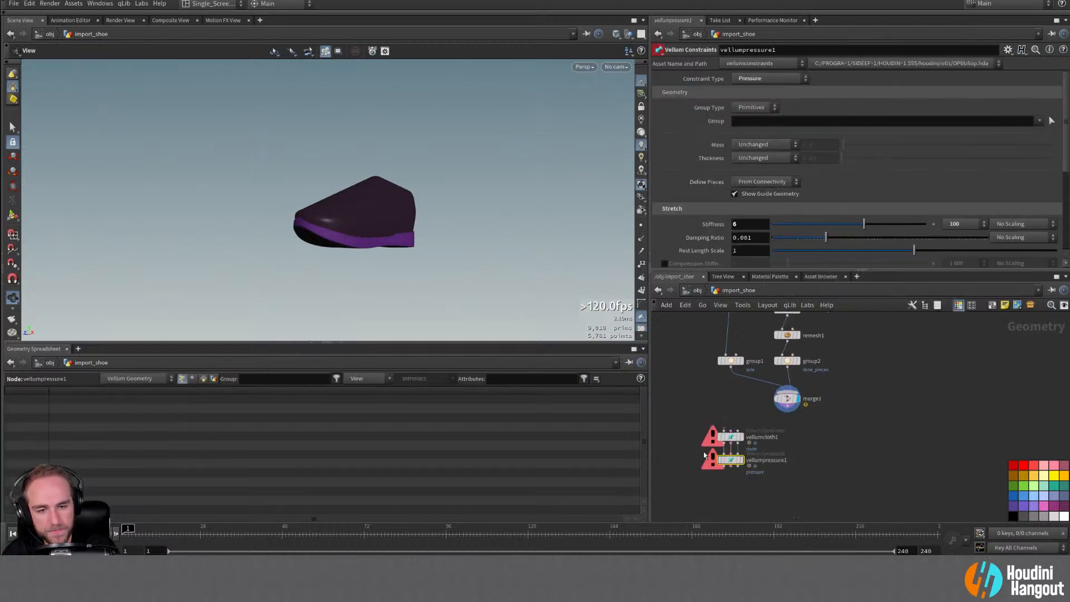
Step: Wire group1 into vellumcloth1 and align the two balloon constraint nodes beneath group1
double_click(719, 439)
drag(693, 413, 770, 501)
key(a)
drag(735, 417, 738, 389)
key(a)
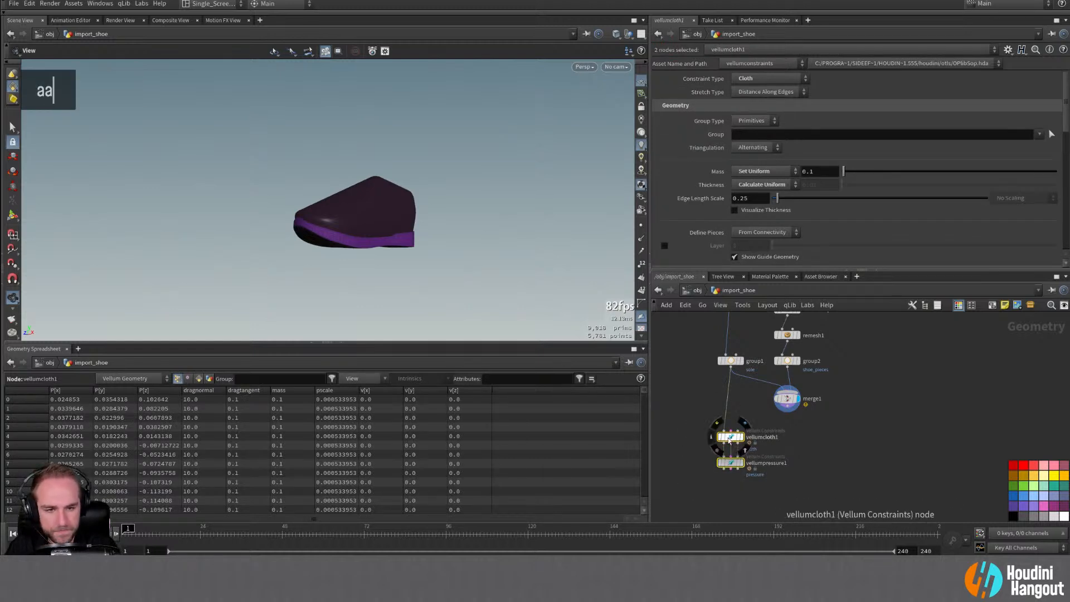
drag(731, 436, 734, 413)
Step: Display vellumcloth1 and examine the cloth constraints generated on the sole
double_click(740, 413)
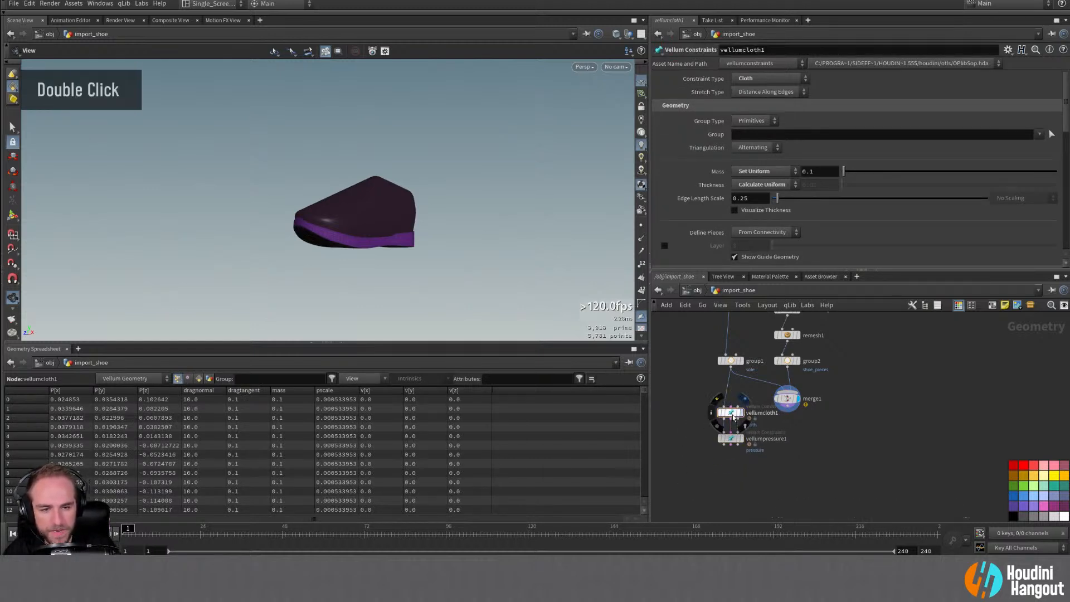
alt+right_drag(504, 217, 506, 185)
alt+drag(507, 185, 474, 228)
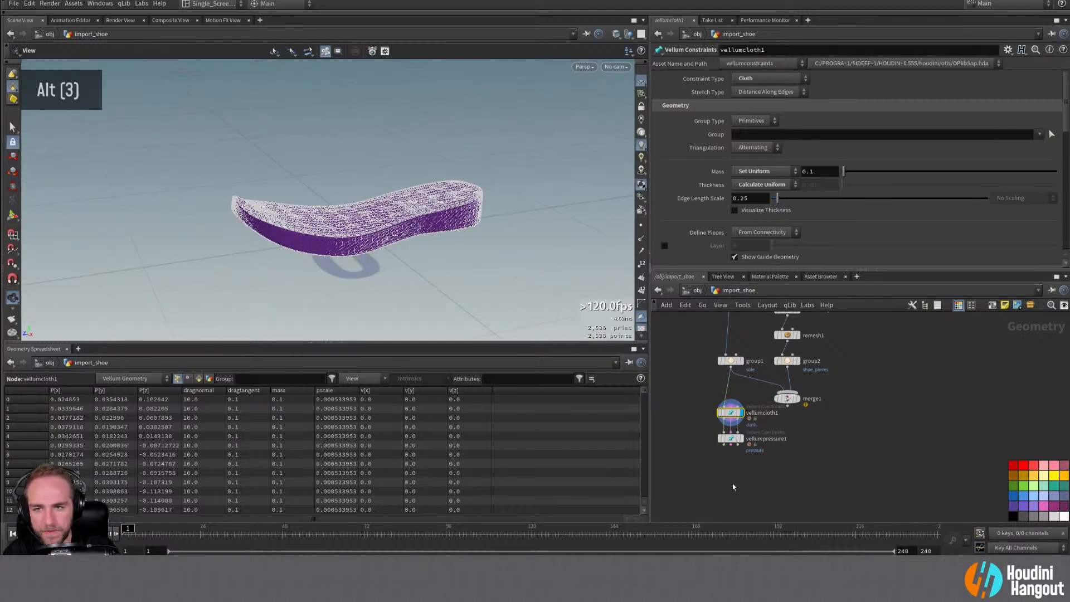
Step: Display vellumpressure1 and examine its pressure constraints from several angles along with its parameters
double_click(731, 439)
alt+drag(347, 199, 384, 231)
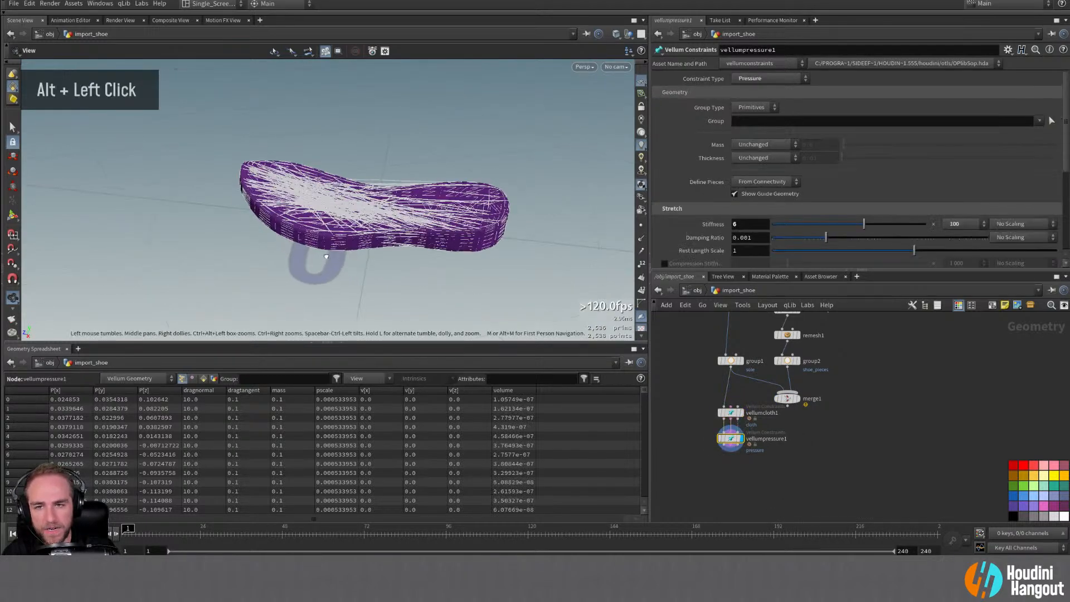
alt+right_drag(385, 231, 474, 236)
alt+drag(474, 237, 485, 128)
alt+right_drag(485, 129, 426, 135)
scroll(696, 217, down, 5)
scroll(696, 217, down, 9)
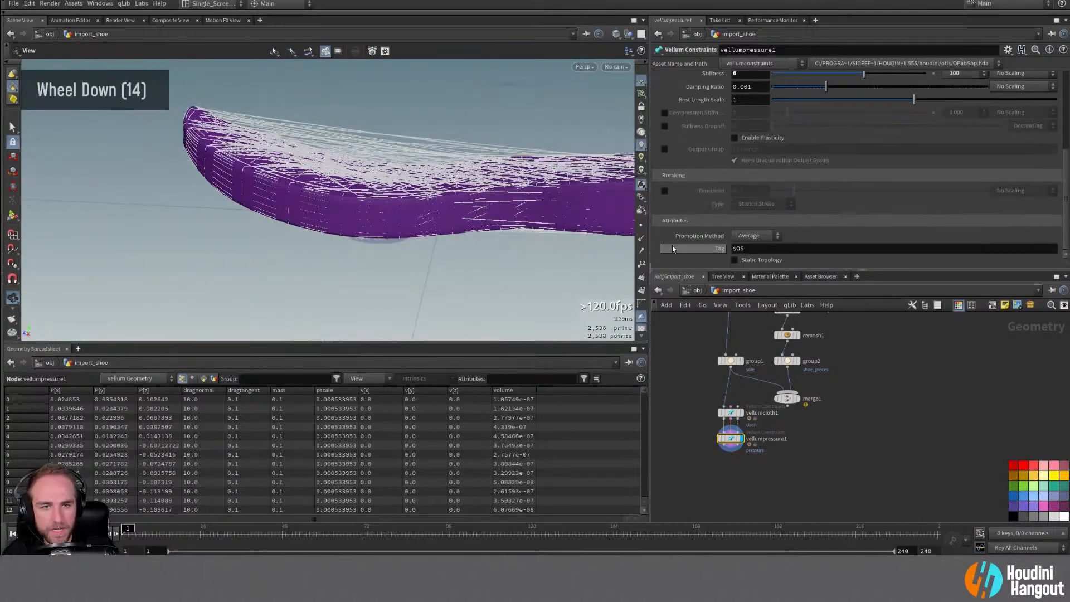
scroll(673, 245, up, 14)
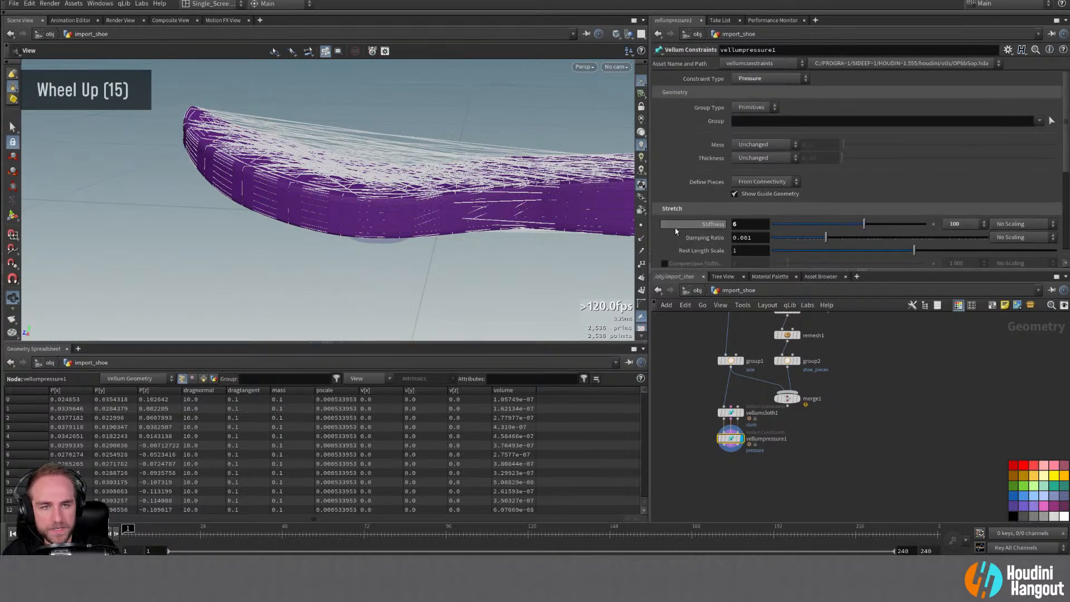
click(763, 203)
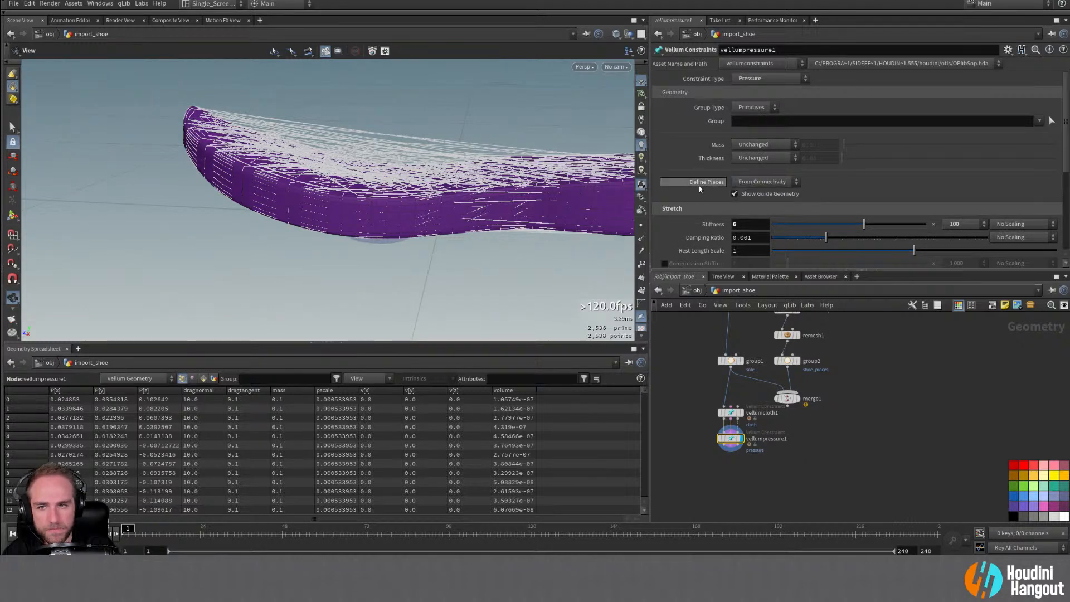
alt+right_drag(379, 201, 327, 198)
alt+drag(328, 198, 431, 197)
alt+right_drag(430, 197, 423, 212)
alt+middle_drag(423, 212, 393, 209)
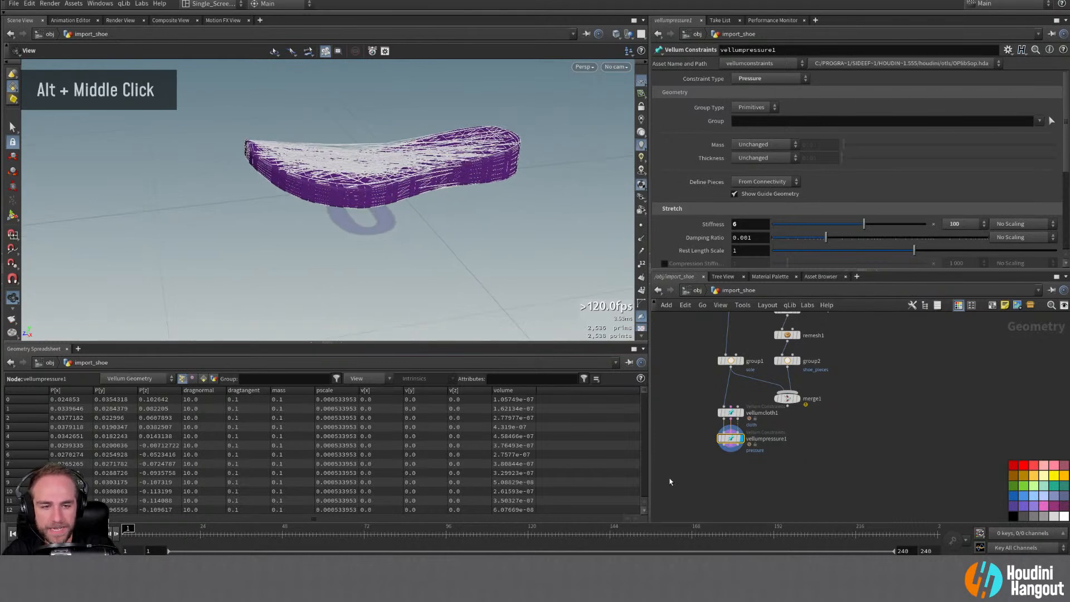
alt+drag(473, 160, 463, 167)
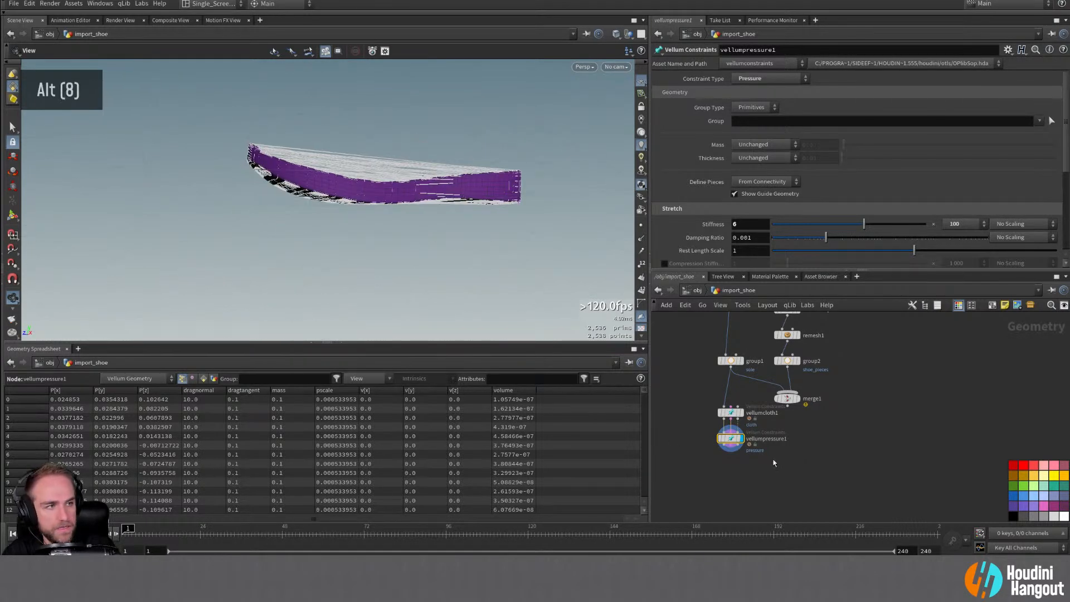
Step: Add a Vellum Solver node, connect it to the outputs of vellumpressure1, and space it below that node
alt+middle_drag(742, 481, 731, 470)
key(Tab)
text(vellum so)
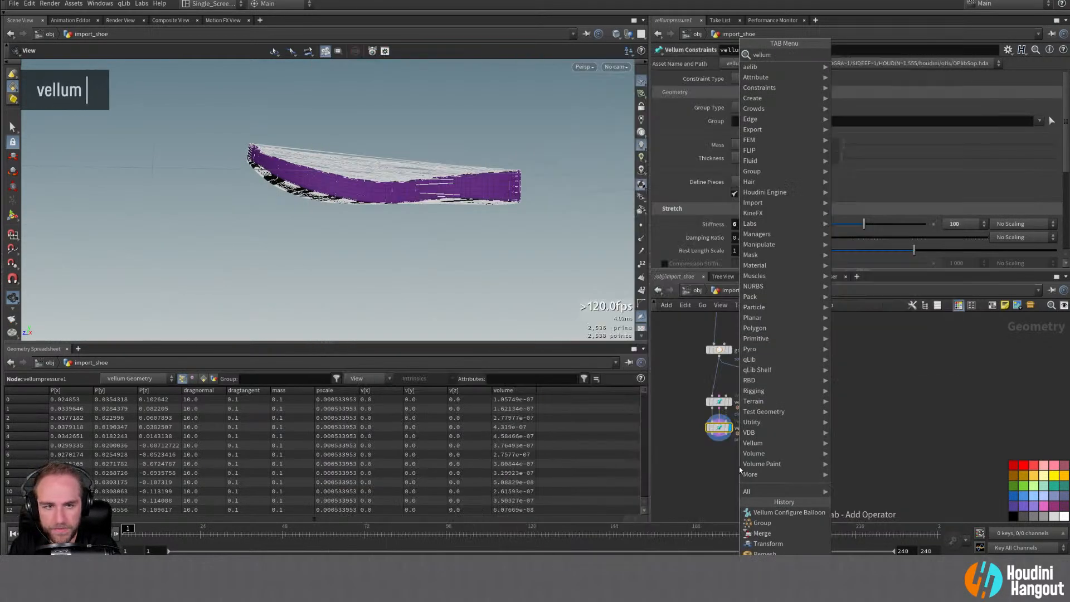
key(Return)
click(730, 443)
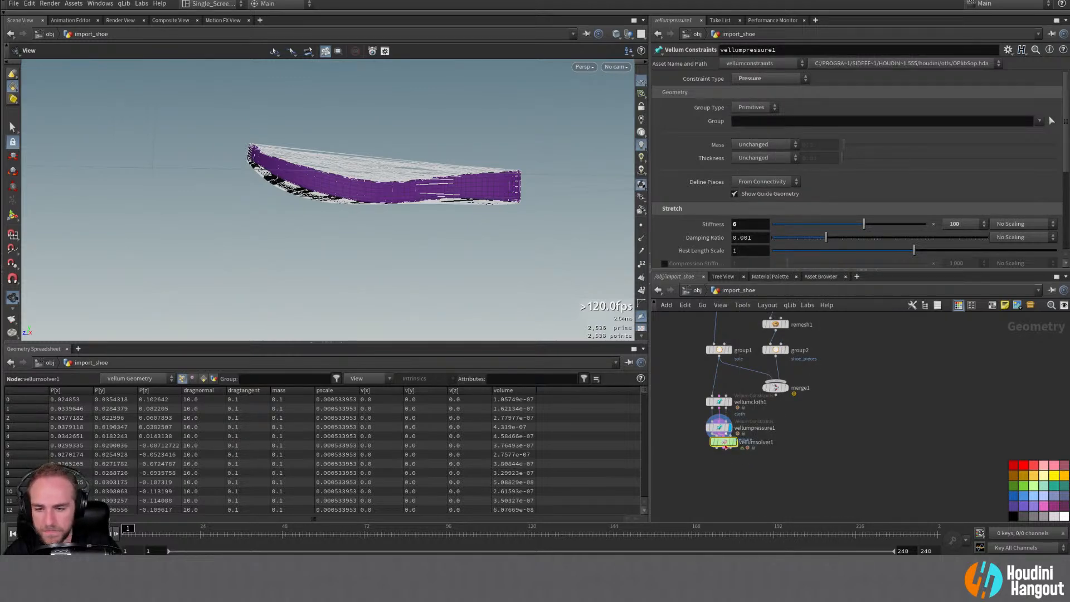
drag(725, 445, 720, 466)
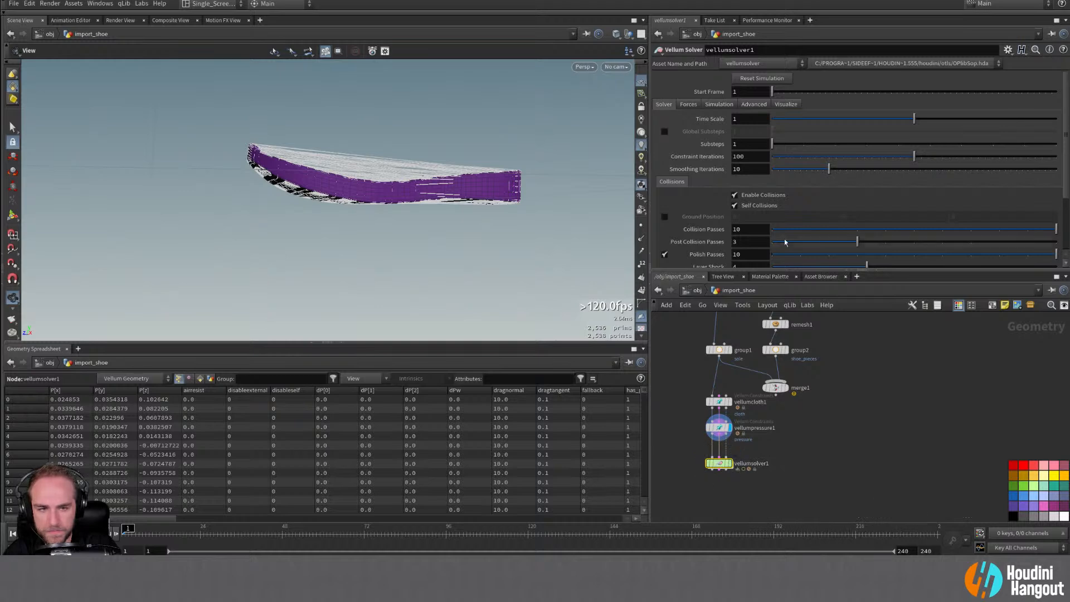
Step: Set vellumsolver1's Substeps to 2, display the solver, and test the simulation before returning to the first frame
click(793, 144)
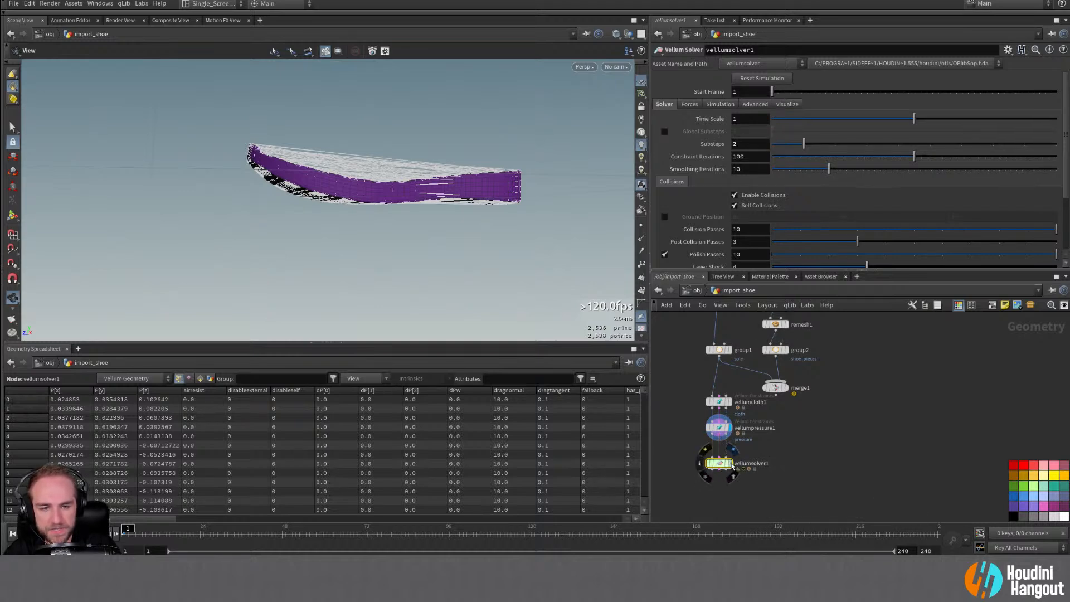
click(732, 464)
alt+drag(412, 224, 410, 253)
alt+right_drag(429, 204, 423, 191)
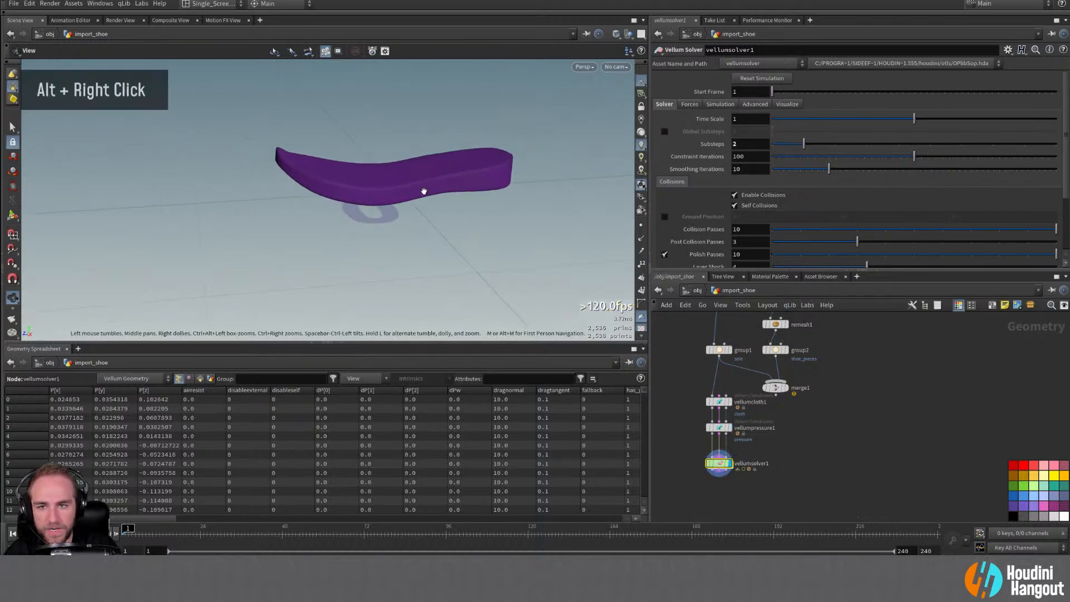
alt+drag(423, 191, 403, 186)
alt+middle_drag(403, 185, 393, 208)
alt+right_drag(393, 208, 394, 239)
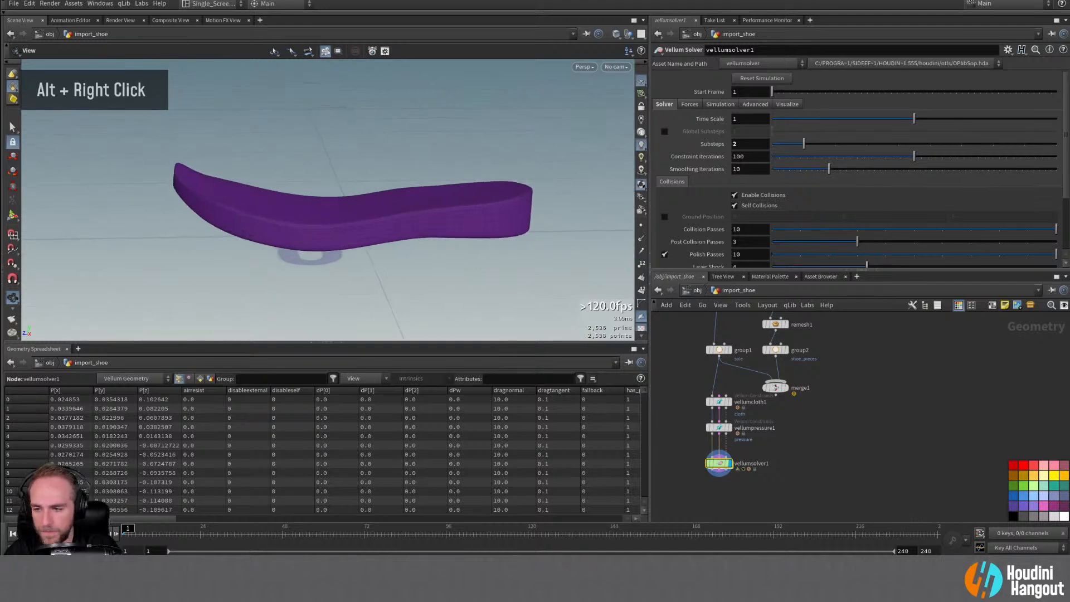
click(74, 533)
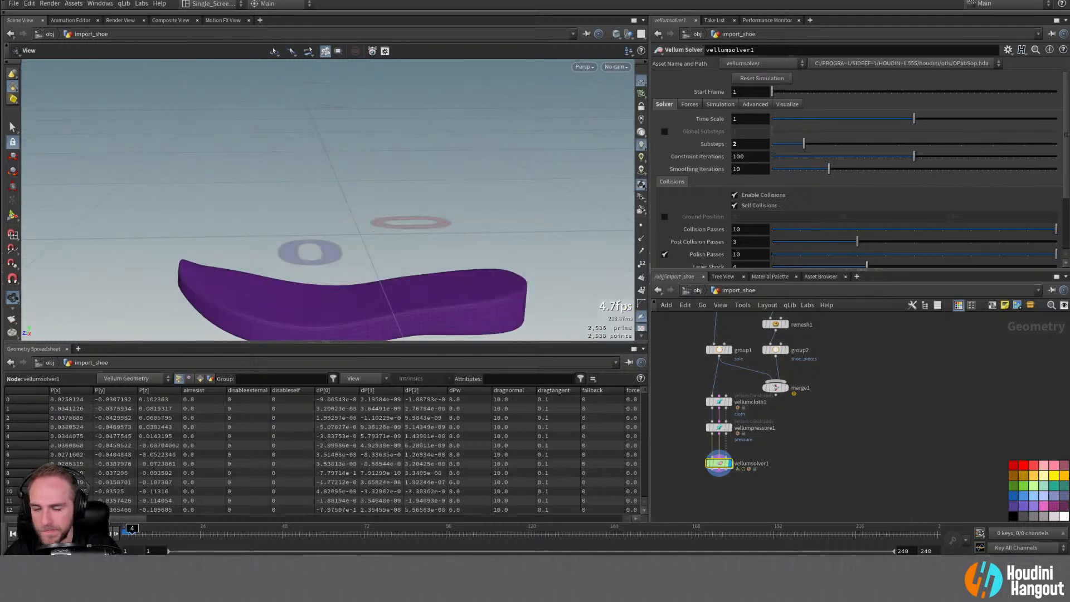
click(11, 535)
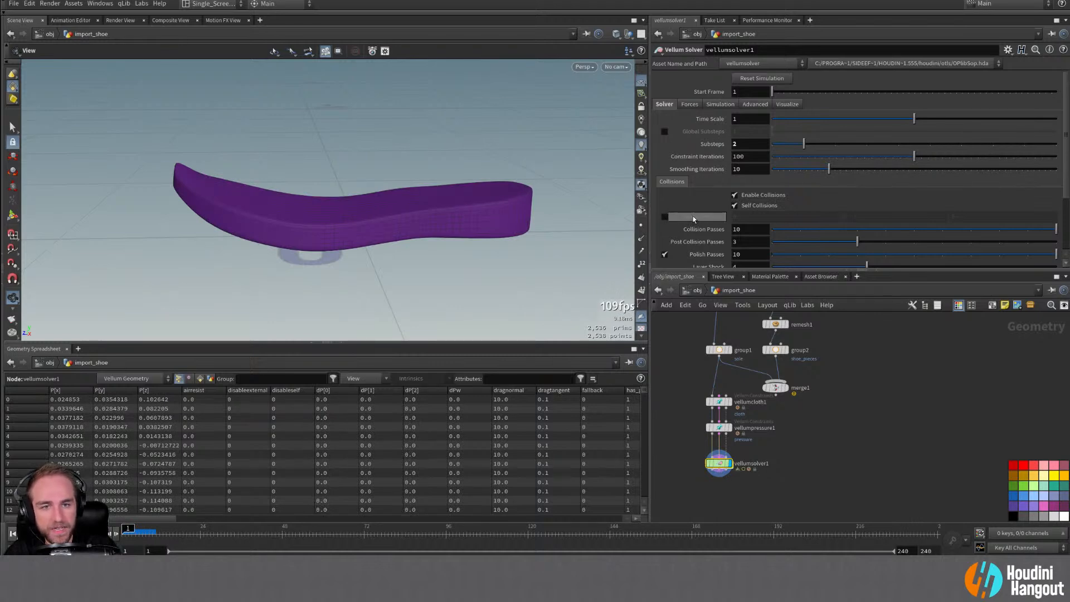
Step: Enable the solver's Ground Position at 0, 0, 0 and replay the sole simulation, returning to the first frame
click(664, 216)
double_click(411, 232)
alt+right_drag(410, 232, 390, 212)
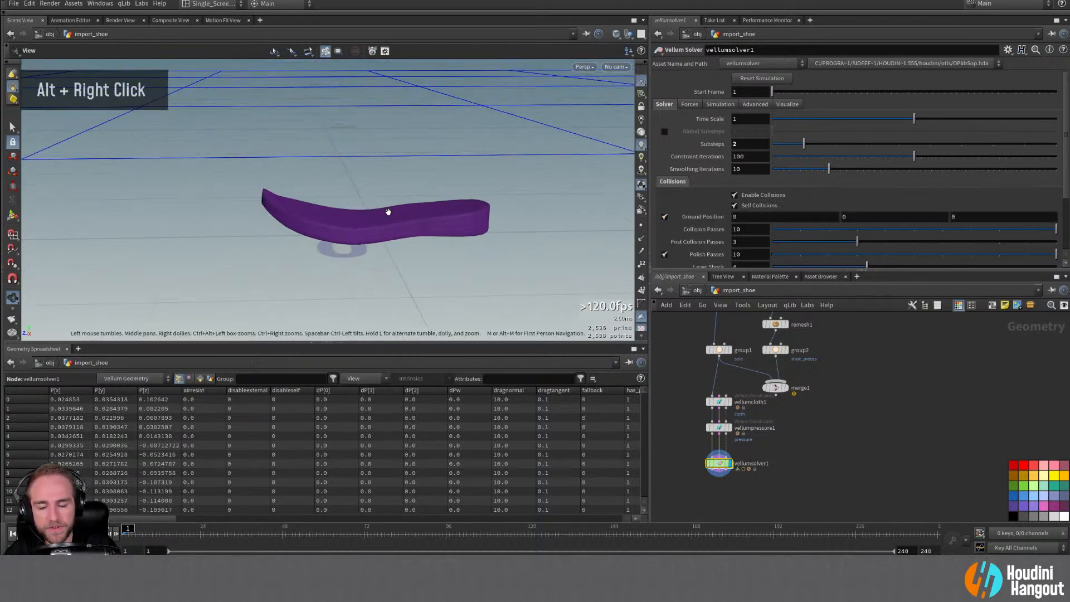
alt+middle_drag(390, 212, 358, 225)
key(Up)
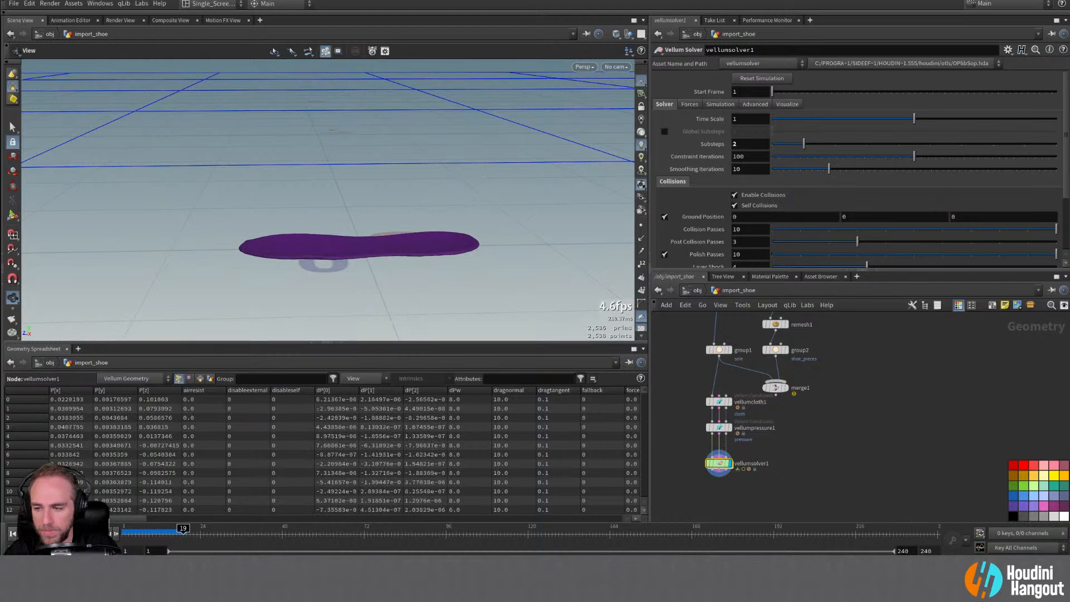
key(ctrl+Up)
key(Up)
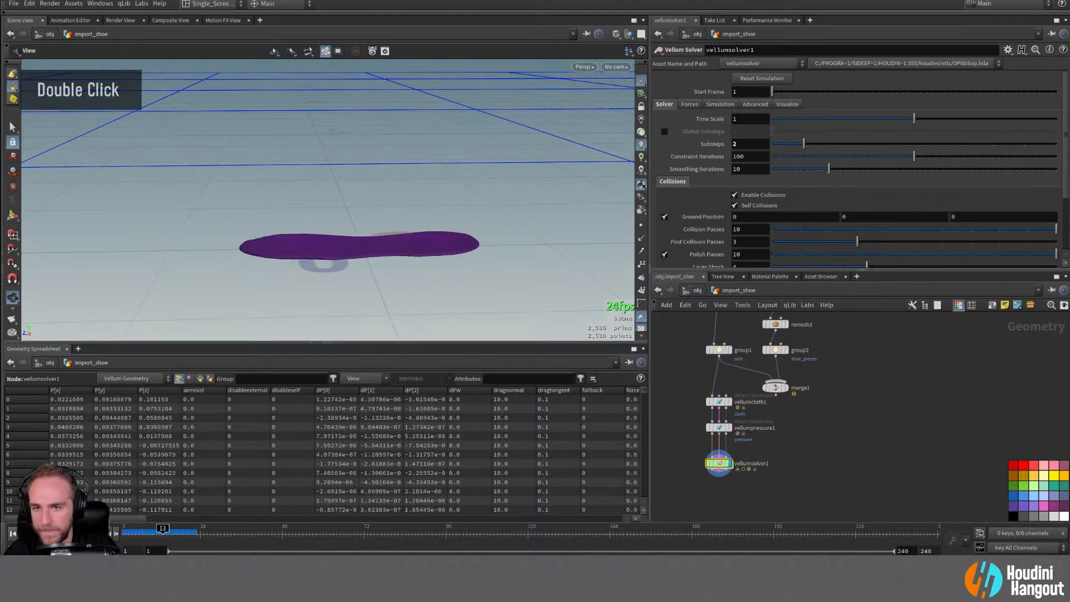
key(ctrl+Up)
Step: Set vellumpressure1's Stretch Stiffness multiplier to 100 000 and test the simulation, returning to the first frame
click(719, 427)
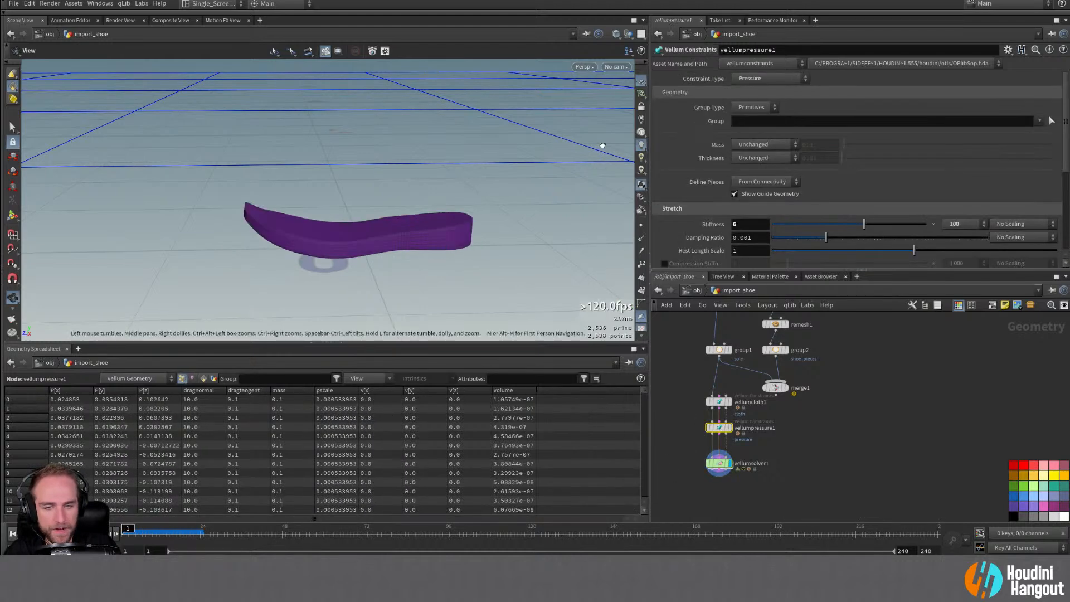
scroll(702, 194, down, 5)
click(965, 155)
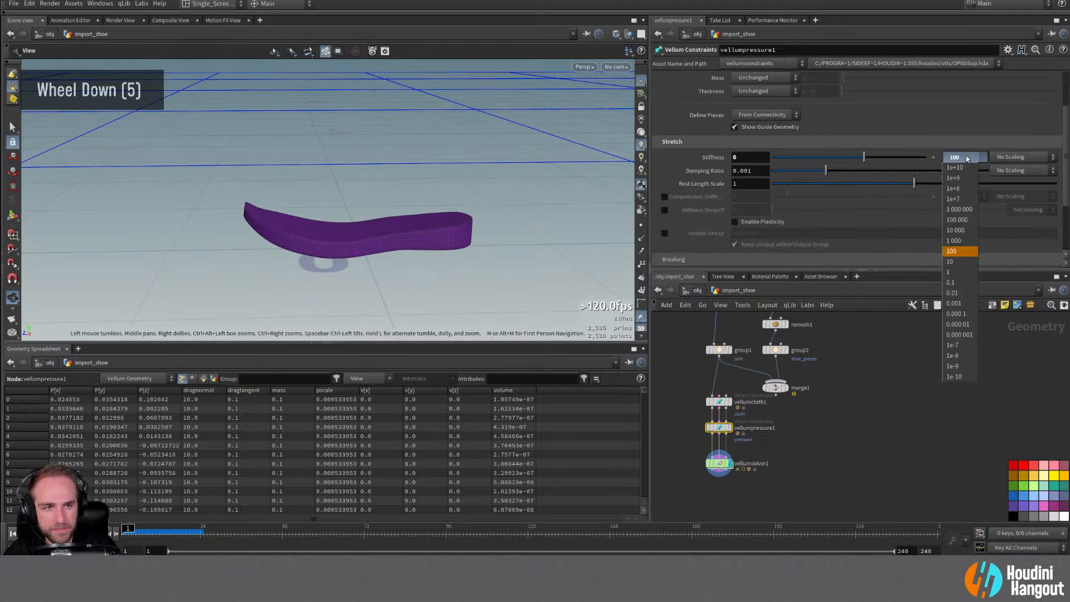
click(963, 213)
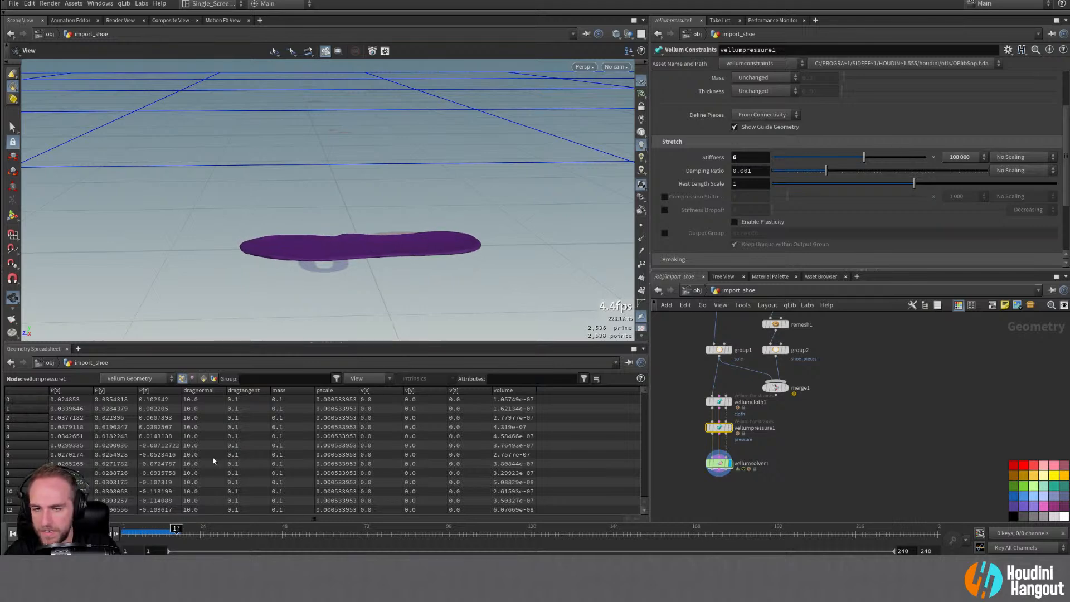
key(ctrl+Up)
Step: Set vellumpressure1's Stretch Stiffness multiplier to 1e+10, replay and inspect the simulation, and return to the first frame
click(963, 156)
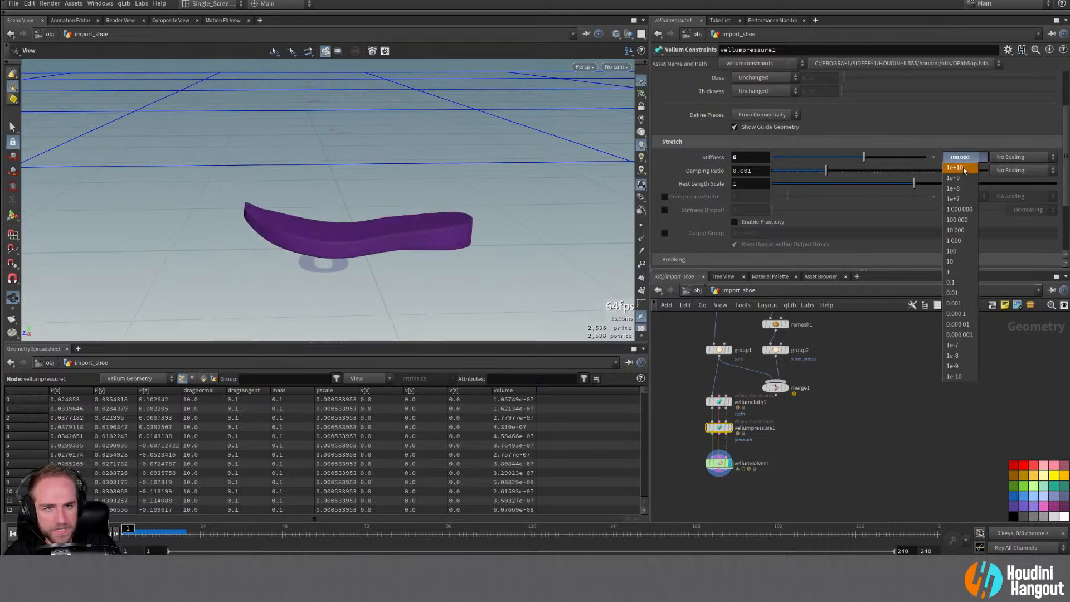
click(963, 168)
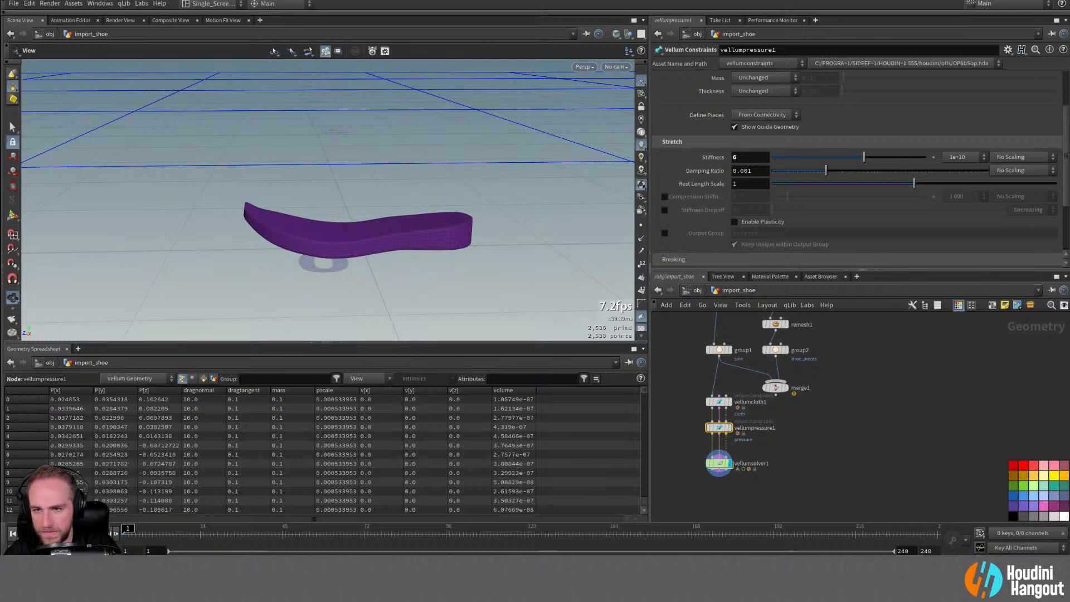
key(Up)
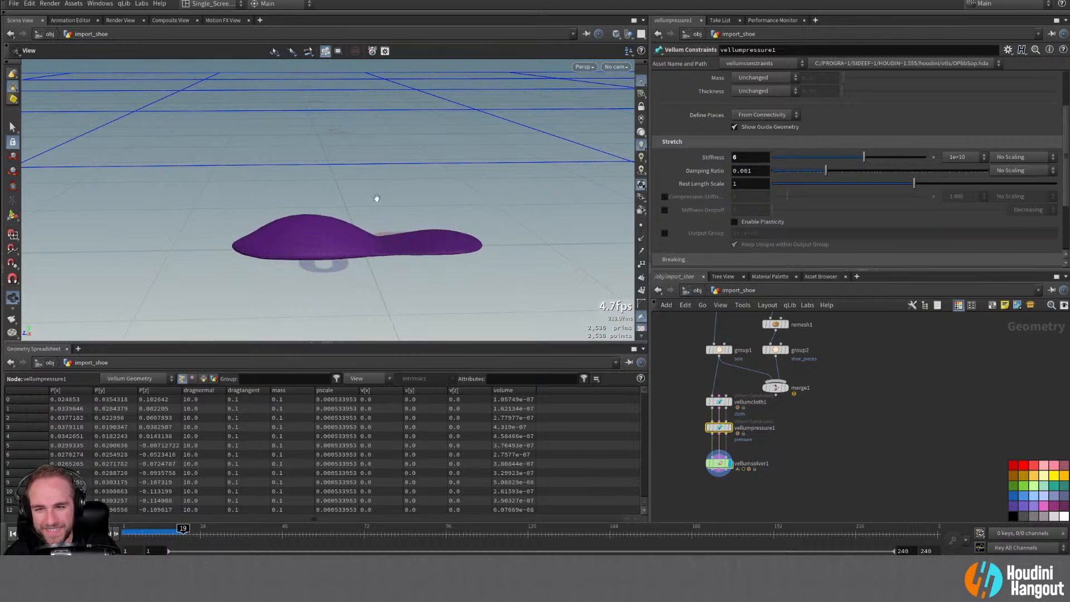
alt+drag(377, 198, 603, 275)
click(12, 533)
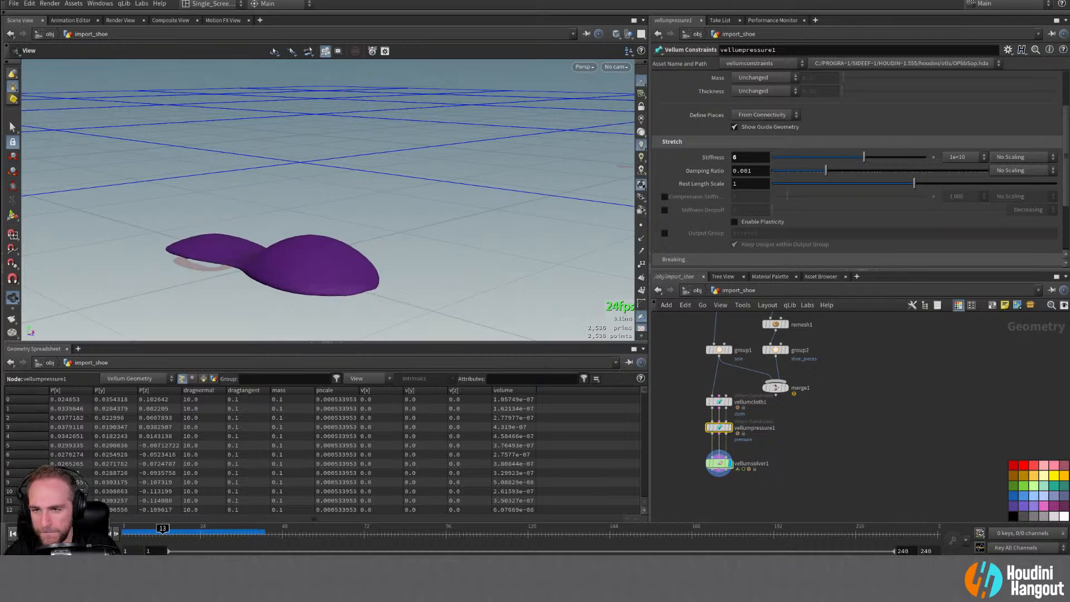
key(ctrl+Up)
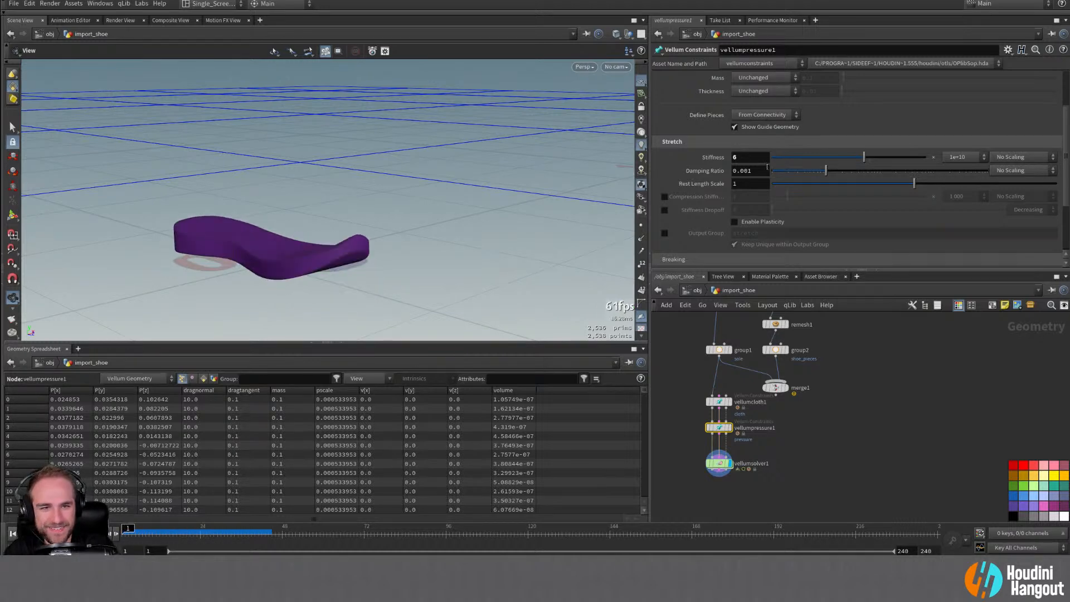
scroll(684, 152, up, 9)
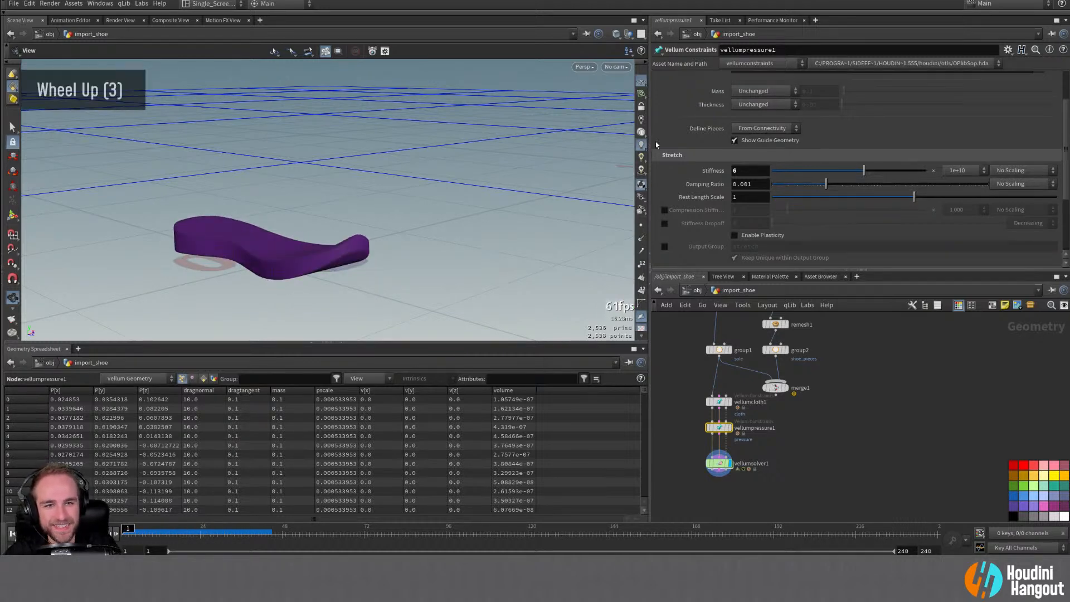
Step: Set vellumsolver1's Substeps to 4 and play the simulation again
click(718, 466)
click(869, 145)
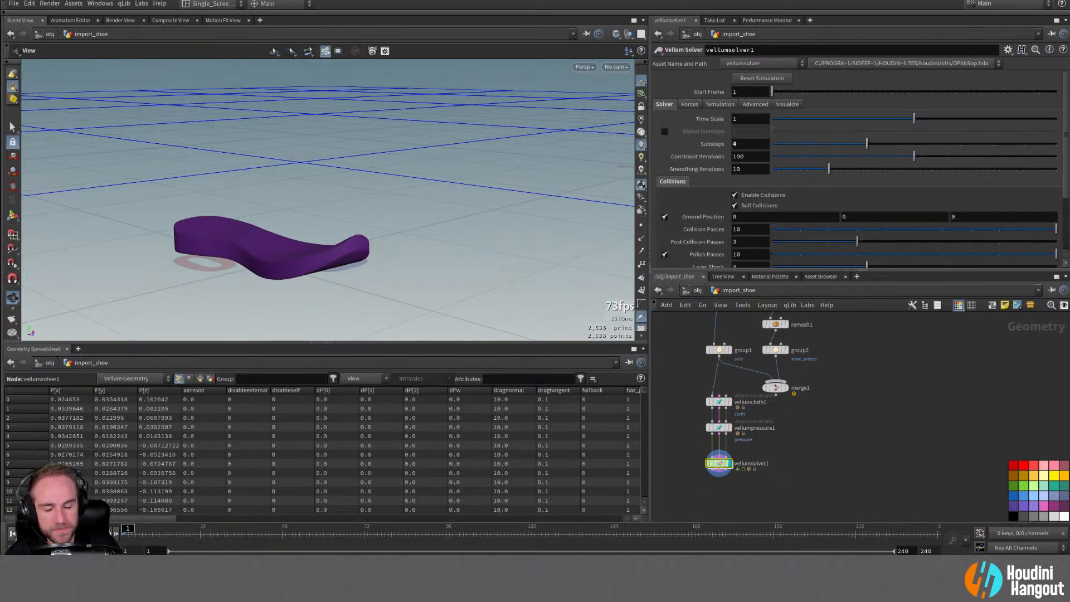
key(Up)
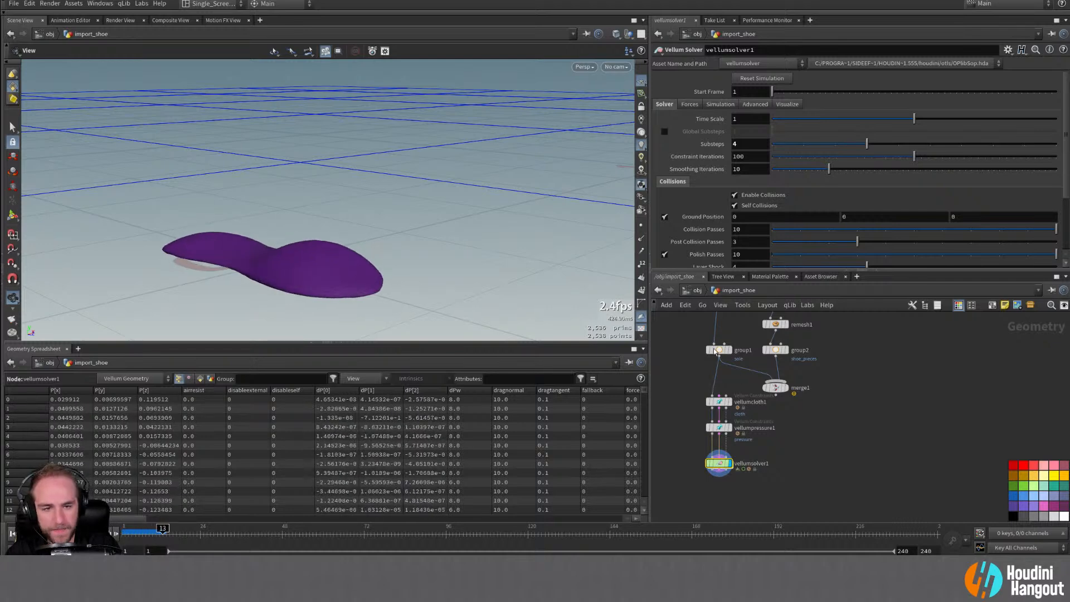
Step: Return to the first frame and duplicate remesh1 into the sole branch between null1 and group1, displaying the copy
key(ctrl+Up)
middle_drag(673, 358, 688, 422)
double_click(733, 334)
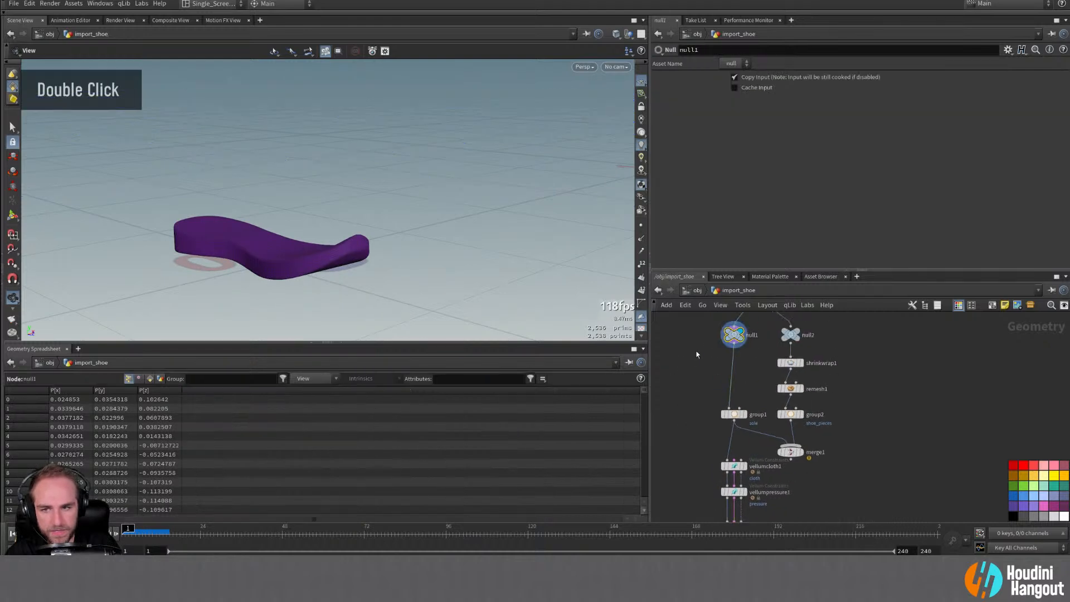
alt+middle_drag(692, 380, 687, 440)
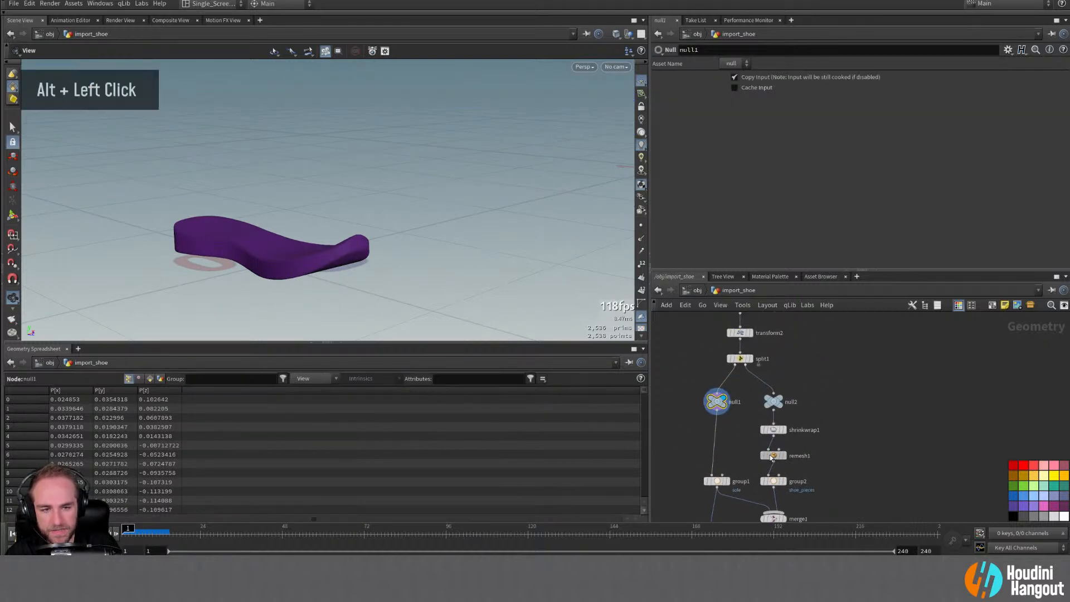
alt+drag(783, 457, 726, 444)
double_click(726, 443)
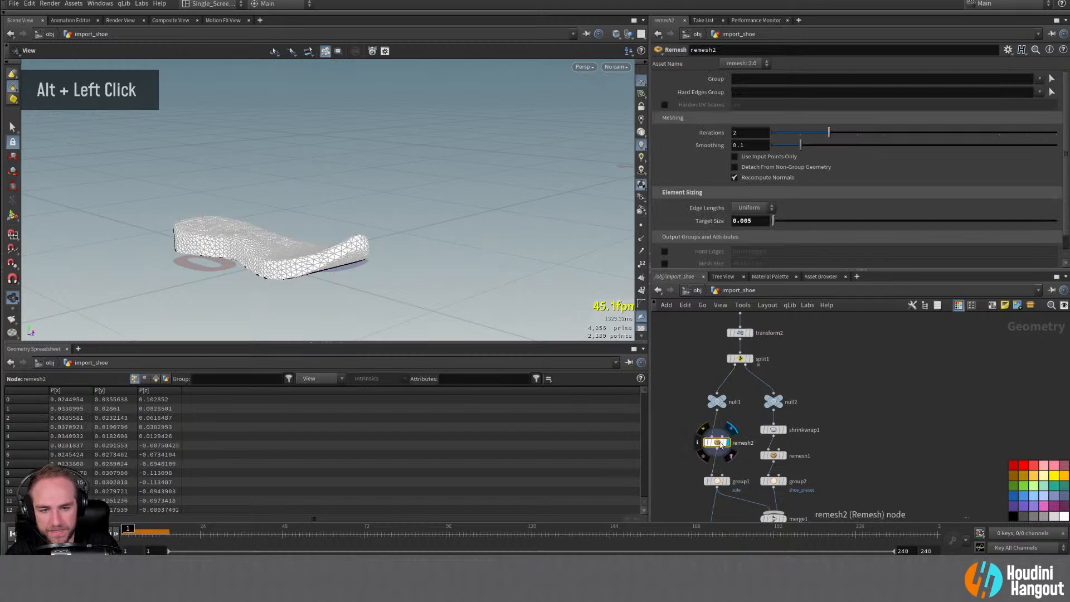
Step: Inspect the remeshed sole up close around the toe and compare it with the original null1 geometry
alt+drag(303, 253, 212, 248)
alt+right_drag(285, 253, 357, 279)
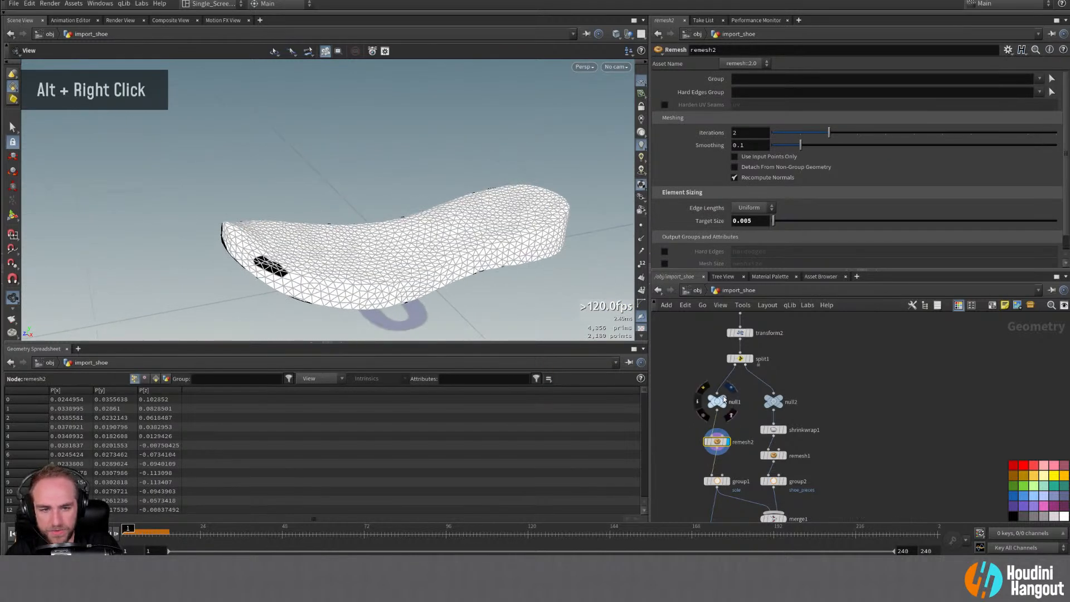
double_click(719, 401)
double_click(717, 441)
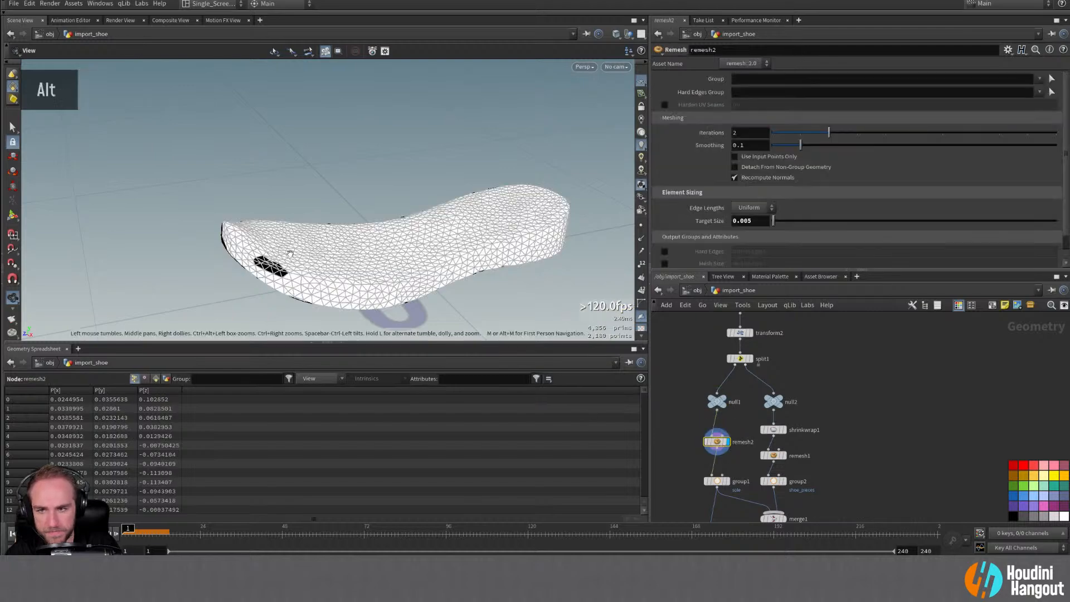
alt+right_drag(289, 253, 301, 262)
alt+drag(301, 262, 335, 218)
alt+right_drag(335, 217, 309, 213)
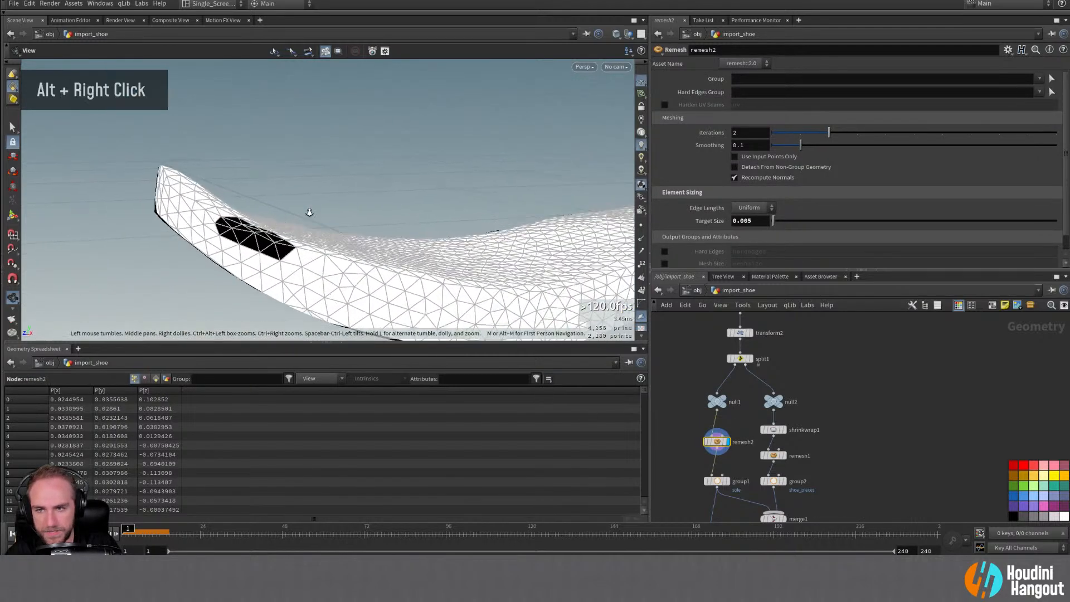
alt+drag(310, 212, 329, 207)
Step: Set remesh2's Target Size to 0.006 and check the sole's mesh and the node's geometry information
drag(774, 224, 775, 224)
alt+drag(402, 231, 262, 252)
alt+right_drag(262, 252, 491, 301)
alt+middle_drag(513, 306, 450, 269)
middle_click(717, 442)
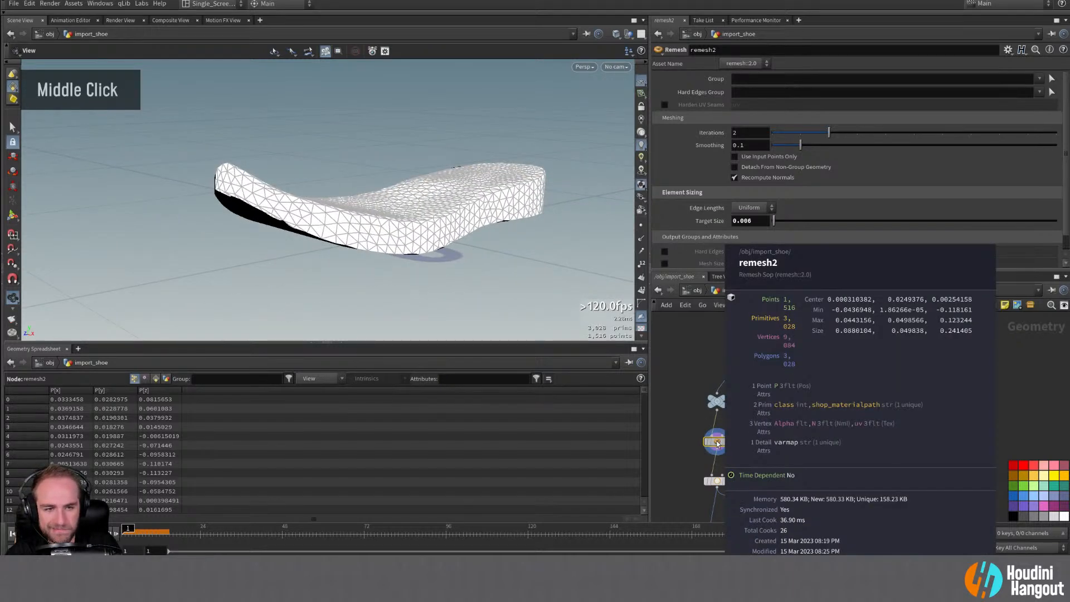
alt+right_drag(474, 251, 481, 245)
alt+drag(481, 245, 527, 267)
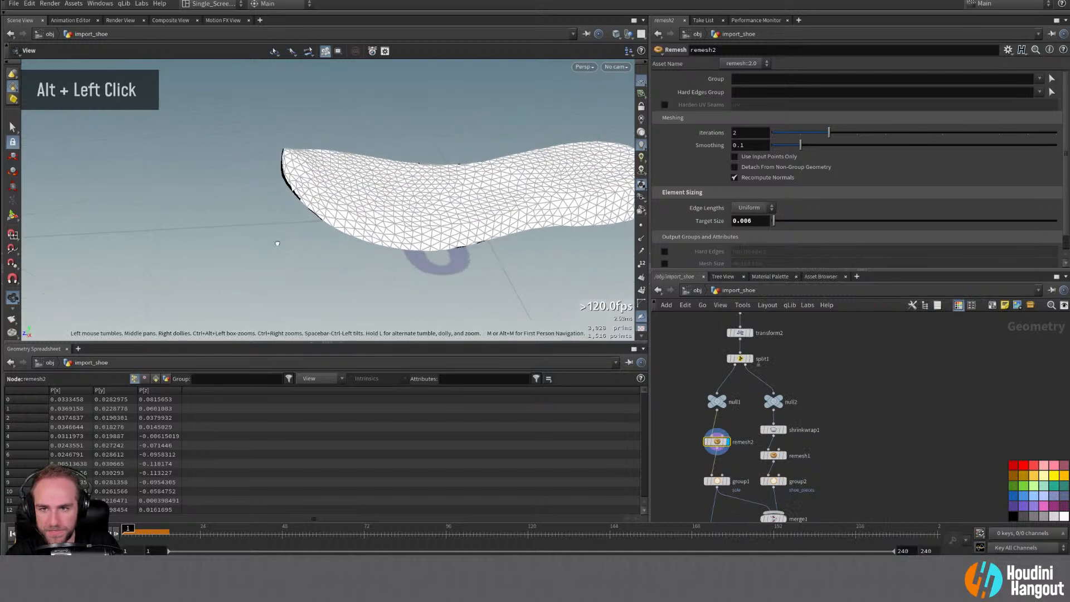
middle_click(761, 221)
middle_drag(761, 221, 761, 240)
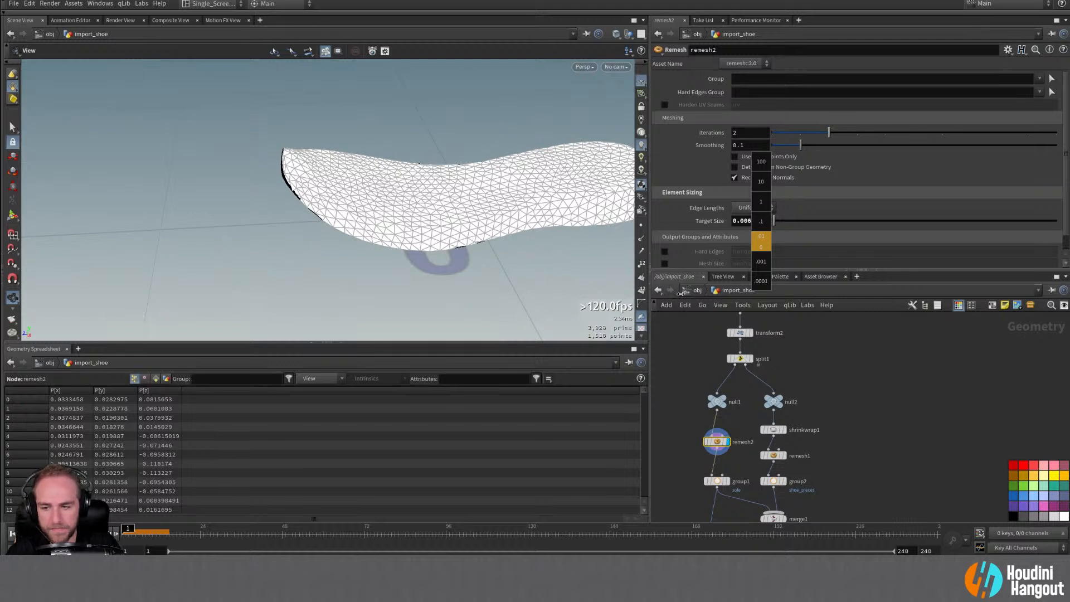
key(Escape)
key(Escape)
key(Escape)
key(Escape)
key(Escape)
key(Escape)
key(Escape)
key(Escape)
key(Escape)
key(Escape)
key(Escape)
key(Escape)
key(Escape)
key(Escape)
key(Escape)
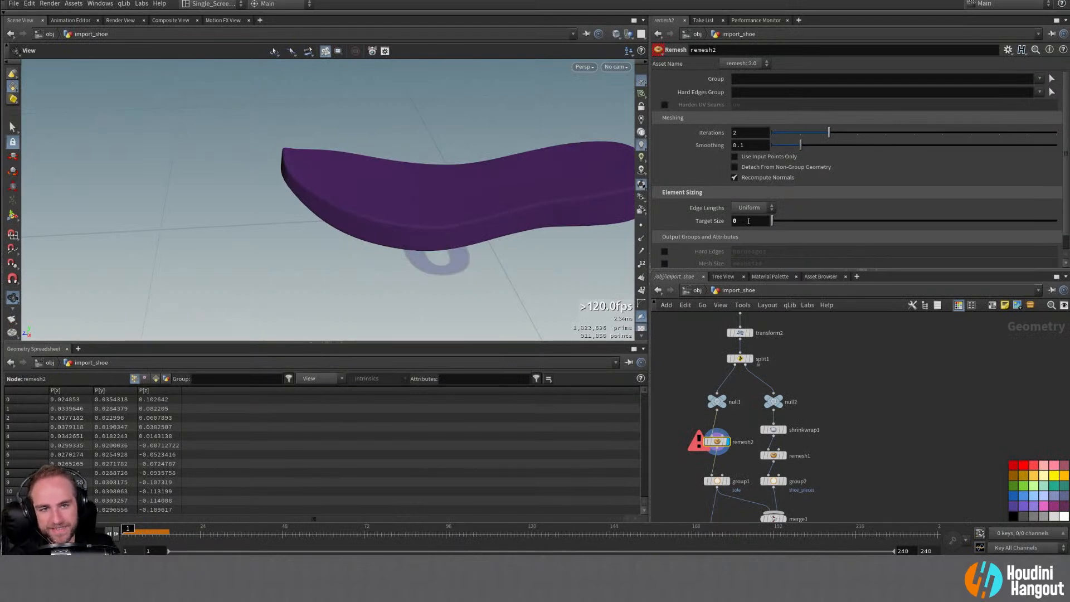
Step: Try coarser Target Size values of 0.1 and 0.01 on remesh2
double_click(748, 221)
text(0.1)
key(Return)
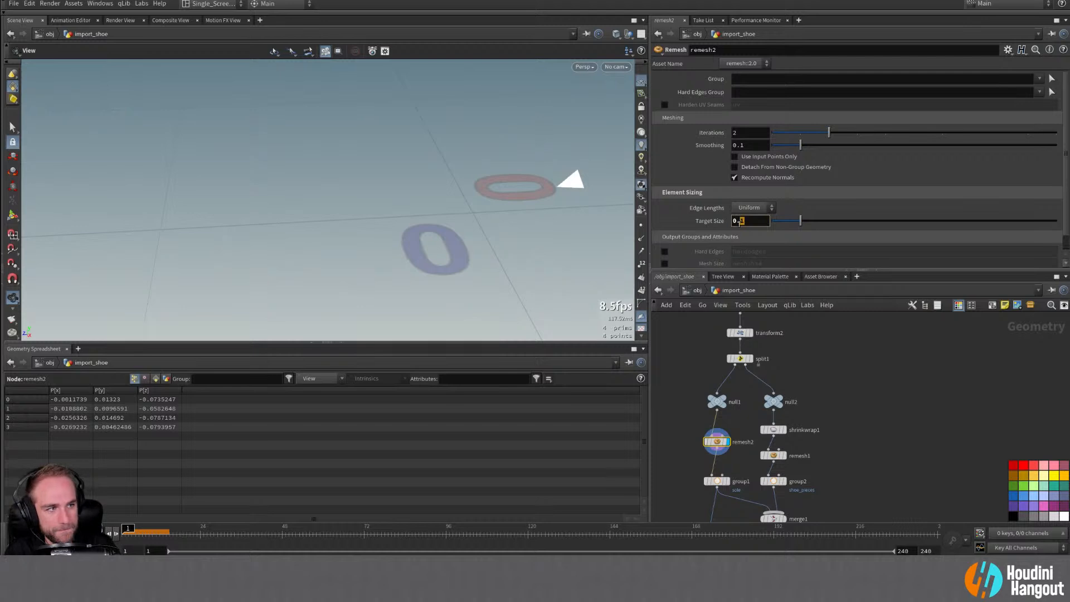
text(0)
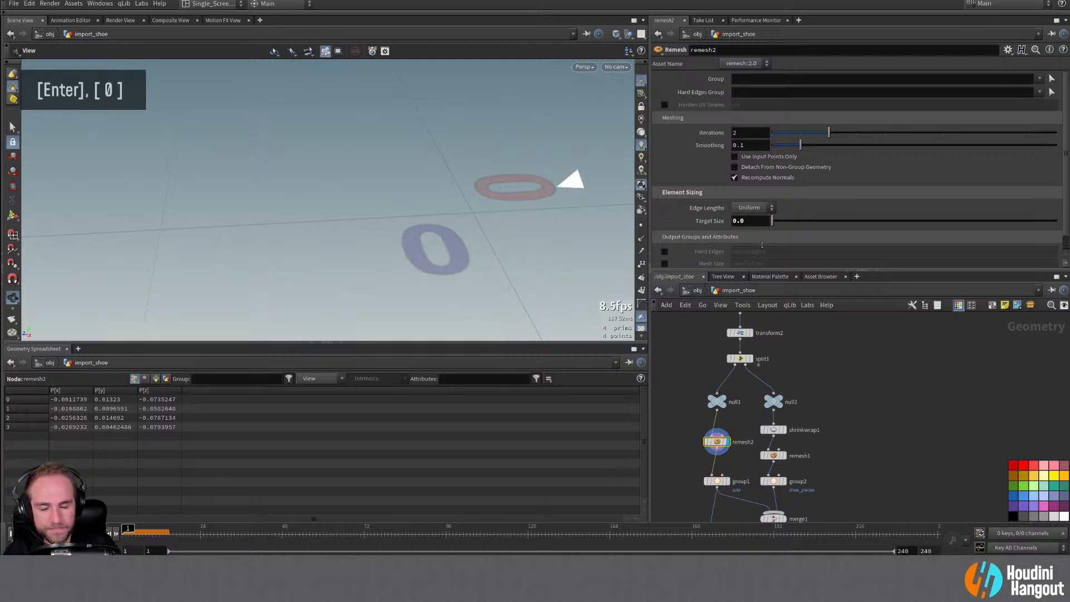
key(Escape)
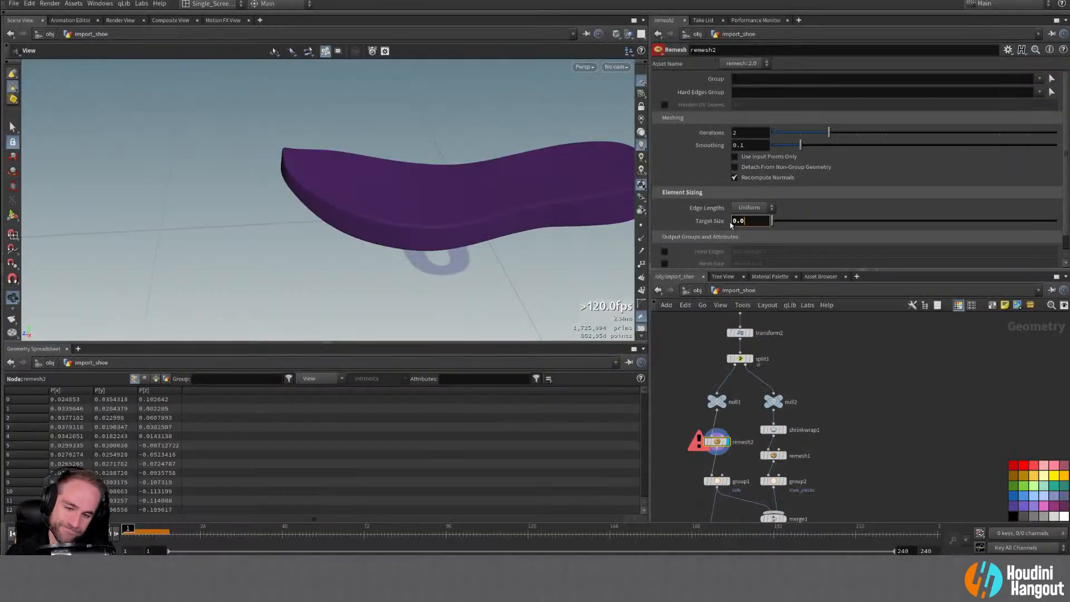
text(1)
key(Return)
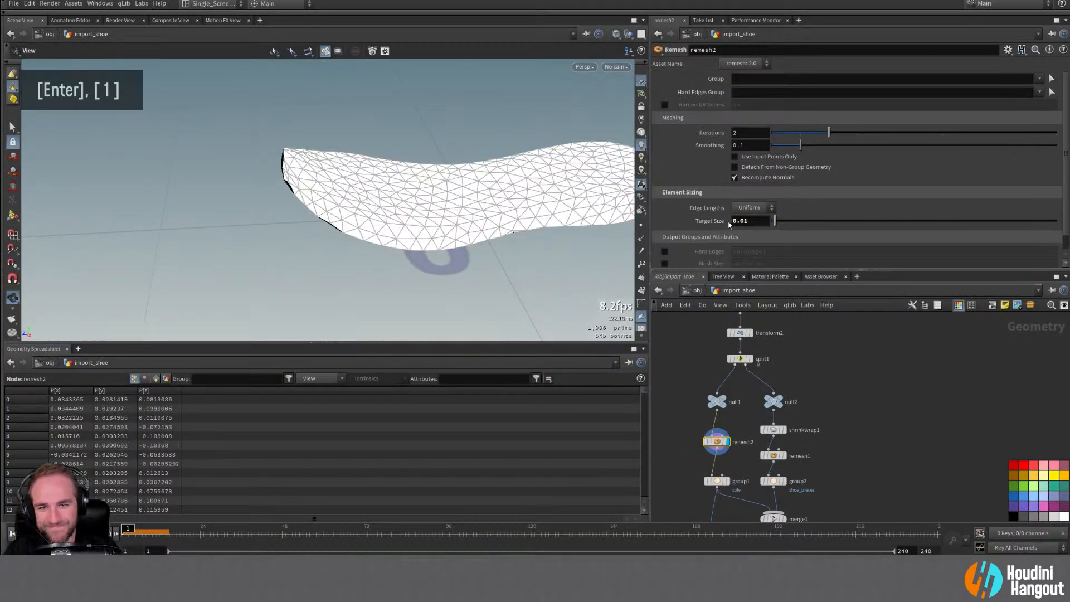
Step: Set remesh2's Target Size to 0.005 and check the sole's surface
drag(747, 222, 746, 222)
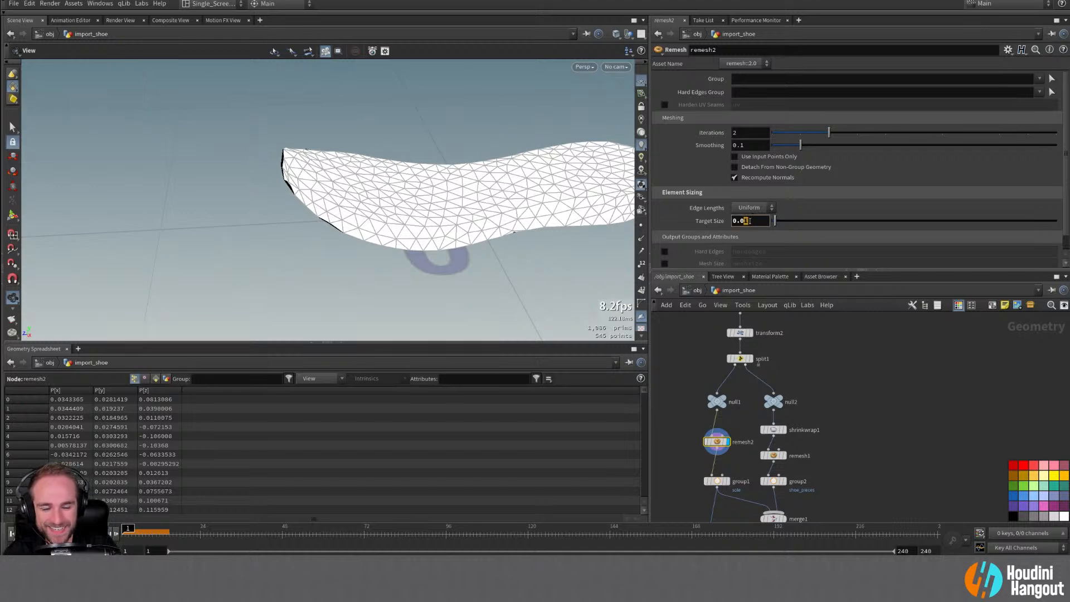
text(05)
key(Return)
mouse_move(354, 178)
alt+mouse_down()
mouse_move(356, 195)
mouse_move(358, 185)
alt+mouse_up()
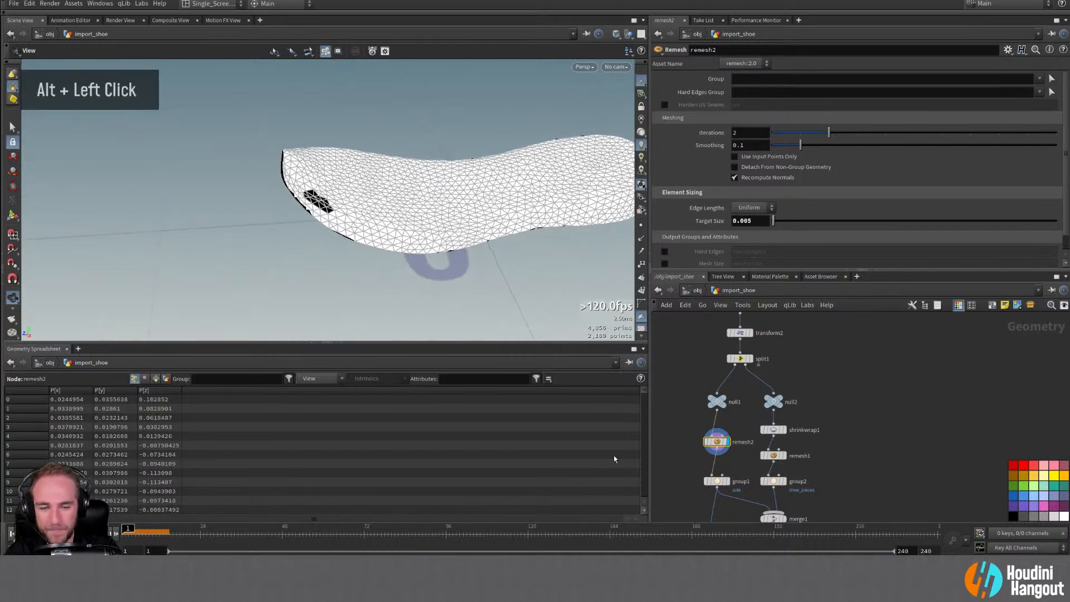
Step: Insert a Normal node between remesh2 and group1 and view its vertex attributes in the spreadsheet
key(Tab)
text(norma)
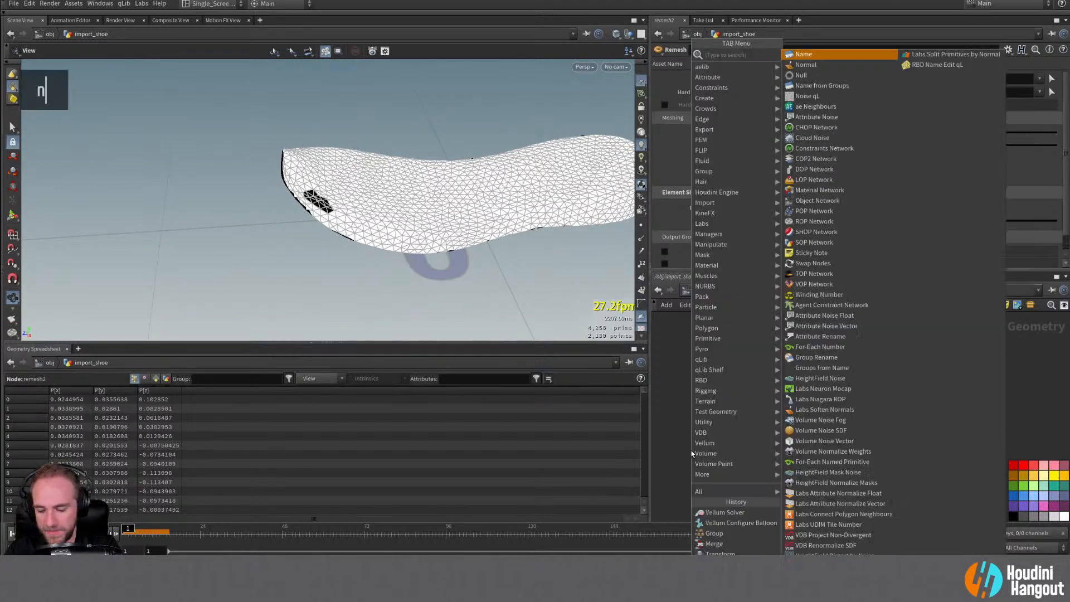
key(Return)
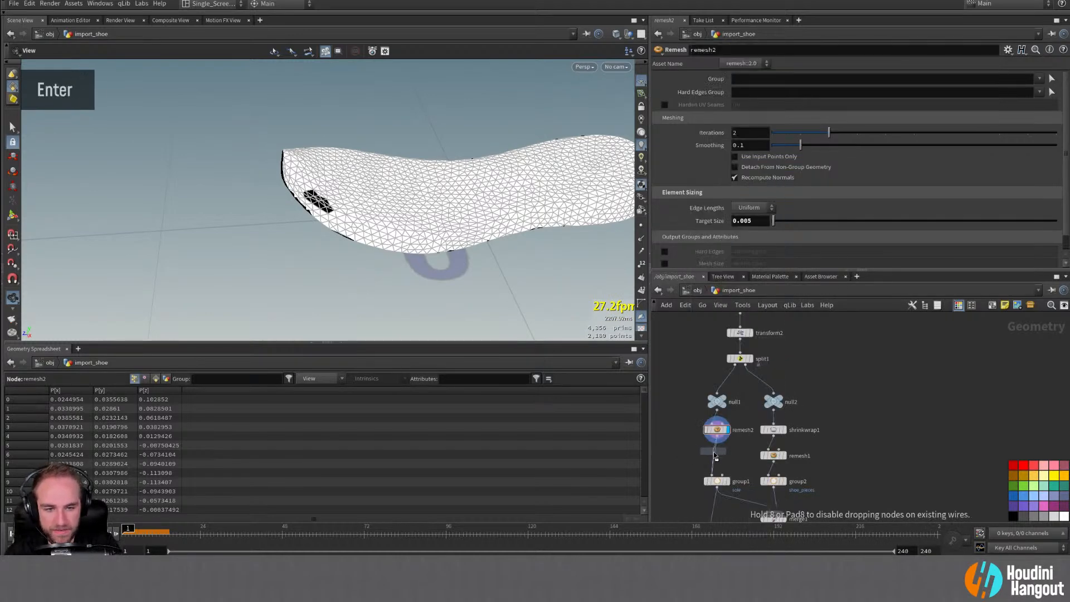
click(716, 456)
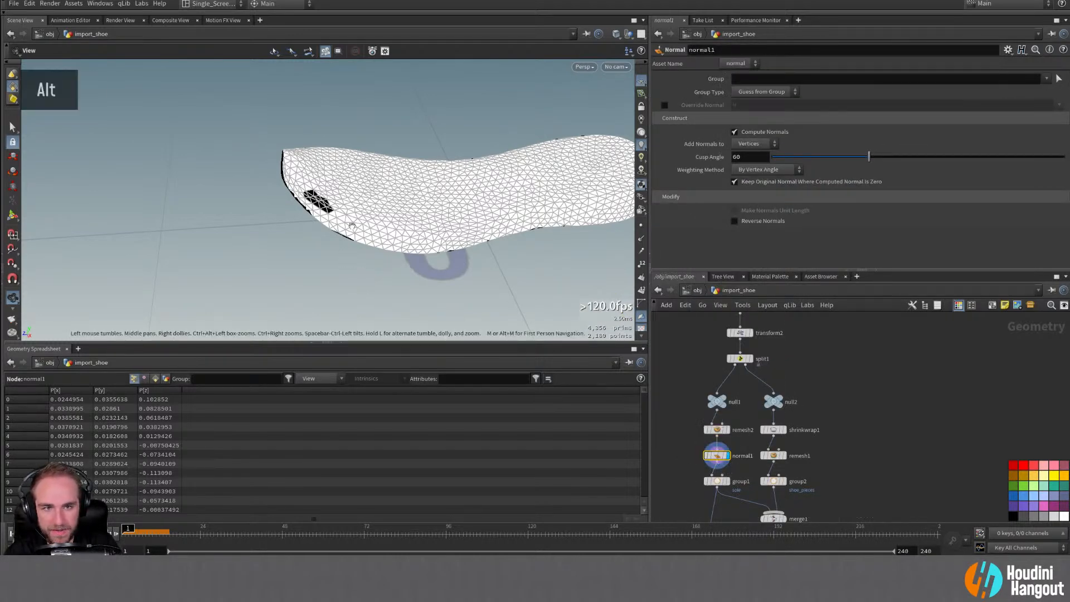
alt+drag(351, 226, 385, 179)
click(144, 379)
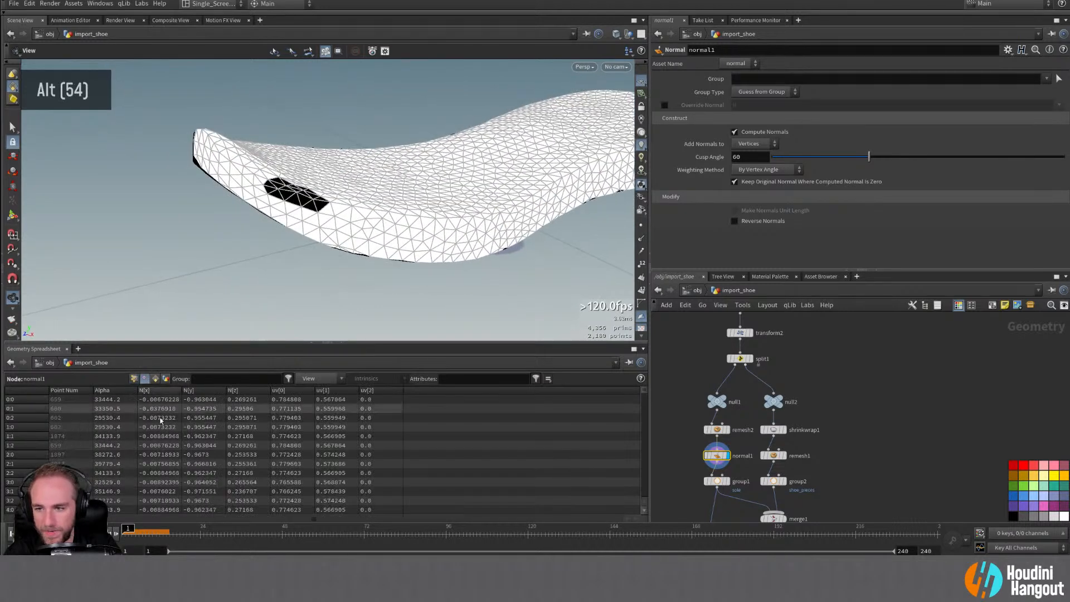
Step: On normal1, disable keeping original normals where computed ones are zero, weight By Face Area, and add normals to Points
mouse_move(707, 456)
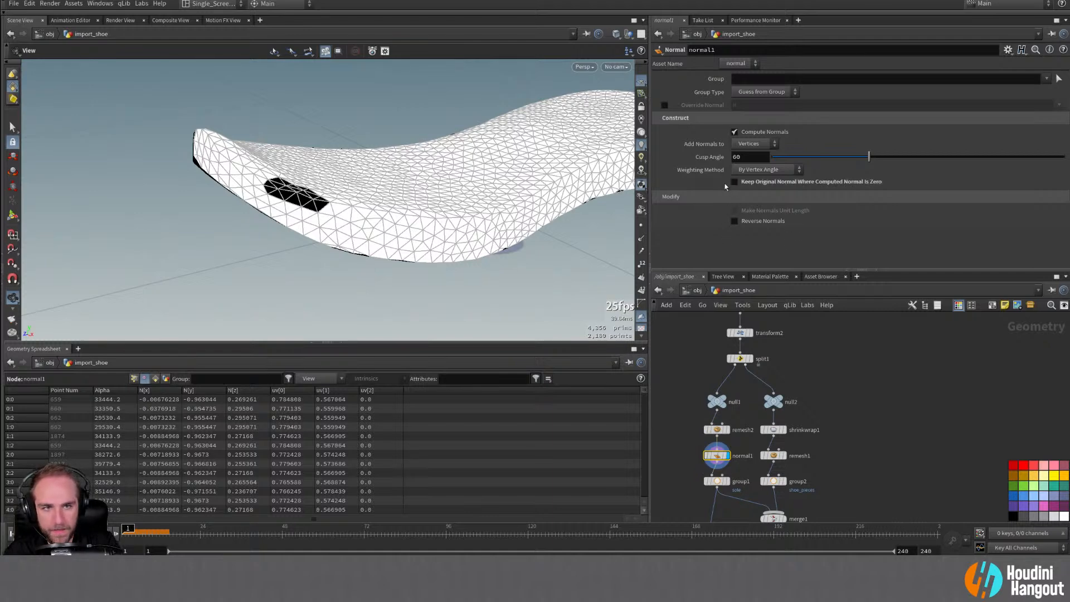
click(803, 171)
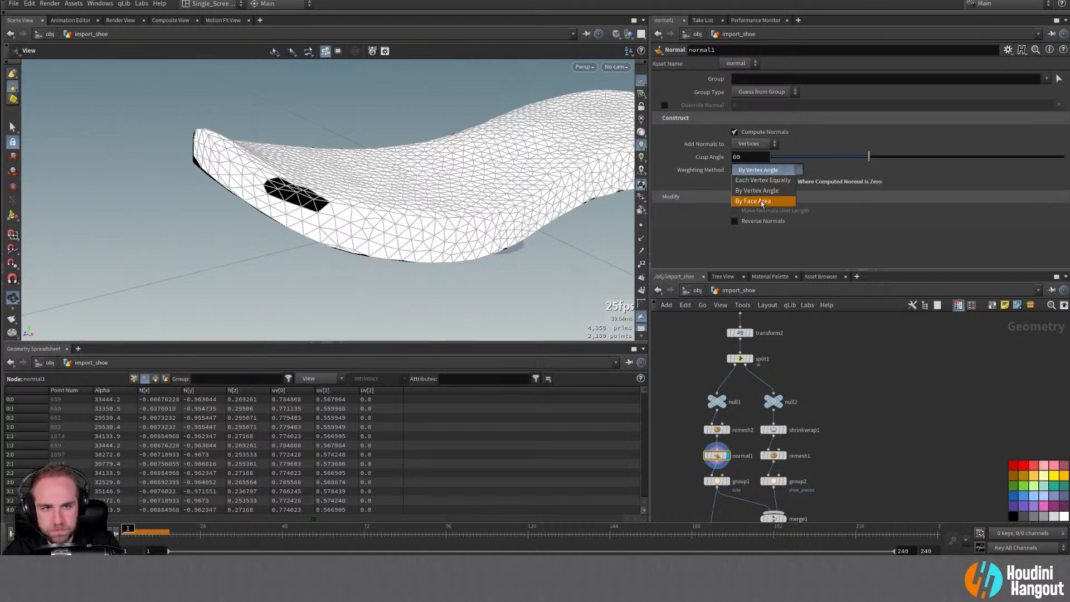
click(763, 202)
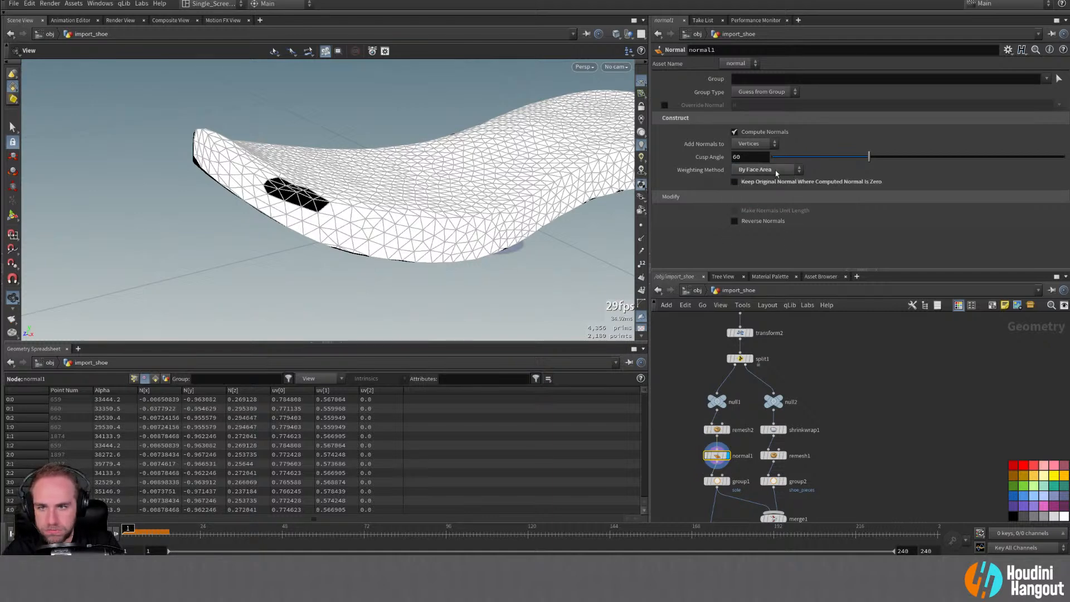
click(750, 144)
click(748, 144)
alt+drag(341, 223, 371, 193)
alt+right_drag(346, 198, 250, 218)
alt+drag(249, 218, 215, 227)
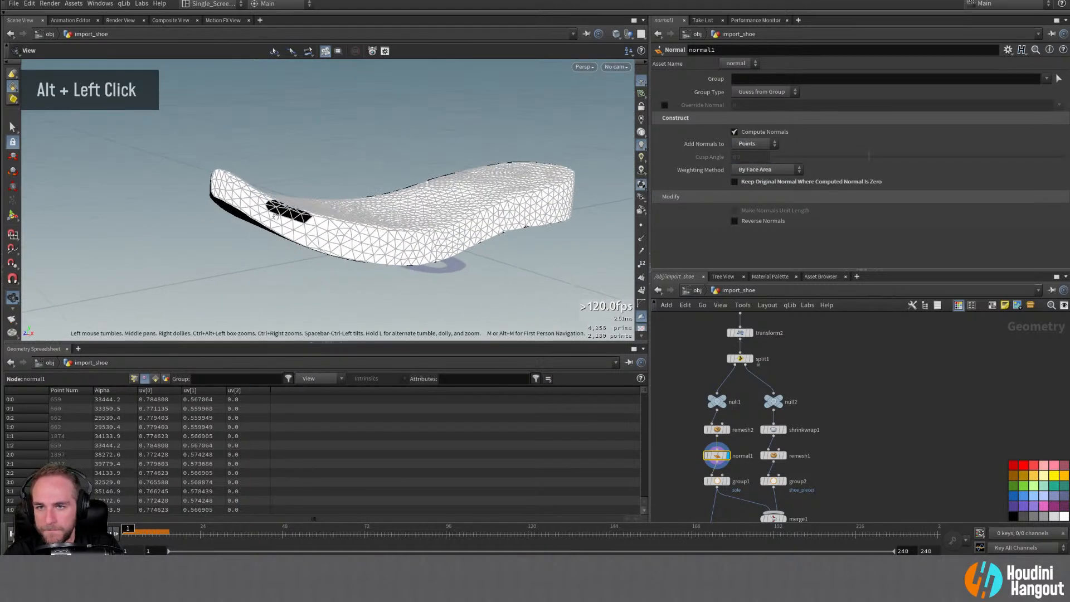
alt+middle_drag(214, 227, 148, 262)
Step: Reset the viewport and compare its lighting modes to examine the dark patch on the sole
click(142, 5)
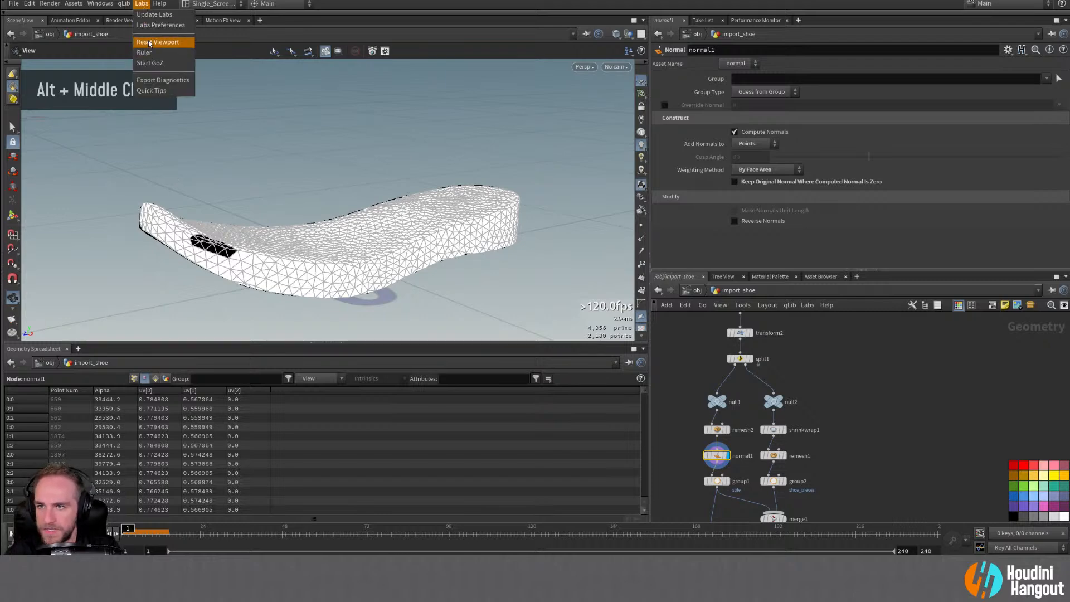
click(150, 42)
alt+drag(244, 233, 300, 313)
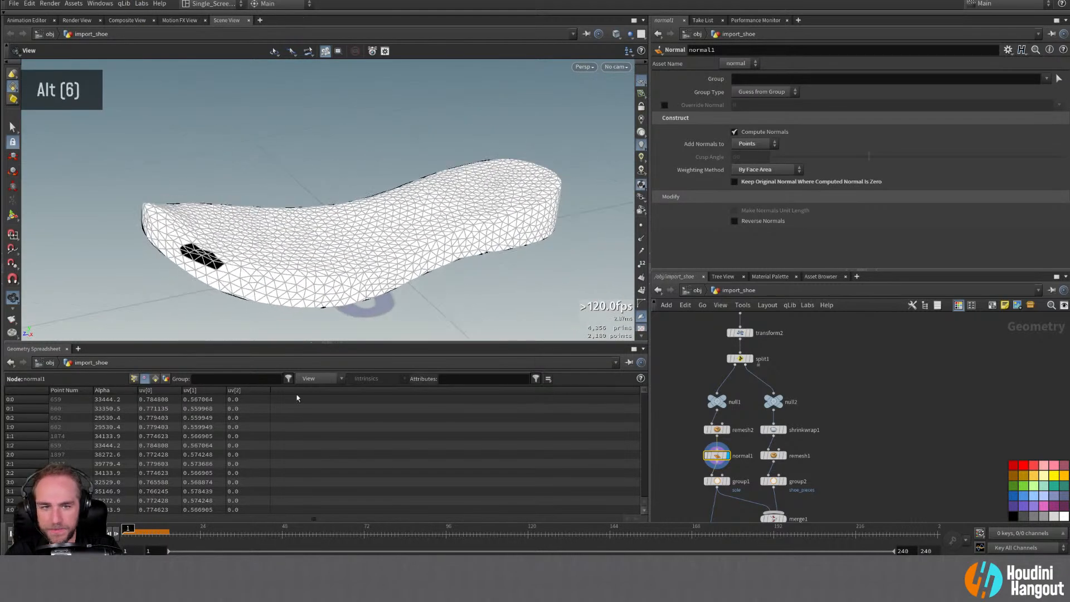
alt+middle_drag(300, 316, 302, 265)
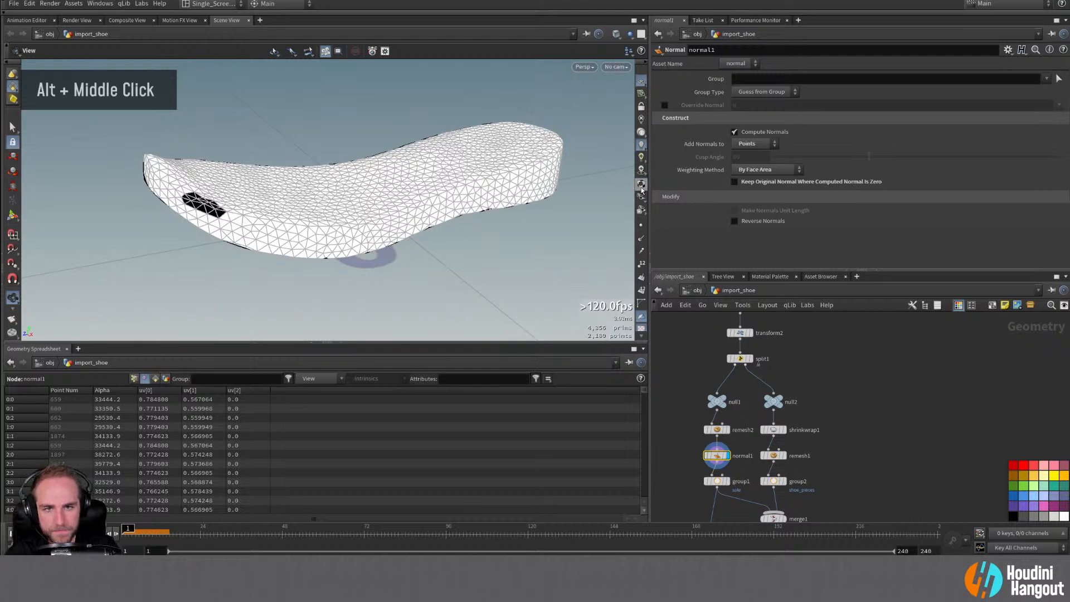
click(641, 158)
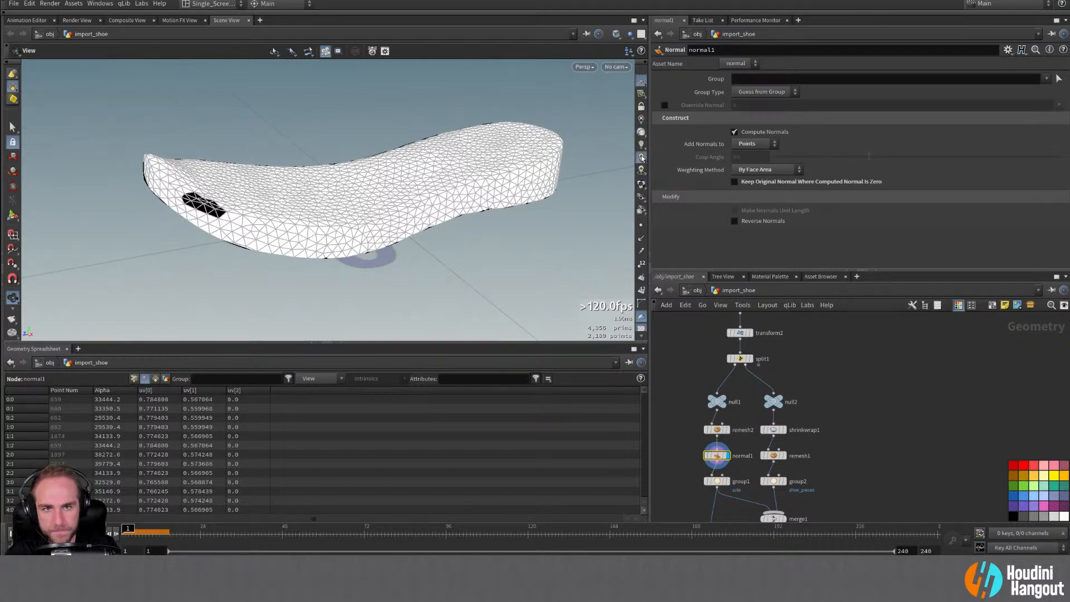
click(642, 146)
alt+right_drag(267, 197, 230, 209)
alt+drag(229, 209, 255, 195)
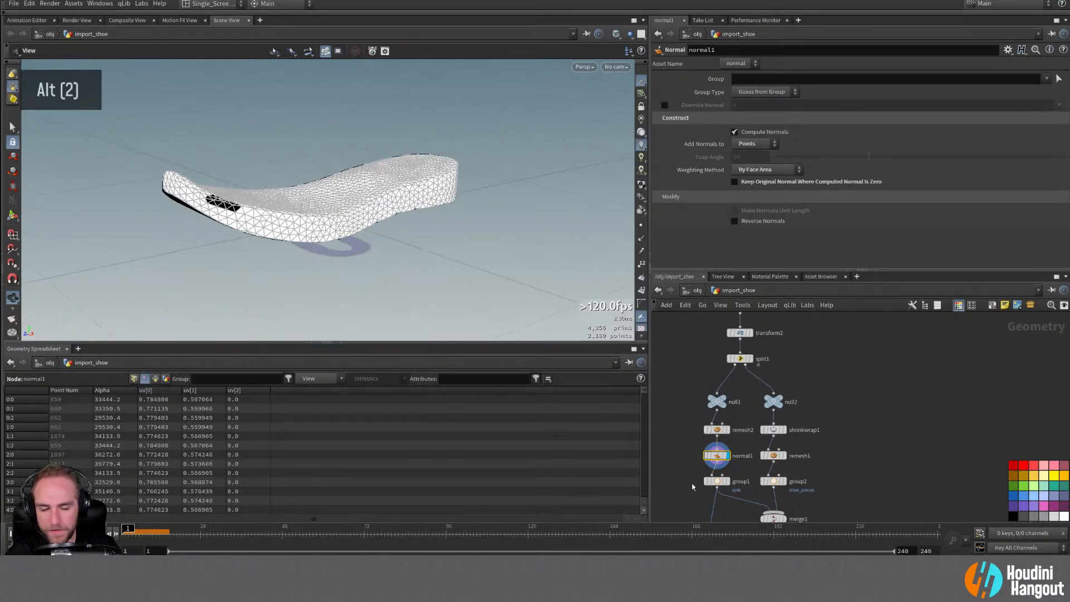
Step: Toggle Recompute Normals on remesh2, set its Target Size to 0.004, and inspect the sole's mesh
click(717, 429)
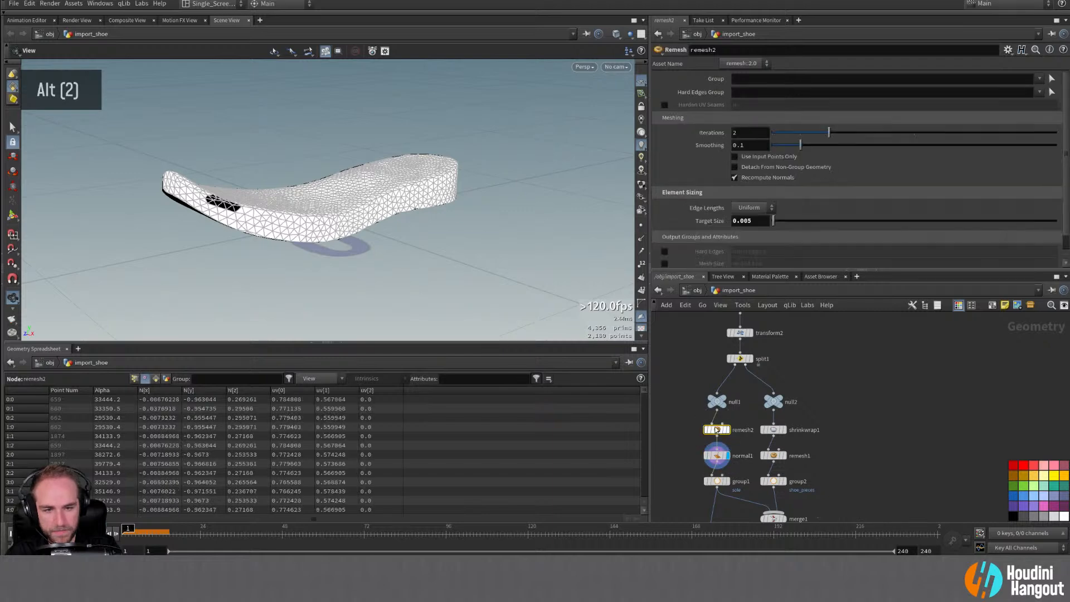
click(735, 178)
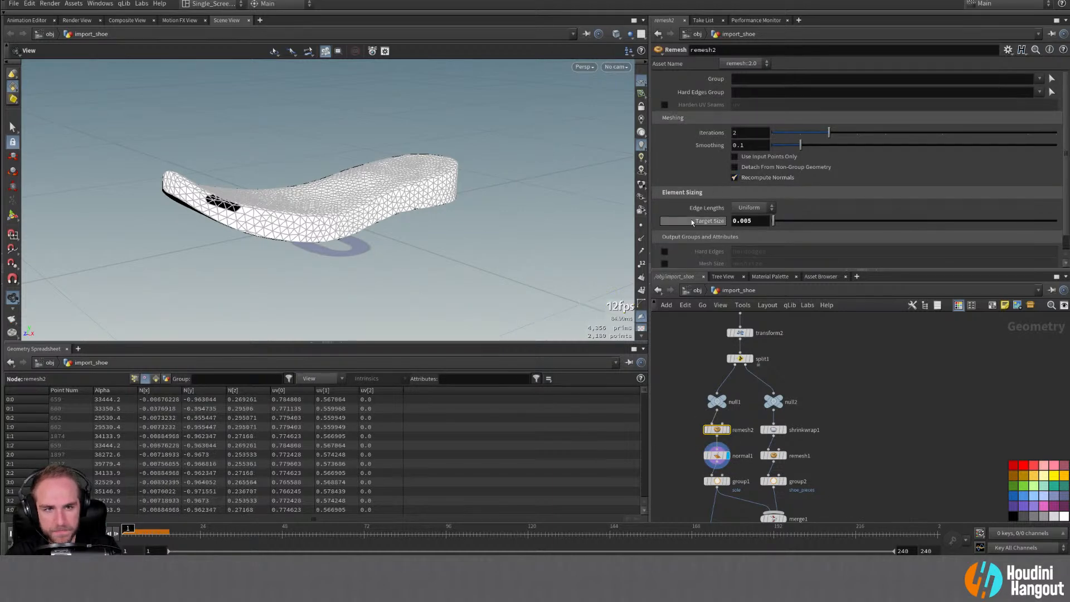
scroll(698, 215, down, 9)
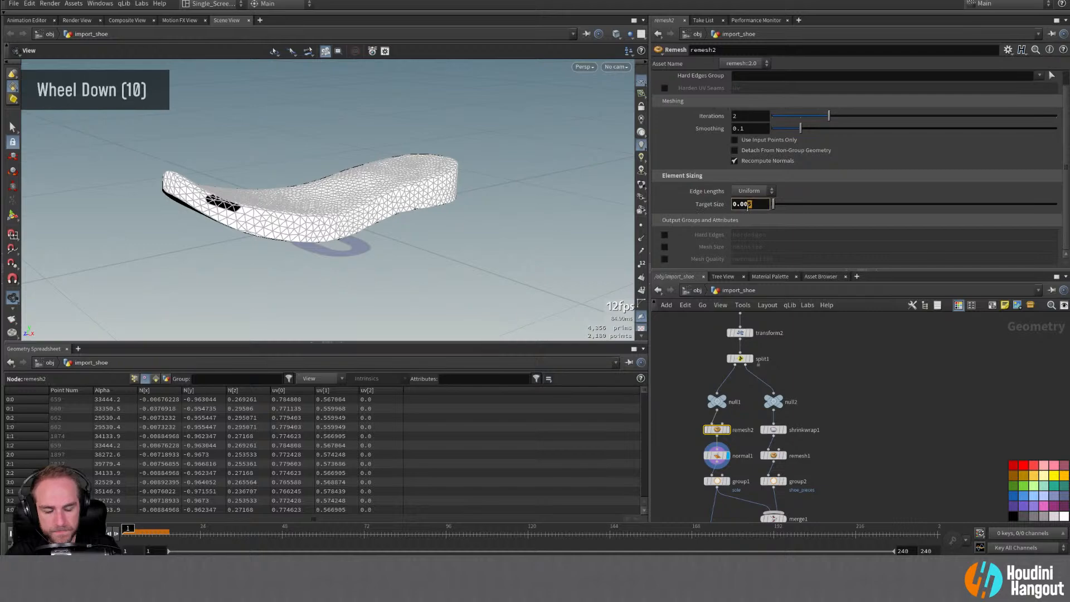
text(4)
key(Return)
alt+drag(310, 168, 343, 212)
alt+right_drag(343, 212, 421, 174)
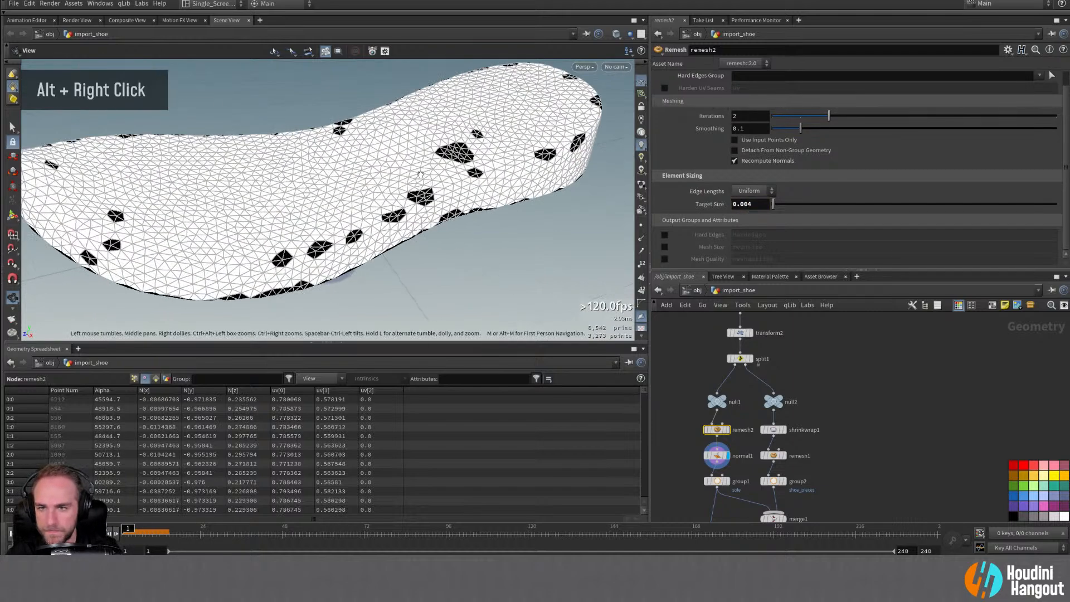
alt+drag(421, 174, 423, 156)
Step: Display remesh2 and restore its Target Size to 0.005
double_click(726, 430)
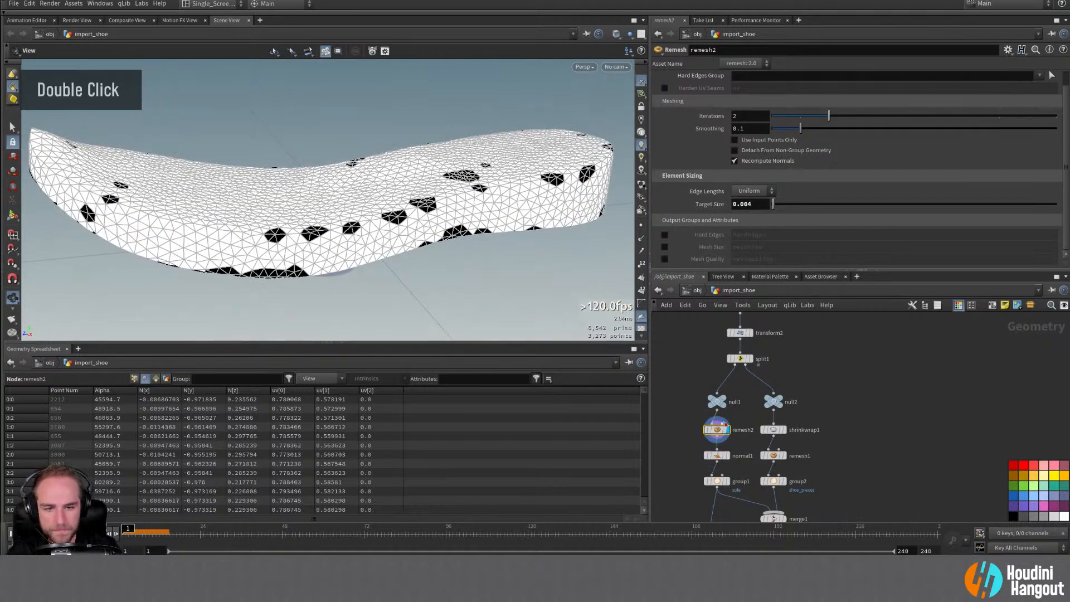
text(5)
key(Return)
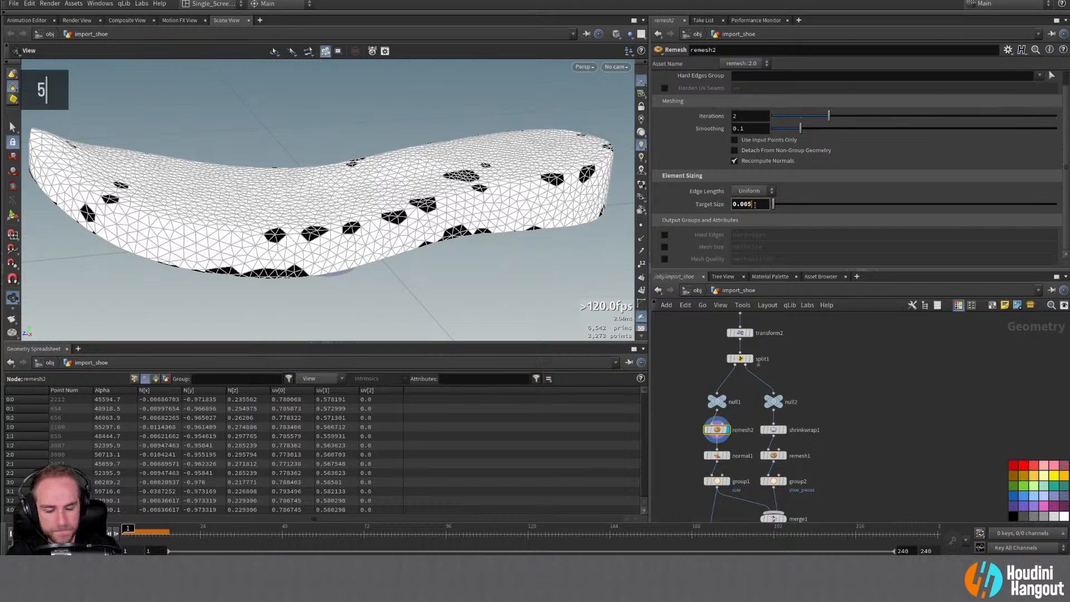
Step: Reorder the sole branch so normal1 feeds remesh2, display remesh2's result, and move group1 closer beneath it
drag(731, 456, 733, 432)
double_click(723, 430)
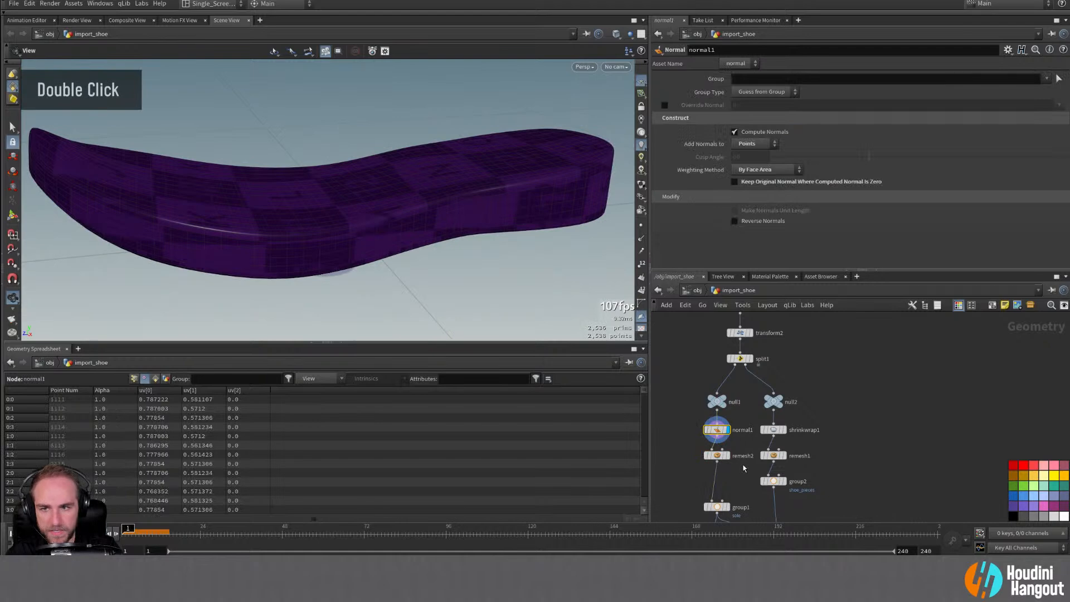
double_click(718, 456)
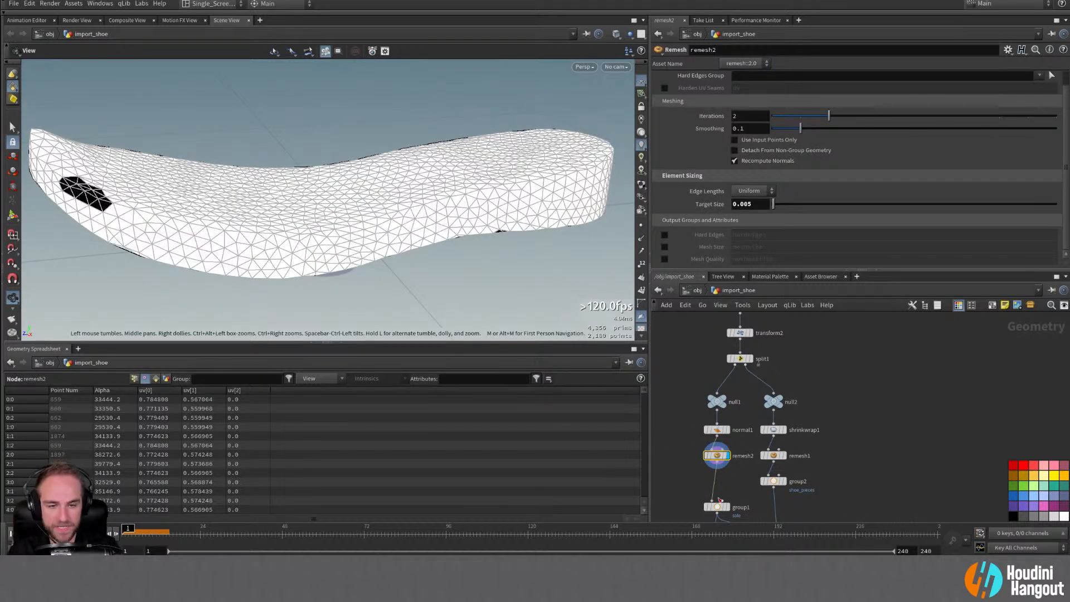
drag(719, 508, 719, 493)
Step: Display vellumcloth1, vellumpressure1 and vellumsolver1 in turn, and play the simulation to examine how the sole deforms
alt+middle_drag(719, 492, 720, 402)
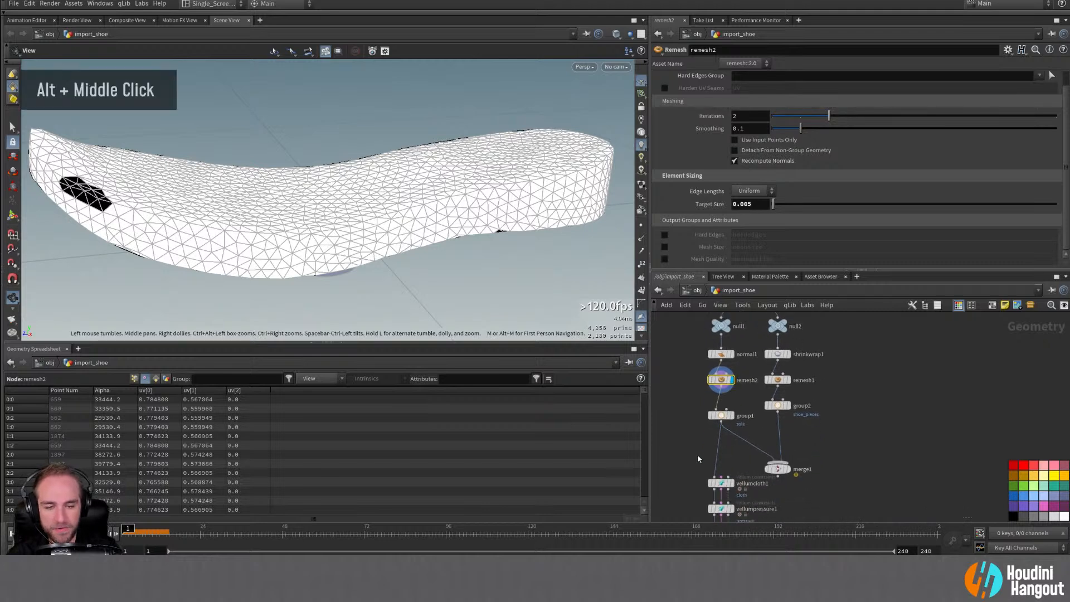
alt+middle_drag(728, 514, 729, 472)
double_click(737, 428)
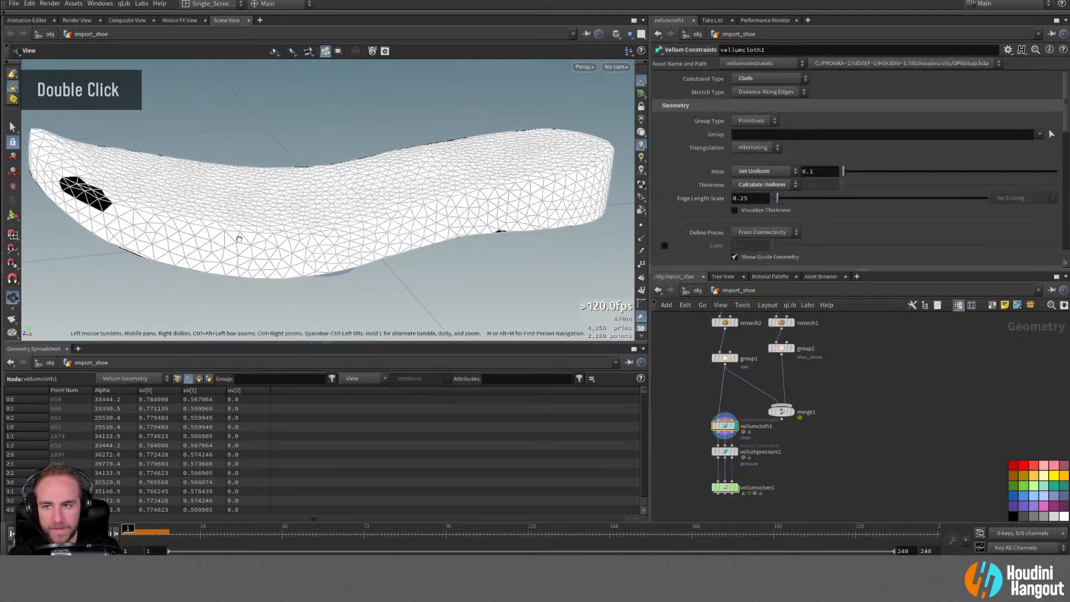
alt+drag(326, 213, 340, 271)
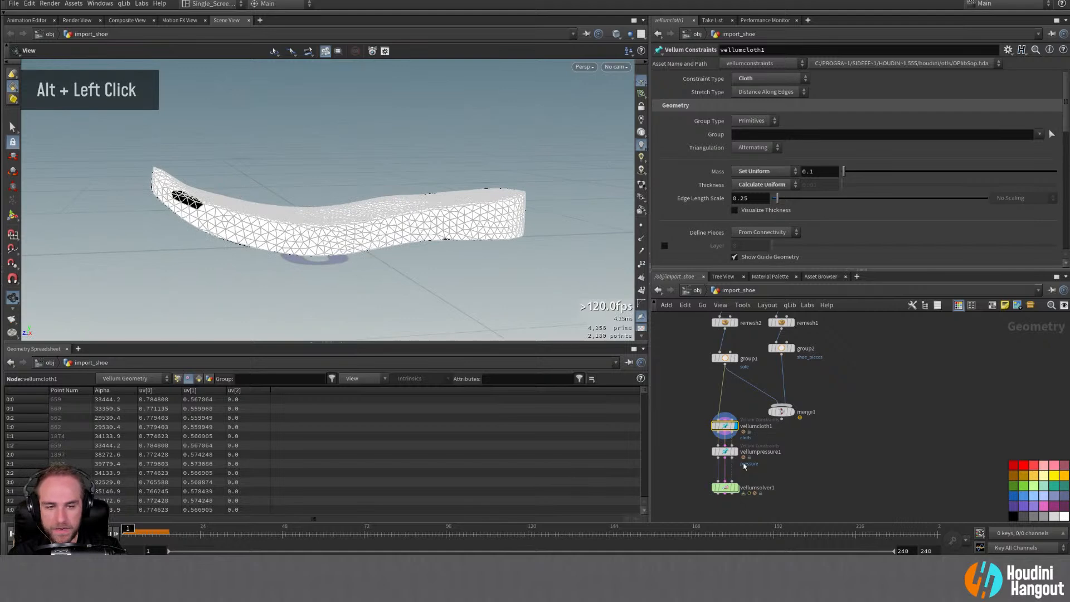
double_click(736, 454)
alt+right_drag(340, 208, 290, 223)
alt+drag(368, 284, 314, 228)
double_click(725, 488)
alt+right_drag(314, 227, 279, 234)
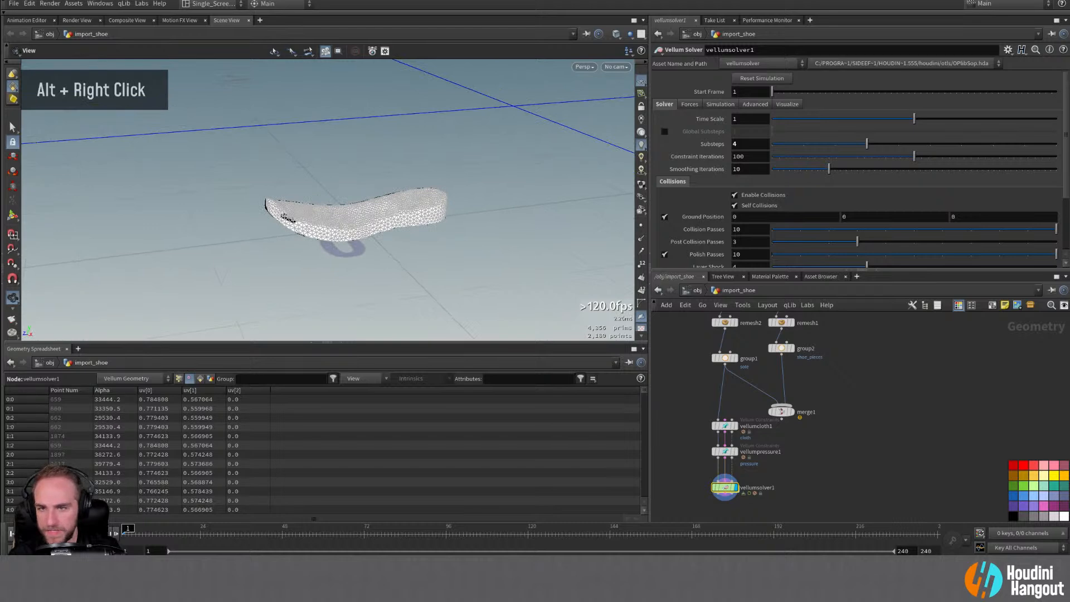
key(Up)
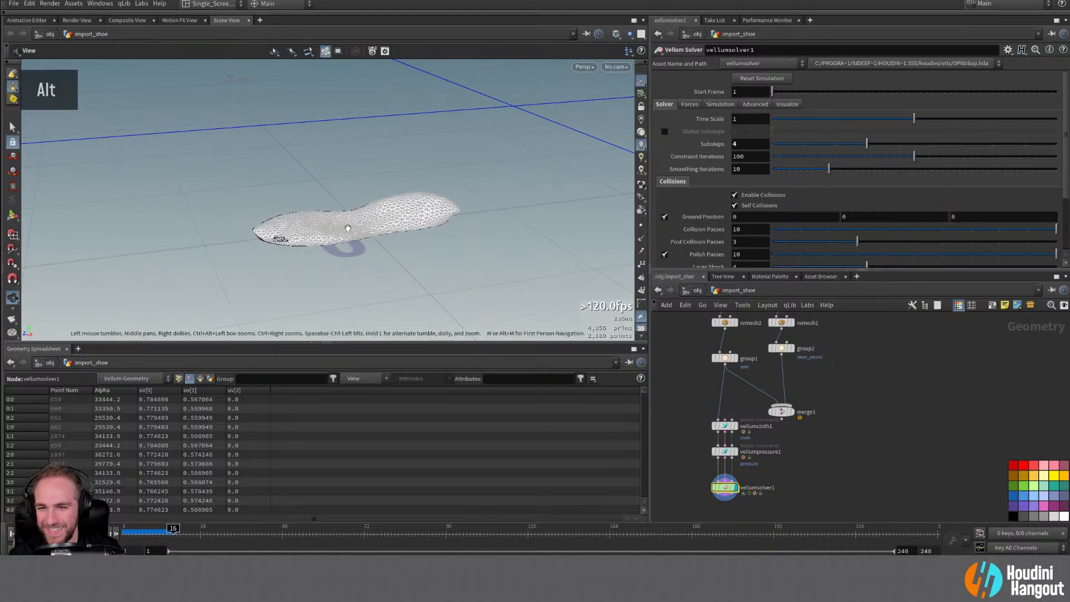
alt+right_drag(306, 263, 461, 156)
alt+drag(461, 155, 345, 212)
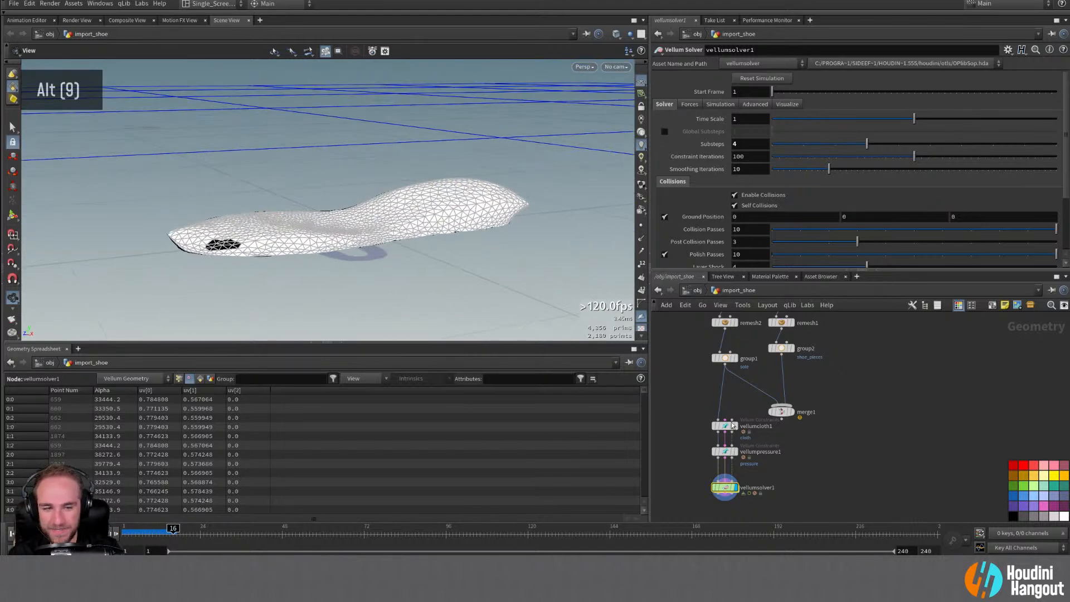
Step: Set the stretch stiffness multiplier on vellumcloth1 to 100 000 and replay the simulation
click(725, 425)
scroll(702, 186, down, 5)
scroll(700, 186, down, 20)
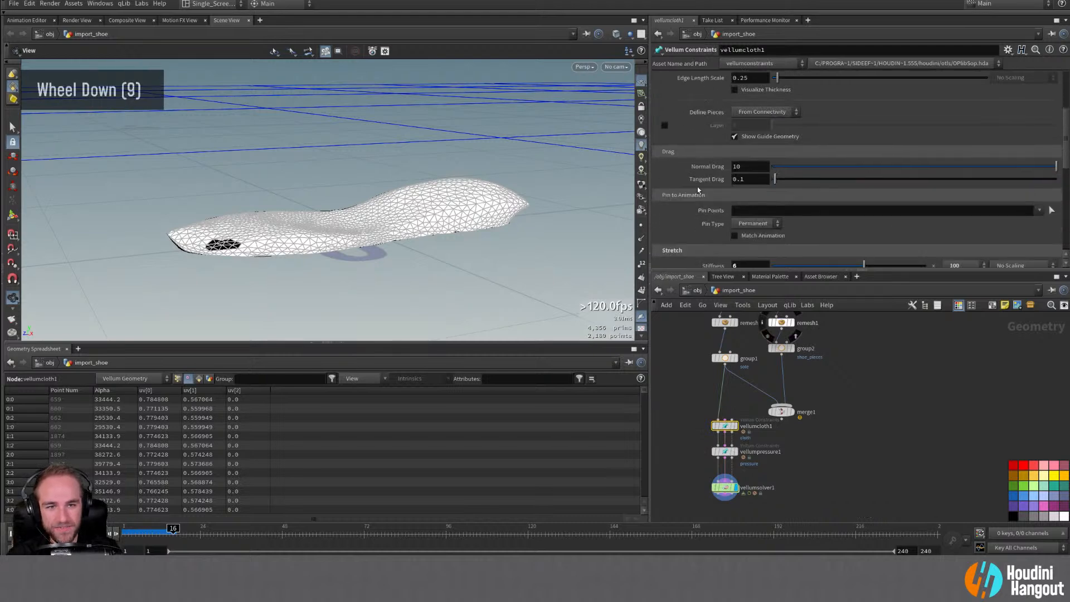
scroll(697, 195, up, 8)
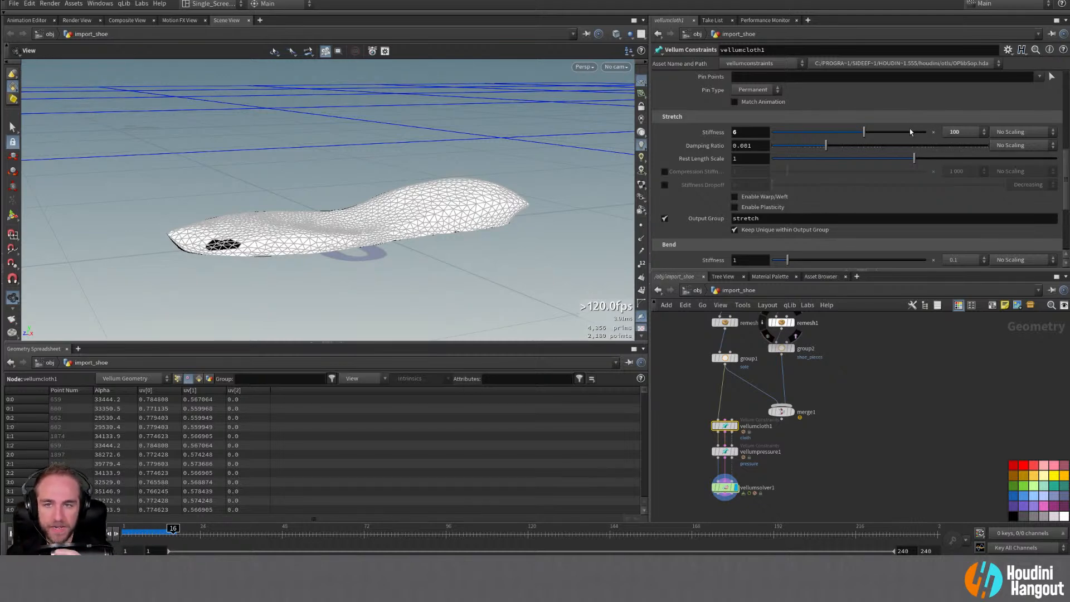
click(984, 132)
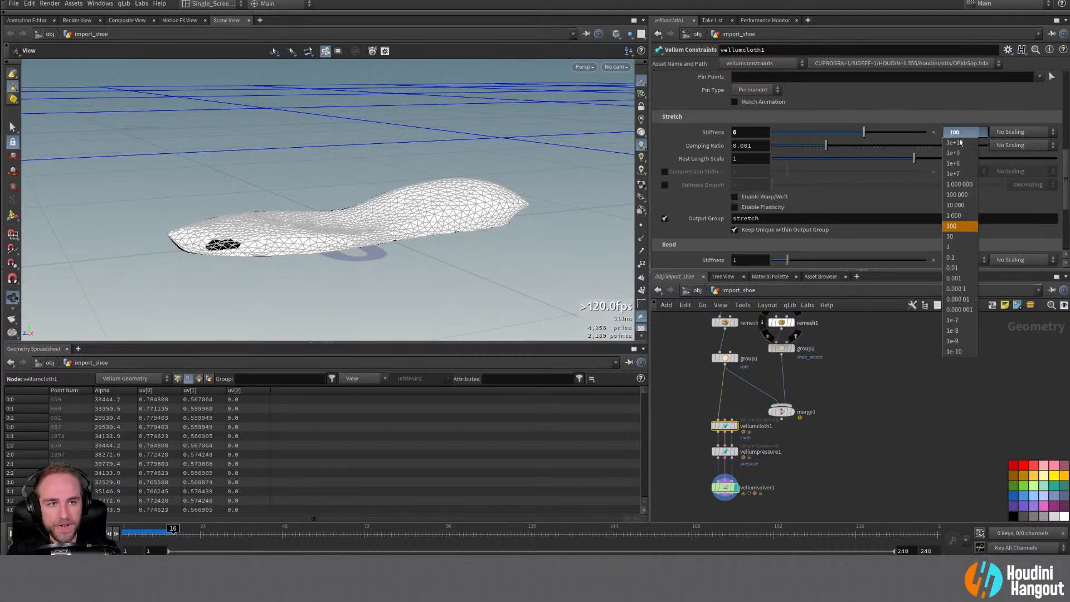
click(958, 195)
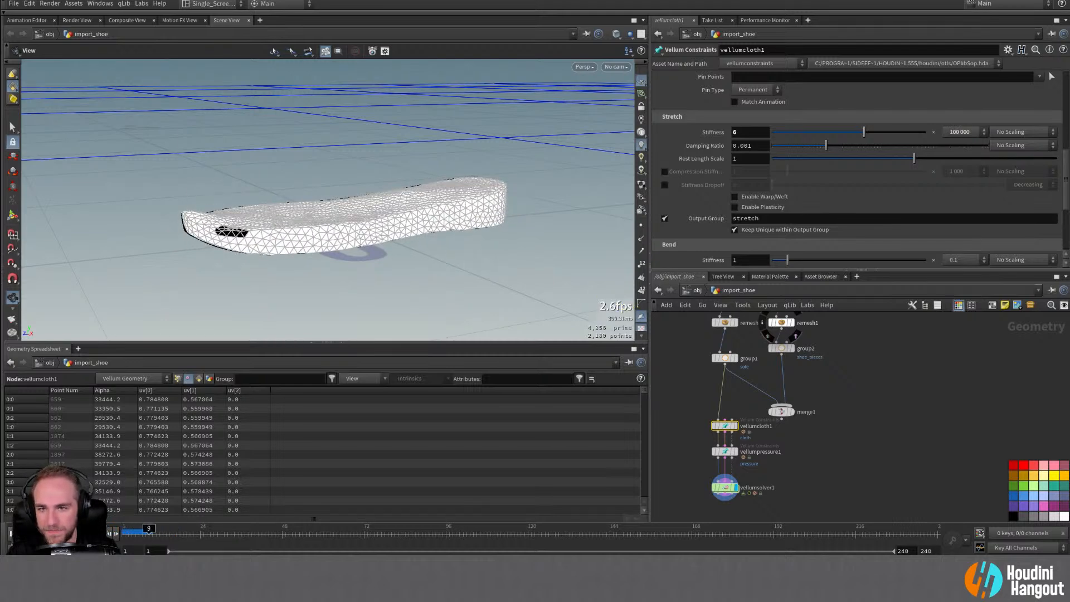
Step: Try stretch stiffness multipliers of 100 and 10 000 on vellumpressure1, simulating each, and return to the first frame
click(725, 452)
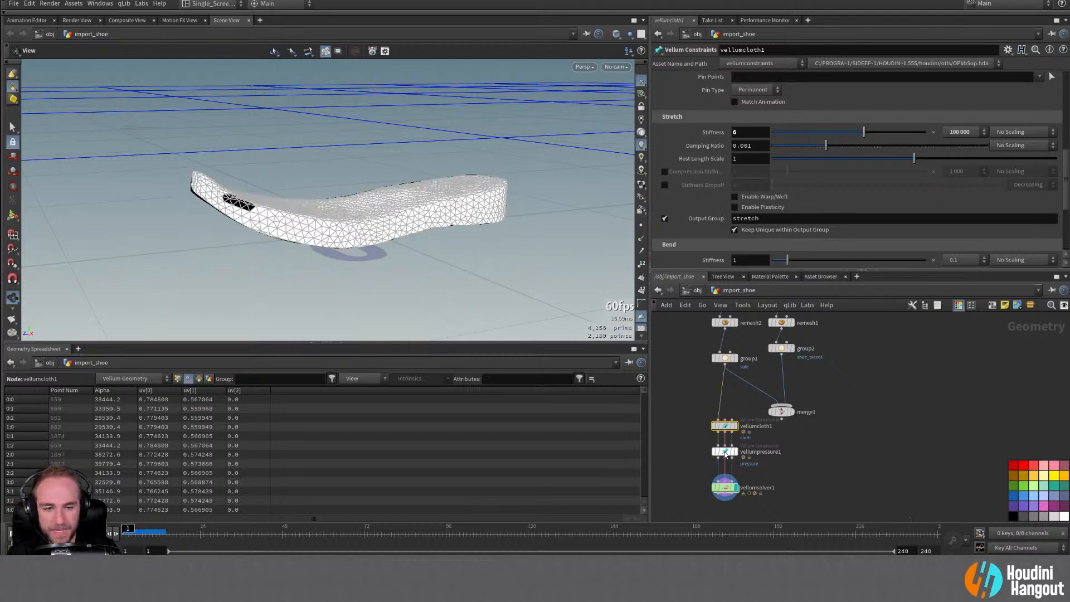
scroll(791, 184, up, 3)
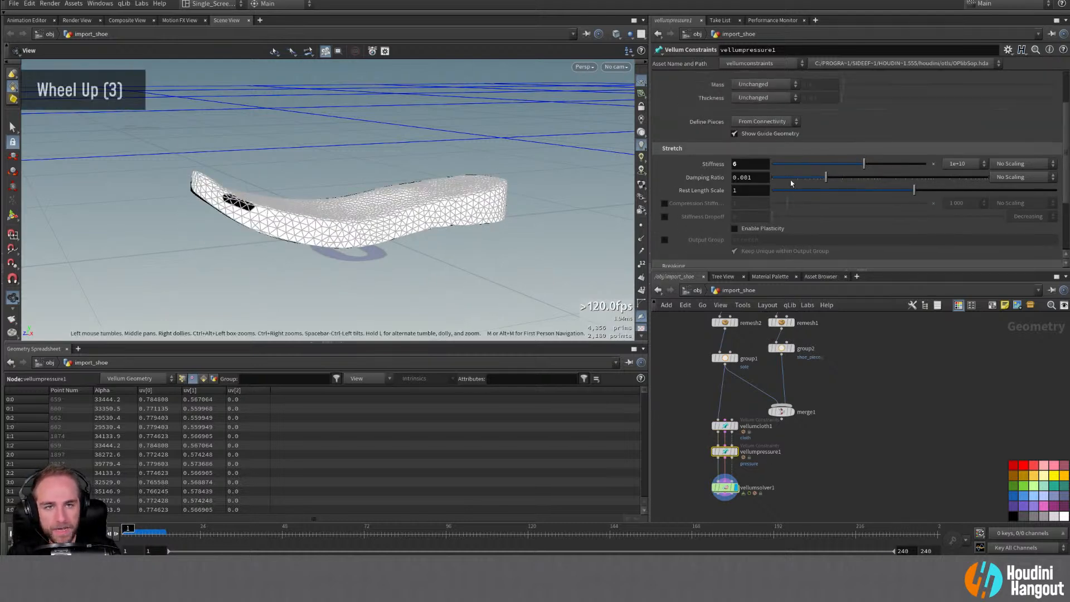
click(952, 164)
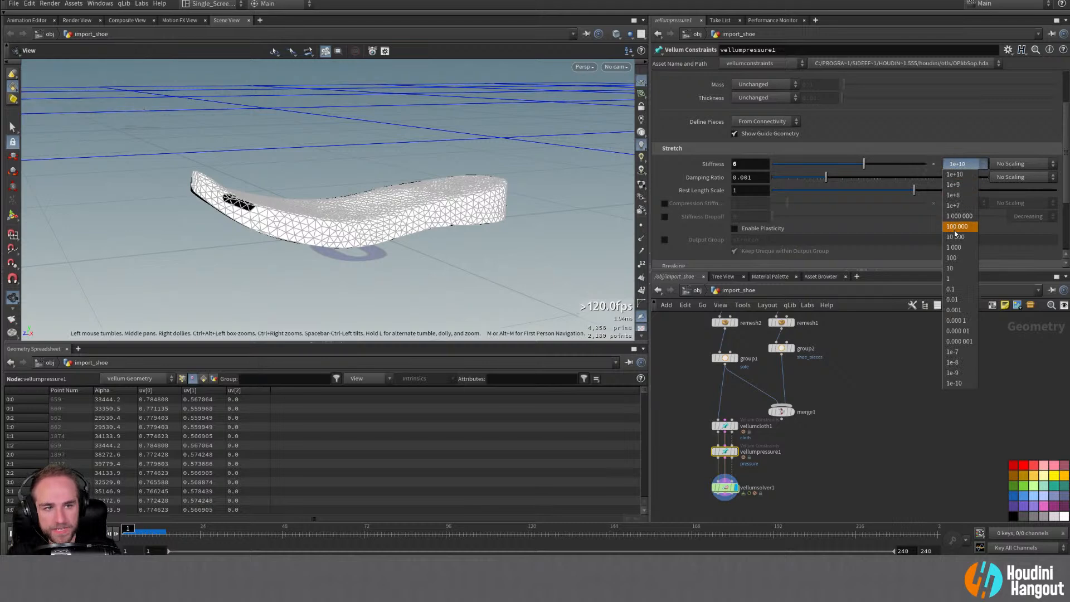
click(953, 258)
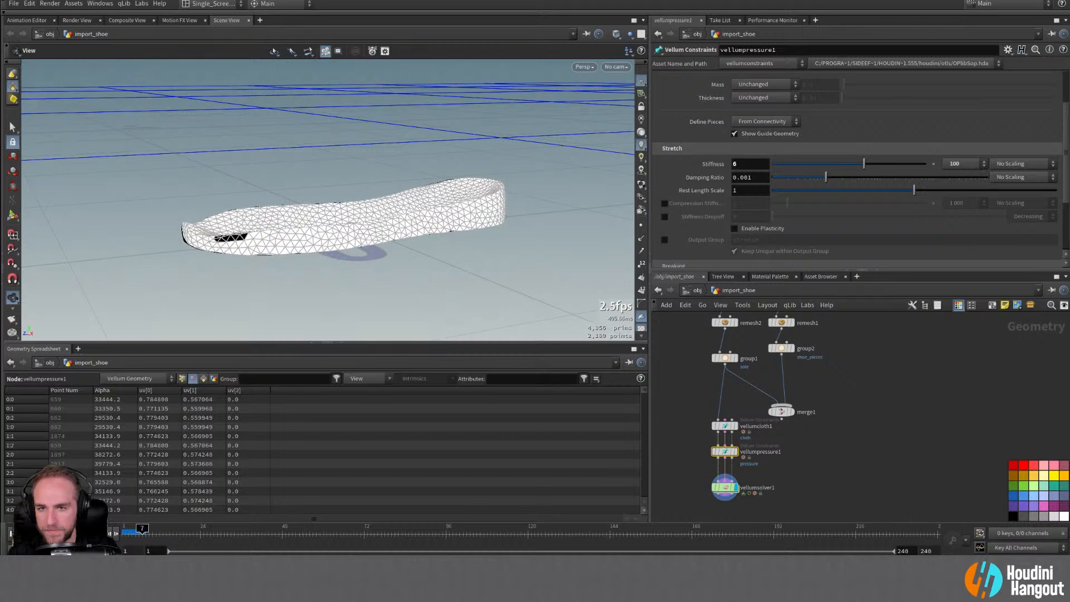
click(984, 164)
click(965, 242)
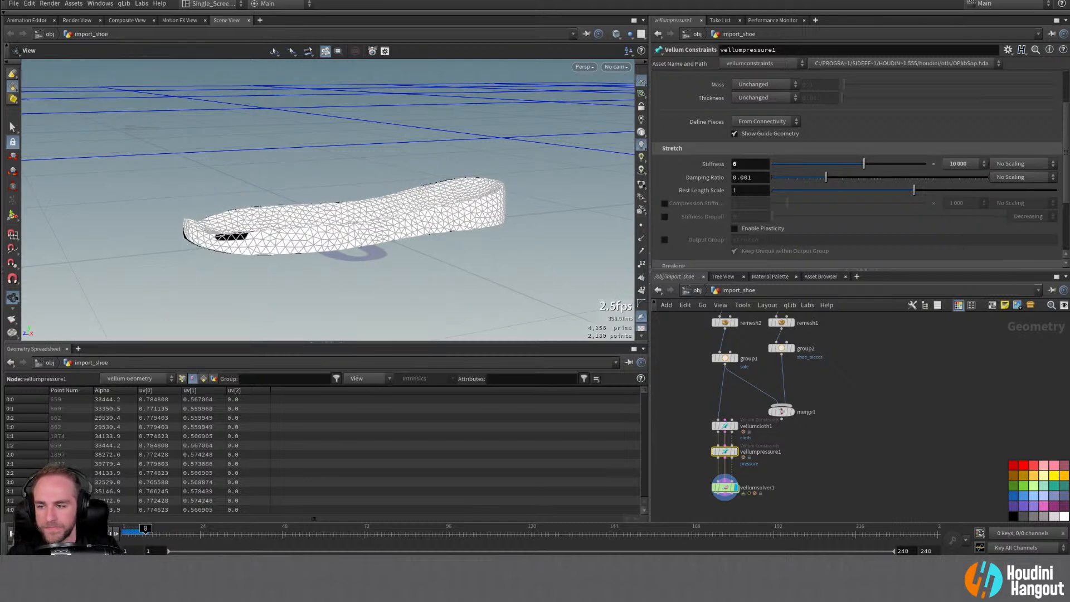
key(ctrl+Up)
Step: Raise vellumcloth1's stretch stiffness multiplier to 1 000 000 and simulate the result on vellumsolver1
click(734, 427)
click(733, 427)
click(736, 427)
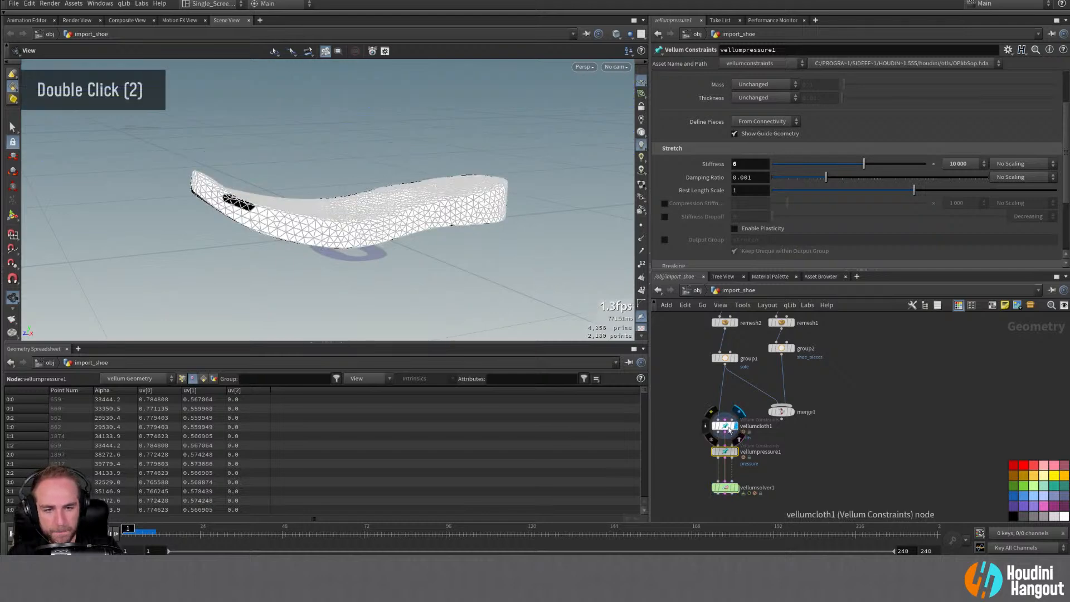
click(726, 426)
click(962, 234)
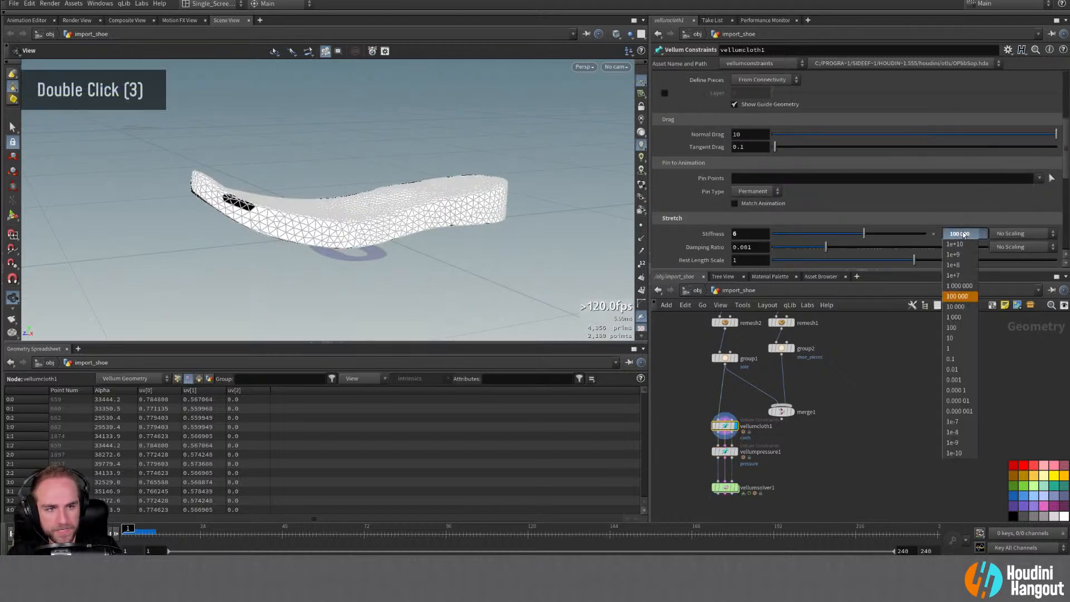
click(963, 286)
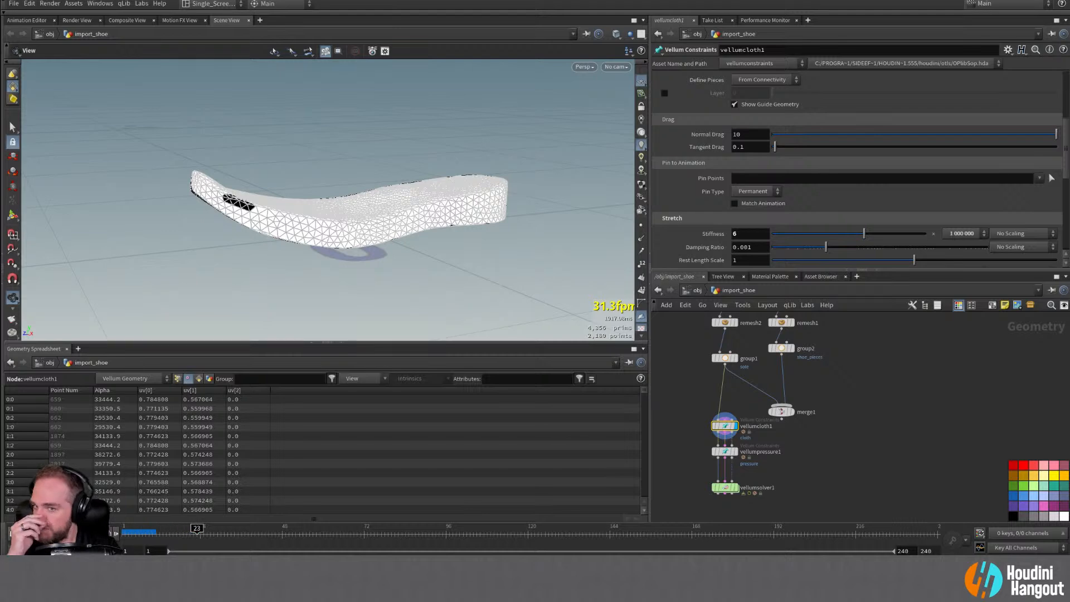
double_click(736, 487)
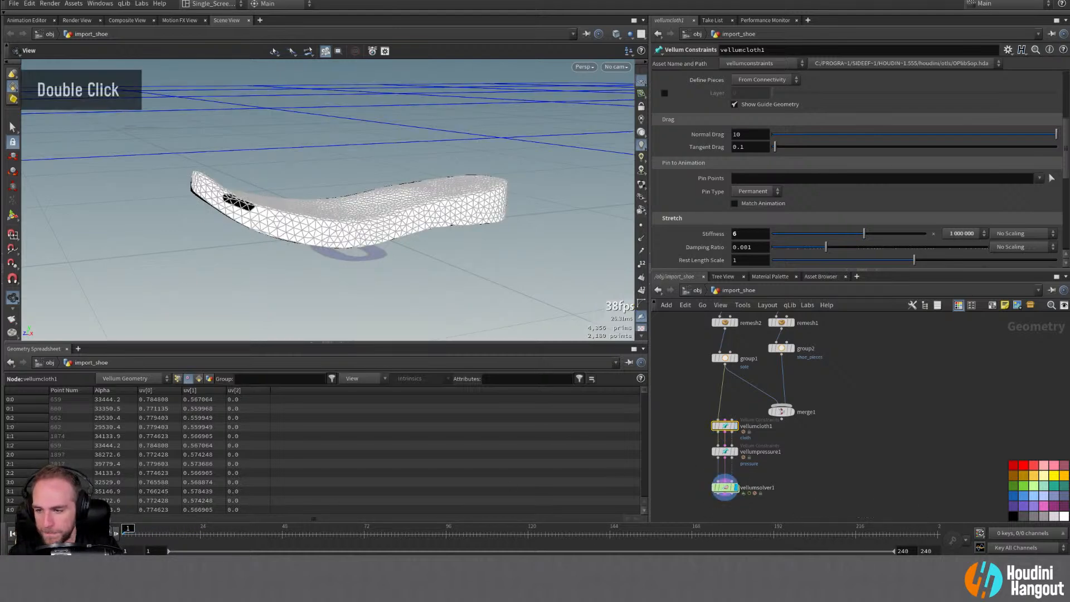
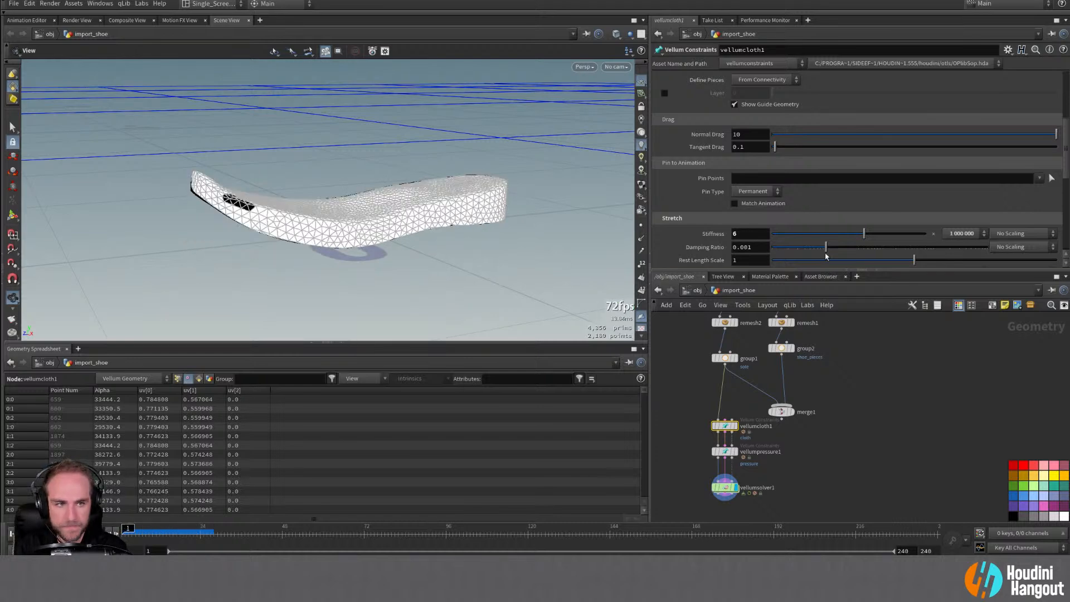
Step: Lower vellumcloth1's stretch stiffness multiplier to 1 000, replay the simulation, and return to the first frame
click(961, 233)
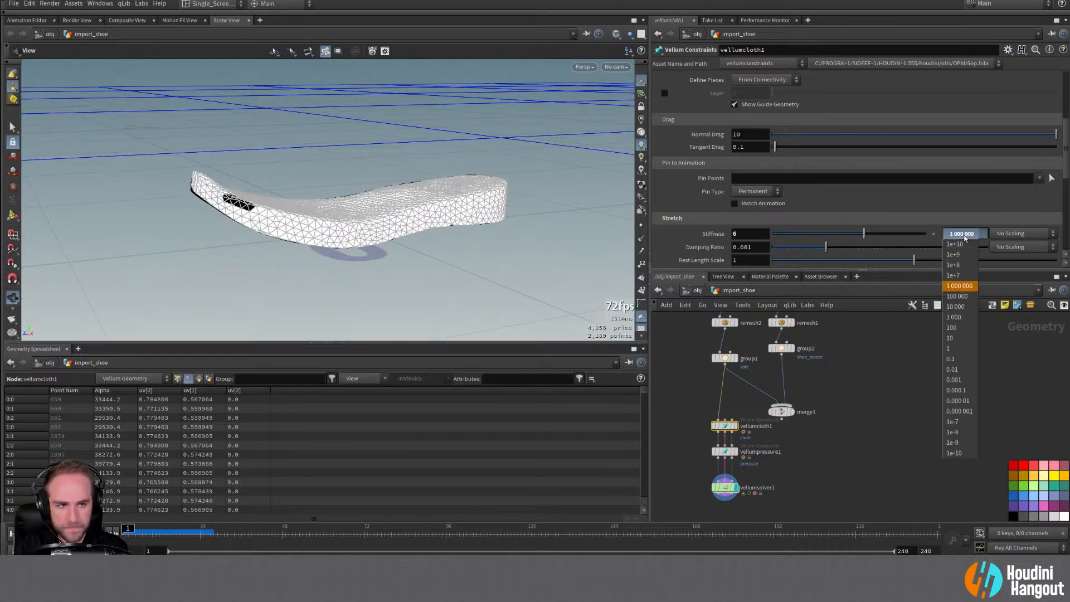
click(960, 313)
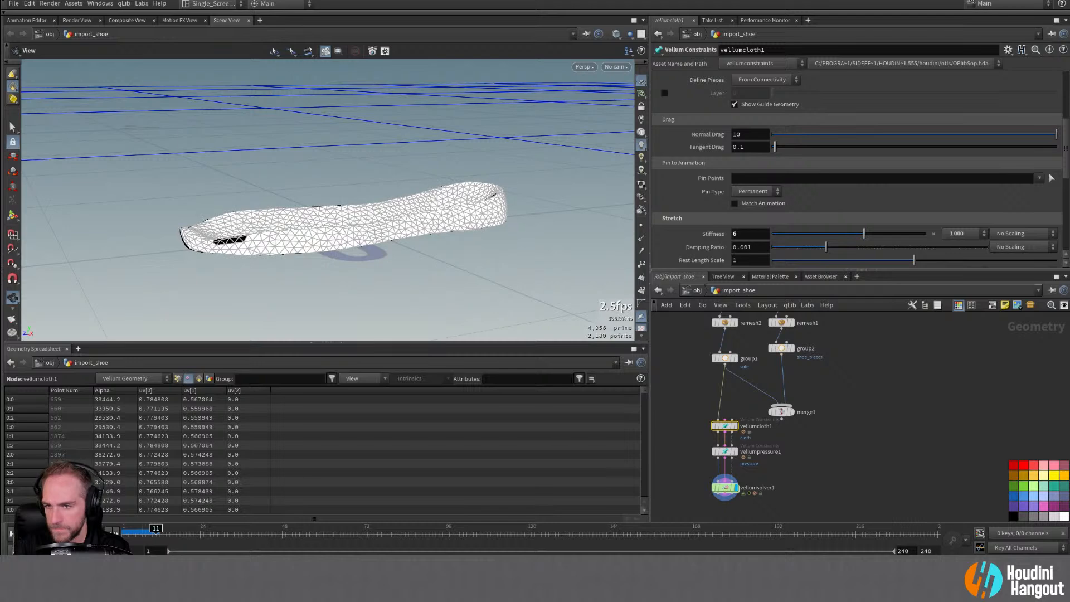
key(ctrl+Up)
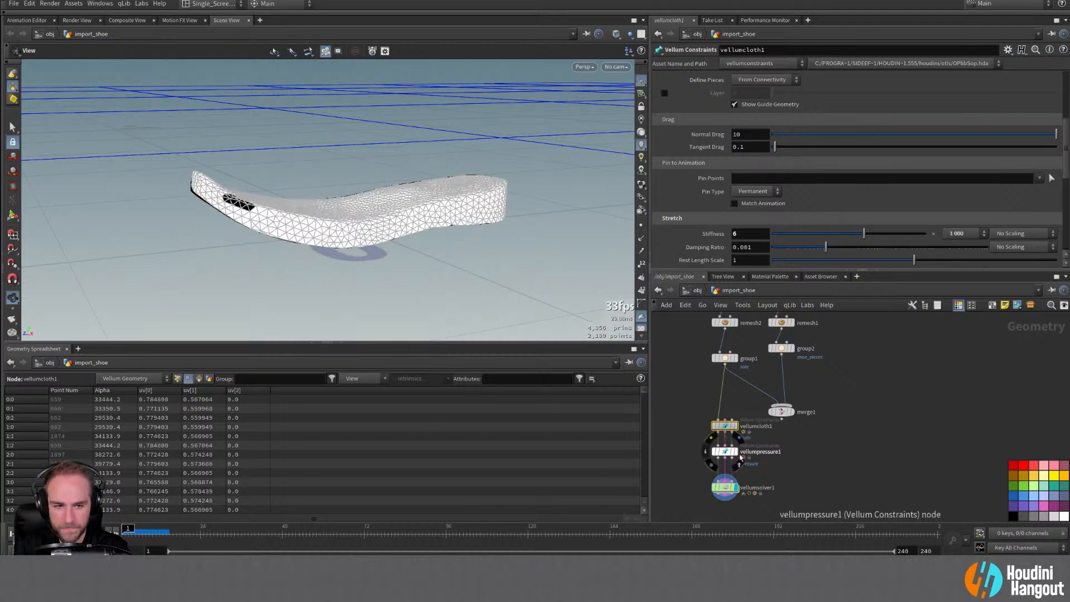
Step: Compare the cloth and pressure constraint displays, set vellumpressure1's stretch stiffness multiplier to 100 000, and simulate it on vellumsolver1
double_click(725, 452)
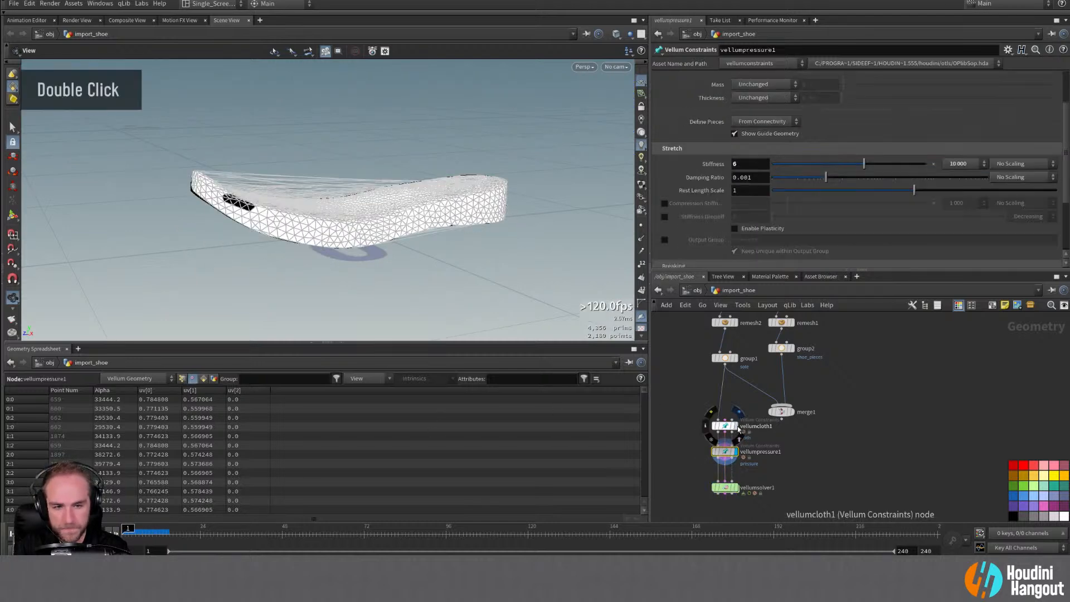
double_click(725, 426)
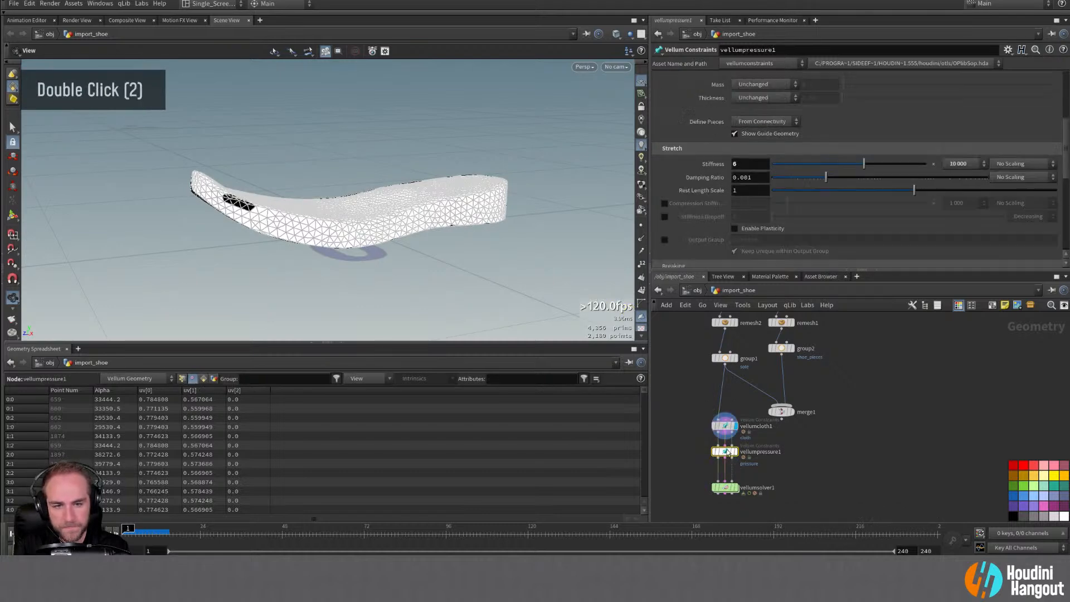
double_click(724, 426)
double_click(724, 452)
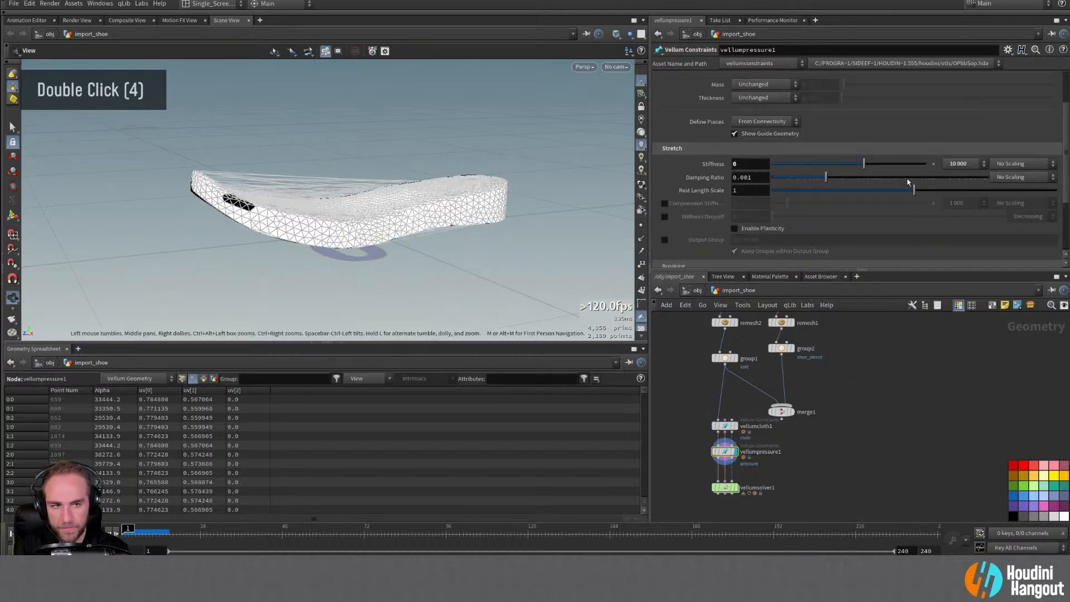
click(957, 165)
click(959, 225)
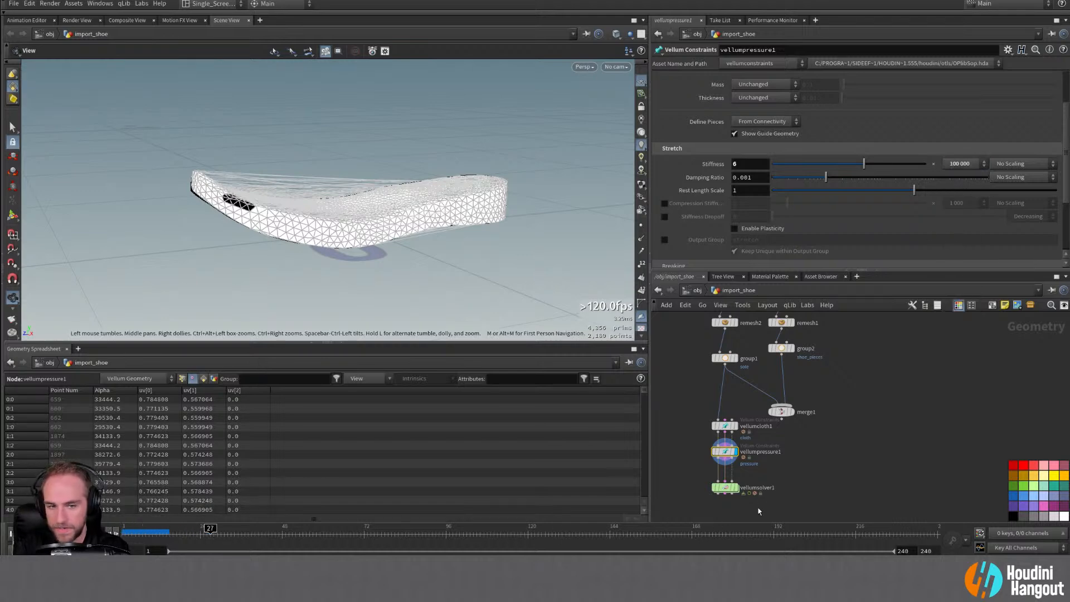
double_click(724, 488)
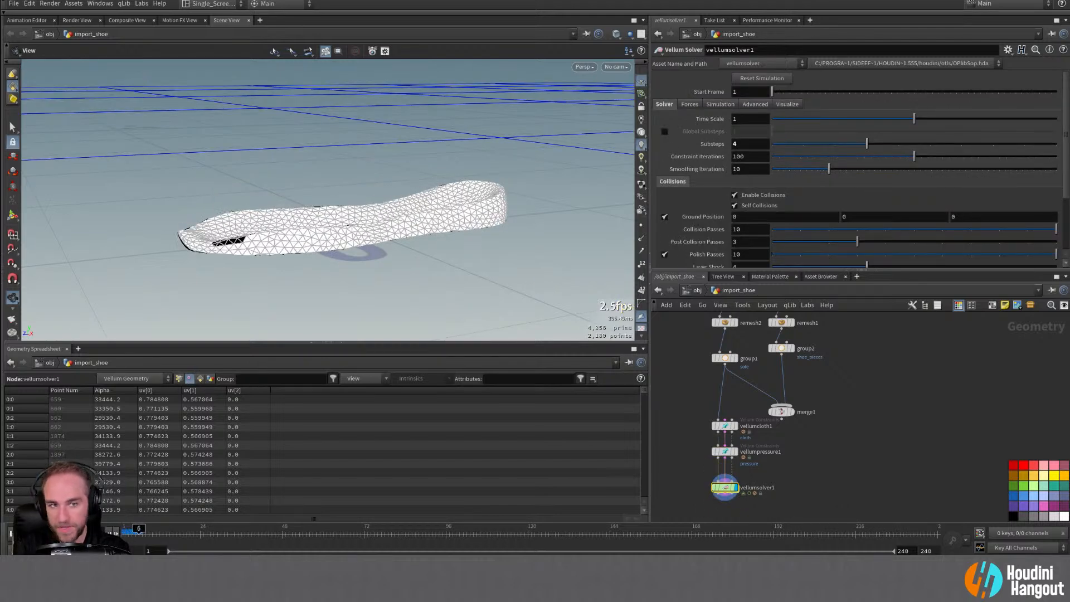
Step: Set vellumpressure1's stretch stiffness multiplier to 1 000 000, rerun the simulation from the start, and return to the first frame
click(726, 453)
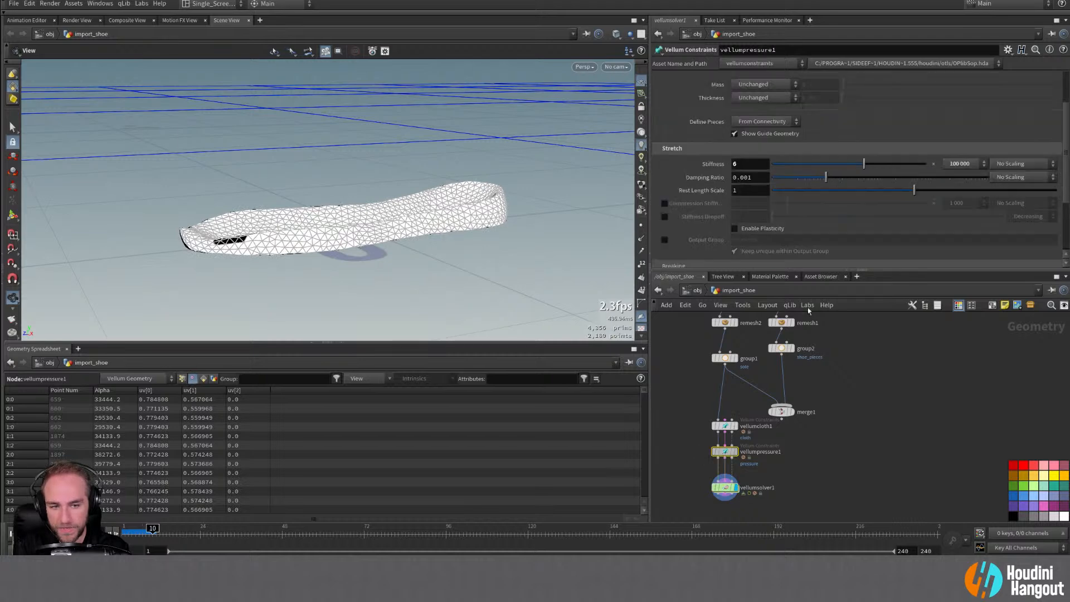
click(960, 164)
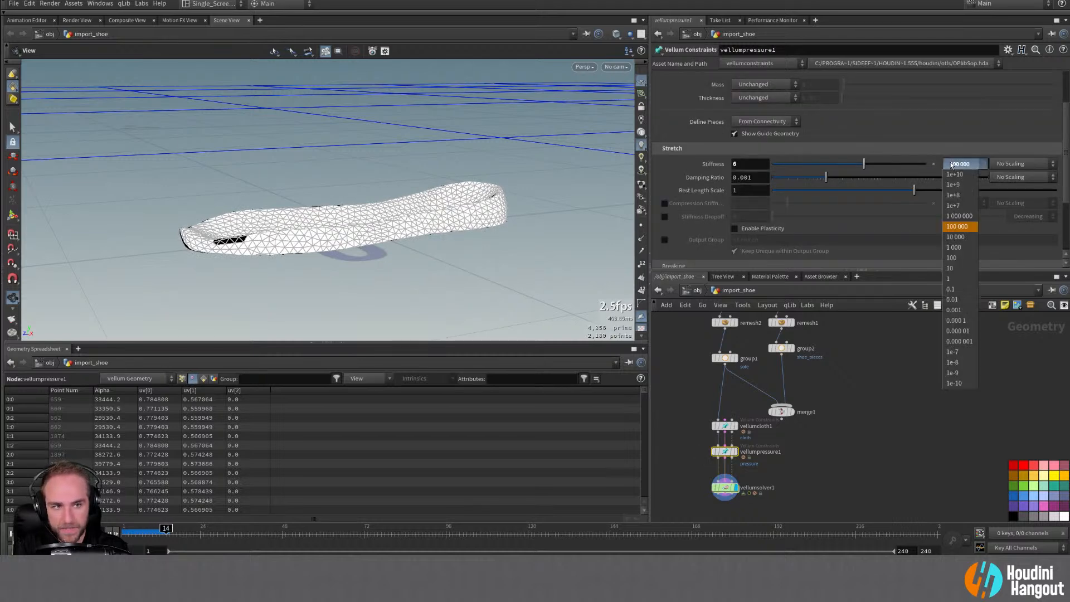
click(961, 216)
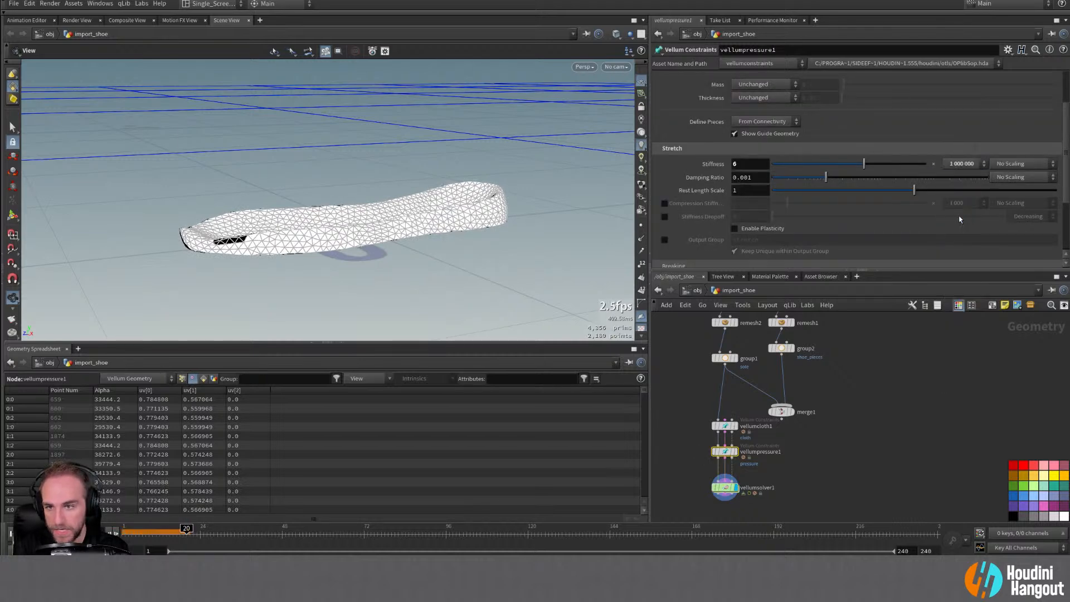
key(ctrl+Up)
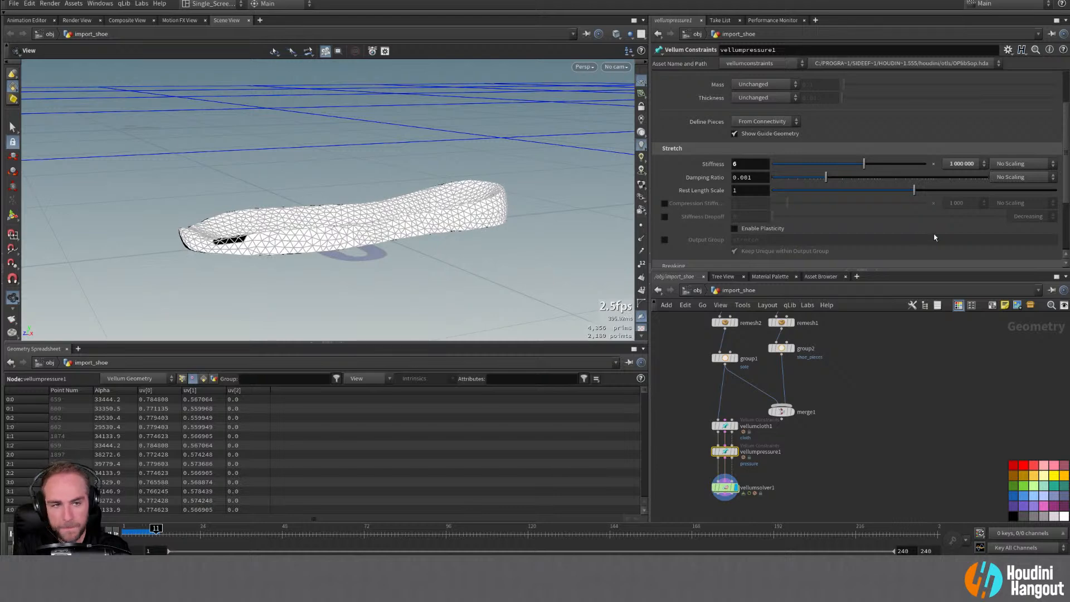
key(ctrl+Up)
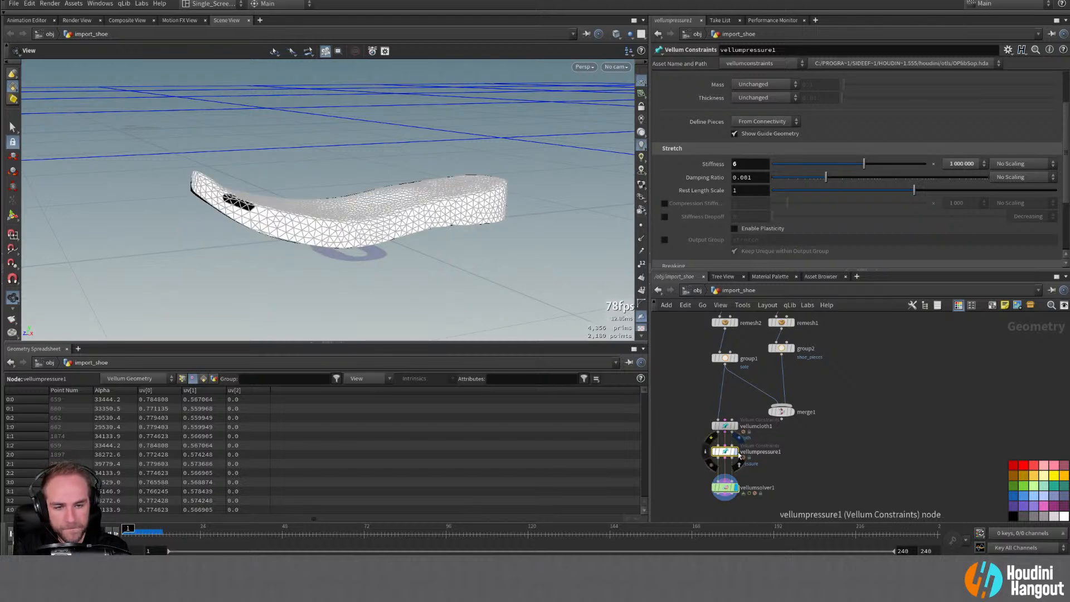
Step: Lower vellumcloth1's stretch stiffness multiplier to 100 and simulate the sole on vellumsolver1
click(738, 452)
click(737, 427)
click(726, 428)
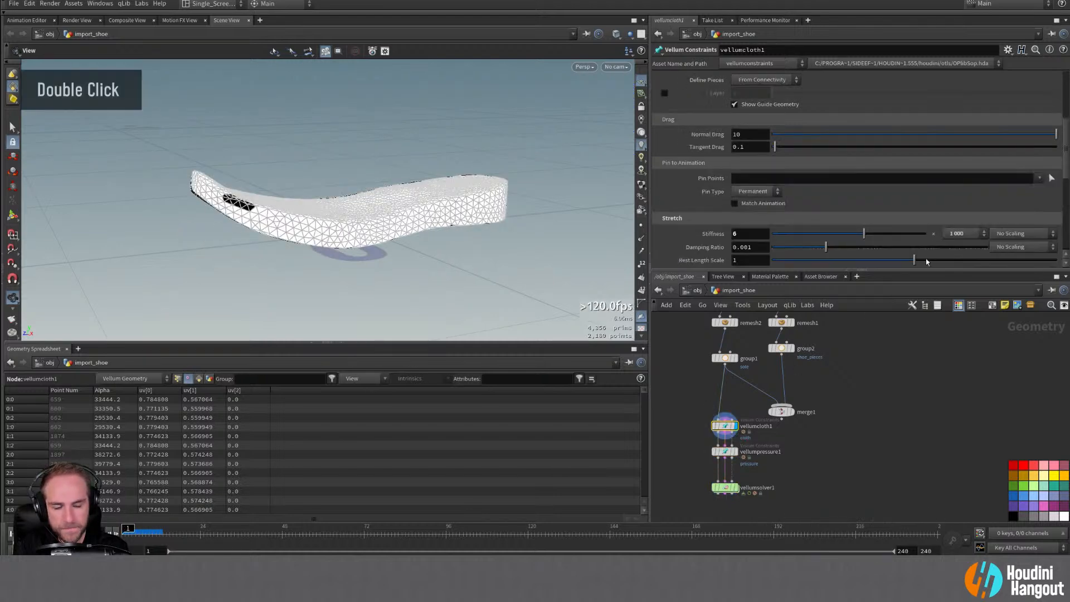
click(965, 234)
click(966, 329)
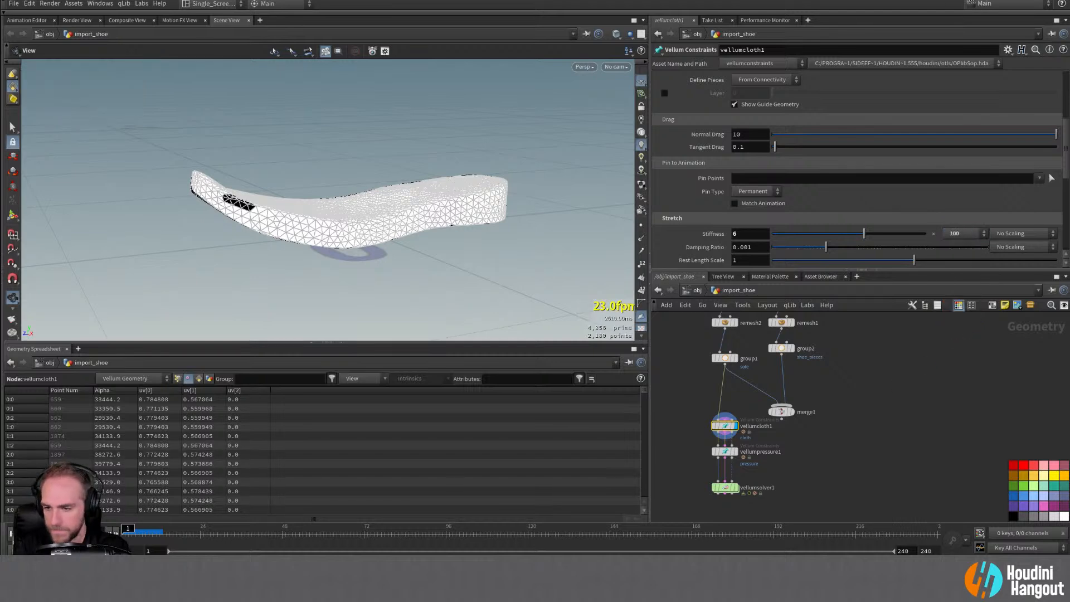
double_click(735, 488)
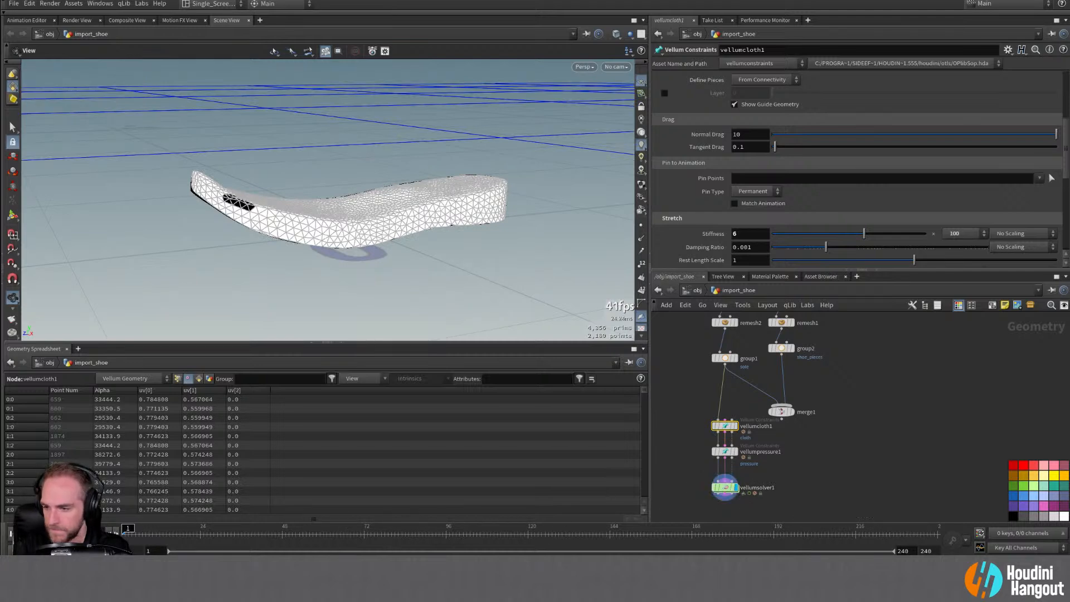
double_click(63, 533)
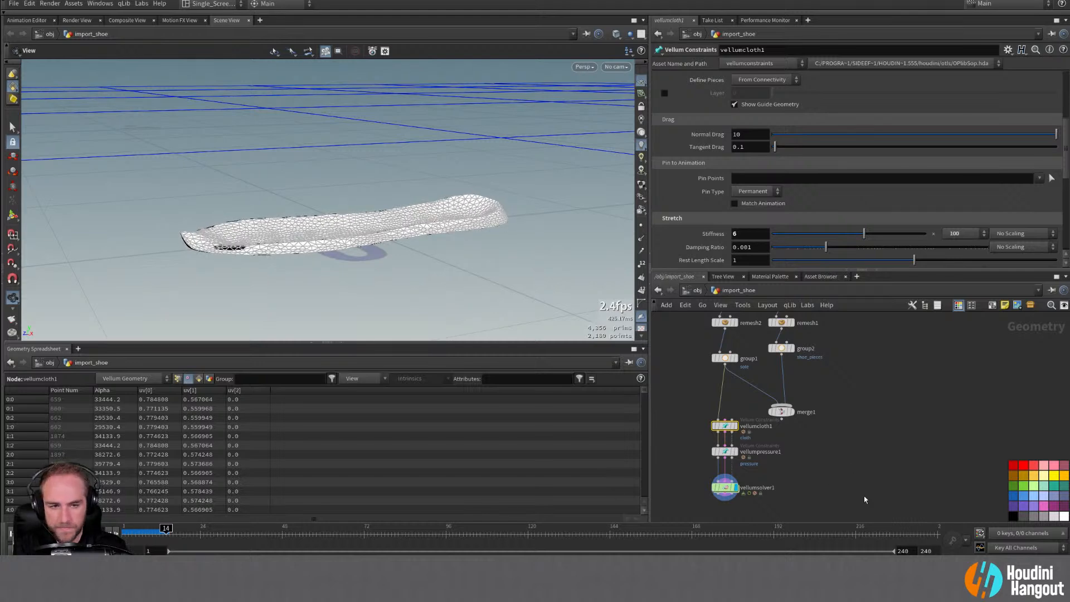
Step: Replace the vellumcloth1 and vellumpressure1 constraints with a Vellum Configure Tetrahedral Softbody setup placed beside the solver
drag(691, 417, 744, 460)
key(Delete)
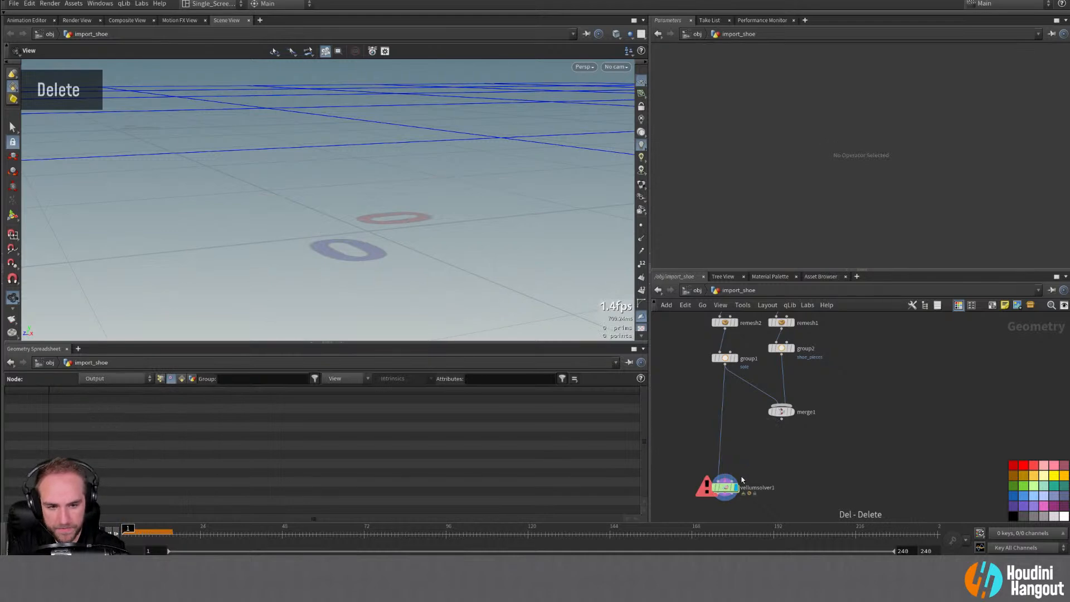
key(Tab)
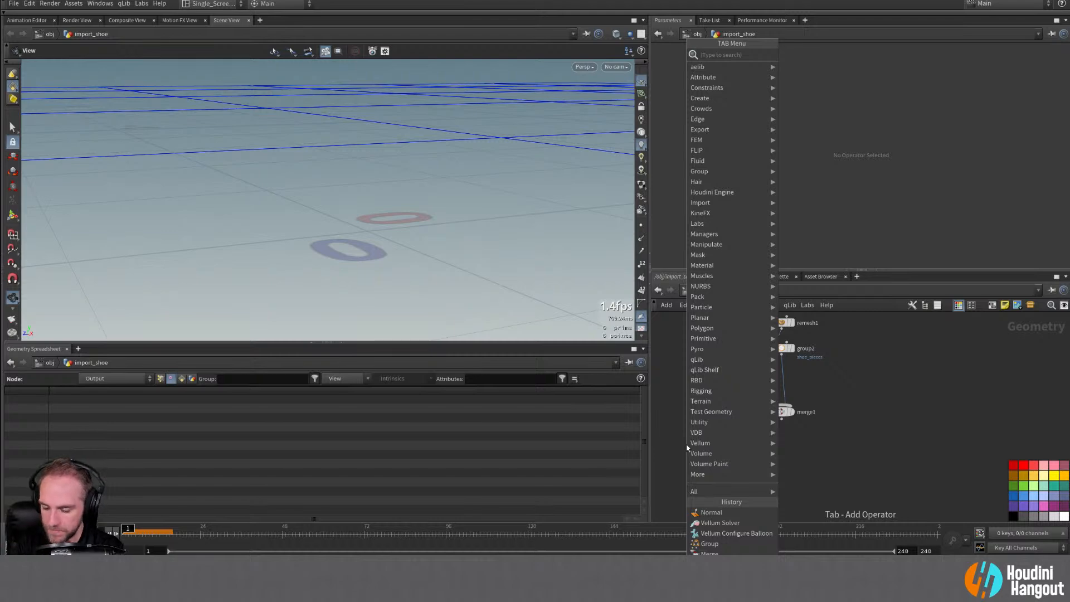
text(vellum)
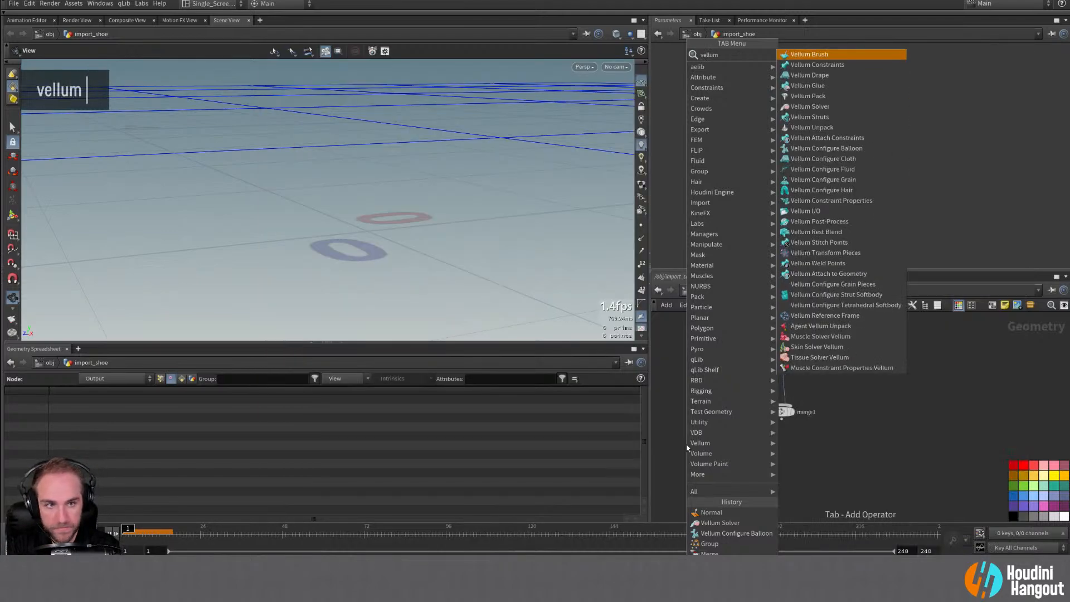
text( confi)
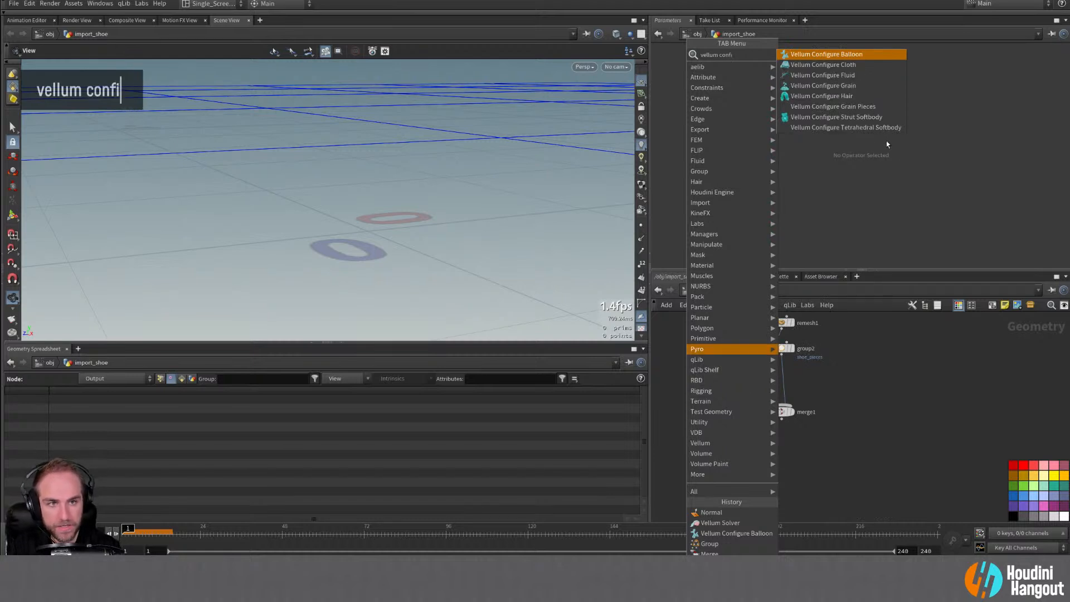
click(841, 128)
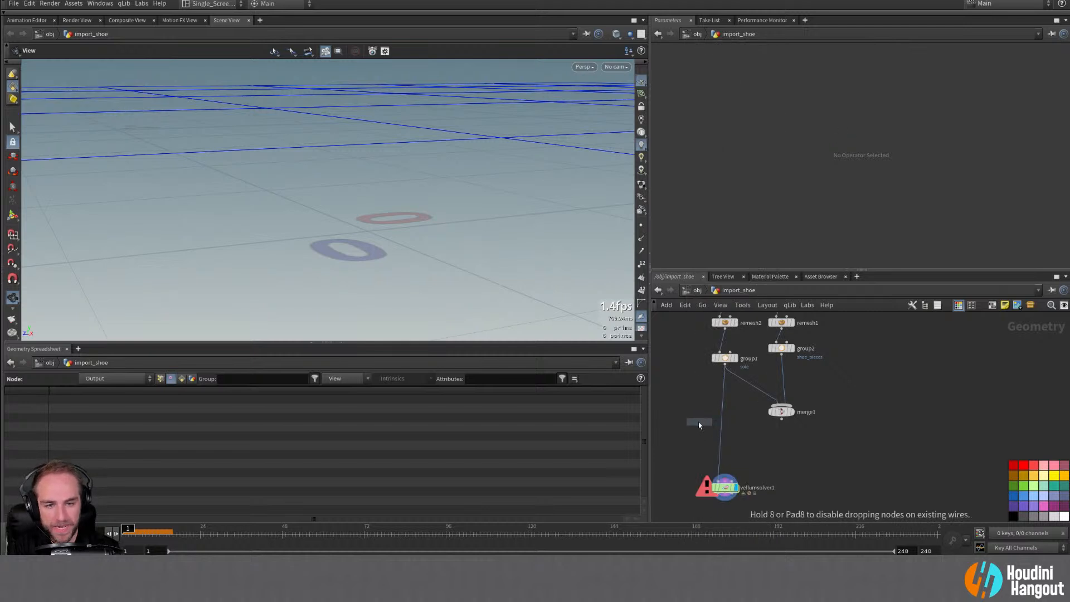
click(697, 425)
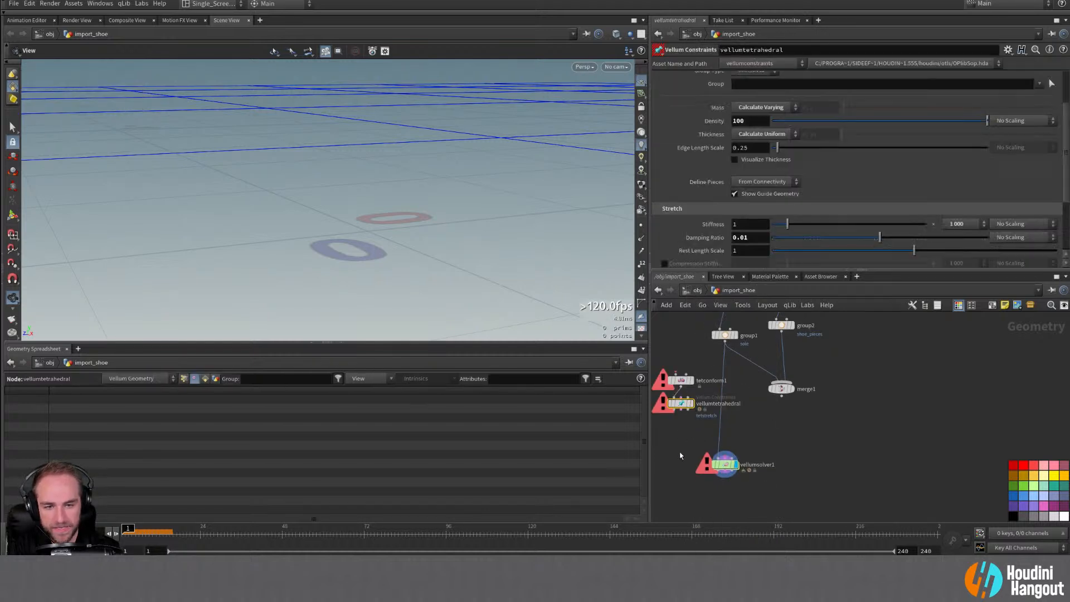
Step: Feed the sole from group1 into tetconform1, tidy the two new nodes, and inspect the results of tetconform1 and vellumtetrahedral
double_click(684, 418)
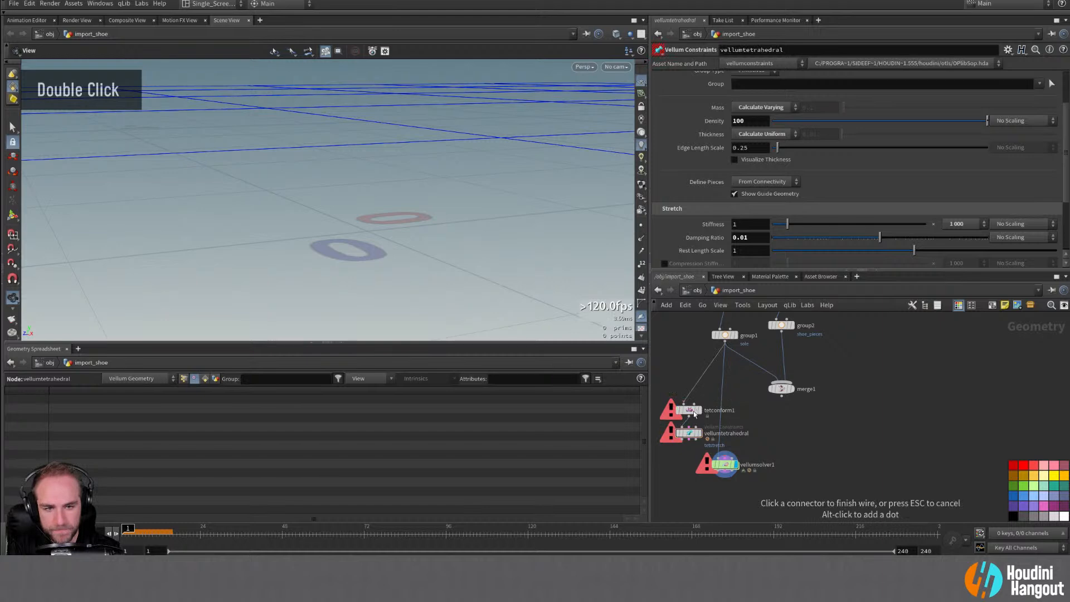
click(700, 411)
click(690, 411)
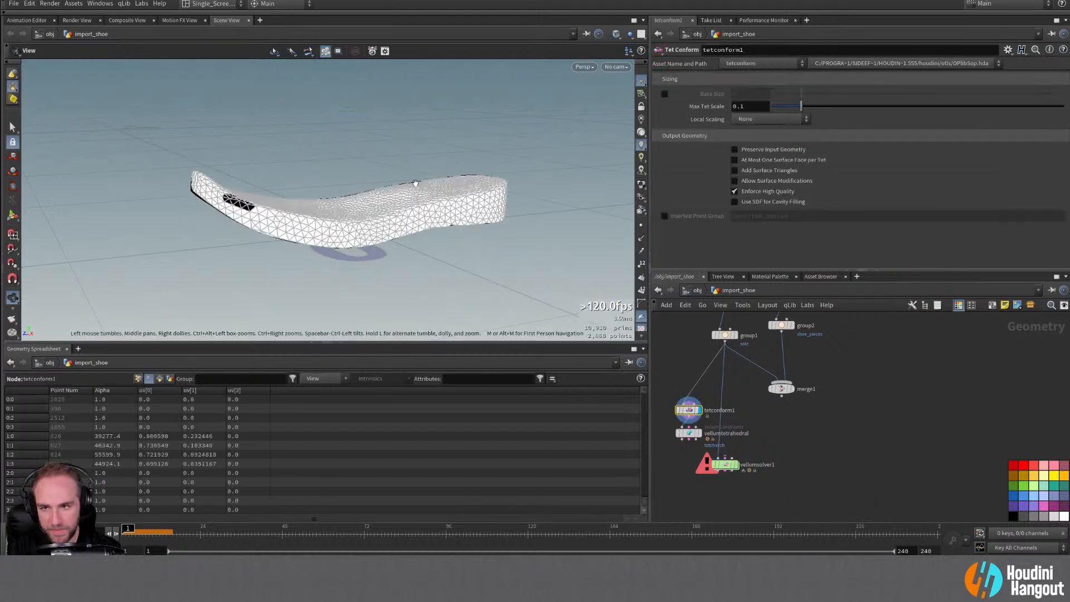
alt+drag(415, 183, 415, 226)
drag(667, 383, 700, 440)
drag(690, 433, 689, 410)
click(689, 411)
click(699, 411)
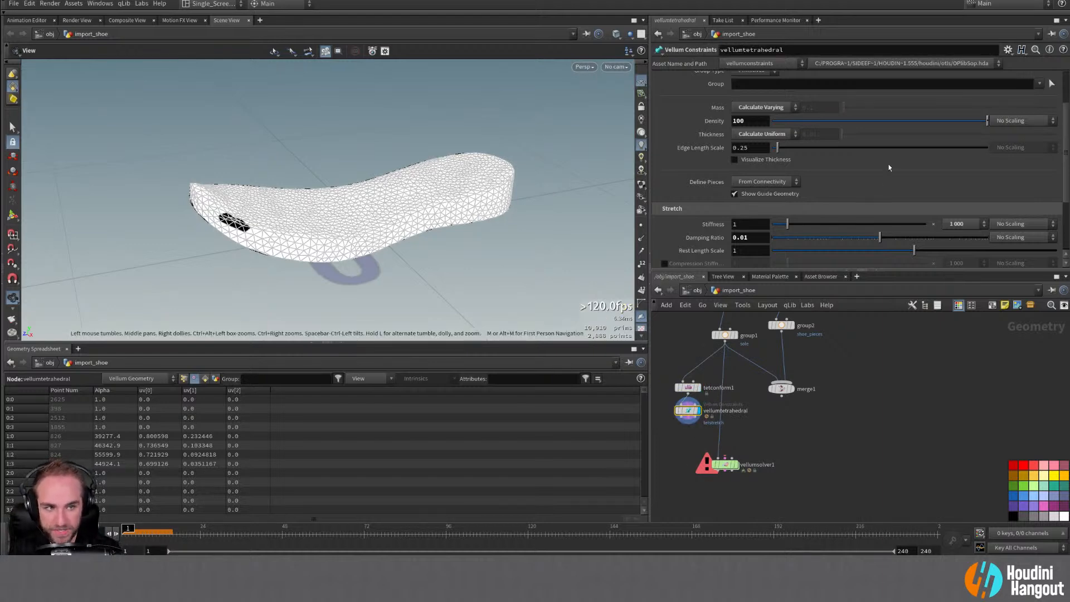
scroll(888, 168, down, 4)
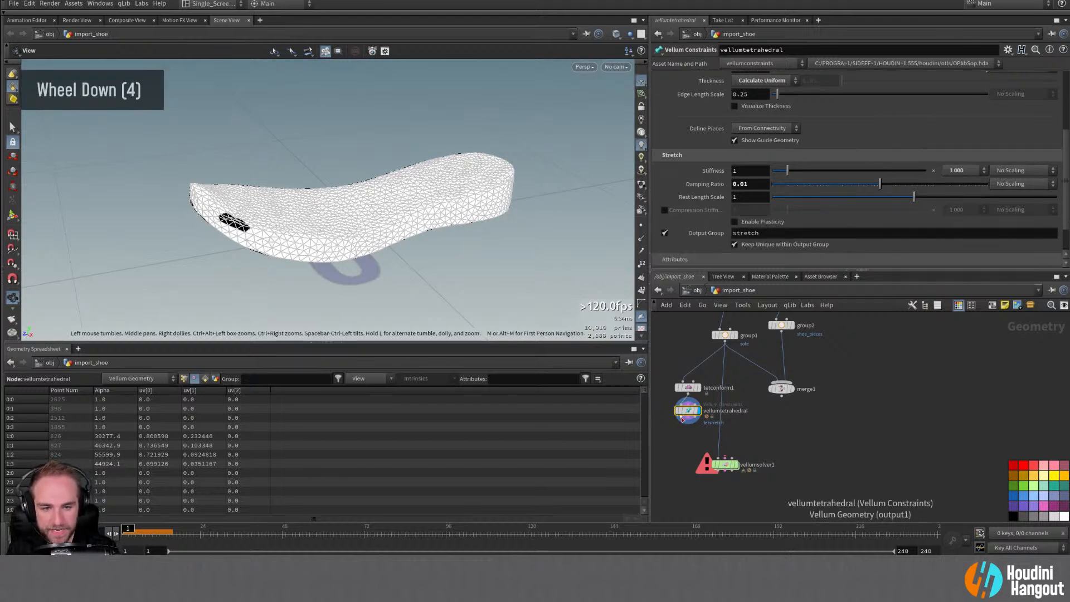
key(u)
key(u)
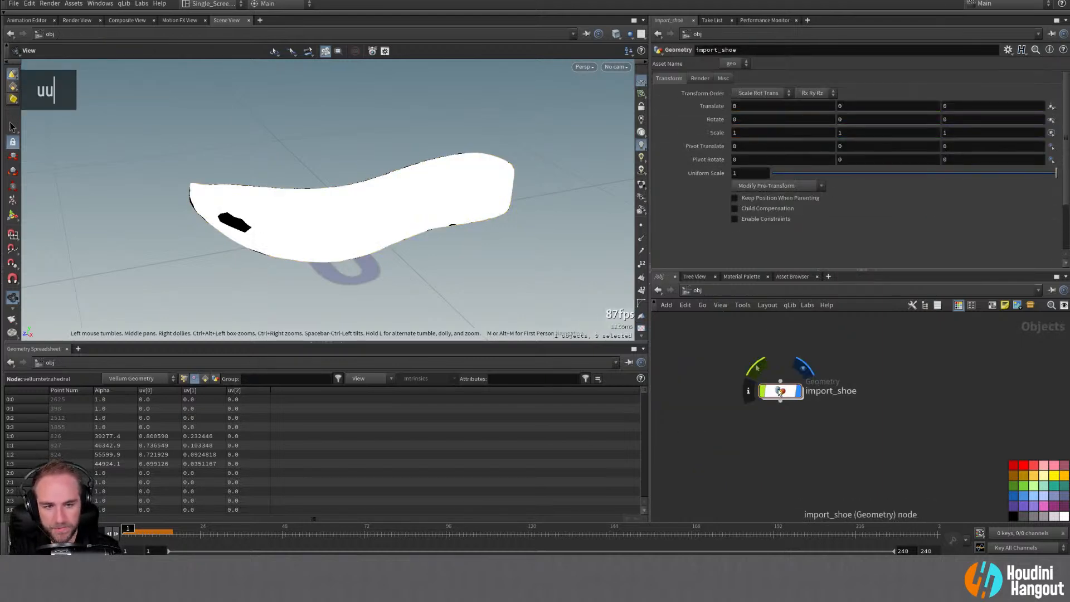
double_click(781, 390)
double_click(780, 392)
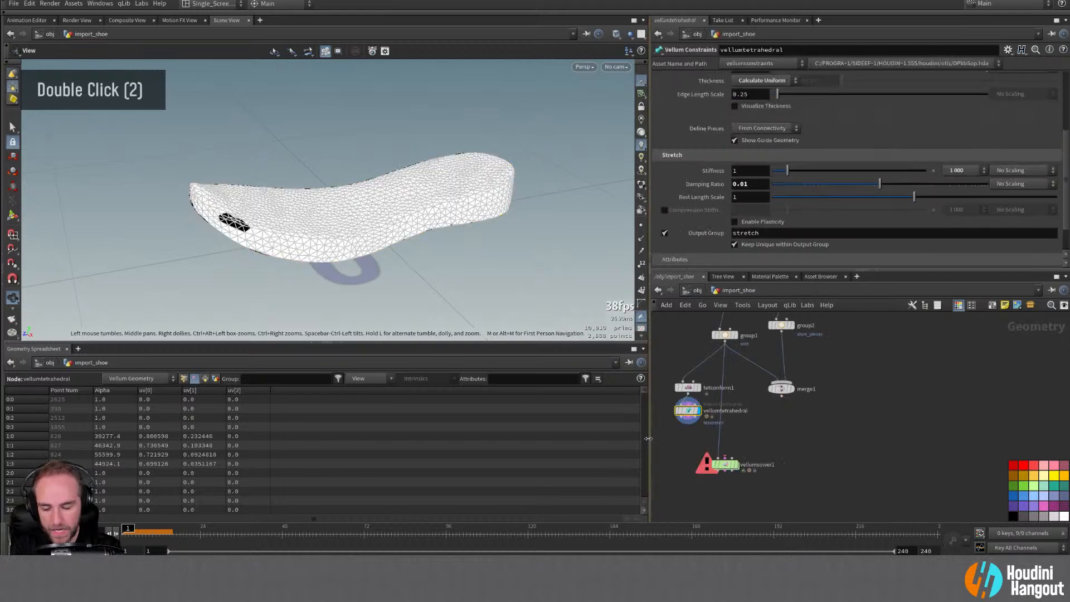
Step: Cut the wire from group1 to vellumsolver1, connect vellumtetrahedral's three outputs to the solver instead, and display the solver
key(y)
shift+click(681, 417)
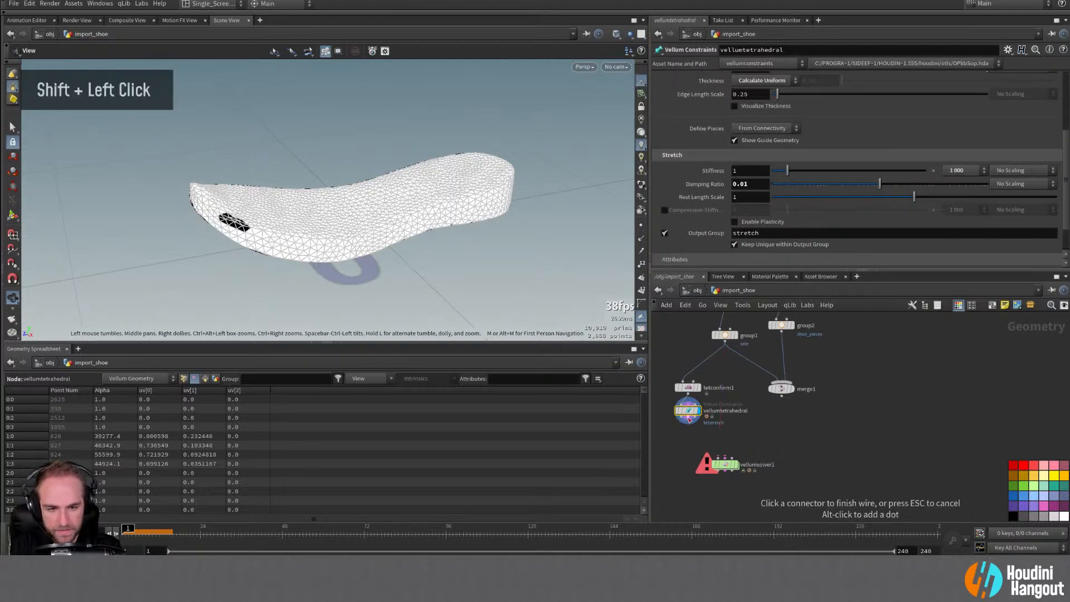
shift+click(688, 417)
shift+click(695, 417)
click(719, 457)
click(736, 465)
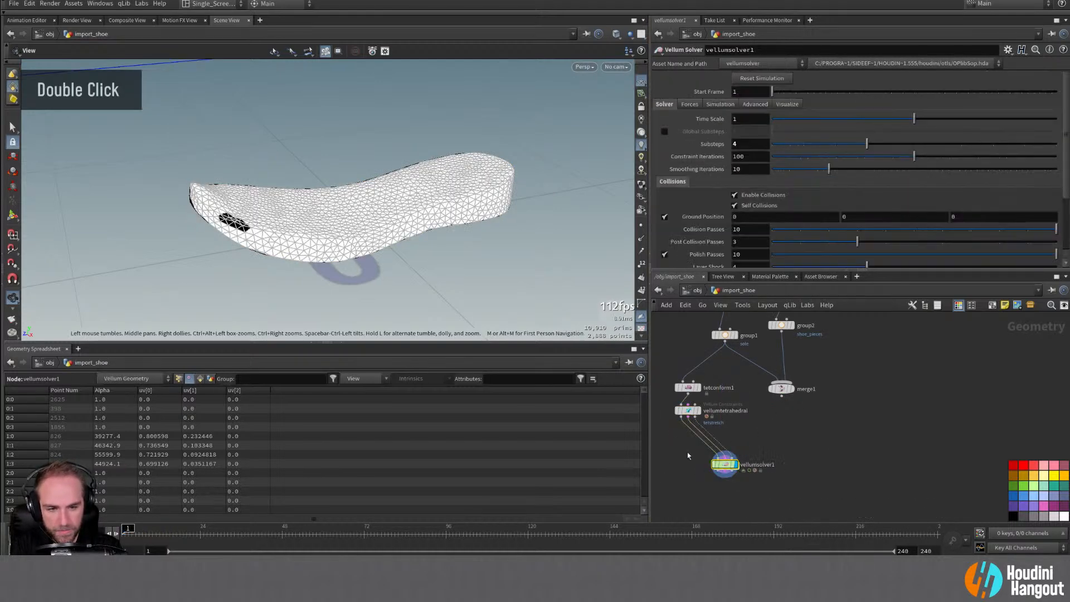
Step: Line up tetconform1 and vellumtetrahedral directly above vellumsolver1 and display tetconform1's result
drag(677, 376, 724, 413)
click(690, 394)
right_drag(691, 394, 702, 380)
click(756, 386)
click(746, 386)
double_click(747, 386)
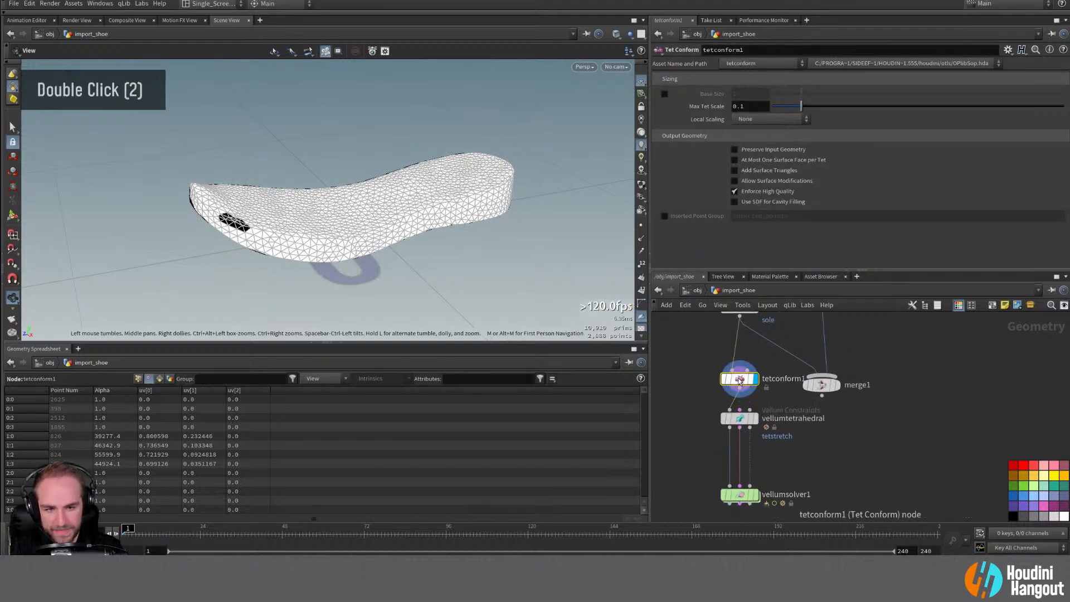
middle_click(736, 370)
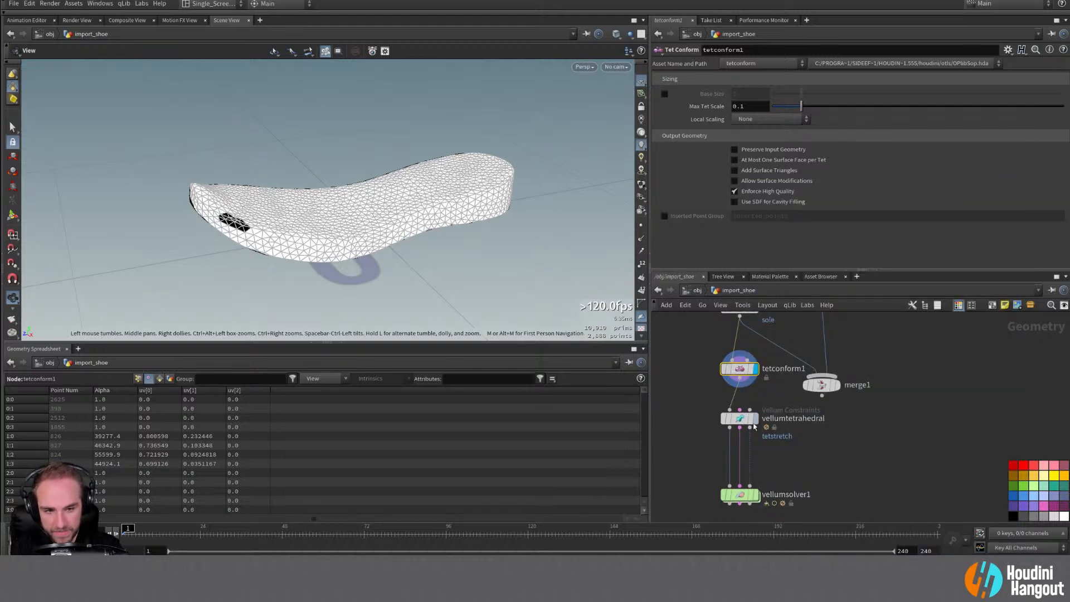
Step: Examine the sole at vellumtetrahedral from several angles and review the constraint's geometry and stretch settings
double_click(753, 418)
alt+drag(351, 205, 365, 273)
scroll(693, 223, down, 8)
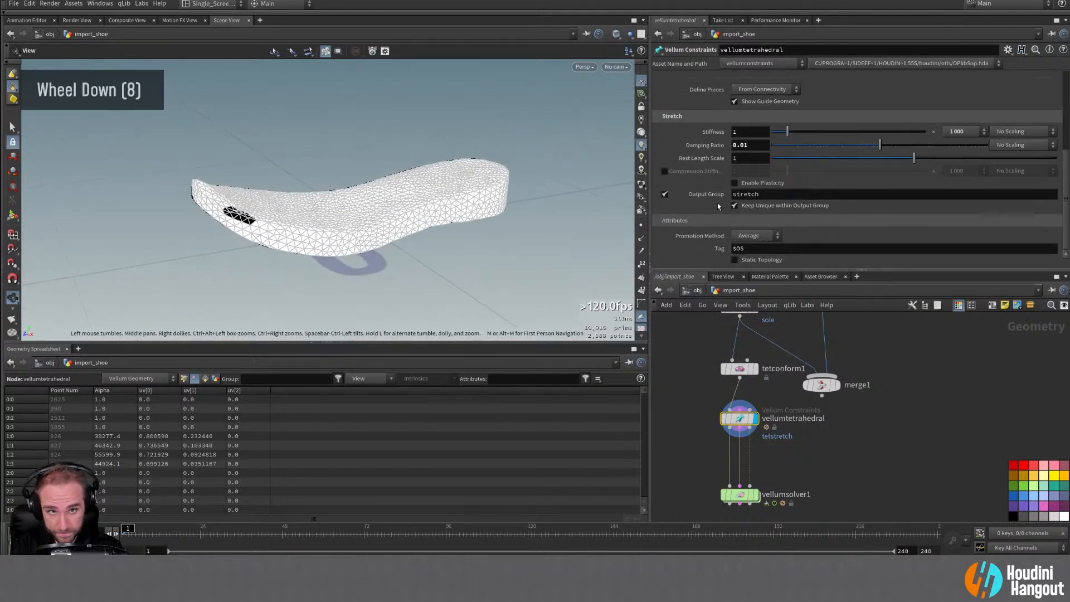
scroll(693, 223, up, 20)
scroll(635, 230, down, 2)
scroll(634, 230, down, 3)
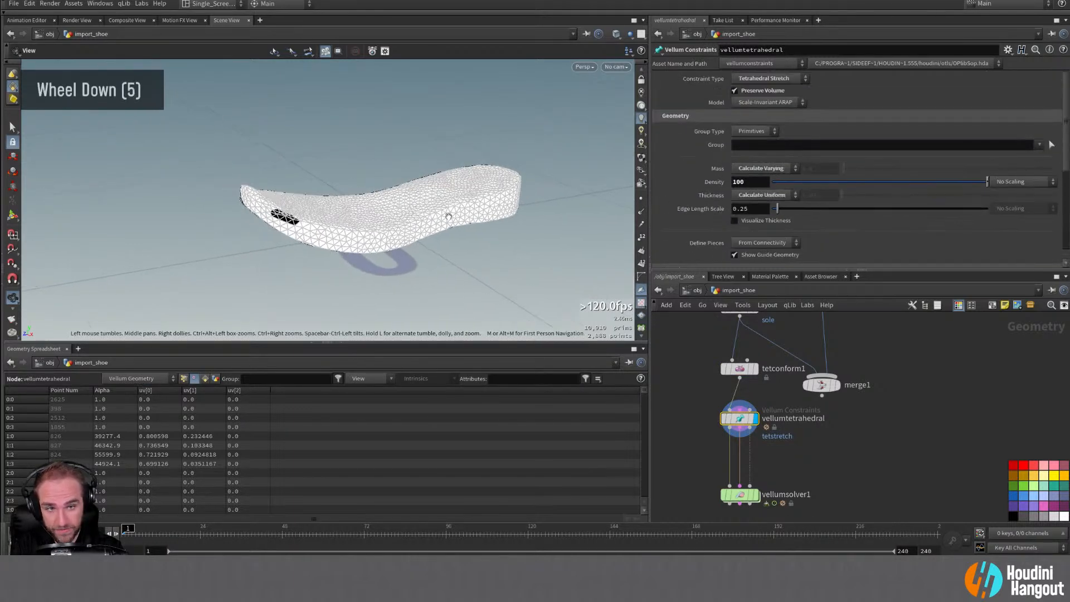
alt+right_drag(449, 216, 407, 206)
scroll(670, 200, down, 18)
scroll(670, 200, down, 4)
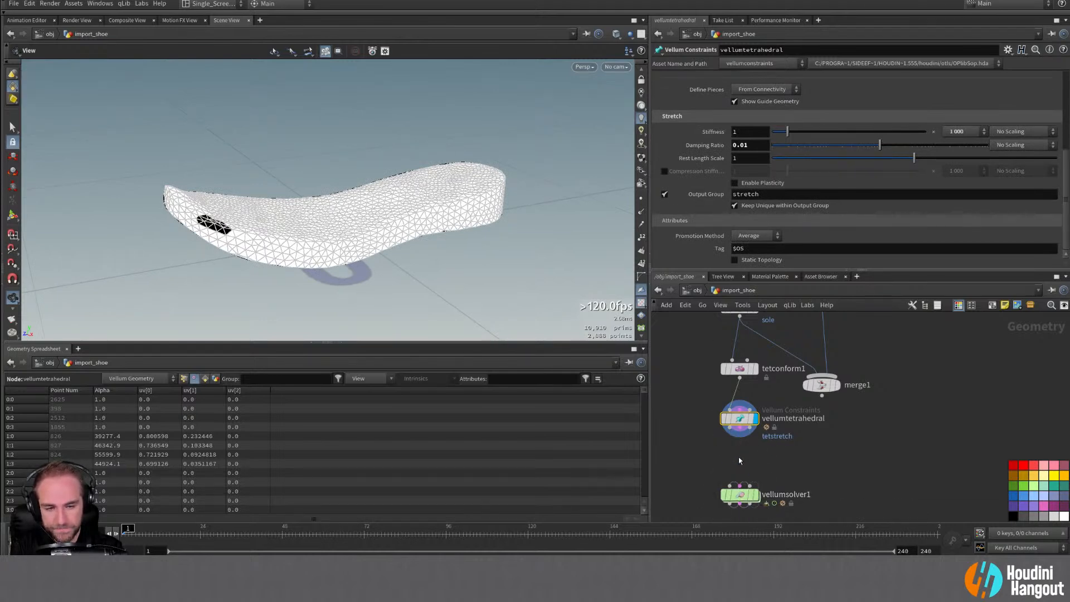
Step: Restore the wires into vellumsolver1 by undoing, move the solver closer to vellumtetrahedral, and simulate the softbody sole
key(ctrl+z)
key(ctrl+z)
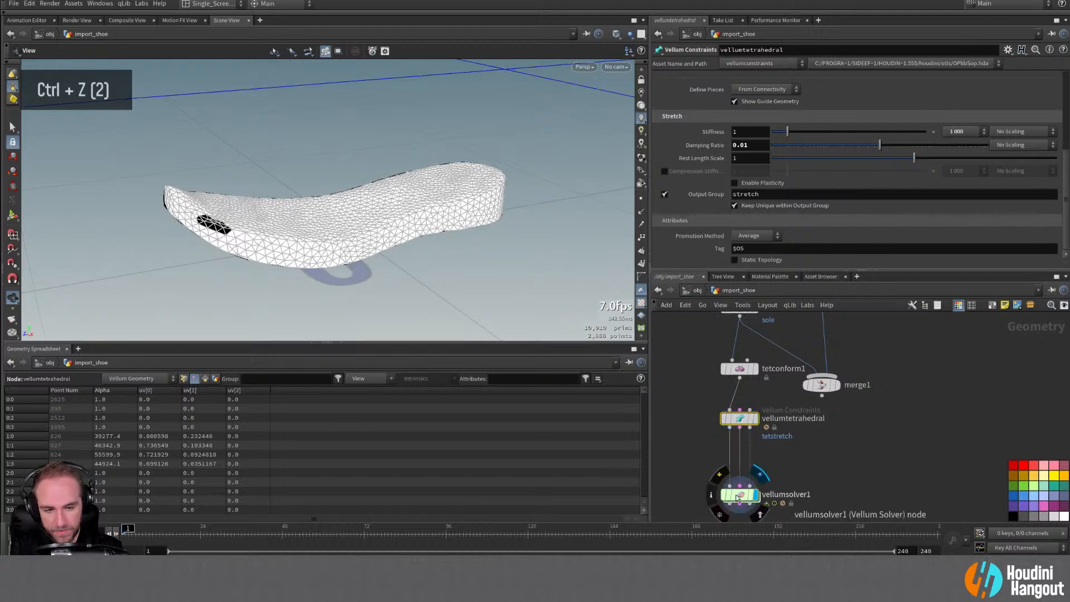
drag(744, 497, 744, 474)
double_click(744, 473)
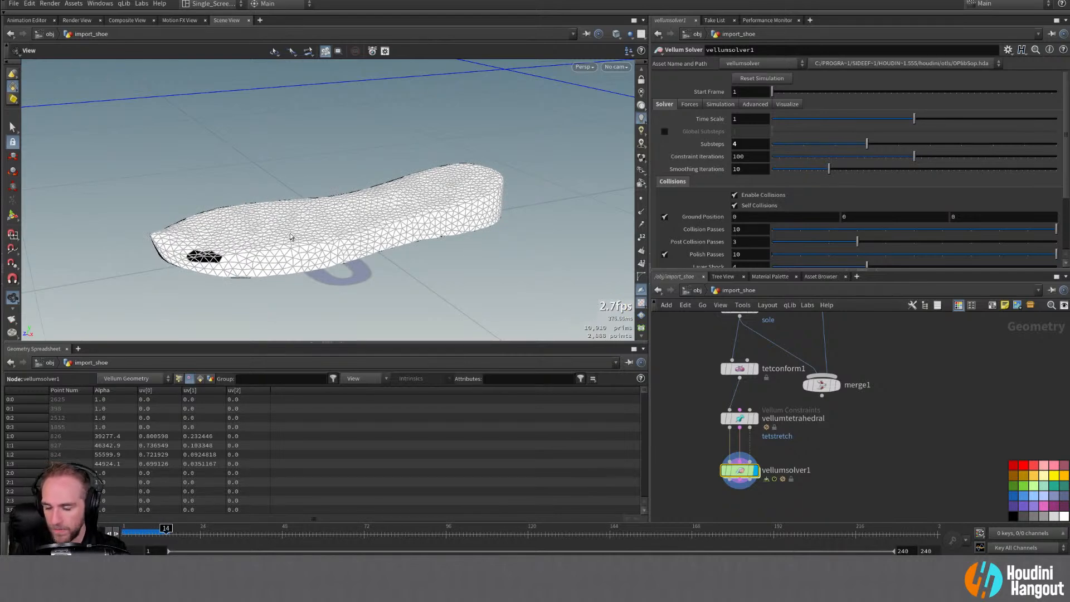
key(ctrl+Up)
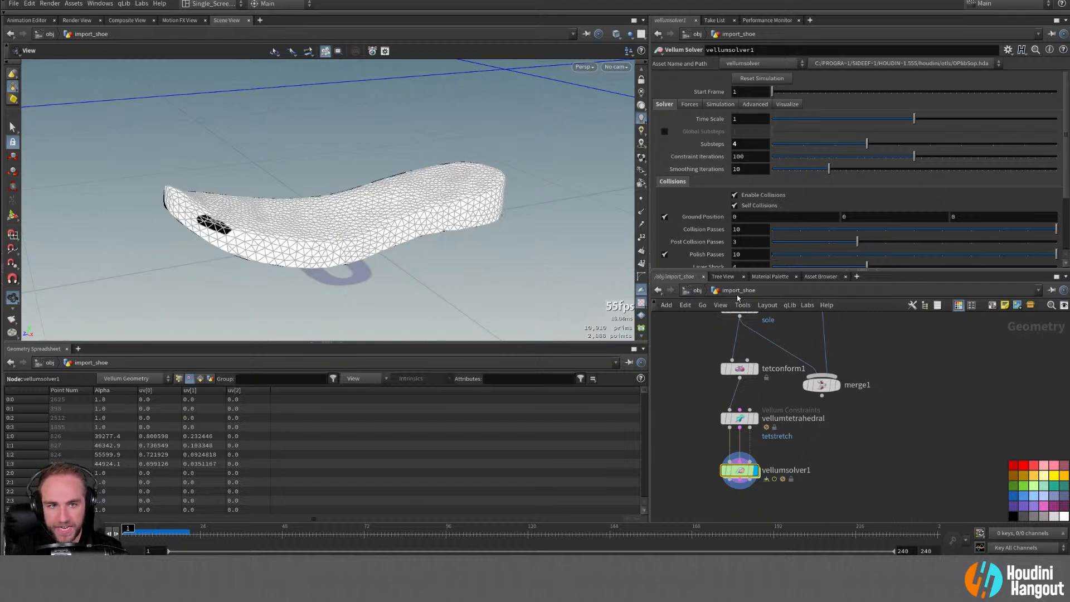
Step: Set vellumtetrahedral's rest length scale to 1.5, simulate the sole, and return to the first frame
click(740, 419)
double_click(750, 157)
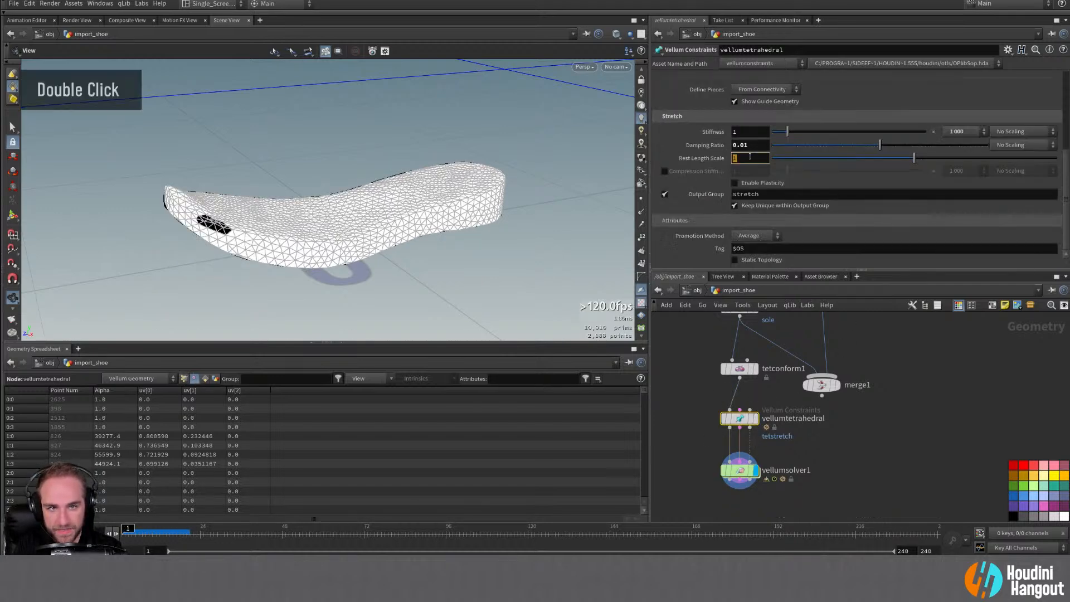
text(1.5)
key(Return)
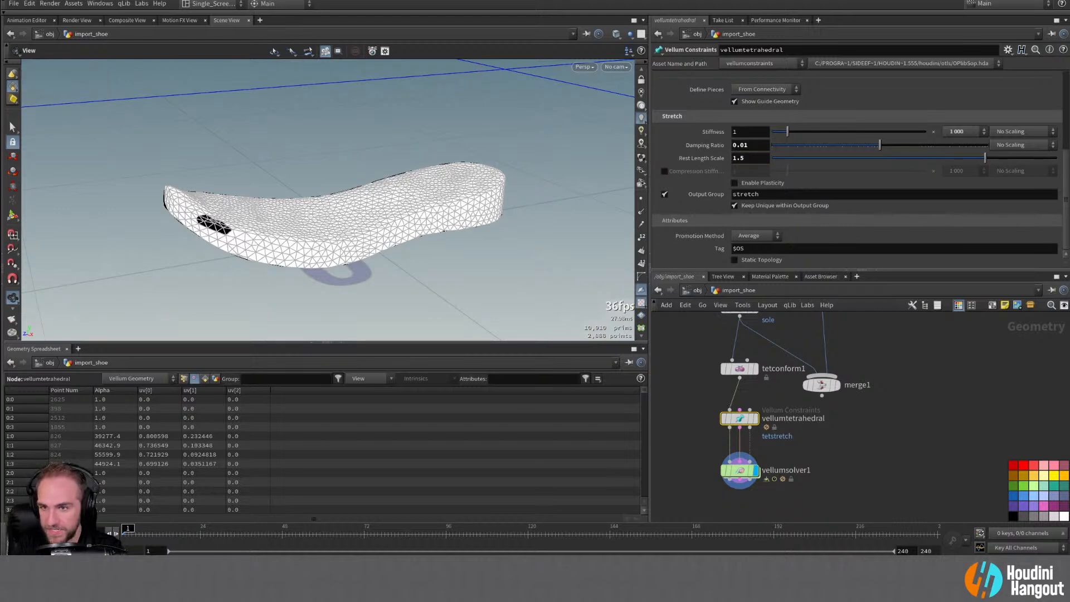
key(Up)
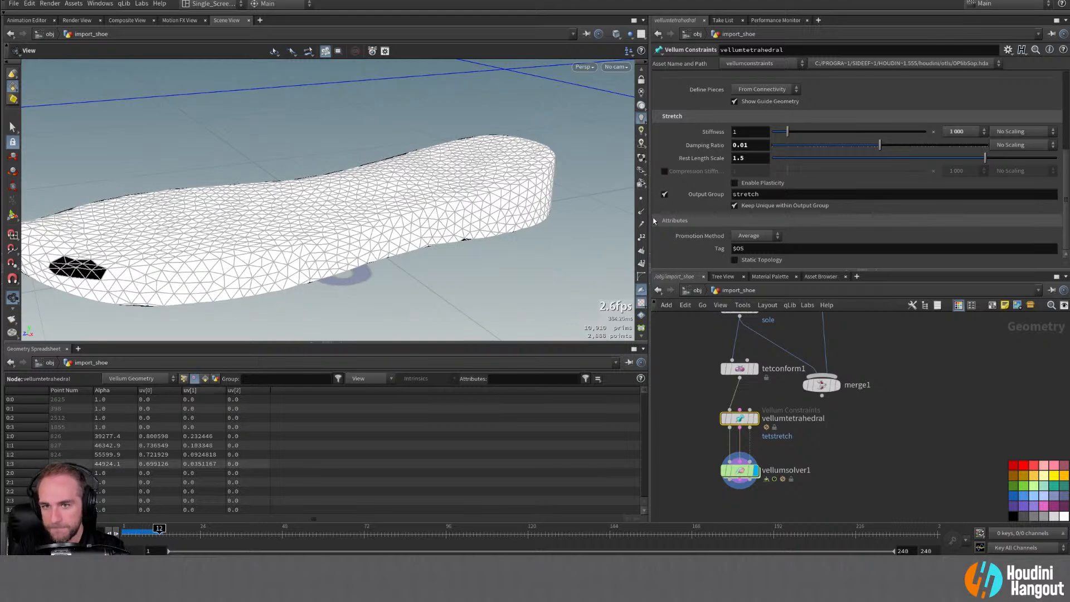
key(ctrl+Up)
Step: Set vellumtetrahedral's rest length scale to 1.75 and simulate the sole's expansion on vellumsolver1
double_click(749, 157)
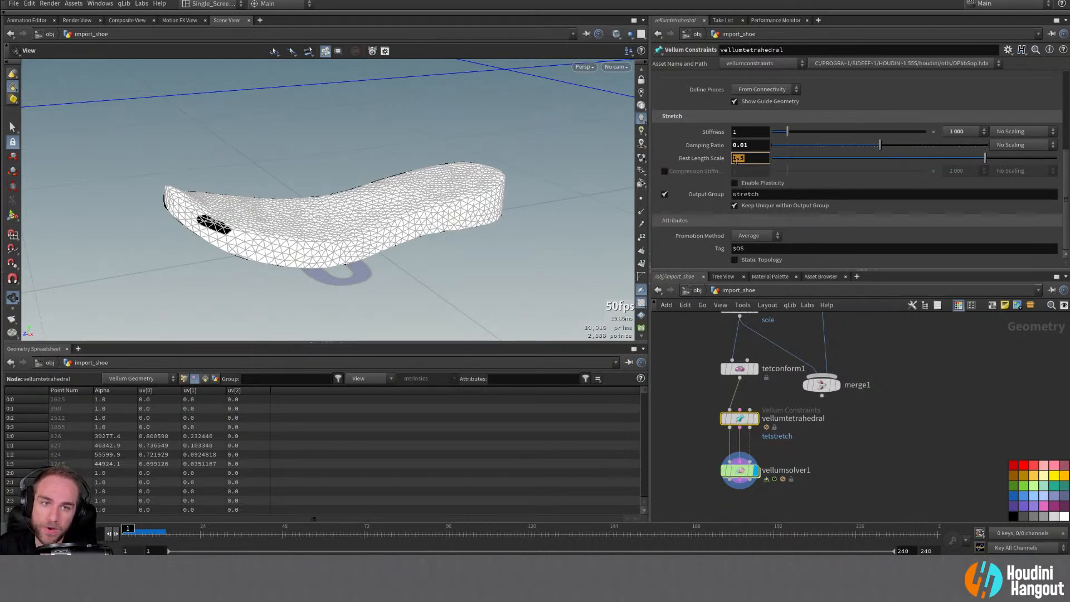
scroll(711, 212, down, 2)
scroll(712, 212, up, 1)
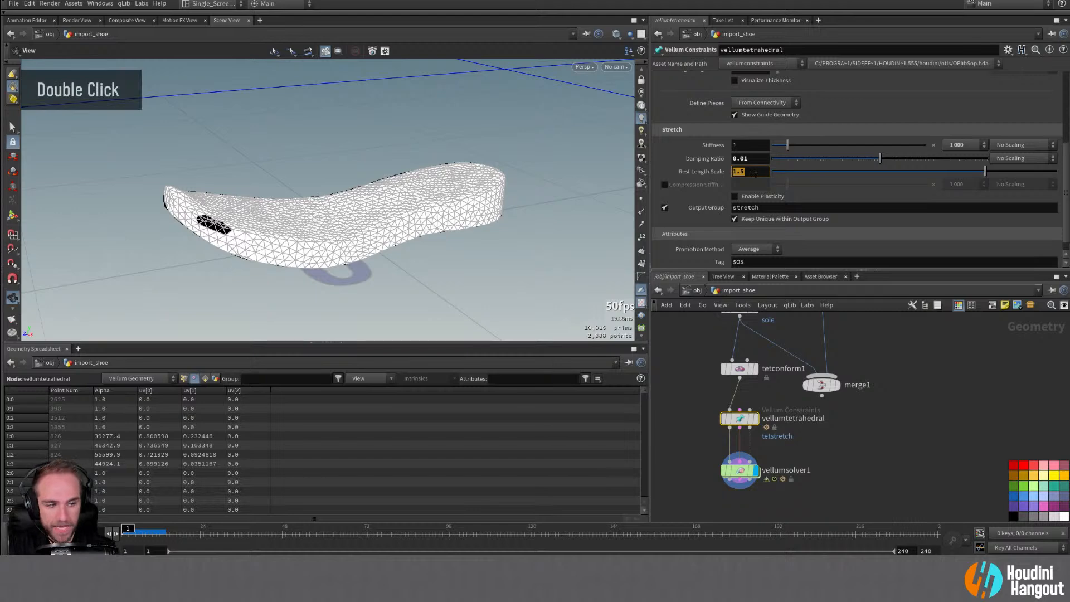
text(1.75)
key(Return)
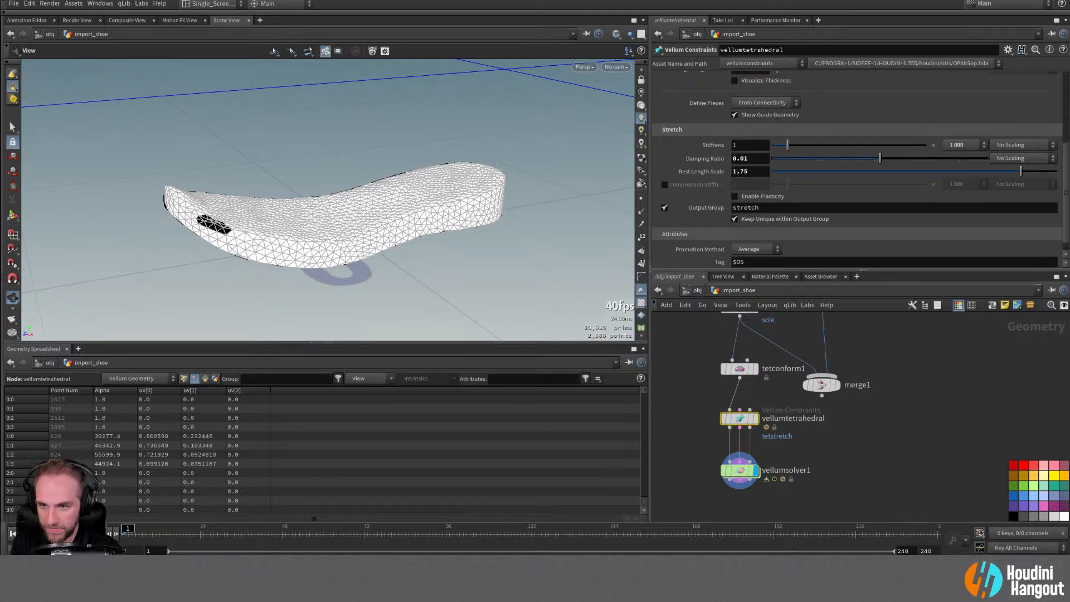
scroll(385, 212, up, 5)
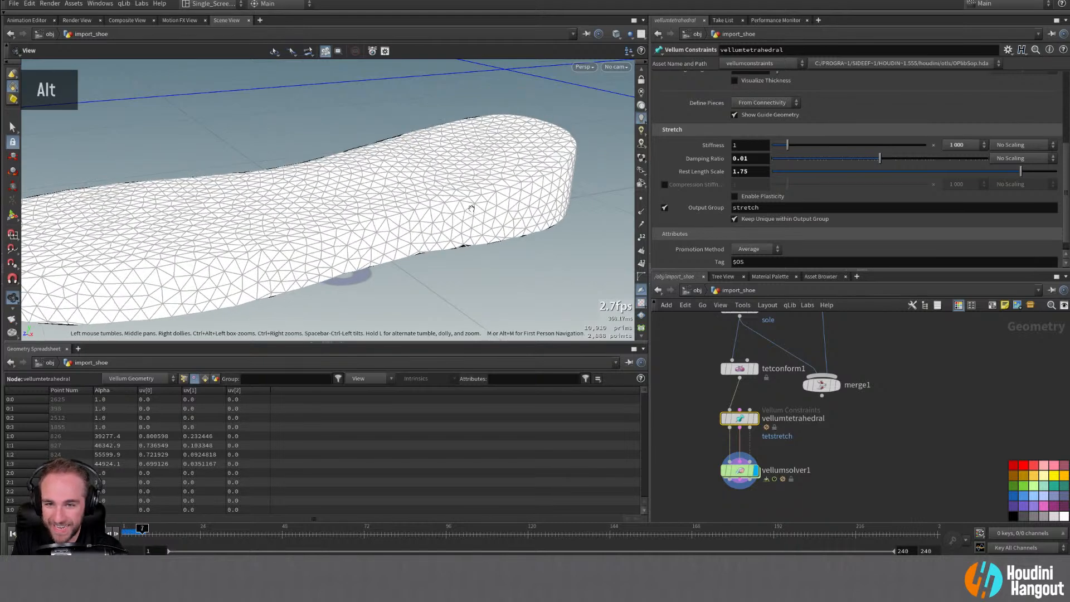
alt+right_drag(385, 212, 344, 233)
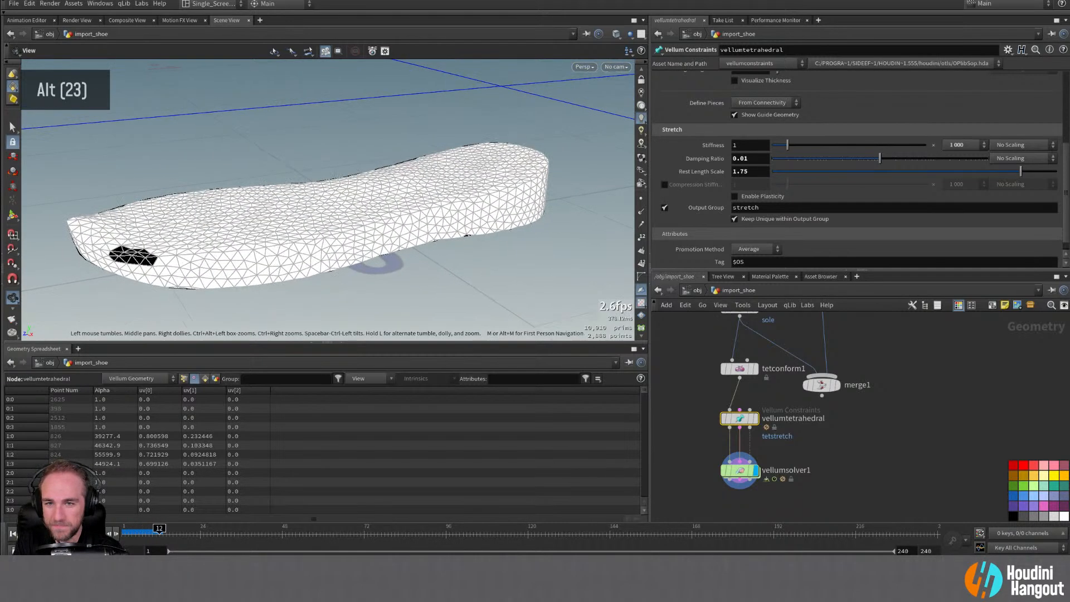
Step: Detach tetconform1 and vellumtetrahedral from the network, move them aside, and cut the remaining wire from the sole group to vellumsolver1
alt+middle_drag(680, 452, 762, 461)
drag(767, 359, 694, 418)
key(y)
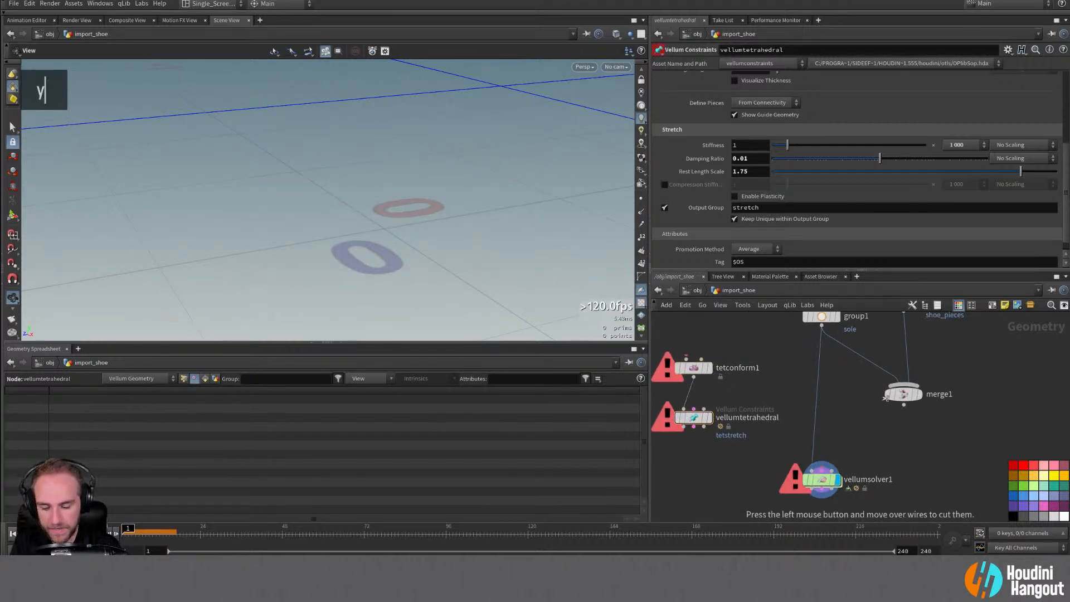
drag(808, 388, 841, 397)
Step: Add a Vellum Configure Strut Softbody setup between the sole group and vellumsolver1
click(831, 450)
key(Tab)
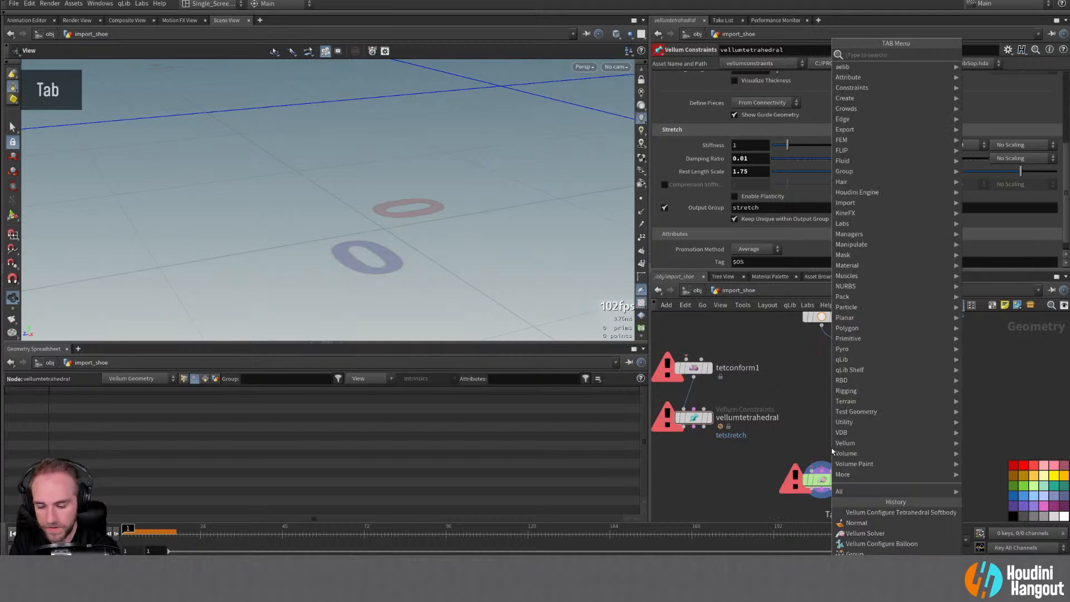
text(configure)
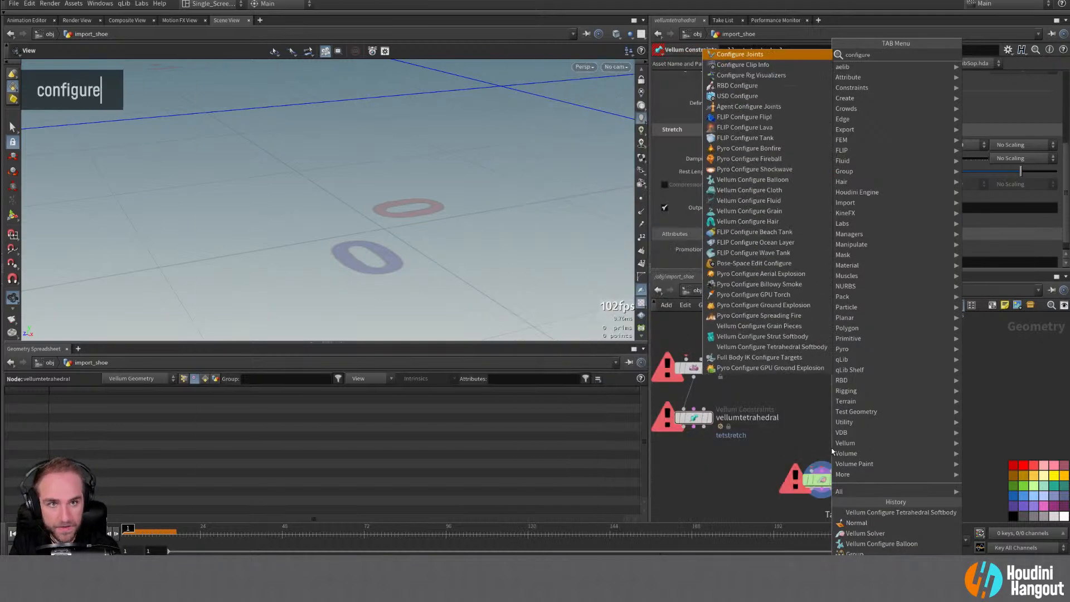
key(BackSpace)
key(BackSpace)
key(BackSpace)
key(BackSpace)
key(BackSpace)
key(BackSpace)
key(BackSpace)
key(BackSpace)
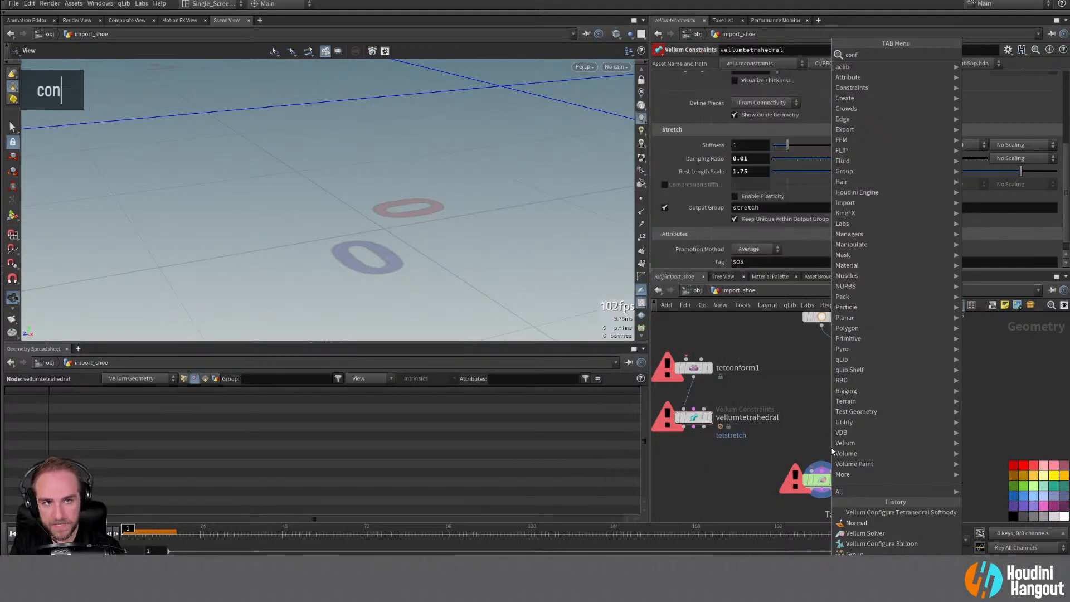
text(vellum conf)
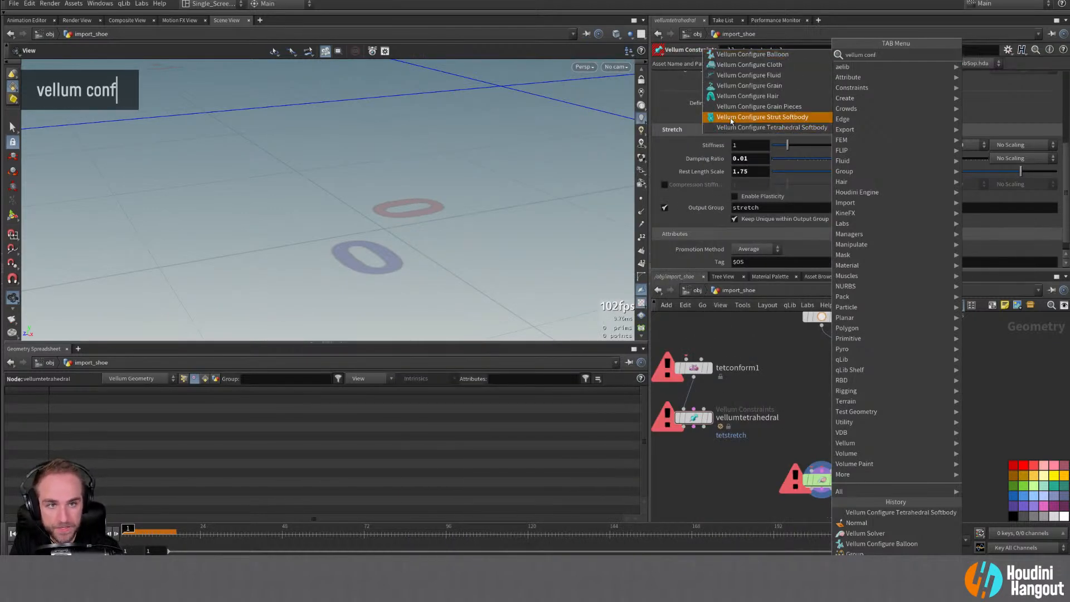
click(731, 121)
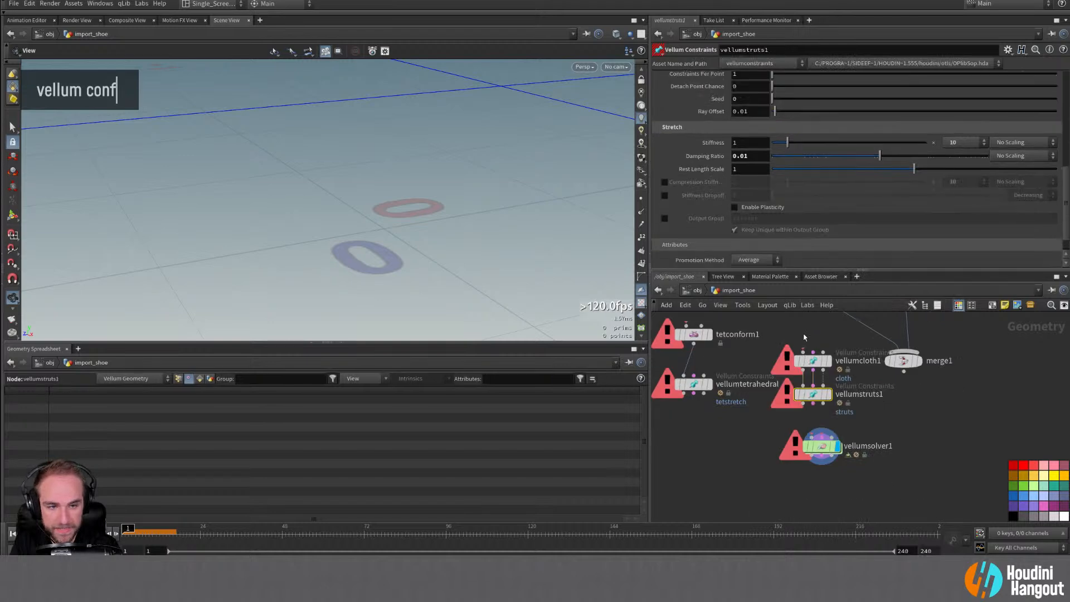
Step: Wire the sole group into vellumcloth1, connect all three vellumstruts1 outputs to vellumsolver1, and tidy the node layout
middle_drag(804, 337, 795, 378)
click(793, 395)
click(813, 335)
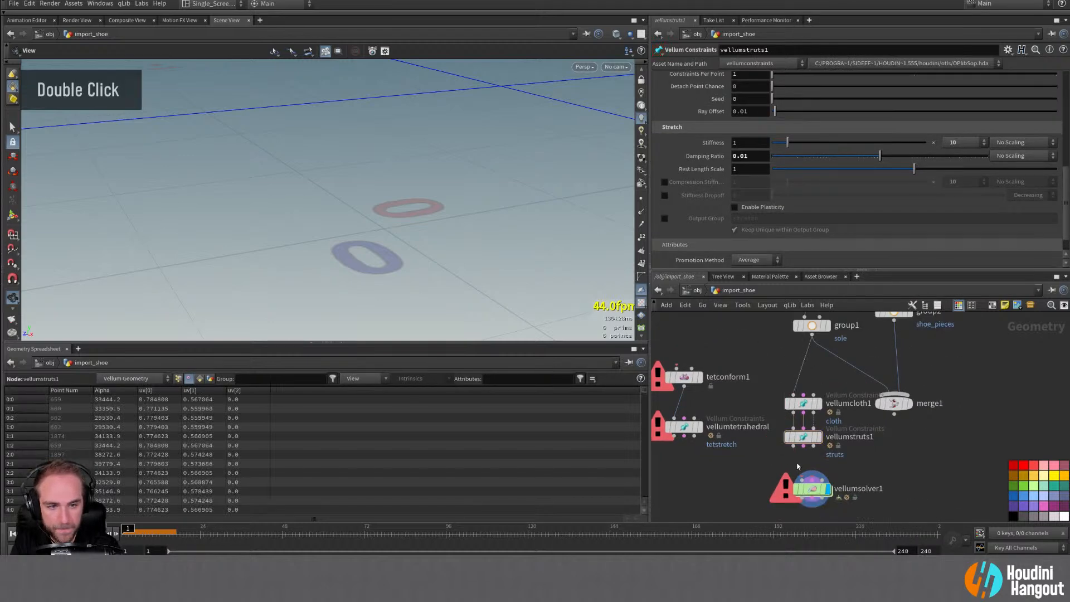
shift+click(794, 446)
shift+click(803, 446)
shift+click(814, 446)
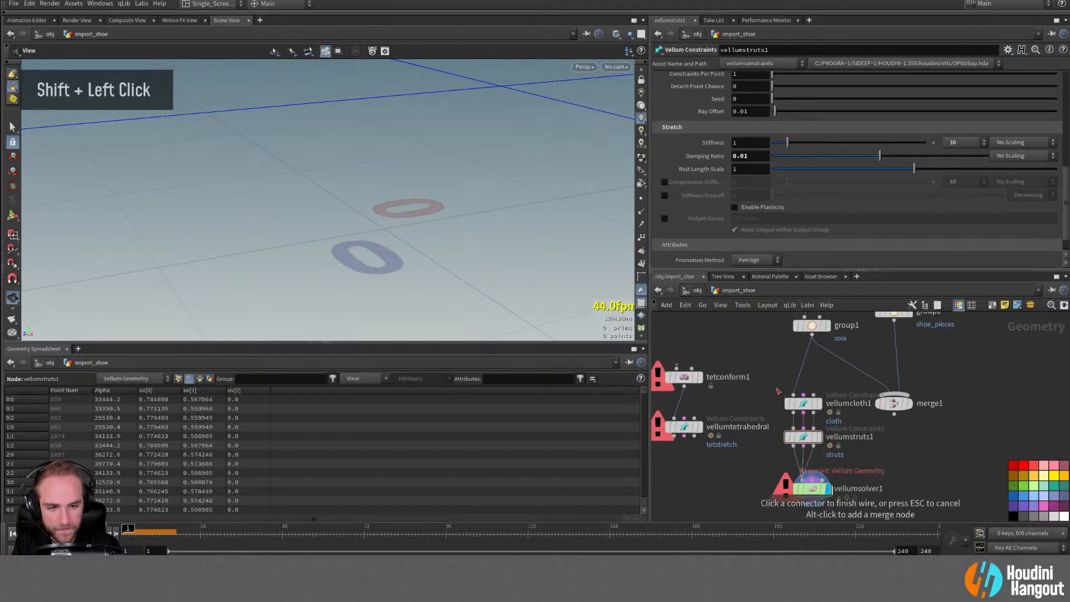
key(l)
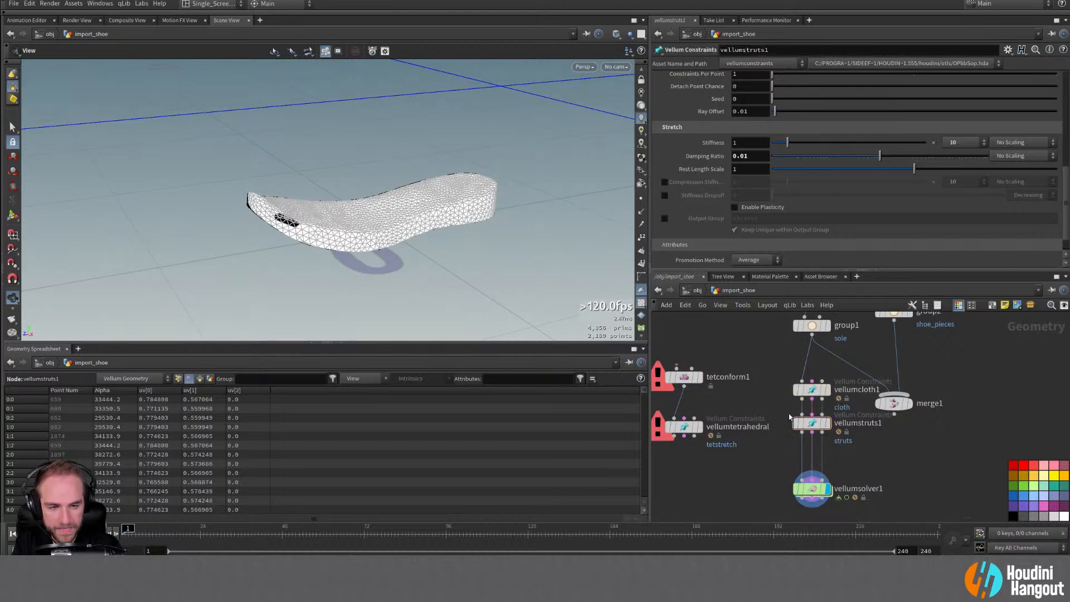
Step: Review the vellumcloth1 and vellumstruts1 constraint settings, and simulate the strut softbody sole on vellumsolver1
double_click(792, 422)
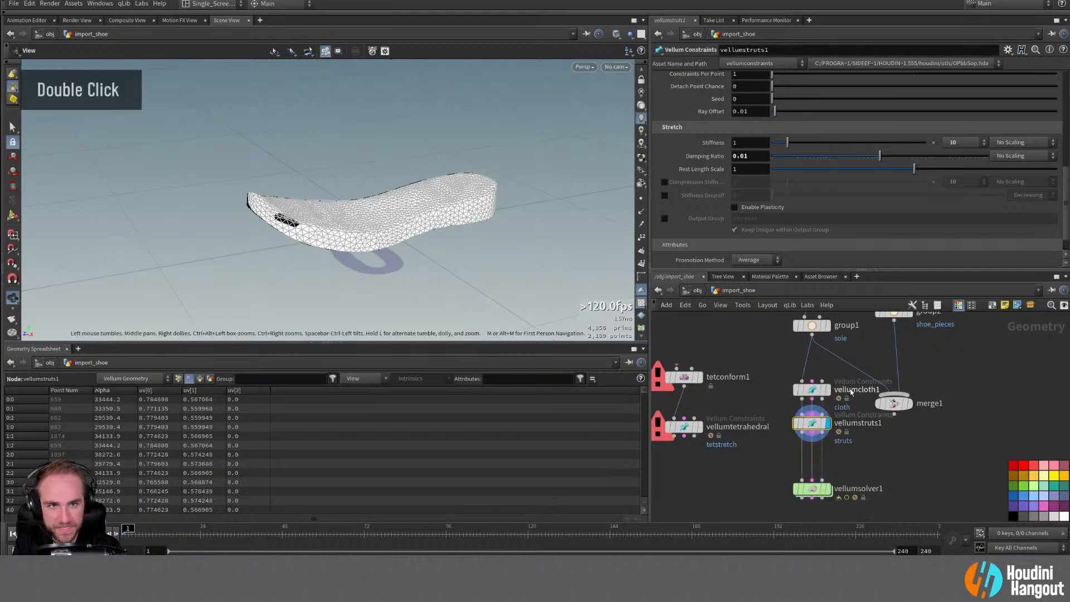
double_click(792, 390)
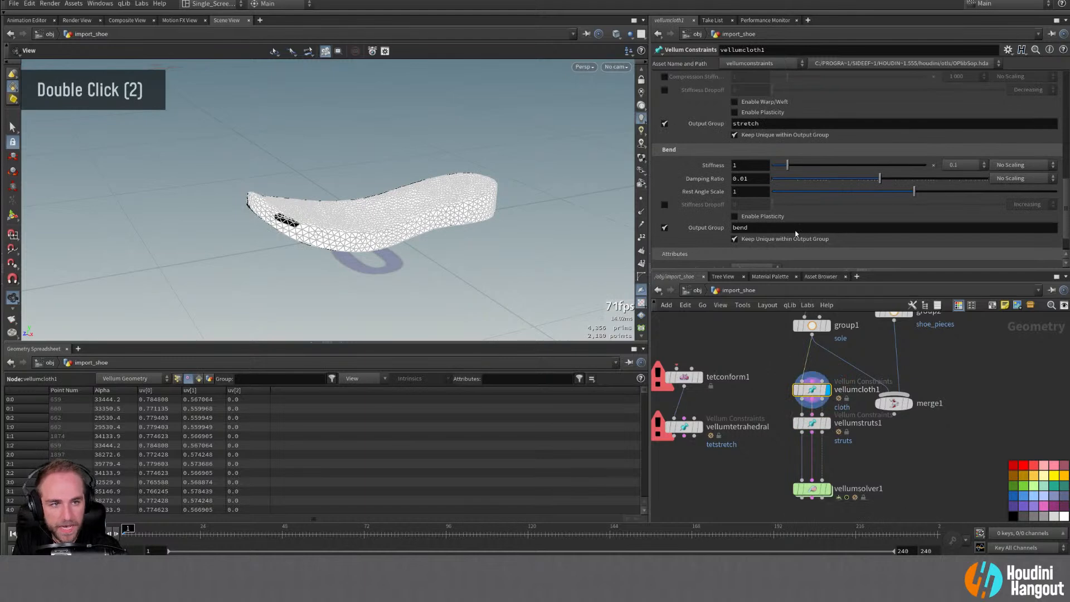
scroll(796, 235, up, 9)
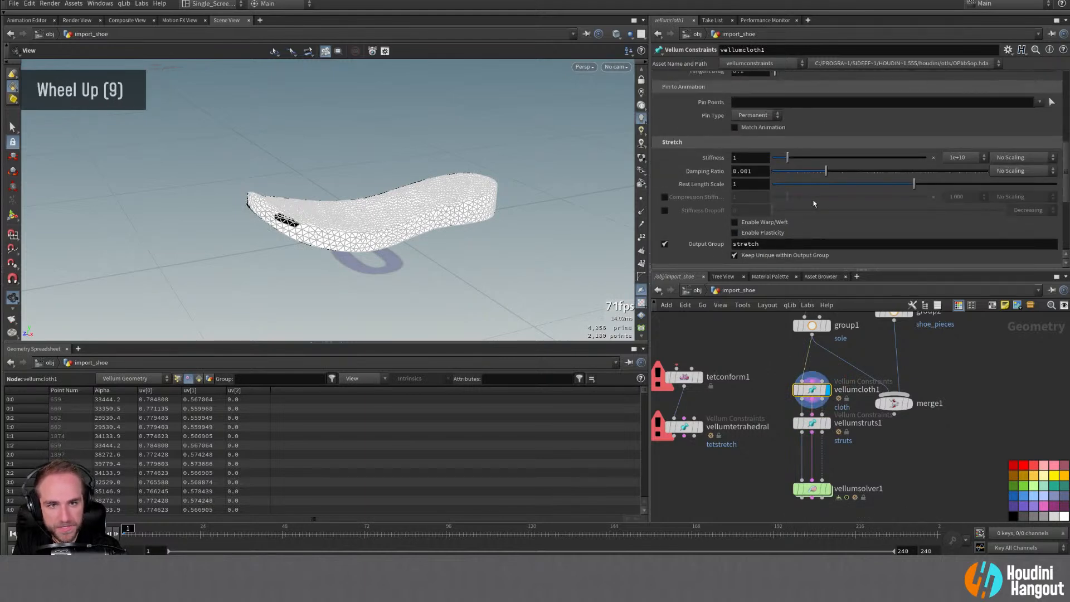
double_click(803, 423)
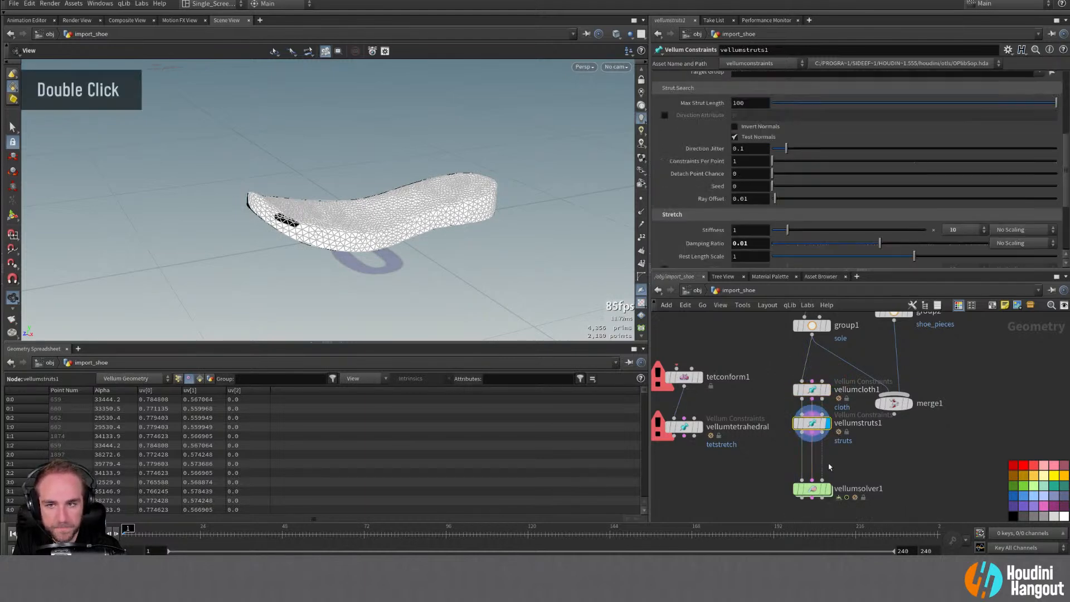
mouse_move(825, 494)
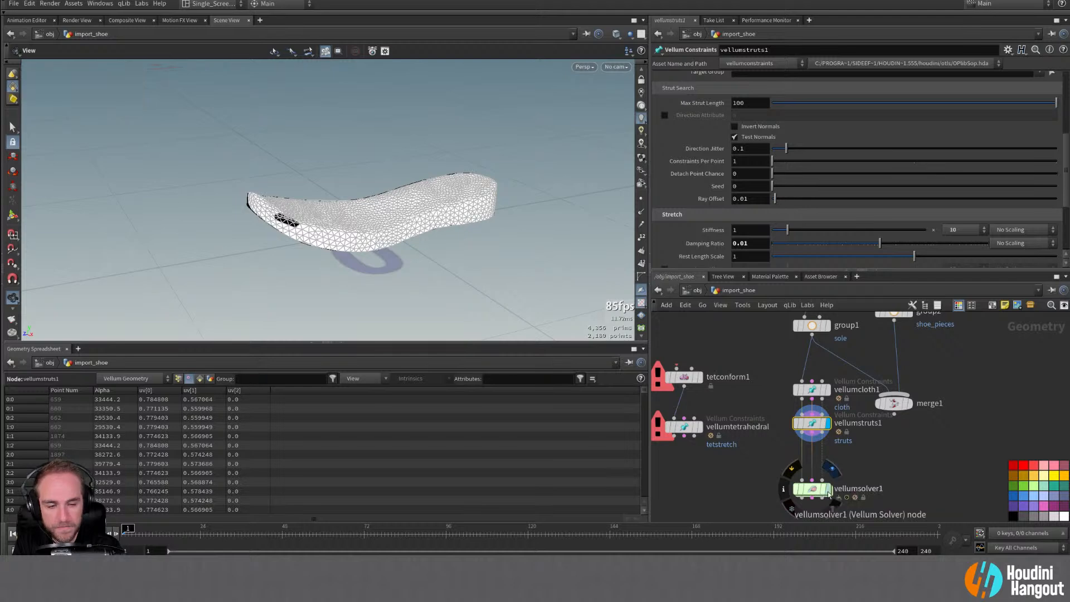
double_click(816, 490)
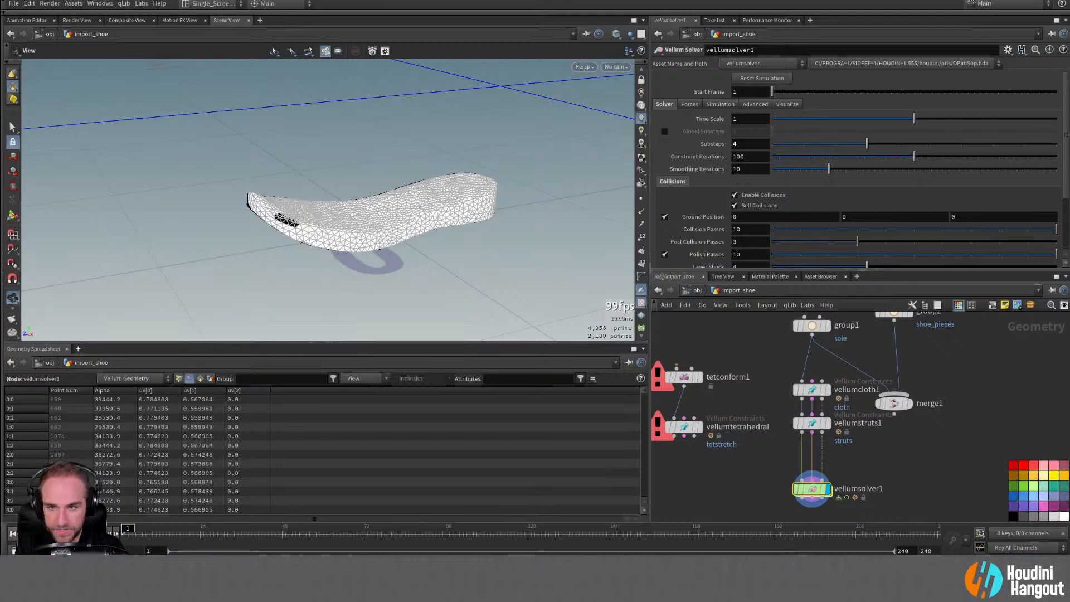
click(69, 534)
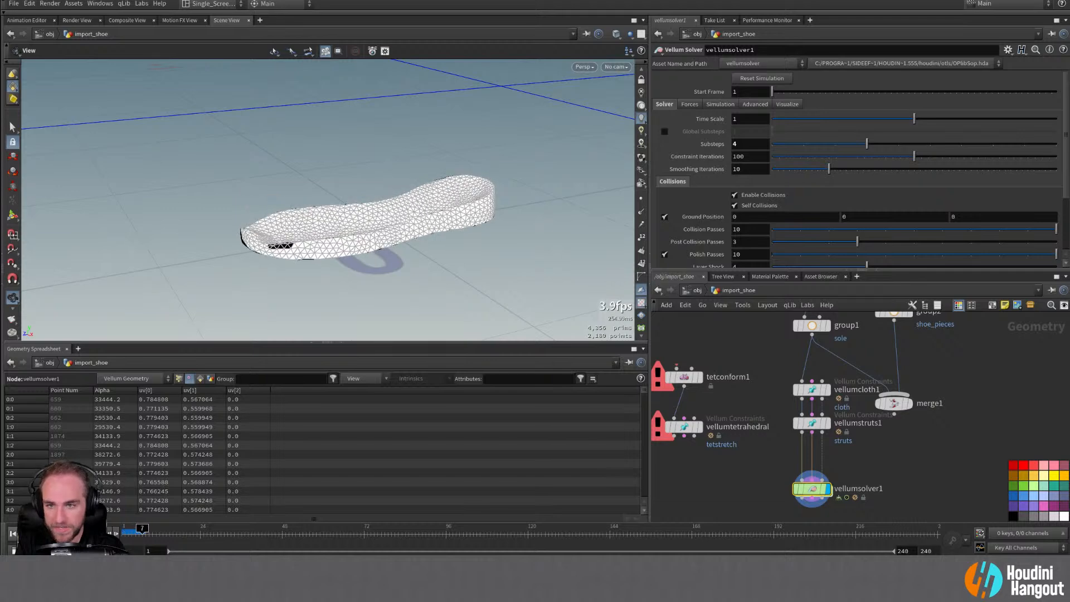
Step: Set the stretch stiffness multiplier of vellumstruts1 to 100 and simulate the sole again
click(811, 424)
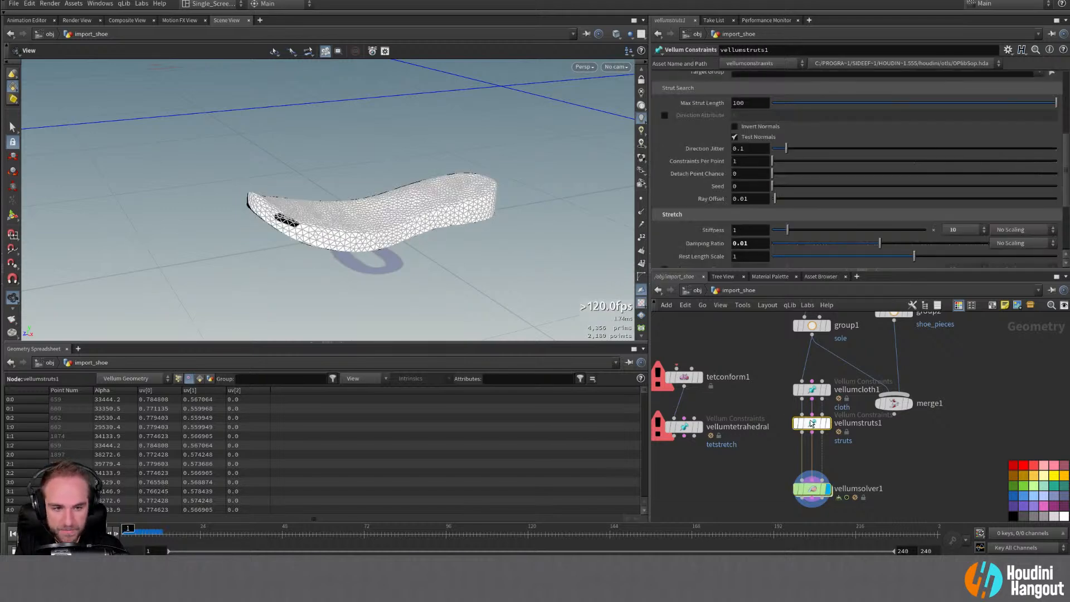
scroll(900, 218, down, 2)
click(961, 206)
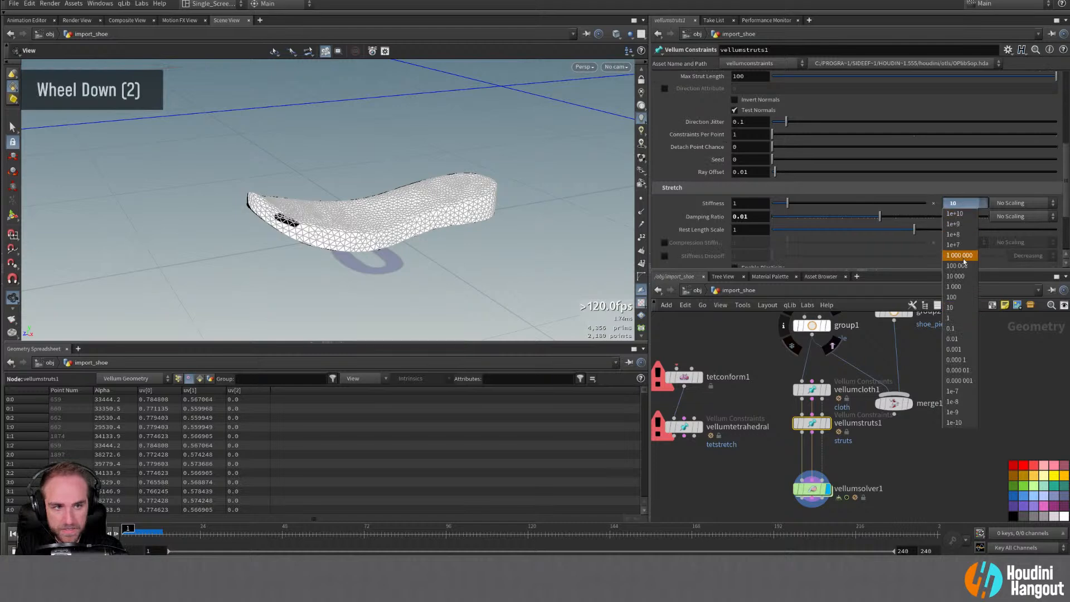
click(960, 297)
scroll(684, 209, up, 20)
scroll(684, 209, down, 18)
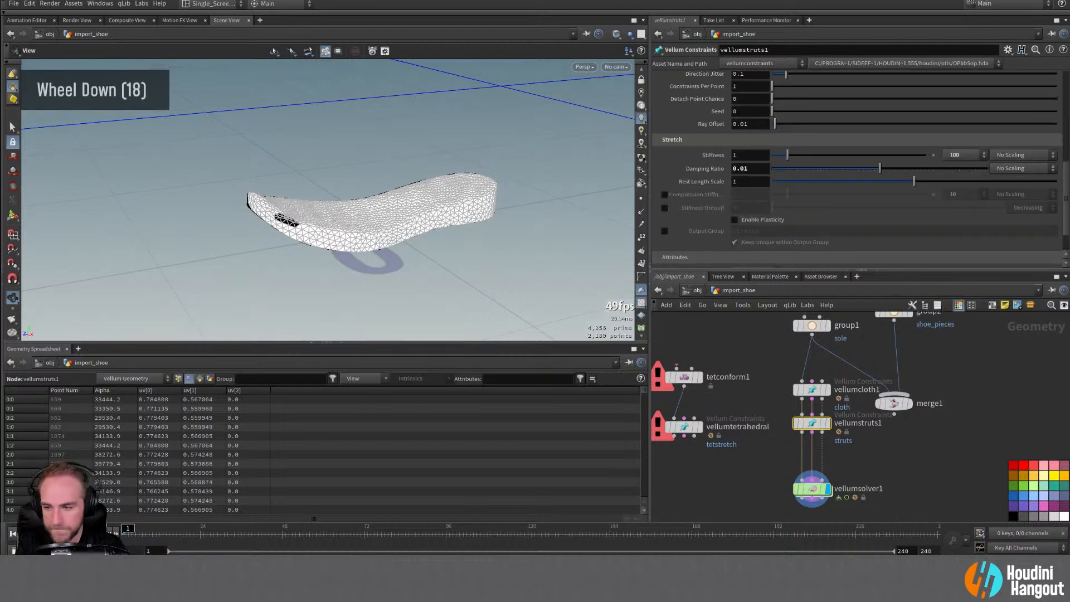
click(68, 534)
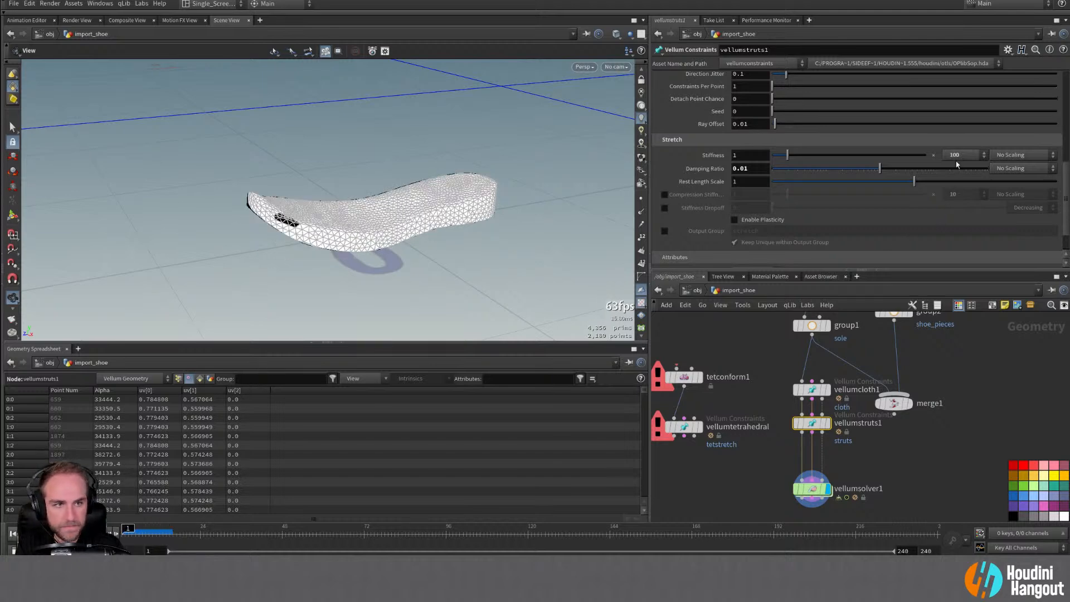
Step: Set the stretch stiffness multiplier of vellumstruts1 to 1 000 and play the vellumsolver1 simulation
click(984, 155)
click(959, 233)
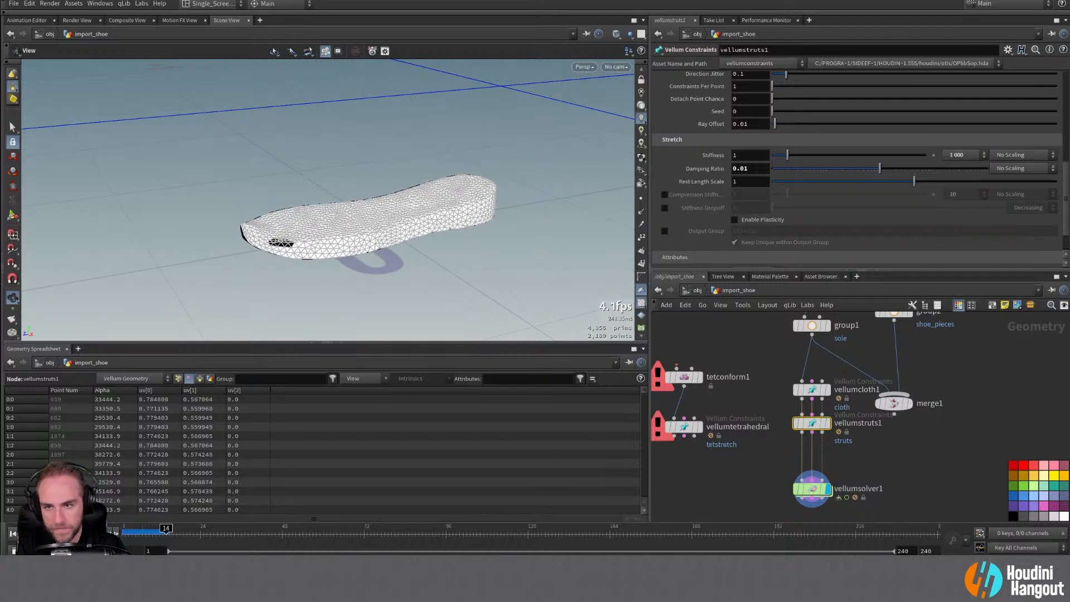
click(812, 489)
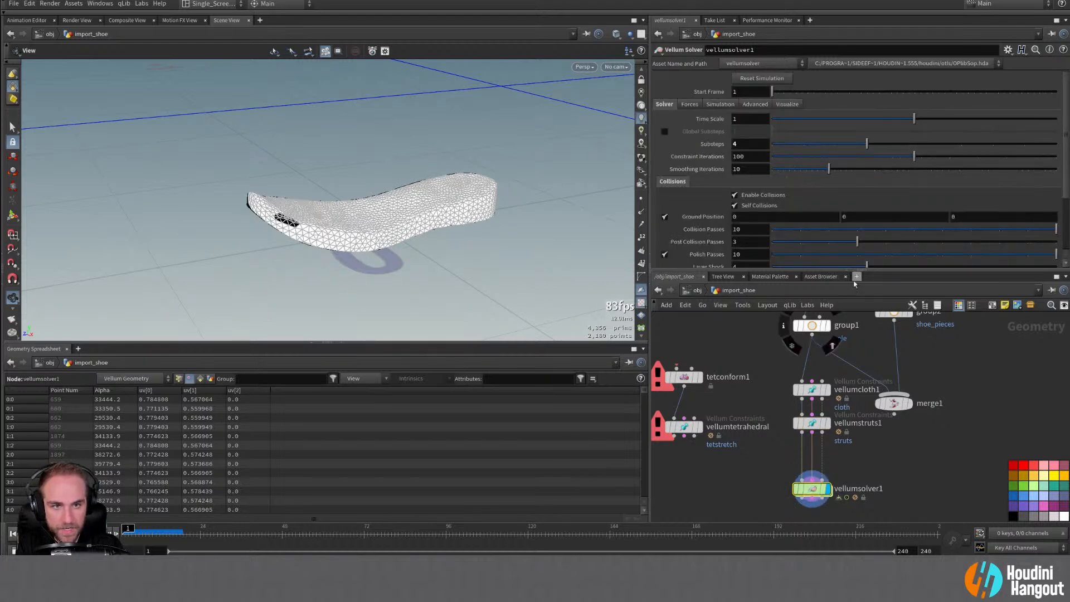
Step: Raise the stretch stiffness multiplier of vellumstruts1 to 1 000 000 and replay the simulation with vellumsolver1 displayed
double_click(823, 426)
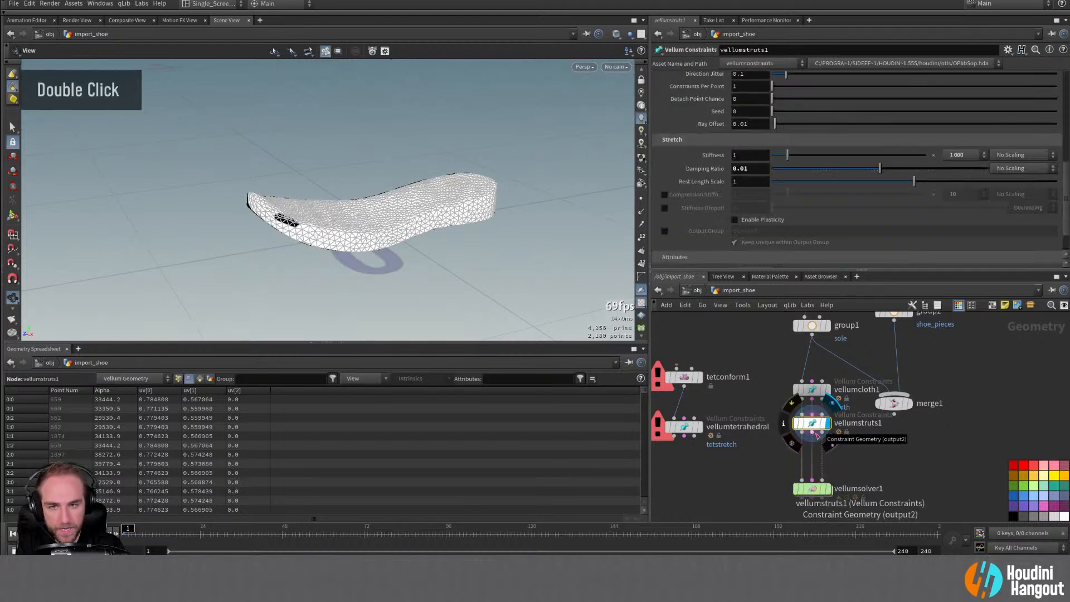
click(962, 155)
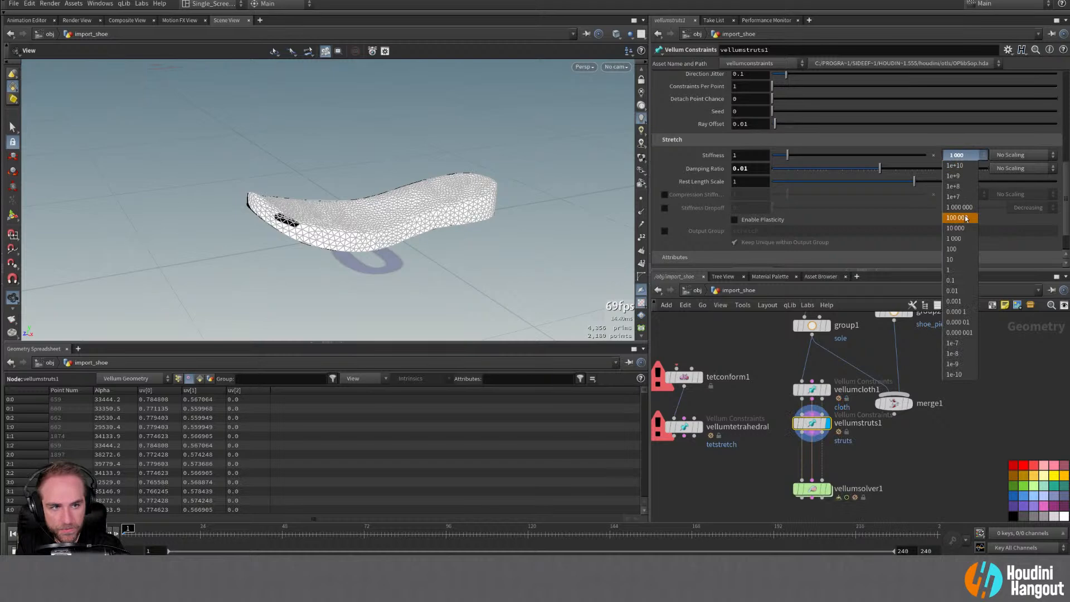
click(965, 212)
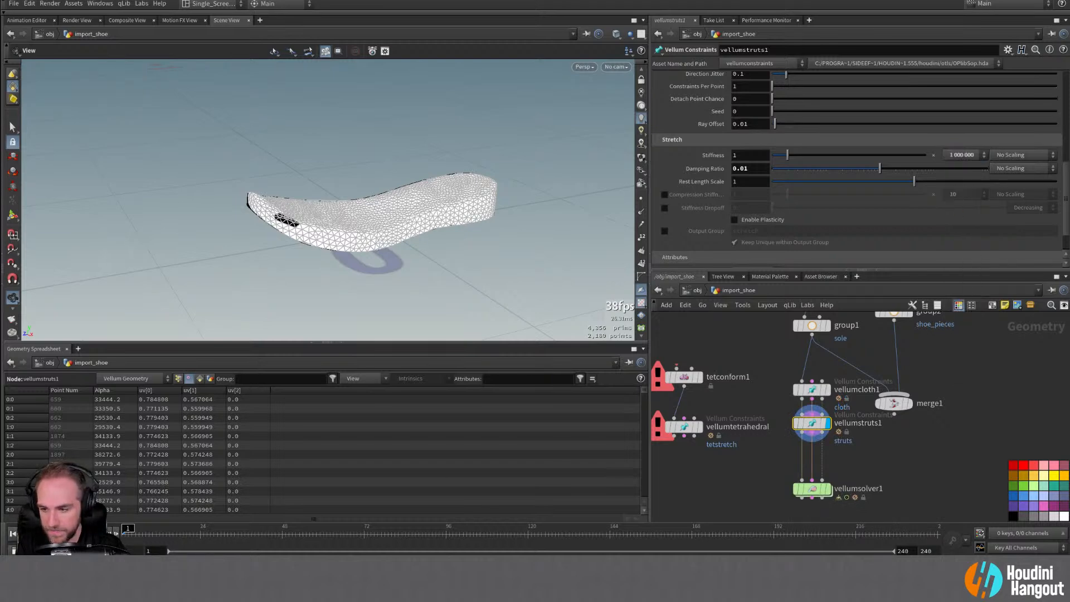
double_click(11, 534)
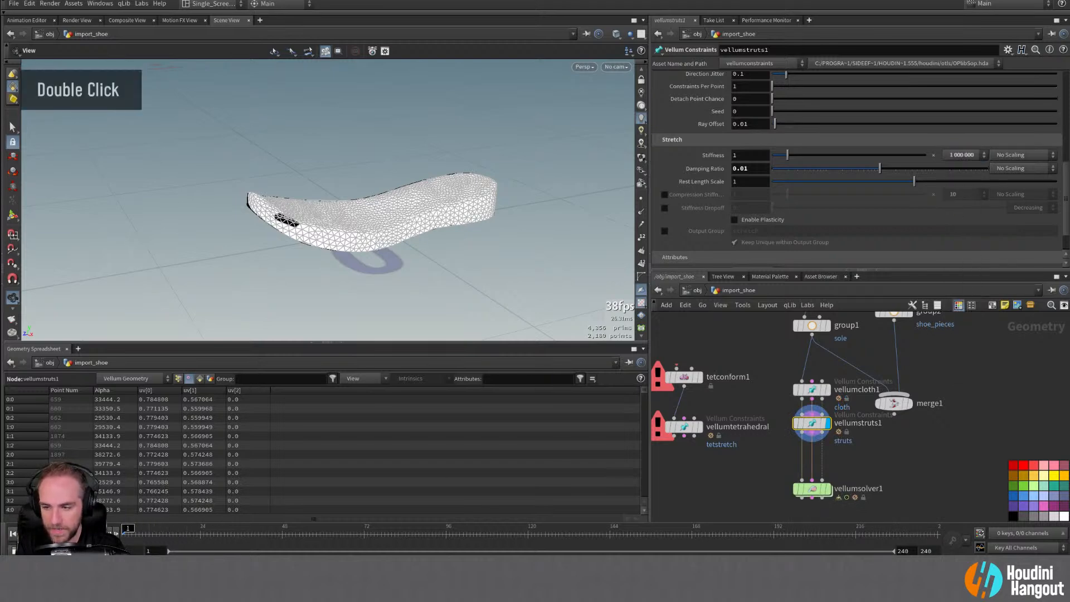
click(842, 492)
click(828, 490)
click(815, 490)
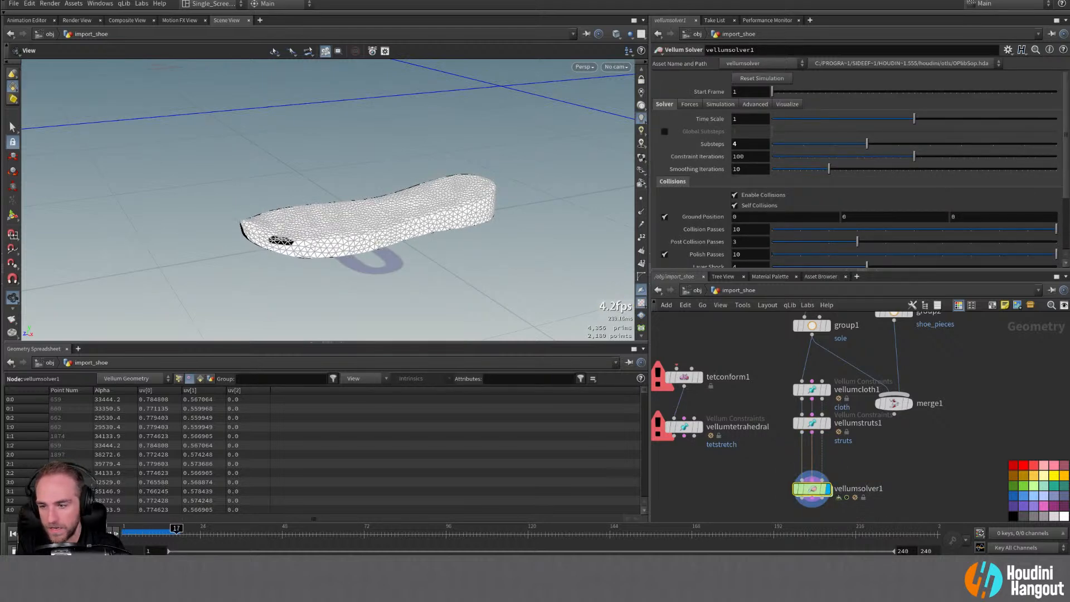
Step: Set the stretch stiffness multiplier of vellumstruts1 to 1 000 and display vellumsolver1 to run the simulation
double_click(817, 424)
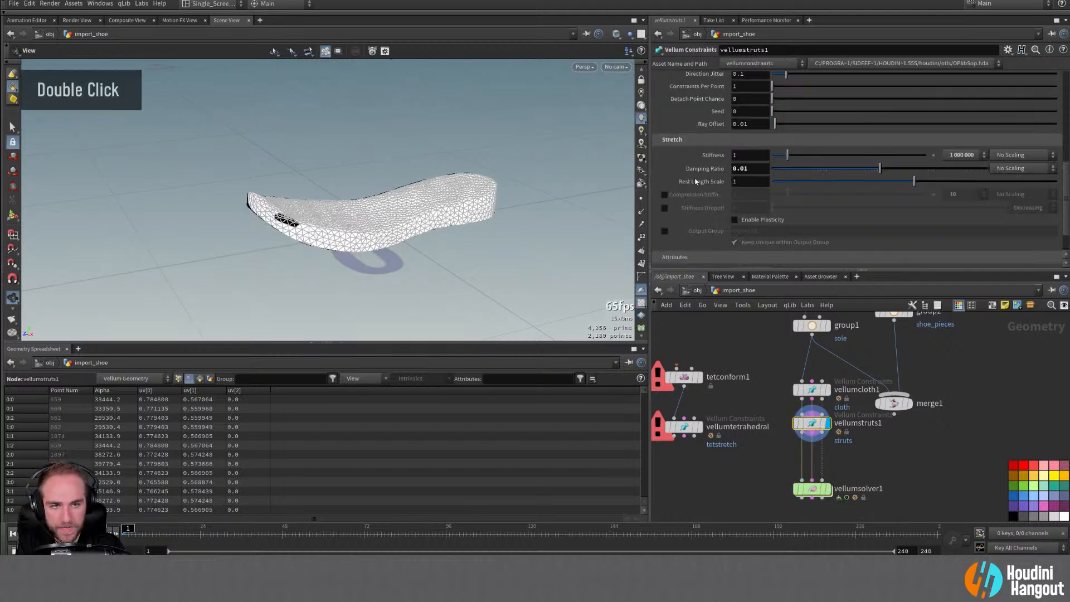
click(948, 157)
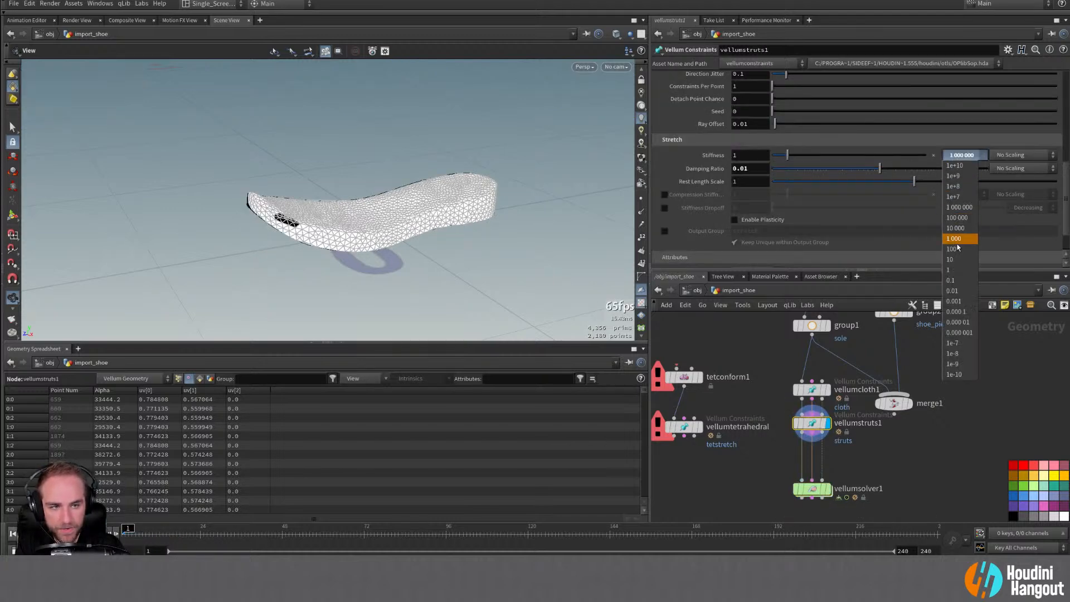
click(954, 240)
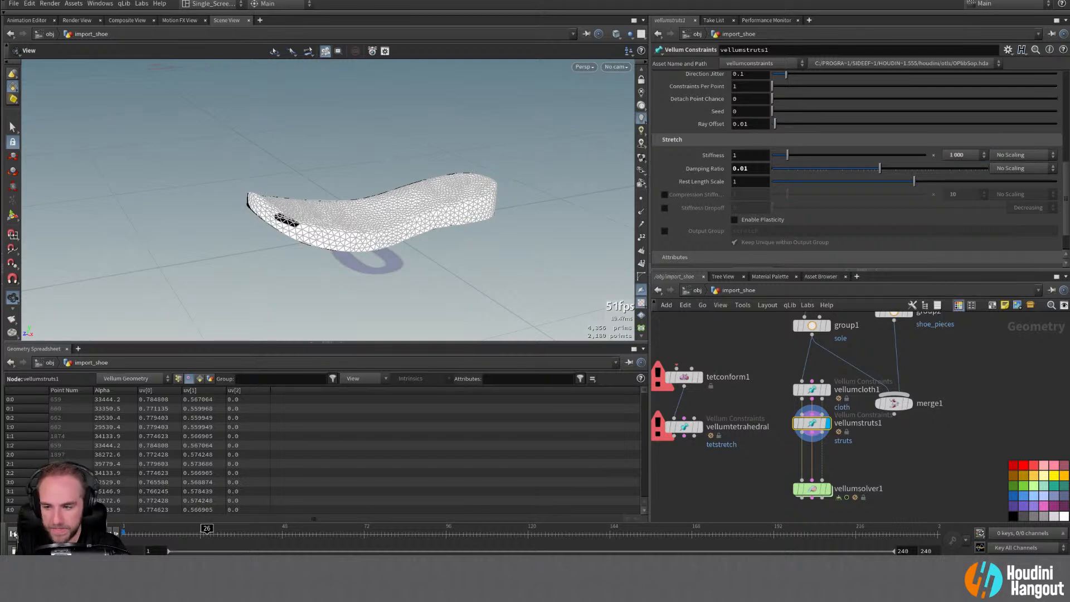
double_click(813, 490)
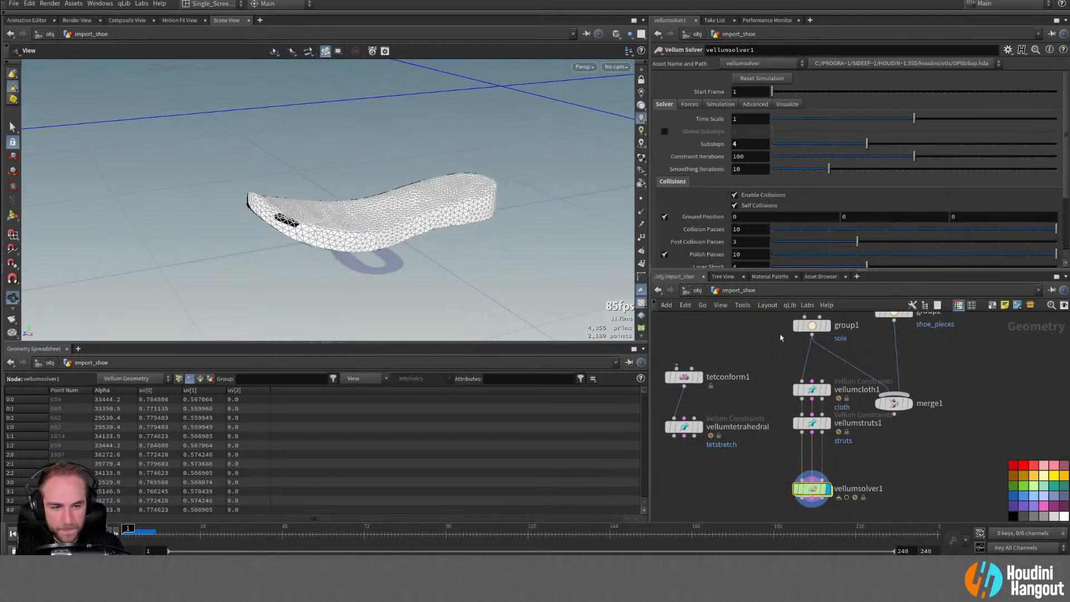
Step: Set the stretch Rest Length Scale of vellumstruts1 to 1.5, examine the simulated sole from the side, and rewind to the first frame
click(812, 423)
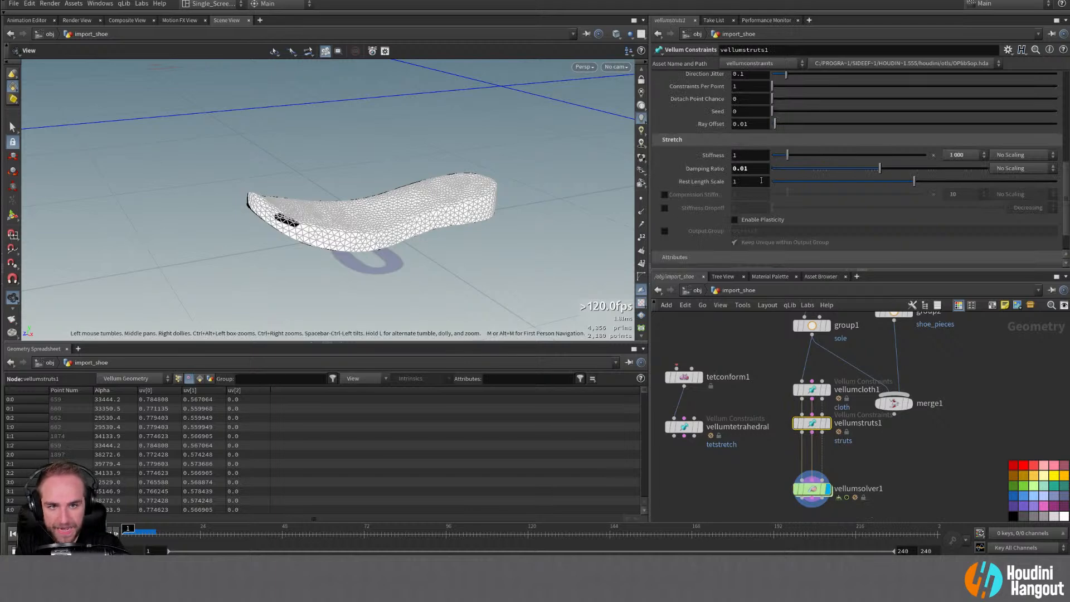
text(1.5)
key(Return)
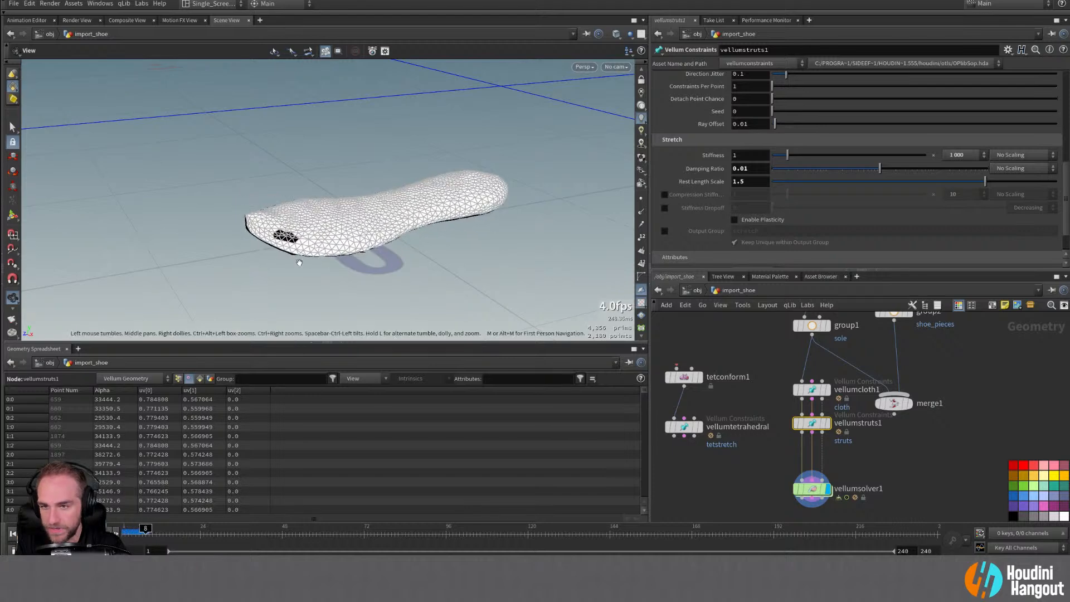
alt+drag(298, 260, 284, 232)
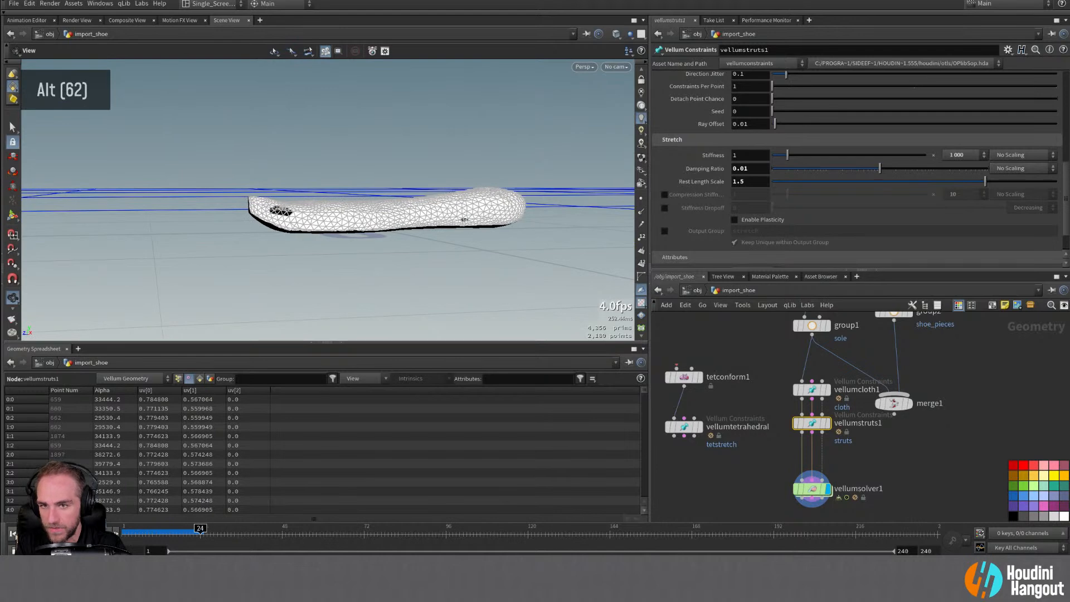
click(13, 534)
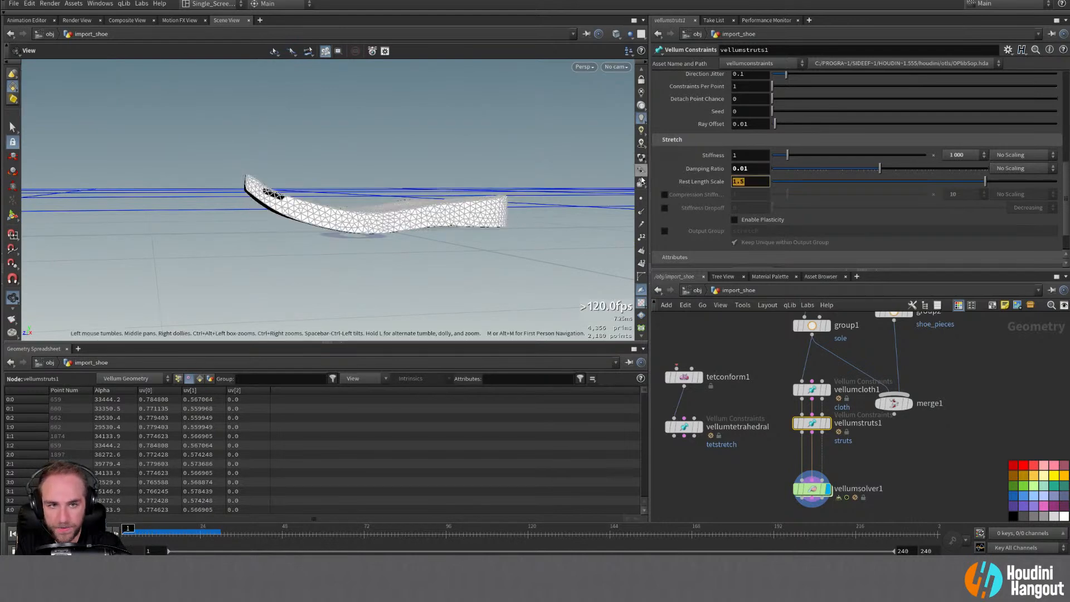
Step: Increase the struts' Rest Length Scale to 2, play the simulation, and rewind it
text(2)
key(Return)
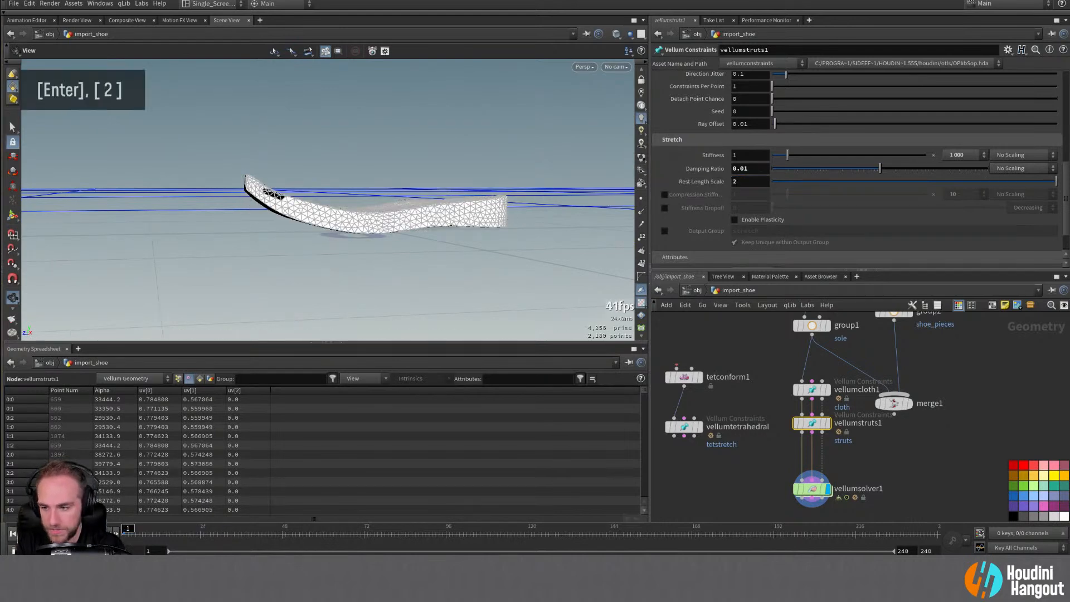
click(64, 534)
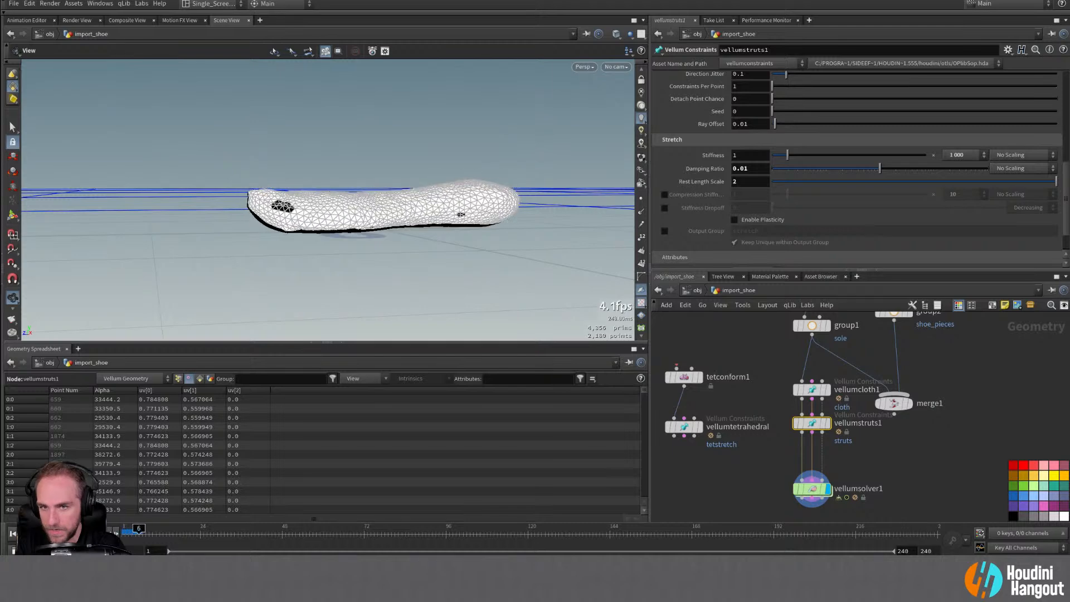
click(13, 534)
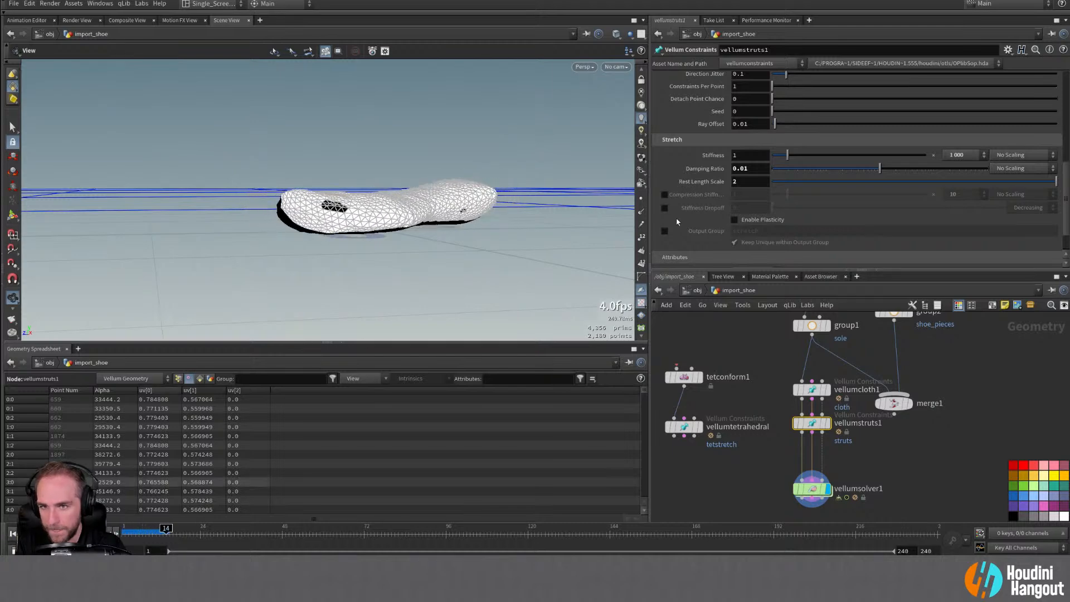
Step: Set the struts' Rest Length Scale to 10, play the simulation to watch the sole inflate, and rewind it
double_click(748, 181)
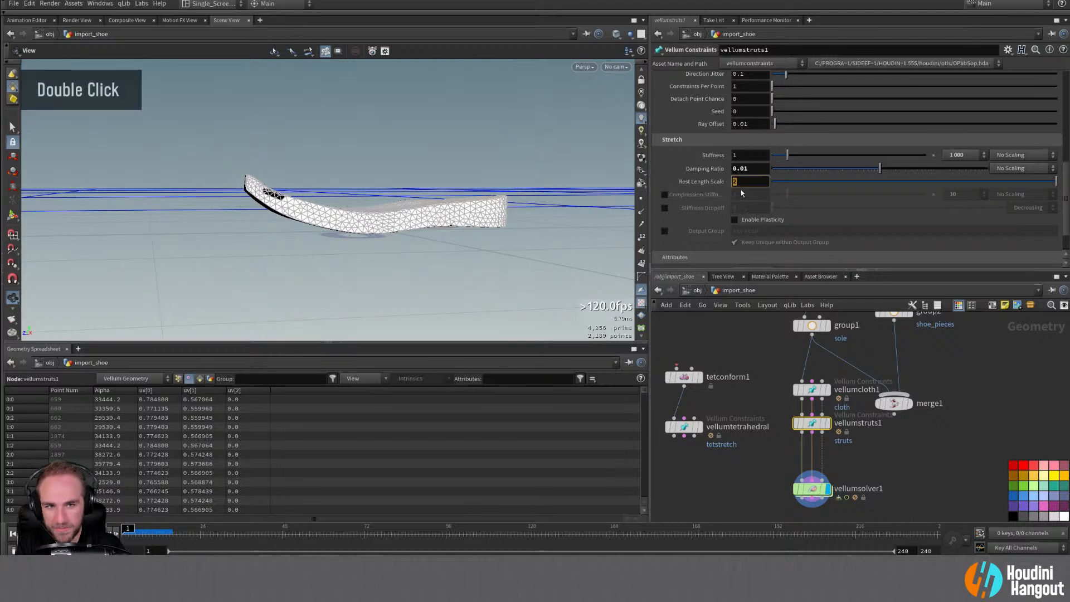
scroll(691, 181, up, 5)
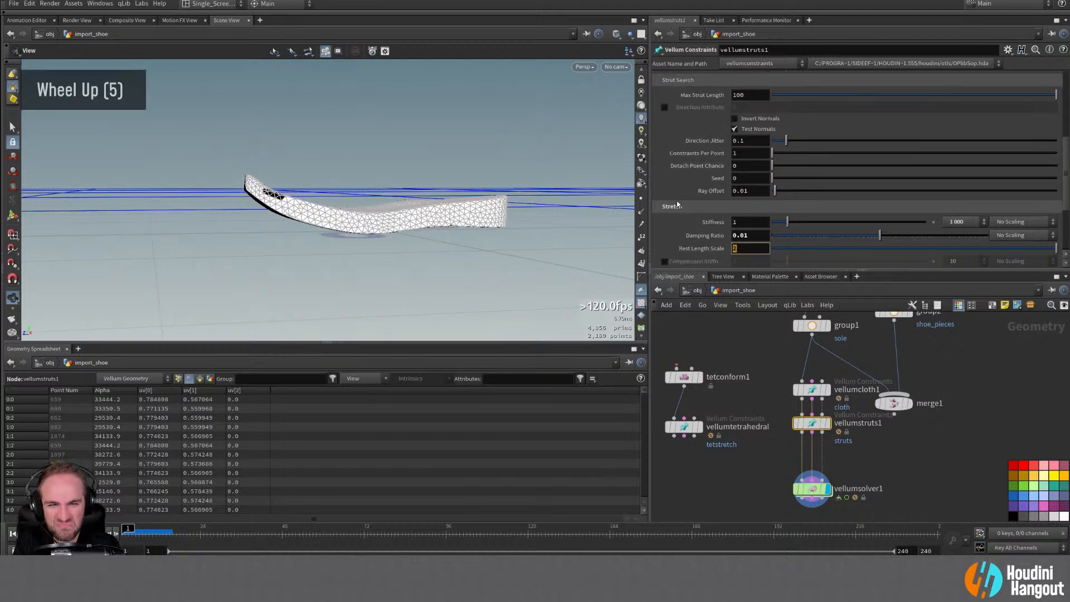
scroll(696, 142, up, 14)
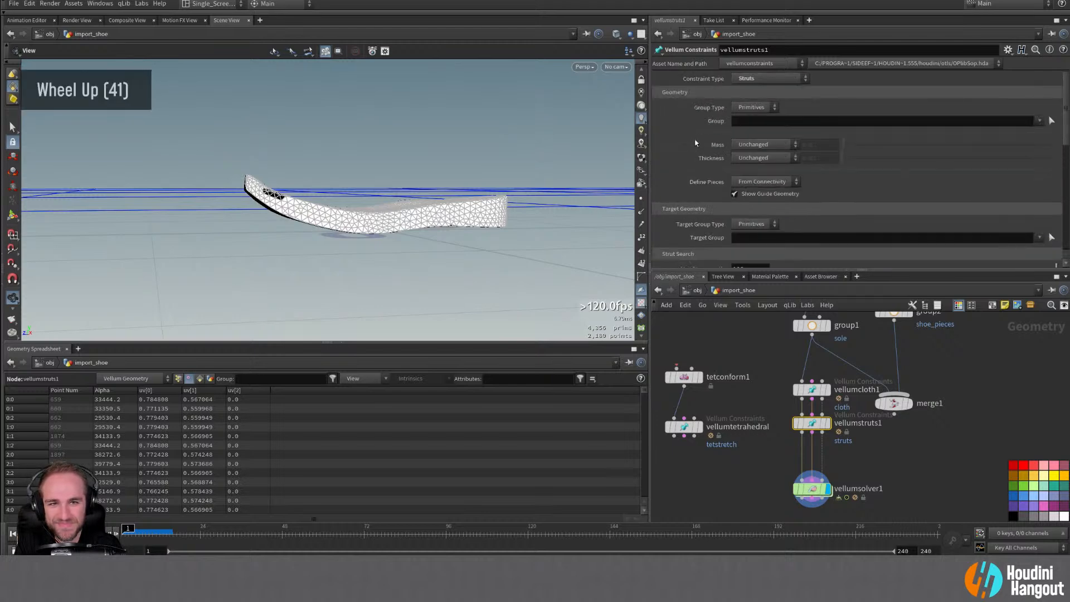
scroll(694, 143, down, 20)
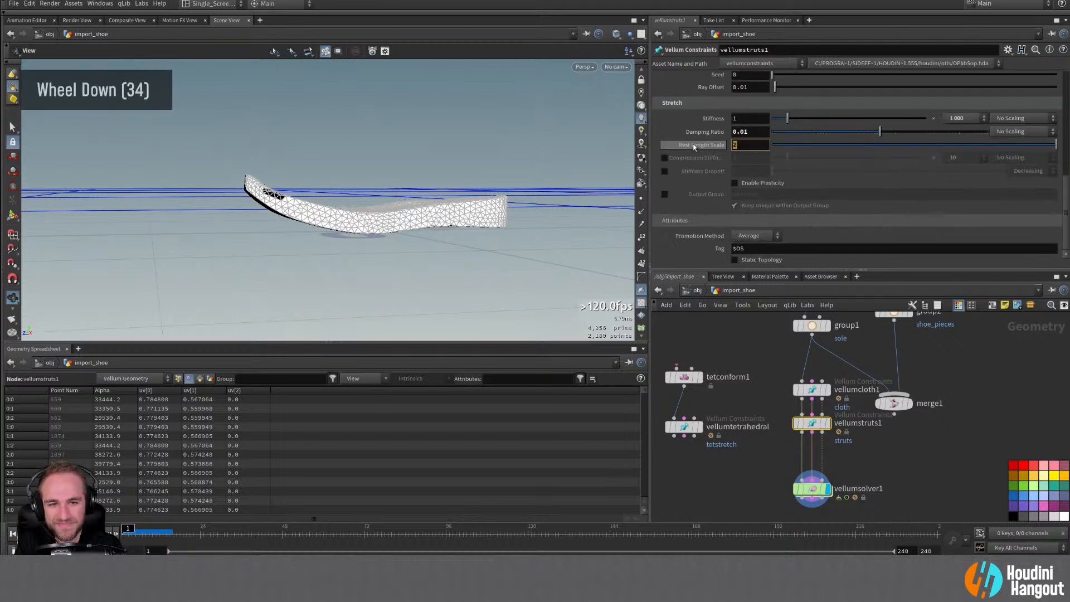
double_click(744, 144)
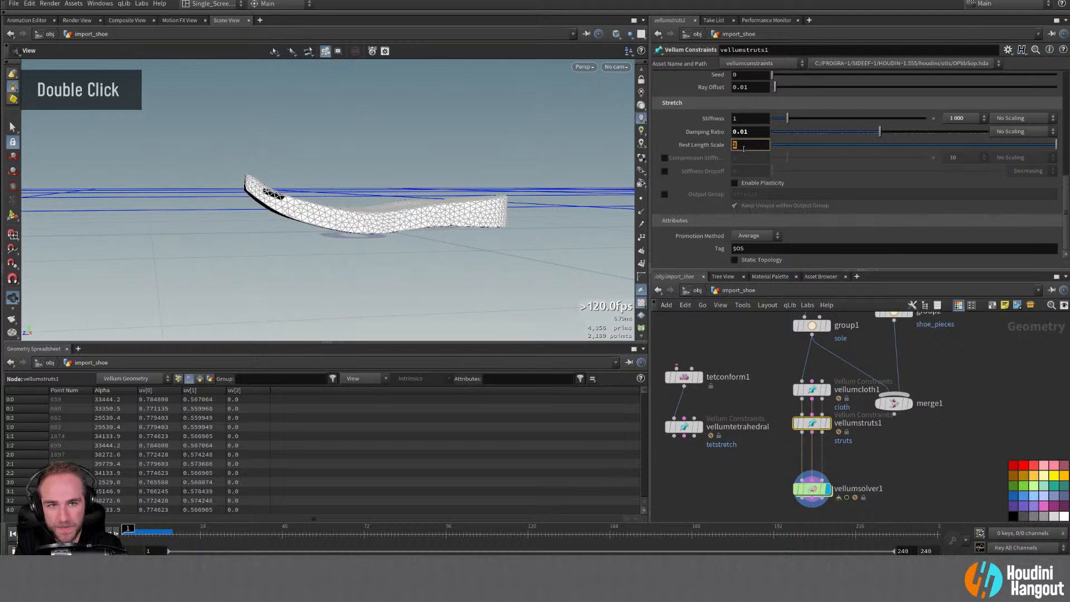
text(10)
key(Return)
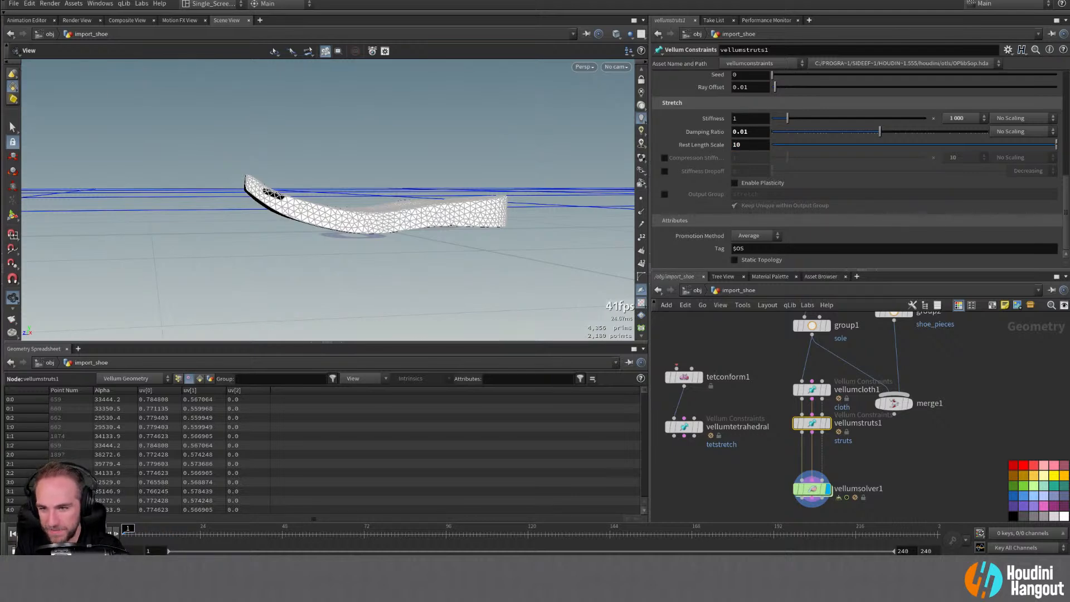
click(68, 534)
alt+right_drag(370, 231, 332, 240)
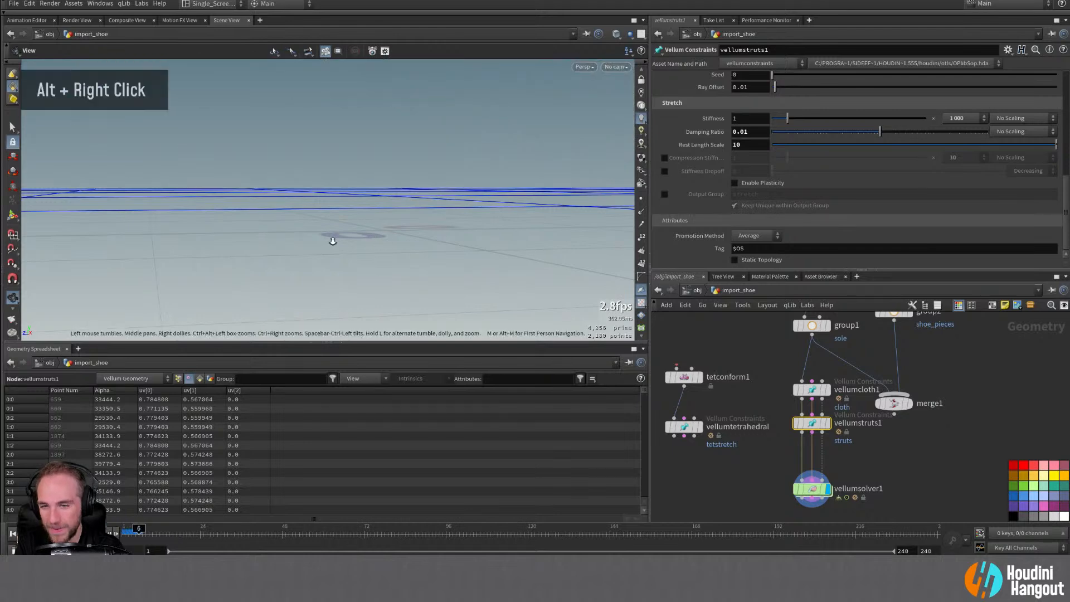
alt+right_drag(161, 263, 110, 274)
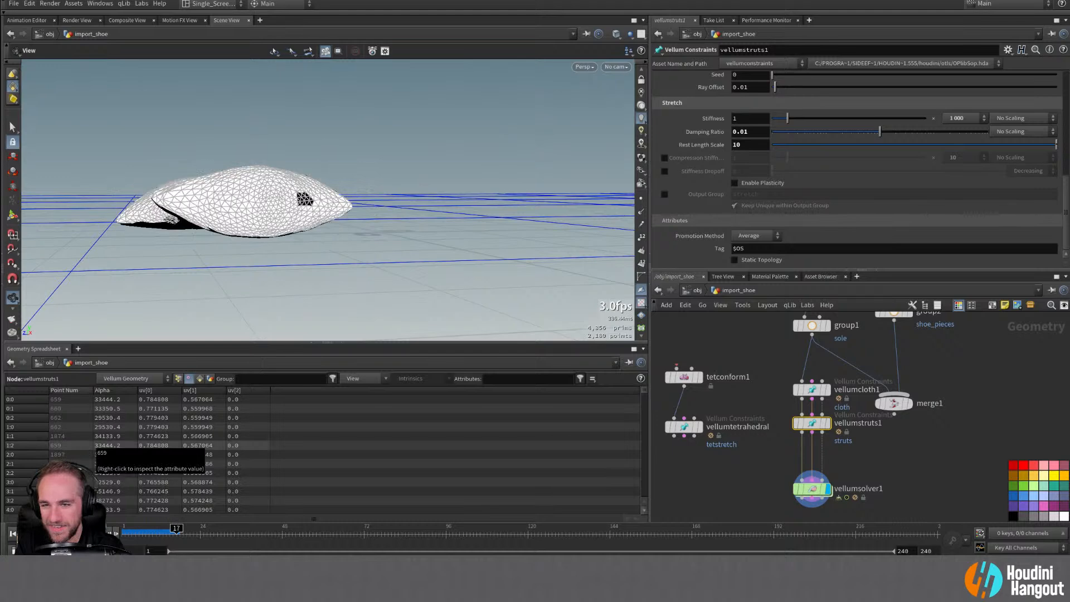
click(12, 534)
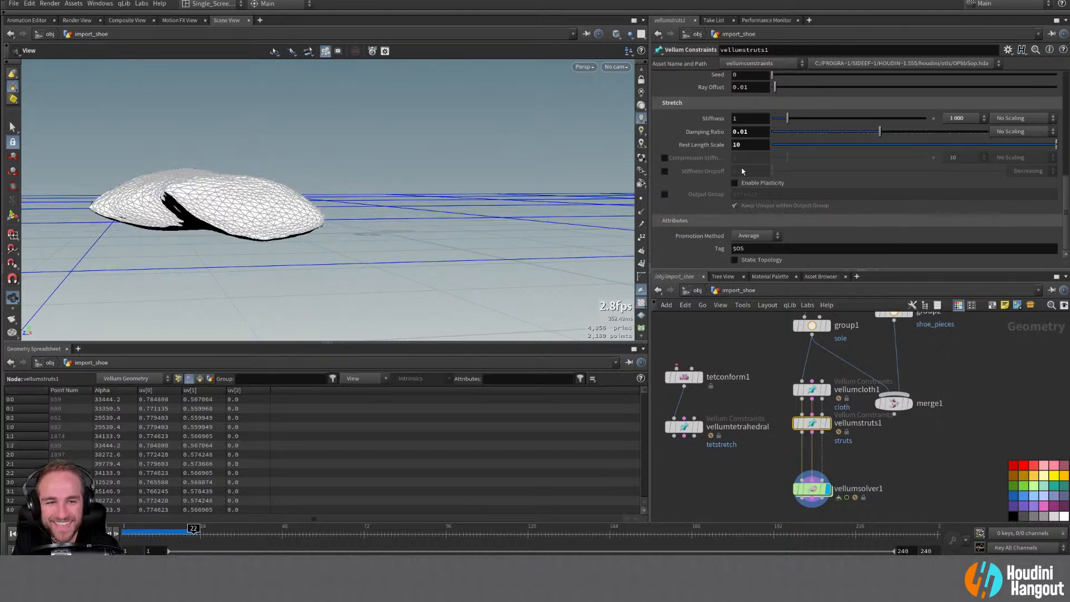
Step: Set the struts' Rest Length Scale to 5, play the simulation, and return to the first frame
double_click(750, 147)
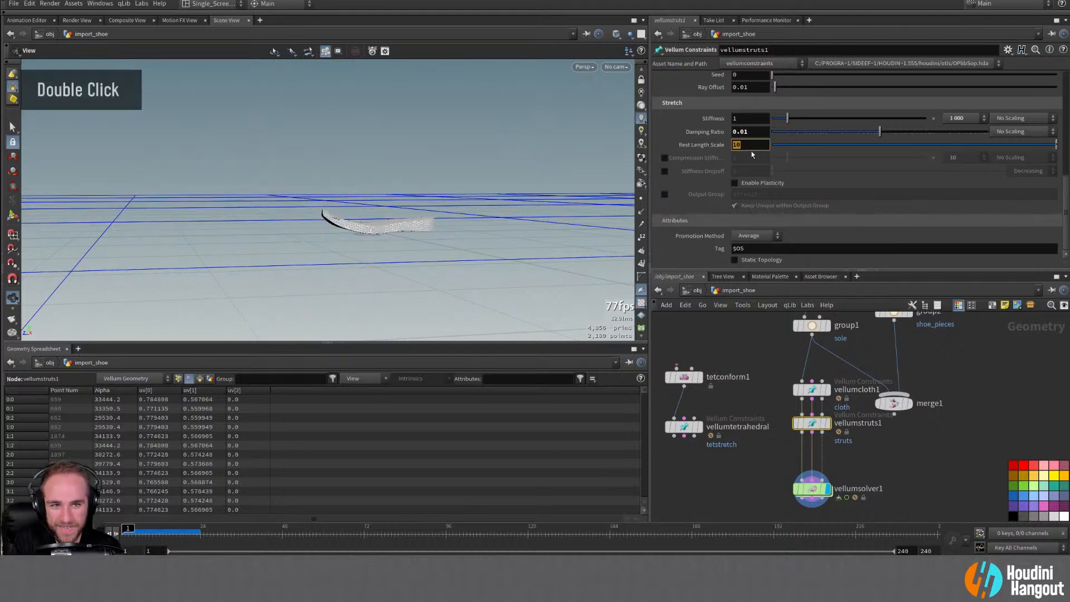
text(5)
key(Return)
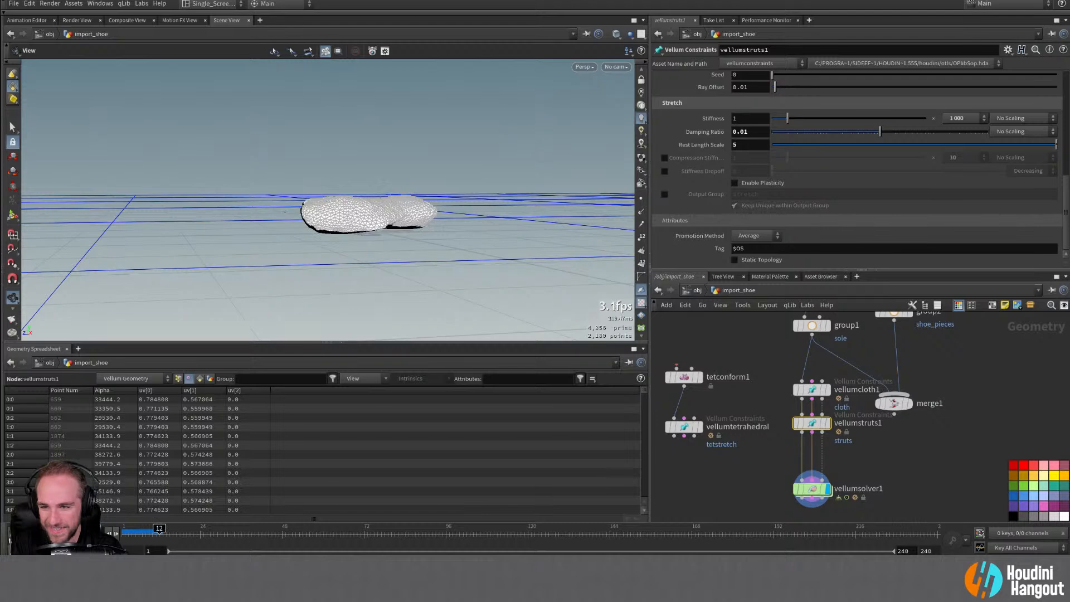
click(23, 534)
alt+right_drag(760, 473, 741, 463)
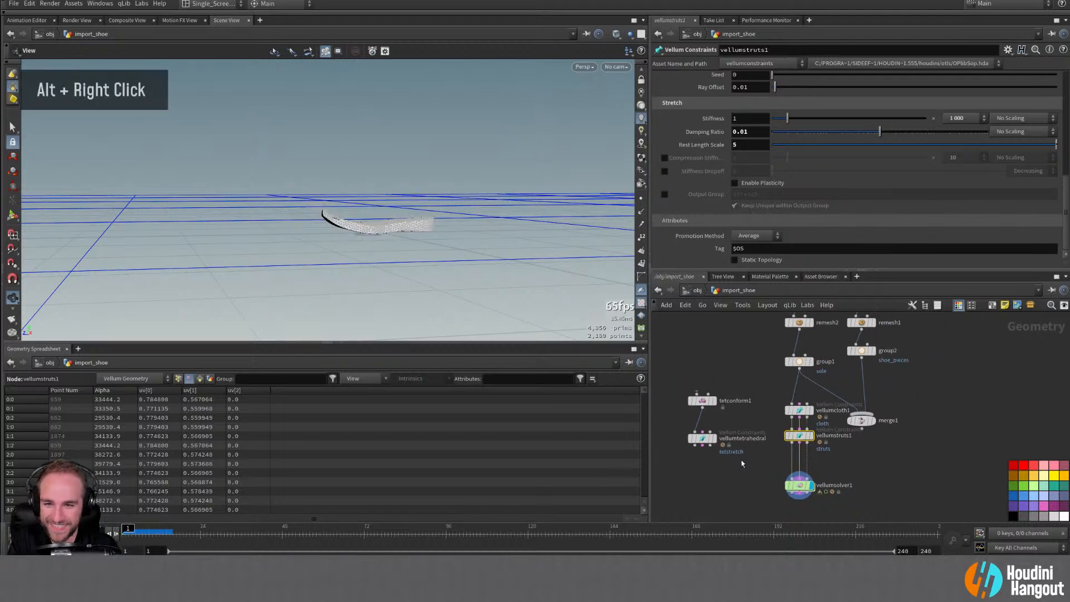
alt+right_drag(326, 231, 487, 179)
alt+drag(487, 179, 408, 259)
alt+right_drag(408, 260, 435, 251)
alt+drag(435, 251, 467, 242)
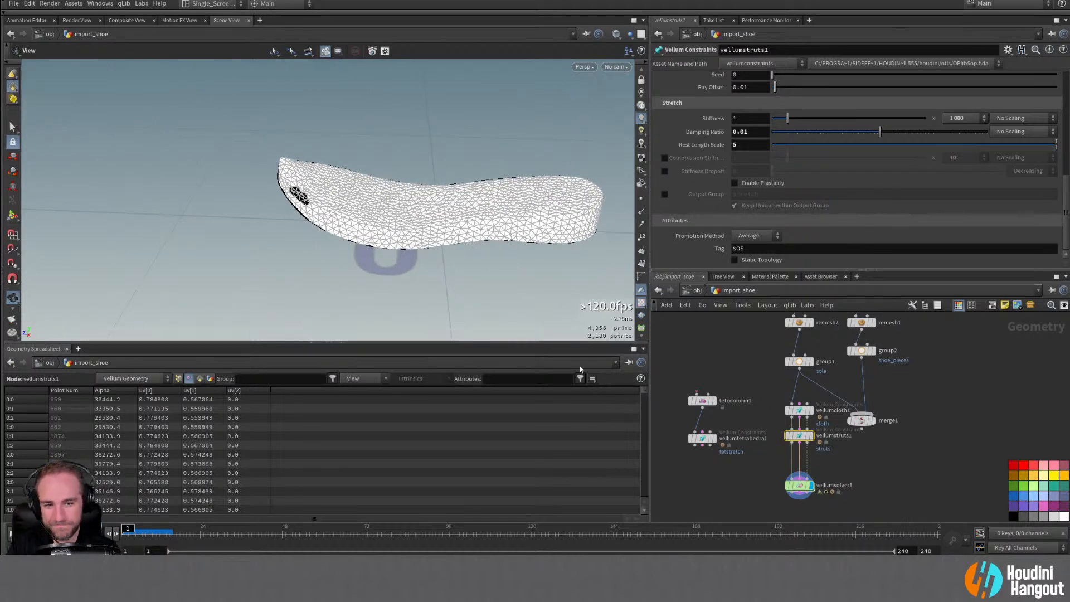
Step: Delete the unused tetconform1 and vellumtetrahedral nodes from the import_shoe network
drag(702, 400, 715, 449)
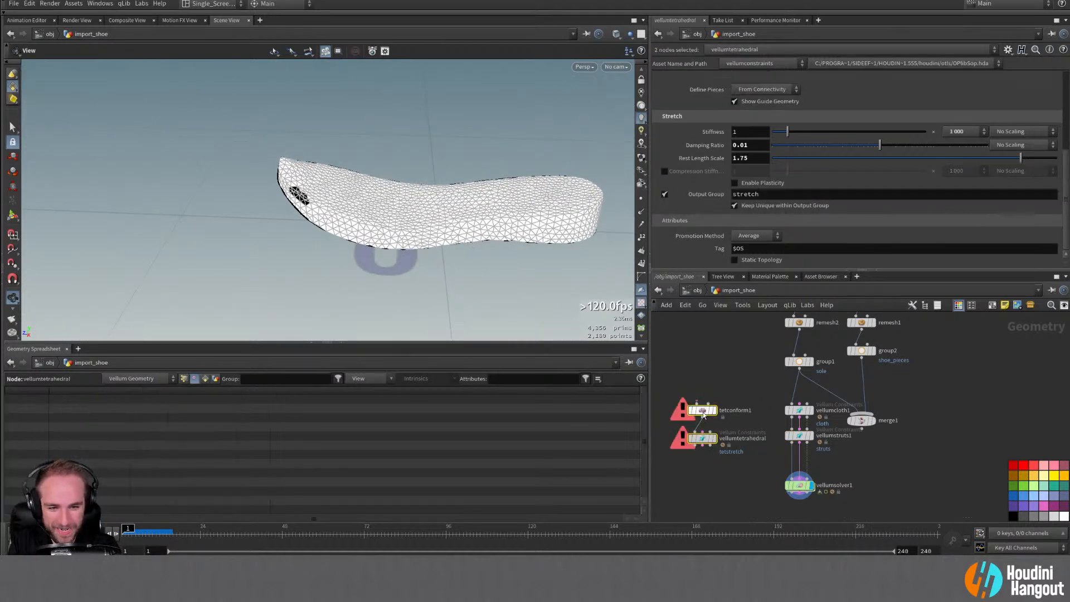
middle_drag(743, 404, 952, 398)
drag(860, 369, 960, 467)
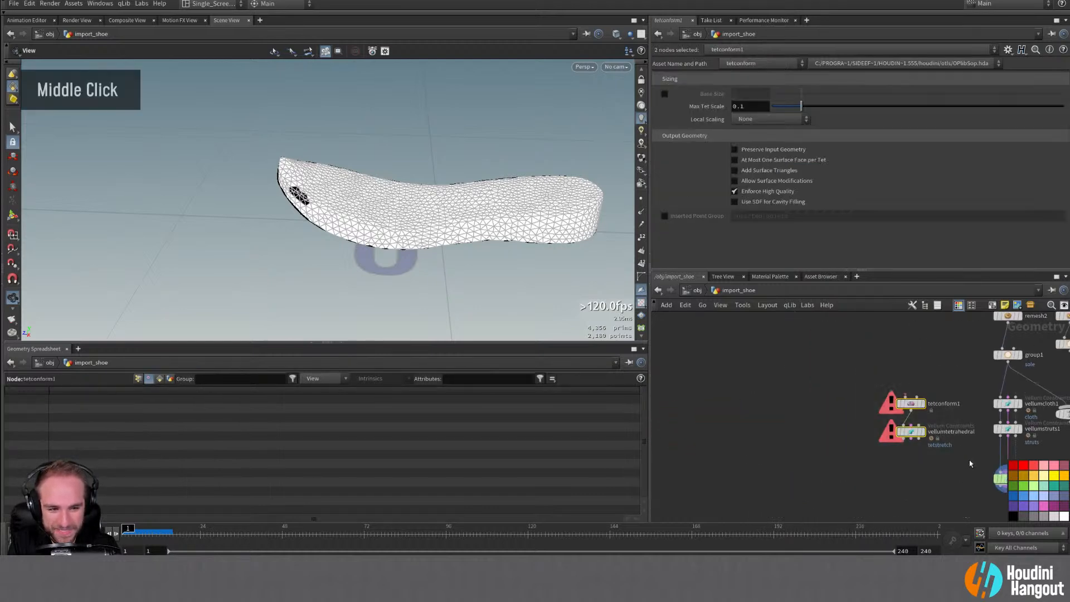
middle_drag(970, 463, 860, 477)
drag(802, 418, 744, 409)
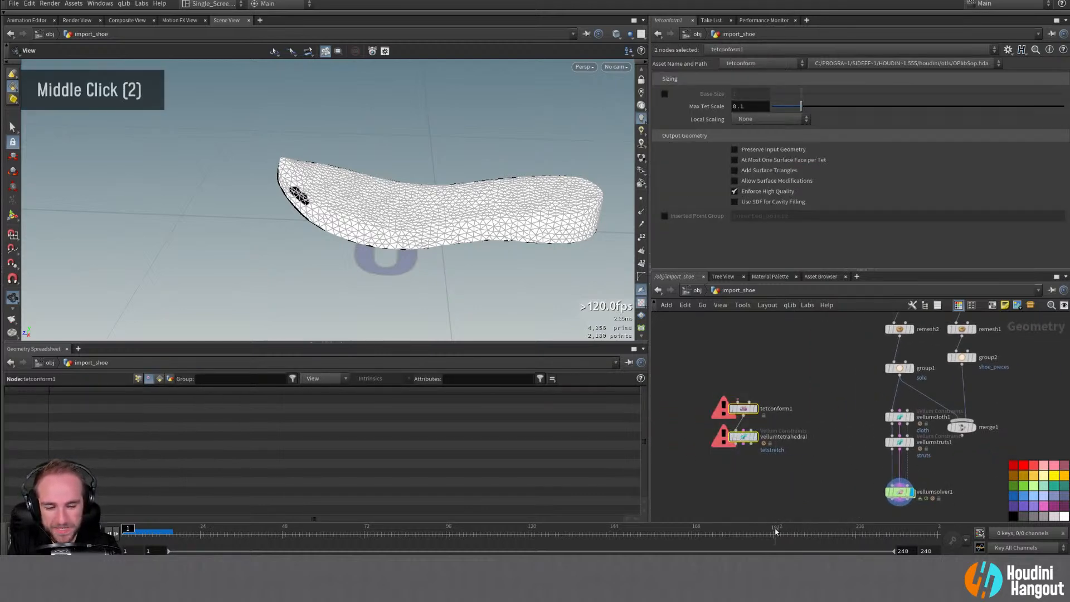
key(Delete)
key(Delete)
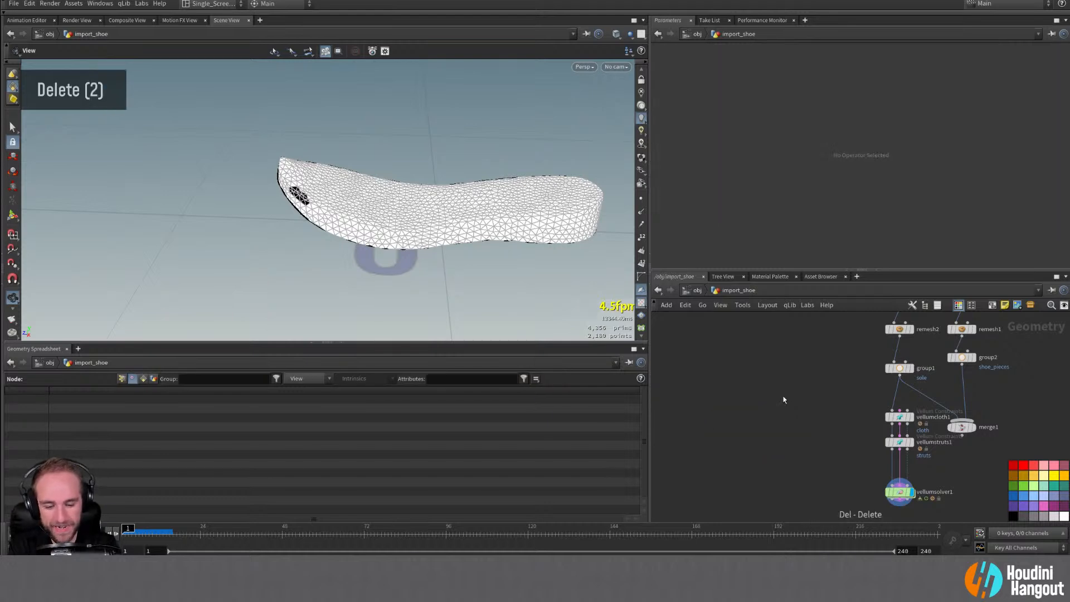
middle_drag(844, 430, 781, 433)
key(Tab)
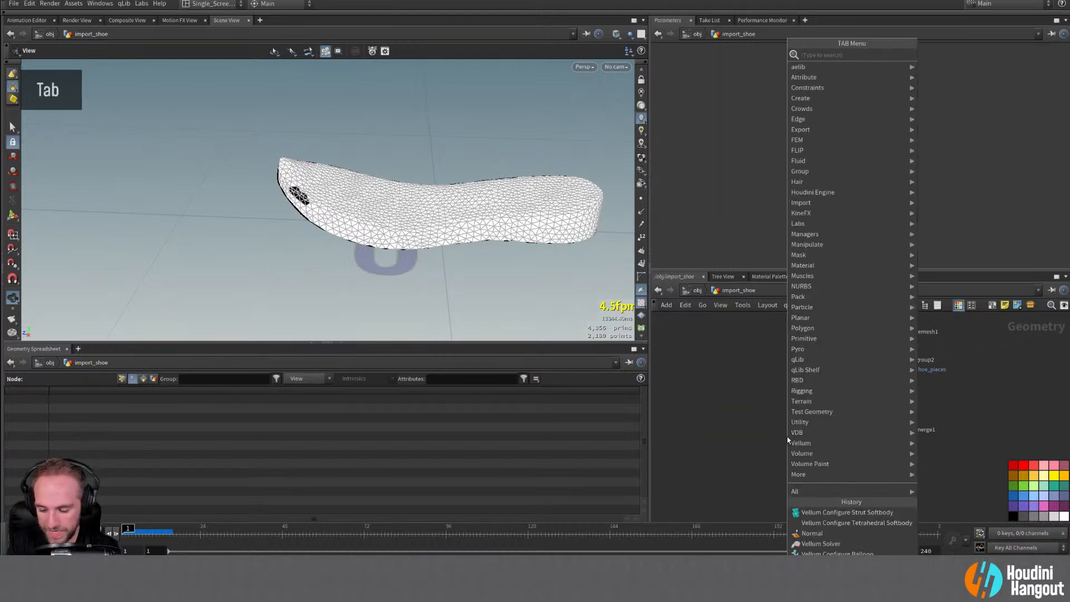
text(vellum)
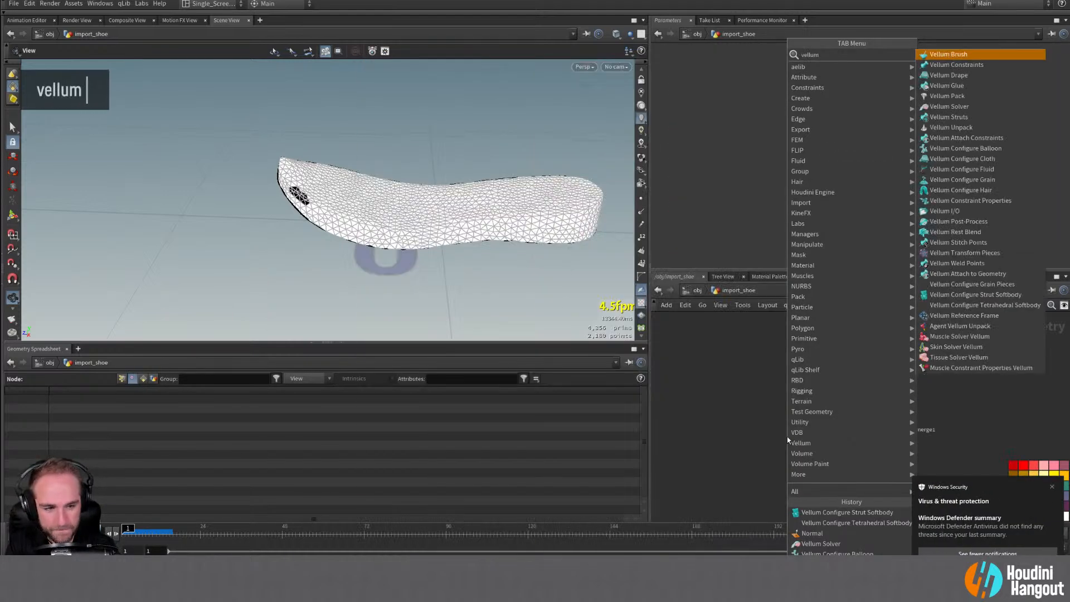
key(Escape)
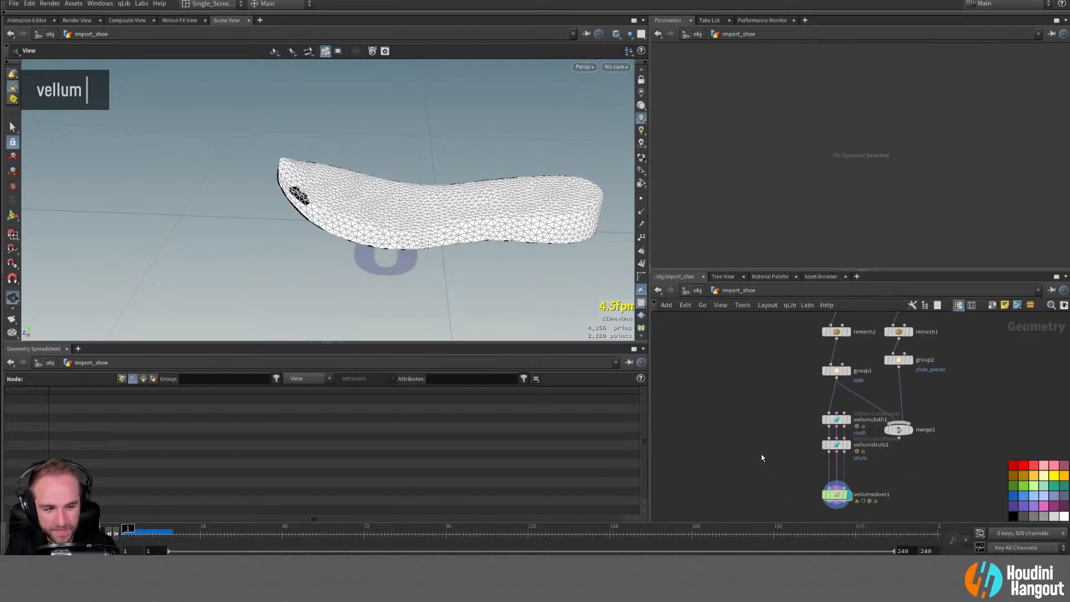
Step: Add a Vellum Configure Strut Softbody setup beside the existing vellumcloth1 and vellumstruts1 nodes
key(Tab)
text(vellum cong)
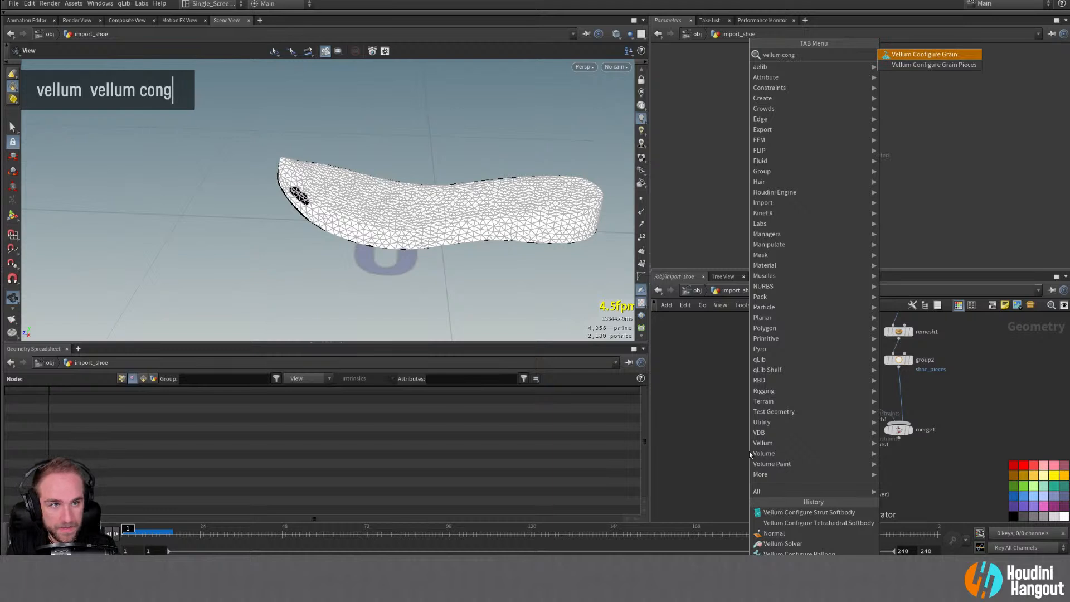
key(BackSpace)
text(f)
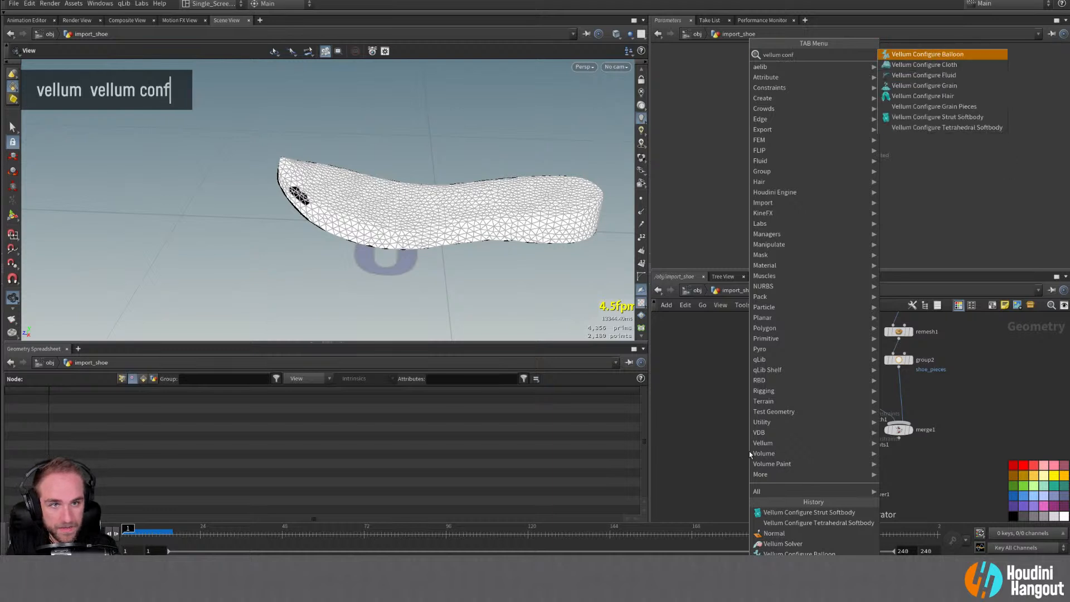
text(igure)
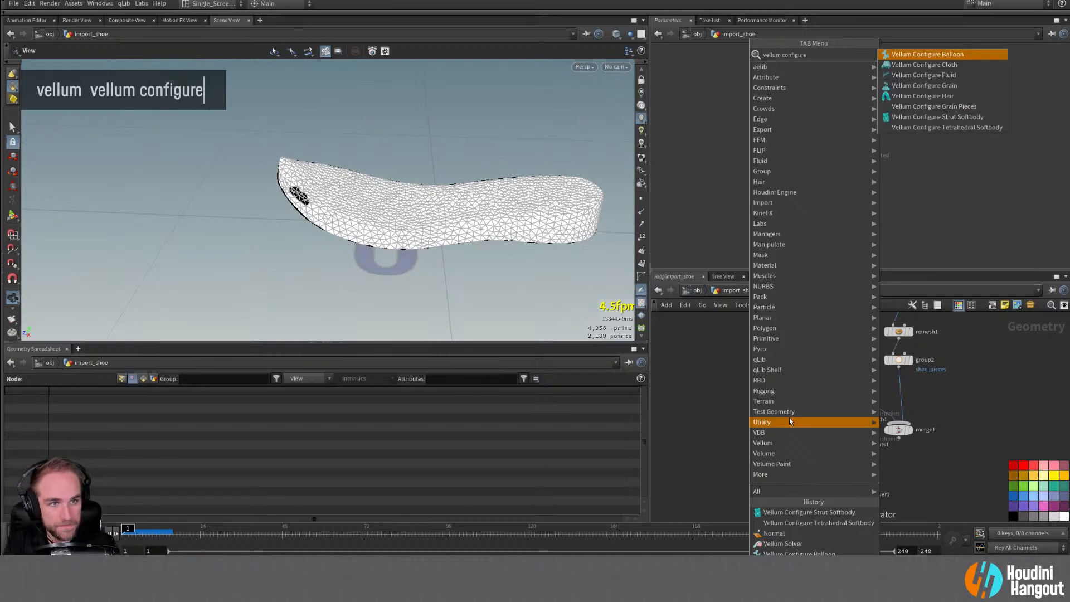
click(944, 119)
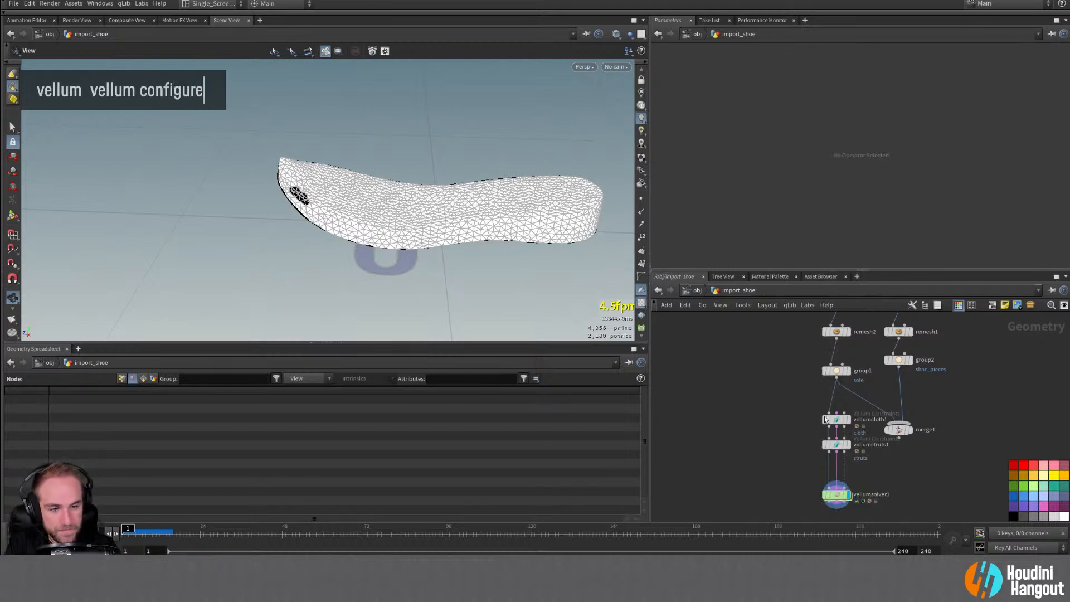
click(750, 420)
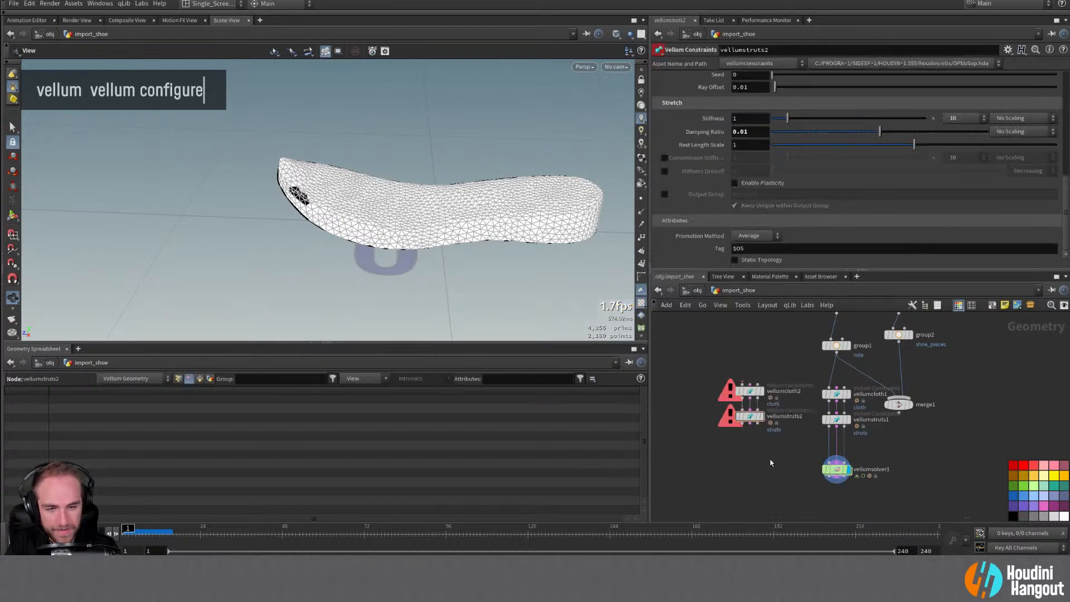
Step: Connect the output of group1 to the first input of vellumcloth2 and display vellumstruts2
middle_drag(771, 463, 764, 474)
click(736, 396)
click(830, 365)
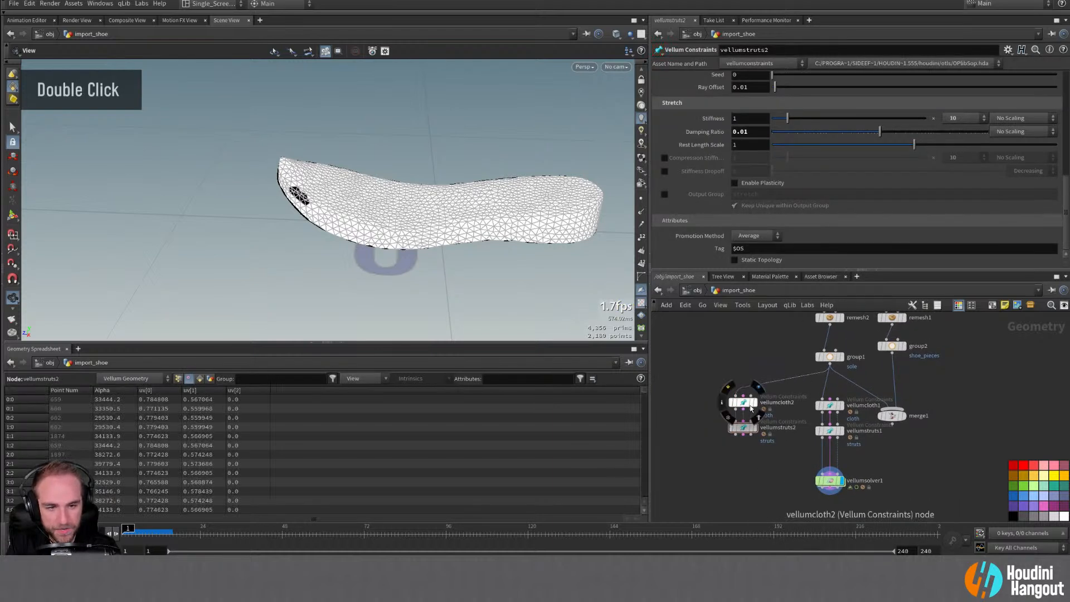
double_click(750, 404)
double_click(743, 429)
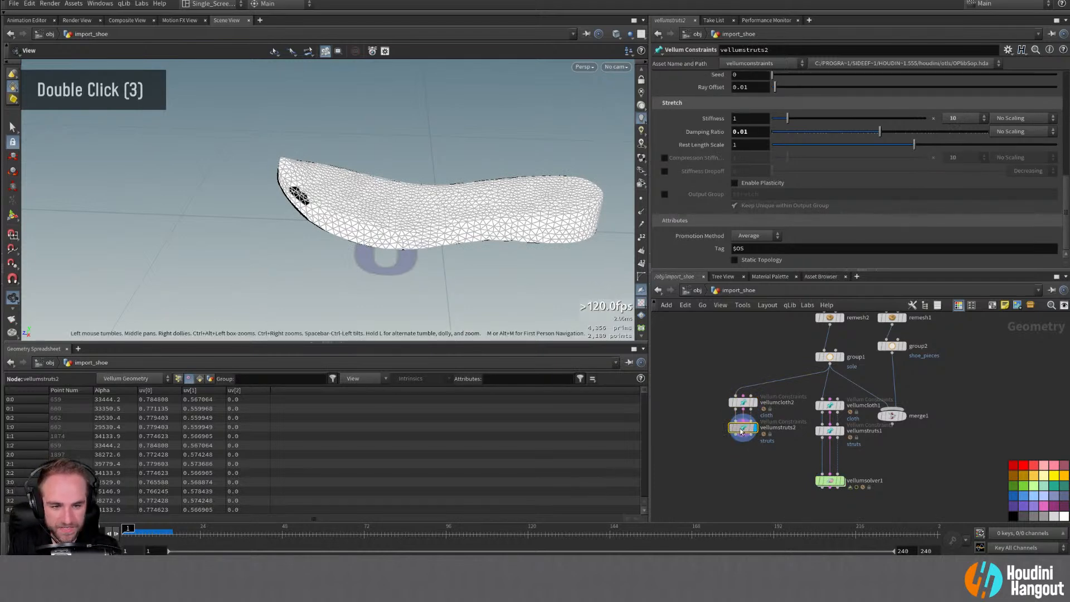
Step: Space vellumstruts2 slightly further below vellumcloth2 in the network
drag(742, 431, 741, 439)
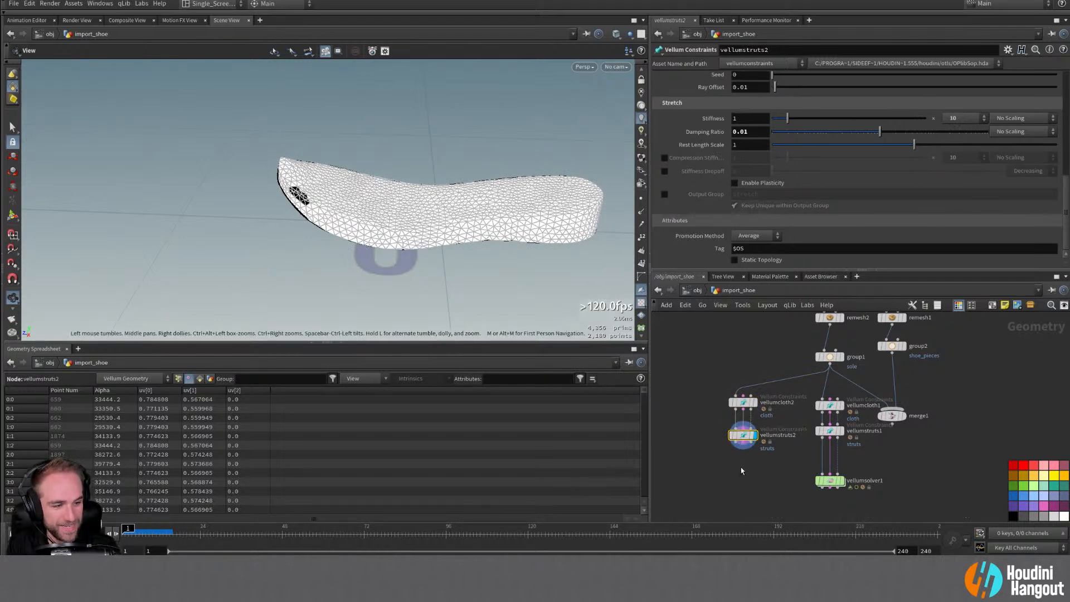
drag(748, 442, 748, 450)
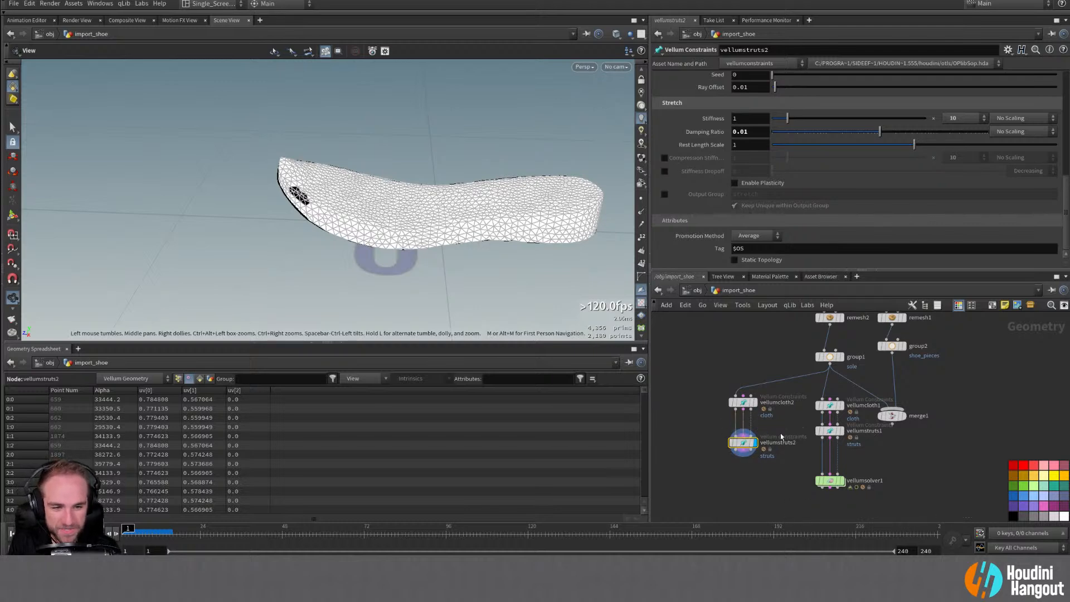
alt+right_drag(763, 481, 773, 471)
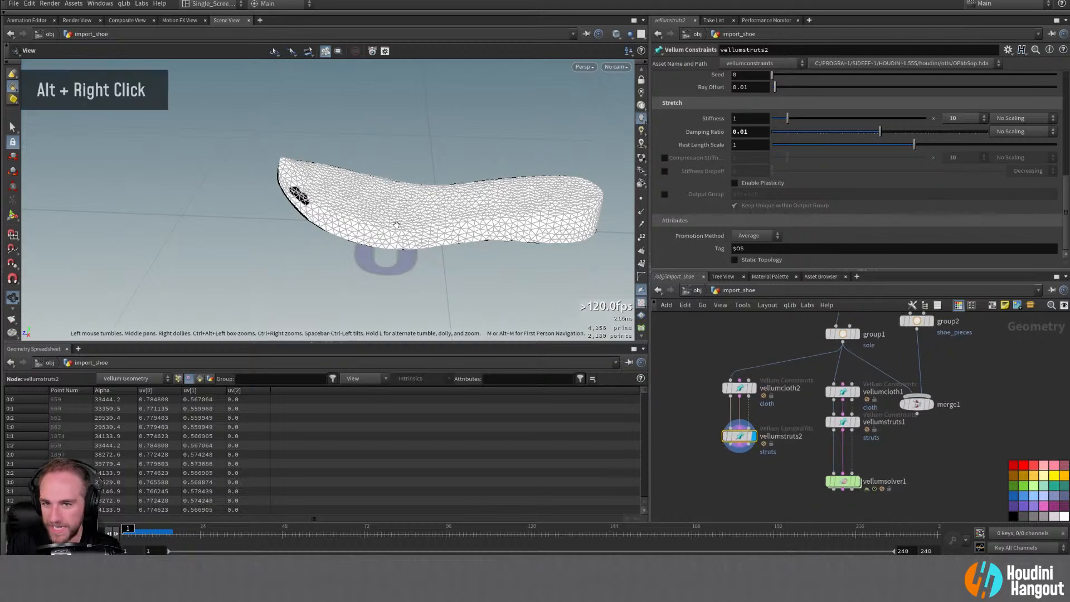
alt+middle_drag(396, 225, 375, 216)
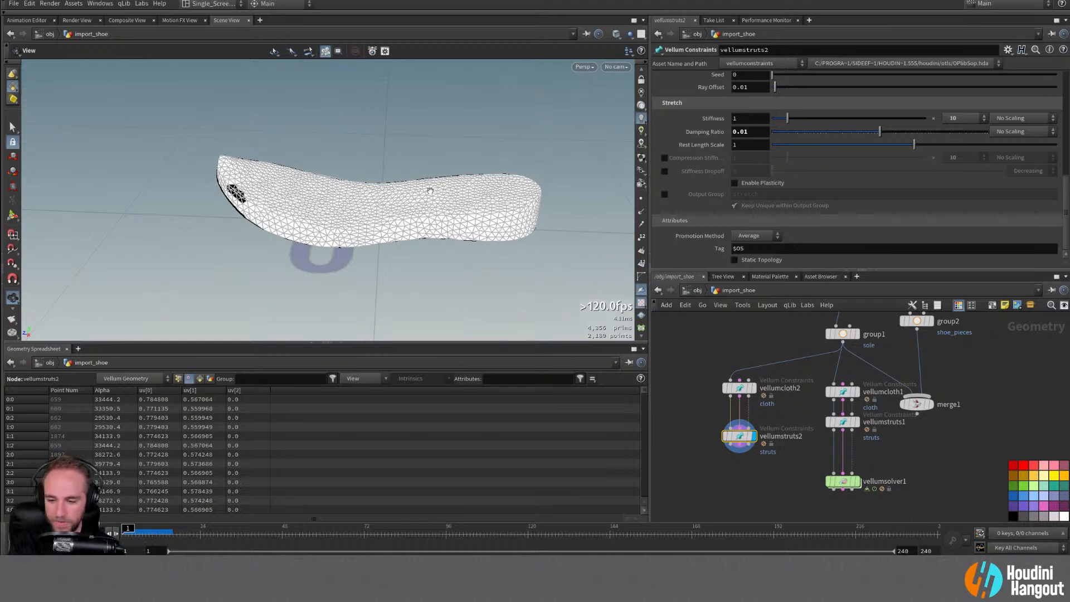
drag(739, 440, 739, 433)
alt+middle_drag(748, 471, 740, 479)
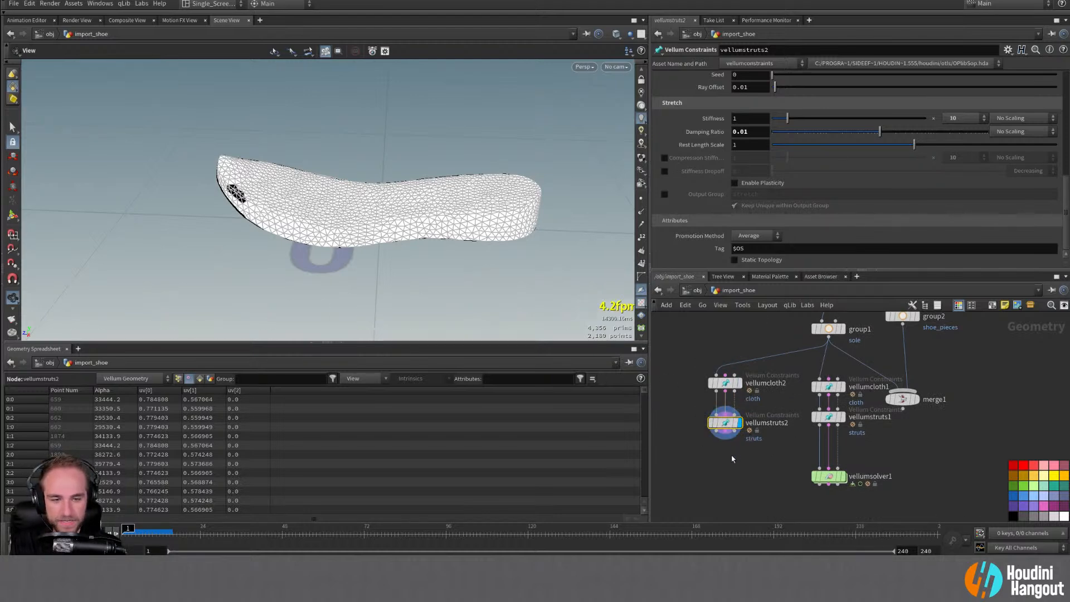
Step: Cut the wires from vellumstruts1 to vellumsolver1, connect the three vellumstruts2 outputs to the solver, and place it below vellumstruts2
key(y)
drag(794, 448, 864, 442)
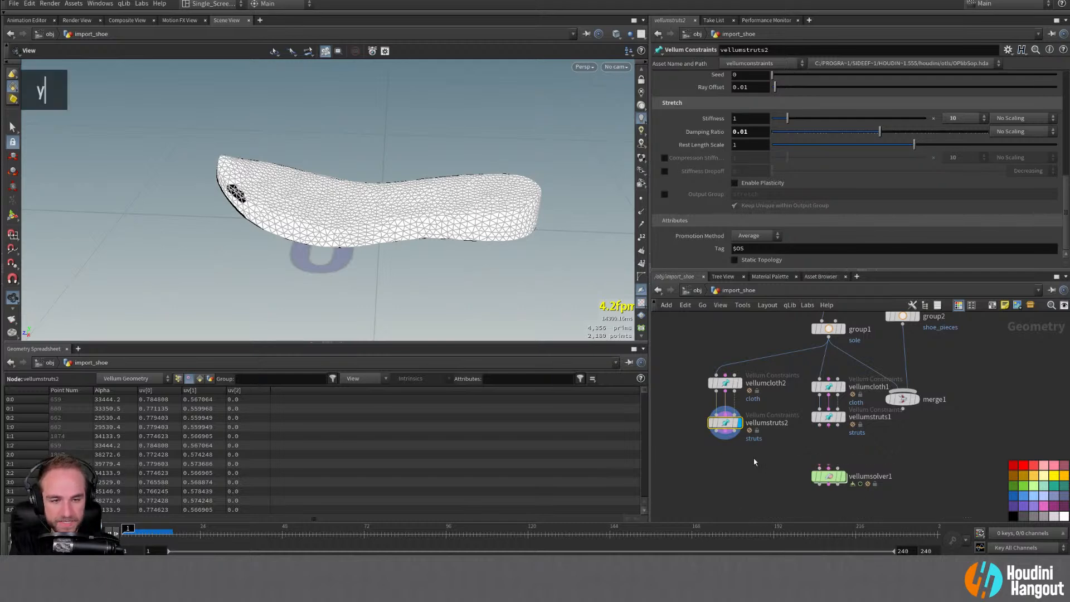
shift+click(718, 439)
shift+click(726, 439)
shift+click(733, 439)
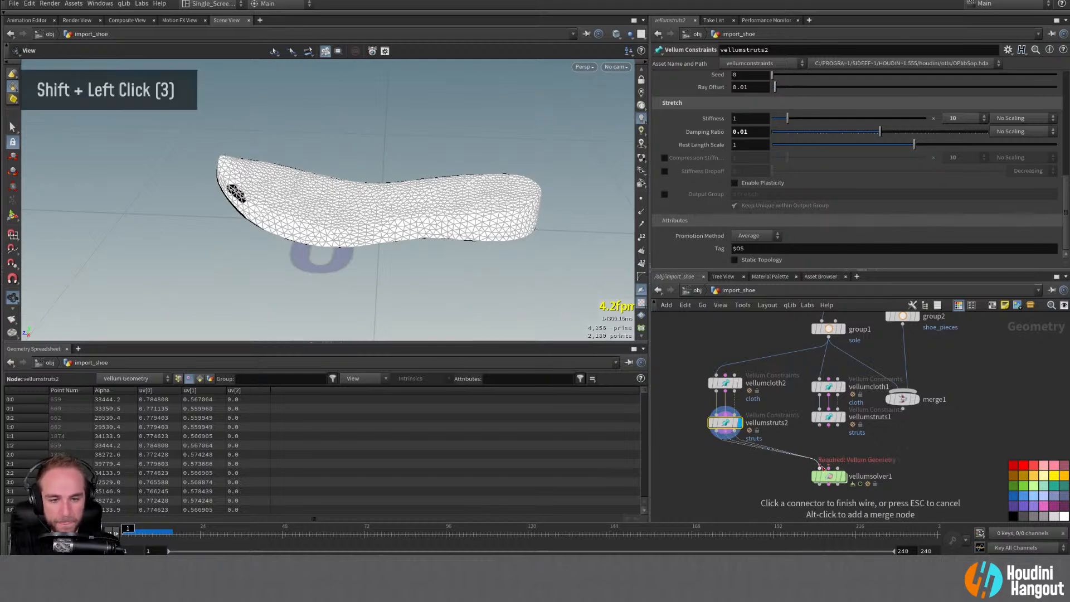
click(833, 475)
drag(833, 475, 726, 471)
click(720, 471)
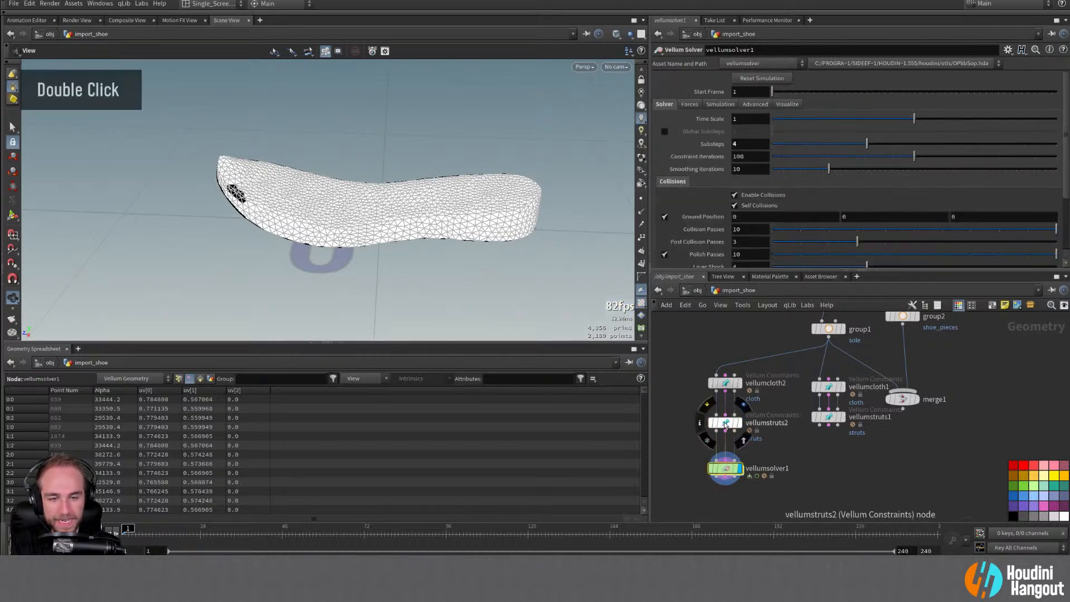
Step: Review the strut search and stretch parameters of vellumstruts2 and compare the displayed cloth, struts and solver nodes
click(725, 424)
scroll(699, 117, up, 10)
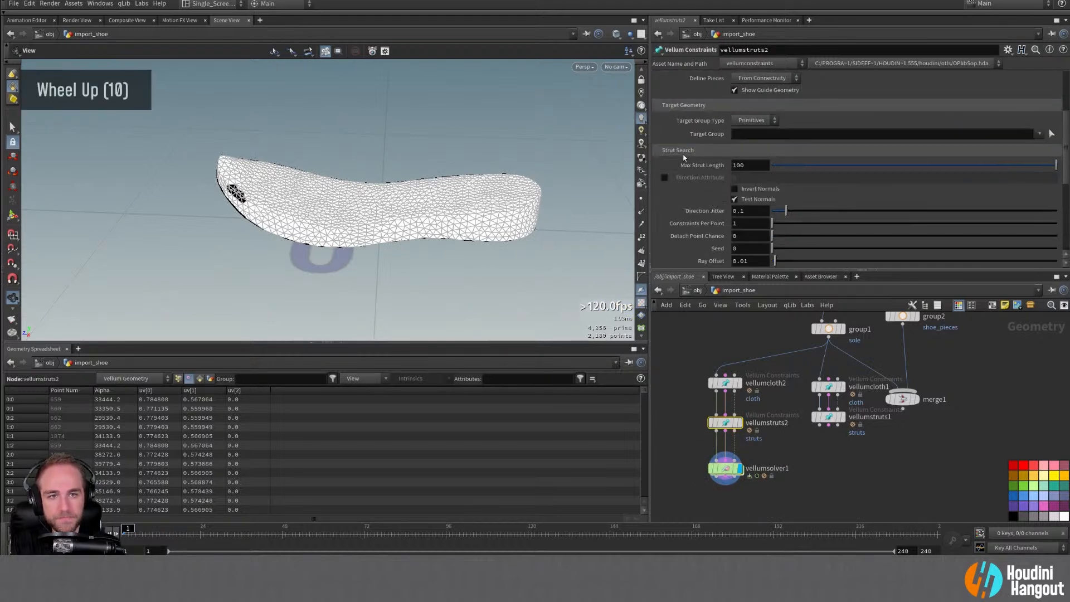
scroll(690, 174, down, 11)
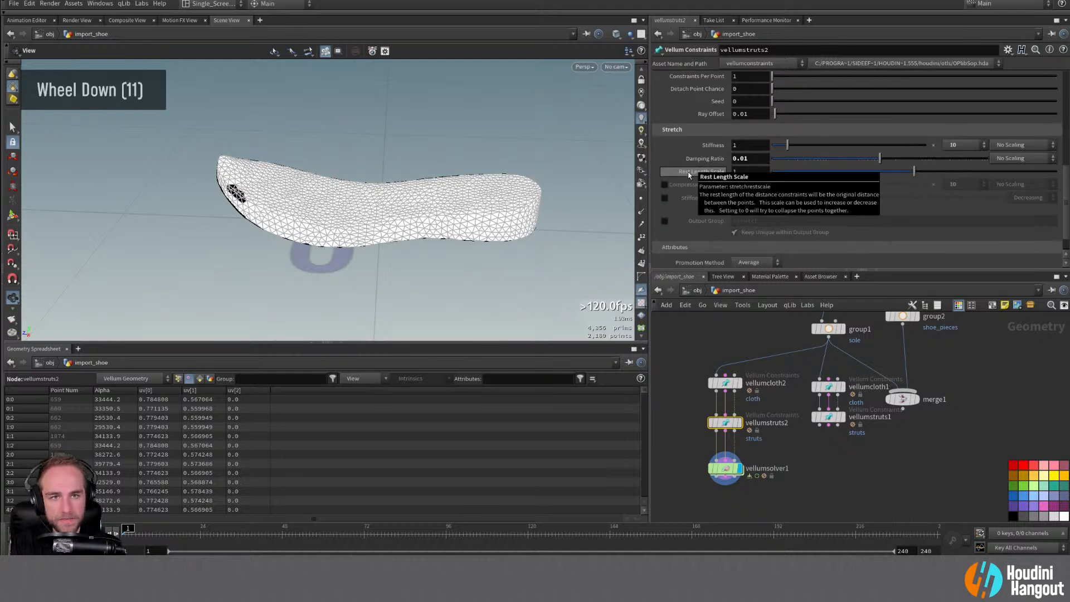
double_click(726, 424)
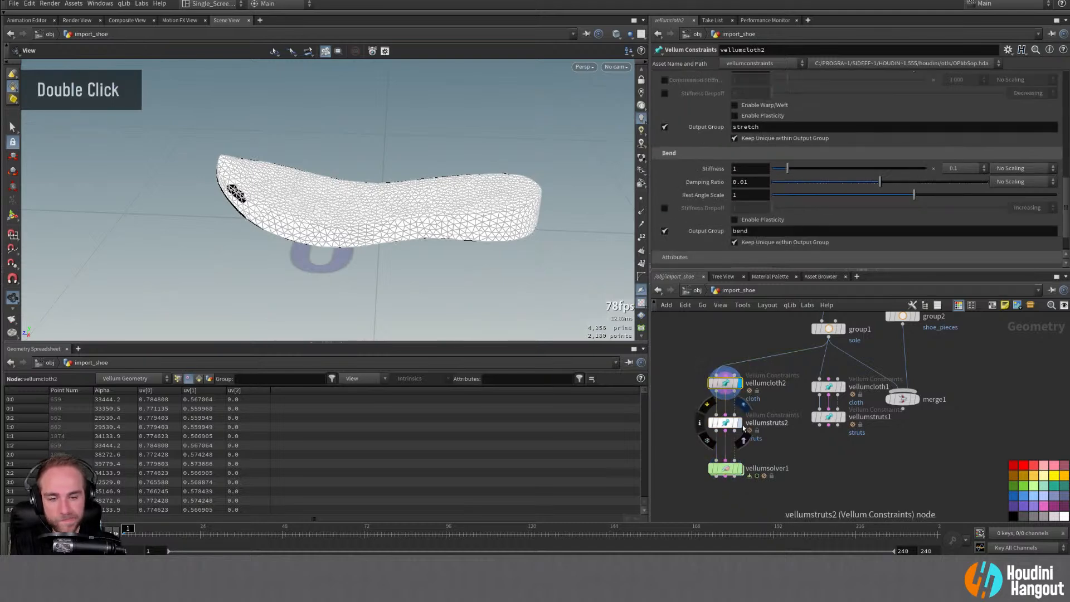
double_click(727, 425)
double_click(726, 470)
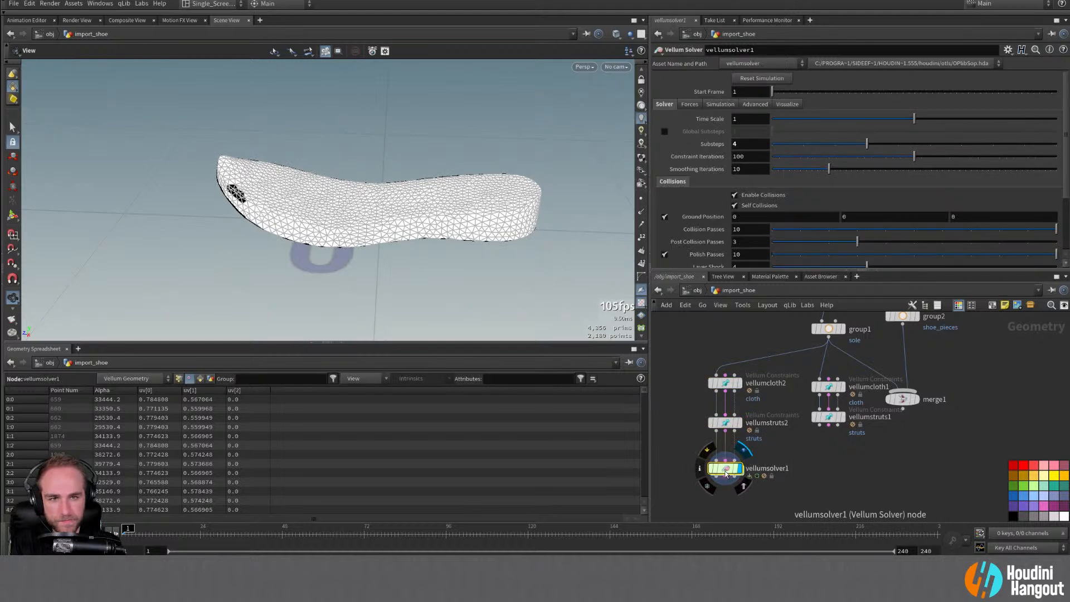
double_click(726, 424)
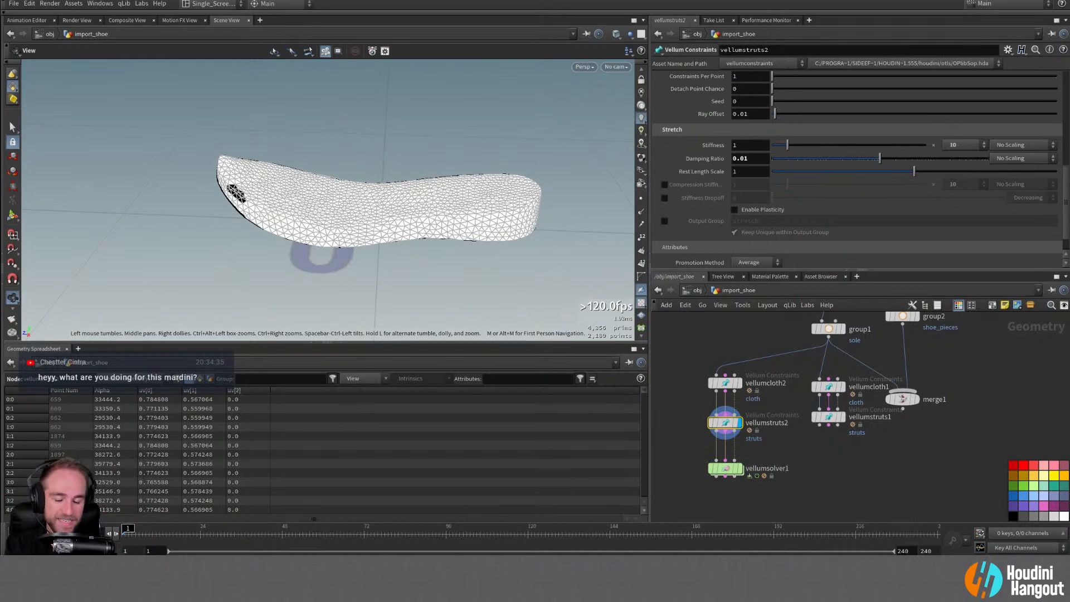
Step: Play the simulation with vellumsolver1 displayed and return to the first frame
click(77, 533)
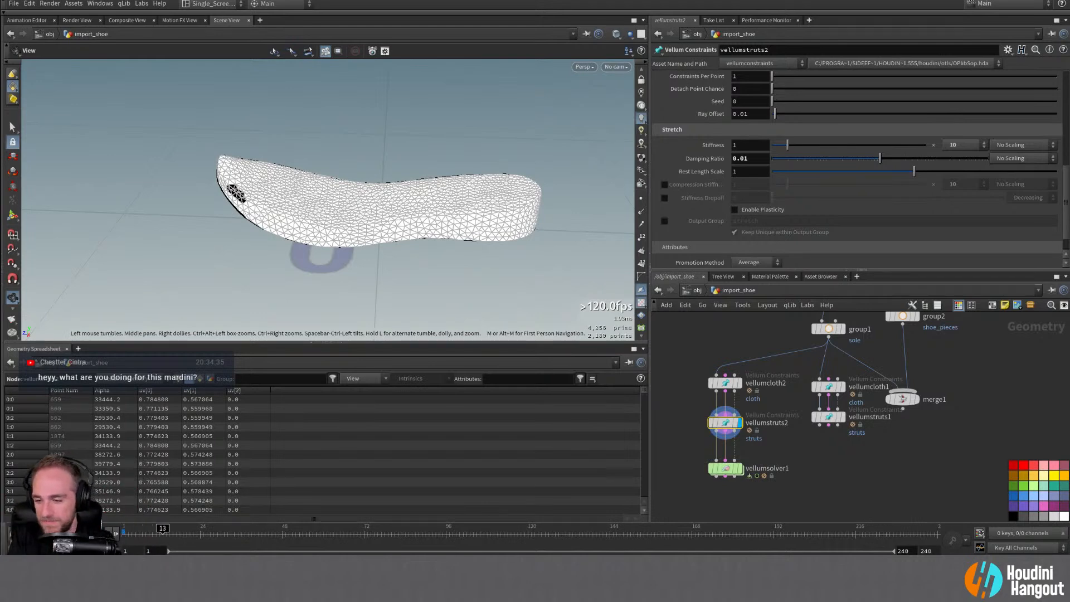
double_click(14, 533)
click(739, 468)
click(725, 468)
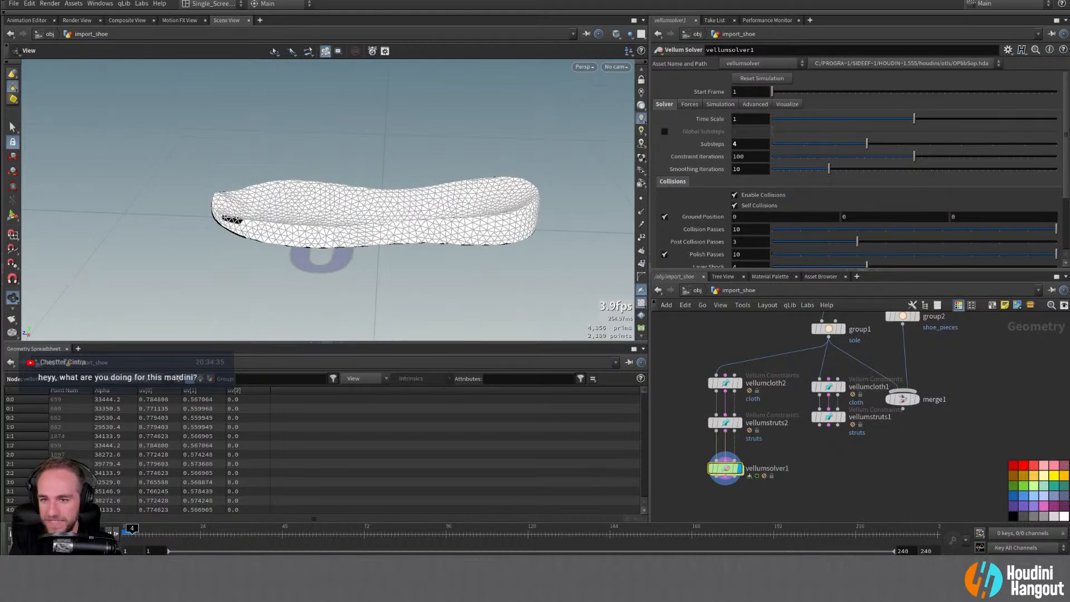
click(14, 533)
Step: Display the split1 node upstream to view the isolated sole geometry
alt+middle_drag(893, 416, 827, 535)
alt+middle_drag(741, 334, 757, 449)
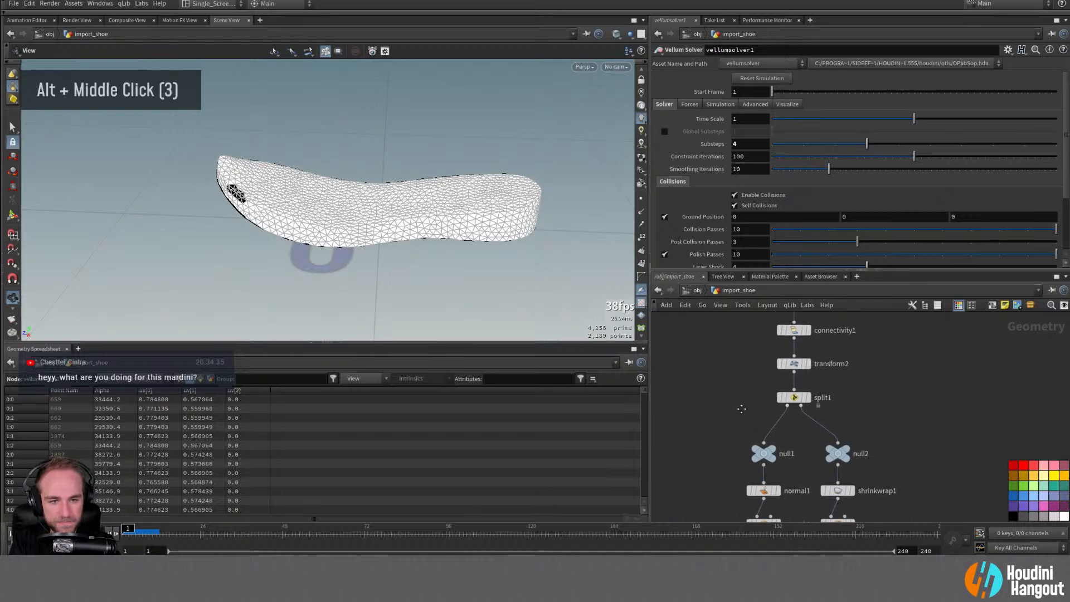
double_click(796, 397)
alt+middle_drag(748, 316, 734, 401)
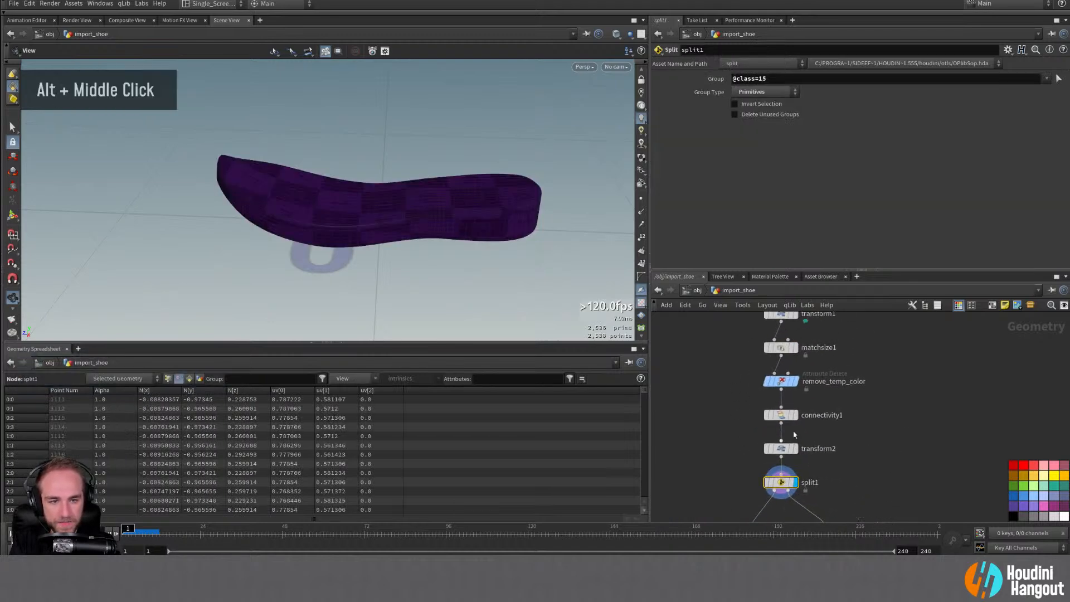
alt+right_drag(370, 193, 330, 219)
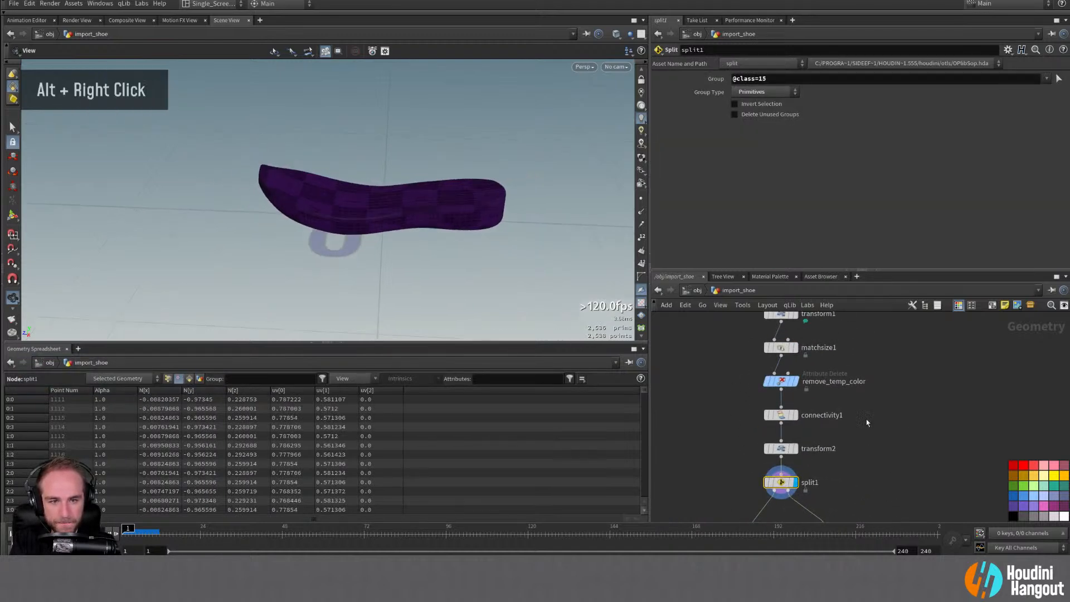
Step: Display blast1 and transform2 upstream in turn to view the complete shoe
alt+middle_drag(873, 419, 872, 488)
click(782, 350)
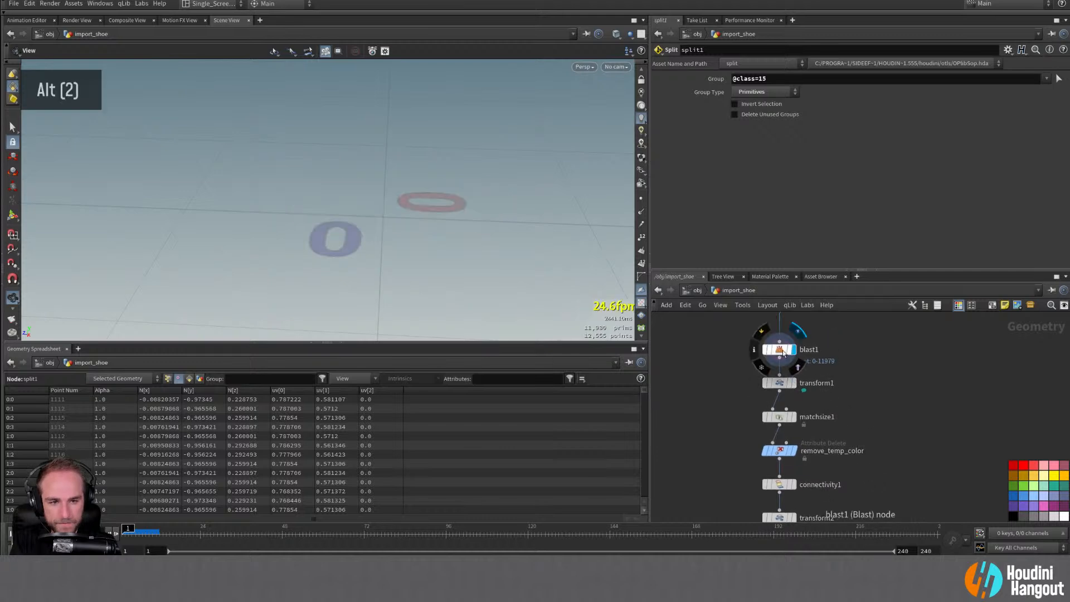
alt+middle_drag(871, 332, 863, 429)
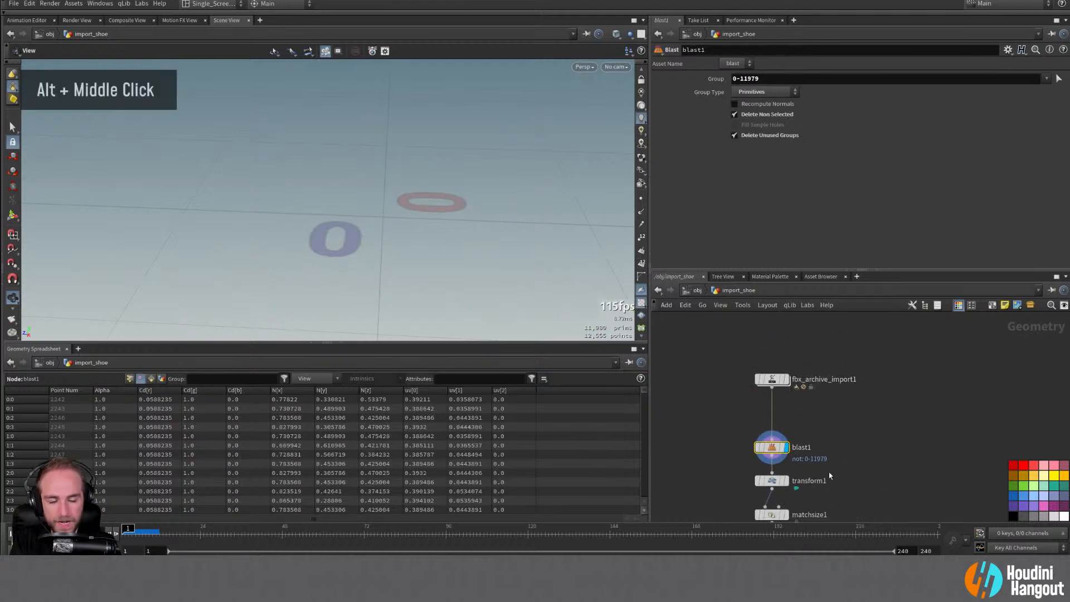
alt+middle_drag(828, 473, 857, 390)
click(767, 440)
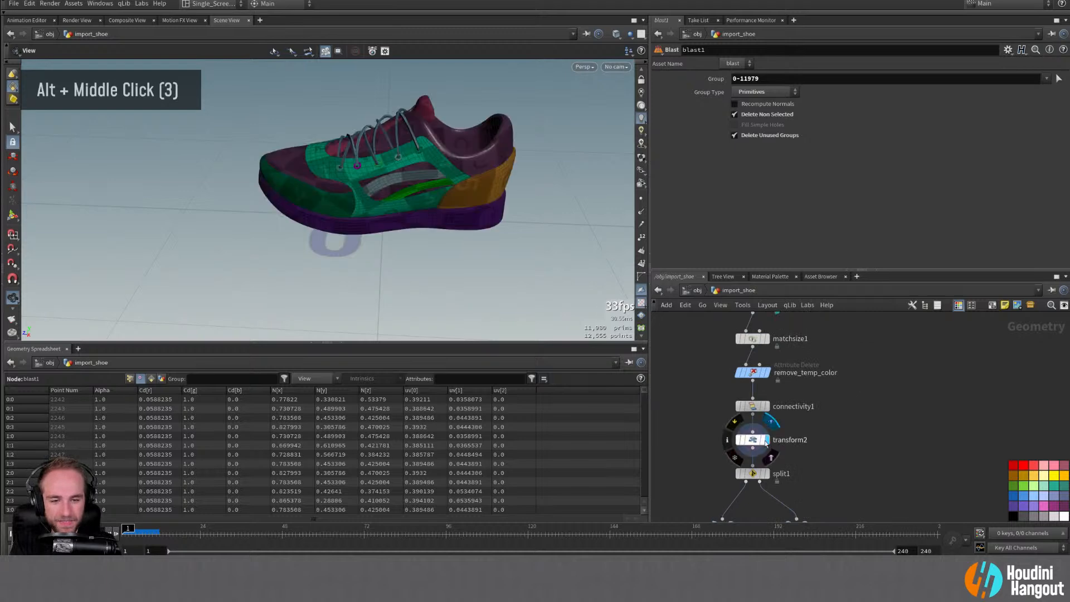
click(755, 440)
Step: Turn off the checker texture display in the viewport and inspect the complete shoe from the side
alt+drag(406, 211, 446, 167)
alt+right_drag(446, 168, 470, 158)
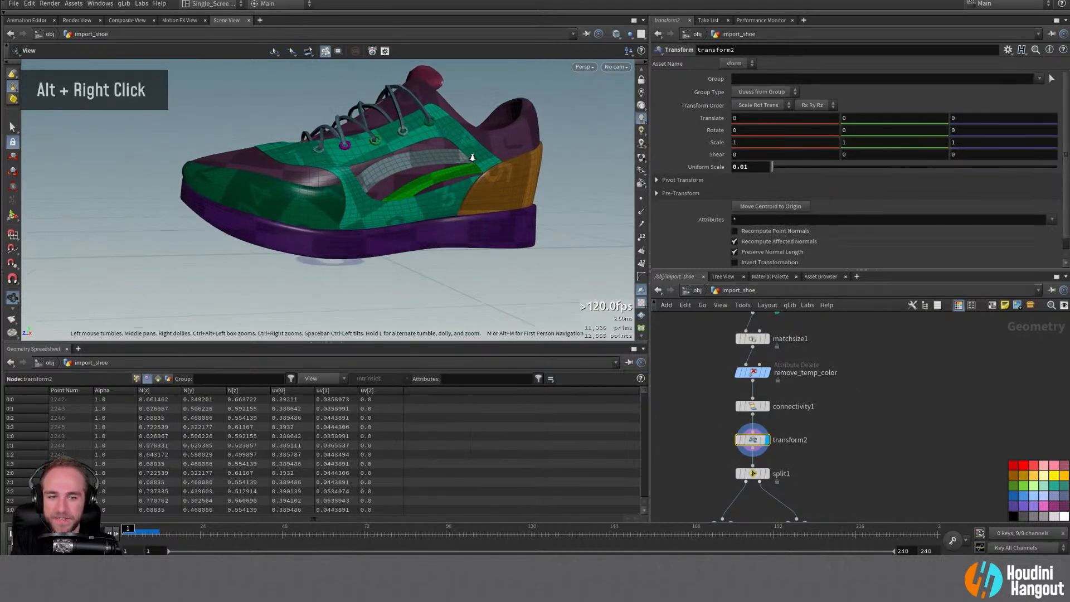
alt+drag(470, 158, 393, 208)
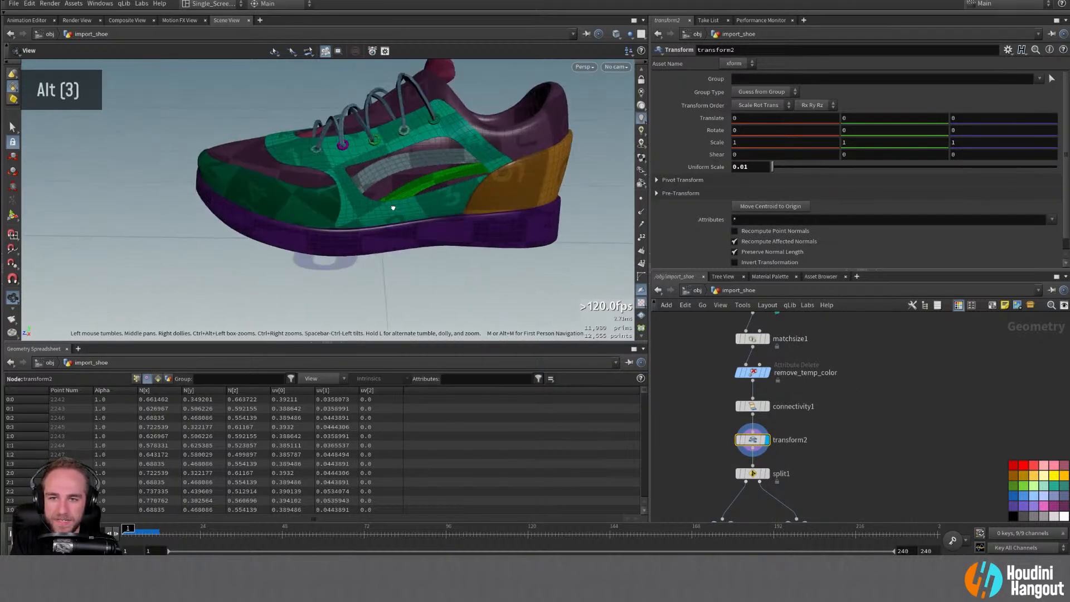
click(642, 303)
alt+right_drag(414, 192, 357, 187)
alt+middle_drag(450, 185, 410, 227)
mouse_move(410, 227)
alt+mouse_down()
mouse_move(272, 215)
mouse_move(444, 251)
mouse_move(411, 234)
alt+mouse_up()
Step: Display vellumsolver1 again and view the sole from a higher angle
alt+middle_drag(914, 461, 917, 347)
alt+middle_drag(915, 437, 978, 345)
alt+drag(396, 211, 198, 179)
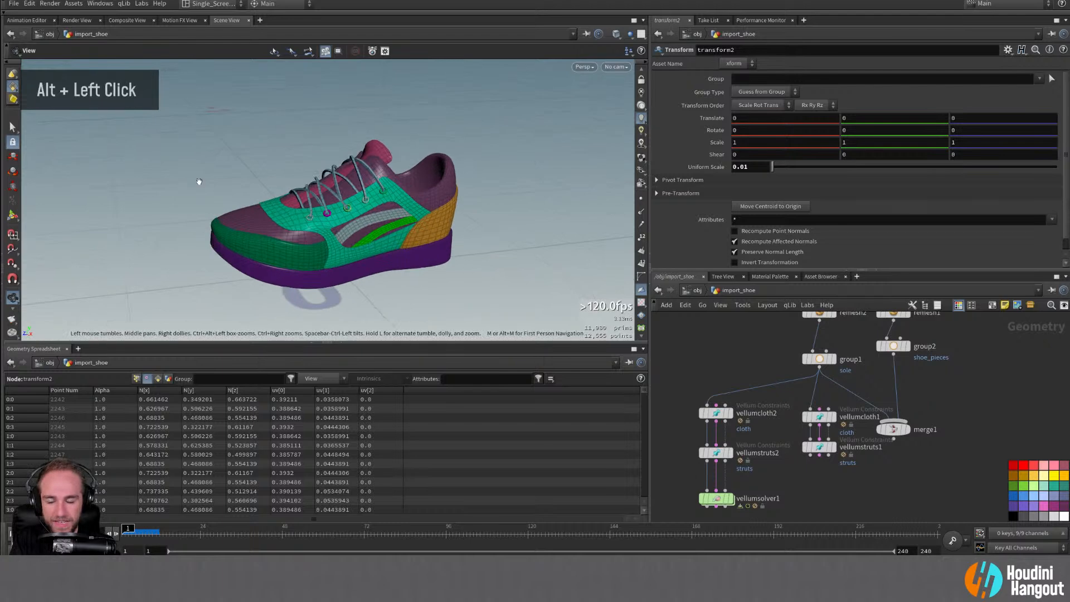
double_click(731, 503)
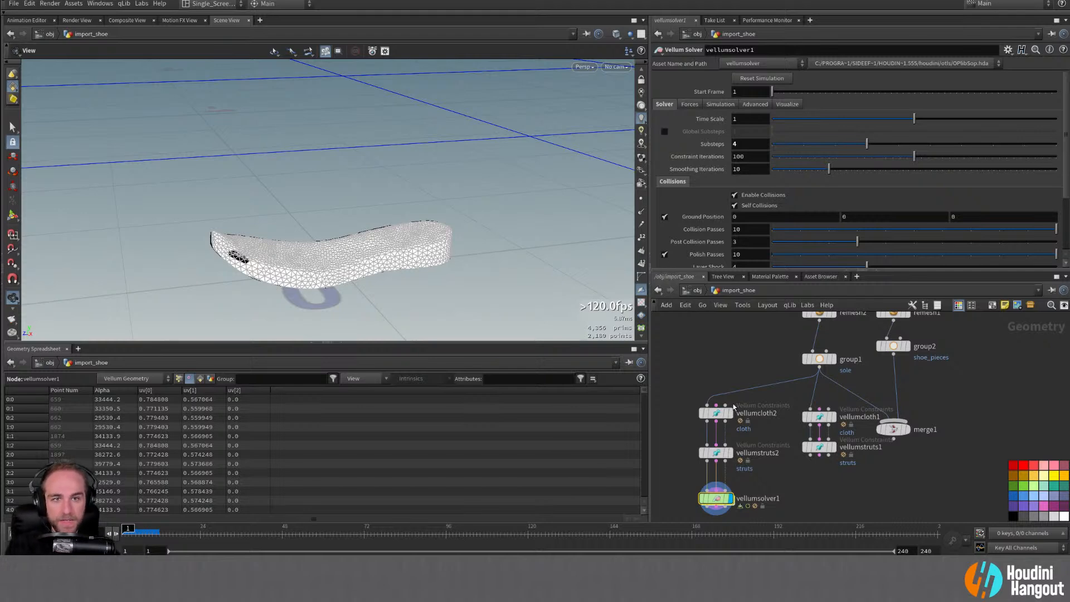
Step: Set the remesh2 node's target size to 0.0075 to coarsen the sole mesh
click(718, 452)
alt+middle_drag(795, 332, 772, 388)
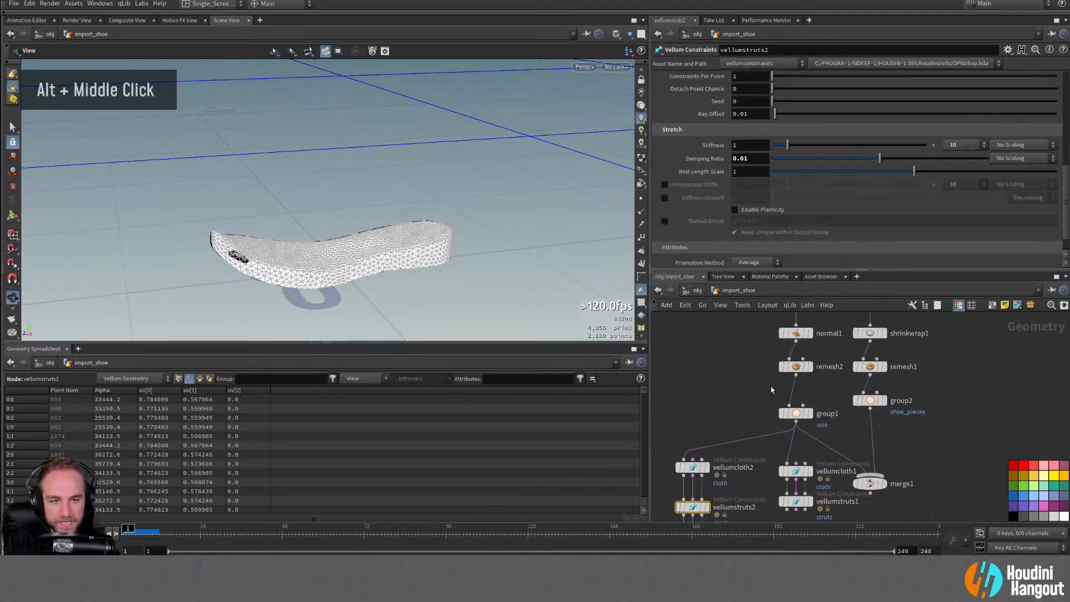
click(796, 366)
drag(753, 204, 745, 205)
text(1)
key(Return)
text(075)
key(Return)
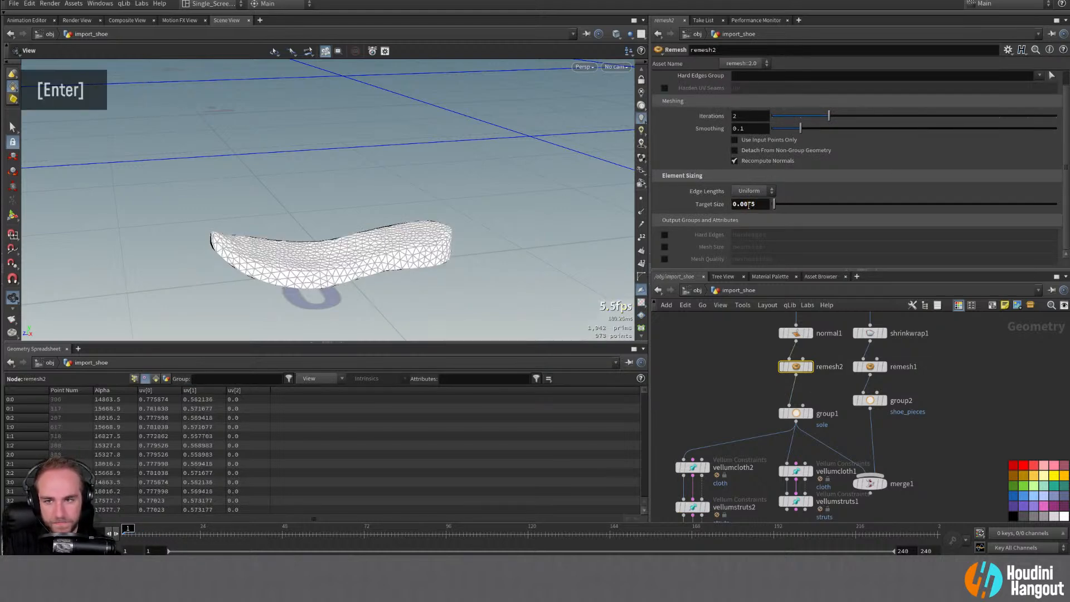
Step: Select vellumsolver1, play the sole simulation with the coarser mesh from a higher viewpoint, and return to the first frame
alt+drag(390, 274, 391, 310)
alt+middle_drag(718, 425, 734, 363)
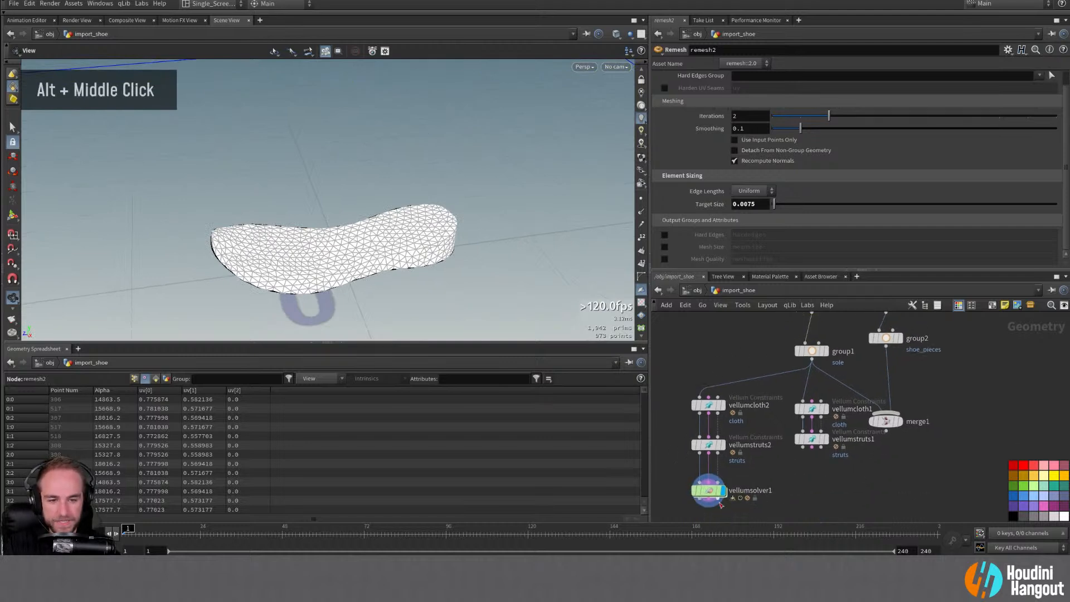
click(709, 491)
key(Up)
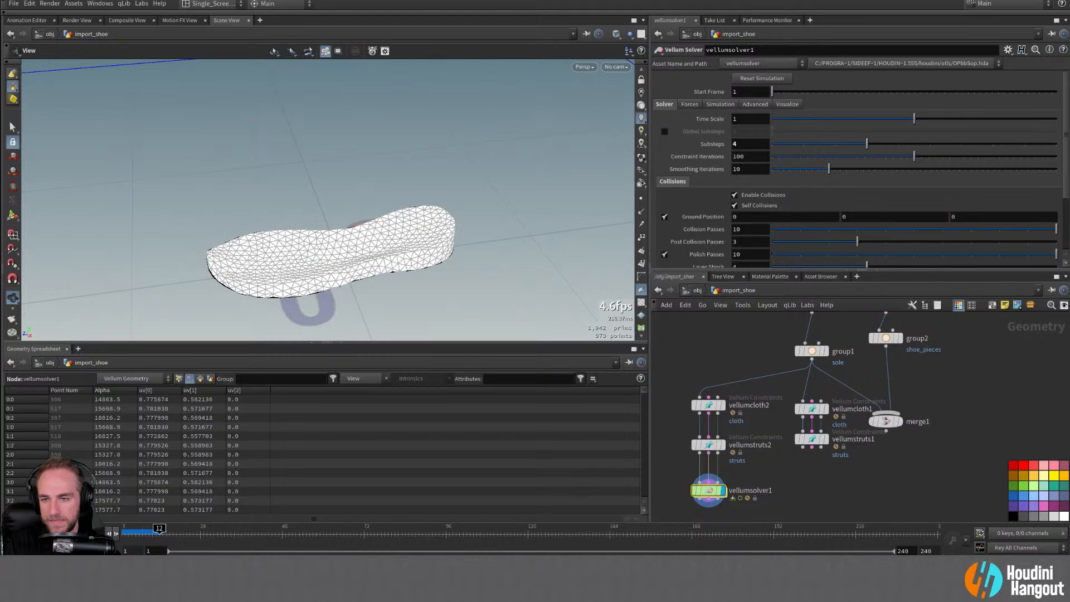
key(ctrl+Up)
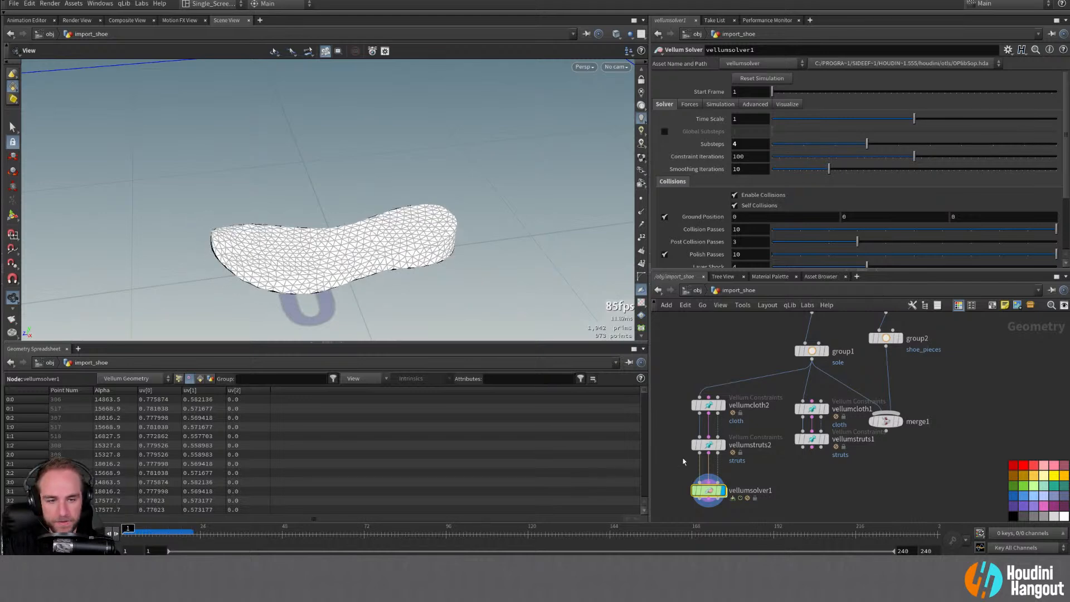
Step: Set the vellumstruts2 stretch stiffness multiplier to 1000, play the simulation, and return to the first frame
click(707, 446)
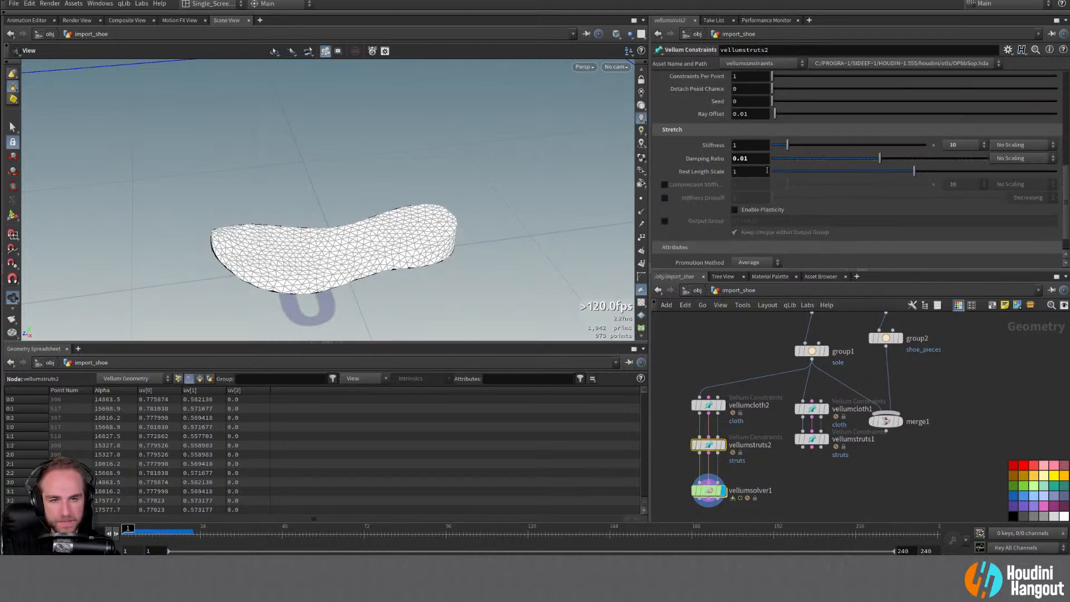
click(963, 147)
click(958, 230)
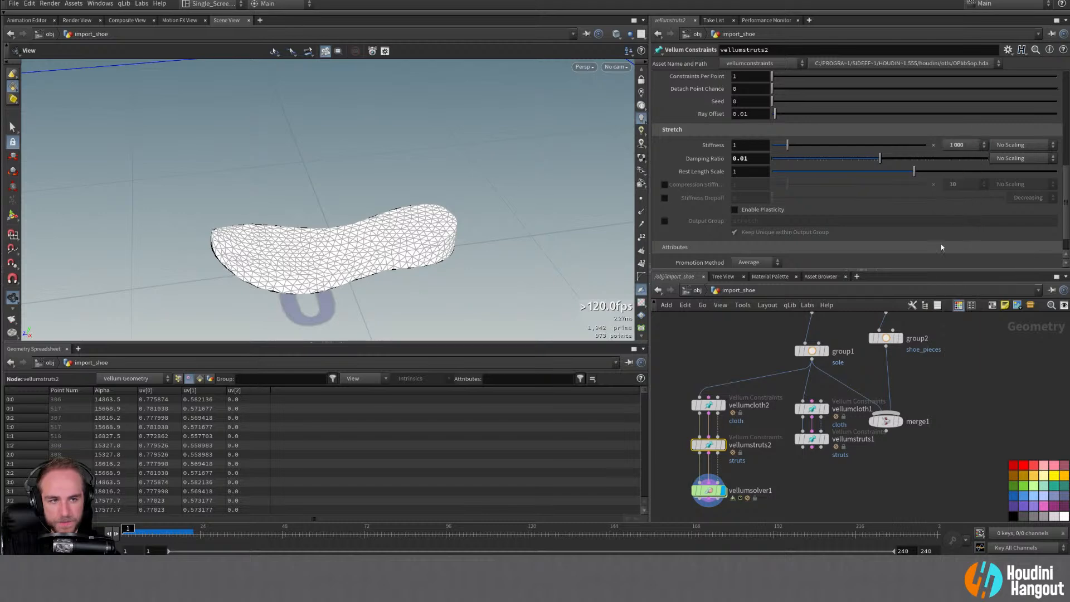
double_click(79, 534)
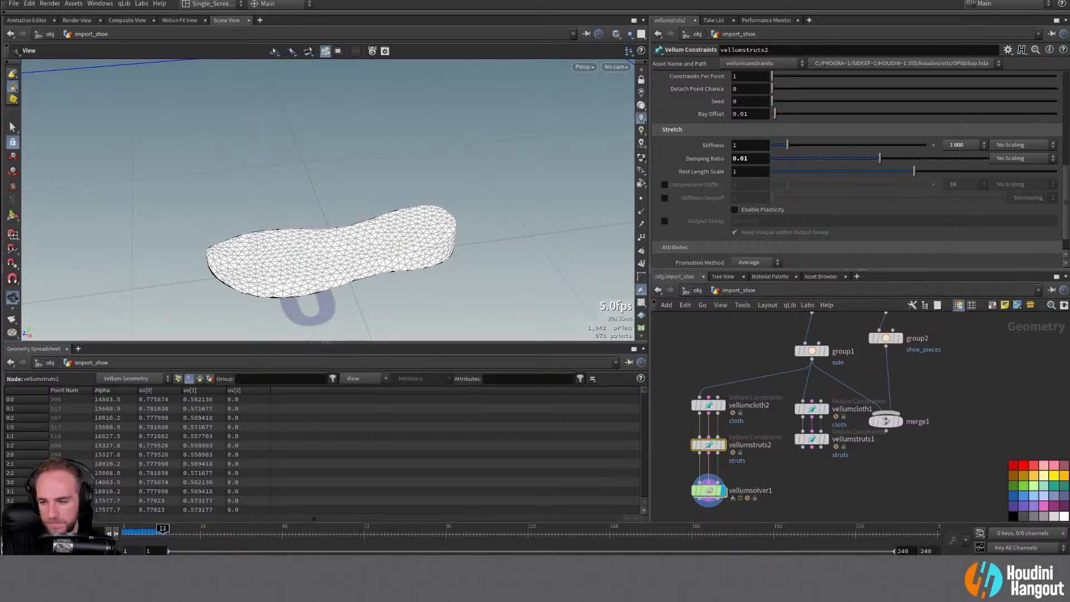
double_click(22, 533)
Step: Try a stretch stiffness multiplier of 1e+10 on vellumstruts2 in the simulation, and undo that change
click(963, 145)
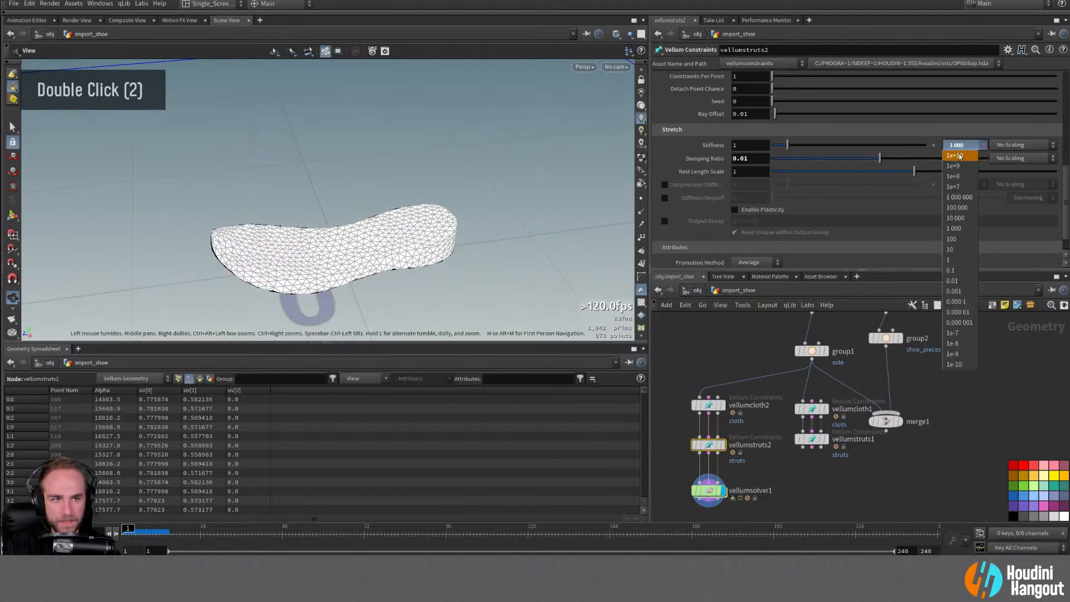
click(958, 156)
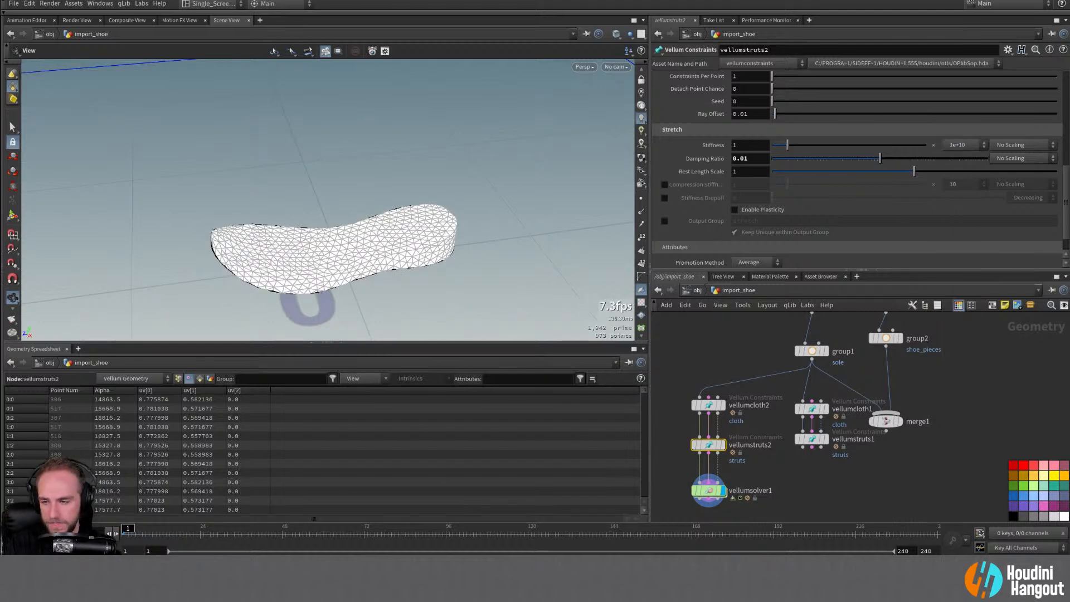
click(47, 534)
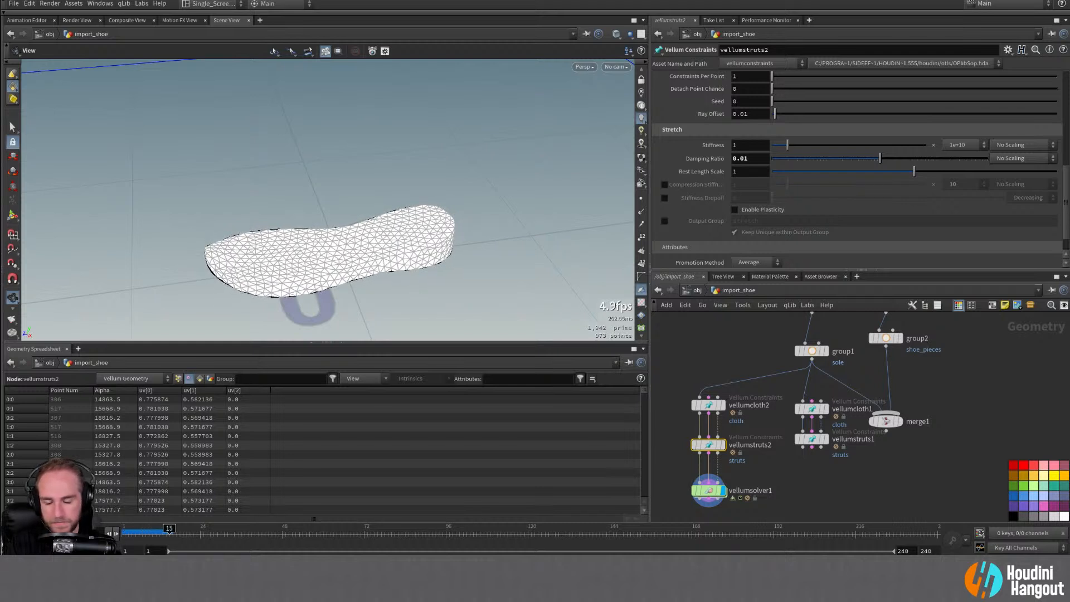
click(13, 534)
key(ctrl+z)
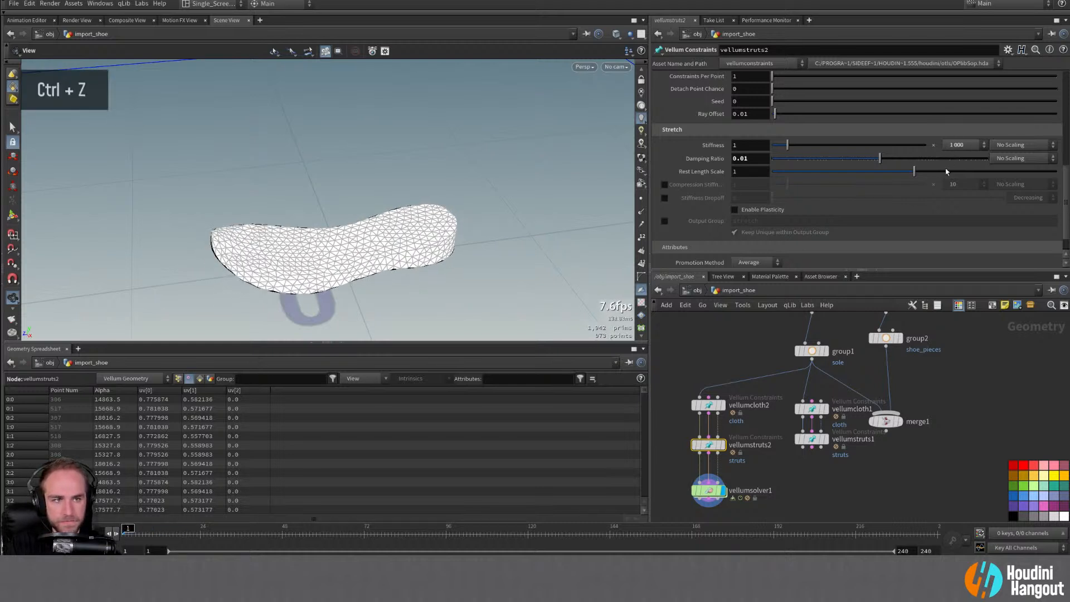
Step: Set the struts' Rest Length Scale to 2, play the simulation, and inspect the sole from several angles
double_click(748, 171)
text(2)
key(Return)
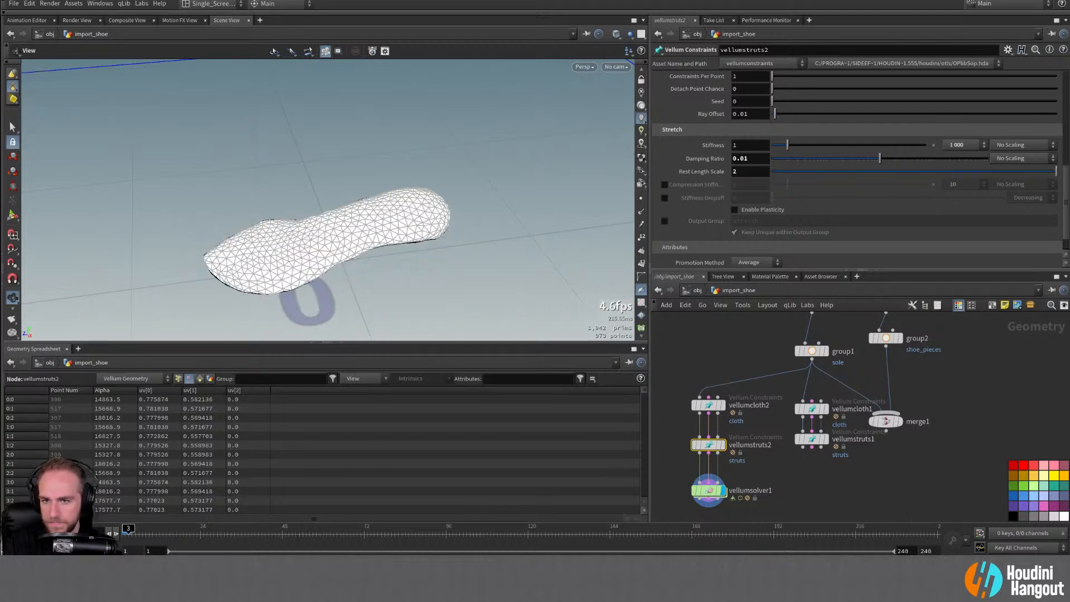
alt+drag(256, 301, 425, 179)
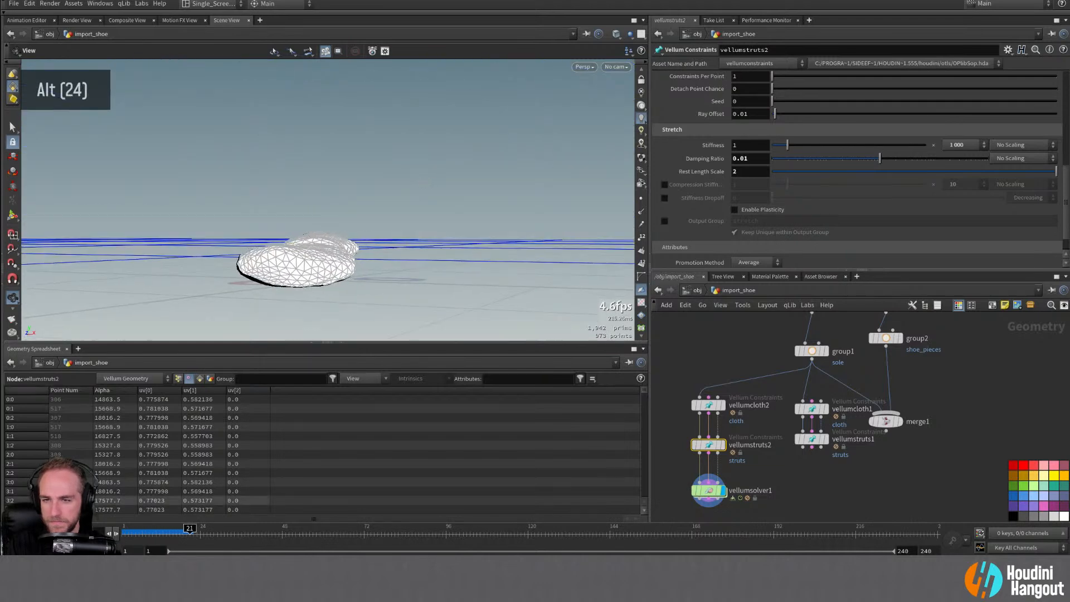
click(12, 534)
alt+drag(442, 257, 331, 290)
alt+right_drag(332, 290, 320, 265)
alt+drag(320, 265, 348, 253)
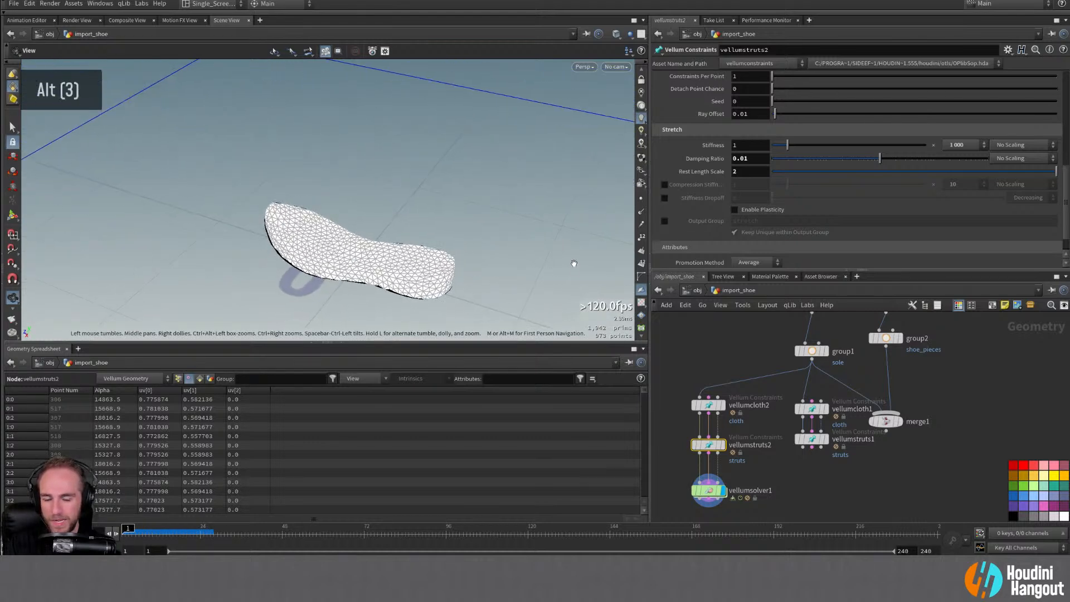
alt+right_drag(379, 304, 373, 296)
alt+drag(373, 296, 434, 241)
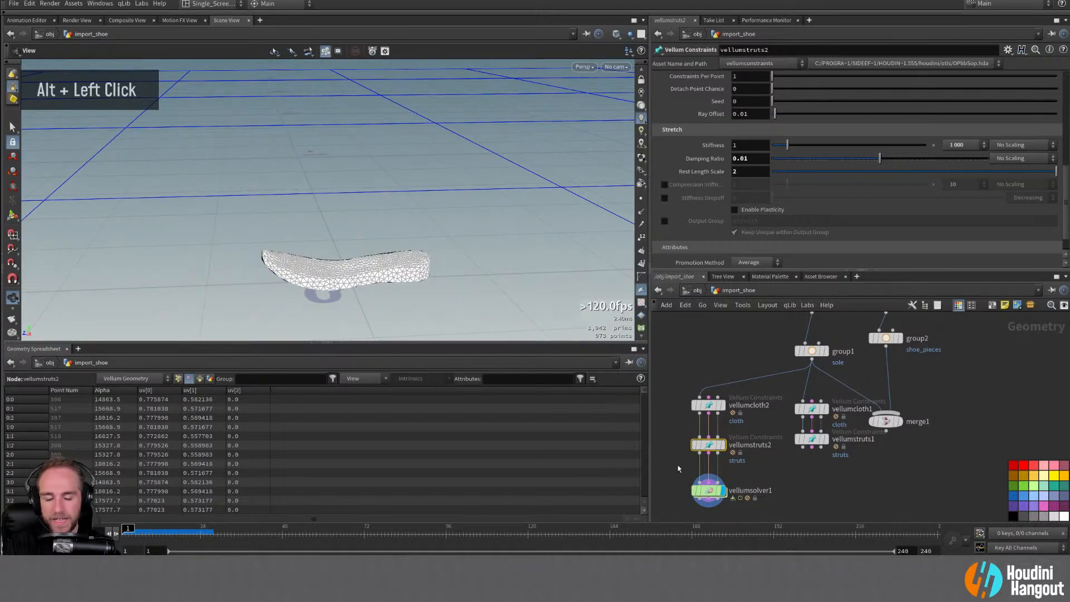
Step: Reset the struts' stretch Damping Ratio to its default of 0.001 and play the simulation
double_click(751, 172)
middle_click(745, 160)
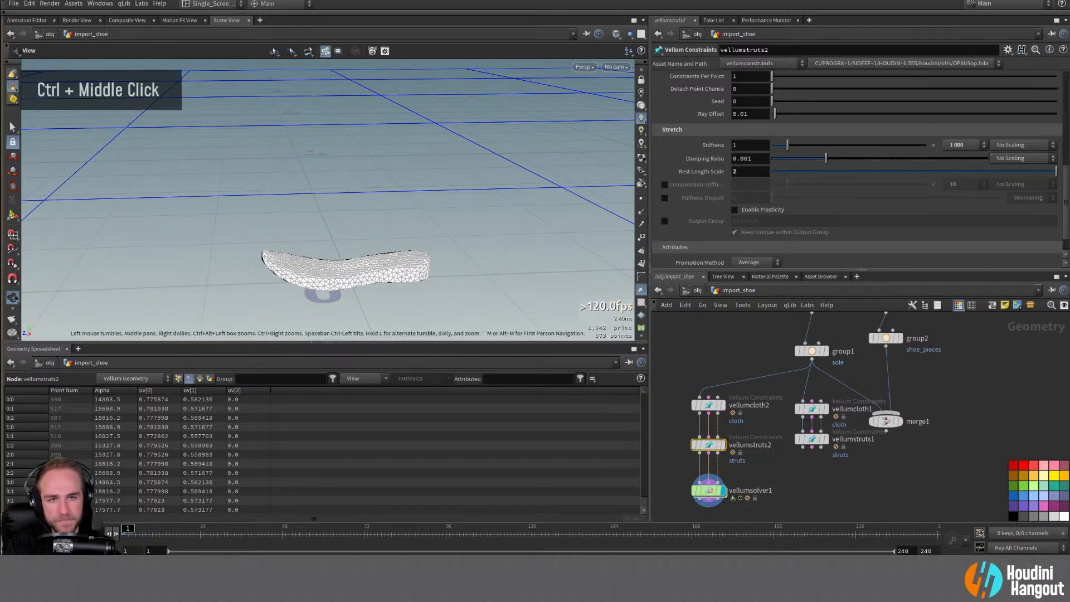
key(Up)
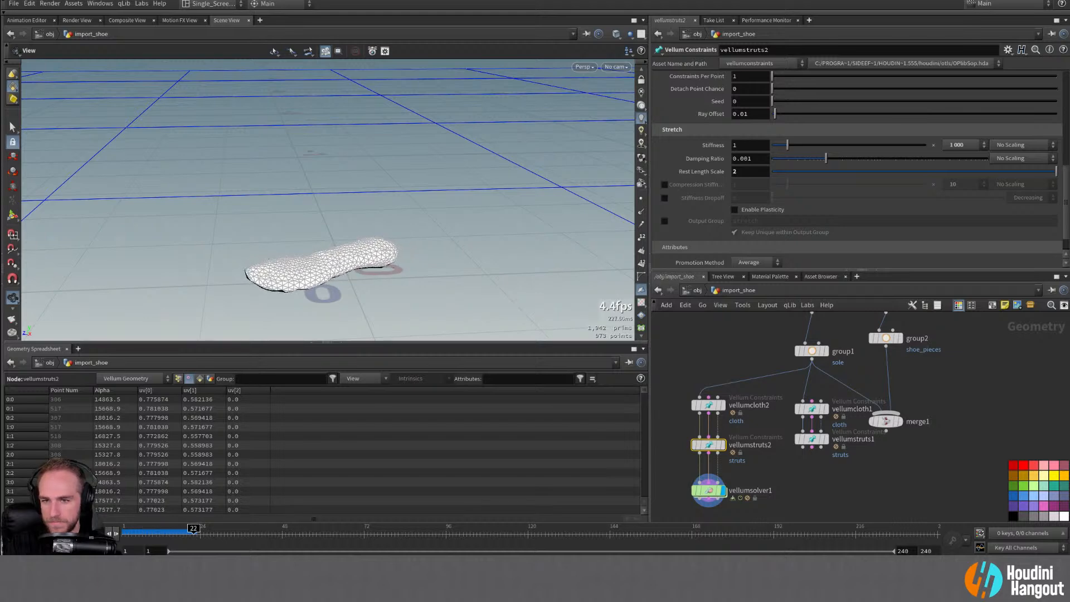
Step: Display vellumstruts2, review its strut search settings, and set Constraints Per Point to 2
scroll(679, 230, up, 2)
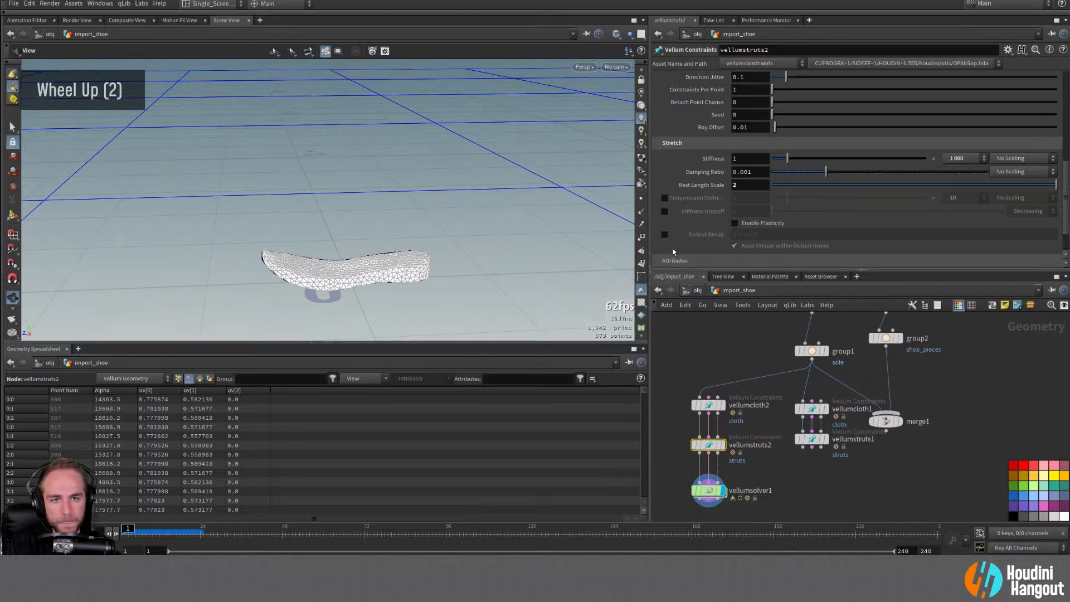
scroll(674, 246, up, 13)
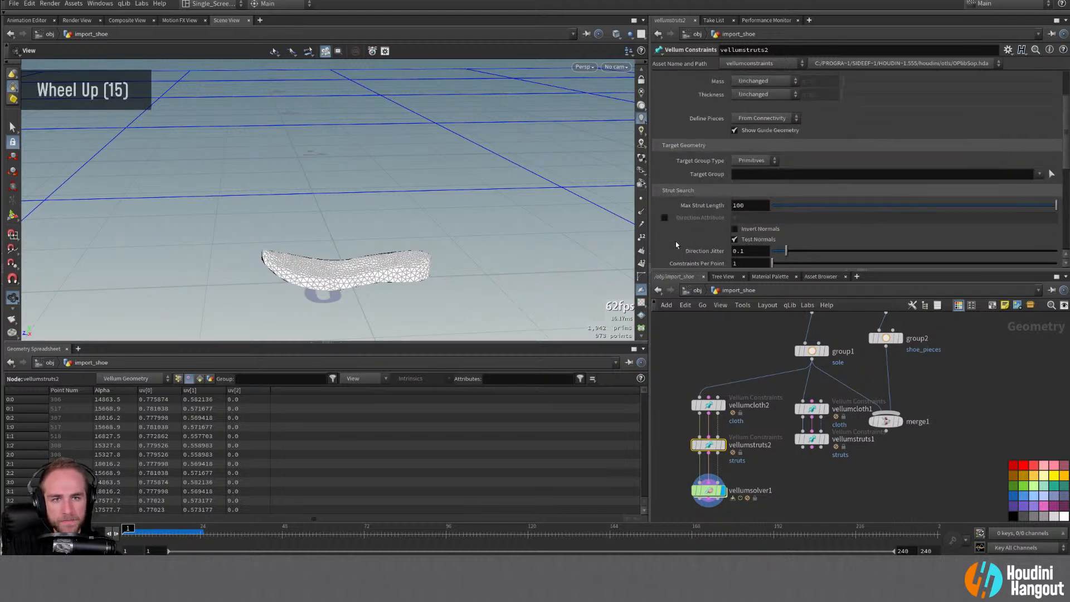
alt+right_drag(351, 284, 390, 287)
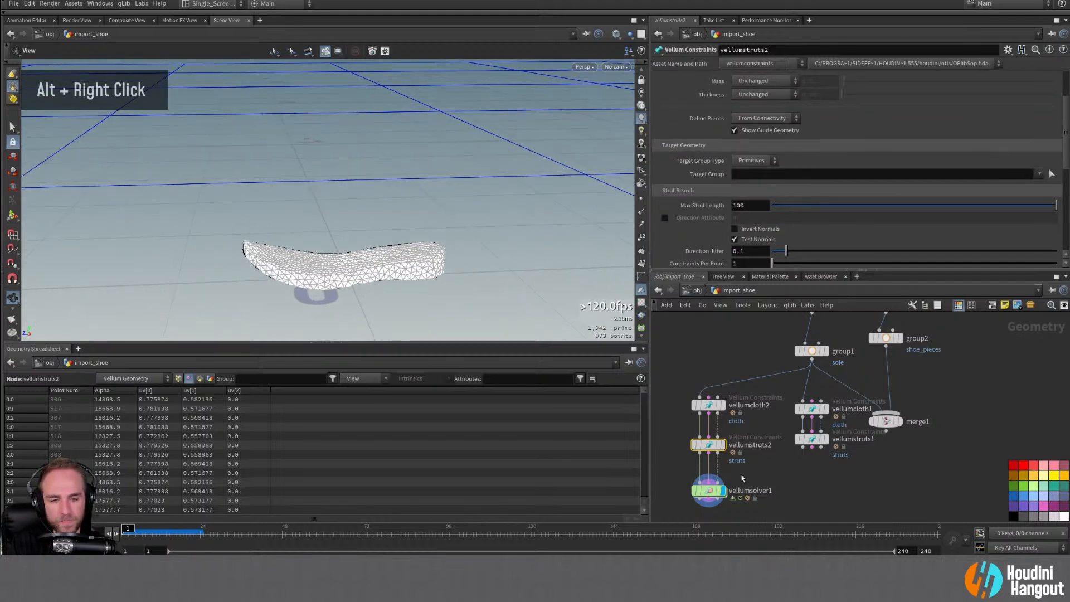
double_click(724, 449)
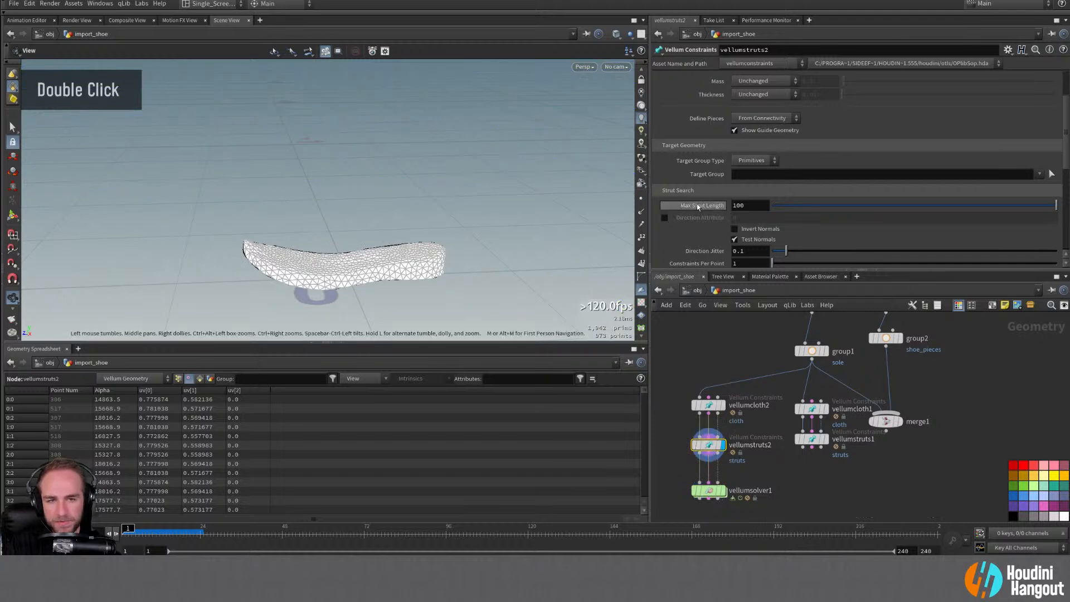
mouse_move(698, 207)
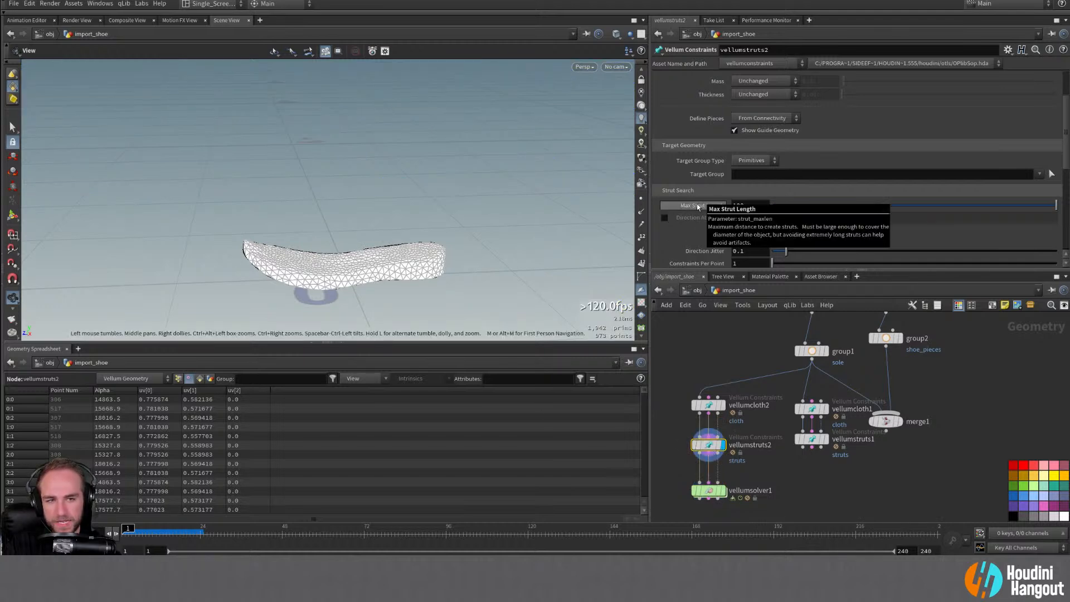
scroll(697, 220, up, 5)
scroll(696, 233, down, 9)
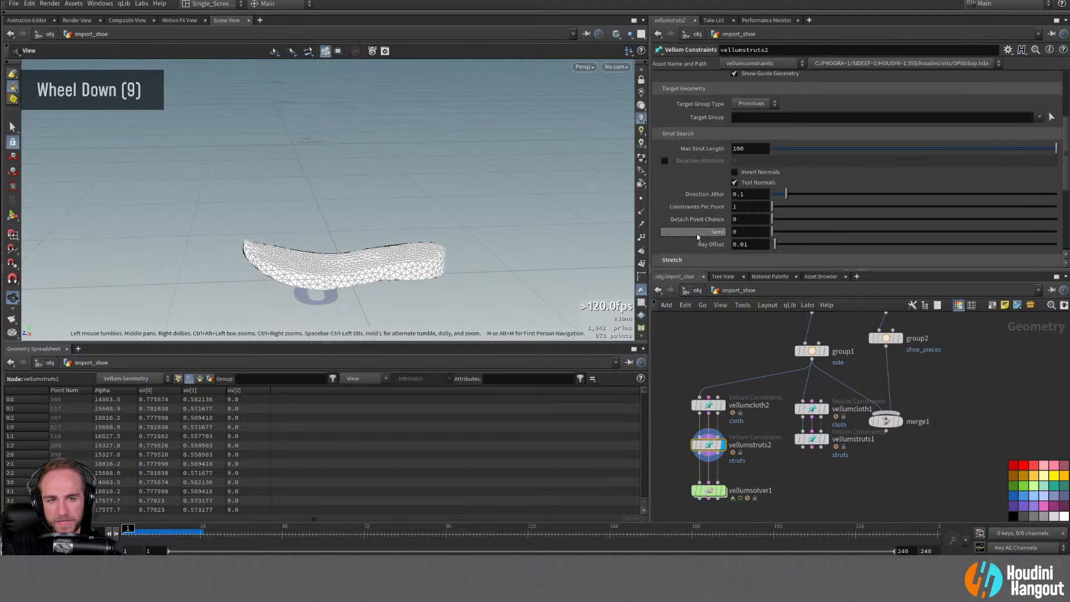
scroll(697, 233, down, 1)
mouse_move(675, 226)
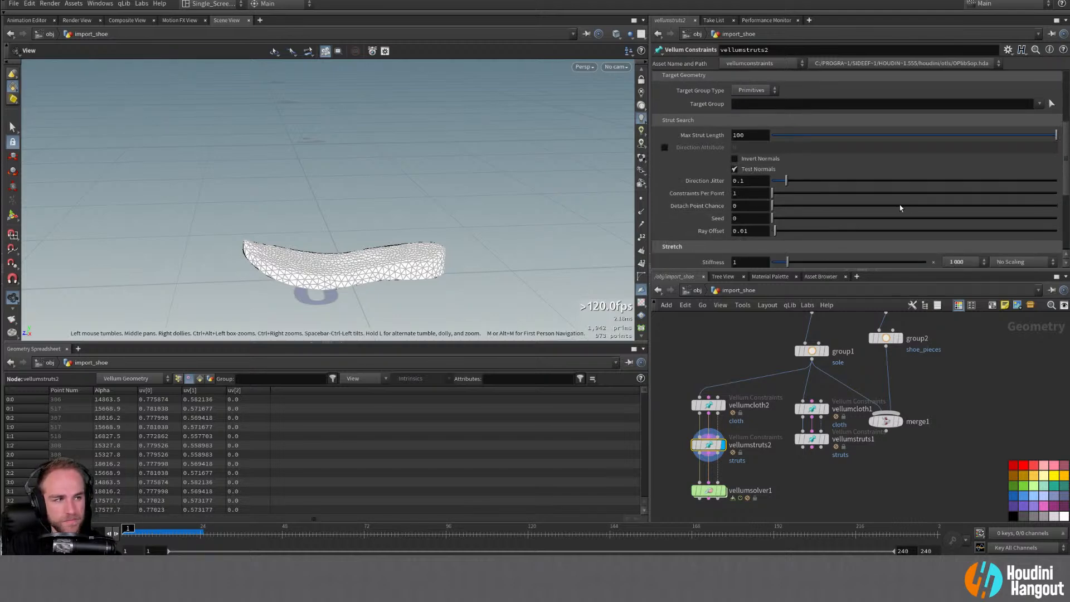
click(918, 194)
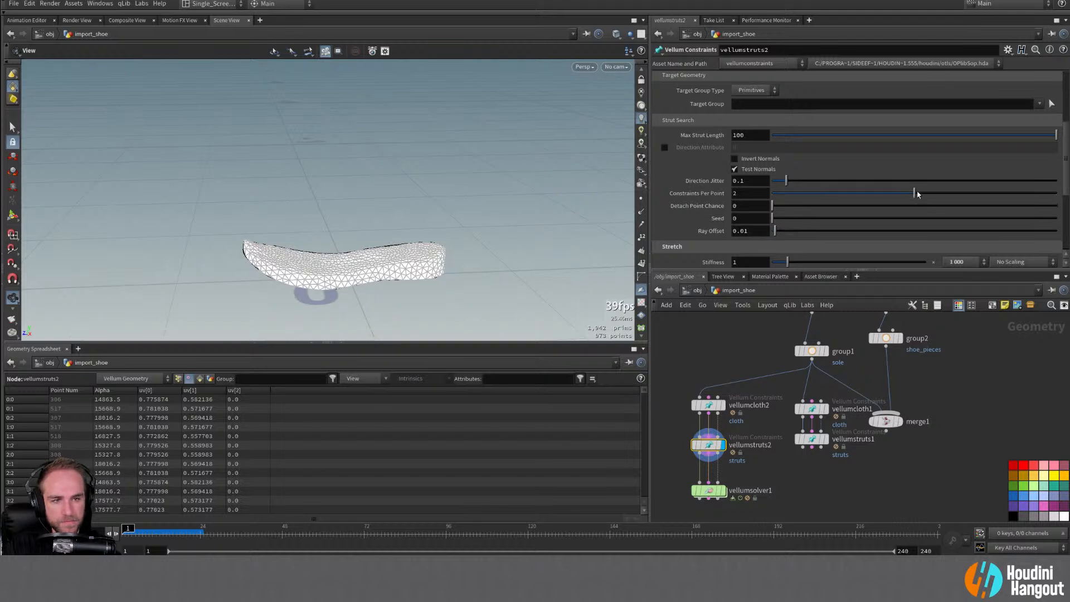
Step: Display vellumsolver1, play the simulation with the added struts, and return to the first frame
double_click(709, 491)
key(Up)
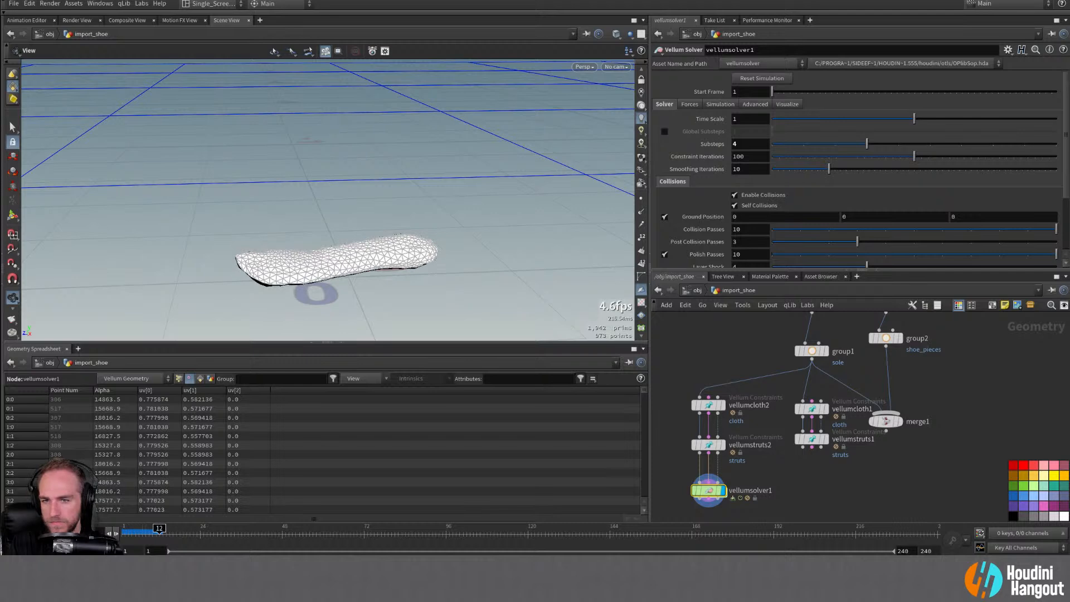
key(ctrl+Up)
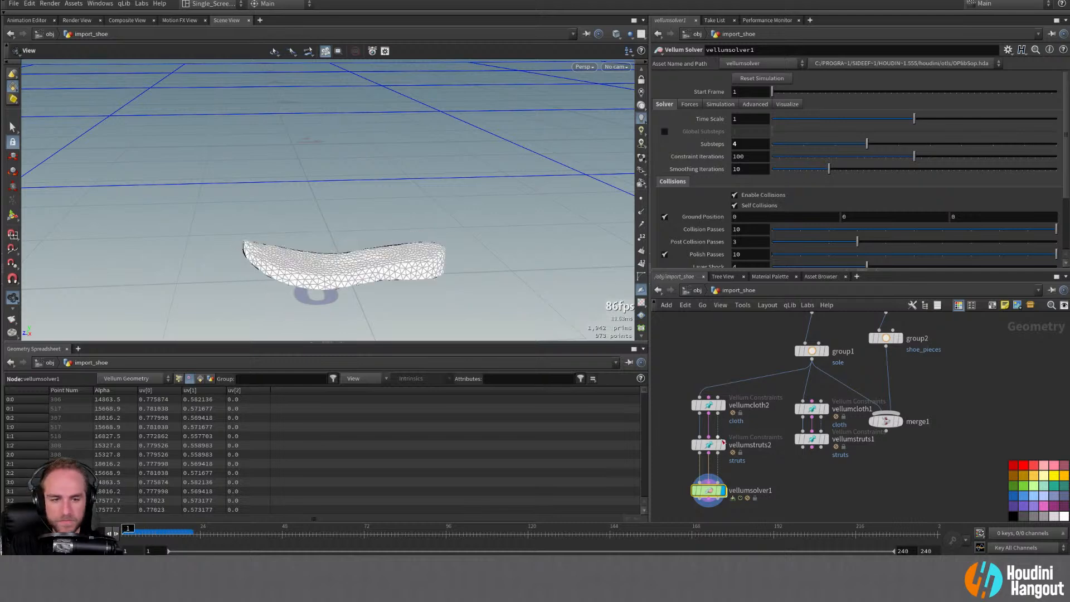
Step: Set the vellumstruts2 stretch Damping Ratio to 0.01 and its stiffness multiplier to 100
click(710, 445)
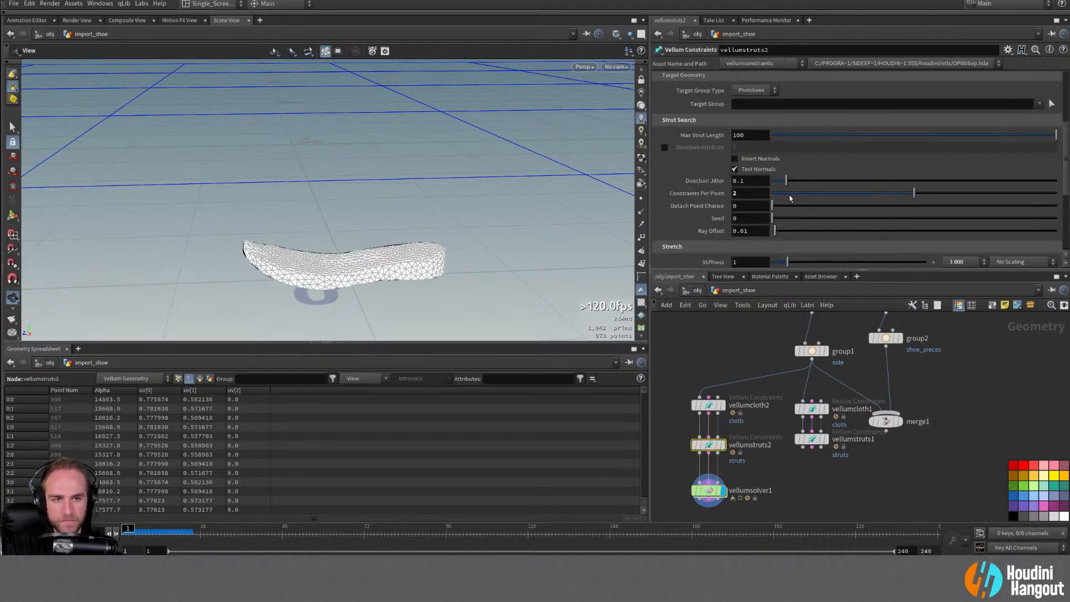
scroll(691, 173, down, 5)
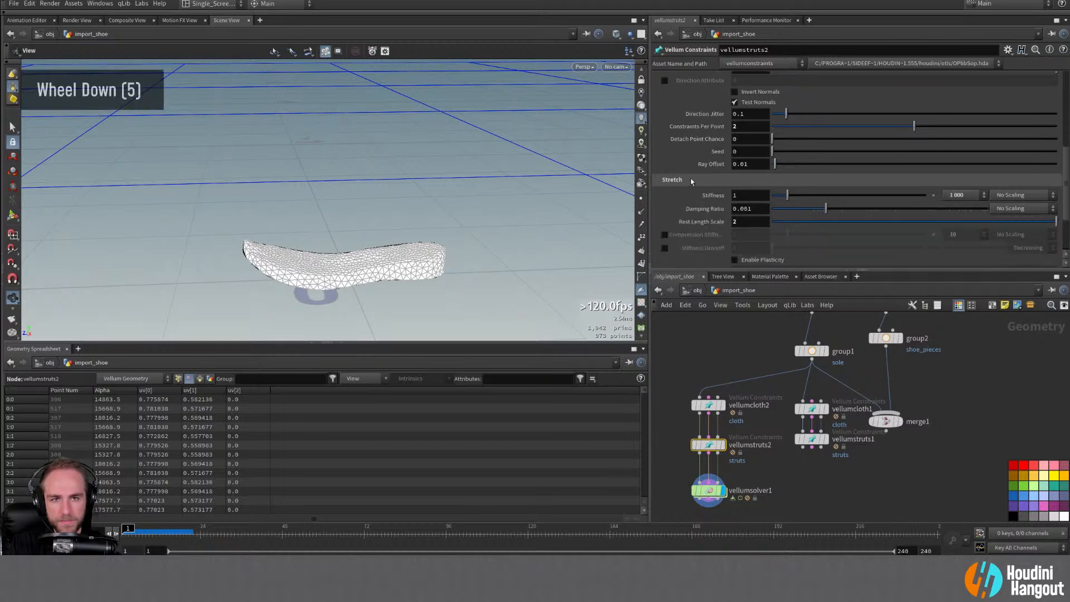
click(751, 209)
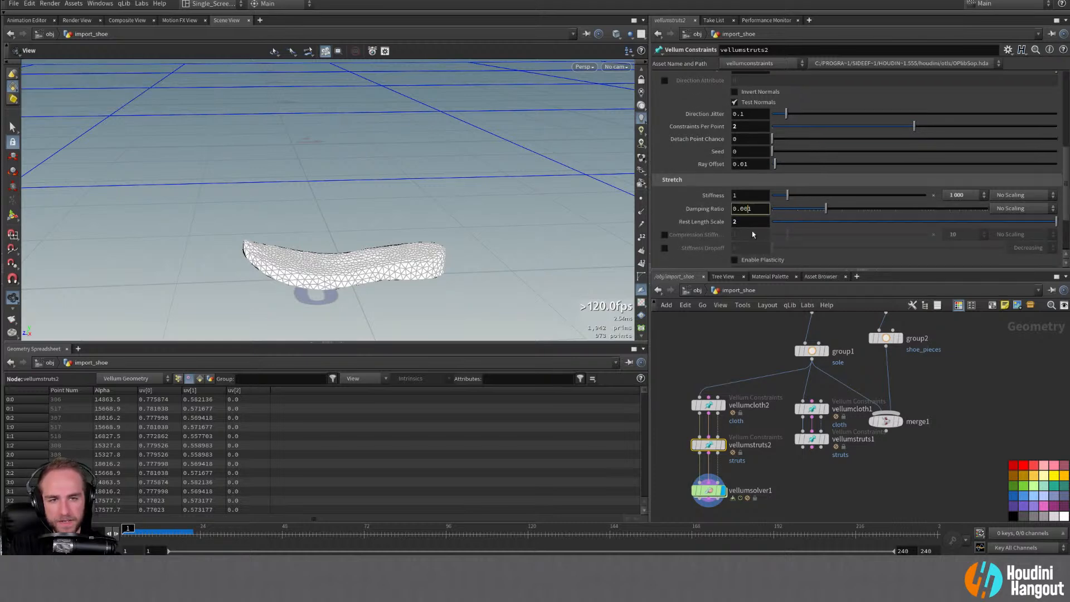
key(BackSpace)
key(Return)
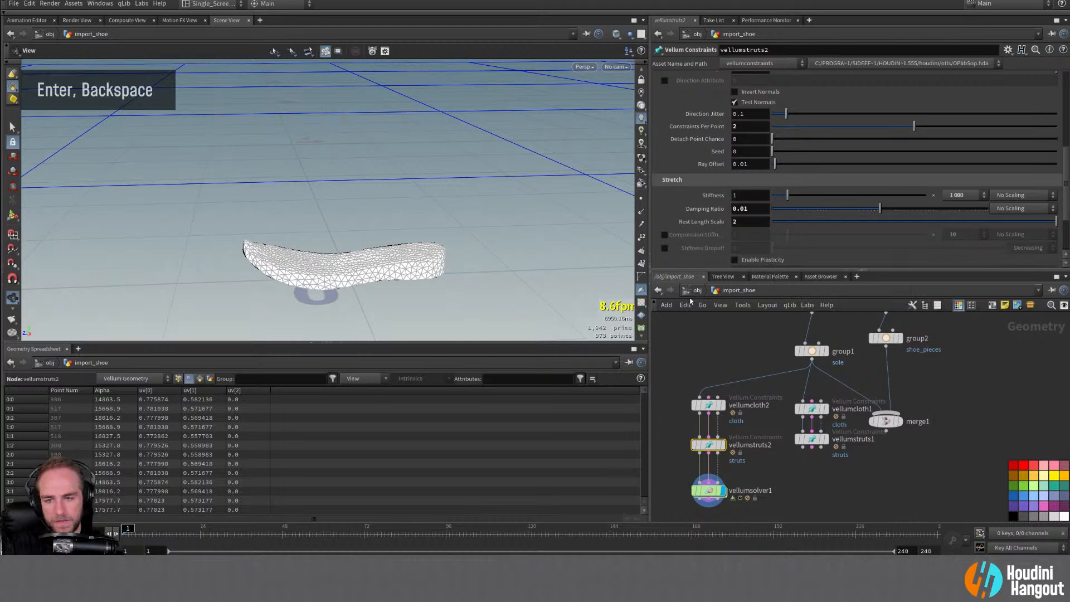
click(960, 195)
click(966, 289)
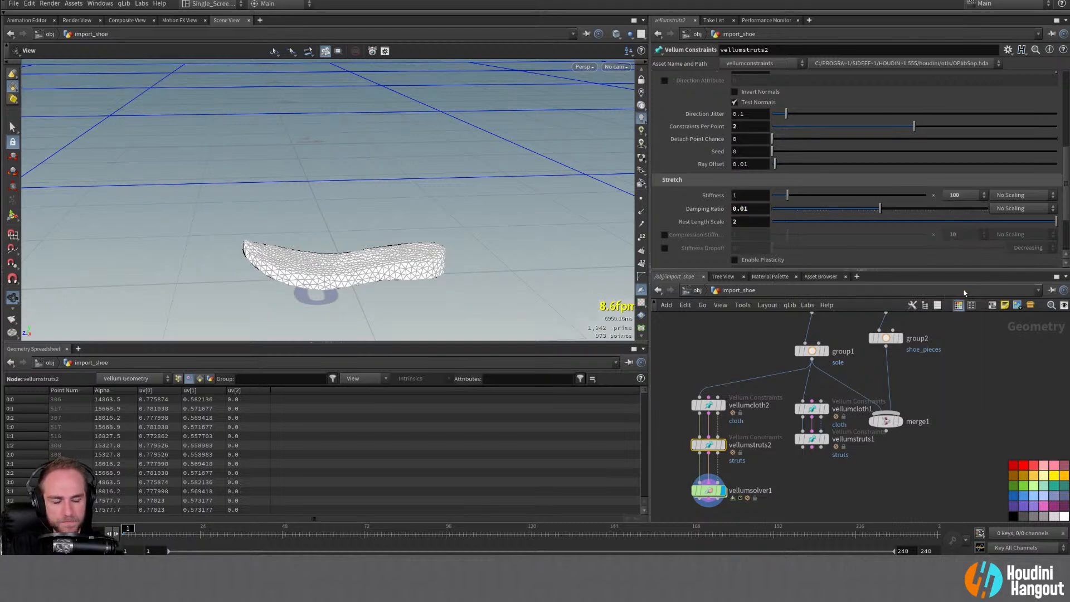
Step: Set the struts' Rest Length Scale to 10 and play the simulation
double_click(754, 220)
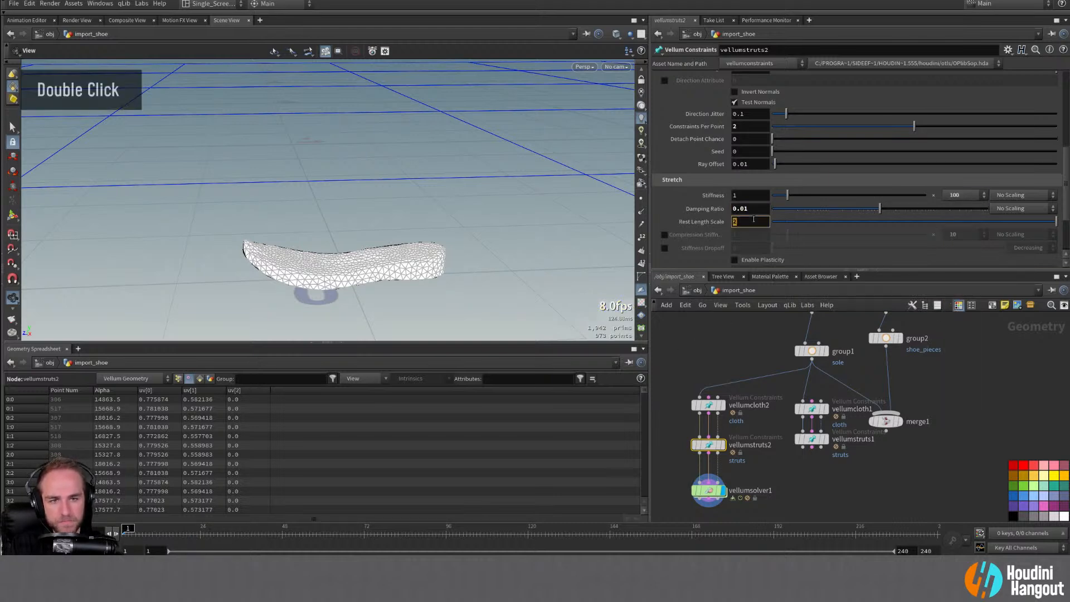
text(10)
key(Return)
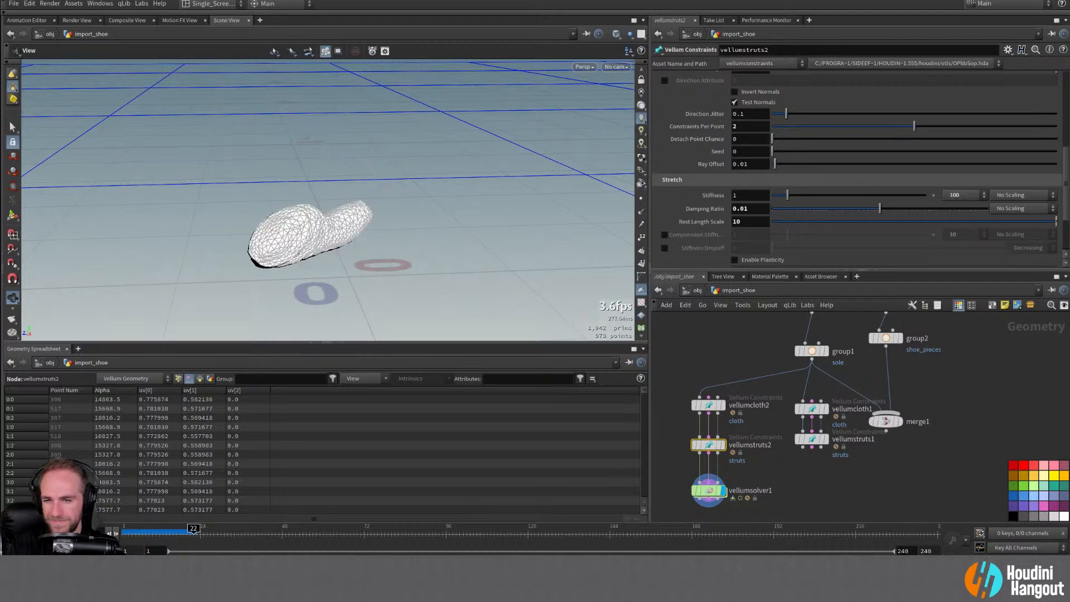
Step: Return to the first frame, reset the struts' Rest Length Scale to its default of 1, and play the simulation
key(ctrl+Up)
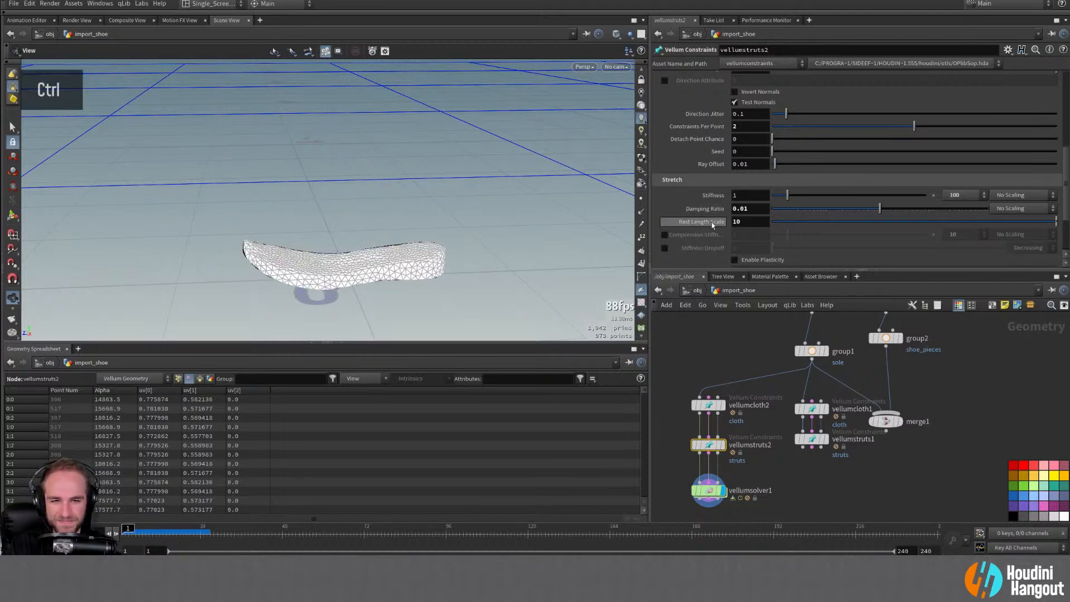
ctrl+middle_click(711, 224)
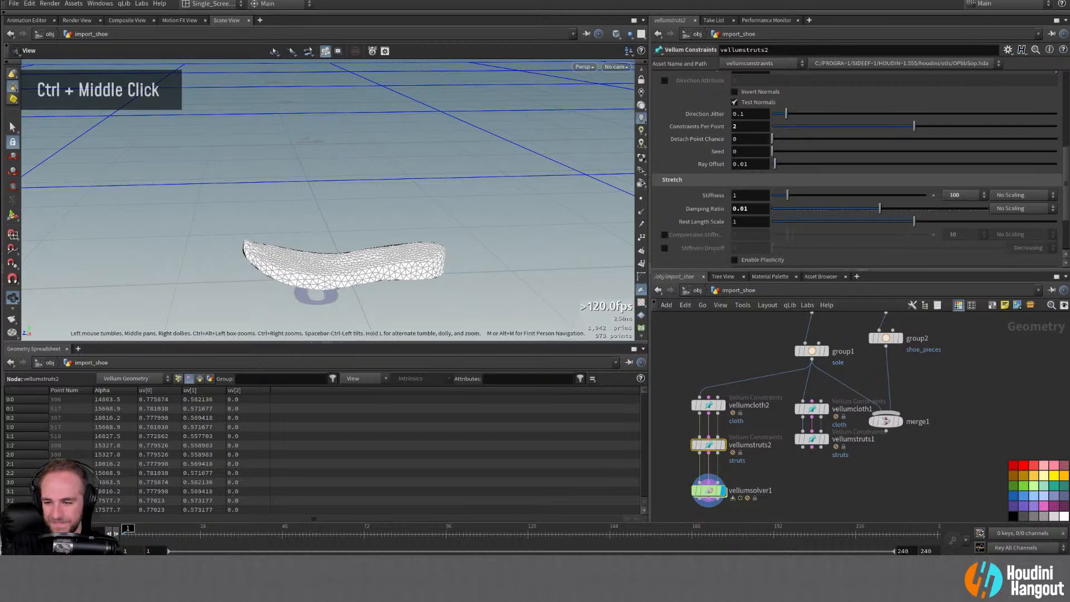
key(Up)
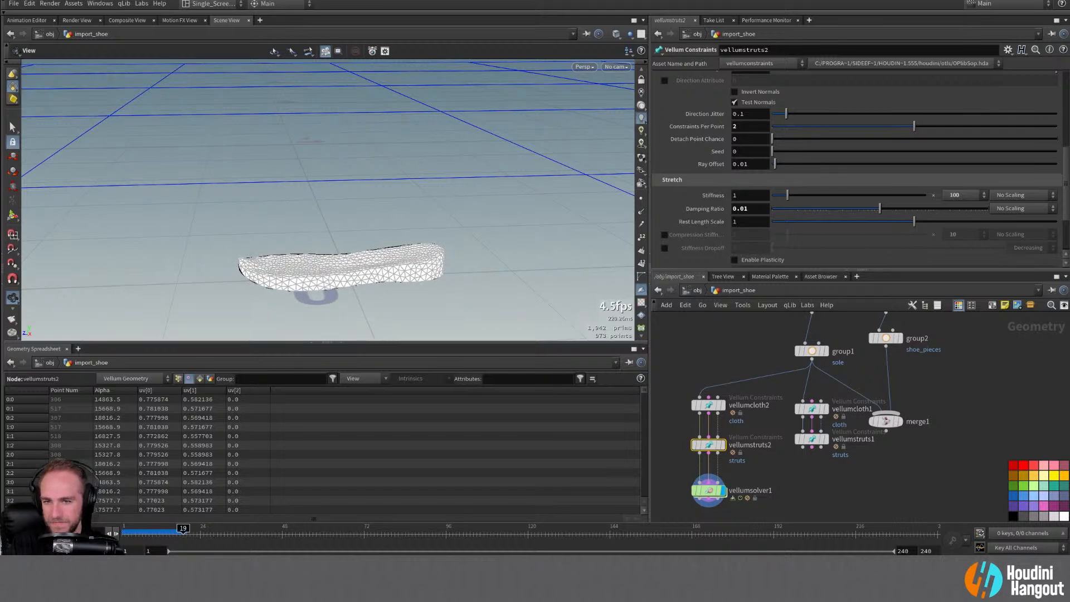
Step: Set the struts' Rest Length Scale to 1.5, play the simulation, and return to the first frame
double_click(756, 221)
text(1.5)
key(Return)
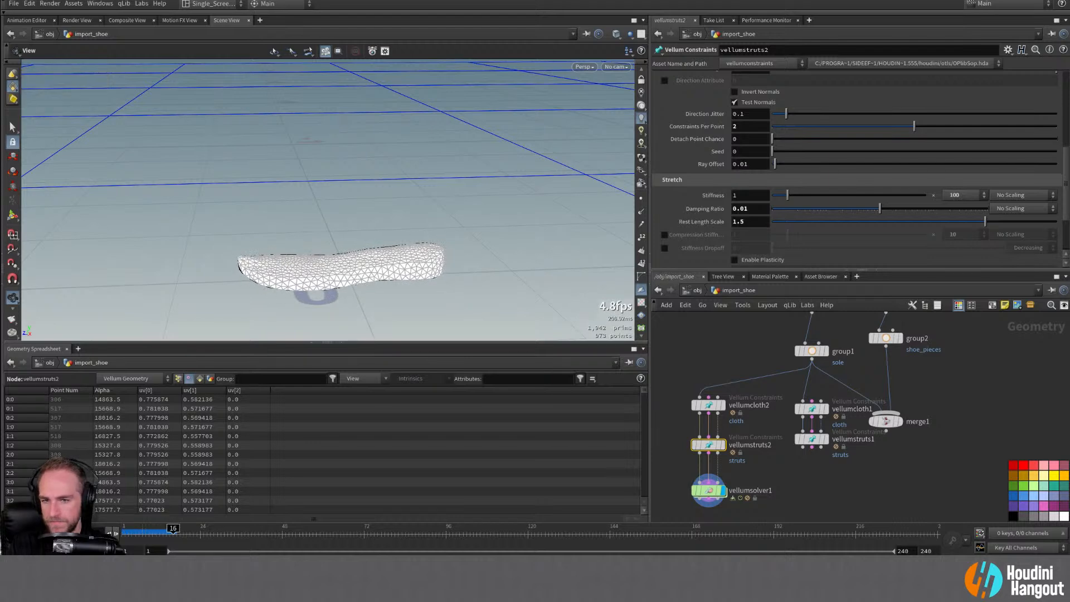
key(ctrl+Up)
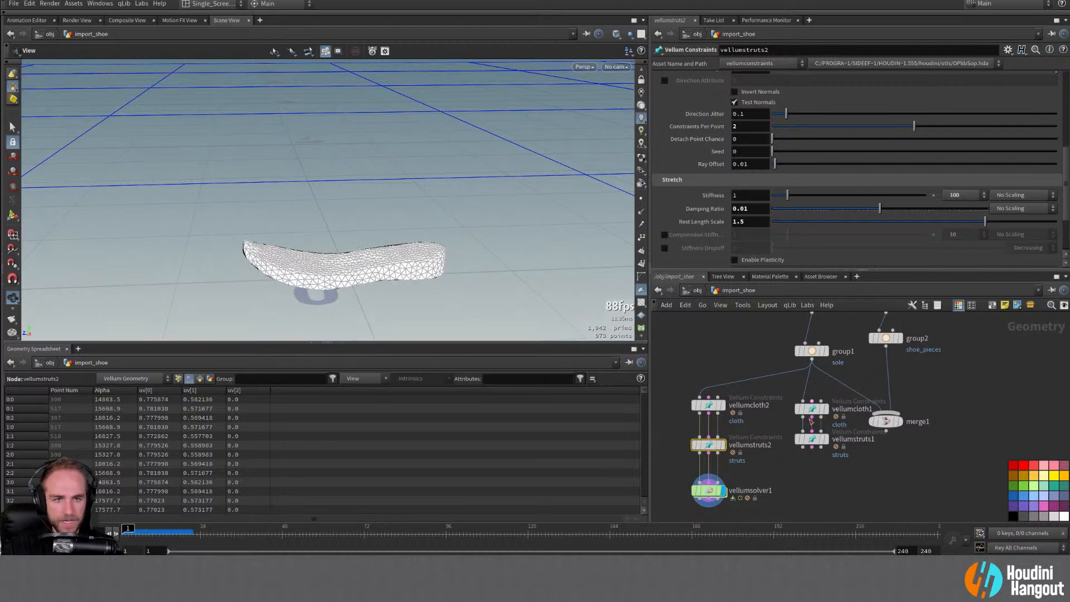
Step: Add a Vellum Configure Balloon setup in empty space beside the existing vellumcloth2 and vellumstruts2 chain
mouse_move(806, 439)
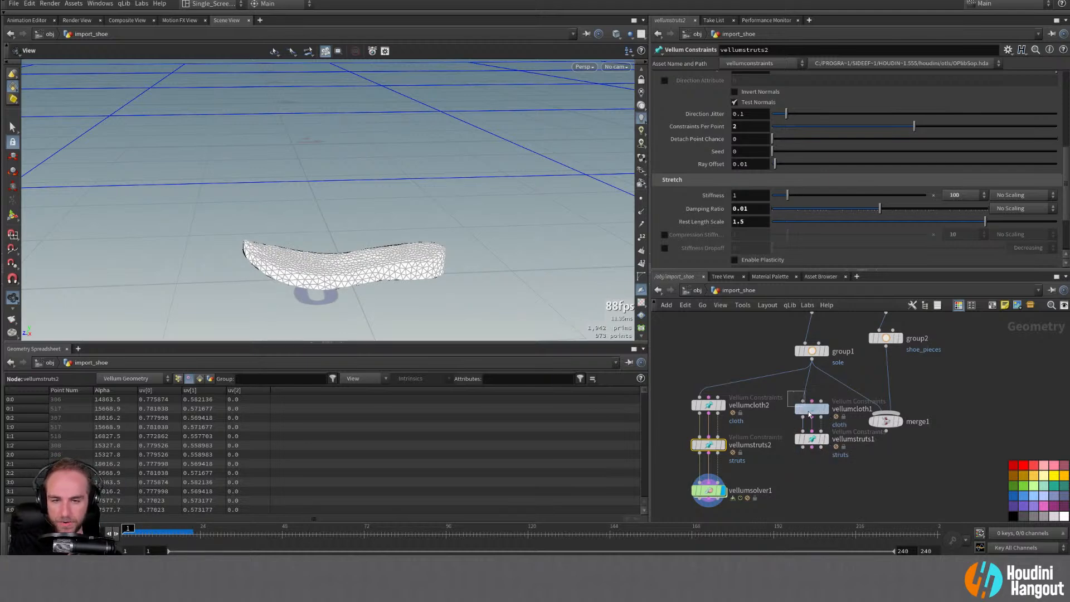
drag(809, 414, 849, 494)
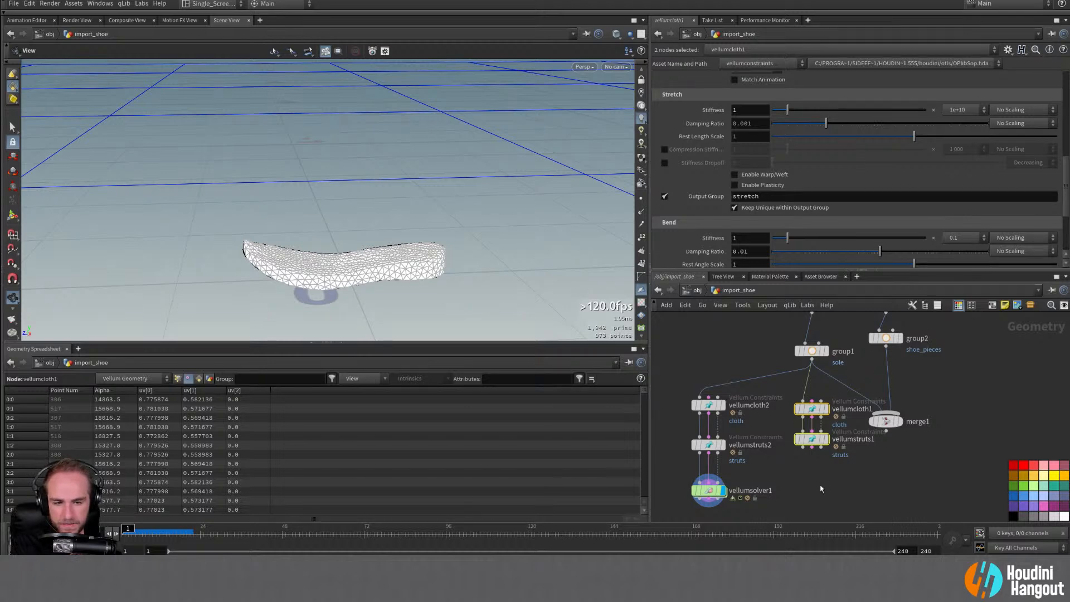
middle_drag(820, 489, 877, 495)
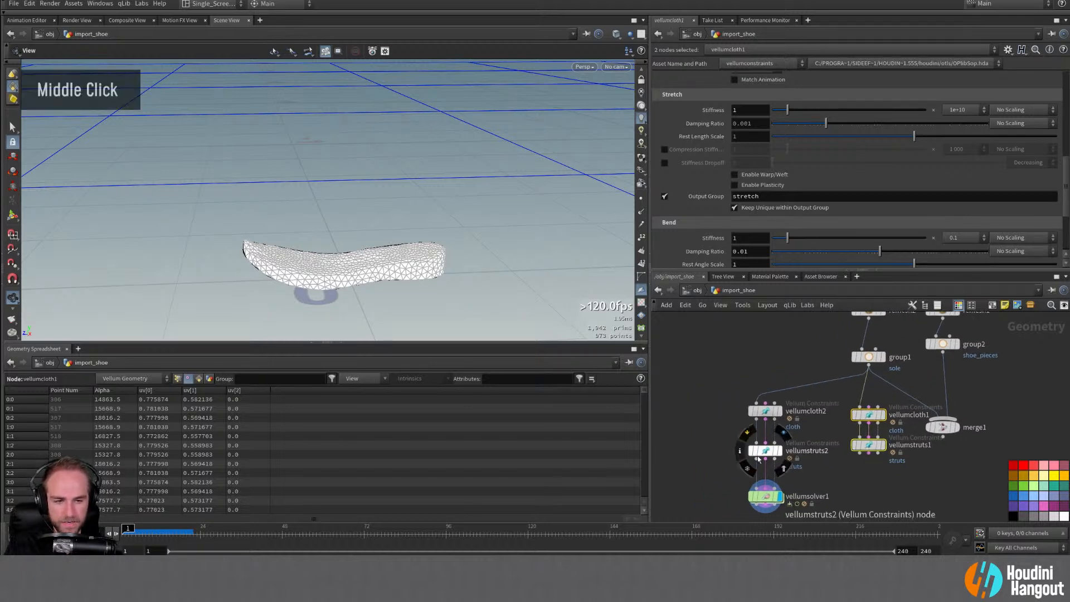
middle_drag(724, 463, 733, 463)
key(Tab)
text(ve)
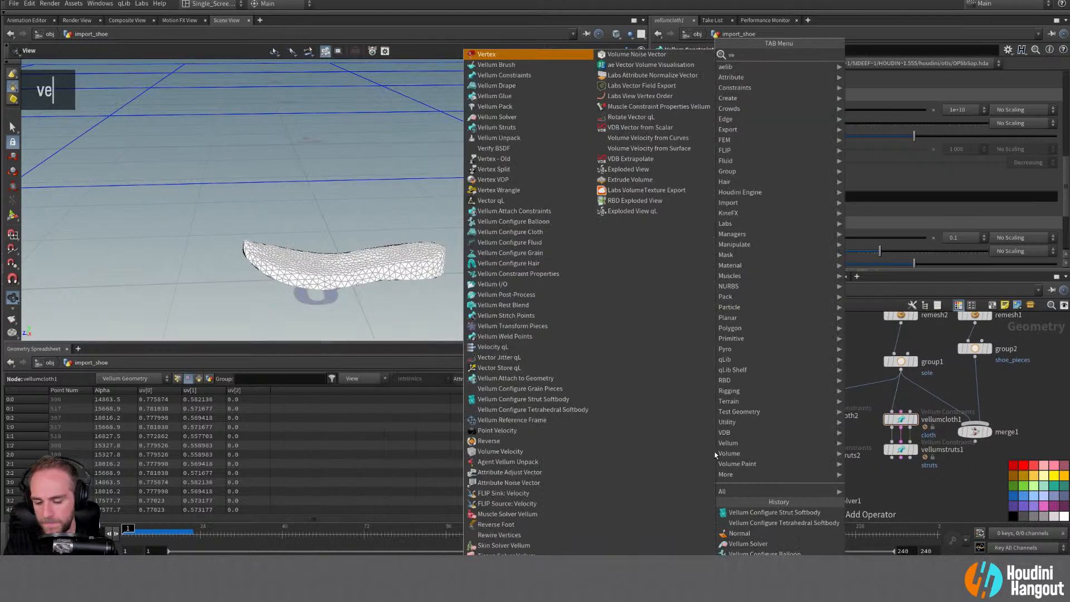
text(llum conf)
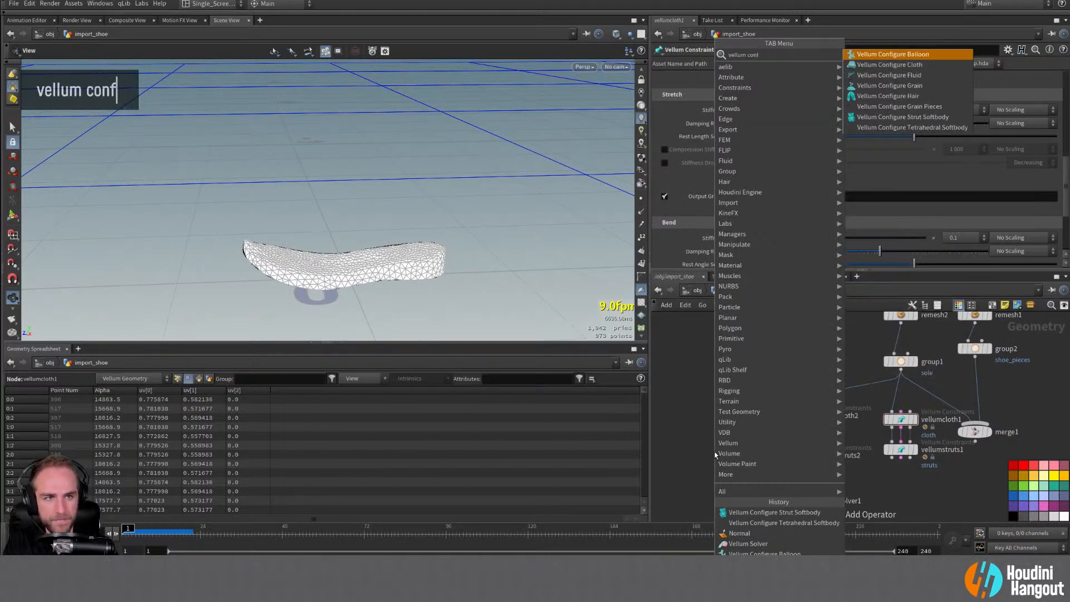
key(Return)
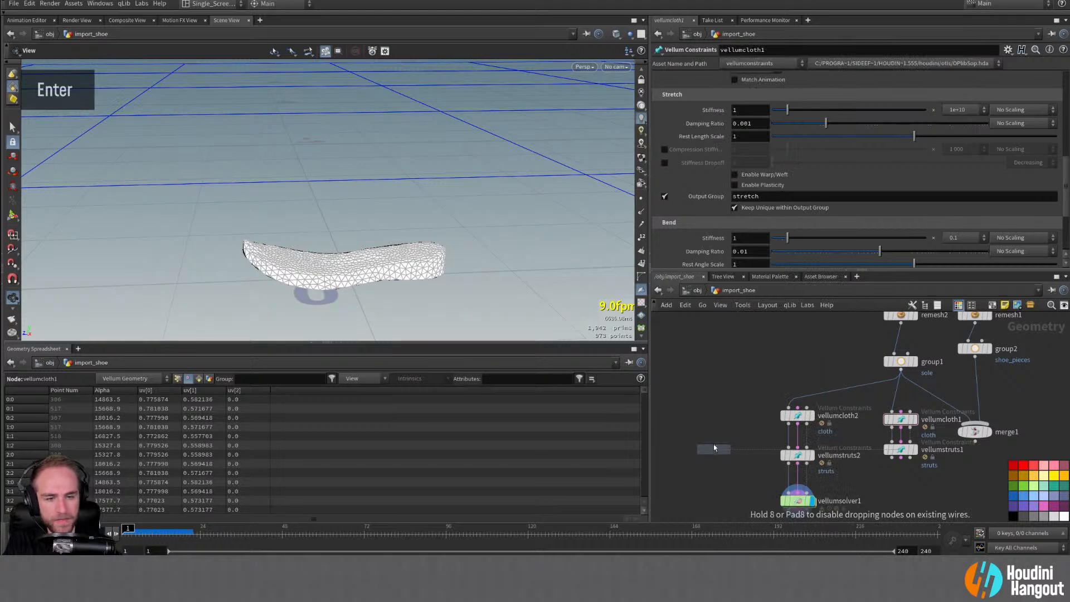
click(719, 416)
Step: Replace vellumcloth2 and vellumstruts2 with vellumcloth3 and vellumpressure1, wiring the balloon chain between group1 and all three vellumsolver1 inputs
drag(757, 360, 836, 451)
key(Delete)
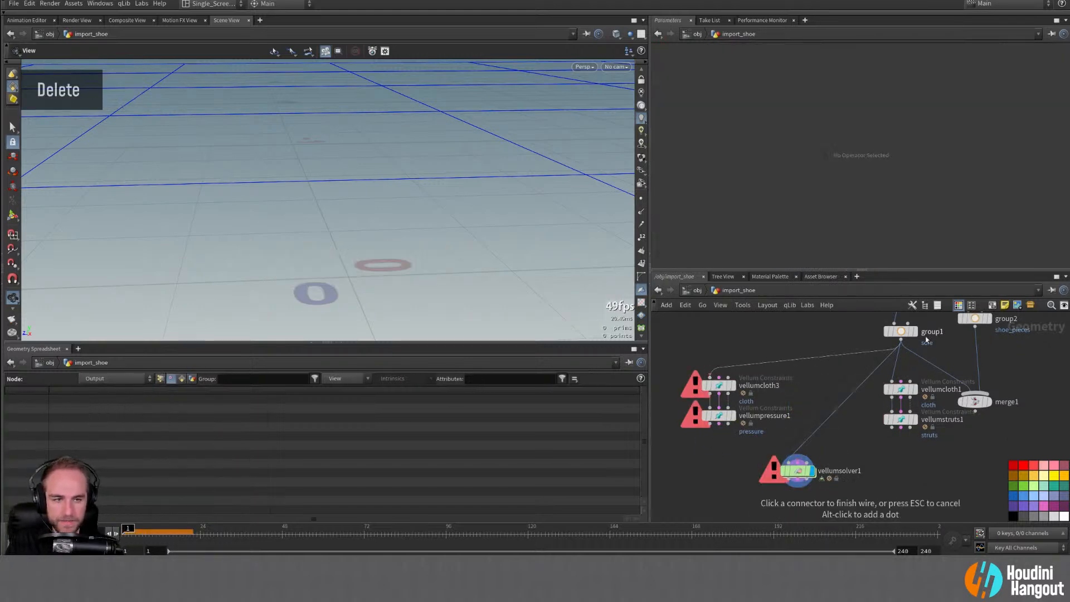
key(u)
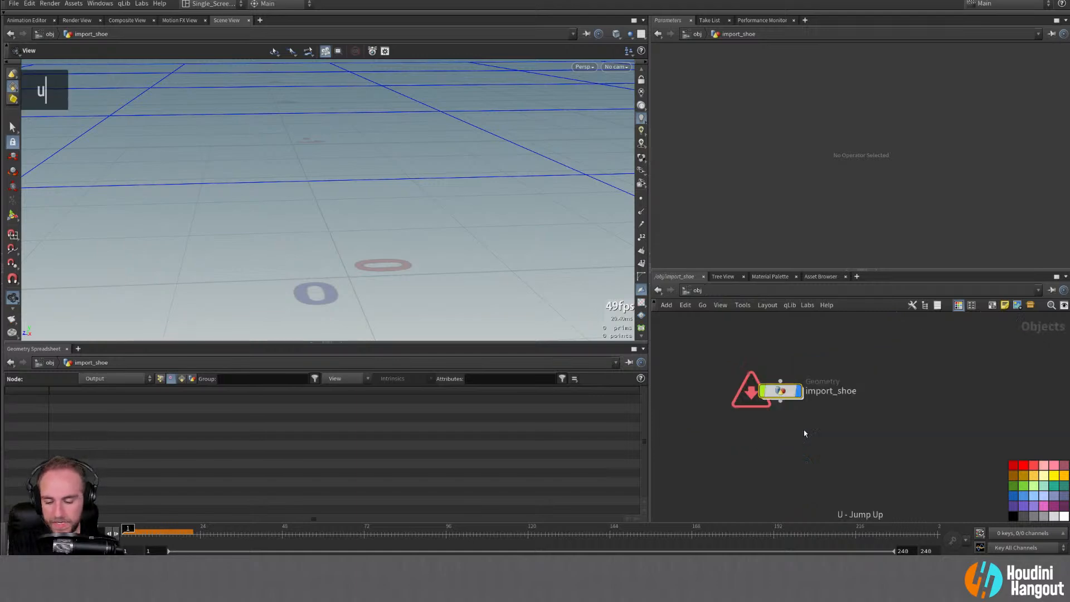
double_click(780, 387)
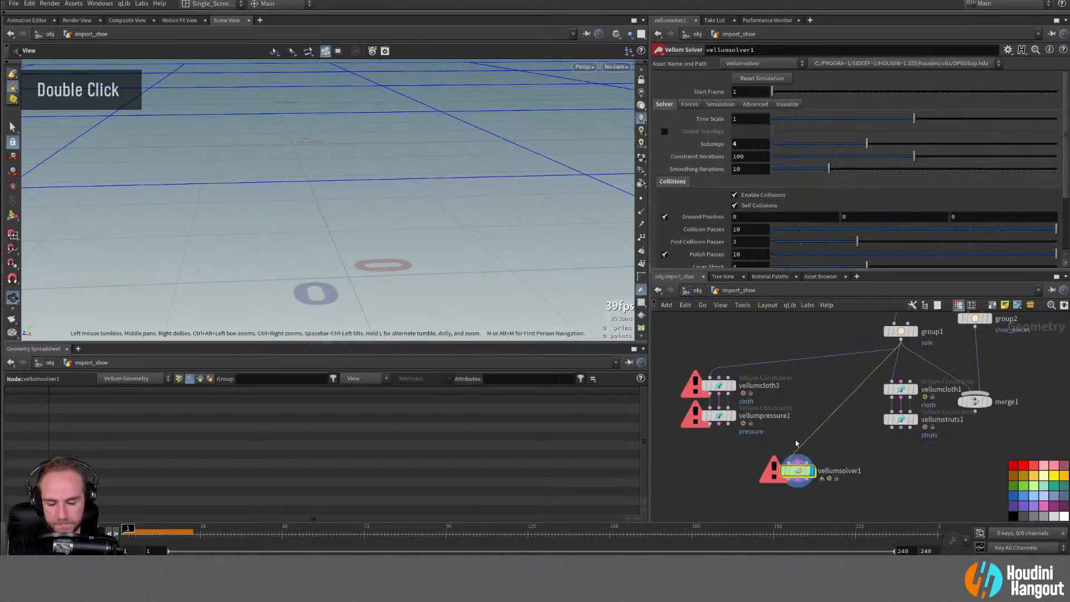
shift+click(727, 425)
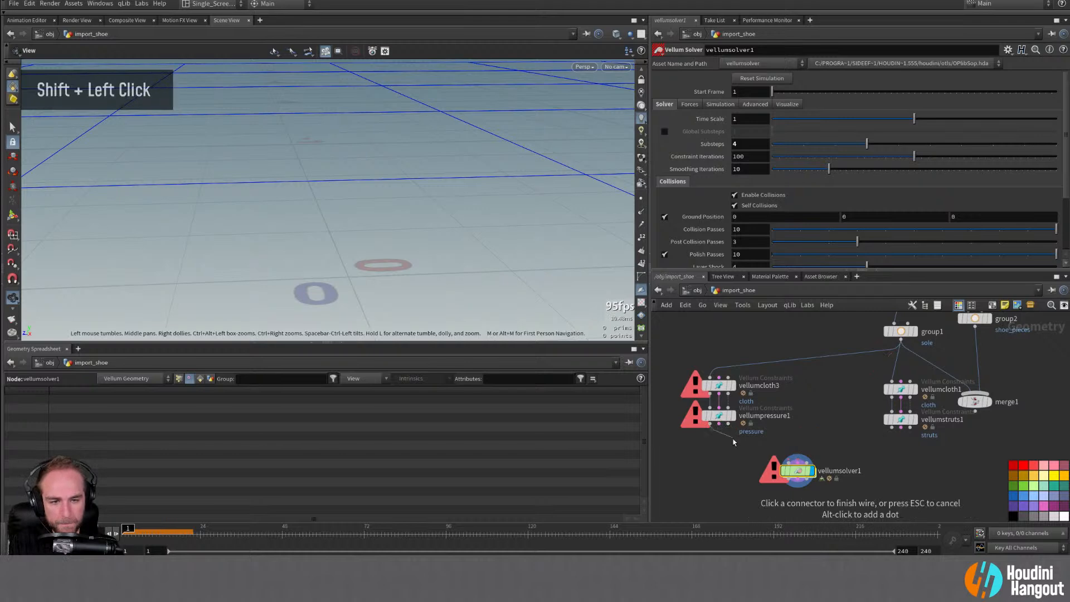
shift+click(712, 426)
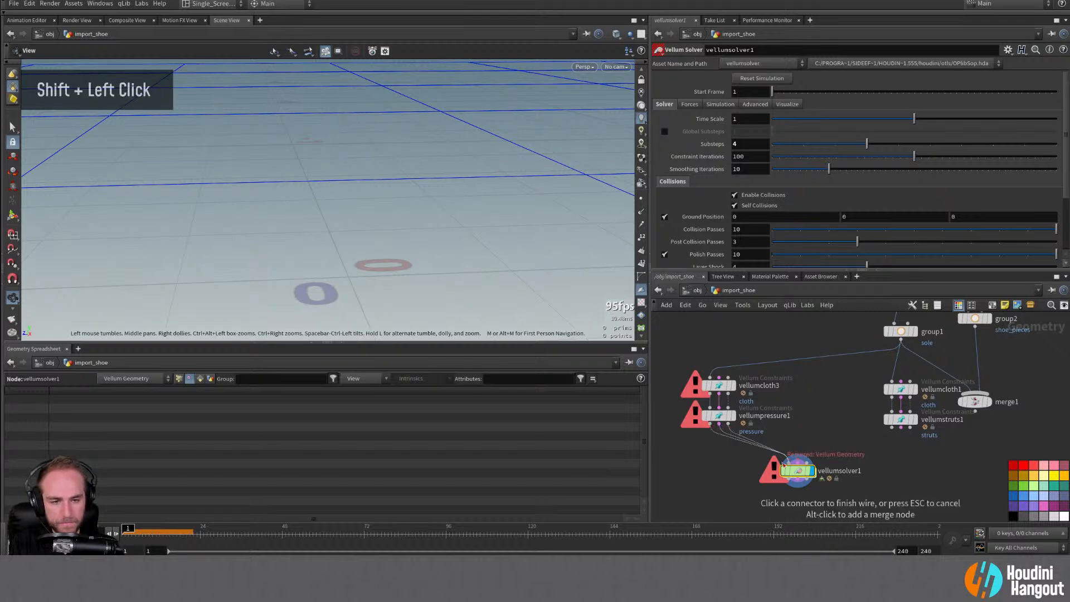
click(779, 458)
drag(697, 362, 803, 436)
click(749, 458)
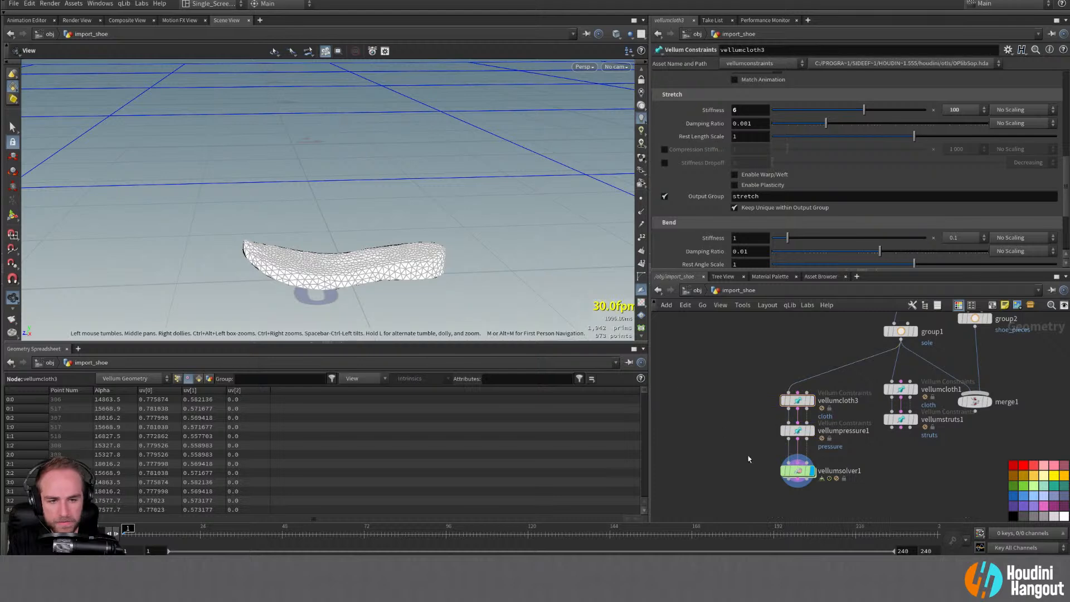
Step: Set vellumpressure1's stretch Rest Length Scale to 1.5 and play the simulation
click(797, 430)
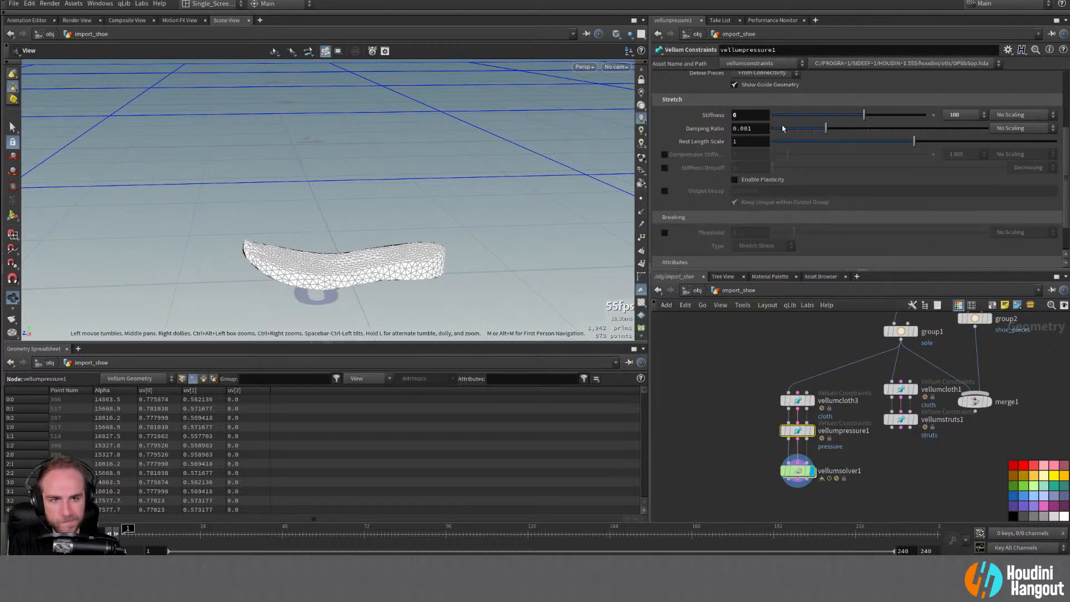
double_click(742, 143)
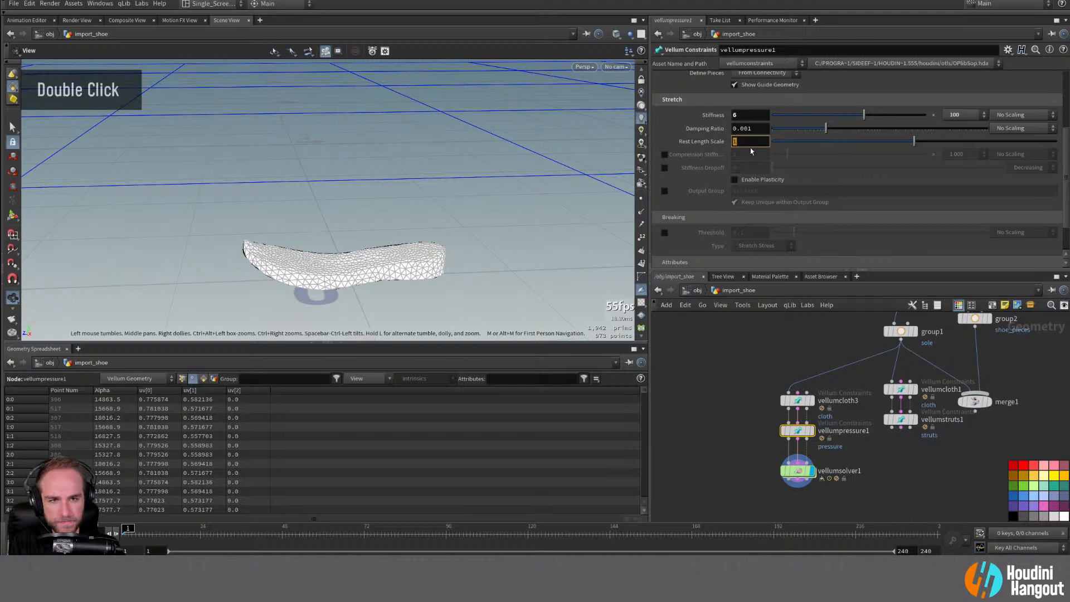
text(1.5)
key(Return)
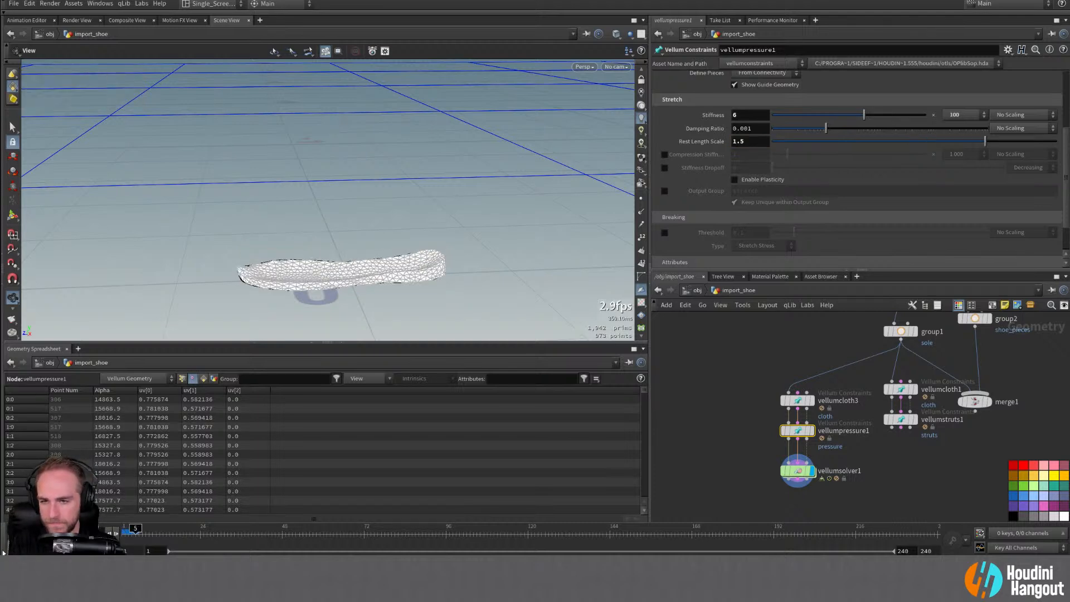
Step: Set vellumcloth3's stretch stiffness multiplier to 1000, display vellumsolver1, and play the simulation from the first frame
click(811, 400)
double_click(797, 401)
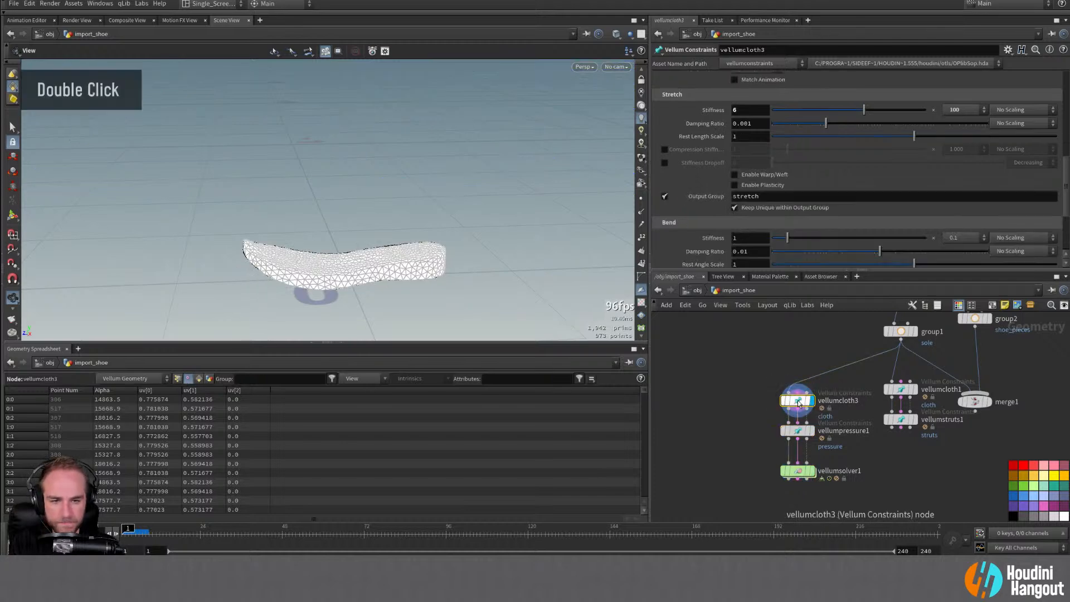
click(971, 110)
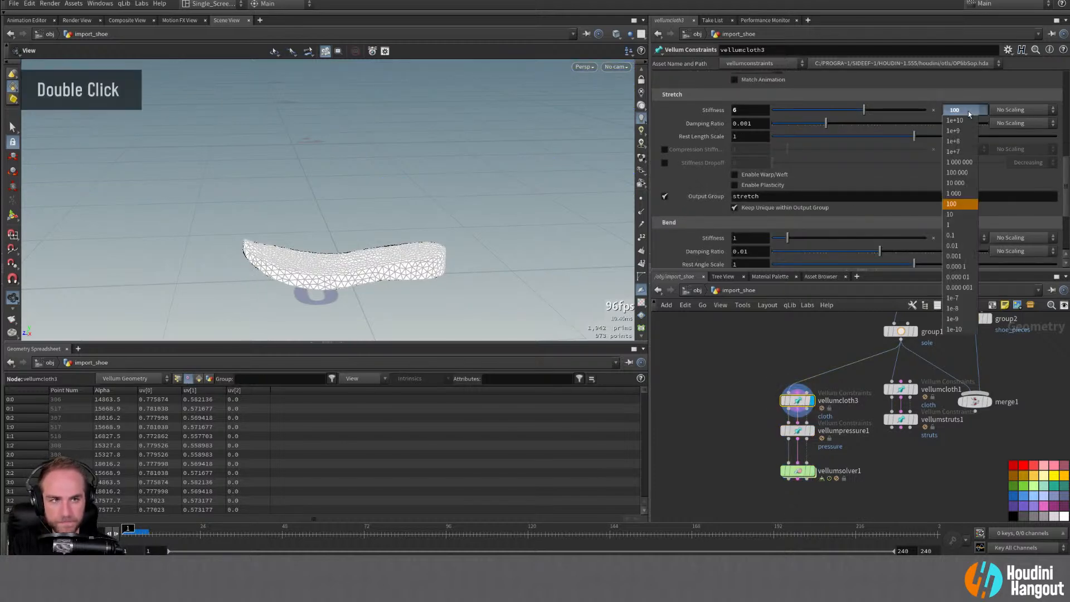
click(958, 185)
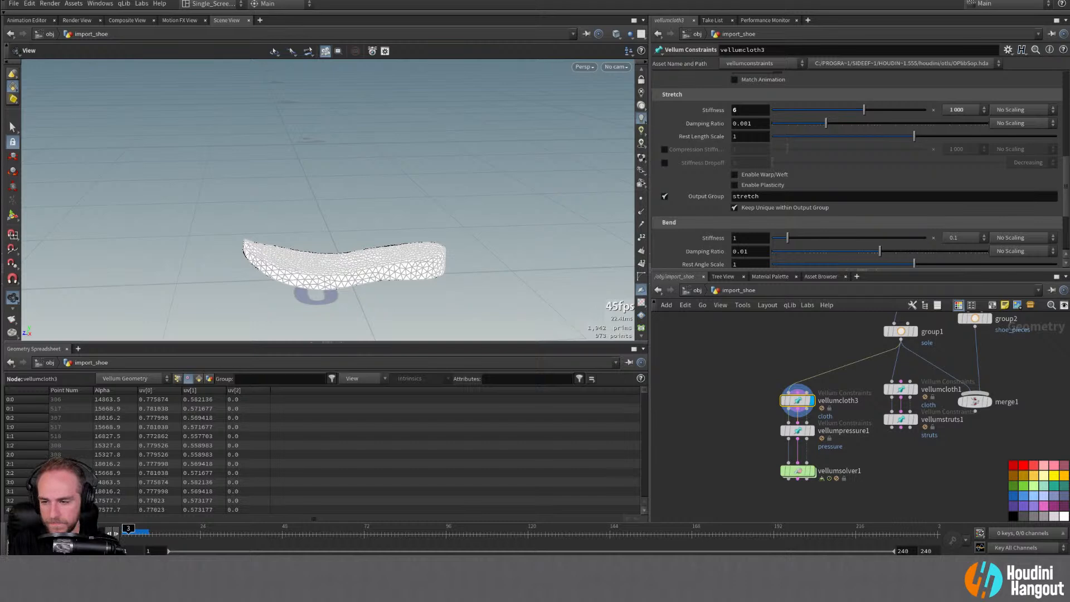
double_click(15, 533)
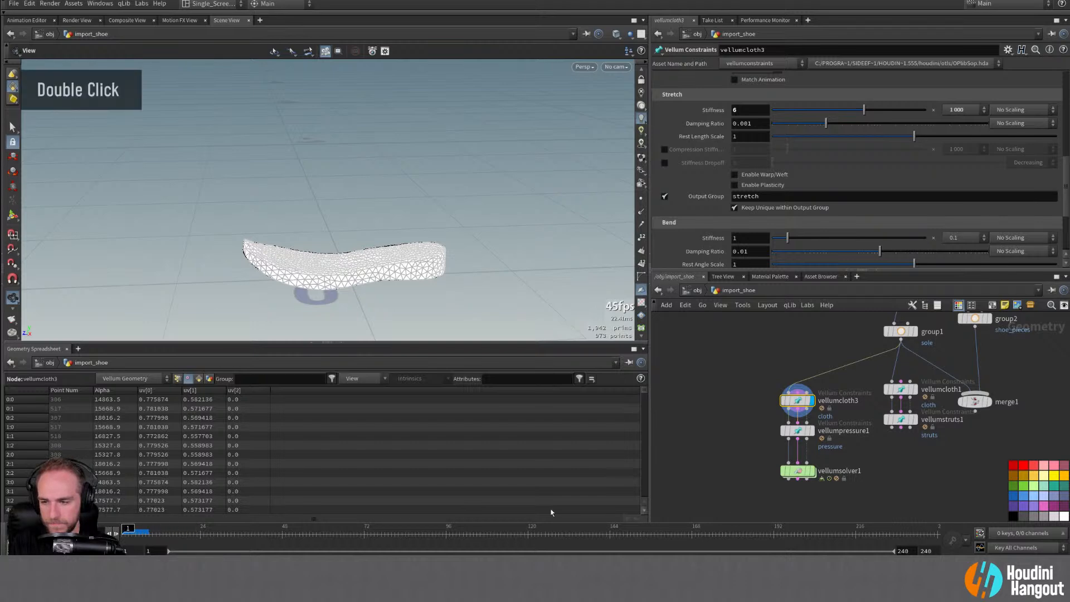
click(812, 471)
click(798, 471)
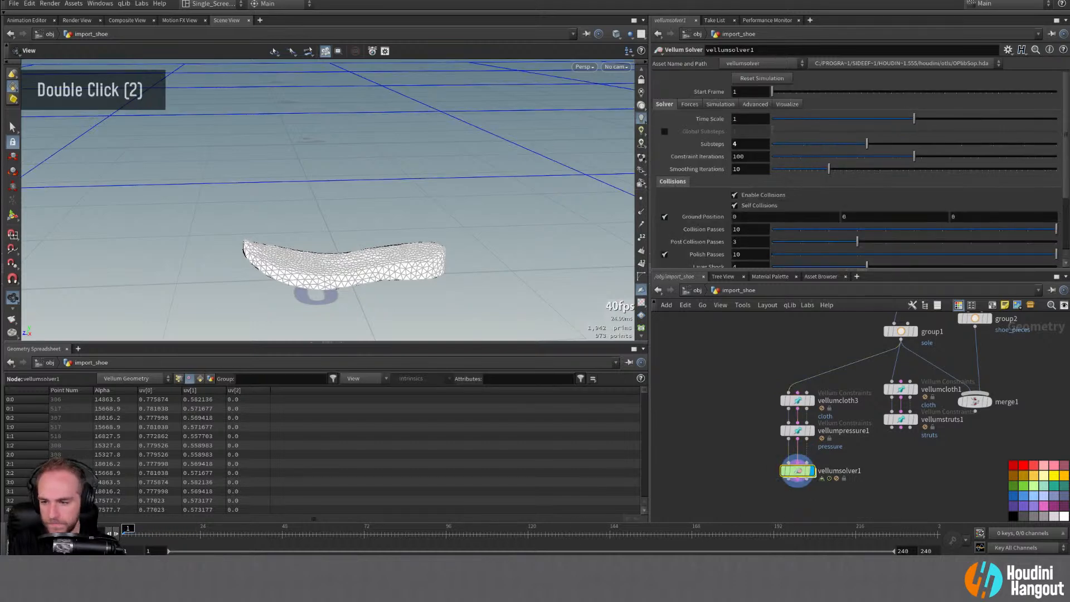
key(Up)
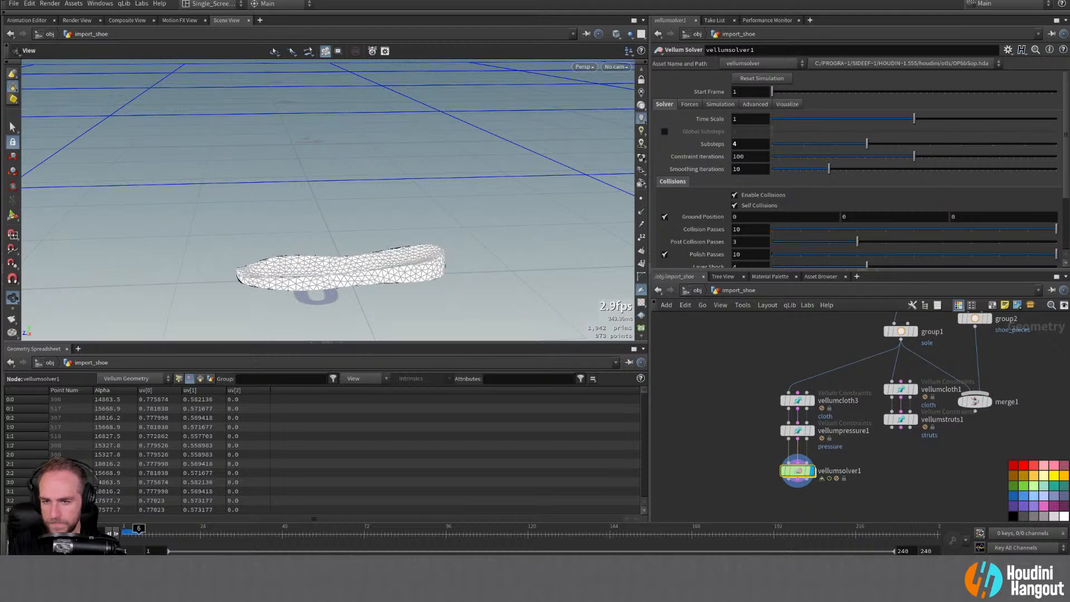
Step: Set vellumcloth3's stretch stiffness multiplier back to 100
click(797, 400)
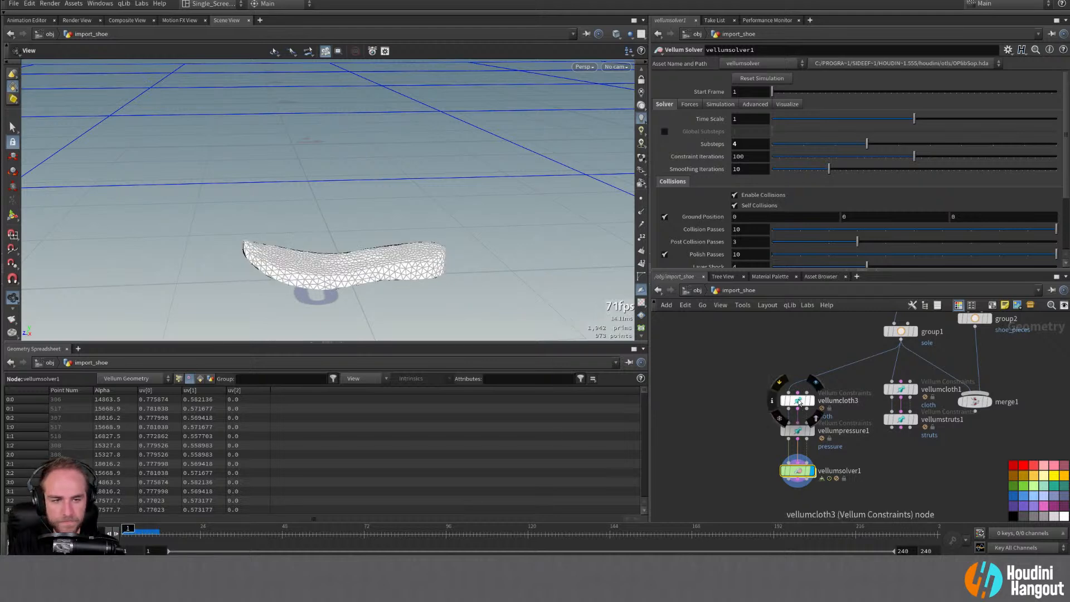
click(971, 110)
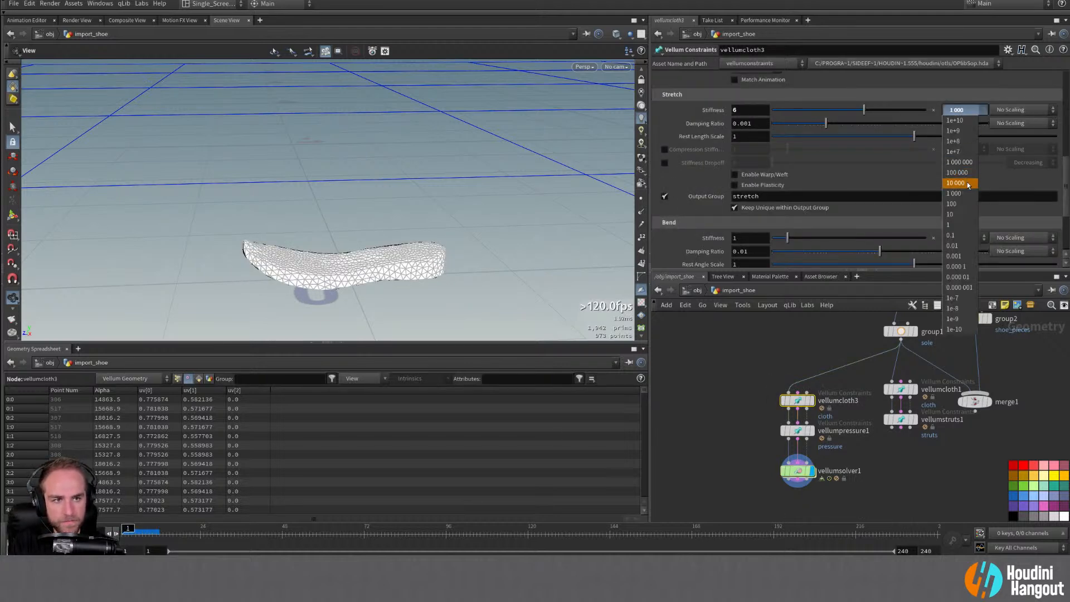
click(952, 204)
Step: Set vellumpressure1's stretch stiffness multiplier to 1000, play the simulation, and return to the first frame
click(798, 430)
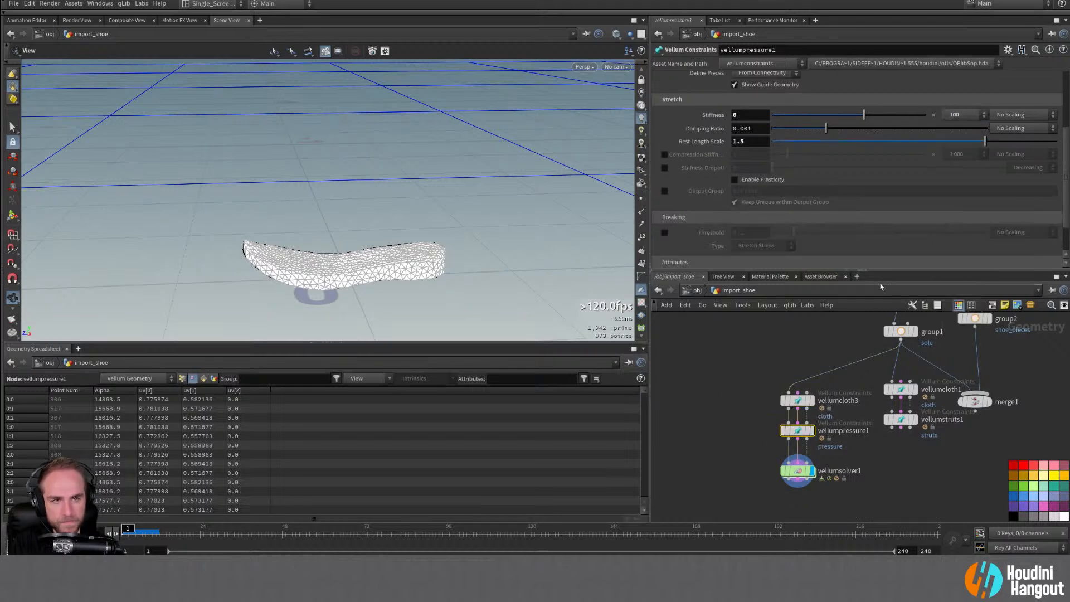
click(965, 109)
click(960, 198)
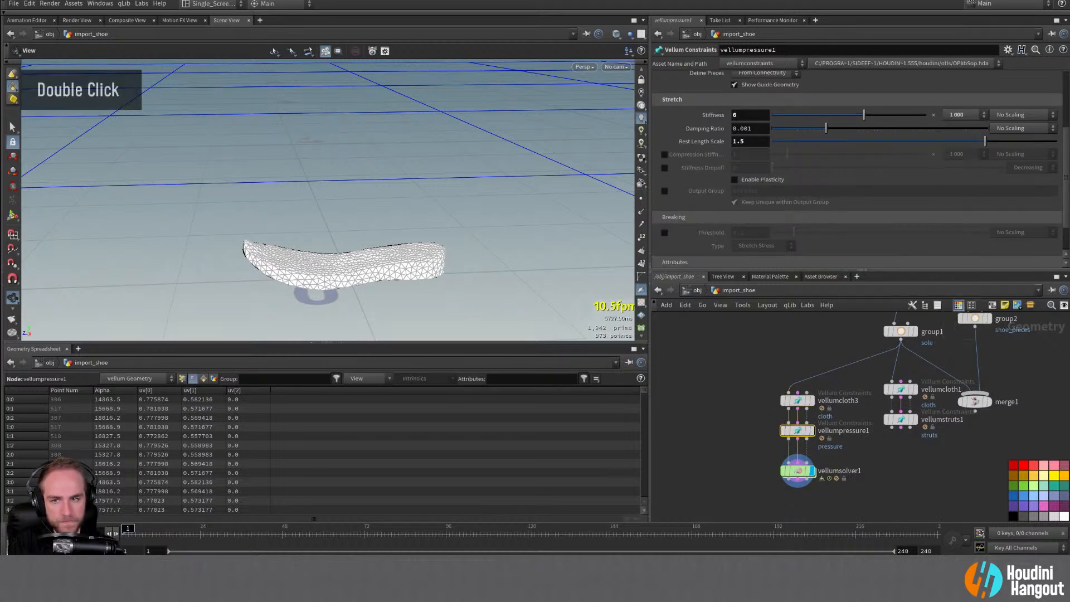
key(Up)
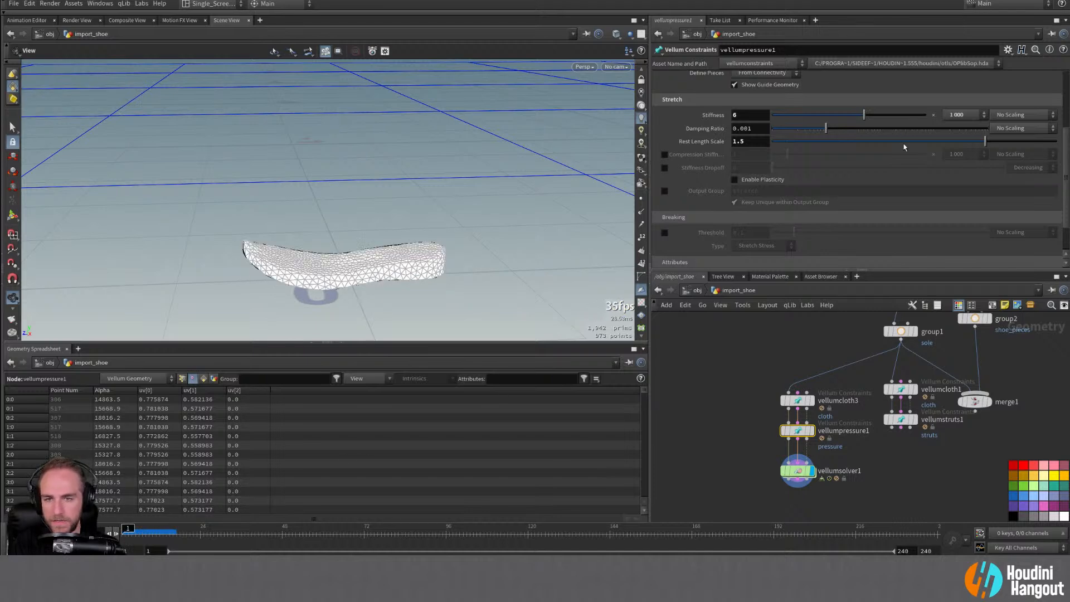
key(ctrl+Up)
Step: Set vellumpressure1's stretch stiffness multiplier to 10000 and play the simulation
click(955, 115)
click(956, 188)
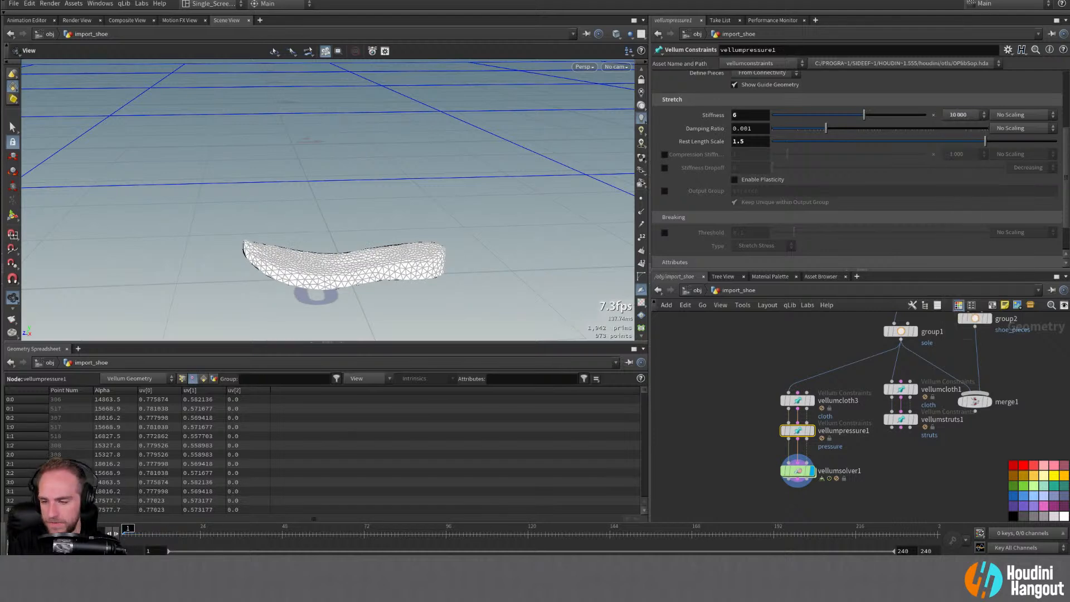
key(Up)
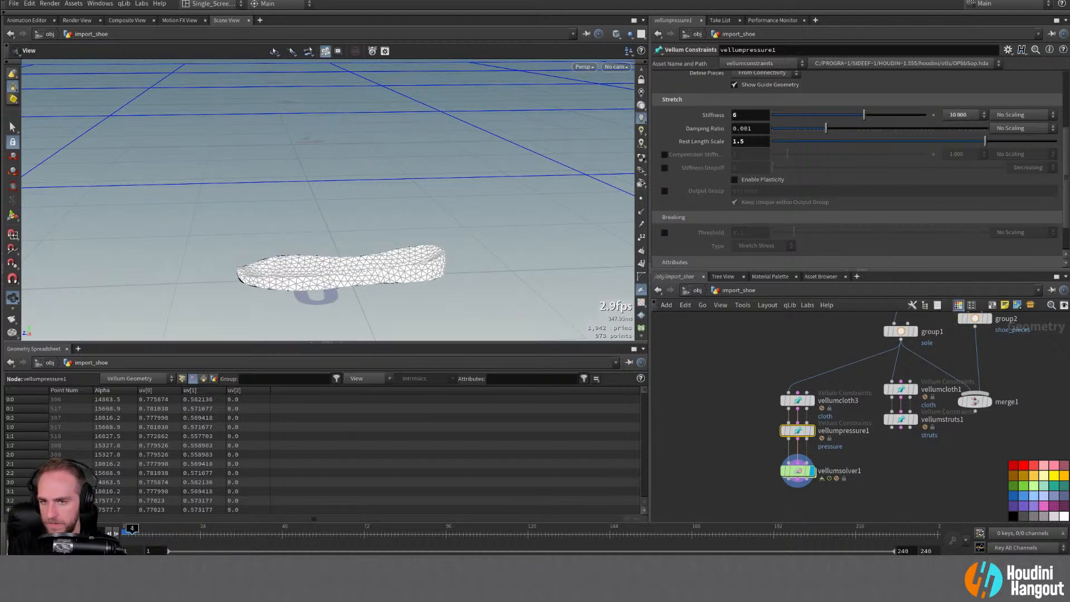
Step: Set vellumpressure1's stretch Rest Length Scale to 2 and play the simulation from the first frame
double_click(746, 141)
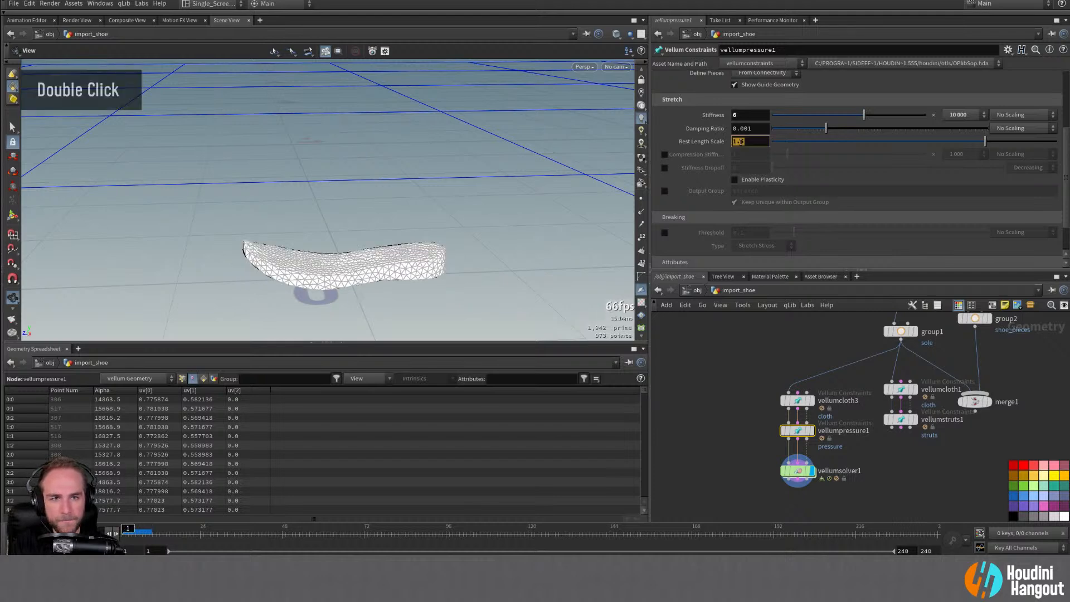
text(2)
key(Return)
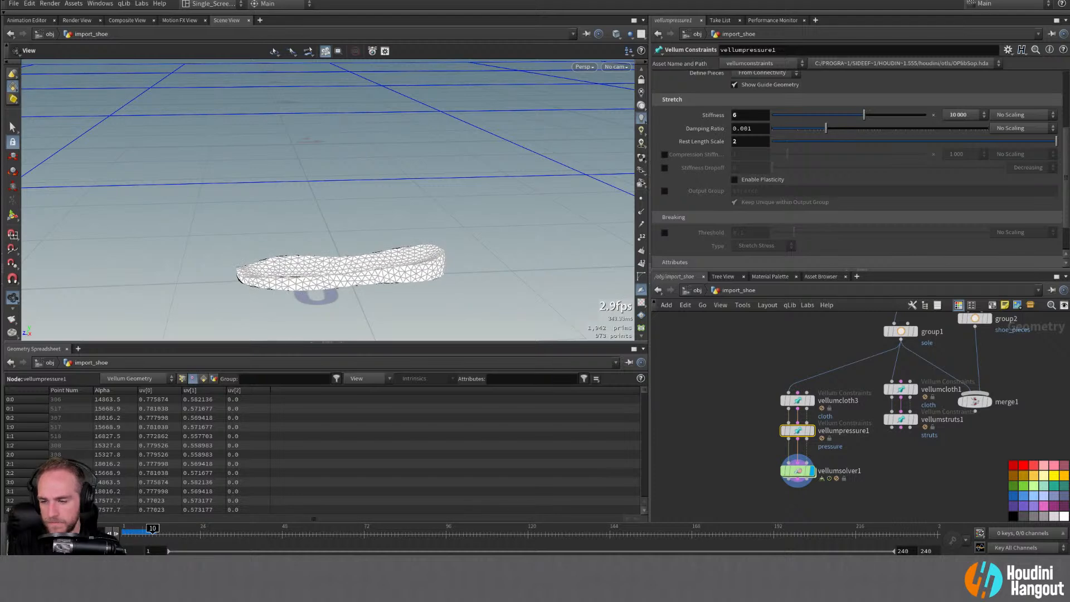
Step: Set vellumpressure1's stretch Rest Length Scale to 10 and play the simulation
double_click(750, 140)
text(10)
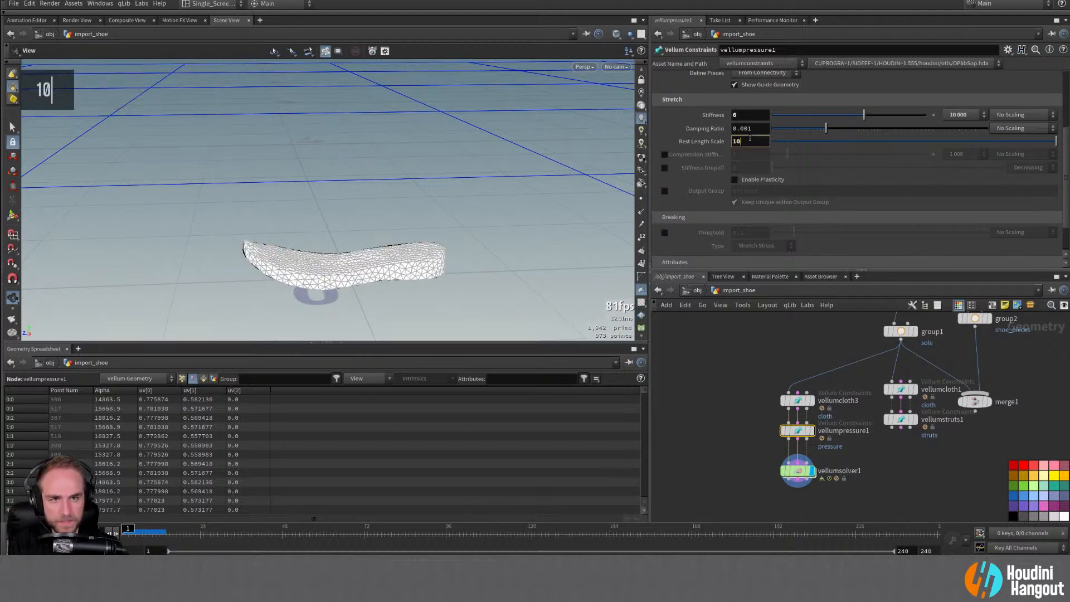
key(Return)
click(73, 534)
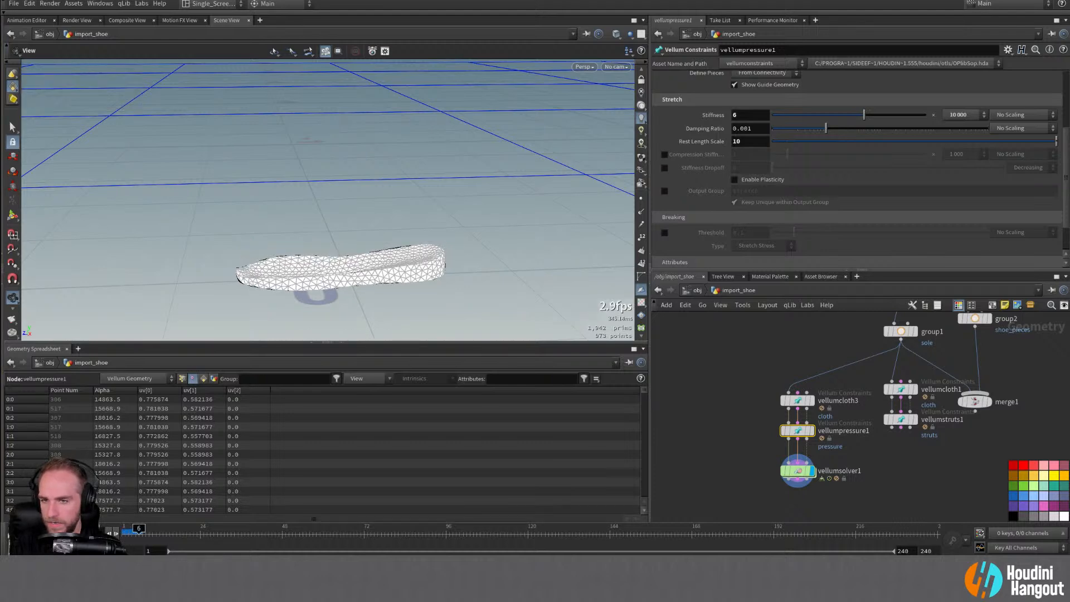
Step: Reset vellumpressure1's Rest Length Scale to its default, lower it to 0.415, and play the simulation
ctrl+middle_click(701, 141)
key(ctrl)
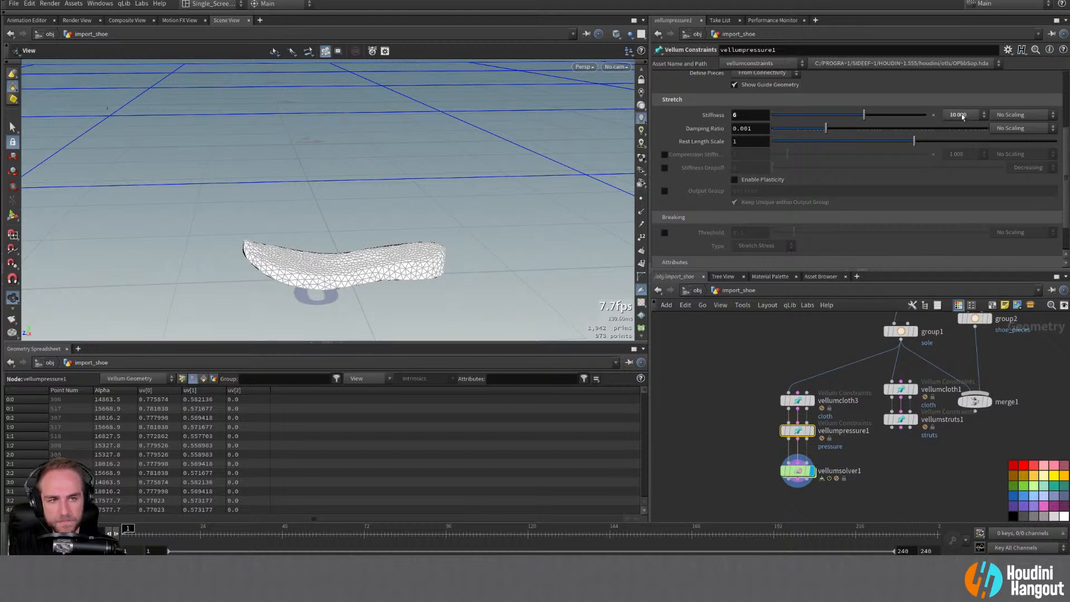
click(830, 141)
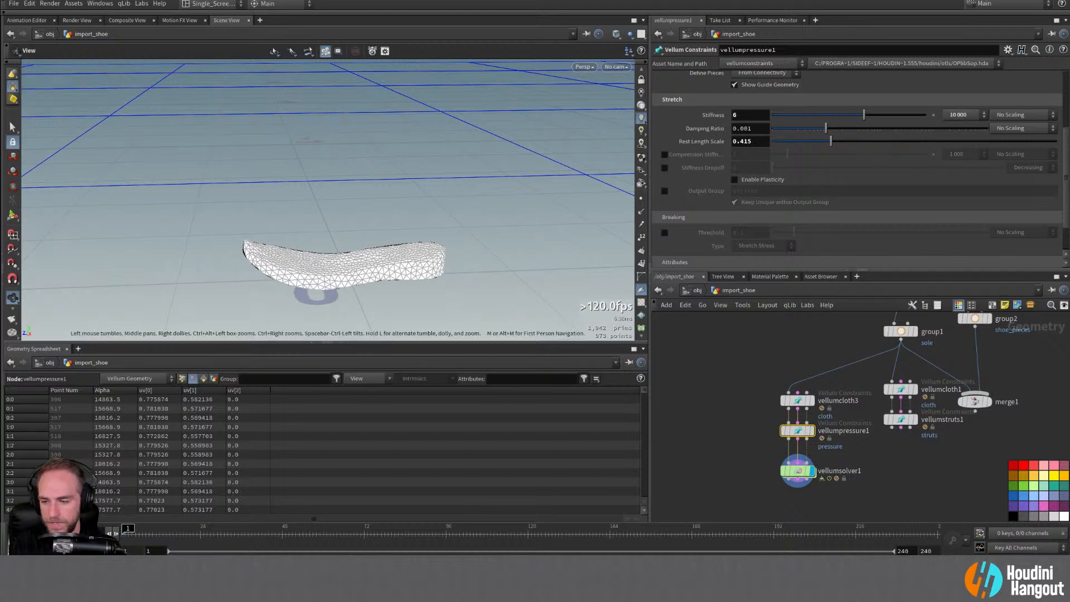
double_click(76, 534)
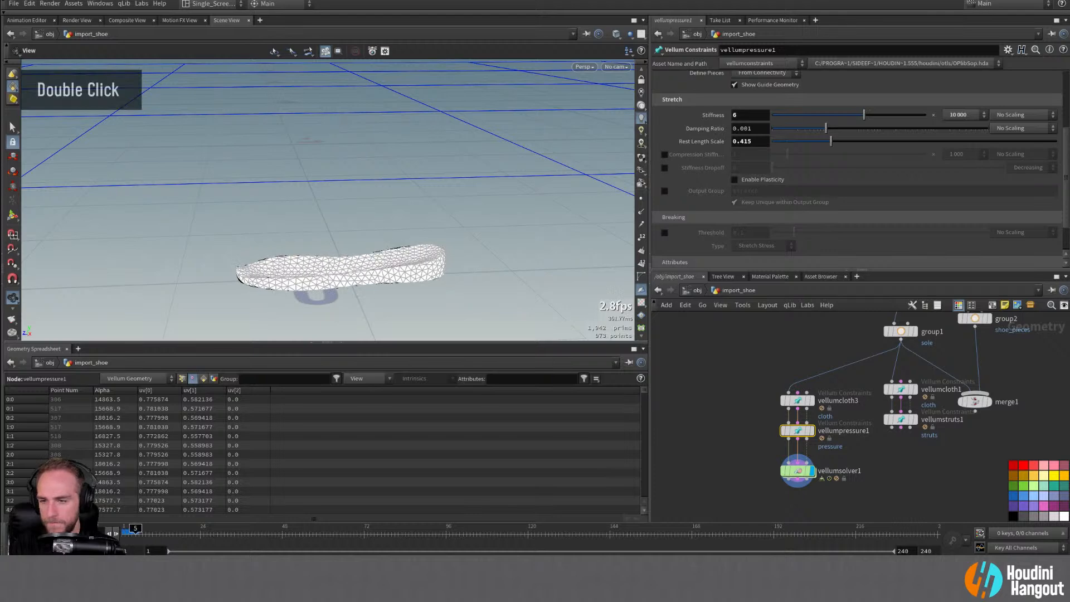
Step: Restore vellumpressure1's default Rest Length Scale and set its stretch stiffness multiplier to 1e+8
ctrl+middle_click(693, 144)
click(965, 115)
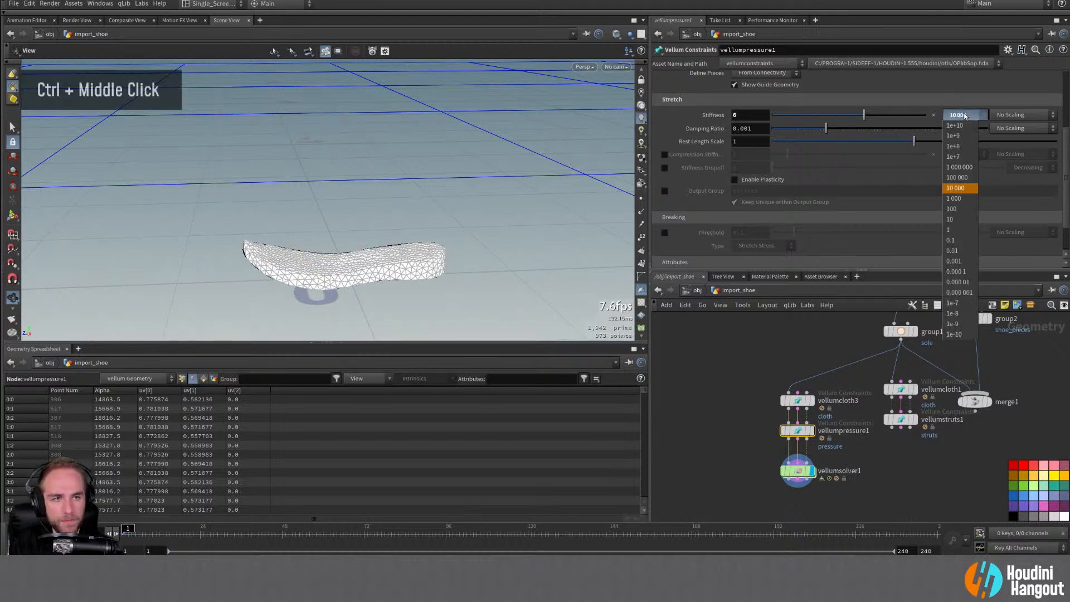
click(954, 146)
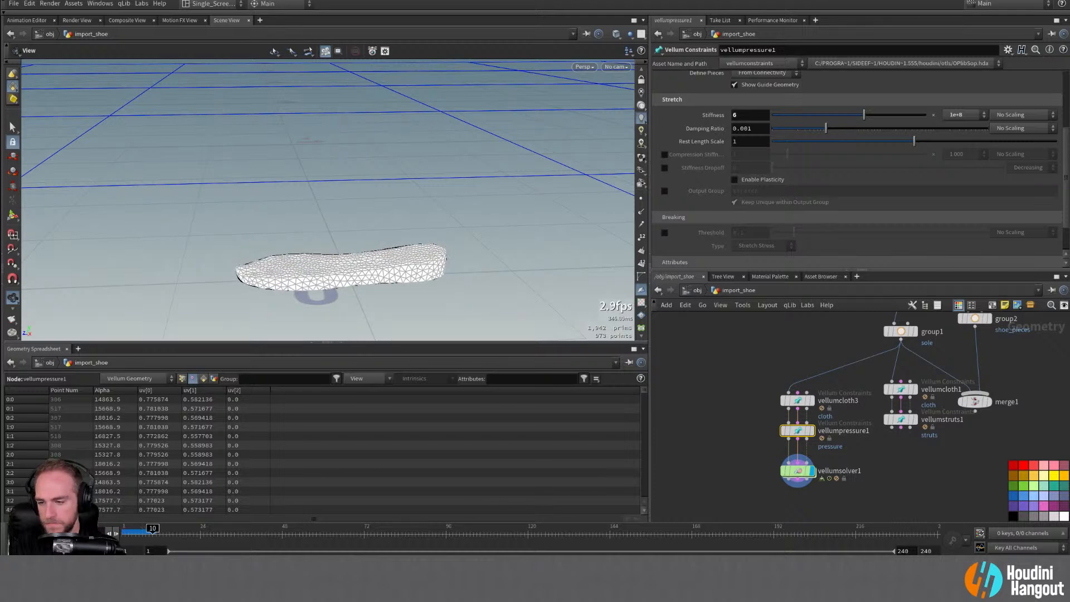
Step: Set vellumcloth3's stretch stiffness multiplier to 100 and play the simulation from the first frame
click(797, 401)
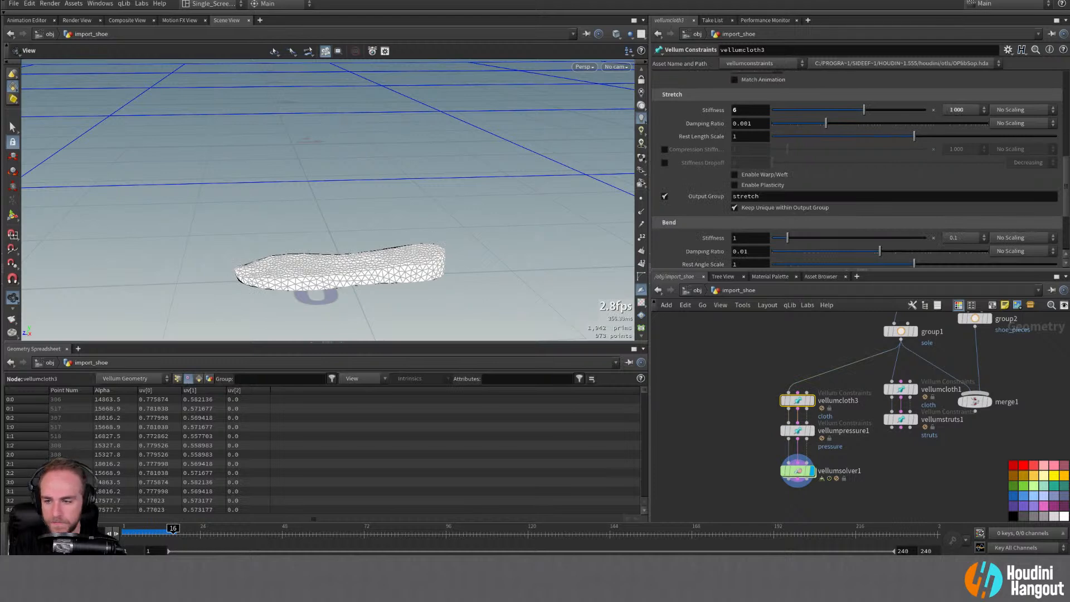
key(ctrl+Up)
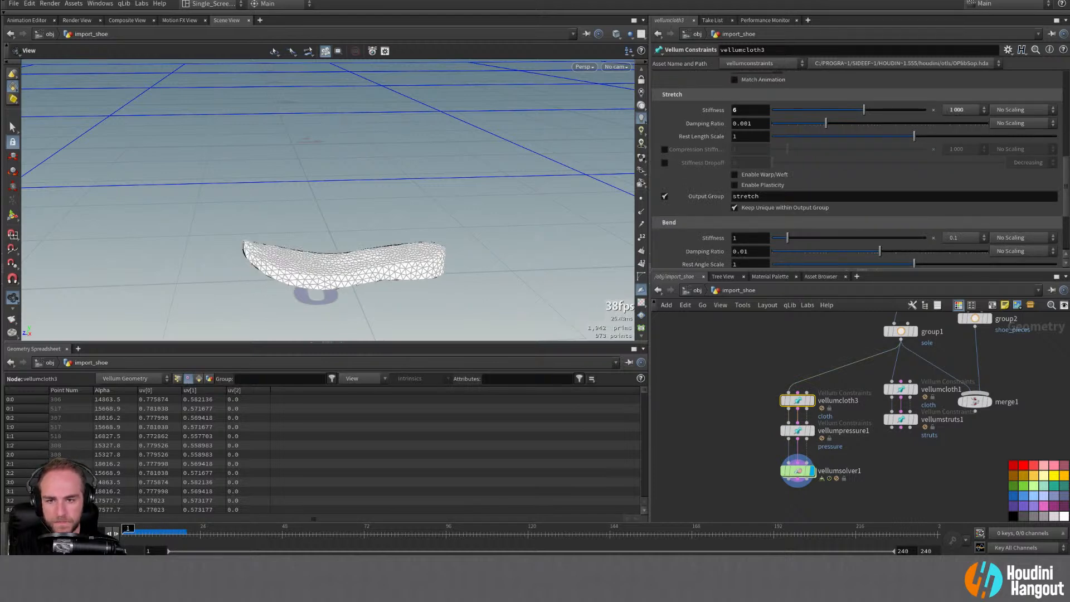
click(956, 110)
click(959, 213)
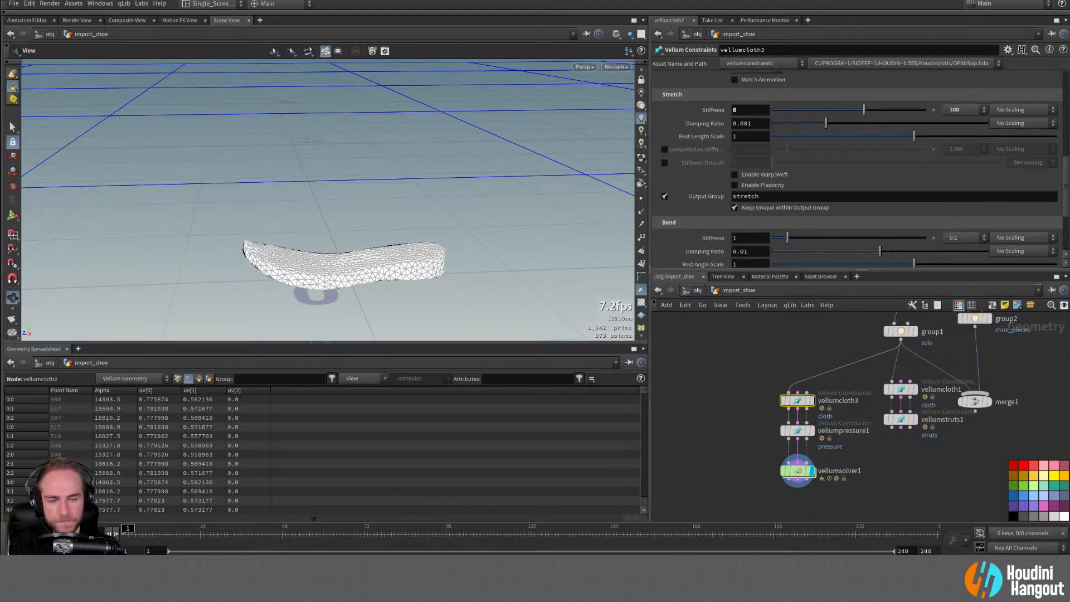
key(Up)
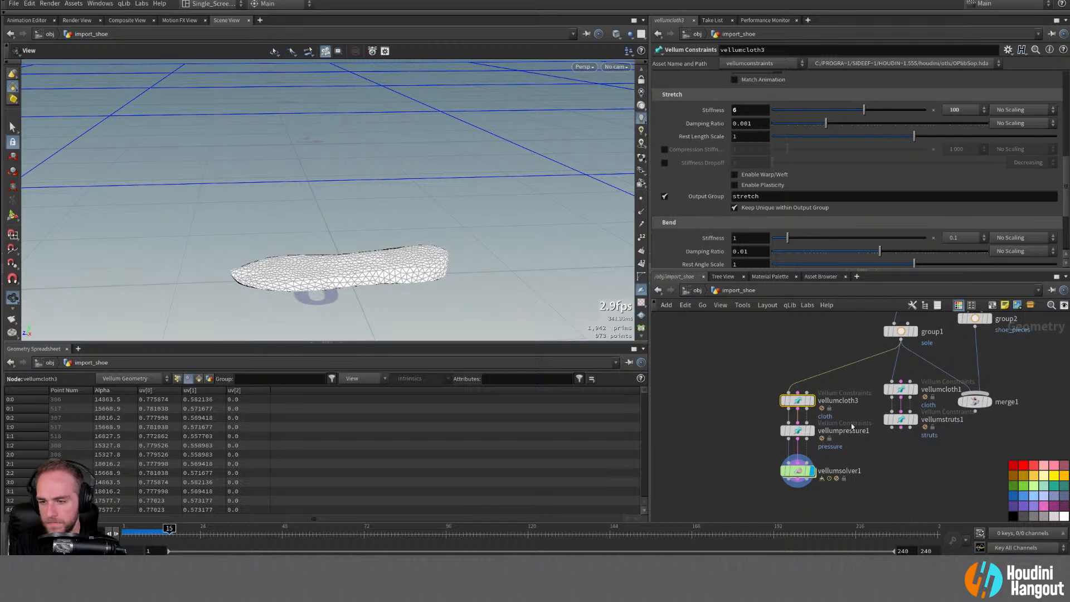
Step: Set vellumpressure1's stretch stiffness multiplier to 1e+10, display vellumsolver1, and play the simulation from the first frame
key(ctrl+Up)
click(812, 431)
double_click(800, 432)
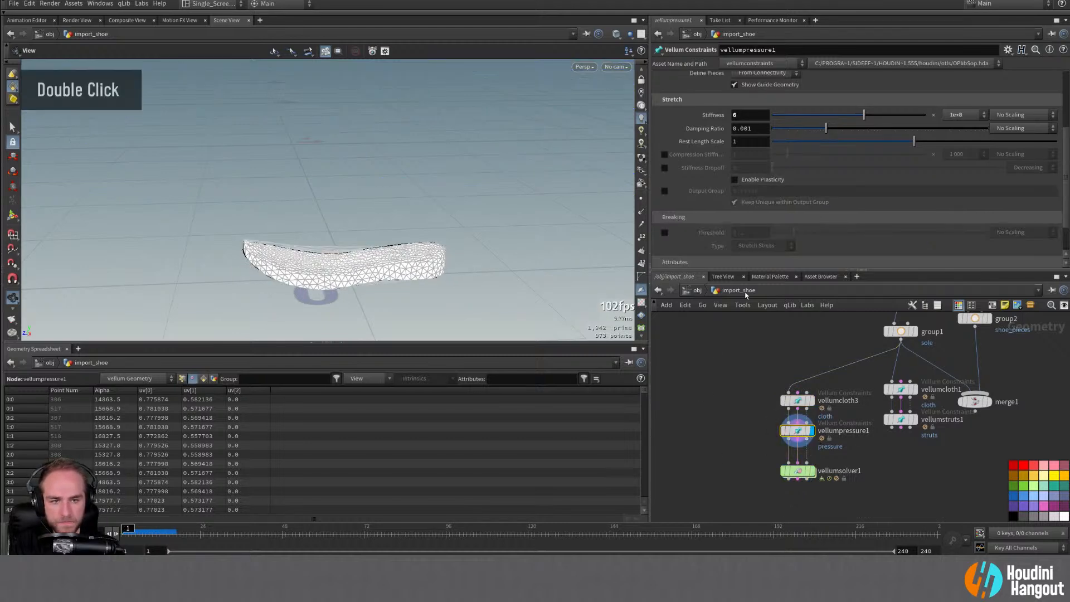
click(957, 114)
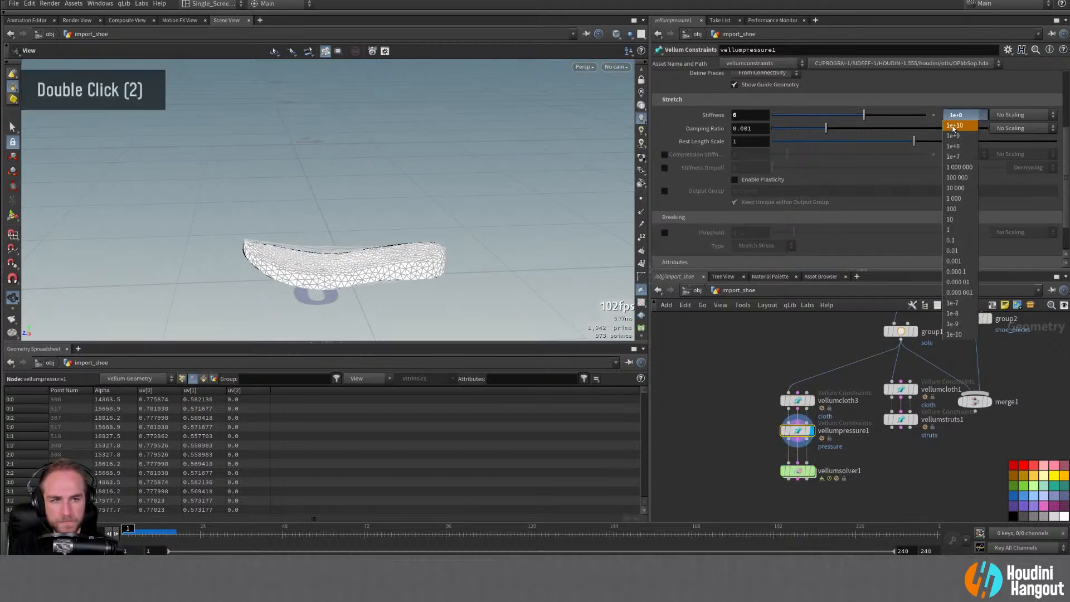
click(956, 192)
double_click(798, 471)
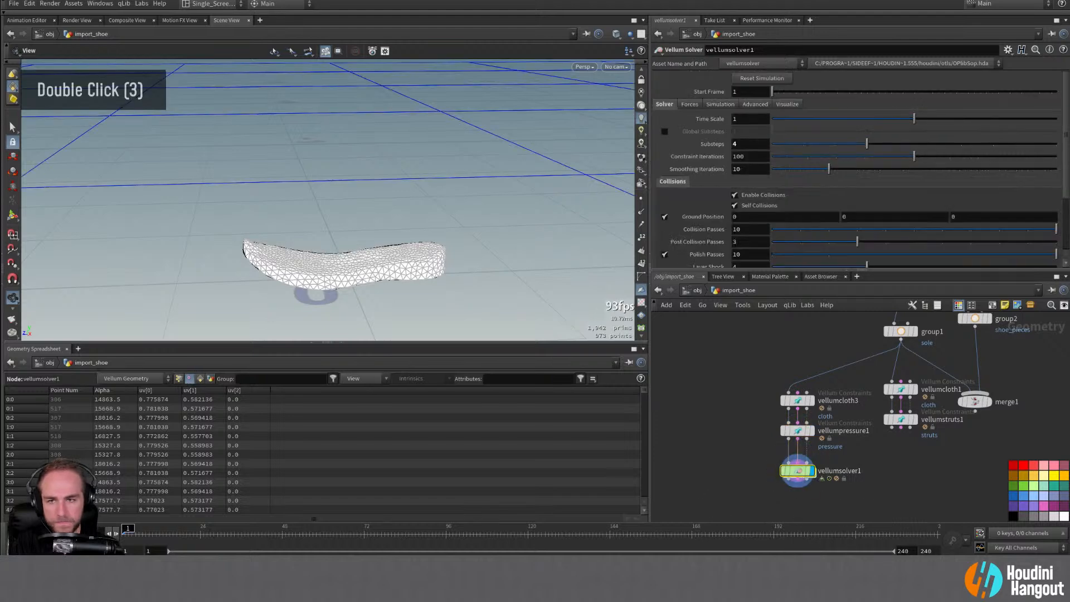
key(Up)
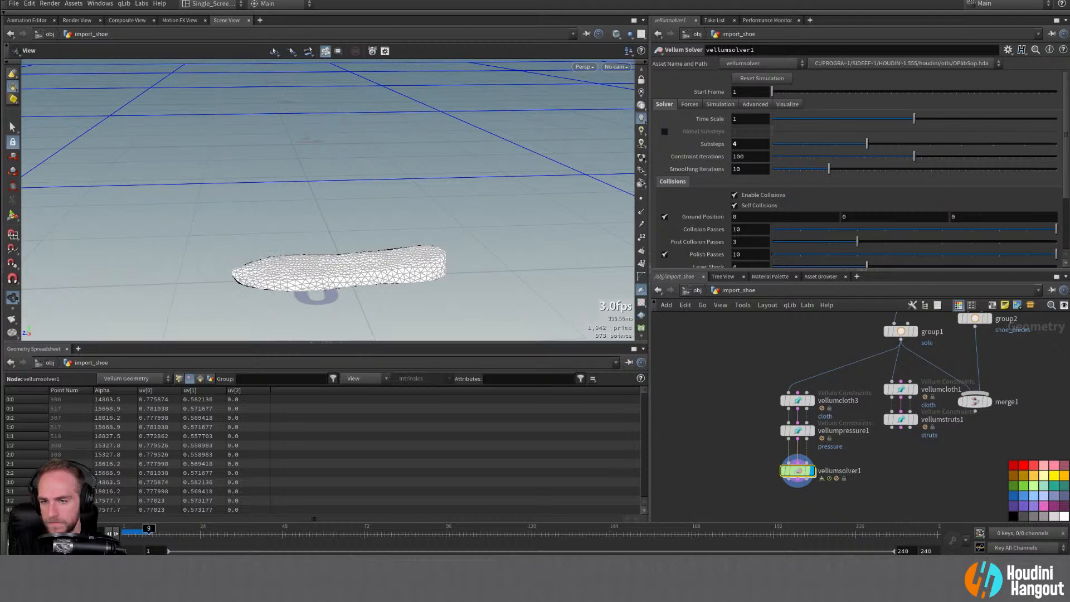
Step: Raise vellumpressure1's stretch Rest Length Scale to 2, display vellumsolver1 again, and play the simulation from the first frame
key(ctrl+Up)
alt+drag(312, 239, 340, 181)
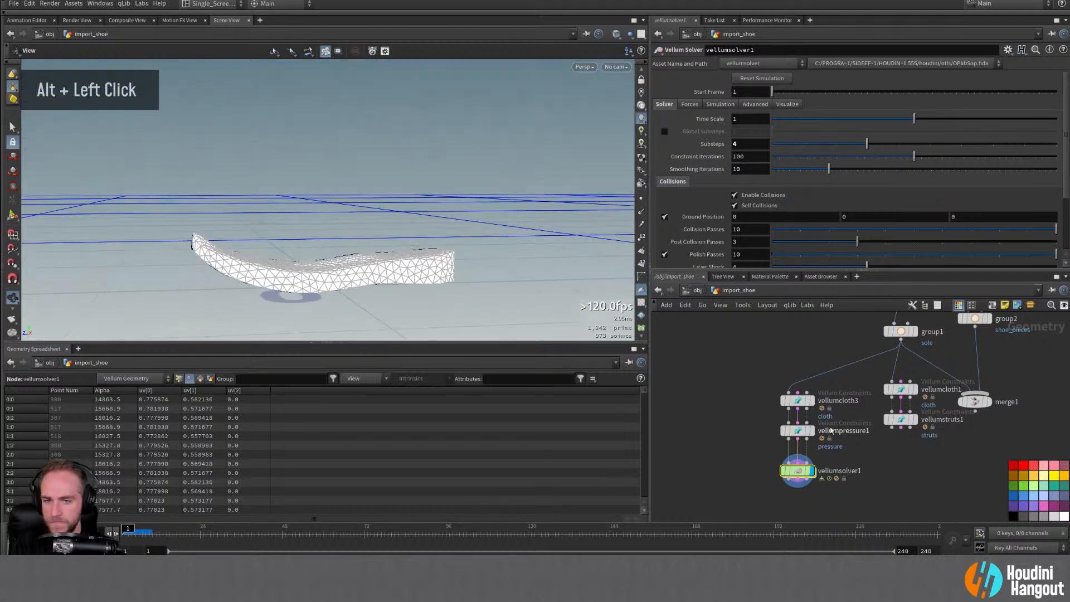
click(803, 431)
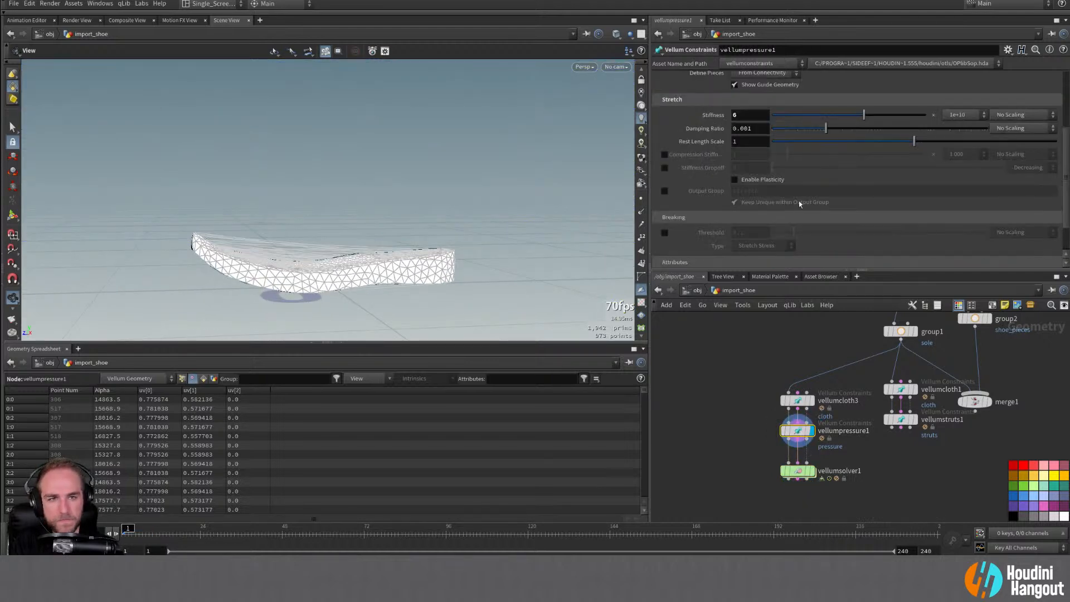
scroll(723, 195, up, 5)
scroll(723, 195, up, 7)
scroll(723, 196, down, 4)
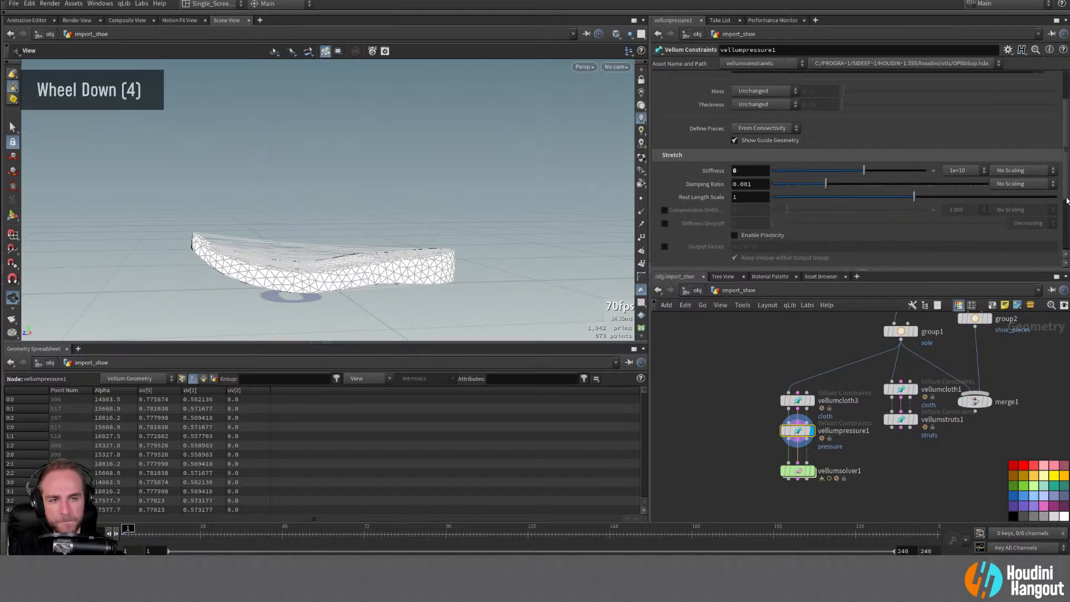
click(1053, 197)
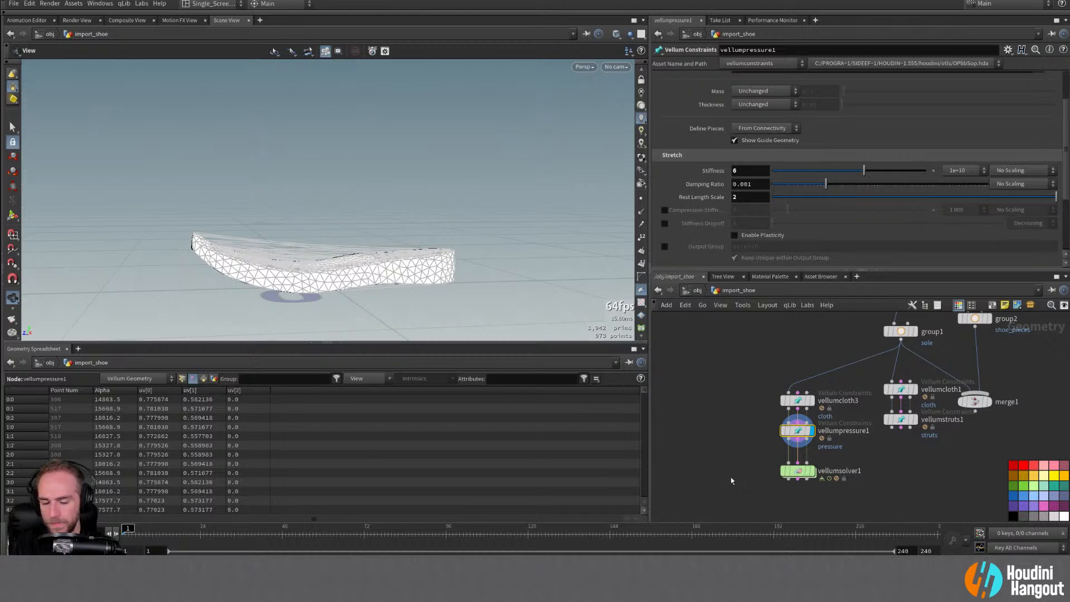
double_click(798, 471)
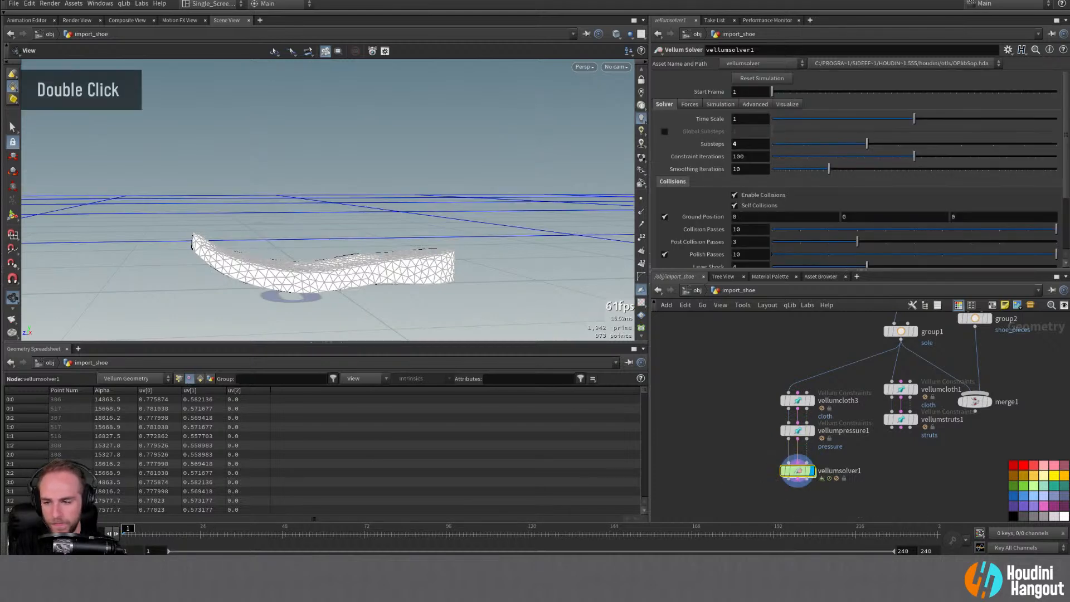
key(Up)
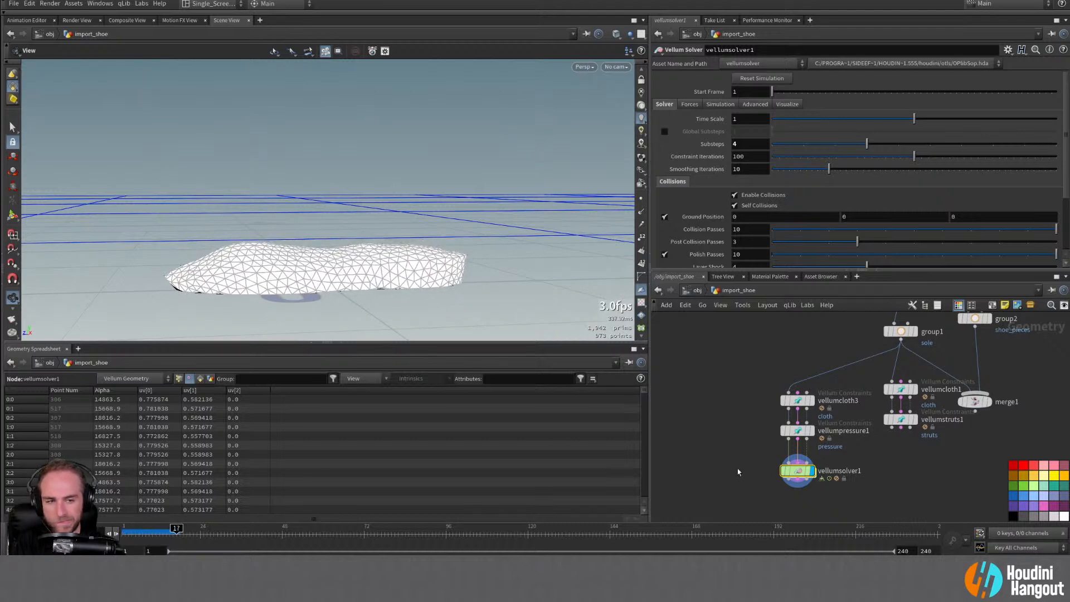
Step: Set vellumpressure1's stretch Rest Length Scale to 5 and play the simulation from the first frame
key(ctrl+Up)
click(797, 431)
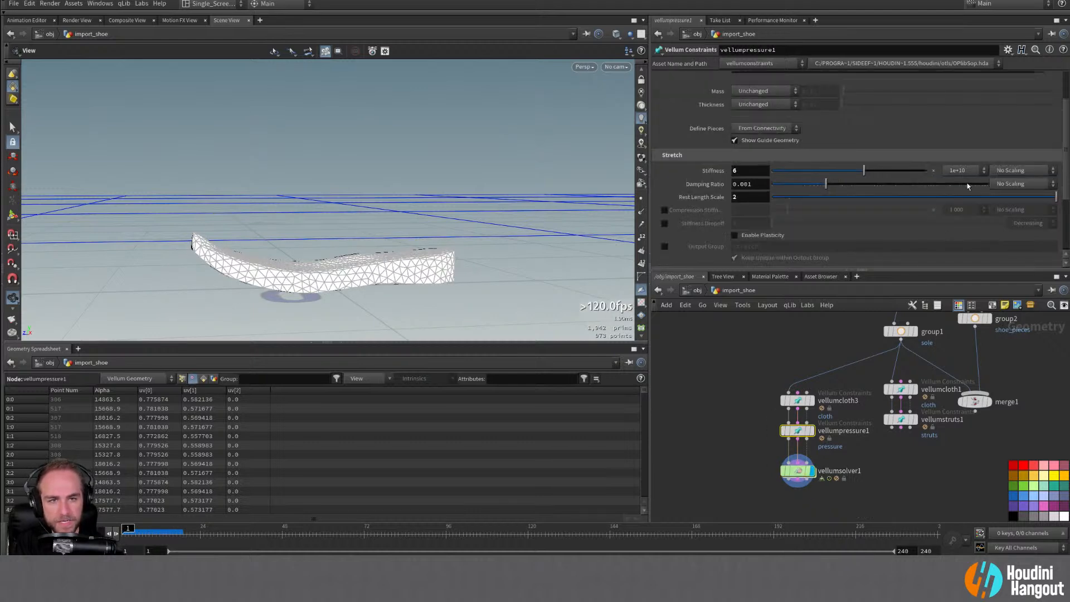
double_click(744, 197)
text(5)
key(Return)
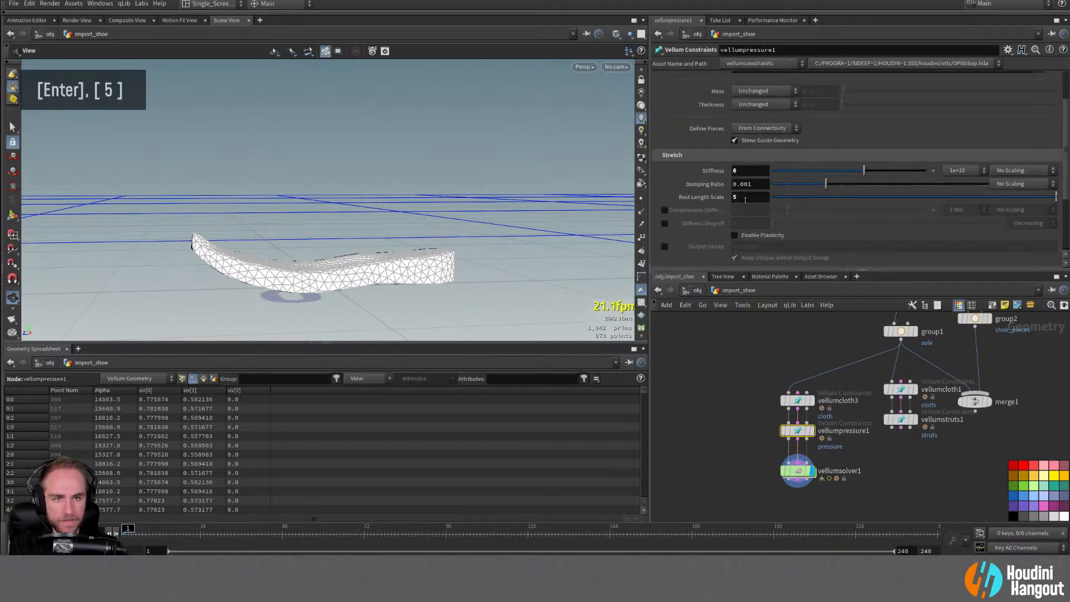
key(Up)
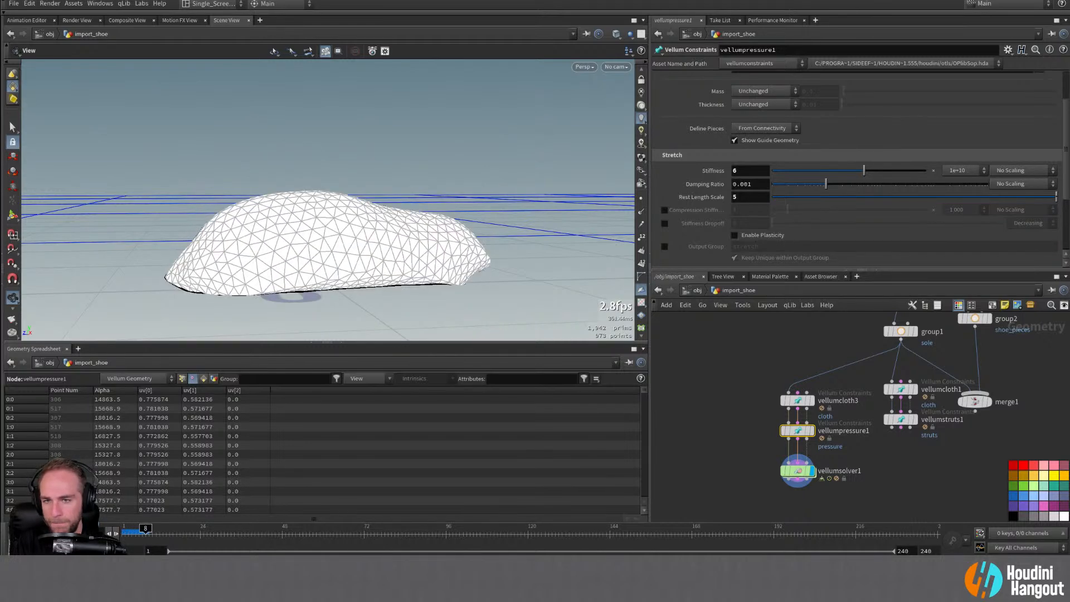
Step: Lower vellumpressure1's stretch stiffness multiplier to 1000 and play the simulation from the first frame
key(ctrl+Up)
click(968, 171)
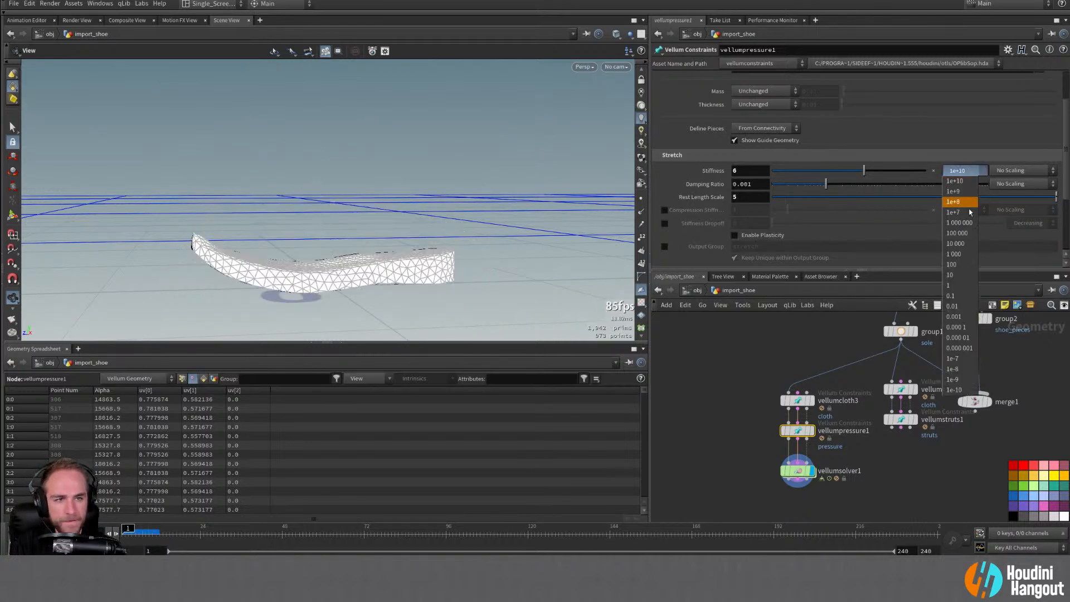
click(965, 254)
double_click(72, 533)
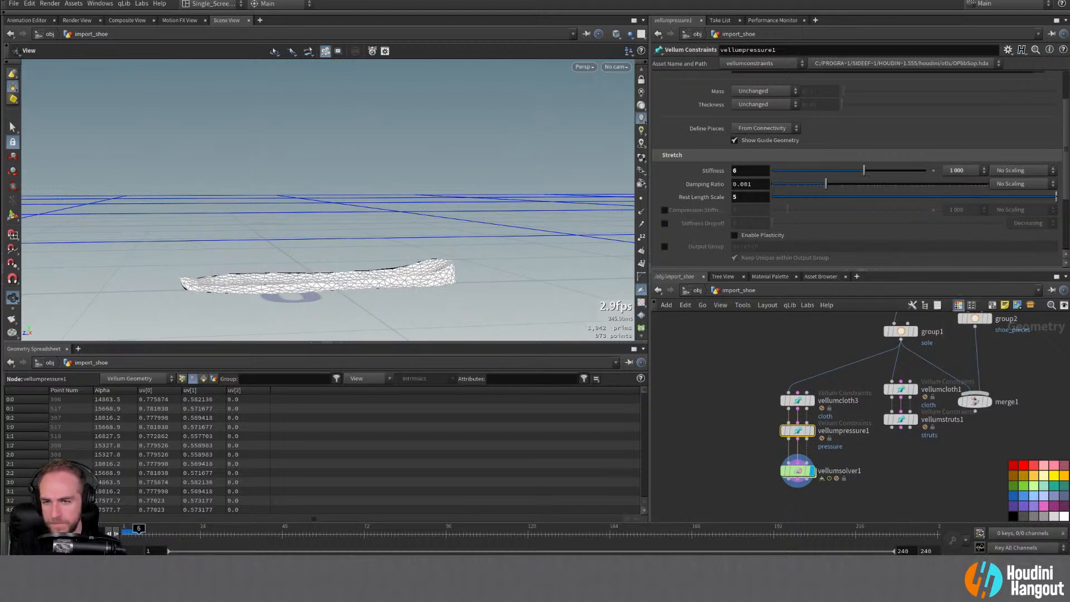
Step: Change vellumcloth3's Mass mode to Calculate Uniform, then display vellumsolver1 and play the simulation from the first frame
key(ctrl+Up)
click(807, 393)
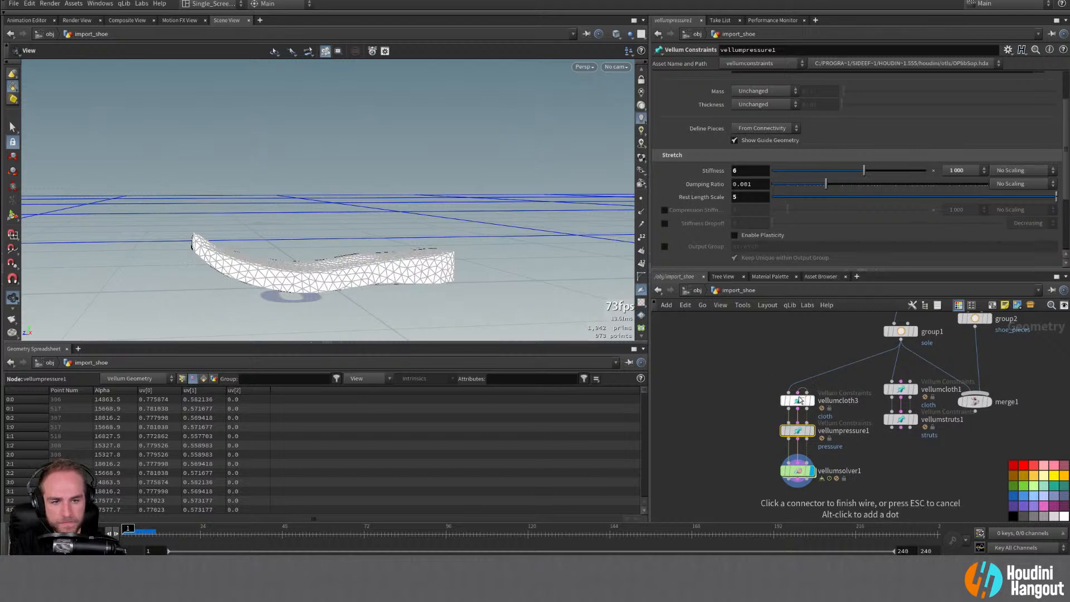
key(Escape)
double_click(798, 400)
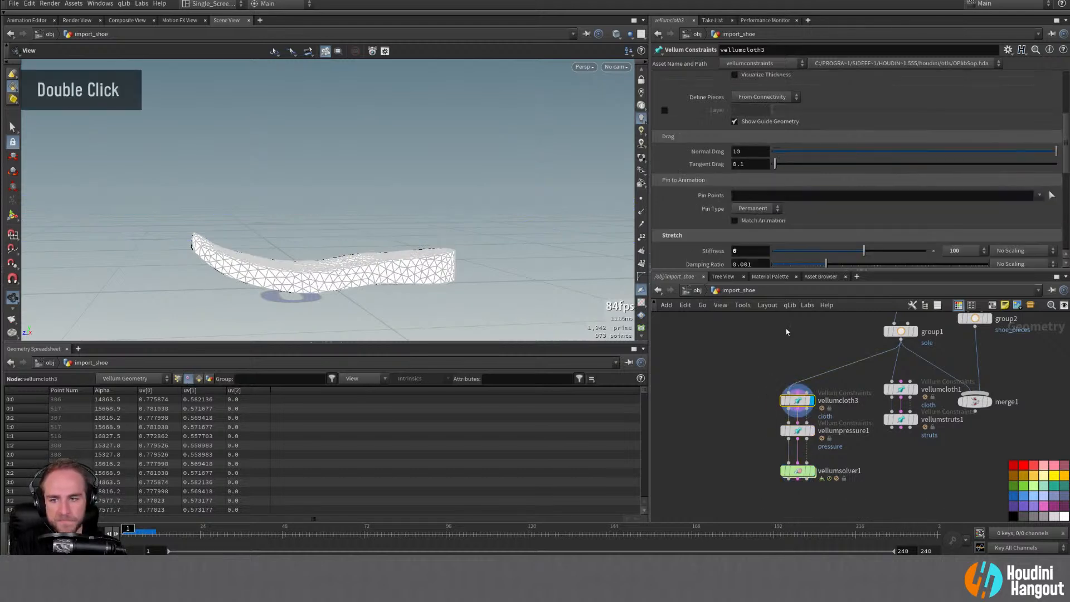
scroll(667, 213, up, 12)
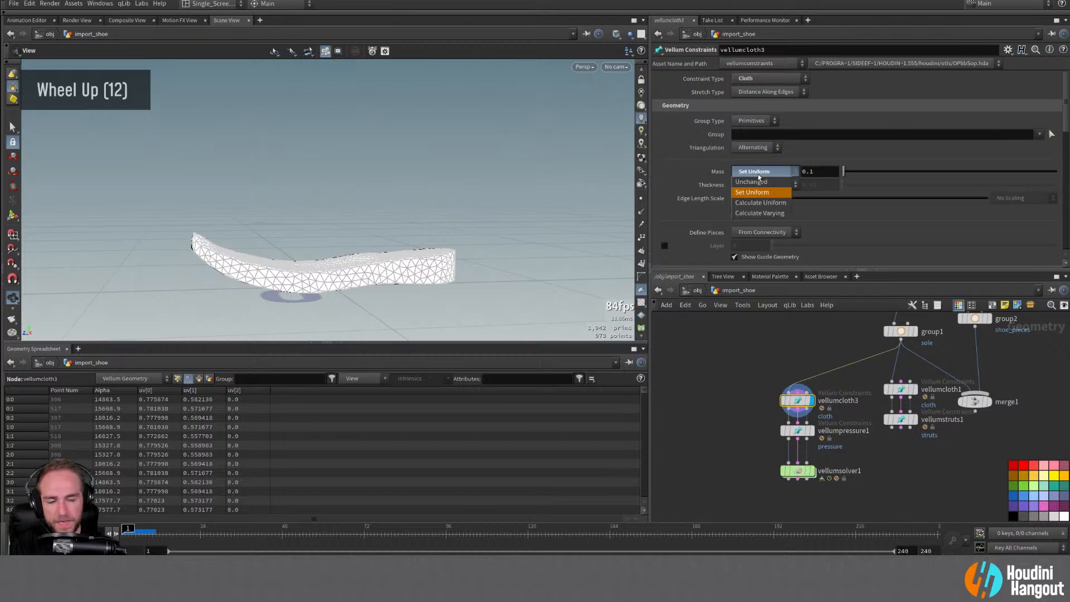
click(763, 204)
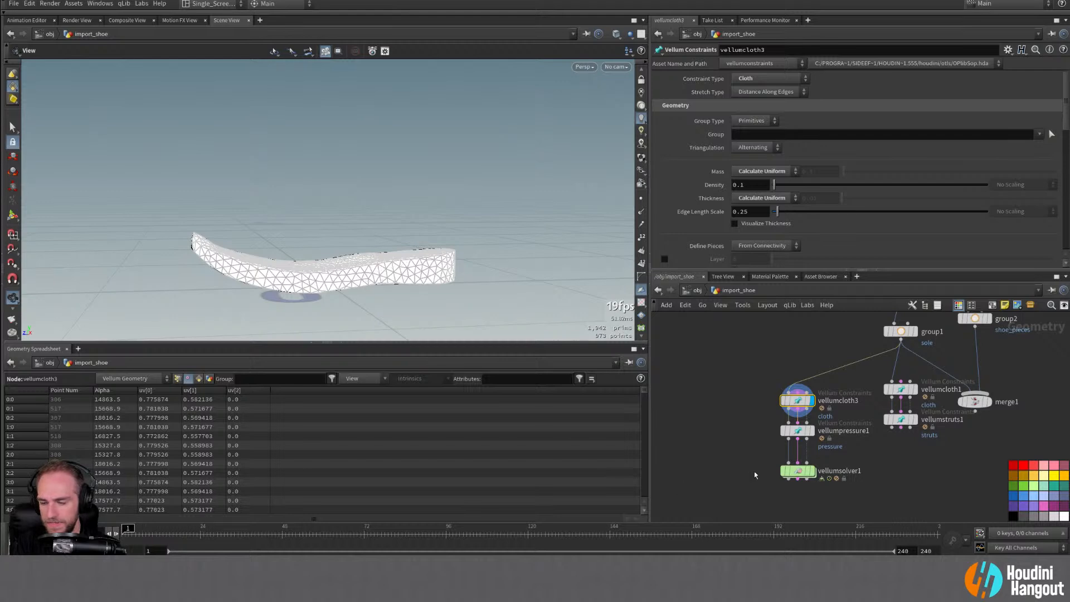
double_click(798, 471)
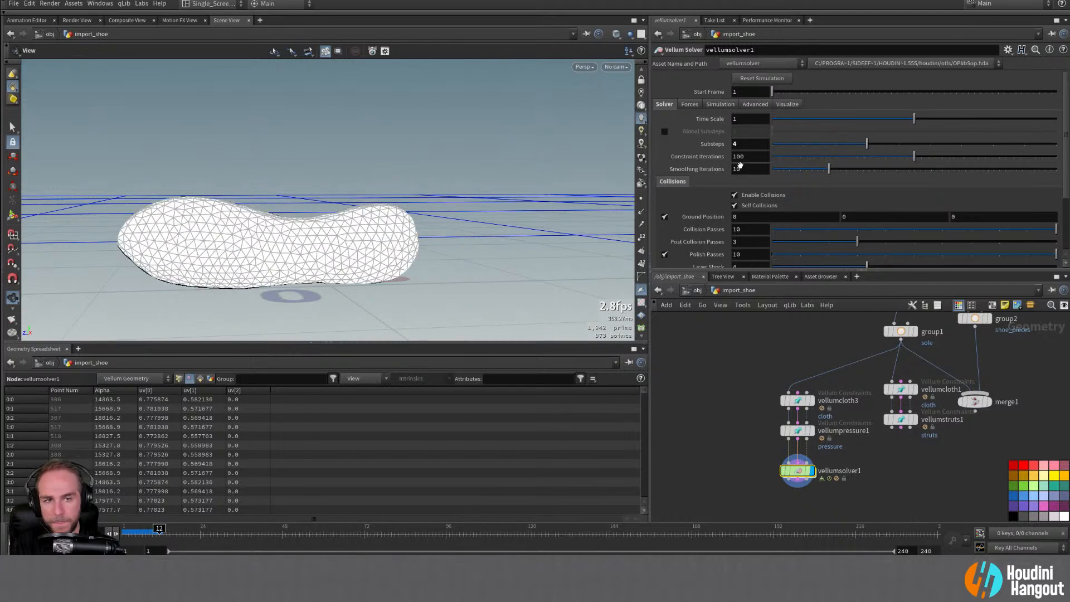
Step: Return to the first frame, display vellumcloth3, and set its Density to 0.5 with Mass kept at Calculate Uniform
click(18, 533)
double_click(812, 400)
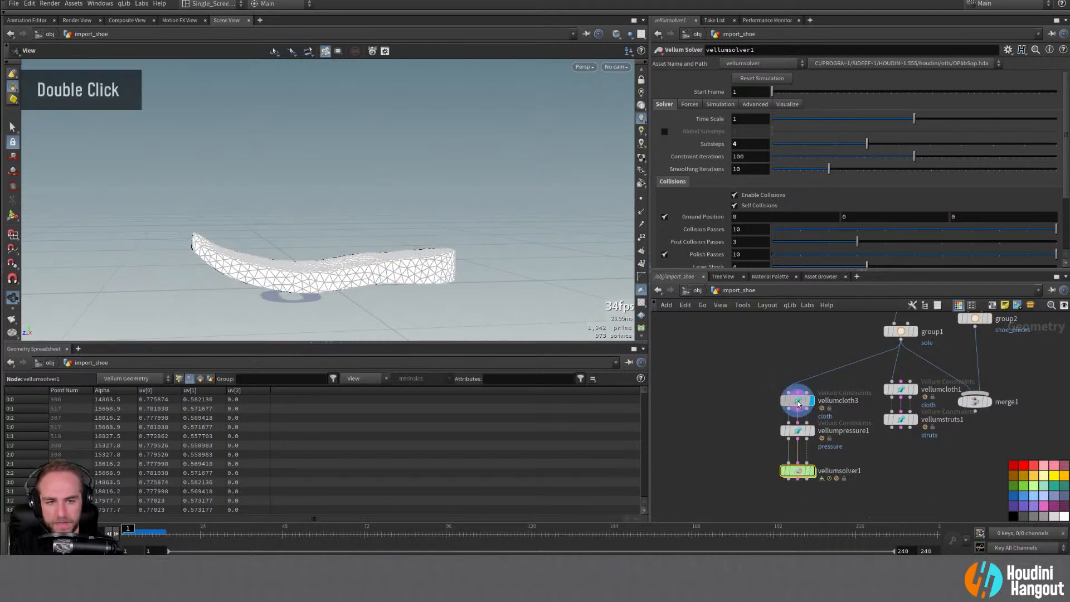
click(789, 402)
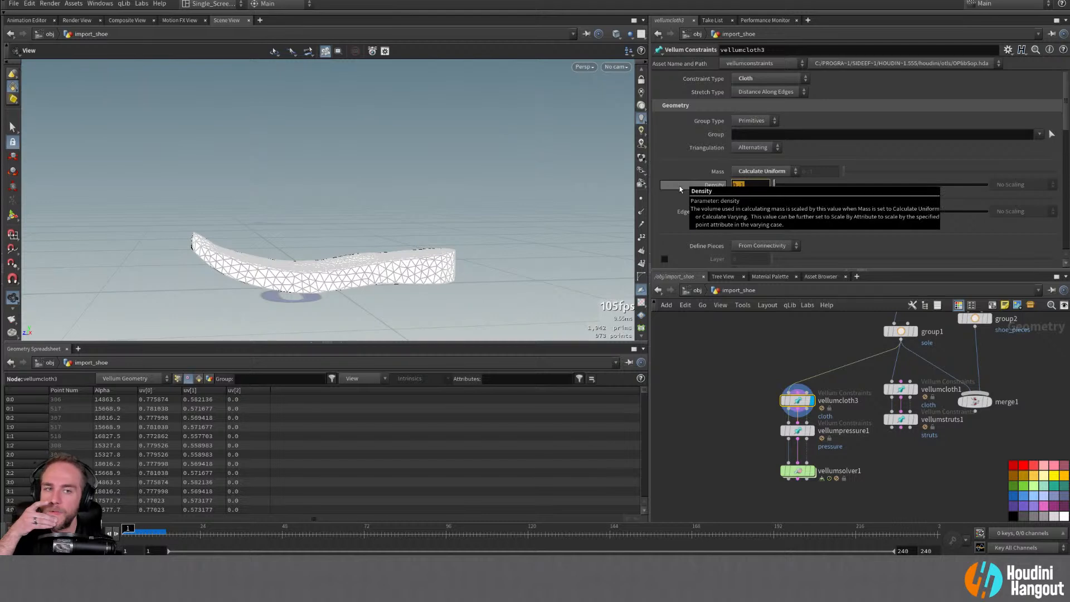
click(778, 173)
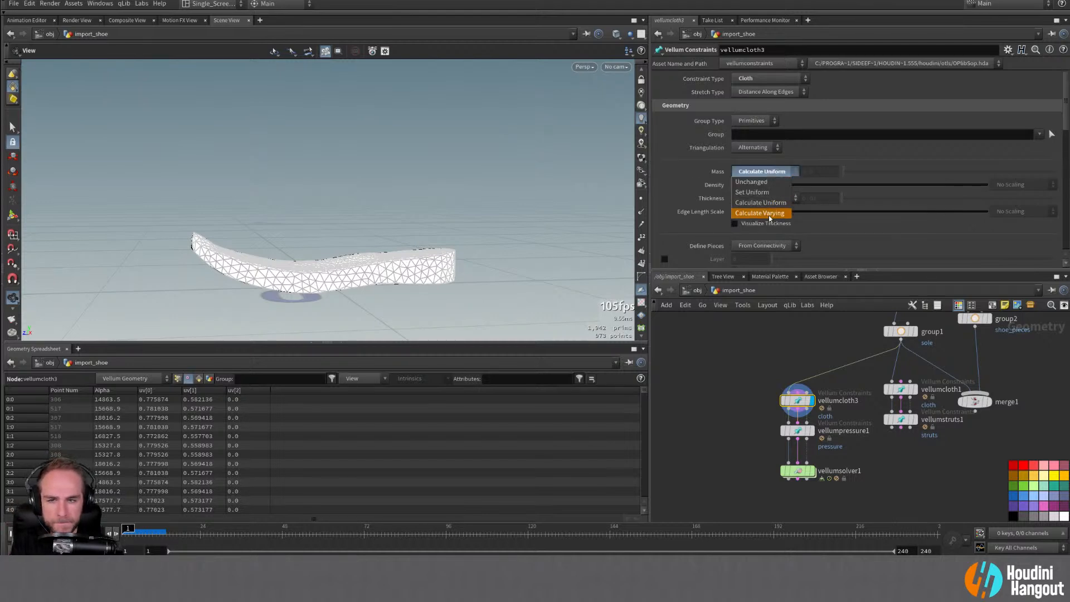
click(726, 190)
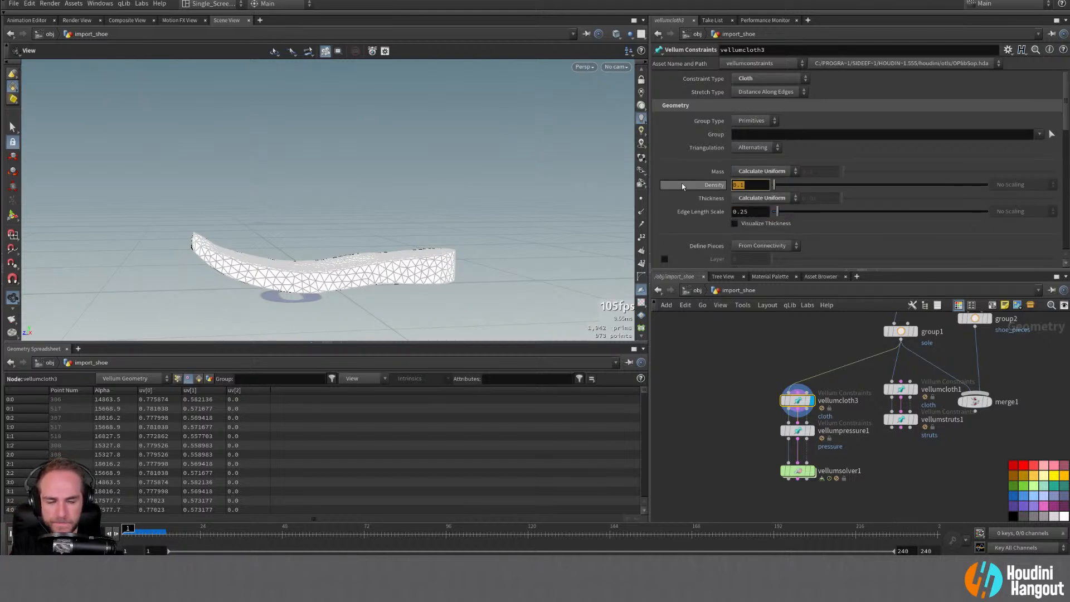
text(0.5)
key(Return)
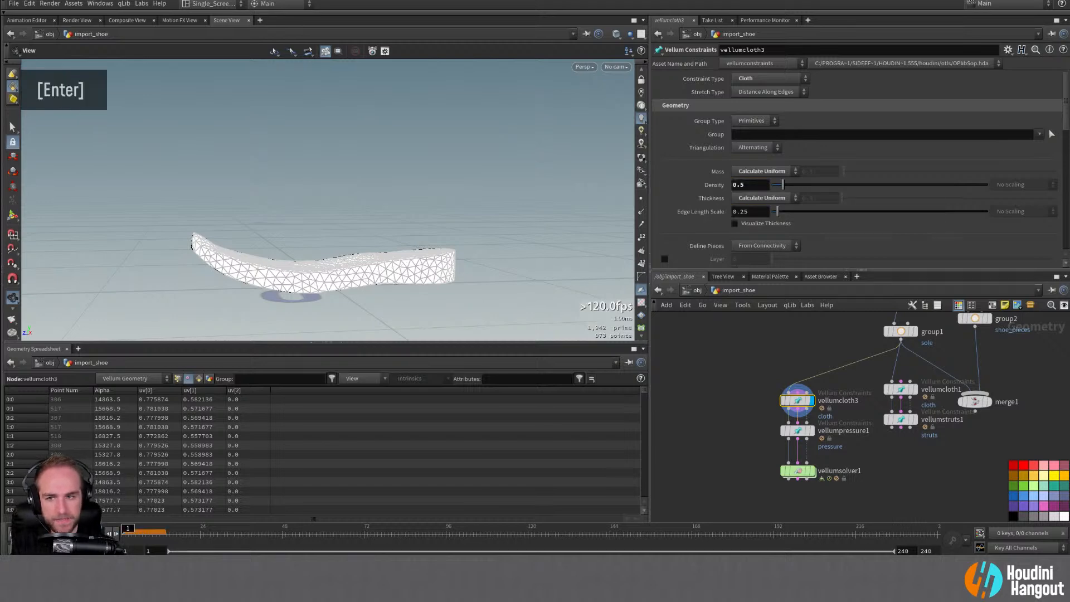
Step: List the point attributes in the Geometry Spreadsheet, then display vellumsolver1 and play the simulation
click(177, 378)
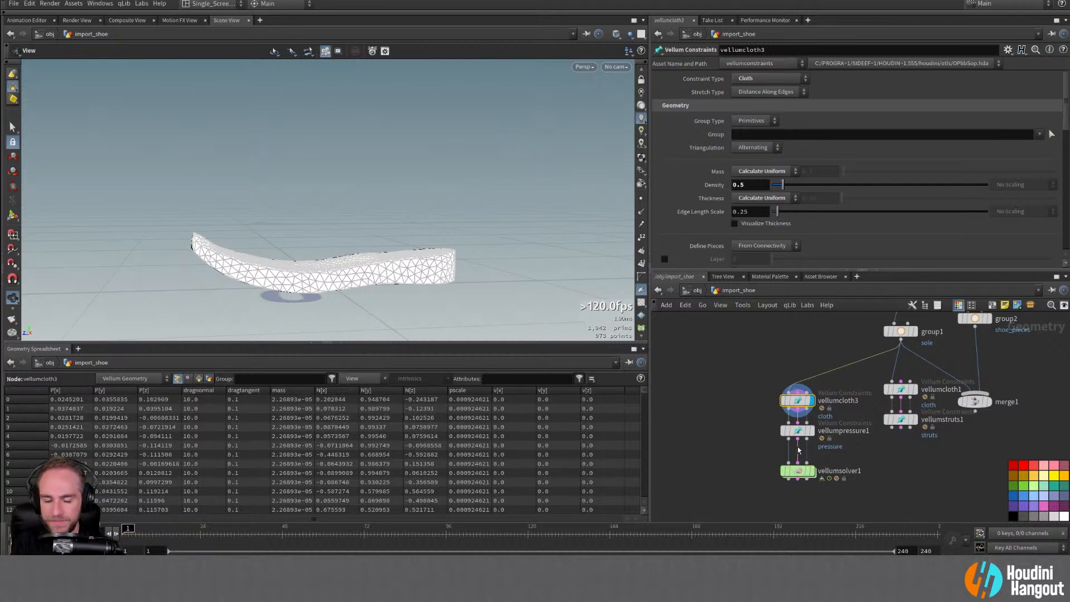
double_click(798, 471)
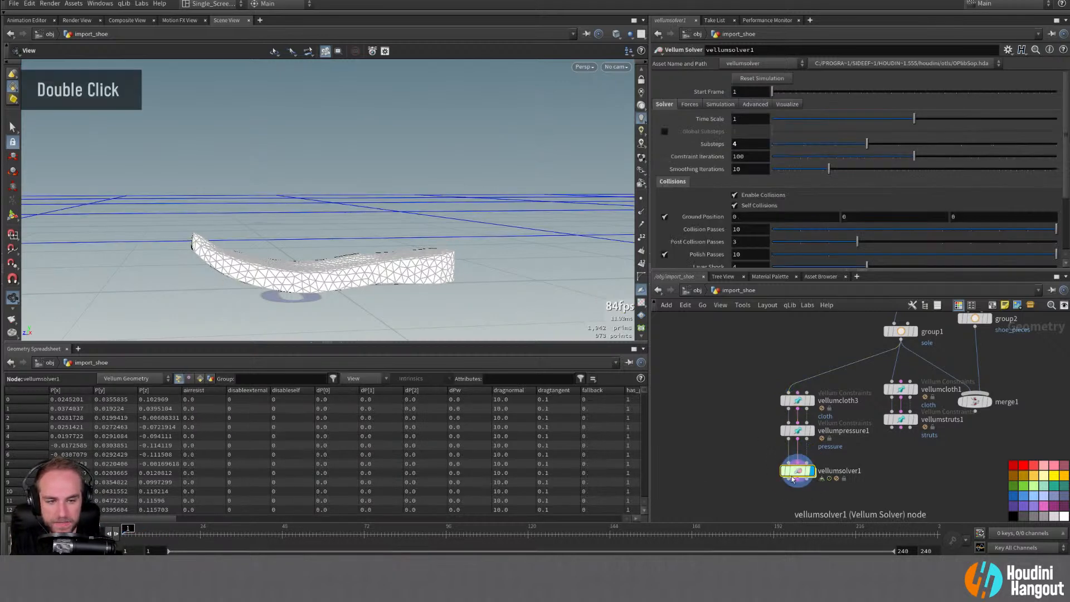
click(68, 533)
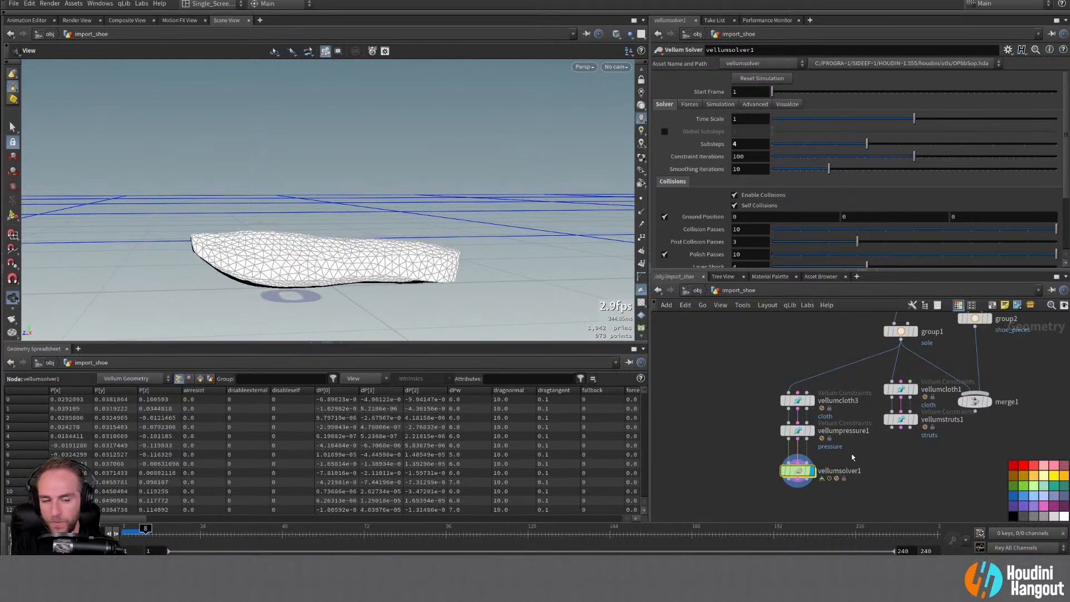
Step: Set vellumcloth3's Density to 100 and play the simulation from the first frame
click(798, 400)
click(755, 185)
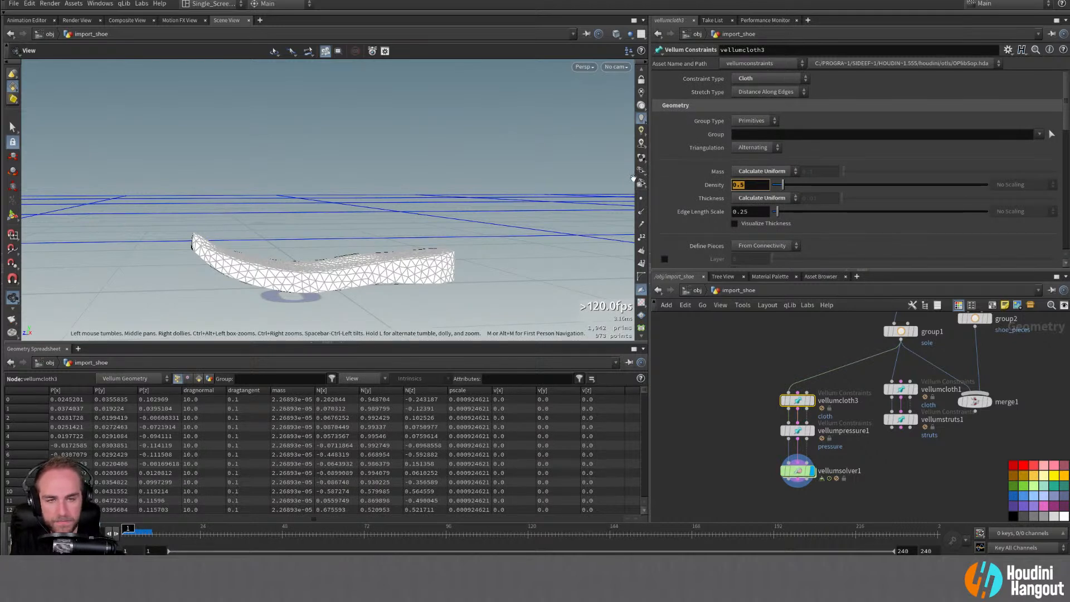
text(100)
key(Return)
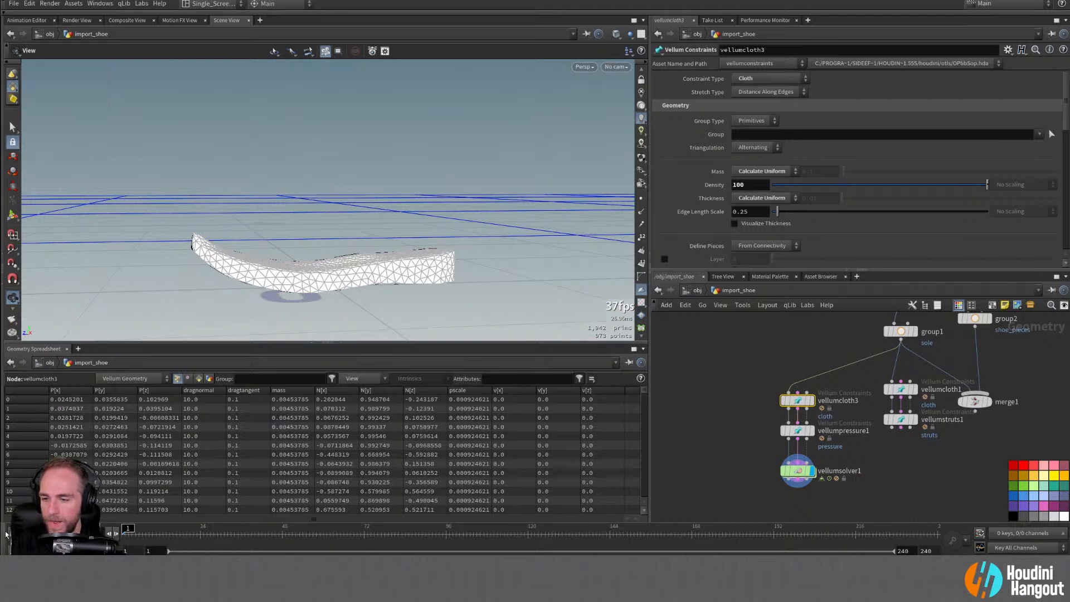
double_click(74, 534)
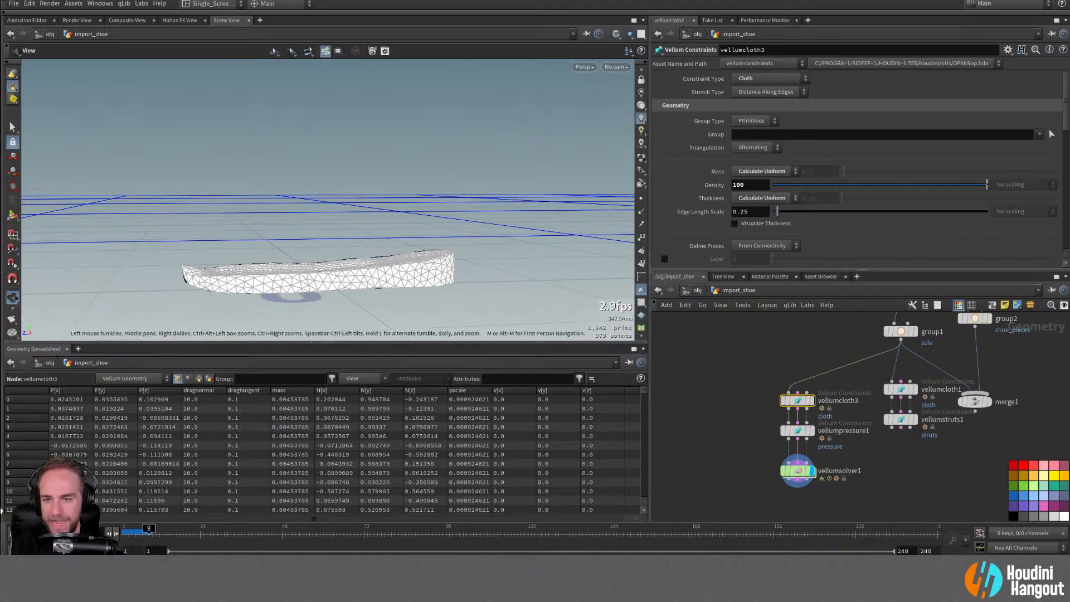
Step: Set vellumcloth3's Density to 10 and play the simulation from the first frame
key(ctrl+Up)
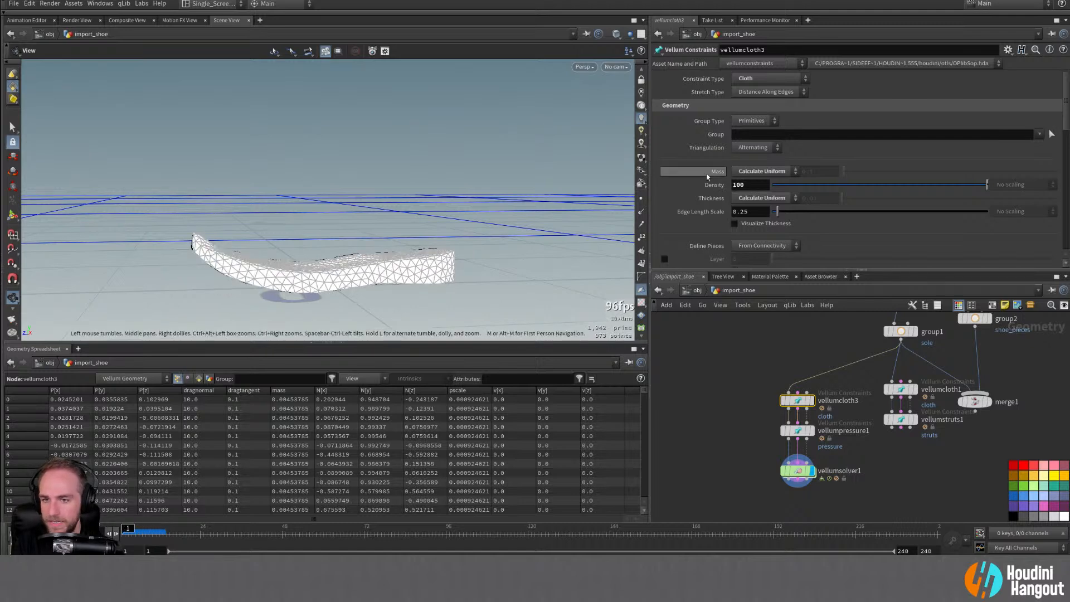
double_click(750, 185)
text(10)
key(Return)
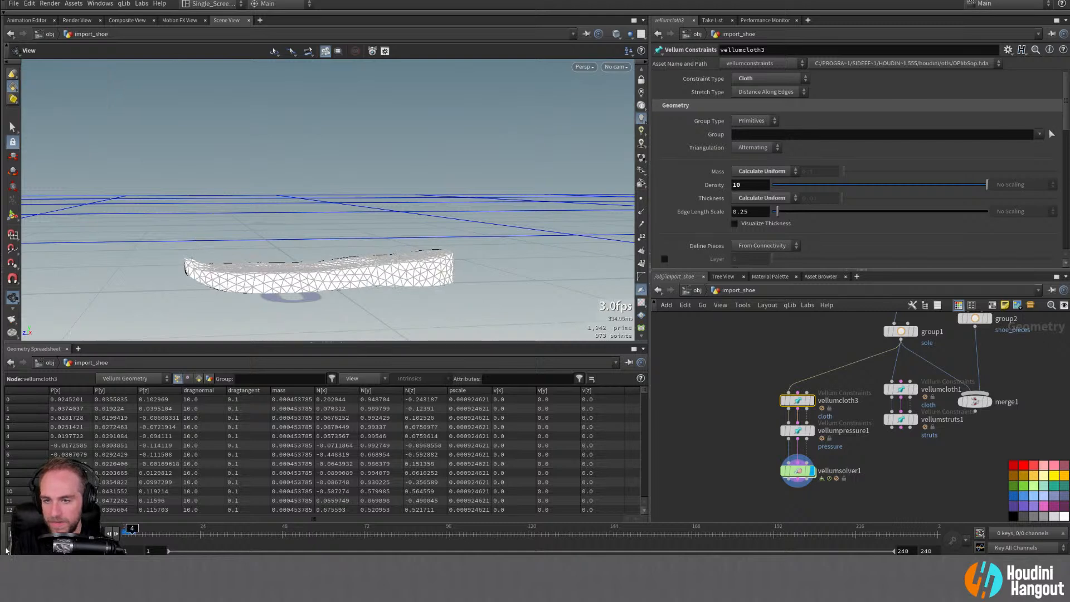
Step: Set vellumcloth3's Density to 1 and play the simulation from the first frame
double_click(746, 185)
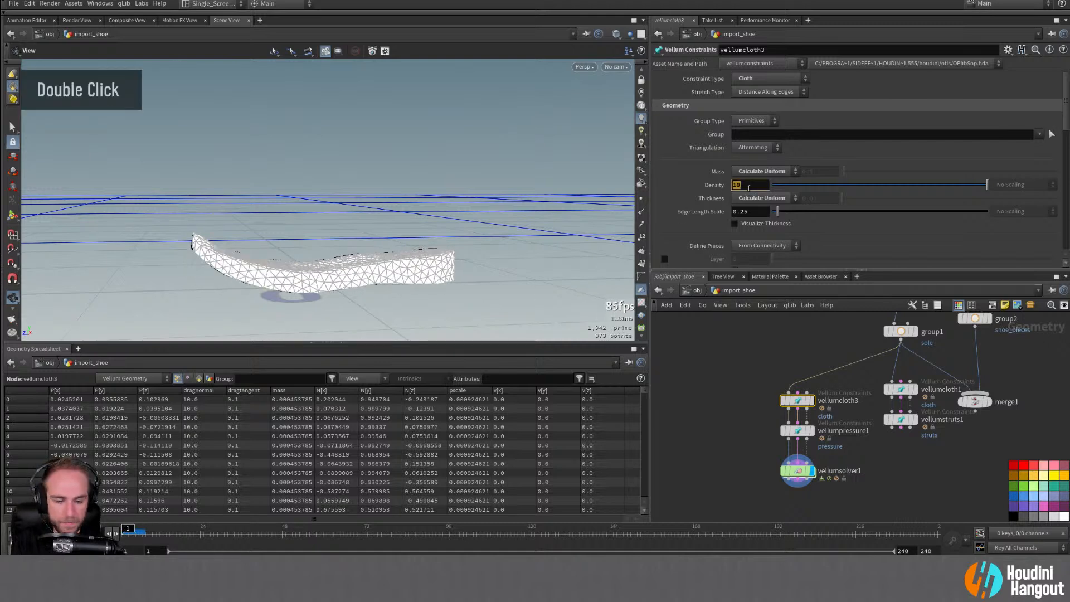
text(1)
key(Return)
click(63, 534)
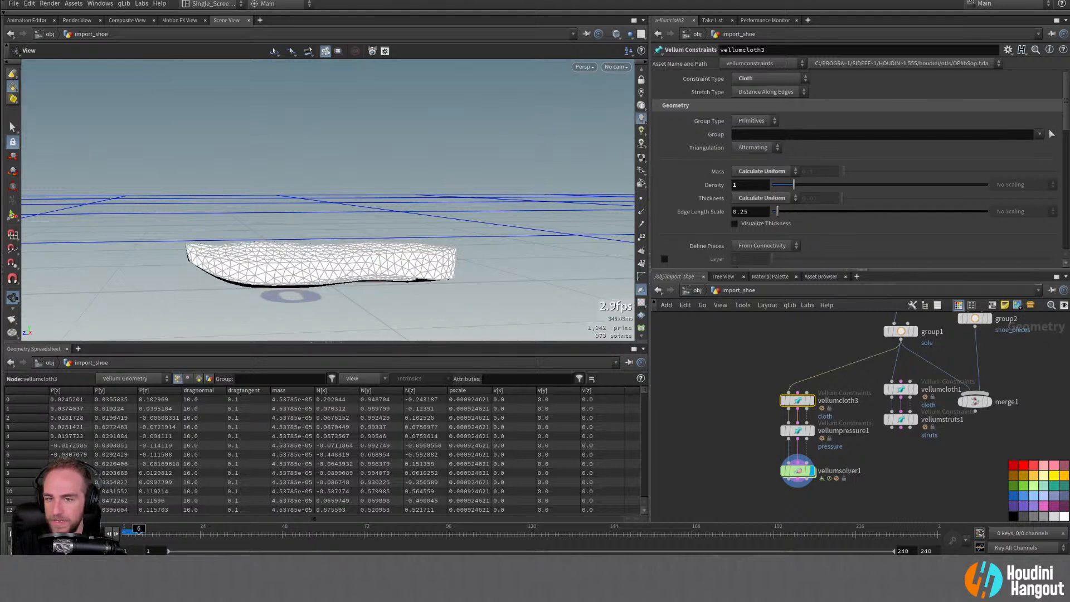
Step: Try Calculate Varying for vellumcloth3's Thickness mode, then restore Calculate Uniform
key(ctrl+Up)
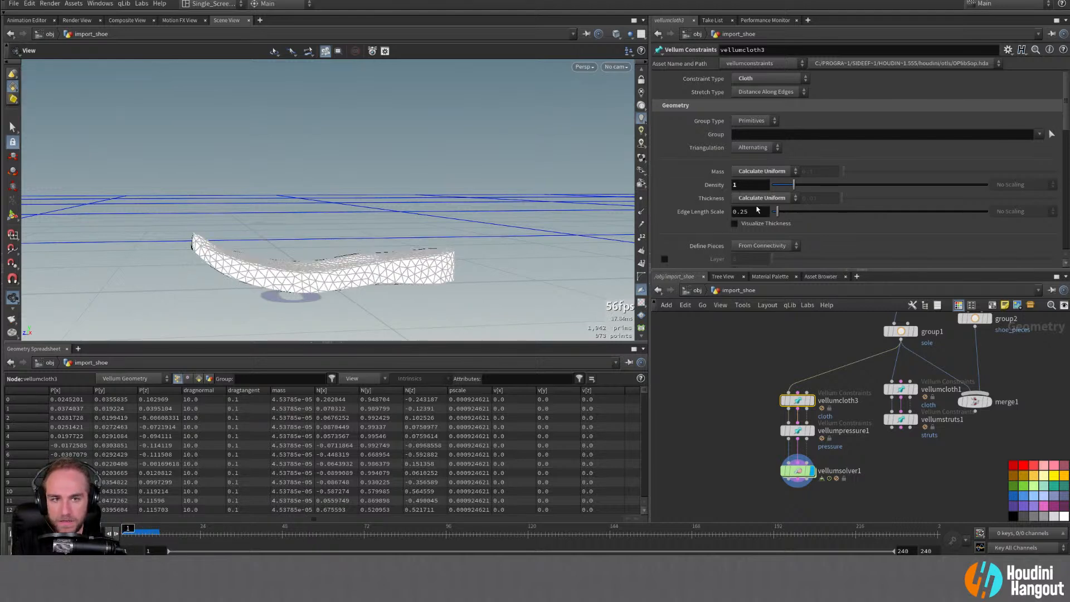
click(759, 241)
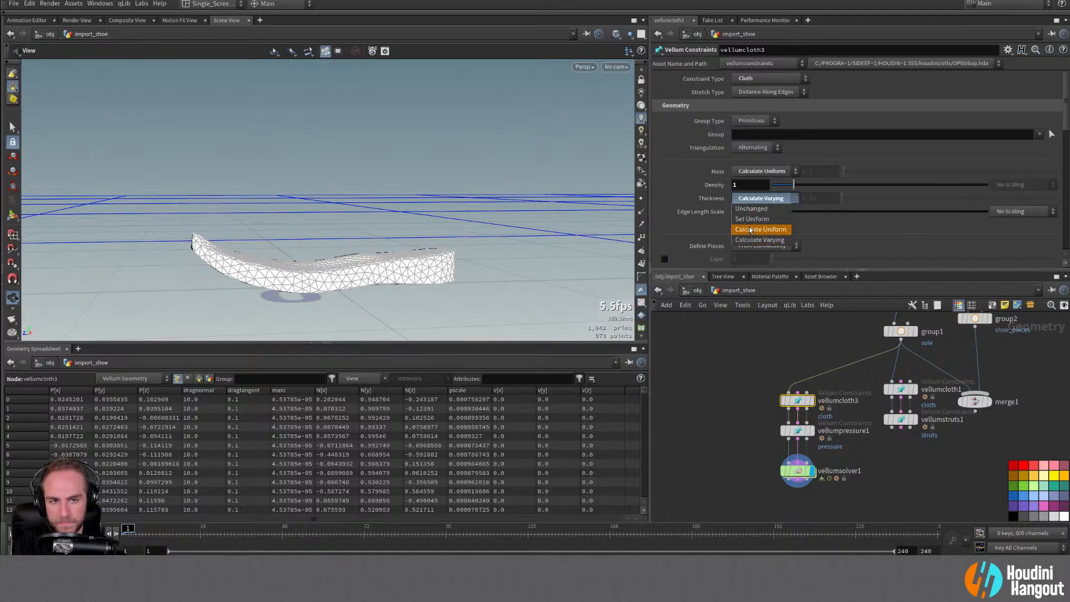
click(751, 230)
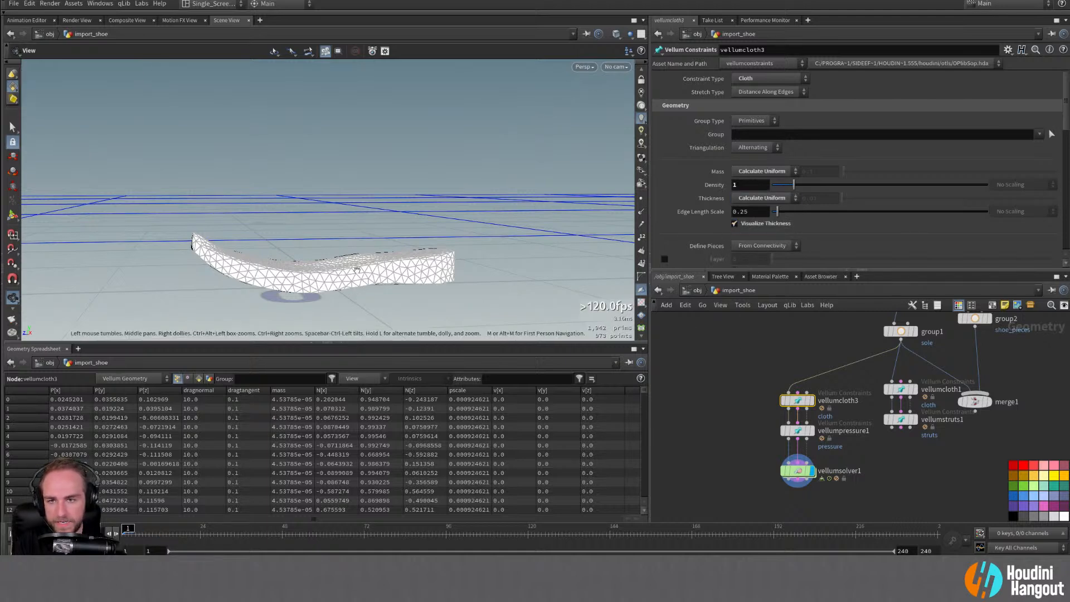
Step: Display vellumcloth3 and examine its collision thickness on the sole with Visualize Thickness, then turn the visualization off
alt+right_drag(357, 270, 420, 258)
key(Escape)
key(Return)
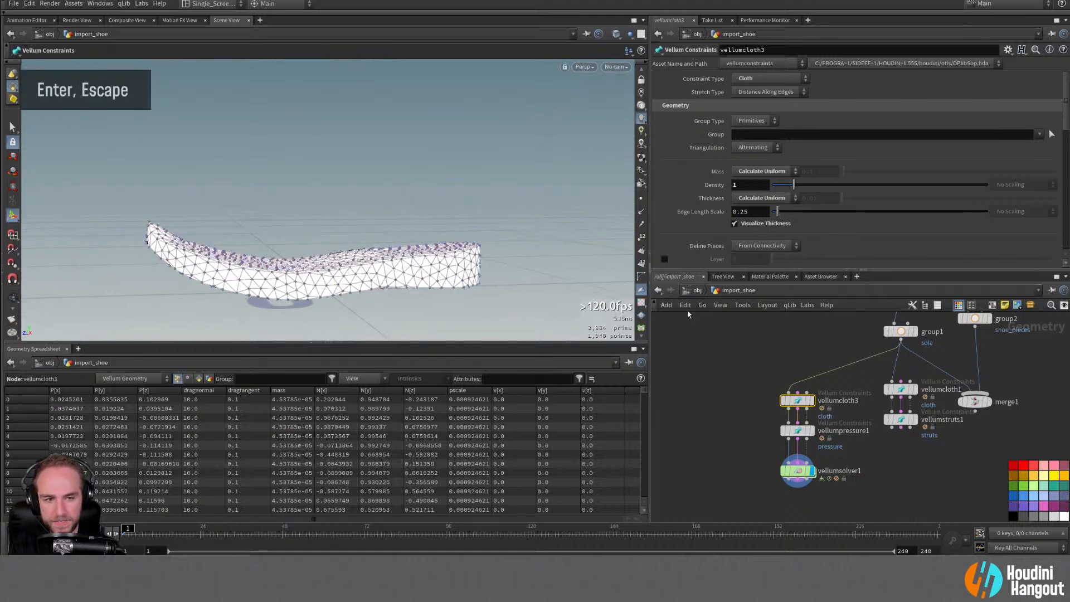
click(812, 400)
mouse_move(368, 254)
alt+mouse_down()
mouse_move(364, 262)
mouse_move(371, 253)
alt+mouse_up()
click(735, 224)
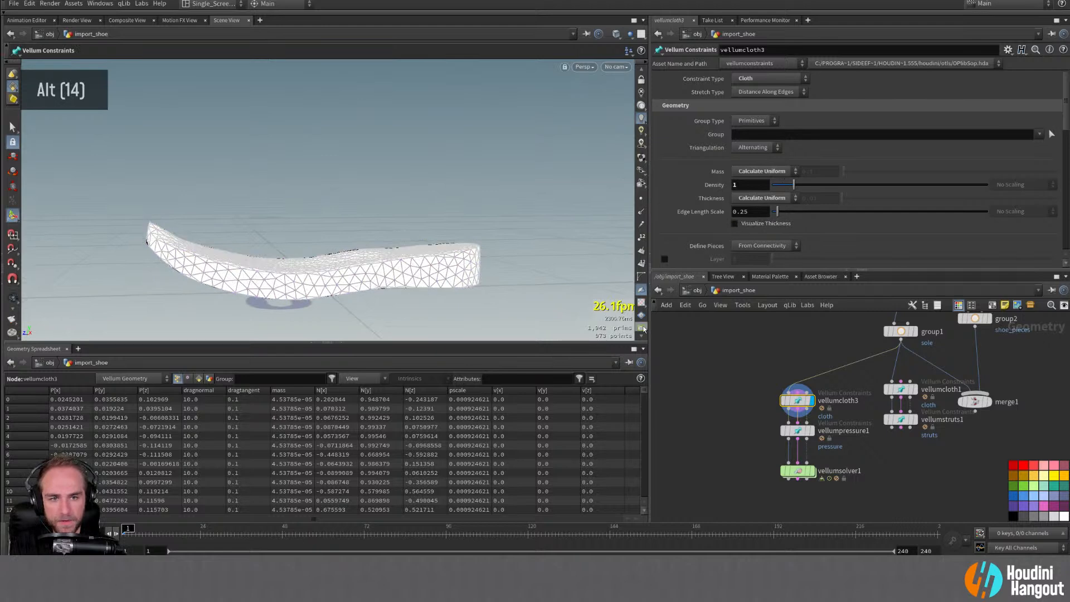
Step: Display vellumsolver1 again, raise vellumpressure1's stretch stiffness multiplier to 1e+10, and play the simulation from the first frame
double_click(814, 476)
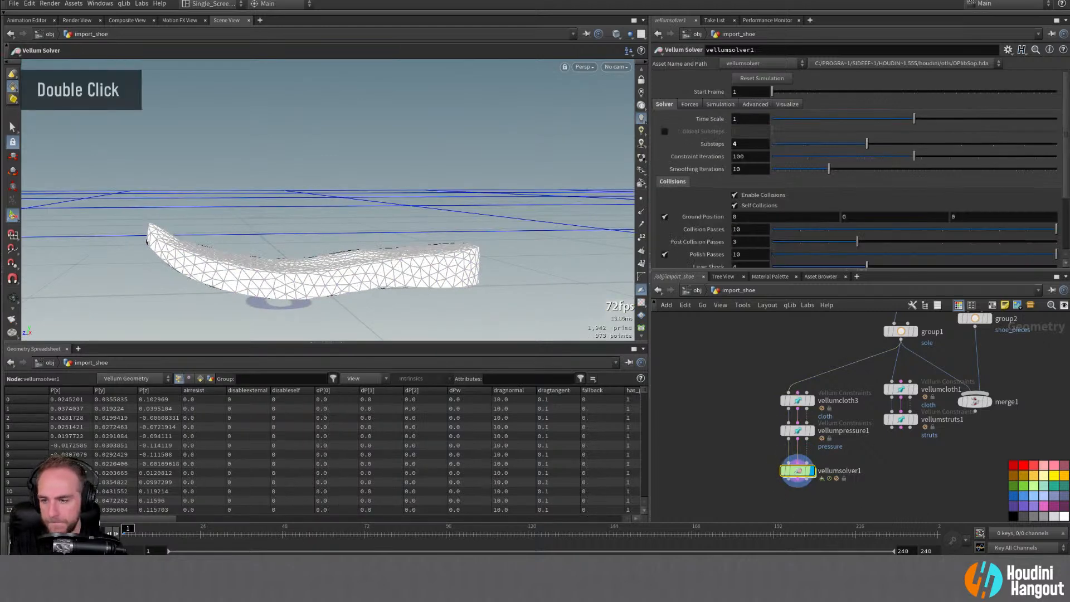
click(73, 533)
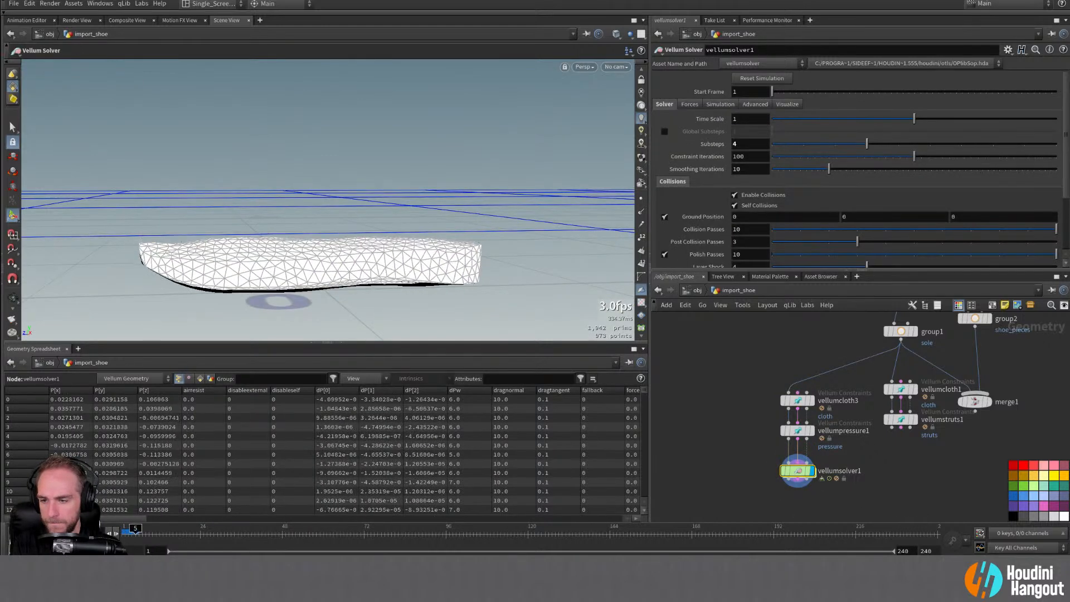
click(797, 432)
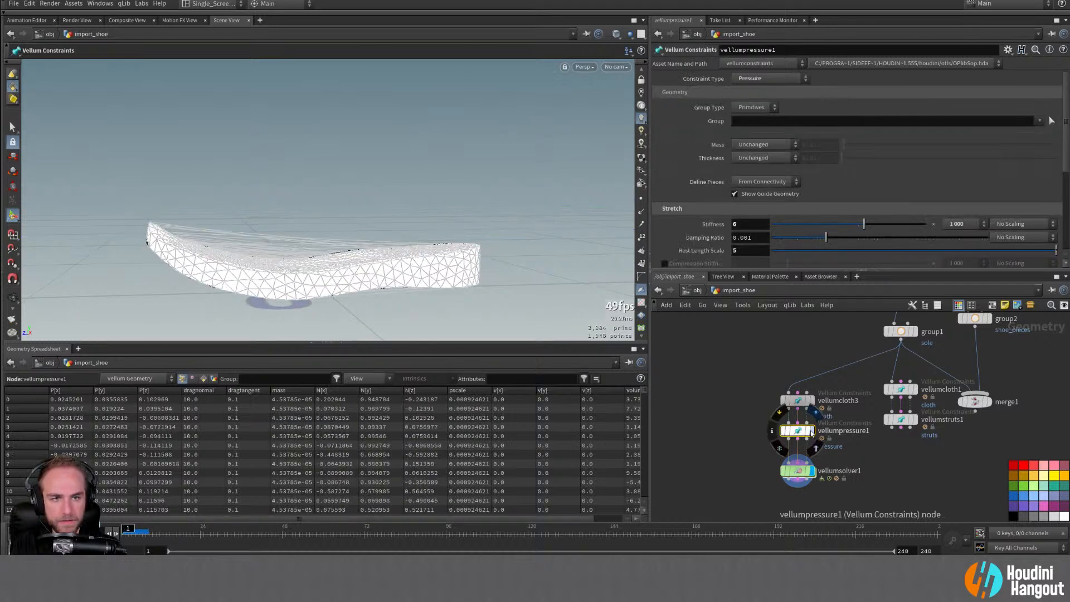
scroll(954, 169, down, 2)
click(984, 197)
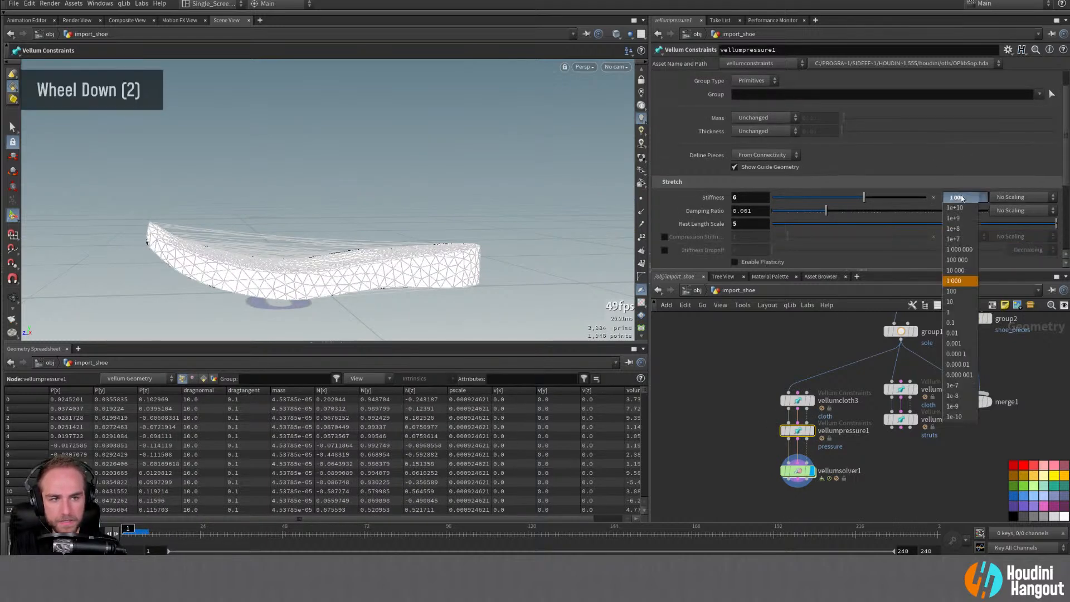
click(948, 224)
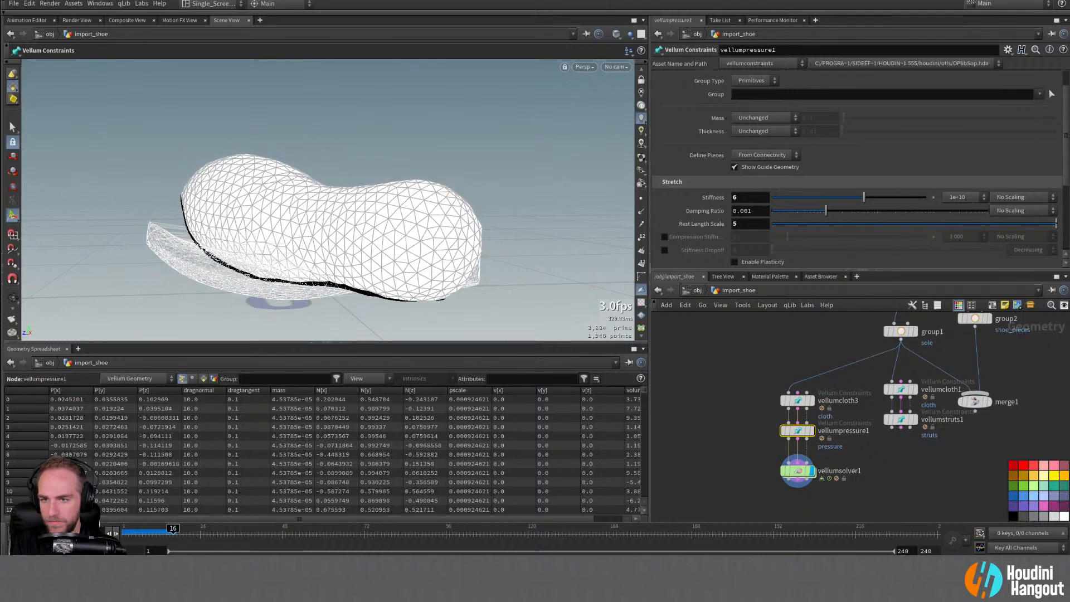
key(ctrl+Up)
key(Up)
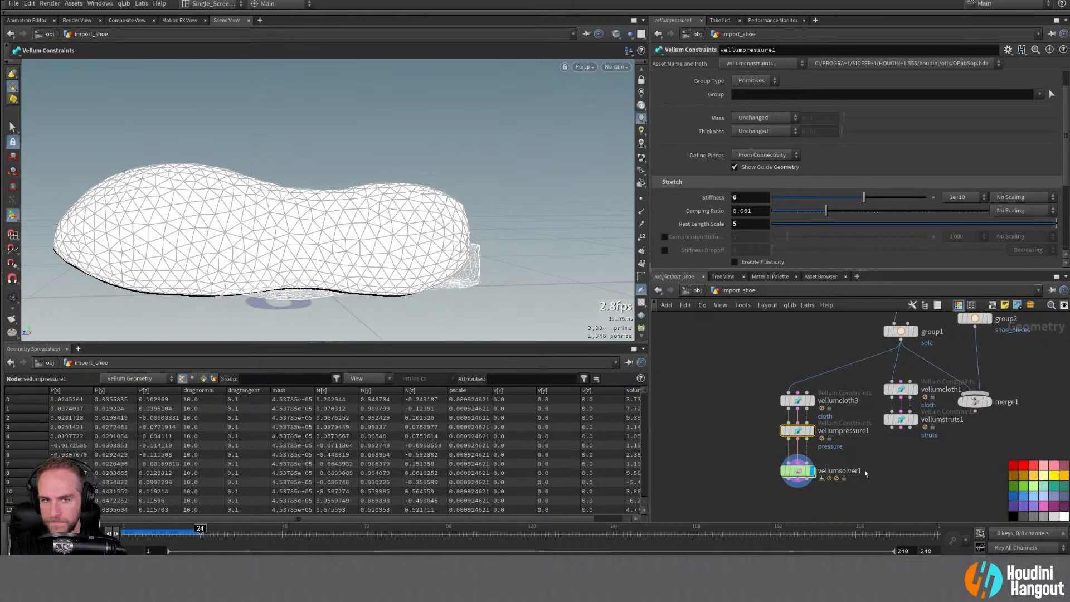
Step: Set vellumcloth3's Density to 2 and play the simulation from the first frame
key(ctrl+Up)
click(798, 400)
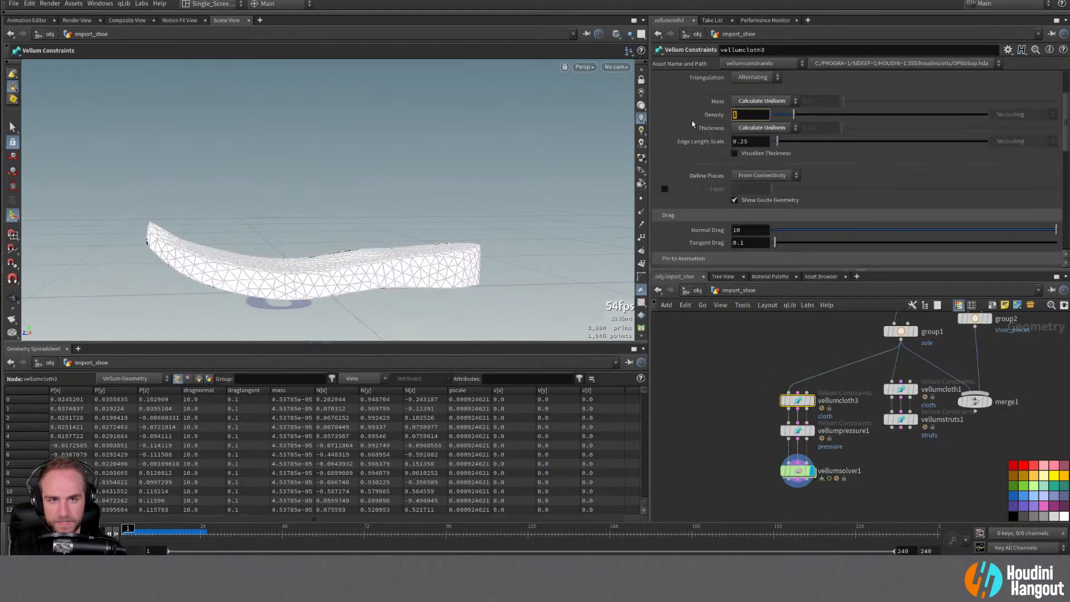
text(2)
key(Return)
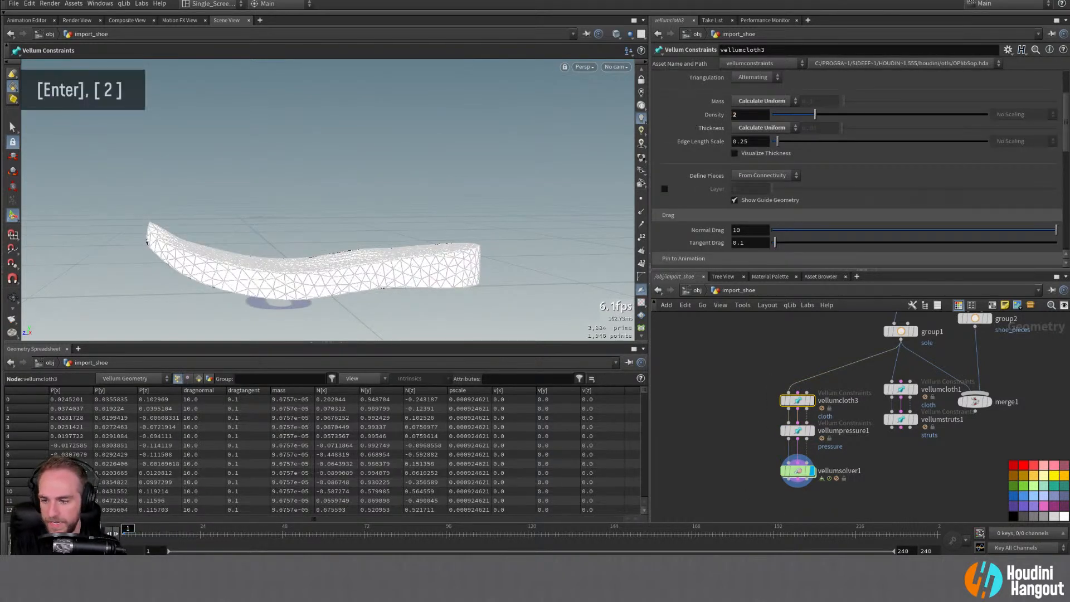
key(Up)
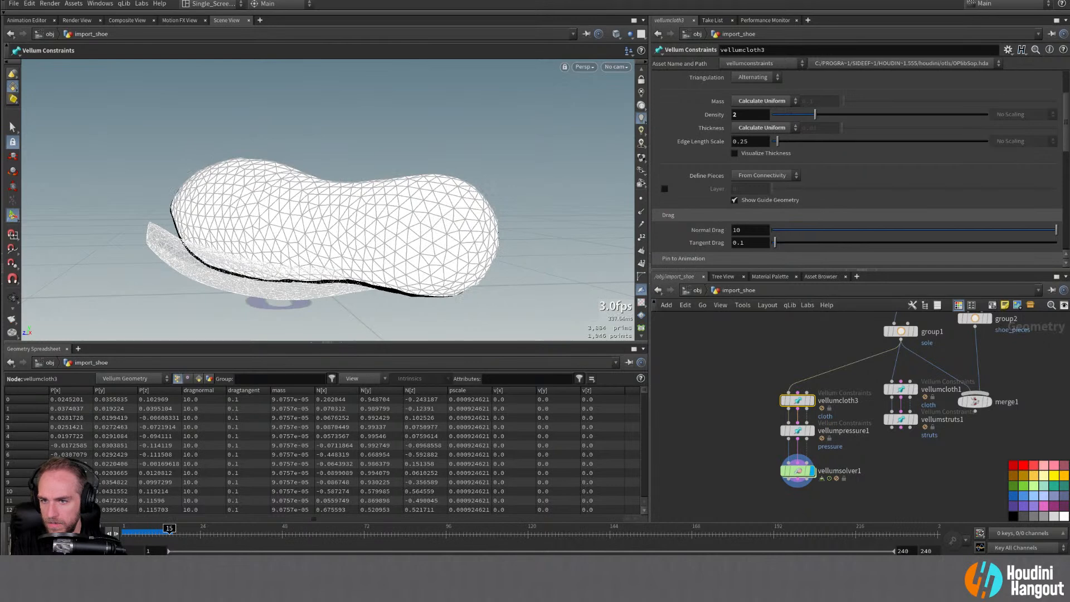
Step: Set vellumcloth3's Density to 5 and play the simulation from the first frame
key(ctrl+Up)
double_click(752, 114)
text(5)
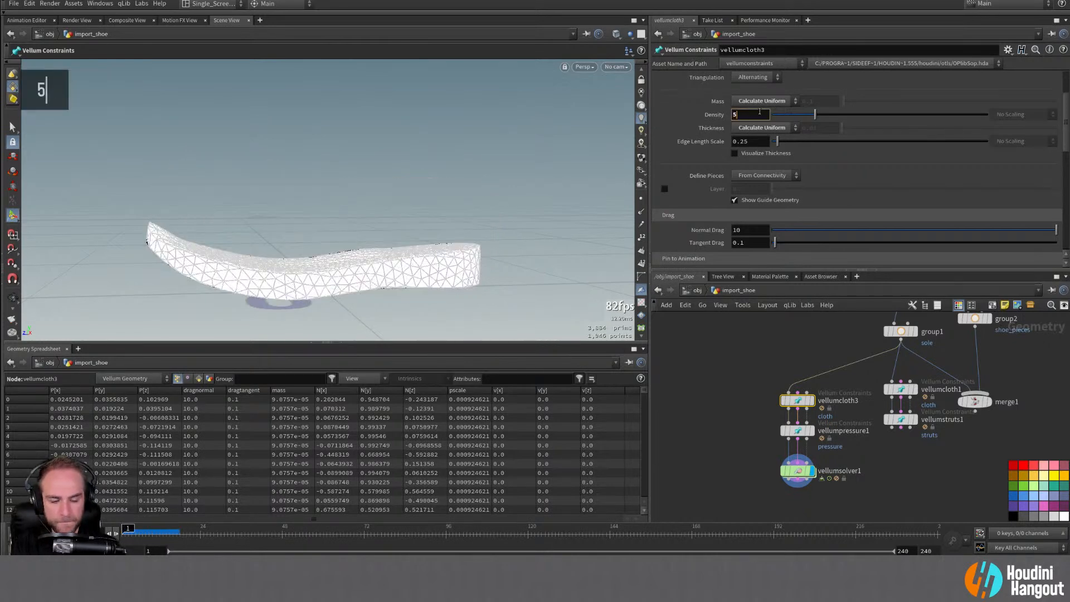
key(Return)
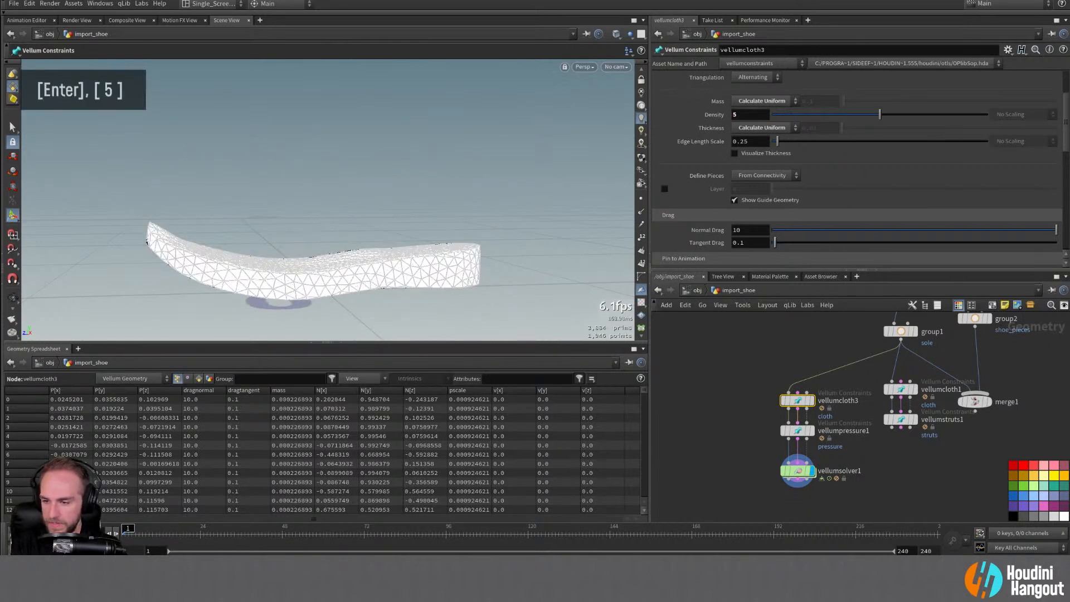
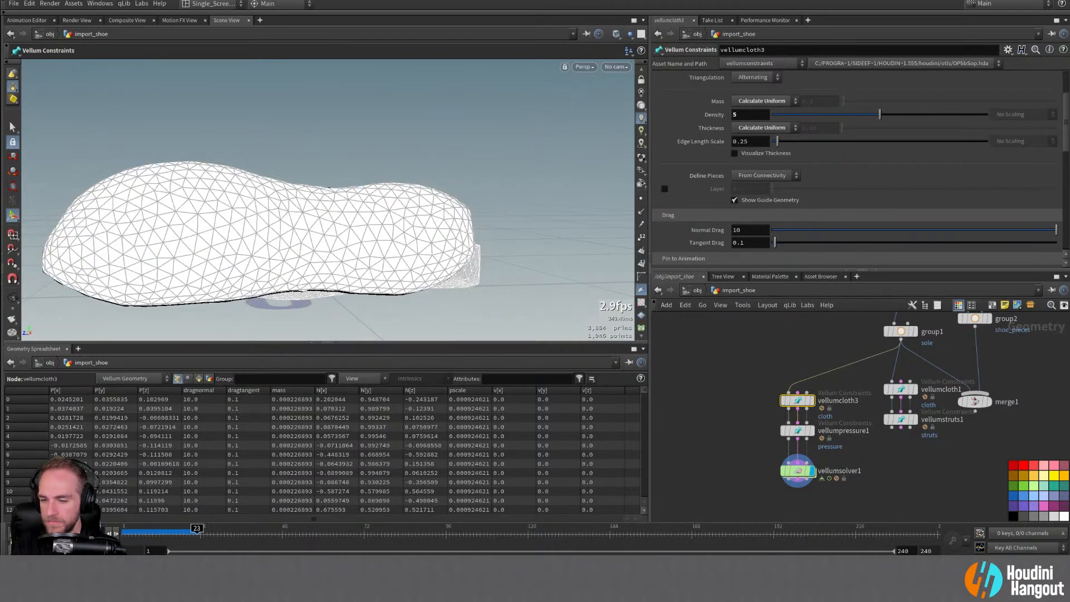
key(ctrl+Up)
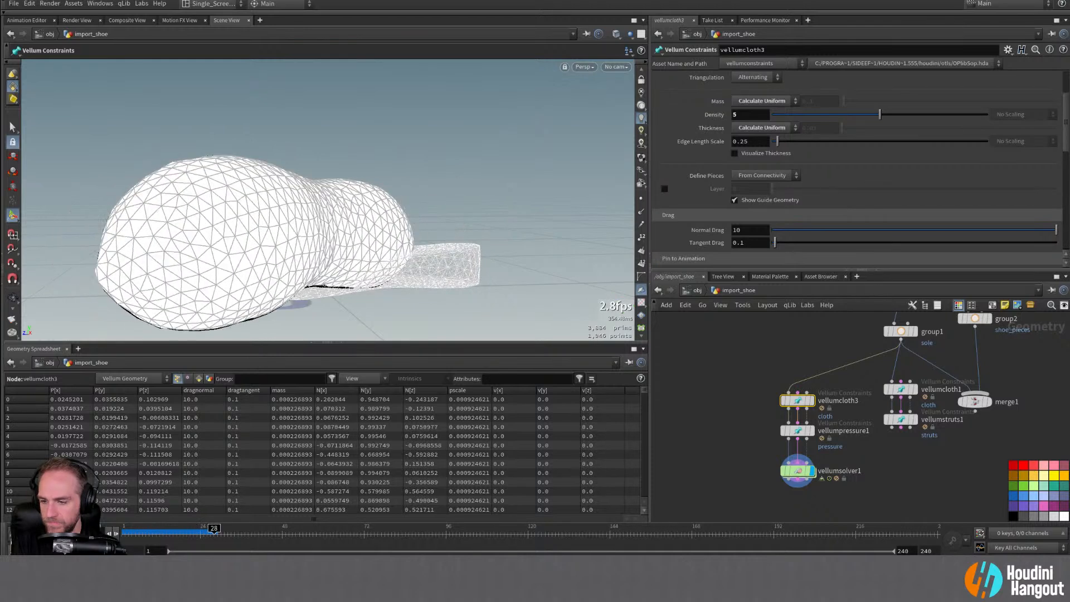
Step: Lower vellumpressure1's stretch stiffness multiplier to 100 and play the vellumsolver1 simulation from the first frame
key(ctrl+Up)
click(798, 431)
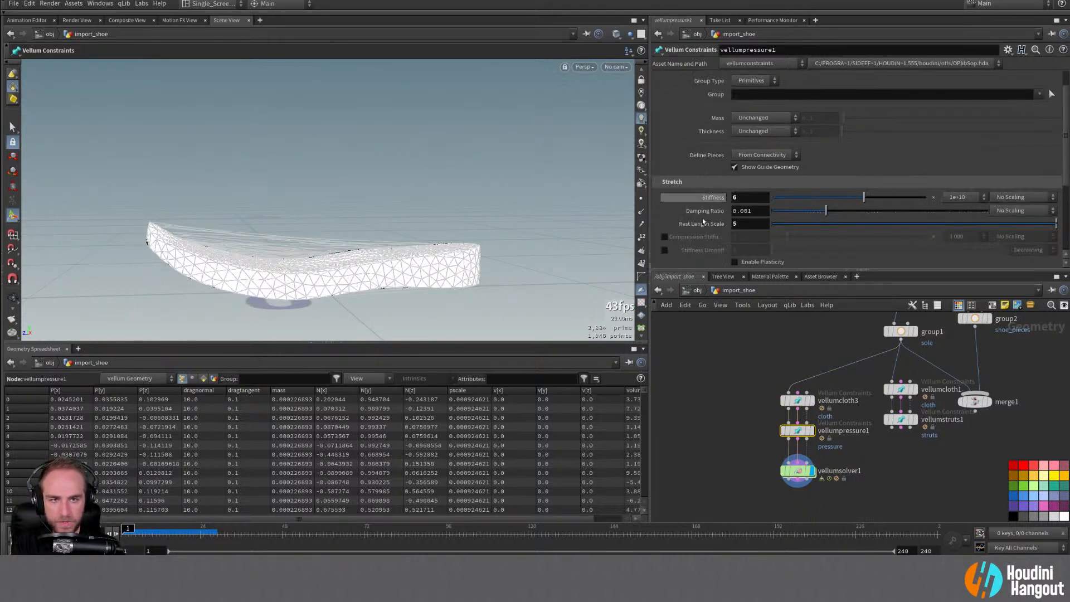
click(967, 198)
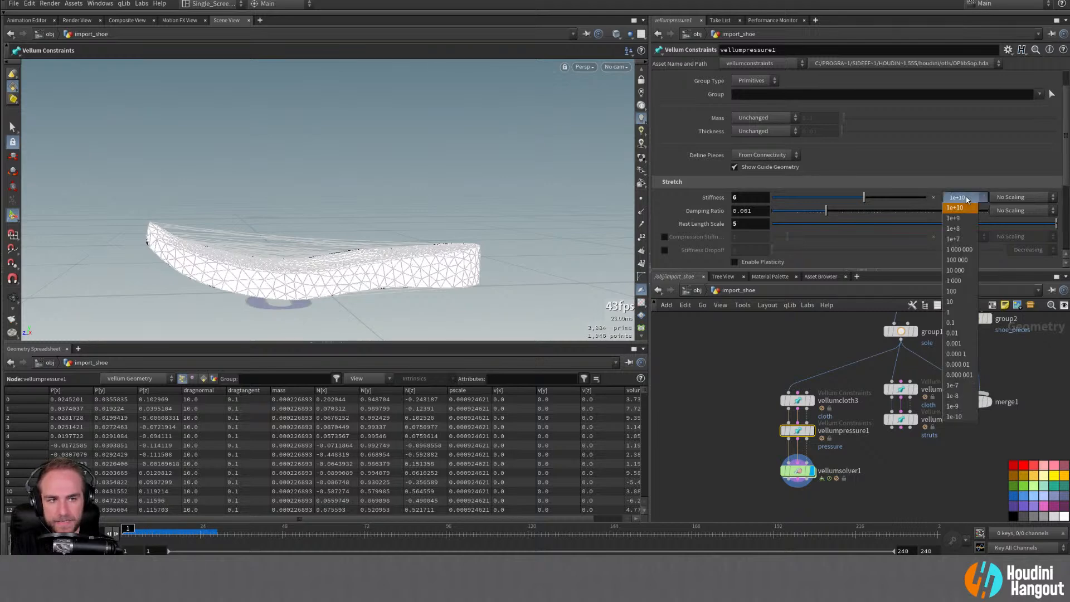
click(962, 292)
click(792, 476)
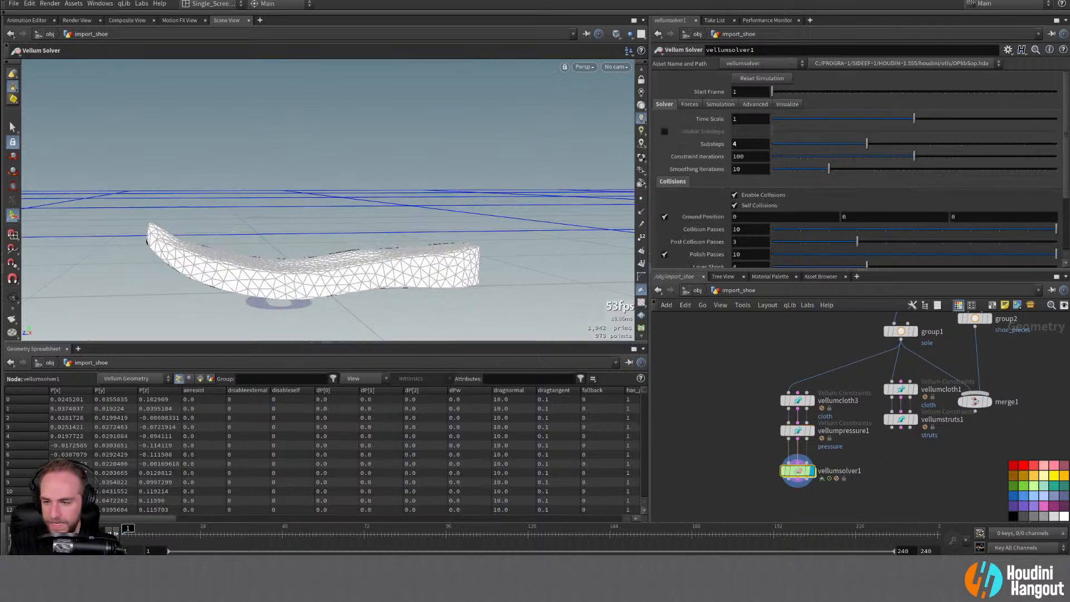
double_click(74, 534)
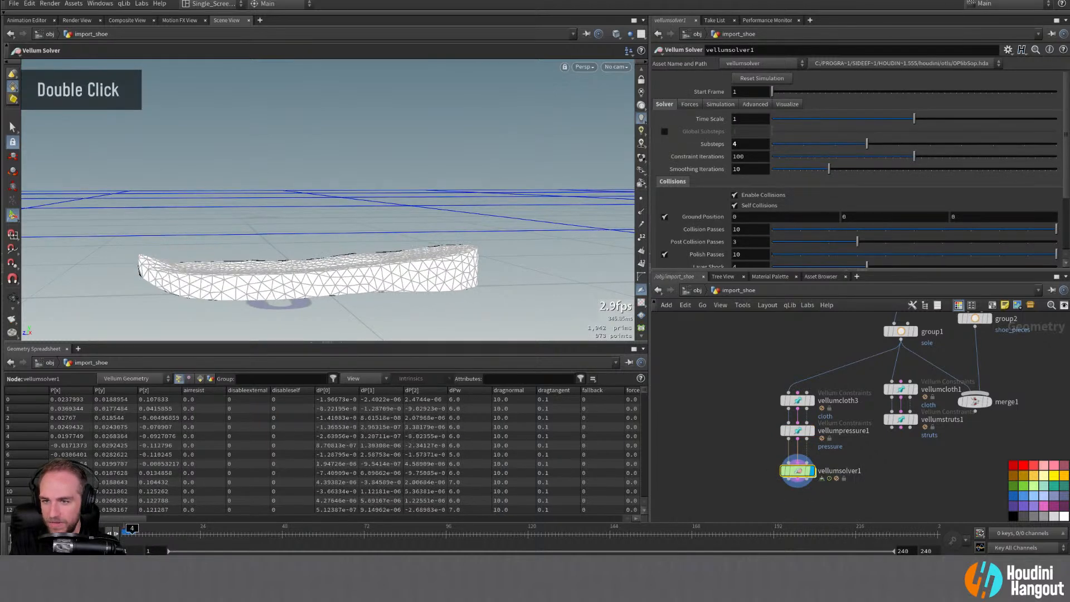
alt+drag(313, 207, 367, 240)
Step: Reset vellumpressure1's Rest Length Scale to 1 and test stretch stiffness multipliers of 1 000 and 10 000 in the simulation
click(797, 431)
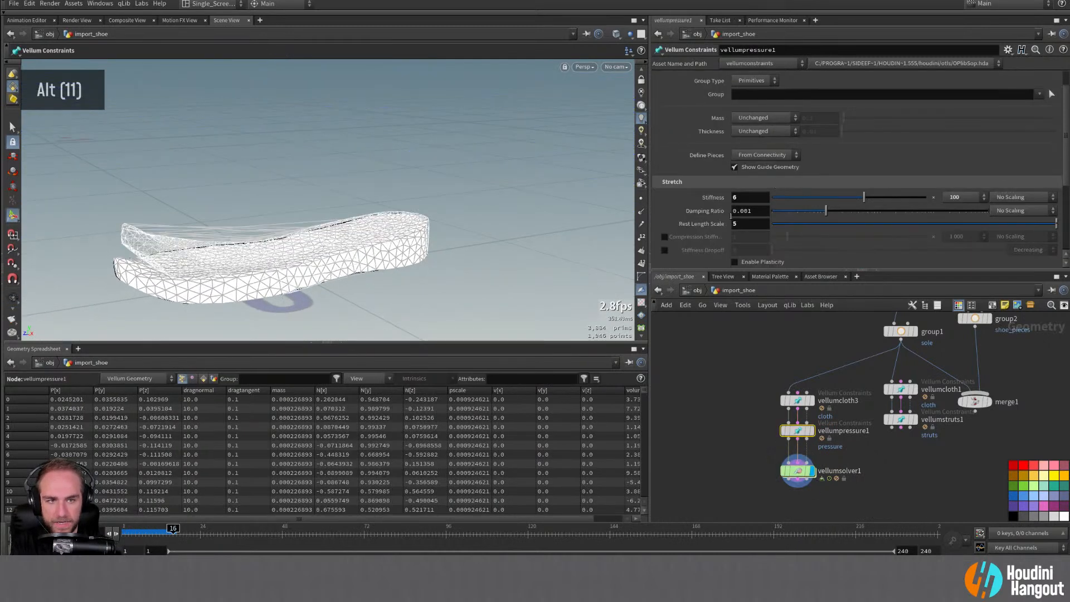
ctrl+middle_click(704, 224)
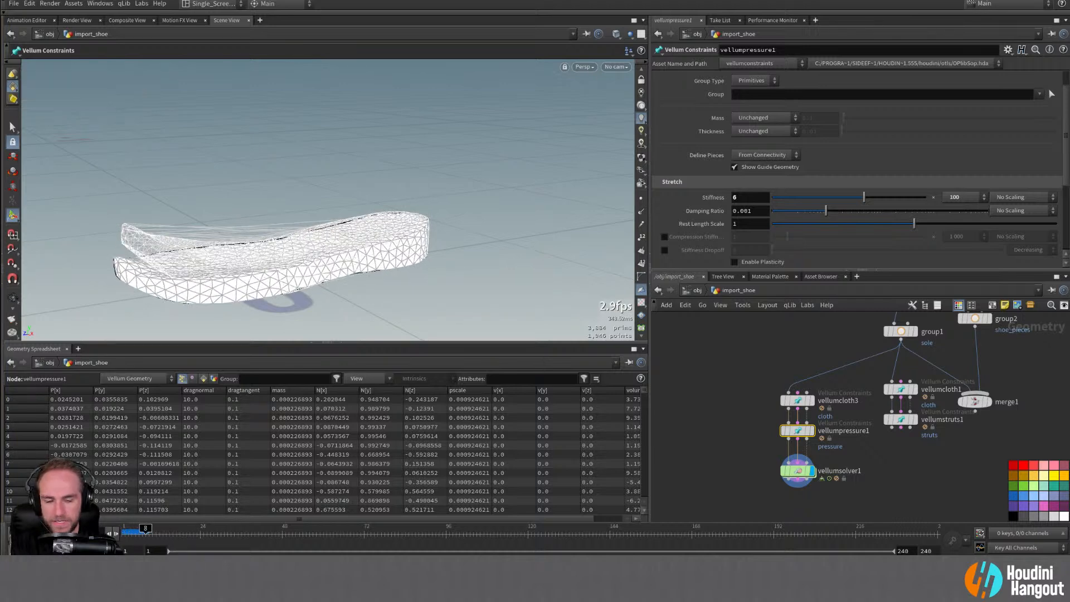
click(956, 197)
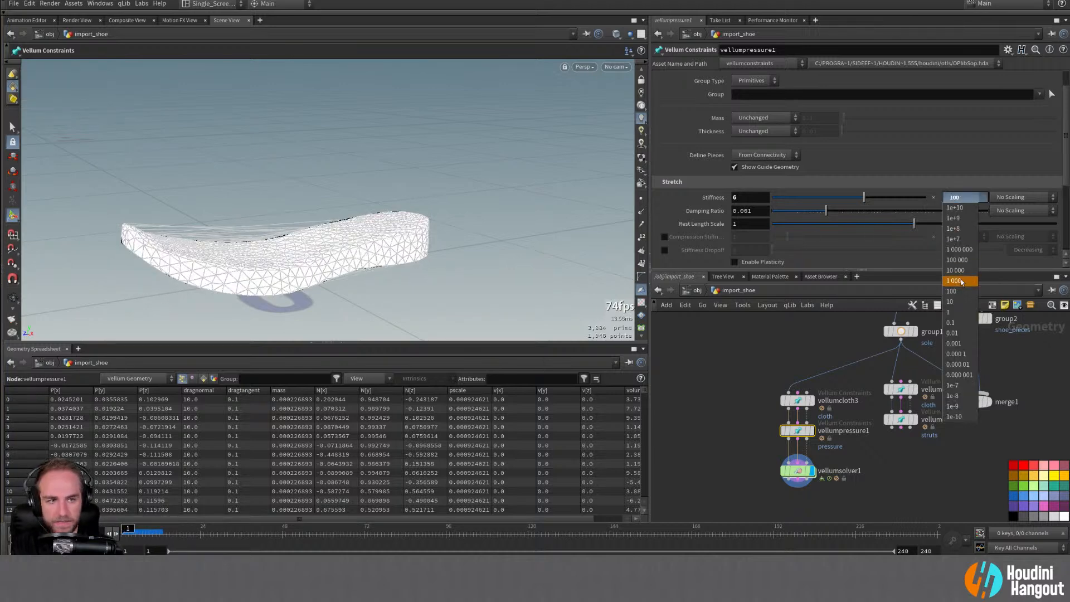
click(960, 285)
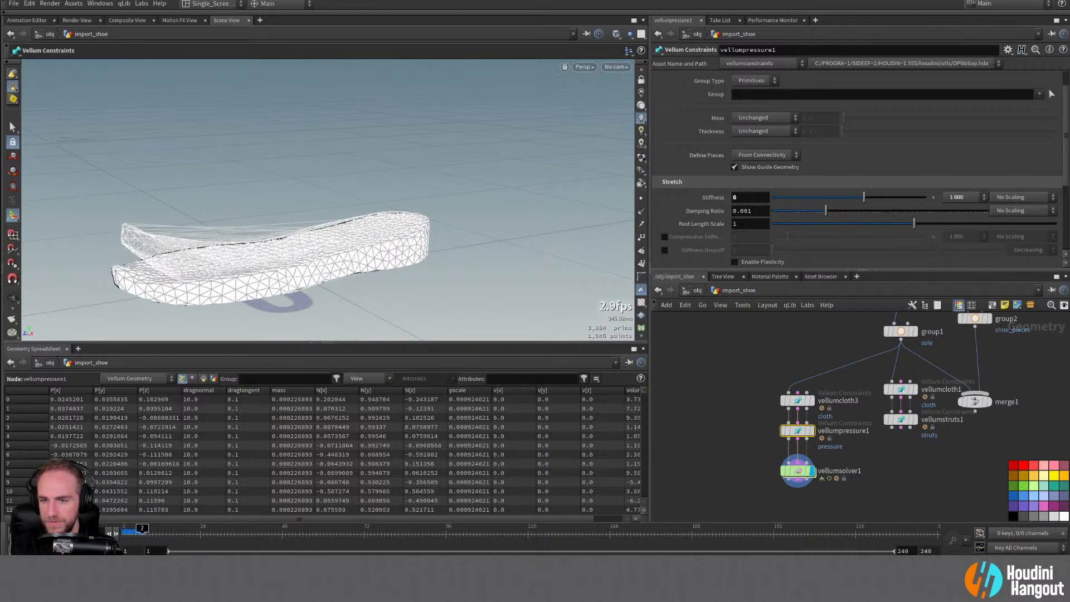
click(956, 198)
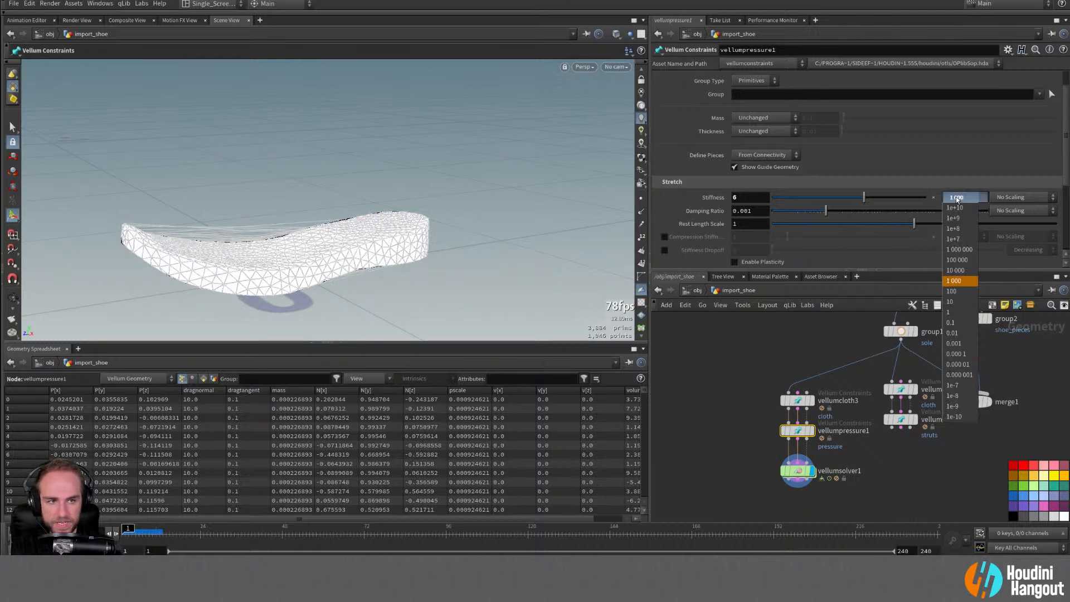
click(957, 270)
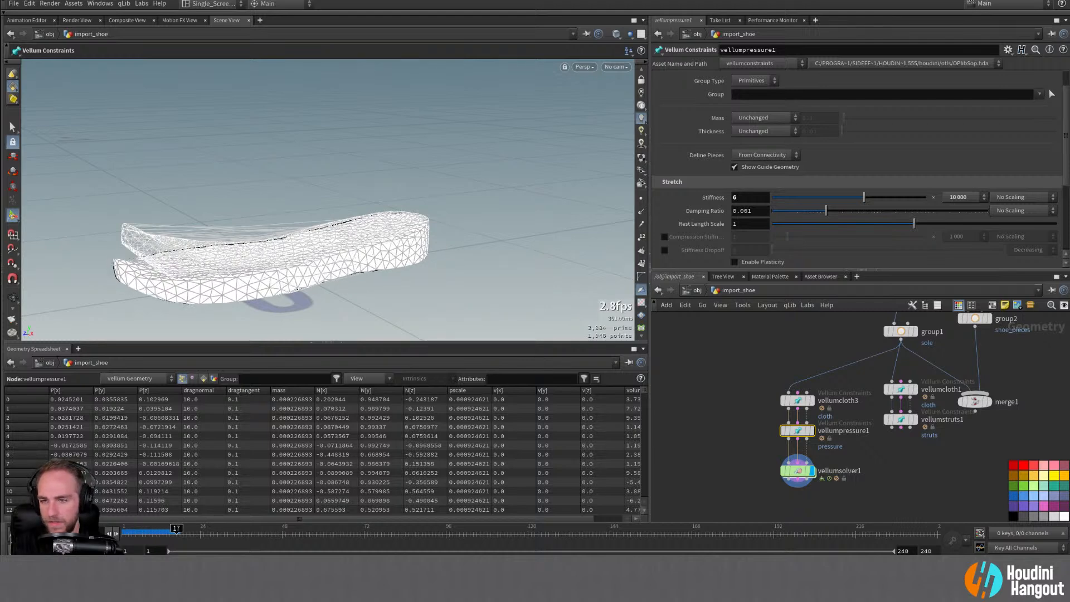
Step: Display vellumcloth3 and delete the unused vellumcloth1 and vellumstruts1 nodes under group1
double_click(800, 409)
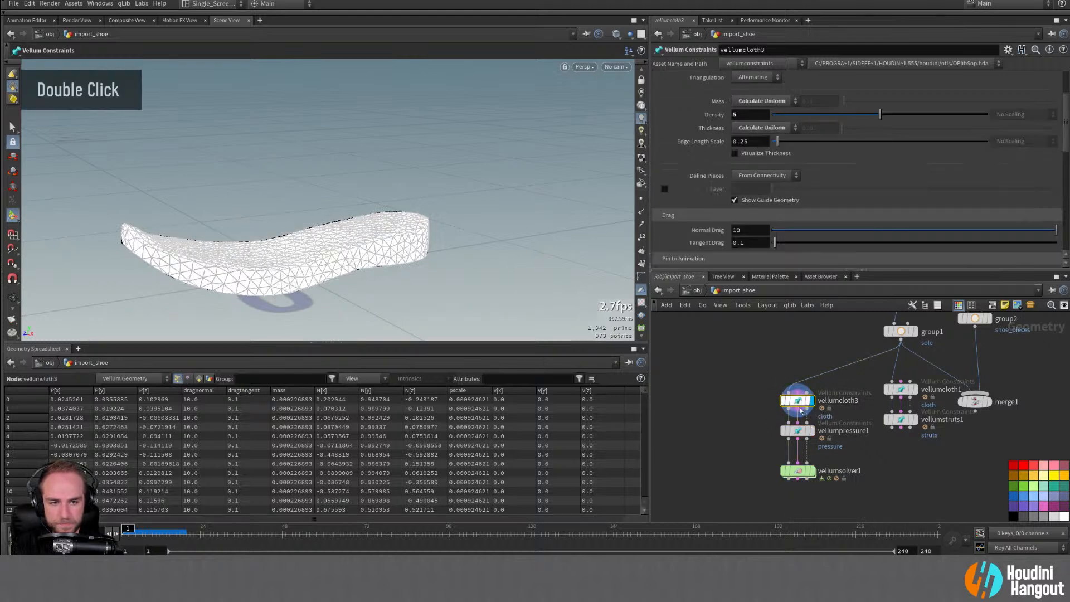
alt+middle_drag(720, 469, 709, 470)
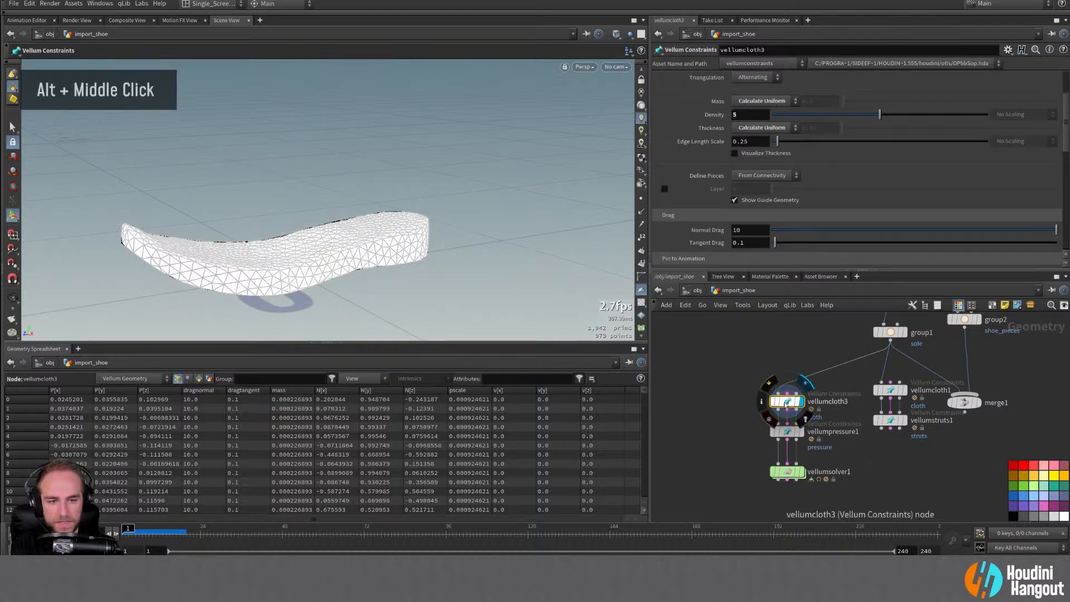
middle_drag(845, 379, 836, 421)
drag(844, 413, 897, 488)
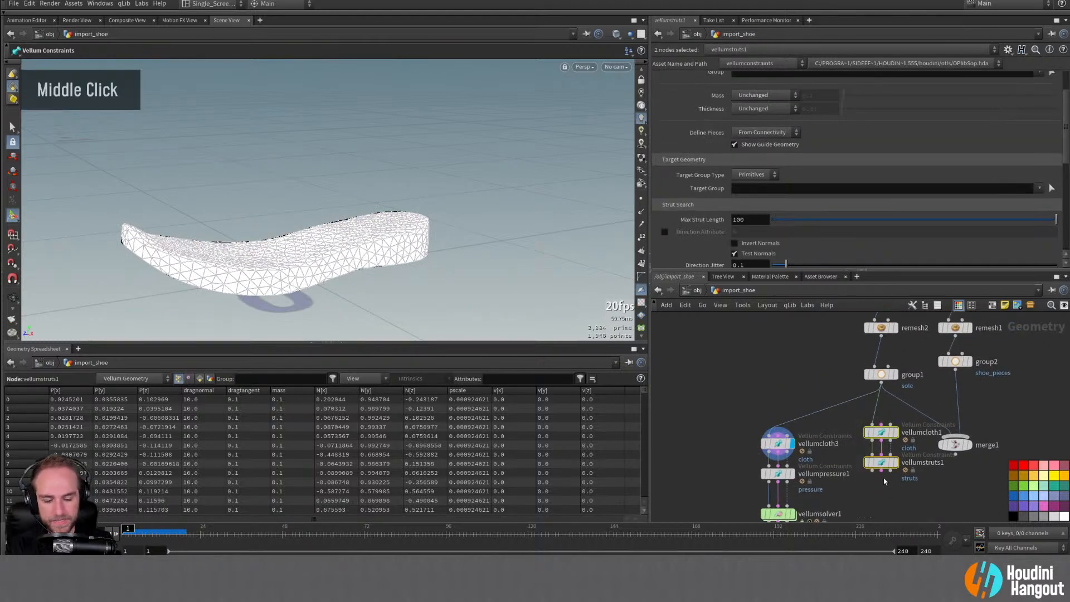
key(Delete)
Step: Move the vellumcloth3, vellumpressure1 and vellumsolver1 chain directly beneath group1
drag(747, 416, 807, 521)
drag(782, 446, 880, 428)
click(831, 432)
middle_drag(870, 375, 786, 425)
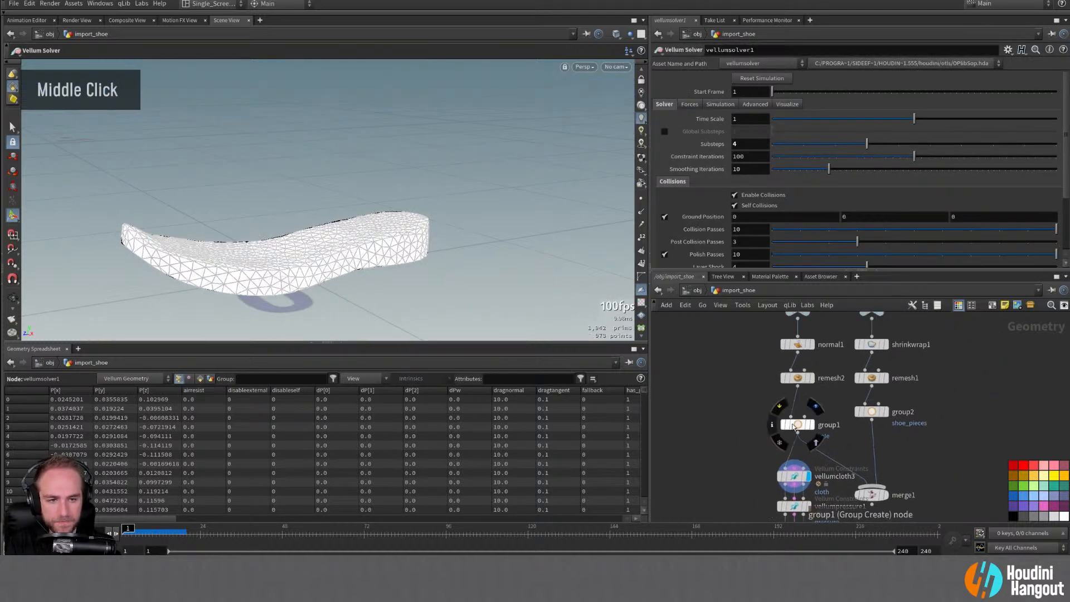
click(793, 427)
middle_drag(751, 458, 773, 382)
Step: Insert merge1 between group1 and vellumcloth3, with group2 still feeding it, and display the merged shoe
drag(778, 379, 878, 504)
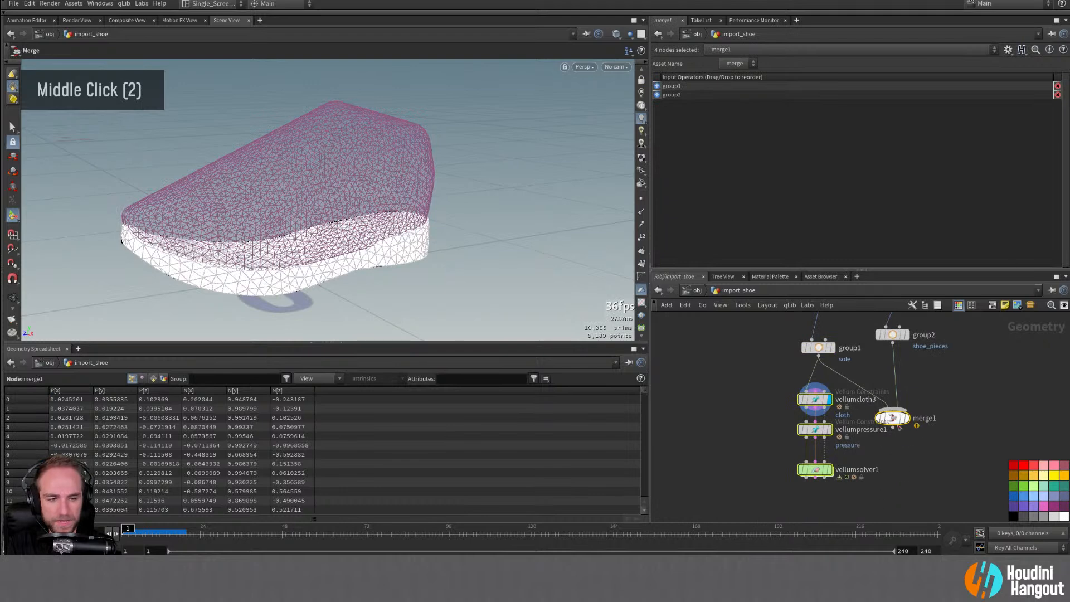
alt+drag(334, 223, 385, 178)
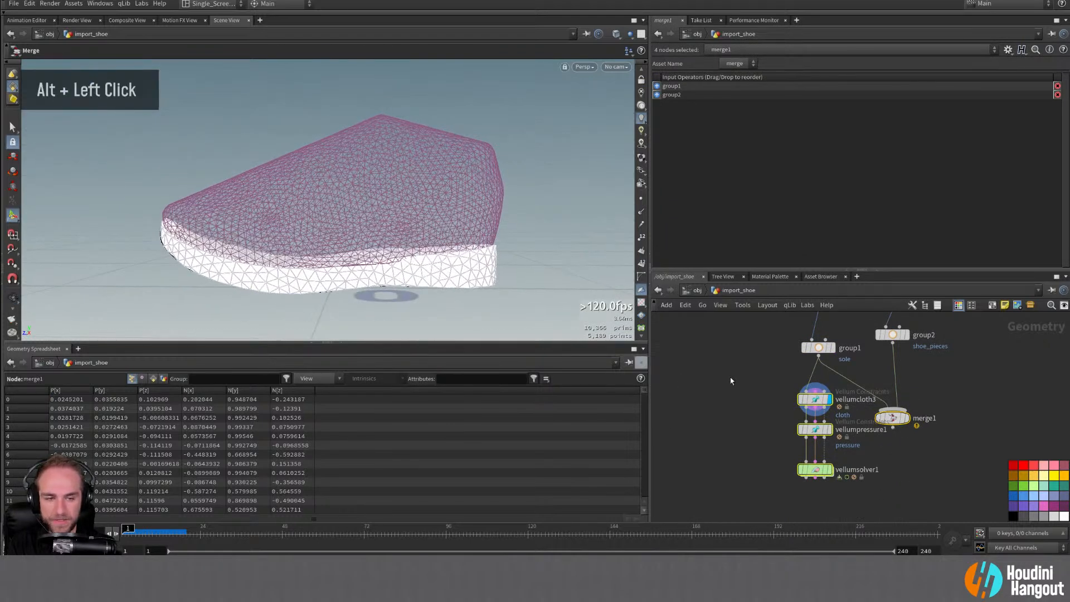
drag(751, 384, 852, 476)
drag(815, 400, 819, 463)
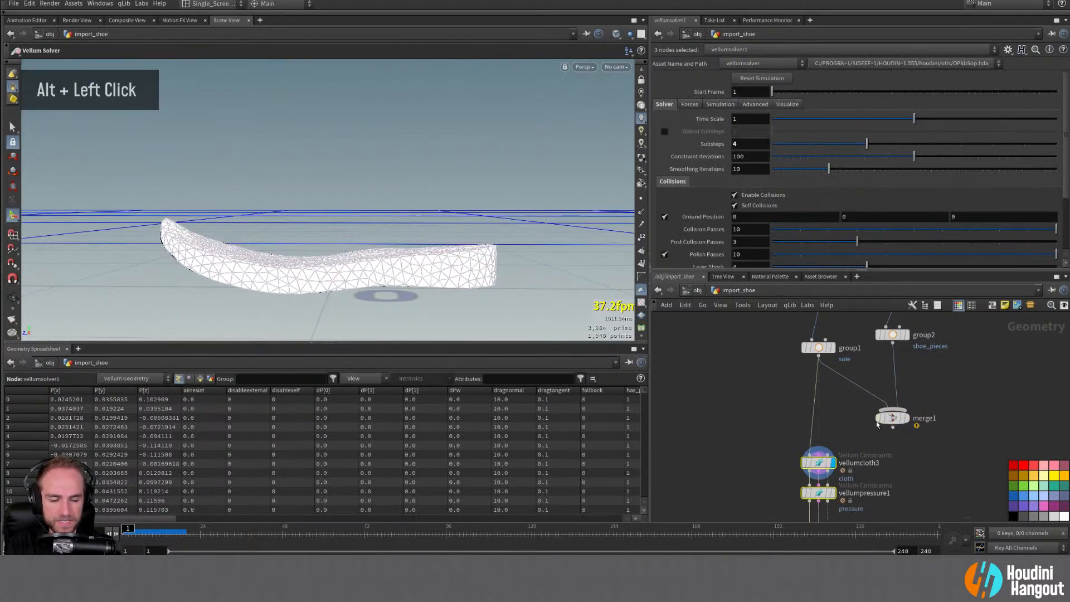
drag(891, 418, 820, 413)
double_click(820, 413)
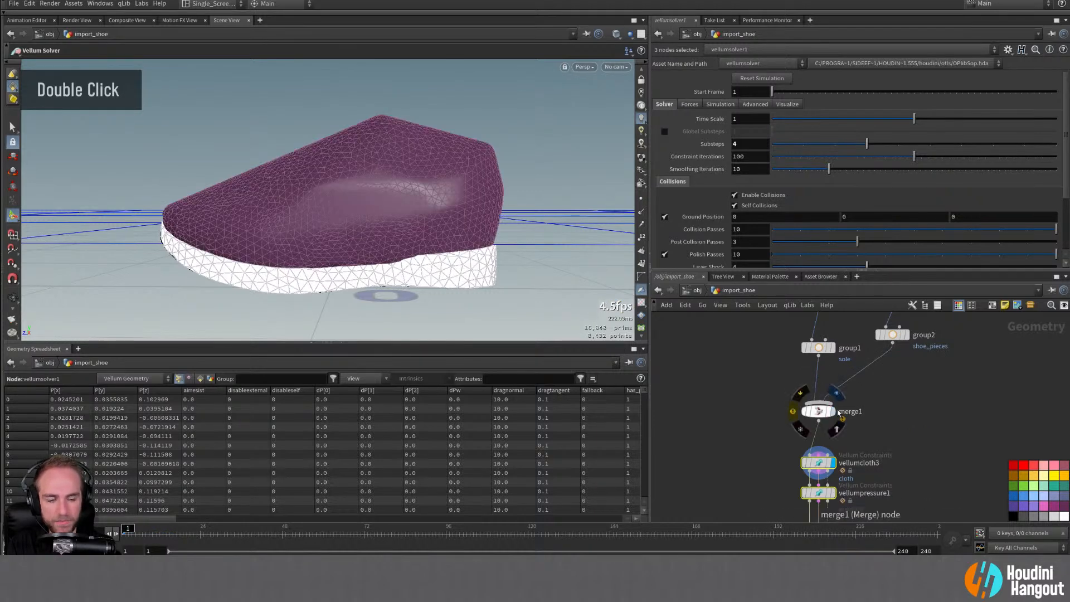
double_click(821, 415)
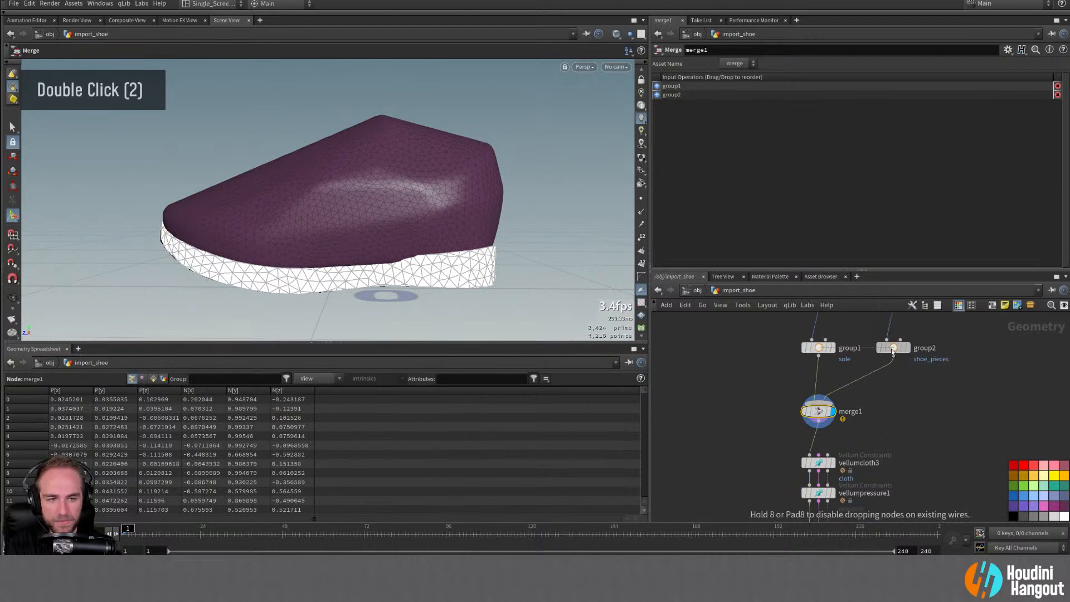
Step: Display vellumcloth3 and restrict its constraints to the sole group
alt+middle_drag(823, 365, 815, 312)
double_click(808, 412)
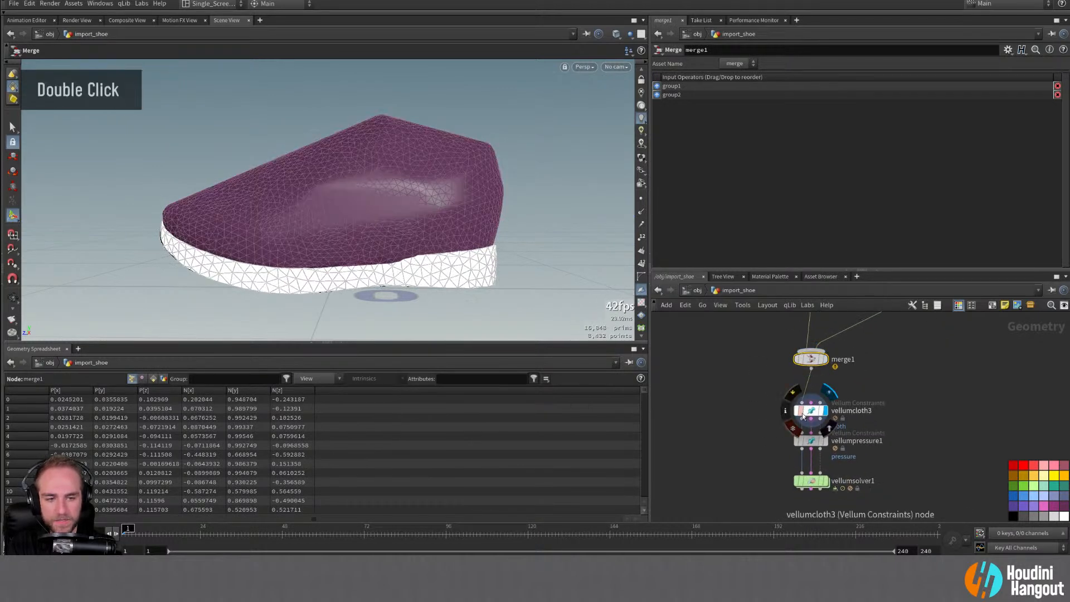
click(811, 412)
scroll(879, 187, up, 11)
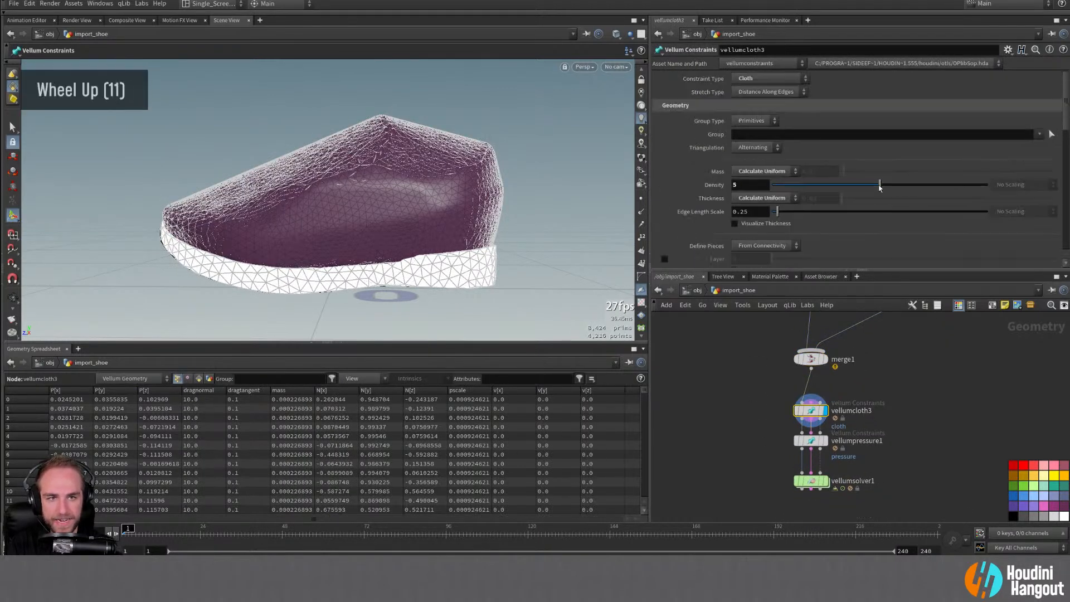
click(1039, 135)
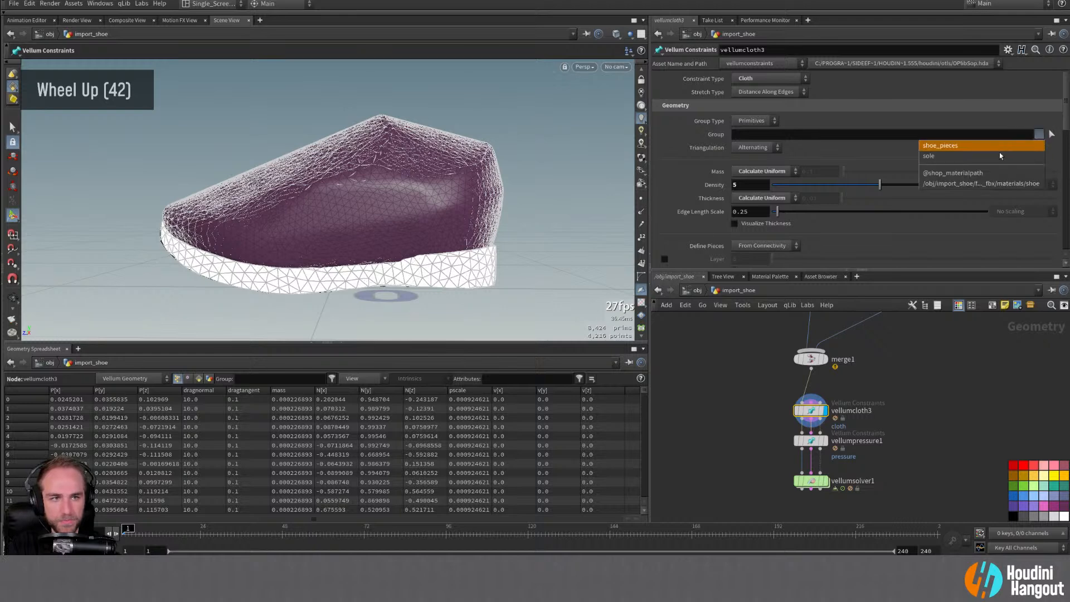
click(1000, 155)
Step: Display vellumpressure1 and restrict its constraints to the sole group
double_click(824, 440)
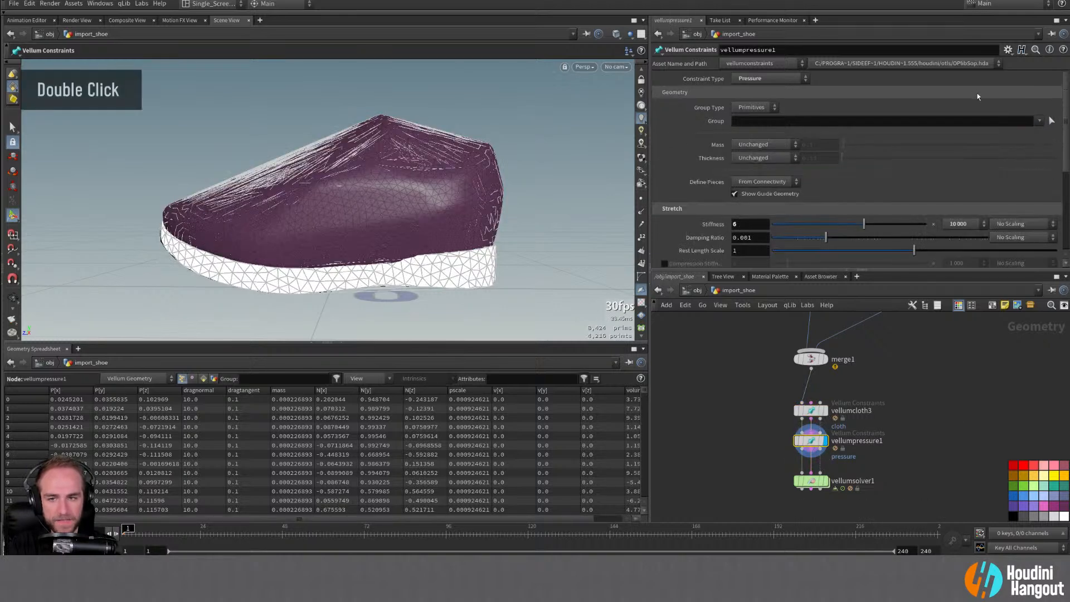
click(1040, 122)
click(1010, 143)
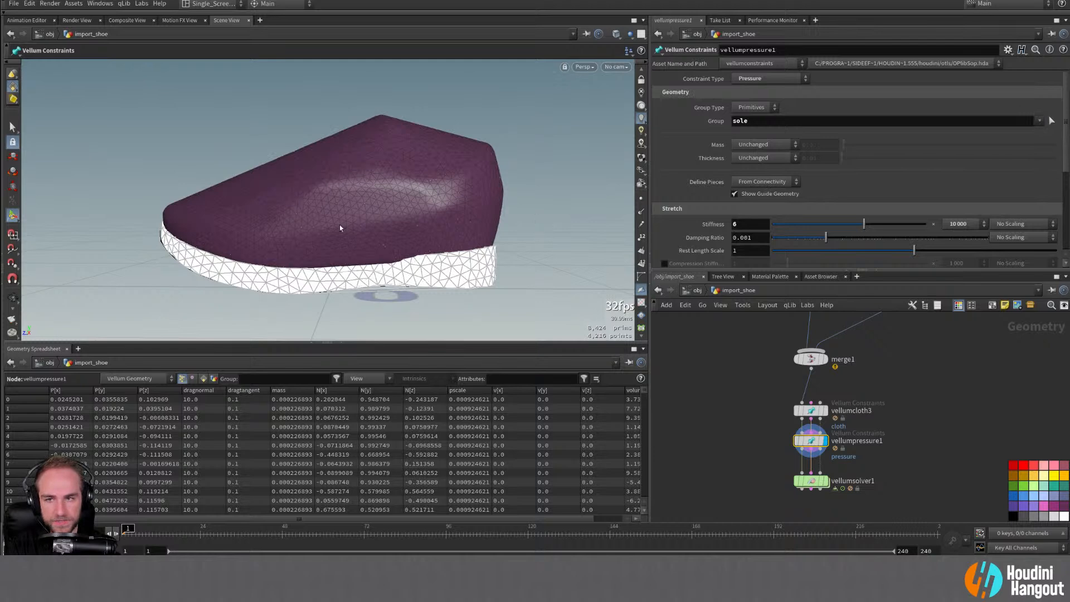
alt+drag(339, 225, 363, 223)
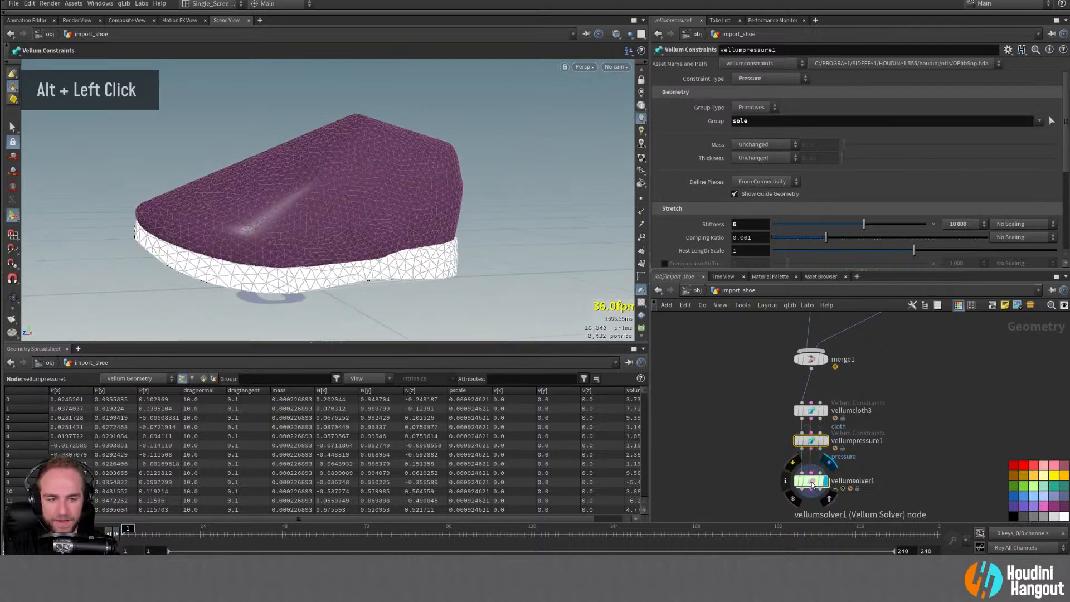
Step: Display vellumsolver1, play the whole-shoe simulation, and return to the first frame
double_click(812, 481)
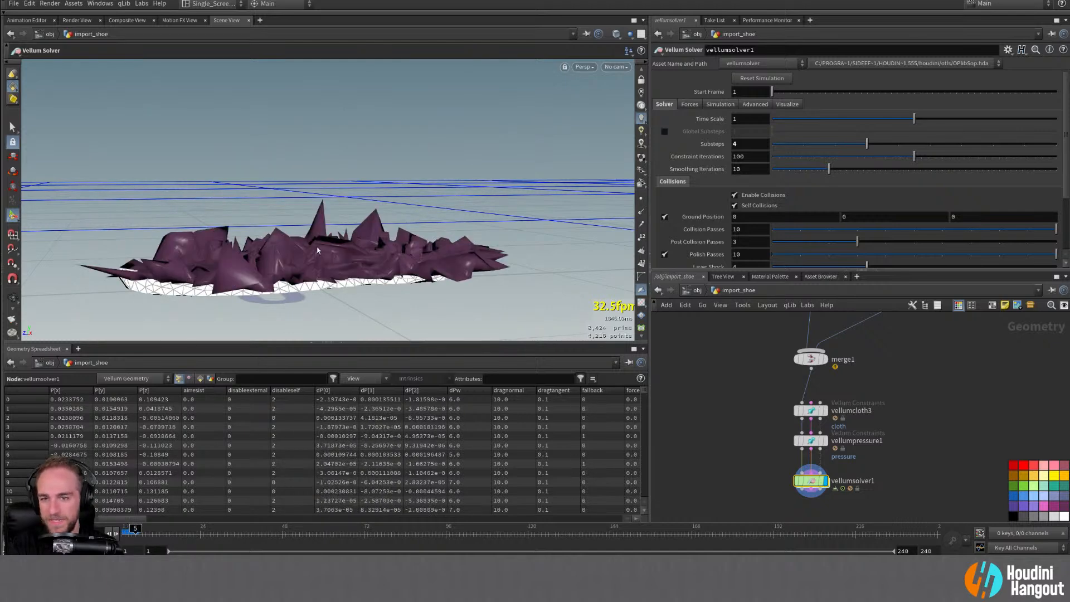
key(ctrl+Up)
alt+drag(295, 254, 299, 232)
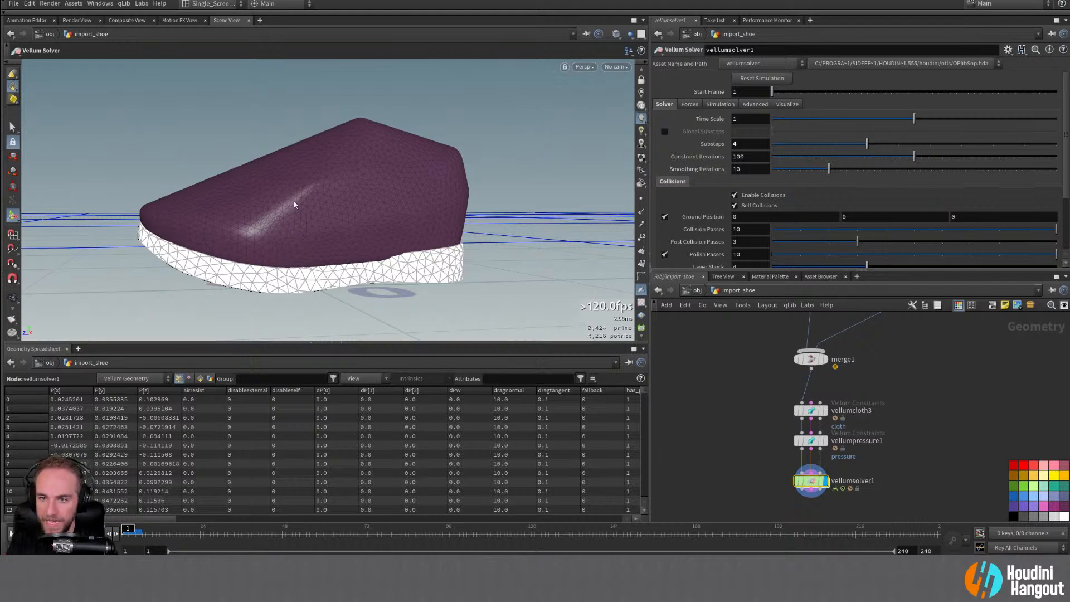
alt+drag(293, 202, 363, 198)
Step: Move vellumcloth3 and vellumpressure1 down toward the solver and add a Vellum Configure Strut Softbody setup beside merge1
mouse_move(777, 456)
alt+middle_down()
mouse_move(744, 369)
mouse_move(741, 407)
mouse_move(794, 450)
alt+middle_up()
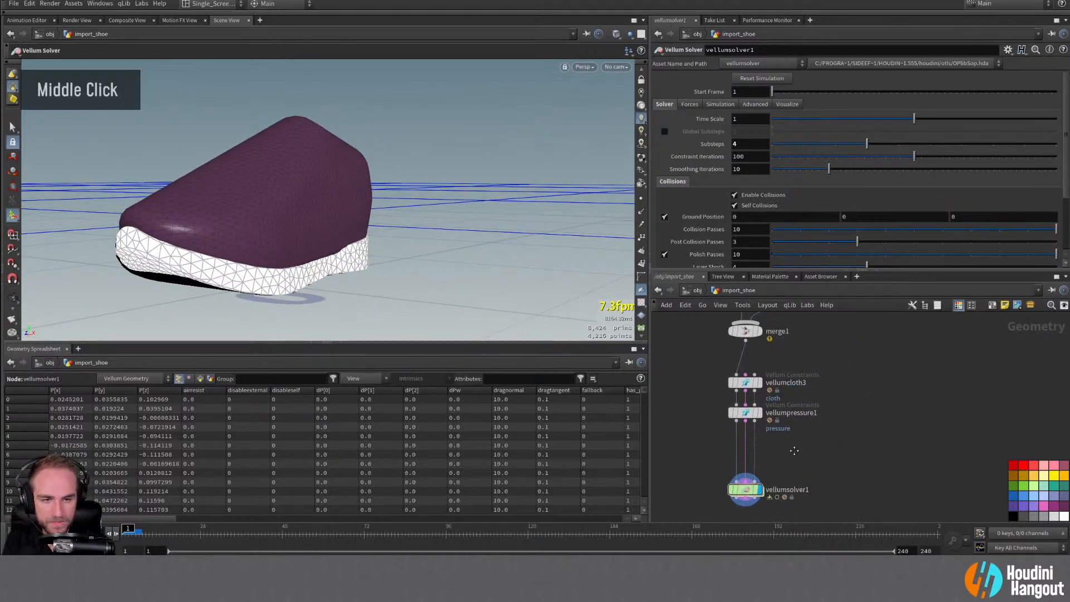
drag(765, 418, 765, 425)
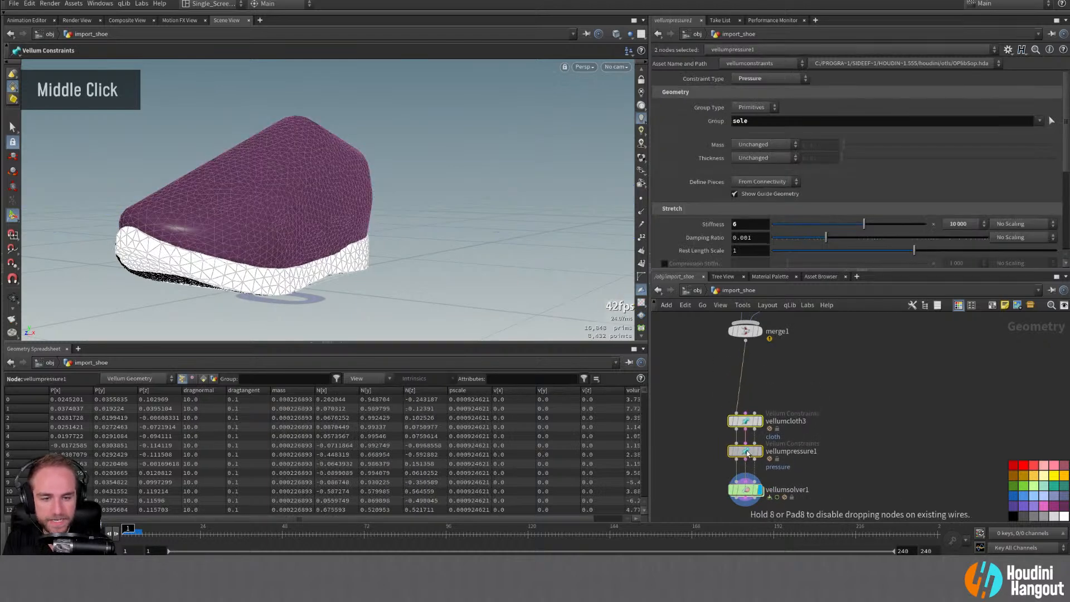
alt+middle_drag(793, 364, 766, 414)
key(Tab)
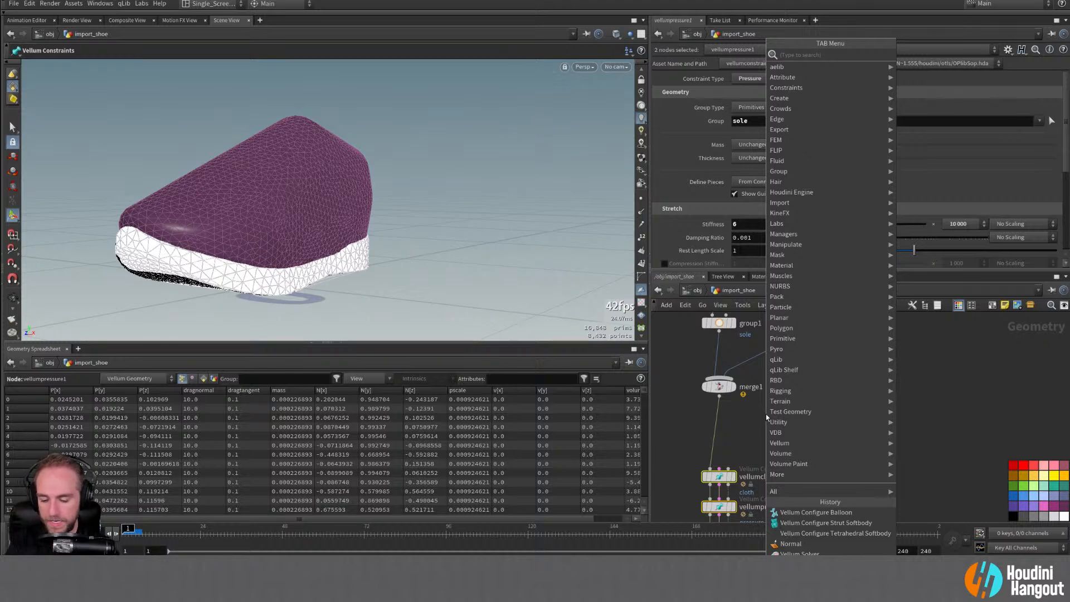
text(vellum confi)
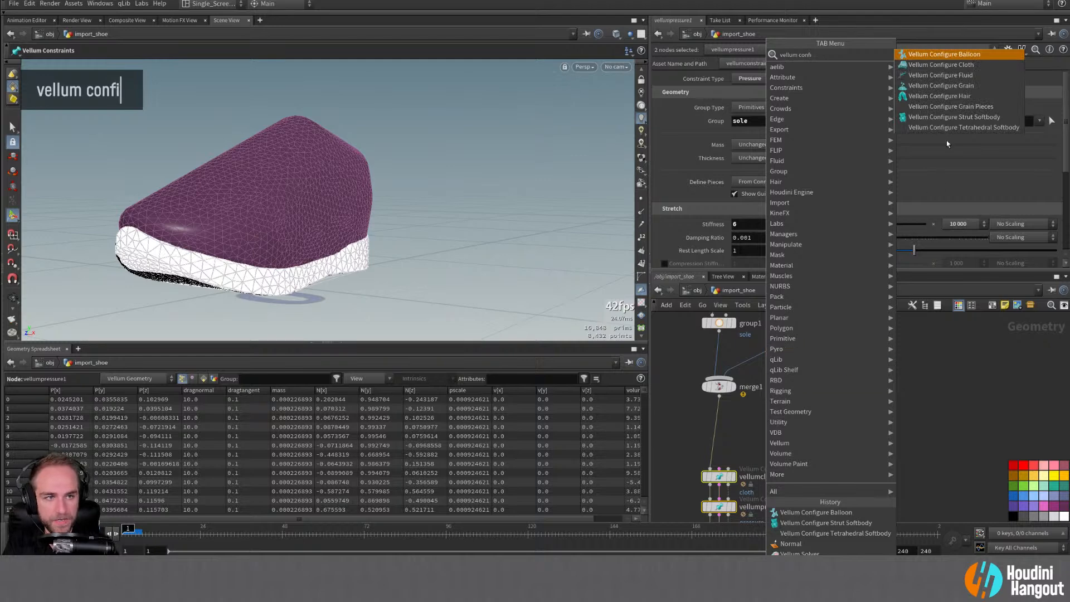
click(949, 117)
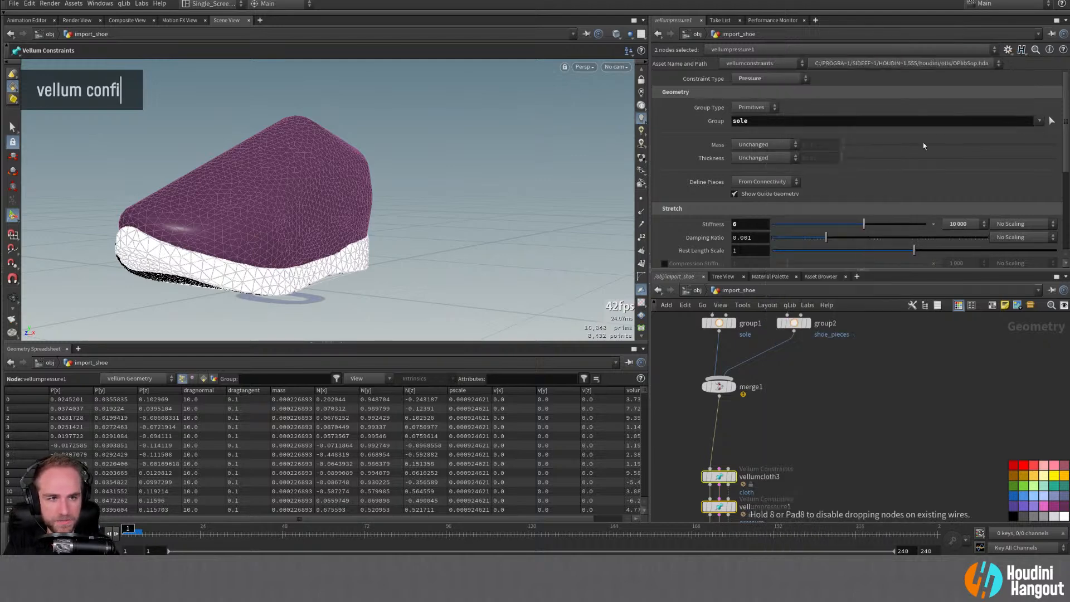
click(779, 430)
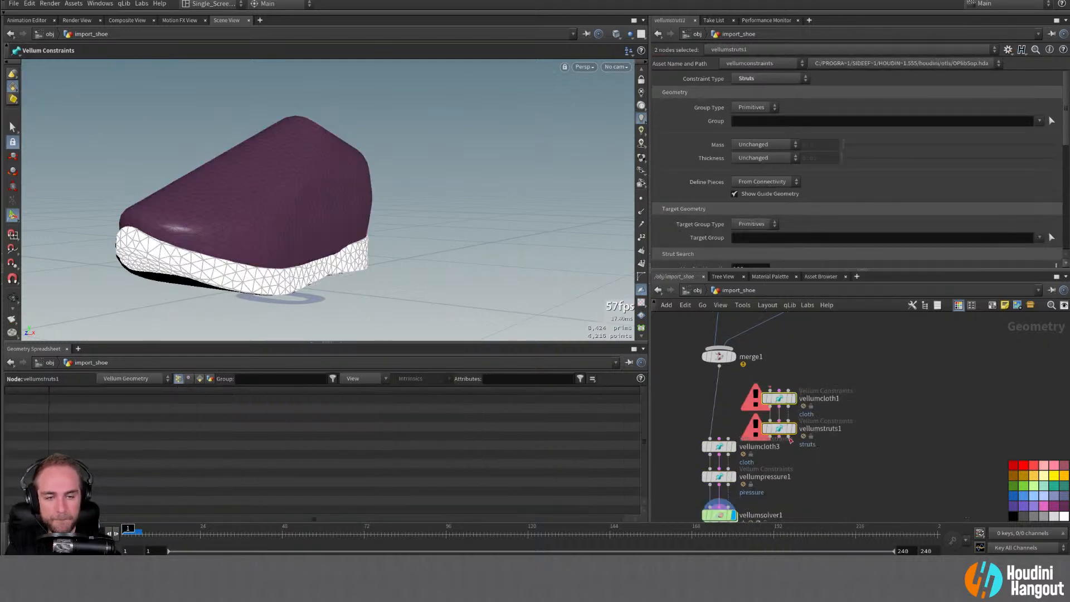
Step: Insert the vellumcloth1 and vellumstruts1 pair between merge1 and vellumcloth3
drag(768, 427, 719, 421)
double_click(721, 447)
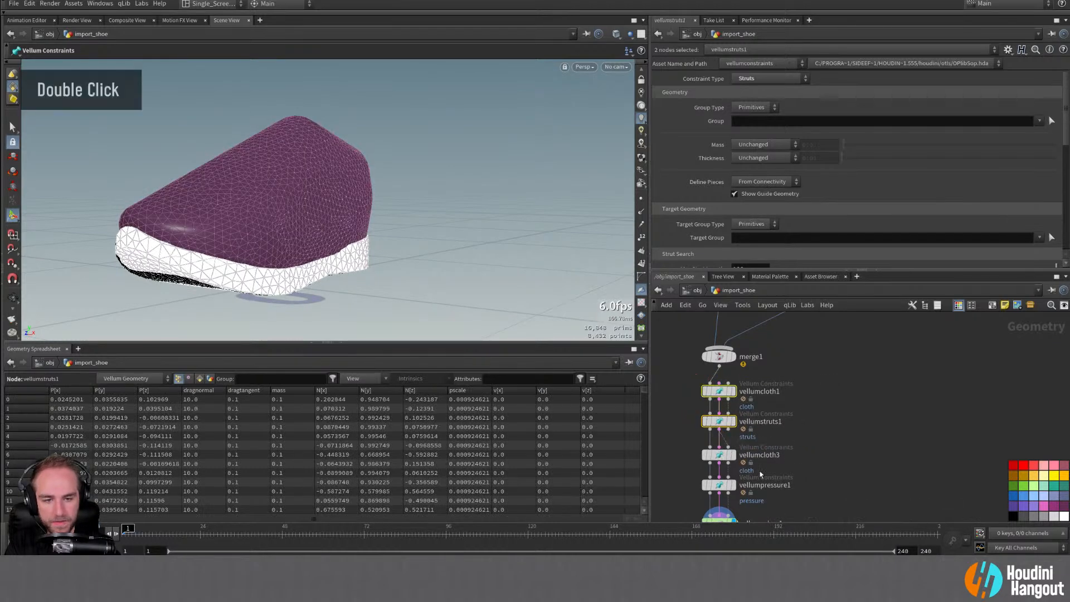
click(806, 433)
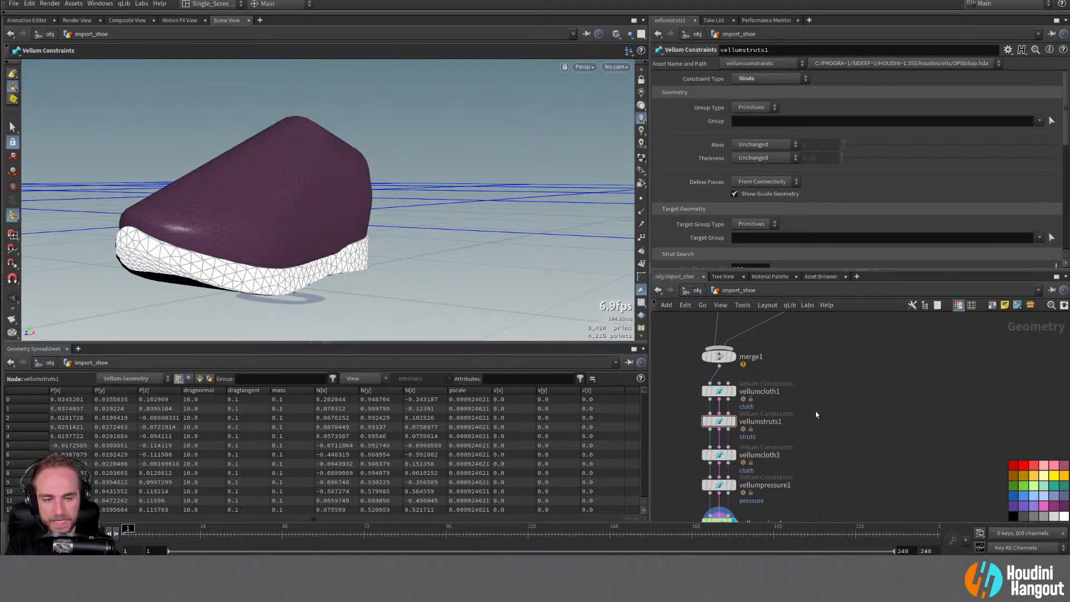
click(727, 383)
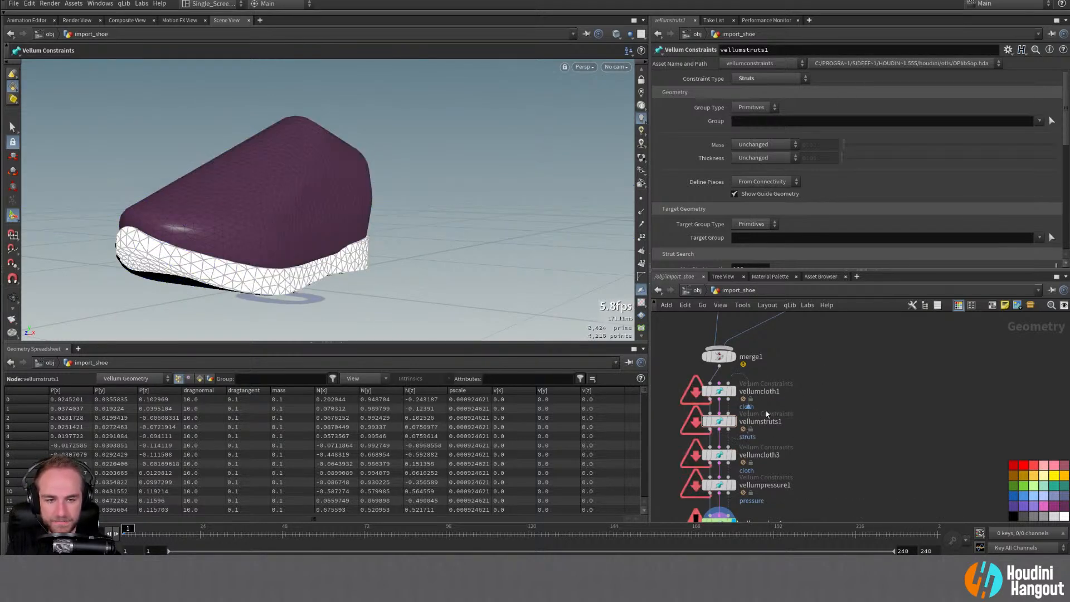
key(y)
drag(747, 406, 772, 411)
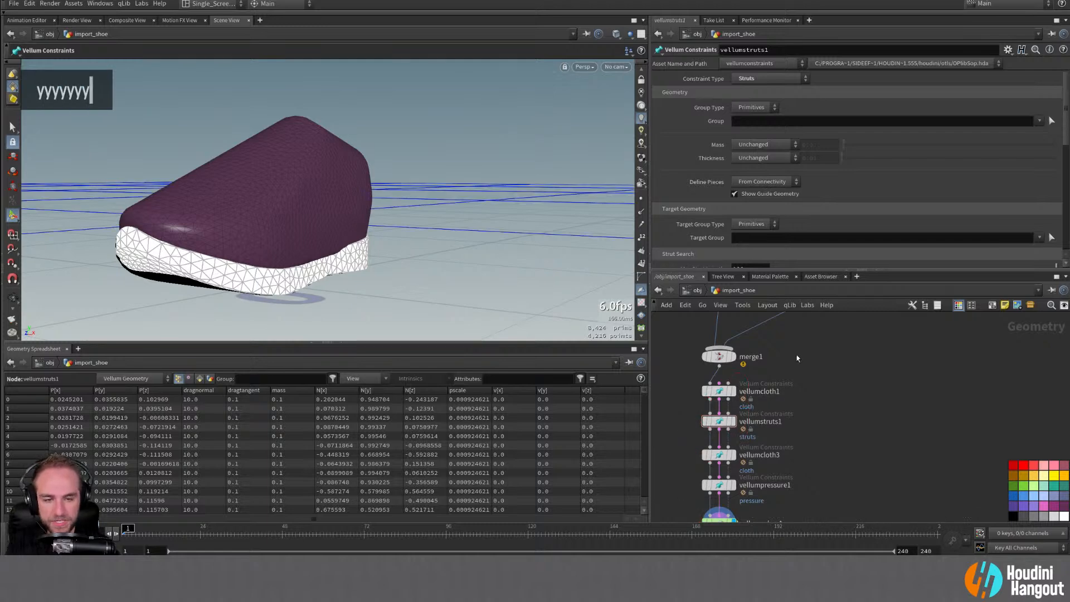
Step: Display the vellumcloth1 constraint node below merge1
alt+middle_drag(797, 358, 789, 407)
alt+right_drag(799, 419, 791, 423)
alt+middle_drag(790, 423, 862, 365)
alt+right_drag(759, 405, 771, 384)
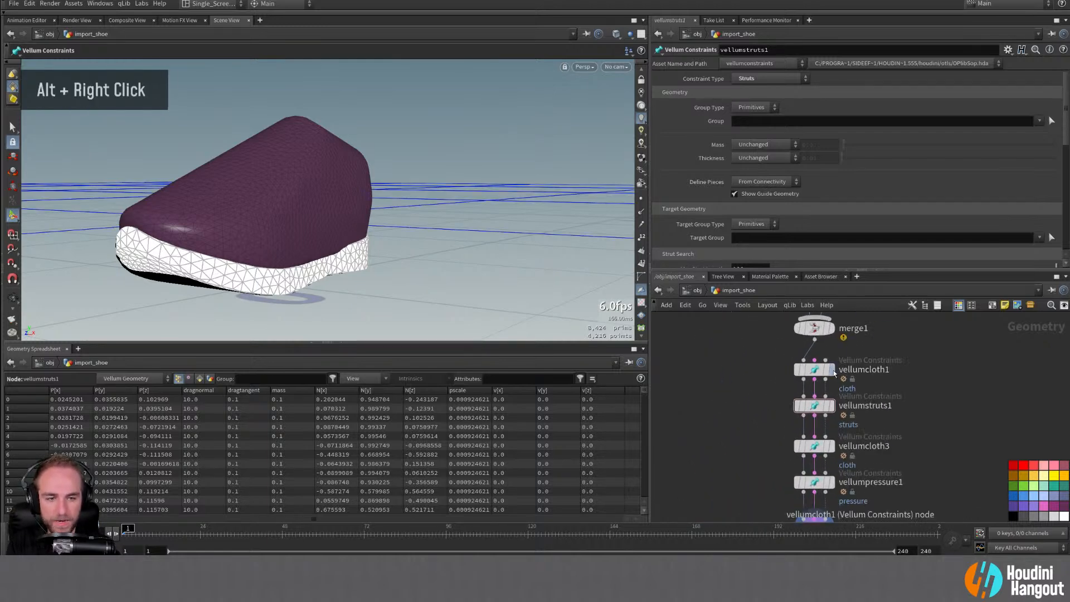
double_click(834, 371)
Step: Rename the vellumcloth1 node as softbody_cloth
double_click(848, 370)
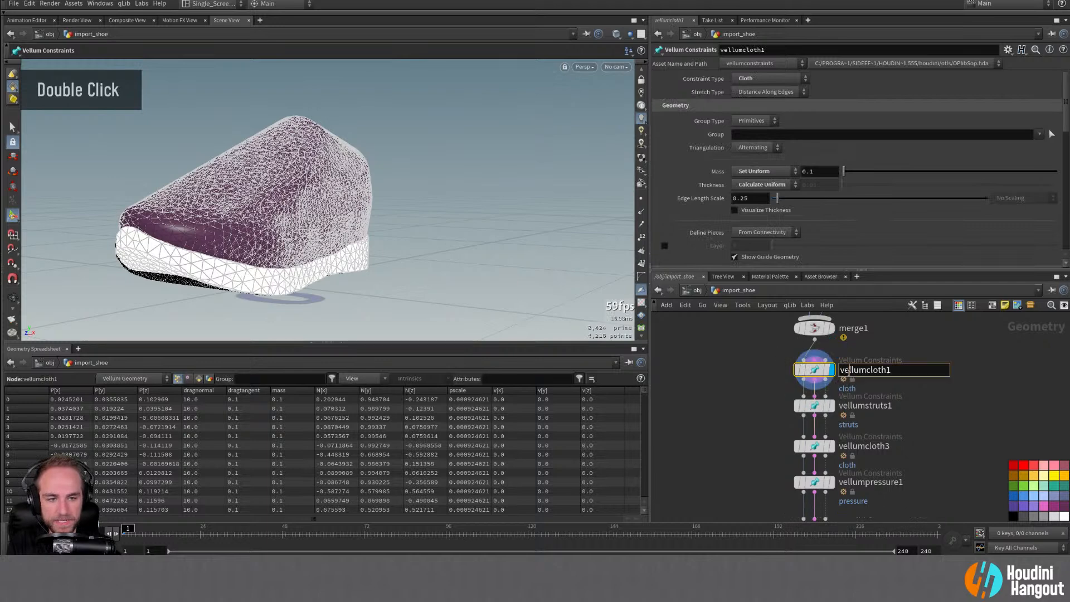
double_click(848, 370)
middle_drag(747, 417, 686, 433)
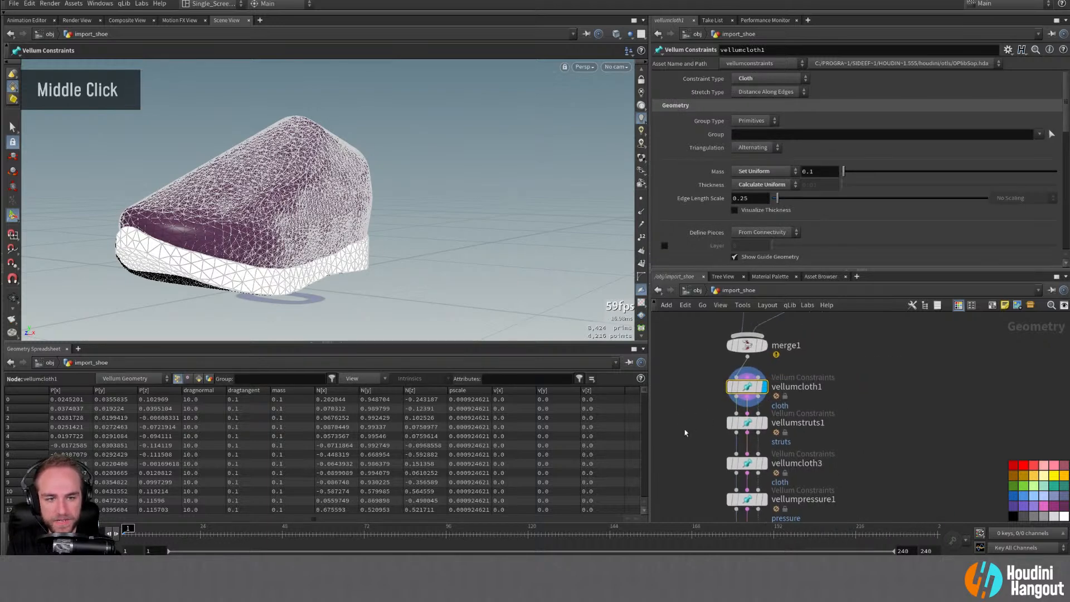
double_click(794, 387)
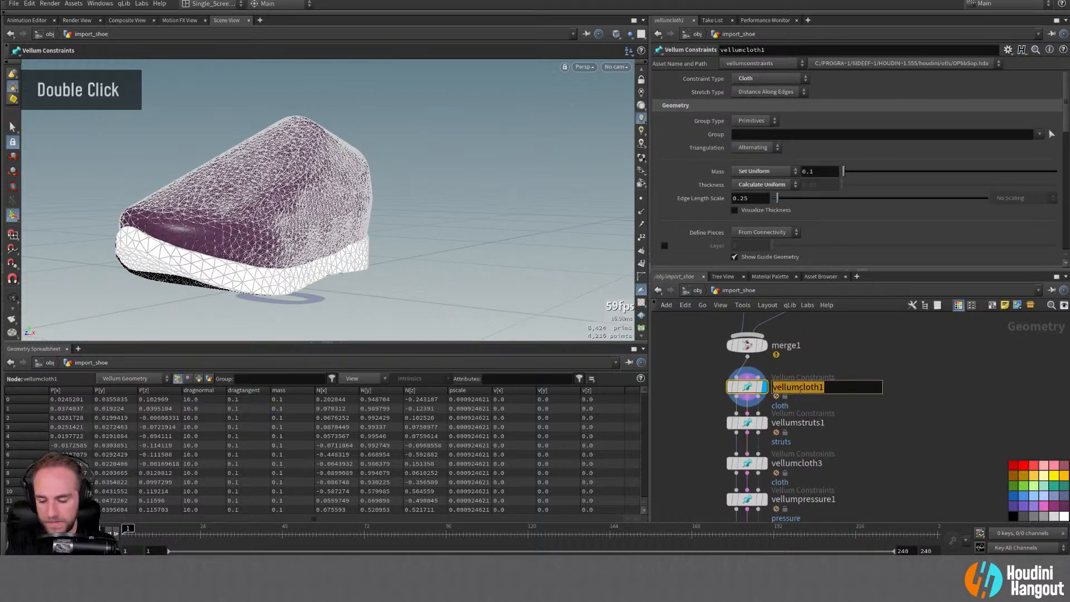
text(soft)
key(BackSpace)
key(BackSpace)
text(frt)
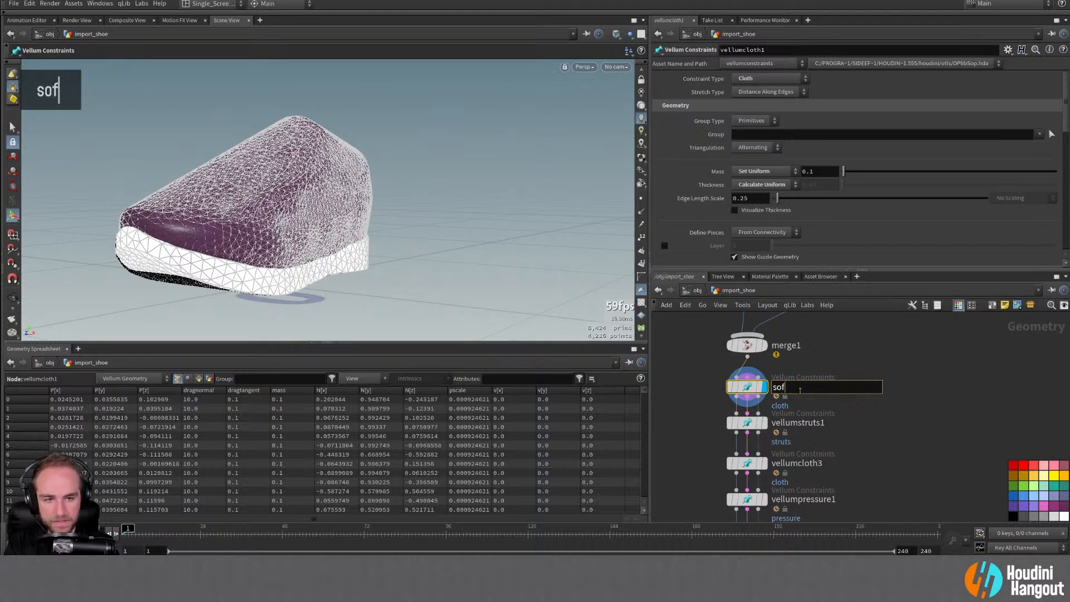
key(BackSpace)
key(BackSpace)
text(tbody)
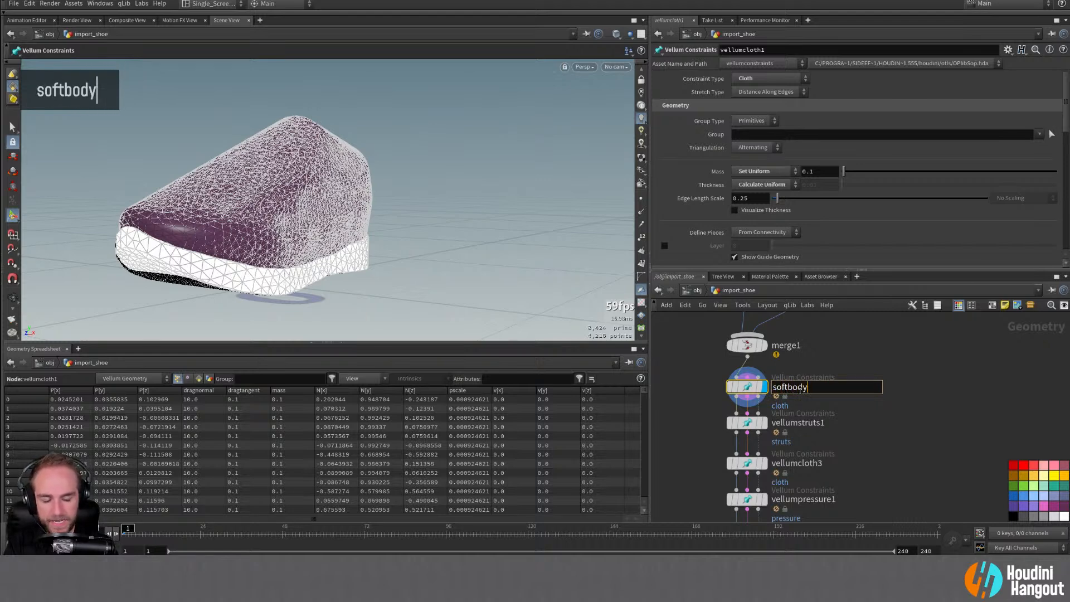
text(_cloth)
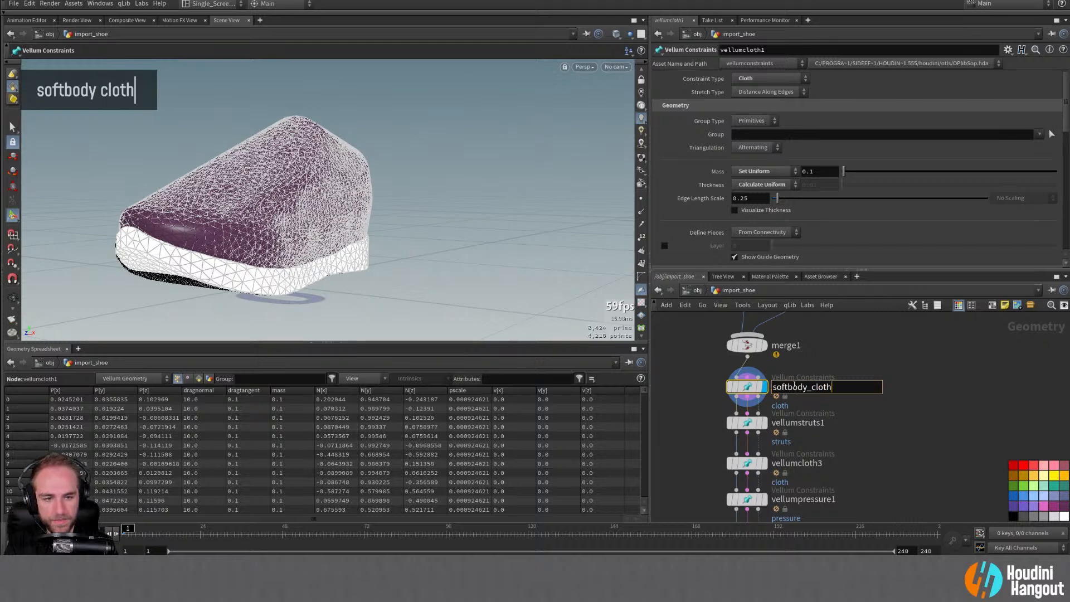
Step: Rename the vellumstruts1 node as softbody_struts
double_click(798, 423)
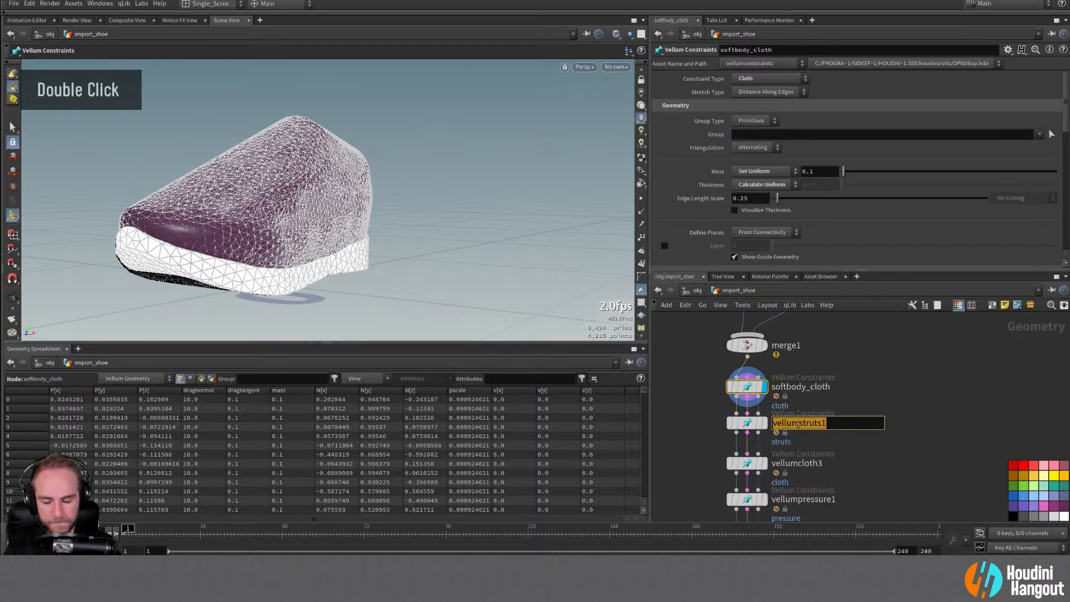
text(softbody)
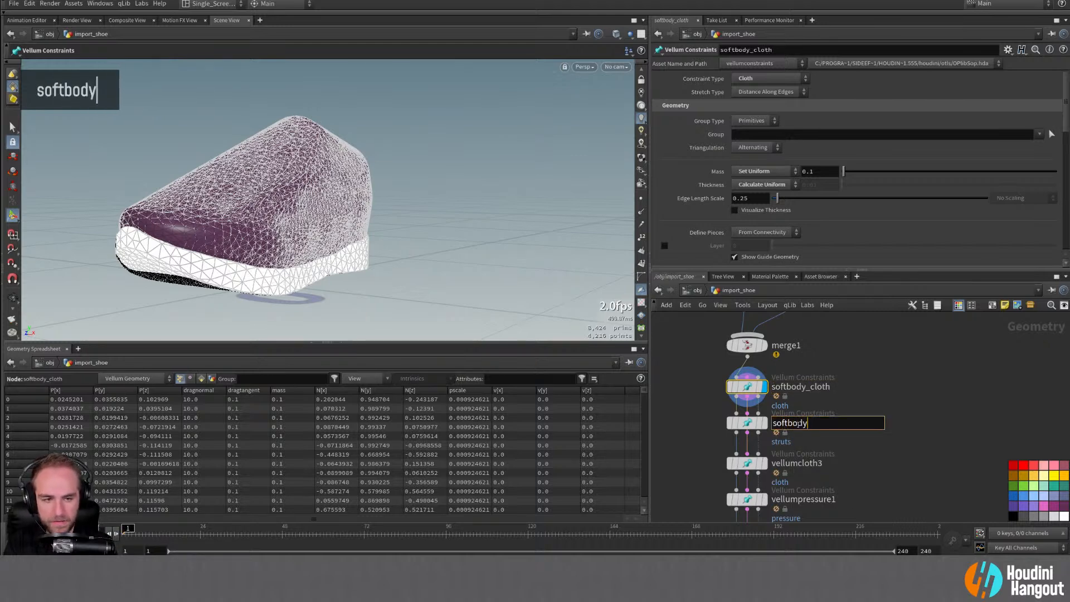
text(_struts)
key(Return)
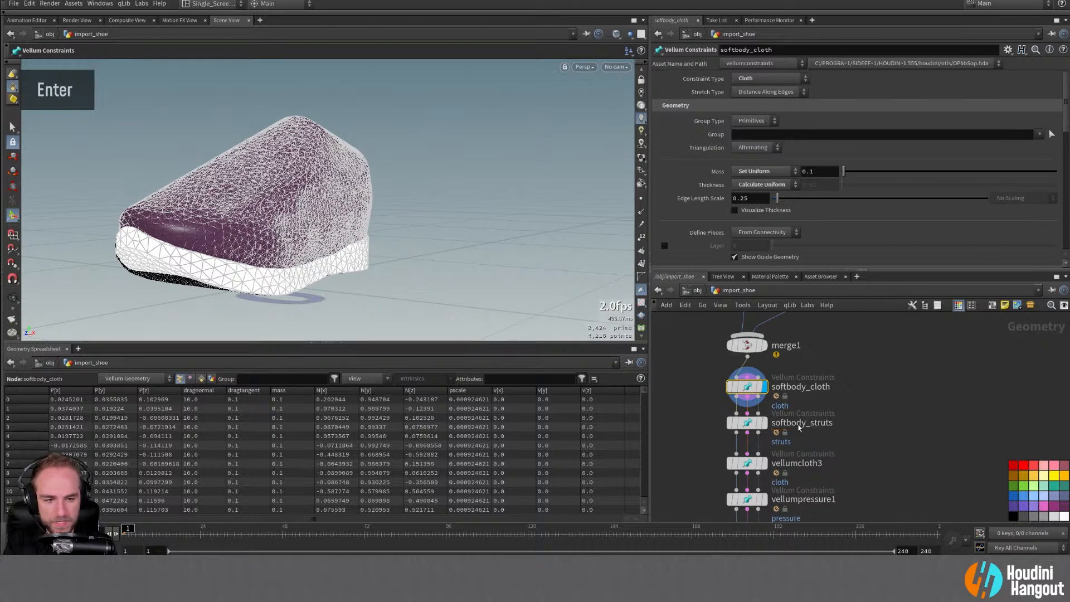
Step: Rename the vellumcloth3 node as balloon_cloth
double_click(808, 461)
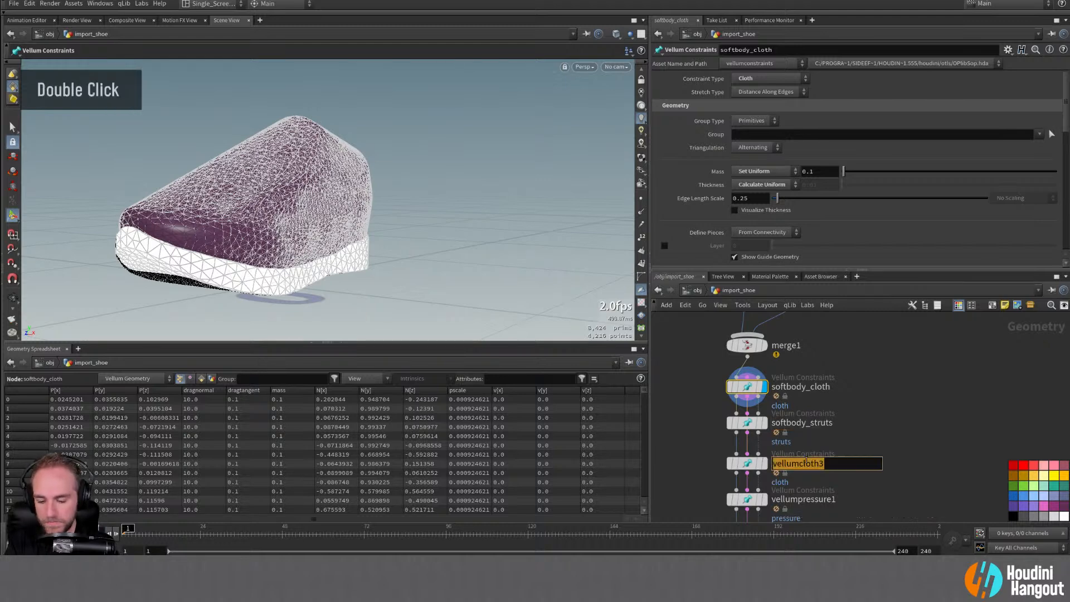
text(balloon)
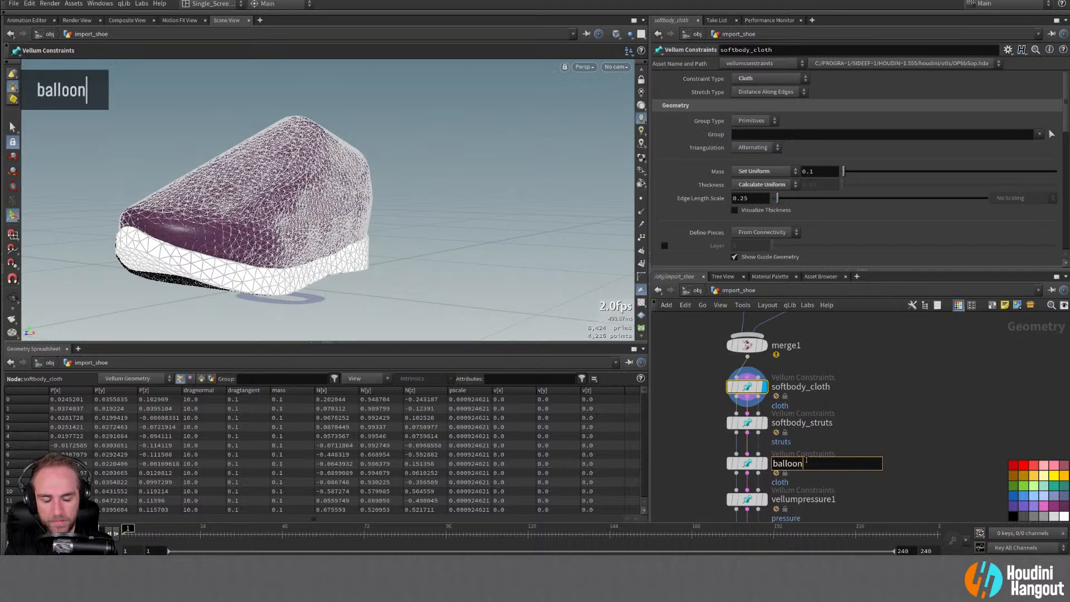
text(_cloth)
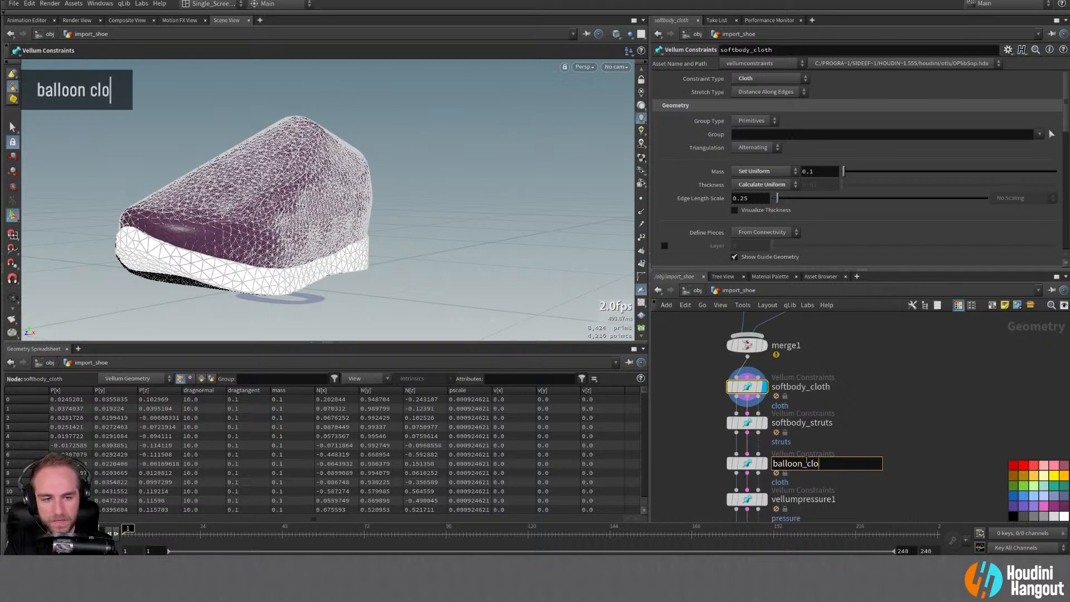
key(Return)
middle_click(774, 446)
Step: Rename the vellumpressure1 node as balloon_struts
double_click(797, 494)
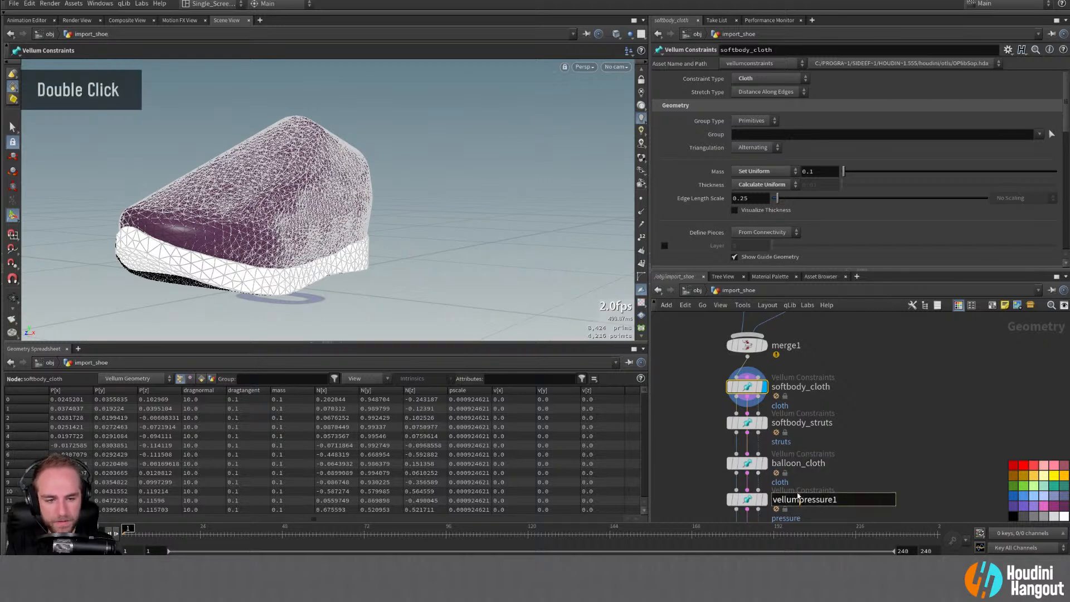
text(ballo)
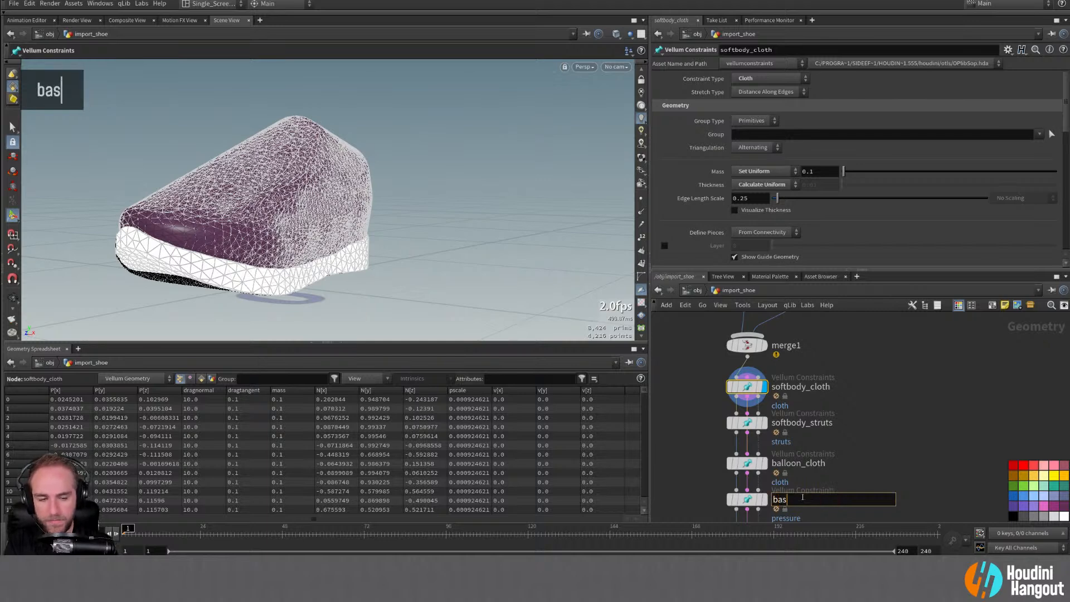
text(on_)
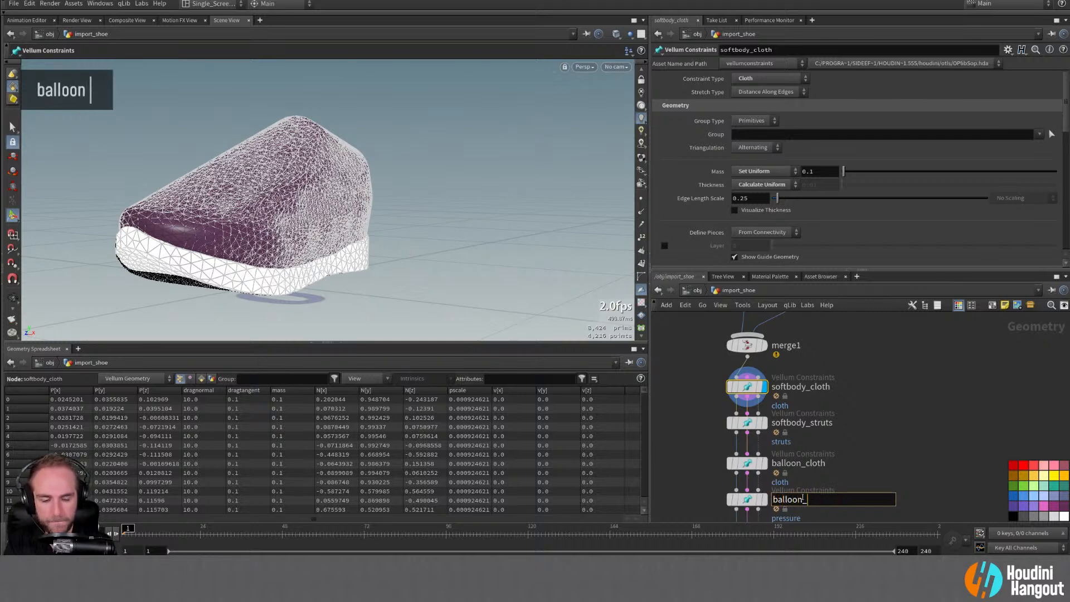
text(struts)
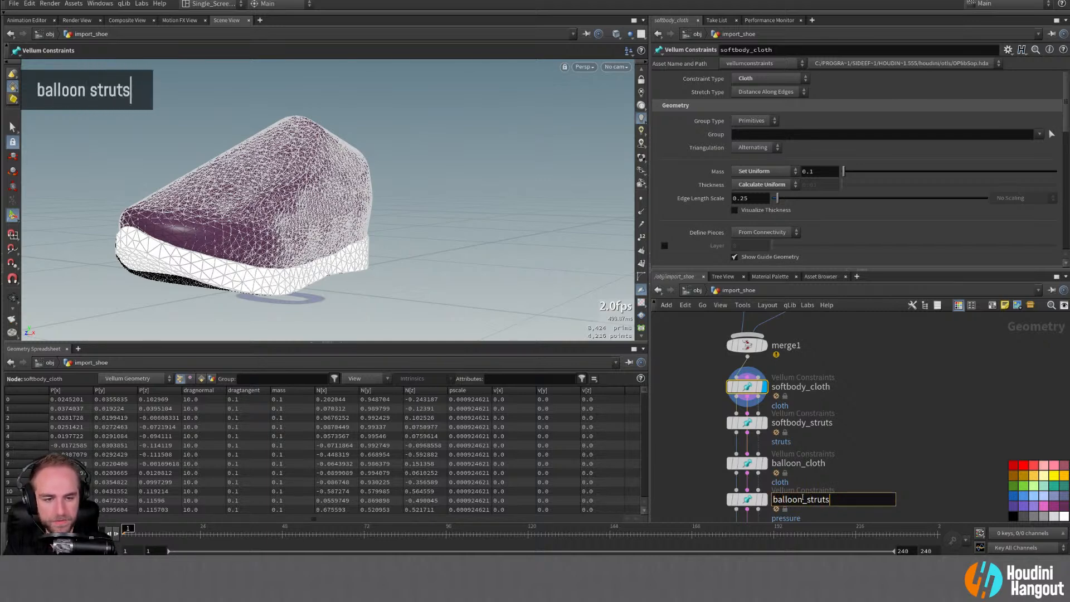
key(Return)
Step: Examine the Tag attribute setting of the softbody_cloth constraints
alt+middle_drag(922, 437, 901, 427)
alt+right_drag(902, 427, 887, 433)
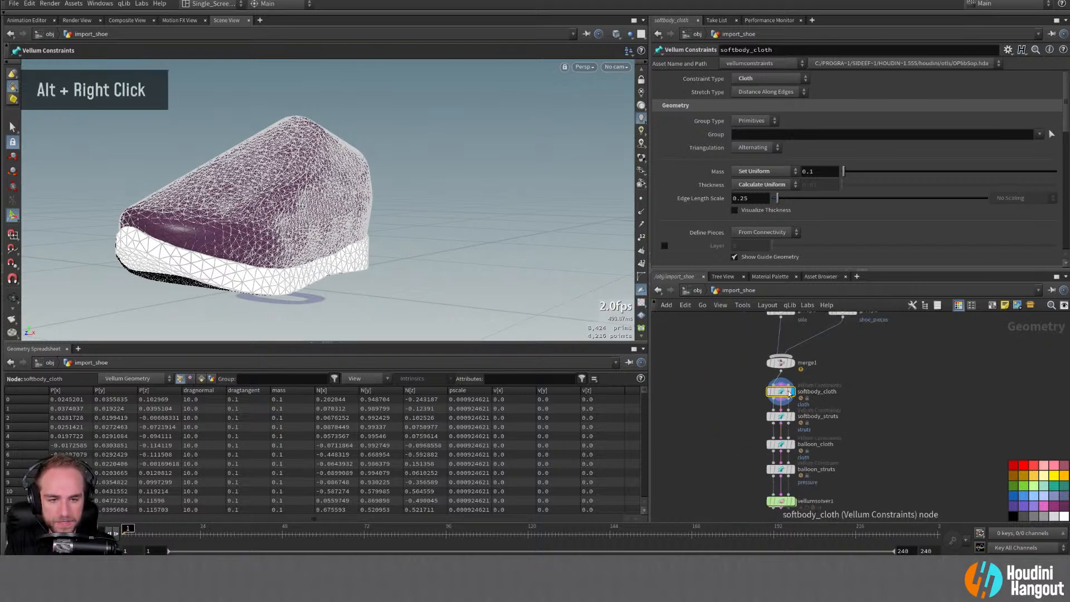
scroll(665, 222, down, 20)
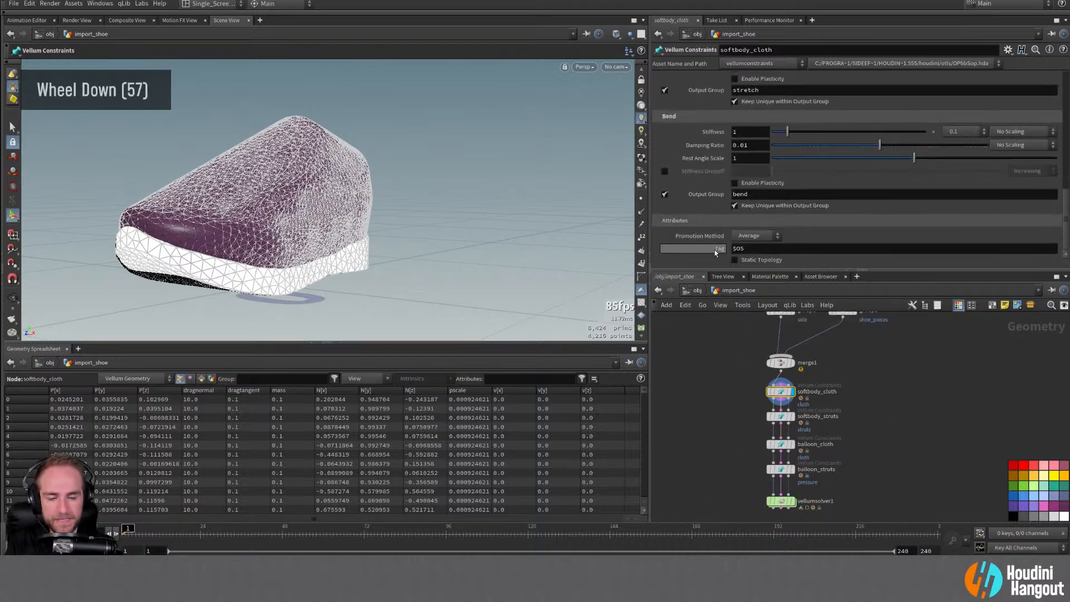
middle_click(718, 250)
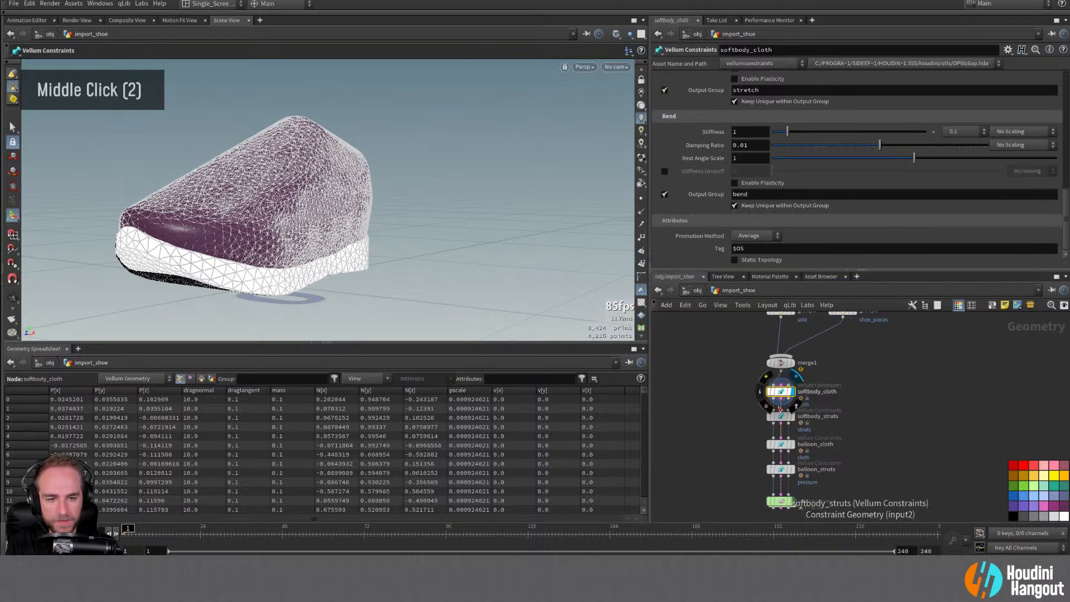
middle_click(720, 250)
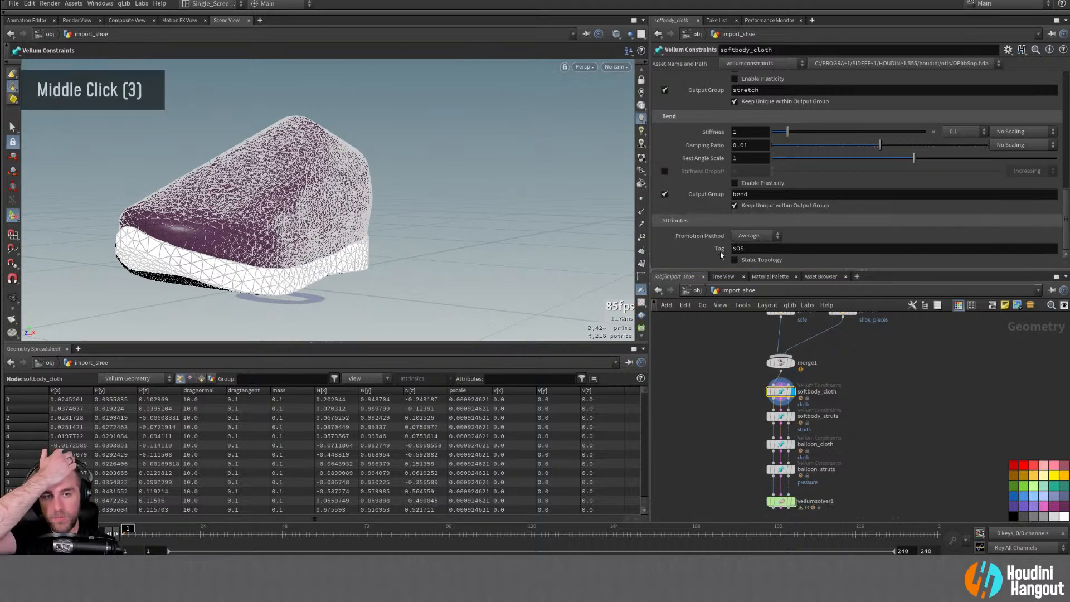
middle_click(717, 250)
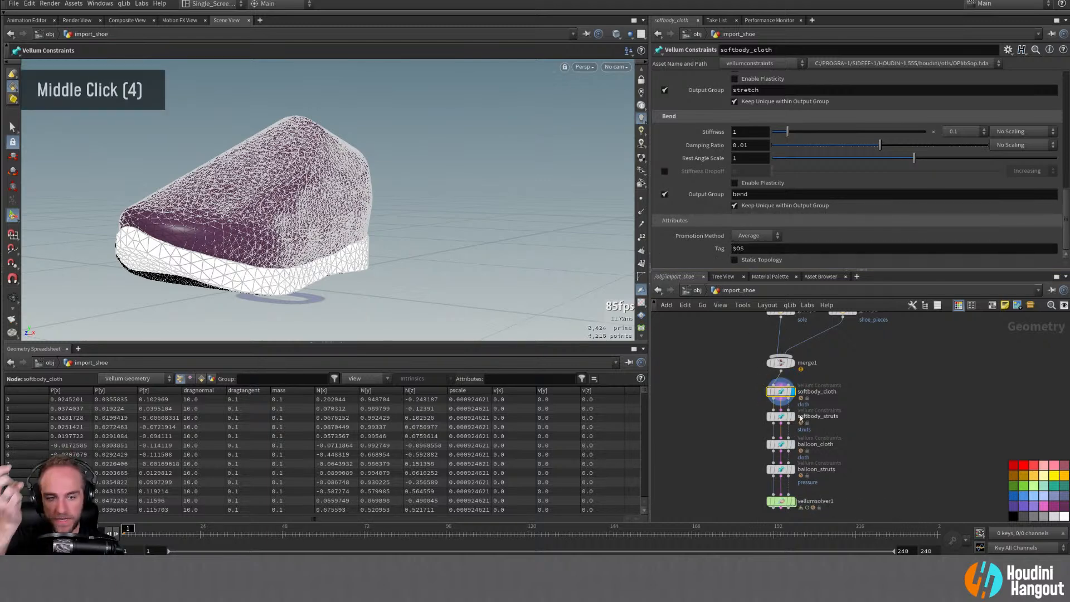
Step: Display softbody_struts and inspect the constraint_tag values of its constraint geometry primitives in the spreadsheet
double_click(781, 417)
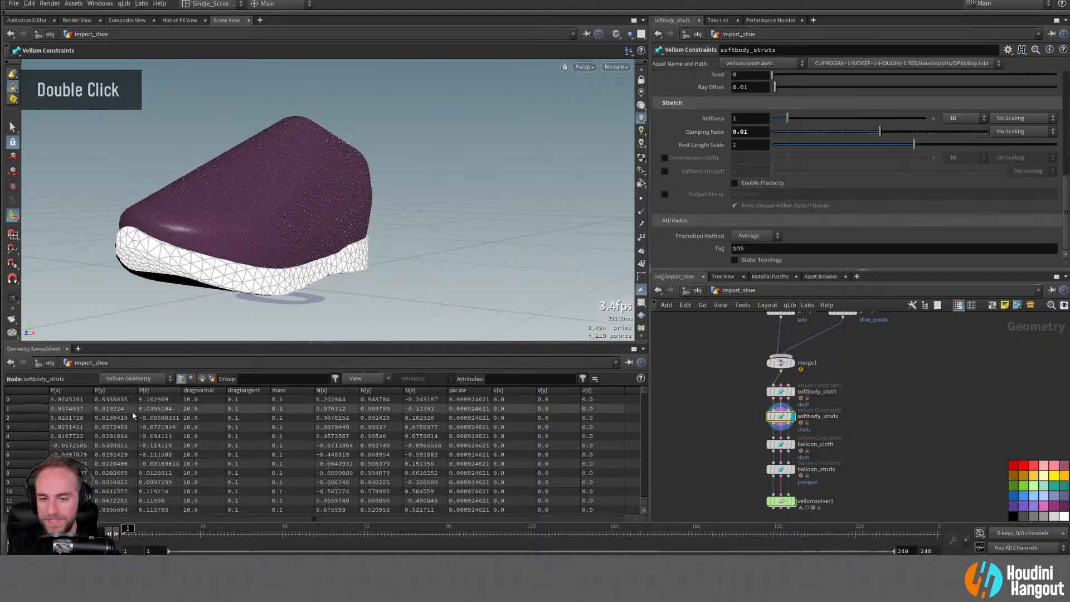
click(201, 379)
click(134, 378)
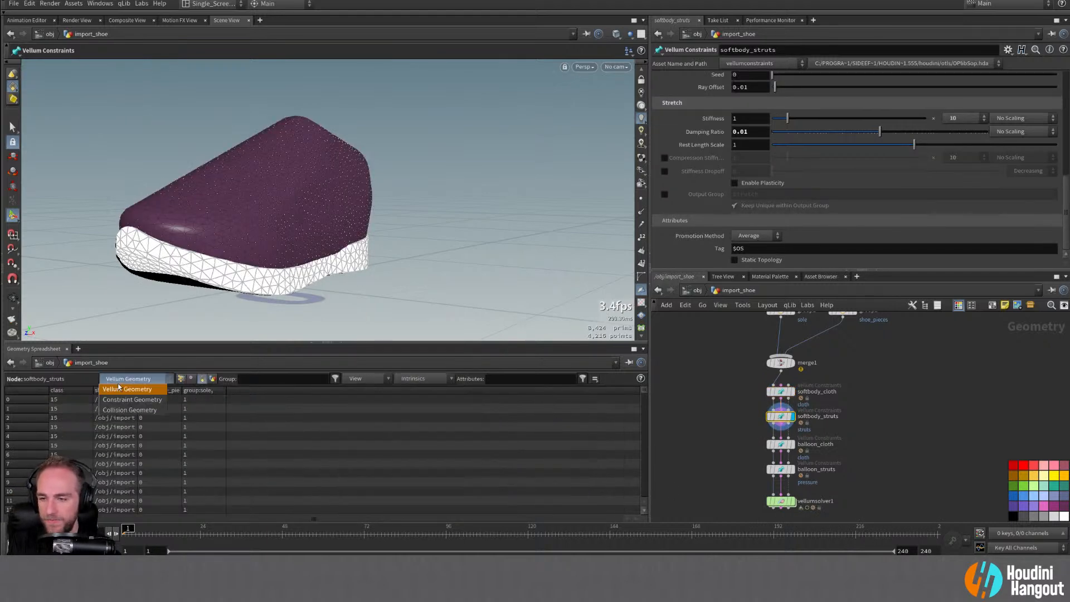
click(125, 398)
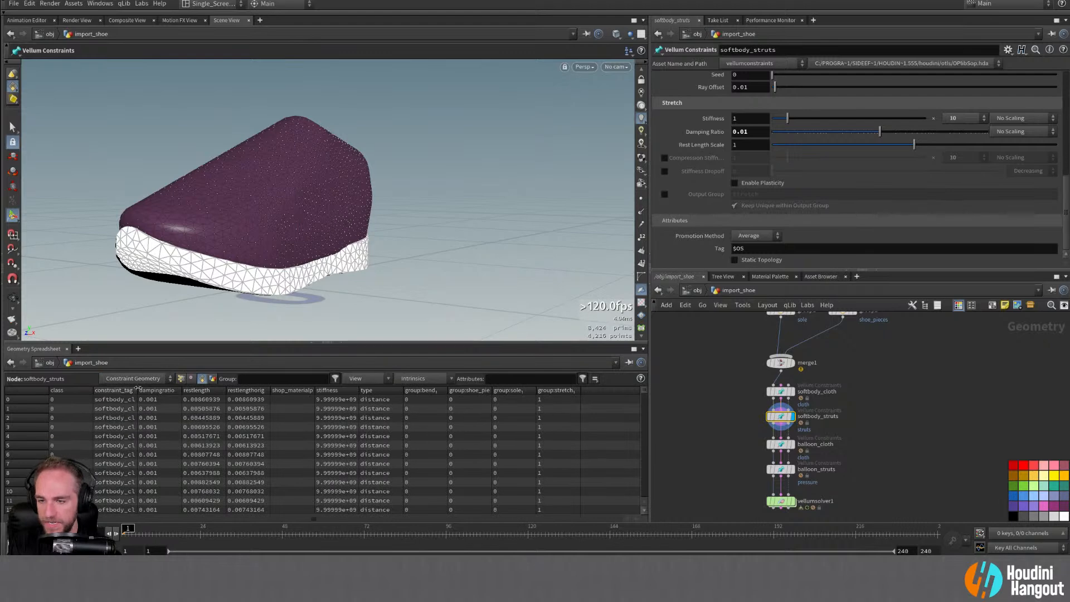
drag(137, 389, 192, 389)
scroll(140, 429, down, 20)
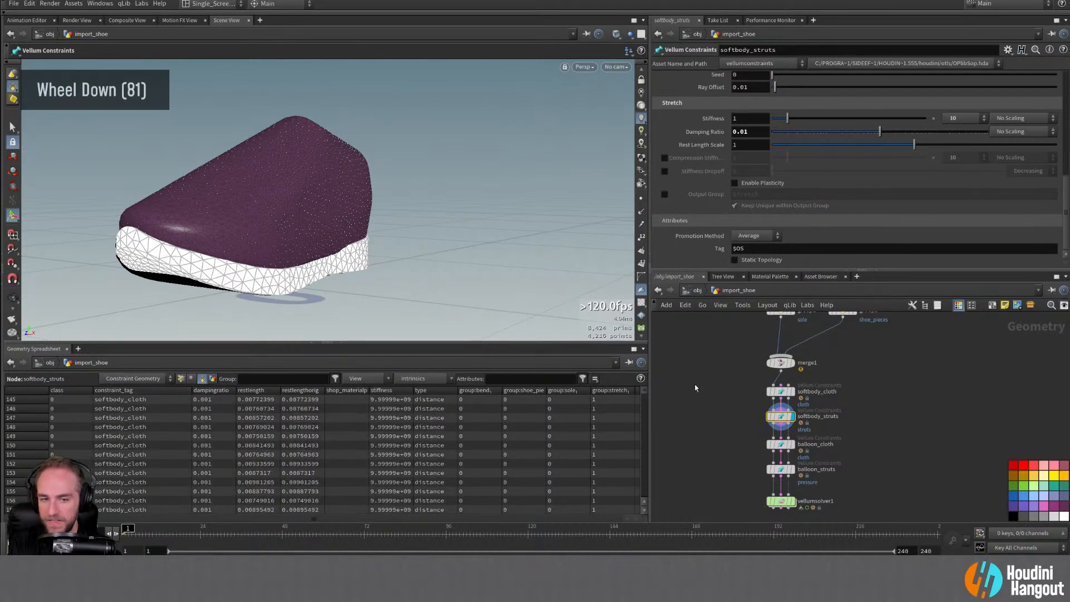
mouse_move(645, 389)
mouse_down()
mouse_move(642, 498)
mouse_move(644, 391)
mouse_up()
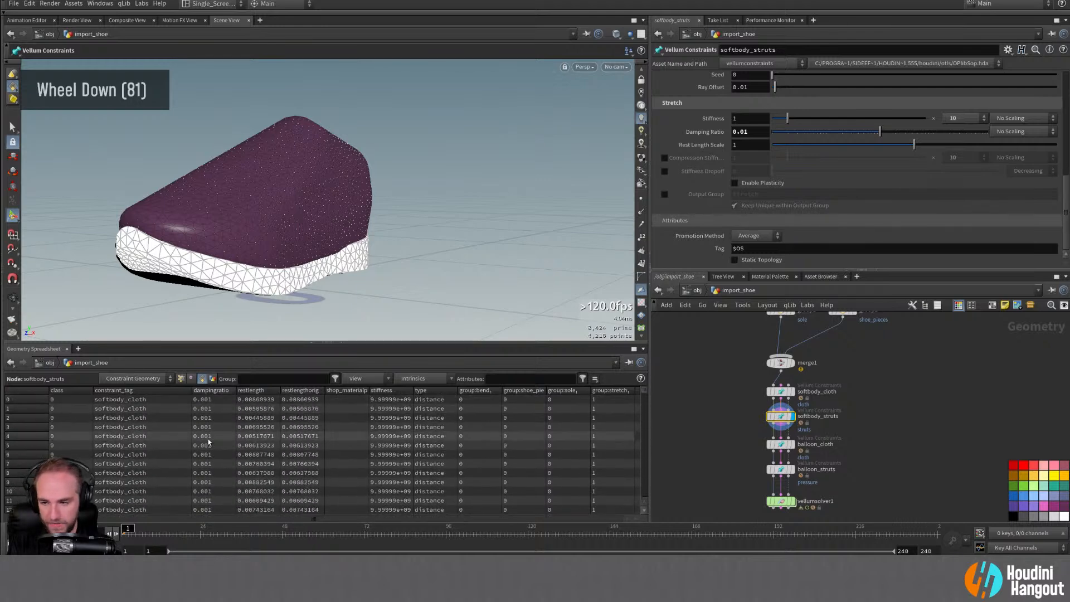
scroll(200, 429, up, 20)
drag(190, 390, 139, 391)
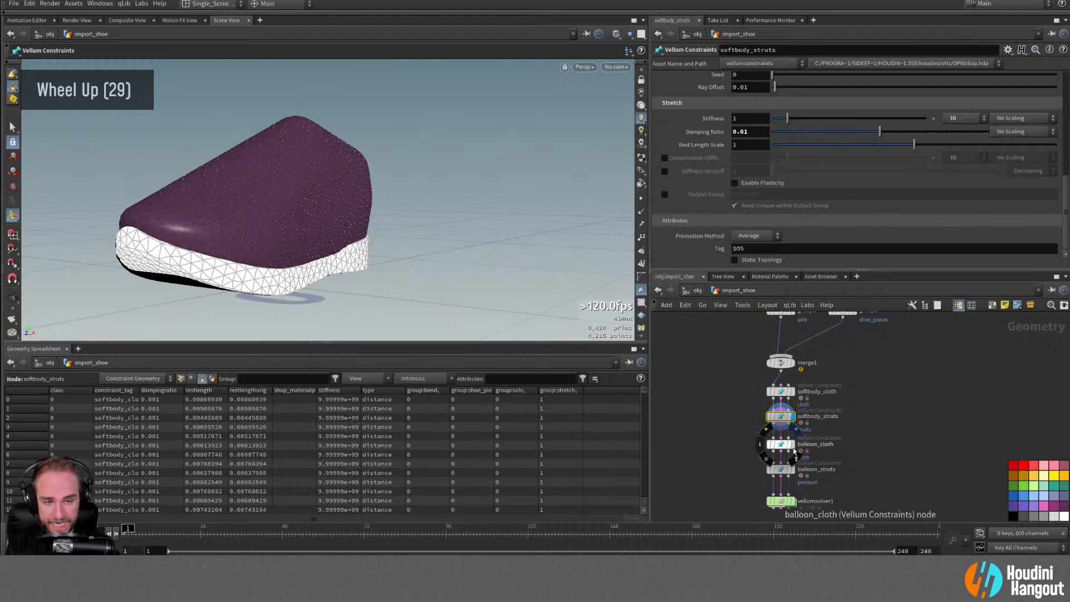
Step: Display softbody_cloth and restrict its constraints to the shoe_pieces group
double_click(779, 444)
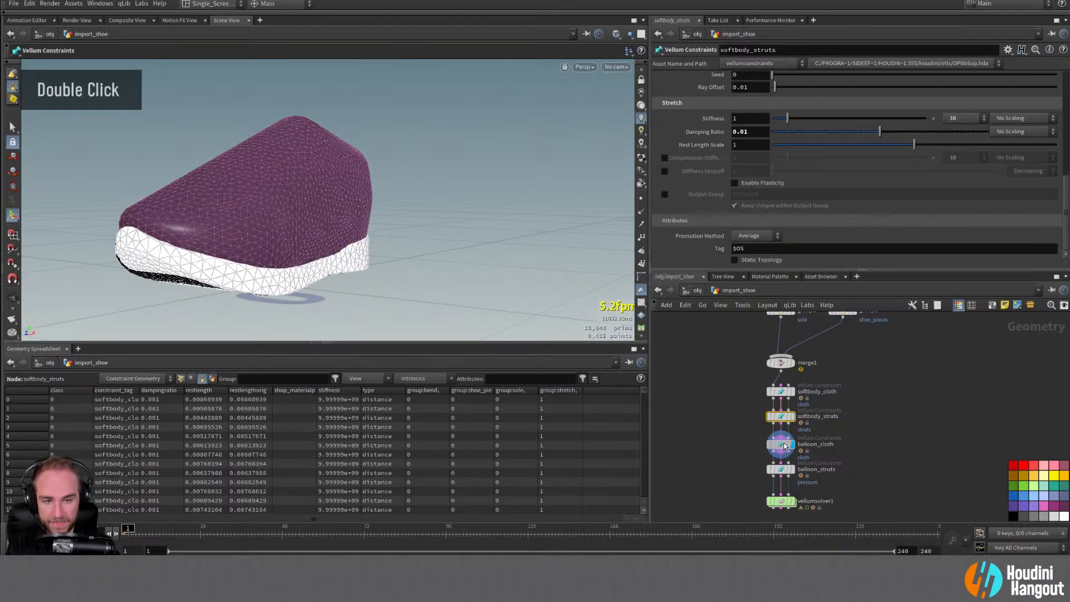
double_click(780, 392)
scroll(717, 153, up, 16)
scroll(719, 156, up, 20)
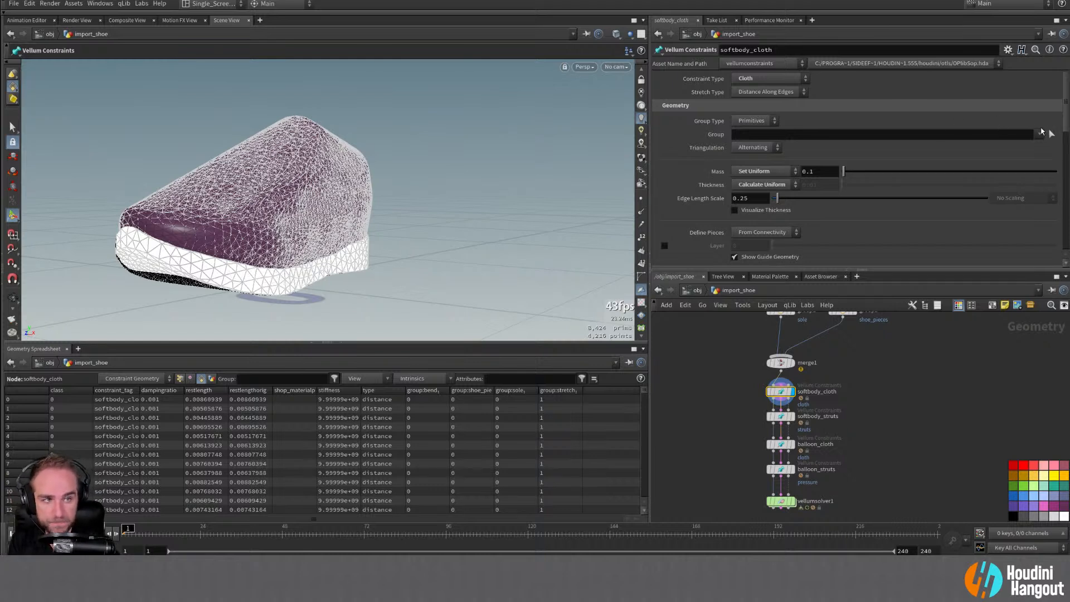
click(1039, 134)
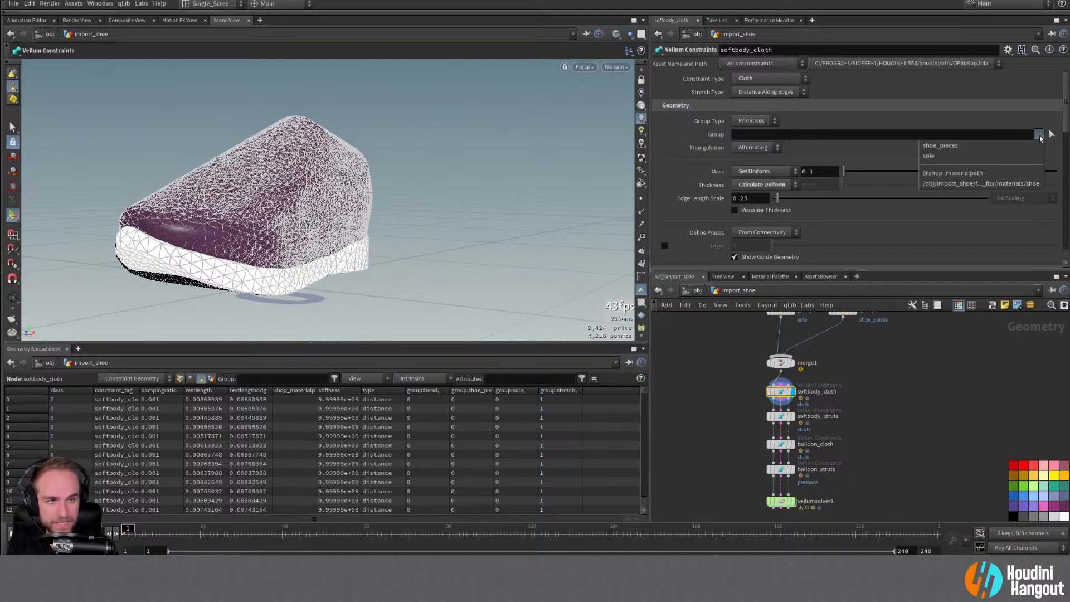
click(1029, 146)
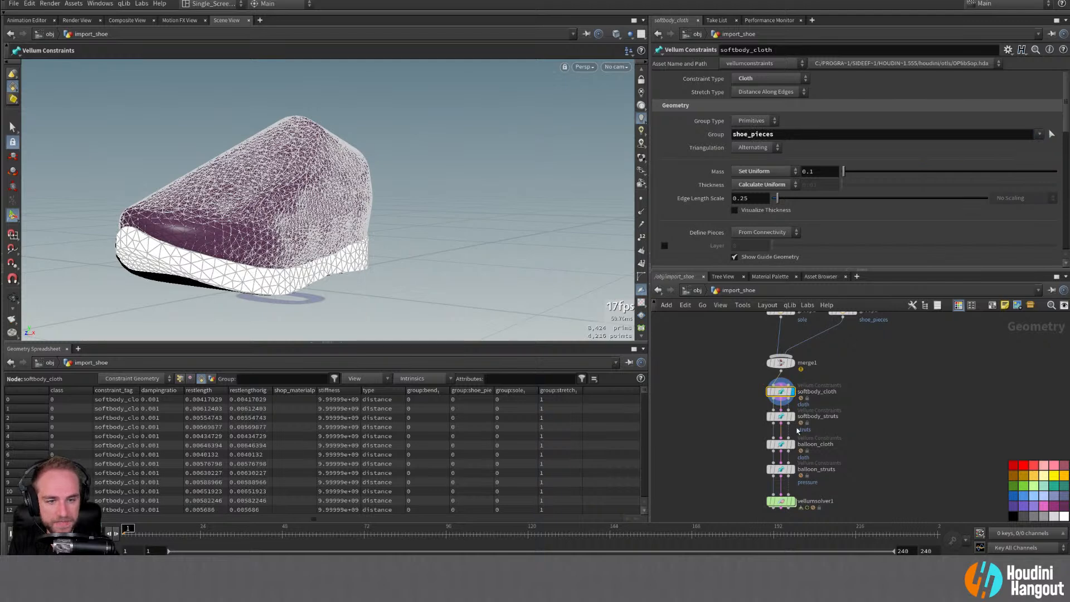
Step: Display softbody_struts and restrict its constraints to the shoe_pieces group
double_click(780, 417)
click(1039, 121)
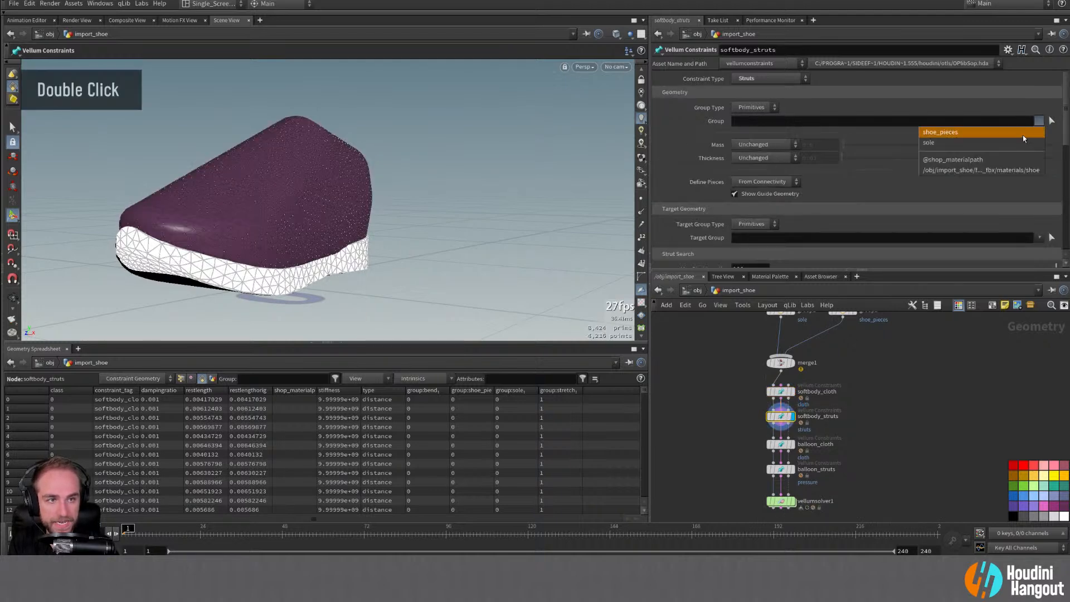
click(1022, 135)
alt+drag(289, 239, 246, 234)
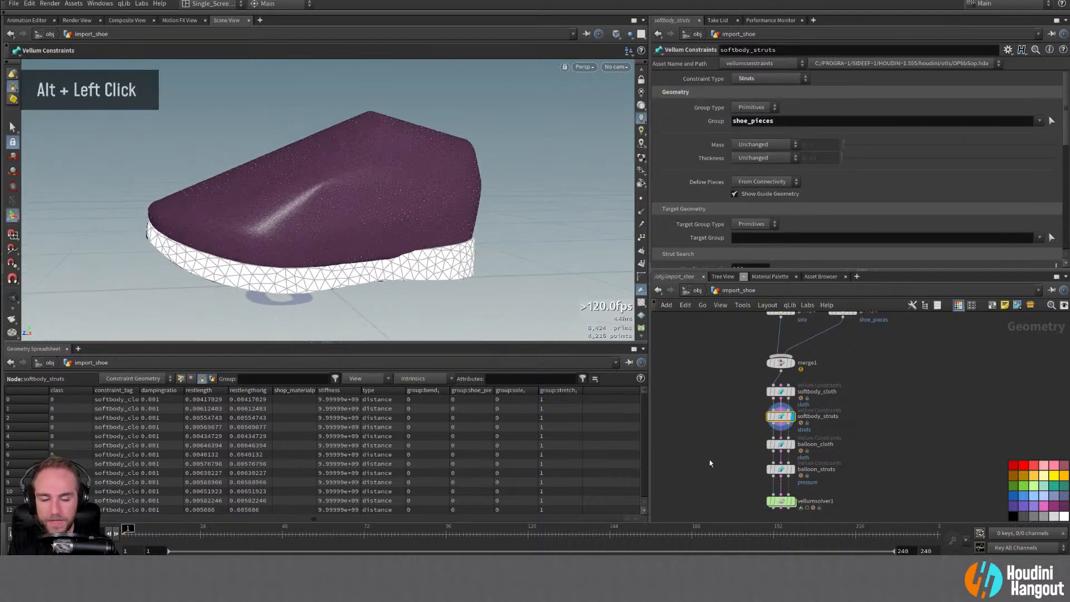
Step: Display vellumsolver1, play the simulation and examine how the shoe upper and sole behave from several angles
double_click(781, 501)
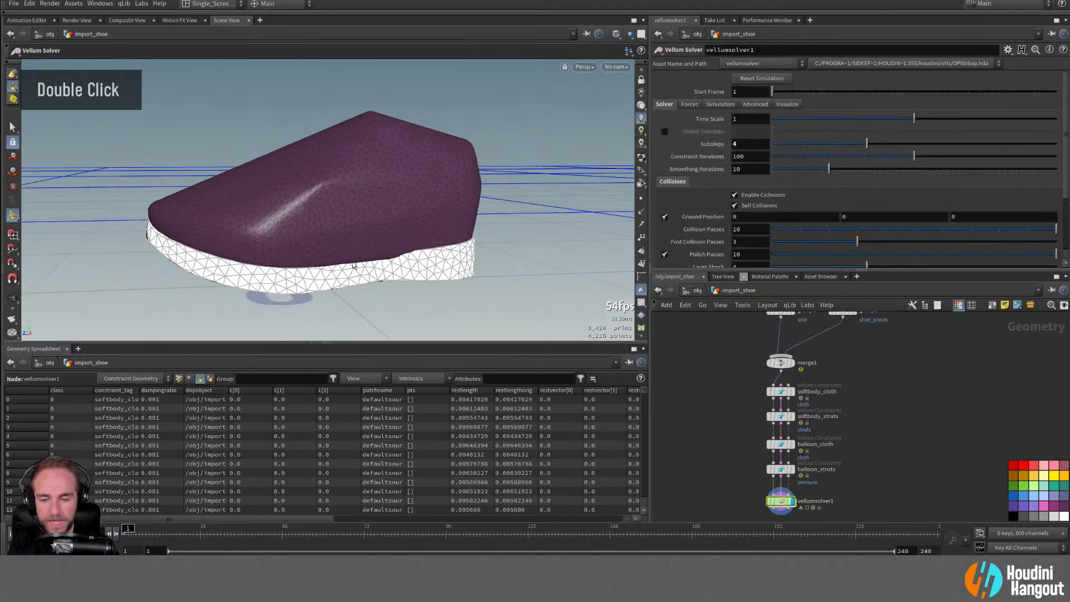
click(70, 533)
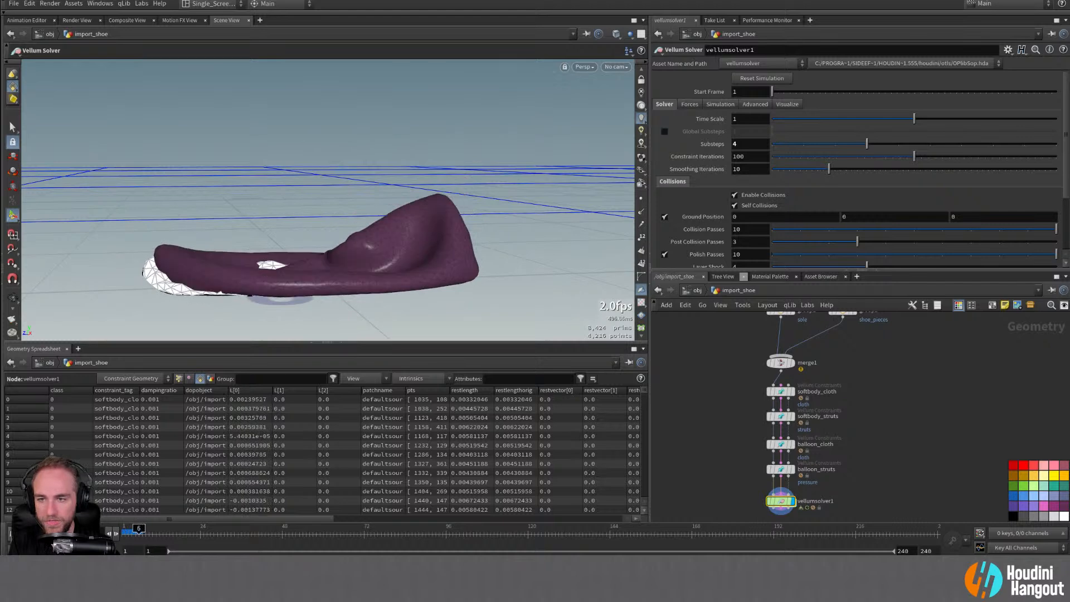
key(alt)
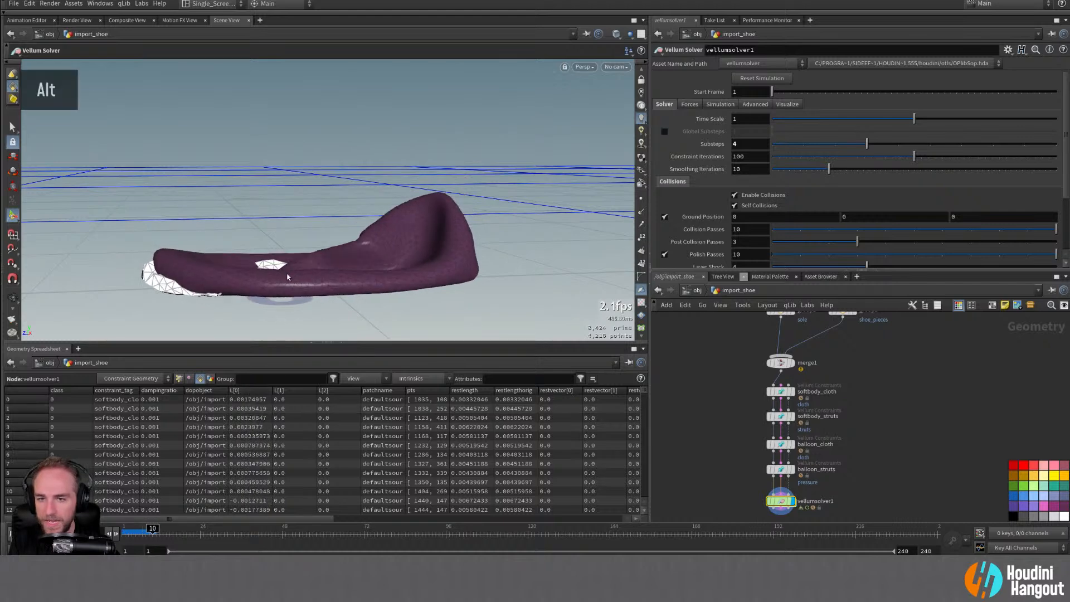
alt+drag(356, 260, 682, 259)
alt+drag(387, 232, 523, 244)
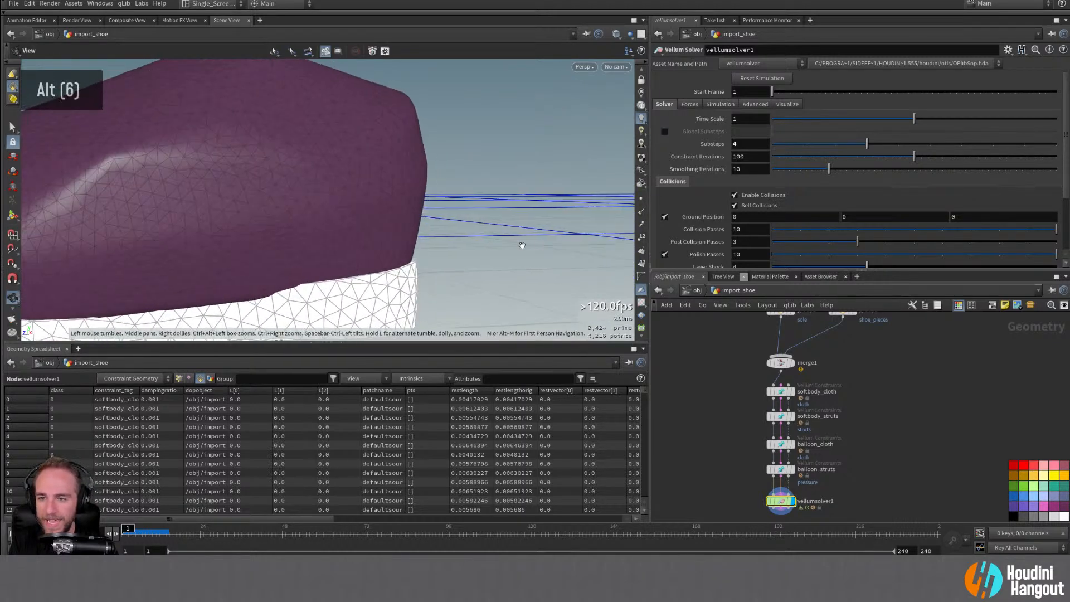
alt+right_drag(523, 243, 314, 226)
alt+drag(314, 226, 343, 260)
alt+right_drag(344, 260, 269, 227)
alt+drag(269, 227, 249, 209)
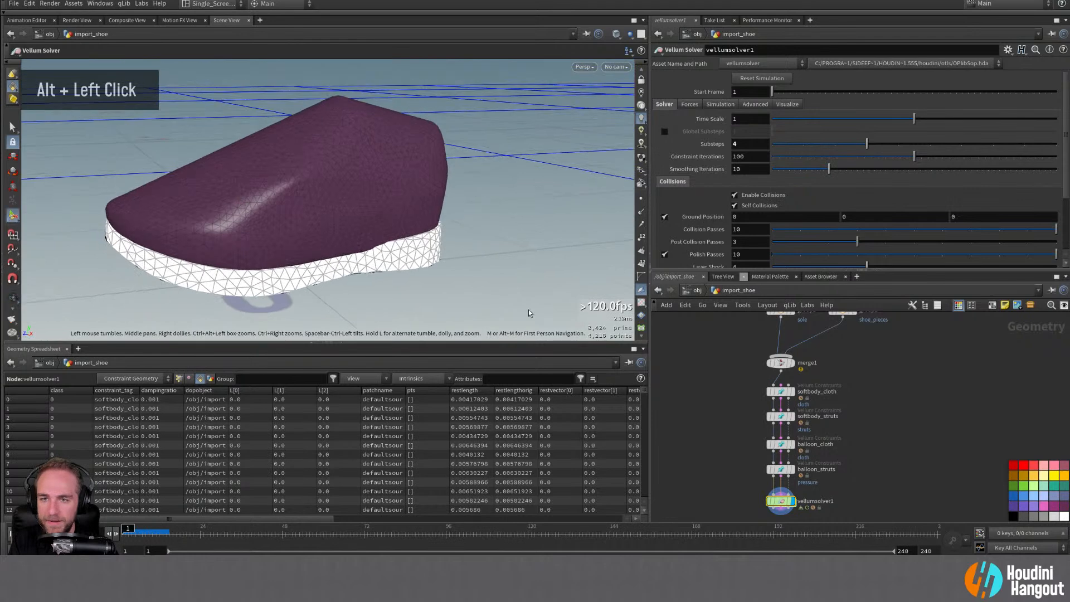
Step: Set the mass mode of softbody_cloth to Calculate Uniform
click(780, 392)
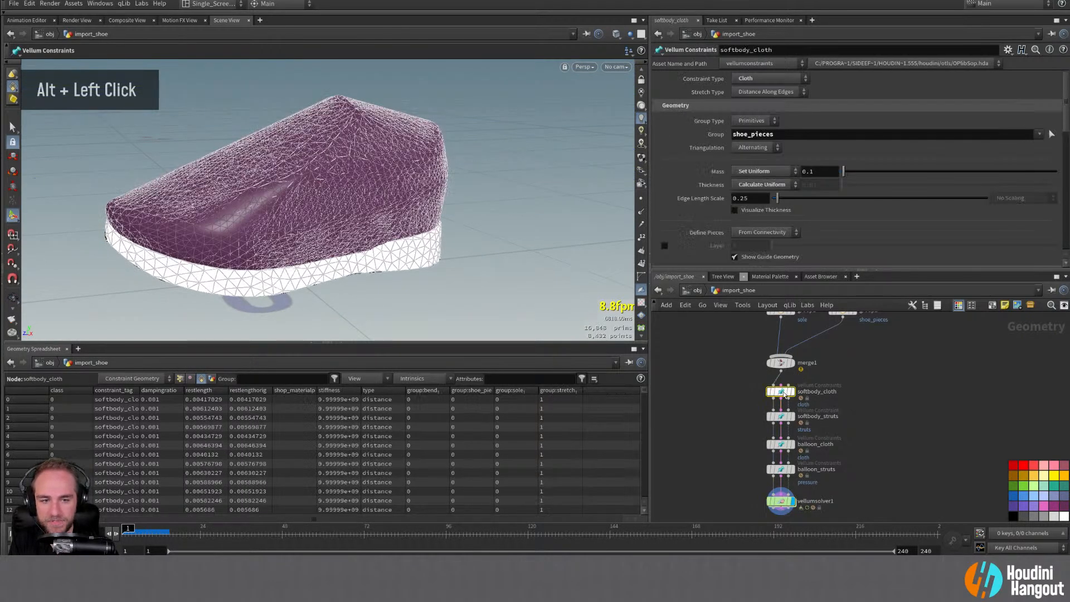
click(747, 172)
click(756, 202)
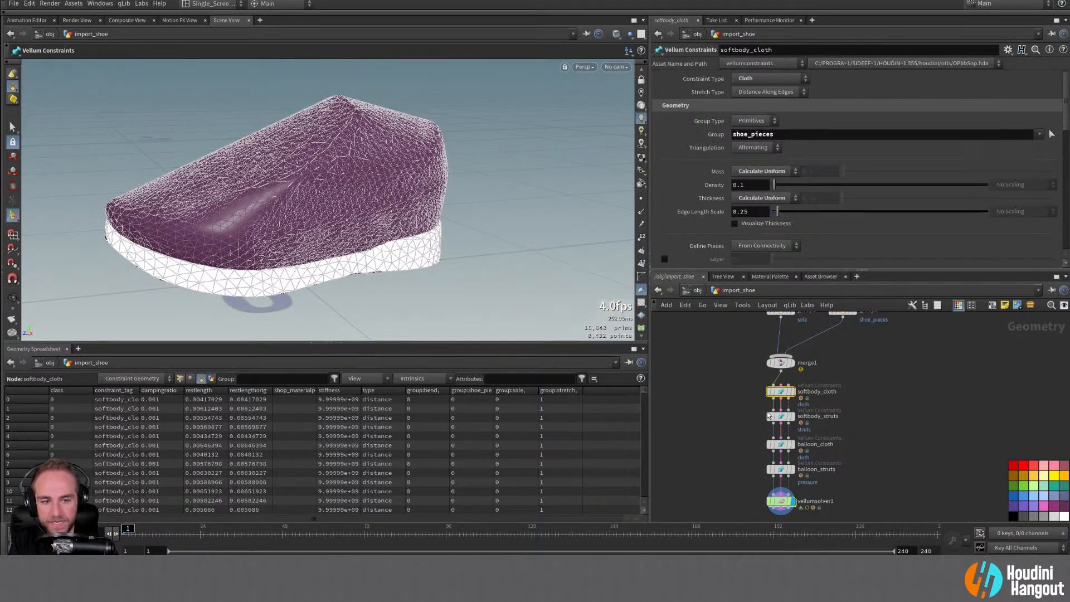
Step: Check the density of balloon_cloth, set the density of softbody_cloth to 5, and play the simulation
click(780, 444)
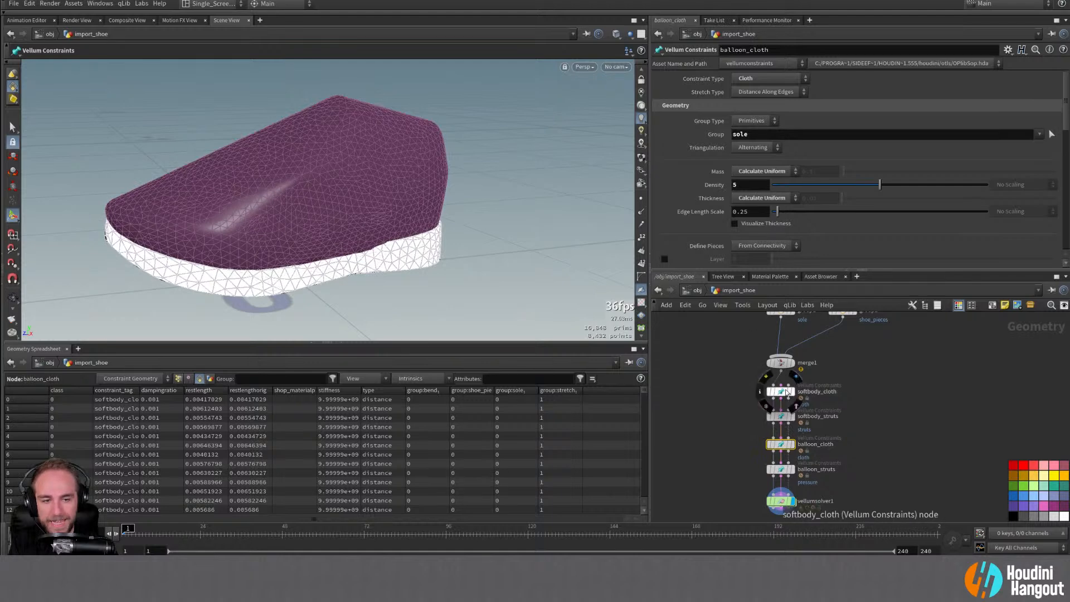
click(781, 392)
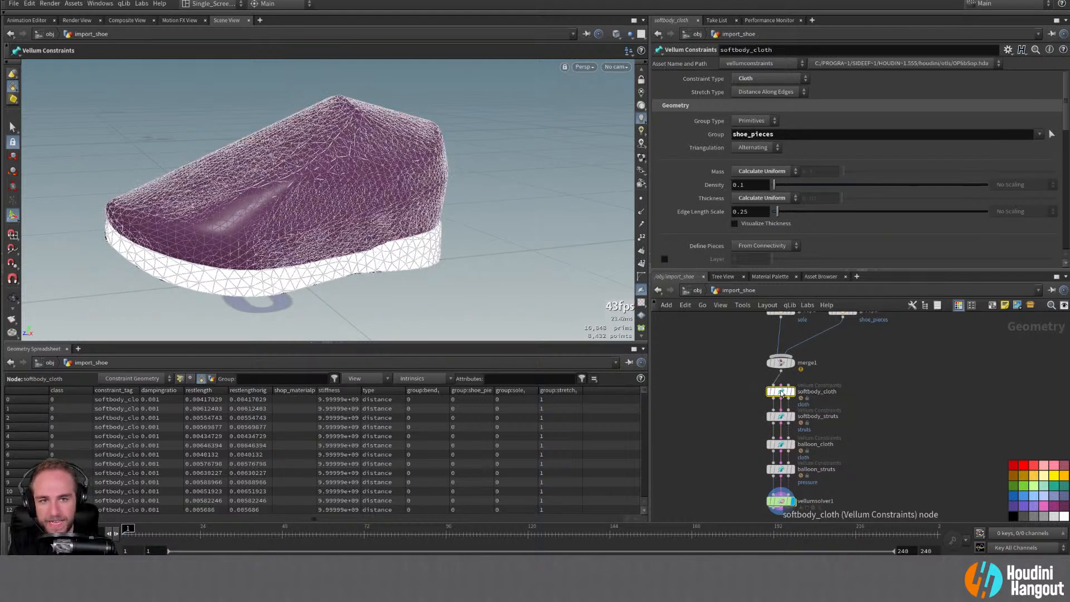
double_click(750, 185)
text(5)
key(Return)
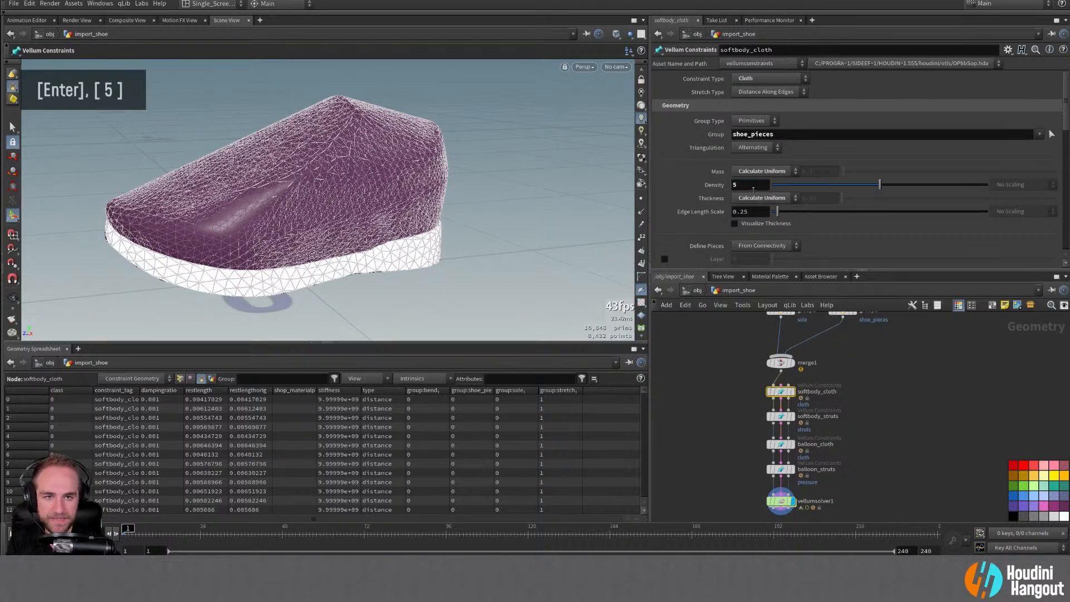
click(722, 393)
click(89, 534)
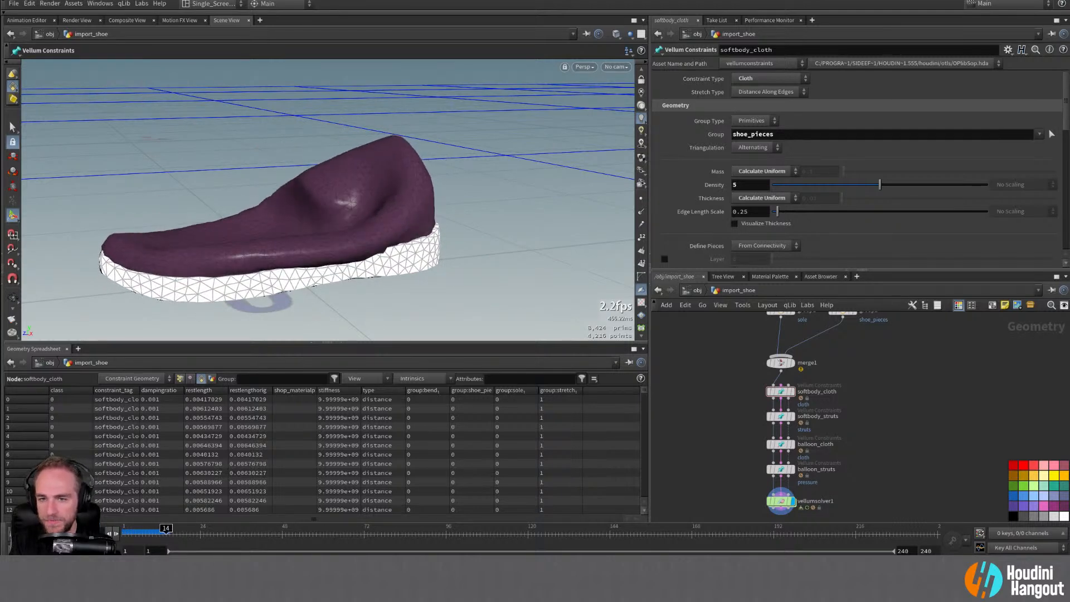
Step: Set the stretch stiffness multiplier of softbody_struts to 10 000 and play the simulation
click(777, 420)
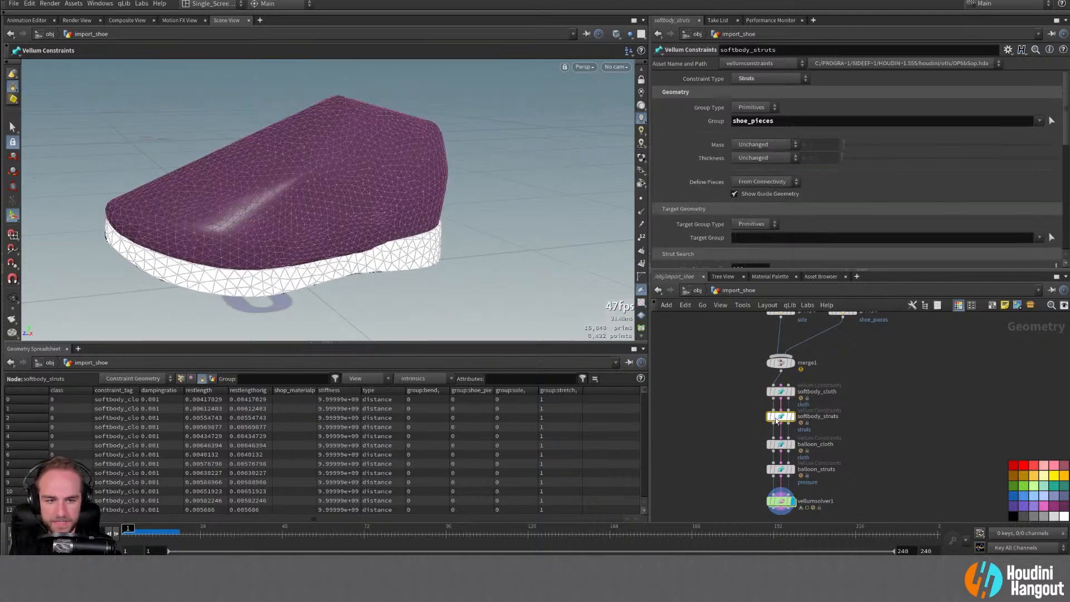
scroll(725, 175, down, 17)
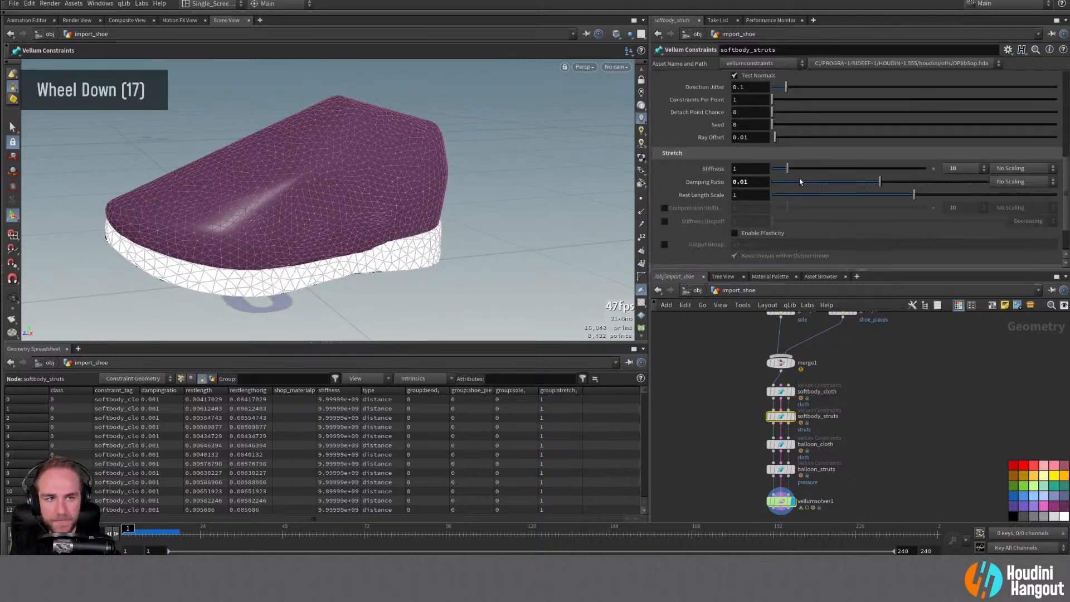
click(960, 169)
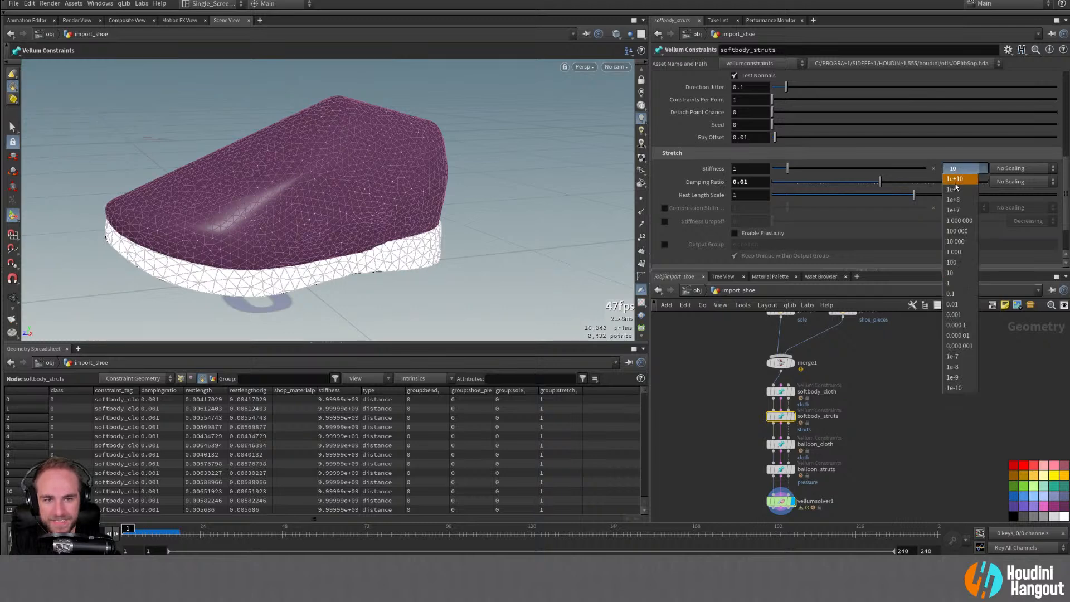
click(957, 241)
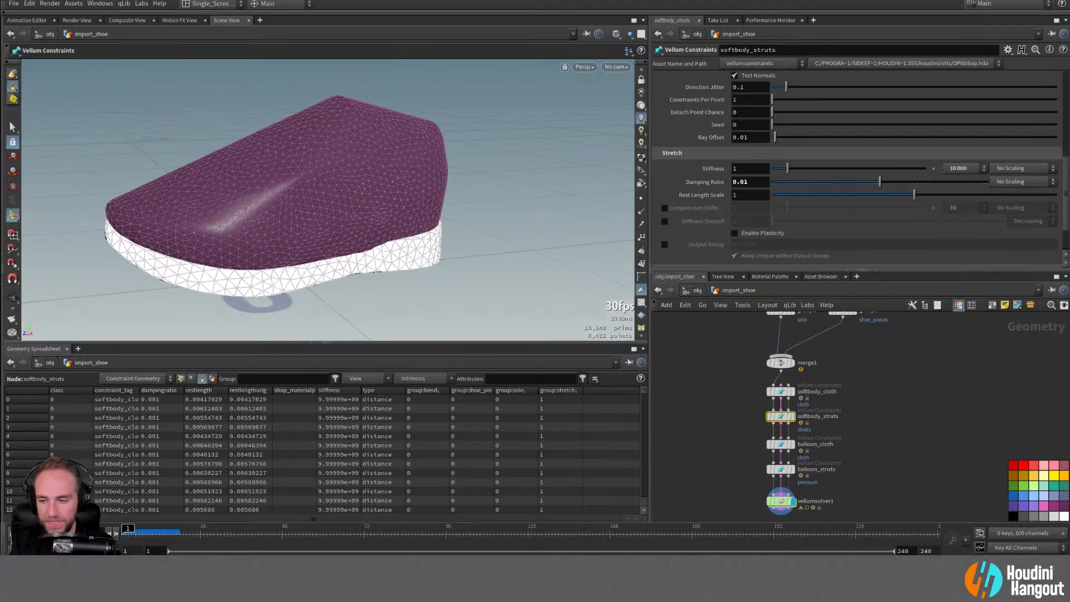
double_click(69, 533)
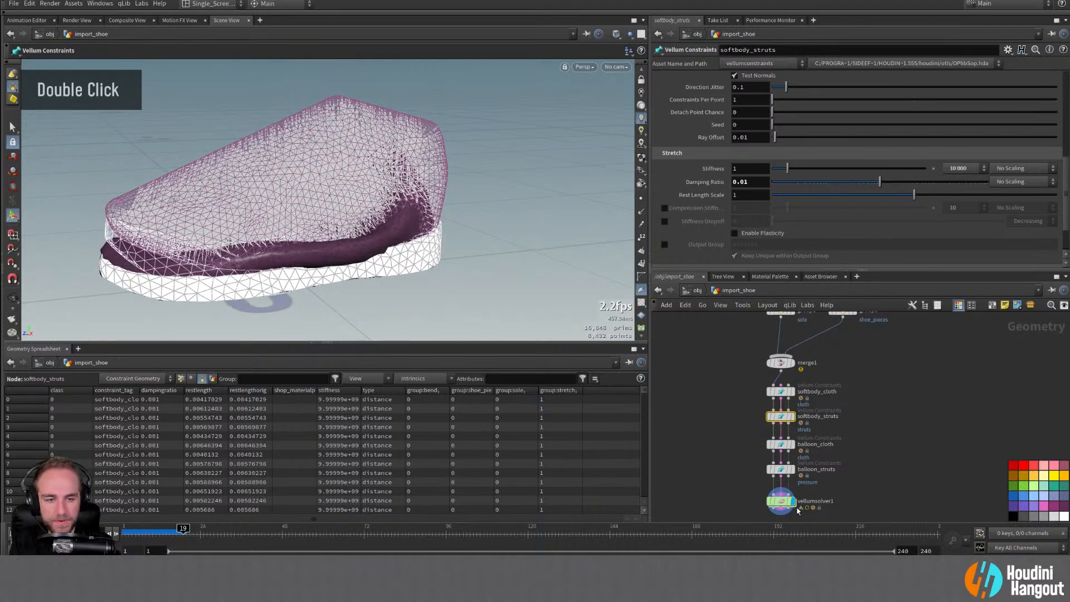
Step: Reset the vellumsolver1 simulation and replay it to check the shoe upper
click(775, 502)
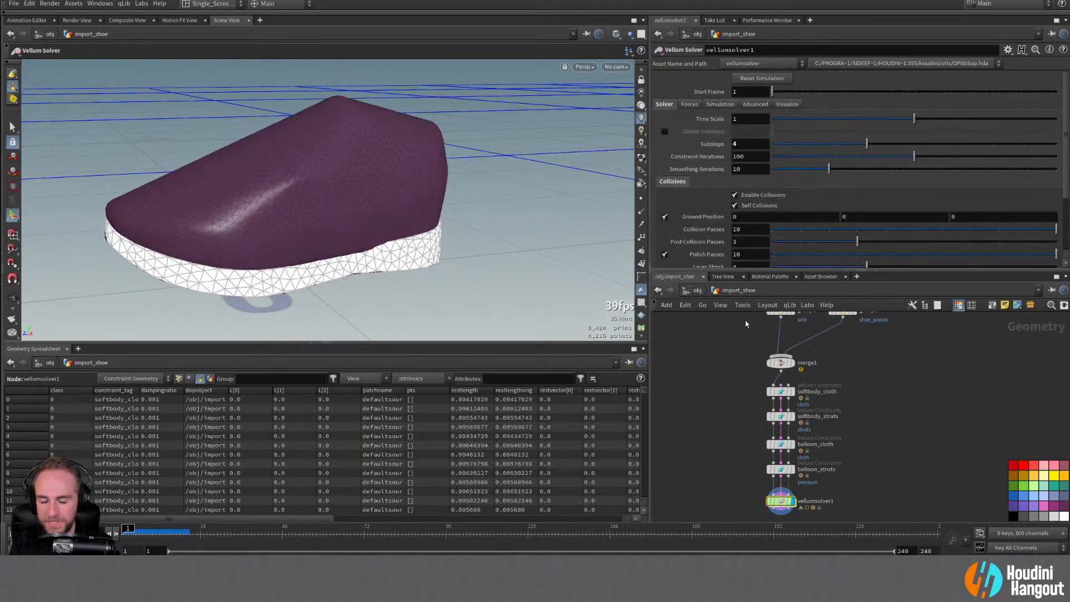
click(762, 78)
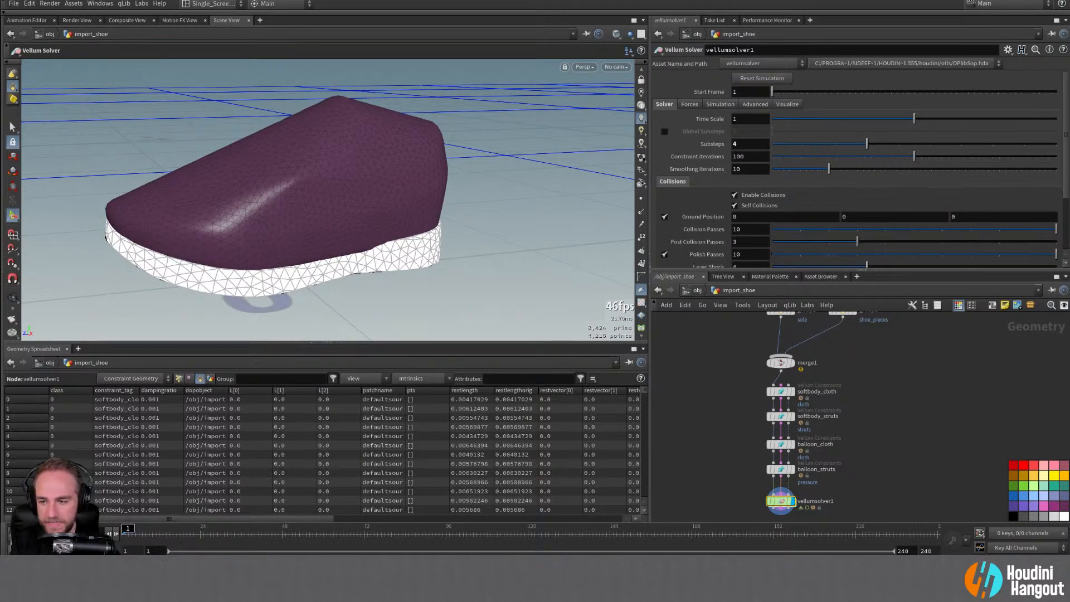
click(70, 533)
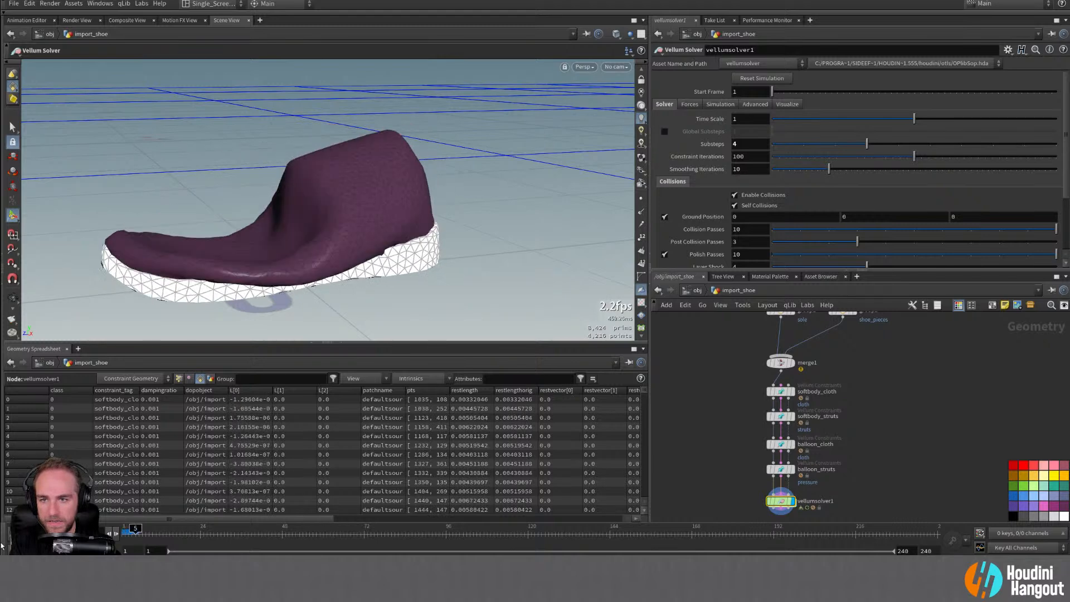
Step: Raise the stretch stiffness multiplier of softbody_struts to 1 000 000 and return to vellumsolver1
click(781, 416)
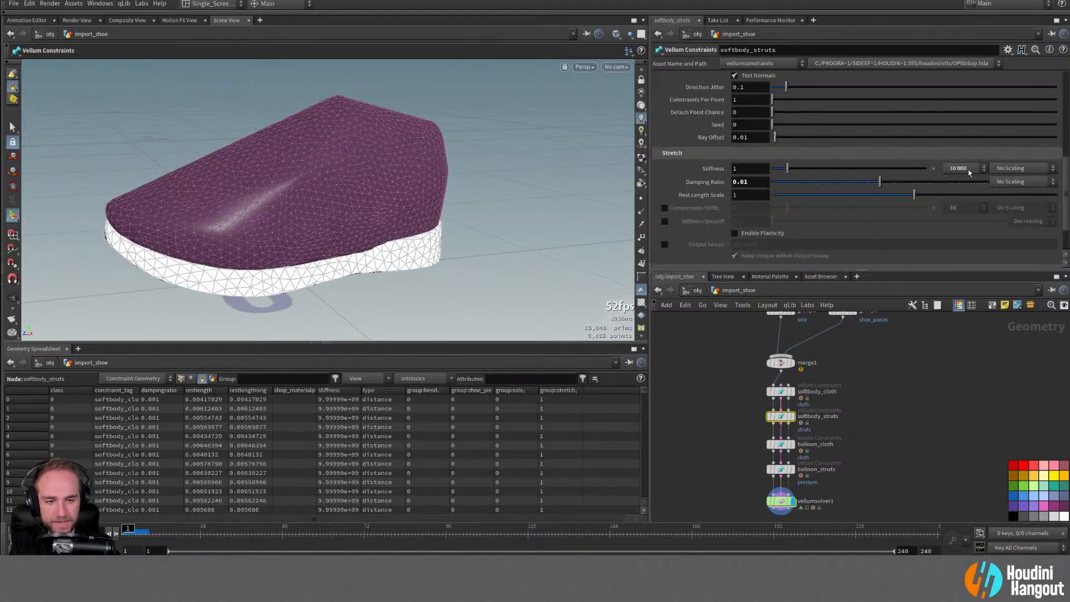
click(961, 168)
click(958, 233)
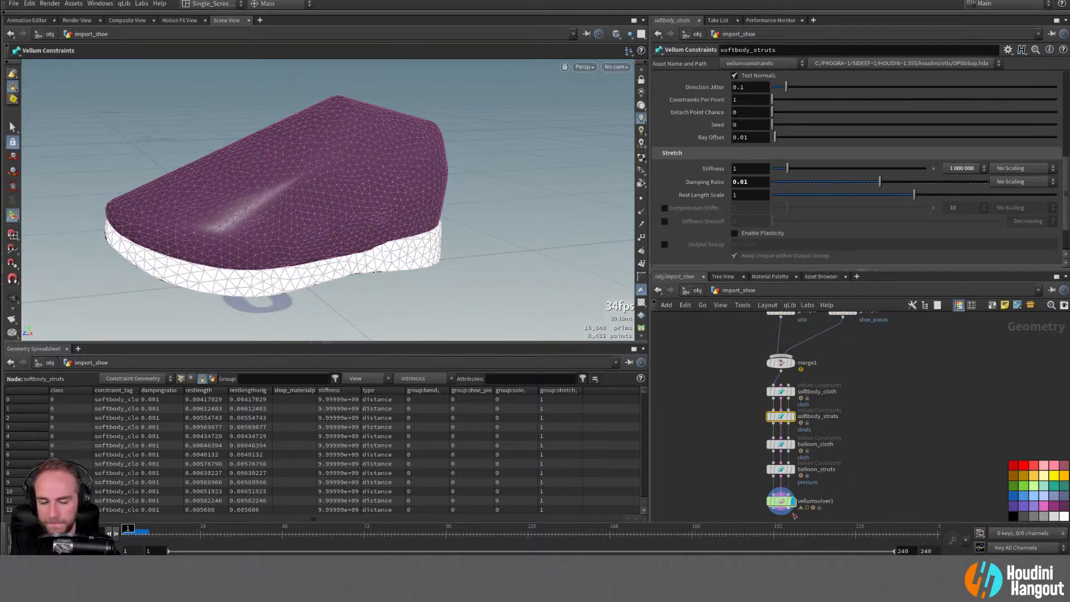
click(781, 502)
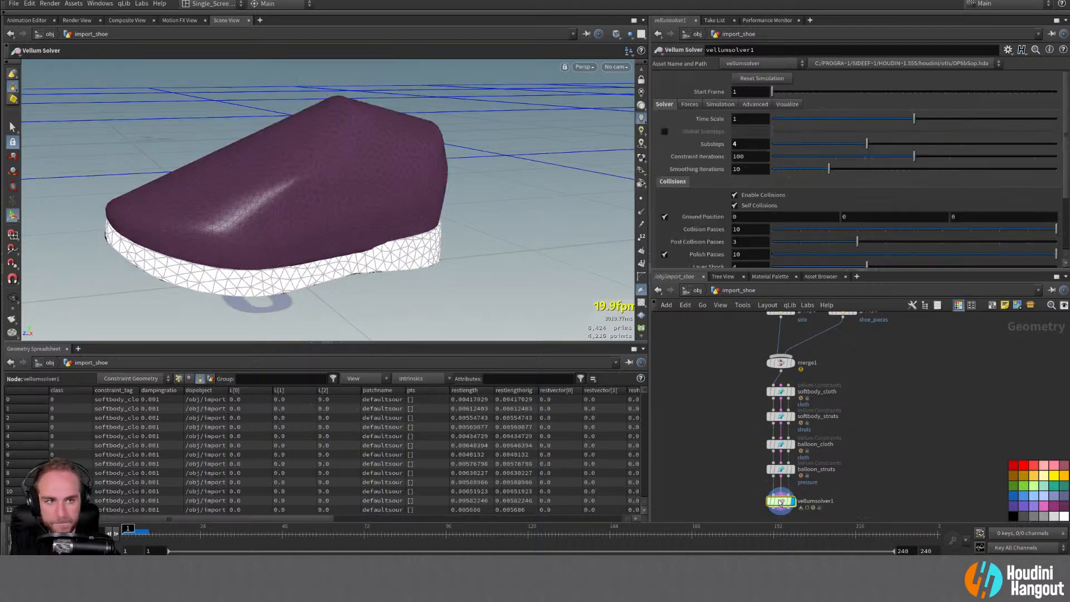
Step: Display softbody_struts and review its geometry, strut search and stretch parameters
click(782, 417)
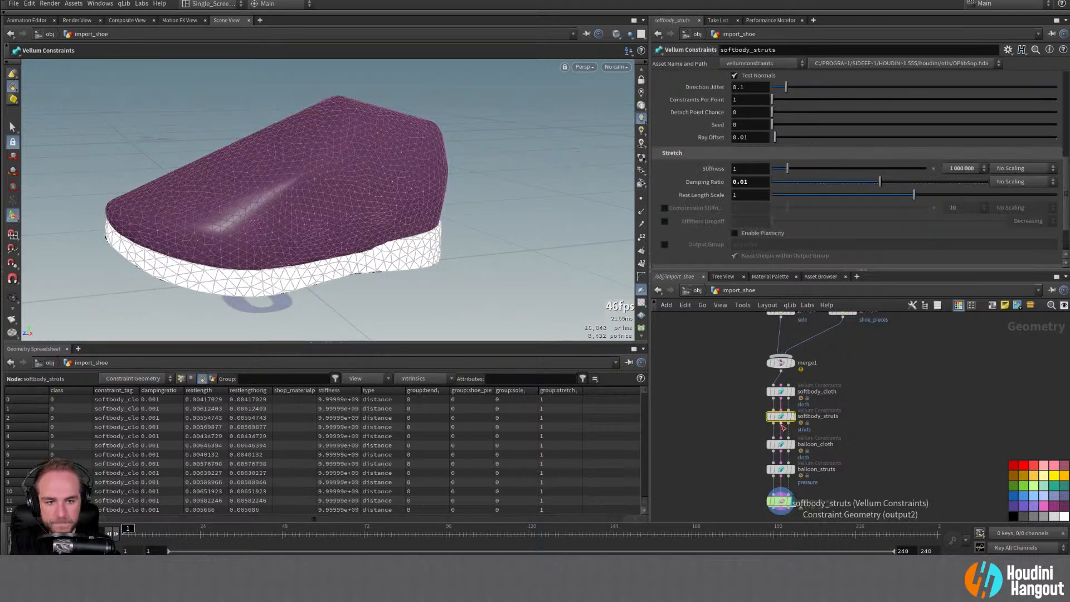
double_click(784, 417)
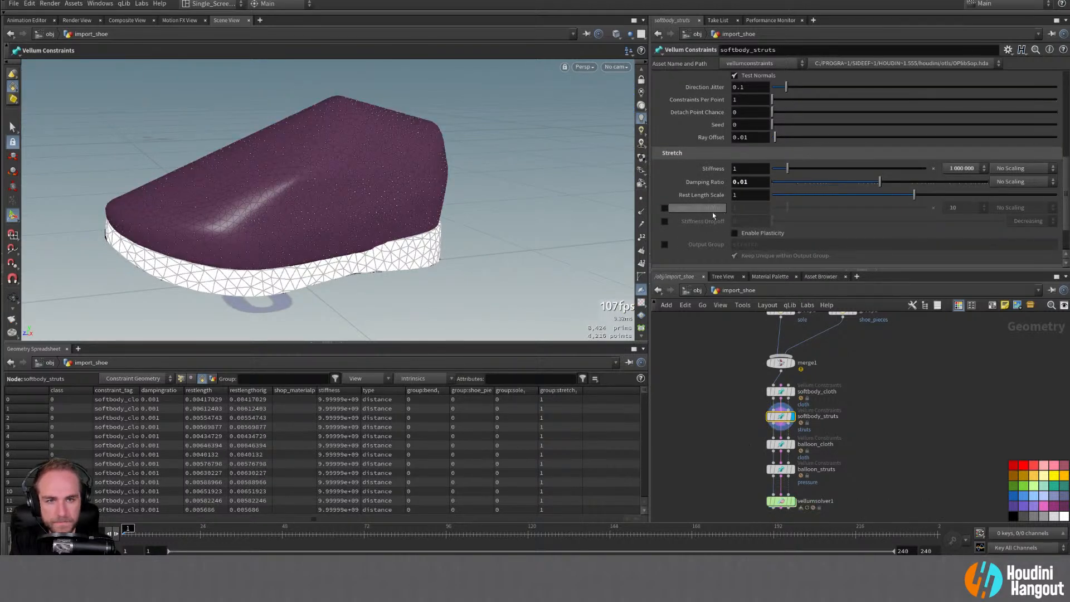
scroll(711, 215, down, 7)
scroll(711, 220, up, 20)
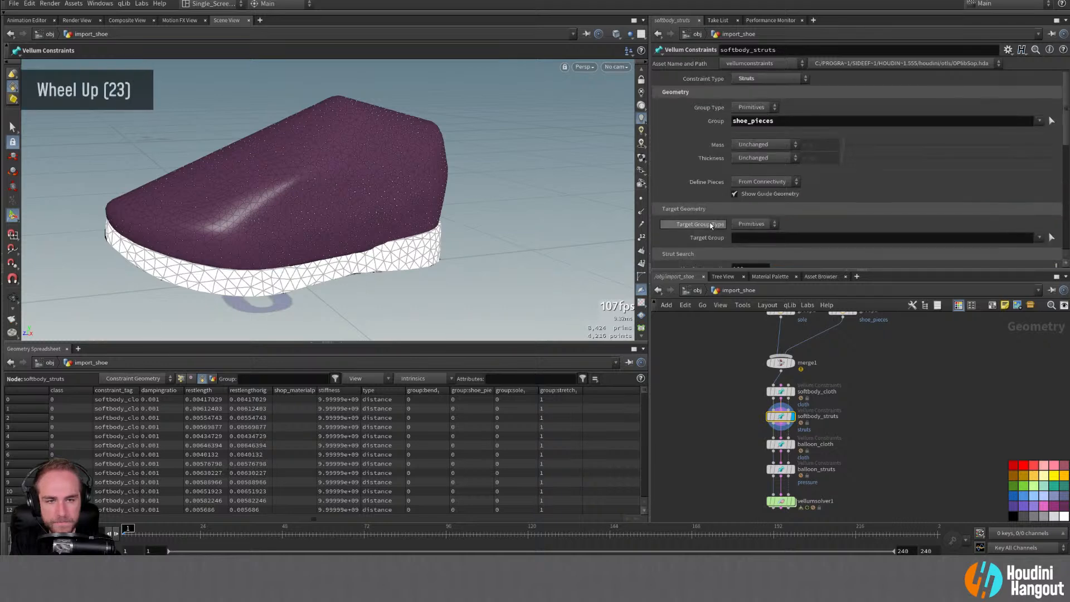
scroll(711, 225, down, 5)
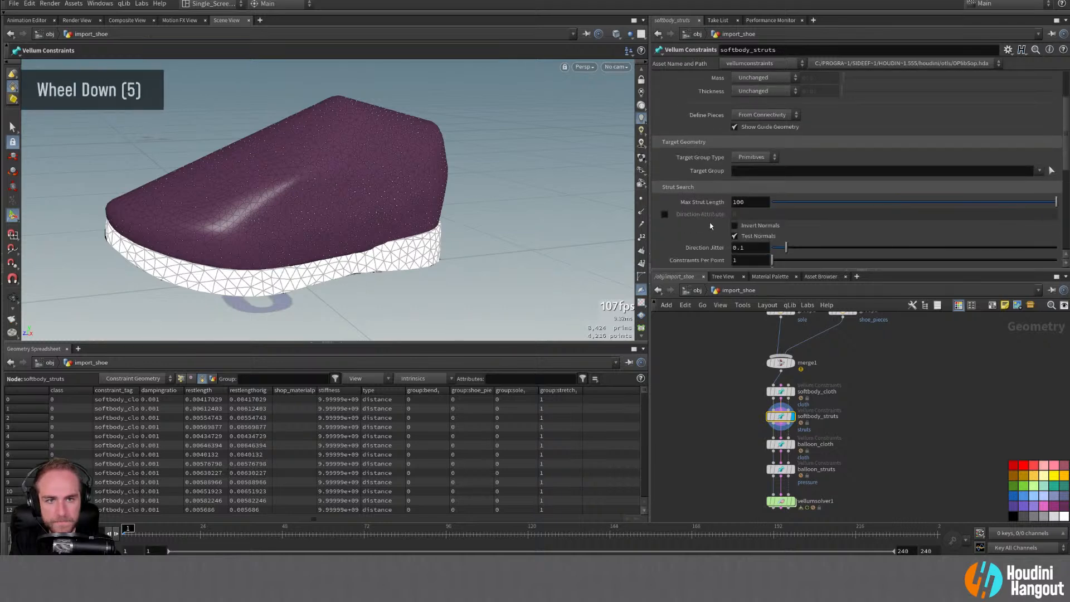
scroll(711, 228, down, 20)
Step: Replay the simulation from vellumsolver1 and compare the softbody_struts and softbody_cloth constraint displays
double_click(781, 501)
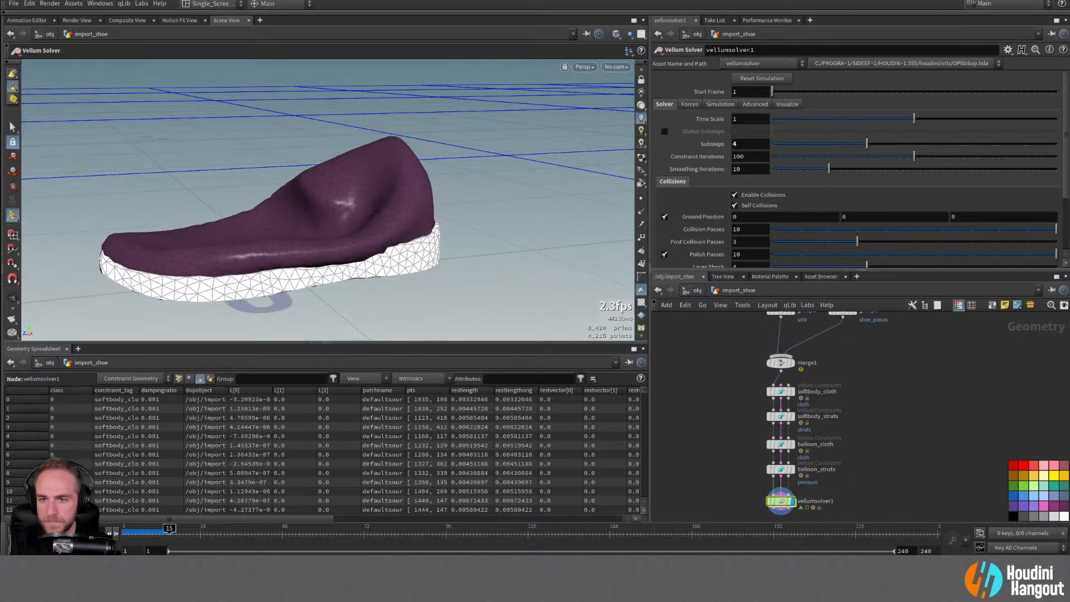
key(ctrl+Up)
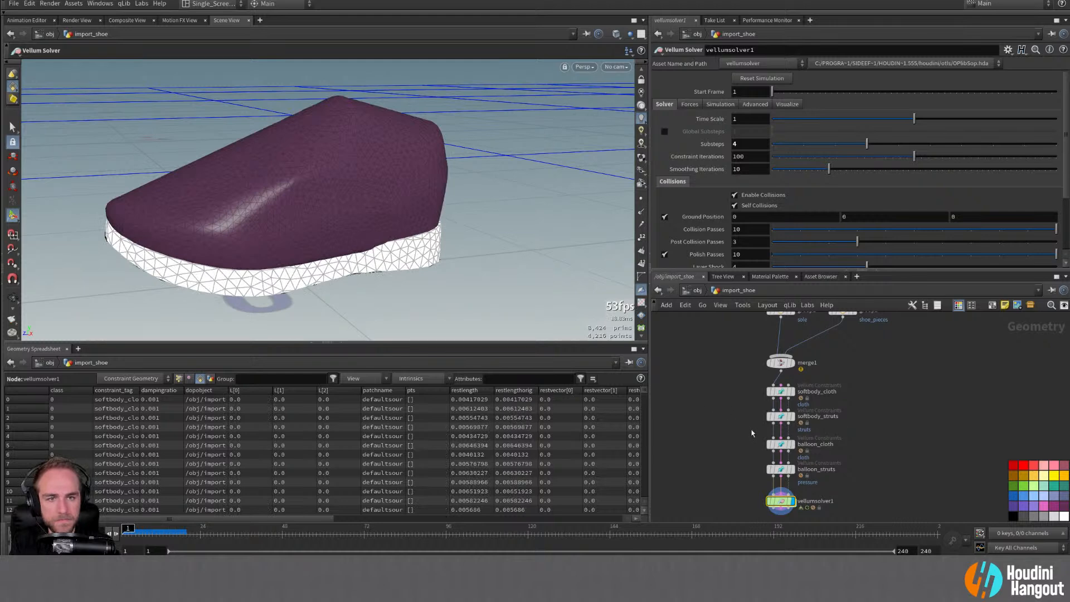
double_click(786, 417)
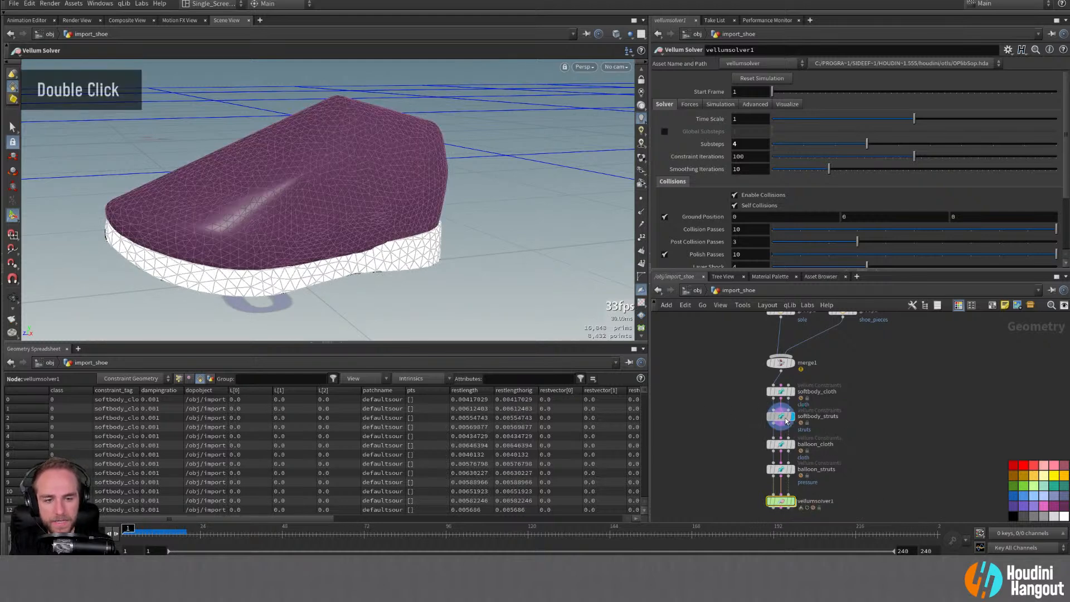
double_click(783, 392)
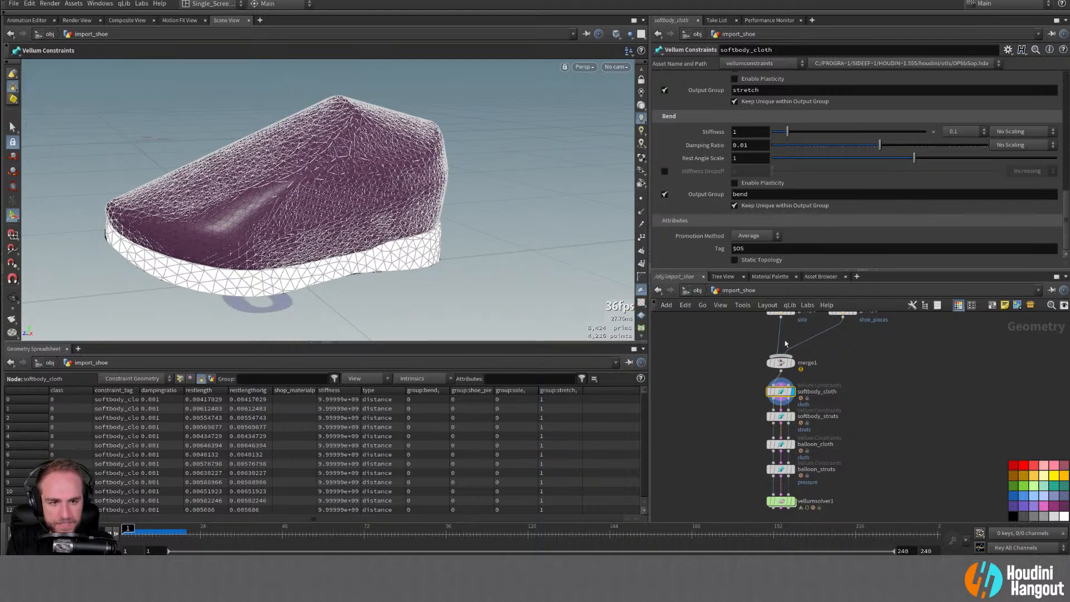
Step: Isolate the shoe_pieces simulation by disconnecting the sole branch and the balloon_cloth and balloon_struts nodes, and play the result from vellumsolver1
key(y)
mouse_move(799, 339)
mouse_down()
mouse_move(757, 407)
mouse_move(832, 486)
mouse_up()
drag(771, 447, 911, 451)
click(790, 501)
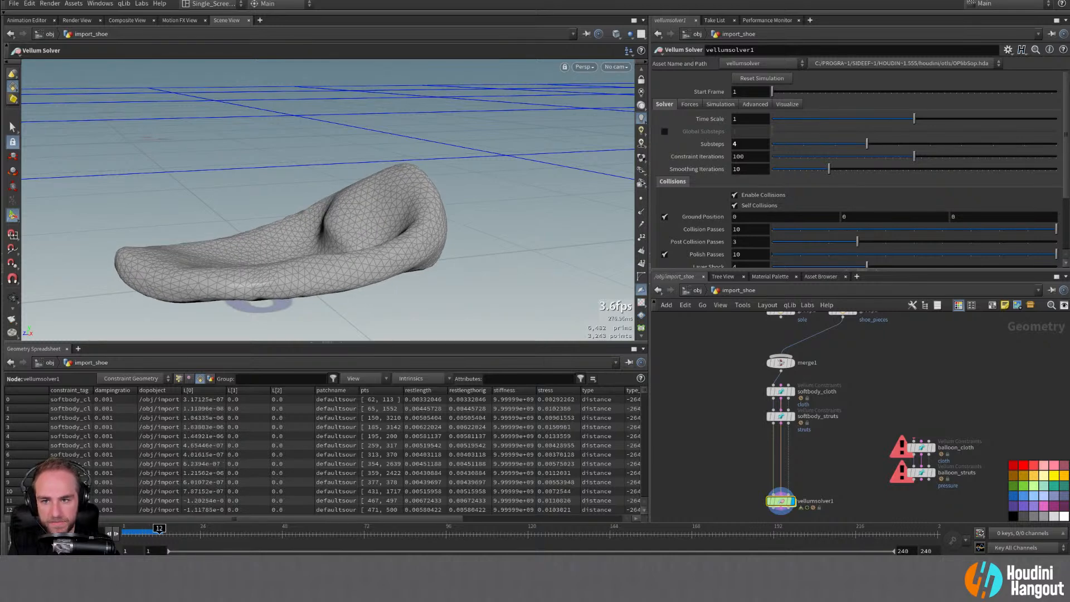
key(ctrl+Up)
Step: Set the stretch stiffness multiplier of softbody_struts to 1e+10
click(781, 417)
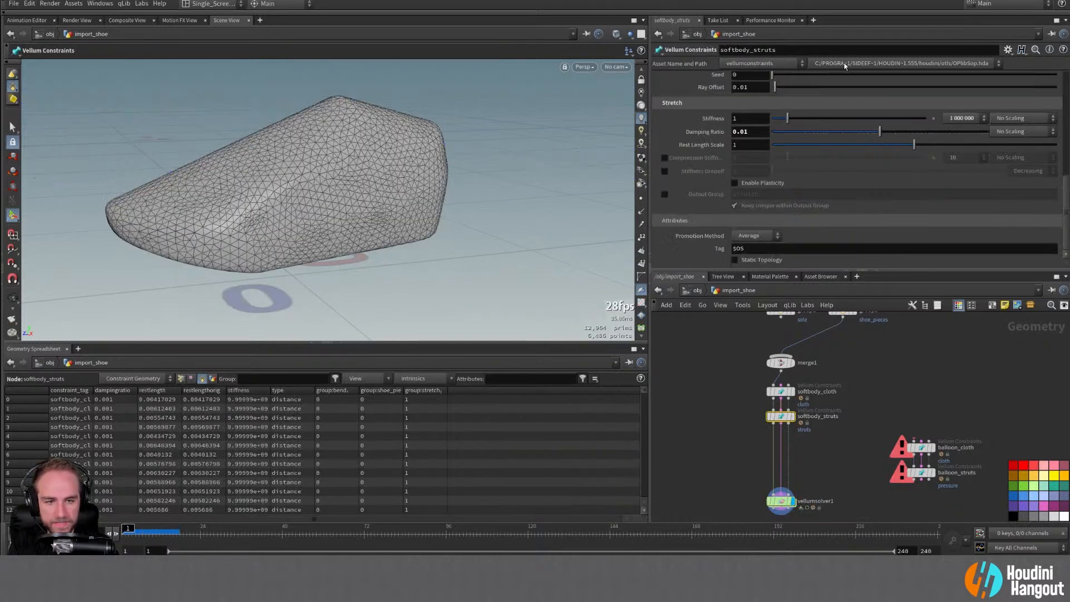
scroll(869, 181, up, 3)
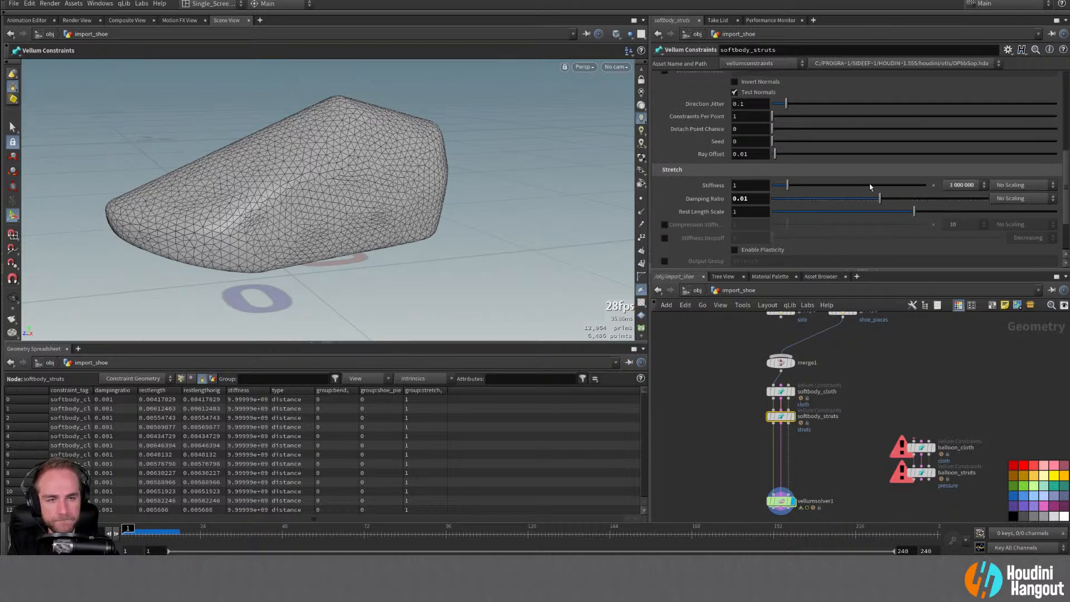
click(790, 417)
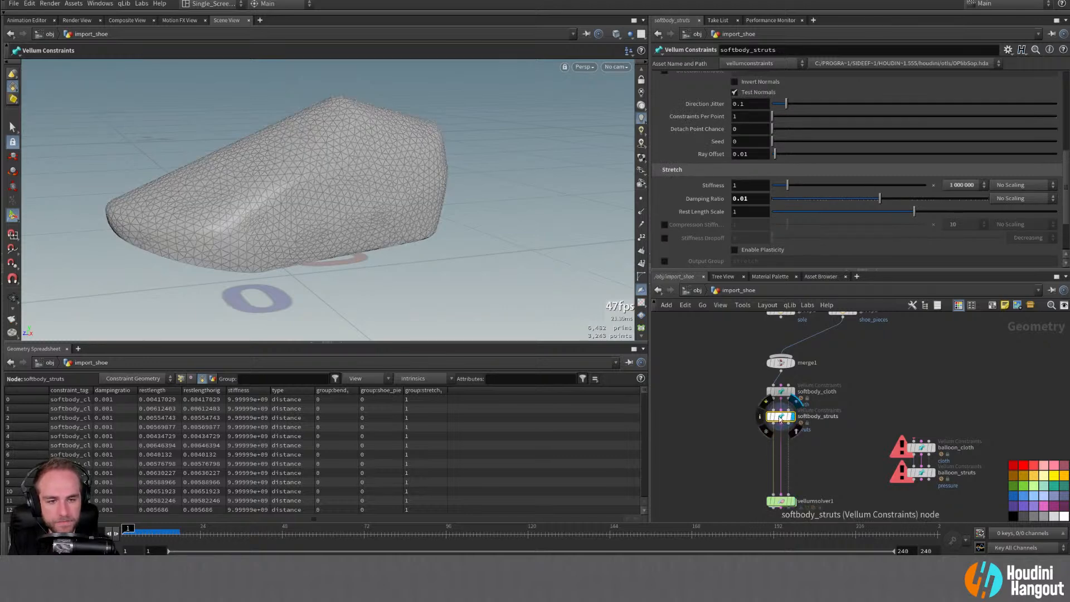
alt+drag(241, 211, 310, 189)
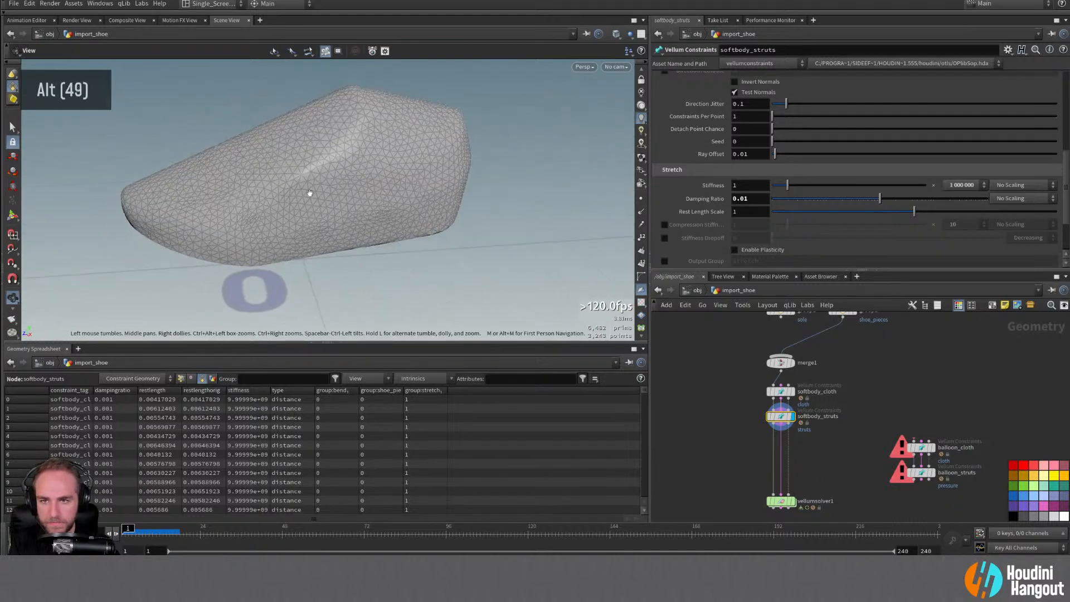
click(963, 184)
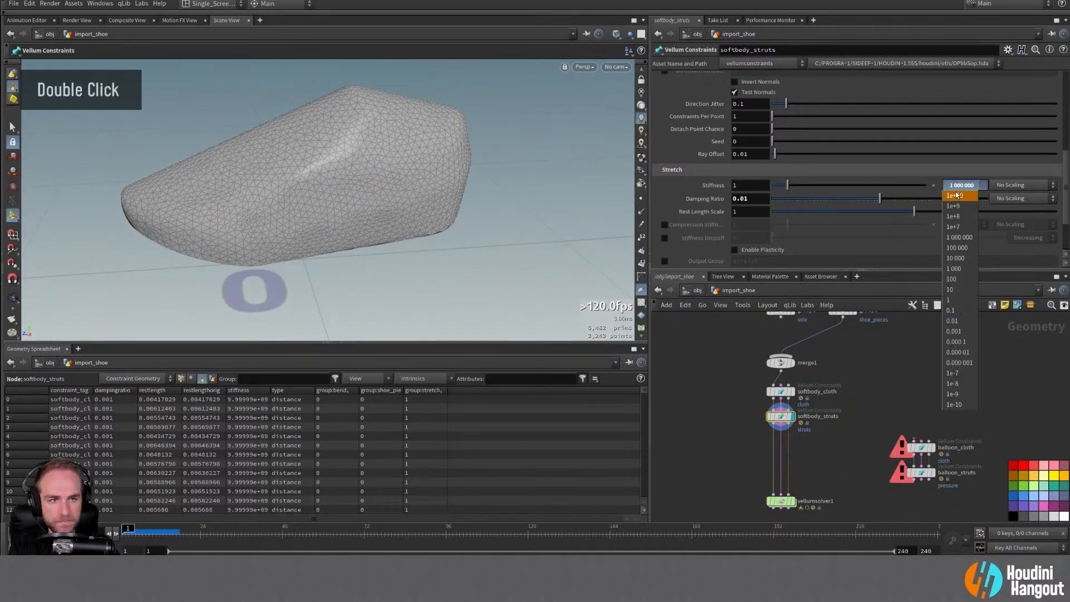
click(954, 205)
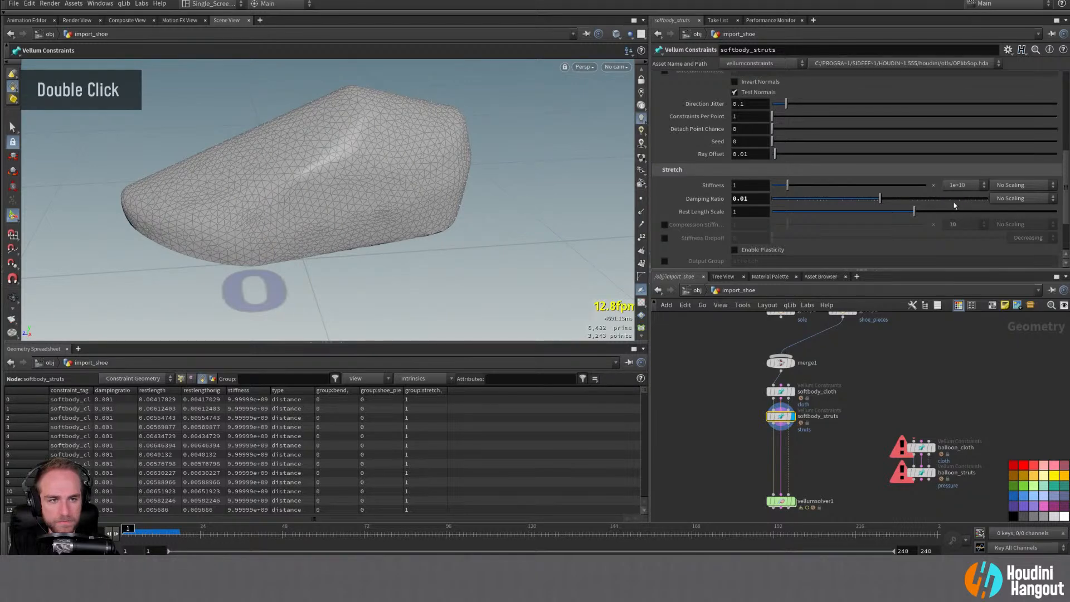
Step: Reset the simulation on vellumsolver1, play its opening frames and rewind to the first frame
click(792, 501)
click(778, 500)
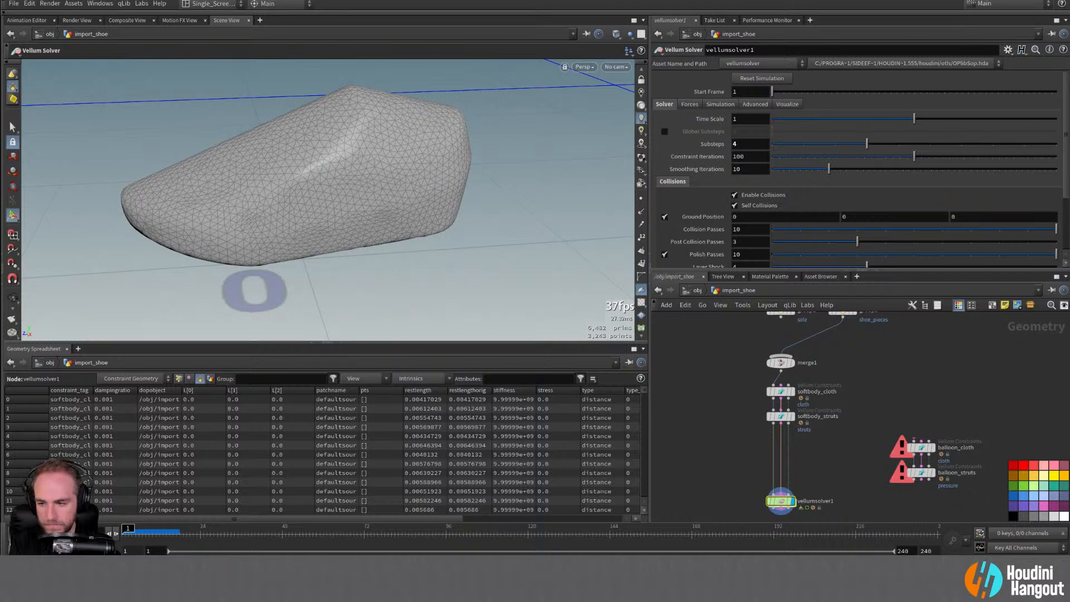
click(762, 78)
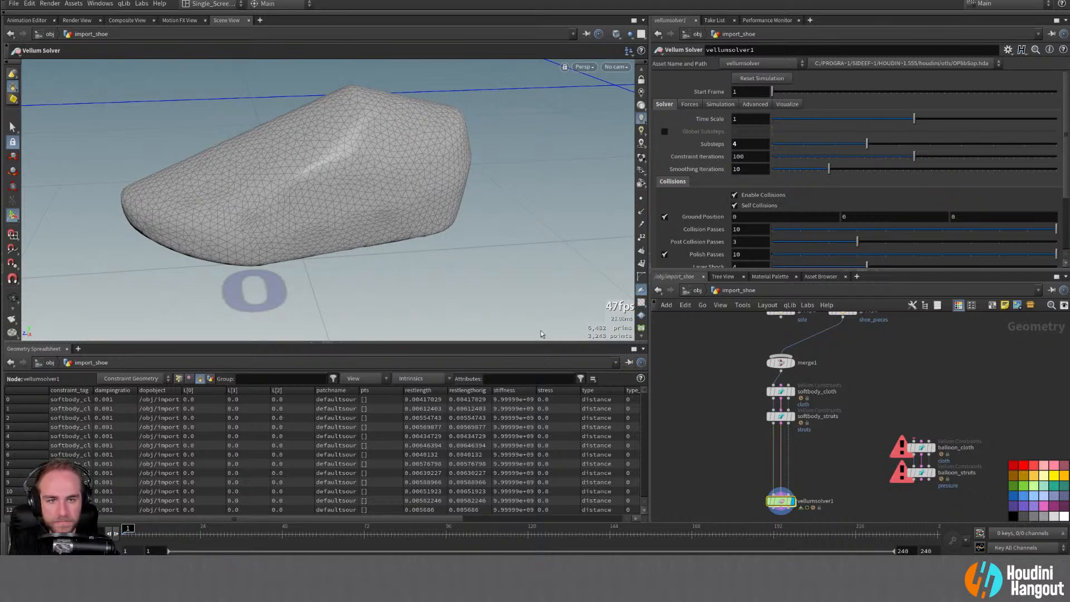
key(Up)
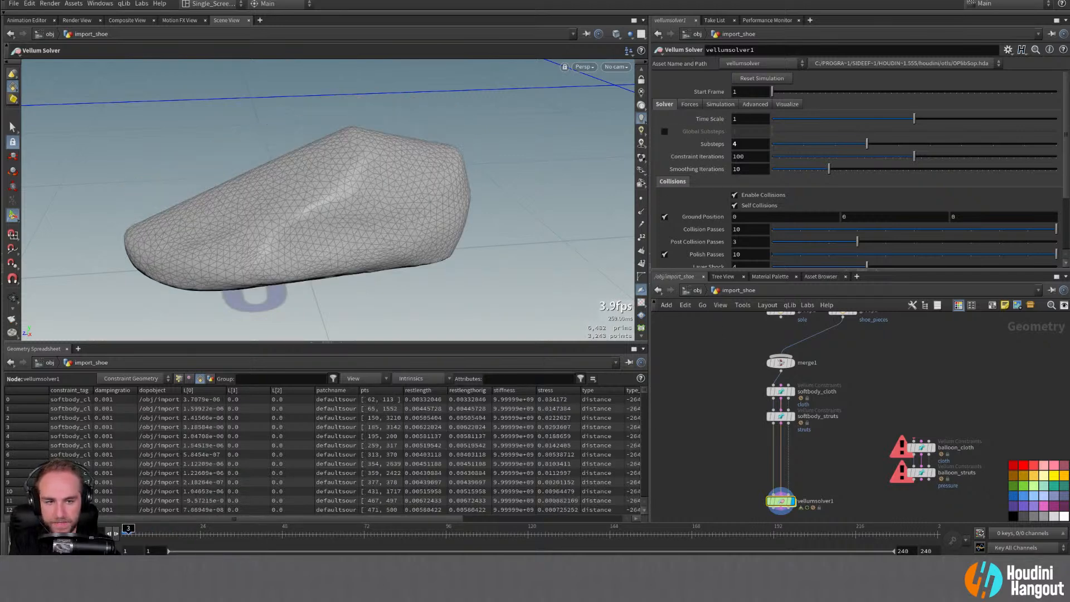
key(ctrl+Up)
Step: Reinsert softbody_struts below softbody_cloth, set its stretch stiffness multiplier to 100 000, and replay the shoe_pieces simulation
drag(776, 417, 707, 432)
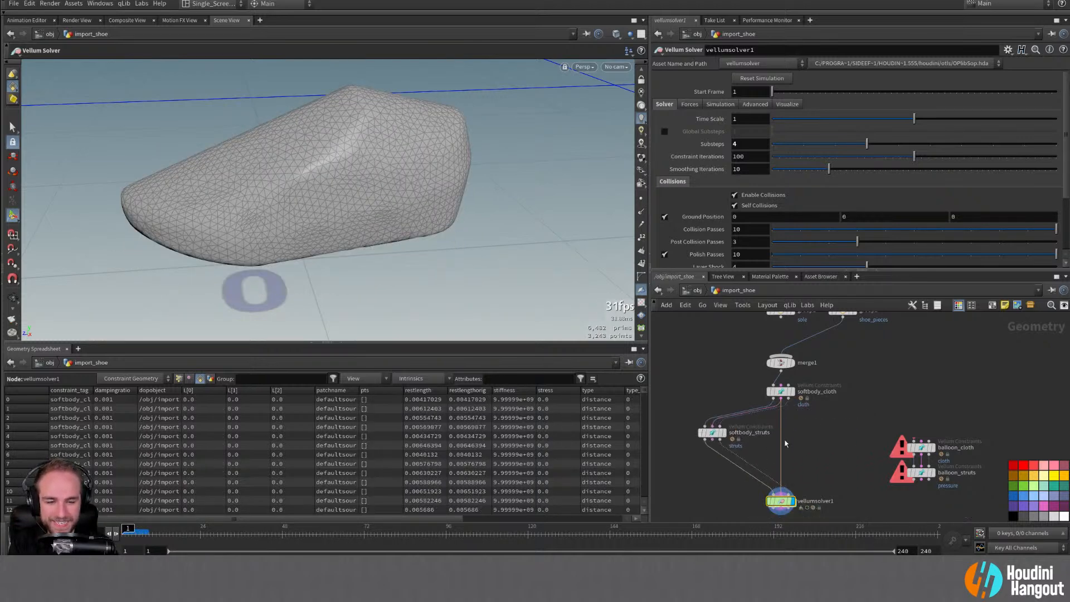
mouse_move(781, 443)
mouse_down()
mouse_move(712, 439)
mouse_move(781, 435)
mouse_move(781, 423)
mouse_up()
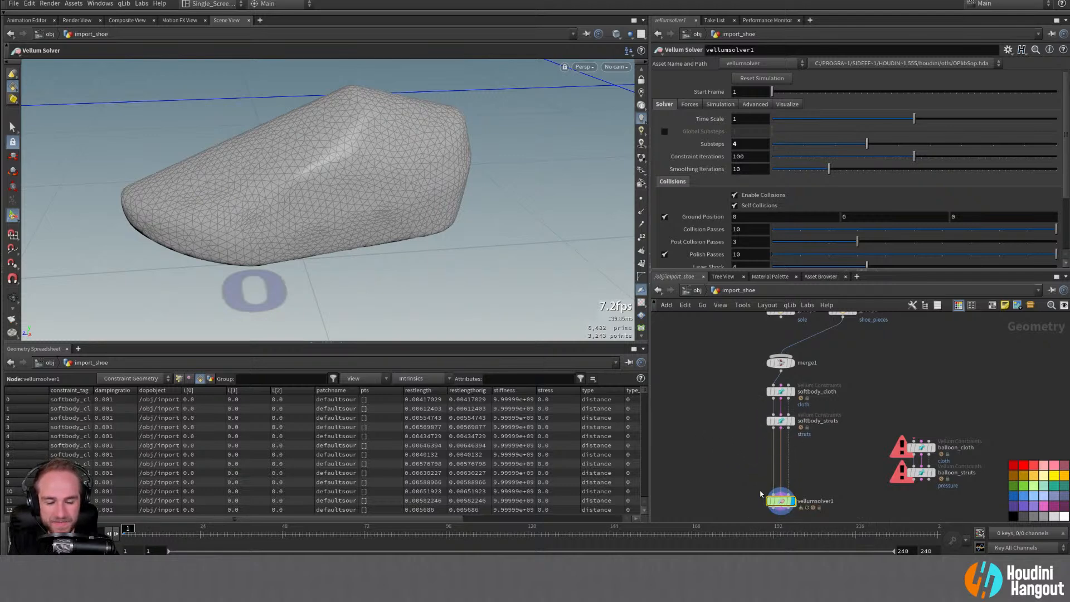
click(781, 421)
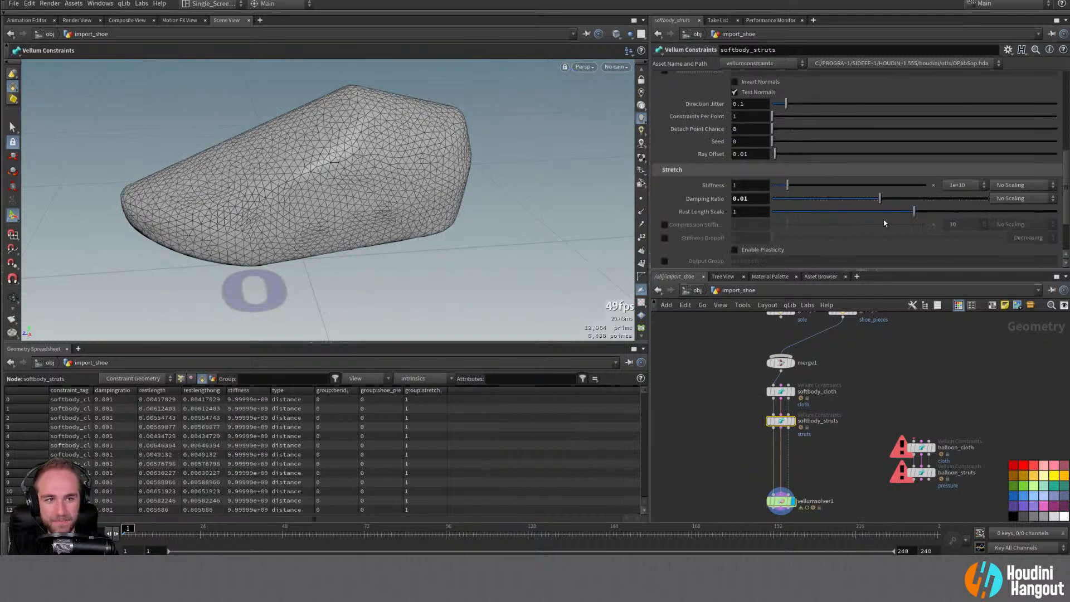
click(955, 186)
click(958, 248)
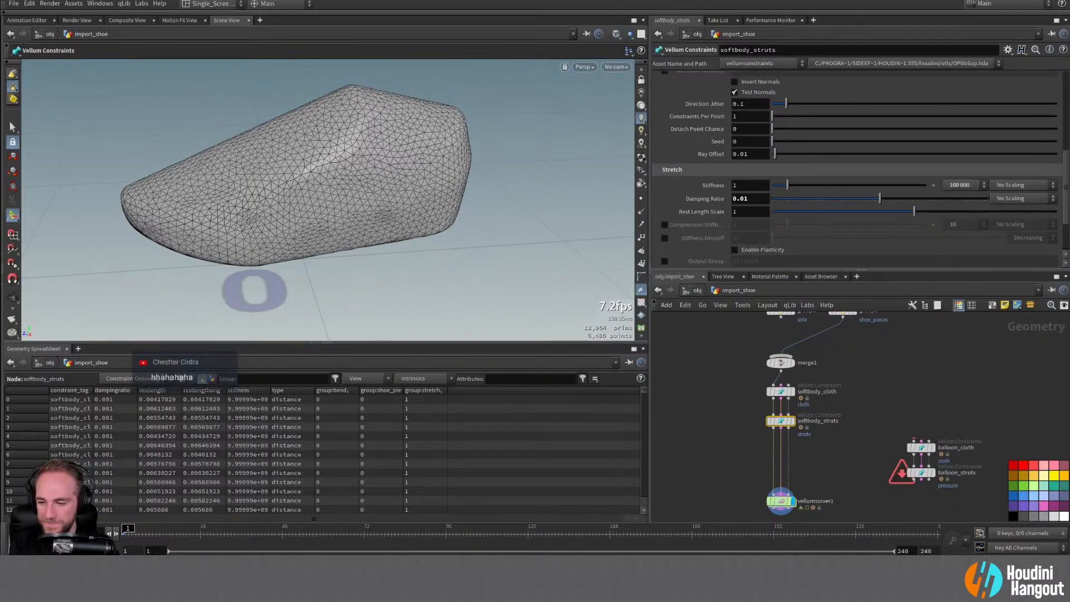
key(Up)
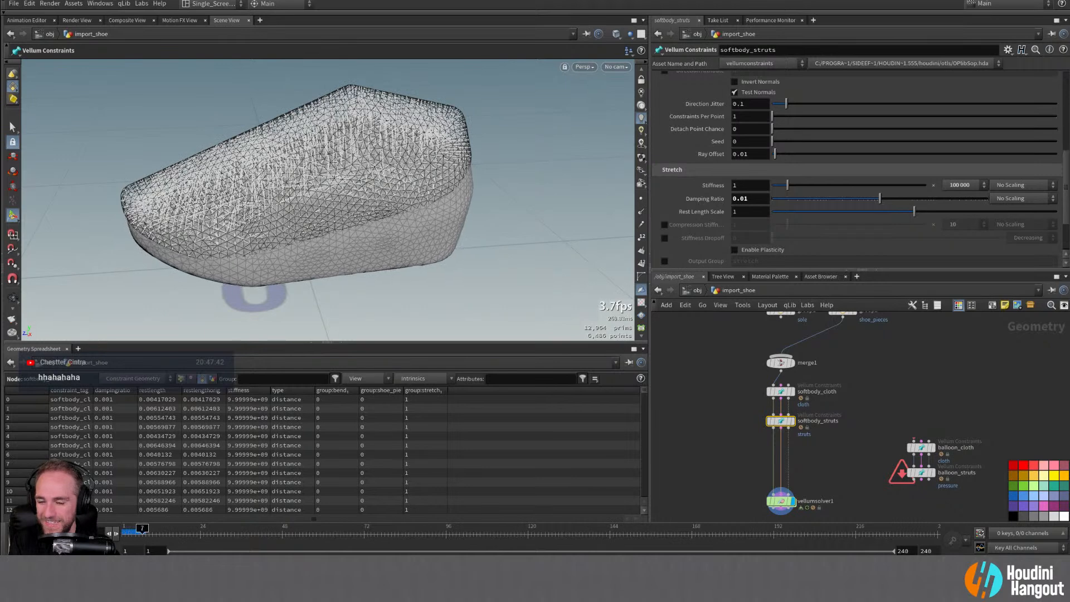
key(ctrl+Up)
Step: Reinsert the balloon_cloth and balloon_struts nodes between softbody_struts and vellumsolver1, and select the solver
drag(899, 417, 966, 503)
drag(925, 476, 783, 450)
click(788, 458)
mouse_move(795, 453)
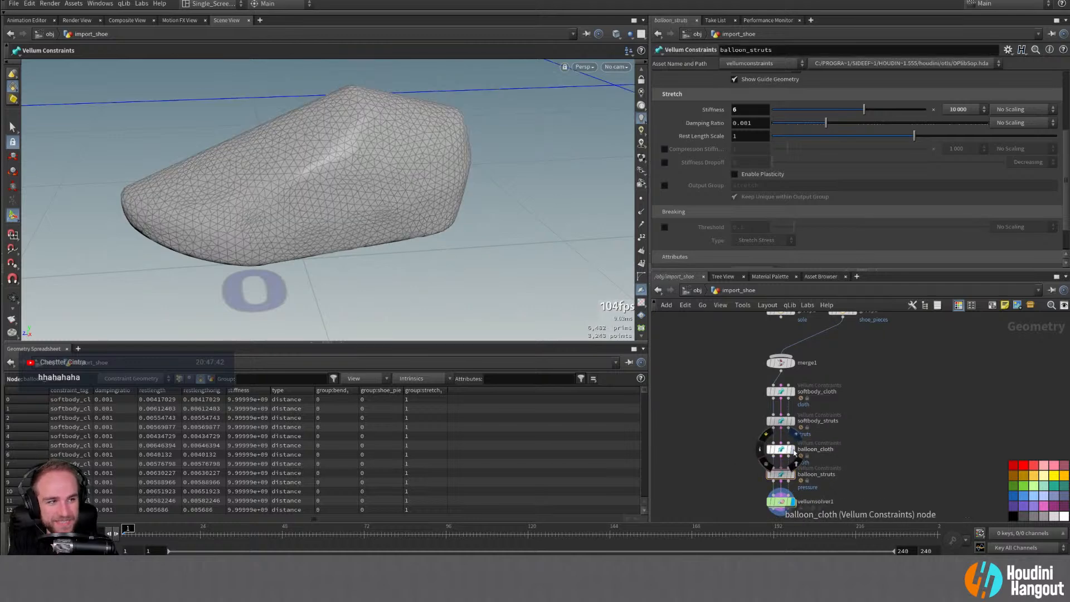
click(781, 455)
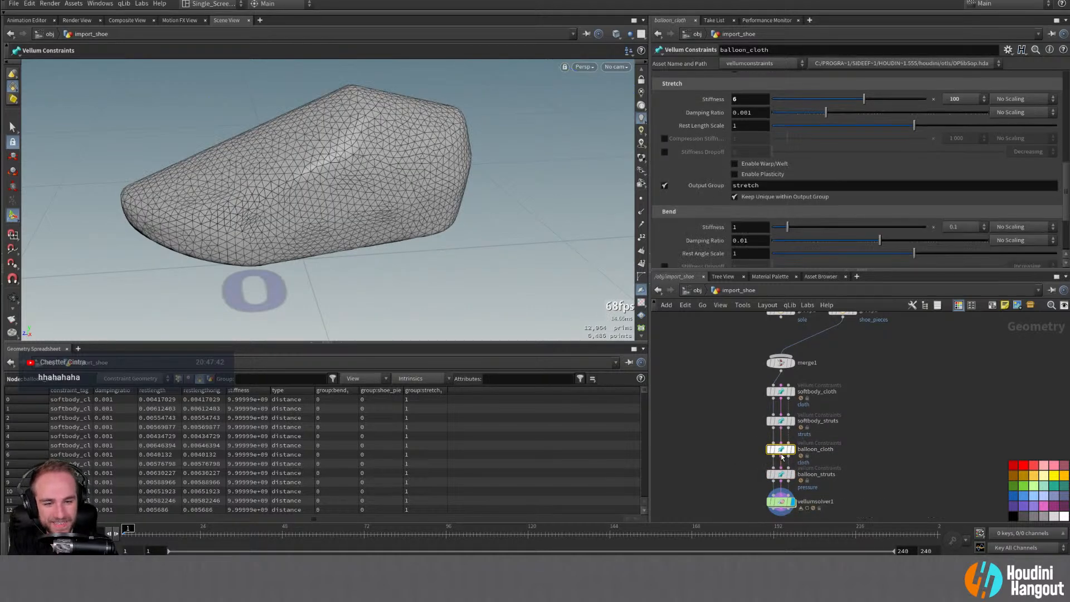
right_drag(753, 468, 764, 411)
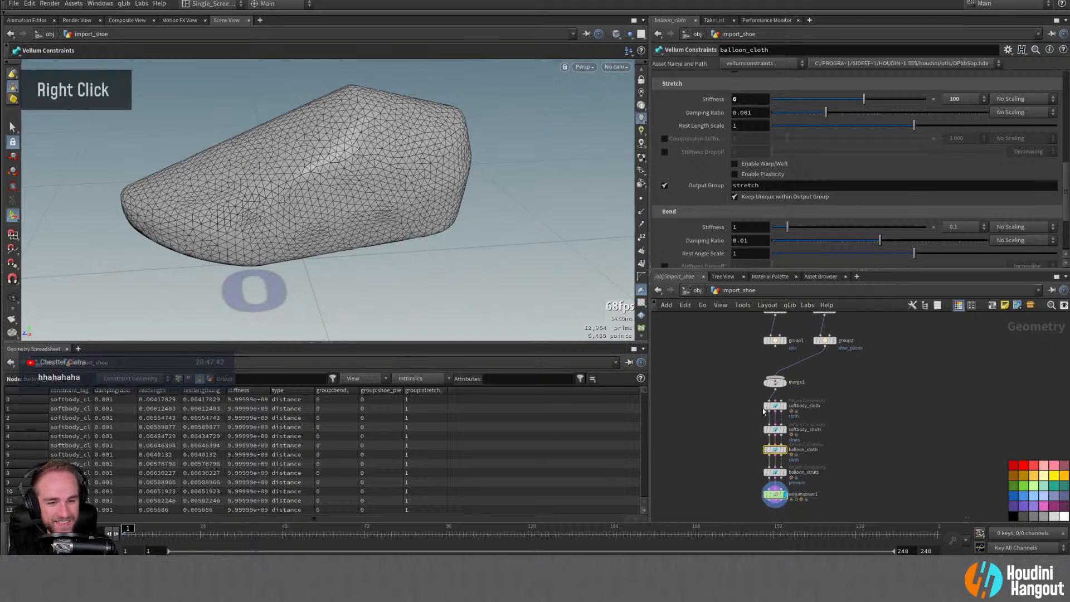
double_click(775, 495)
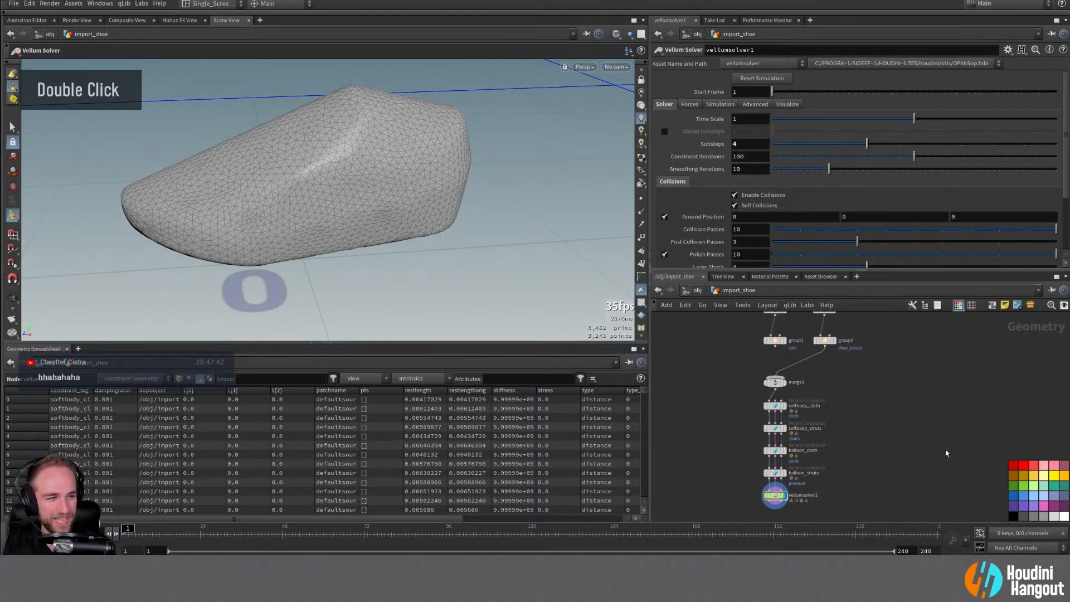
Step: Reconnect the sole's group1 to merge1 as its first input and play the whole shoe simulation from vellumsolver1
alt+middle_drag(926, 433, 907, 453)
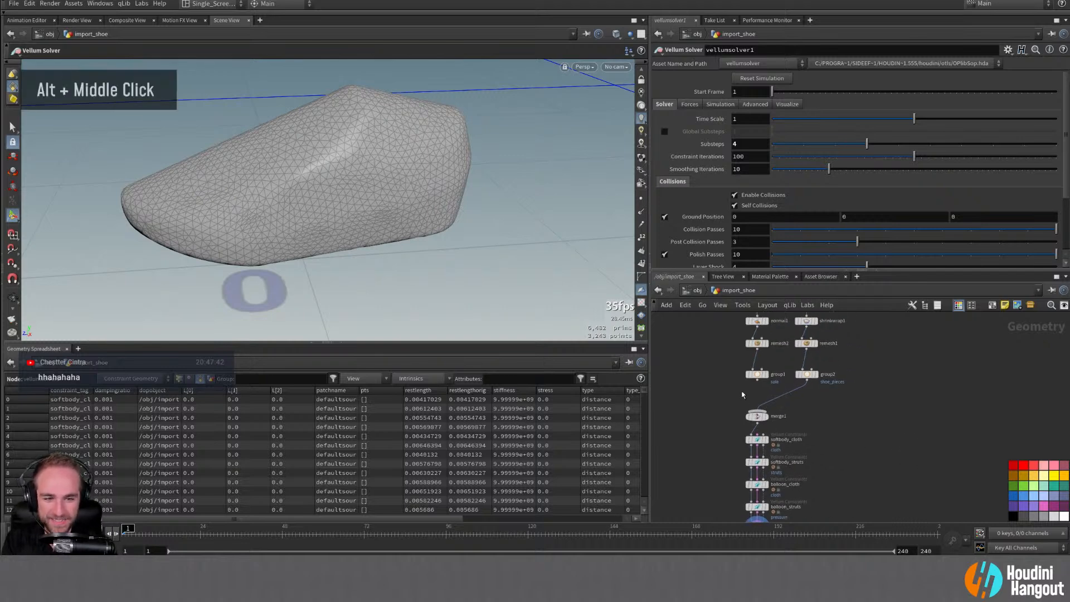
double_click(757, 417)
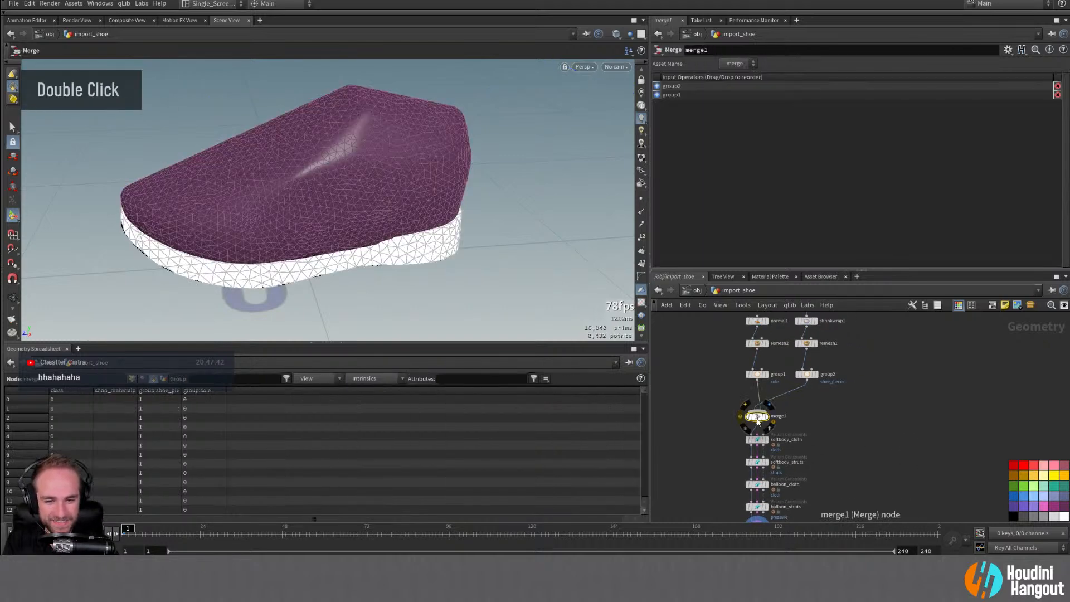
middle_drag(759, 431, 762, 372)
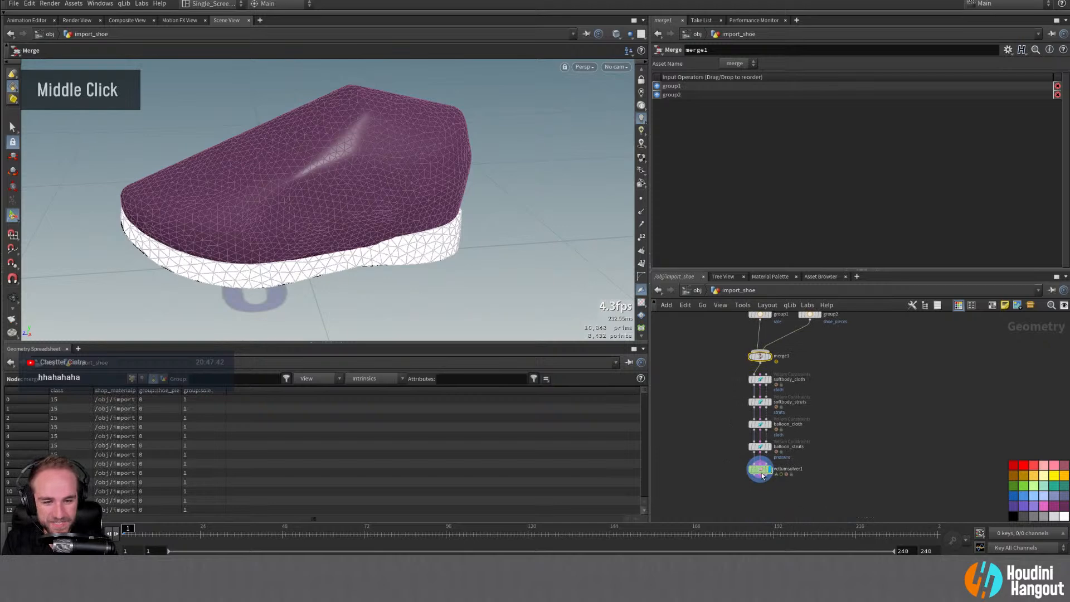
click(760, 469)
key(Up)
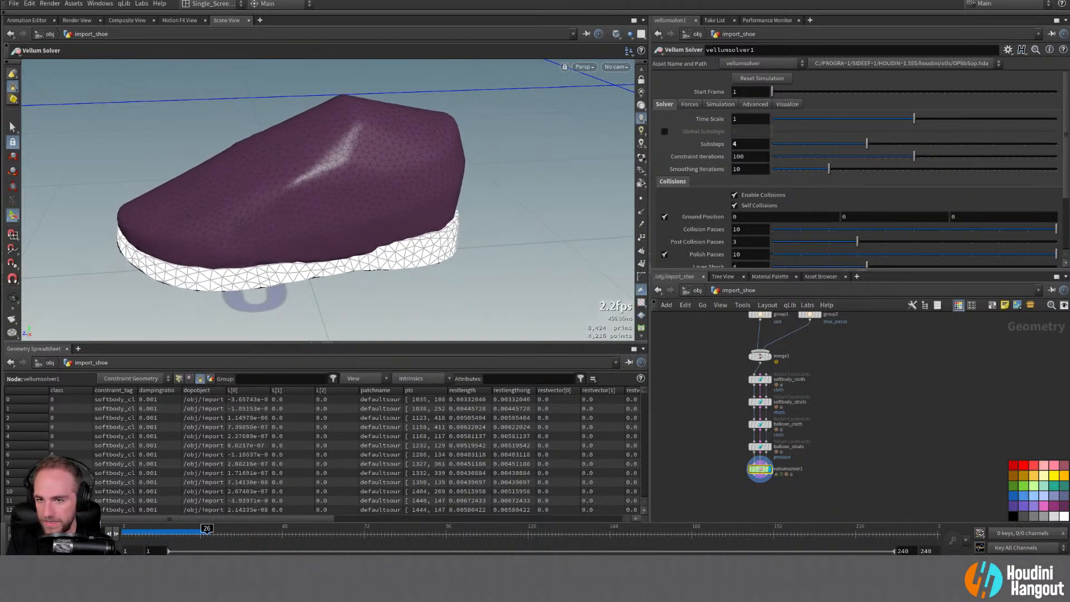
alt+right_drag(368, 207, 401, 200)
Step: Set the stretch stiffness multiplier of softbody_struts to 1 000 and return the display to vellumsolver1
click(769, 425)
click(760, 424)
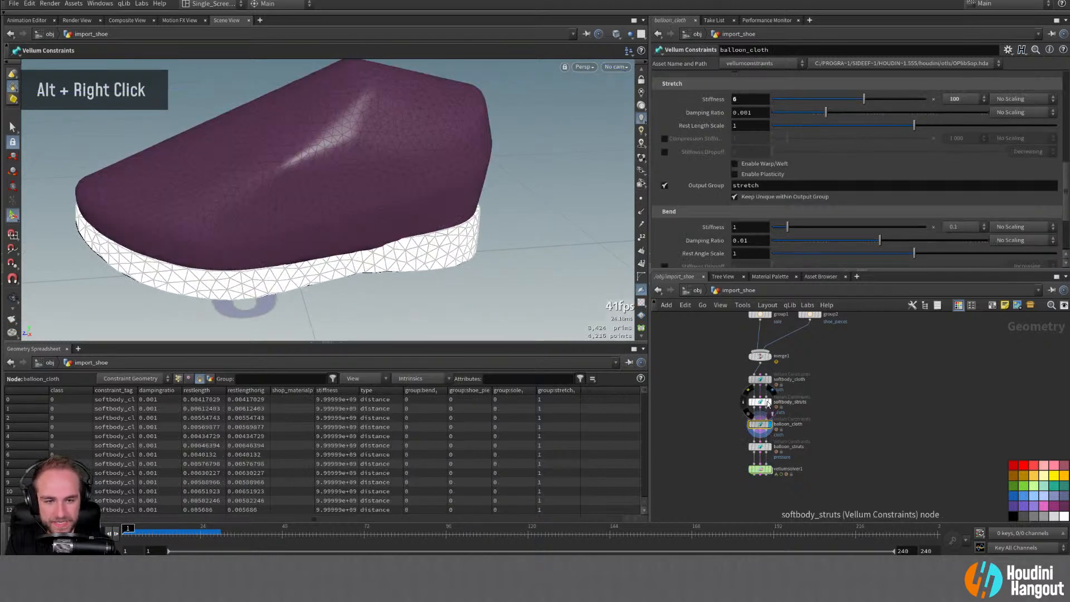
click(759, 403)
click(961, 185)
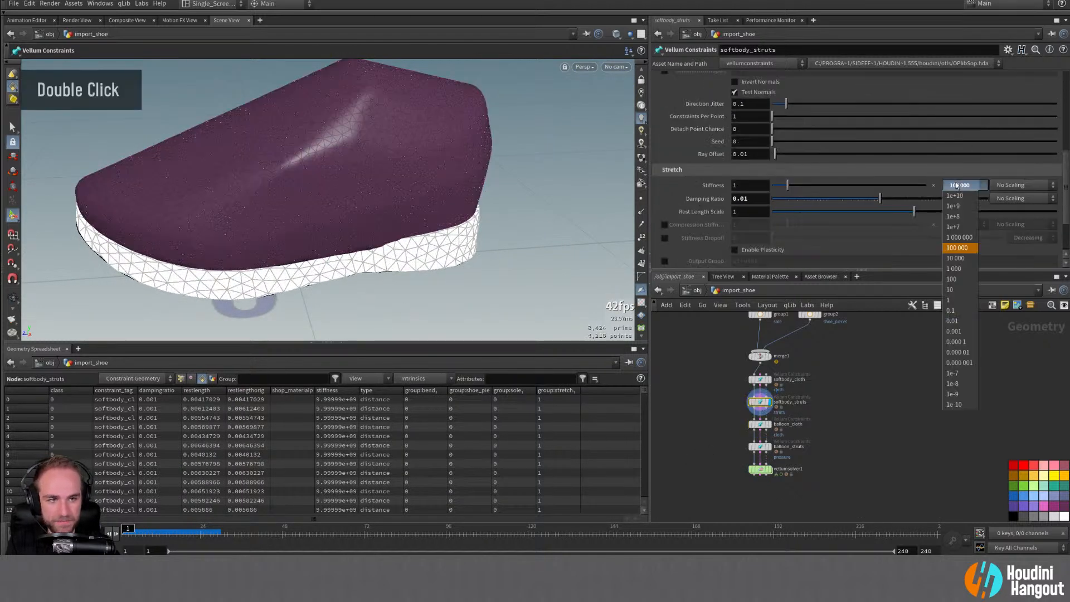
click(960, 269)
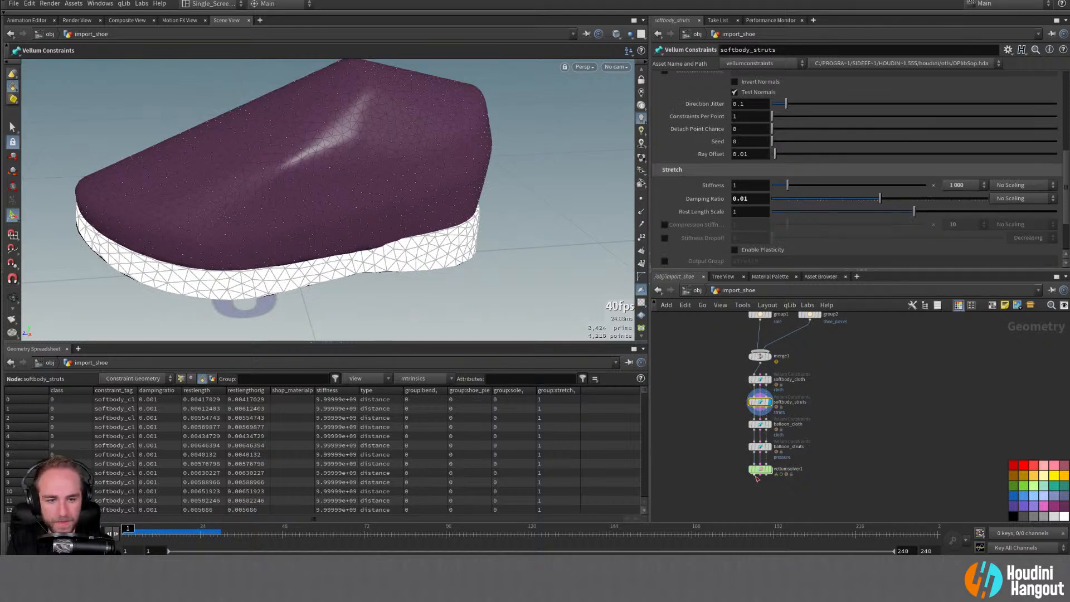
double_click(759, 470)
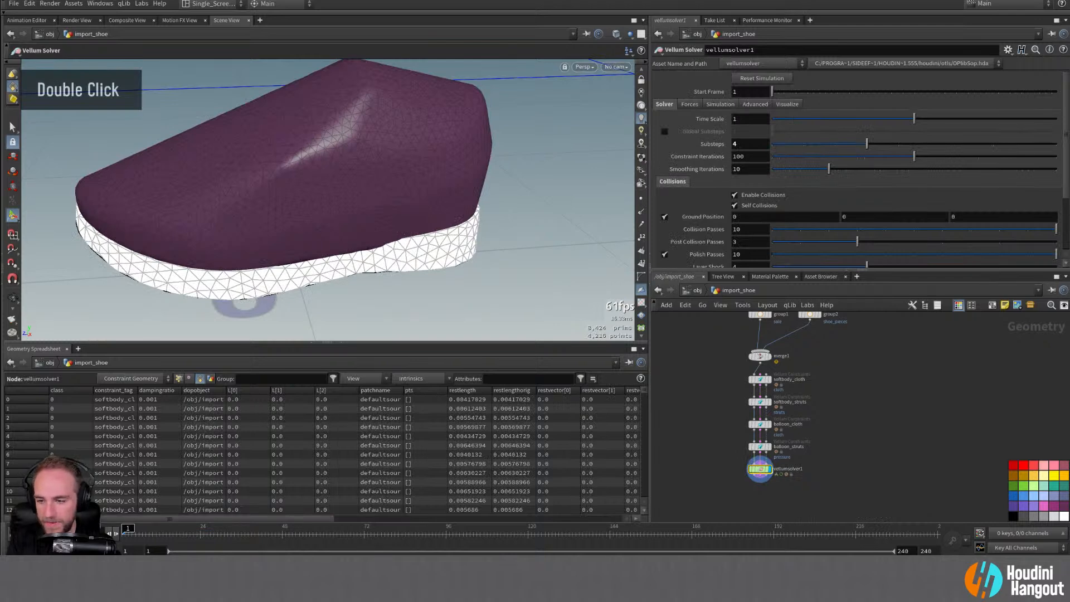
Step: Set the remesh iterations to 7 on the shoe upper's remesh1 node
key(Up)
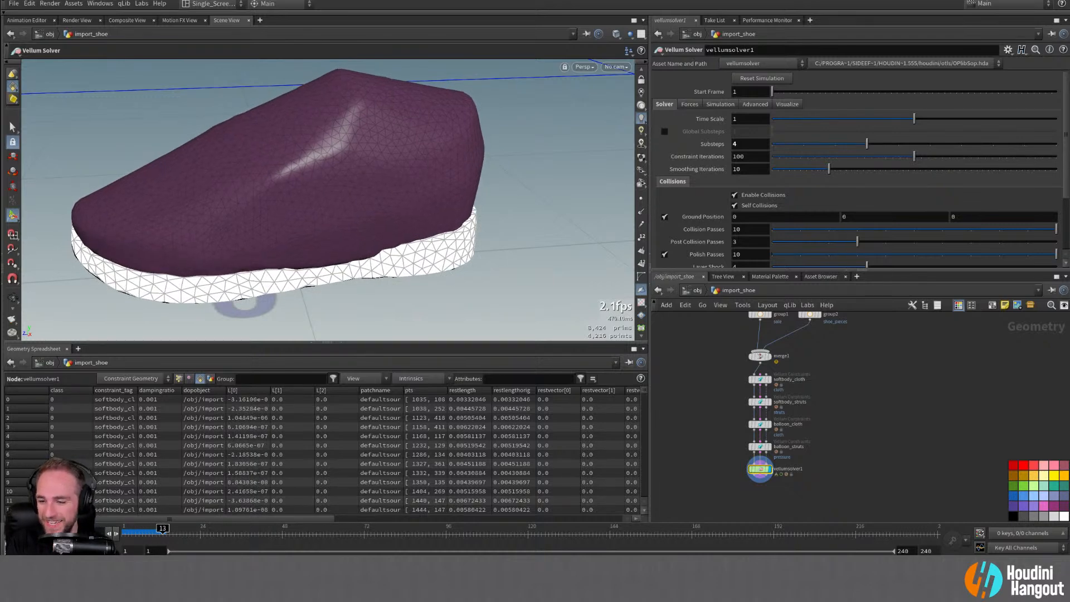
alt+middle_drag(903, 346, 890, 425)
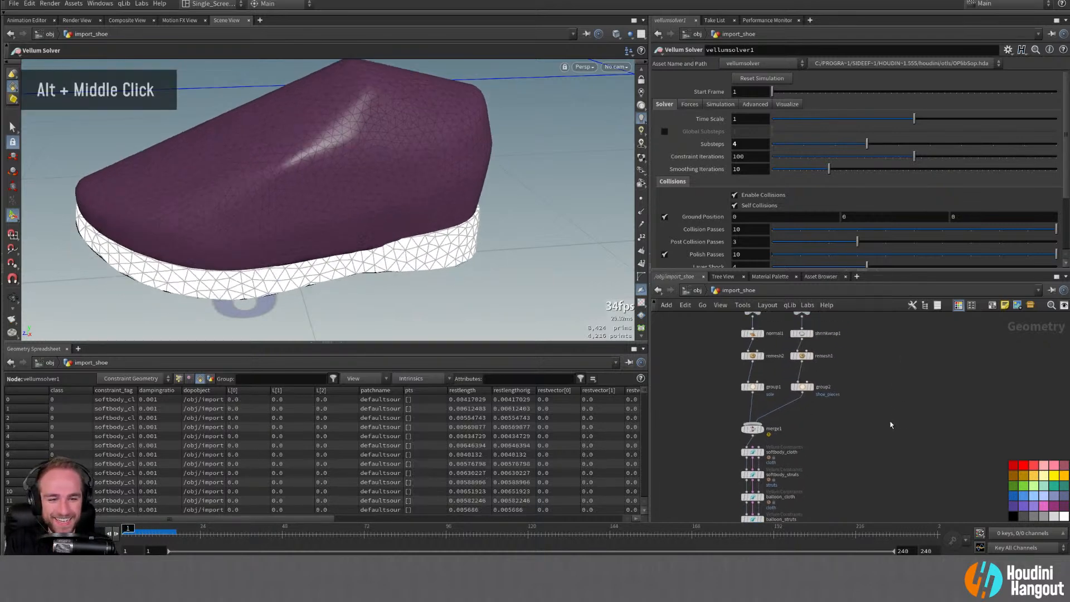
double_click(808, 357)
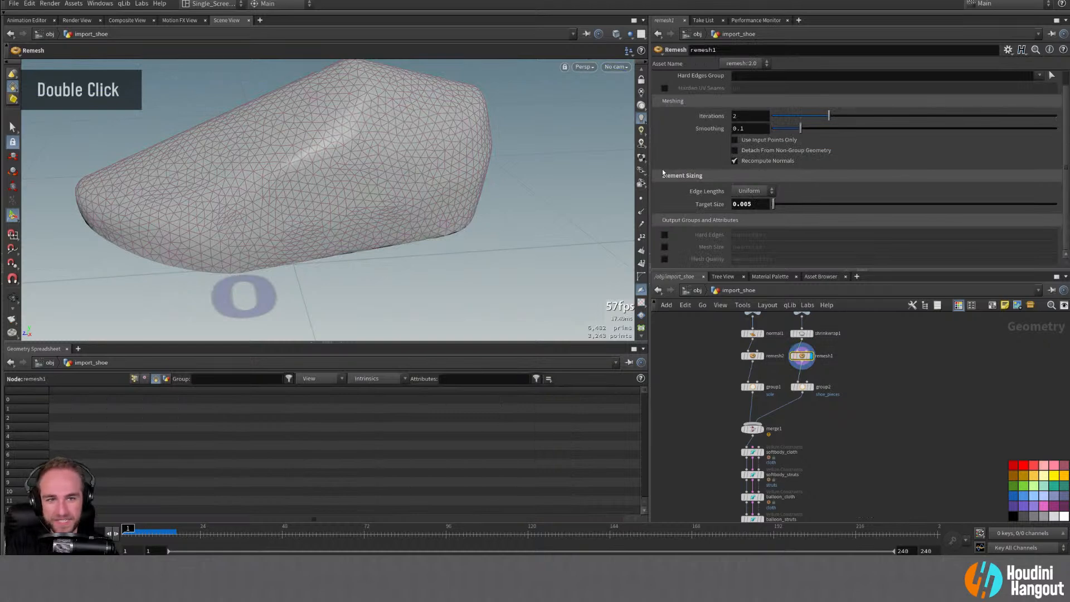
drag(830, 116, 888, 116)
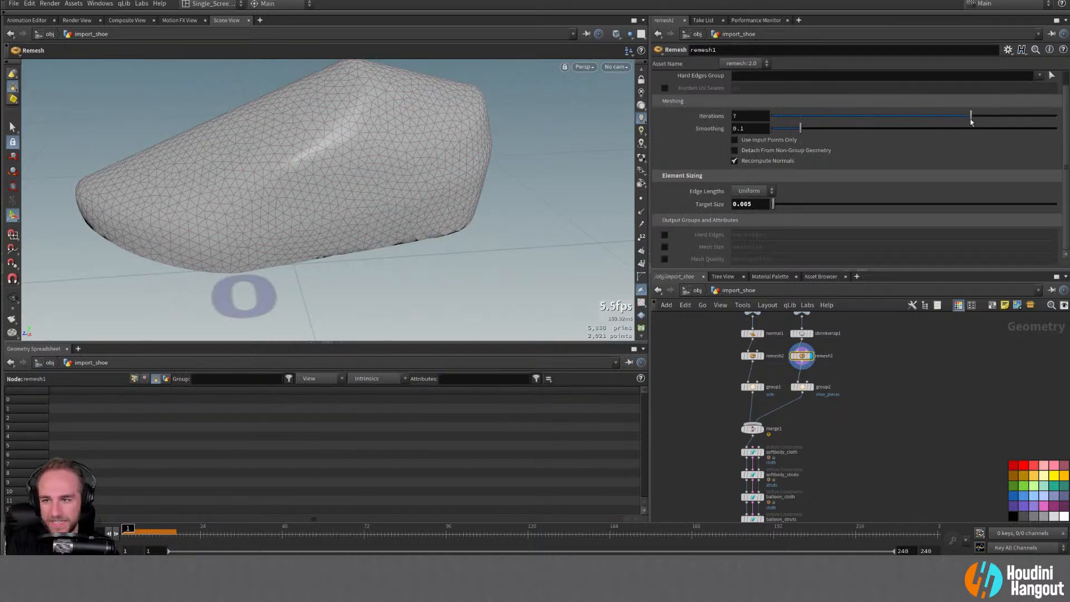
mouse_move(143, 210)
alt+mouse_down()
mouse_move(281, 130)
mouse_move(148, 204)
alt+mouse_up()
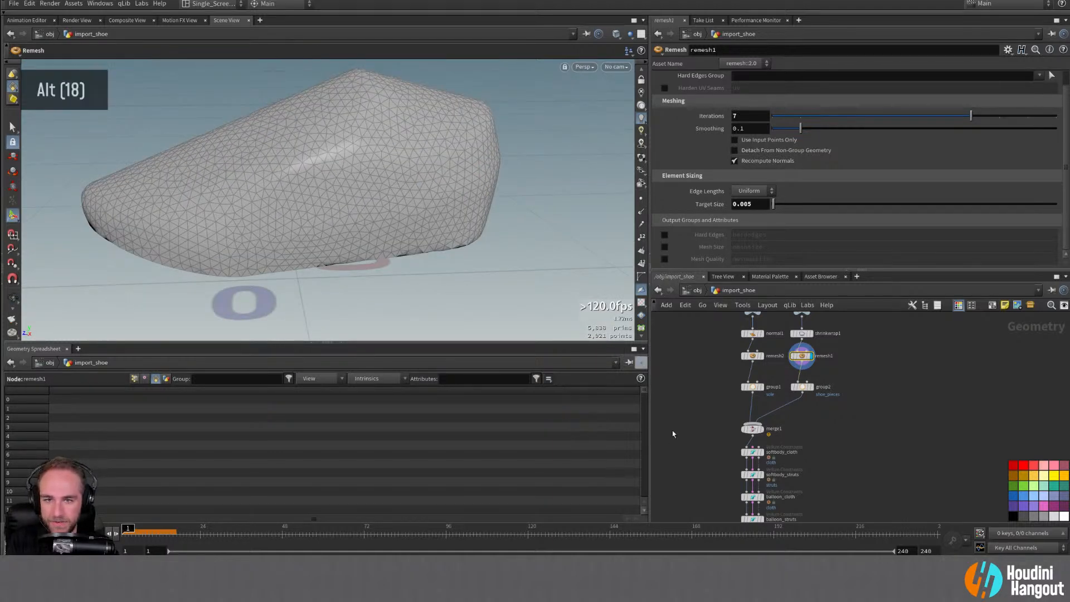
Step: Display the Vellum solver, play the shoe simulation with the new mesh, and return to the first frame
alt+middle_drag(725, 446, 725, 359)
double_click(745, 457)
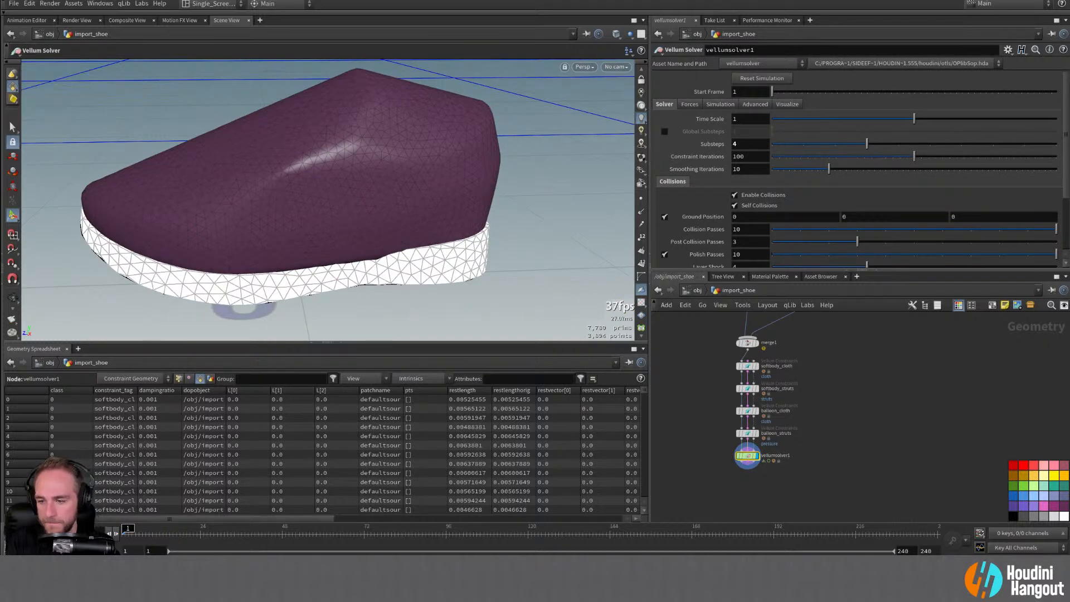
key(Up)
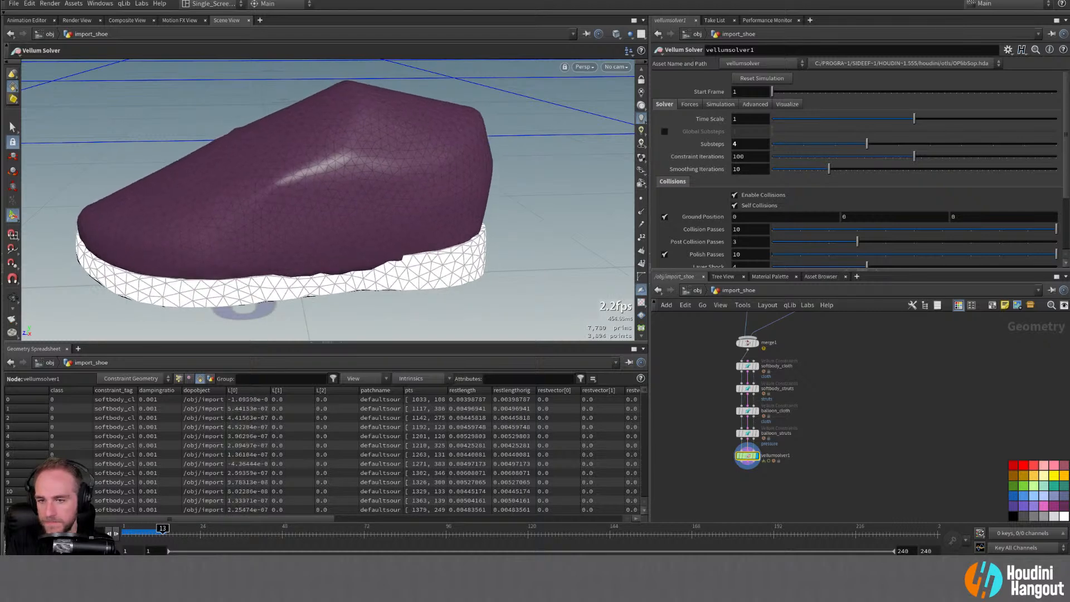
key(ctrl+Up)
Step: Insert a Vellum Constraints node between balloon_struts and the Vellum solver, spacing the nodes out evenly
alt+middle_drag(692, 457, 680, 410)
drag(733, 409, 732, 451)
key(Tab)
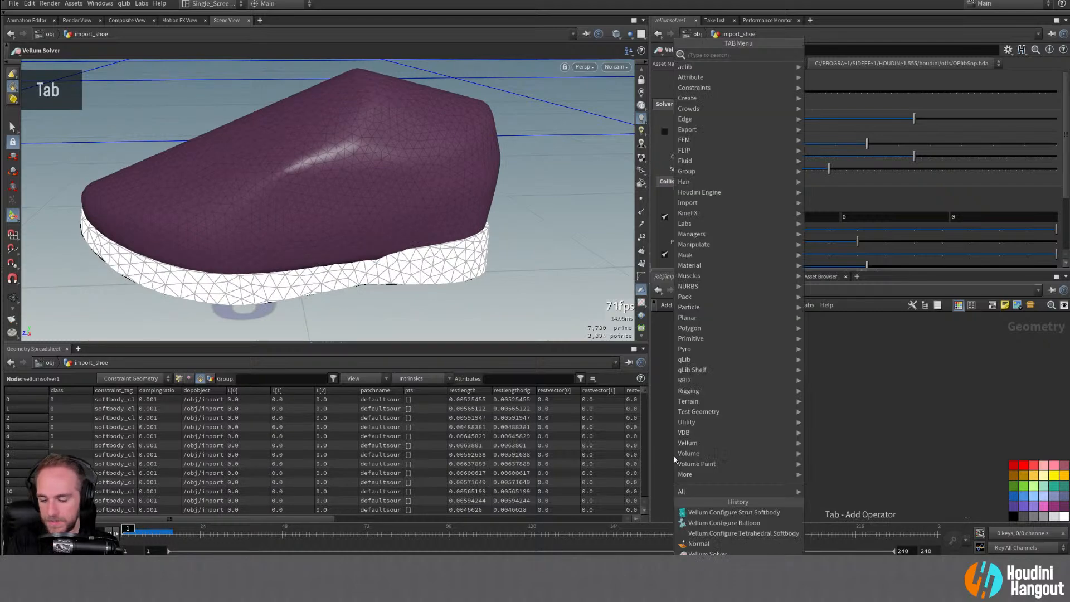
text(constraiu)
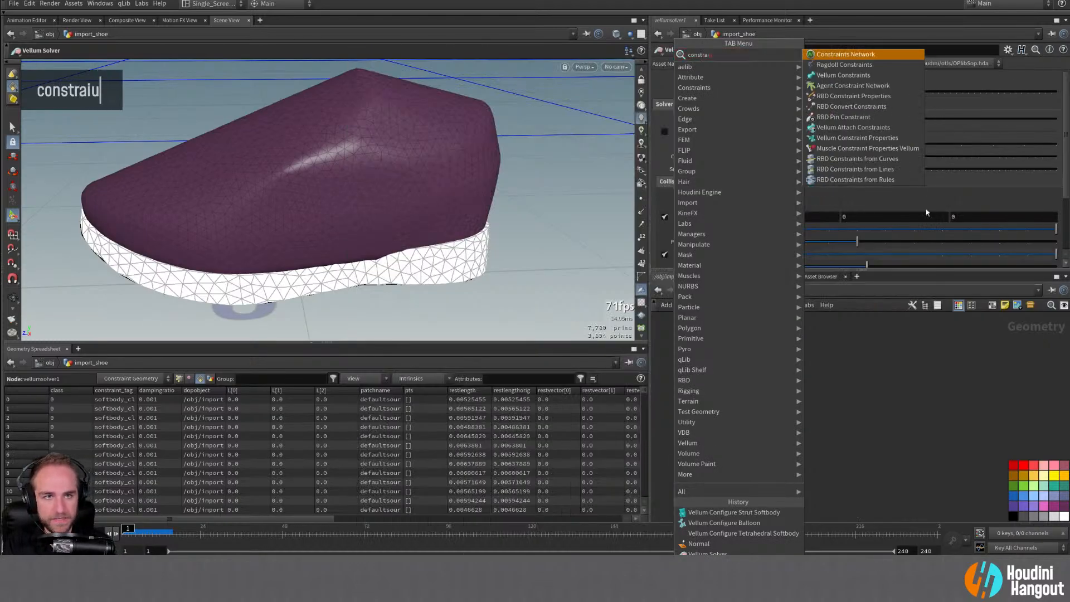
click(855, 77)
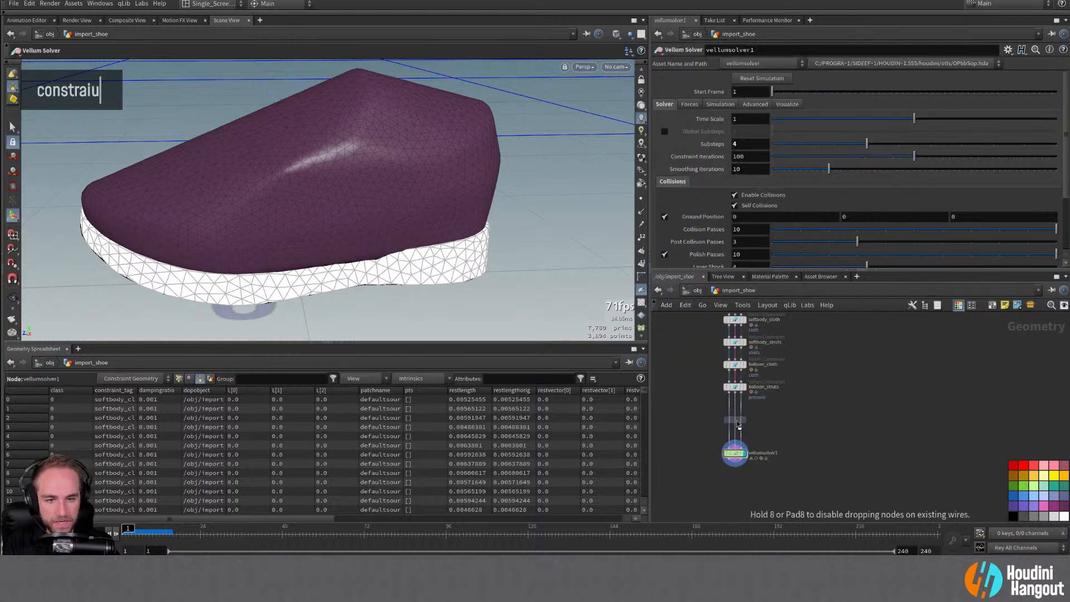
click(736, 423)
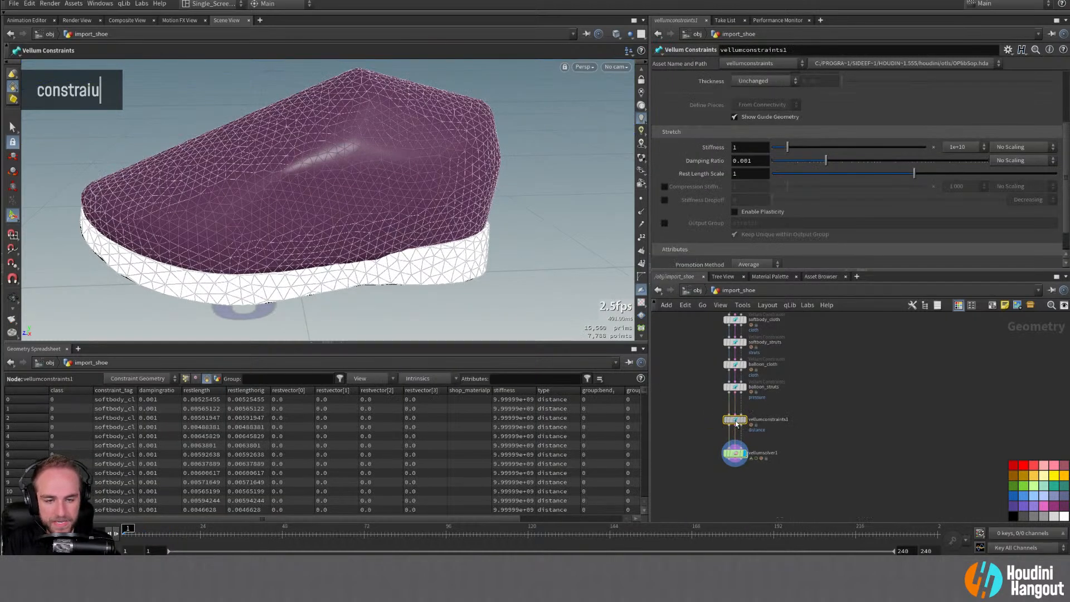
drag(735, 424, 736, 416)
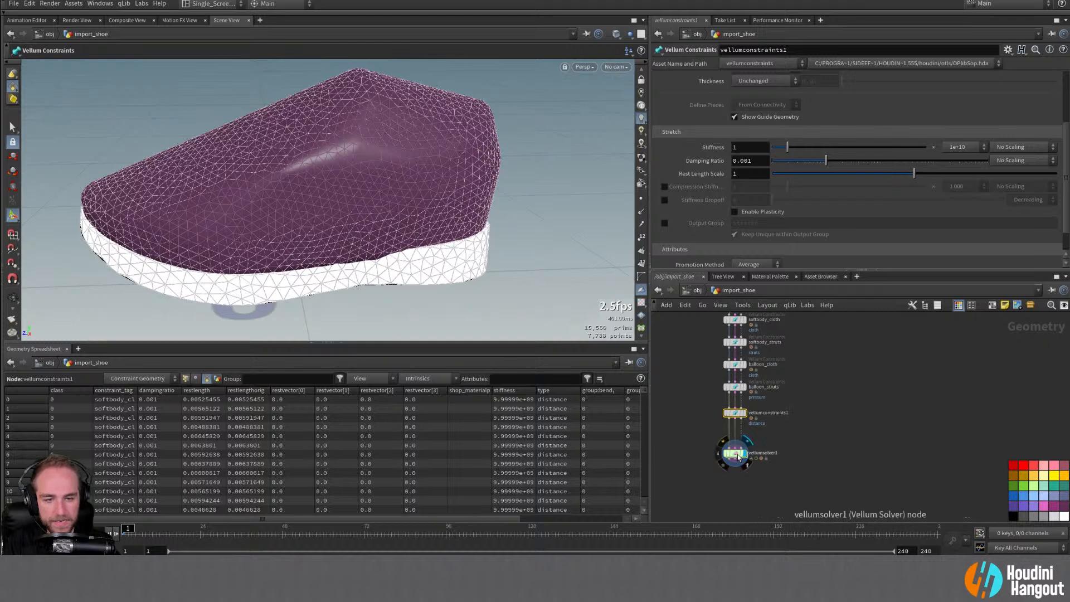
drag(737, 457, 737, 441)
Step: Display the new Vellum Constraints node and set its constraint type to Glue
double_click(746, 403)
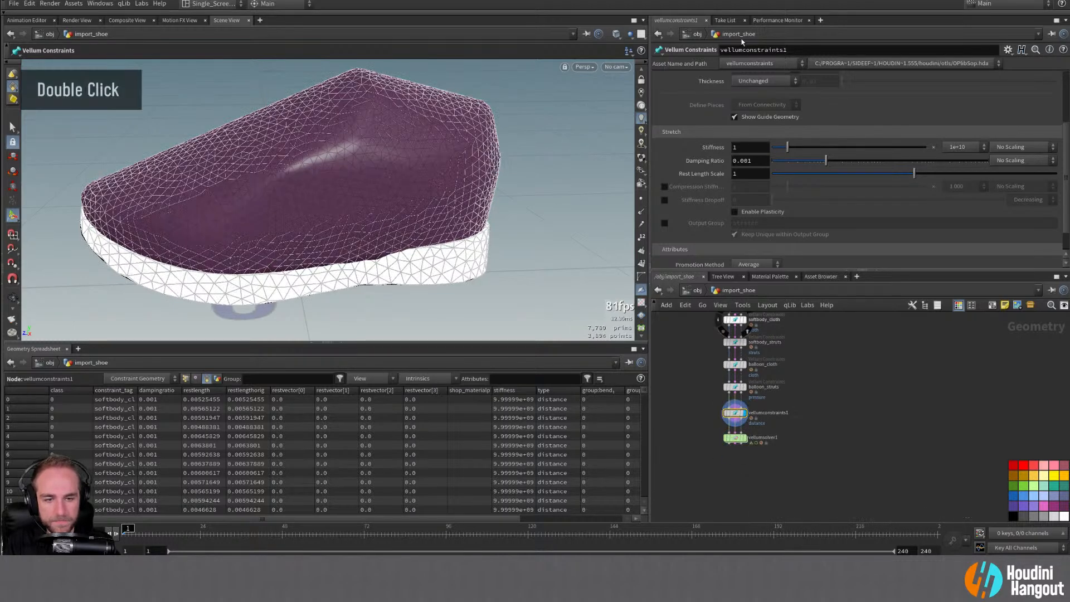
double_click(745, 83)
scroll(687, 153, up, 8)
scroll(691, 134, down, 3)
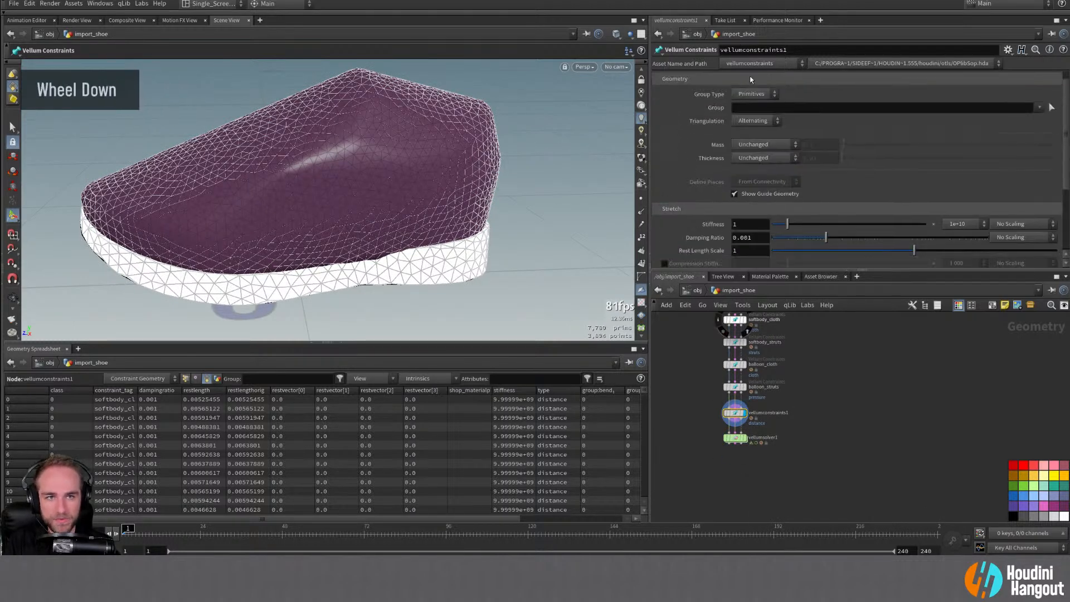
scroll(720, 98, up, 5)
click(749, 78)
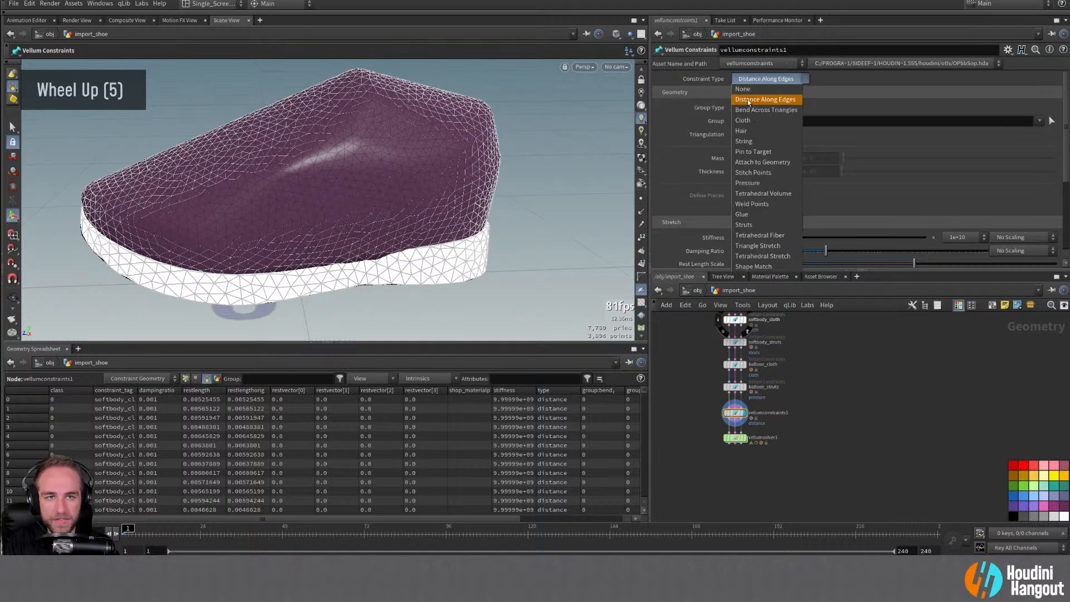
click(757, 214)
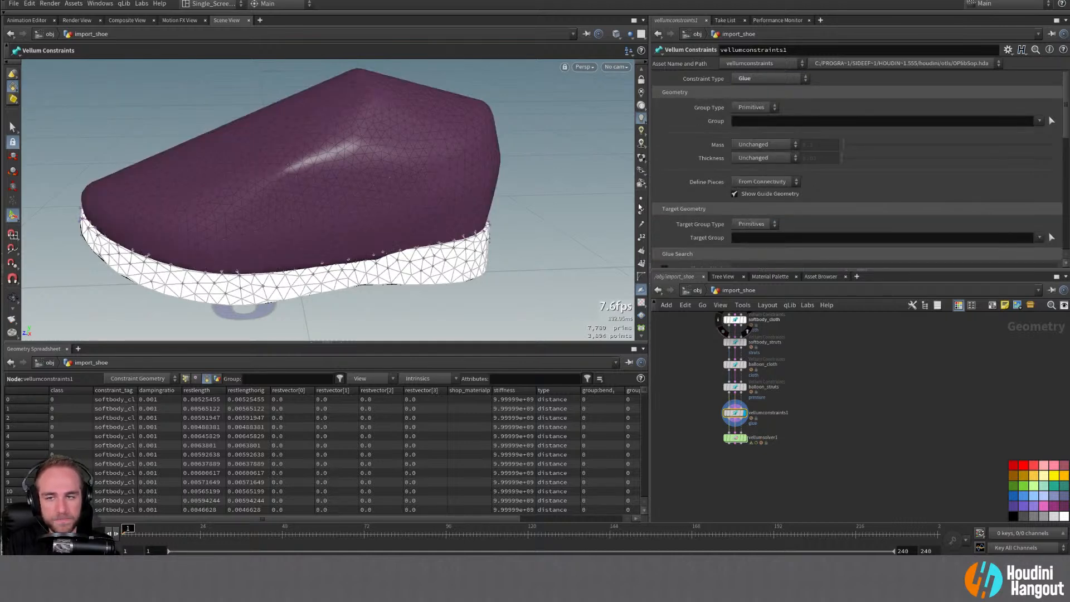
Step: Examine the glue constraints up close along the seam between the shoe upper and the sole
alt+drag(340, 212, 422, 172)
alt+right_drag(422, 173, 480, 211)
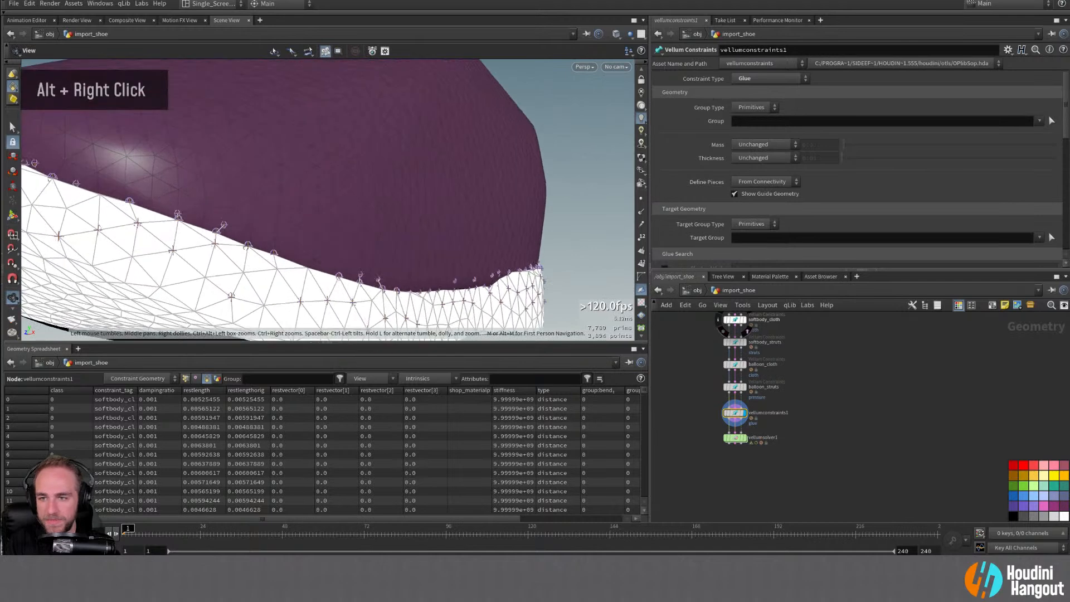
alt+drag(479, 211, 134, 255)
alt+right_drag(211, 248, 362, 251)
alt+drag(362, 251, 339, 249)
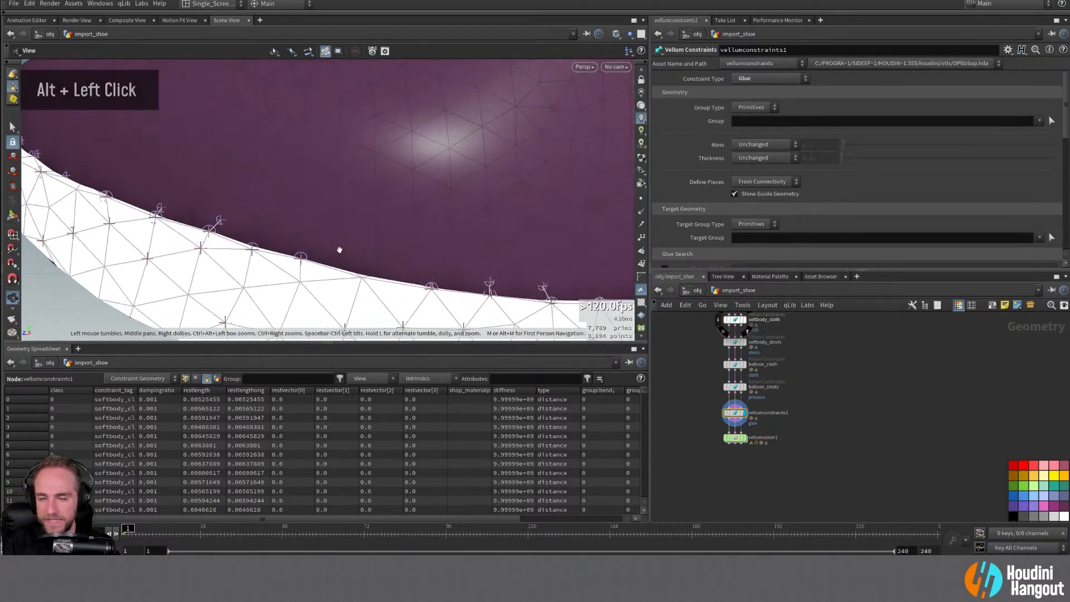
key(Return)
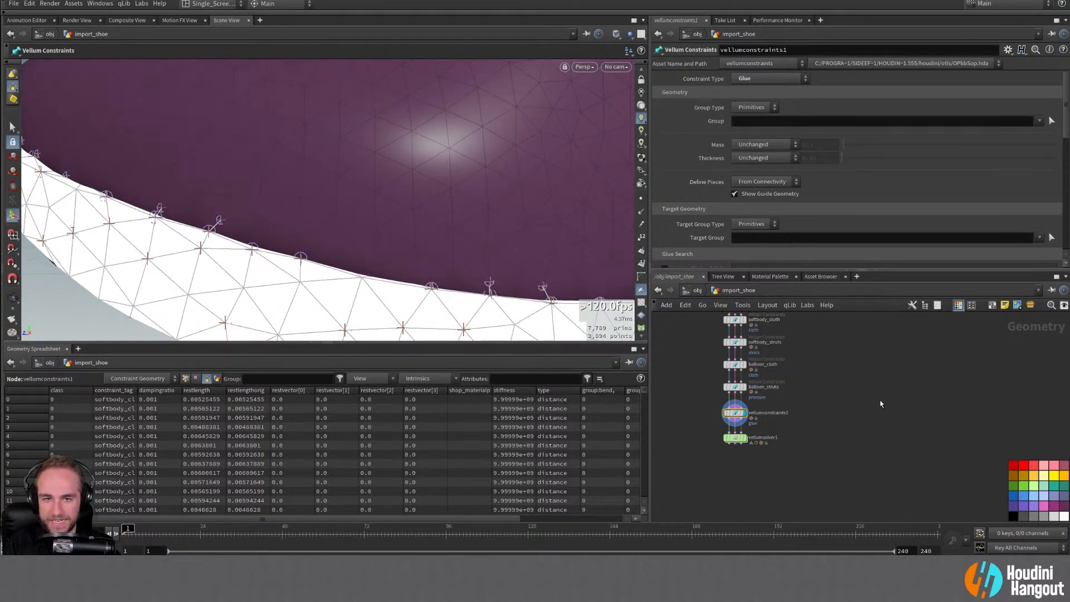
Step: Set the glue constraint node's Constraints Per Point to 3
click(746, 438)
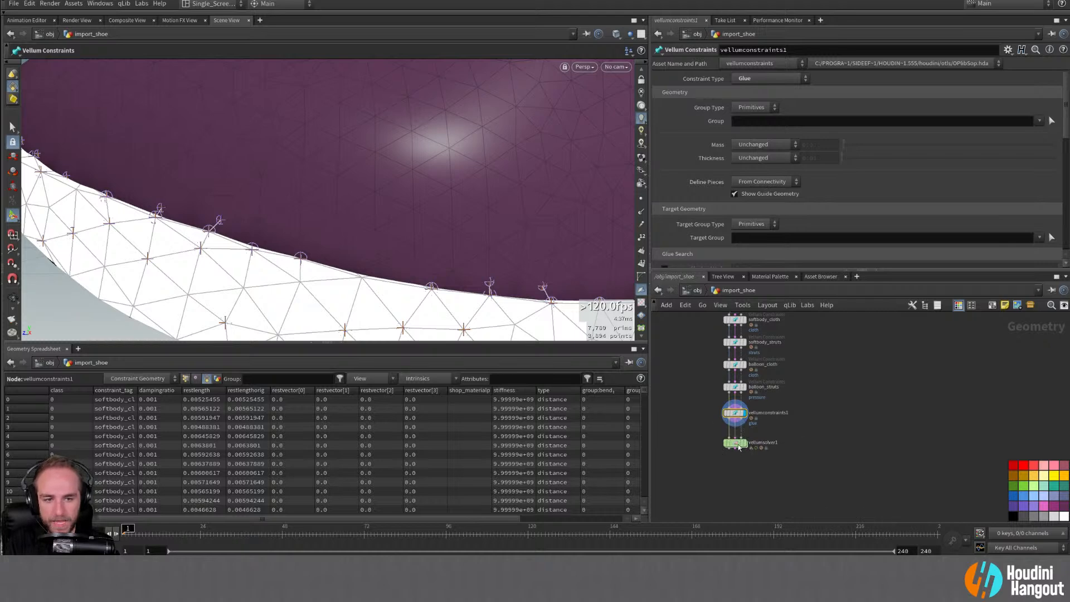
drag(735, 440, 735, 449)
double_click(734, 447)
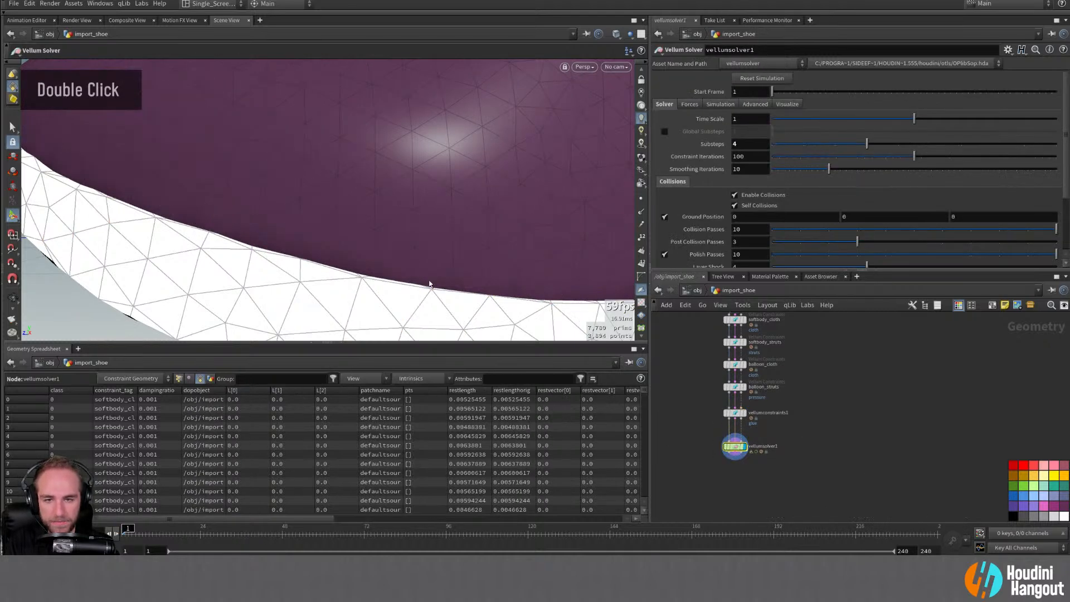
double_click(734, 413)
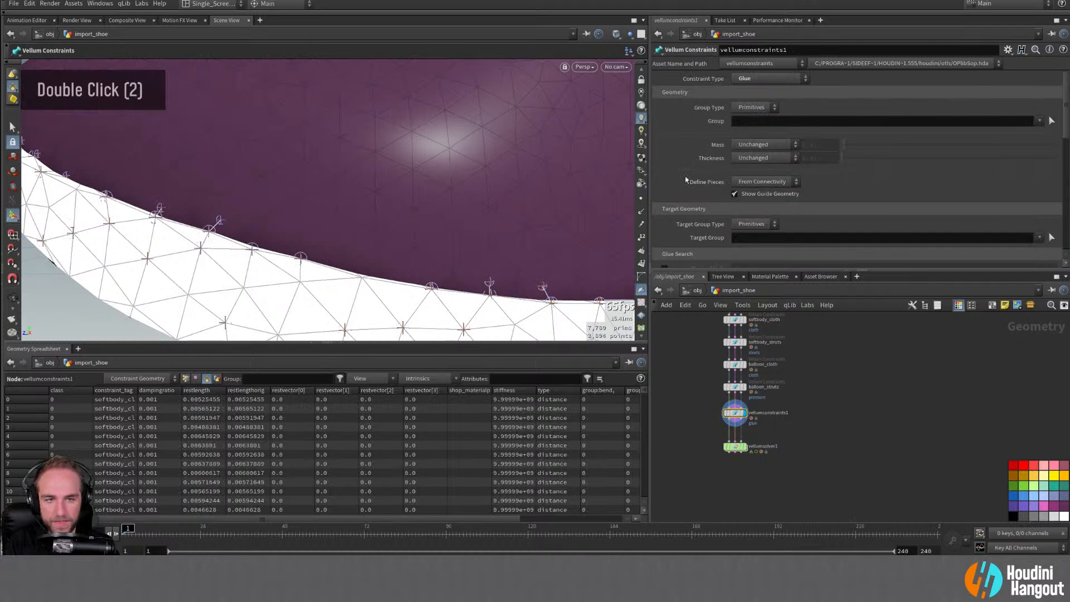
scroll(694, 206, down, 5)
scroll(695, 217, down, 5)
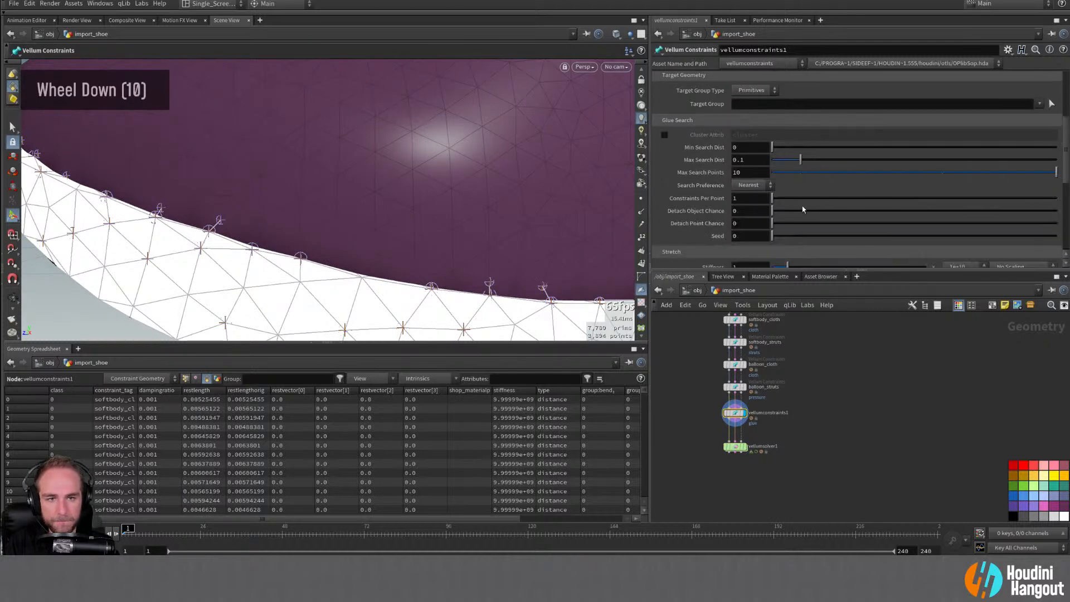
click(918, 199)
click(1029, 200)
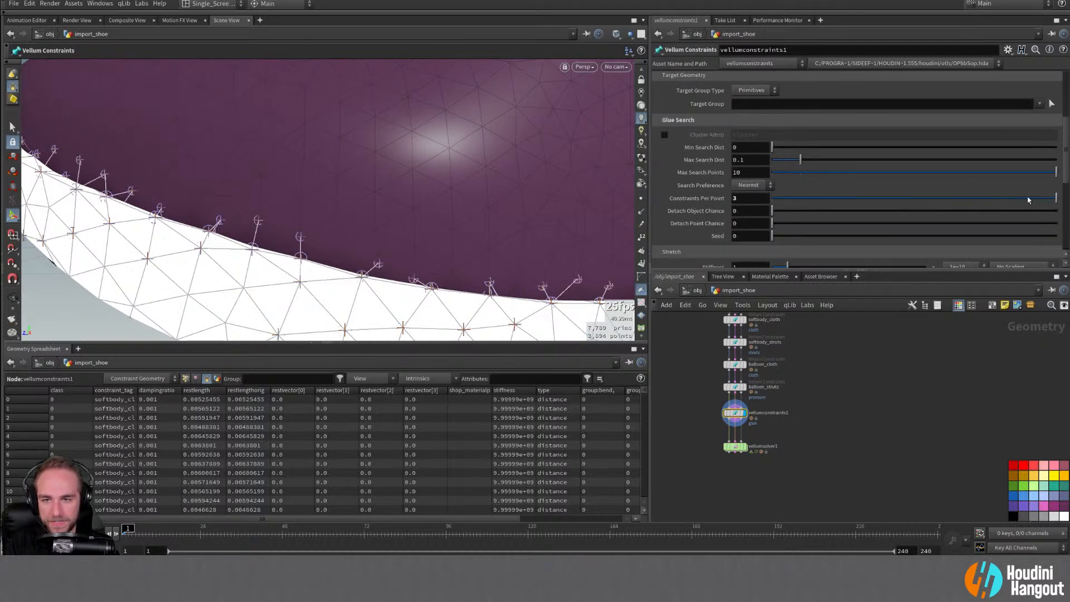
Step: Display the Vellum solver, reset and play the glued shoe simulation, and return to the first frame
alt+drag(349, 251, 305, 235)
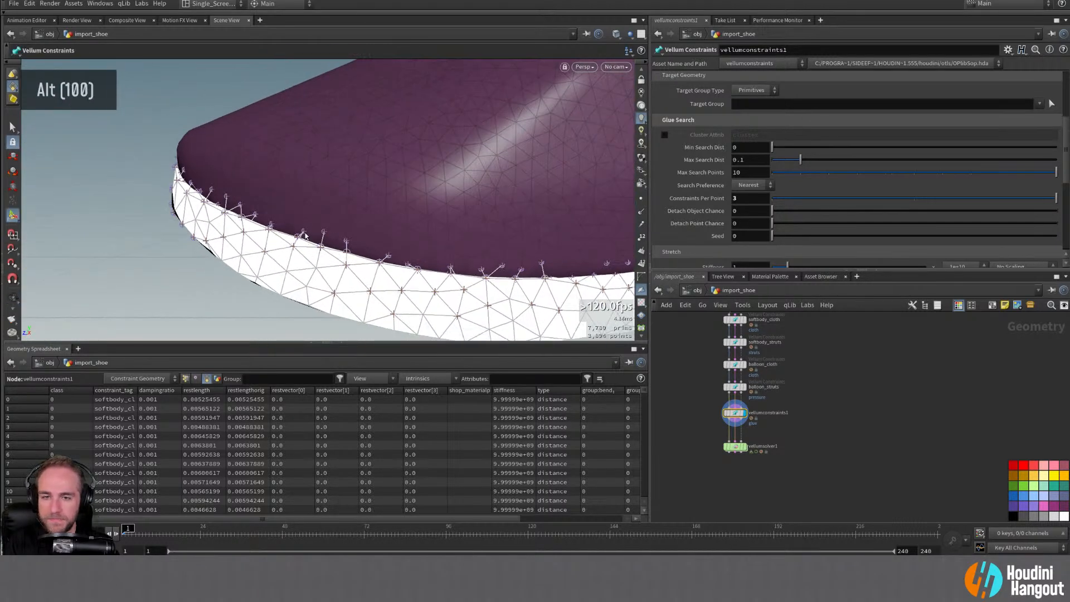
double_click(746, 449)
alt+right_drag(317, 181, 319, 184)
alt+middle_drag(319, 184, 290, 200)
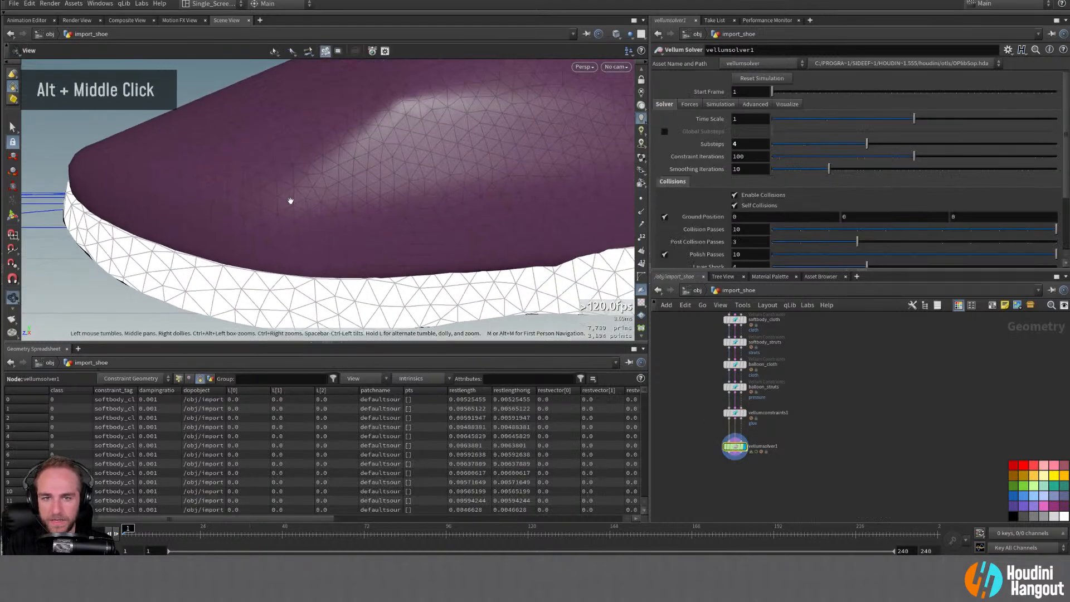
alt+right_drag(291, 201, 450, 218)
alt+middle_drag(449, 218, 382, 198)
double_click(762, 78)
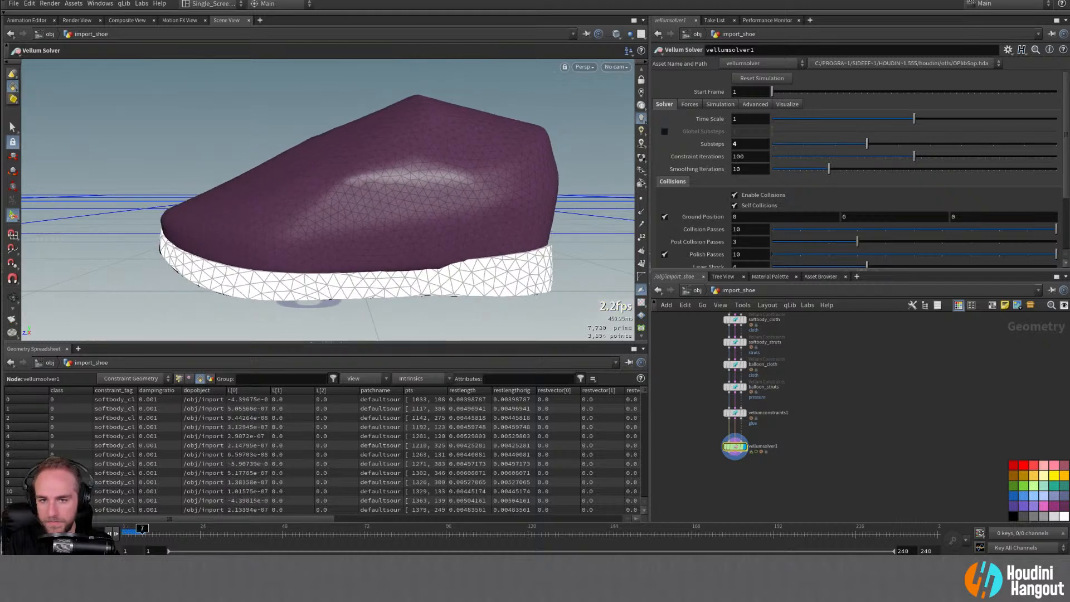
key(ctrl+Up)
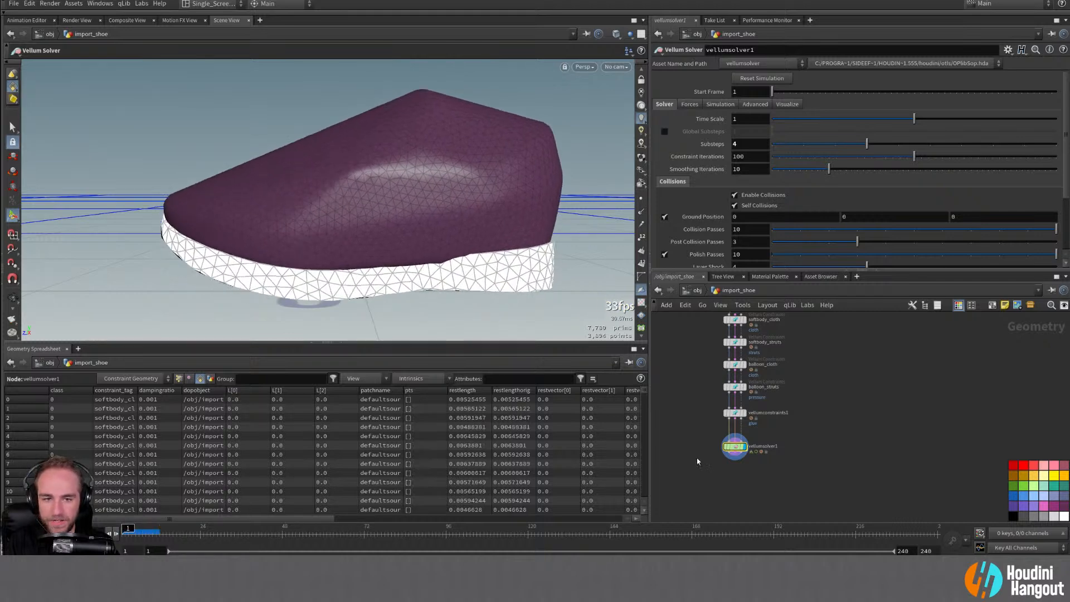
Step: Try a stiffness multiplier of 1e+10 on balloon_struts in the simulation, and undo the change
click(733, 387)
click(981, 163)
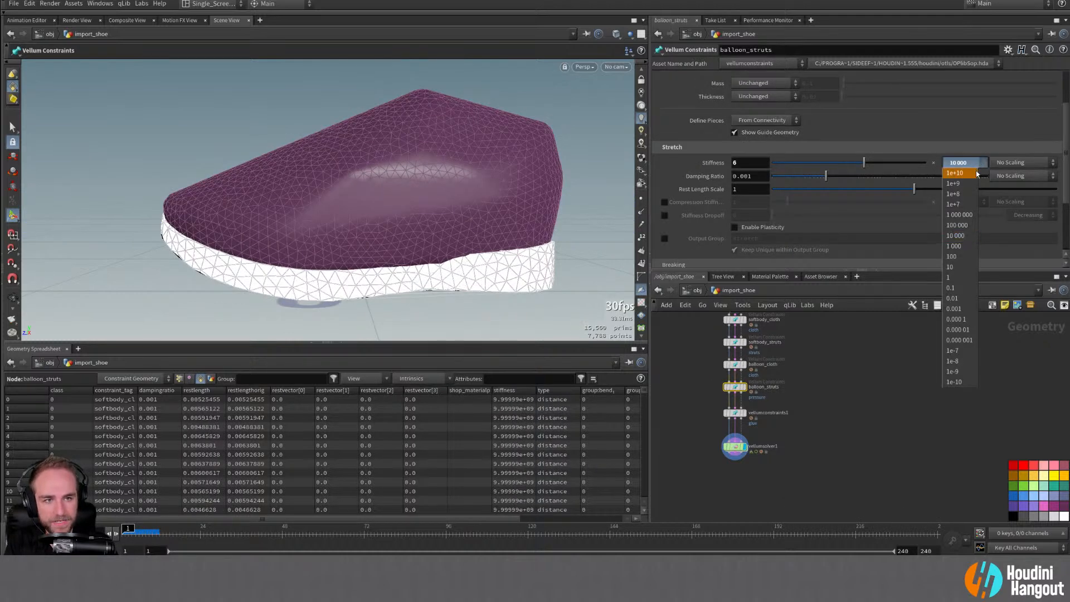
click(976, 172)
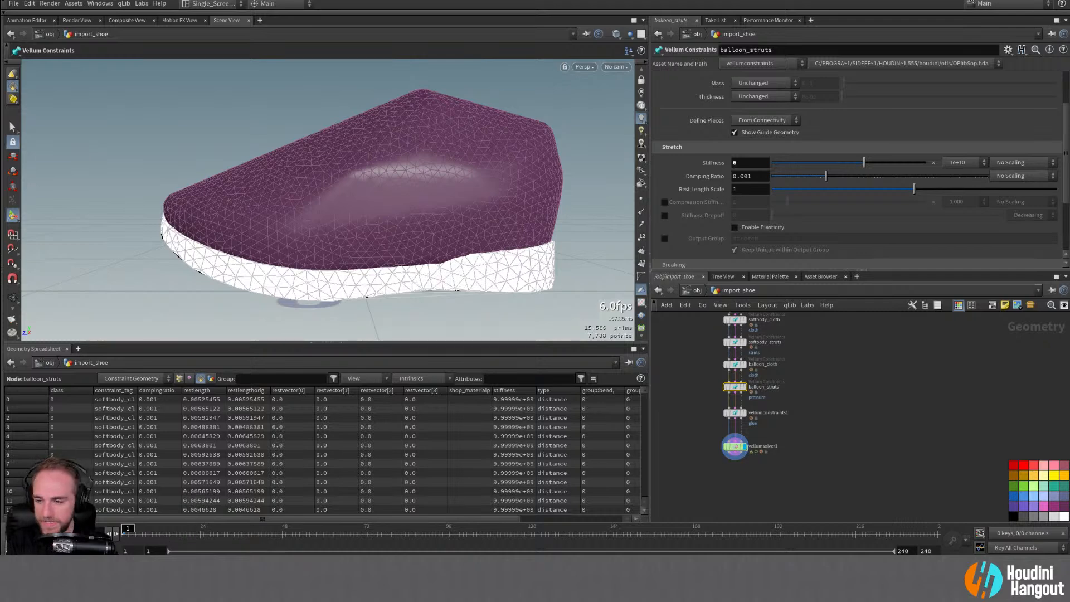
key(Up)
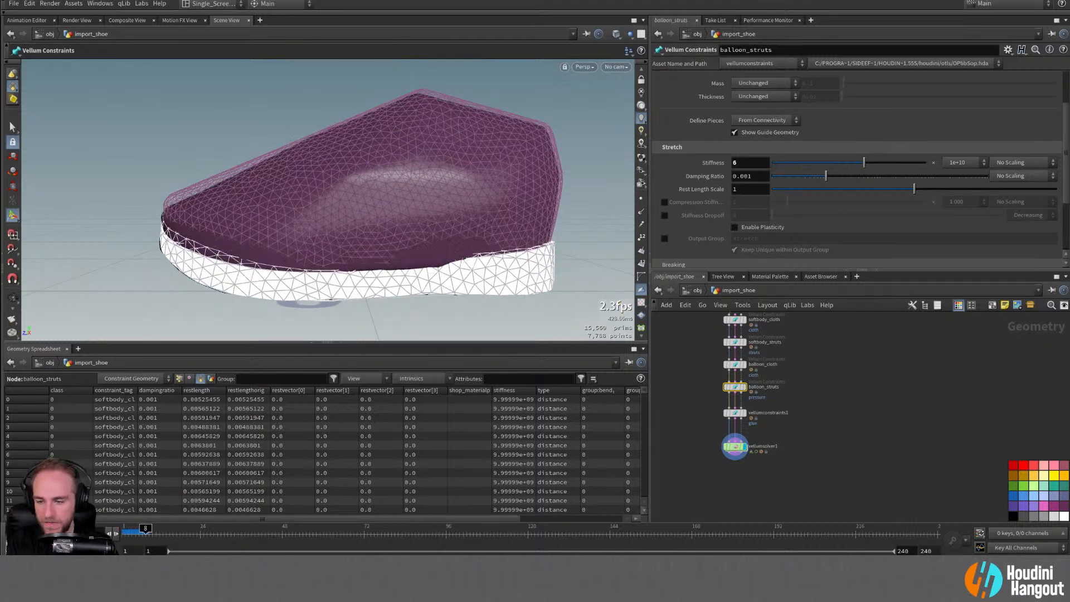
key(ctrl+z)
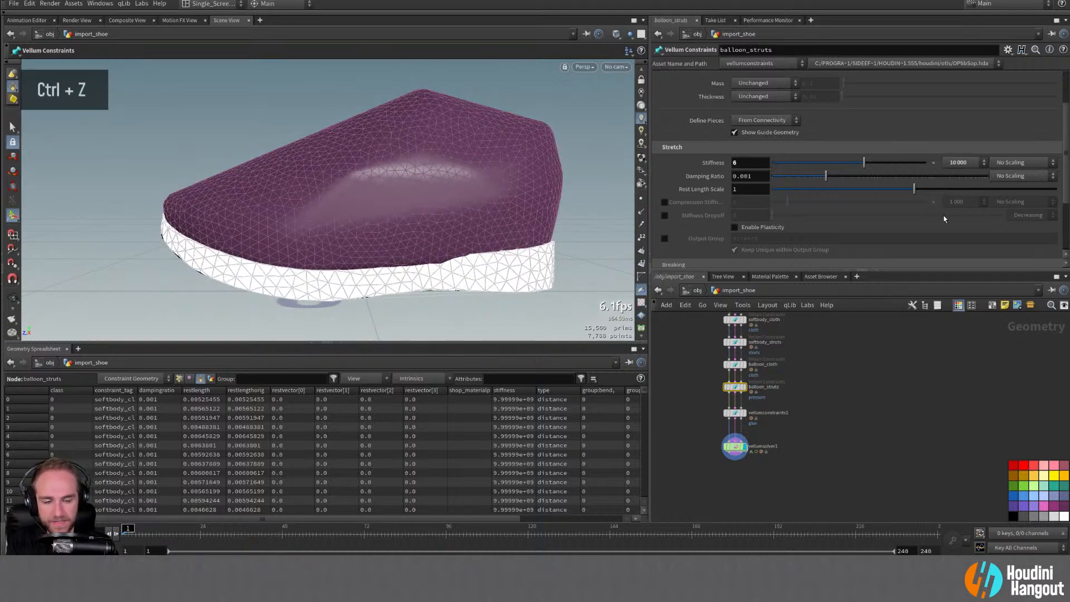
Step: Set the Rest Length Scale of balloon_struts to 5, play the simulation, and return to the first frame
double_click(757, 189)
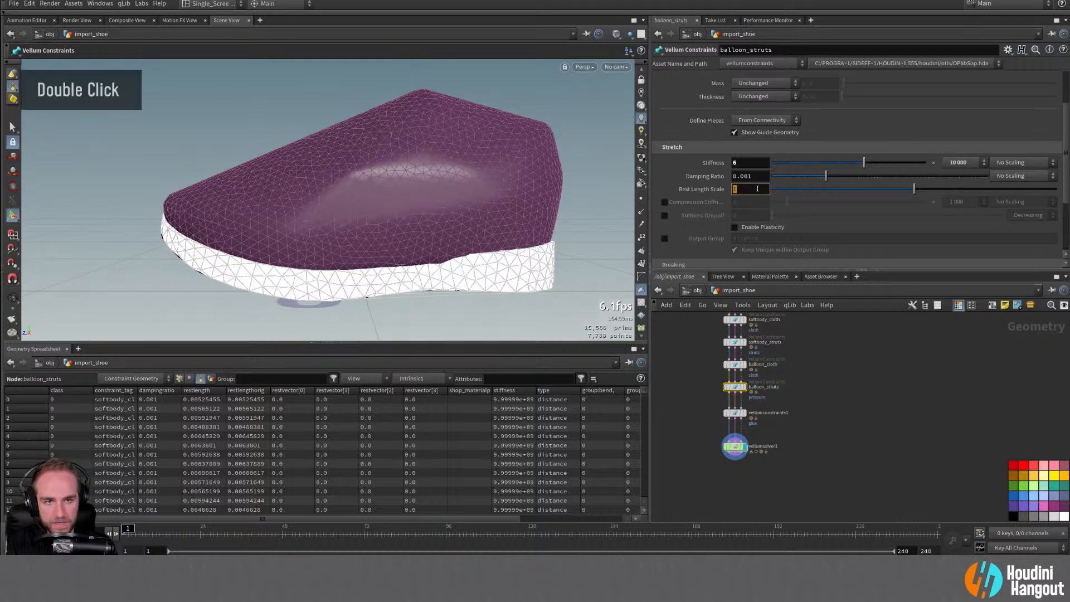
text(5)
key(Return)
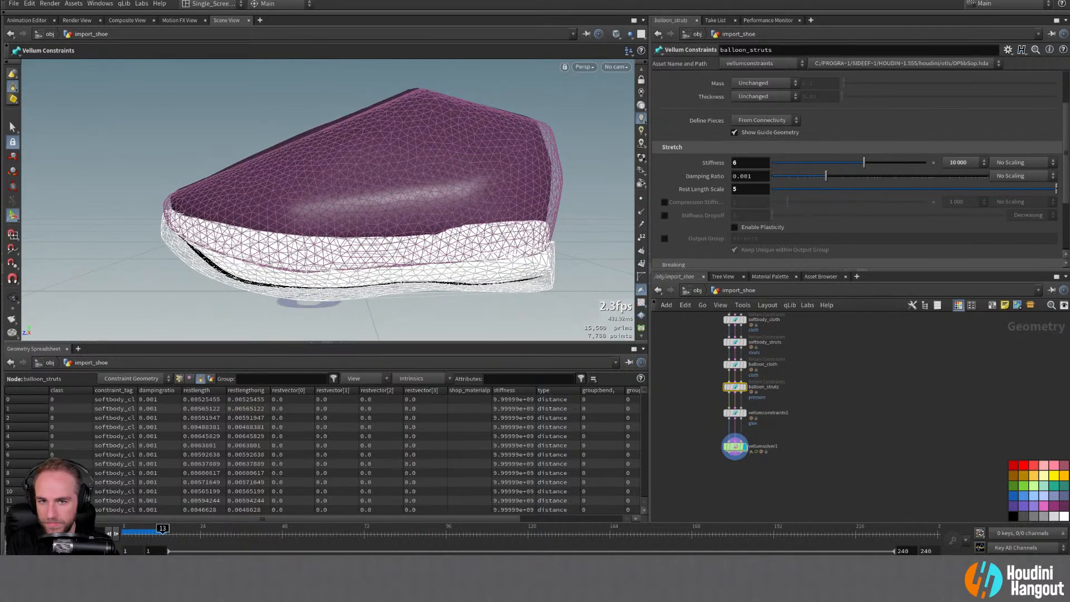
click(14, 533)
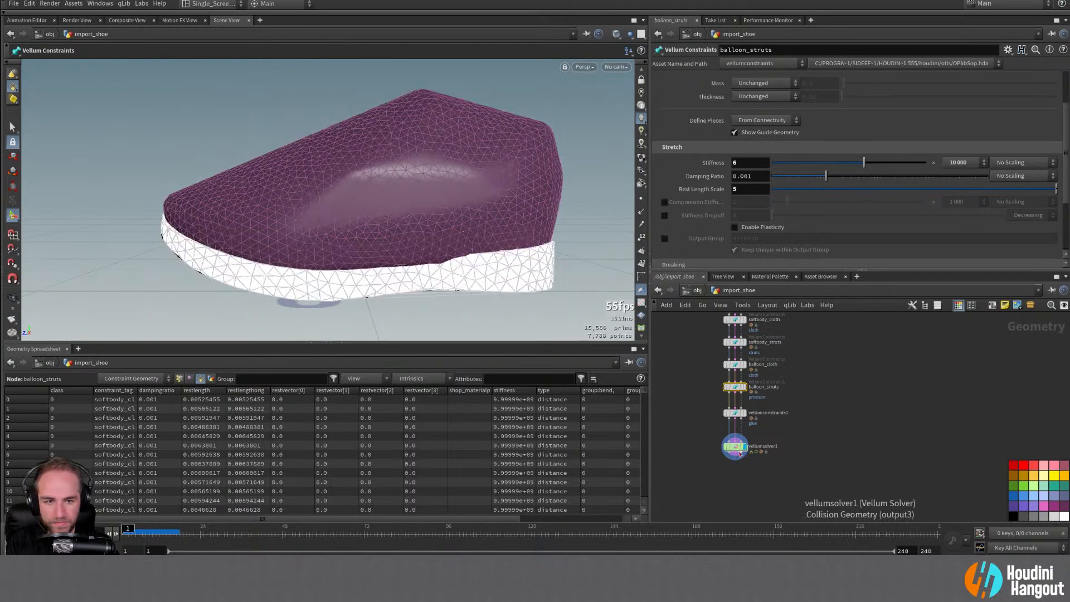
Step: Play the simulation from vellumsolver1, check the inflated shoe from further away, and return to the first frame
click(736, 447)
alt+drag(317, 235, 466, 203)
alt+right_drag(466, 203, 196, 274)
alt+drag(196, 274, 272, 262)
alt+middle_drag(272, 263, 201, 265)
click(54, 533)
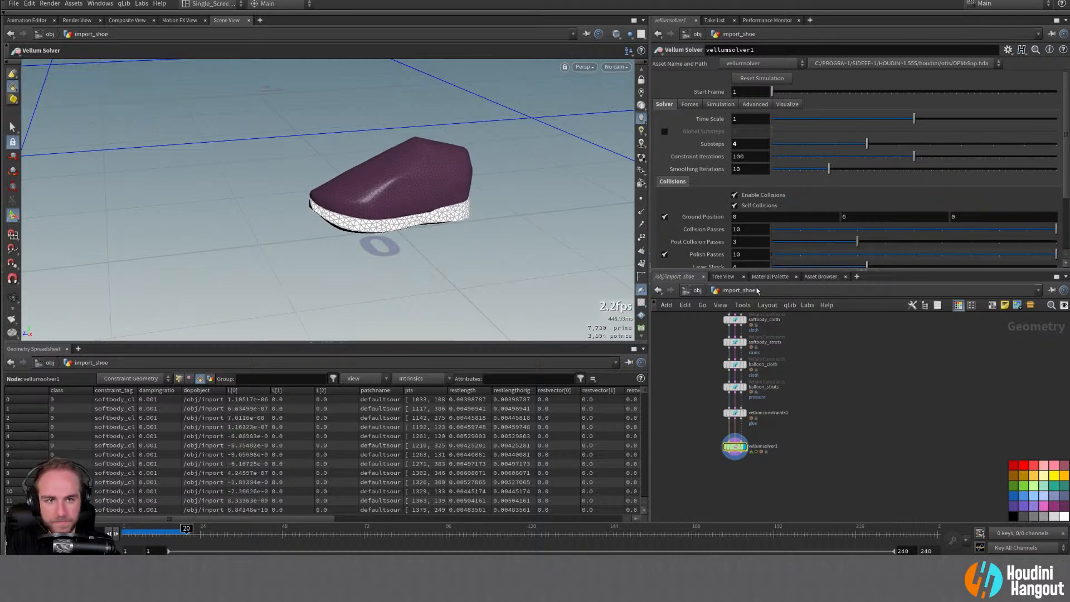
Step: Set the Rest Length Scale of balloon_struts to 10 and play the simulation
click(735, 413)
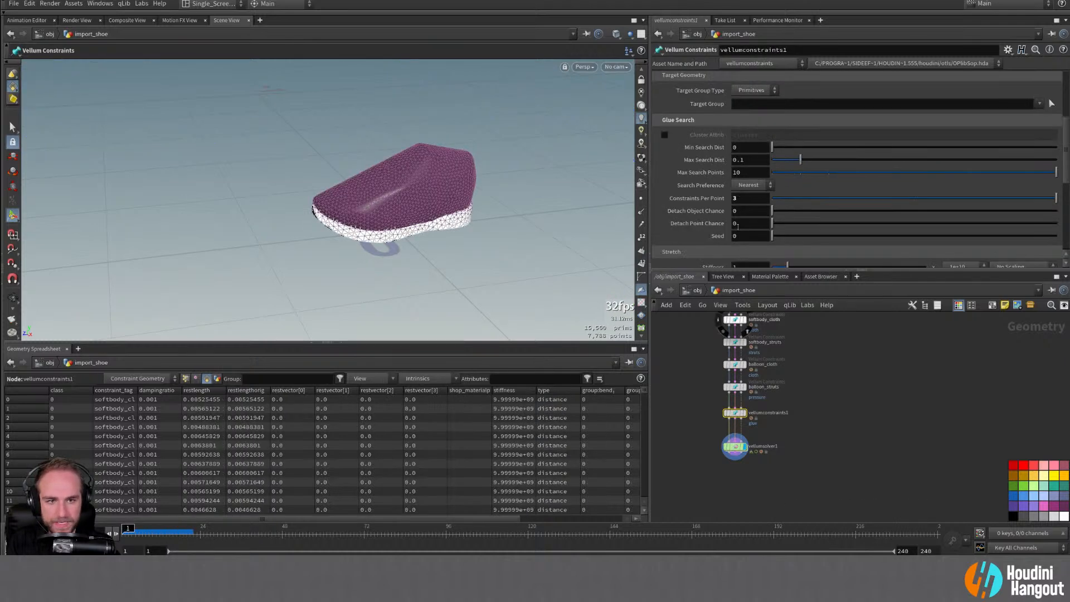
click(735, 387)
double_click(743, 188)
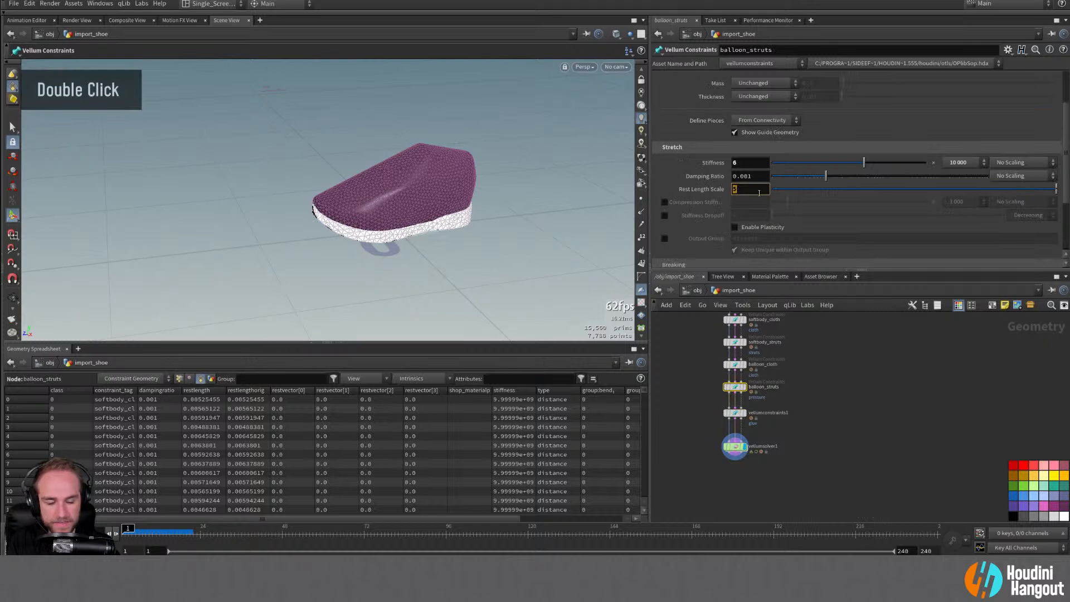
text(10)
key(Return)
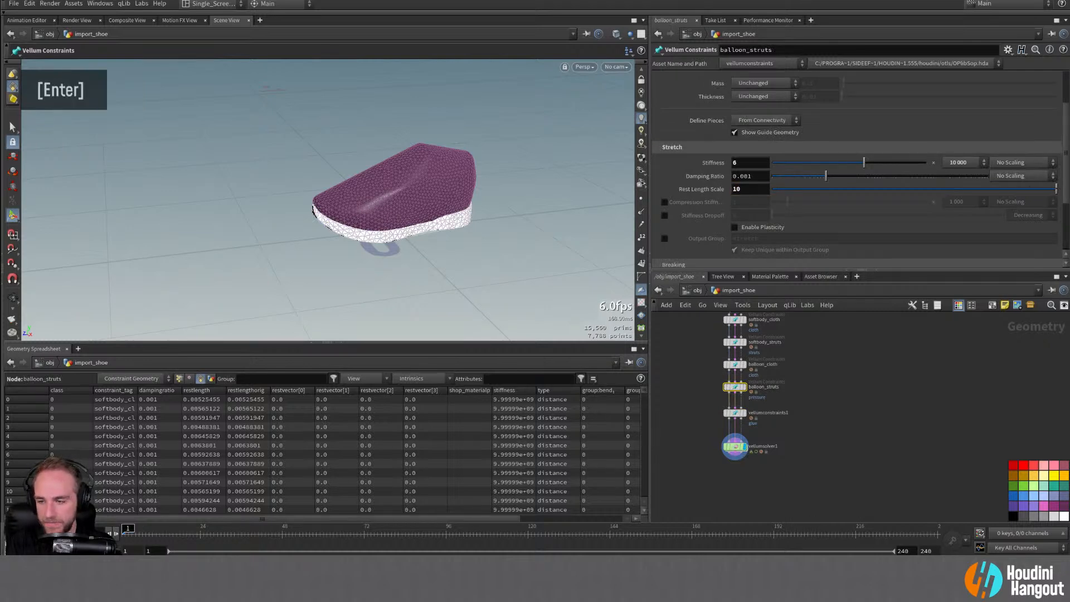
key(Up)
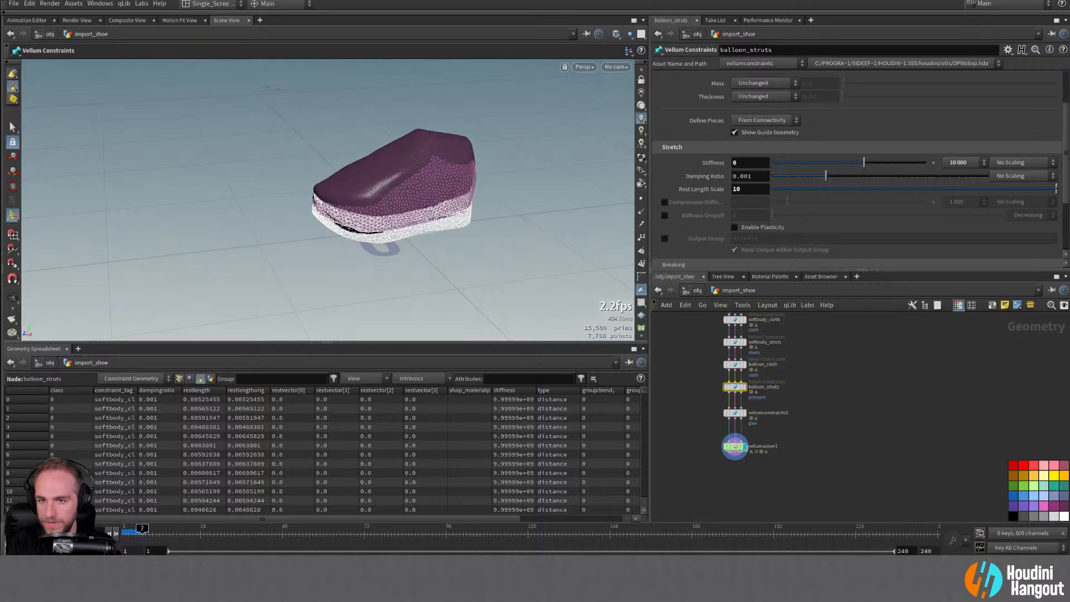
Step: Try a stiffness multiplier of 1 000 000 on balloon_struts, play the simulation from vellumsolver1, and return to the first frame
click(984, 162)
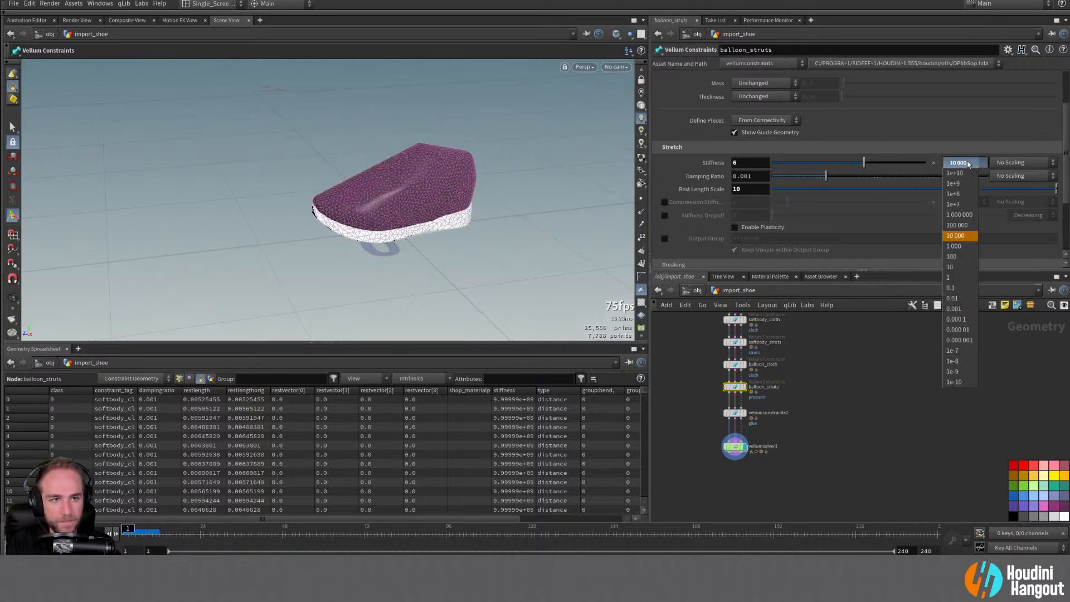
click(958, 241)
click(663, 523)
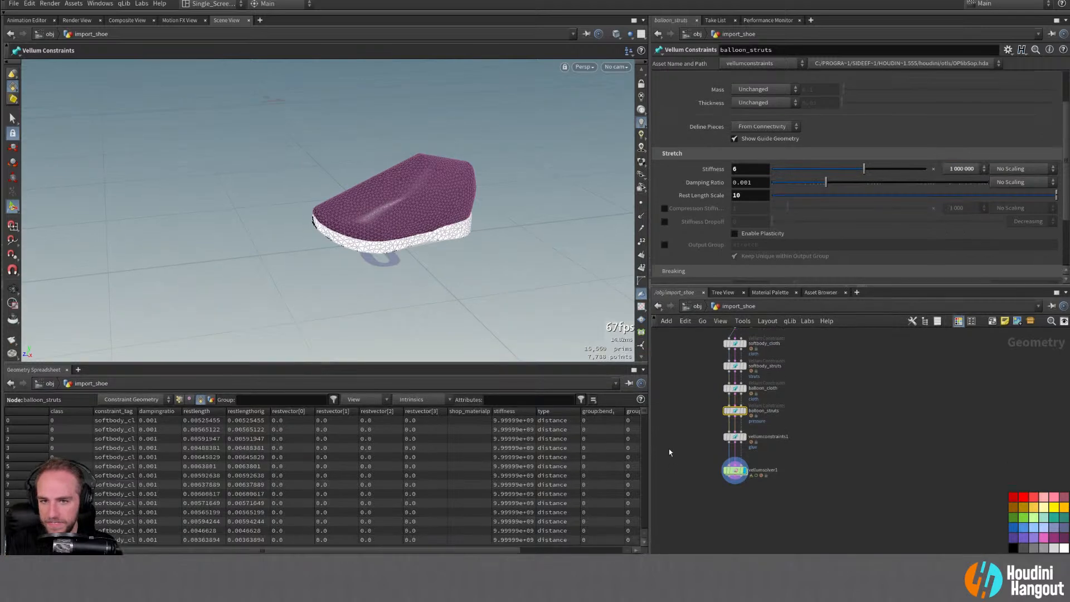
click(446, 554)
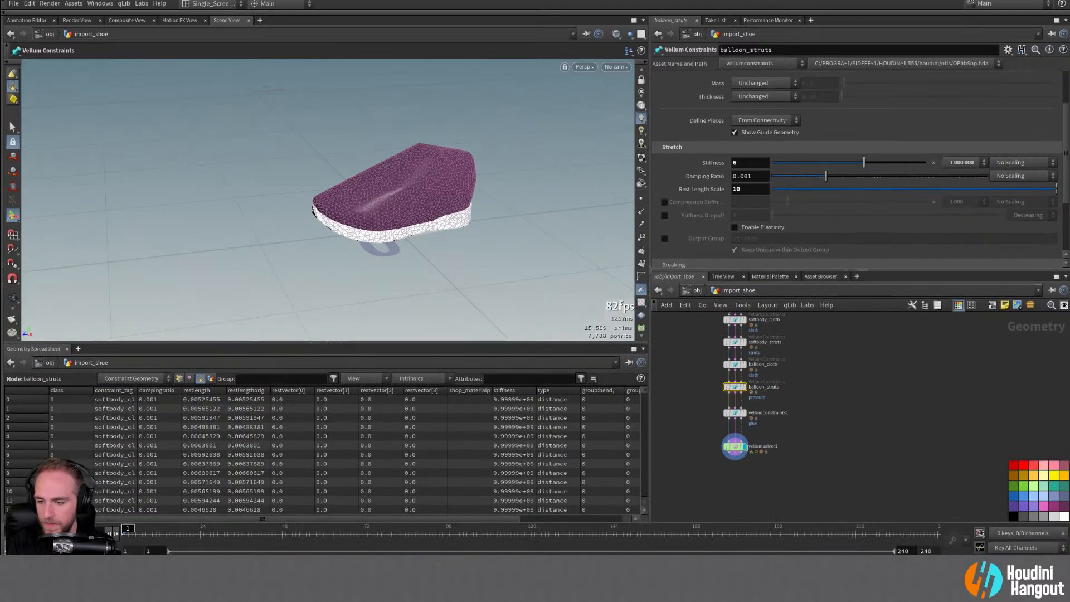
alt+right_drag(750, 469, 759, 461)
click(730, 437)
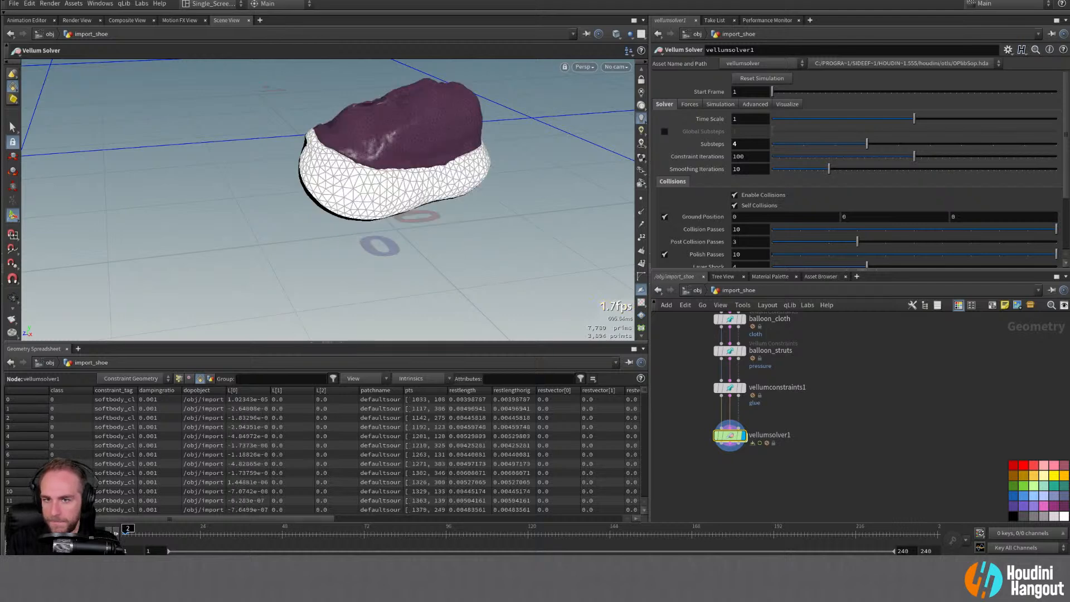
alt+right_drag(393, 204, 168, 269)
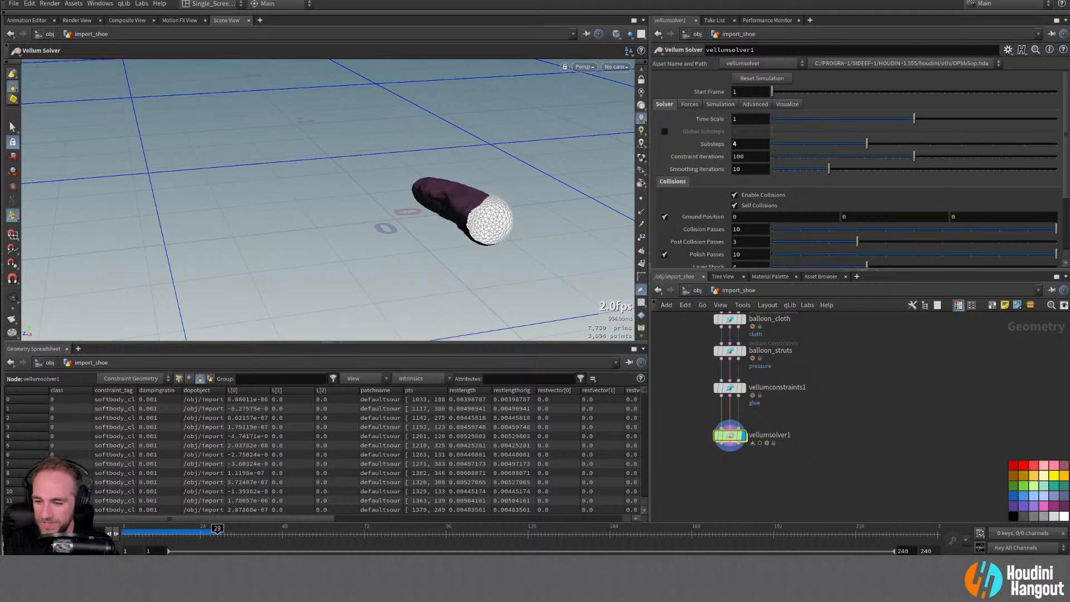
key(ctrl+Left)
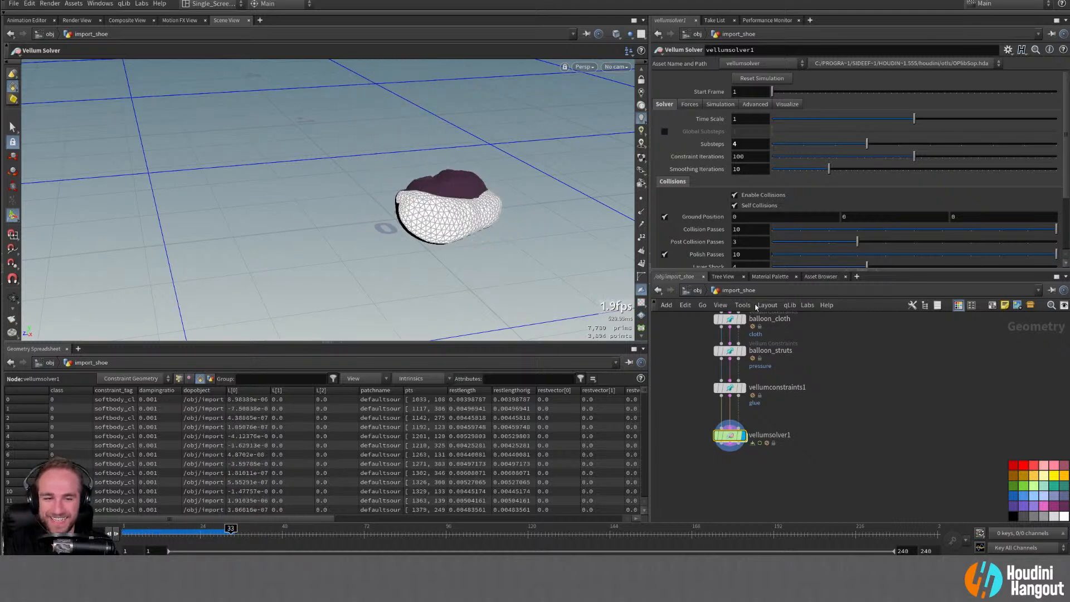
key(ctrl+Left)
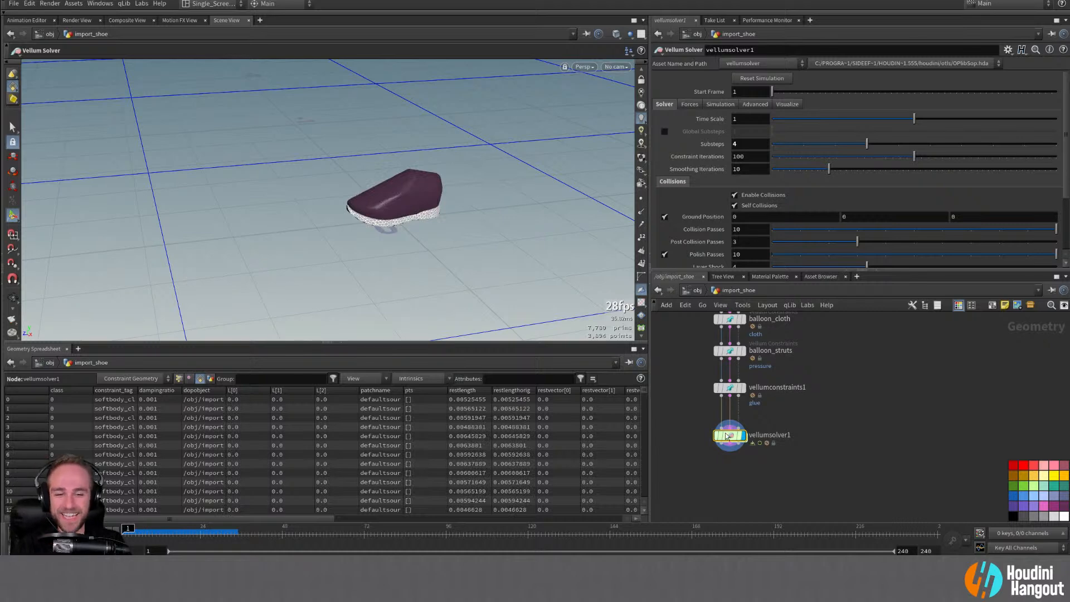
Step: Set the stiffness multiplier of balloon_struts to 100 000 and play the simulation
click(731, 353)
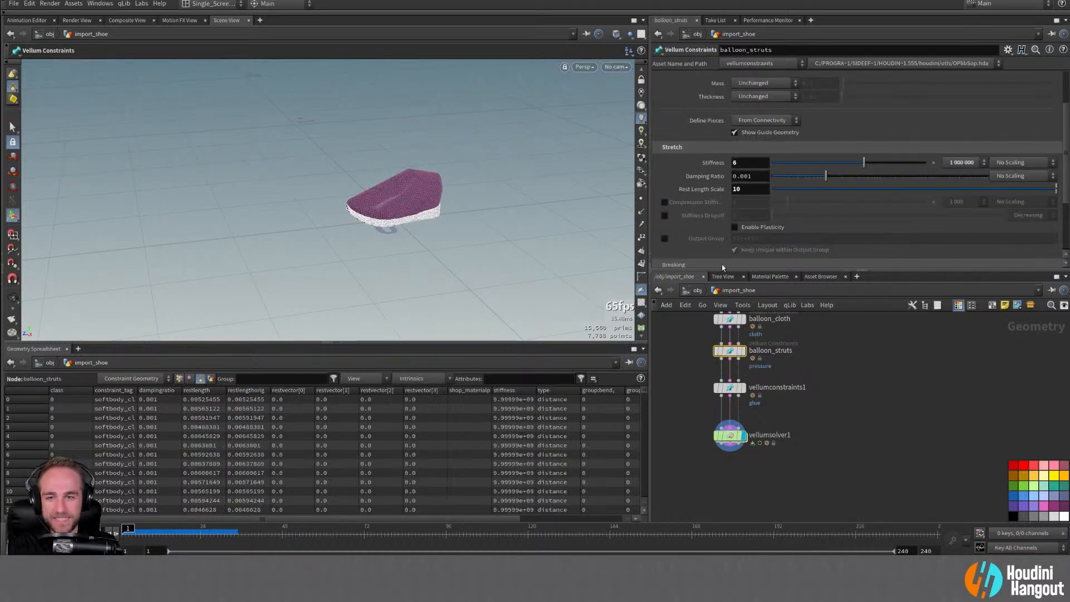
click(958, 164)
click(956, 228)
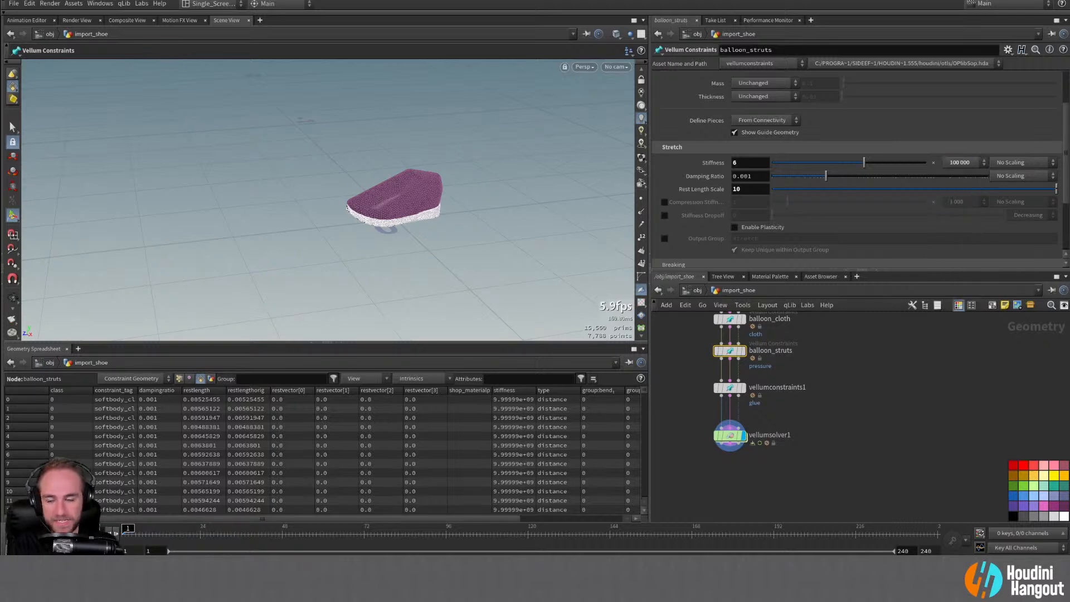
key(Up)
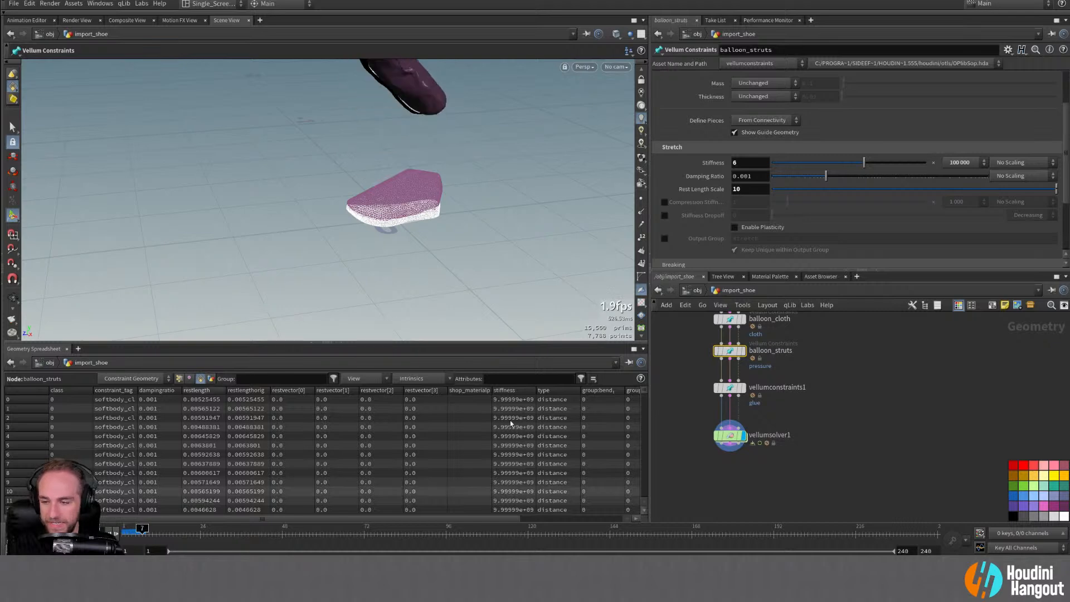
Step: Try a stiffness multiplier of 10 000 on balloon_struts, and set it back to 100 000
click(960, 162)
click(956, 235)
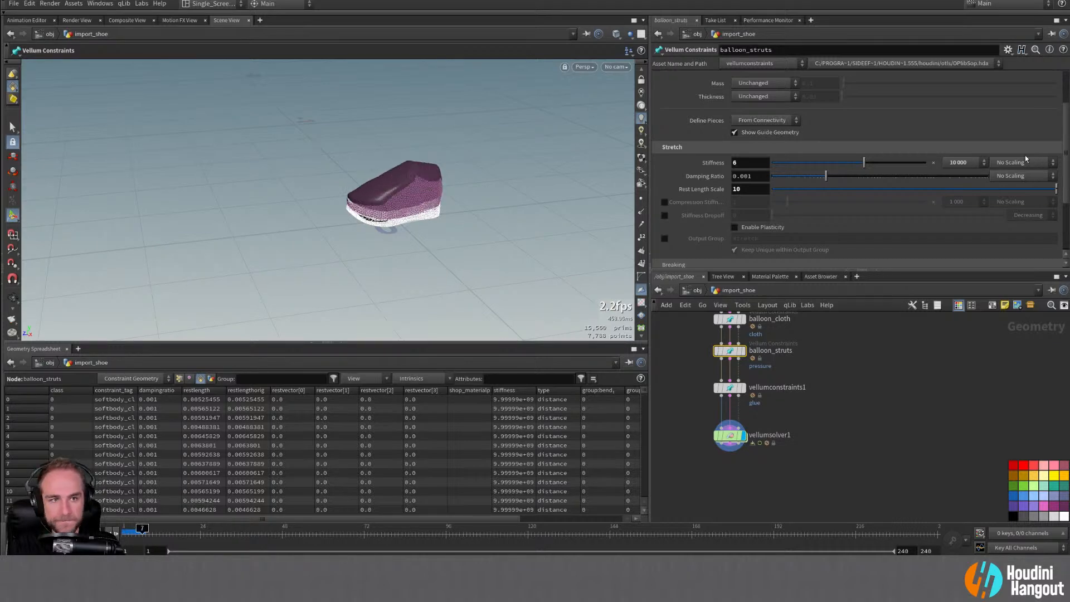
click(959, 162)
click(959, 224)
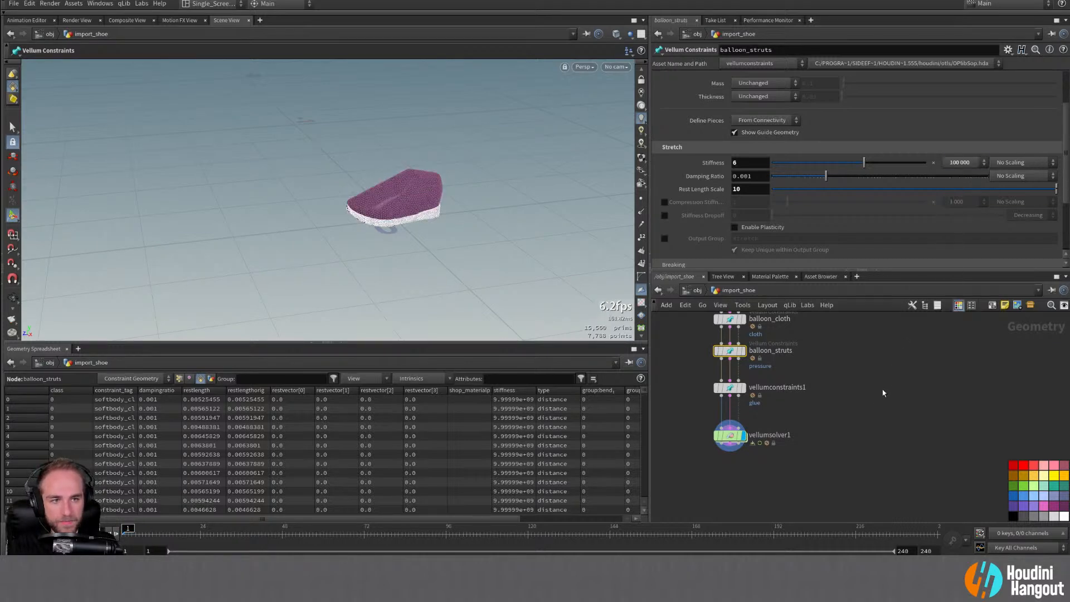
Step: Reset the Rest Length Scale of balloon_struts to its default, play the simulation from vellumsolver1, and return to the first frame
ctrl+middle_click(707, 187)
click(731, 434)
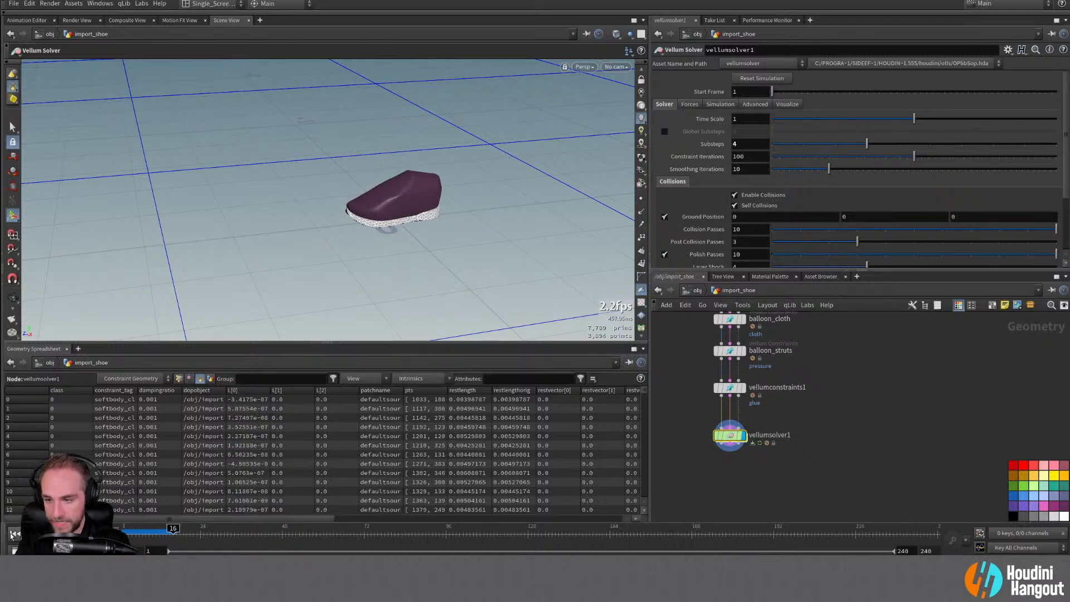
key(ctrl+Up)
alt+right_drag(408, 202, 547, 172)
alt+drag(547, 173, 413, 192)
Step: Enter the forces network inside vellumsolver1, showing its FORCE and SOURCE outputs
alt+middle_drag(756, 361, 750, 432)
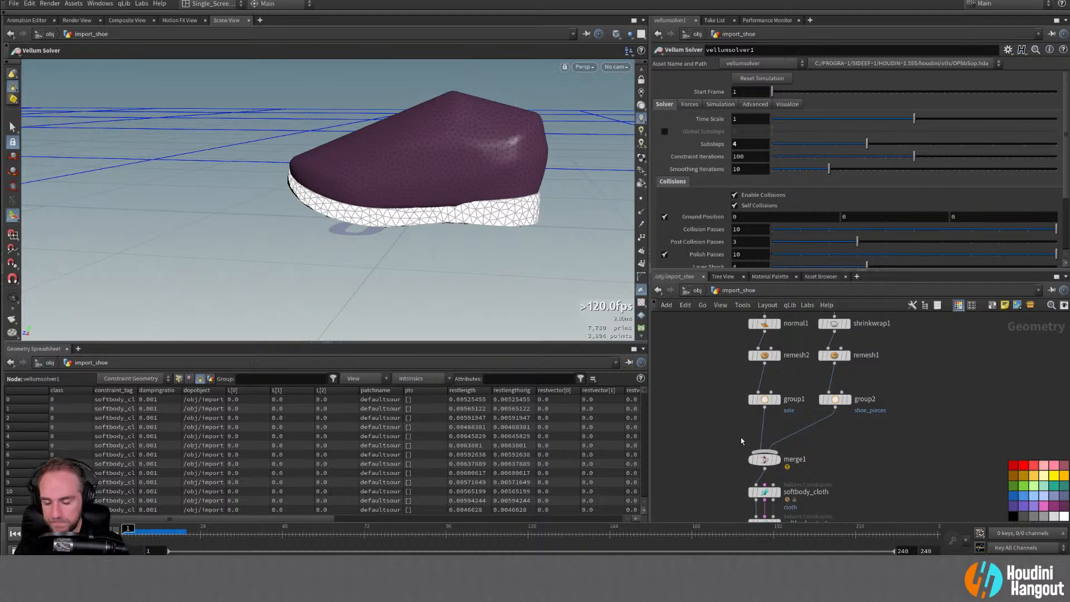
alt+middle_drag(874, 476, 884, 334)
alt+middle_drag(809, 477, 805, 406)
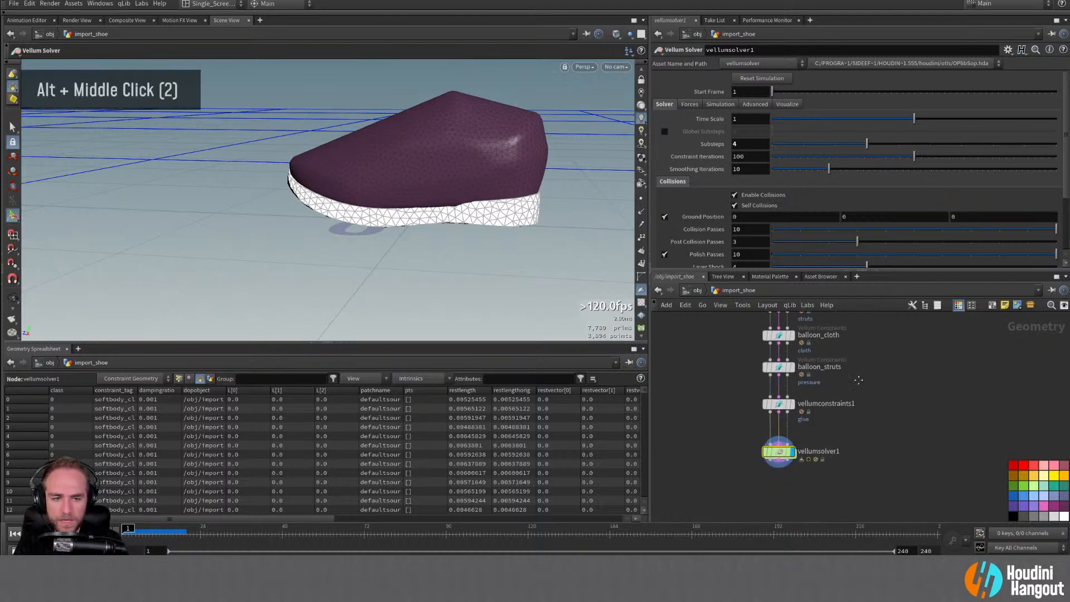
double_click(776, 451)
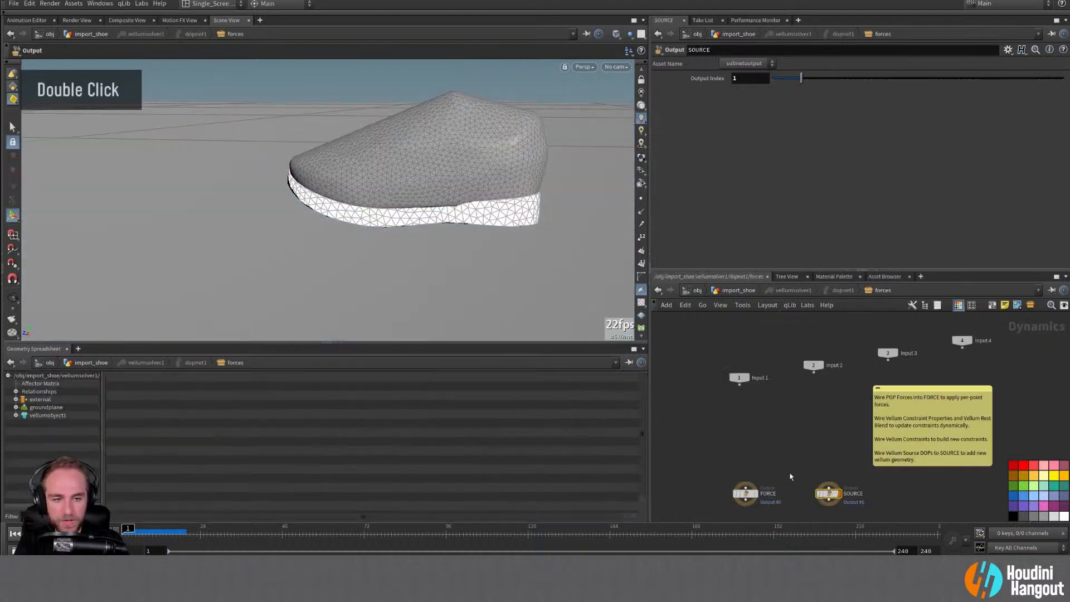
middle_drag(791, 477, 788, 457)
right_drag(788, 456, 808, 447)
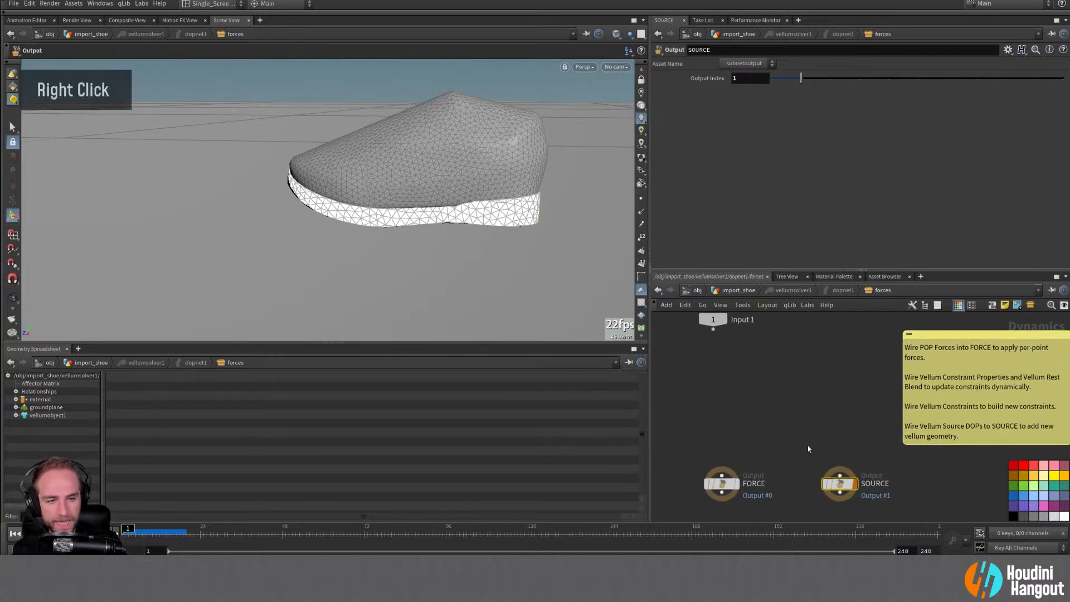
middle_drag(808, 448, 787, 444)
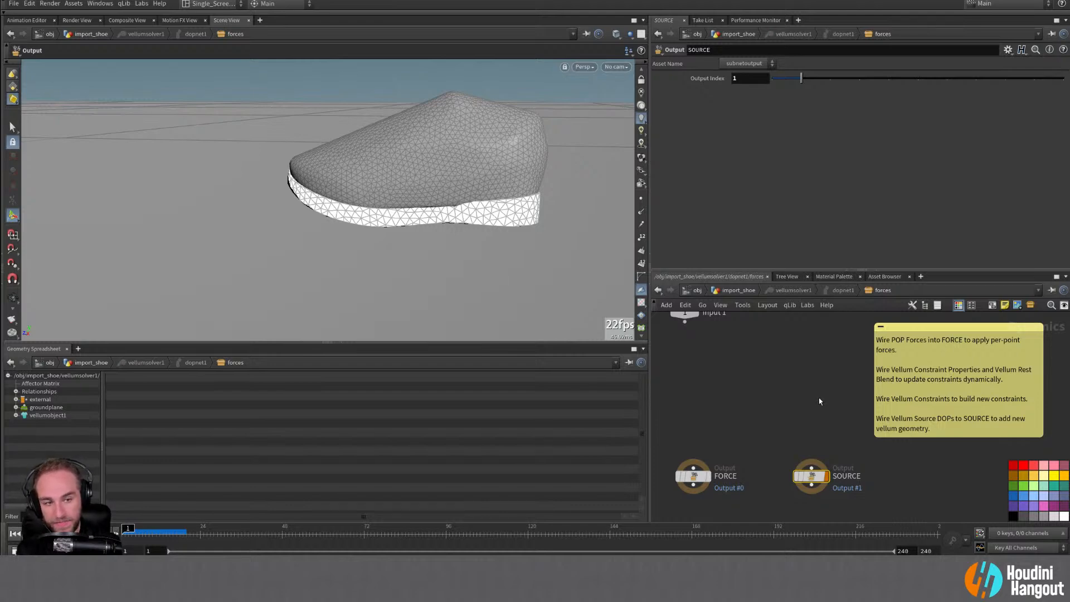
Step: Add a Vellum Constraint Properties node above the FORCE output and wire it into FORCE
key(Tab)
text(vell)
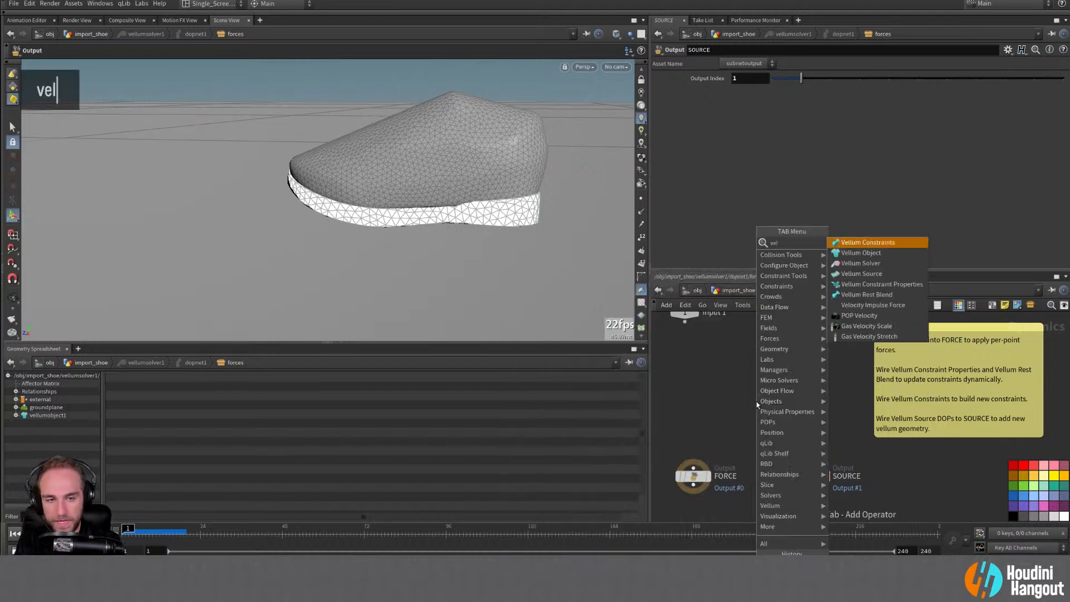
key(Down)
key(Down)
key(Down)
key(Down)
key(Return)
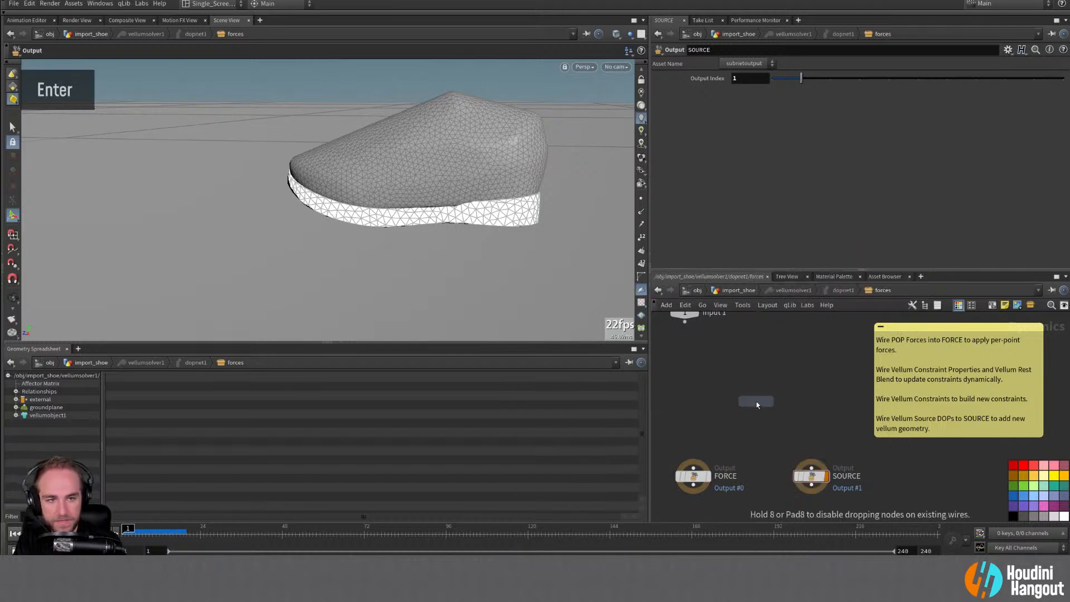
click(693, 431)
drag(686, 424, 695, 425)
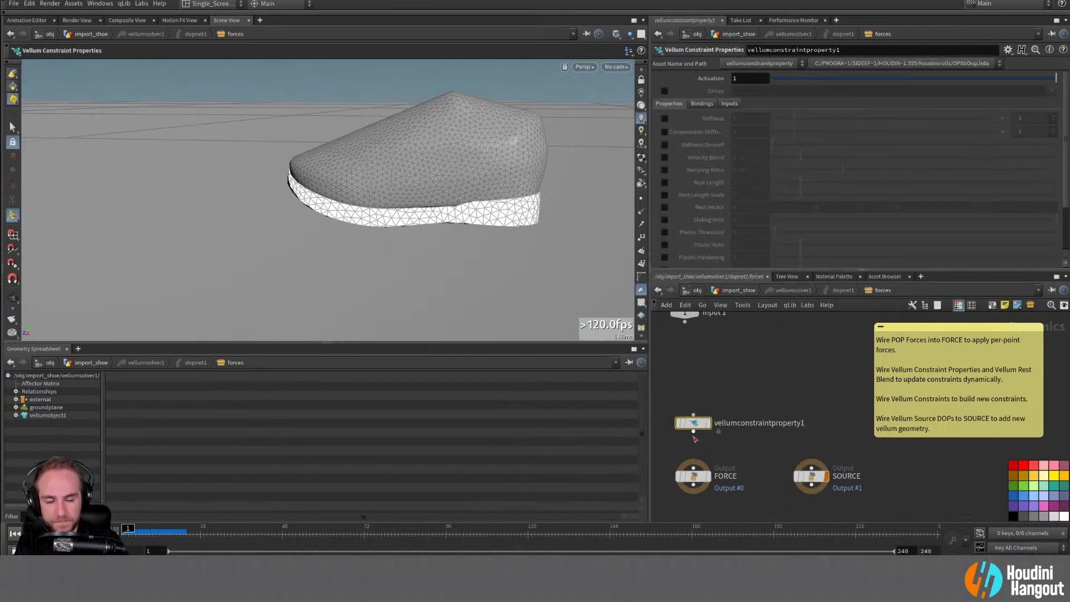
click(693, 432)
click(694, 467)
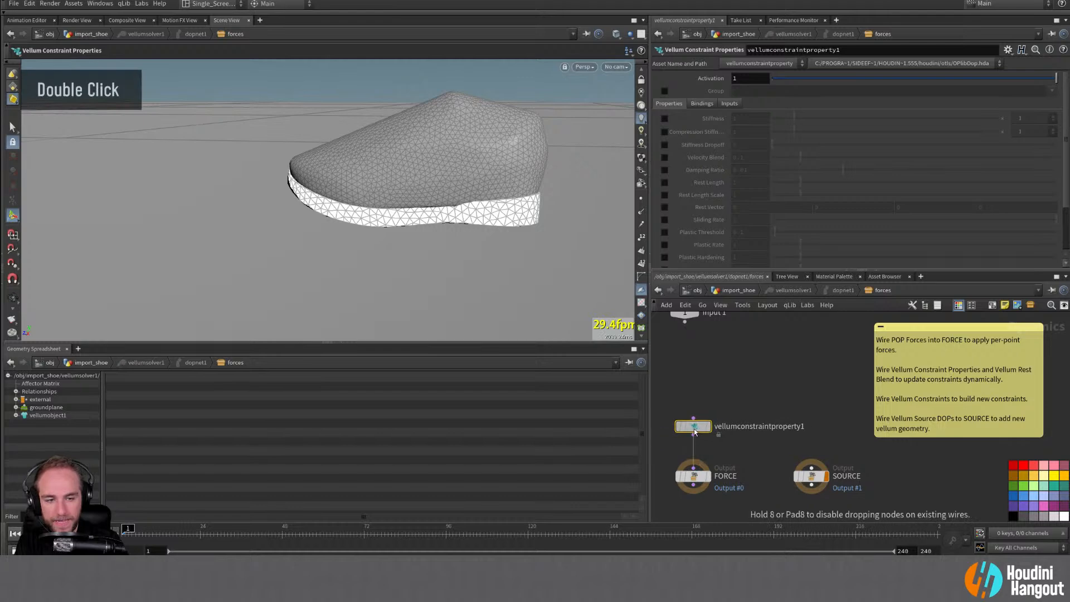
Step: Review the properties, bindings and inputs of vellumconstraintproperty1, including the evaluated DOP Data path
scroll(696, 210, down, 11)
scroll(697, 210, down, 2)
scroll(698, 205, up, 20)
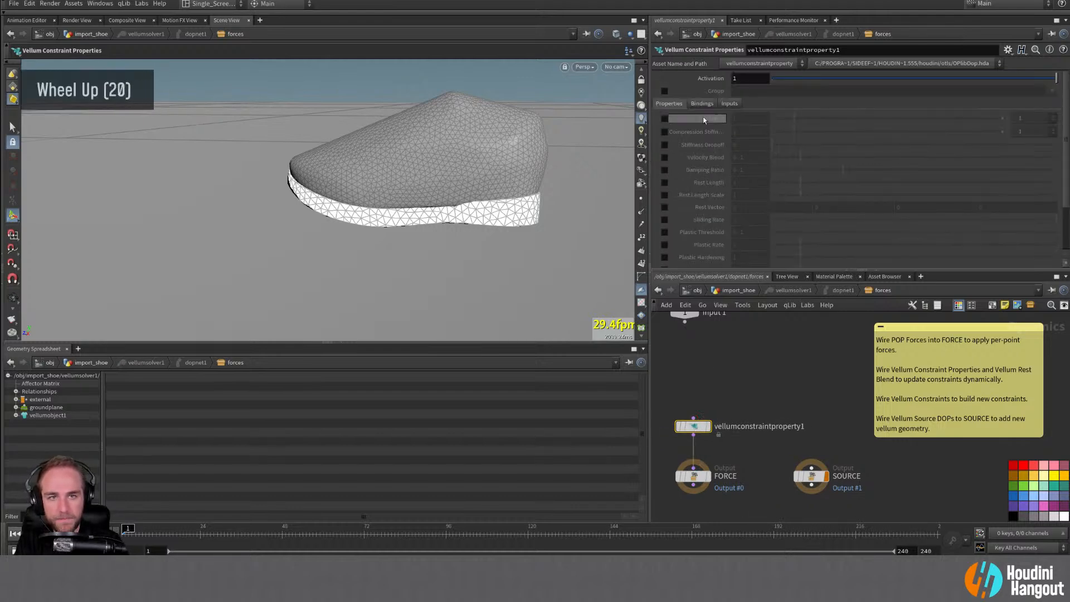
click(701, 104)
click(729, 104)
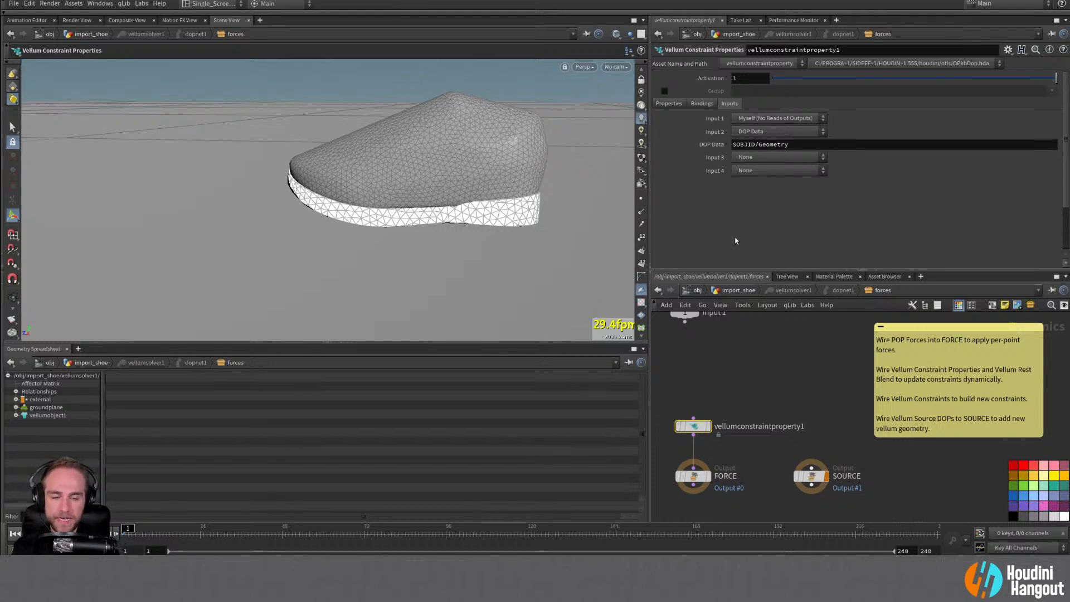
middle_click(711, 144)
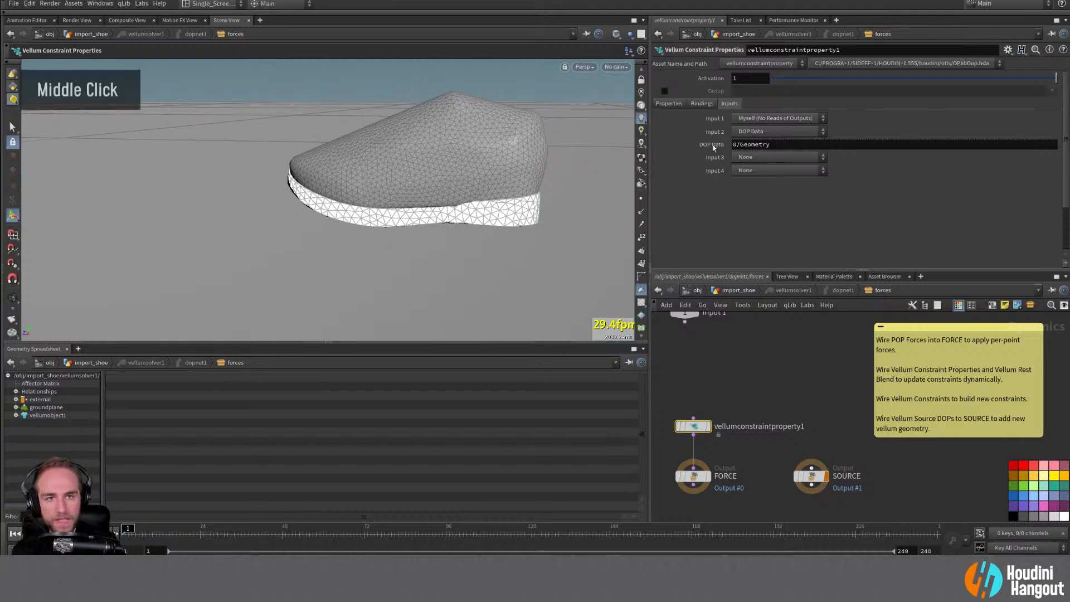
middle_click(709, 144)
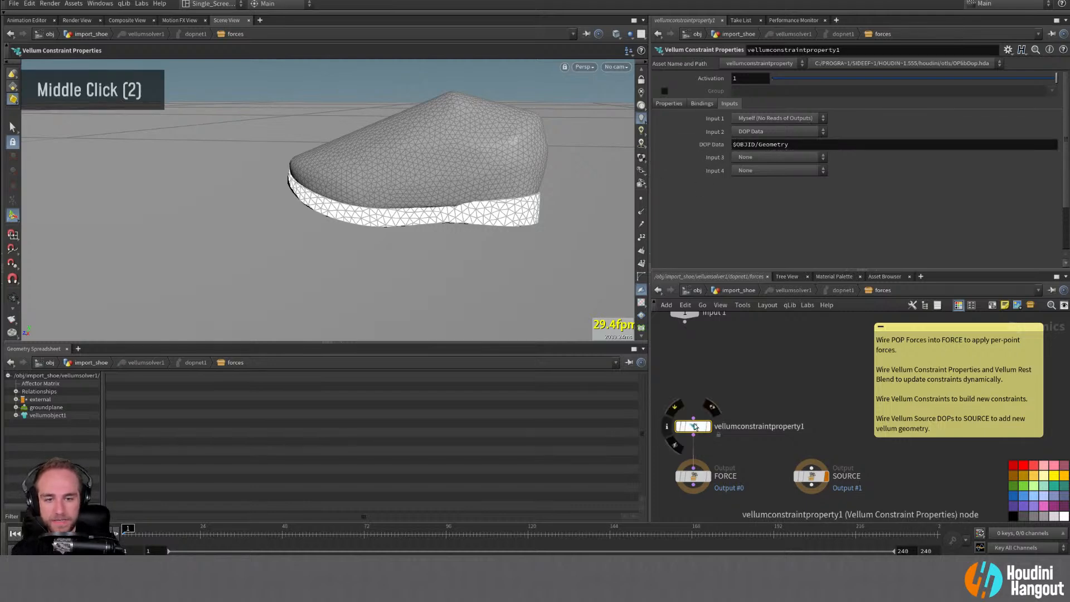
Step: Examine the primitive attributes of vellumobject1's ConstraintGeometry data in the simulation
drag(694, 430, 695, 435)
click(17, 415)
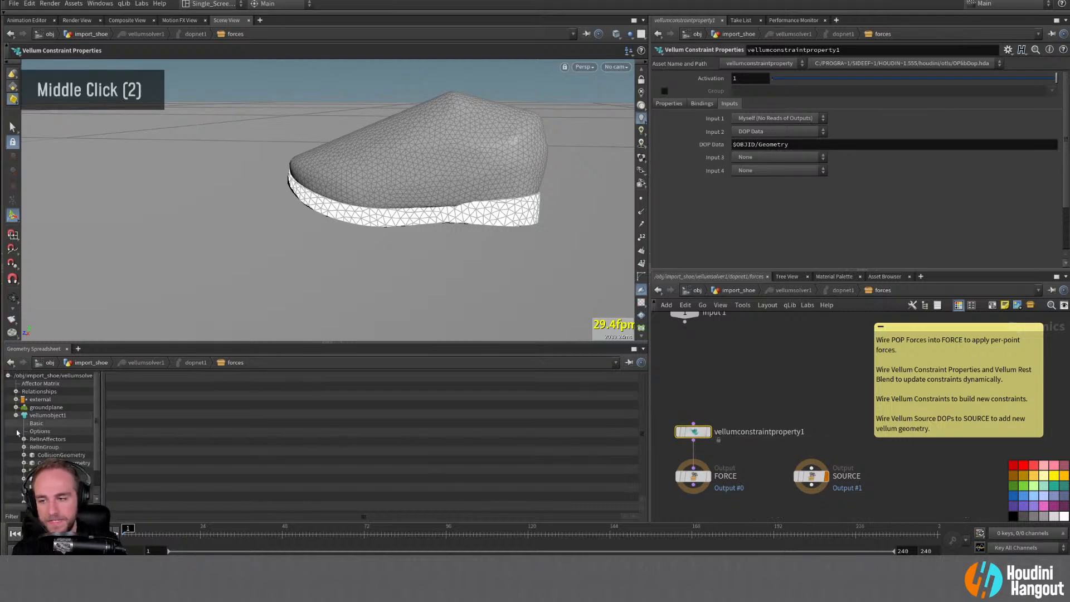
scroll(50, 446, down, 1)
click(24, 444)
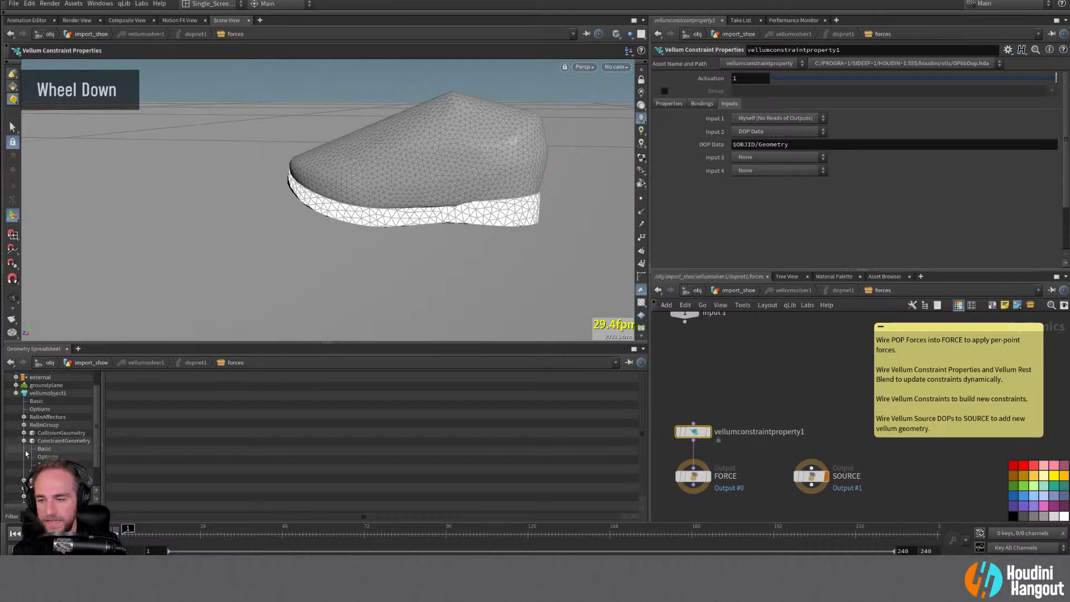
click(44, 442)
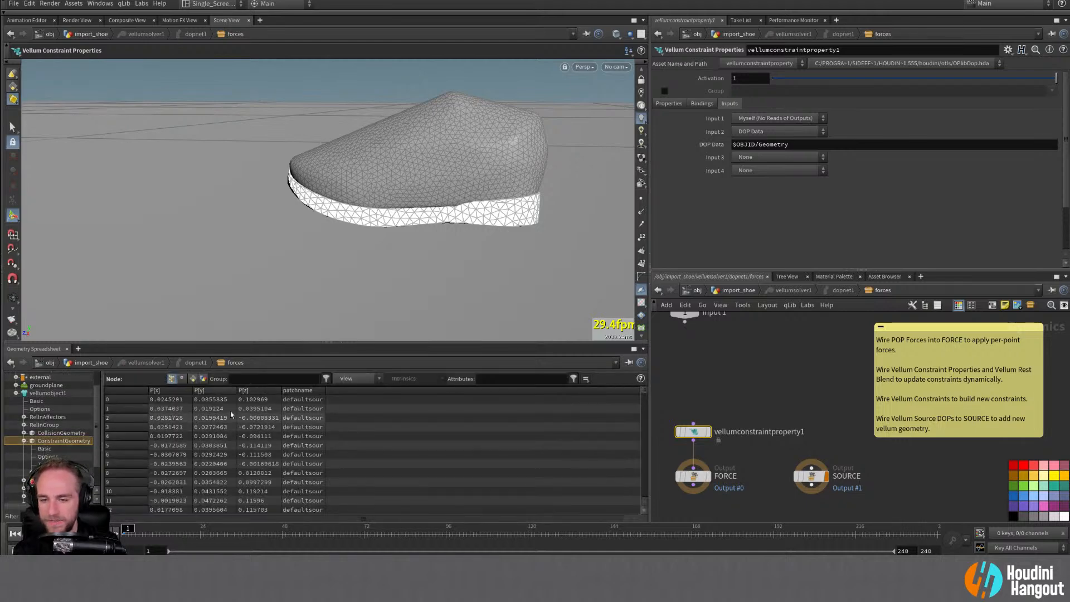
click(193, 378)
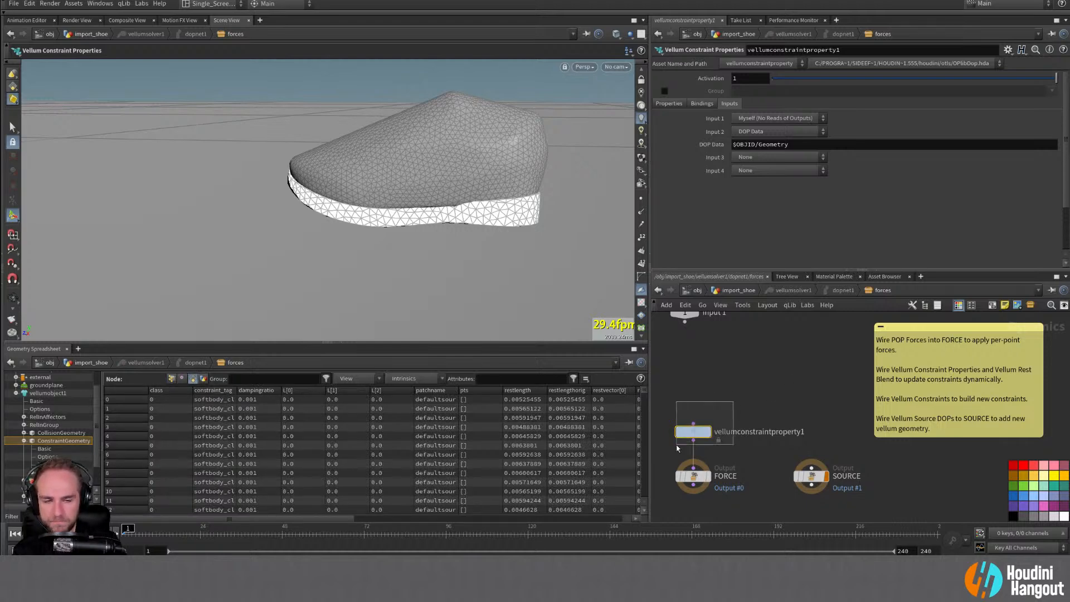
Step: Recheck the property list, ConstraintGeometry binding and DOP Data input of vellumconstraintproperty1
click(669, 103)
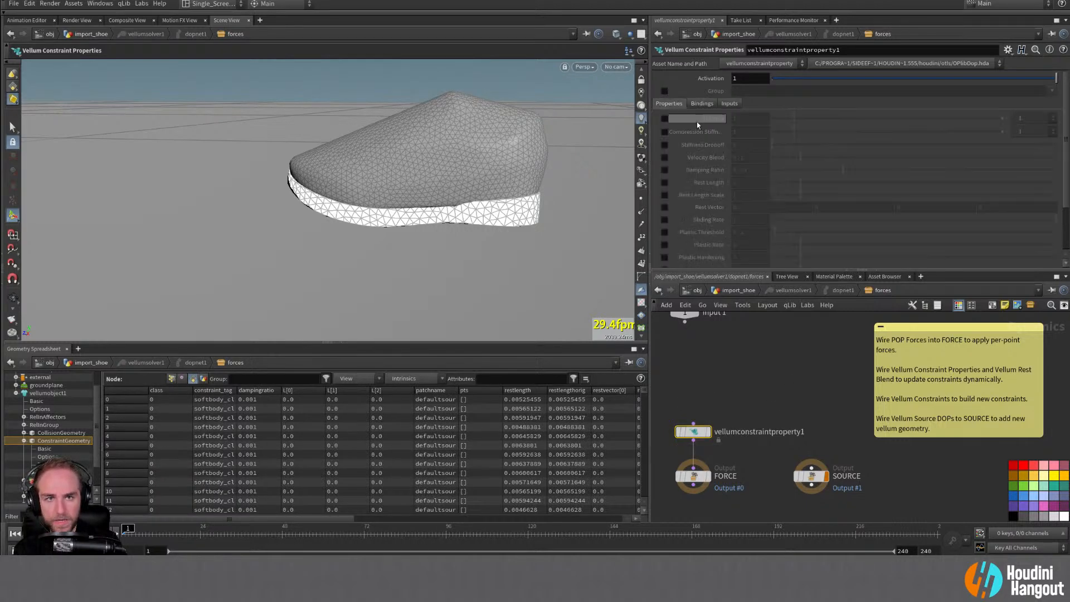
scroll(684, 200, down, 20)
scroll(683, 111, up, 4)
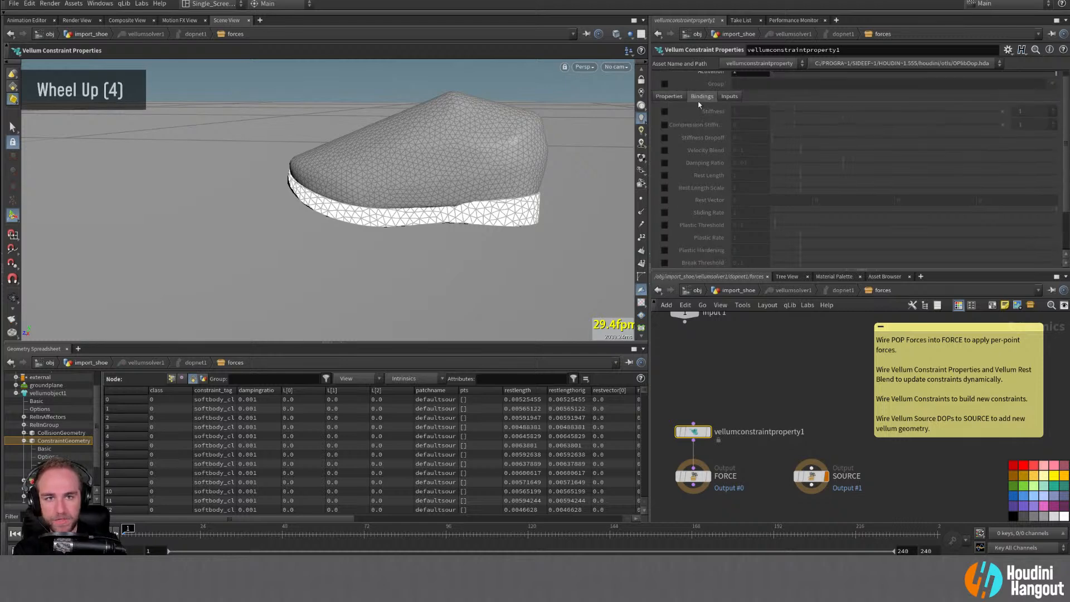
click(724, 97)
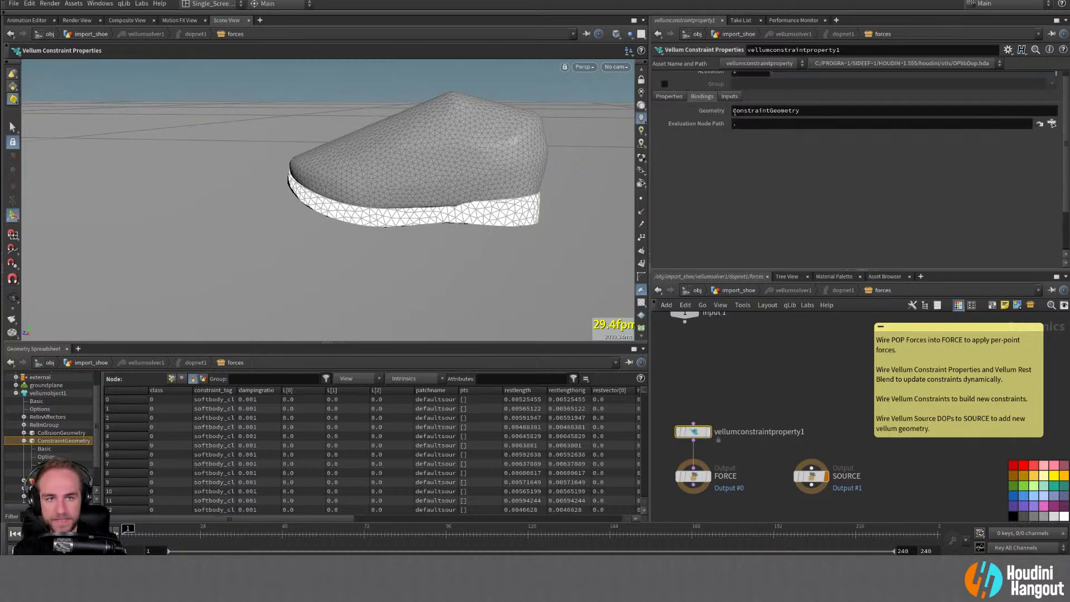
click(731, 96)
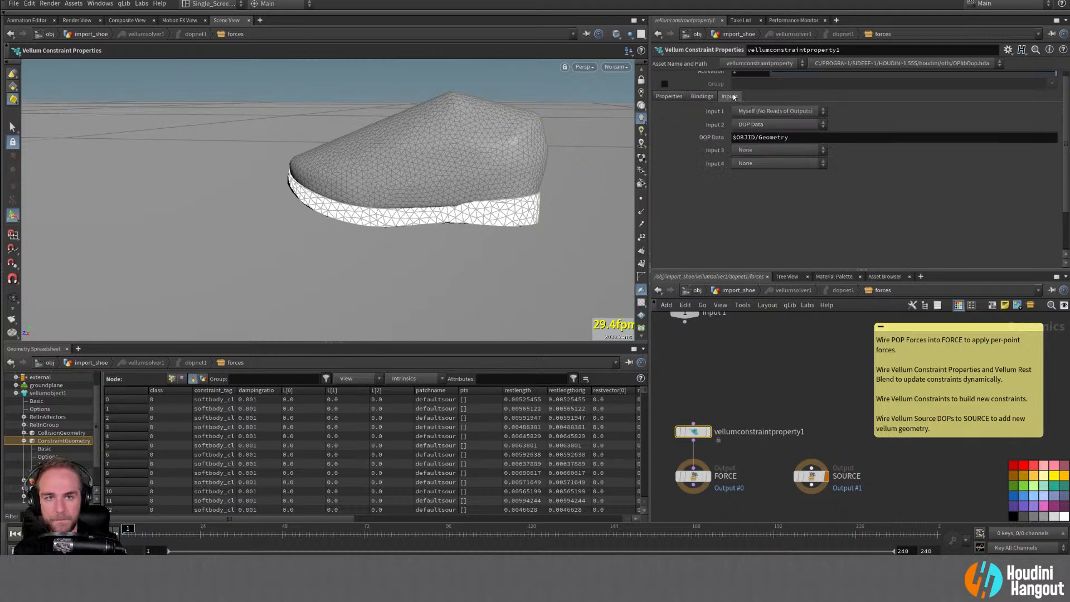
click(669, 97)
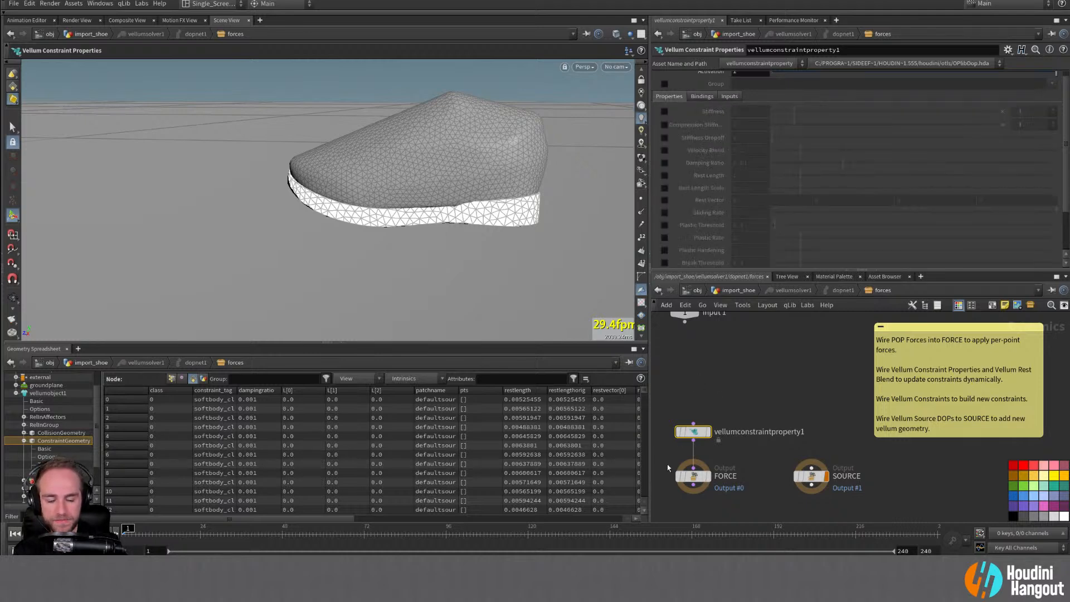
Step: Replace vellumconstraintproperty1 with a Geometry Wrangle wired into the FORCE output
key(Delete)
key(Tab)
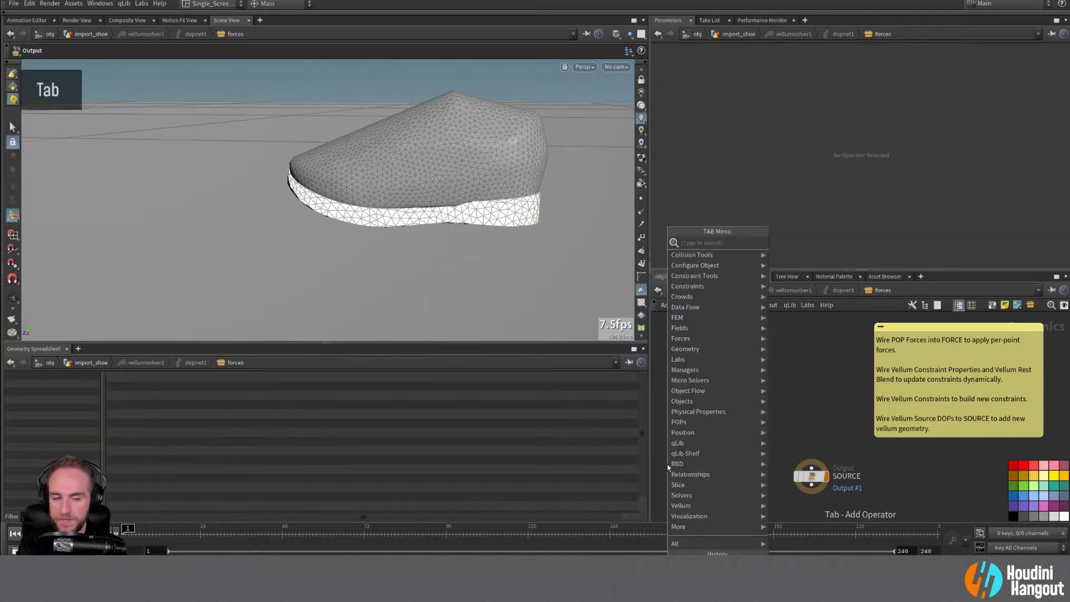
text(pop wr)
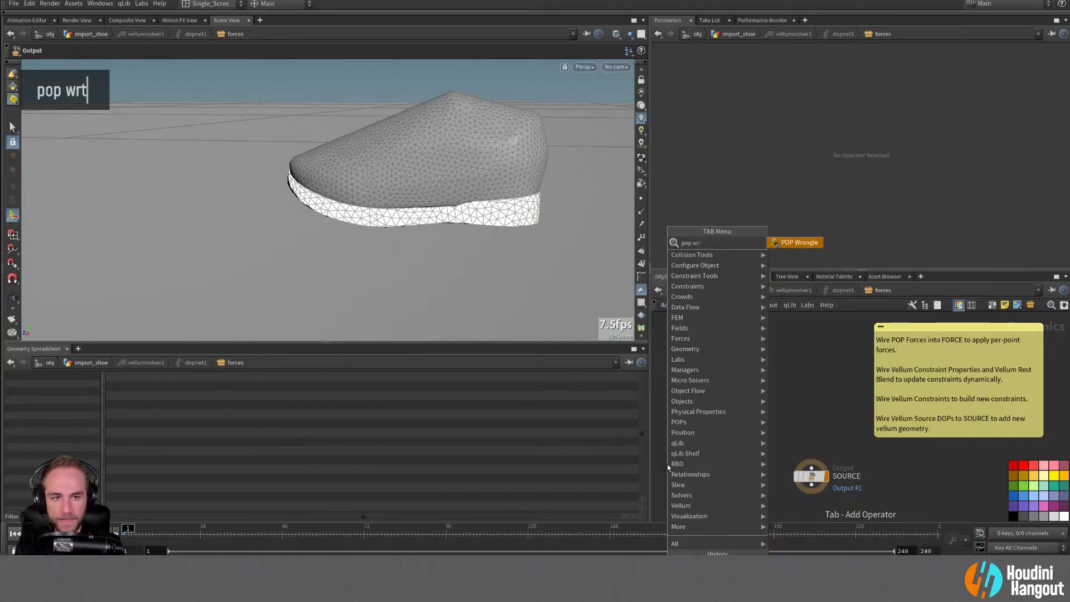
key(BackSpace)
key(BackSpace)
key(BackSpace)
key(BackSpace)
key(BackSpace)
key(BackSpace)
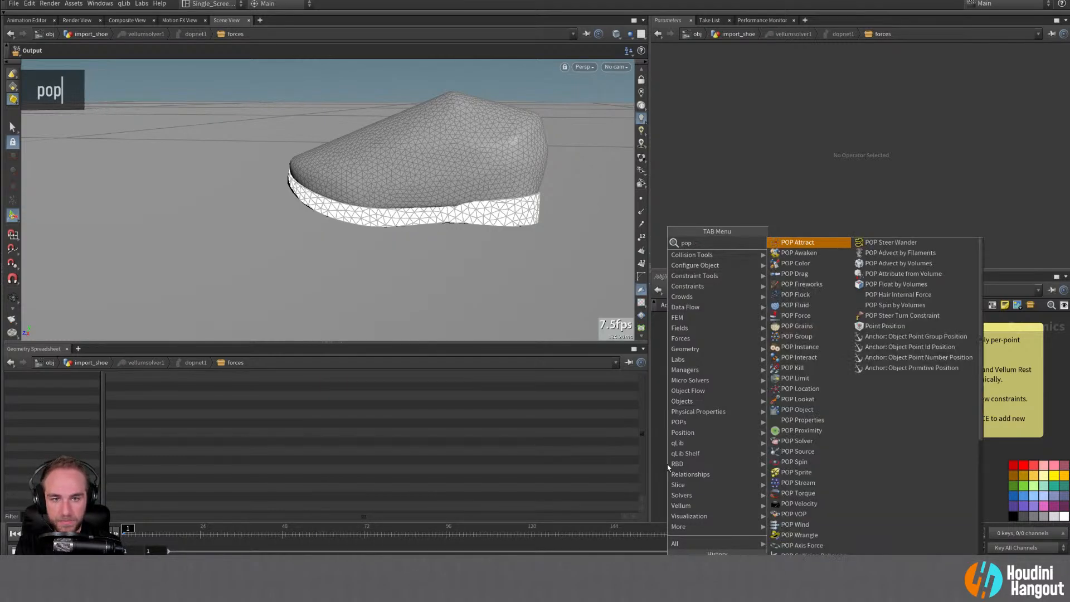
text(wrang)
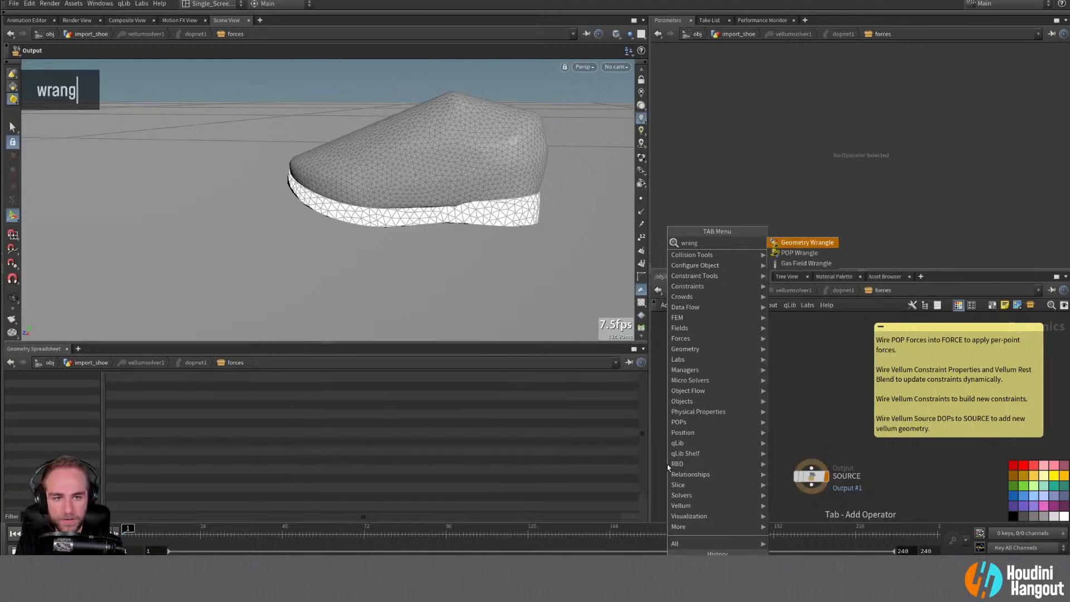
key(Return)
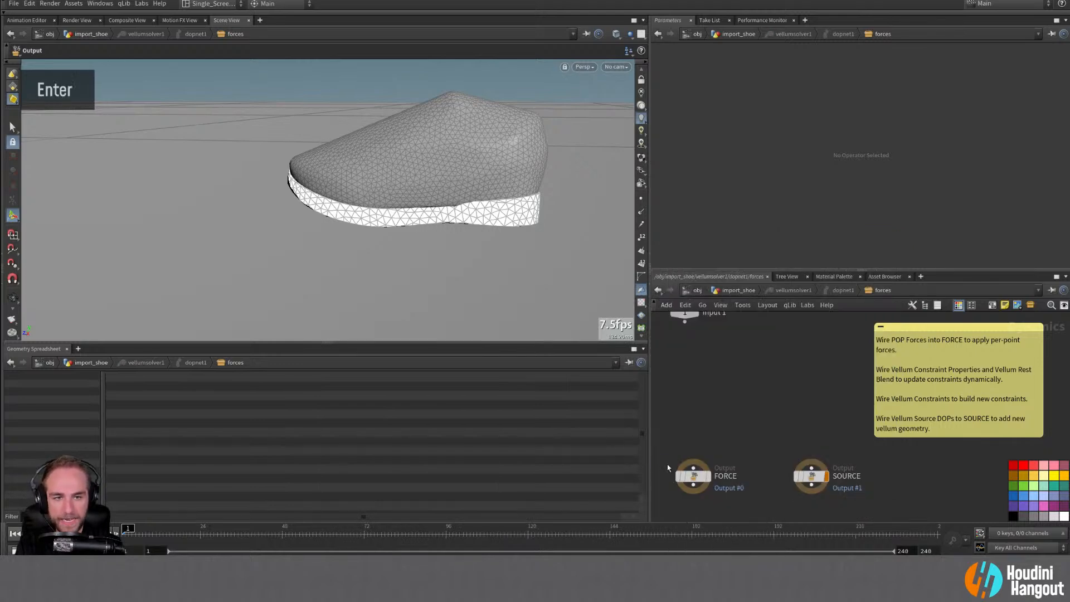
click(692, 439)
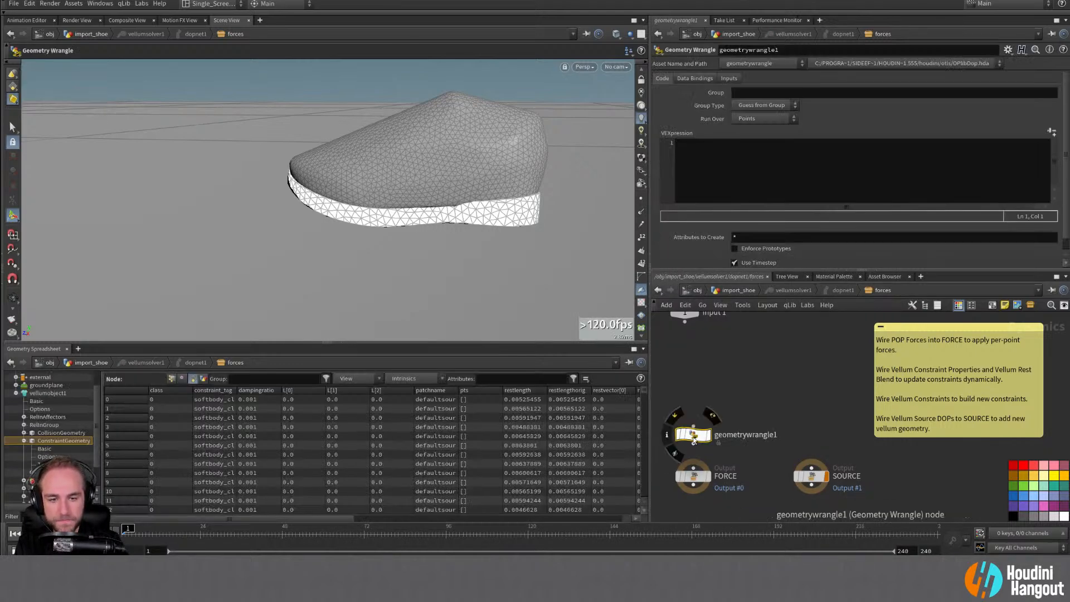
click(693, 440)
click(694, 469)
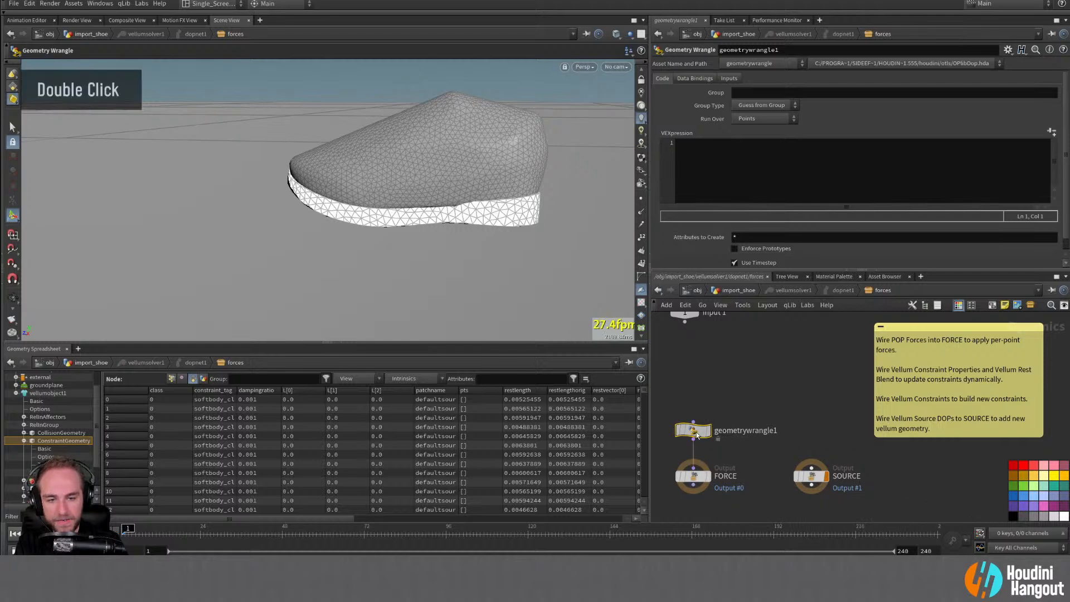
drag(695, 431, 695, 437)
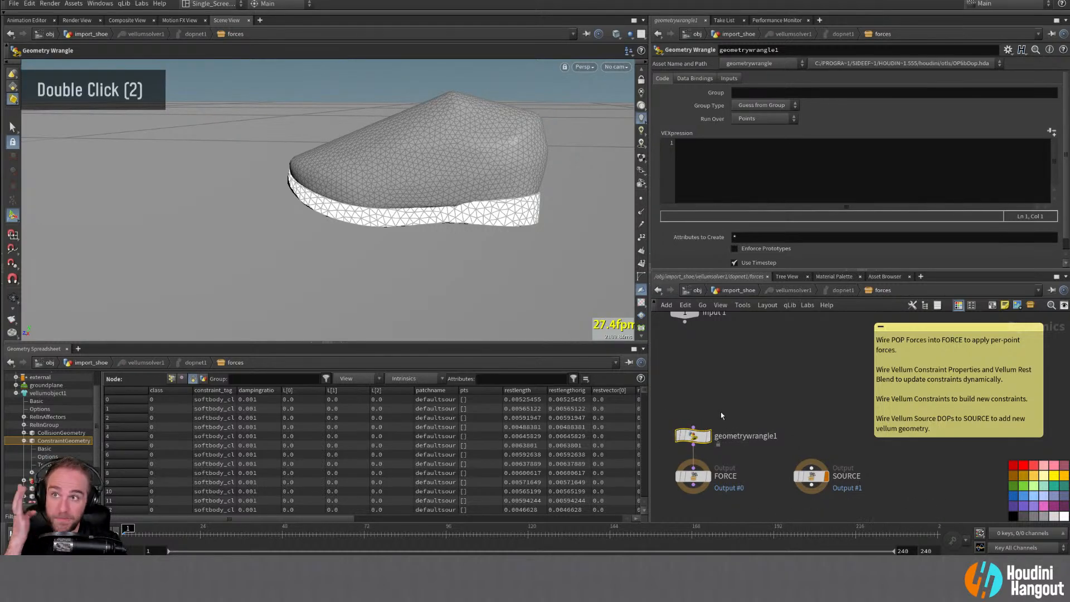
Step: Replace geometrywrangle1 with a Geometry VOP placed above FORCE and wired into it
key(Delete)
key(Tab)
text(vepop)
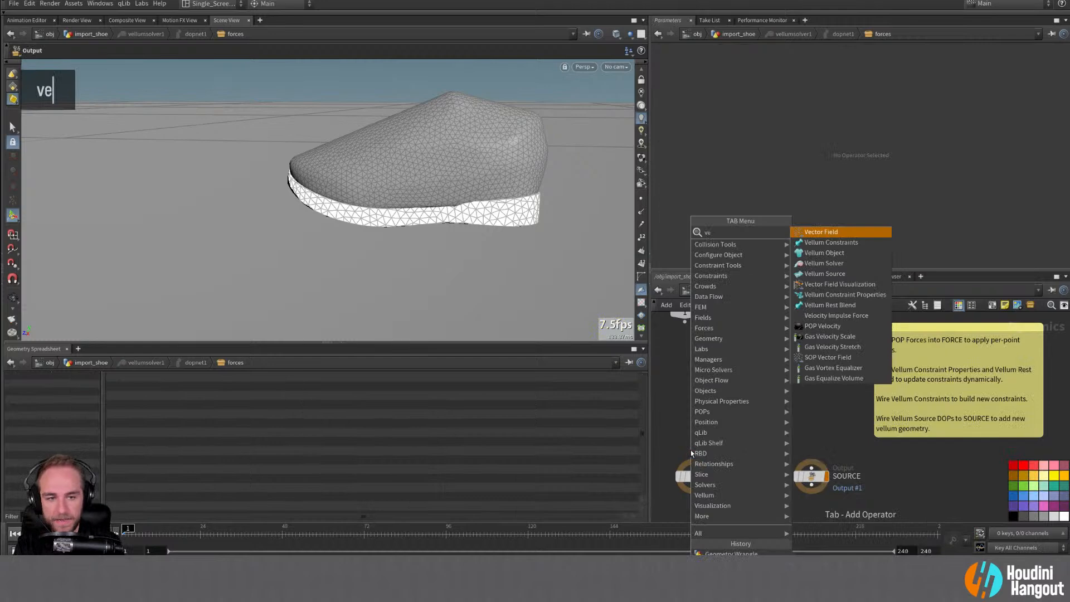
key(BackSpace)
key(BackSpace)
key(BackSpace)
key(BackSpace)
key(BackSpace)
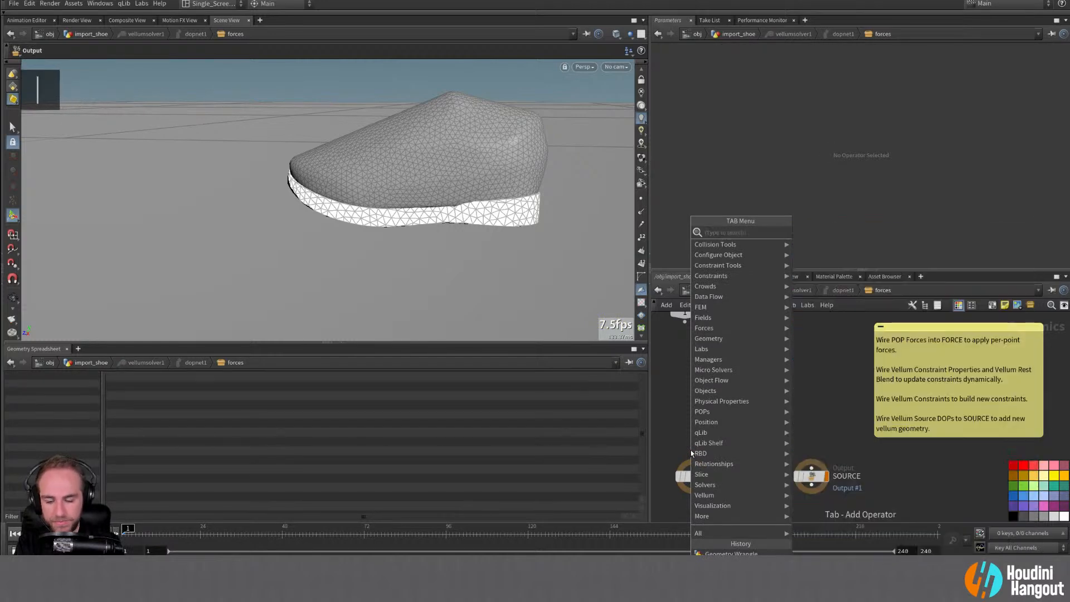
text(vop)
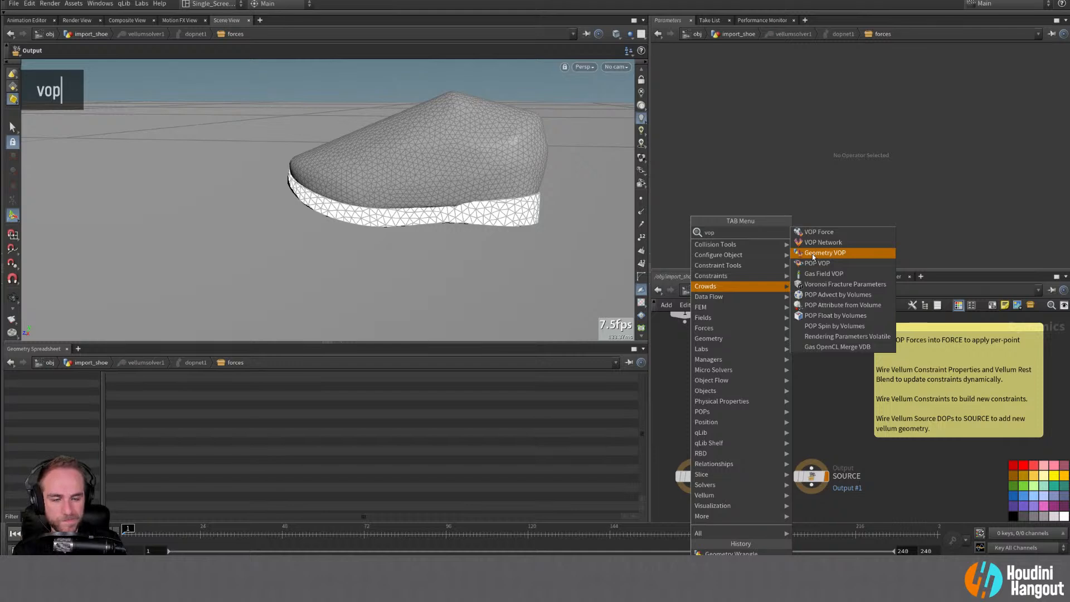
click(813, 253)
double_click(717, 378)
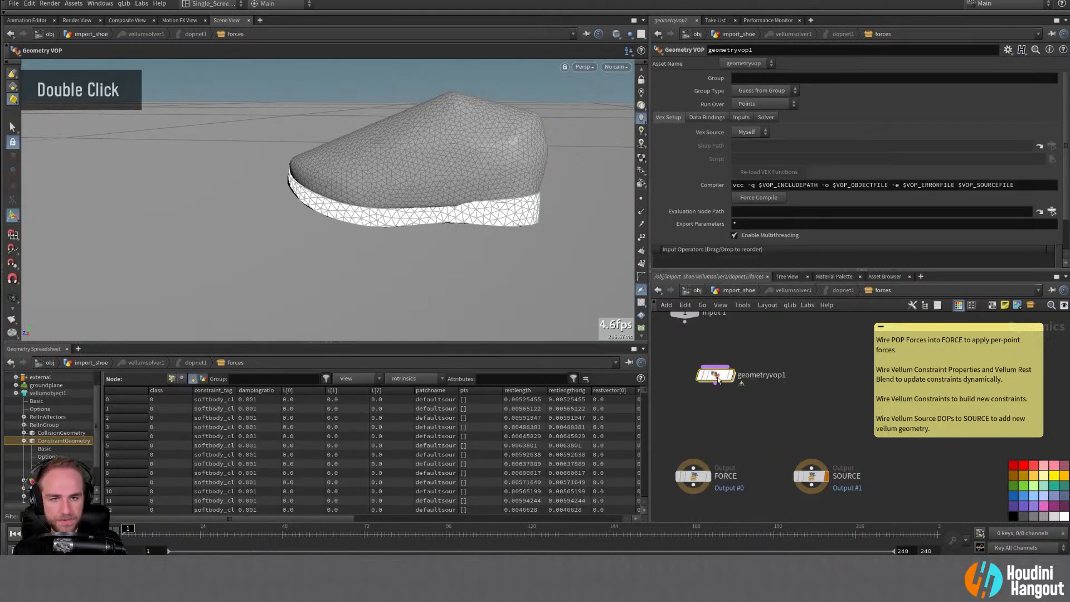
drag(717, 378, 696, 440)
click(694, 424)
click(695, 467)
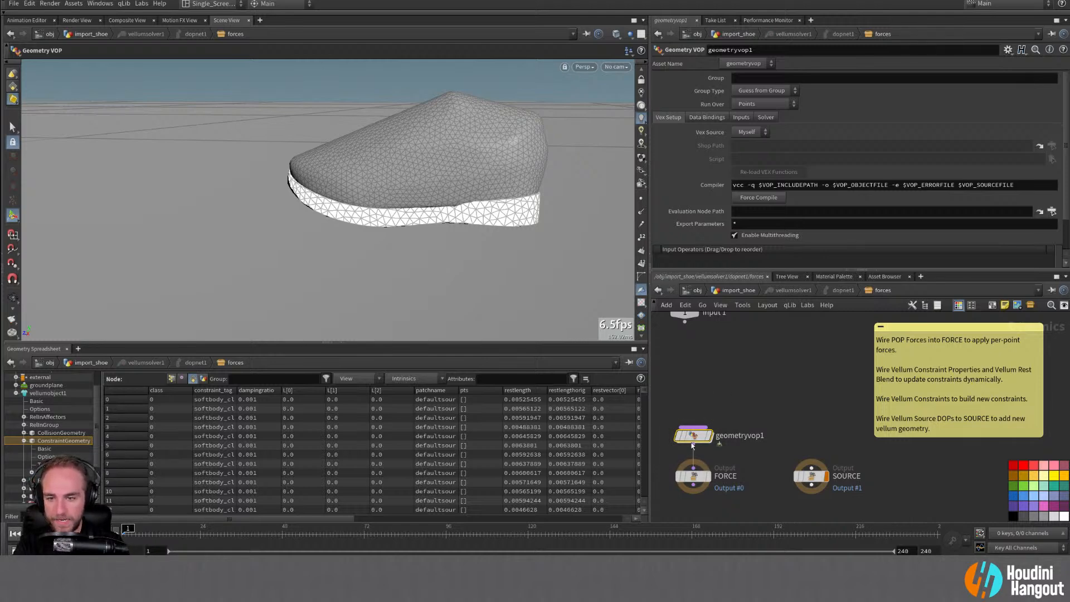
Step: Delete geometryvop1 from the forces network and go back up to the import_shoe network
key(Delete)
key(u)
key(u)
key(u)
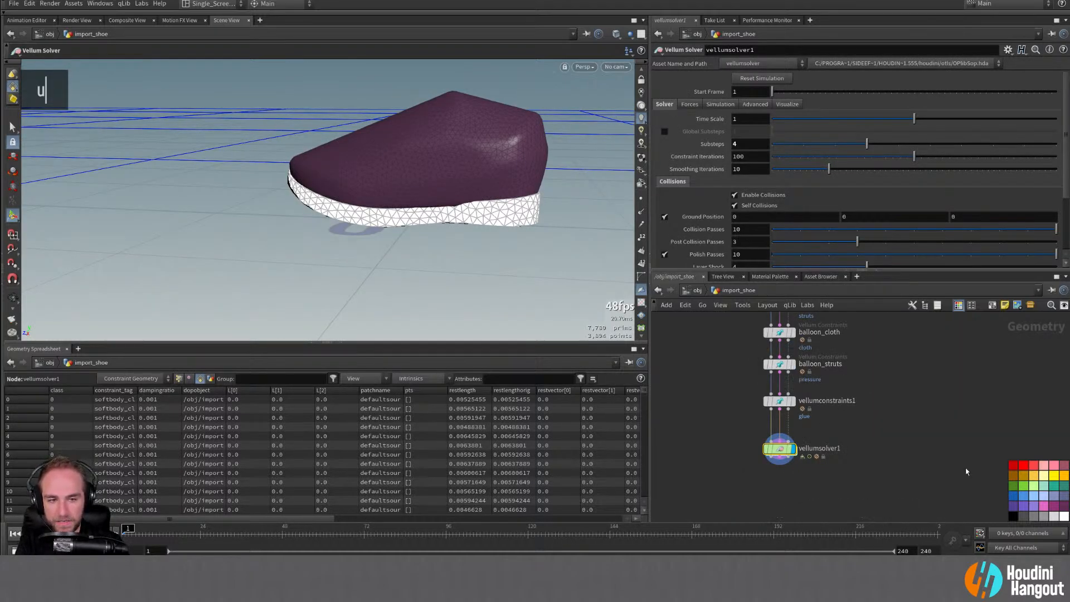
Step: Display vellumconstraints1 and inspect the glue constraints between the upper and the sole
double_click(775, 402)
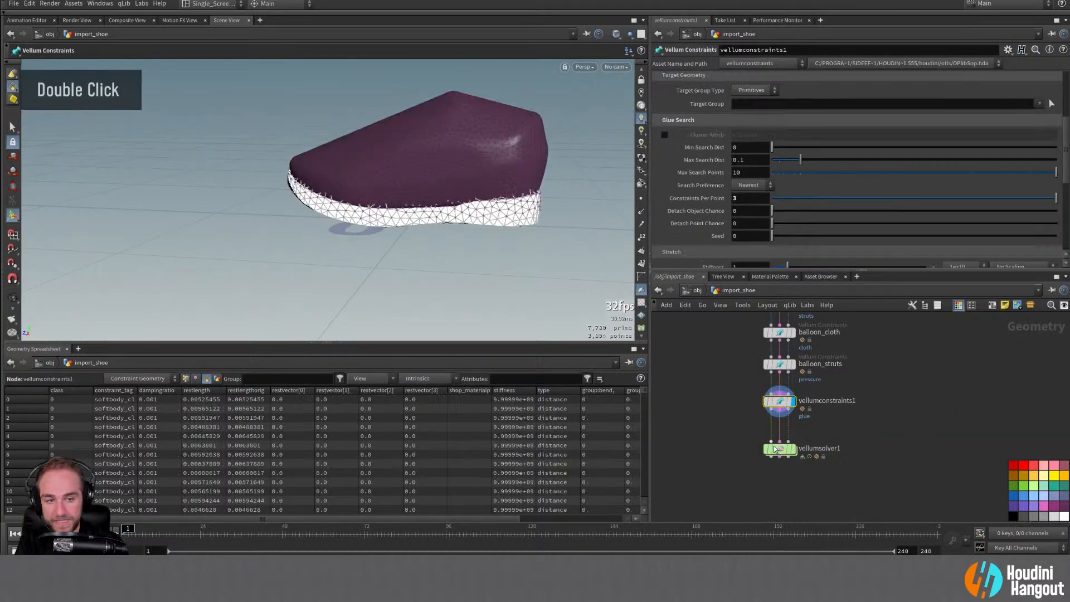
alt+drag(402, 184, 458, 139)
alt+right_drag(459, 139, 420, 177)
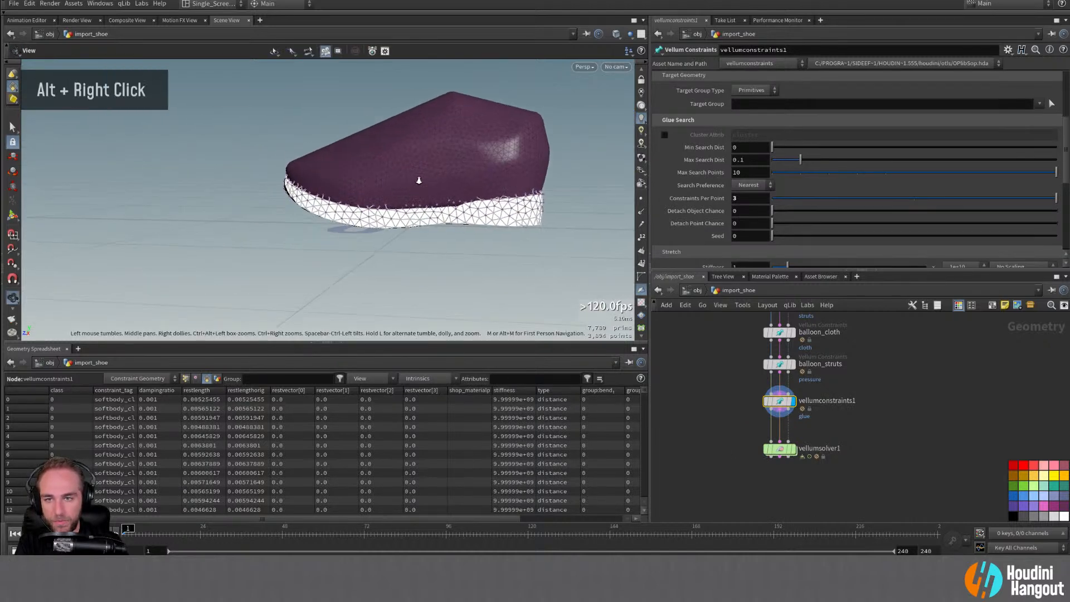
alt+middle_drag(421, 176, 437, 208)
Step: Make room above vellumsolver1, add a Null on the constraint geometry output of vellumconstraints1, and display it
drag(779, 456, 779, 500)
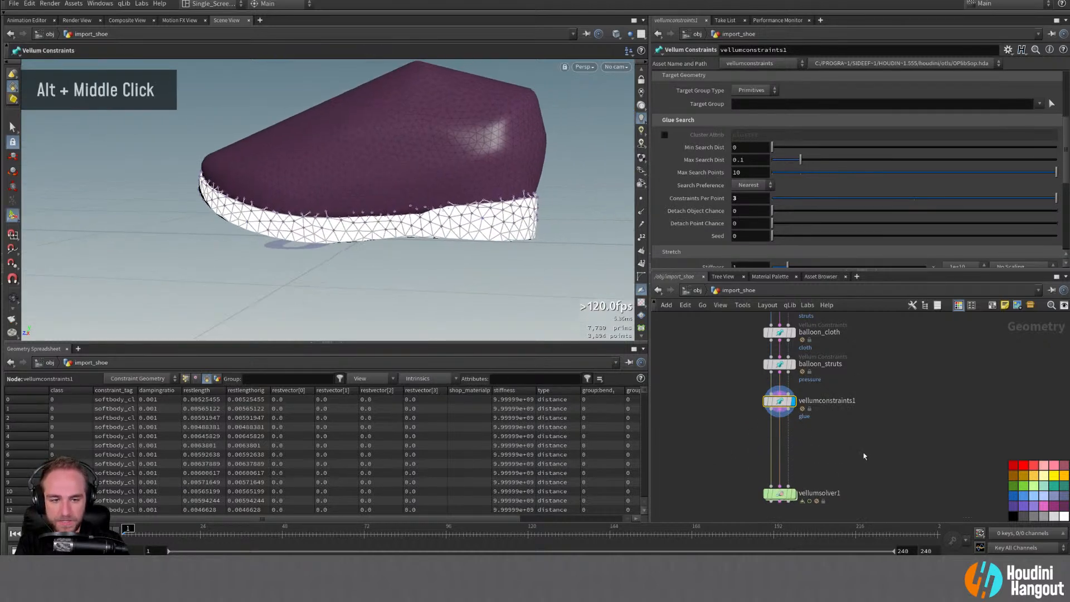
key(Tab)
text(nul)
key(Return)
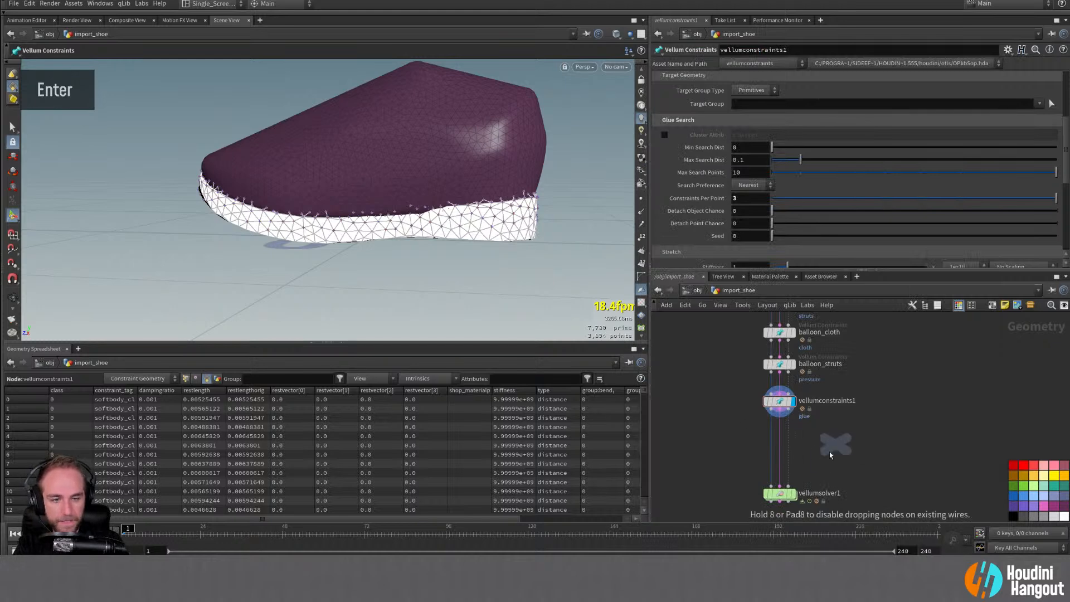
click(830, 446)
click(780, 410)
click(831, 434)
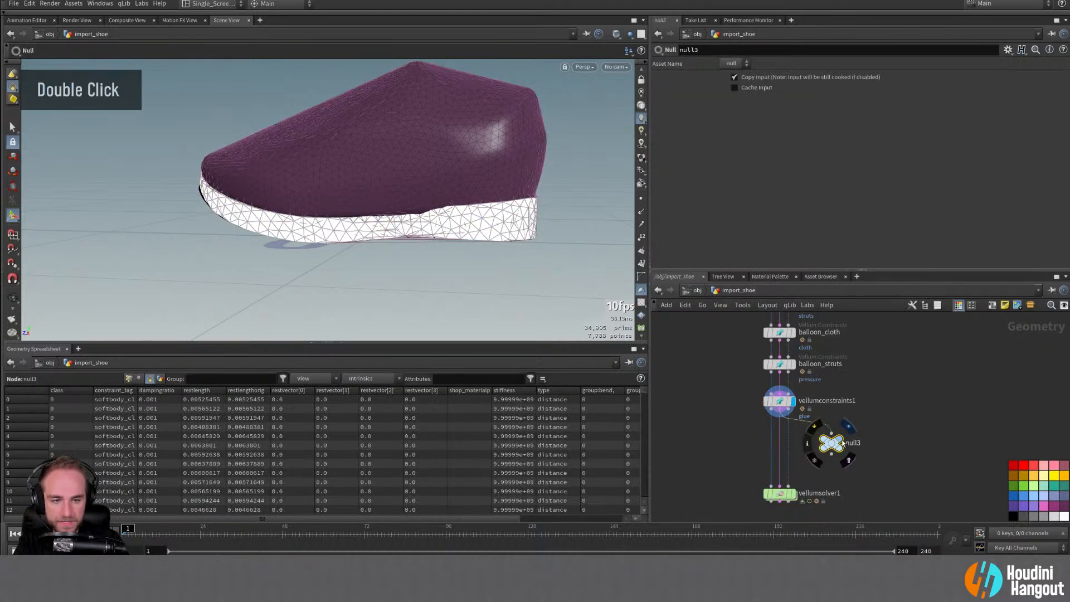
click(841, 439)
Step: Inspect the constraint geometry shown by null3 and check the viewport's common and scene visualizers
alt+drag(420, 203, 476, 220)
alt+right_drag(475, 220, 411, 232)
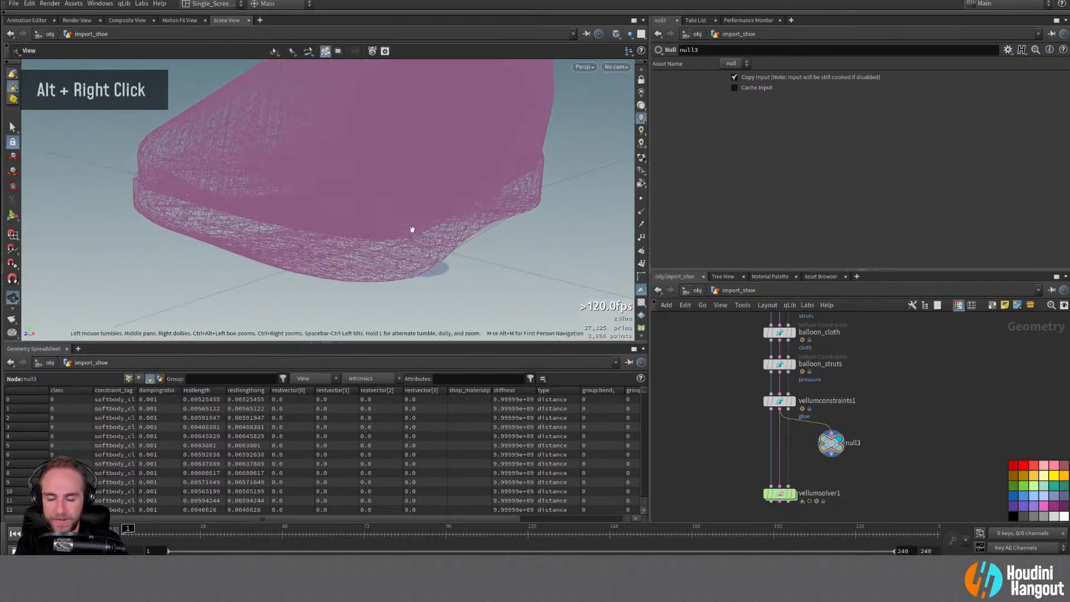
alt+drag(411, 232, 487, 211)
alt+right_drag(487, 211, 304, 182)
alt+middle_drag(304, 181, 335, 205)
alt+drag(334, 205, 357, 209)
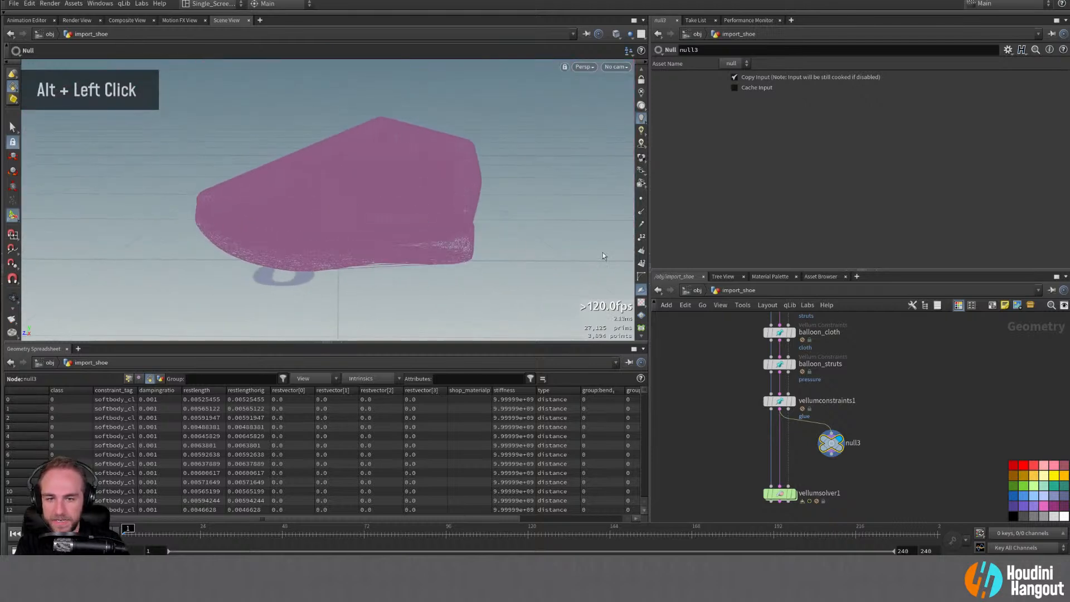
scroll(642, 315, down, 16)
right_click(641, 282)
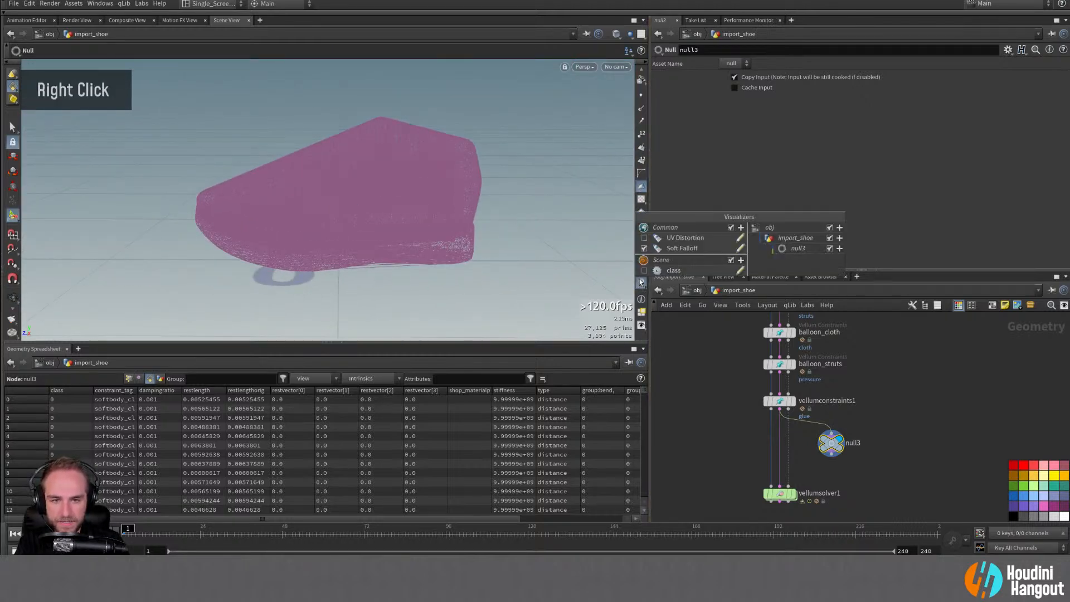
click(640, 287)
double_click(641, 285)
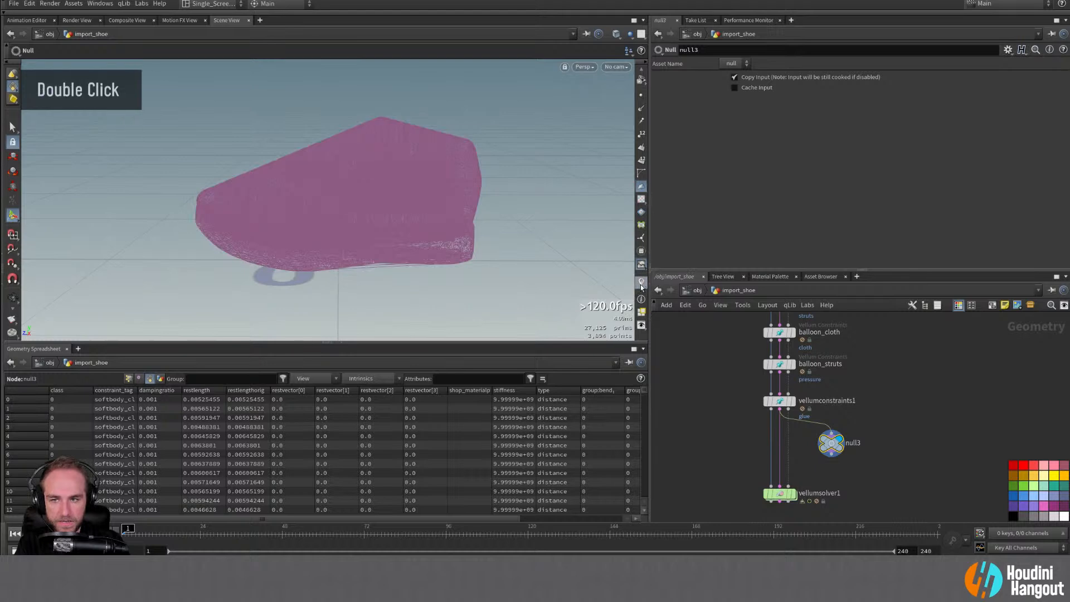
double_click(641, 285)
right_click(641, 285)
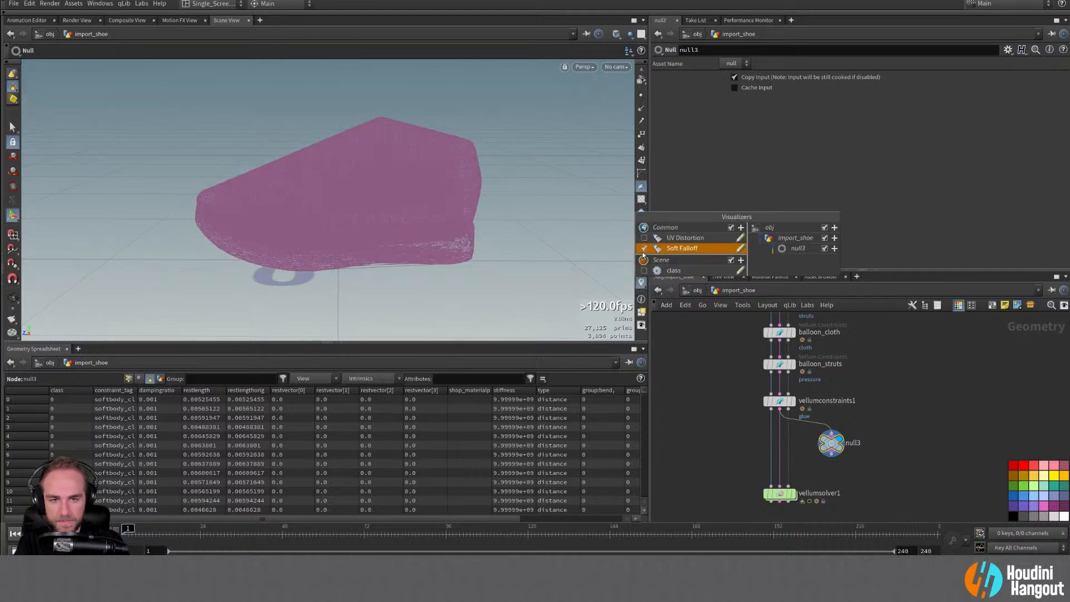
double_click(641, 285)
Step: Turn off the attribute visualizers in the viewport for the null3 constraint geometry
alt+right_drag(386, 260, 423, 189)
alt+drag(423, 188, 452, 184)
alt+right_drag(452, 184, 354, 203)
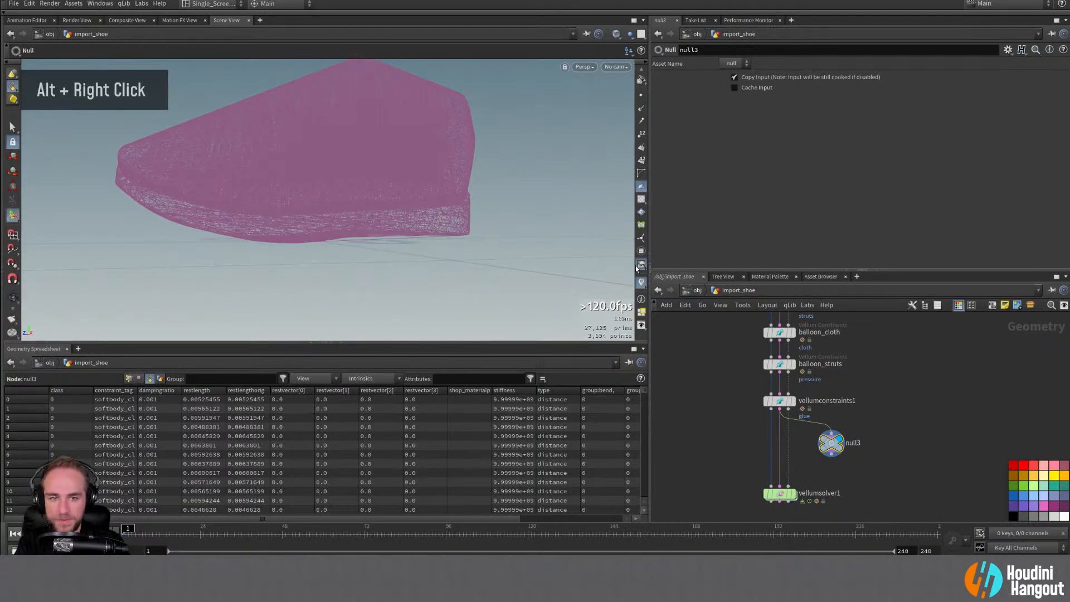
right_click(643, 284)
click(668, 288)
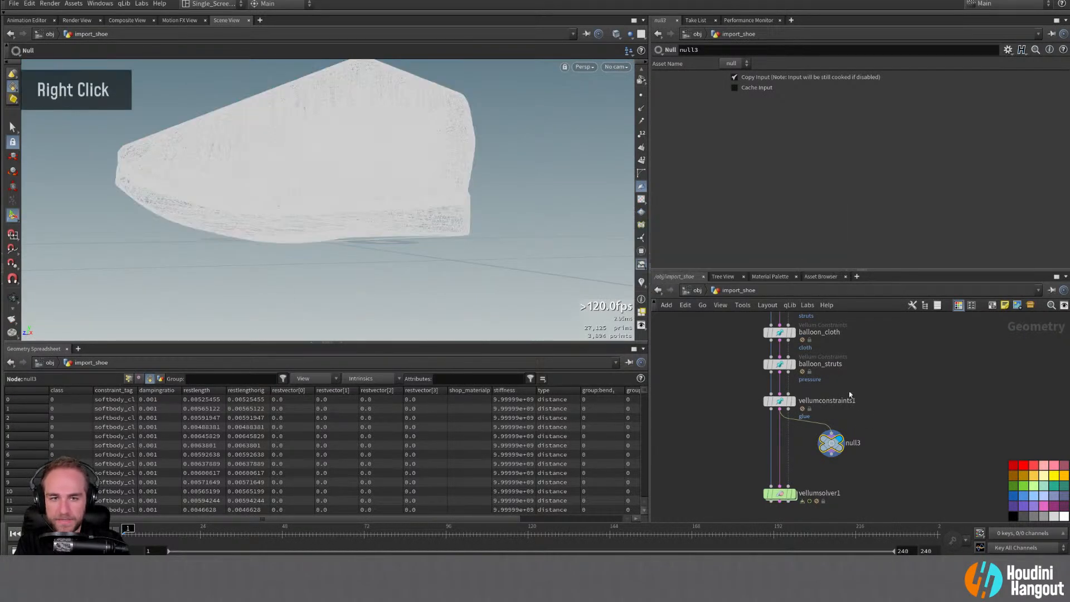
Step: Review the geometry info of null3 and turn on the constraint_tag visualizer in the viewport
middle_click(833, 441)
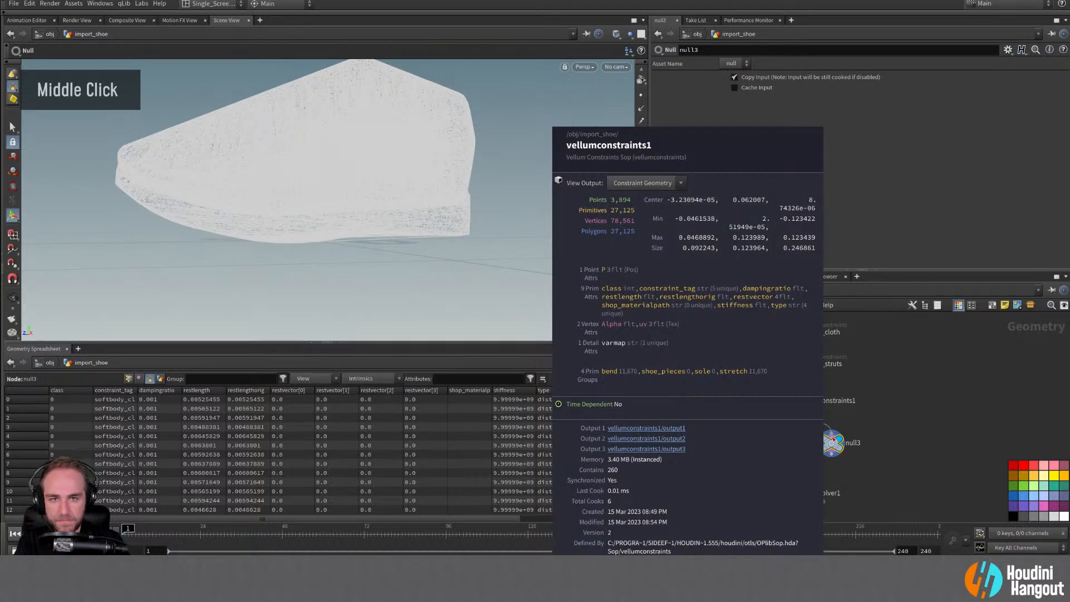
middle_click(828, 442)
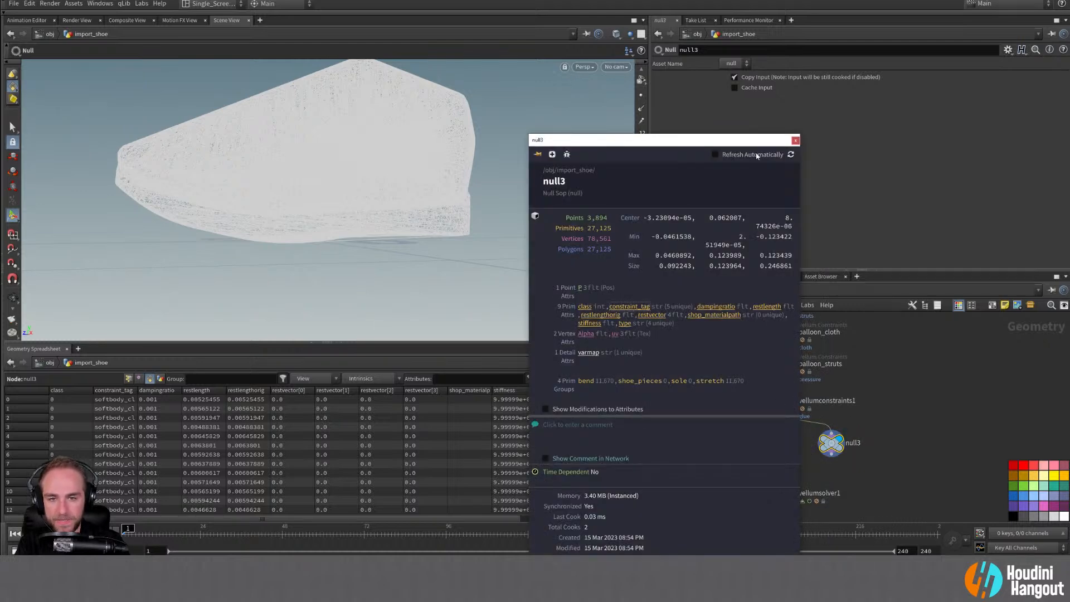
click(796, 141)
click(641, 283)
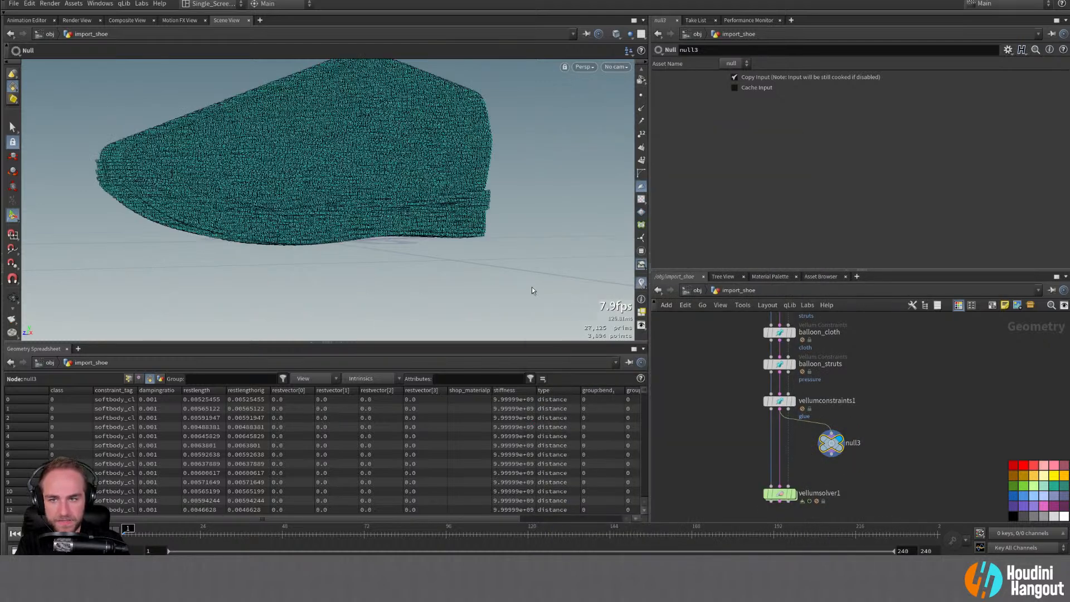
Step: Change the constraint_tag visualizer to the Color type with its colours set to Random From Attribute
right_click(642, 289)
click(686, 272)
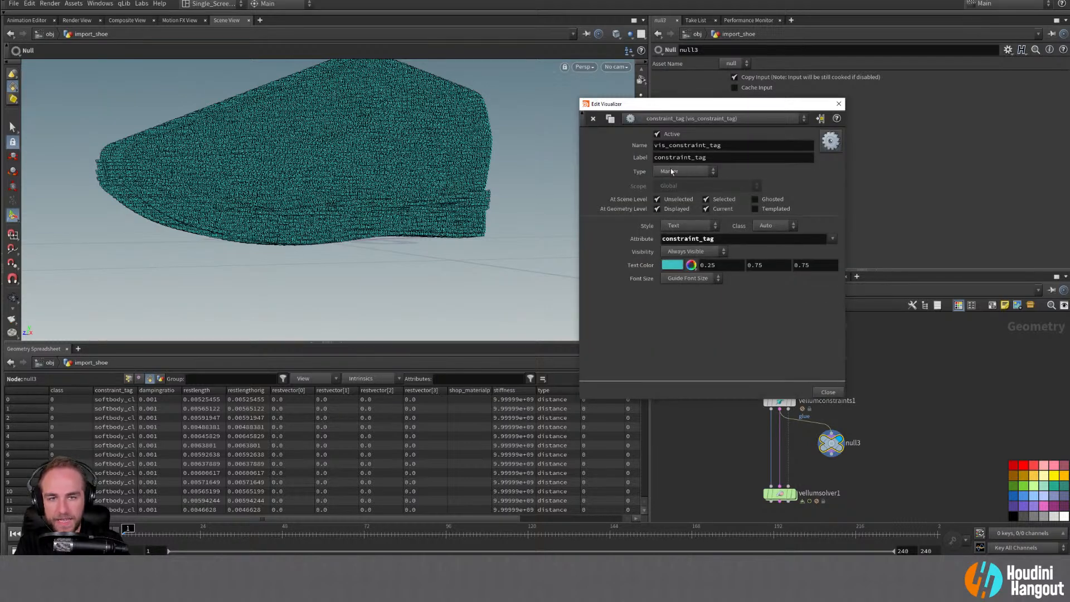
click(672, 172)
click(664, 192)
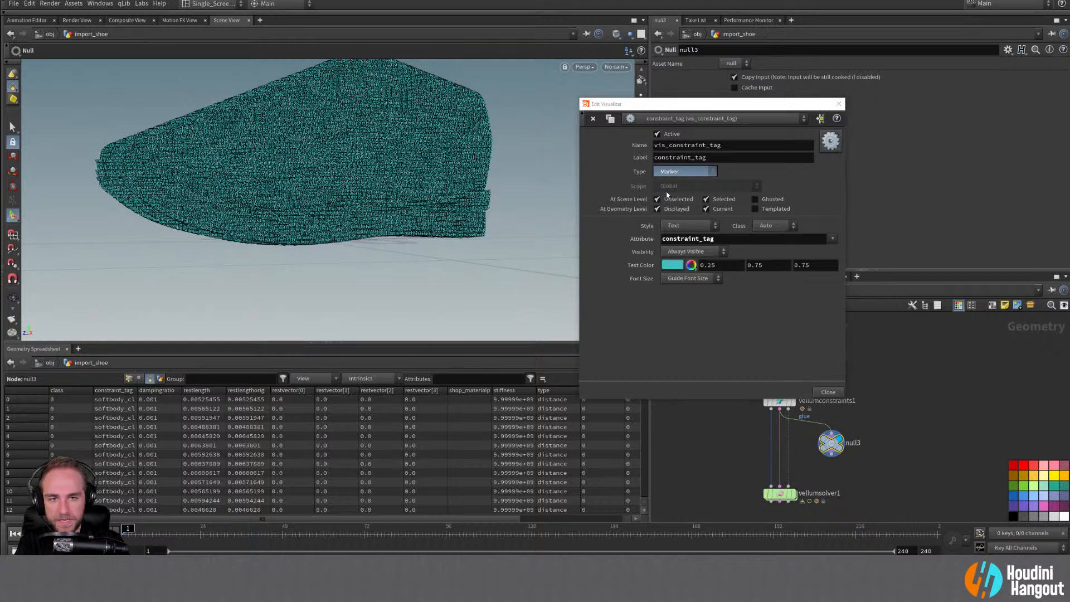
click(685, 226)
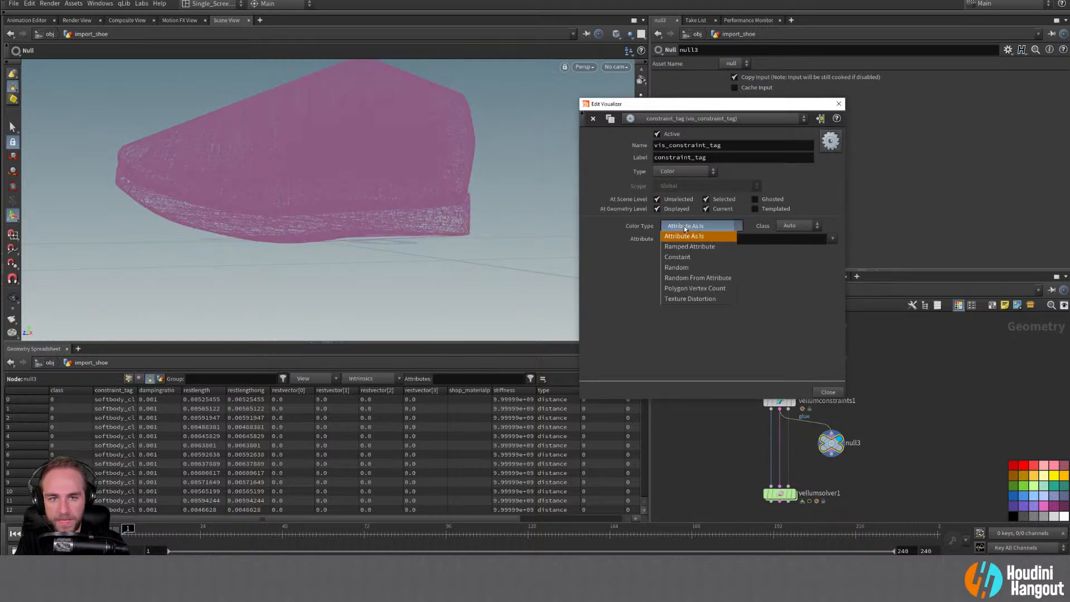
click(695, 279)
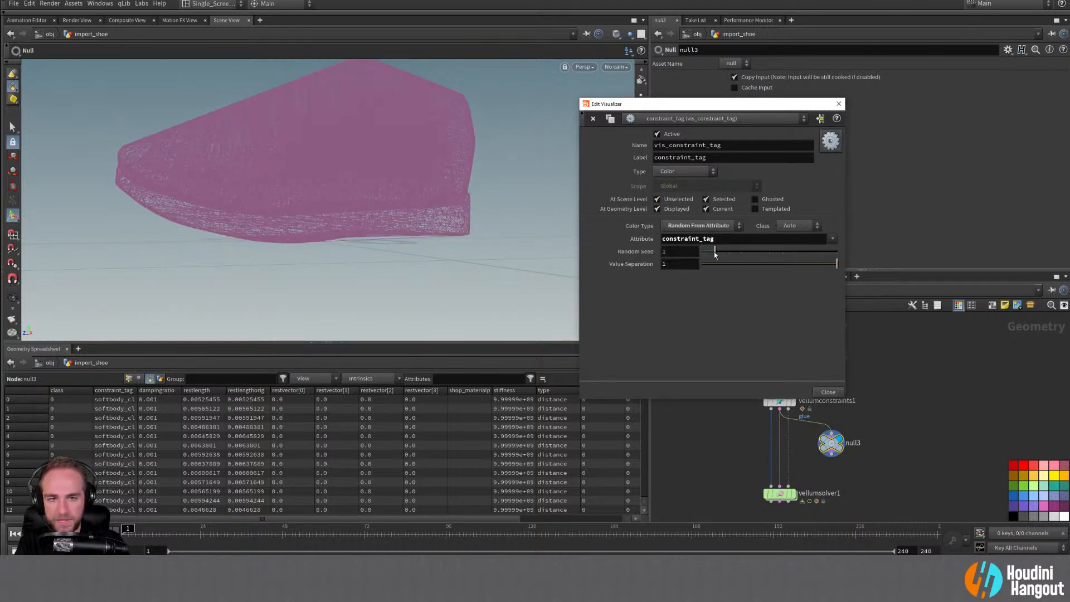
click(839, 105)
double_click(641, 282)
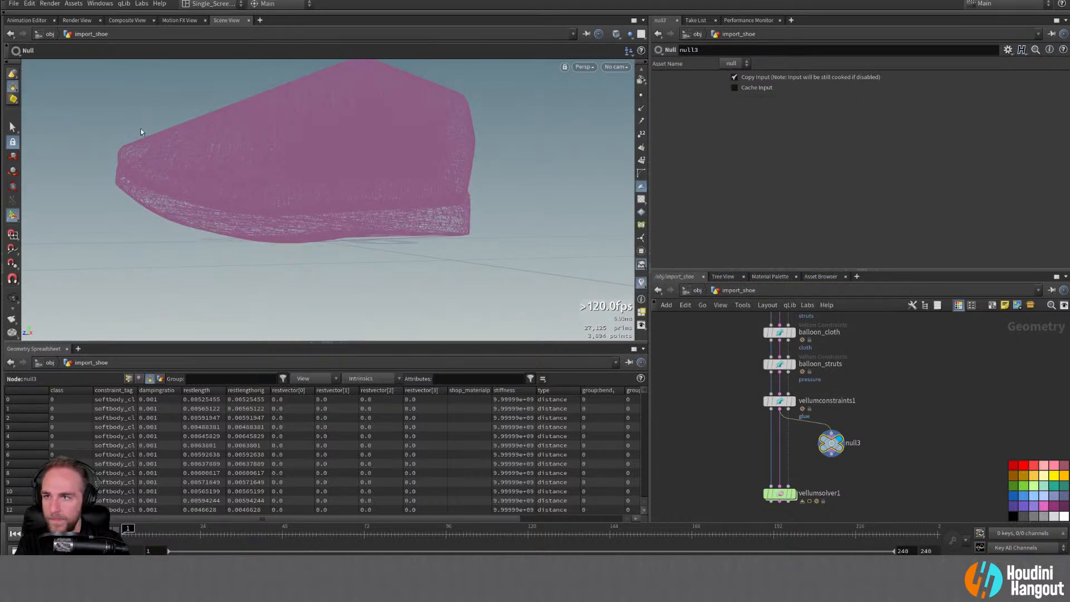
click(12, 127)
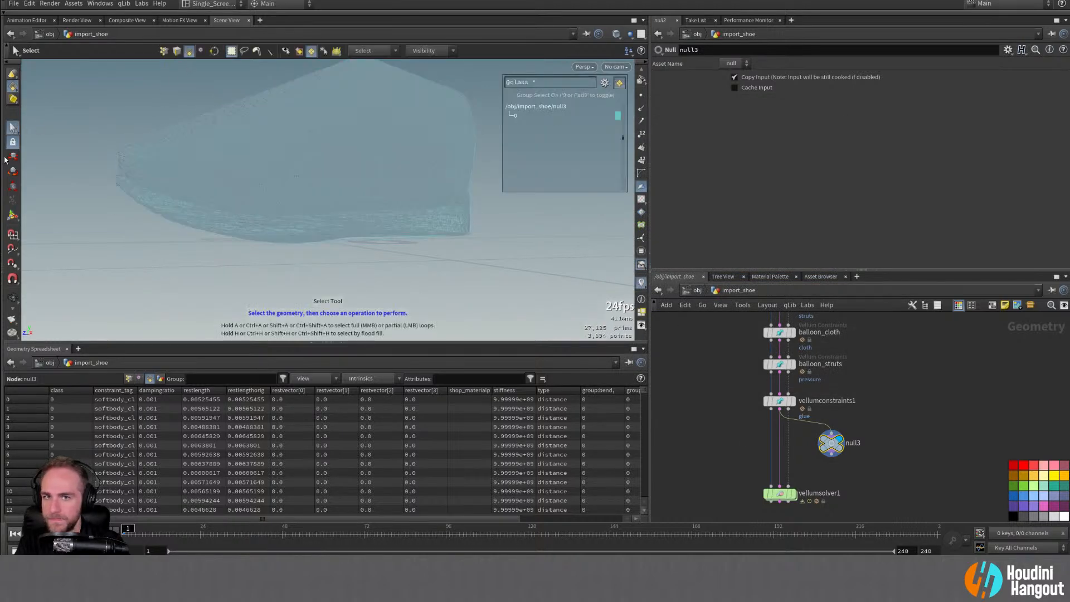
key(Escape)
key(Escape)
key(Escape)
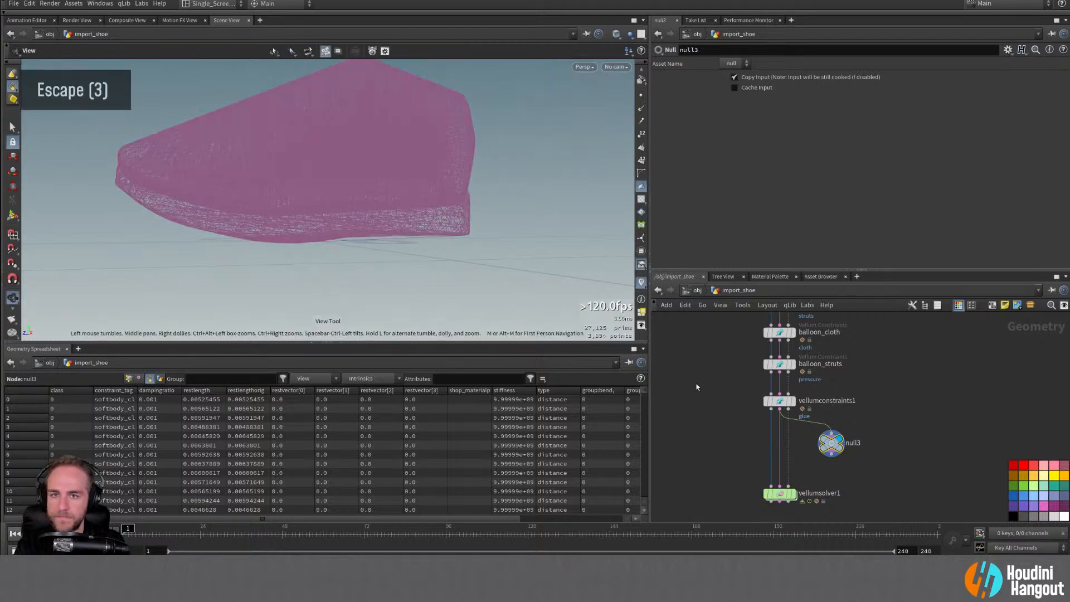
Step: Set the attribute class of the constraint_tag visualizer to Primitive
middle_click(834, 442)
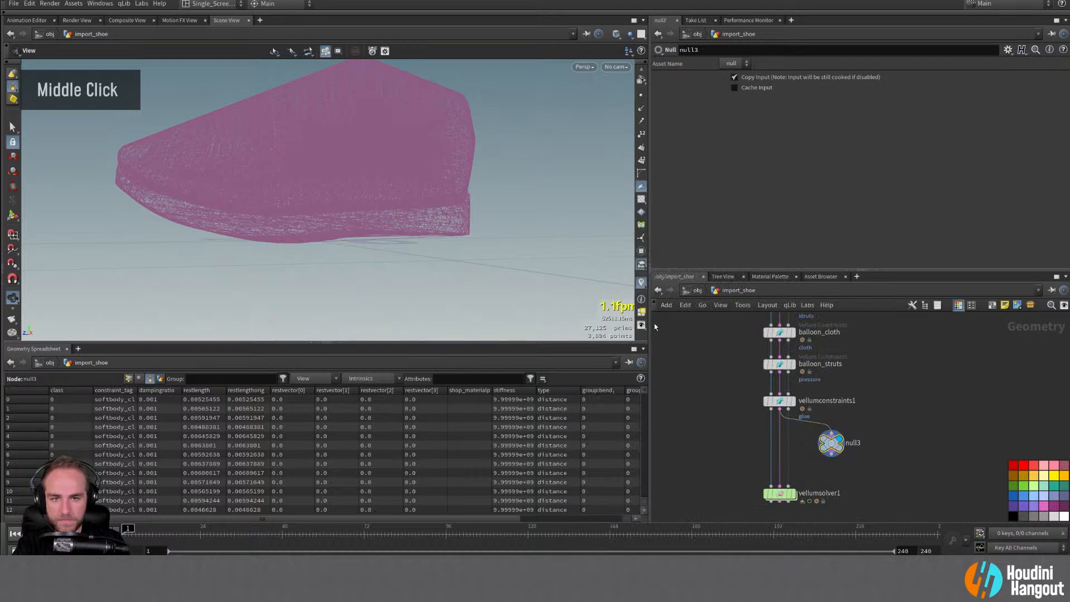
right_click(641, 283)
click(736, 271)
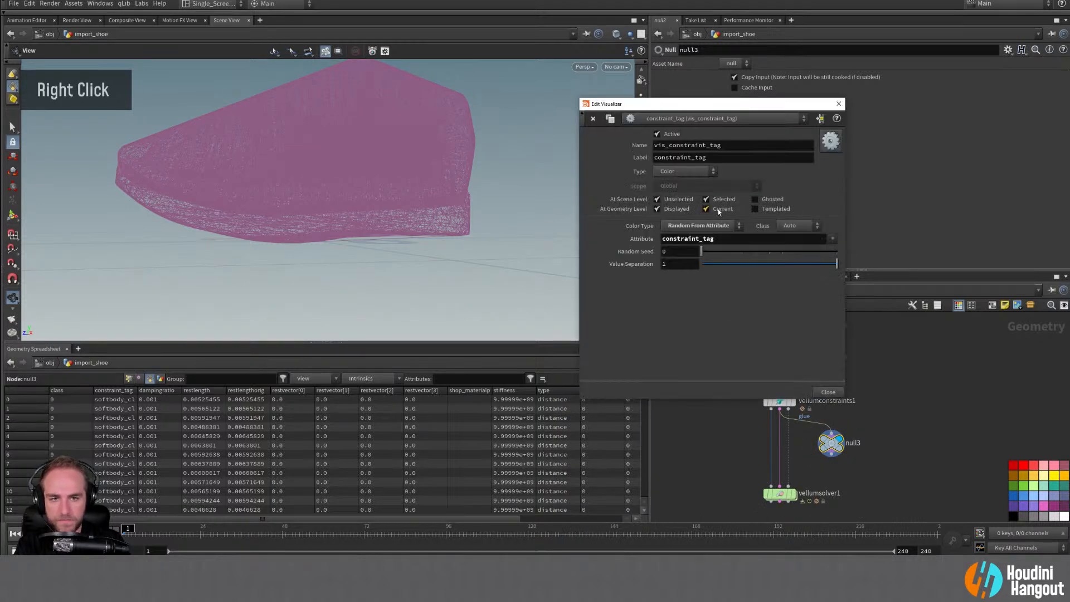
click(795, 228)
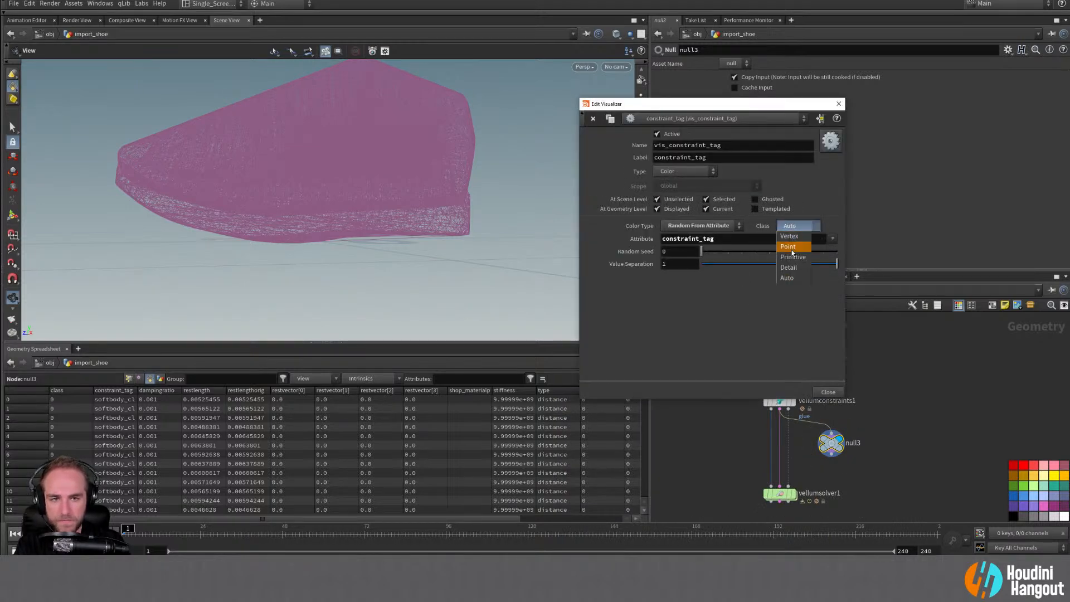
click(793, 260)
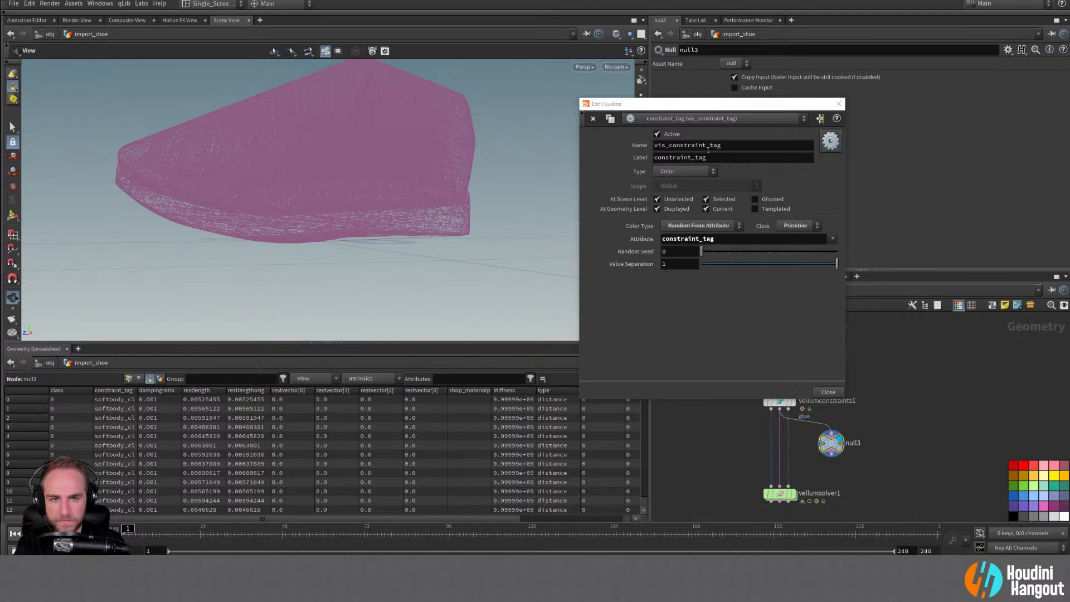
click(838, 106)
Step: Toggle the viewport visualizers and check from a closer angle how the constraint_tag colours appear on the shoe
click(641, 282)
click(642, 282)
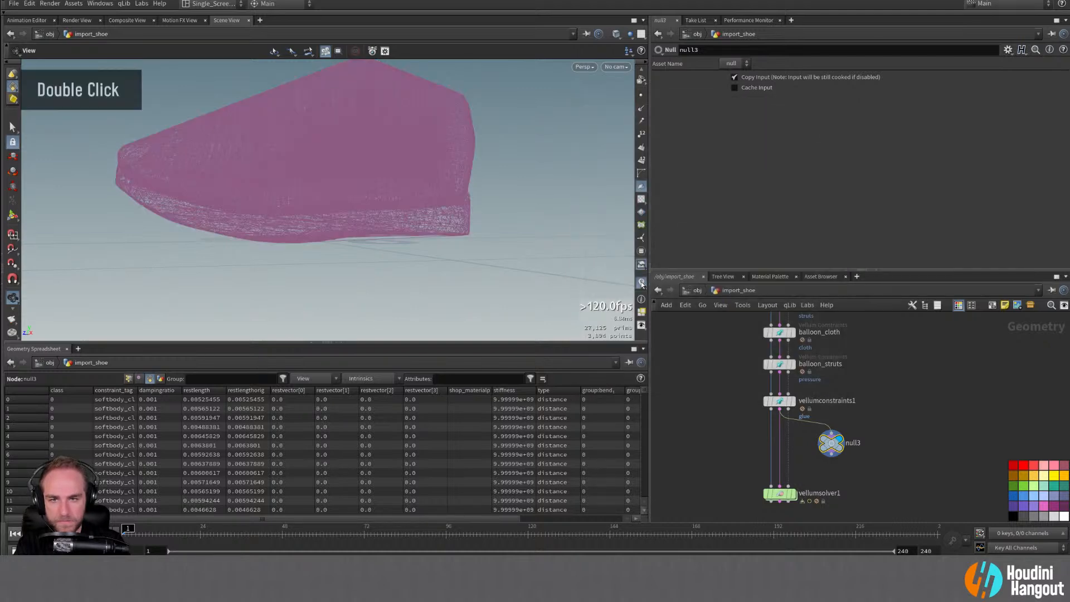
alt+drag(255, 180, 316, 167)
alt+right_drag(316, 167, 316, 191)
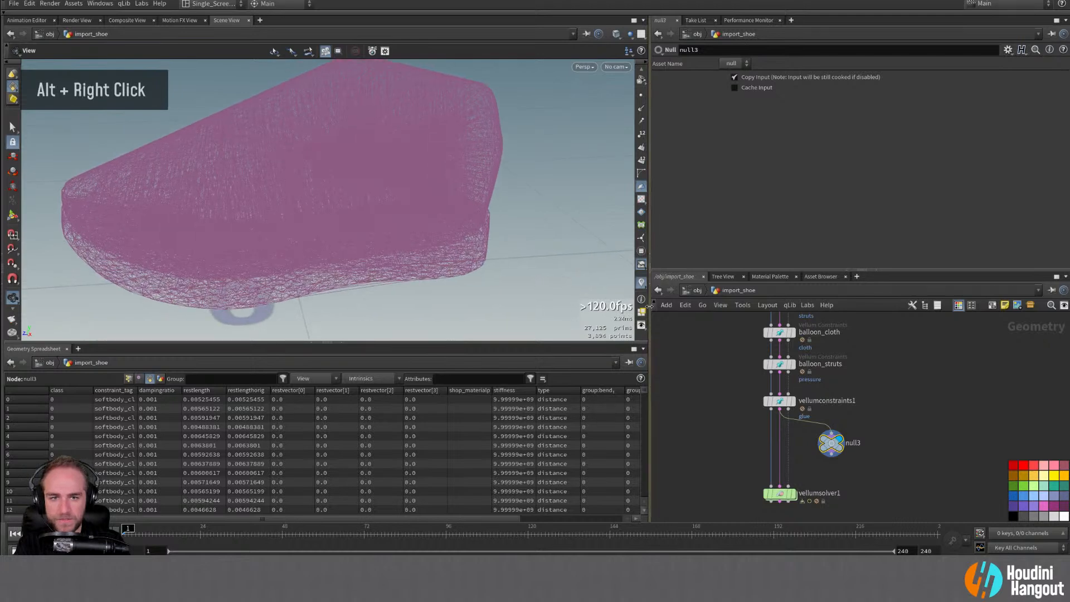
click(641, 283)
double_click(642, 283)
right_click(641, 283)
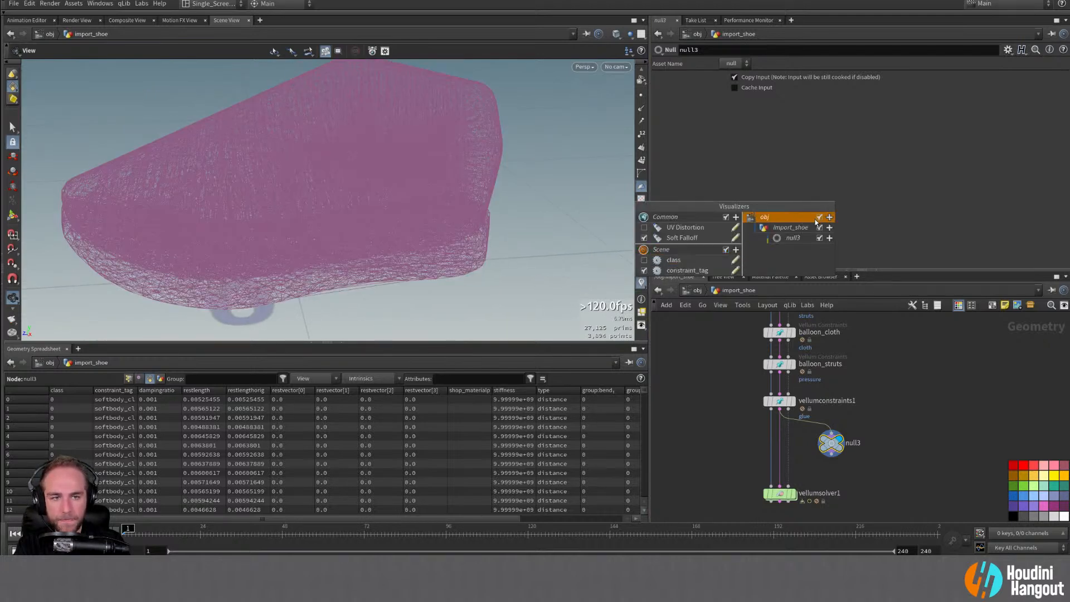
click(681, 396)
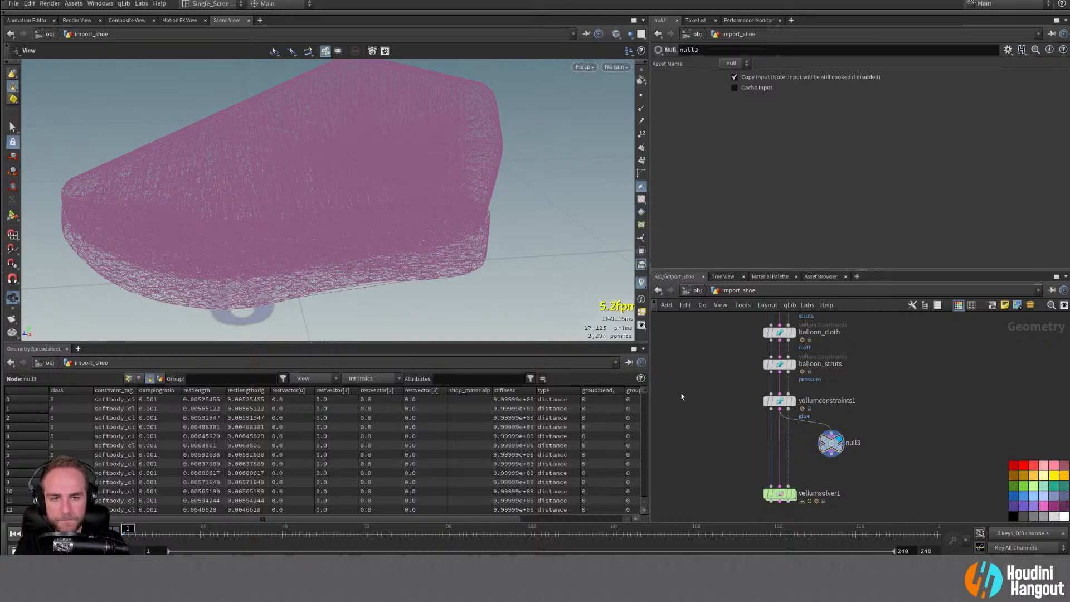
Step: Move null3 slightly further down and widen the constraint_tag column in the geometry spreadsheet
drag(843, 442, 840, 461)
mouse_move(840, 460)
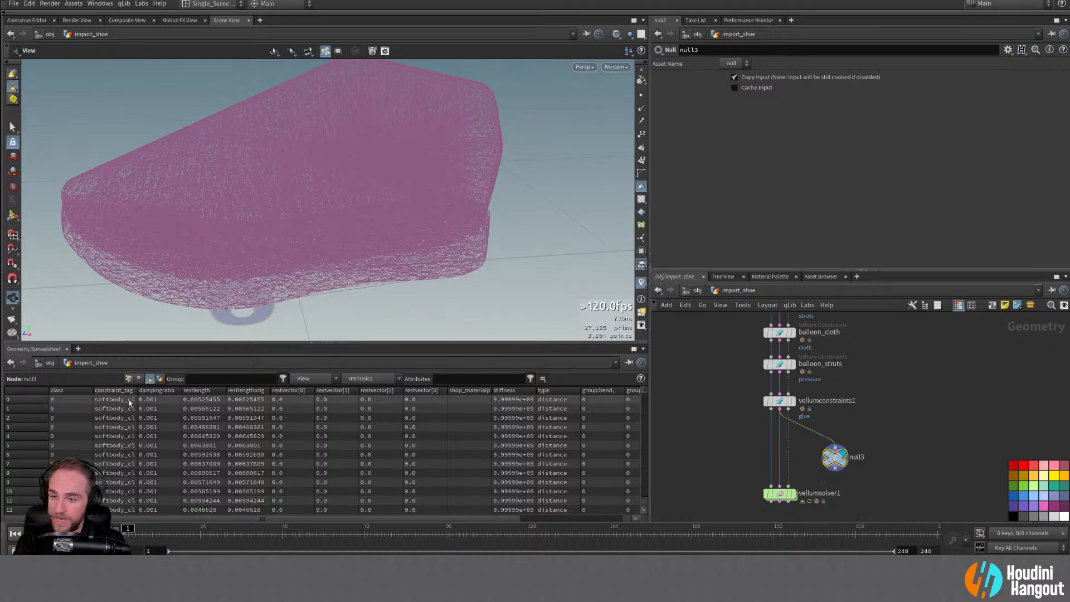
drag(136, 392, 187, 391)
Step: Examine the constraint_tag and type values of null3's primitives, from the first softbody_cloth rows to the glue constraints near the end
scroll(335, 446, down, 20)
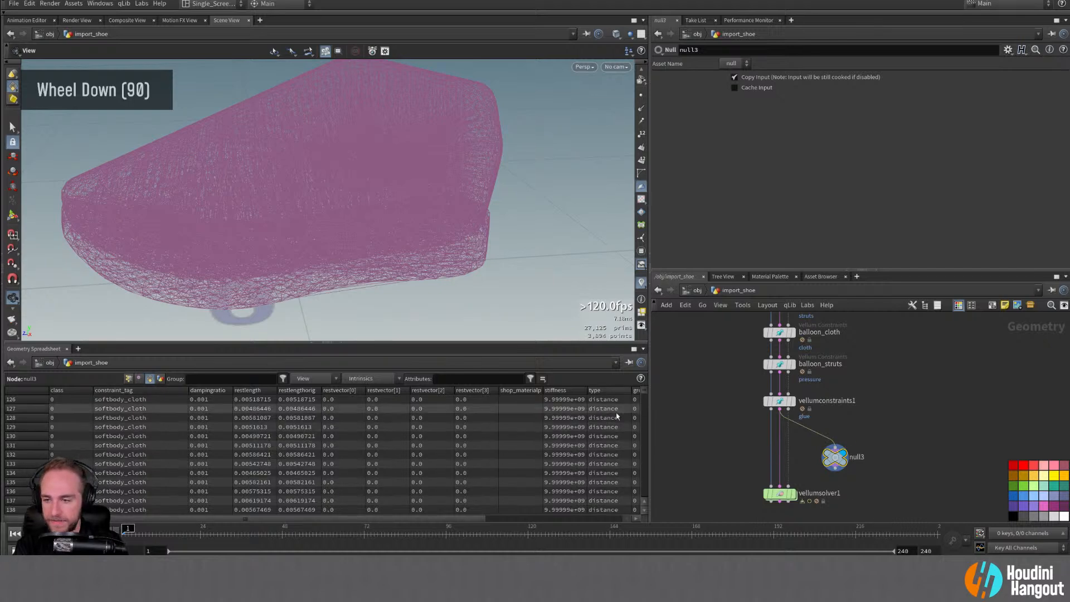
drag(645, 394, 629, 486)
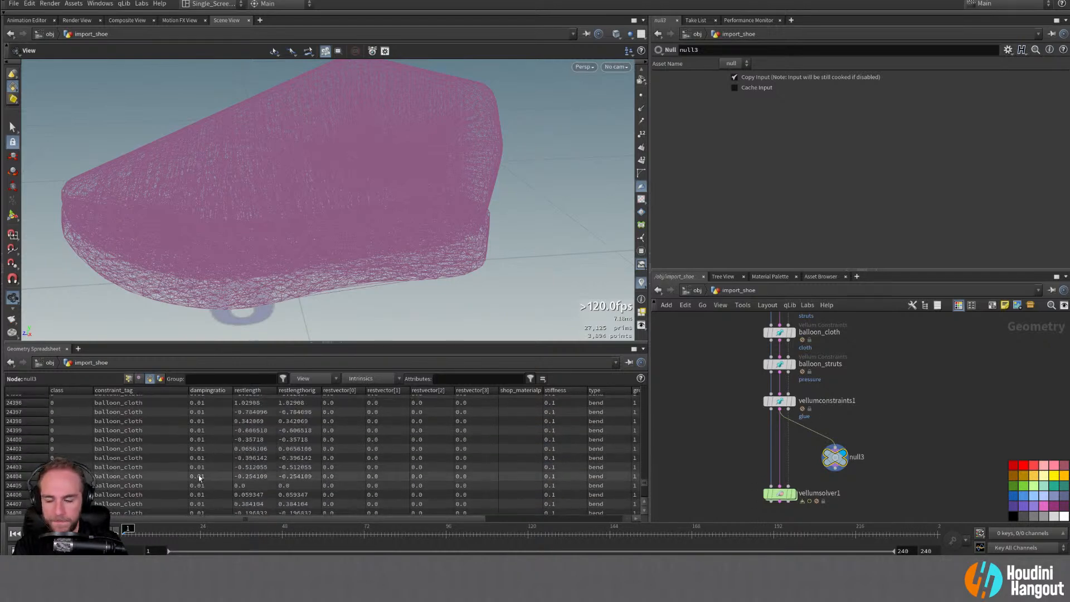
scroll(200, 475, up, 6)
scroll(200, 475, down, 20)
scroll(201, 474, down, 20)
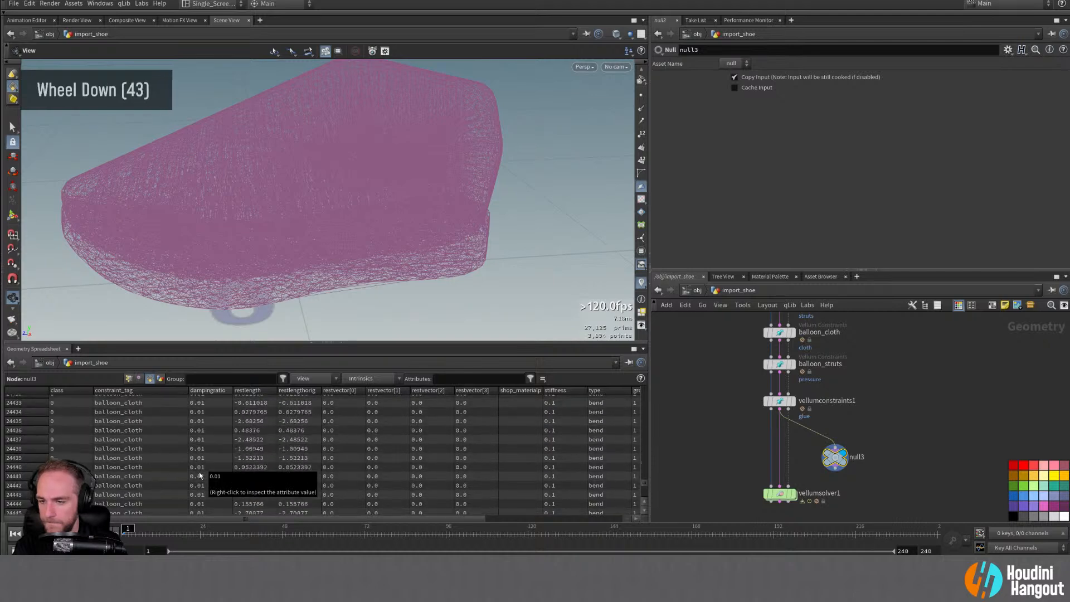
scroll(198, 477, down, 20)
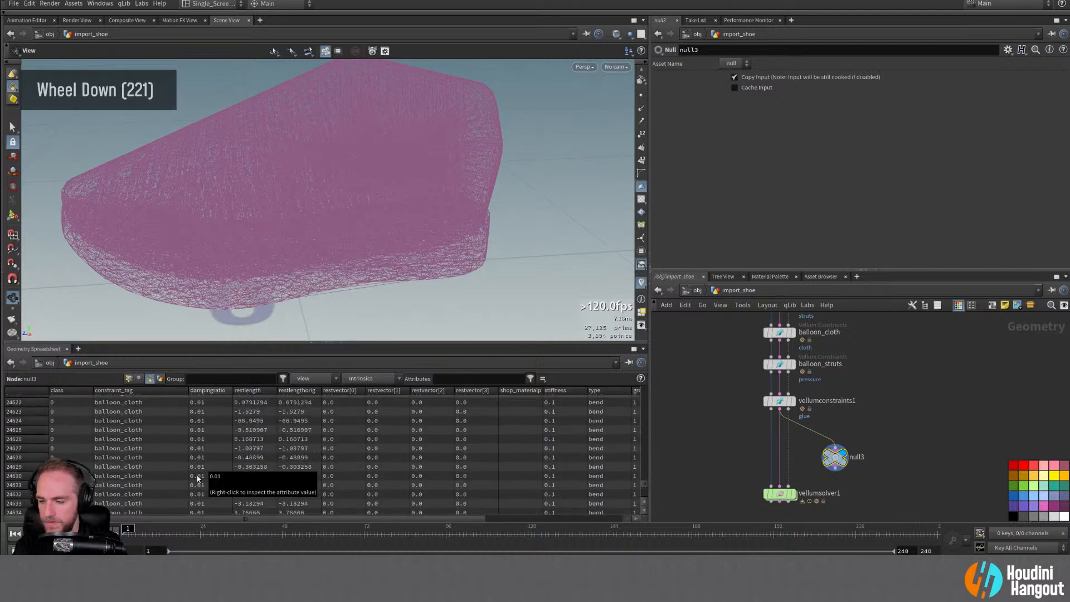
scroll(198, 483, down, 20)
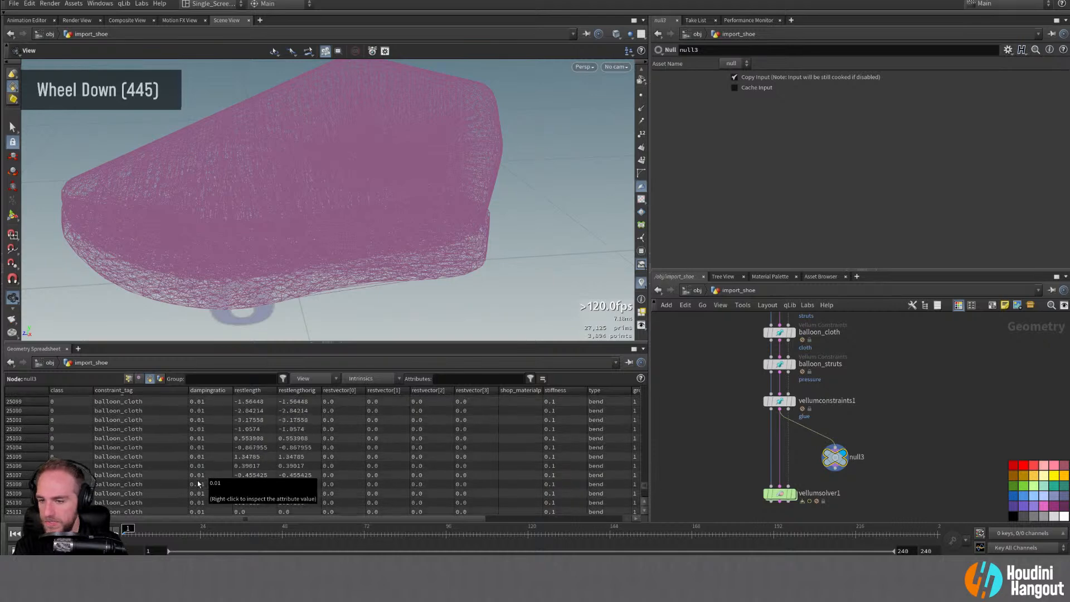
scroll(357, 474, down, 20)
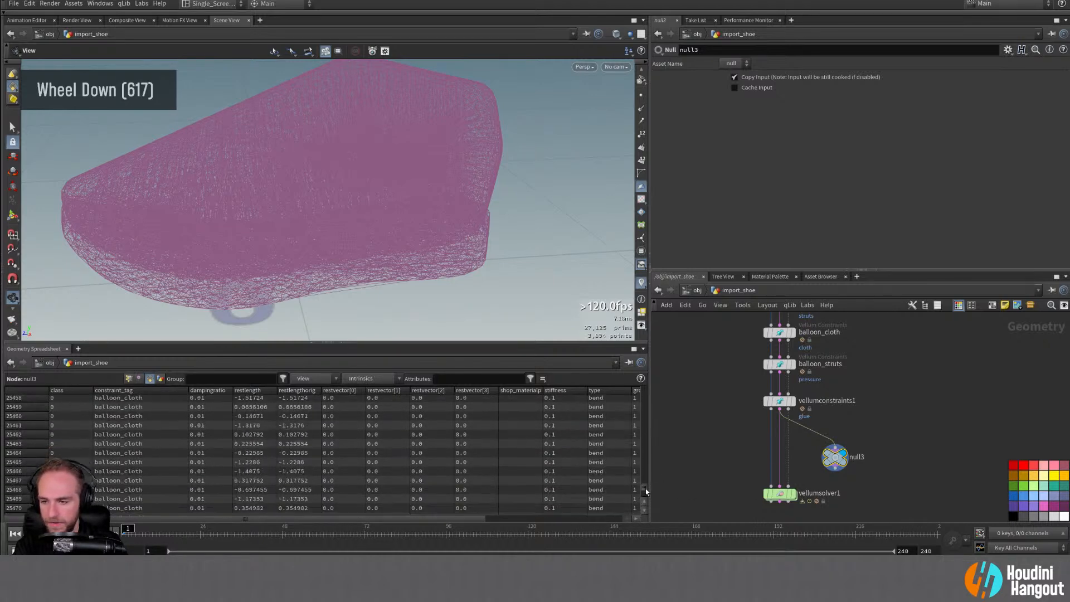
scroll(413, 484, down, 20)
scroll(413, 485, down, 20)
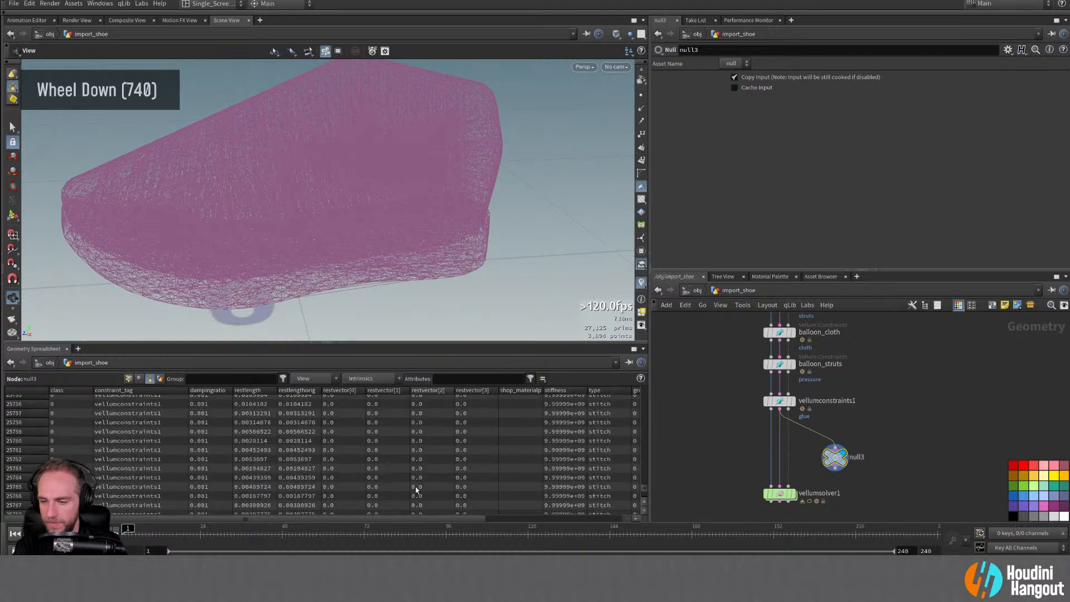
Step: Locate the balloon_struts pressure constraint between the balloon_cloth and glue rows and select its constraint_tag value
scroll(415, 487, up, 20)
scroll(415, 487, down, 20)
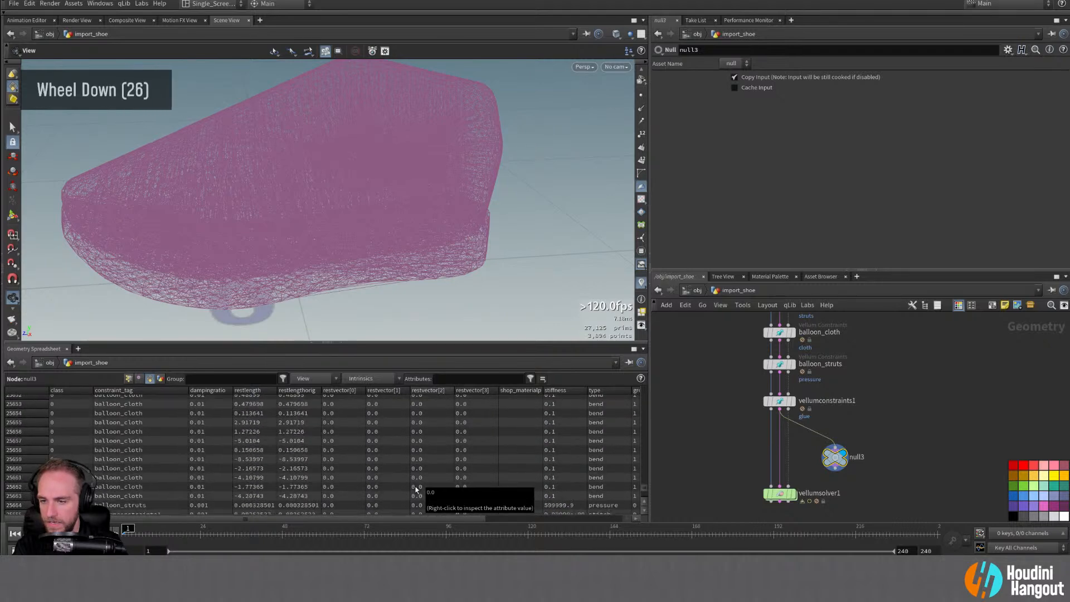
scroll(416, 488, up, 15)
scroll(415, 489, down, 3)
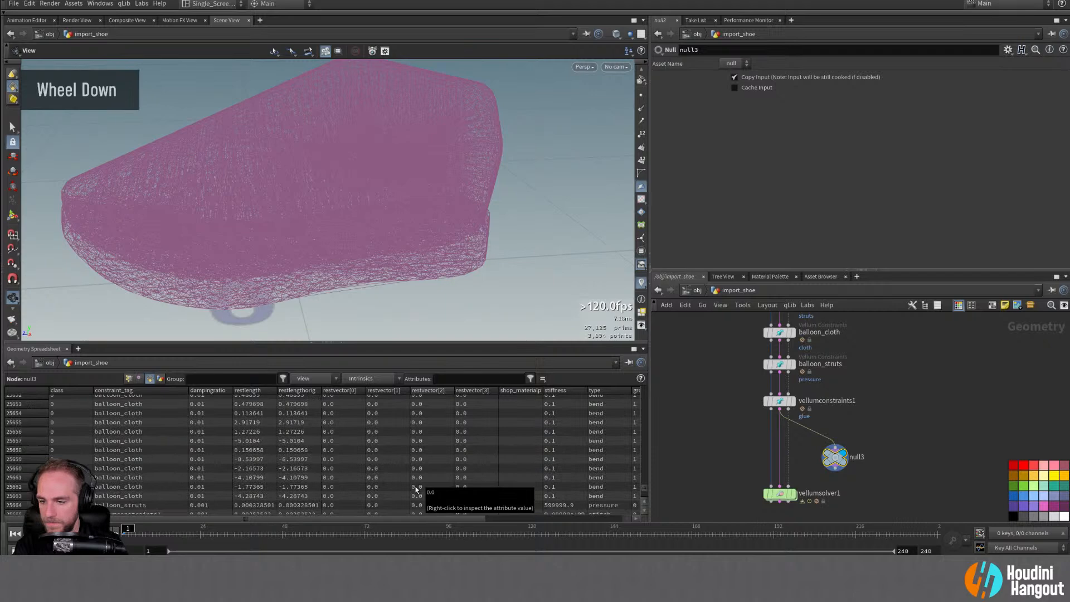
click(115, 484)
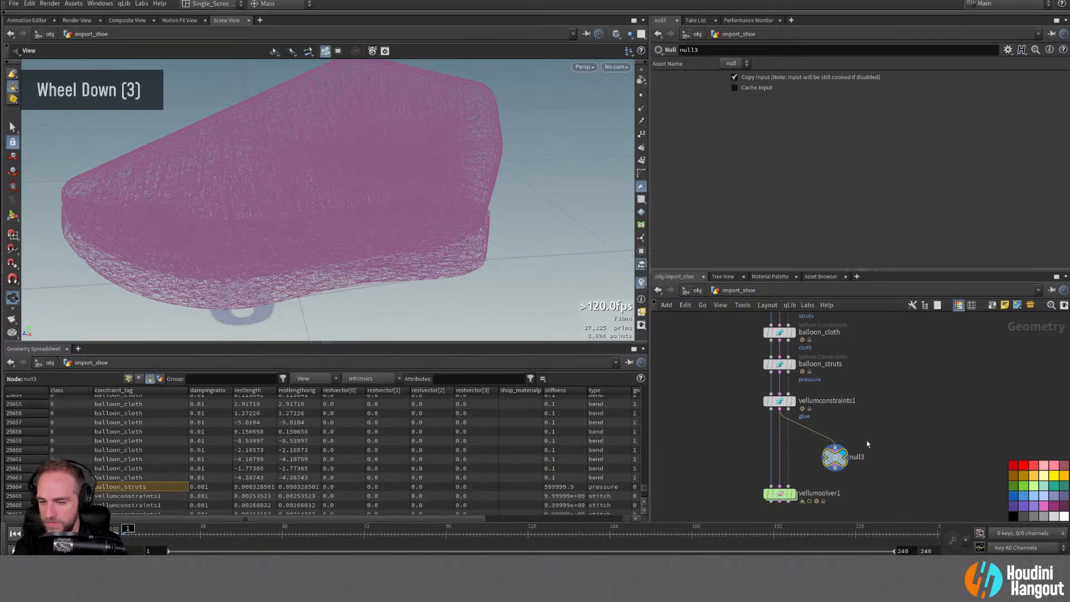
Step: Nudge null3 slightly and rename the vellumconstraints1 node to glue_pieces
drag(836, 458, 835, 454)
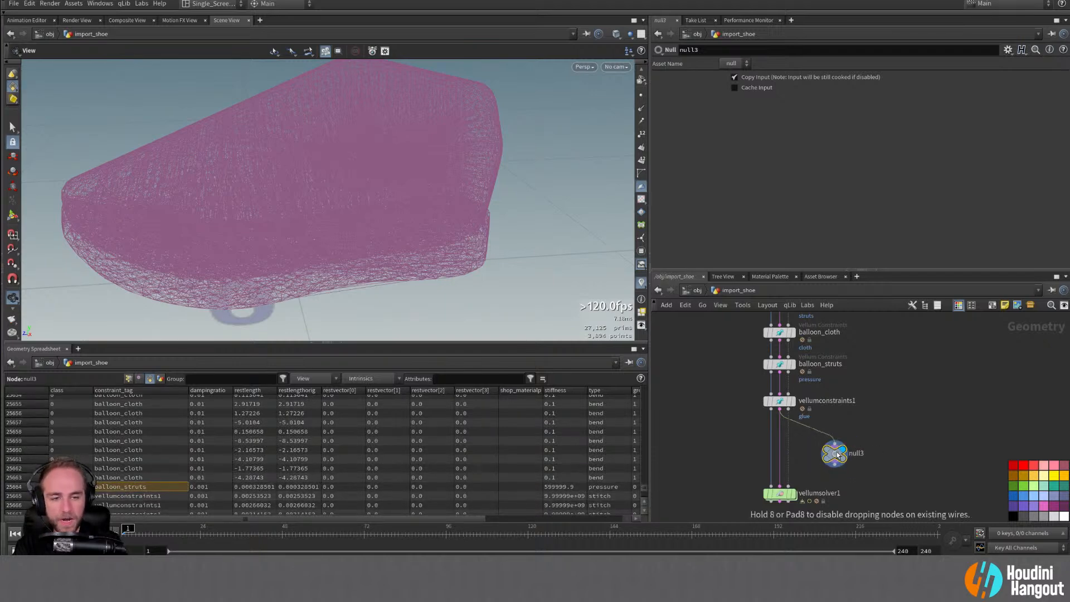
double_click(827, 401)
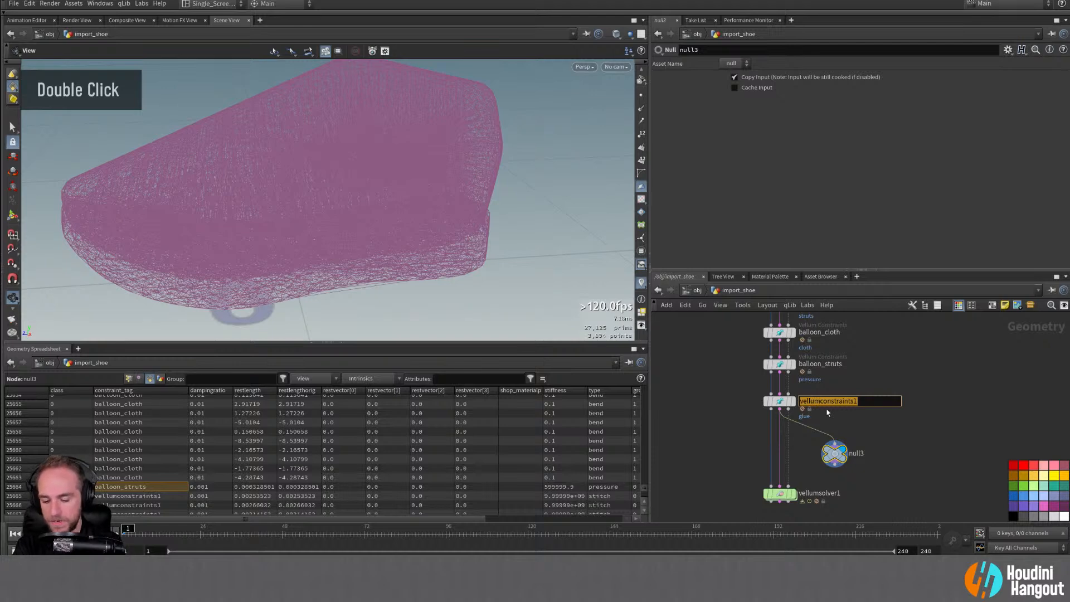
text(glue)
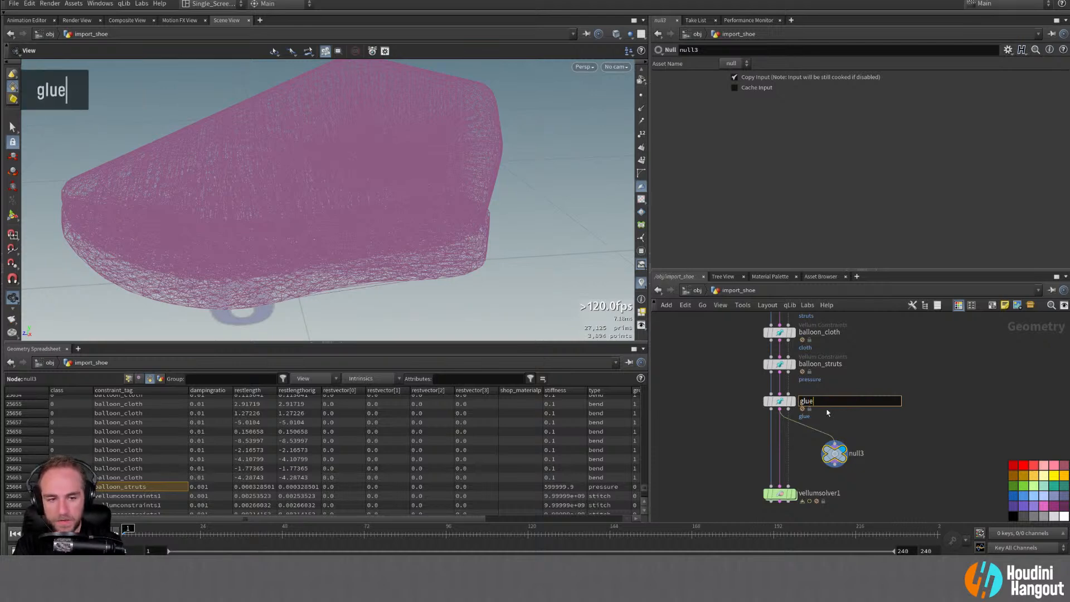
text(_pieces)
key(Return)
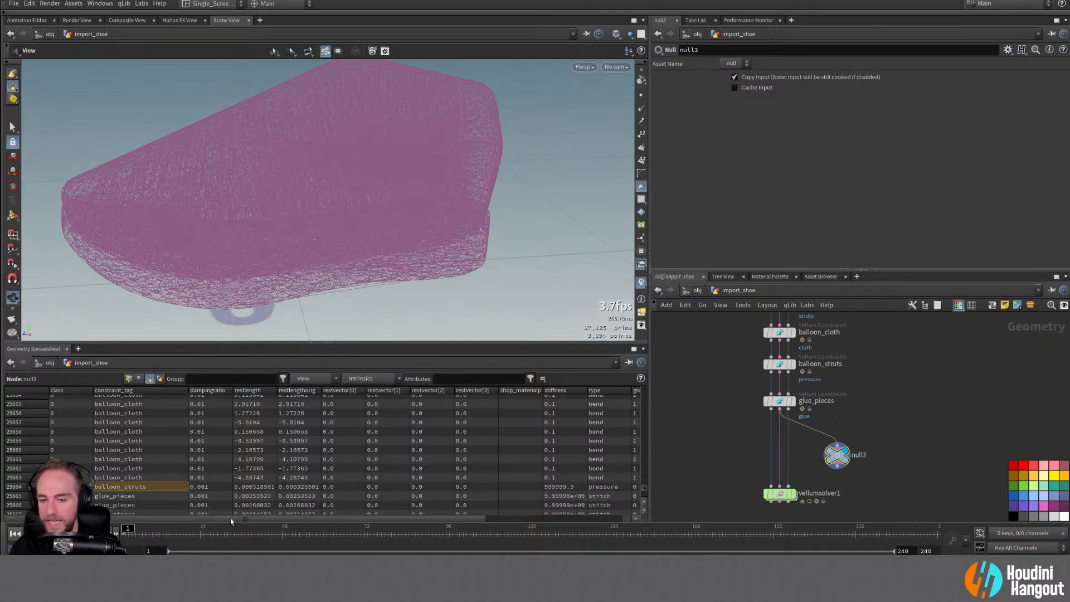
mouse_move(232, 520)
mouse_down()
mouse_move(303, 513)
mouse_move(233, 515)
mouse_up()
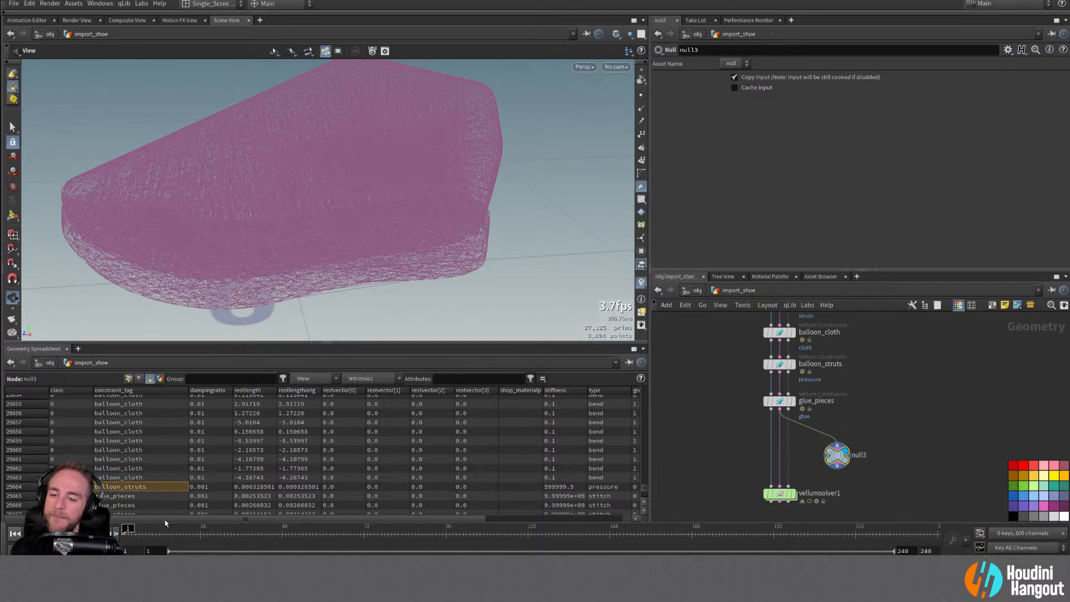
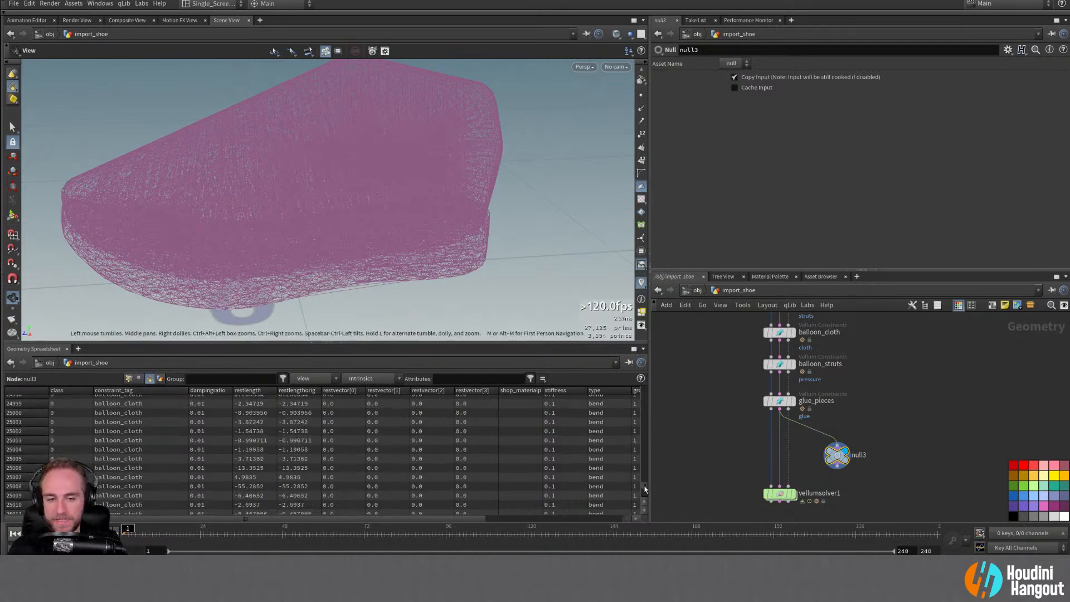
Step: Check the softbody_struts rows in null3's primitive spreadsheet and move the vellumsolver1 node slightly further down
drag(645, 494, 637, 466)
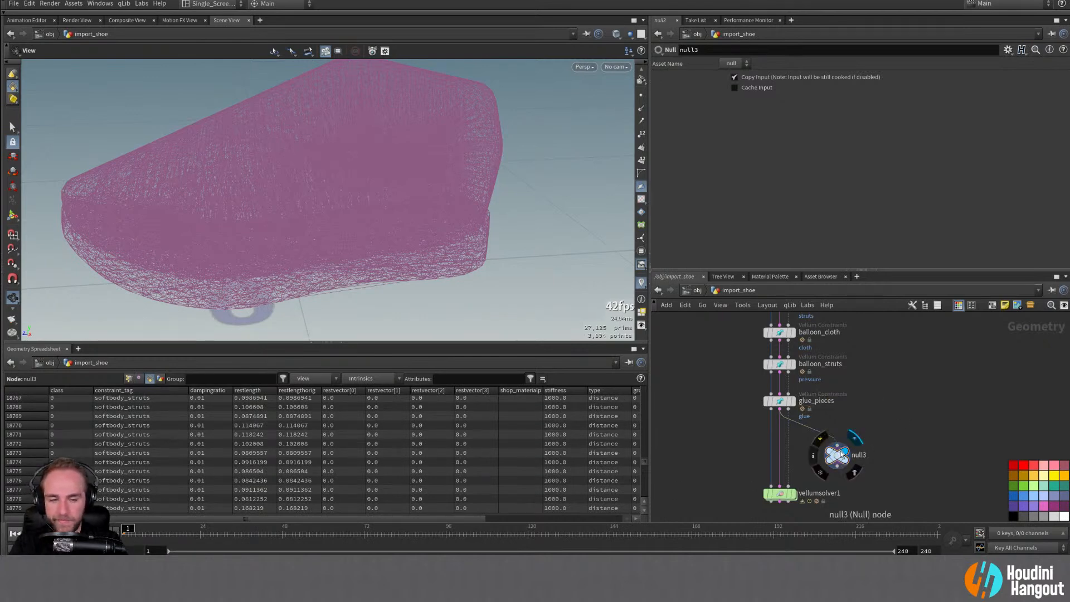
alt+middle_drag(797, 500, 758, 481)
drag(758, 481, 758, 495)
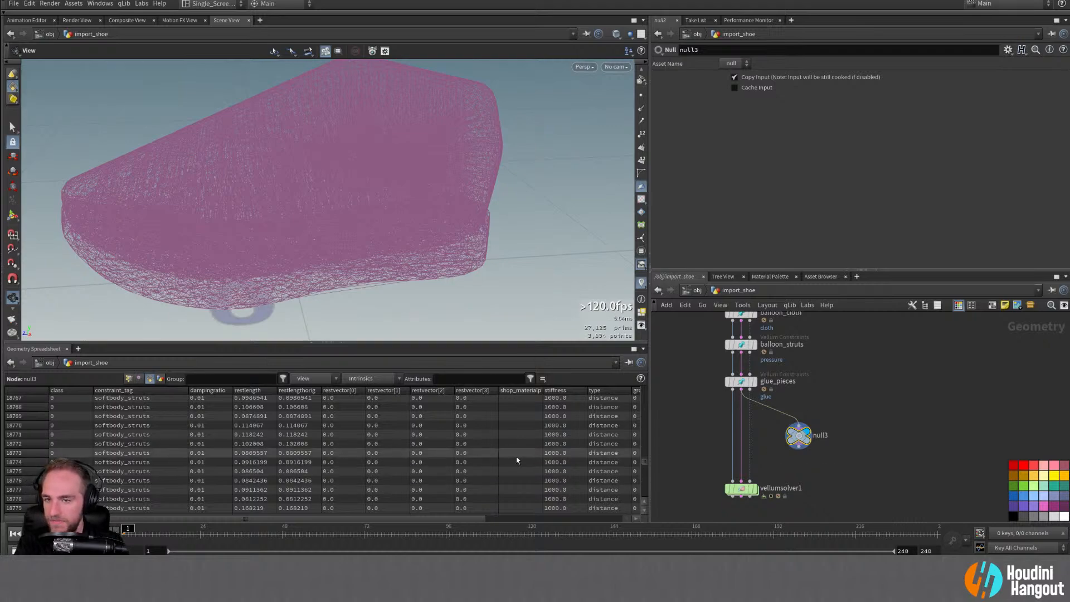
Step: Add a Blast node directly below null3, connect it and display its result
alt+drag(292, 182, 619, 165)
key(Tab)
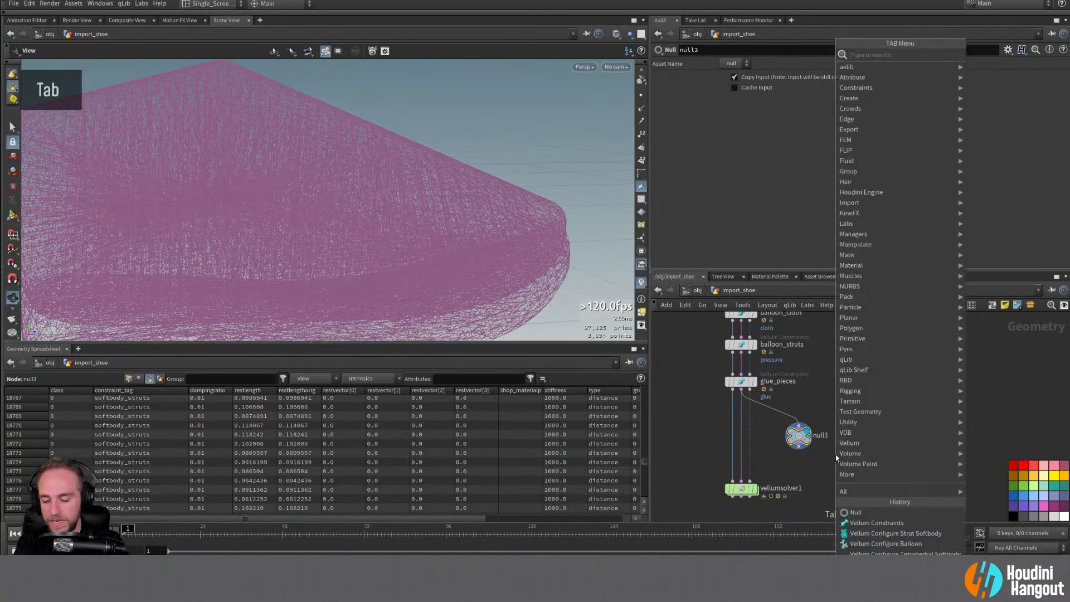
text(blast)
key(Return)
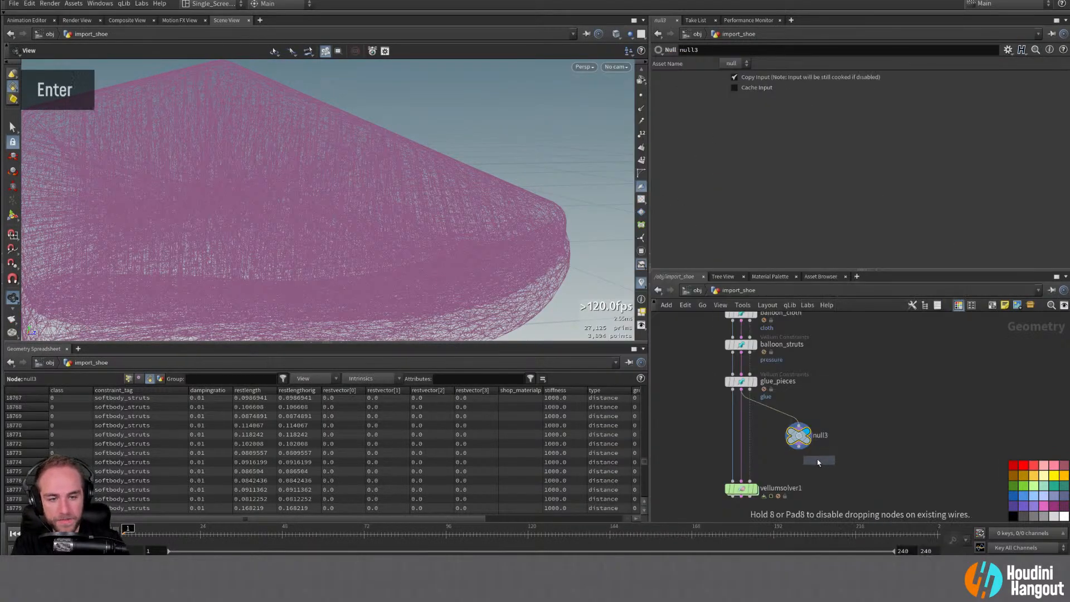
click(806, 471)
click(819, 473)
drag(806, 472, 800, 467)
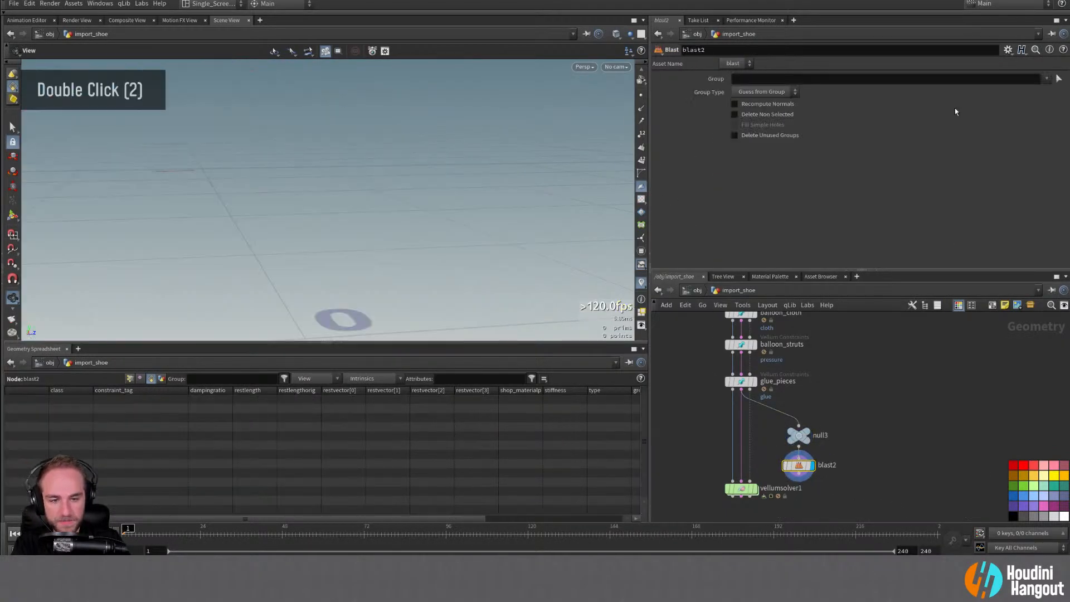
click(1048, 80)
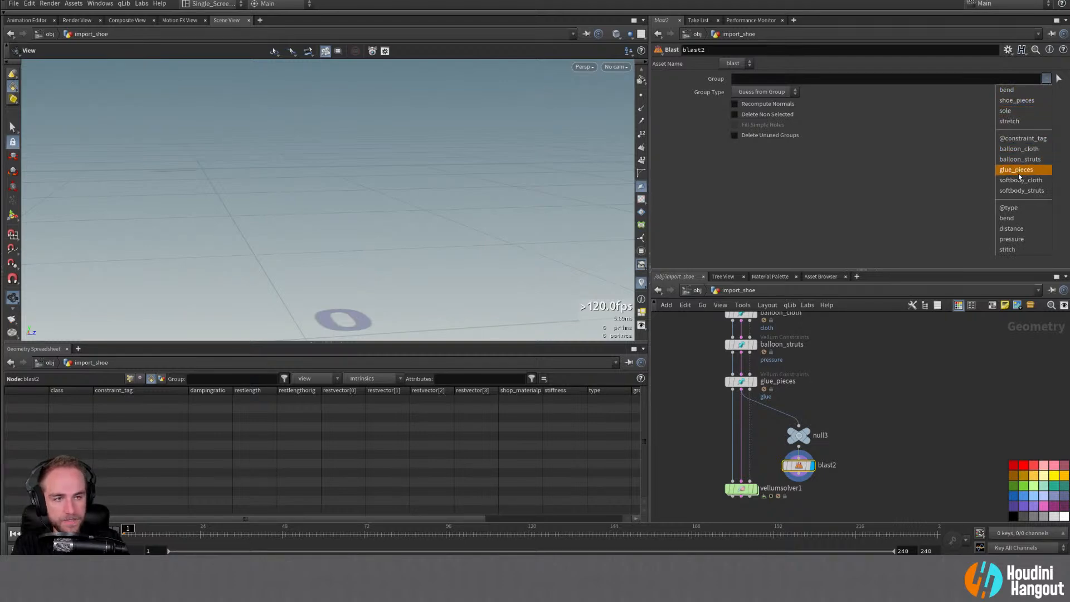
click(1022, 191)
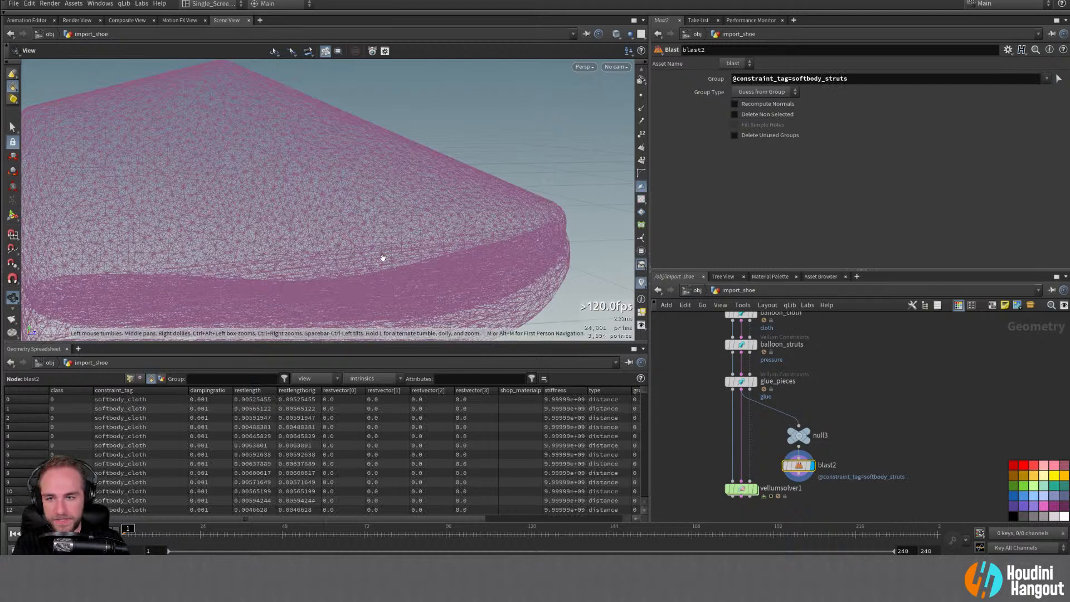
alt+drag(382, 258, 311, 222)
alt+right_drag(311, 222, 281, 240)
alt+middle_drag(280, 240, 349, 205)
alt+drag(349, 206, 475, 270)
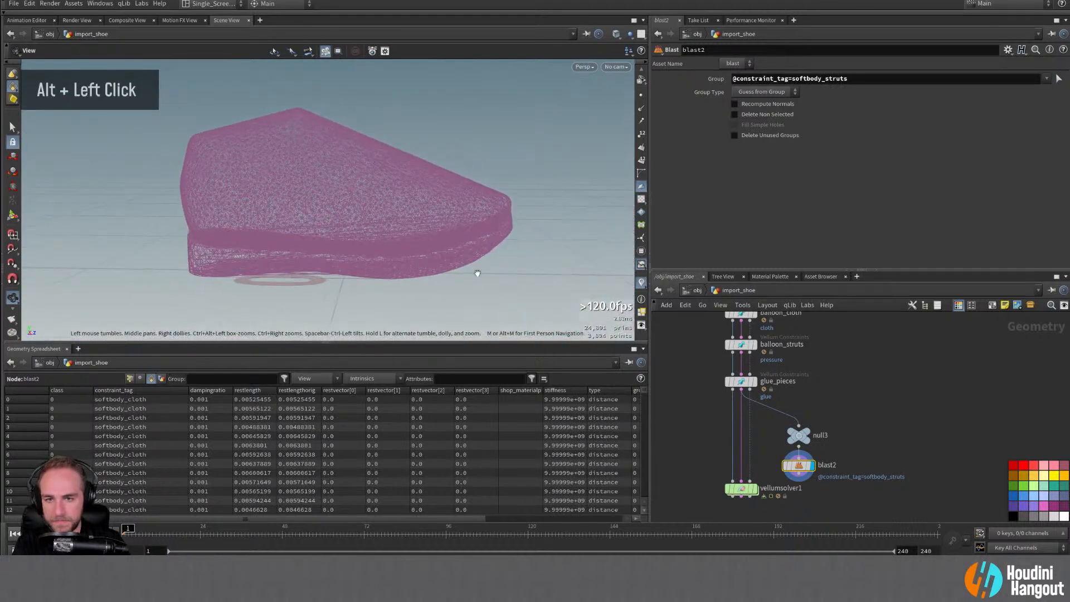
click(735, 116)
alt+drag(356, 177, 683, 185)
alt+drag(413, 196, 397, 198)
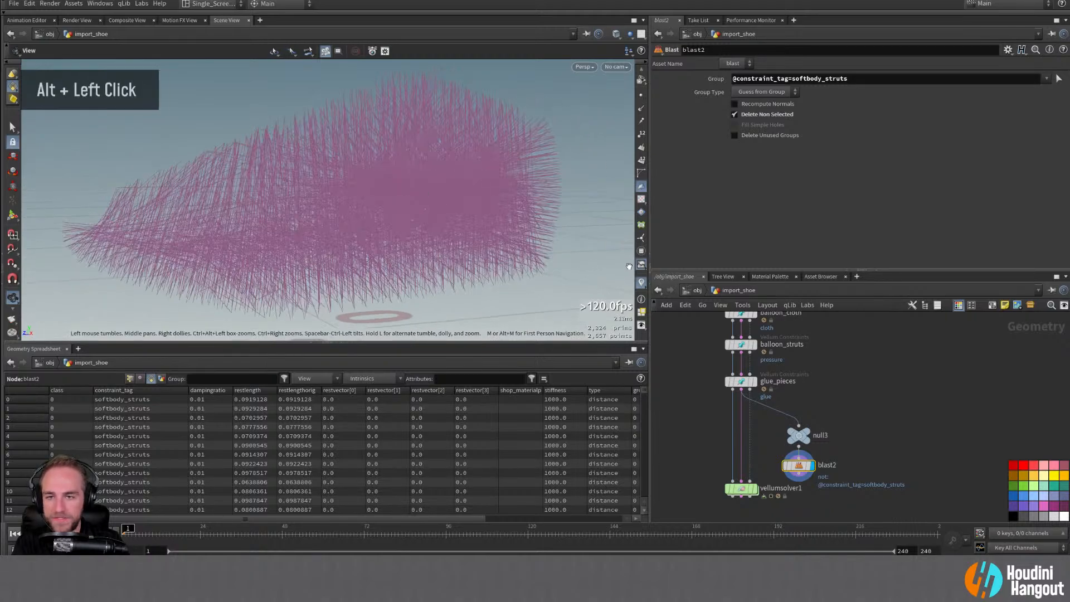
Step: Inspect the isolated softbody struts with primitive numbers displayed, and turn the numbers off again
click(643, 161)
alt+drag(342, 219, 144, 194)
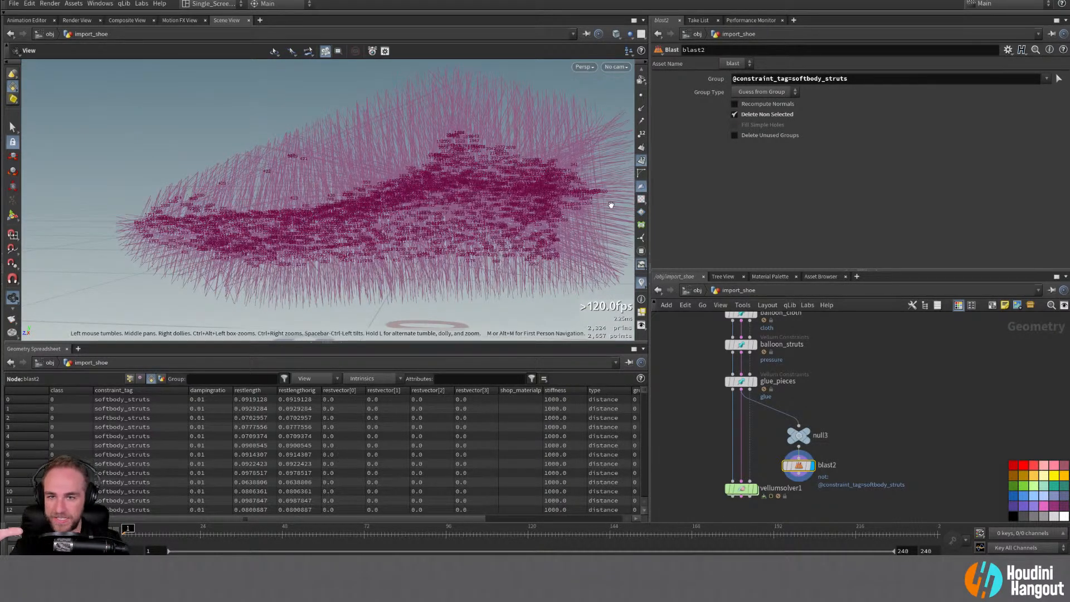
click(643, 161)
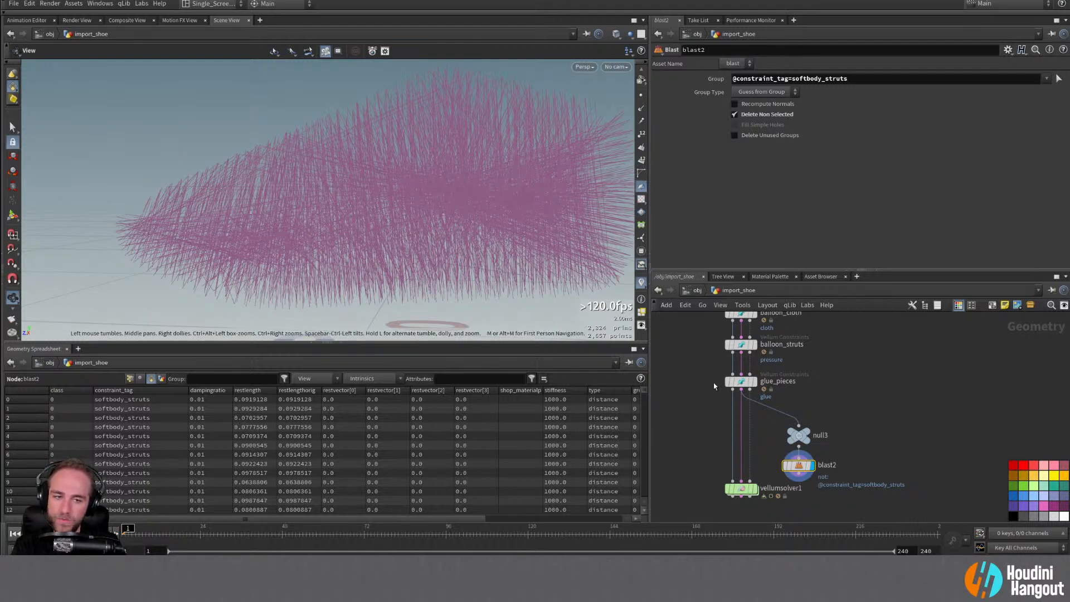
click(1047, 80)
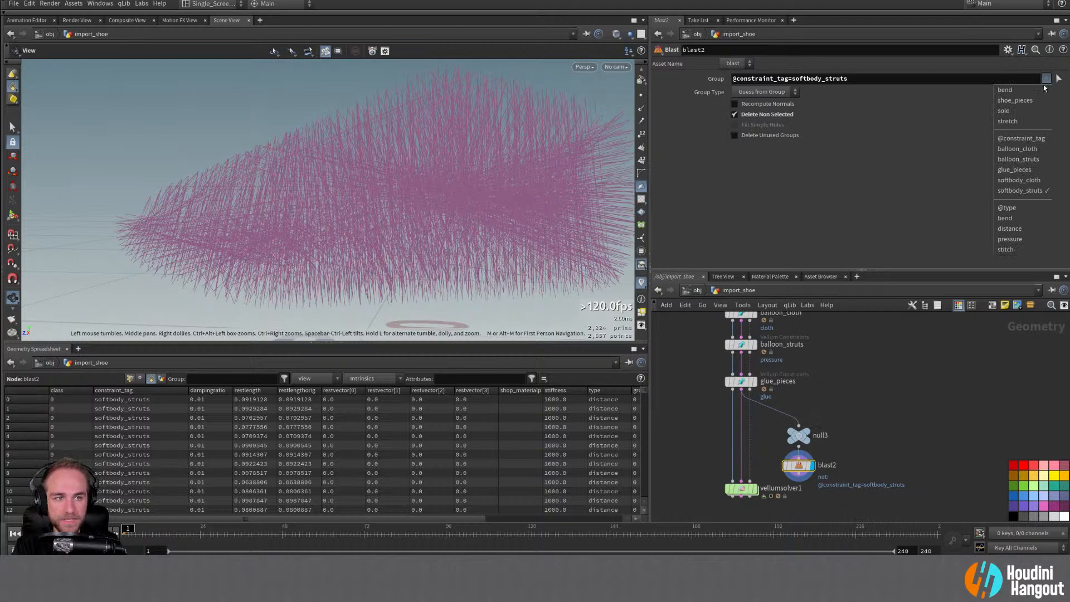
click(1020, 160)
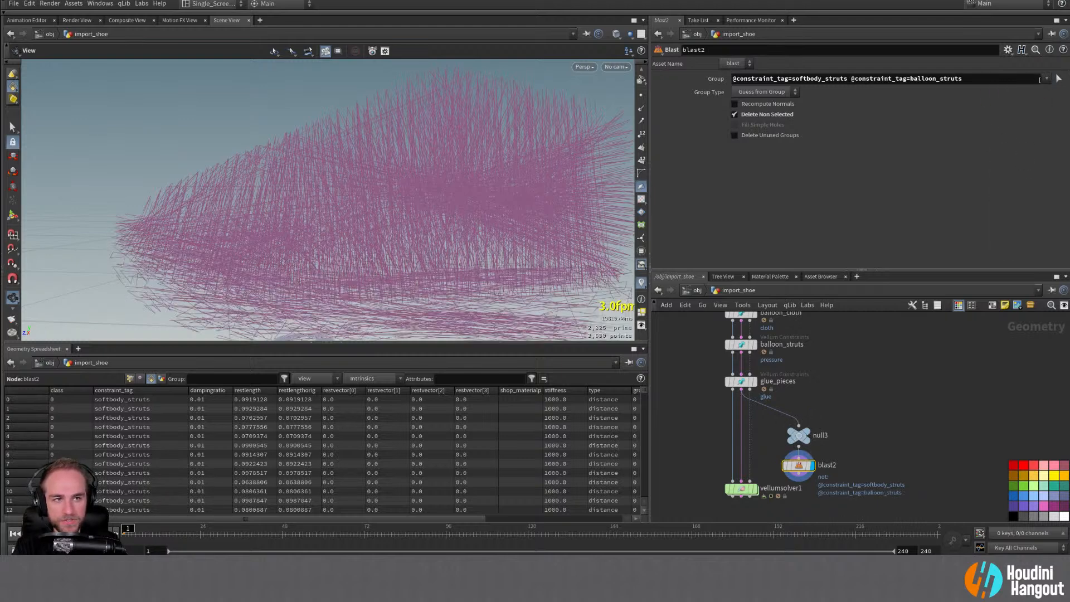
click(1048, 80)
click(1042, 192)
alt+drag(298, 299, 413, 278)
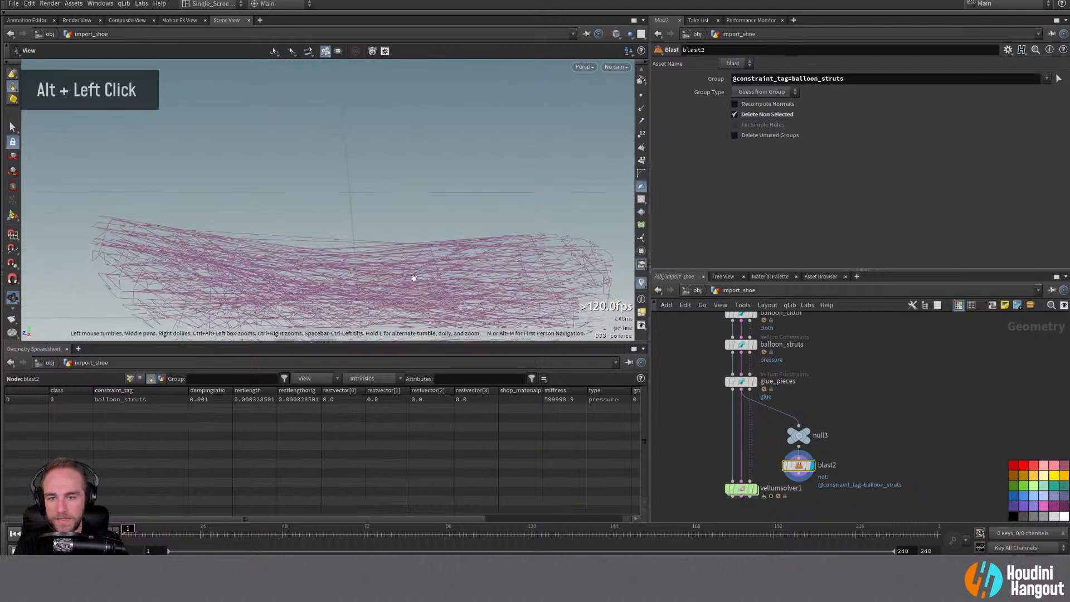
alt+middle_drag(413, 277, 353, 158)
alt+drag(354, 158, 349, 222)
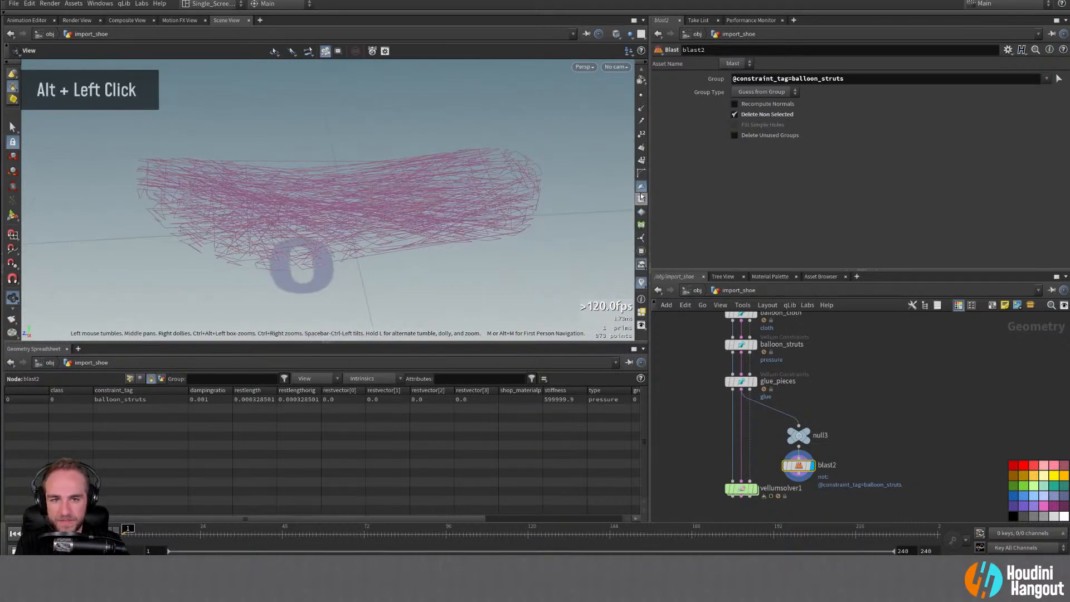
Step: Examine the isolated balloon_struts constraint with primitive numbers displayed and look through its point positions in the geometry spreadsheet
alt+right_drag(127, 227, 227, 211)
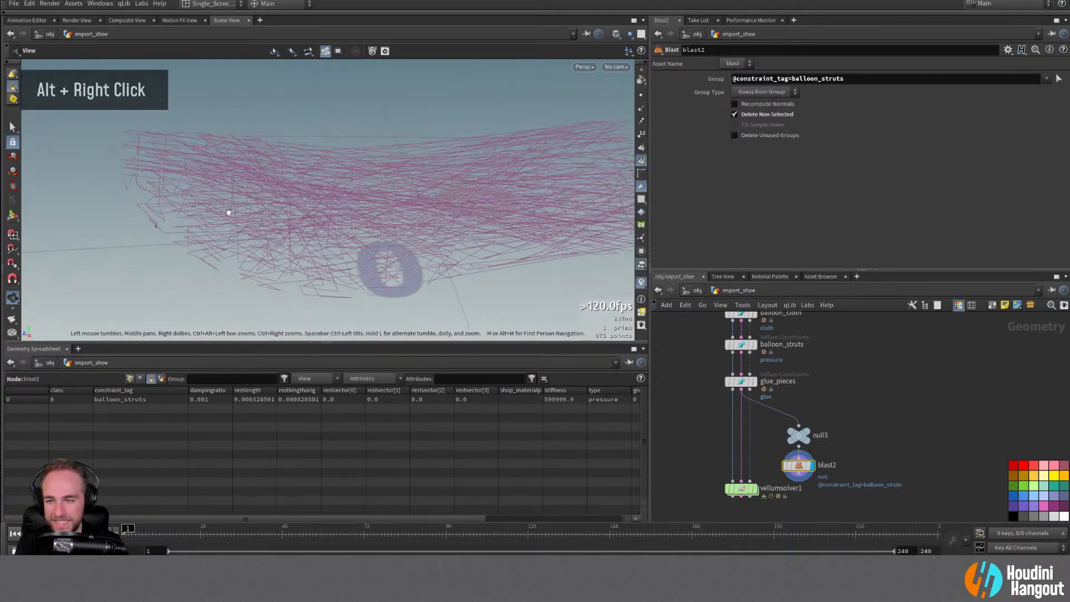
alt+drag(227, 210, 303, 177)
alt+scroll(312, 176, up, 20)
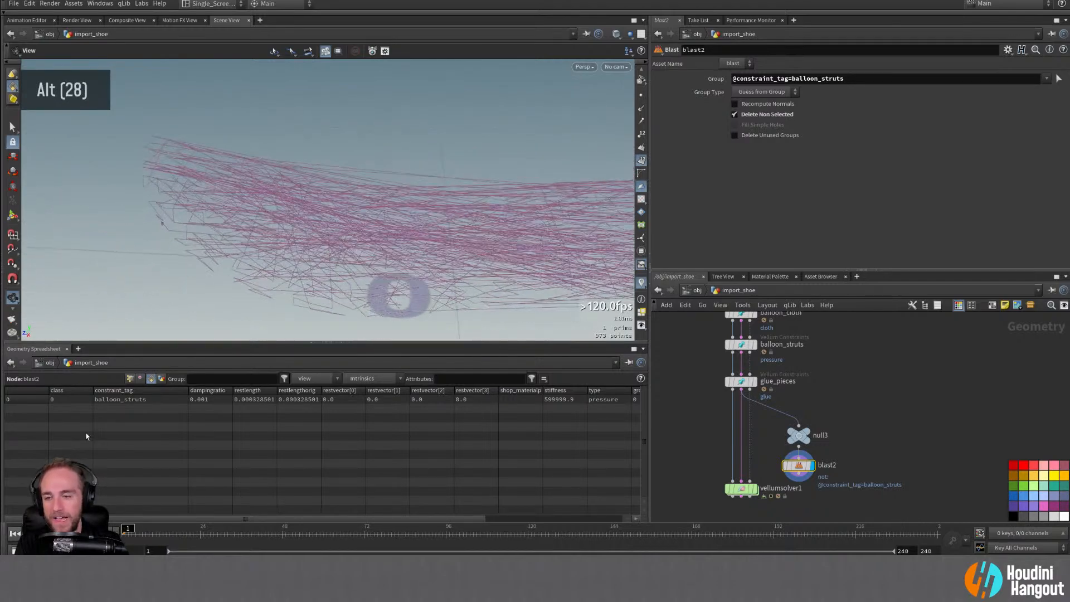
double_click(130, 378)
scroll(162, 424, down, 7)
scroll(175, 392, up, 20)
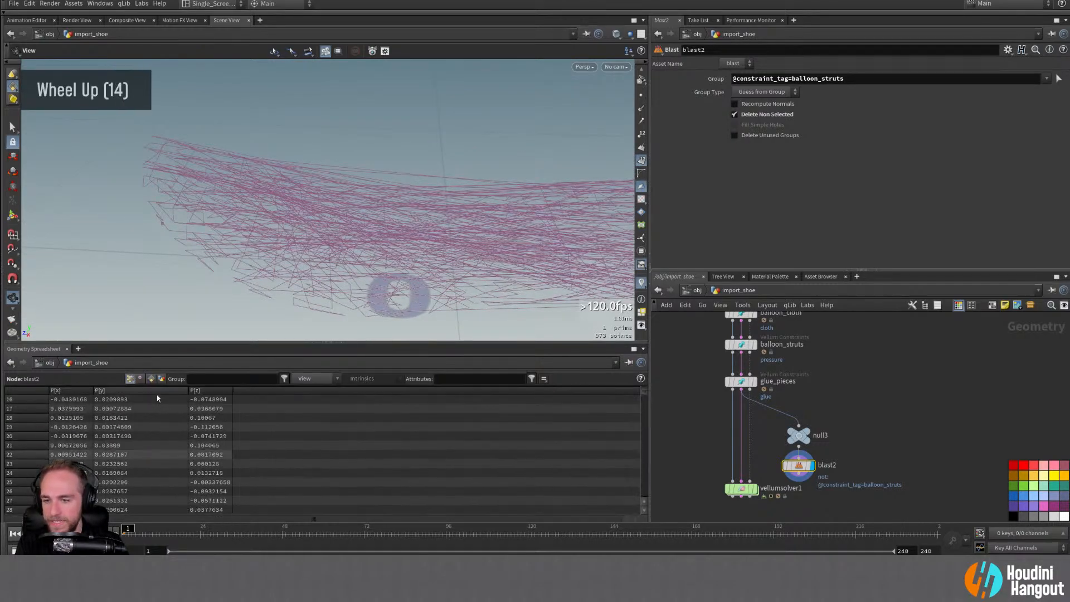
drag(188, 392, 138, 392)
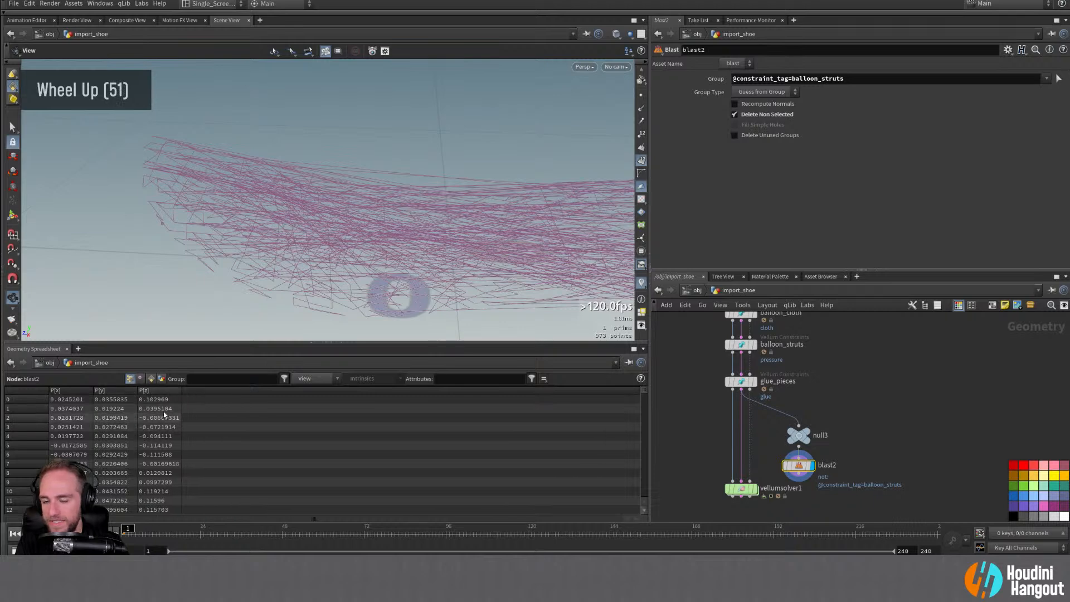
Step: Switch the geometry spreadsheet back to primitives and delete the null3 and blast2 nodes
click(150, 379)
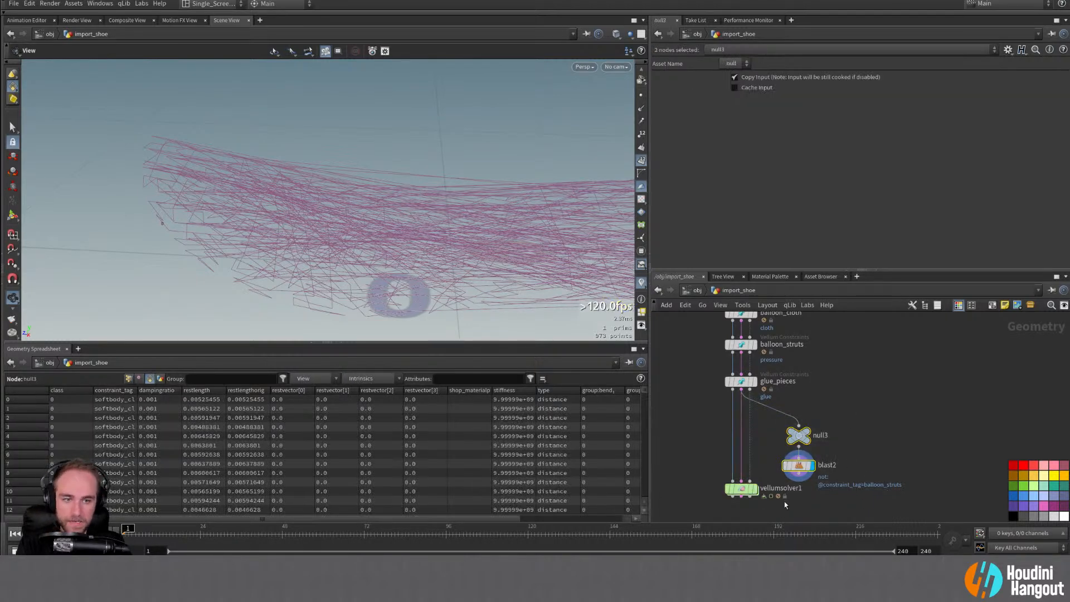
key(Delete)
Step: Detach balloon_cloth and balloon_struts from the constraint chain, park them beside it and move glue_pieces slightly down
alt+right_drag(875, 420, 812, 399)
alt+middle_drag(812, 399, 808, 490)
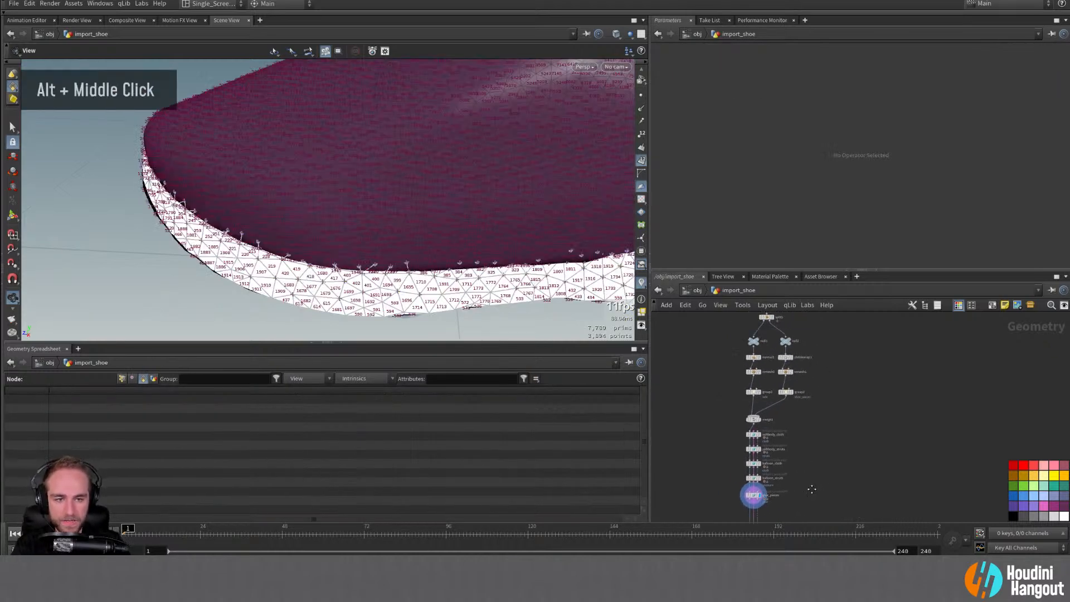
alt+right_drag(818, 437, 831, 425)
alt+middle_drag(831, 426, 829, 444)
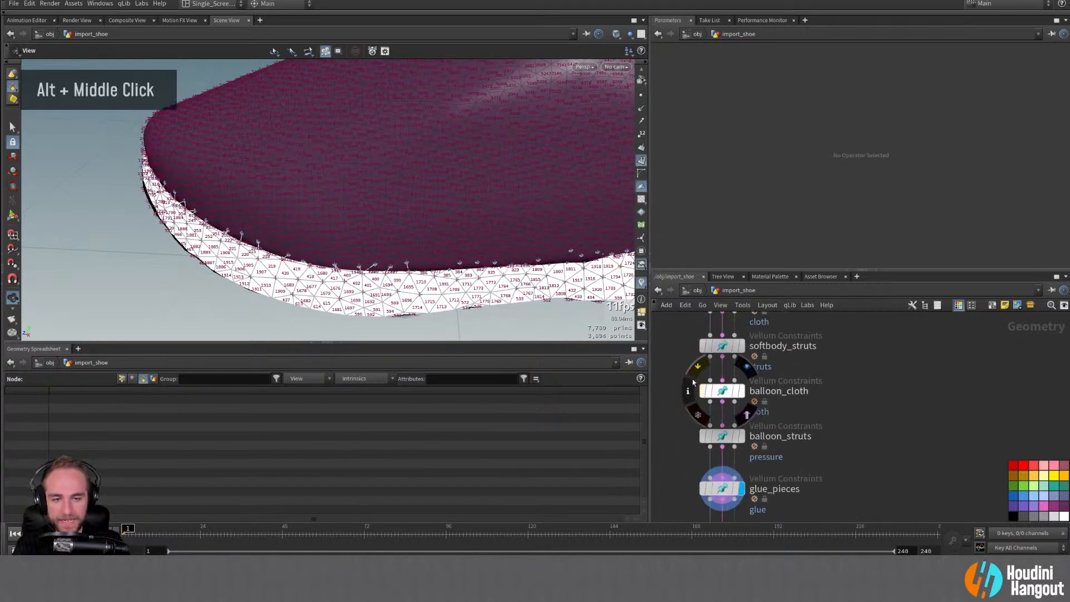
drag(727, 443, 961, 393)
alt+click(870, 446)
alt+middle_drag(859, 428, 900, 409)
drag(766, 472, 766, 493)
alt+middle_click(766, 493)
alt+right_drag(766, 493, 819, 457)
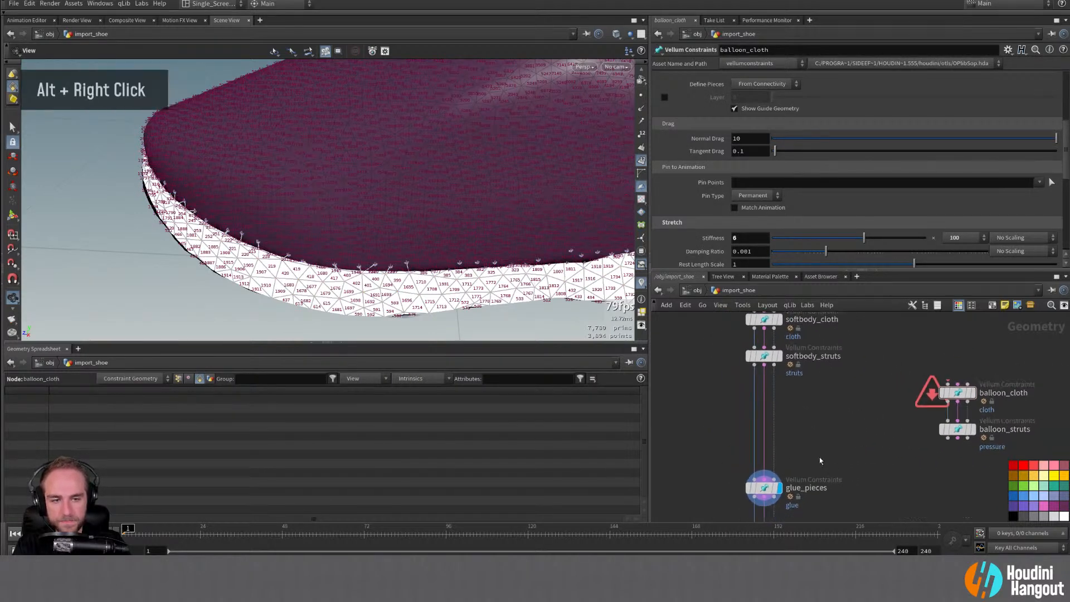
Step: Add a Vellum Configure Strut Softbody and insert its cloth and struts nodes between softbody_struts and glue_pieces
key(Tab)
text(vellum con)
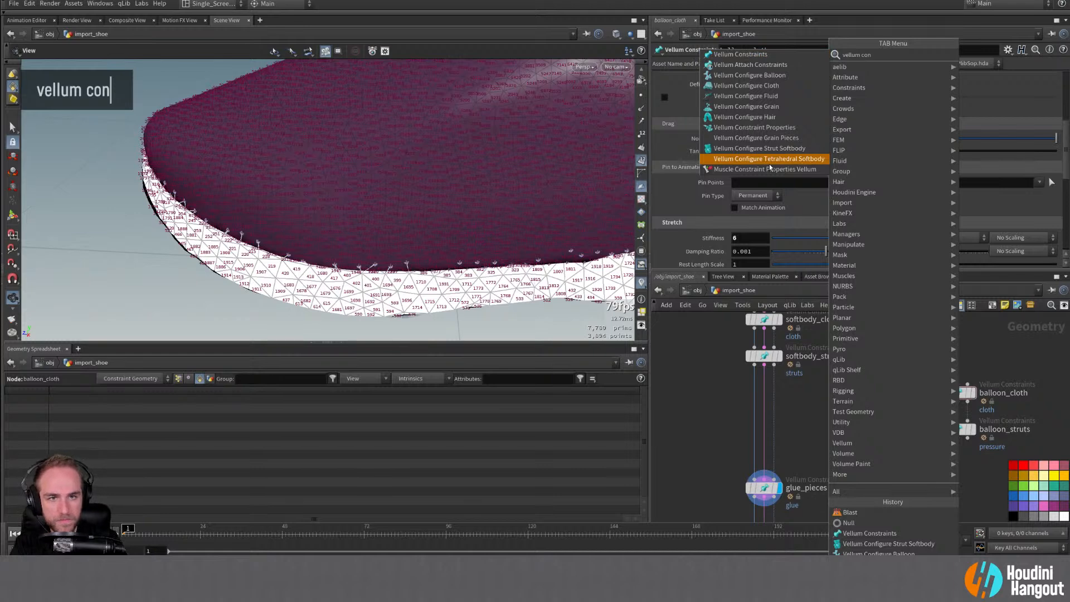
click(776, 150)
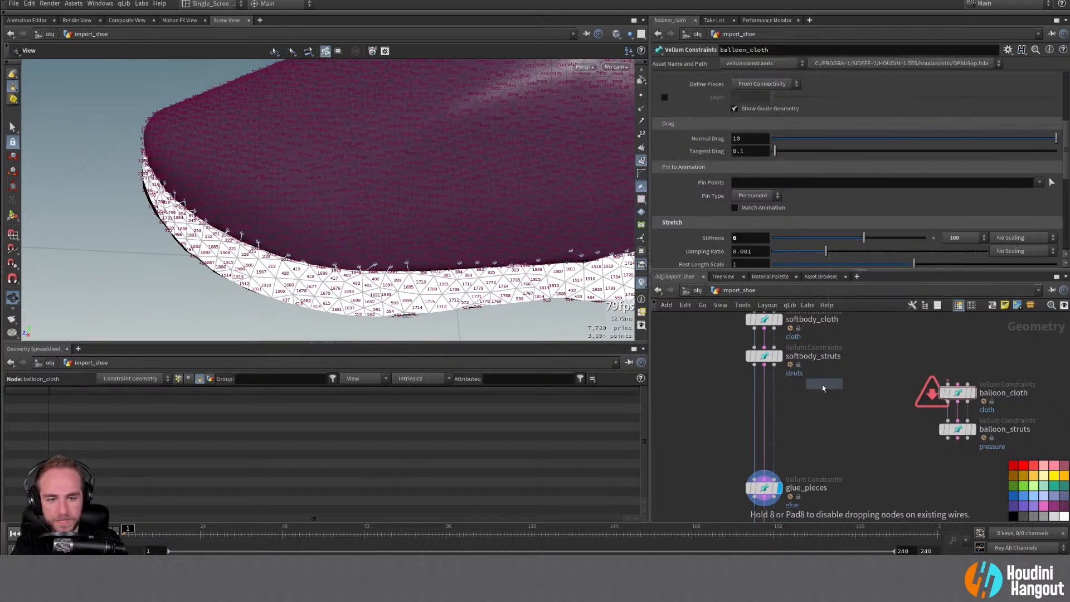
click(819, 396)
middle_drag(846, 458, 826, 486)
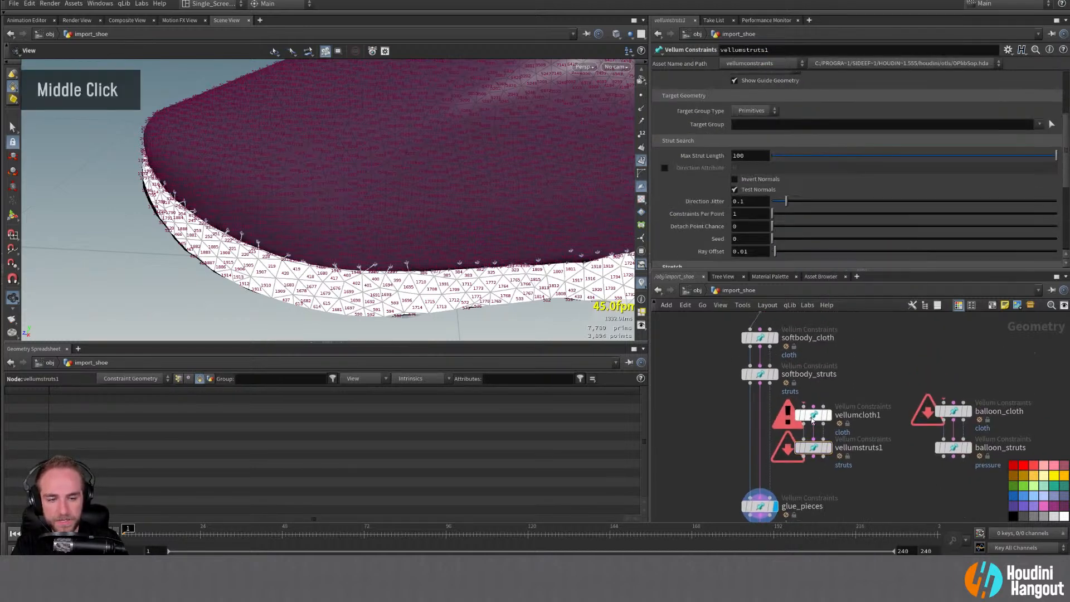
drag(812, 420, 768, 421)
drag(817, 448, 766, 456)
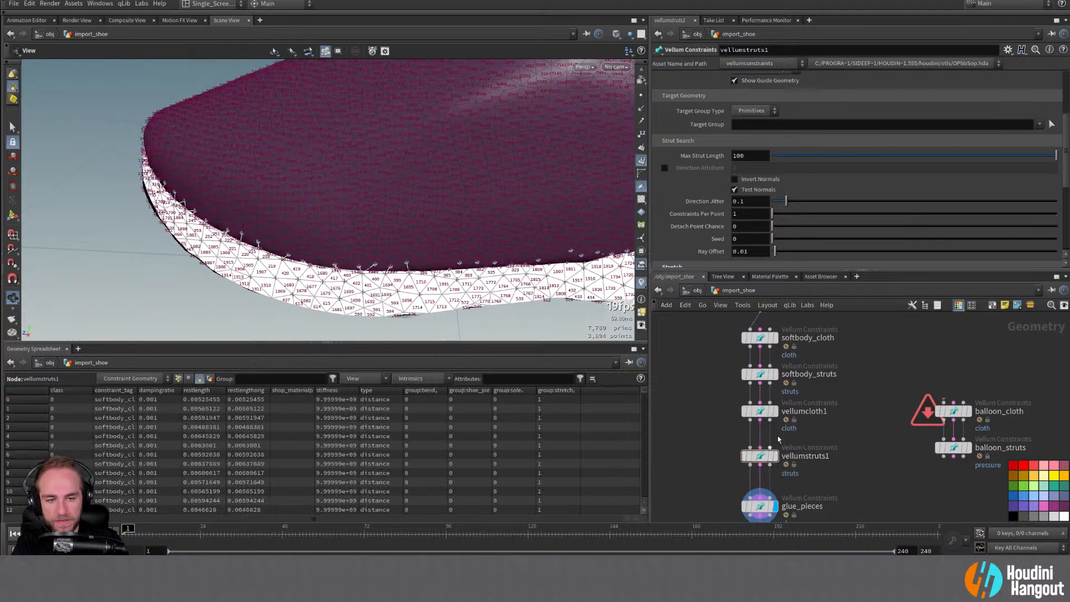
Step: Rename vellumcloth1 to sole_cloth and vellumstruts1 to sole_struts
double_click(808, 410)
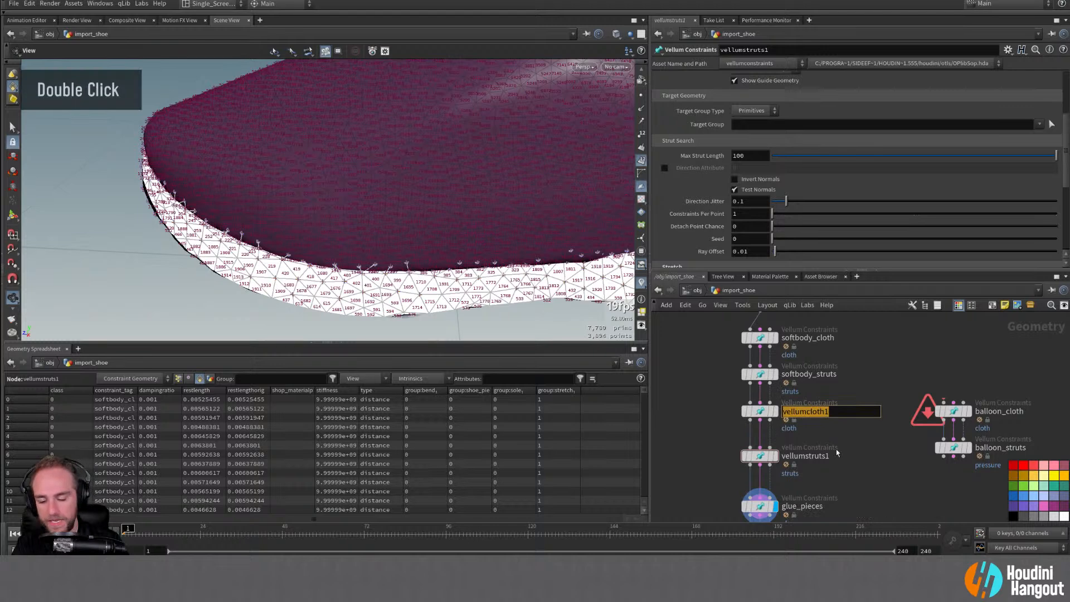
text(sole_)
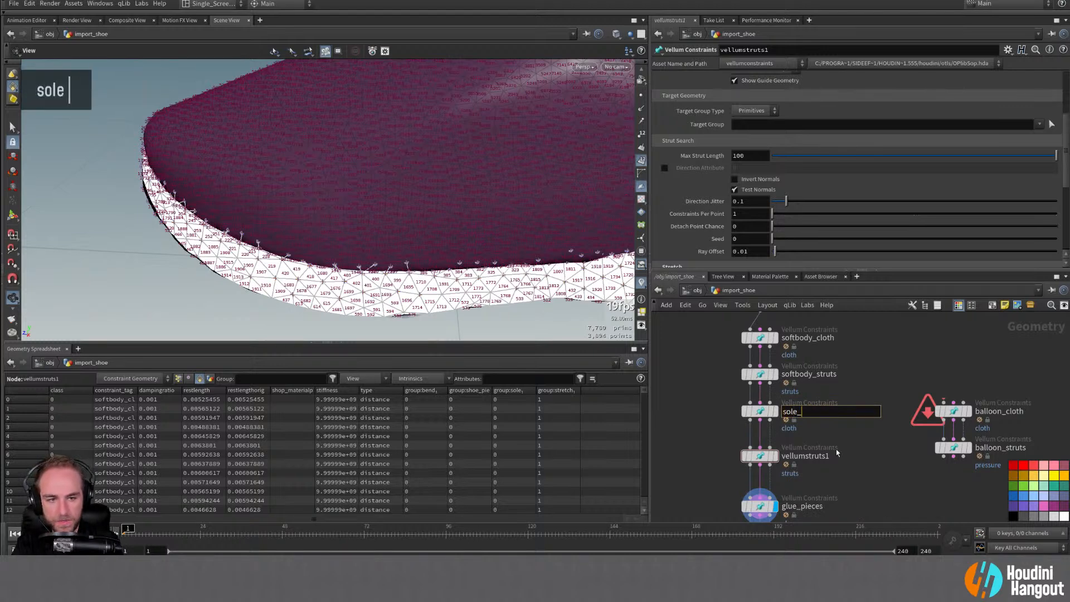
text(cloth)
key(Return)
double_click(808, 457)
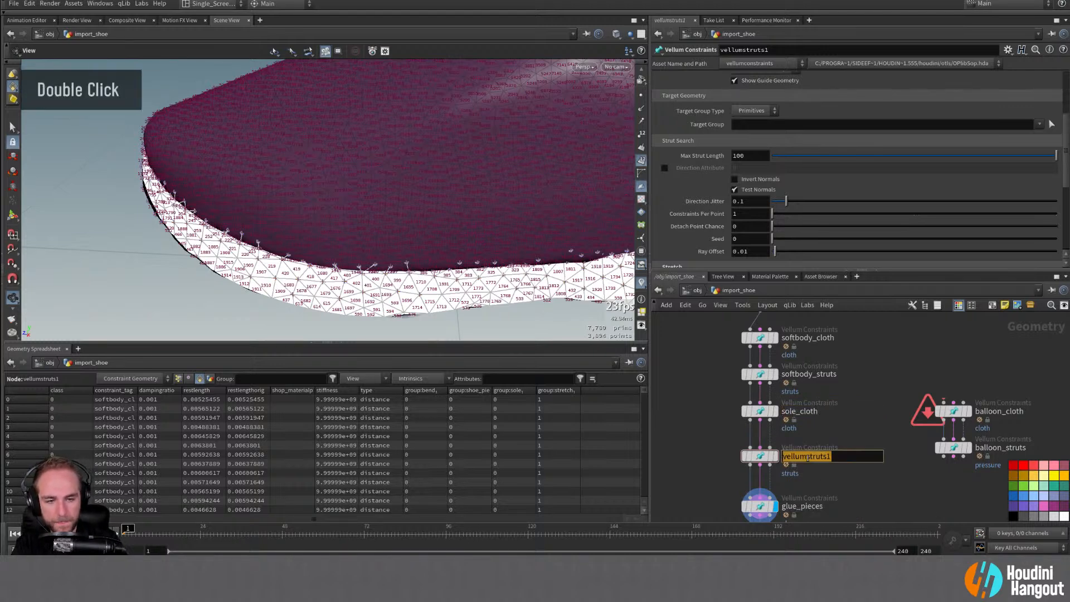
text(sole_)
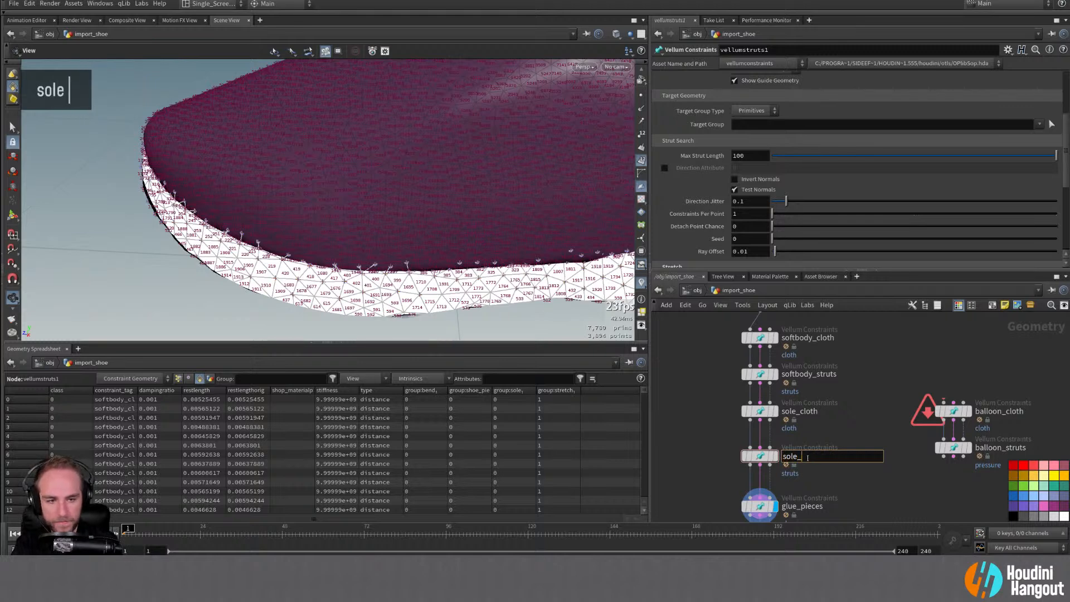
text(struts)
key(Return)
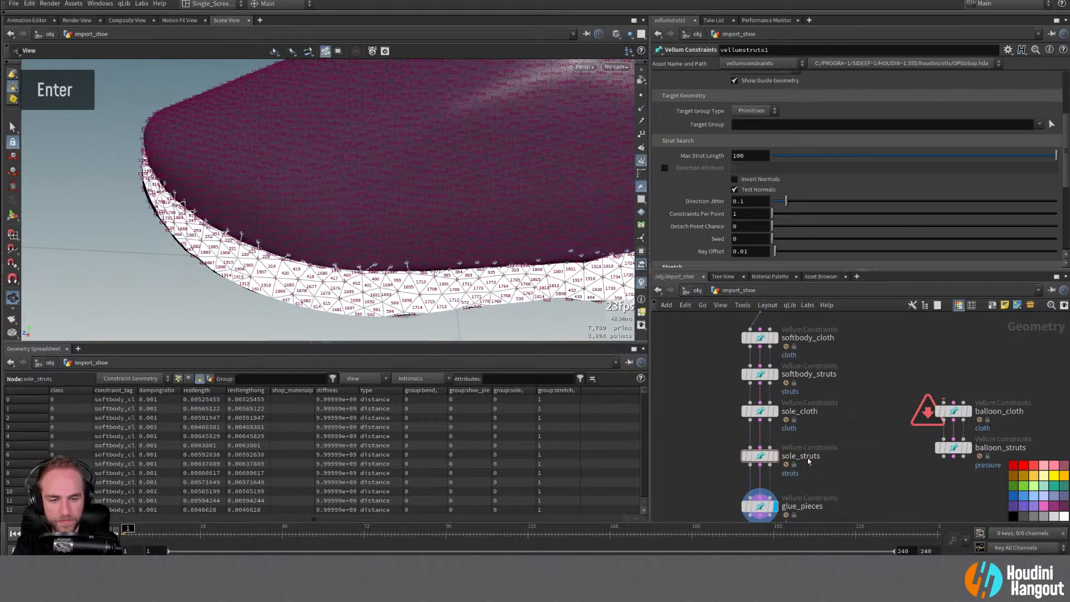
Step: Align and evenly space the softbody and sole constraint nodes in the vertical chain
drag(709, 399, 781, 475)
key(a)
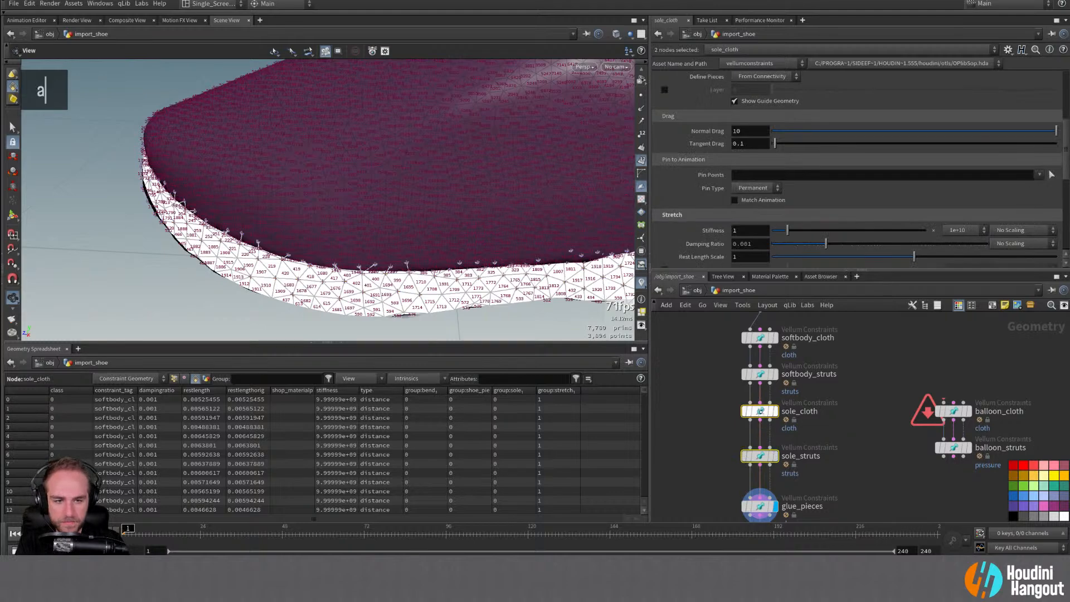
drag(725, 446, 775, 392)
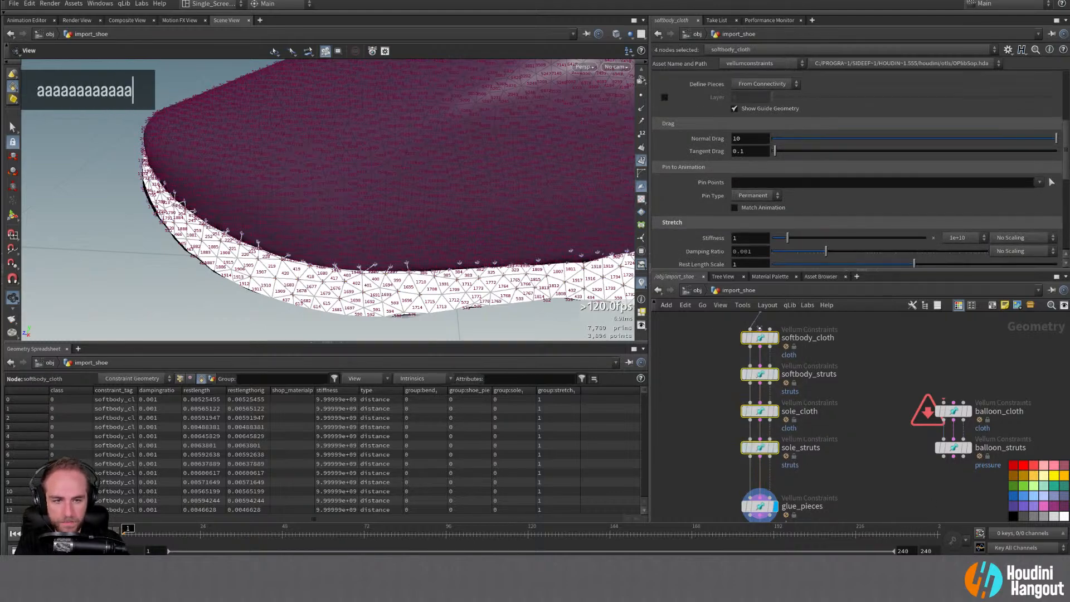
Step: Select the sole_cloth node and display its result in the viewport
click(719, 362)
click(759, 411)
click(775, 411)
alt+middle_drag(443, 237, 391, 245)
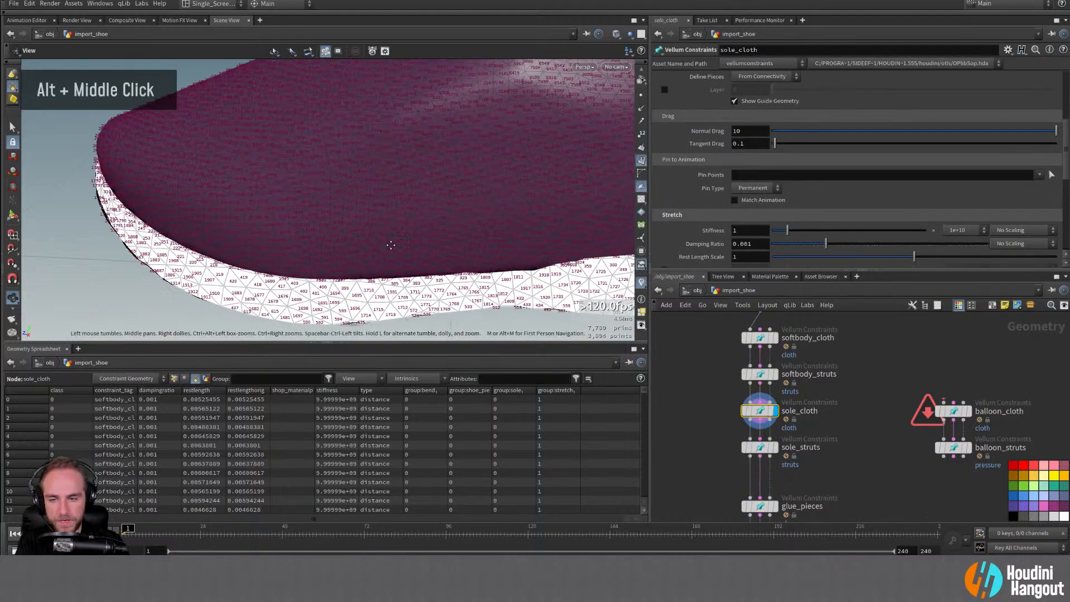
Step: Hide the number labels drawn over the shoe mesh and bring the whole shoe into view
mouse_move(391, 245)
alt+right_down()
mouse_move(356, 239)
mouse_move(377, 244)
alt+right_up()
click(641, 162)
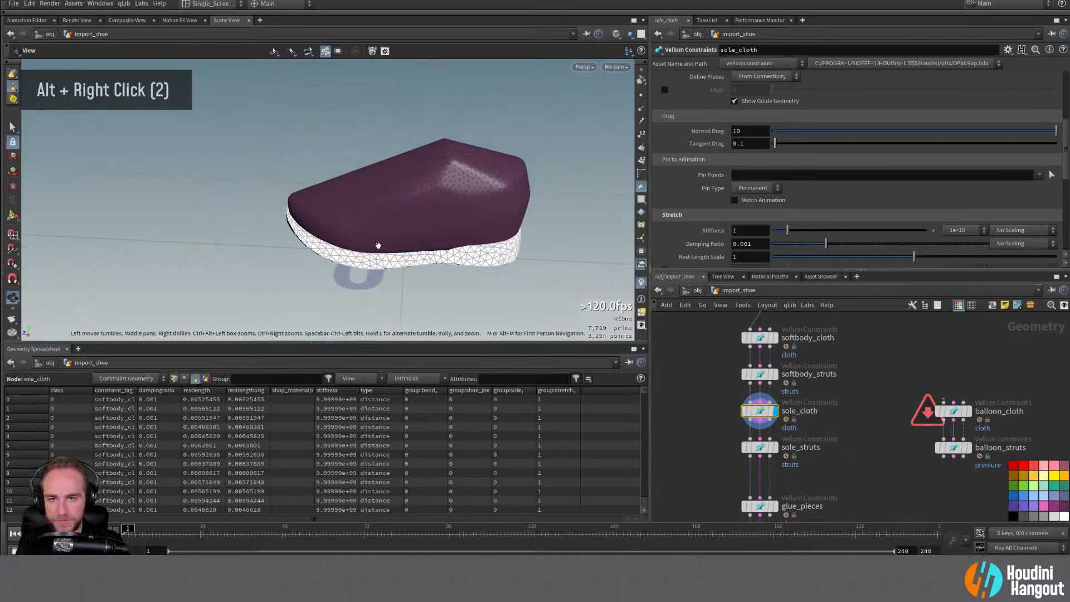
alt+drag(385, 237, 416, 162)
alt+middle_drag(415, 162, 354, 186)
alt+right_drag(354, 278, 312, 414)
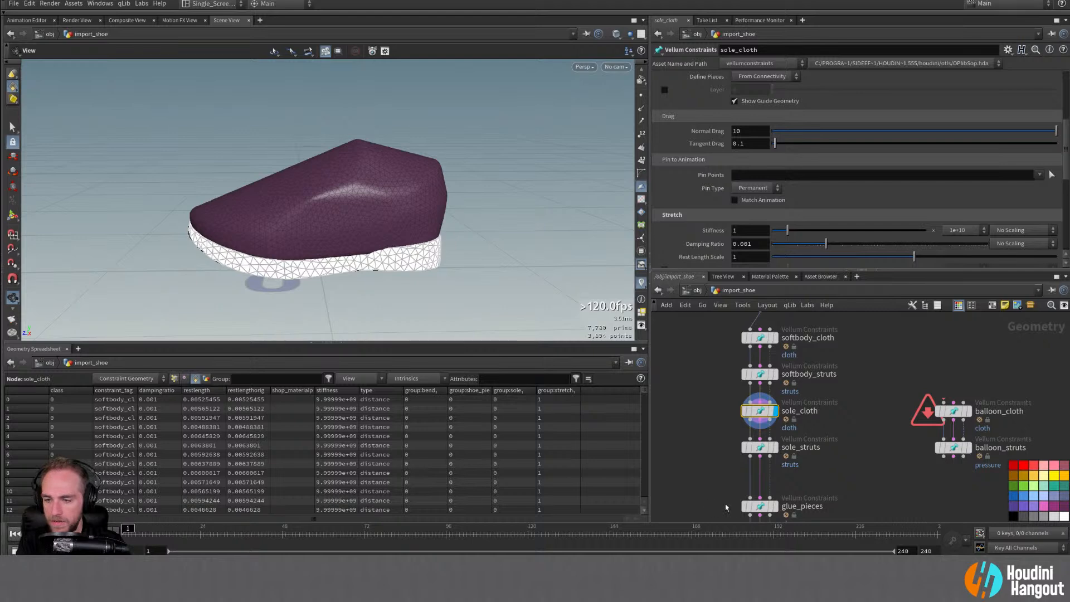
Step: Display glue_pieces and vellumsolver1 in turn, play the simulation, and return to the first frame
alt+middle_drag(727, 507, 739, 343)
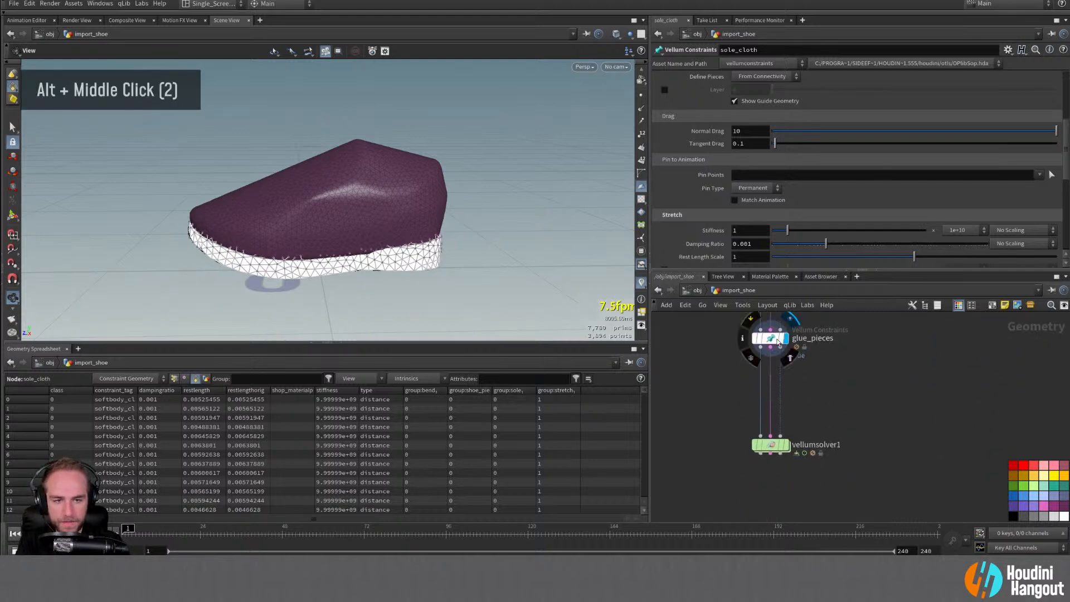
double_click(778, 343)
alt+drag(249, 212, 273, 214)
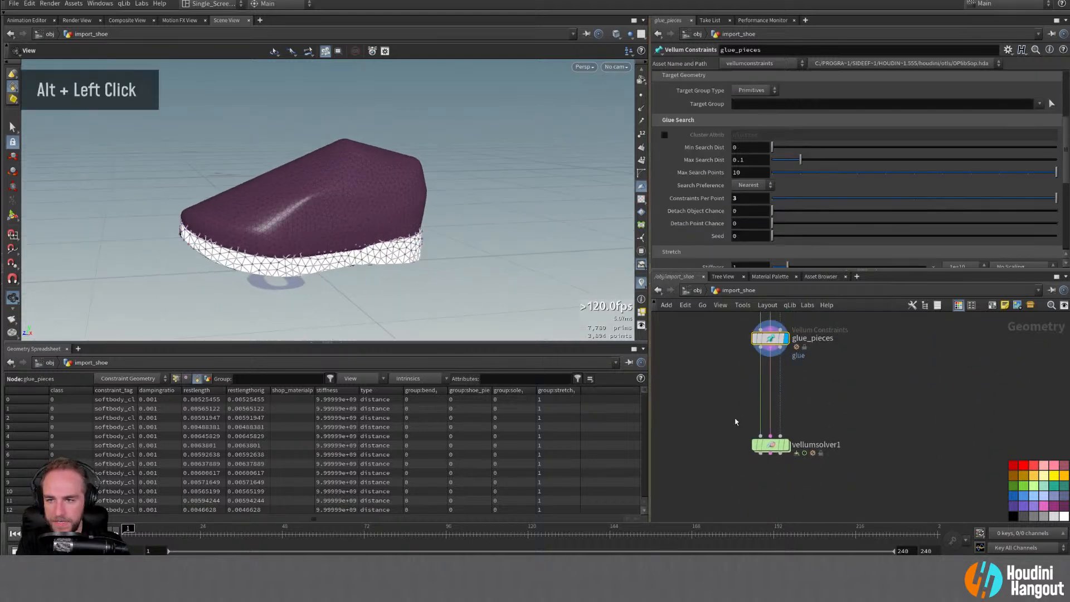
double_click(786, 445)
alt+middle_drag(357, 233, 333, 249)
alt+right_drag(333, 249, 342, 250)
alt+middle_drag(341, 250, 350, 220)
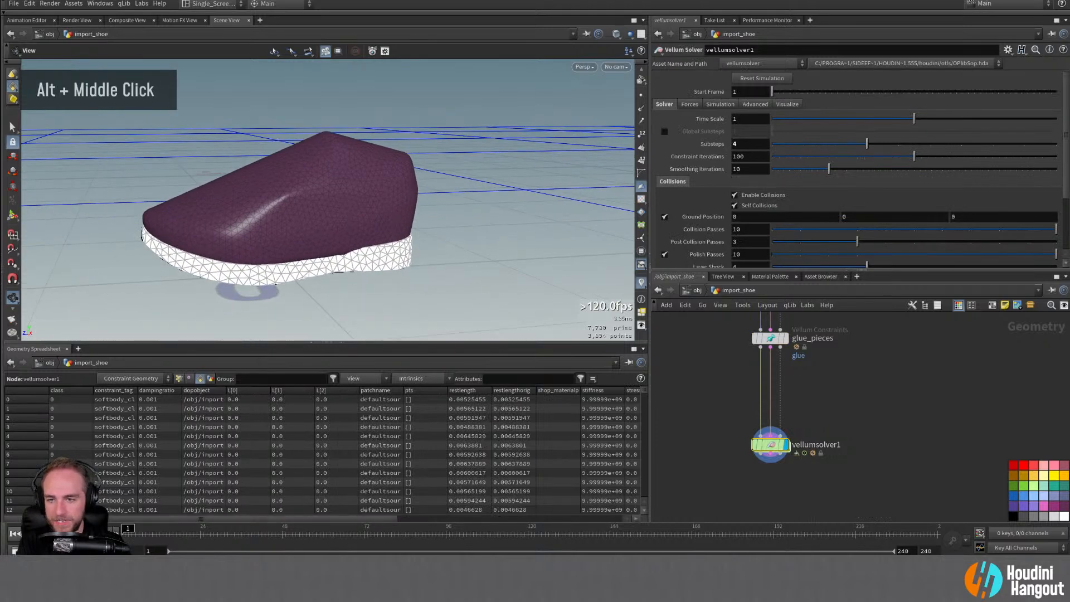
key(Up)
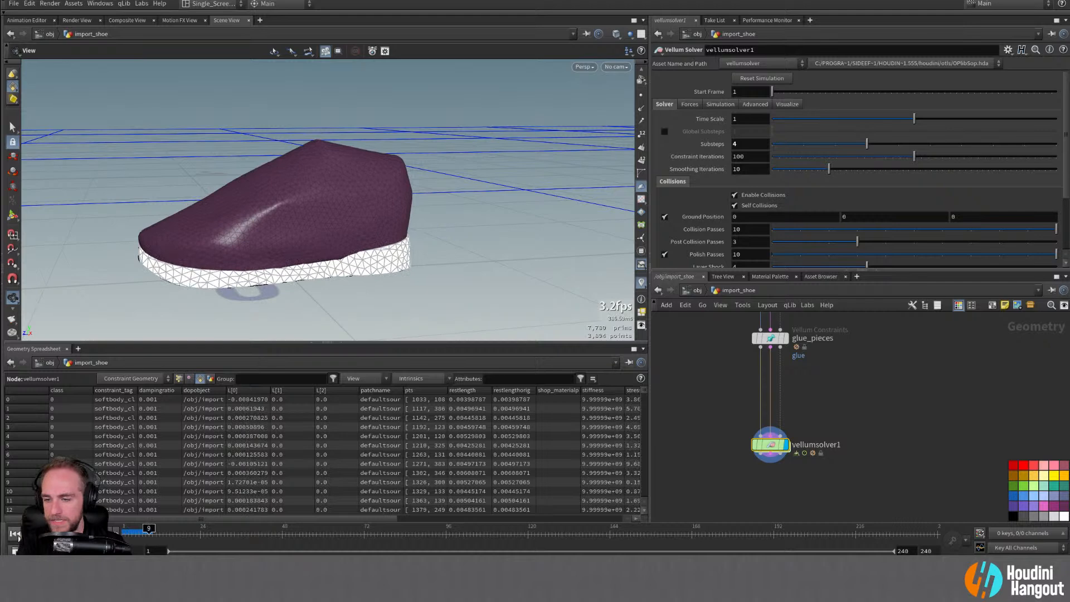
key(ctrl+Up)
Step: Set the sole_cloth node's Mass to Calculate Uniform with a Density of 5
alt+middle_drag(860, 402, 861, 505)
alt+middle_drag(771, 387, 769, 430)
click(769, 389)
scroll(701, 203, down, 3)
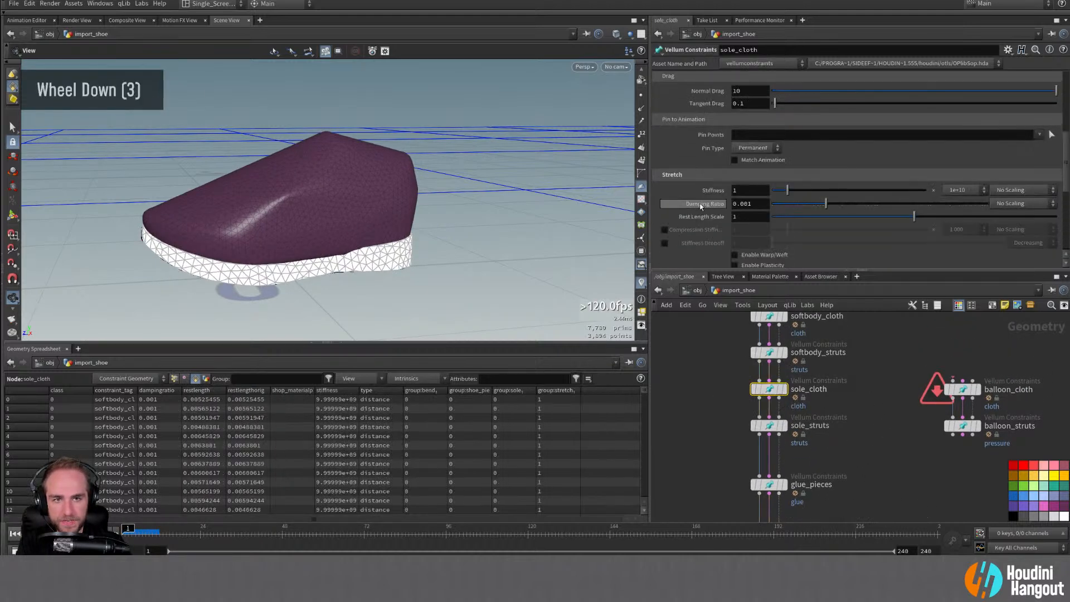
scroll(674, 206, up, 20)
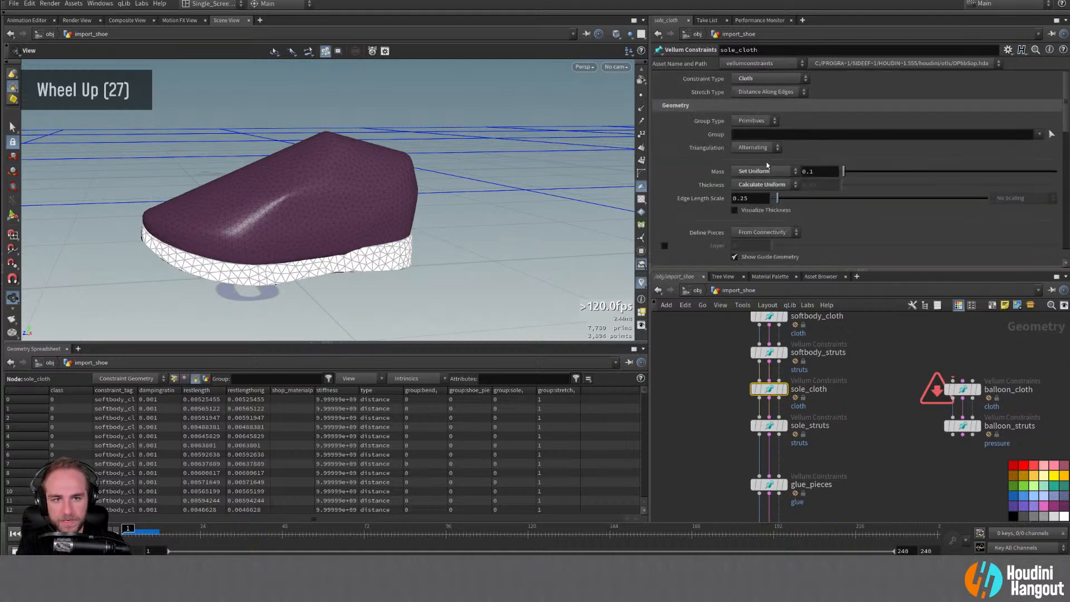
click(768, 170)
click(750, 187)
double_click(747, 185)
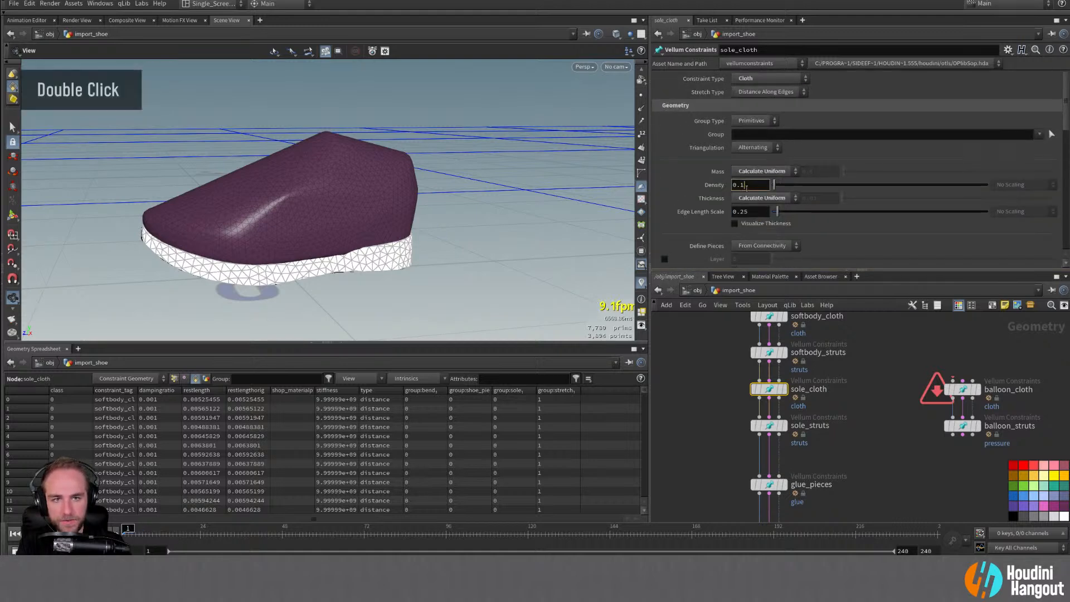
double_click(746, 186)
text(5)
key(Return)
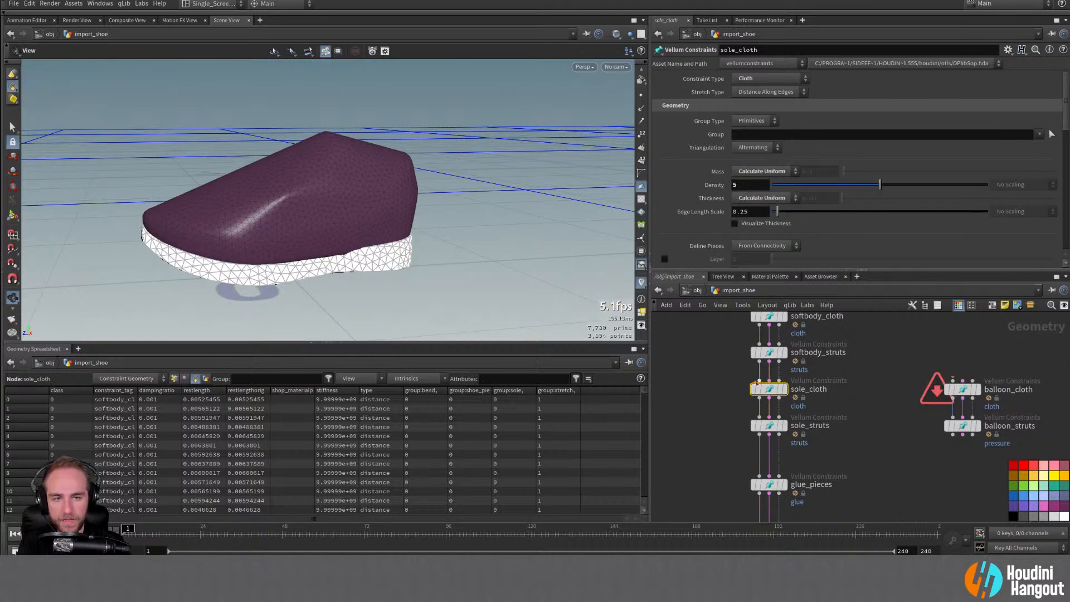
Step: Display sole_struts and then vellumsolver1, play the simulation with the new sole density, and rewind it
double_click(769, 426)
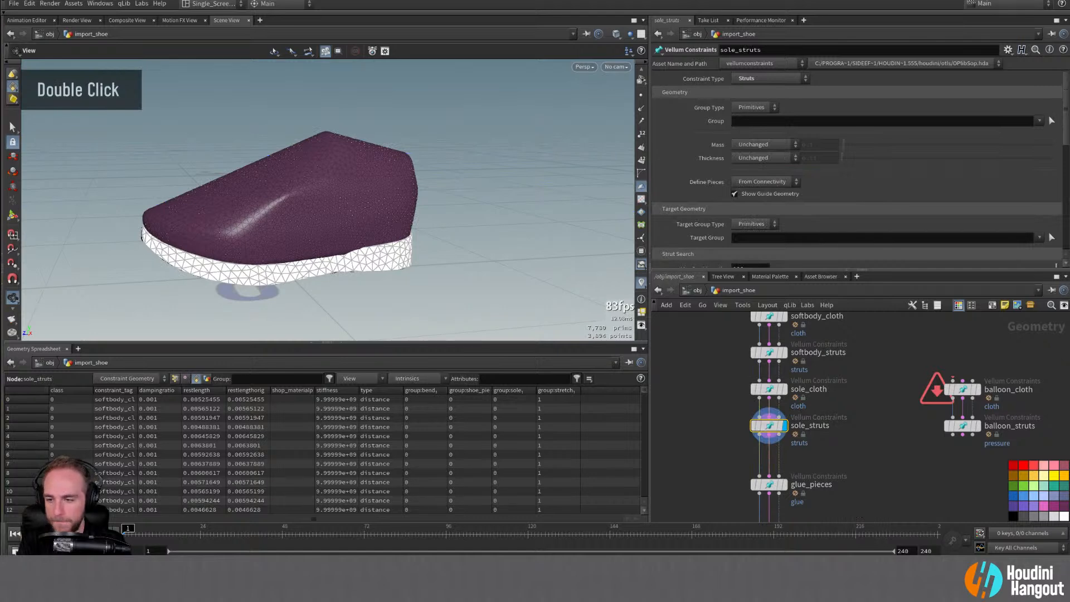
alt+middle_drag(710, 477, 707, 339)
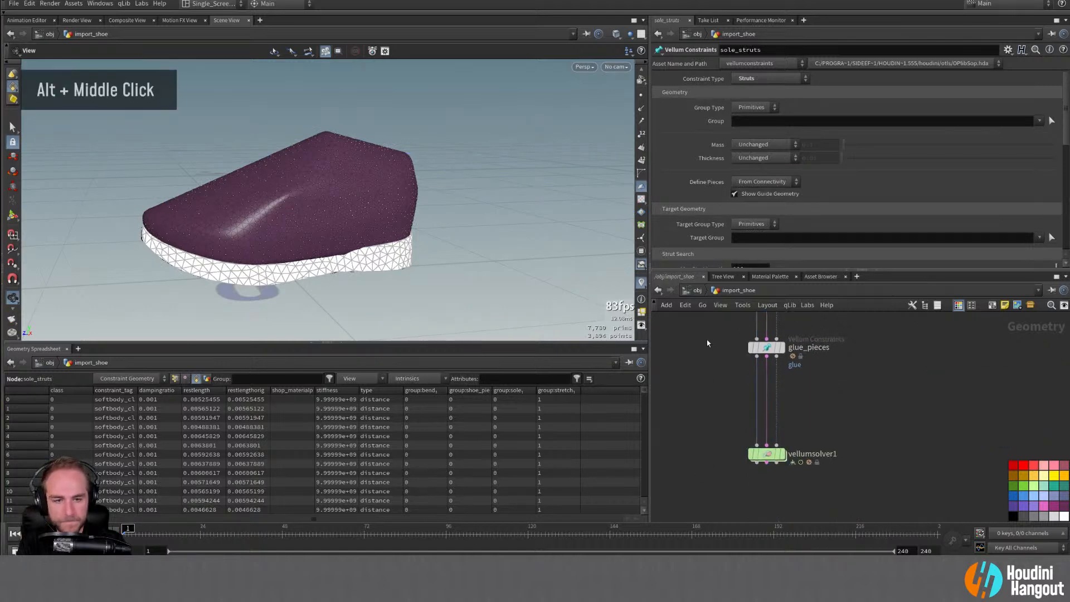
double_click(770, 452)
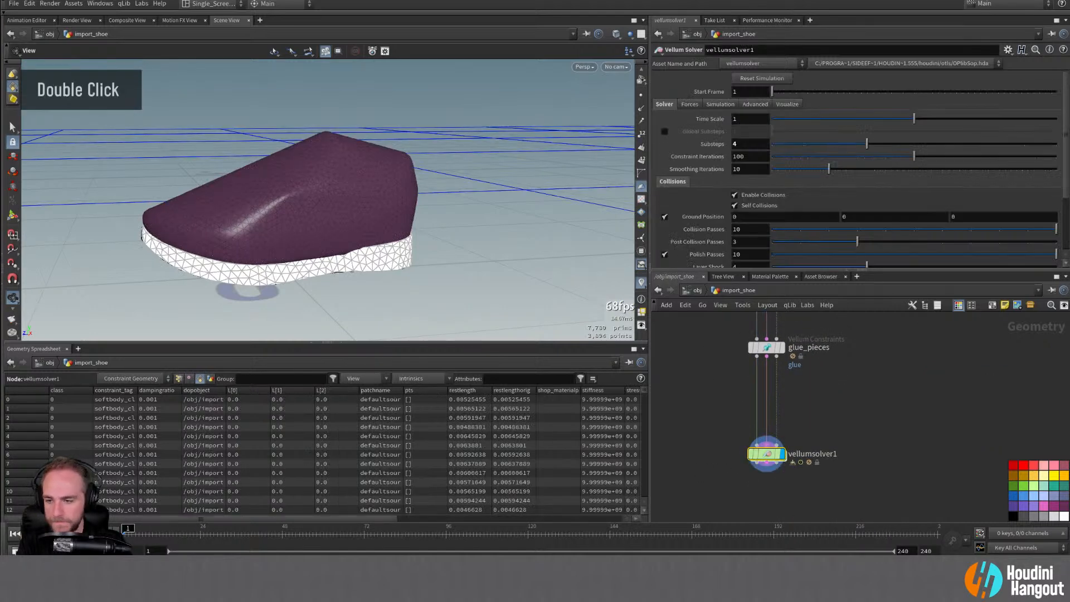
click(15, 534)
Step: Try a stretch Rest Length Scale of 10 on sole_struts, test the simulation, and rewind it
alt+middle_drag(764, 335, 766, 416)
click(767, 368)
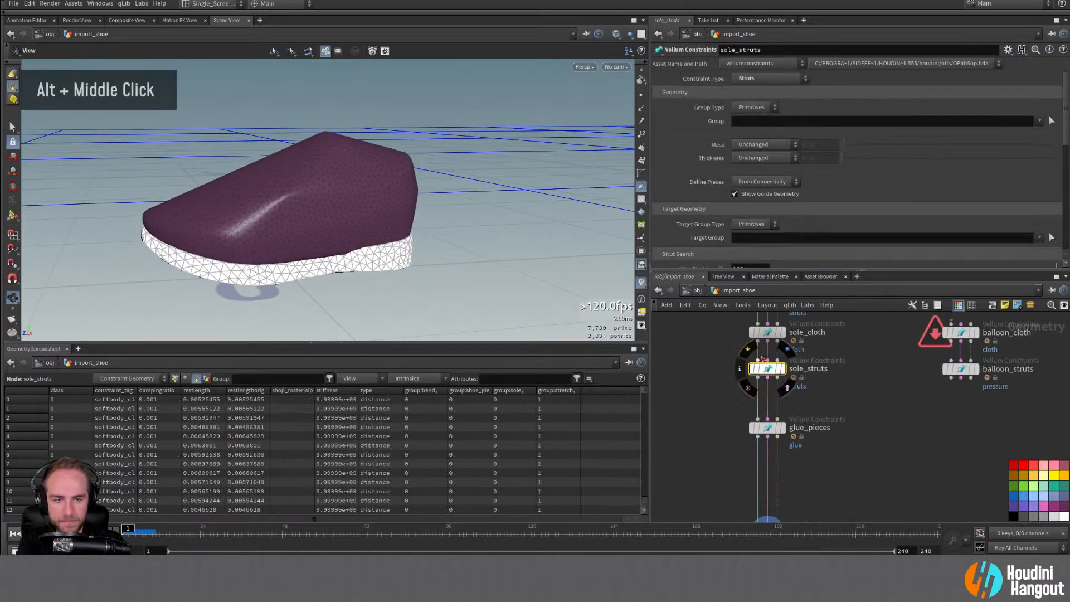
scroll(875, 174, down, 15)
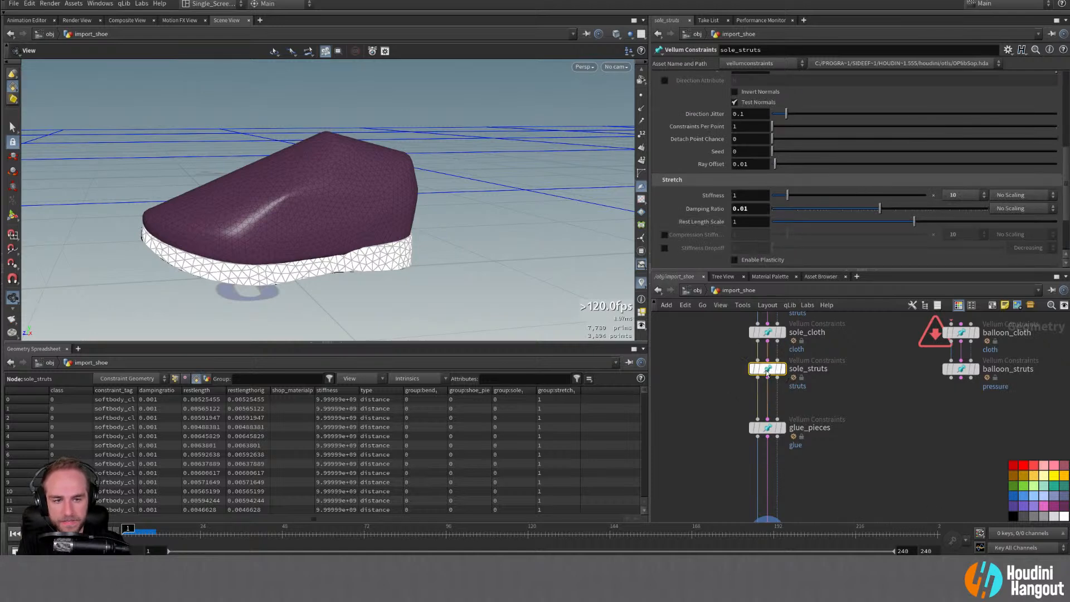
double_click(743, 222)
text(10)
key(Return)
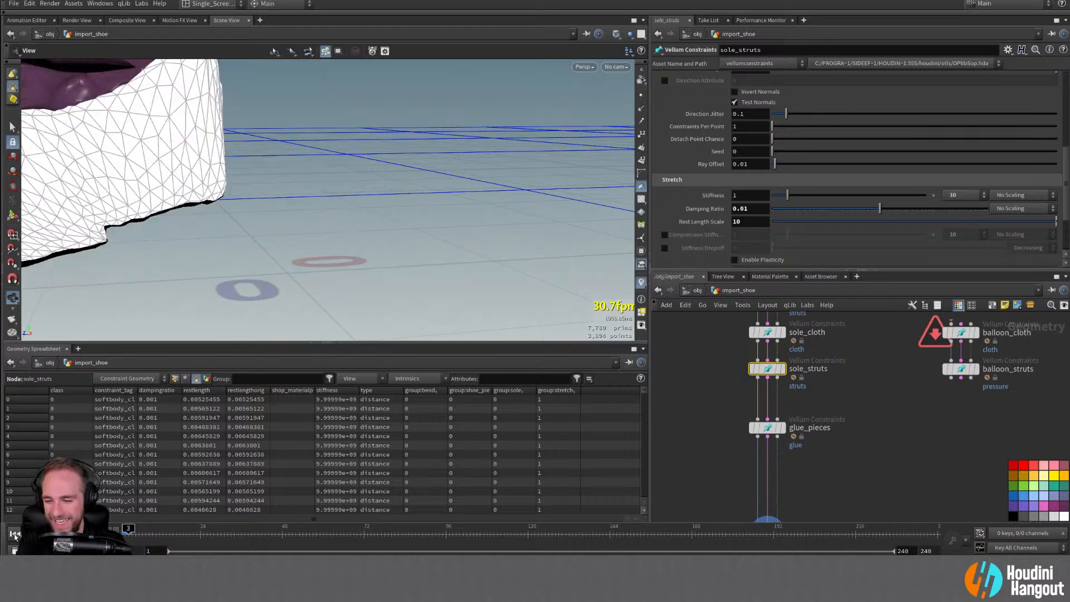
click(15, 534)
Step: Set the sole_struts Rest Length Scale to 2, play the simulation, and rewind to frame 1
double_click(752, 222)
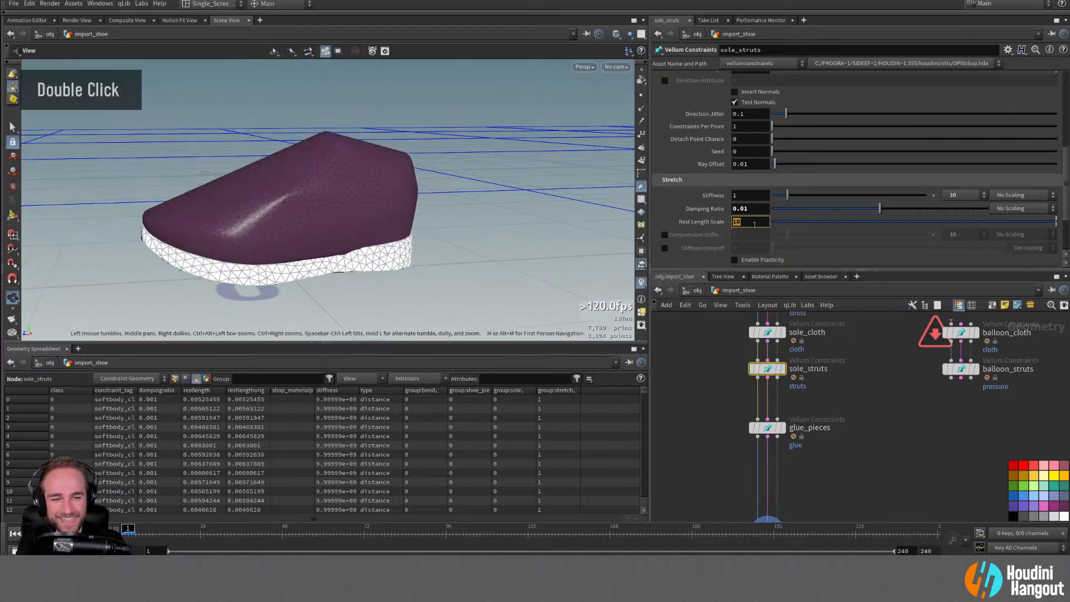
text(2)
key(Return)
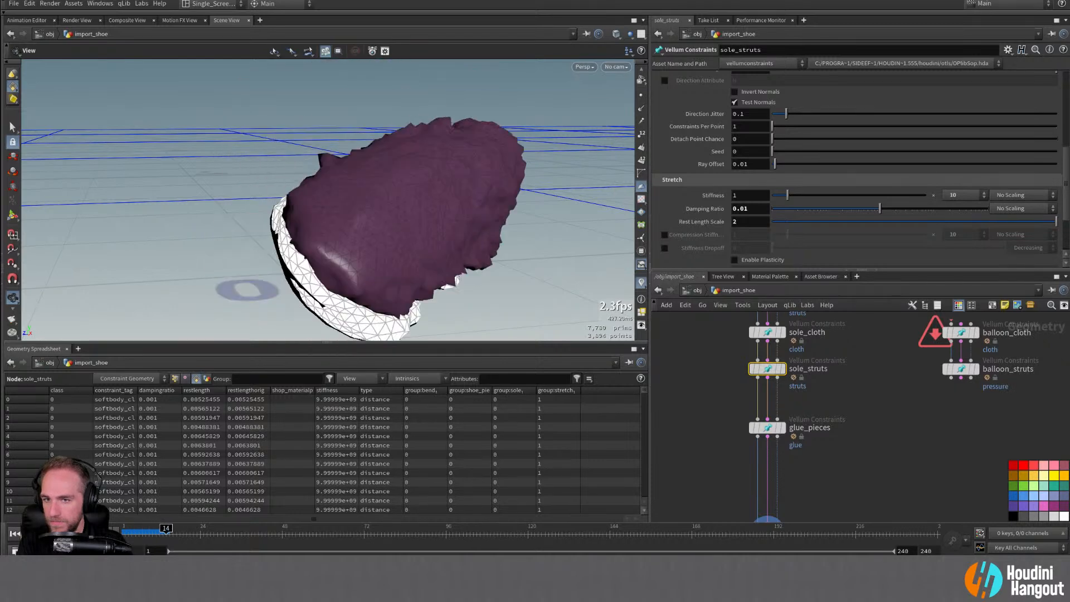
click(13, 534)
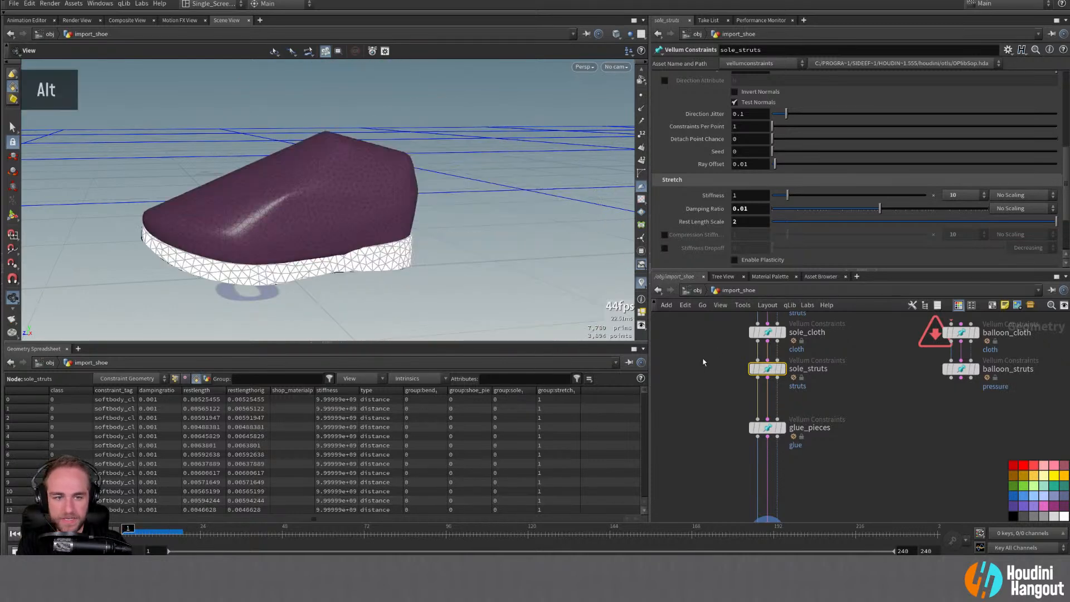
Step: Review the softbody_cloth stretch settings and set the sole_cloth Stretch Stiffness multiplier to 10 000
alt+middle_drag(703, 363, 704, 449)
click(764, 347)
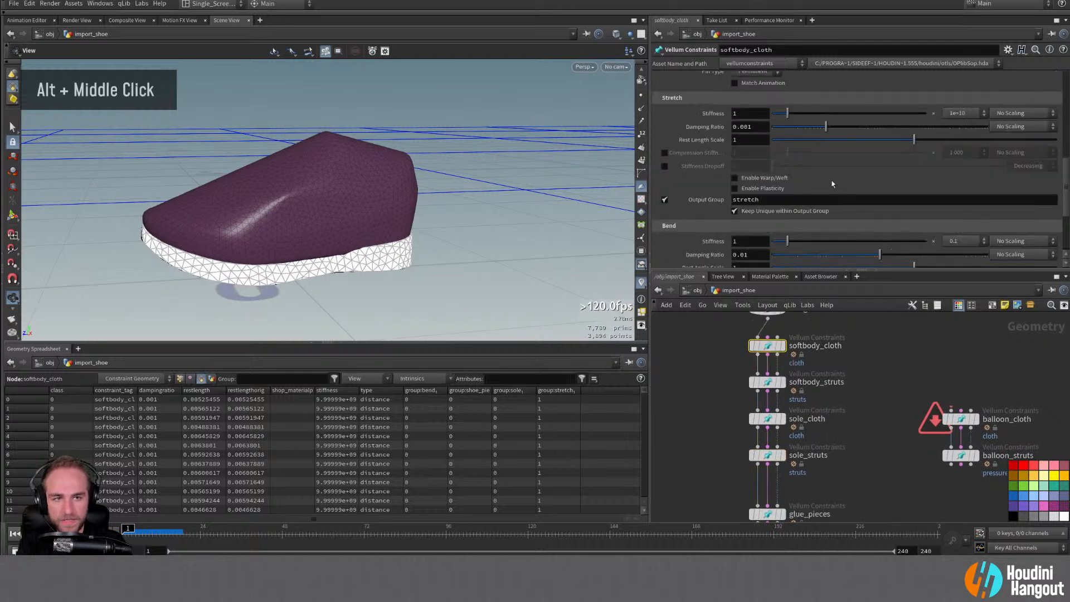
scroll(898, 176, down, 1)
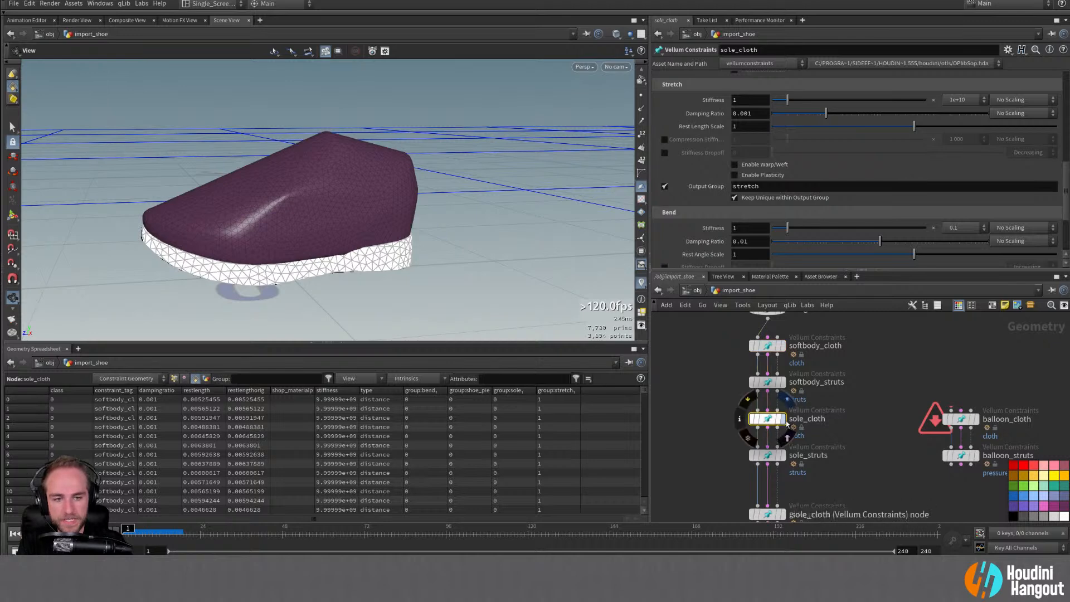
double_click(767, 418)
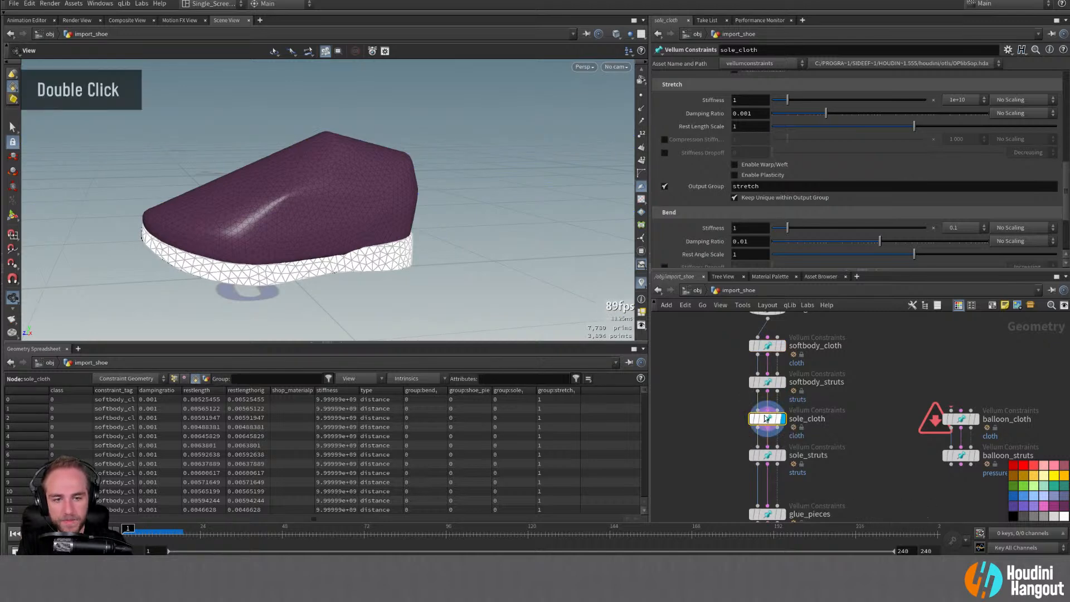
click(957, 100)
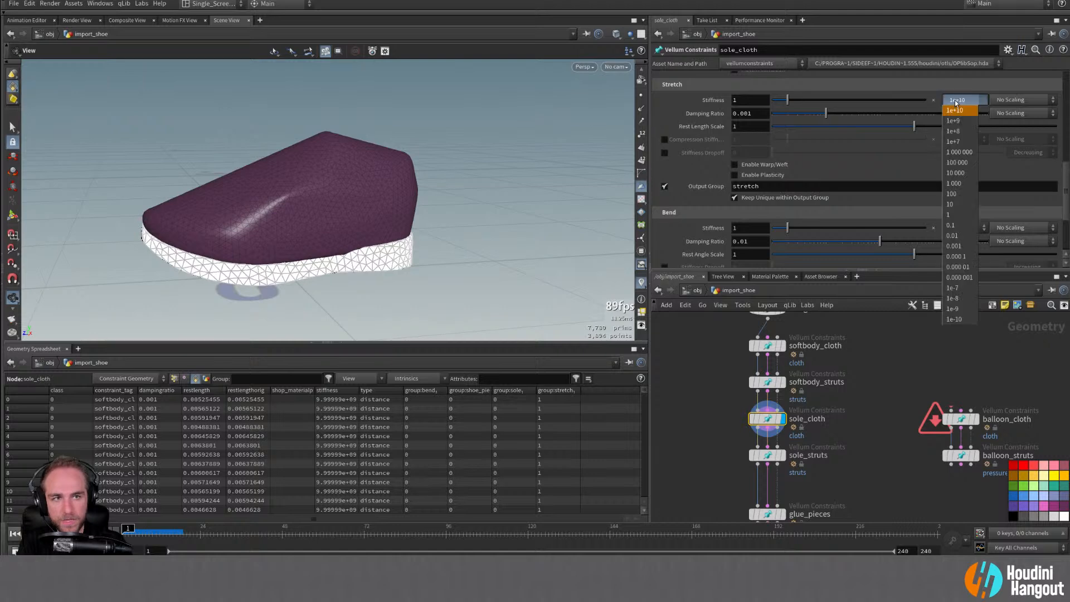
click(955, 174)
Step: Check sole_struts, display vellumsolver1, play the simulation with the softer sole cloth, and return to the first frame
double_click(768, 454)
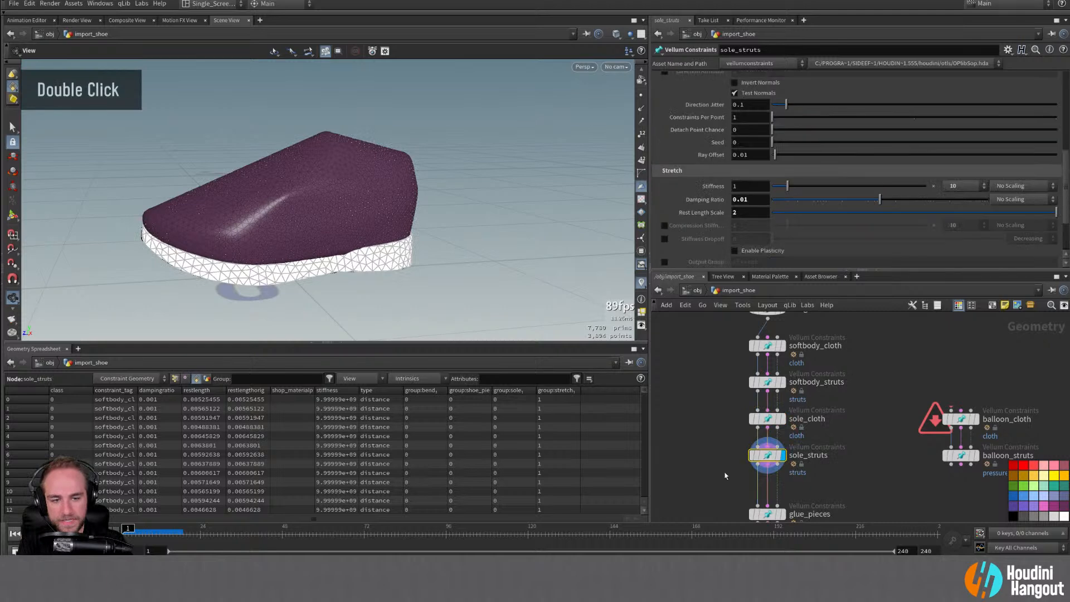
alt+middle_drag(783, 522, 793, 349)
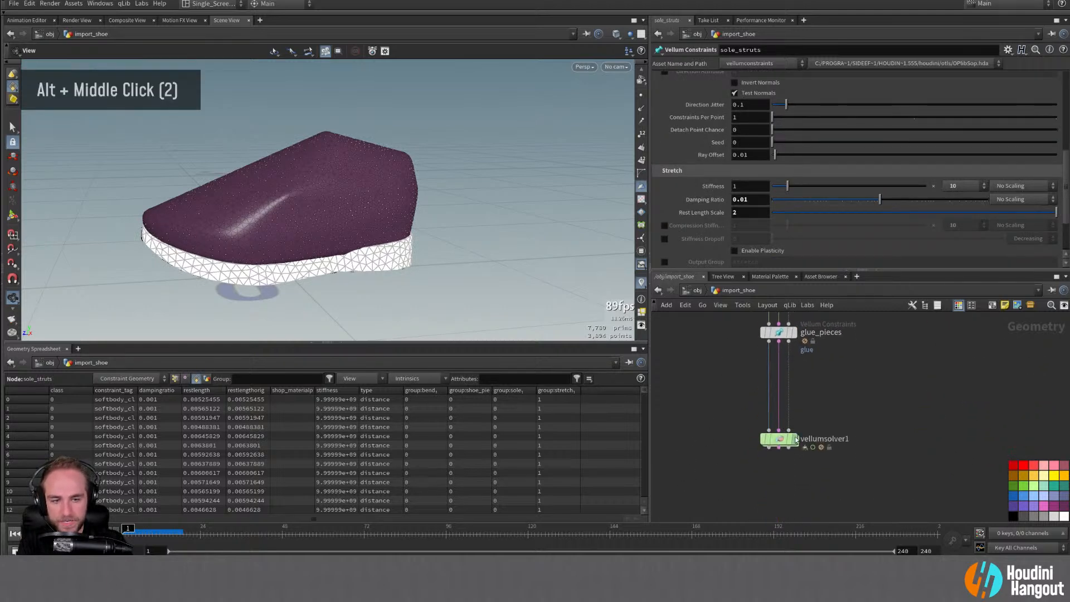
double_click(779, 438)
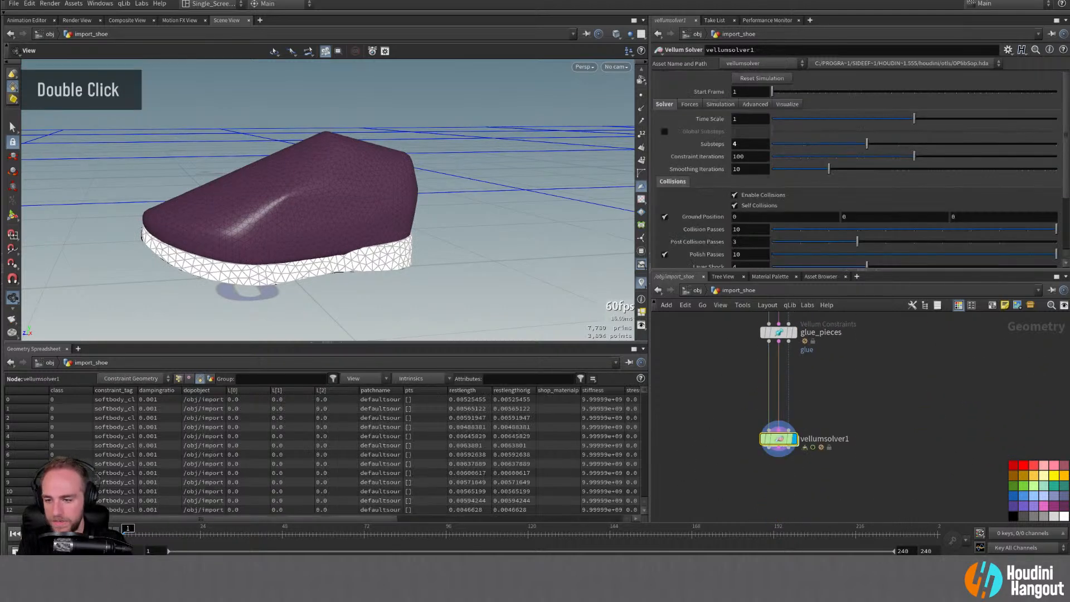
key(Up)
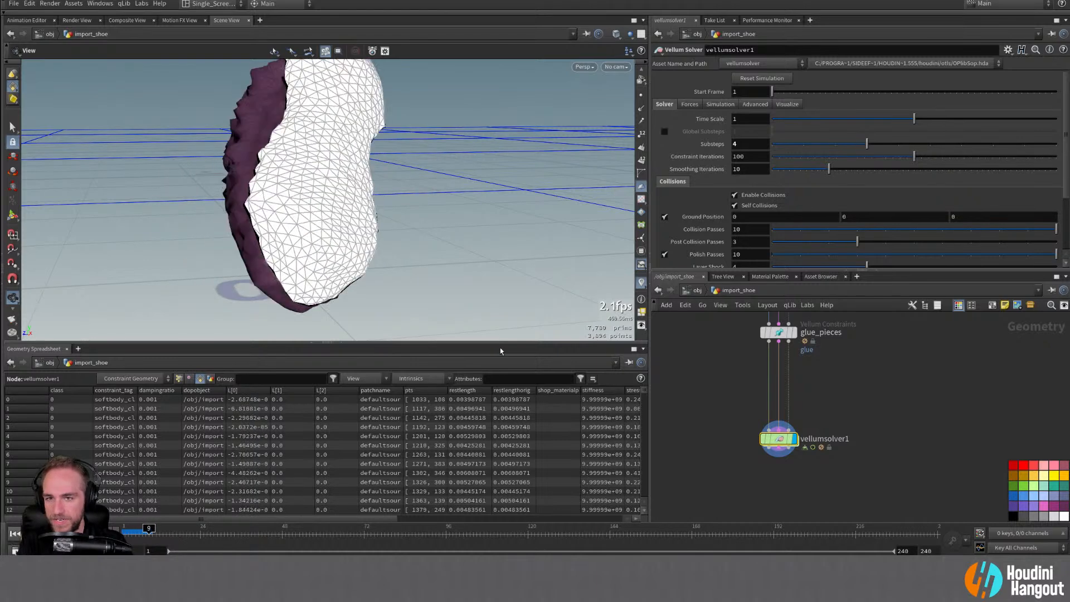
key(ctrl+Up)
Step: Set the softbody_cloth node's Stretch Stiffness multiplier to 1 000 000
alt+middle_drag(708, 364, 689, 513)
alt+middle_drag(755, 320, 772, 402)
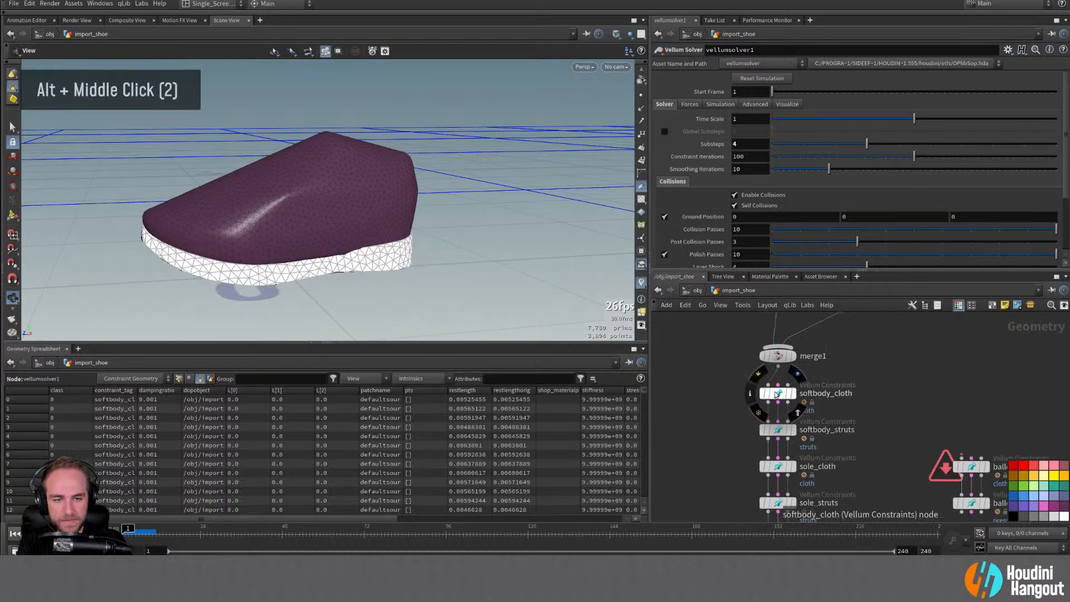
click(778, 394)
click(965, 100)
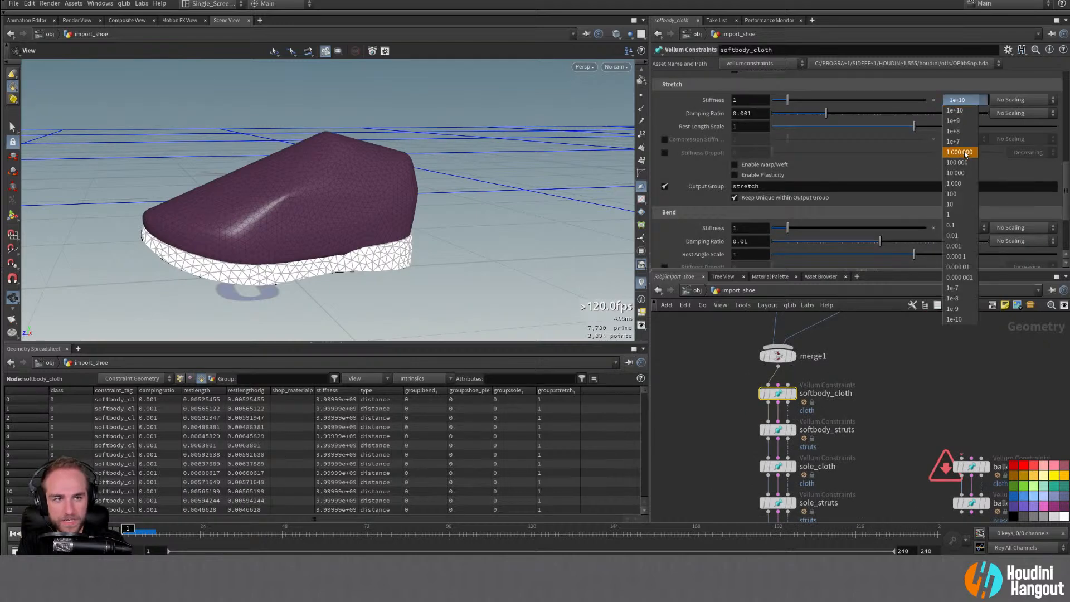
click(960, 152)
Step: Set the sole_cloth Stretch Stiffness multiplier to 1 000, play the simulation, and rewind to the first frame
alt+middle_drag(779, 468, 792, 390)
click(791, 389)
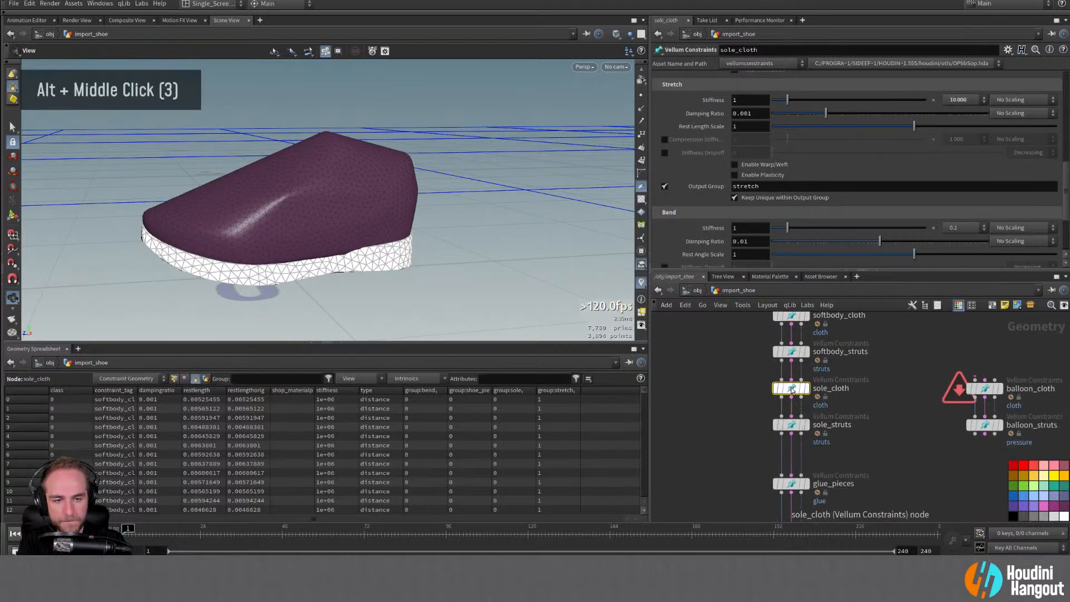
click(964, 100)
click(960, 182)
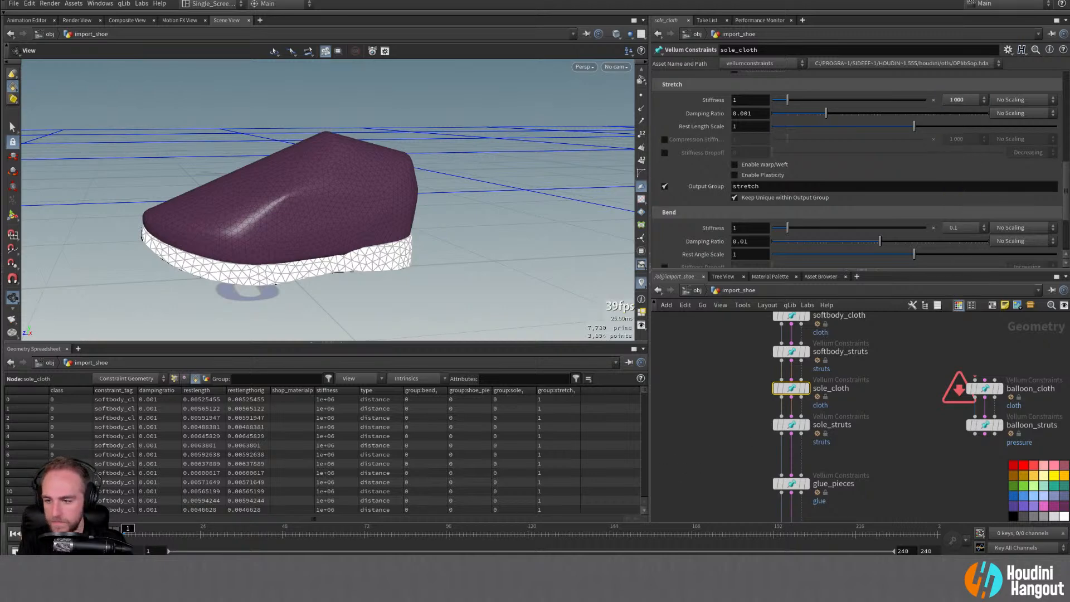
key(Up)
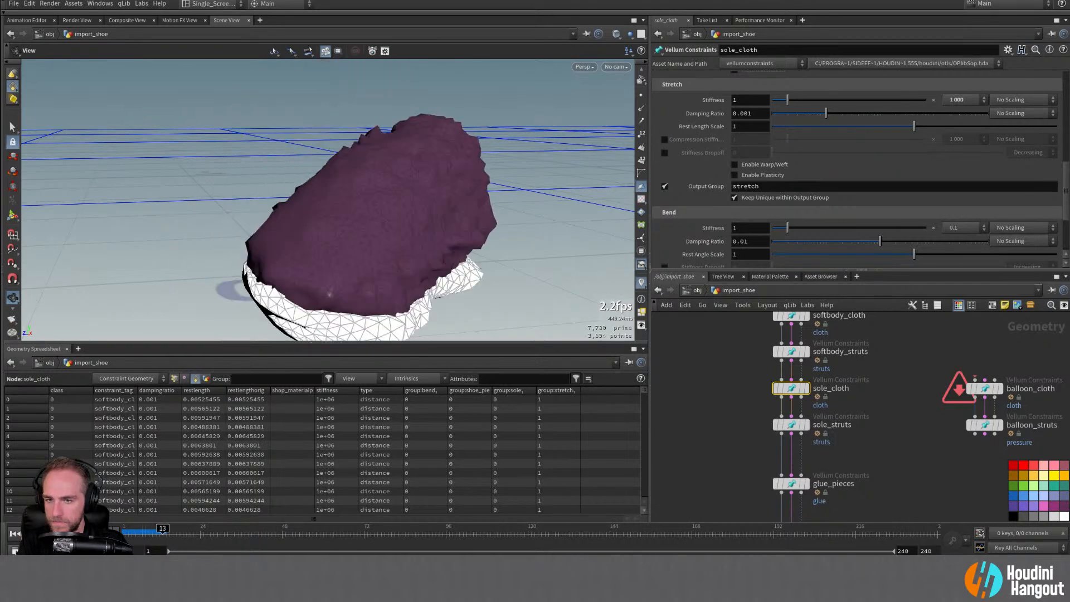
click(17, 534)
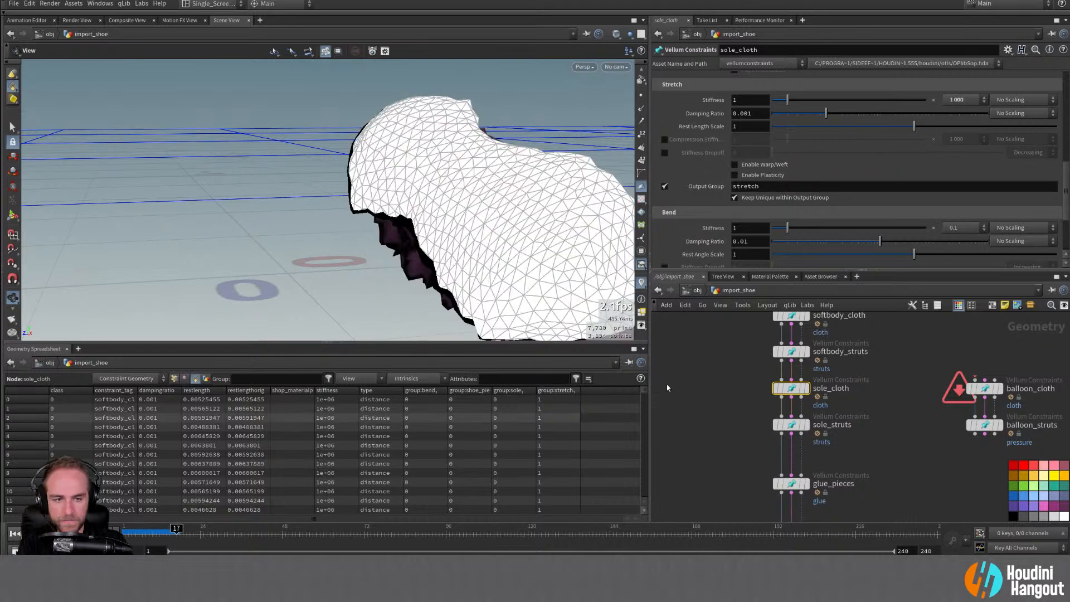
Step: Set the softbody_cloth node's Density to 10
alt+middle_drag(700, 375, 693, 423)
click(784, 363)
scroll(707, 157, up, 20)
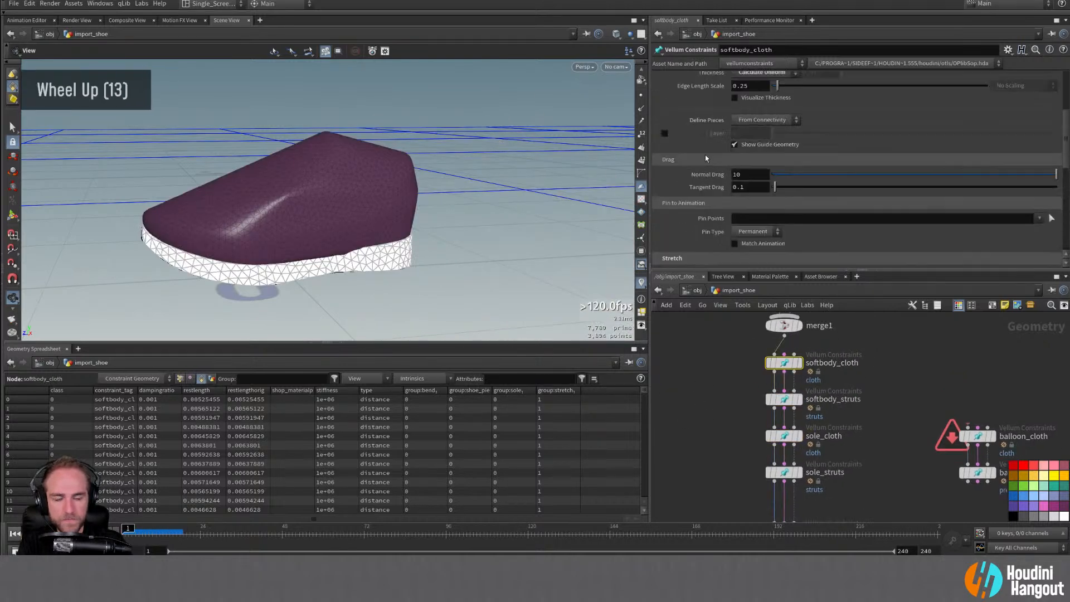
double_click(740, 167)
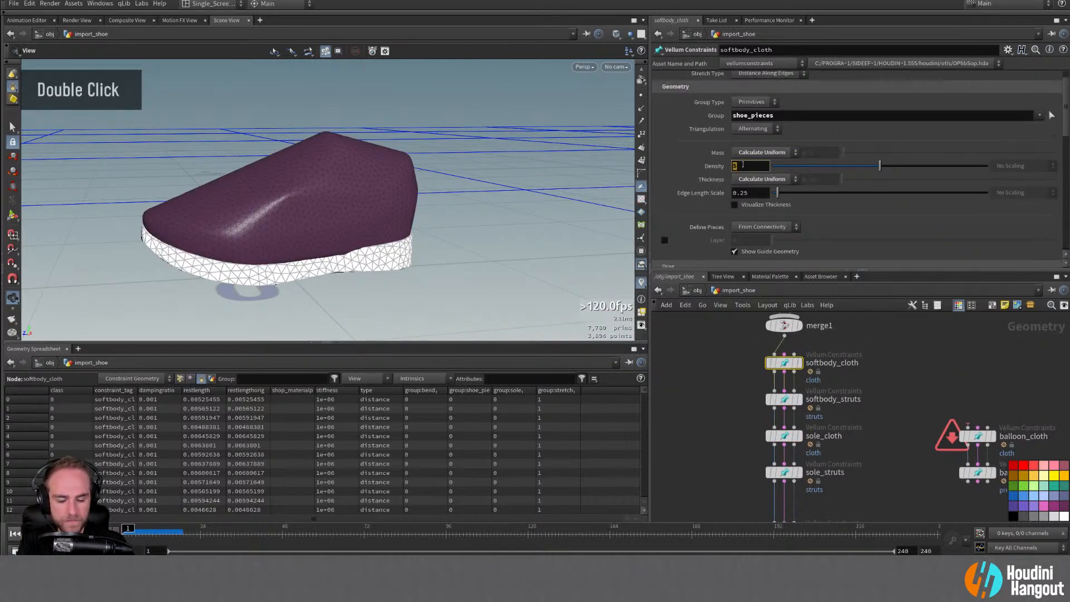
text(10)
key(Return)
Step: Set the sole_cloth node's Density to 10, play the simulation, and return to the first frame
click(784, 435)
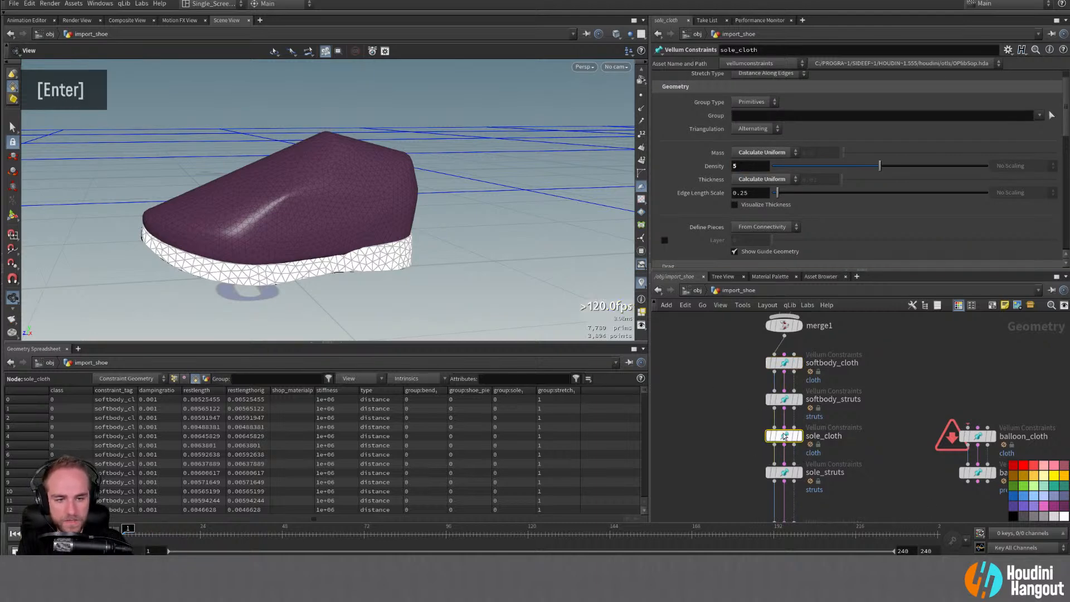
double_click(756, 167)
text(10)
key(Return)
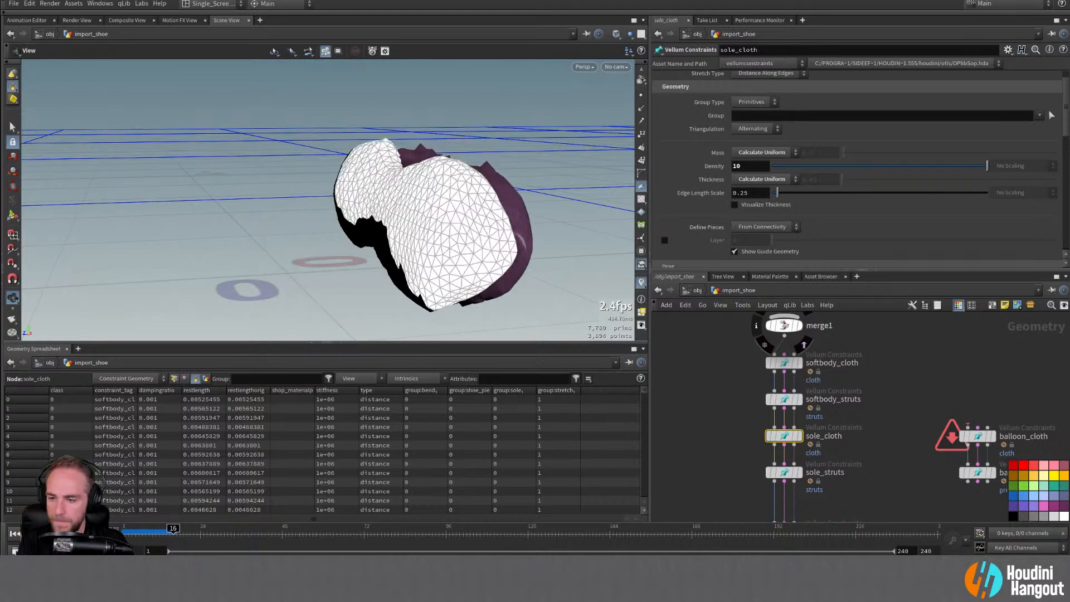
key(ctrl+Up)
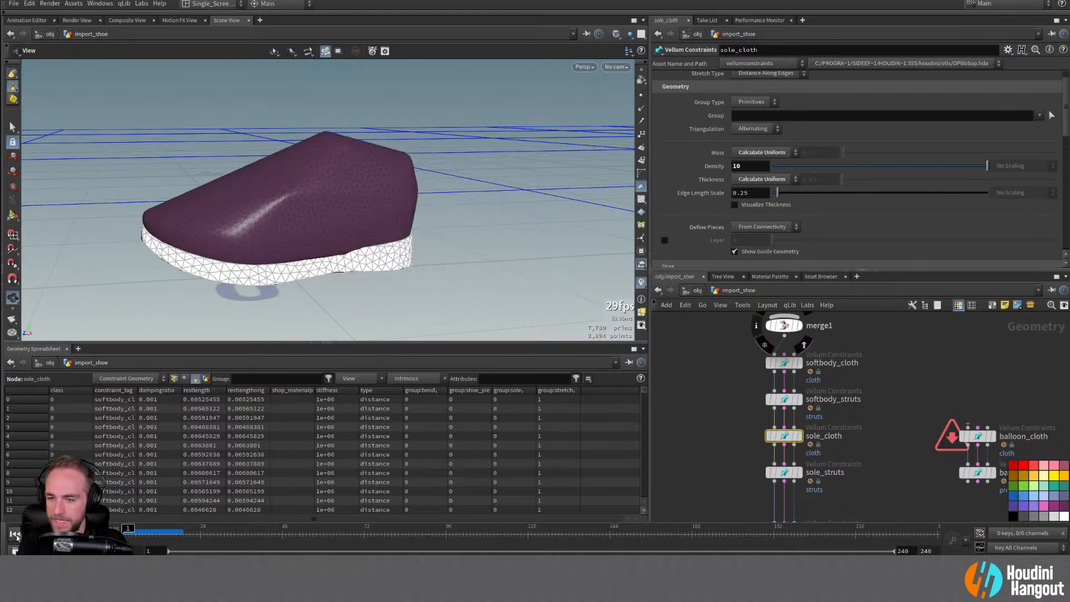
Step: Raise the softbody_cloth node's Density to 50
click(784, 363)
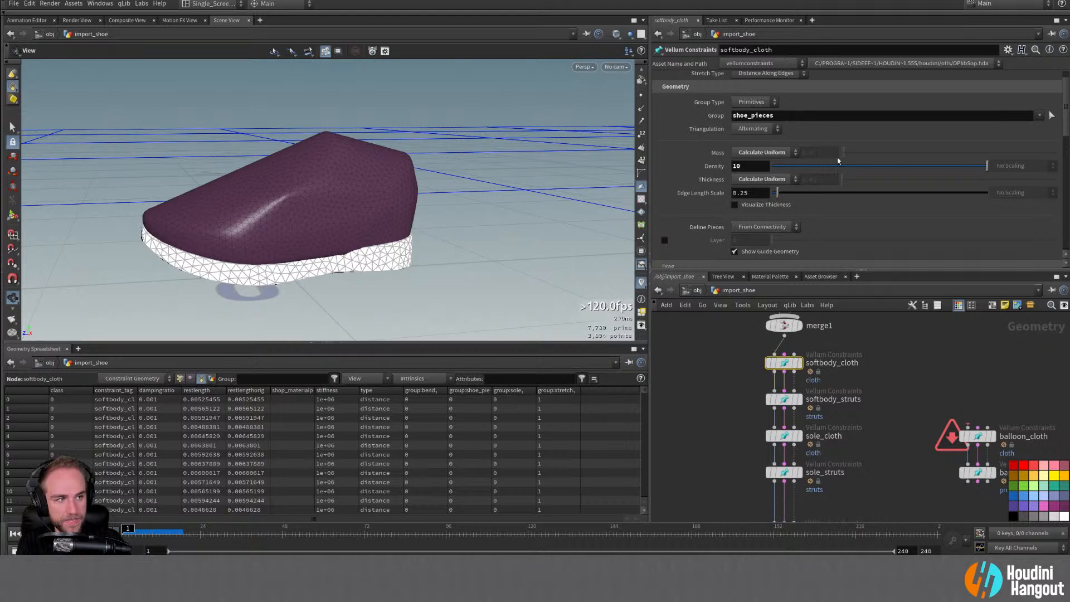
double_click(764, 165)
key(Return)
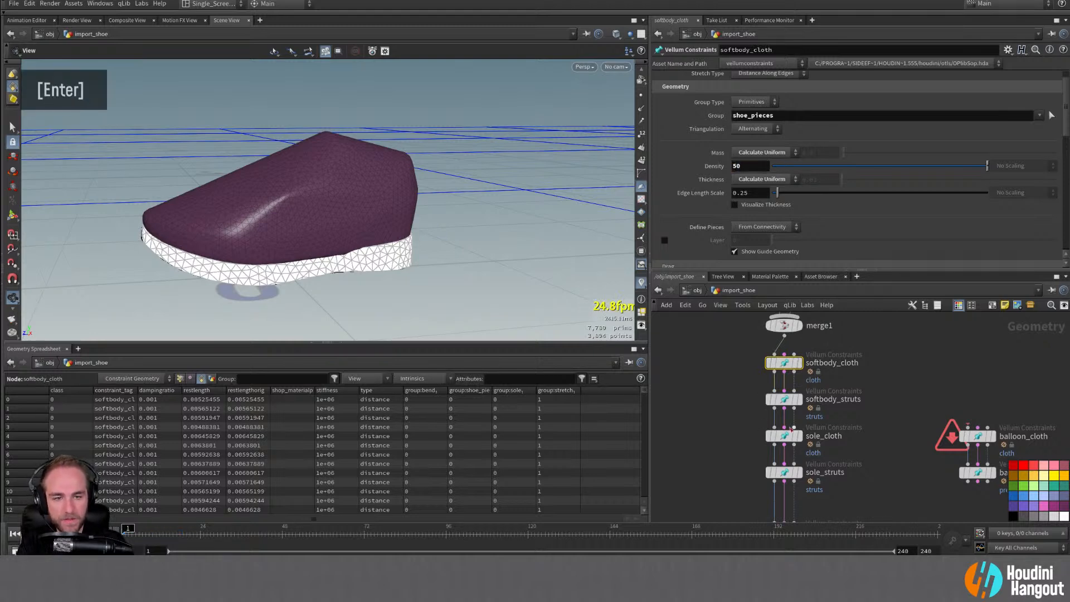
Step: Set the sole_cloth node's Density to 50 and its Mass mode to Calculate Varying
click(784, 436)
click(752, 153)
double_click(747, 165)
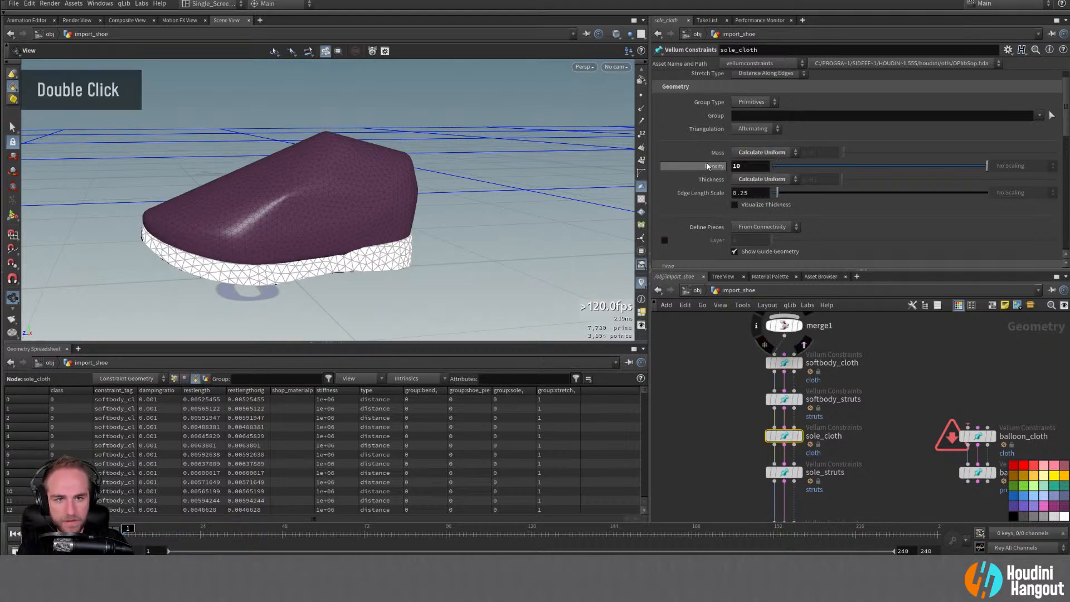
double_click(747, 166)
key(Return)
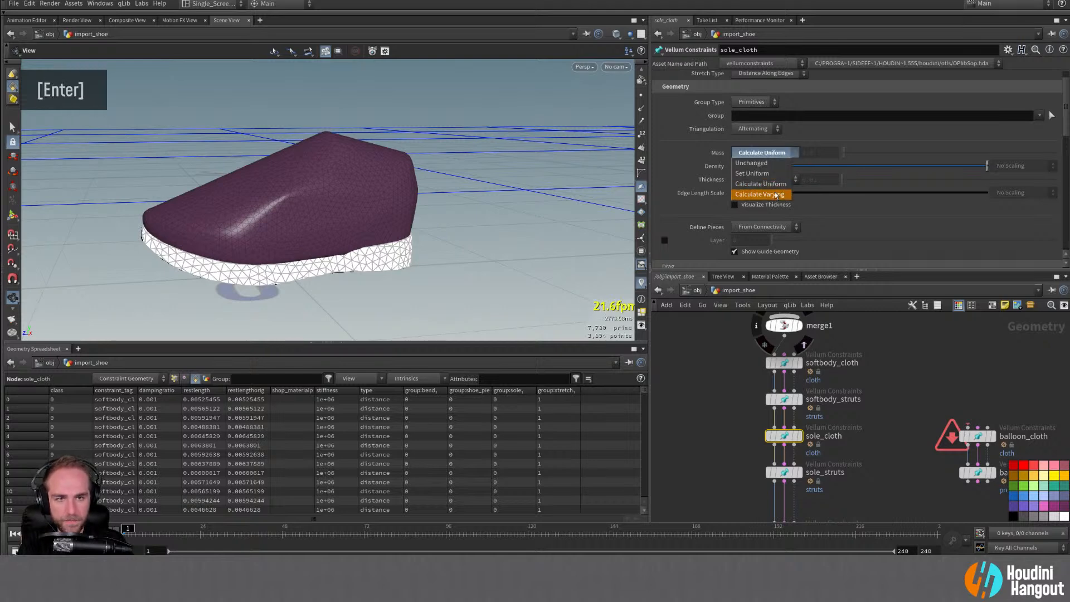
Step: Switch the softbody_cloth Mass mode to Calculate Varying, play the simulation, and rewind to the first frame
click(783, 362)
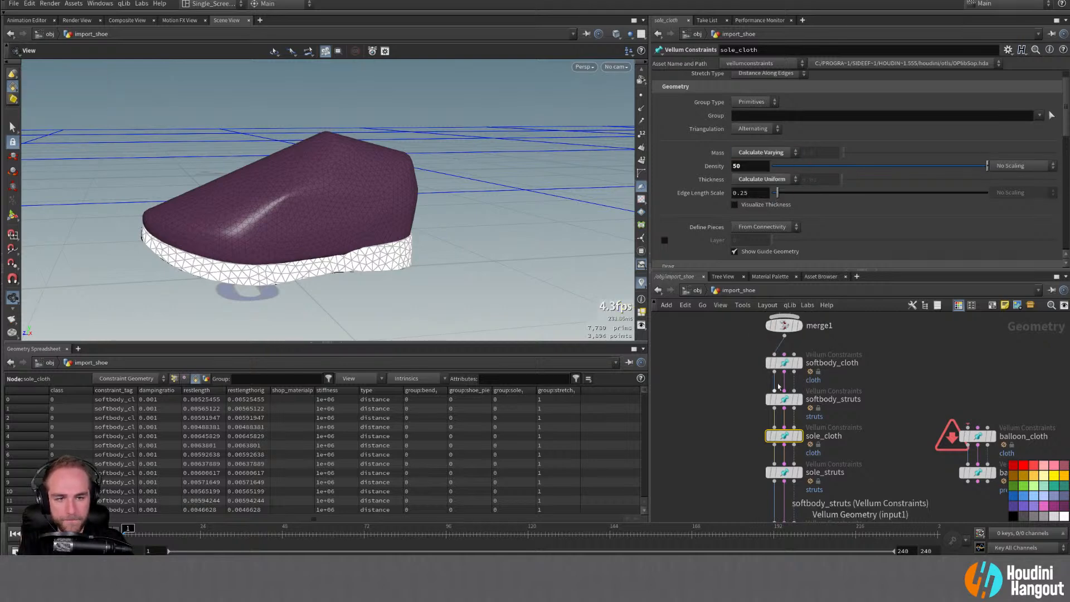
click(762, 152)
click(761, 190)
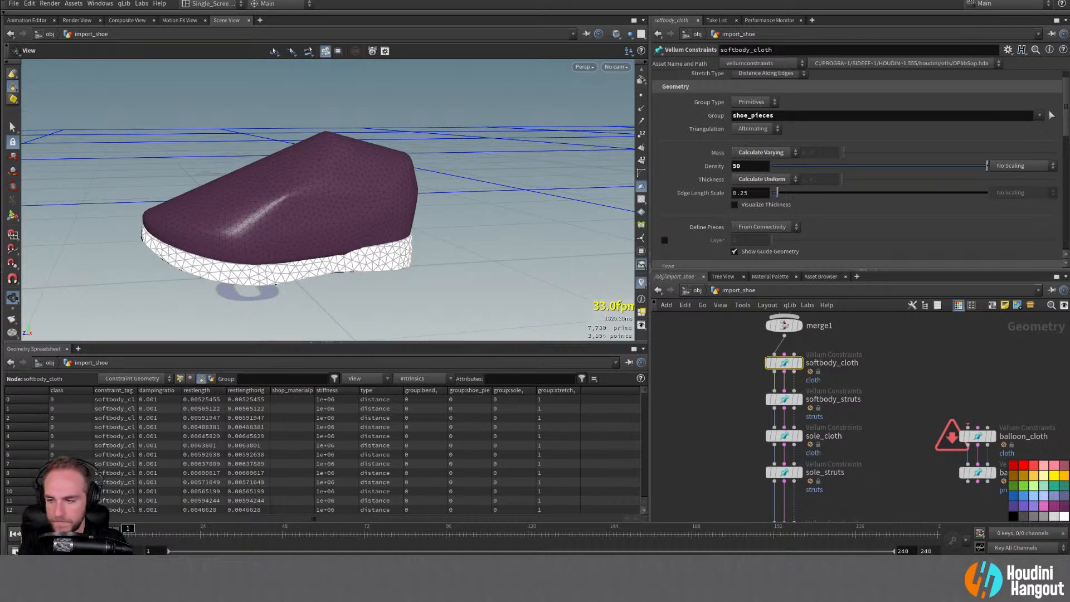
key(Up)
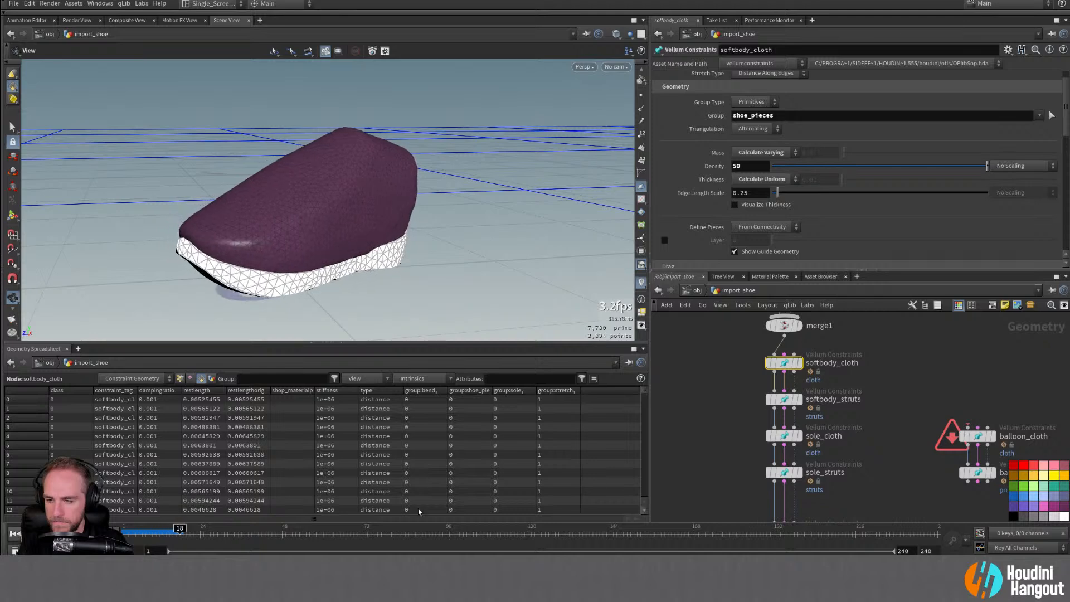
key(ctrl+Up)
Step: Set the sole_struts Rest Length Scale to 4, play the simulation, and return to the first frame
alt+middle_drag(727, 446, 702, 363)
click(759, 389)
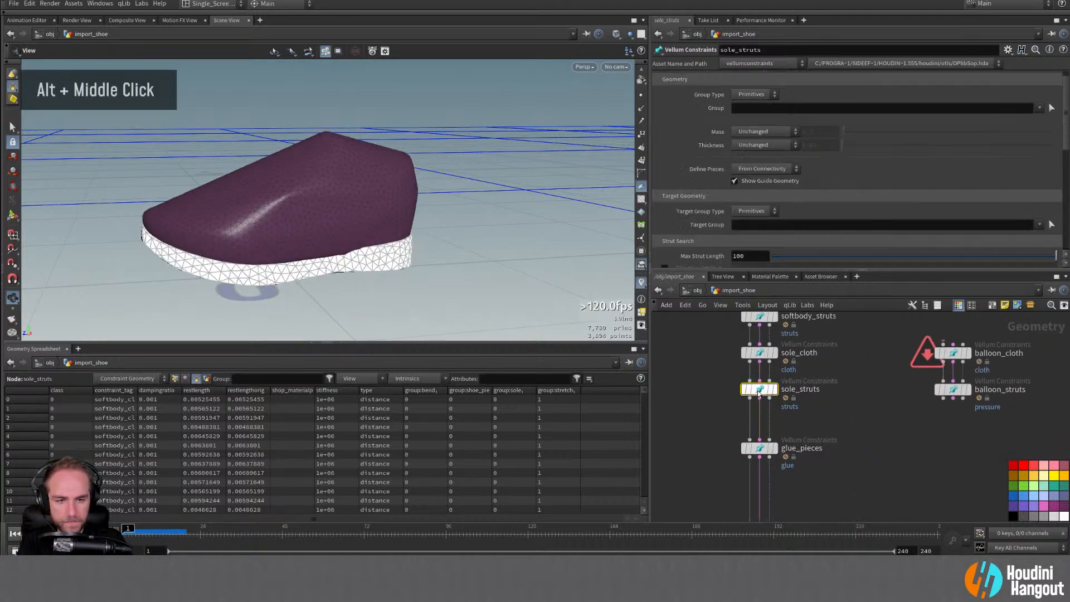
scroll(847, 173, down, 10)
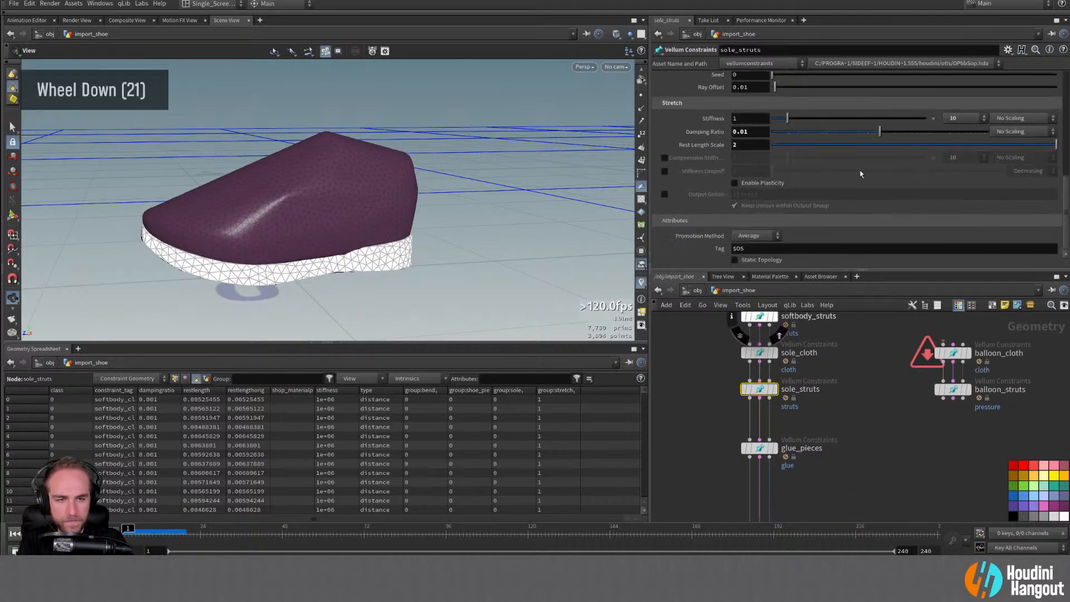
double_click(752, 145)
text(4)
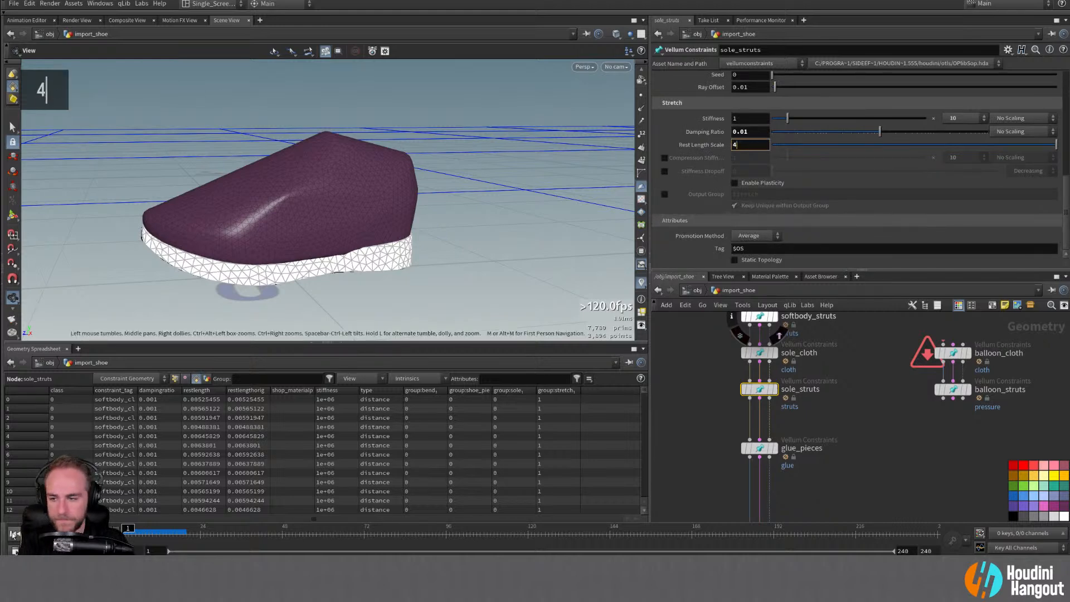
key(Return)
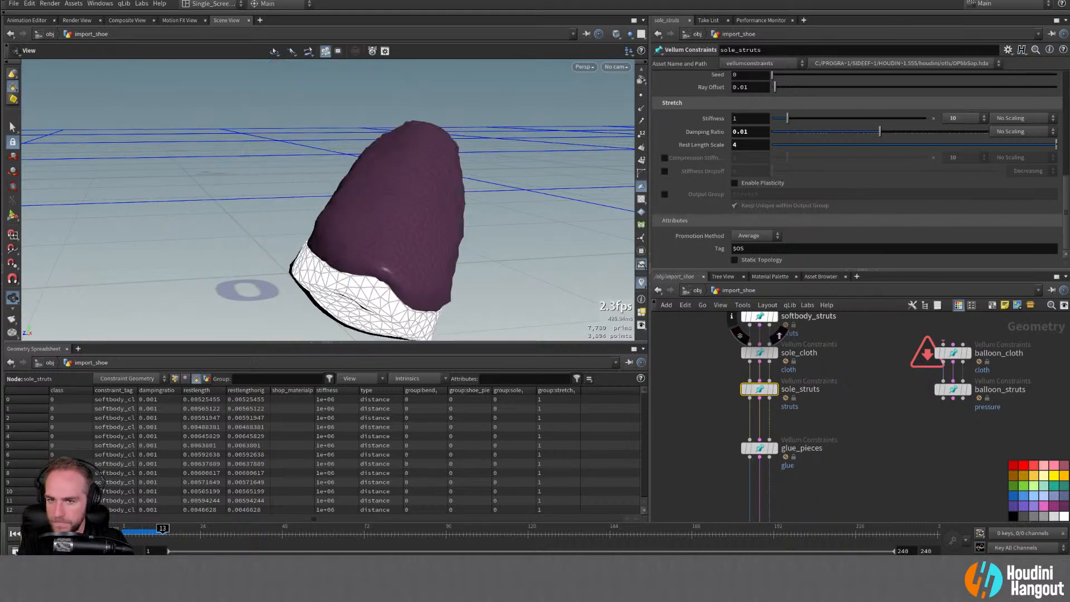
key(ctrl+Up)
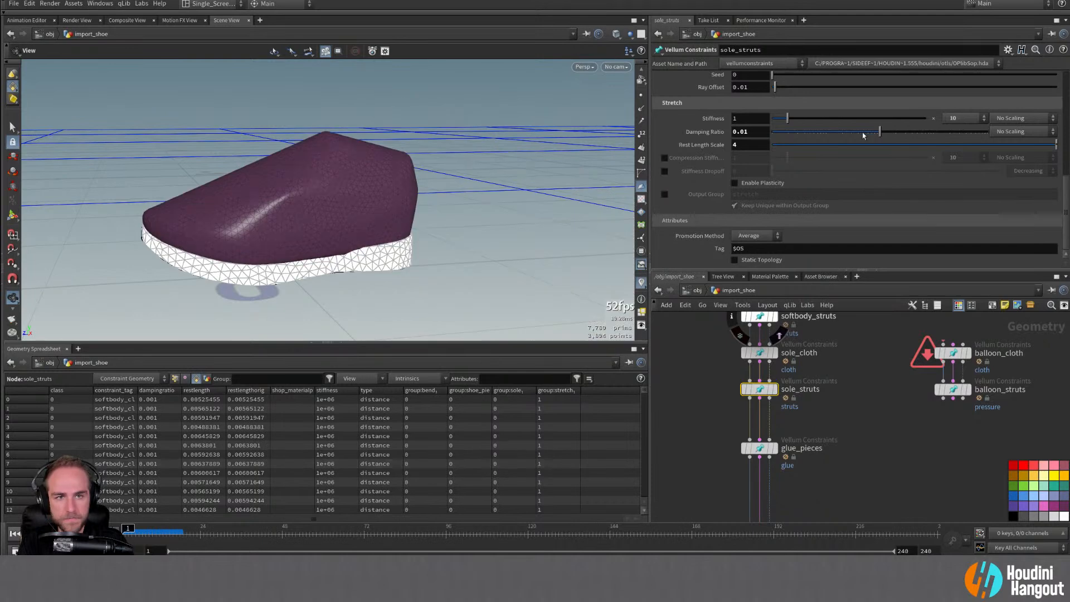
Step: Try a sole_struts Rest Length Scale of 10, replace it with 5, play the simulation, and rewind
double_click(750, 146)
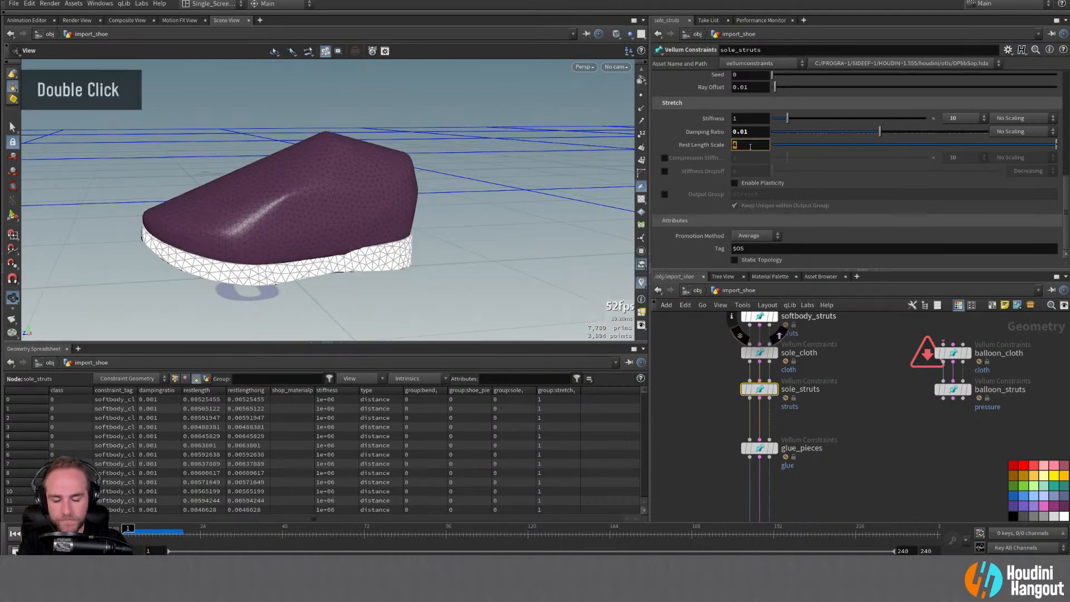
text(10)
key(Return)
double_click(747, 144)
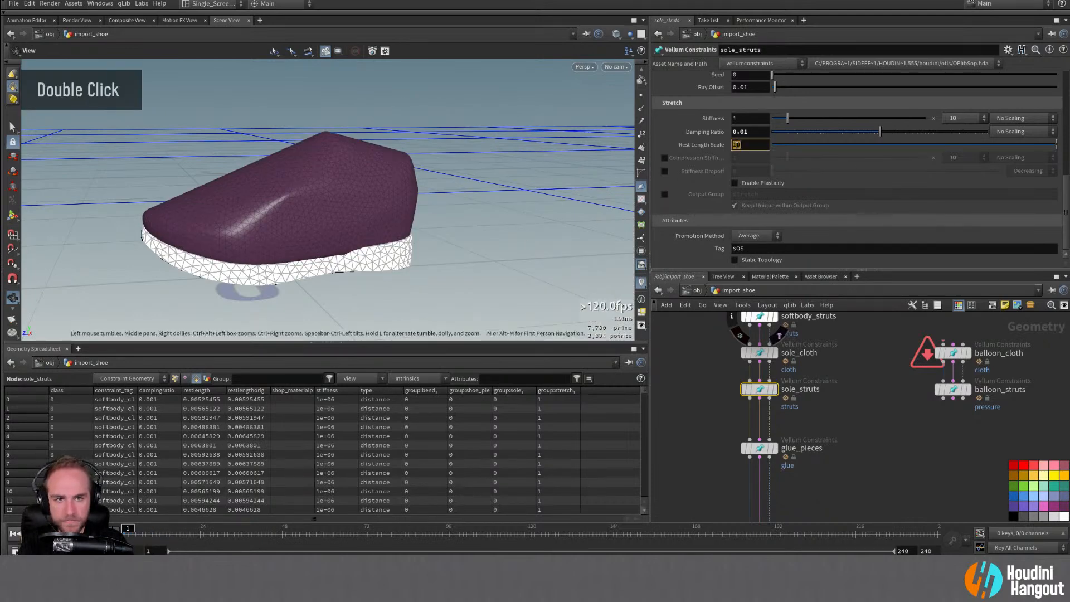
text(5)
key(Return)
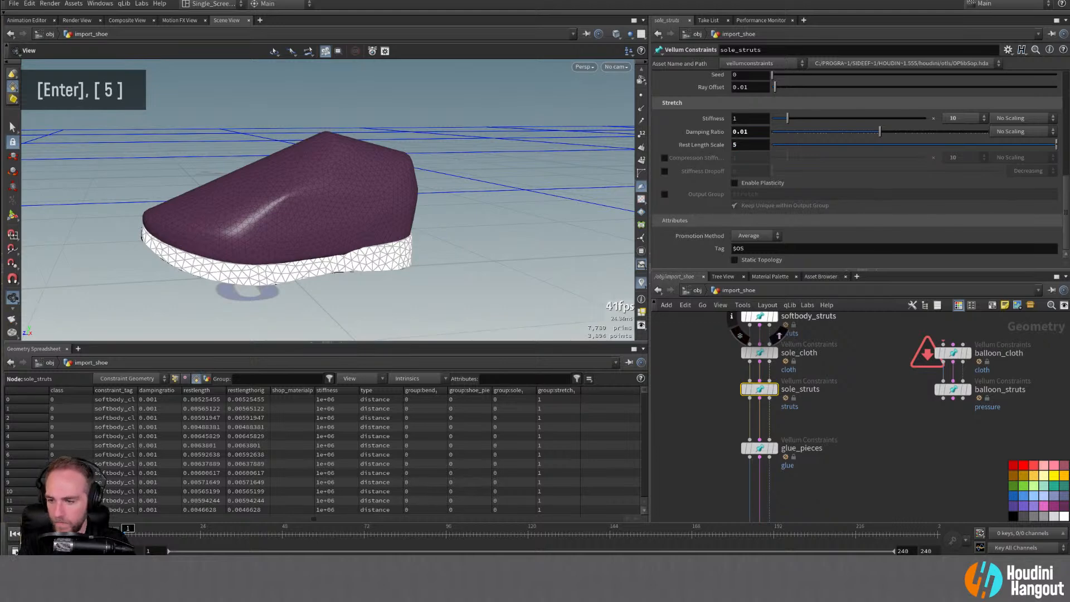
double_click(10, 542)
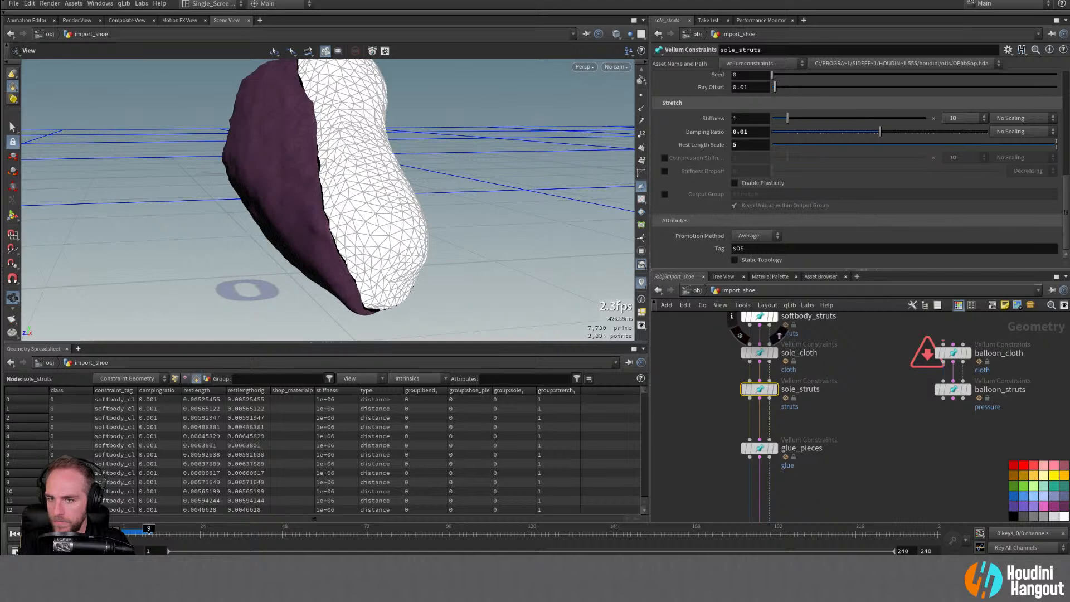
click(14, 534)
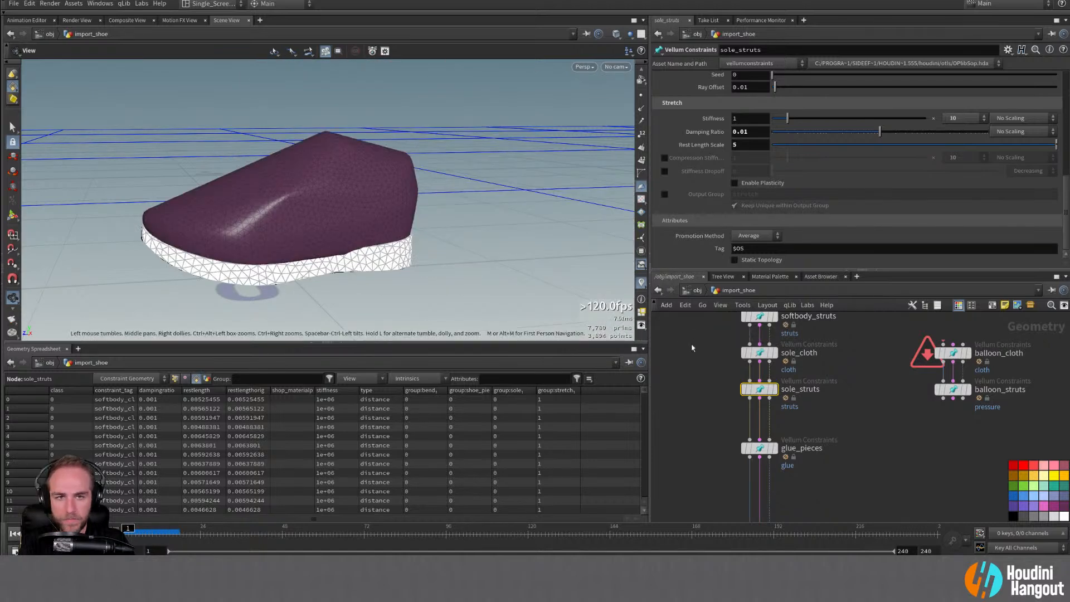
Step: Reset the sole_struts Rest Length Scale to 1, play the simulation, and return to the first frame
double_click(749, 144)
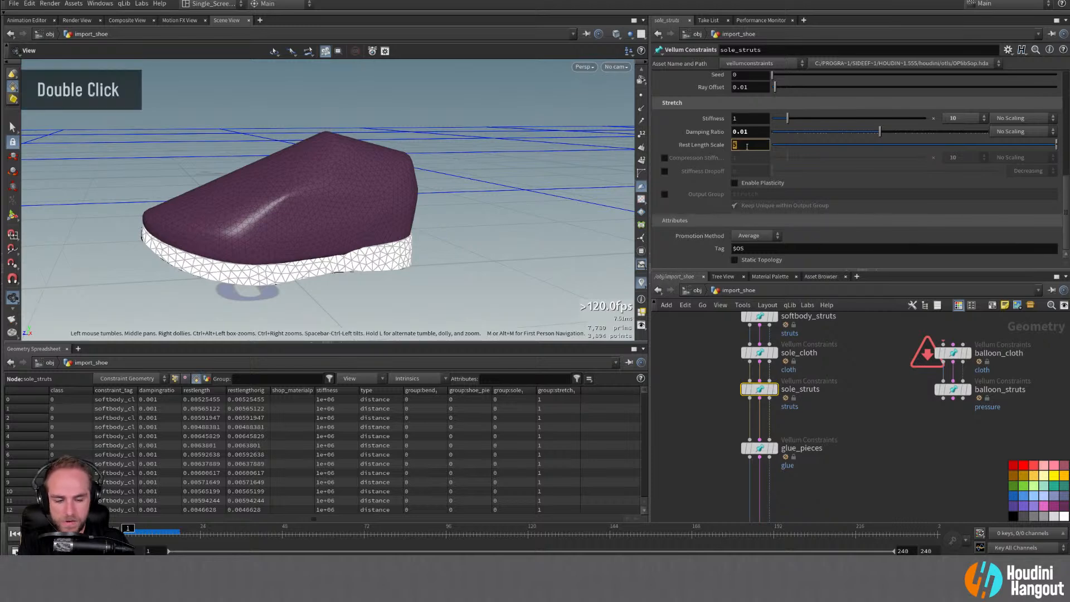
text(1)
key(Return)
click(58, 534)
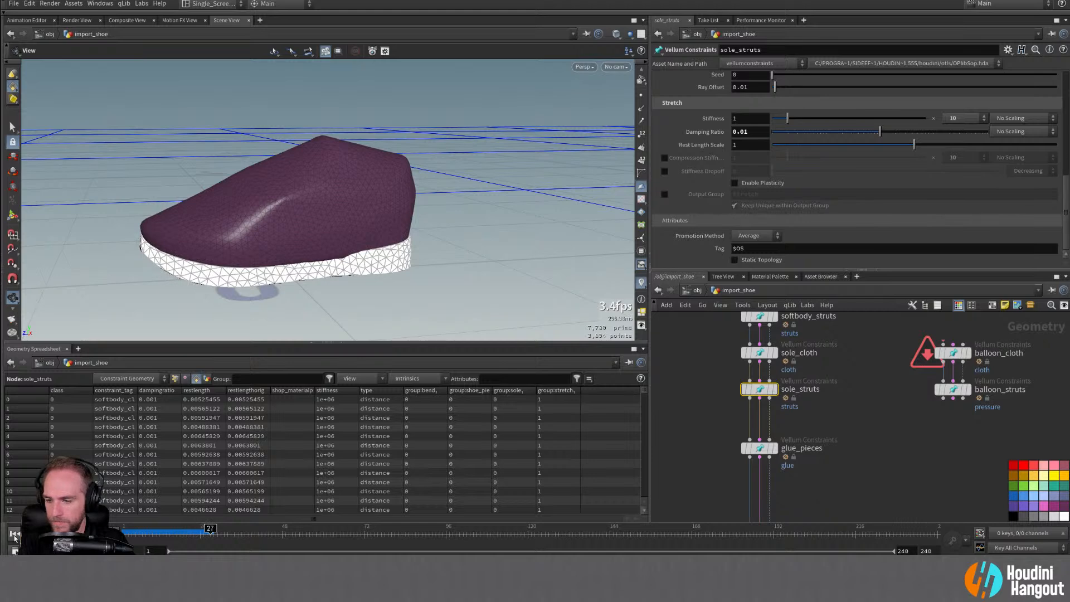
click(15, 534)
Step: Review the sole_struts strut search settings and display the sole_cloth node to inspect the whole shoe
scroll(703, 152, up, 9)
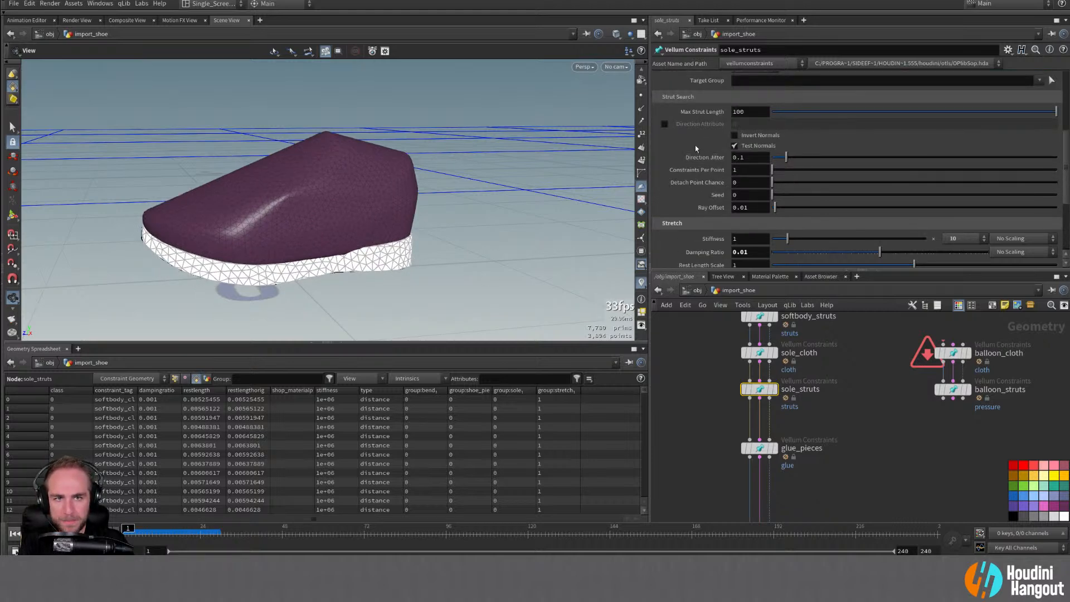
scroll(695, 146, up, 14)
scroll(694, 146, down, 7)
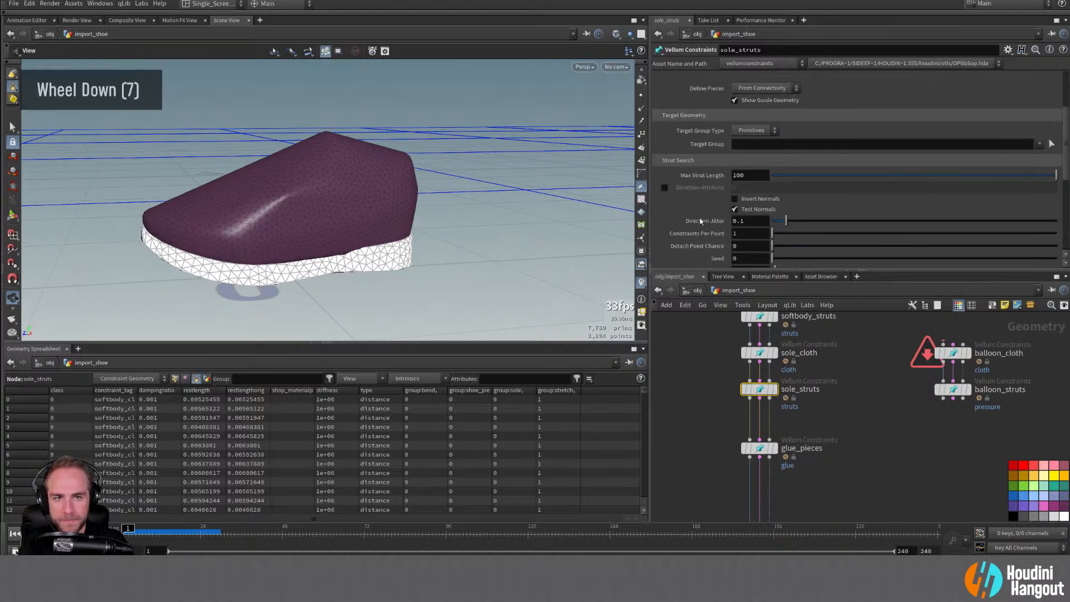
double_click(759, 352)
alt+right_drag(424, 235, 413, 218)
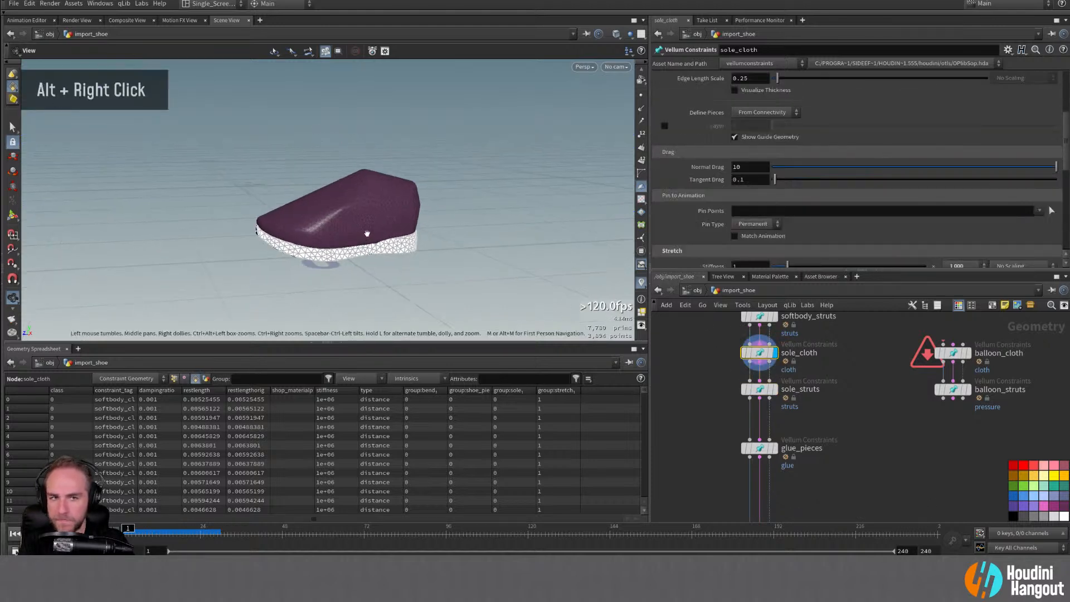
alt+middle_drag(412, 217, 333, 241)
mouse_move(333, 241)
alt+right_down()
mouse_move(344, 217)
mouse_move(334, 240)
alt+right_up()
alt+middle_drag(334, 240, 337, 206)
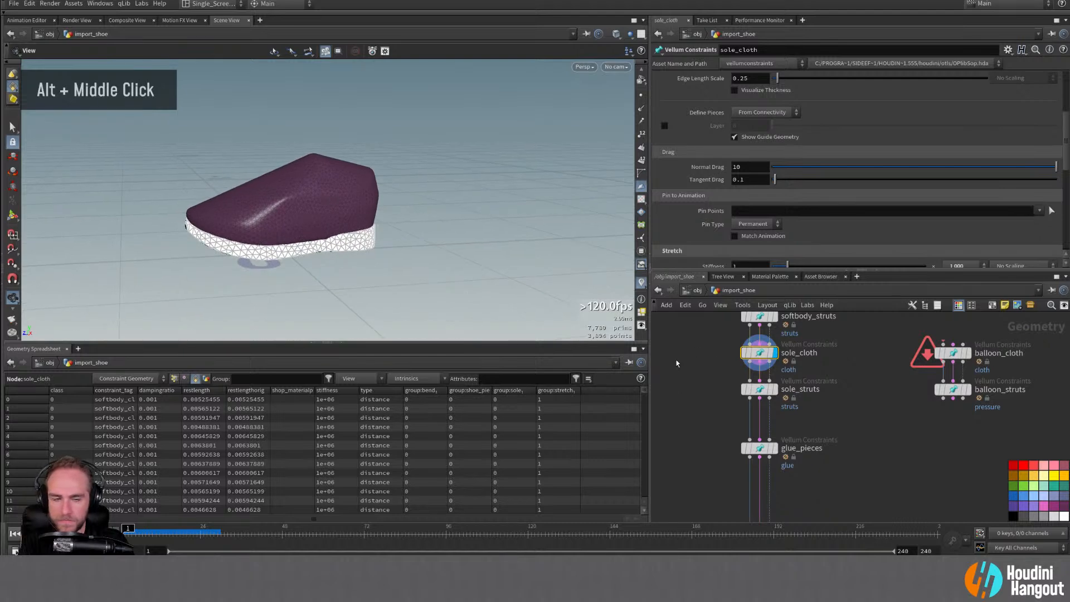
Step: Display the softbody_cloth node and set its Density to 250
alt+middle_drag(694, 348, 698, 440)
double_click(763, 372)
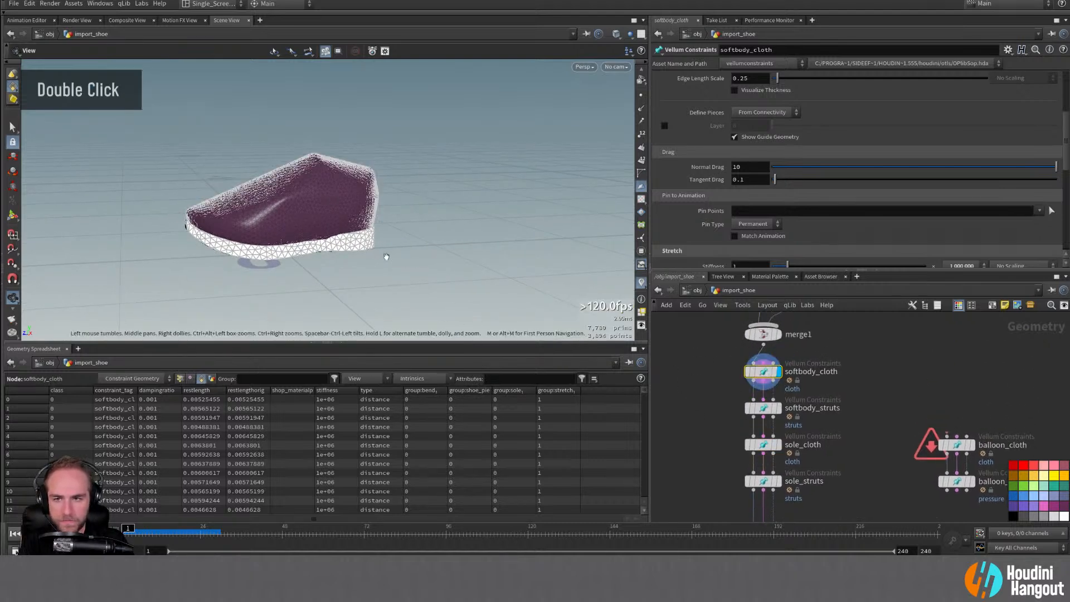
scroll(676, 226, up, 19)
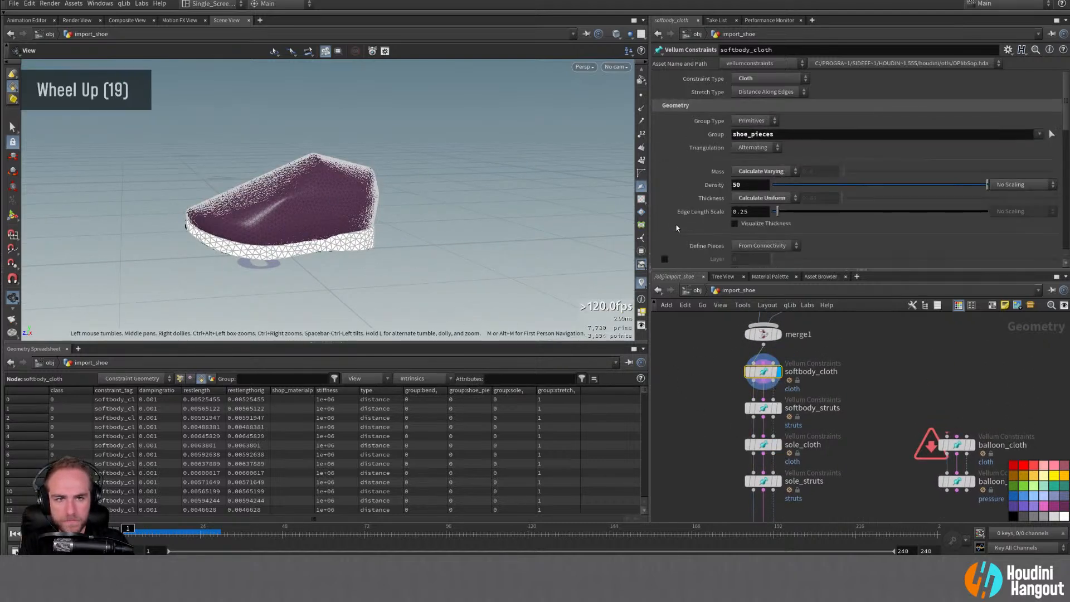
double_click(750, 185)
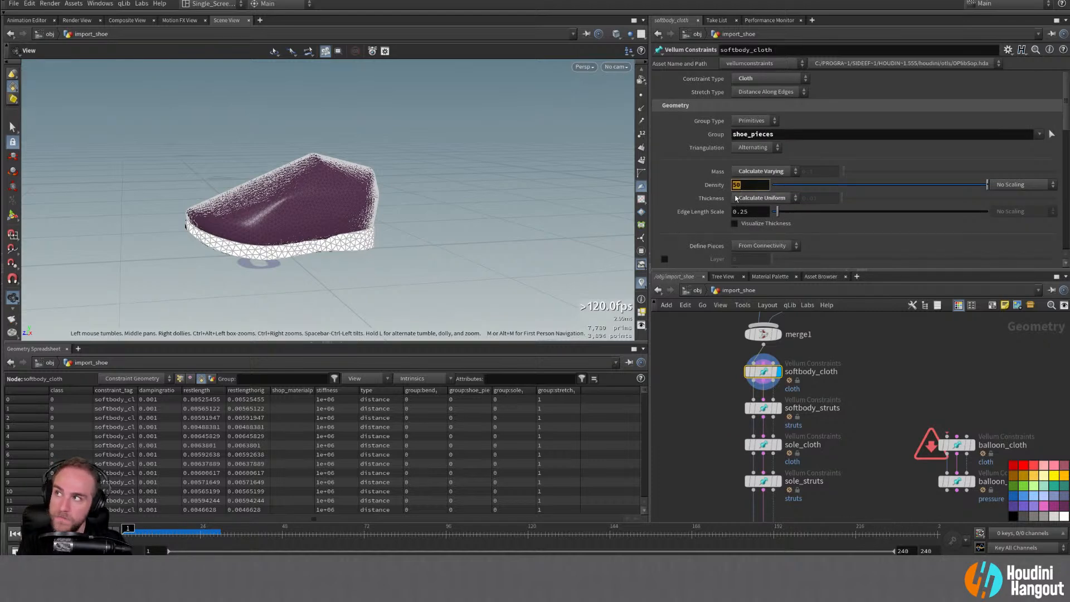
text(250)
key(Return)
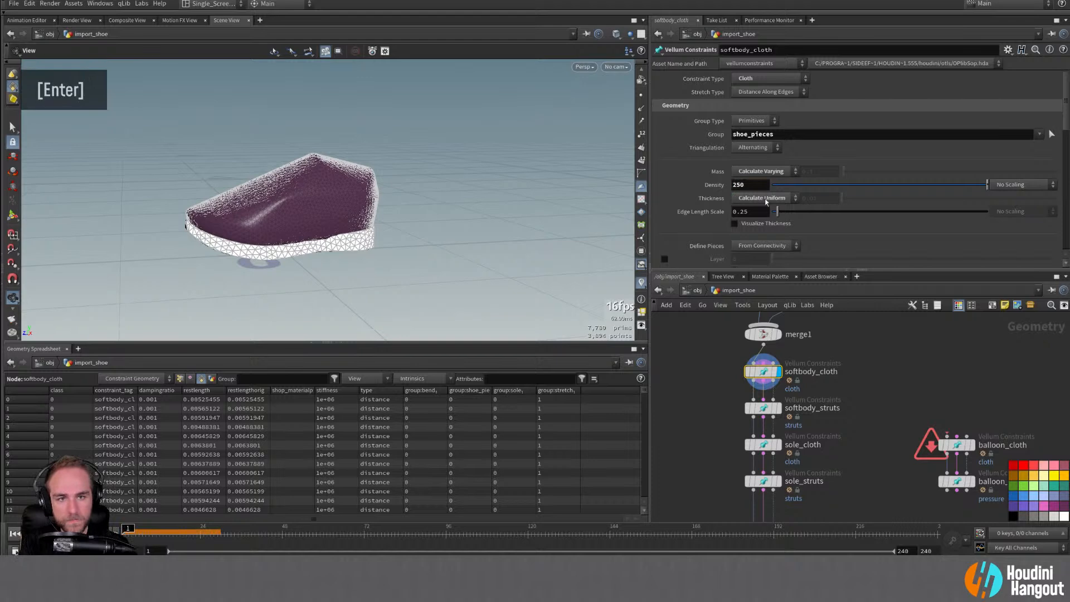
Step: Set the sole_cloth node's Density to 250
click(764, 444)
double_click(740, 185)
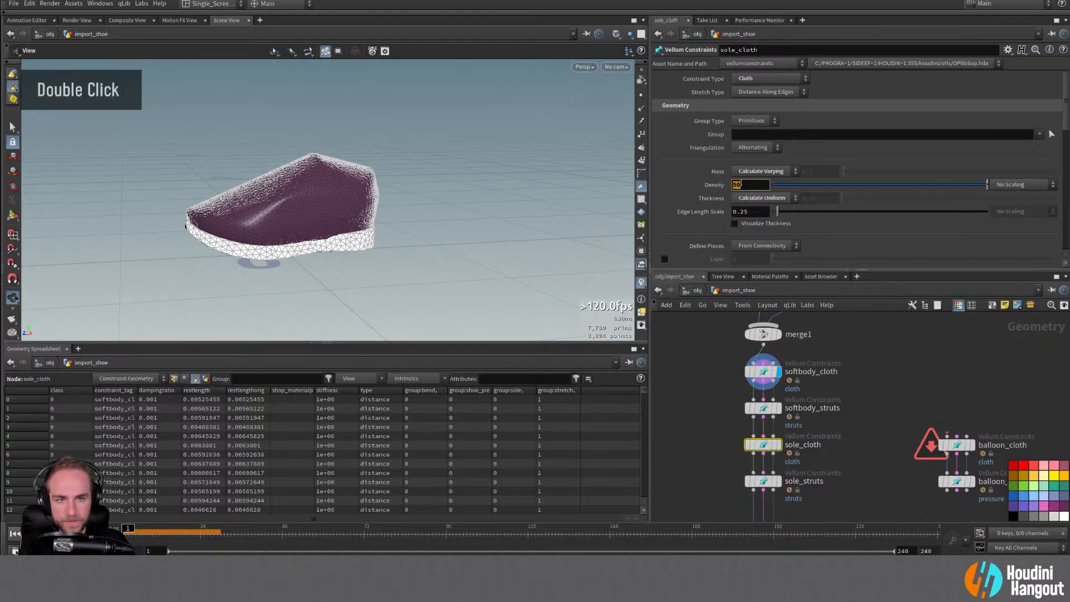
text(250)
key(Return)
Step: Display vellumsolver1 and play the simulation with the denser cloth settings
alt+middle_click(684, 402)
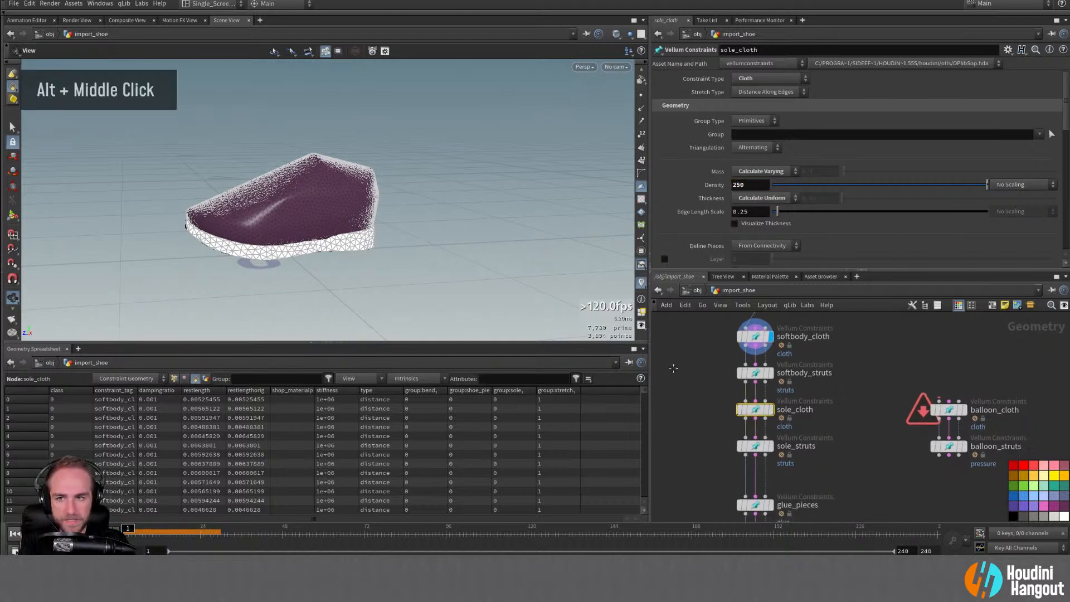
alt+middle_click(683, 402)
double_click(752, 470)
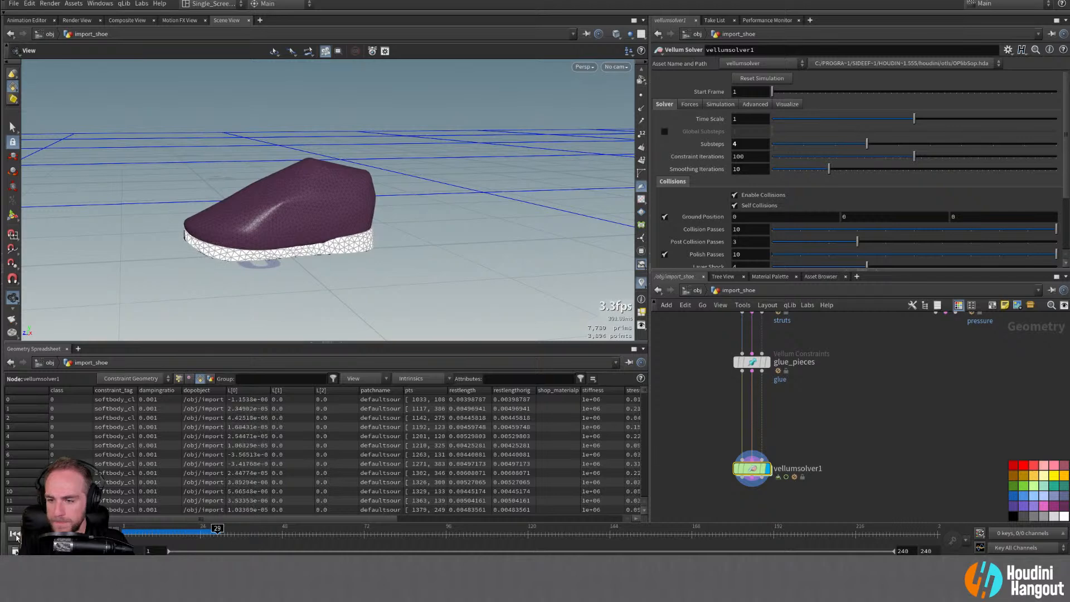
Step: Set the sole_struts node's Rest Length Scale to 5, play the simulation briefly and return to the first frame
key(ctrl+Up)
alt+middle_drag(780, 335, 777, 408)
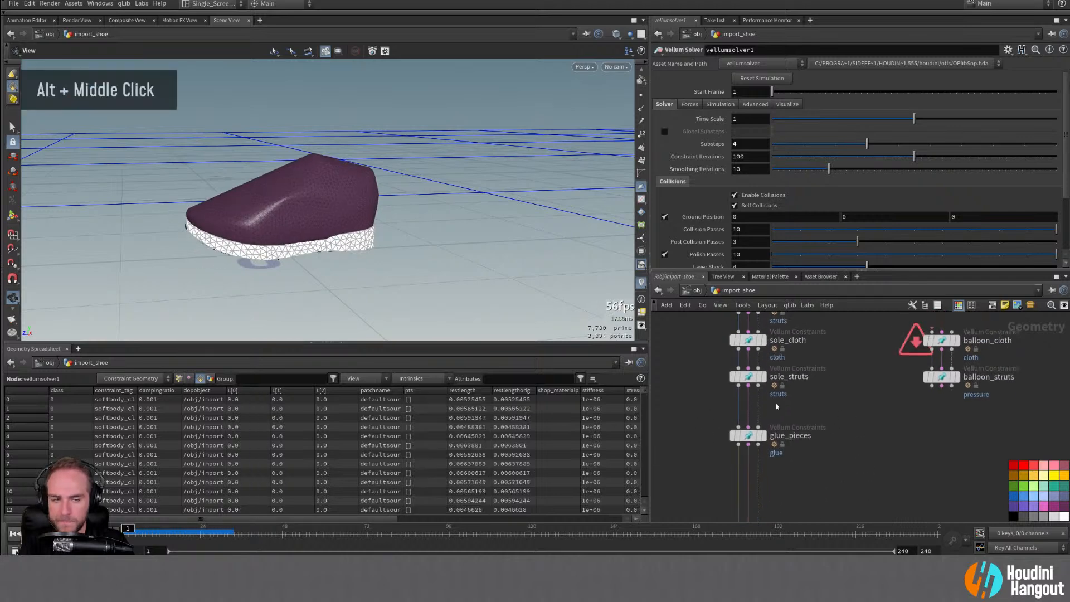
click(748, 378)
scroll(707, 190, down, 20)
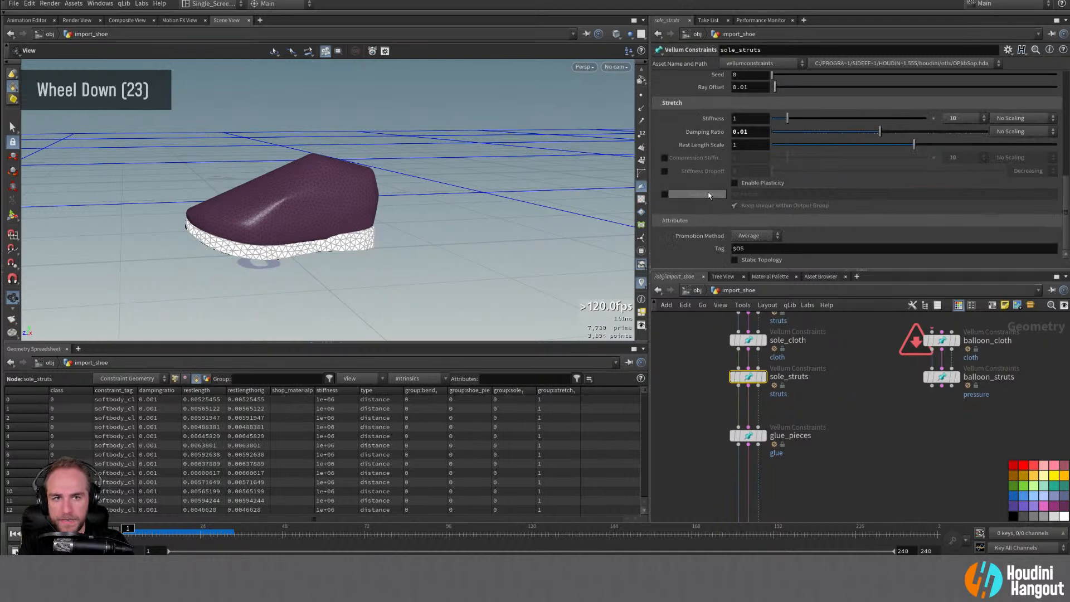
double_click(750, 145)
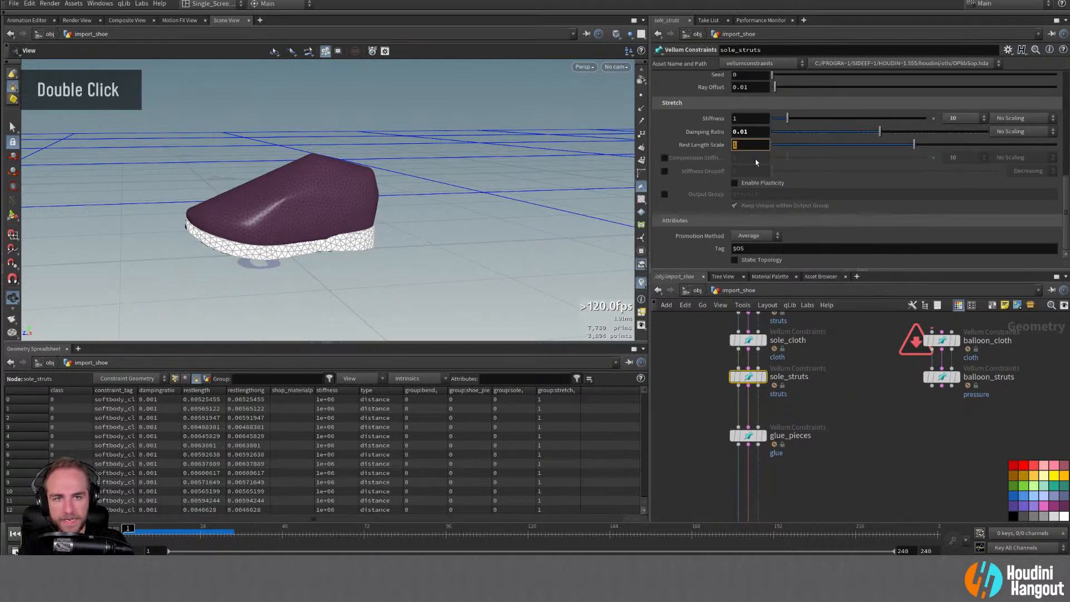
text(5)
key(Return)
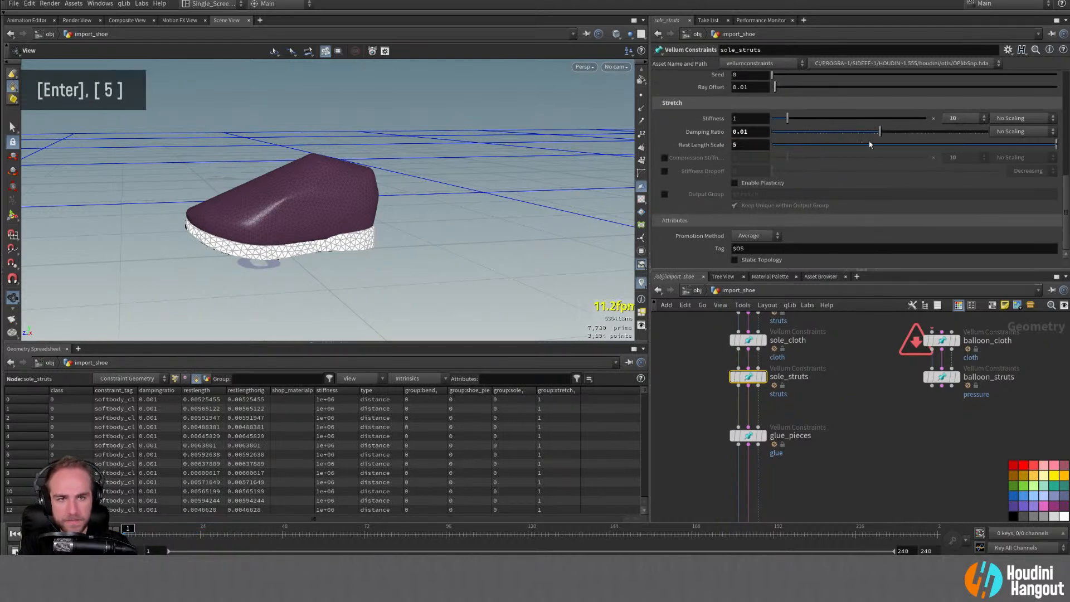
click(47, 534)
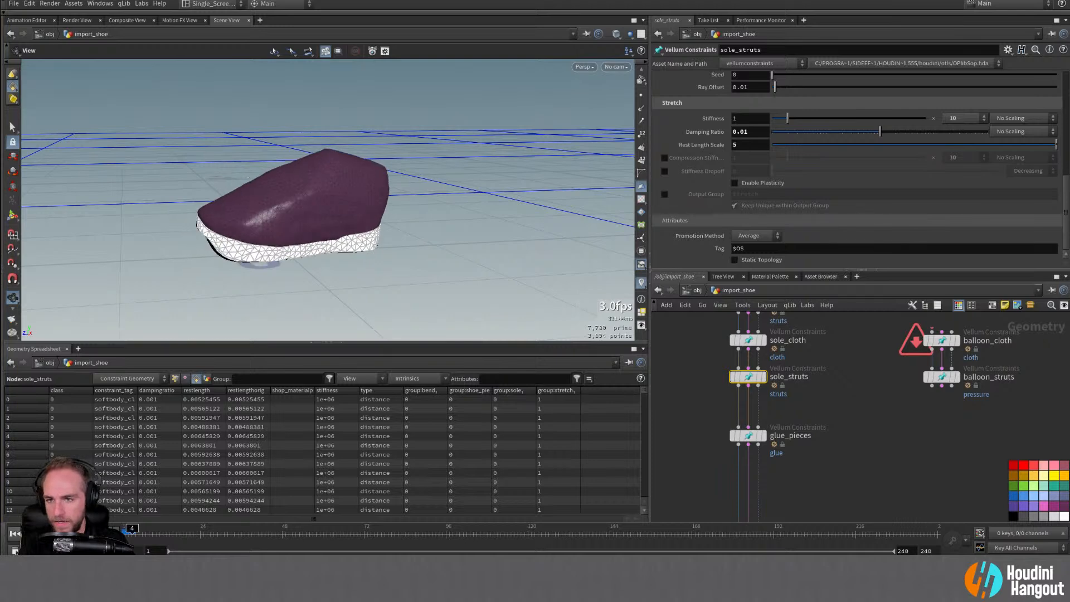
click(11, 535)
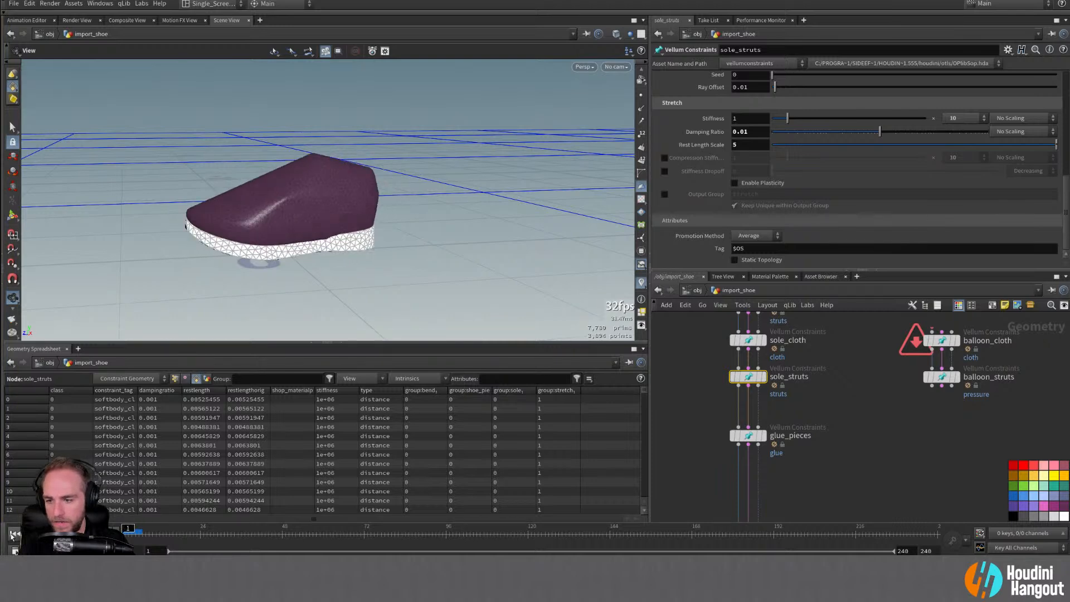
Step: Try a stretch Stiffness multiplier of 1000 on sole_struts and test it in the simulation
click(962, 119)
click(959, 223)
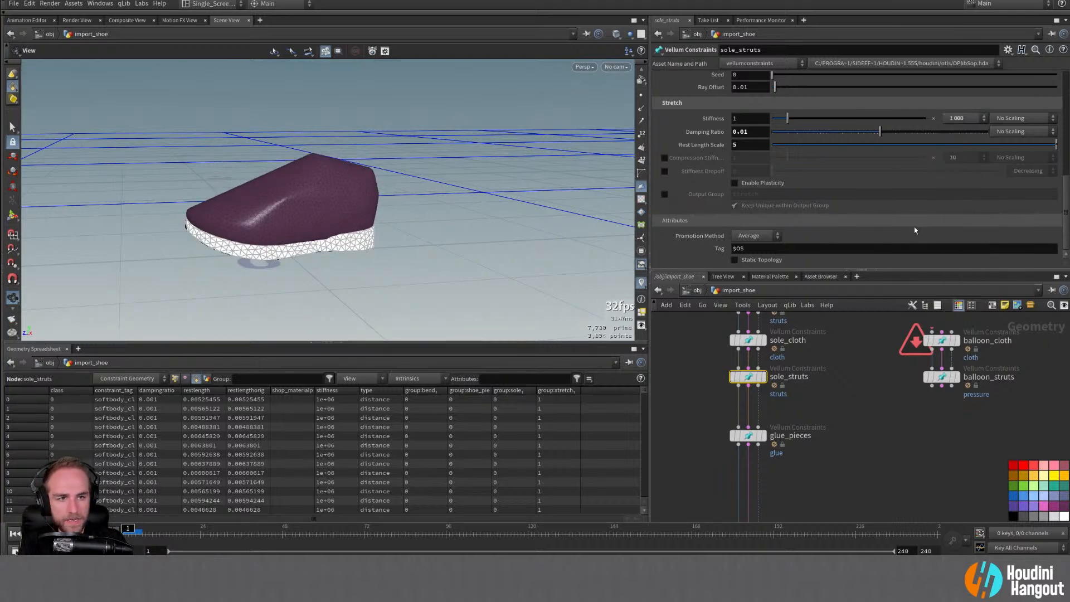
double_click(14, 534)
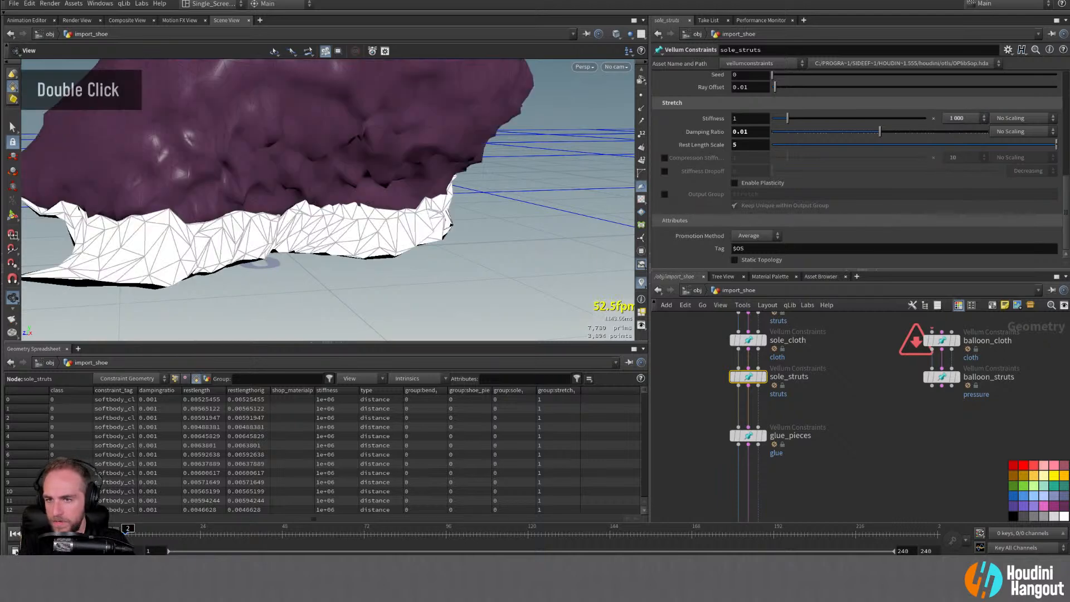
Step: Try a Rest Length Scale of 2 on sole_struts, play the simulation and rewind it
double_click(750, 145)
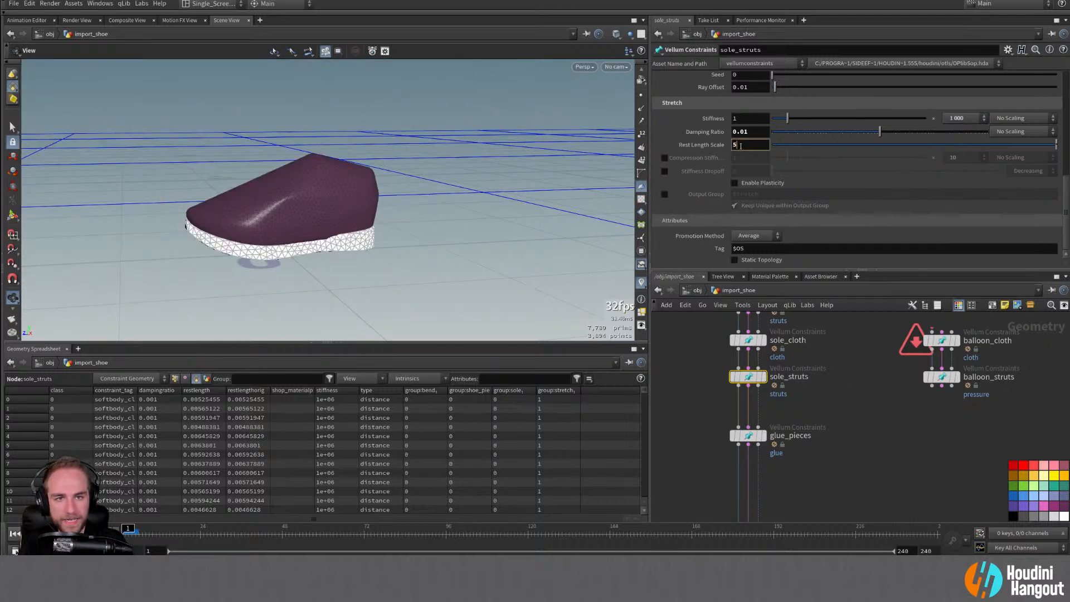
text(2)
key(Return)
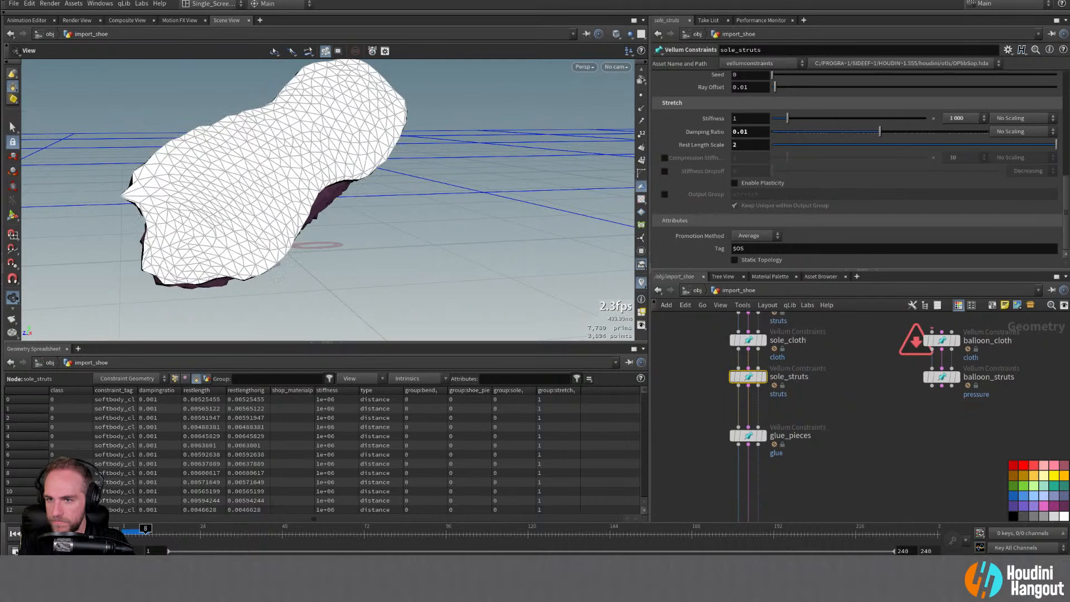
double_click(14, 534)
double_click(14, 534)
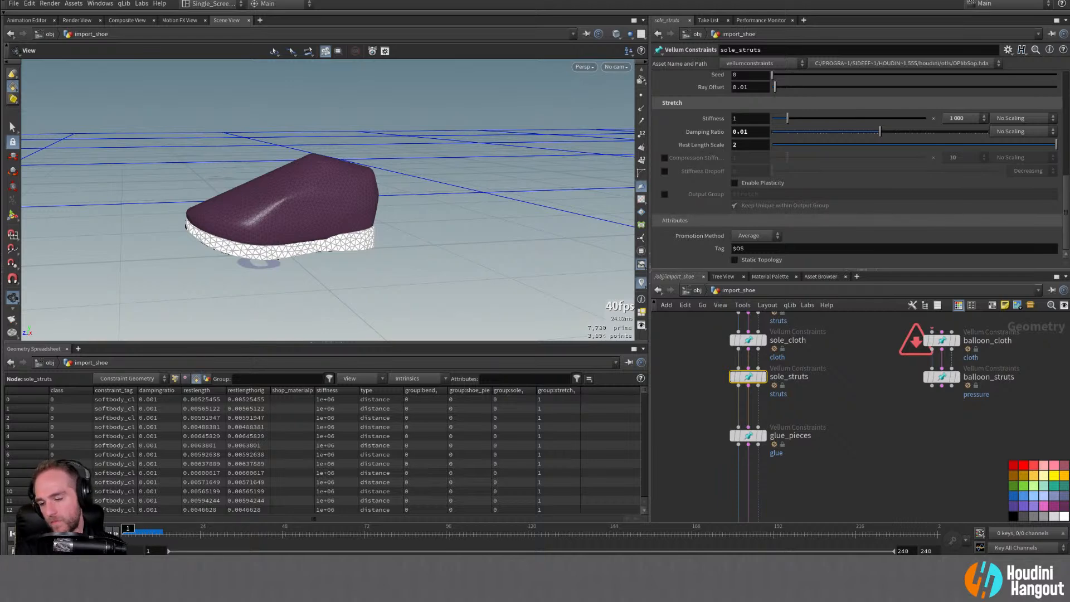
Step: Select the sole_cloth and sole_struts nodes and shift them slightly down, away from softbody_struts in the network
key(XF86AudioLowerVolume)
alt+middle_drag(705, 313, 713, 427)
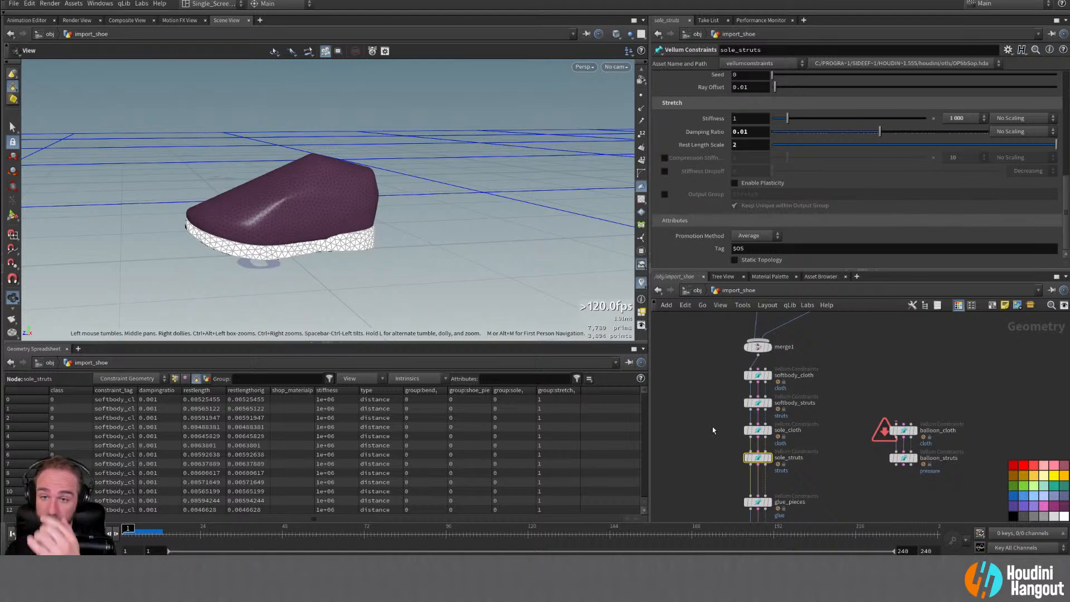
right_drag(732, 434, 717, 437)
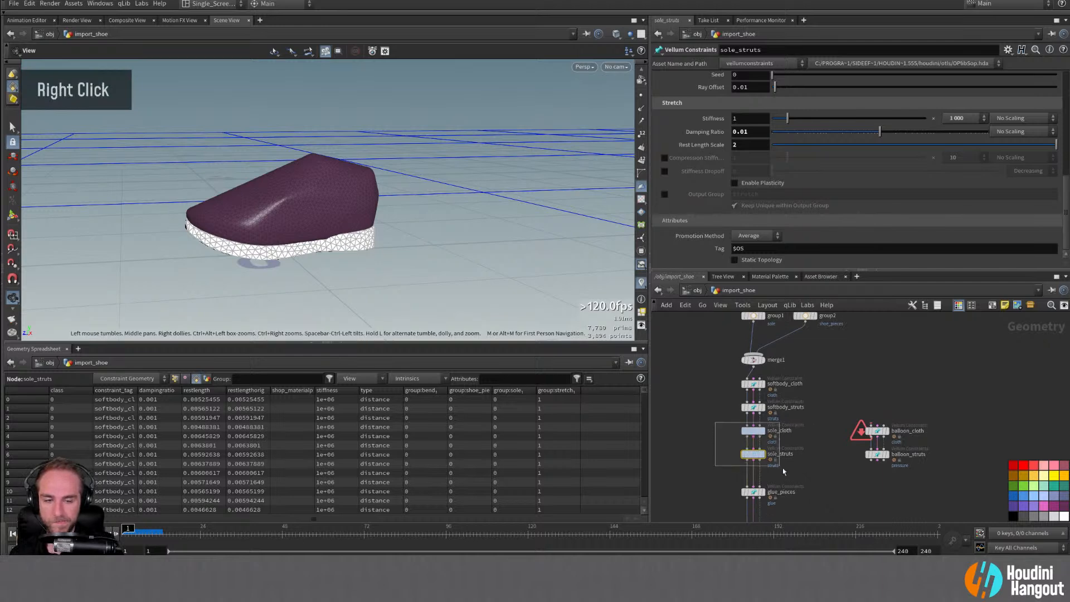
drag(780, 423, 985, 423)
drag(821, 414, 896, 479)
drag(925, 404, 1022, 506)
drag(953, 438, 755, 442)
Step: Restrict the sole_cloth constraint to the primitive group sole
click(755, 441)
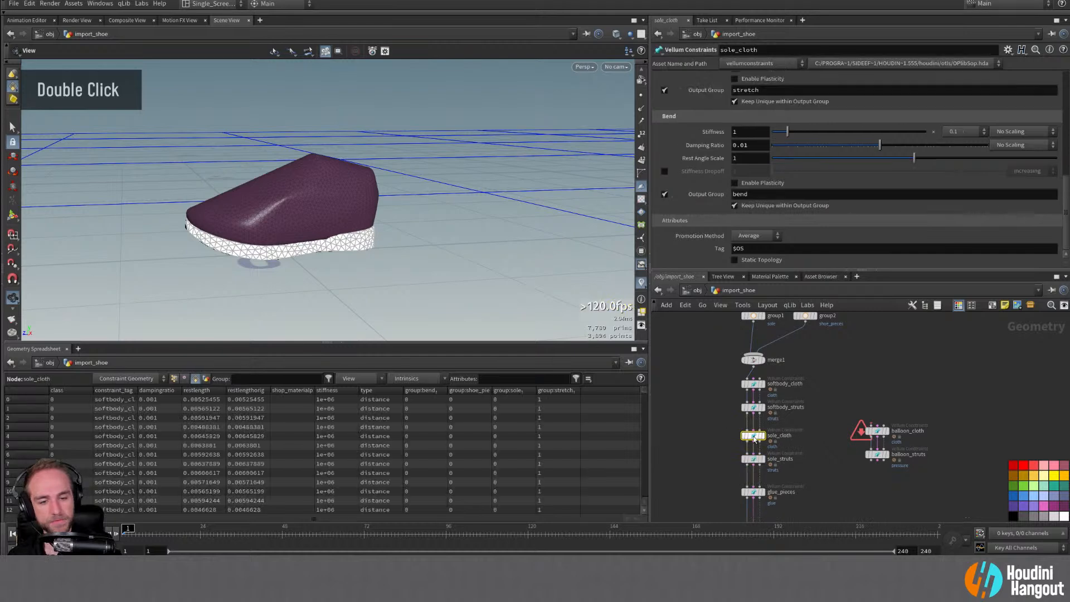
scroll(719, 141, up, 10)
scroll(719, 141, up, 3)
click(1040, 134)
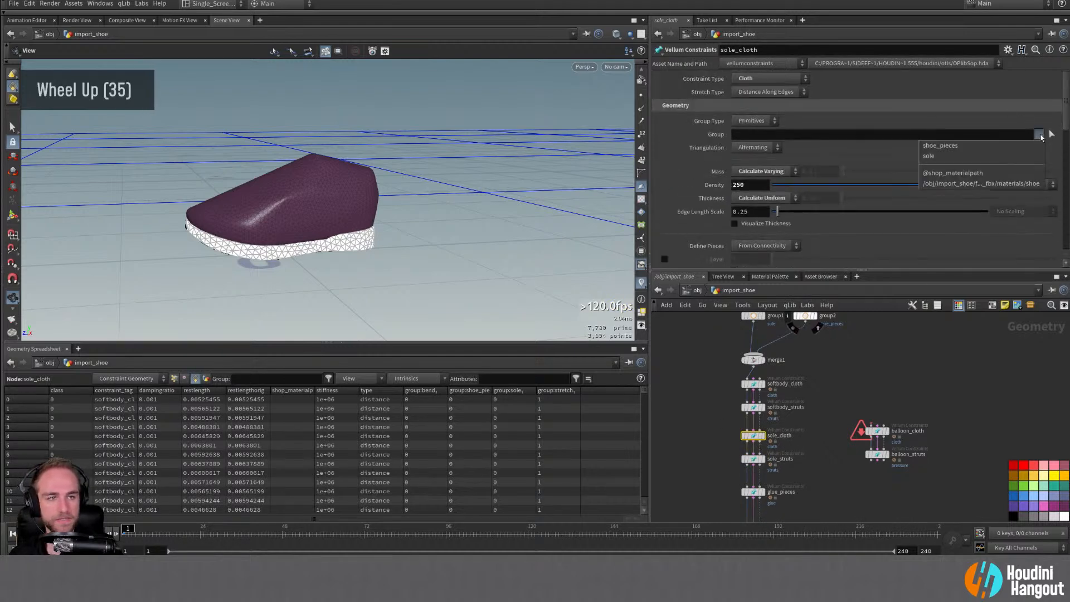
click(981, 160)
Step: Set the Group of the sole_struts constraint to sole
click(752, 459)
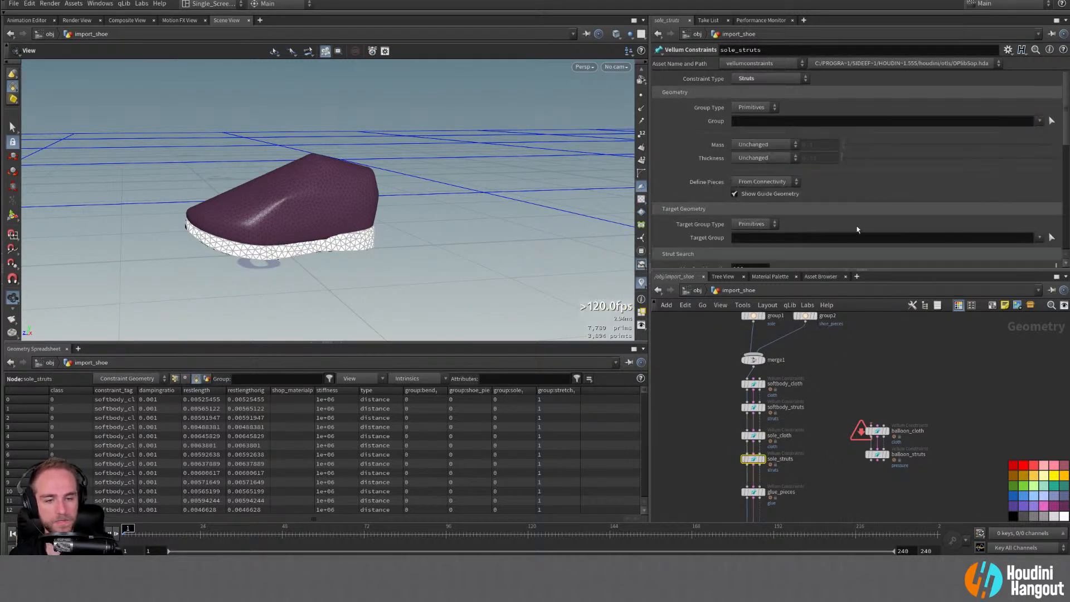
click(1039, 122)
click(1022, 141)
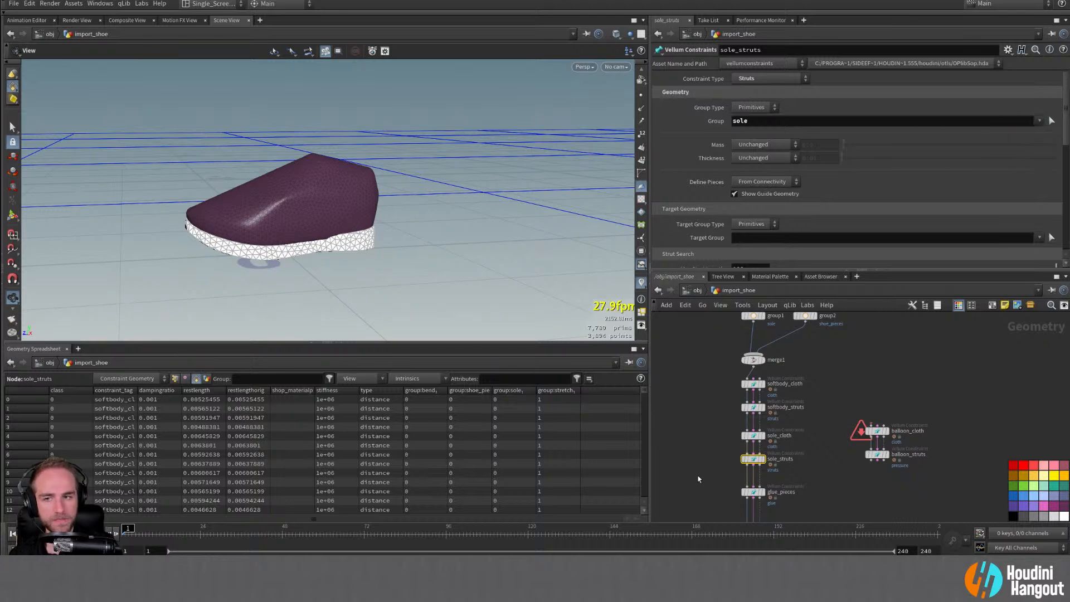
Step: Select vellumsolver1, play the simulation with the sole-only constraints and rewind to the first frame
middle_drag(780, 491, 786, 374)
click(760, 445)
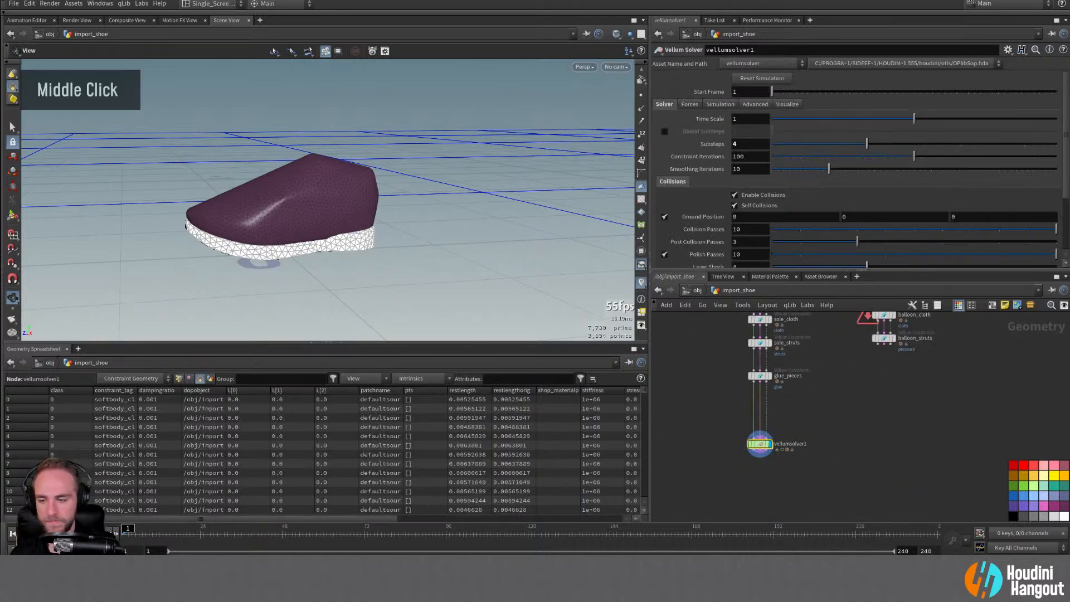
key(Up)
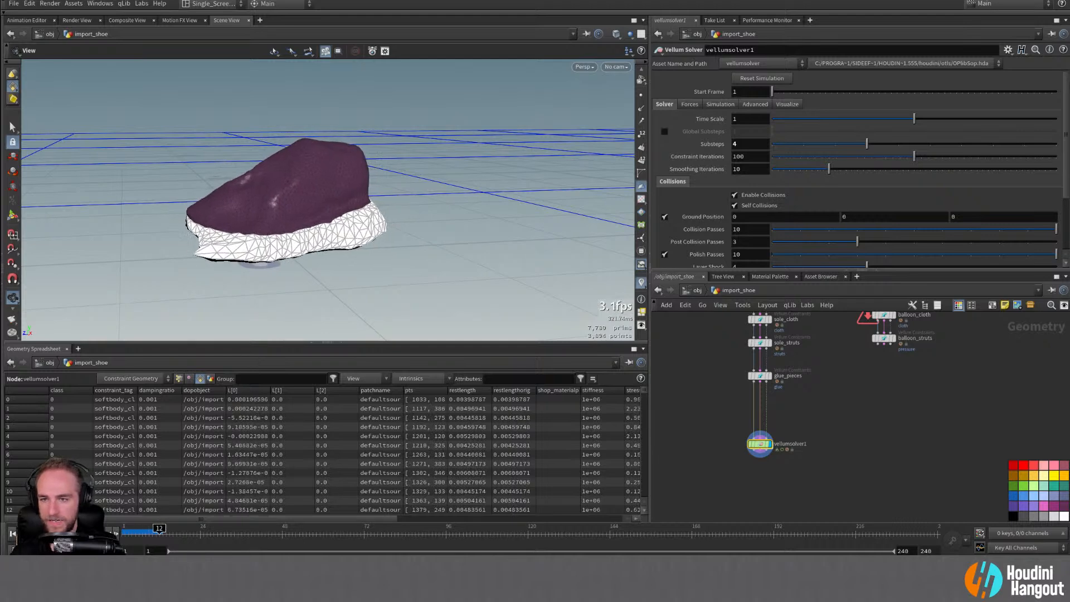
key(ctrl+Up)
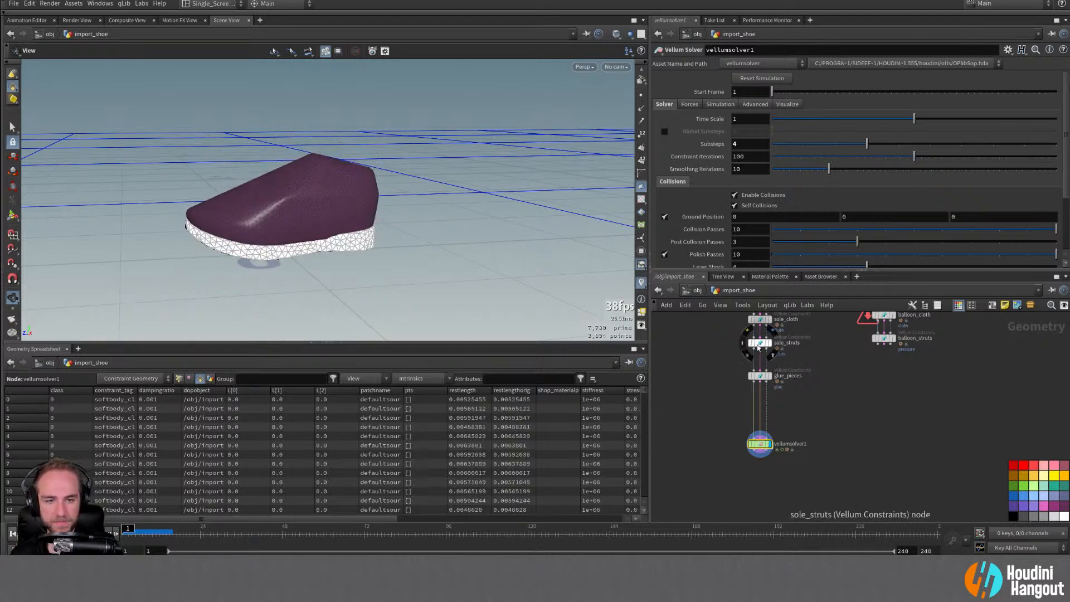
Step: Set the stretch Stiffness multiplier of sole_struts to 10 and play the simulation
click(758, 346)
scroll(697, 204, down, 16)
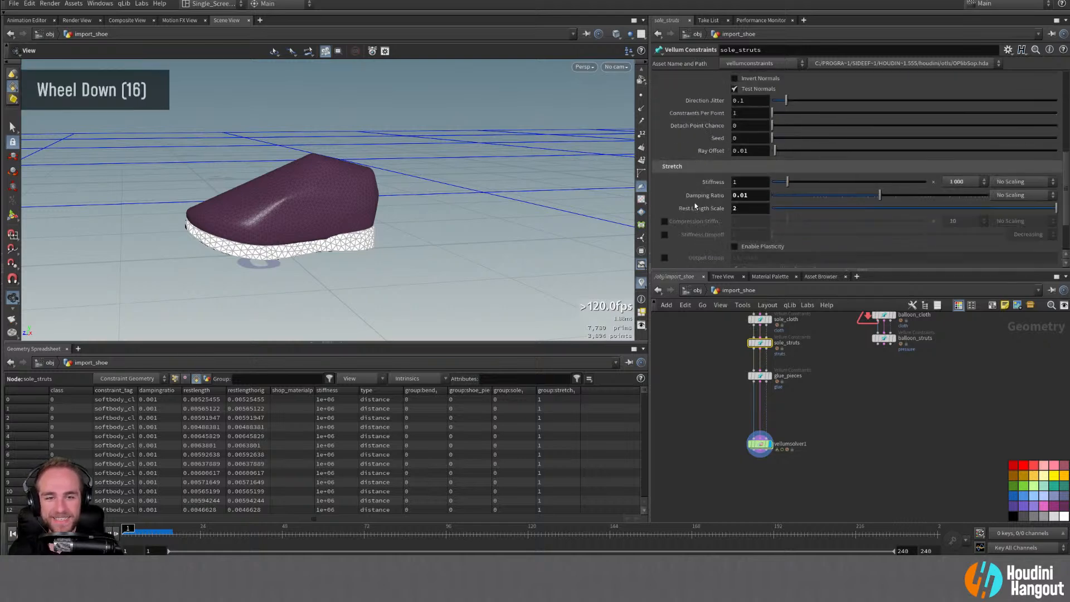
ctrl+click(962, 183)
click(960, 287)
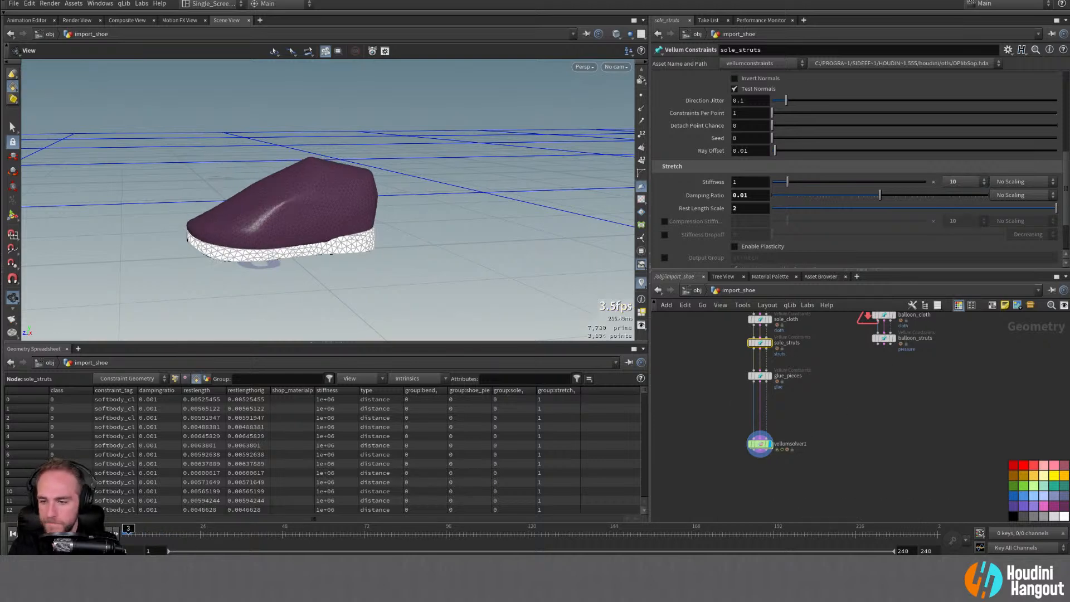
Step: Try a Rest Length Scale of 5 on sole_struts and play the simulation
double_click(736, 208)
text(5)
key(Return)
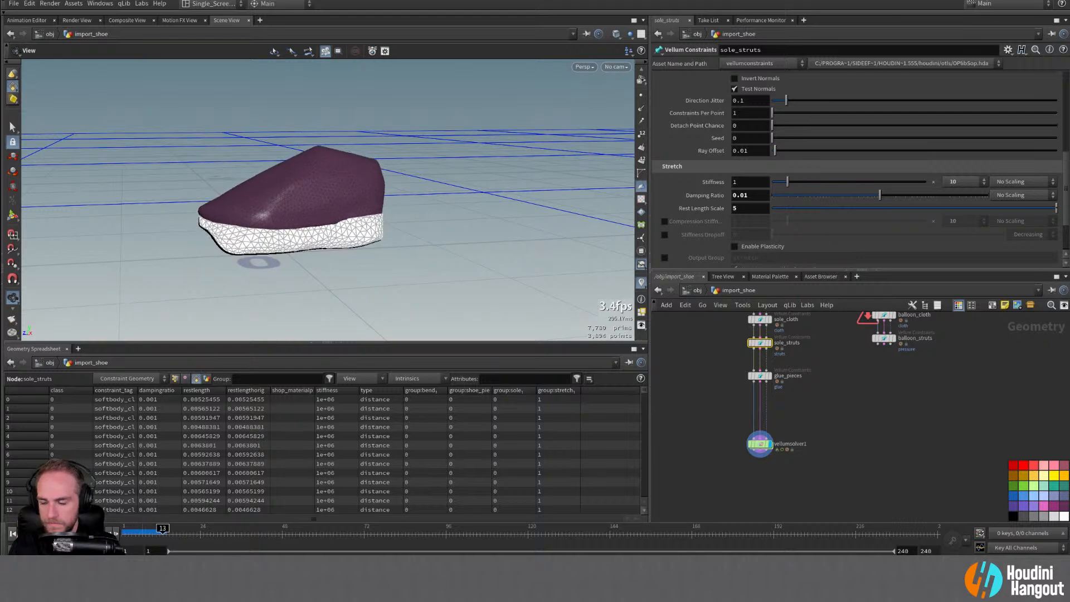
Step: Set the sole_struts node's Rest Length Scale to 10 and play the simulation
double_click(744, 208)
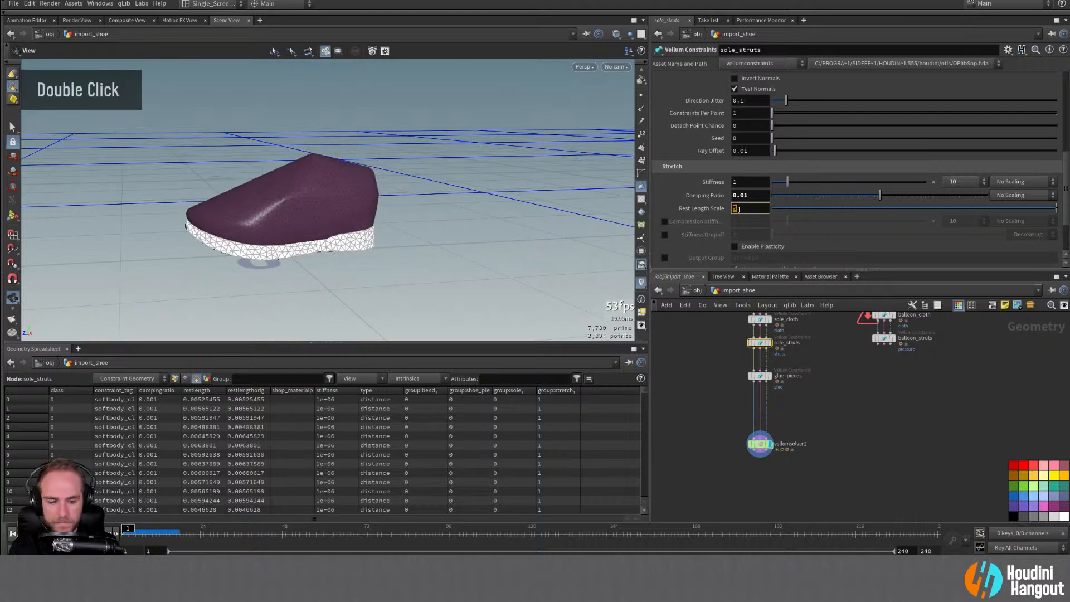
text(10)
key(Return)
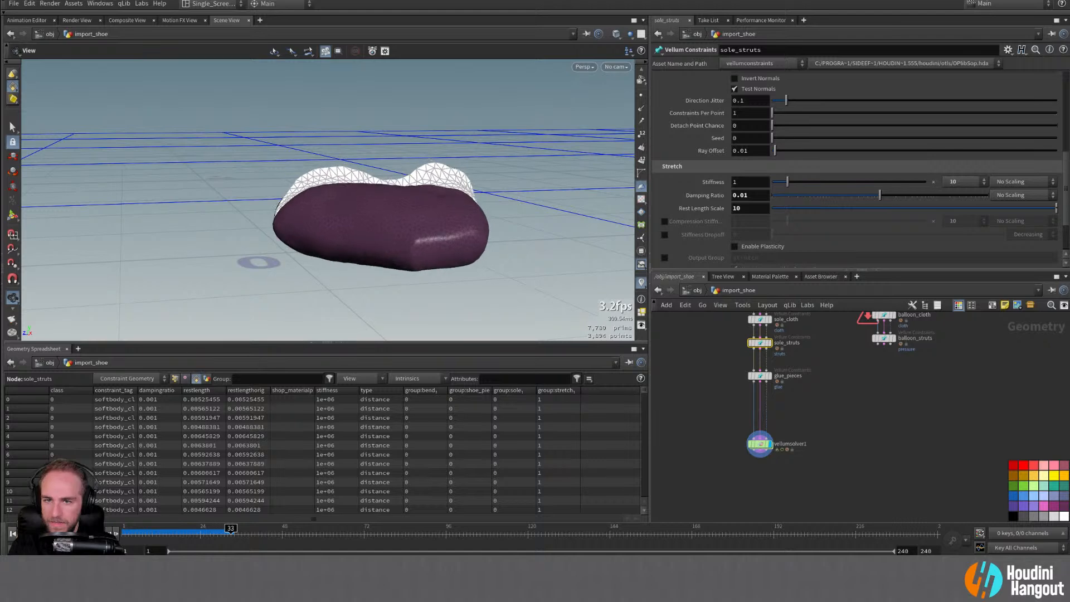
Step: Replay the simulation from the opposite side of the shoe to examine how the sole deforms, rewinding after each playback
key(ctrl+Up)
alt+drag(429, 188, 474, 223)
alt+middle_drag(474, 223, 426, 217)
alt+drag(426, 217, 390, 210)
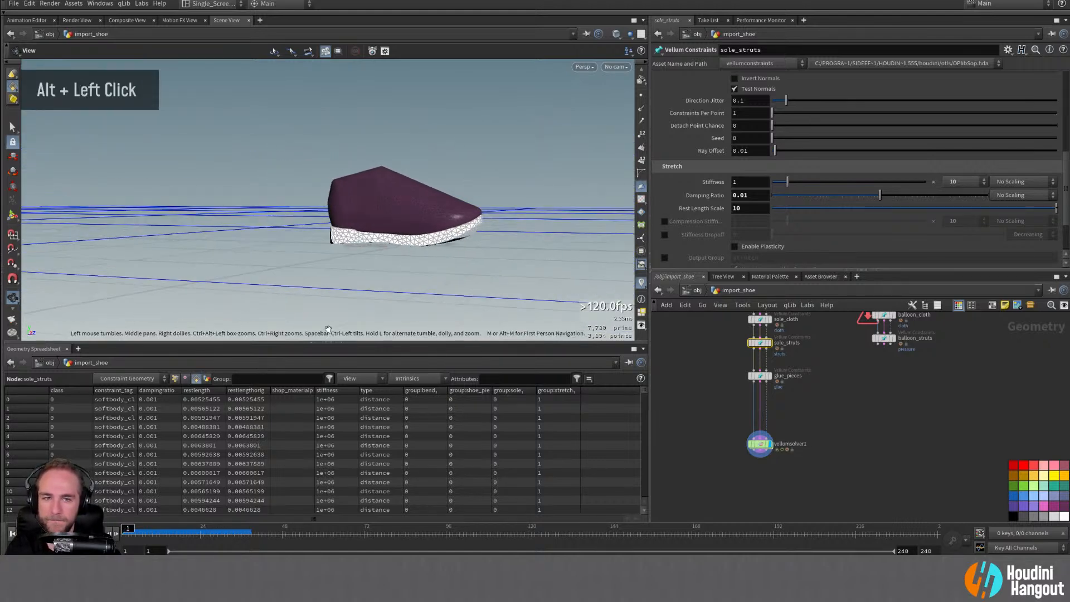
click(47, 533)
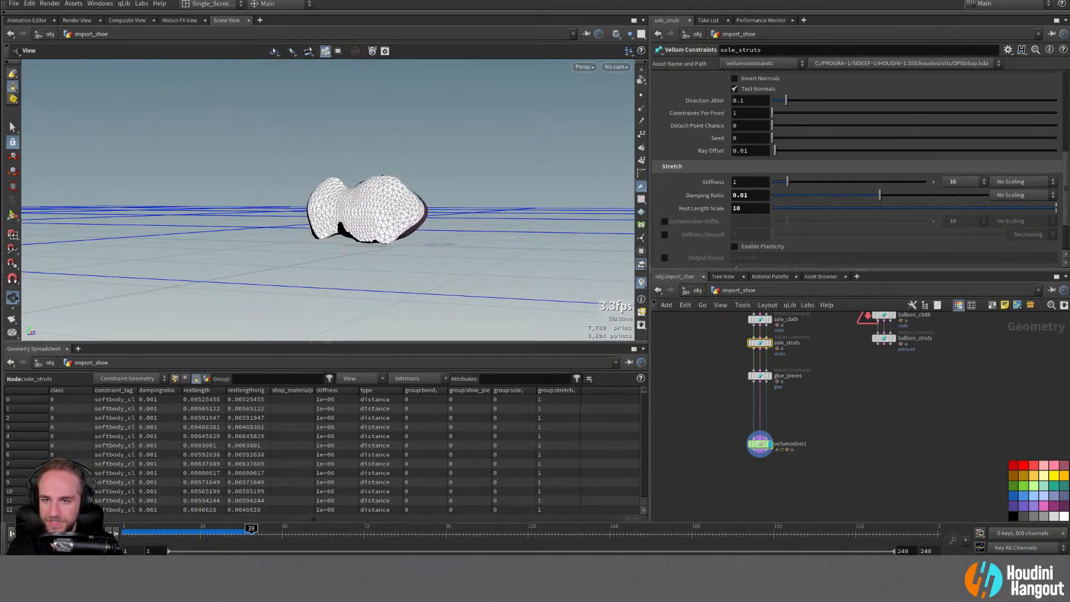
key(ctrl+Up)
key(Up)
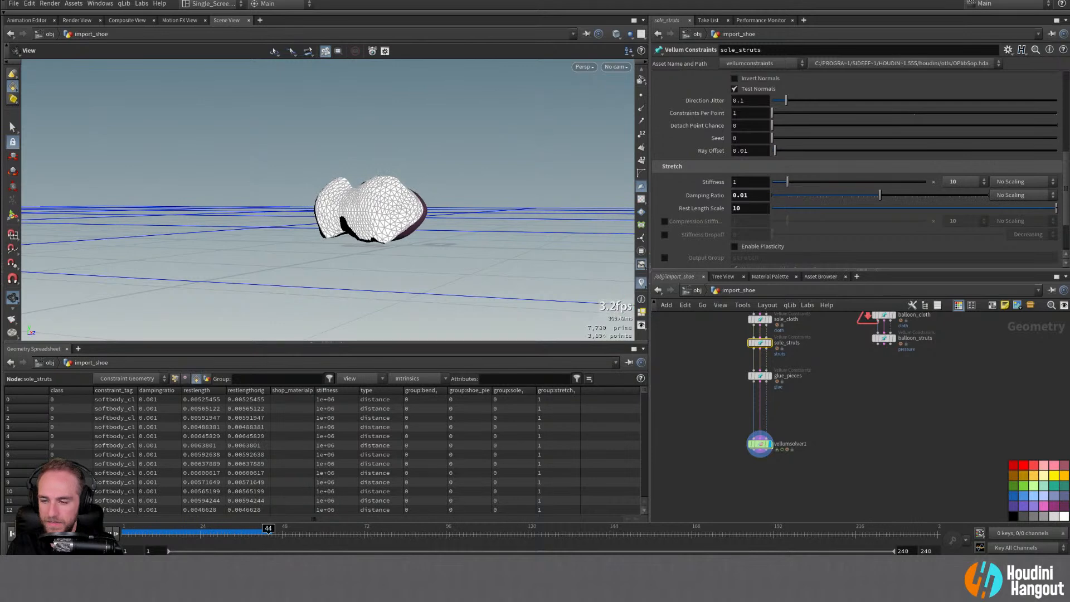
key(ctrl+Up)
Step: Set the Density of the softbody_cloth node to 100
scroll(693, 150, up, 20)
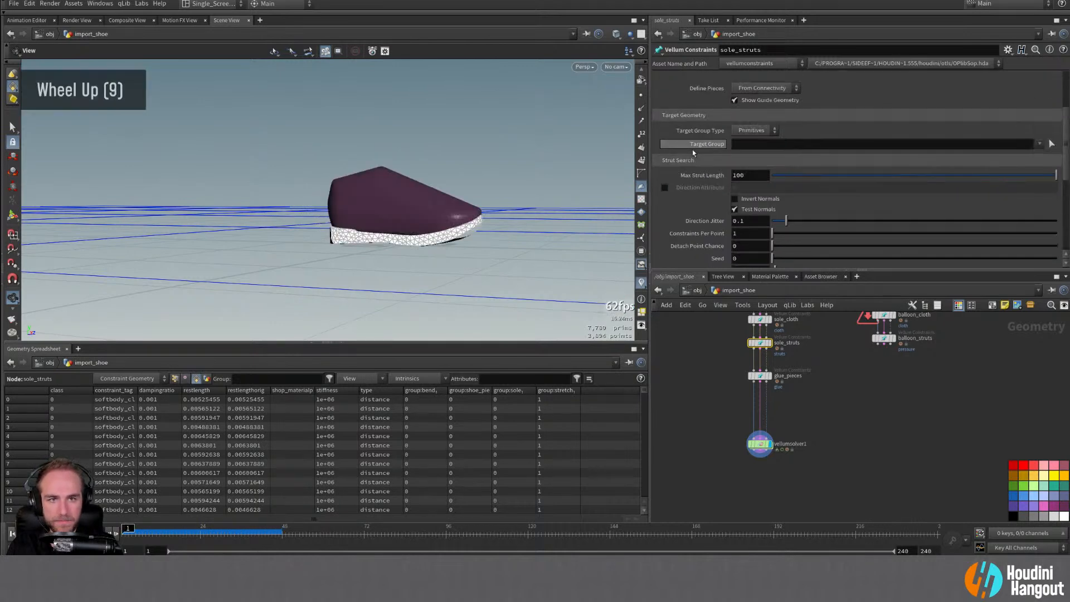
middle_drag(692, 354, 711, 378)
click(757, 346)
double_click(747, 184)
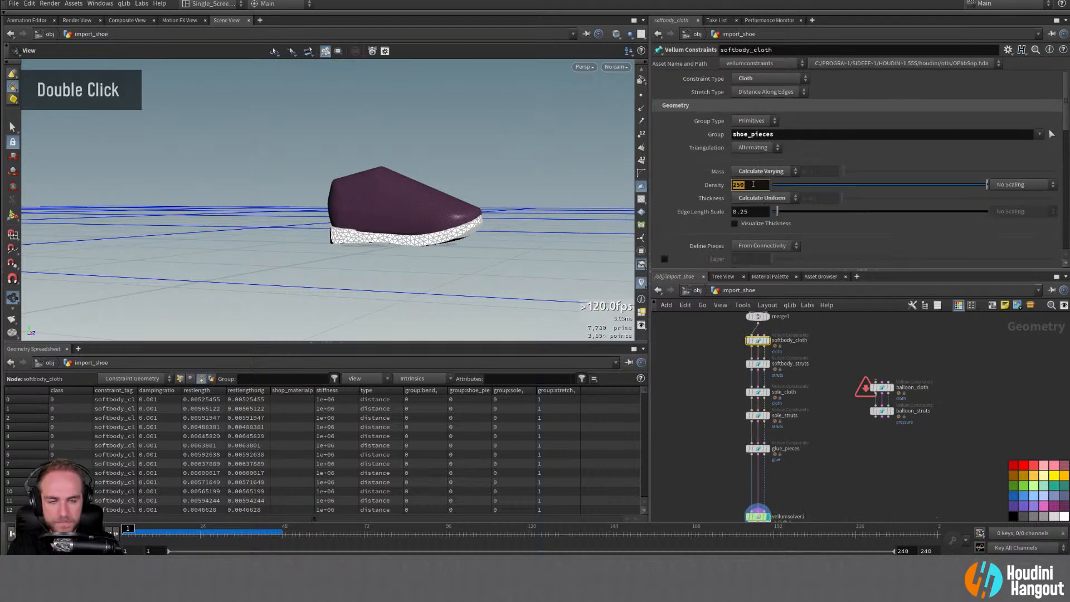
text(100)
key(Return)
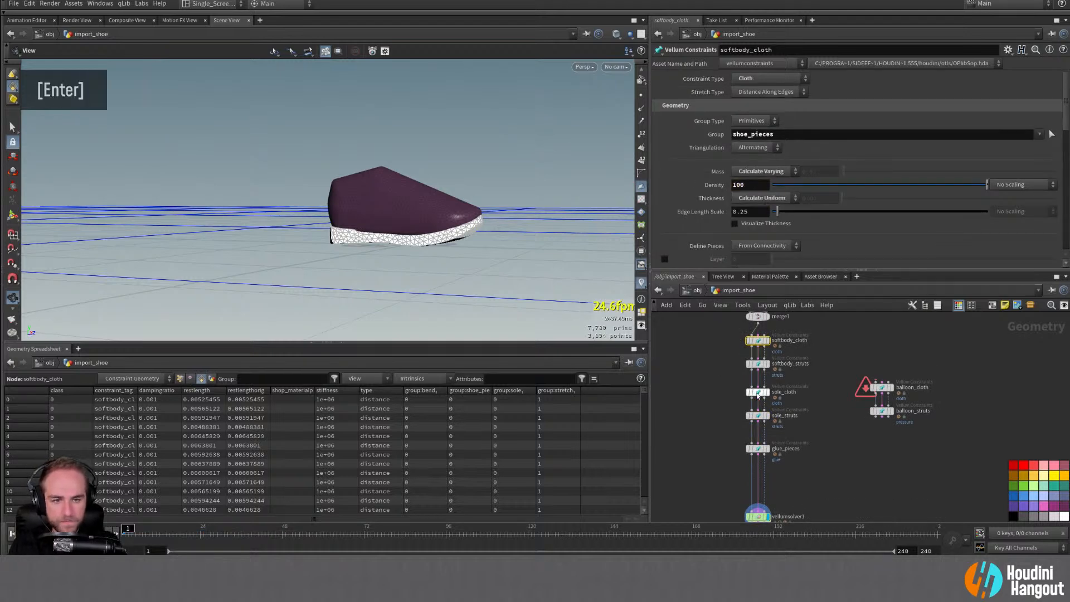
Step: Set the Density of the sole_cloth node to 100, play the simulation and return to the first frame
click(758, 393)
double_click(746, 185)
text(100)
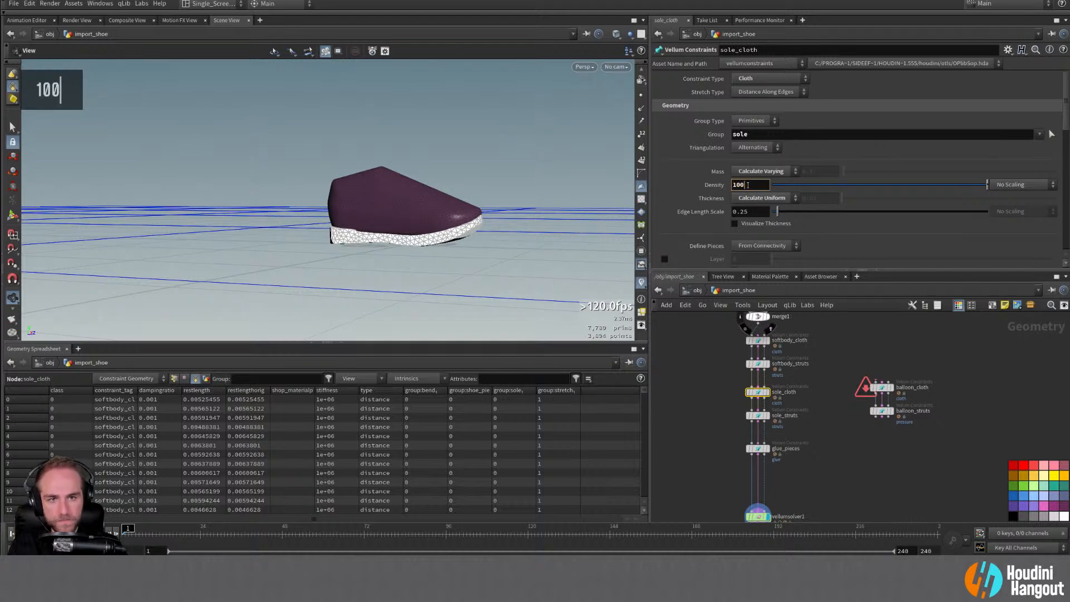
key(Return)
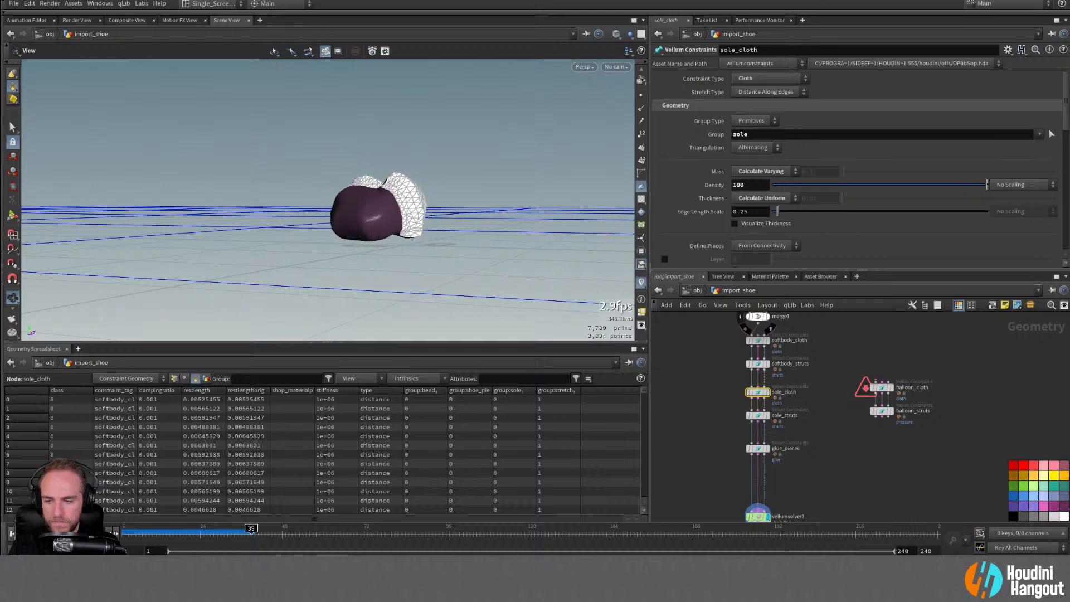
key(ctrl+Up)
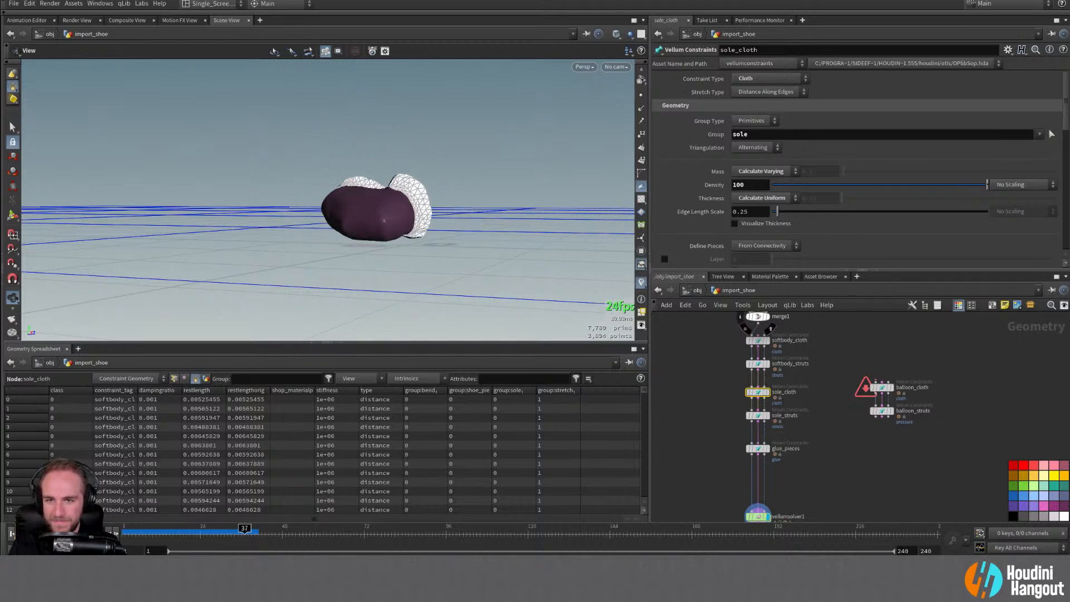
key(ctrl+Up)
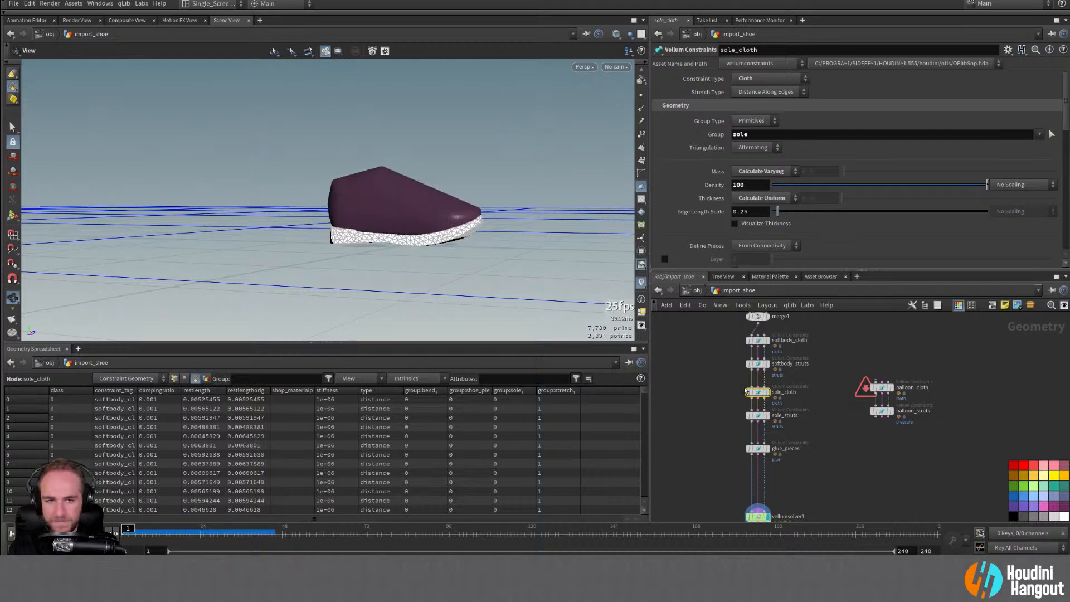
Step: In the forces of vellumsolver1, set the friction Static Threshold to 0.69 and Dynamic Scale to 0.126, and play the simulation
middle_drag(760, 507, 757, 470)
click(757, 469)
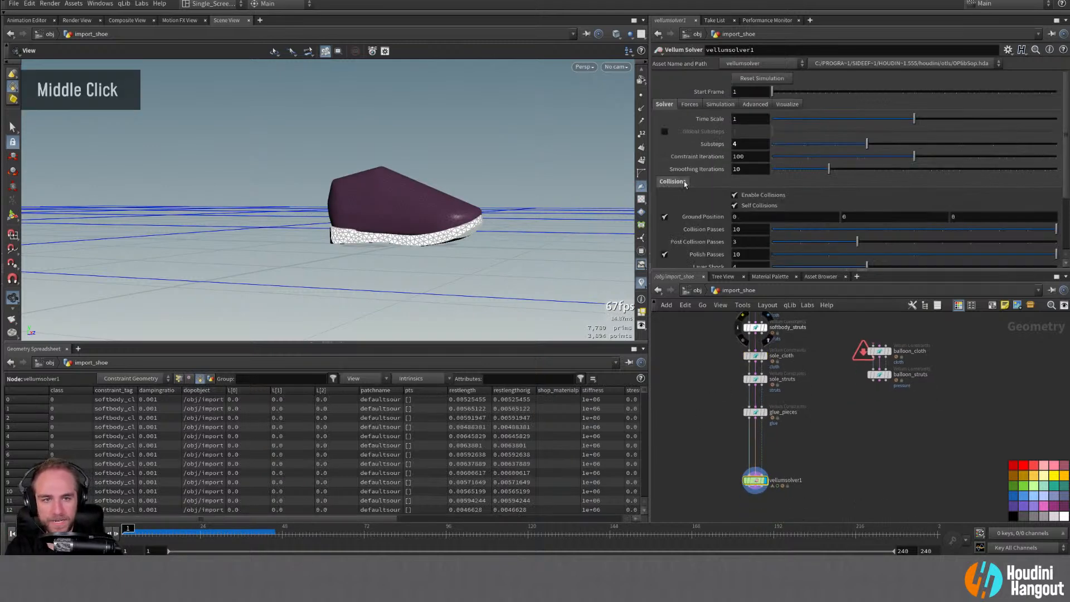
scroll(723, 179, down, 5)
scroll(696, 168, up, 5)
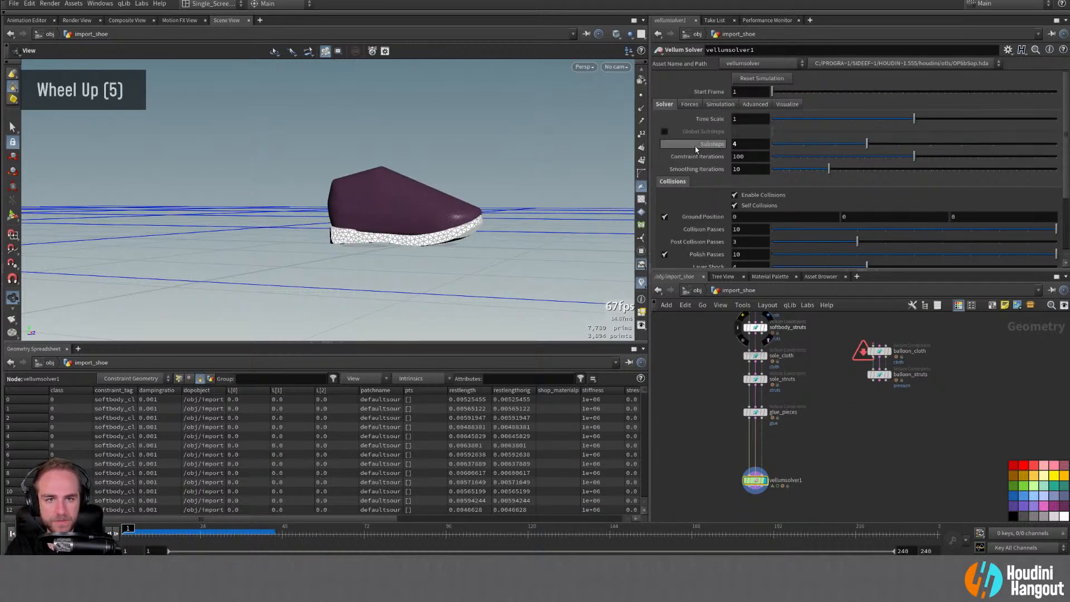
click(689, 105)
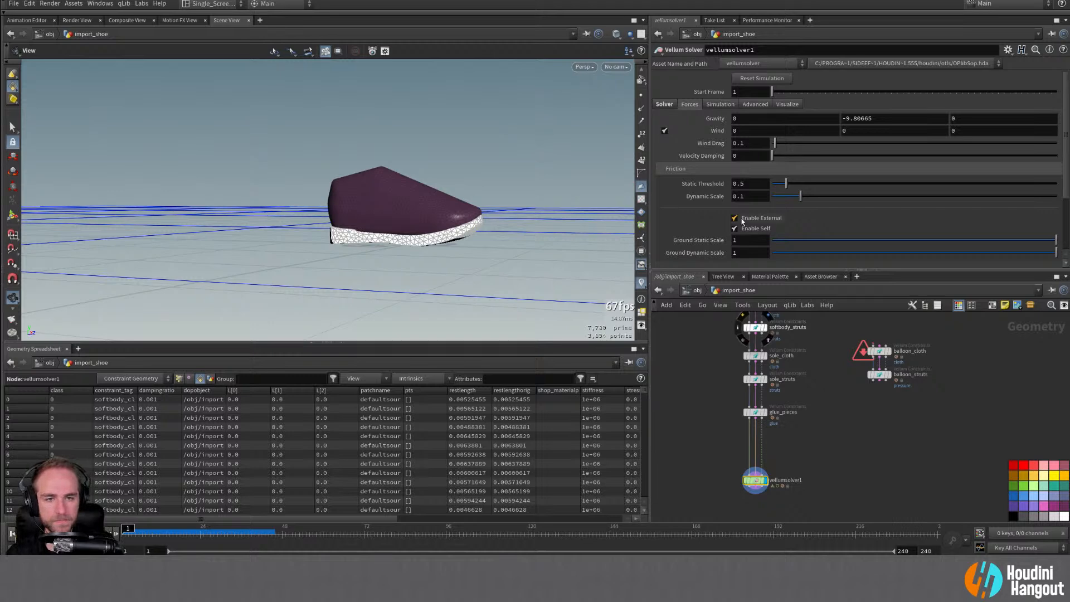
drag(786, 186, 790, 186)
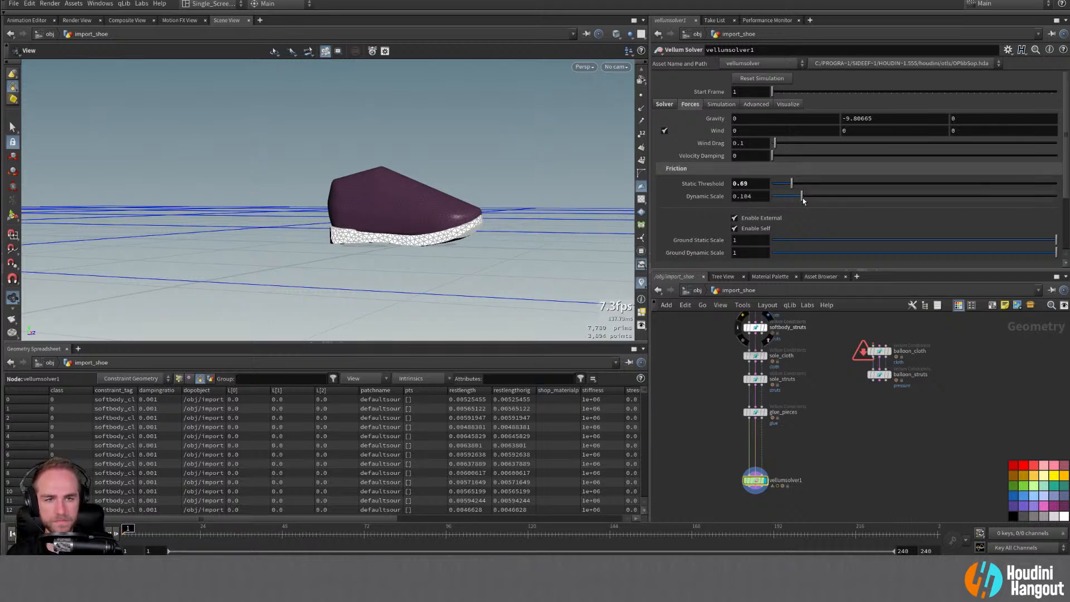
drag(808, 196, 809, 196)
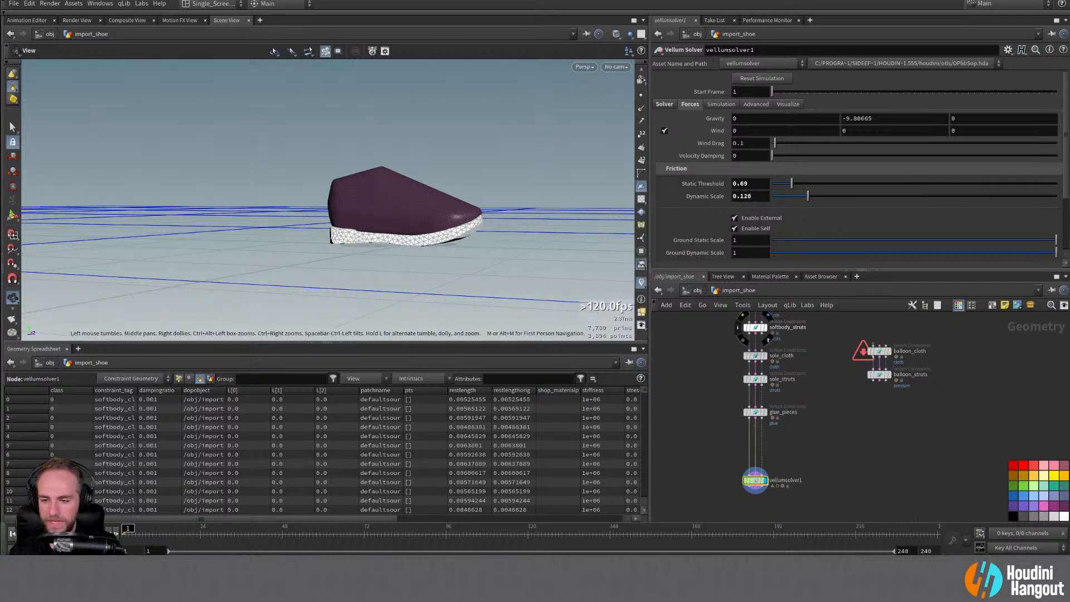
key(Up)
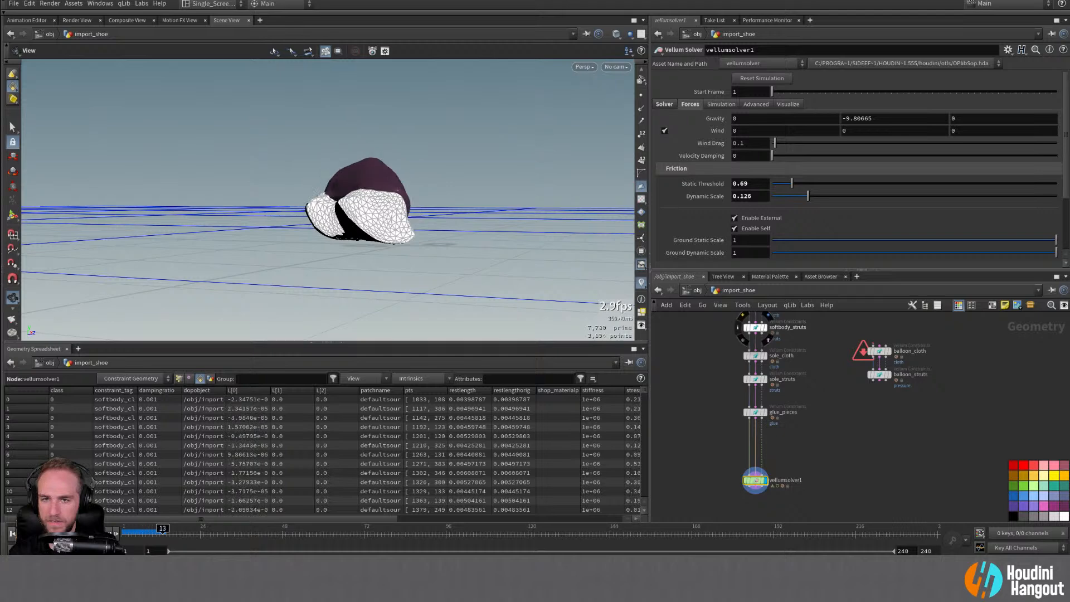
Step: Raise the solver's friction Static Threshold to 1.74 and Dynamic Scale to 0.226, replay the simulation and return to the first frame
click(822, 183)
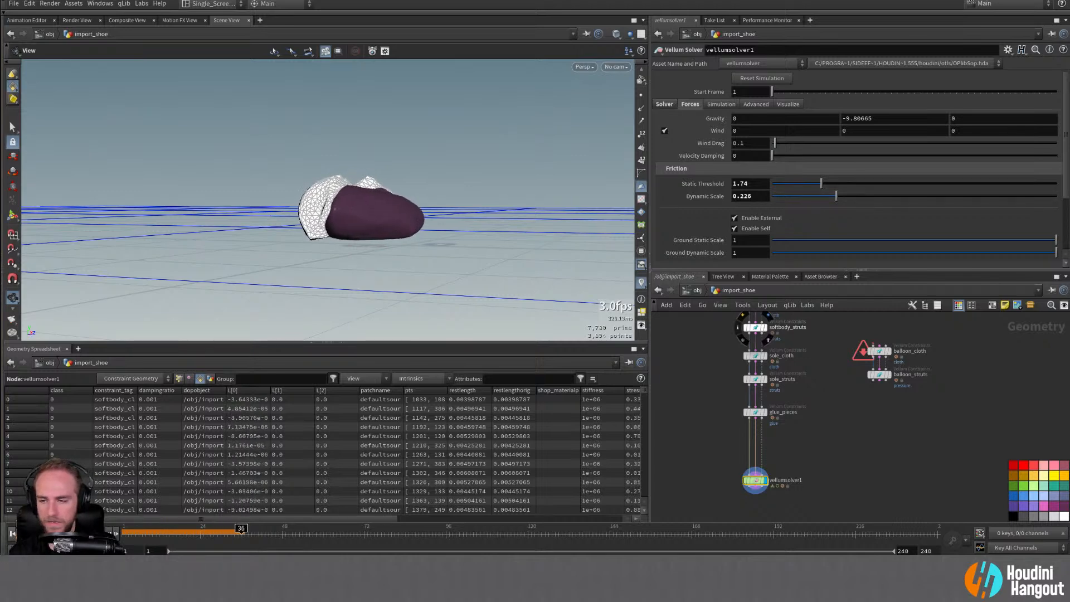
key(ctrl+Up)
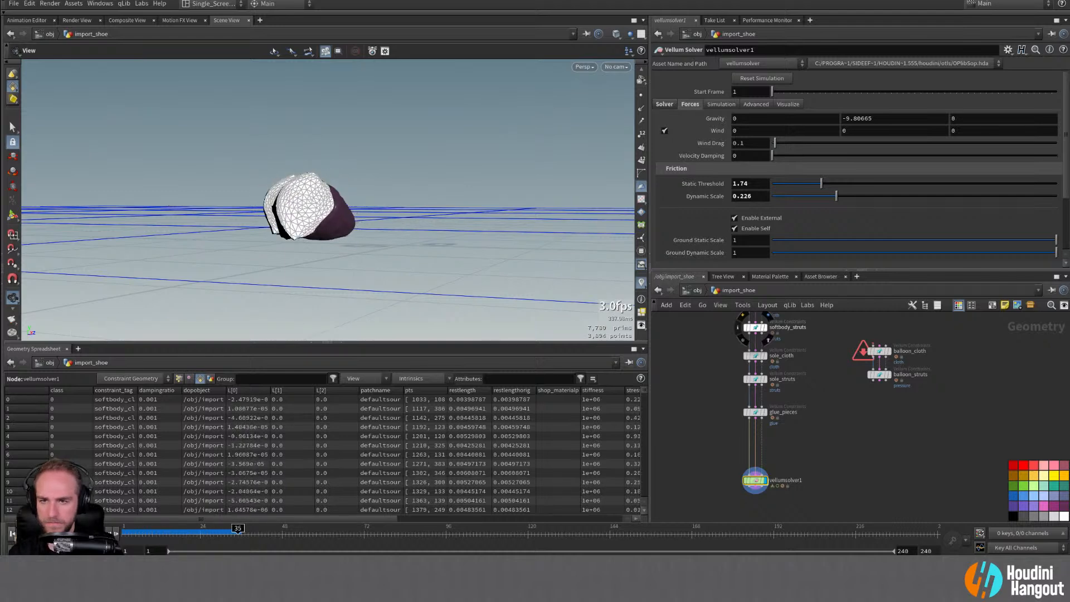
click(13, 534)
Step: Examine the drag, stretch and bend parameters of the softbody_cloth node, replay the simulation, rewind and view the shoe from its other side
middle_drag(712, 337, 703, 365)
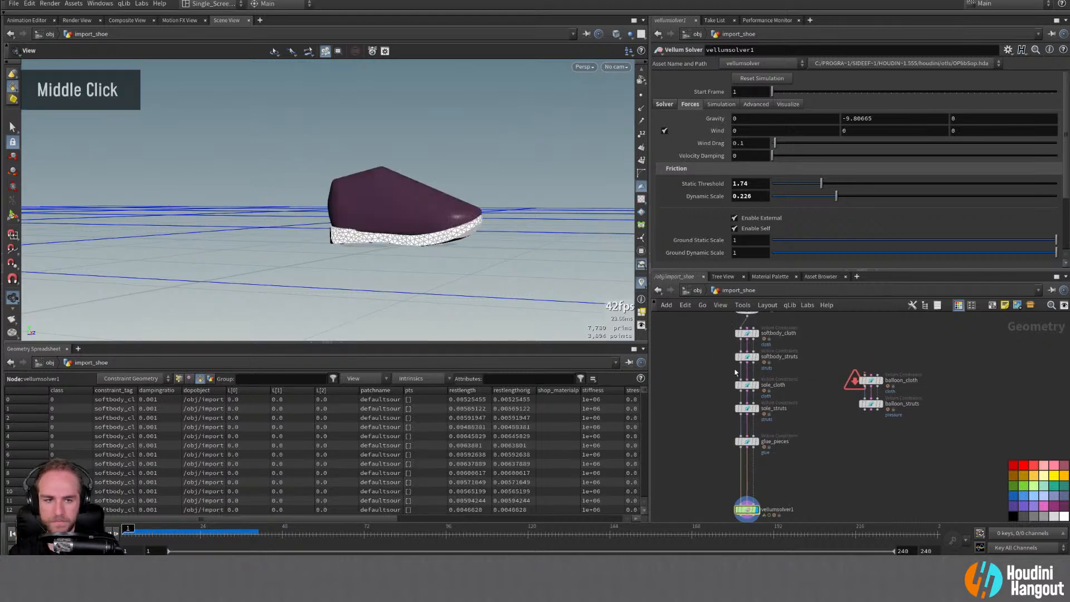
click(747, 333)
scroll(681, 182, down, 11)
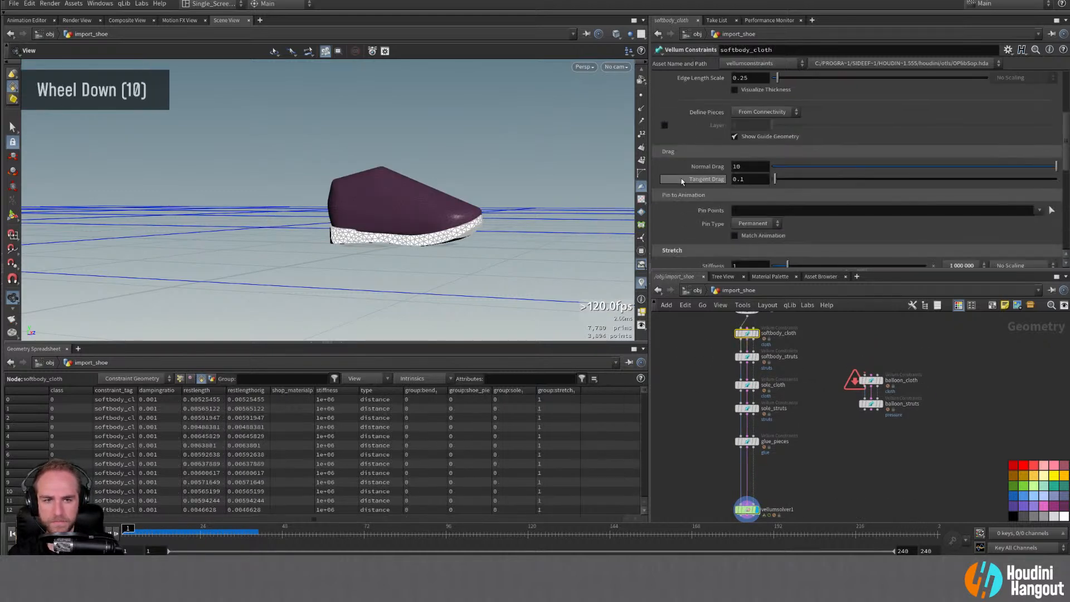
mouse_move(709, 168)
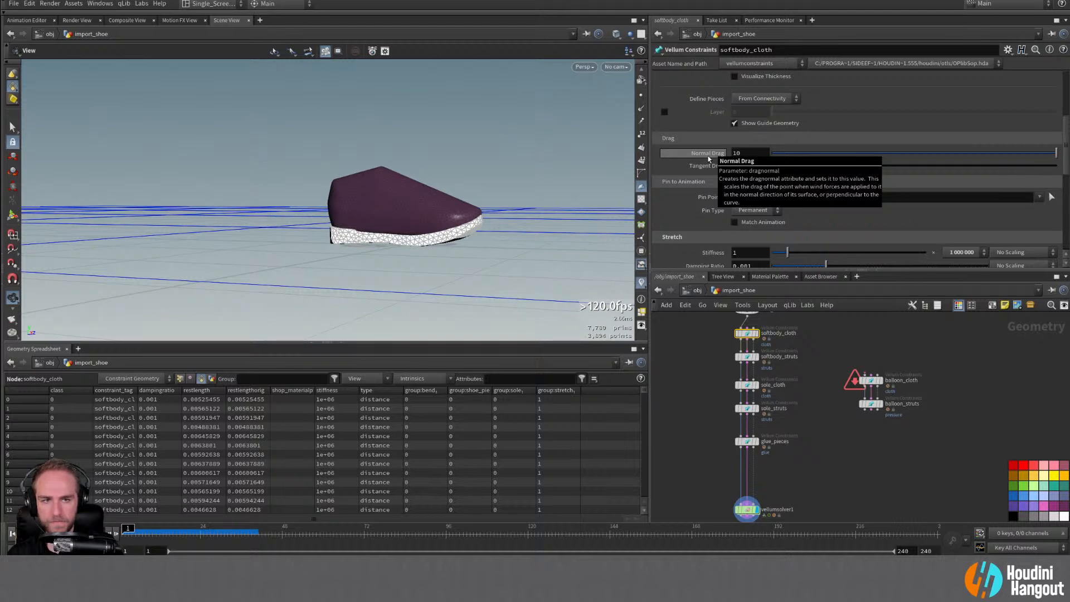
scroll(686, 212, down, 15)
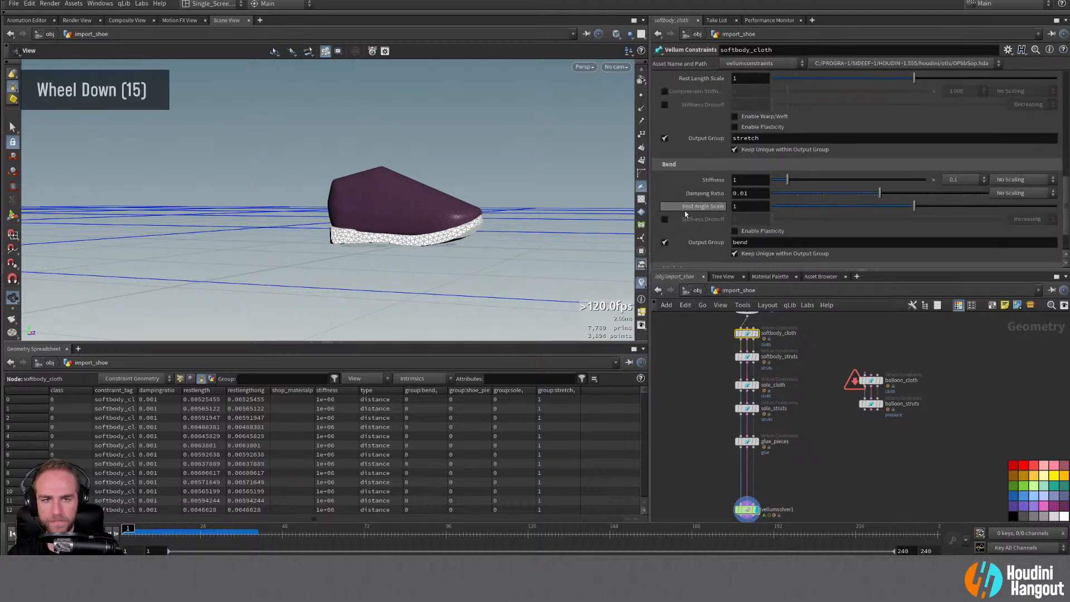
scroll(681, 234, down, 9)
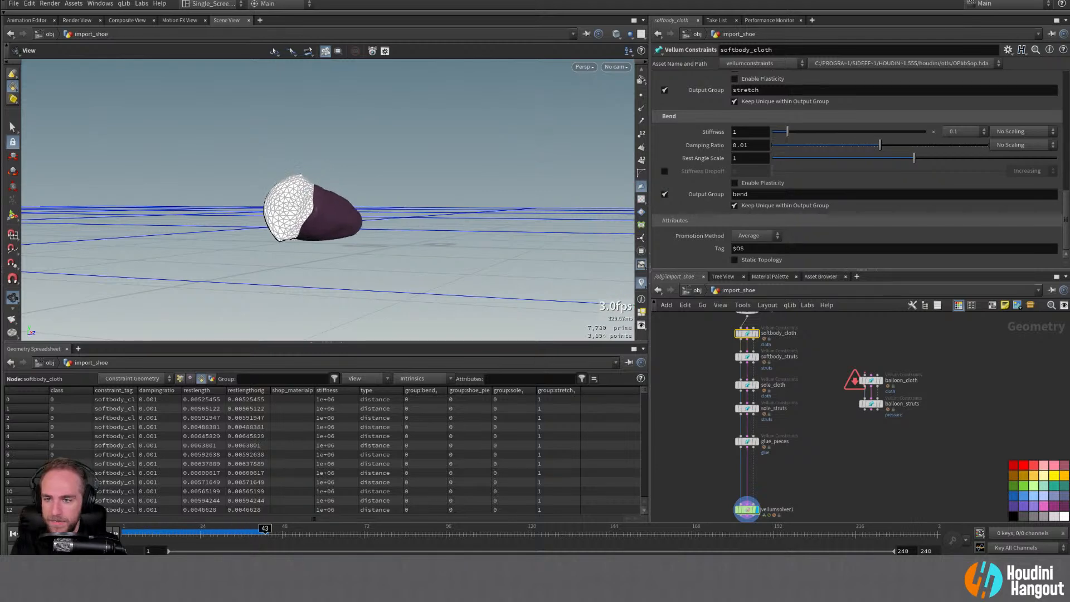
click(13, 533)
alt+drag(301, 216, 379, 206)
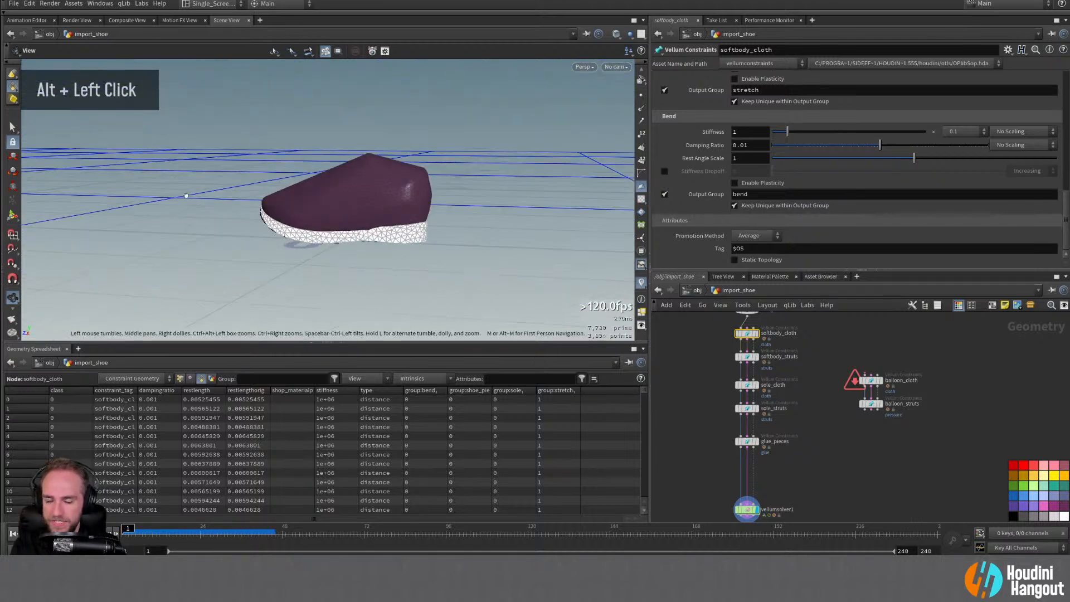
Step: Set the Substeps of vellumsolver1 to 6, play the simulation and return to the first frame
click(747, 510)
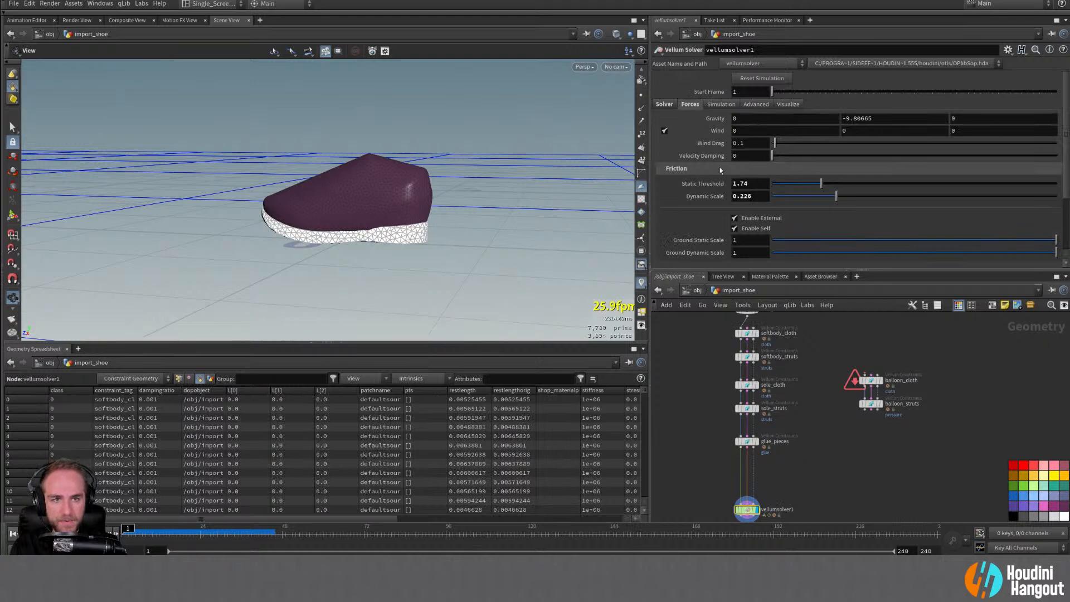
scroll(656, 106, up, 5)
double_click(746, 146)
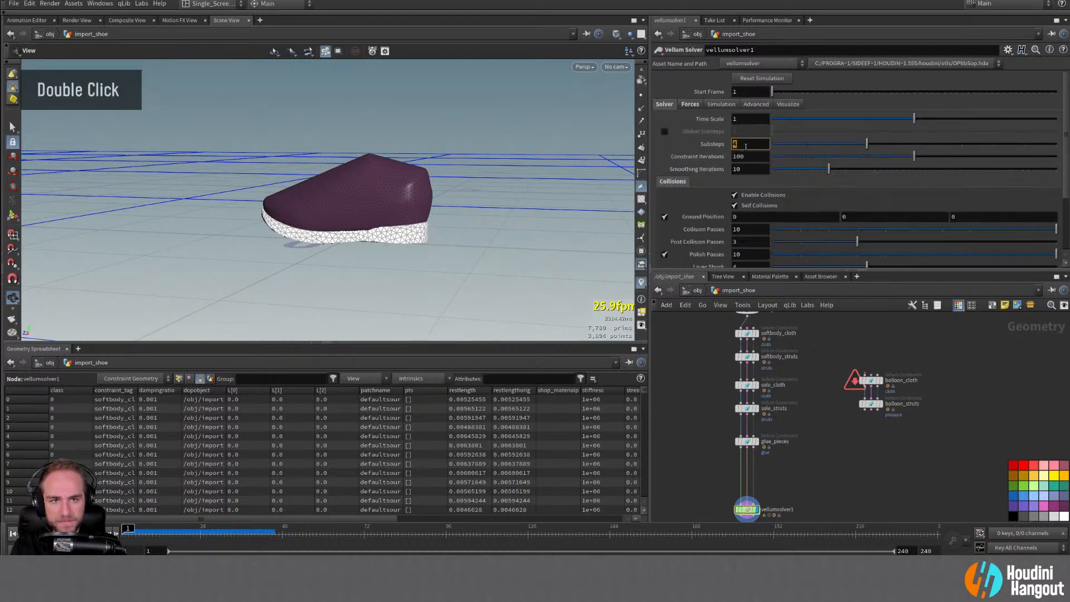
text(6)
key(Return)
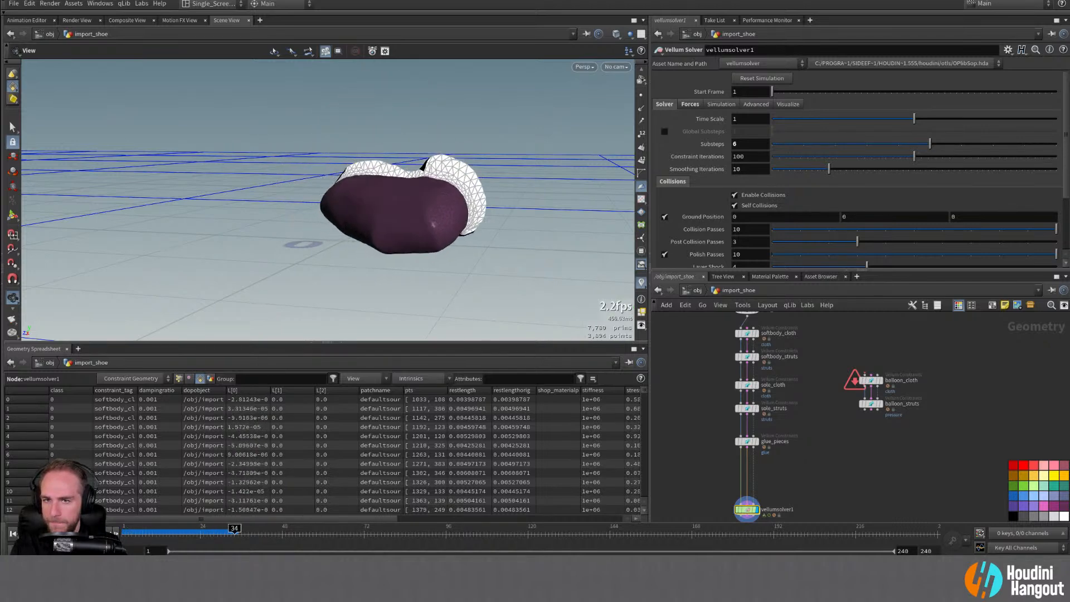
key(ctrl+Up)
Step: Delete the unused balloon_cloth and balloon_struts nodes
alt+middle_drag(845, 449, 825, 446)
alt+drag(831, 359, 895, 472)
key(Delete)
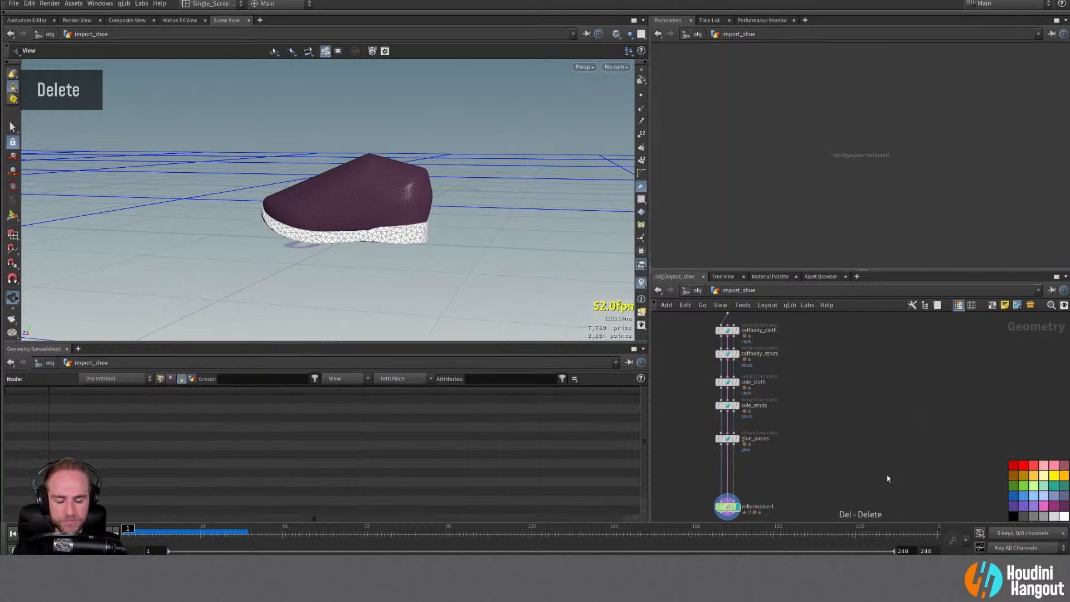
Step: Add a Null node and place it beside the glue_pieces node
alt+middle_drag(850, 438, 867, 407)
alt+right_drag(867, 406, 868, 402)
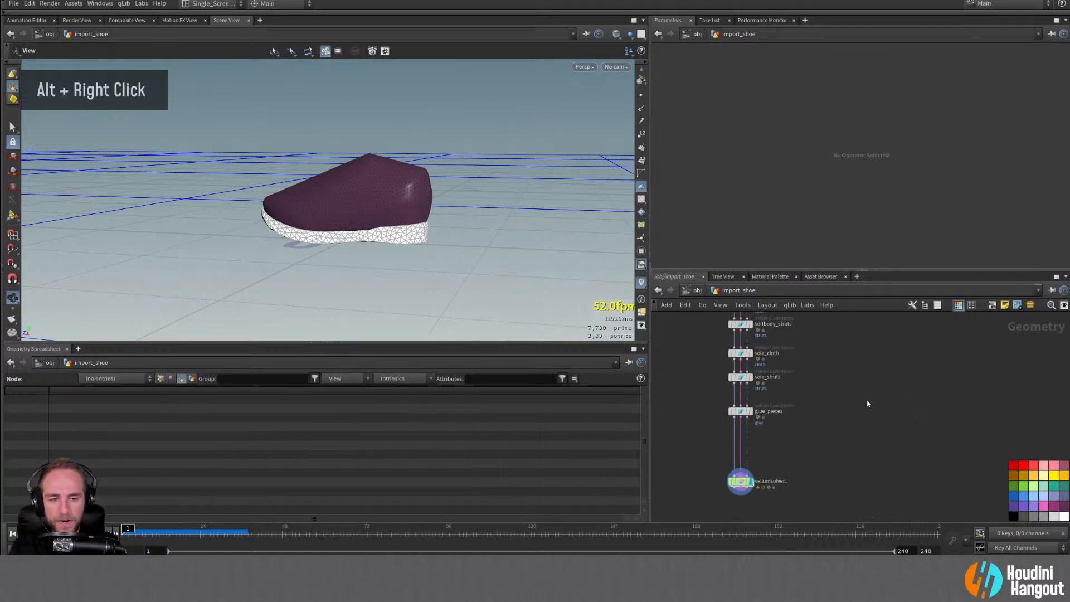
key(Tab)
text(nu)
key(Return)
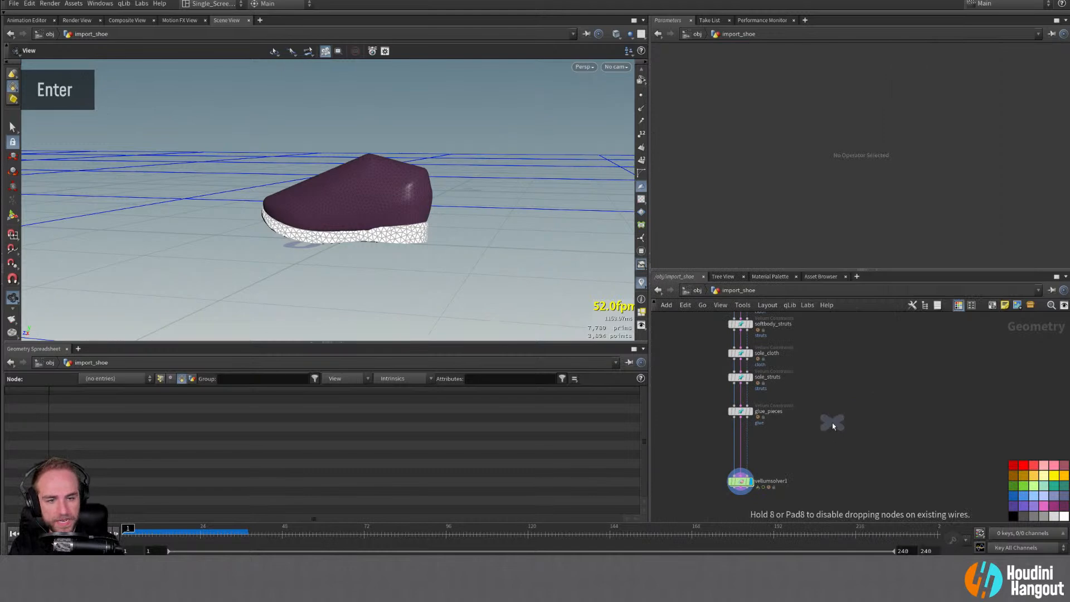
click(828, 429)
alt+right_drag(801, 423, 820, 411)
alt+middle_drag(820, 410, 874, 449)
drag(907, 477, 877, 441)
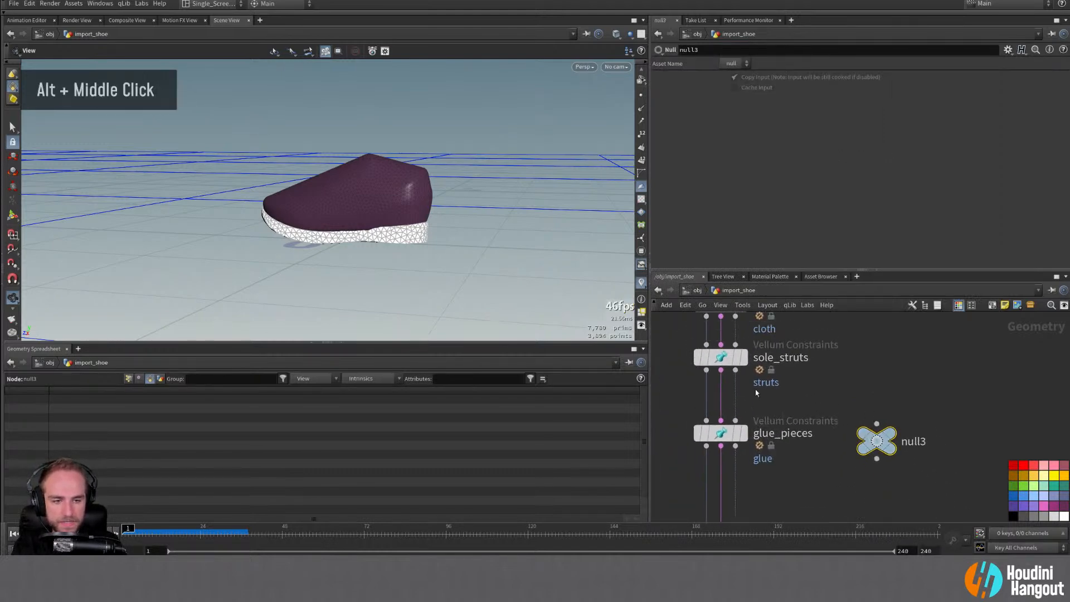
Step: Connect the constraint output of sole_struts to the Null node, display it and examine the constraint geometry up close
click(723, 372)
click(876, 425)
click(905, 413)
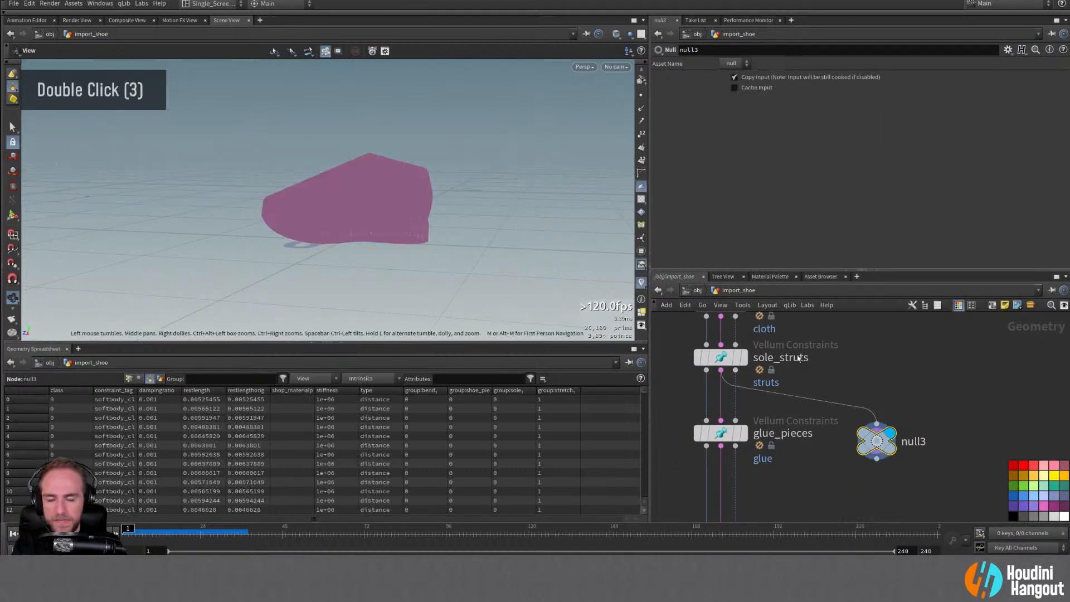
middle_click(875, 442)
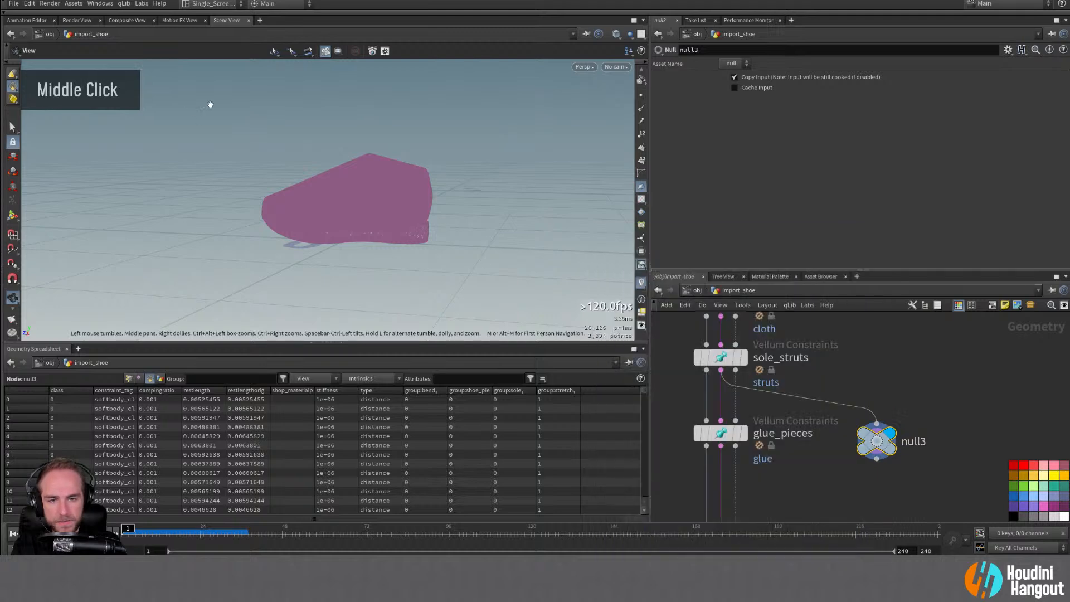
alt+right_drag(290, 162, 449, 141)
alt+drag(361, 211, 336, 205)
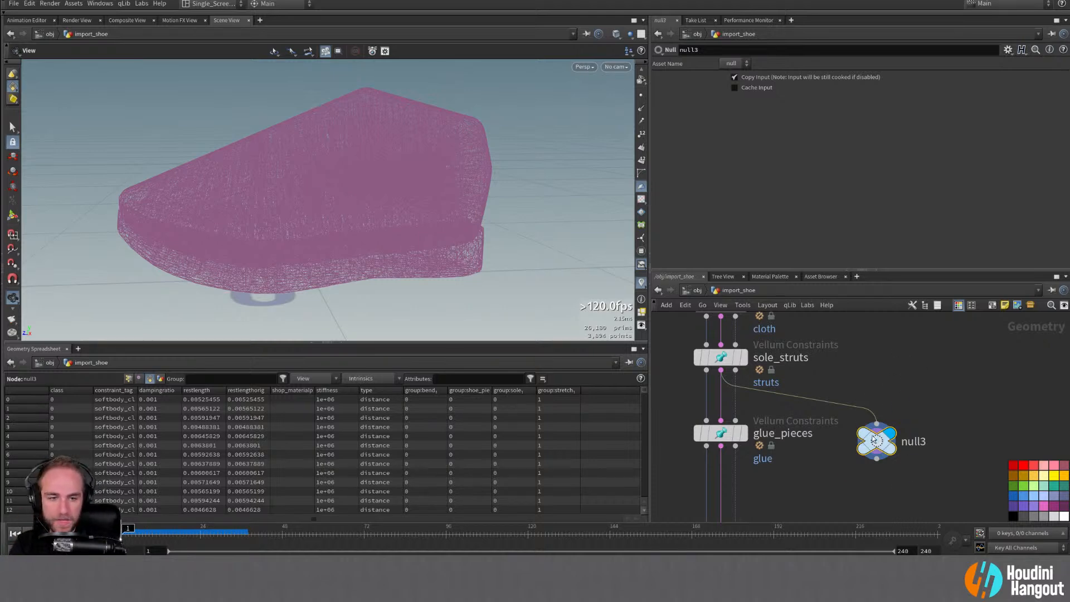
Step: Append a Blast node below null3 and display its result
alt+middle_drag(874, 441, 812, 497)
key(Tab)
text(bl)
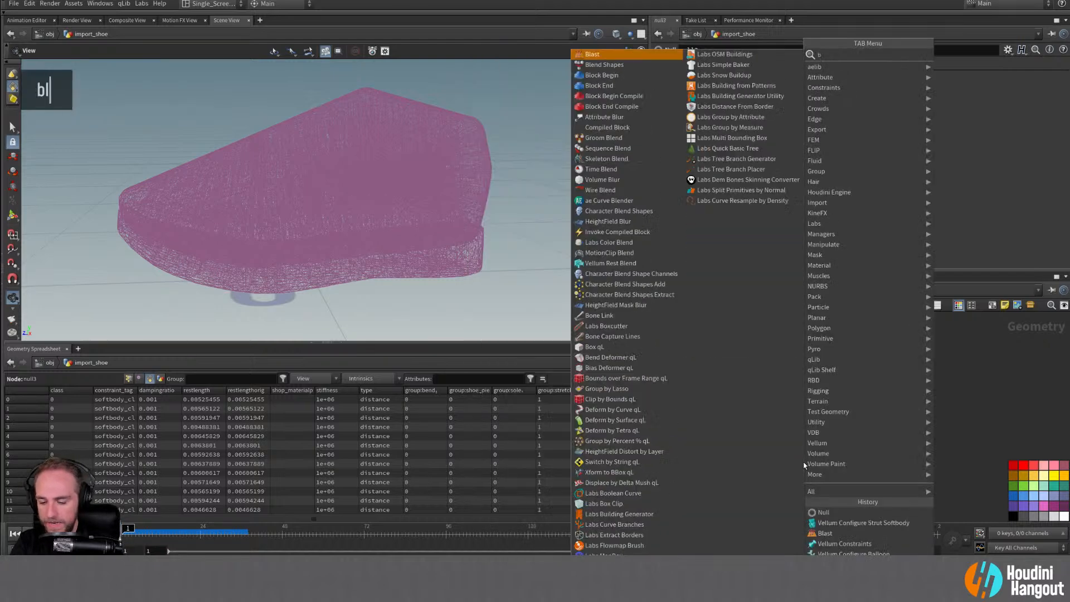
text(ast)
key(Return)
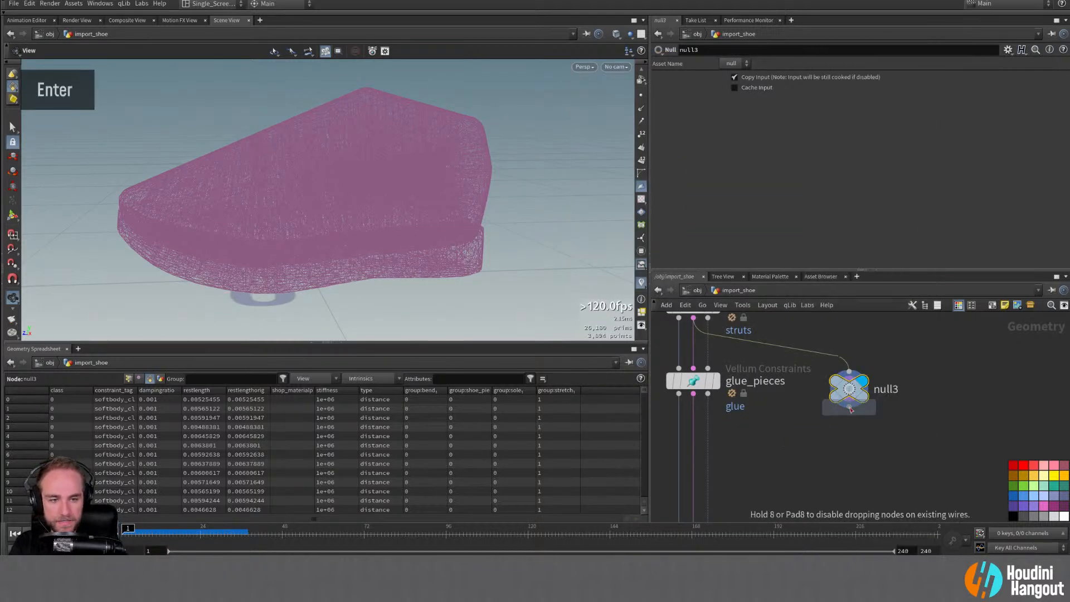
double_click(849, 447)
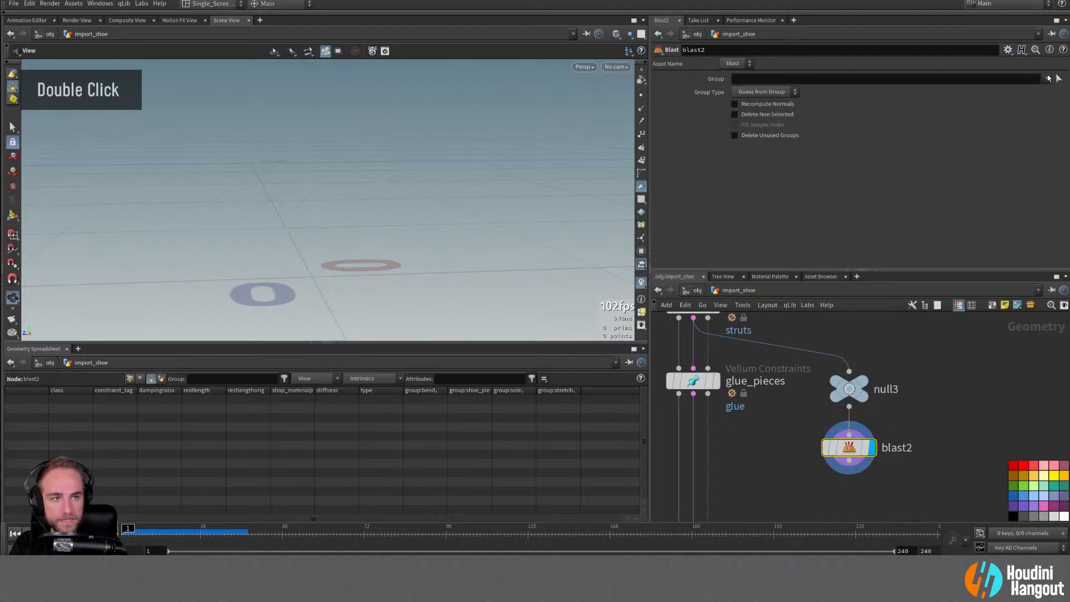
click(1048, 79)
click(1008, 180)
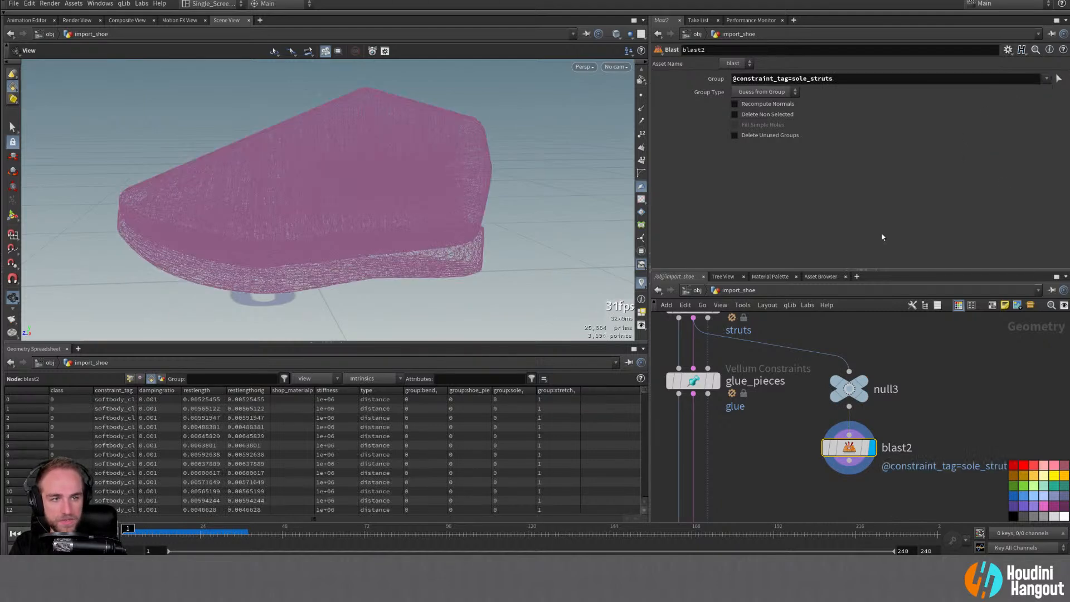
click(741, 116)
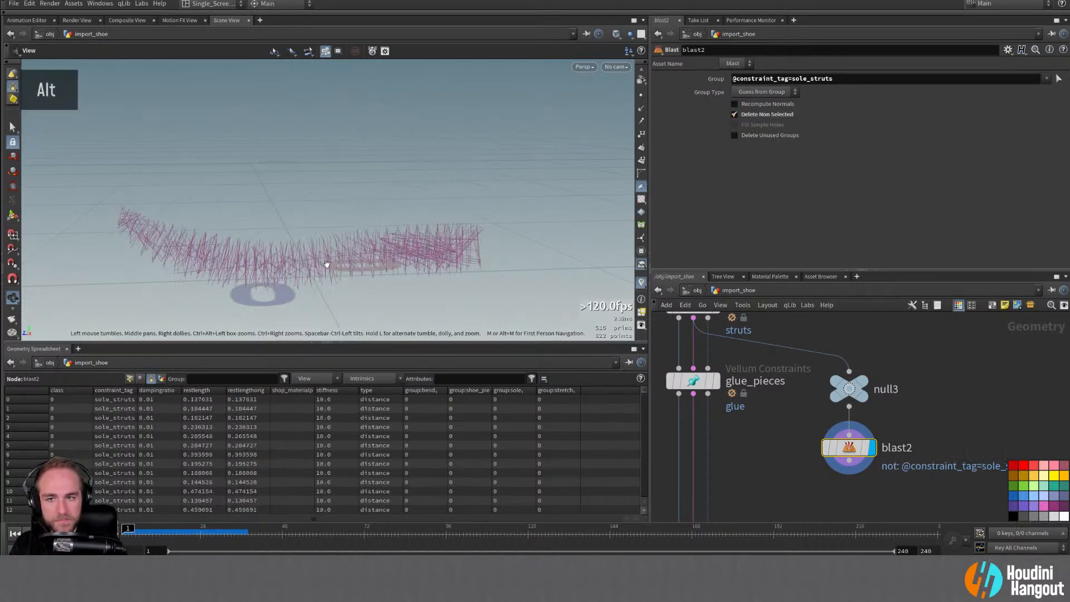
alt+drag(325, 264, 254, 281)
alt+right_drag(253, 282, 239, 262)
alt+drag(240, 262, 374, 233)
alt+right_drag(374, 233, 329, 224)
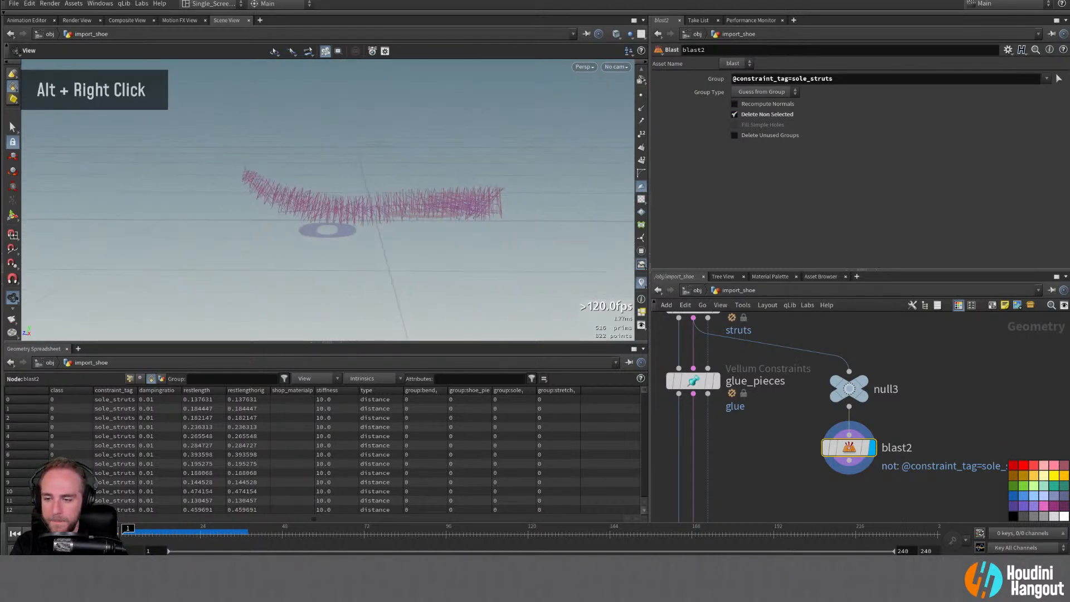
Step: Delete the Blast node below null3 and move glue_pieces farther below sole_struts to make room in the network
alt+middle_drag(787, 464, 778, 448)
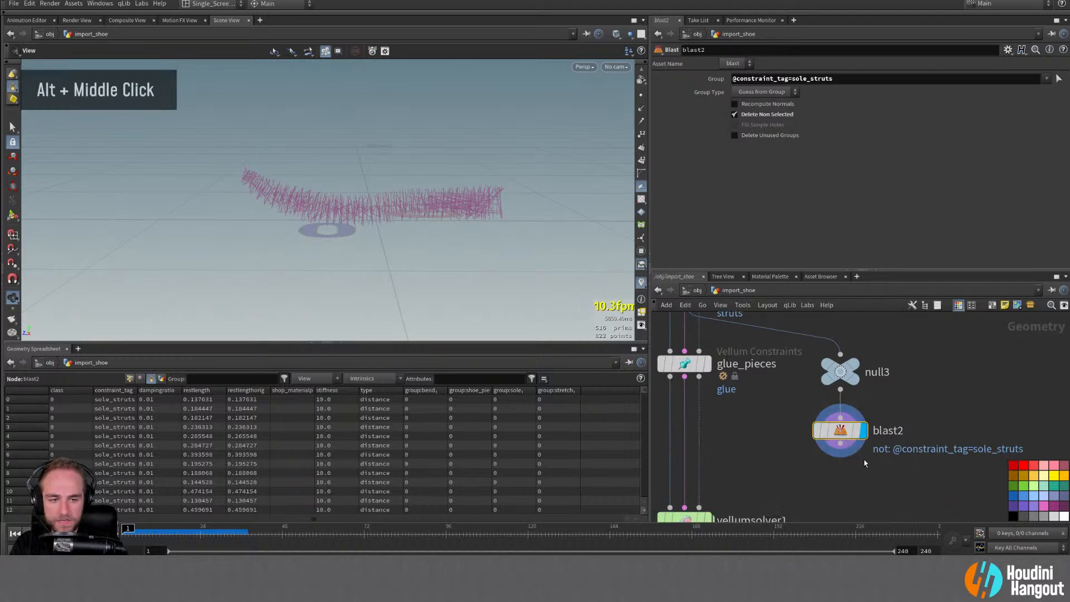
key(Delete)
alt+middle_drag(802, 411, 773, 473)
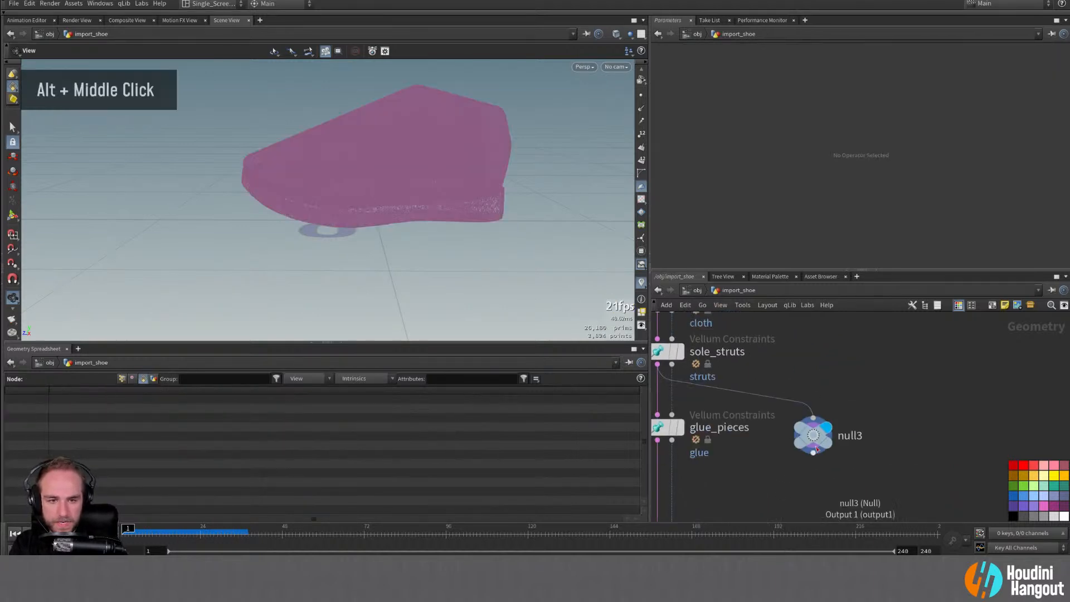
drag(813, 435, 813, 410)
alt+middle_drag(783, 474, 877, 413)
drag(749, 367, 748, 450)
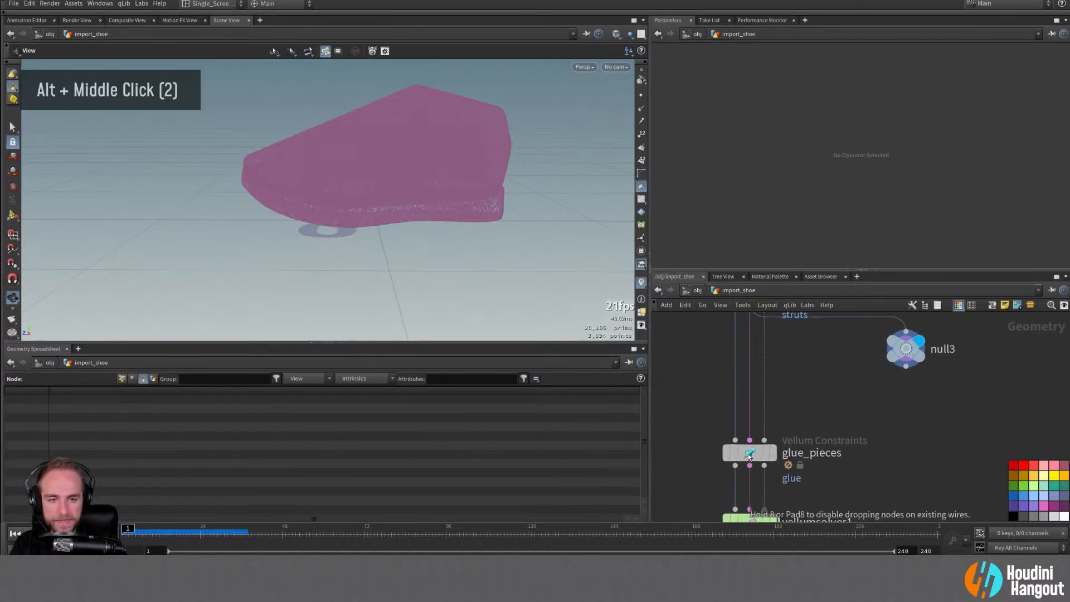
alt+middle_drag(747, 449, 681, 492)
Step: Append an Attribute Adjust Integer node below null3 and display its result
click(845, 396)
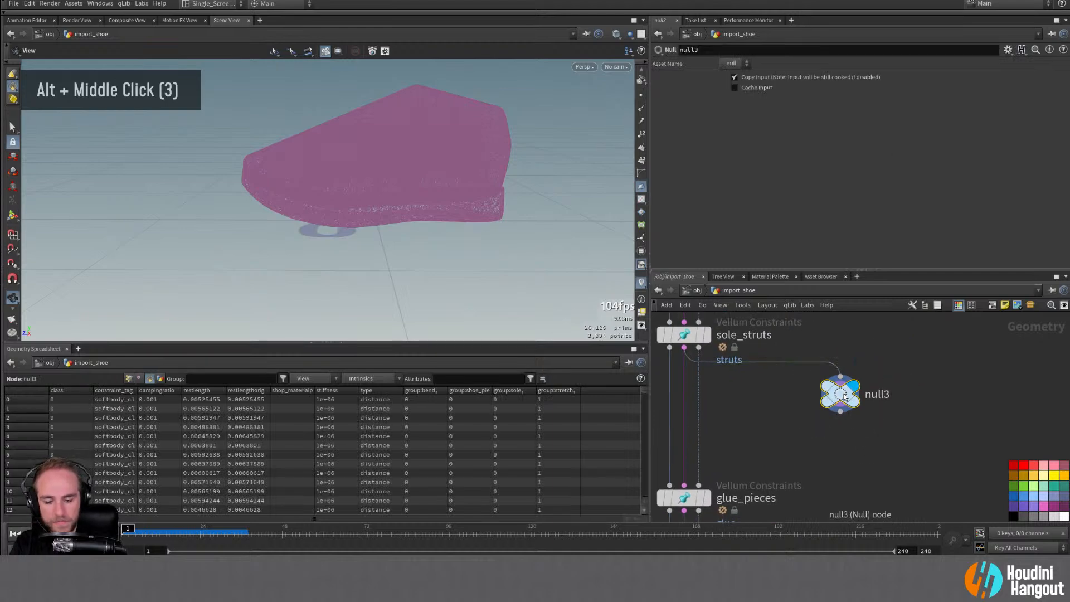
key(Tab)
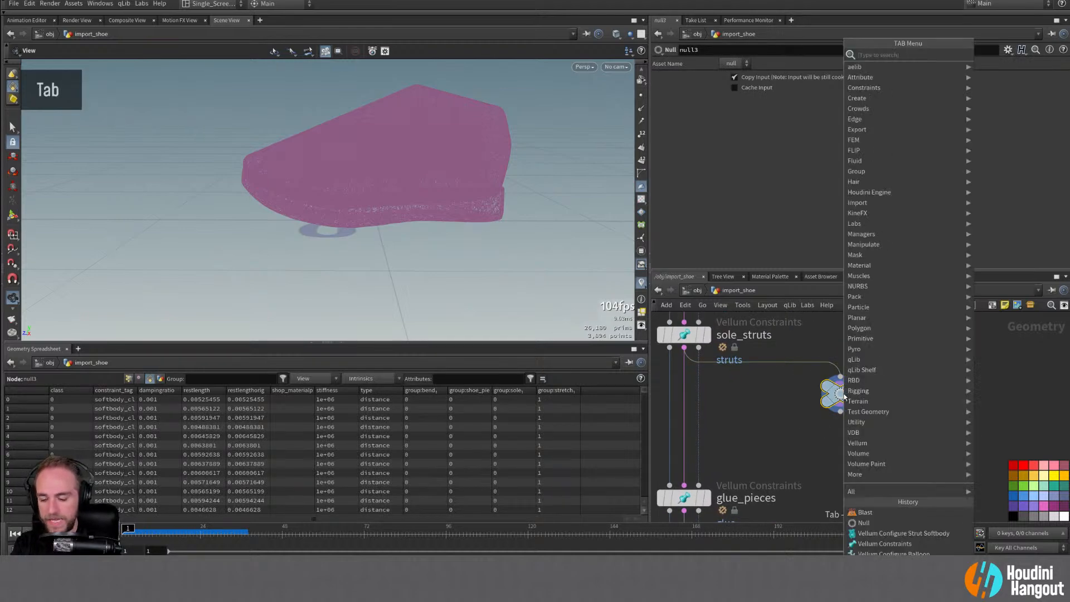
text(float)
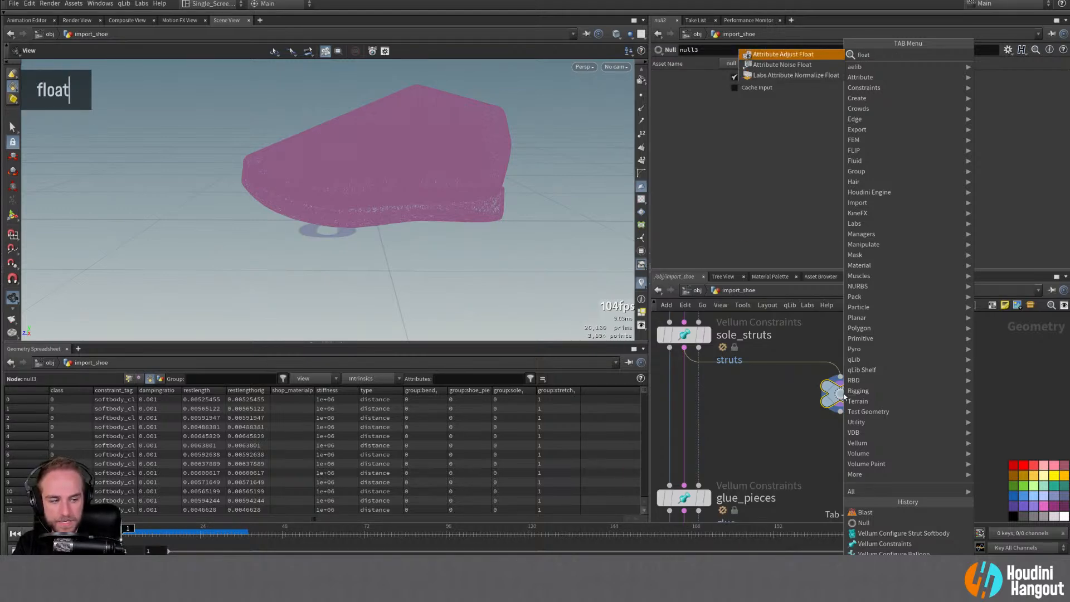
key(BackSpace)
key(BackSpace)
key(BackSpace)
key(BackSpace)
key(BackSpace)
text(inte)
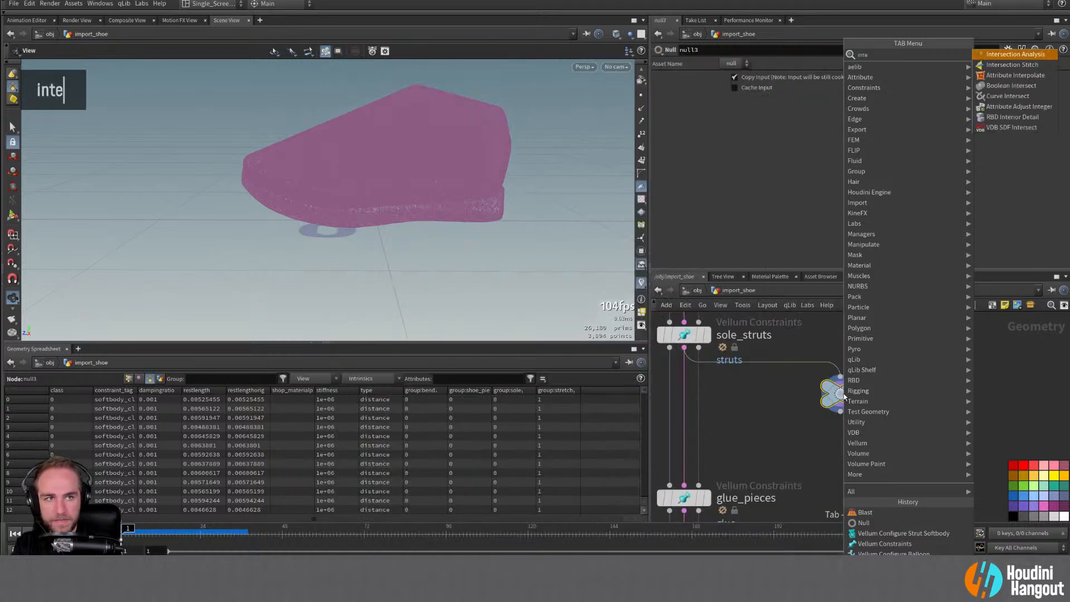
text(g)
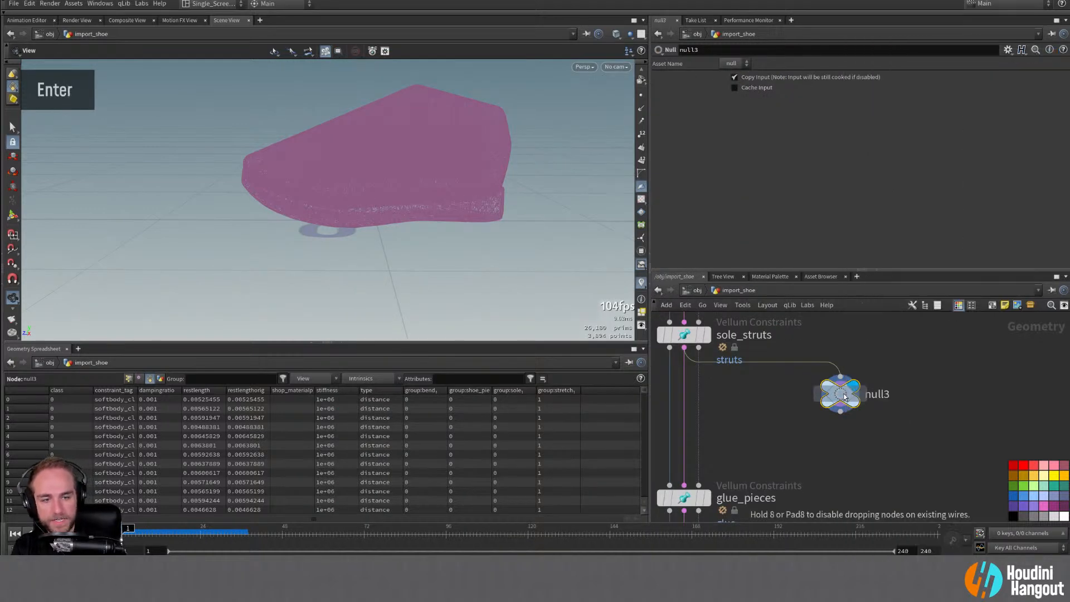
double_click(840, 452)
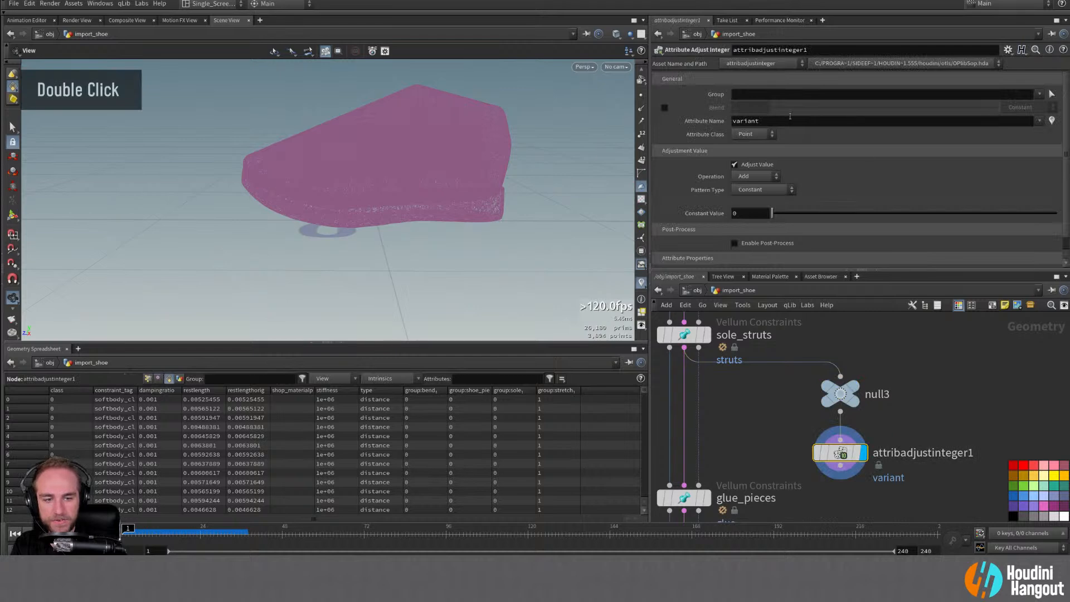
Step: Set the Attribute Name to startFrame and rename the Attribute Adjust Integer node as set_start_frame
double_click(750, 120)
text(start)
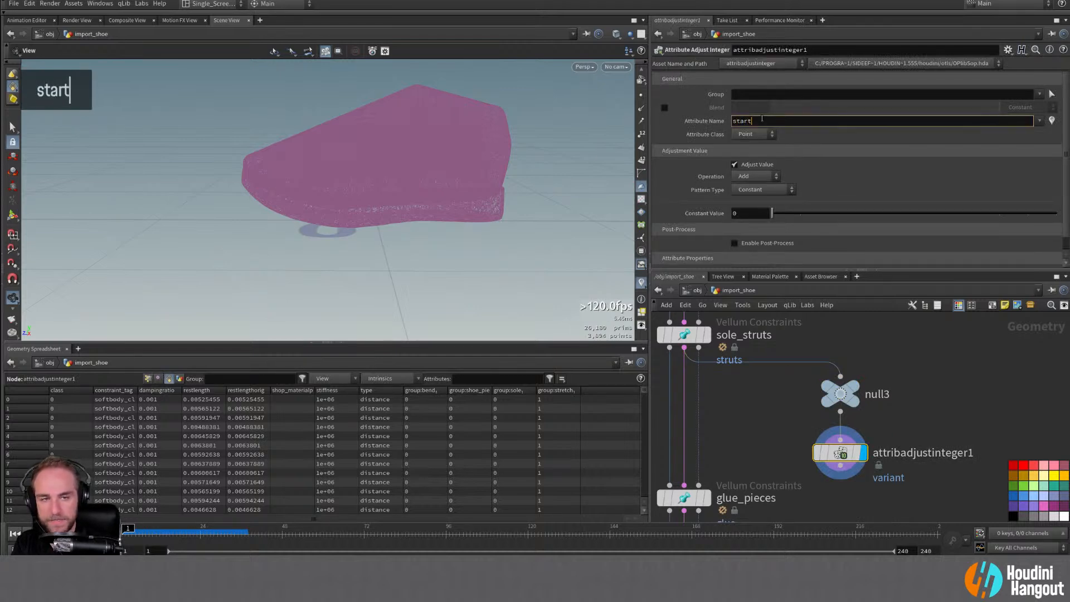
text(Frame)
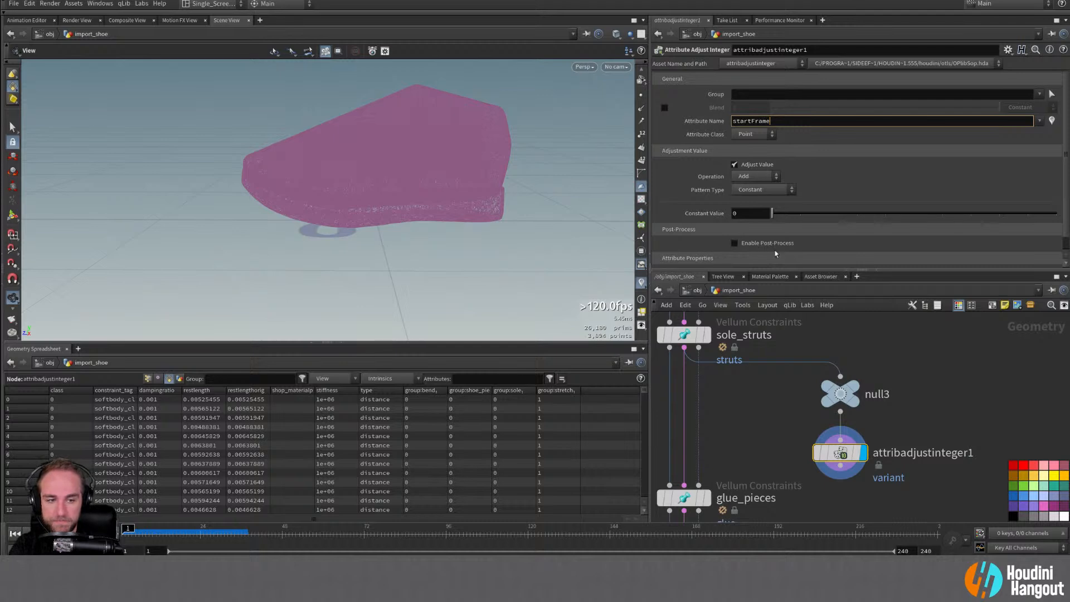
double_click(893, 453)
text(set)
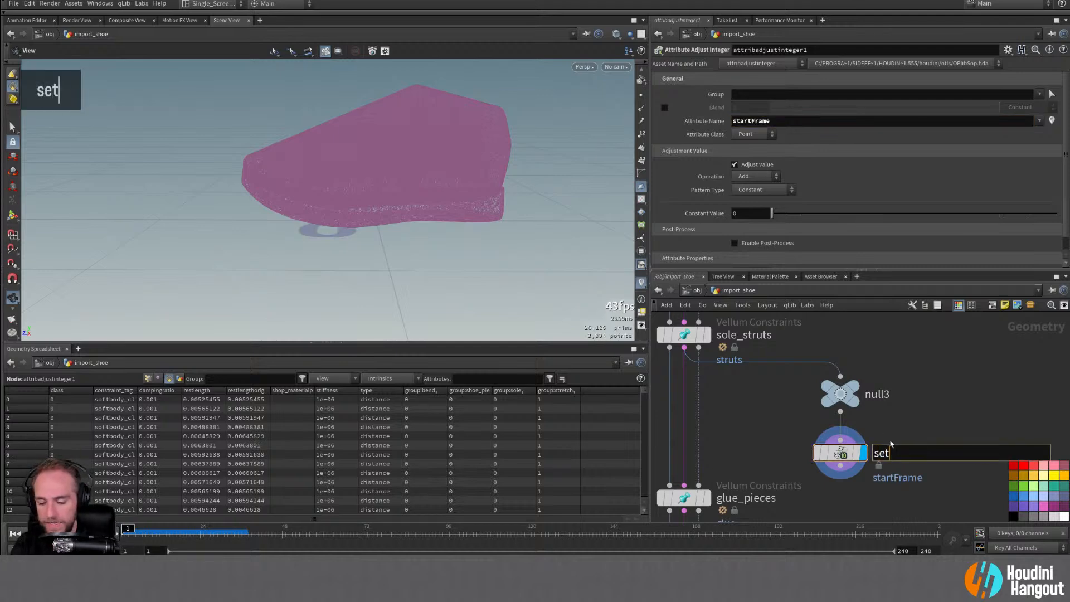
text(_start_frame)
key(shift+Return)
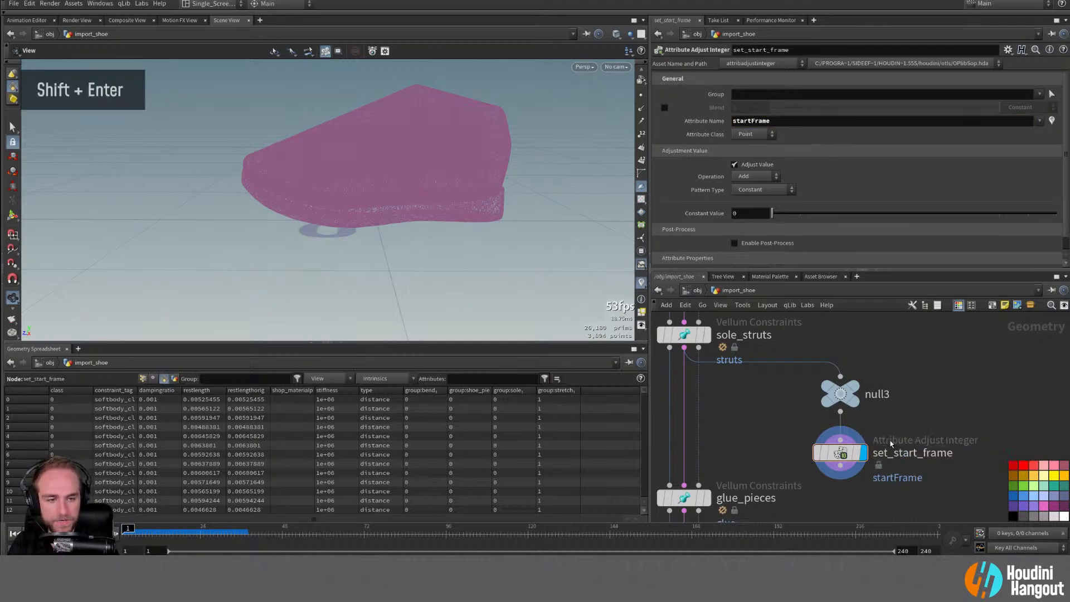
Step: Move glue_pieces and vellumsolver1 together farther down the network to make room beside set_start_frame
alt+middle_drag(776, 460, 801, 394)
right_drag(800, 393, 765, 377)
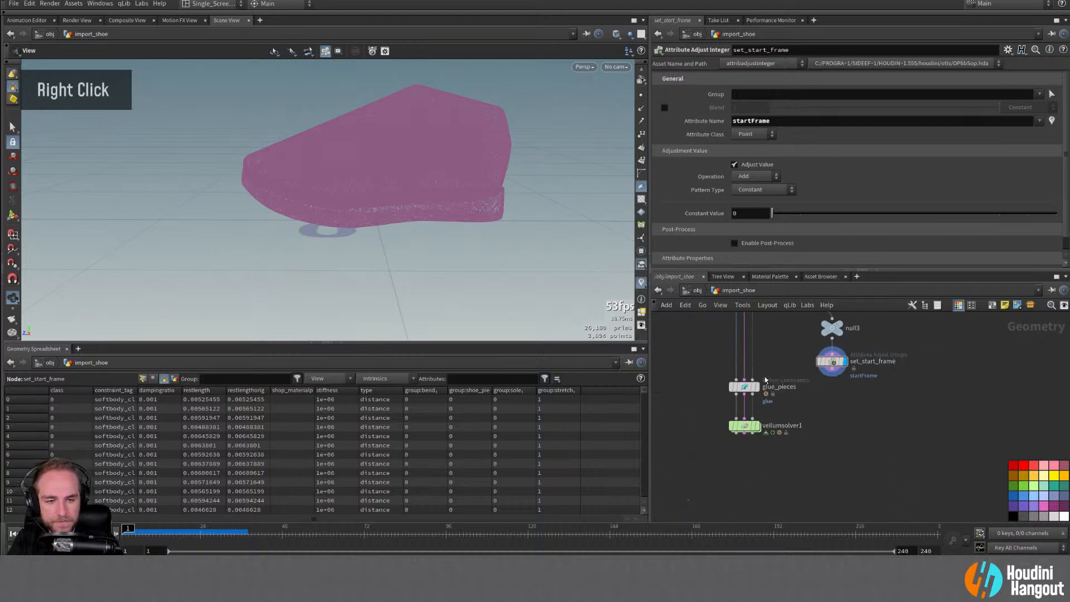
drag(705, 376, 781, 457)
drag(745, 386, 745, 470)
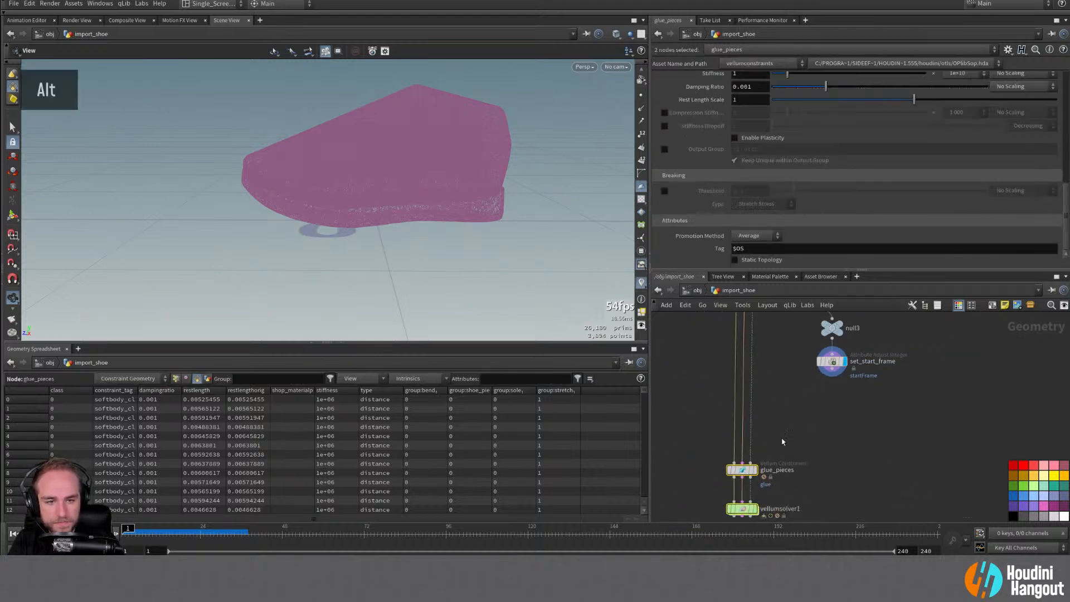
alt+middle_drag(794, 406, 758, 453)
alt+right_drag(758, 453, 789, 450)
Step: Set the Pattern Type of set_start_frame to Line and activate its gradient line handles in the viewport
click(819, 388)
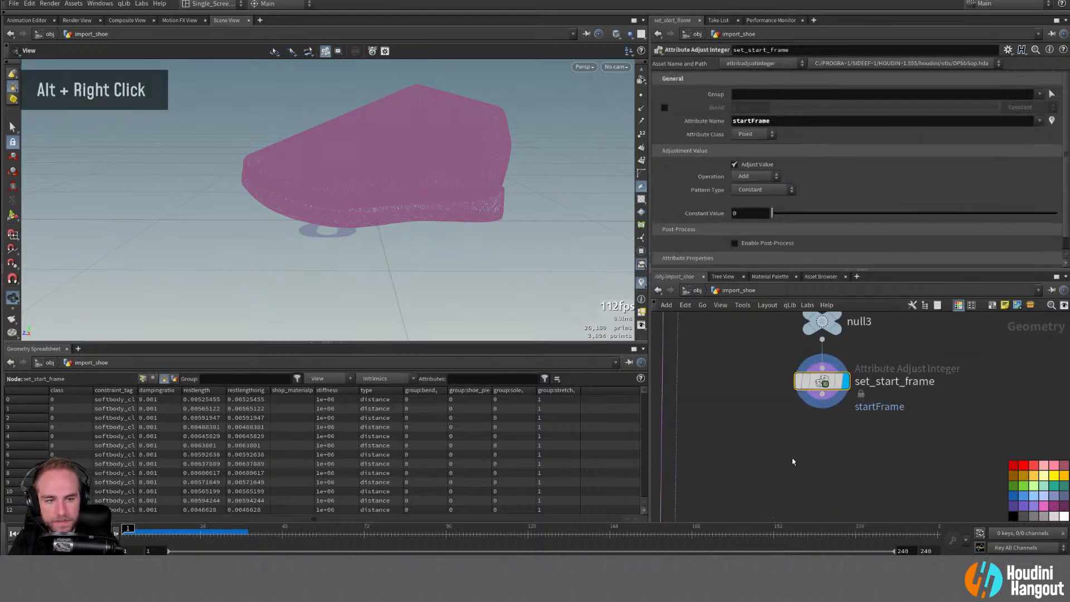
scroll(788, 183, down, 2)
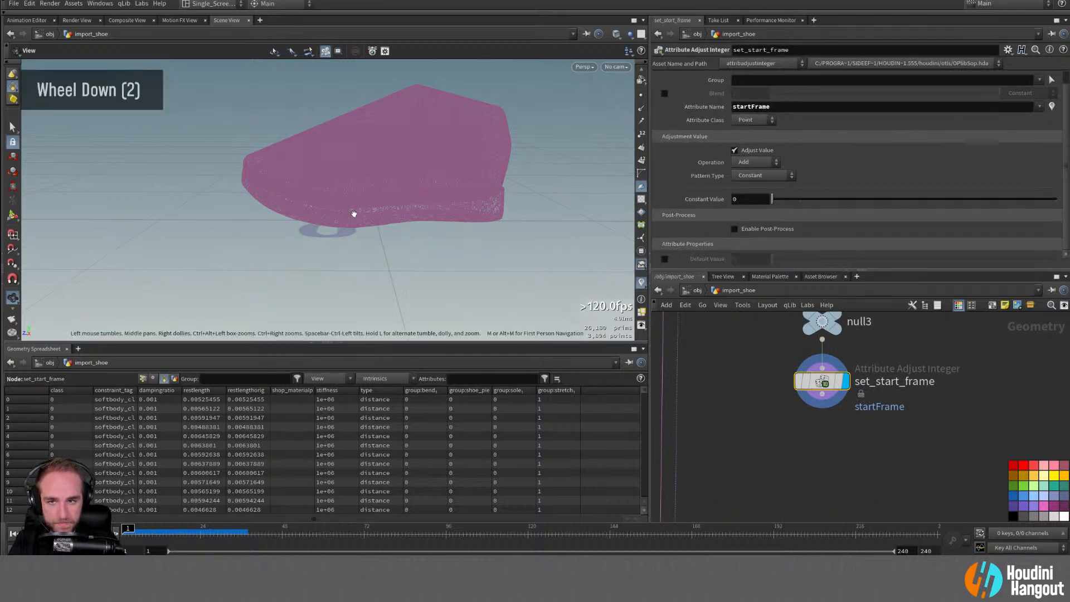
click(765, 177)
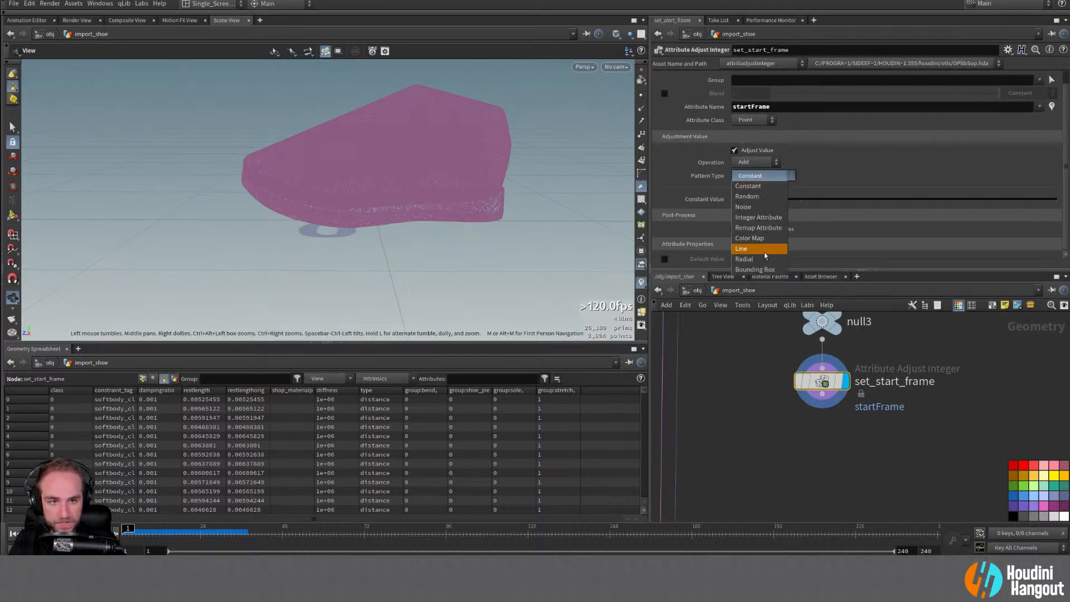
click(765, 252)
alt+middle_drag(452, 211, 397, 239)
key(Return)
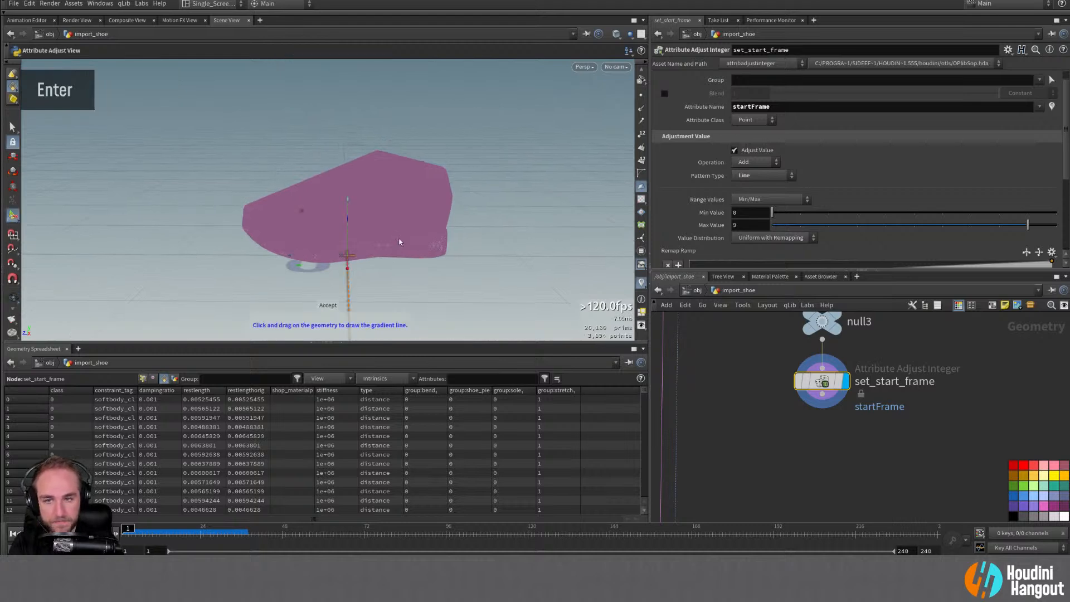
Step: Move the distant end of the gradient line back close to the shoe
alt+drag(440, 285, 370, 263)
alt+middle_drag(370, 263, 341, 273)
alt+drag(341, 273, 292, 274)
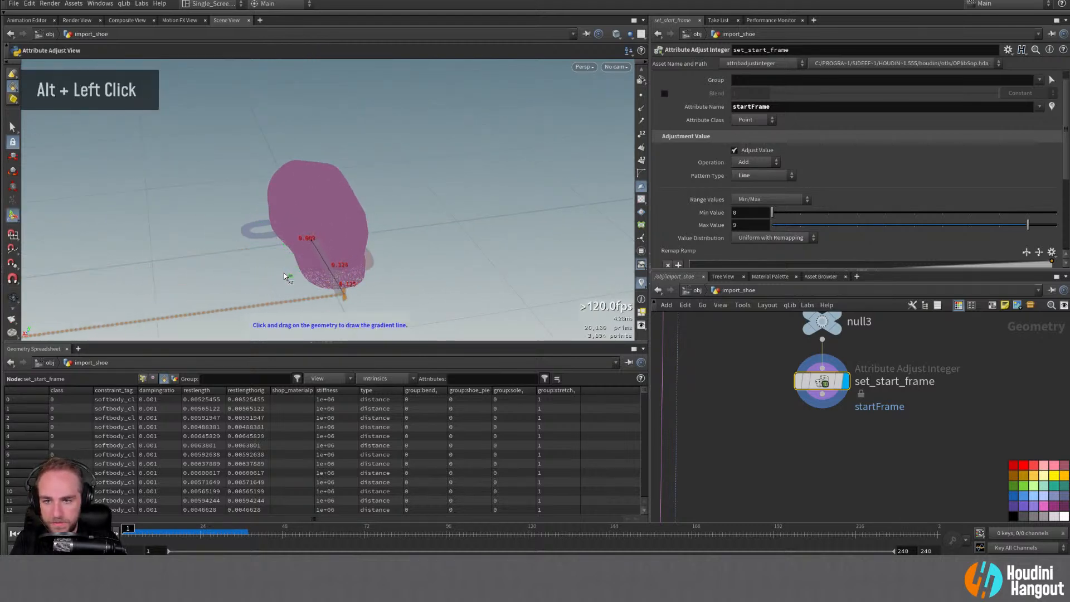
alt+right_drag(243, 264, 110, 227)
alt+middle_drag(110, 227, 234, 202)
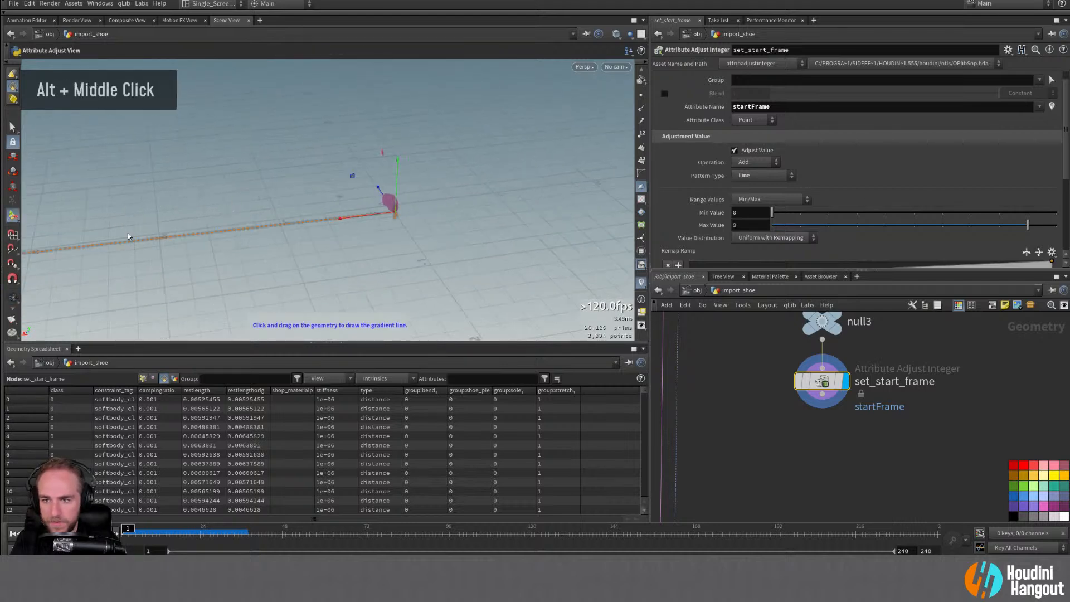
alt+middle_drag(175, 223, 479, 180)
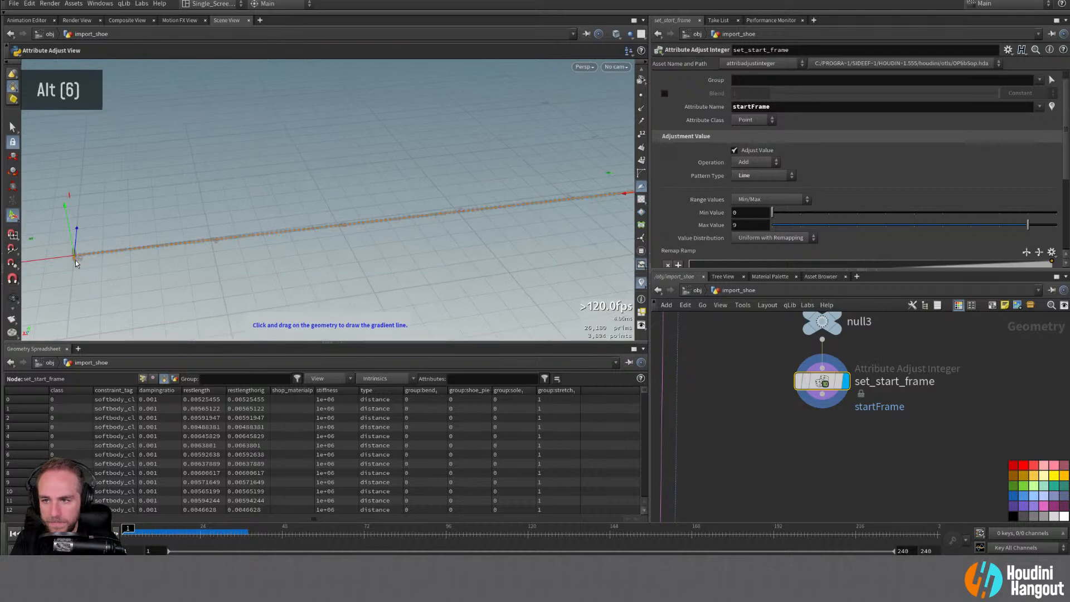
mouse_move(77, 255)
mouse_down()
mouse_move(610, 163)
mouse_move(607, 148)
mouse_up()
alt+middle_drag(607, 149, 238, 279)
alt+right_drag(239, 279, 390, 209)
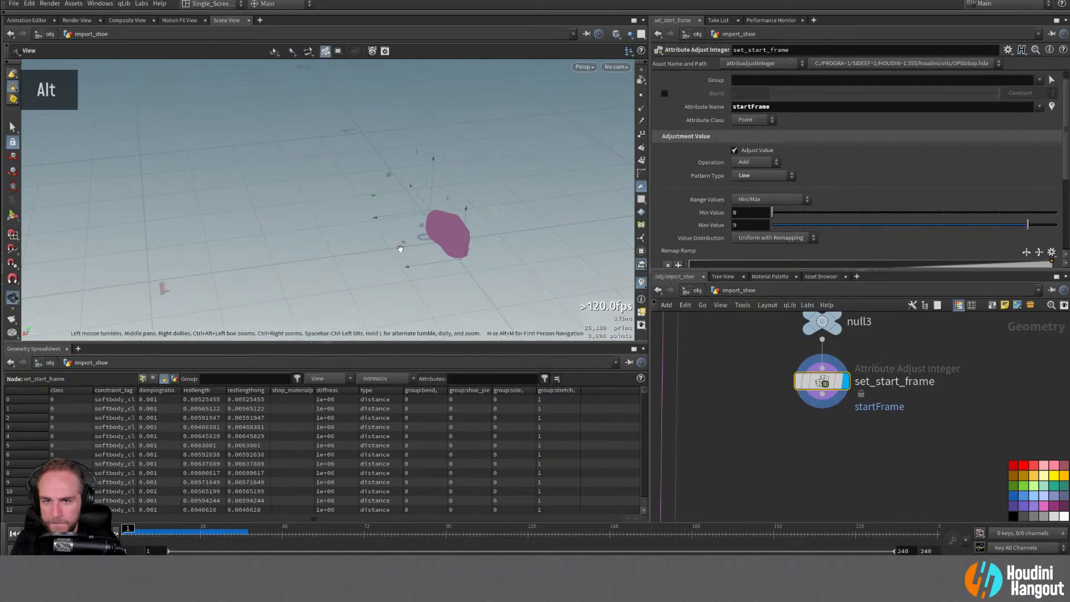
Step: Adjust the gradient line's end handles so the line runs lengthwise along the shoe between toe and heel
alt+drag(401, 246, 518, 243)
alt+middle_drag(517, 243, 311, 238)
alt+right_drag(311, 239, 351, 184)
key(Return)
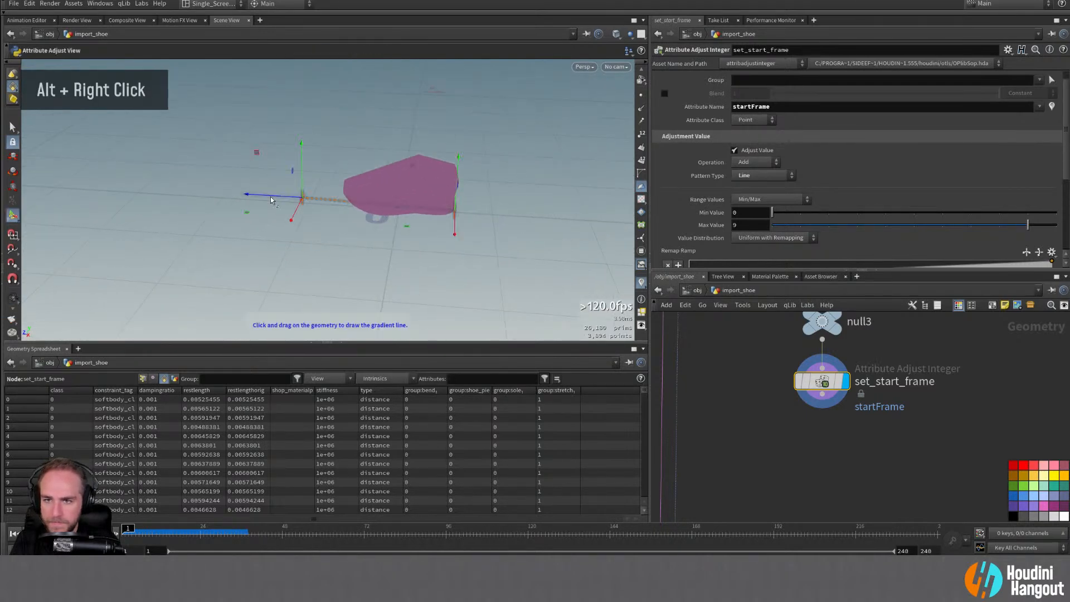
key(Escape)
alt+drag(328, 239, 318, 160)
alt+right_drag(318, 160, 330, 221)
alt+drag(330, 221, 475, 196)
key(Return)
drag(308, 273, 327, 270)
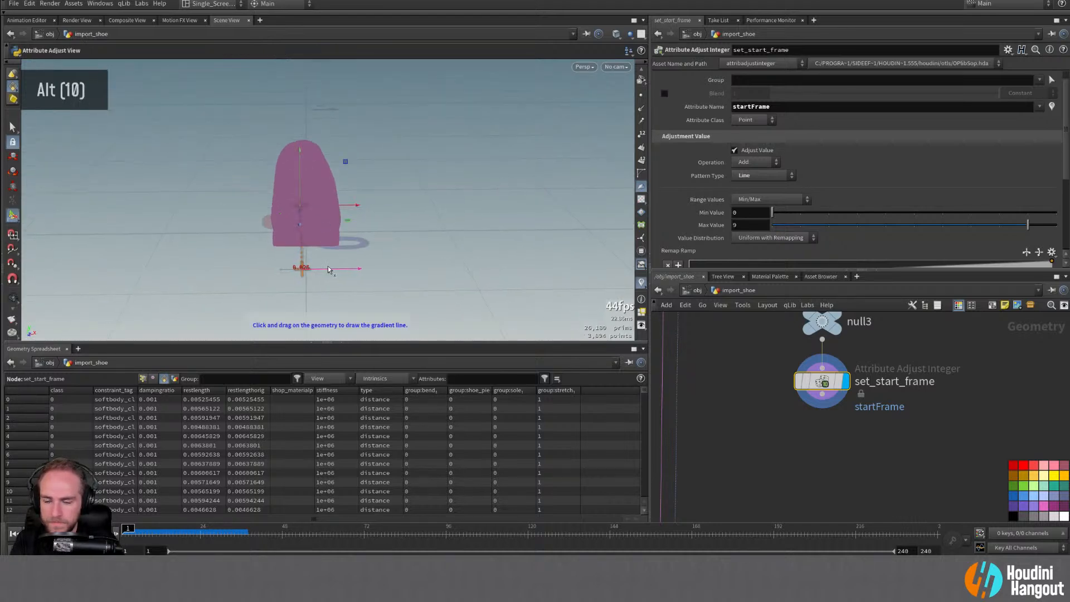
alt+middle_drag(351, 205, 342, 227)
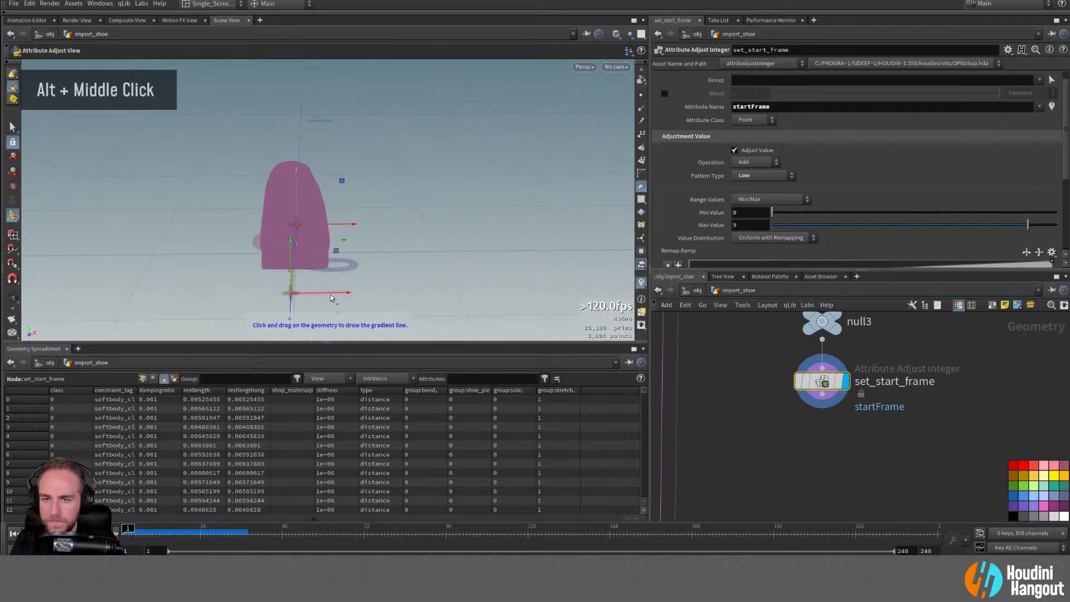
Step: Undo the last two gradient line adjustments and inspect the line's placement from the side of the shoe
alt+drag(293, 248, 271, 295)
key(ctrl+z)
key(ctrl+z)
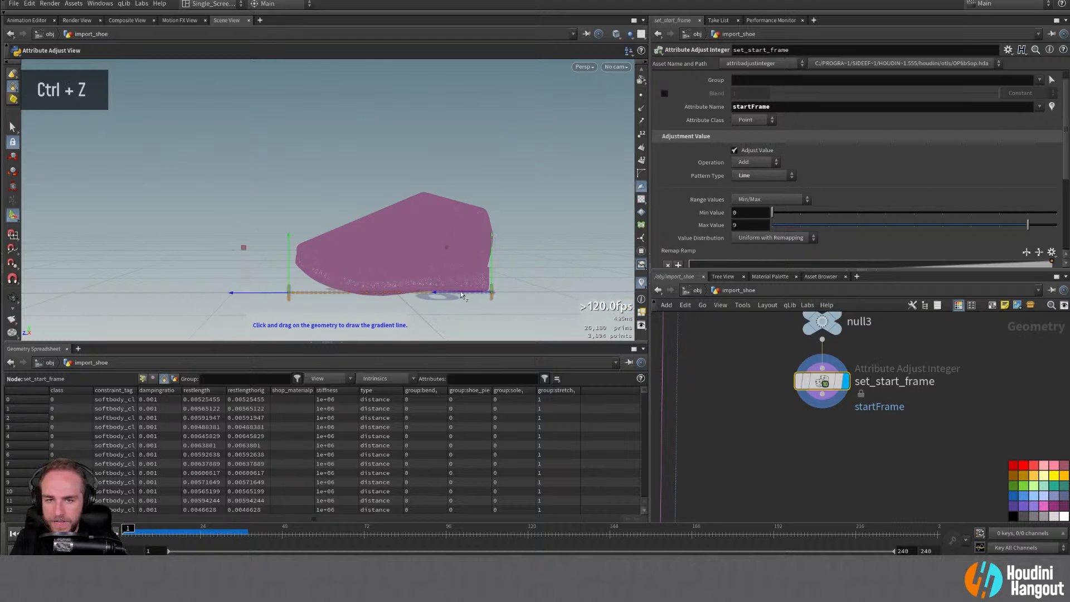
alt+drag(462, 298, 466, 301)
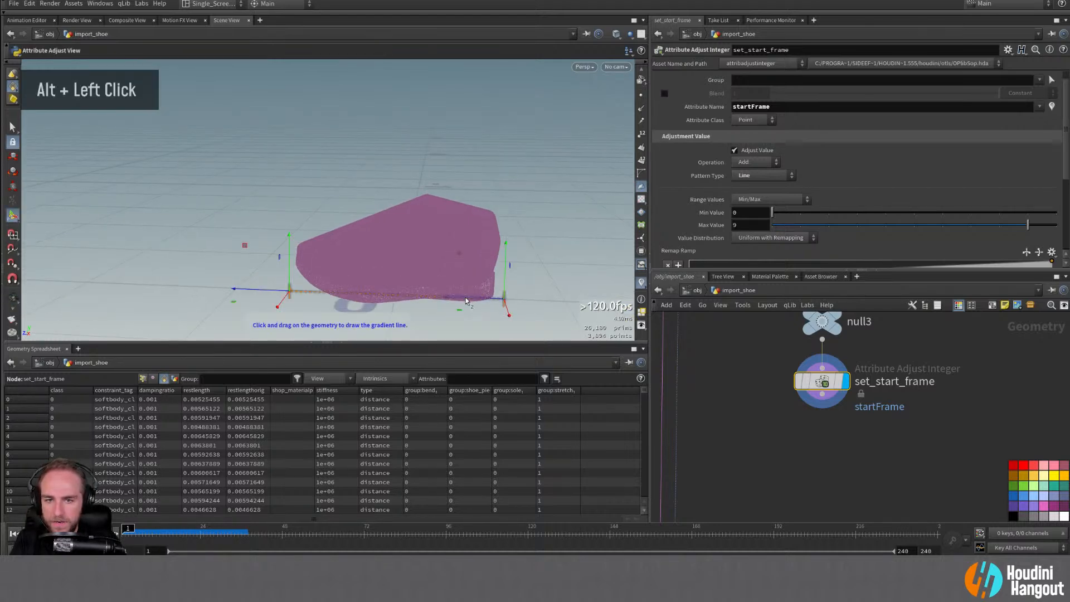
Step: Set the startFrame adjustment range to a minimum of 24 and a maximum of 36, with Primitive as the attribute class
double_click(759, 213)
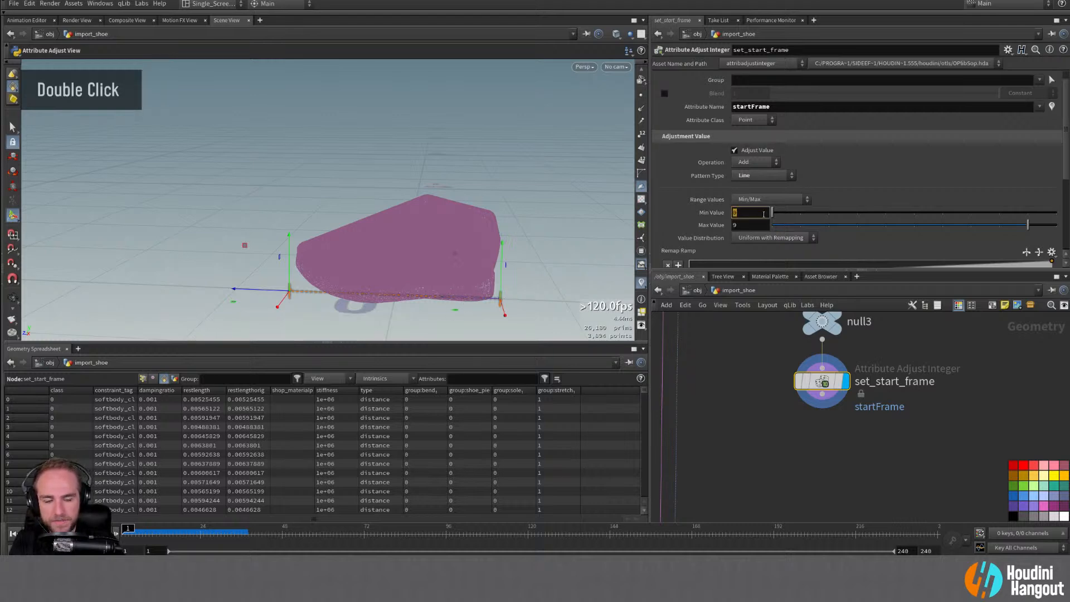
text(24)
key(Tab)
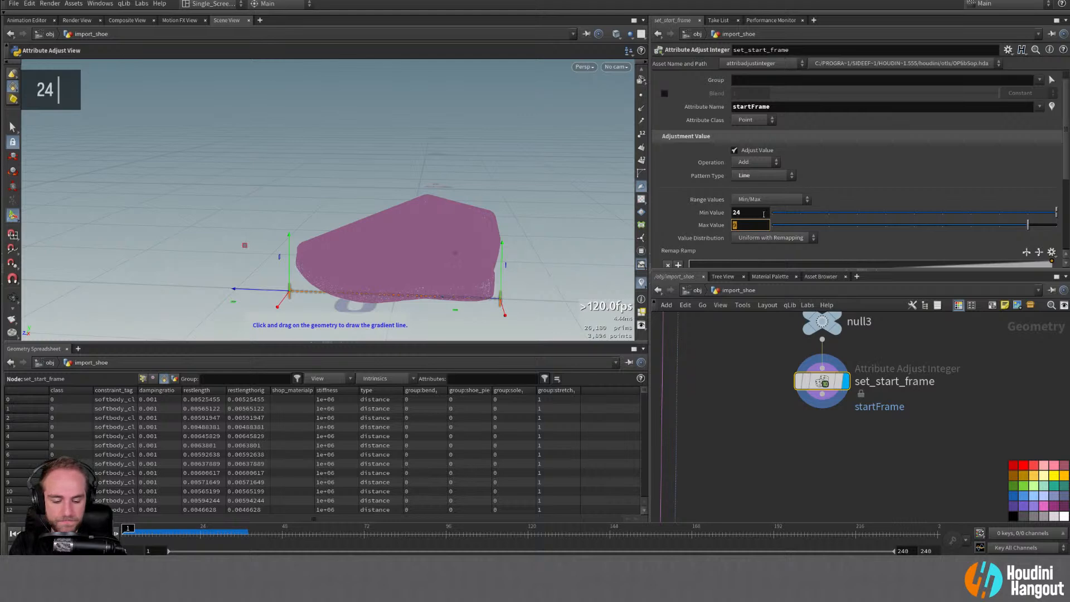
text(36)
key(Return)
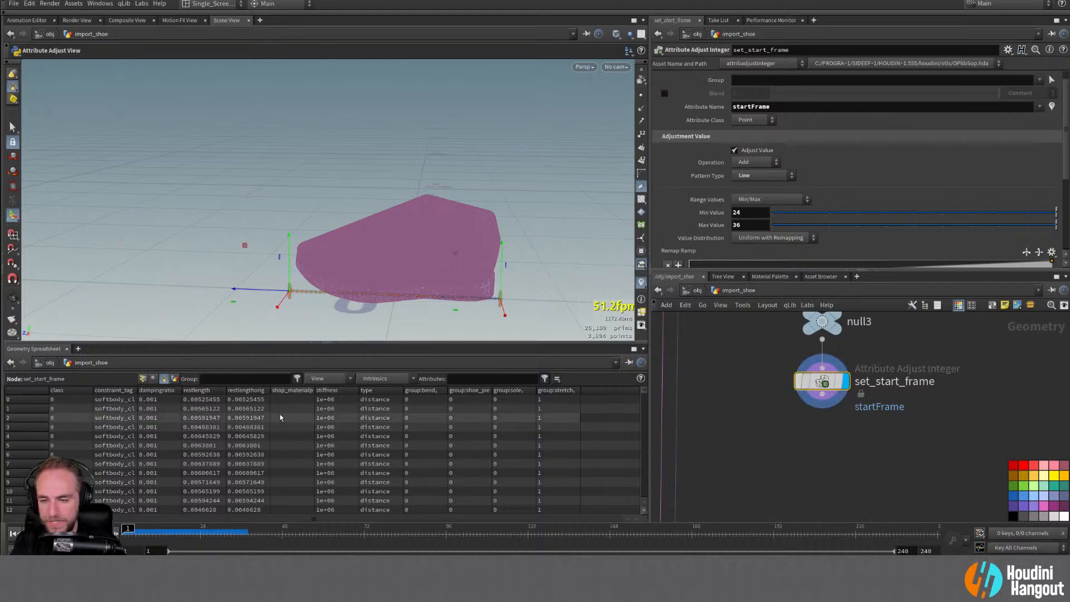
double_click(753, 120)
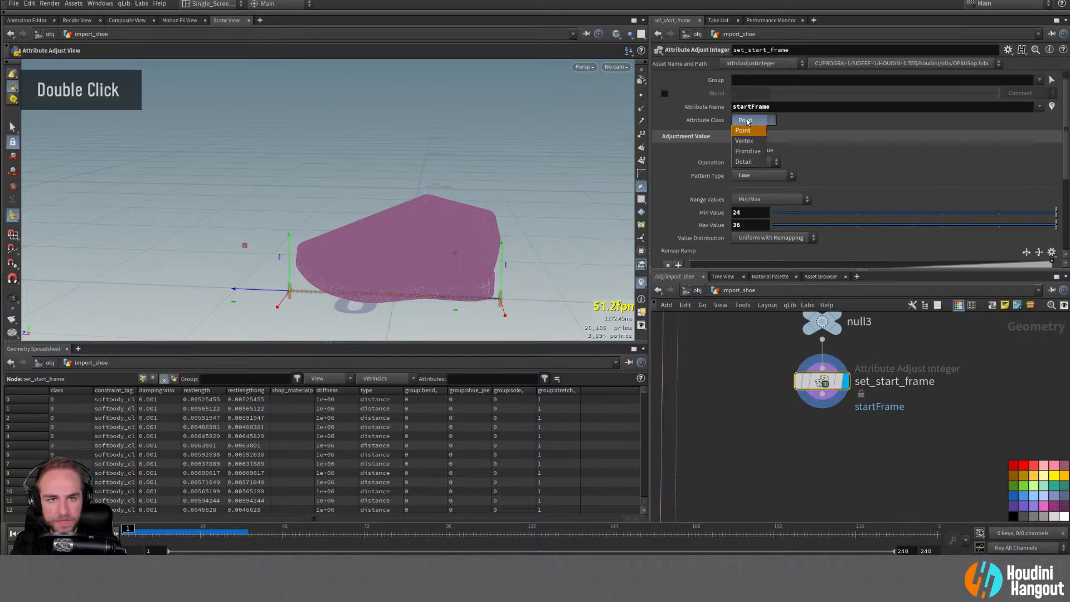
click(747, 151)
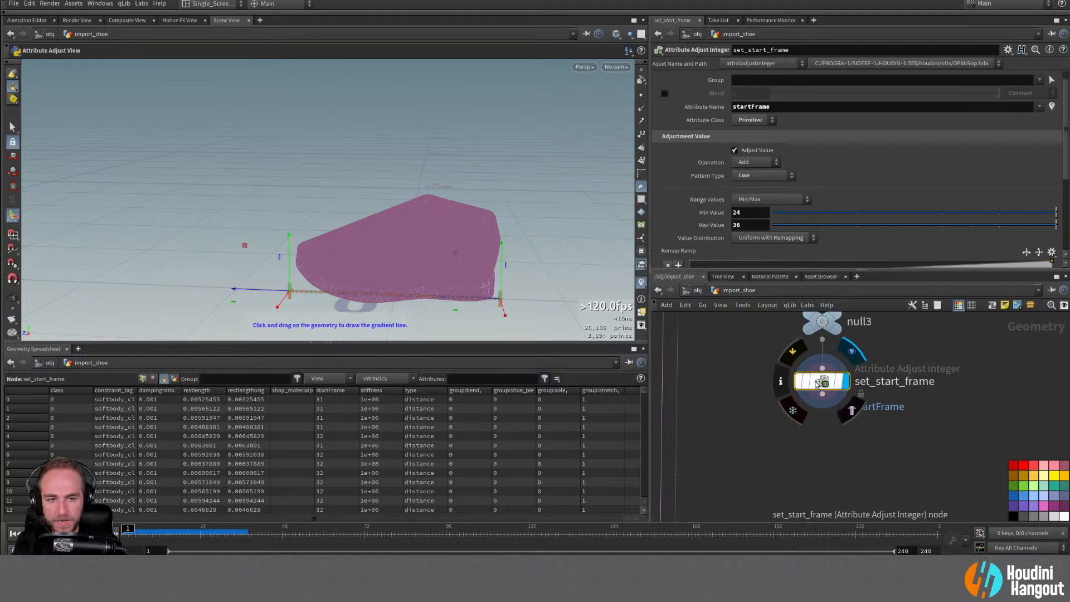
Step: Visualize the startFrame primitive attribute of set_start_frame on the shoe geometry using the node's info
click(782, 382)
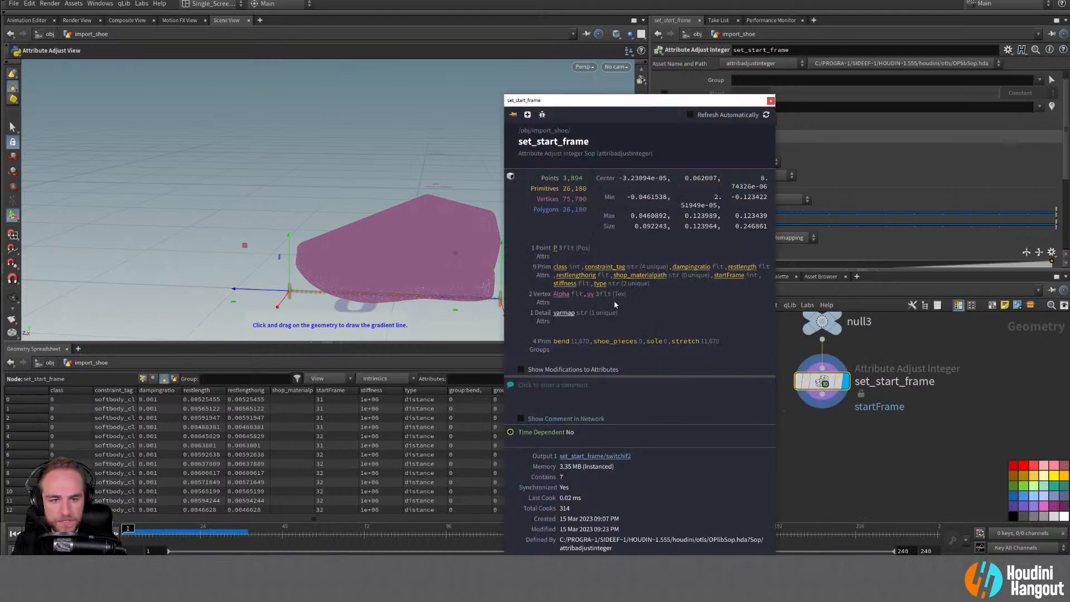
click(733, 277)
click(770, 101)
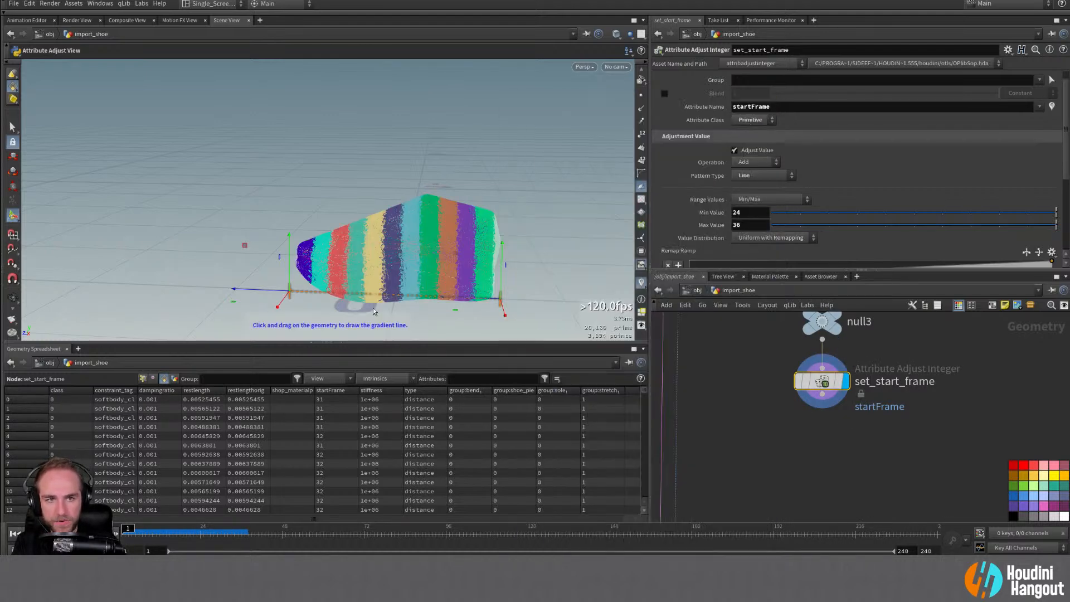
alt+drag(437, 281, 346, 298)
scroll(913, 142, up, 5)
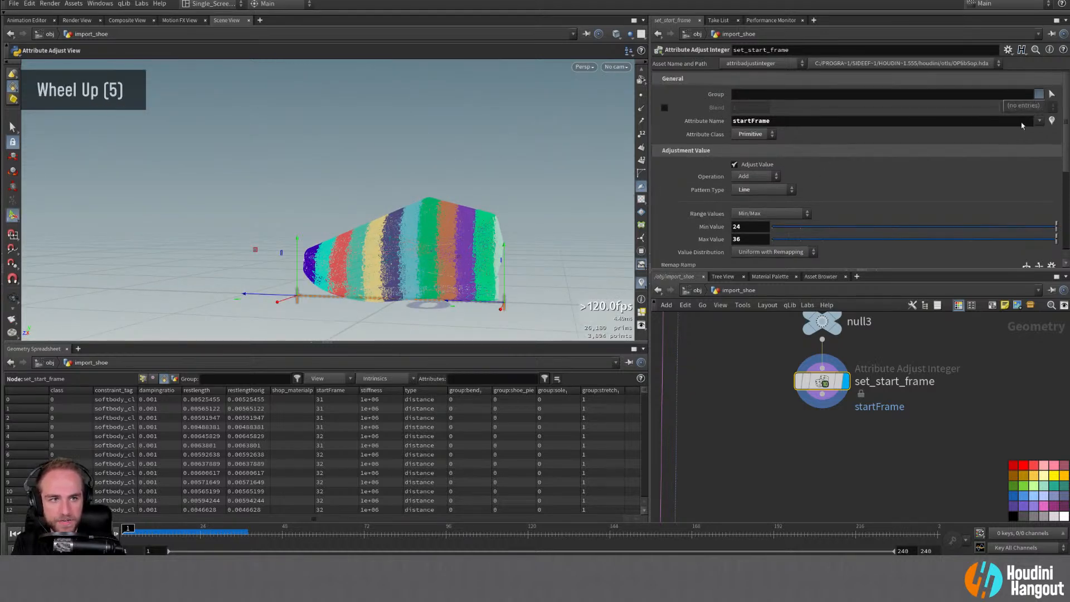
Step: Enable the stretch output group on the sole_struts Vellum constraints and name it sole_strut
middle_click(826, 390)
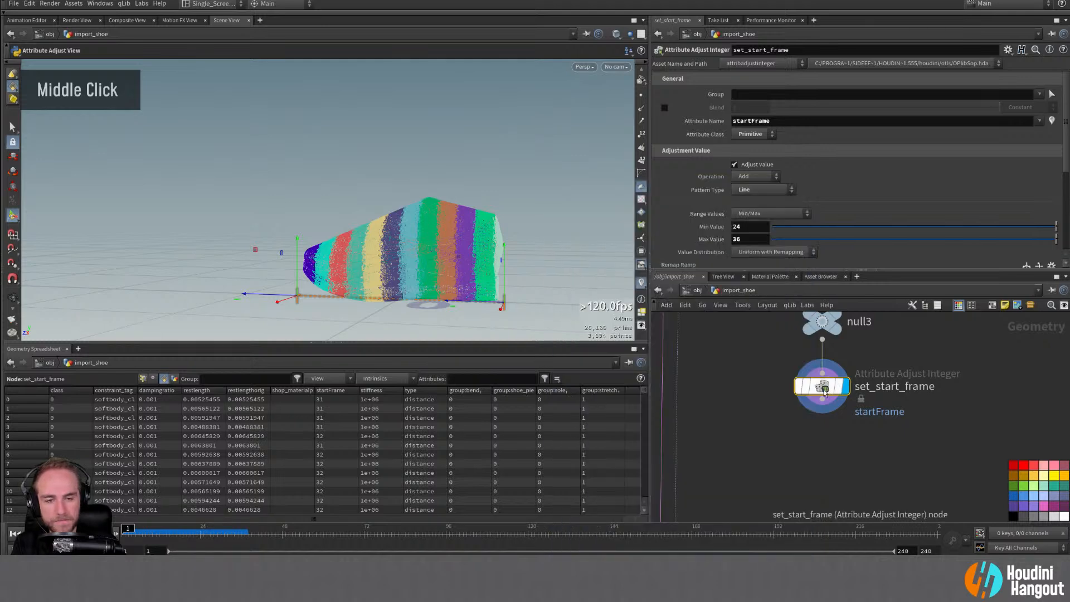
alt+middle_drag(828, 391, 789, 449)
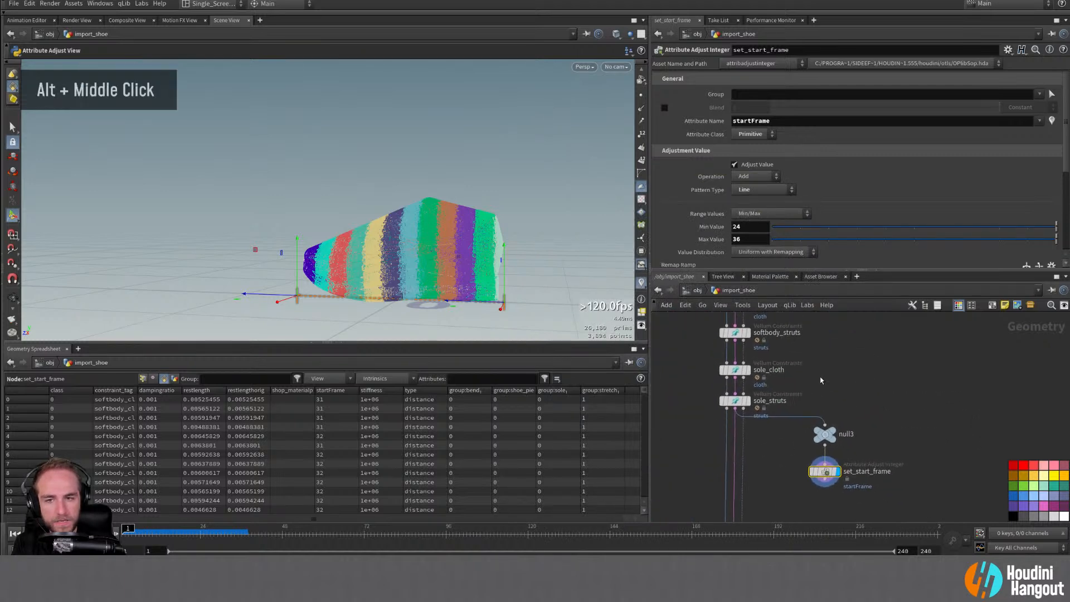
alt+middle_drag(821, 381, 833, 398)
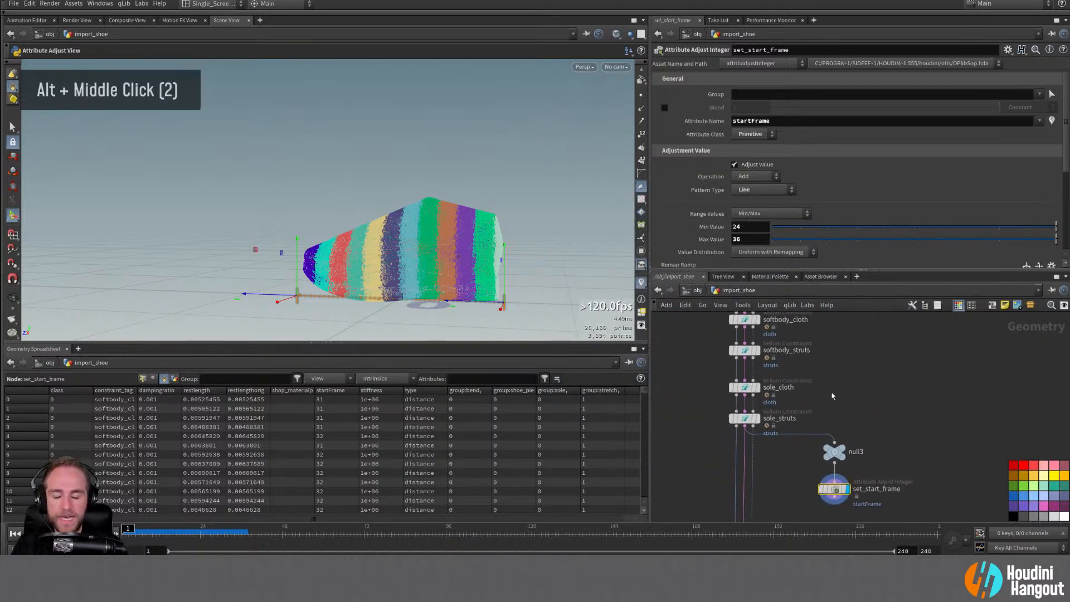
click(742, 418)
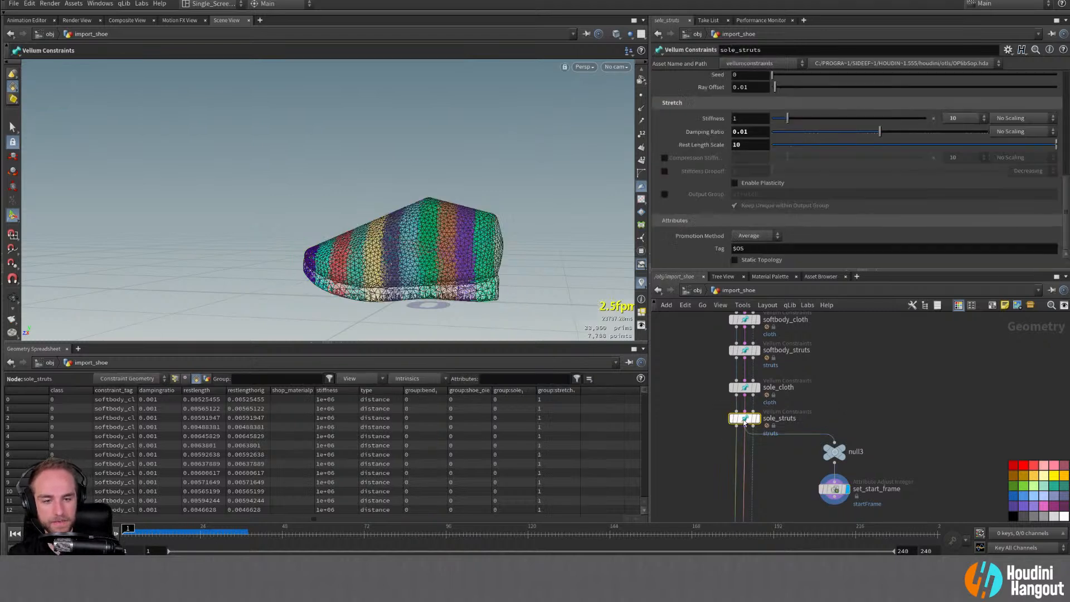
scroll(672, 245, down, 5)
scroll(671, 239, up, 20)
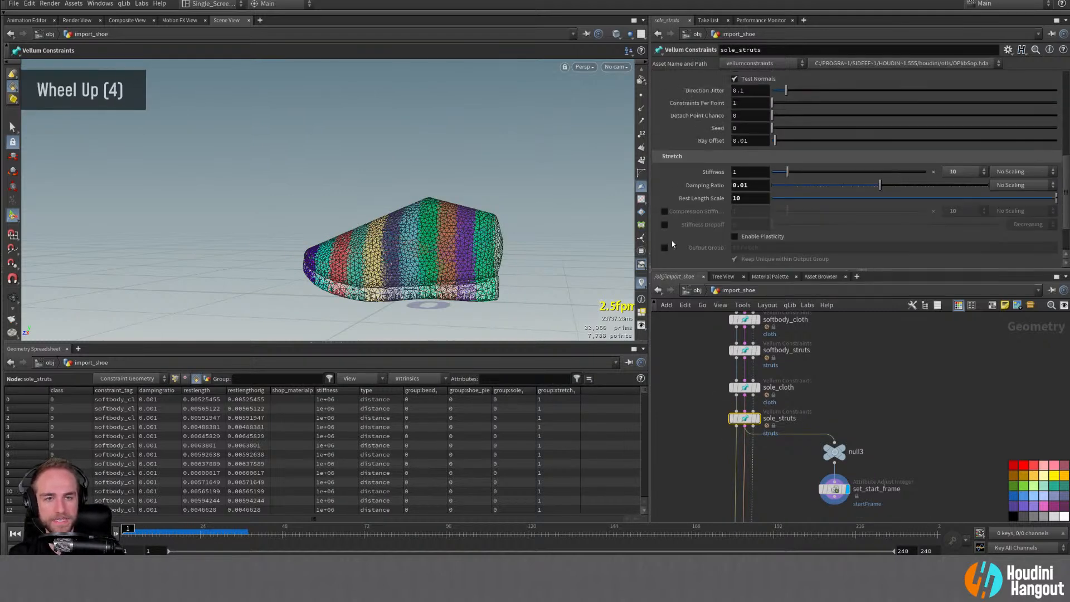
scroll(679, 240, down, 20)
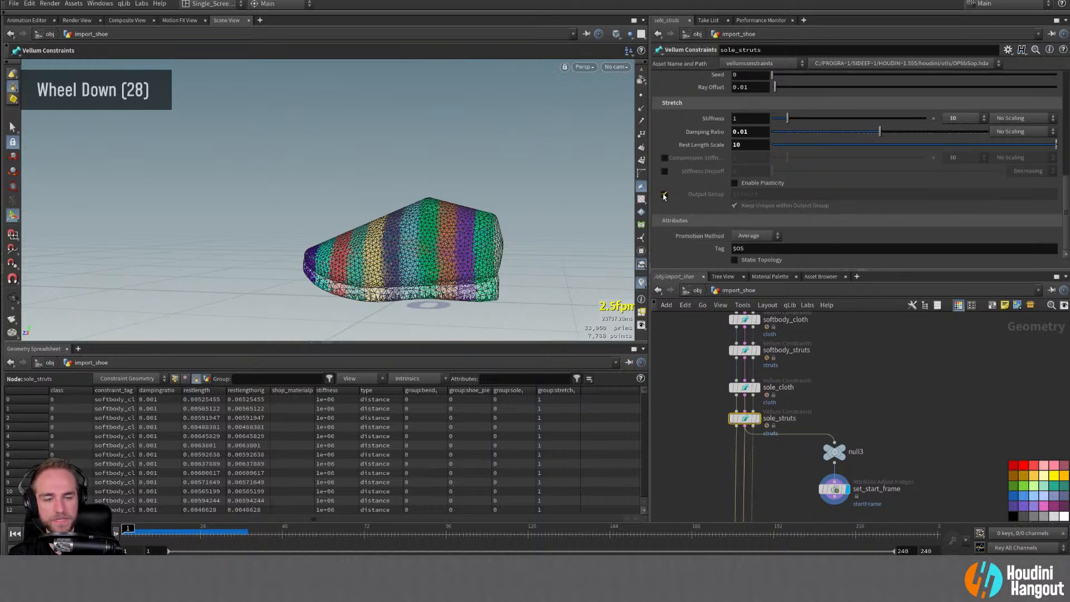
click(664, 195)
double_click(766, 195)
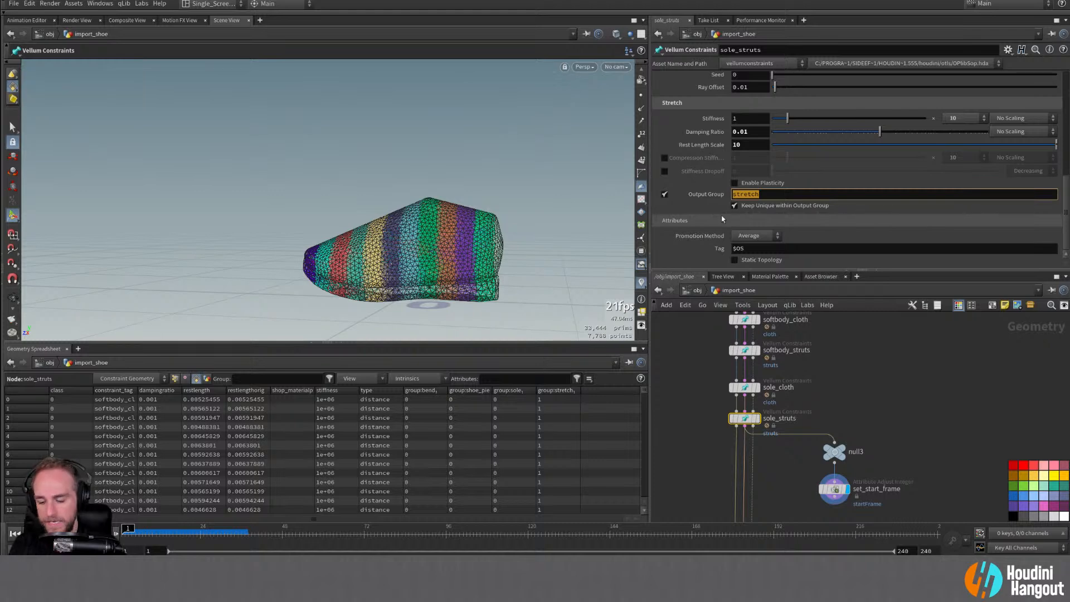
text(sole)
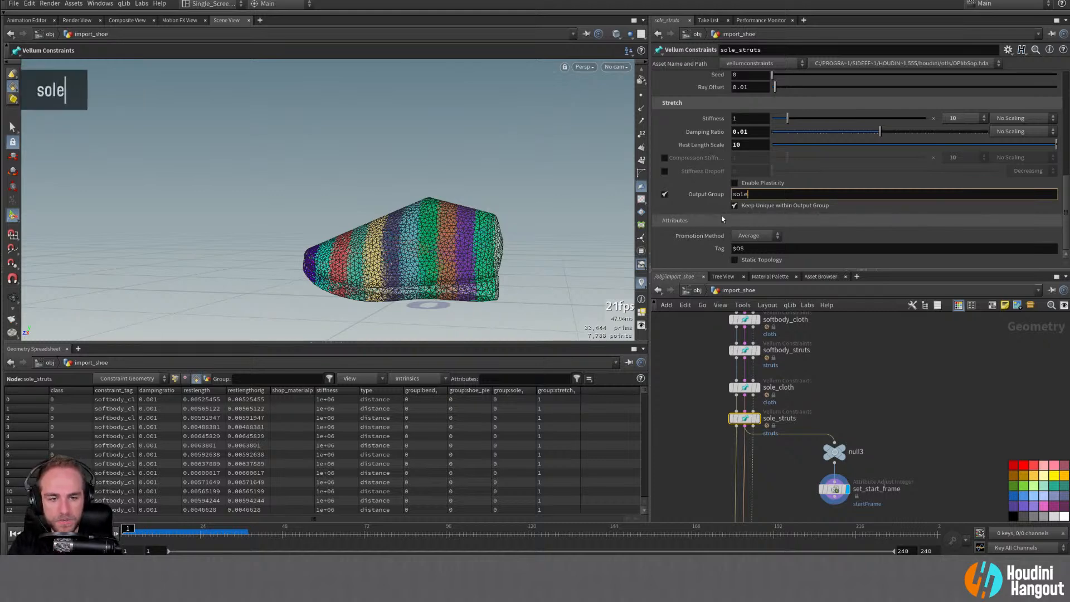
text(_s)
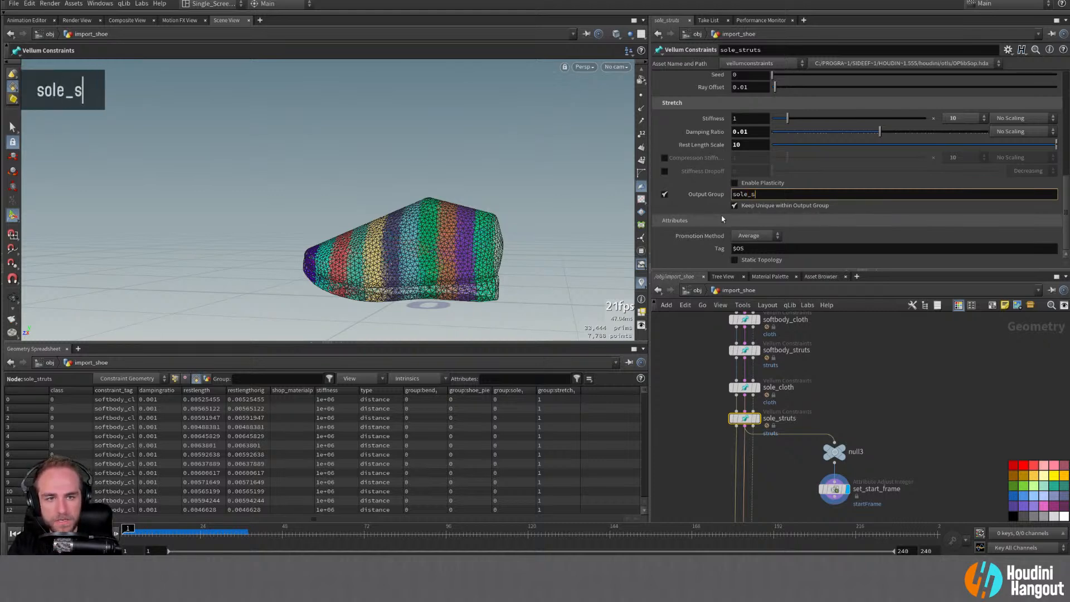
text(trut)
key(Return)
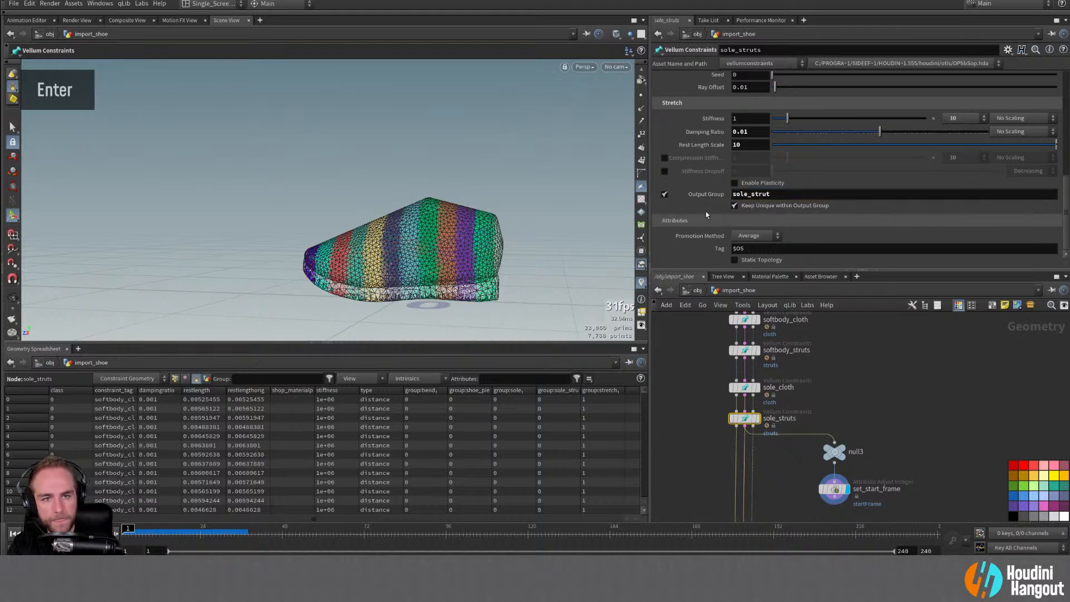
Step: Review the output groups on sole_cloth and examine the sole_struts constraints on the shoe
click(746, 389)
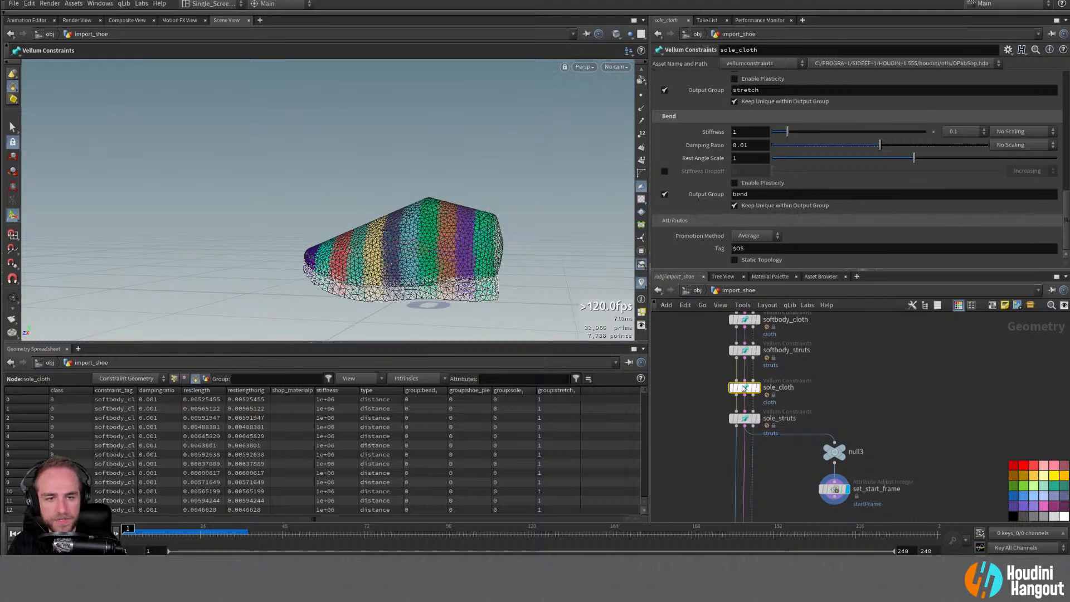
scroll(725, 211, up, 4)
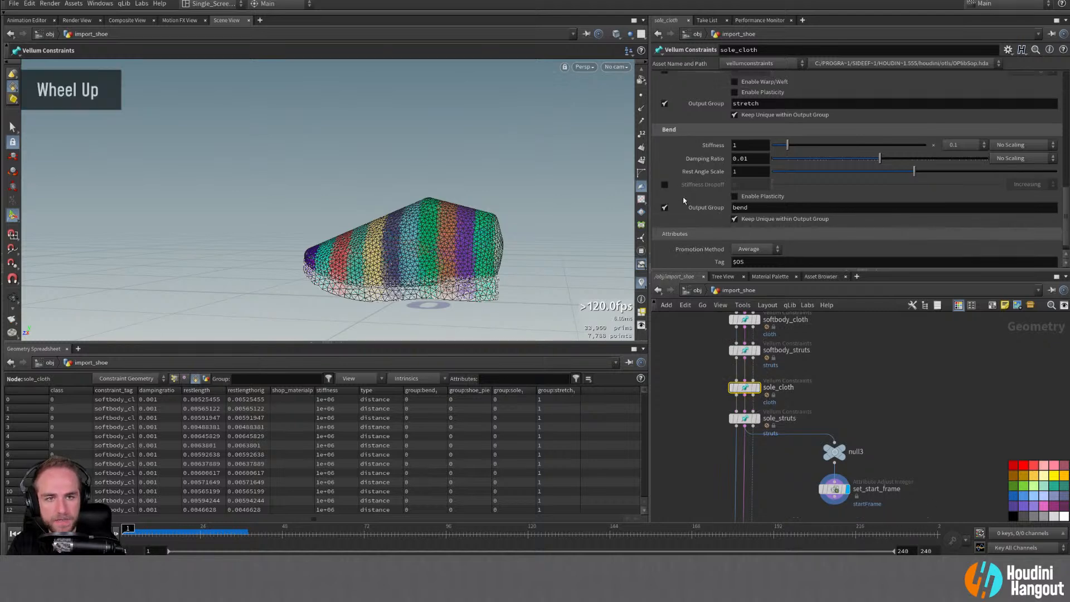
click(749, 418)
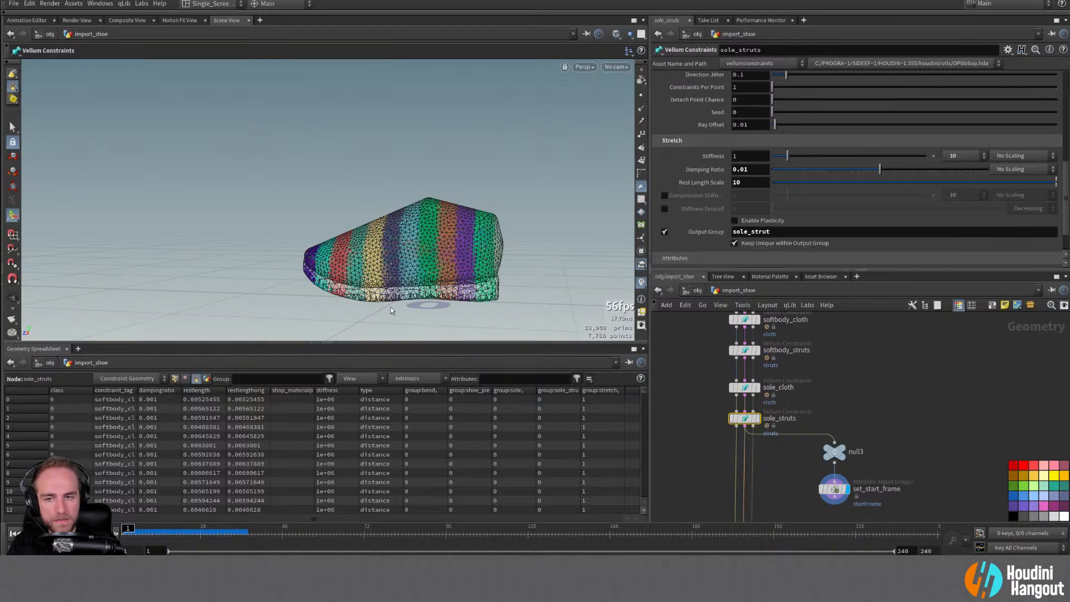
alt+right_drag(391, 301, 453, 271)
alt+drag(369, 246, 488, 236)
alt+right_drag(485, 237, 437, 239)
alt+drag(437, 240, 339, 243)
Step: Check the primitive groups on null3 and restrict set_start_frame to the sole_strut group
click(834, 489)
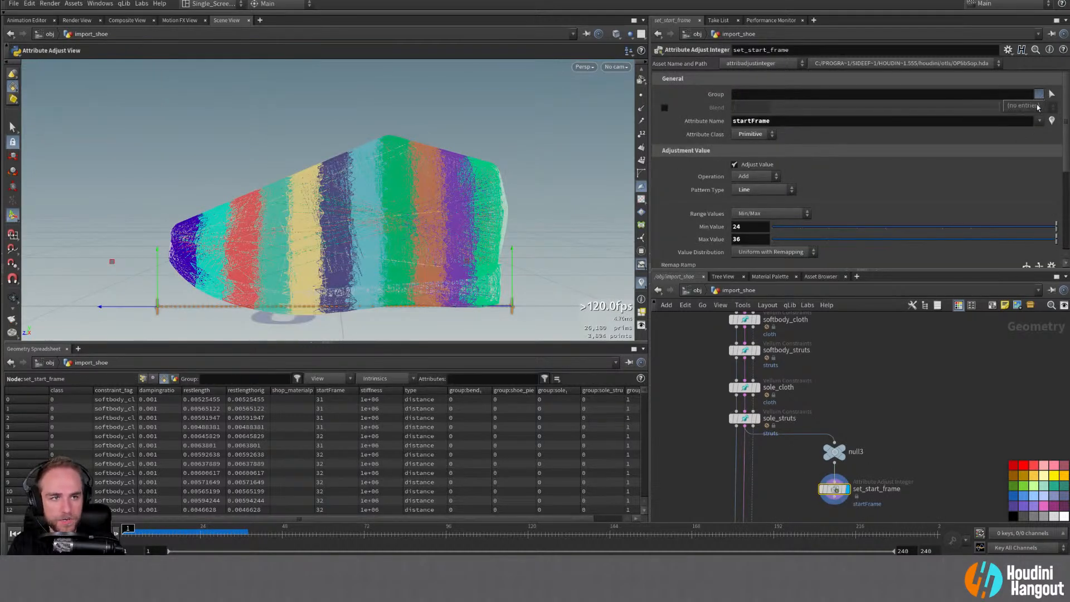
double_click(835, 452)
middle_click(835, 453)
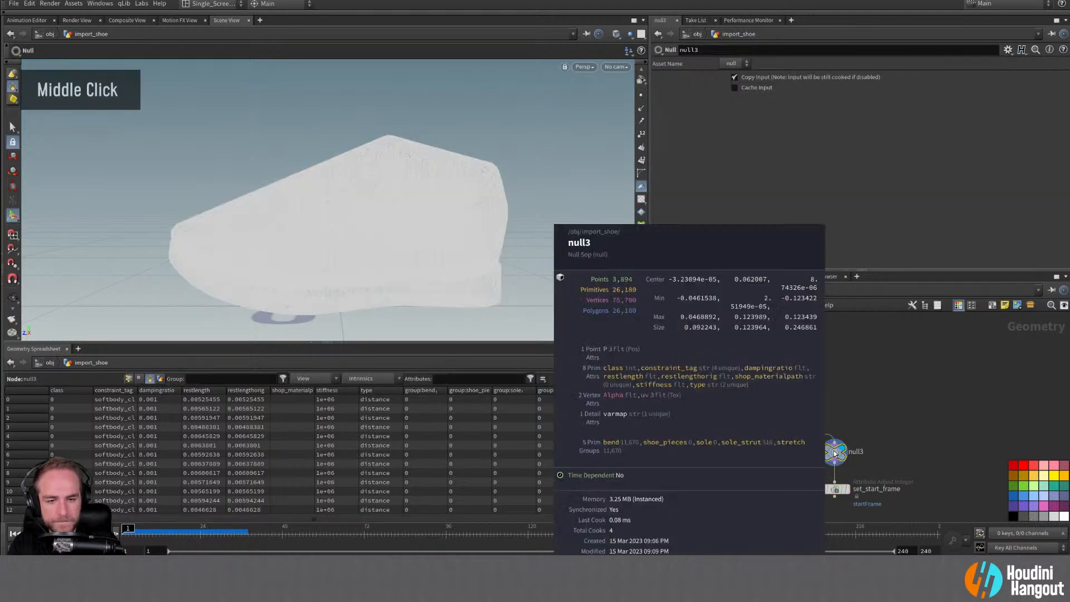
double_click(835, 489)
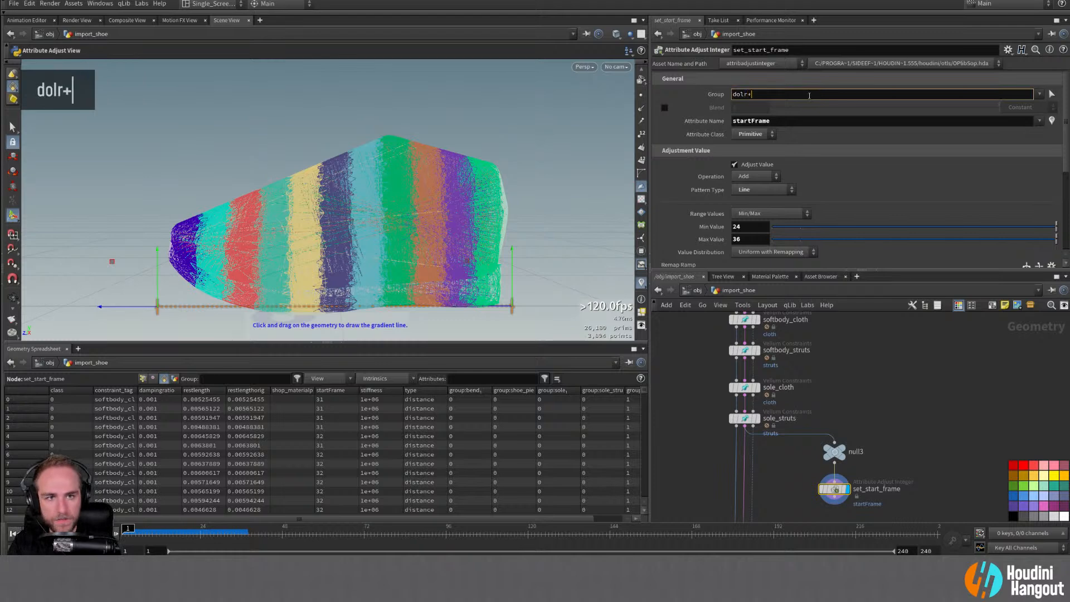
text(sole_strut)
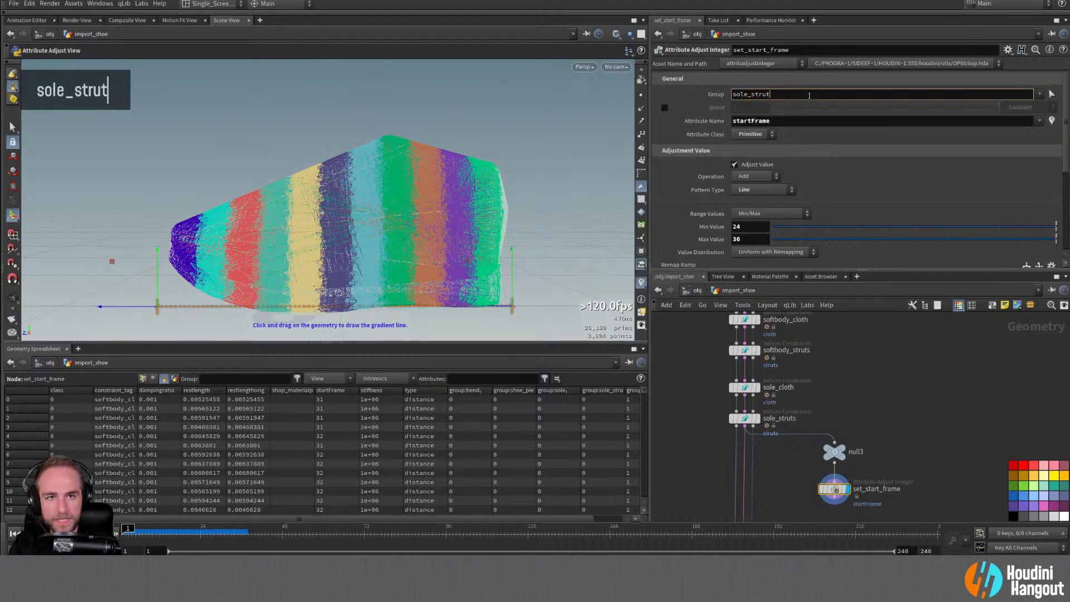
key(Return)
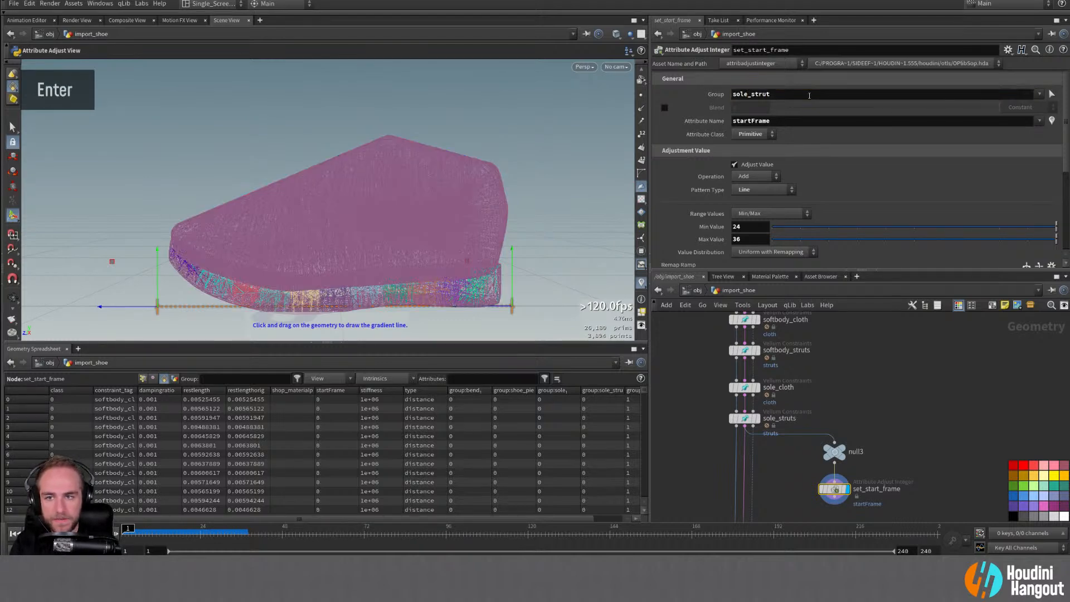
Step: Enable a default value for the startFrame attribute on set_start_frame and set it to -1
alt+drag(393, 261, 332, 258)
alt+right_drag(332, 258, 304, 268)
alt+drag(304, 268, 357, 257)
alt+middle_drag(357, 258, 271, 204)
mouse_move(271, 204)
alt+mouse_down()
mouse_move(277, 220)
mouse_move(325, 237)
mouse_move(270, 225)
mouse_move(268, 212)
alt+mouse_up()
scroll(667, 210, down, 18)
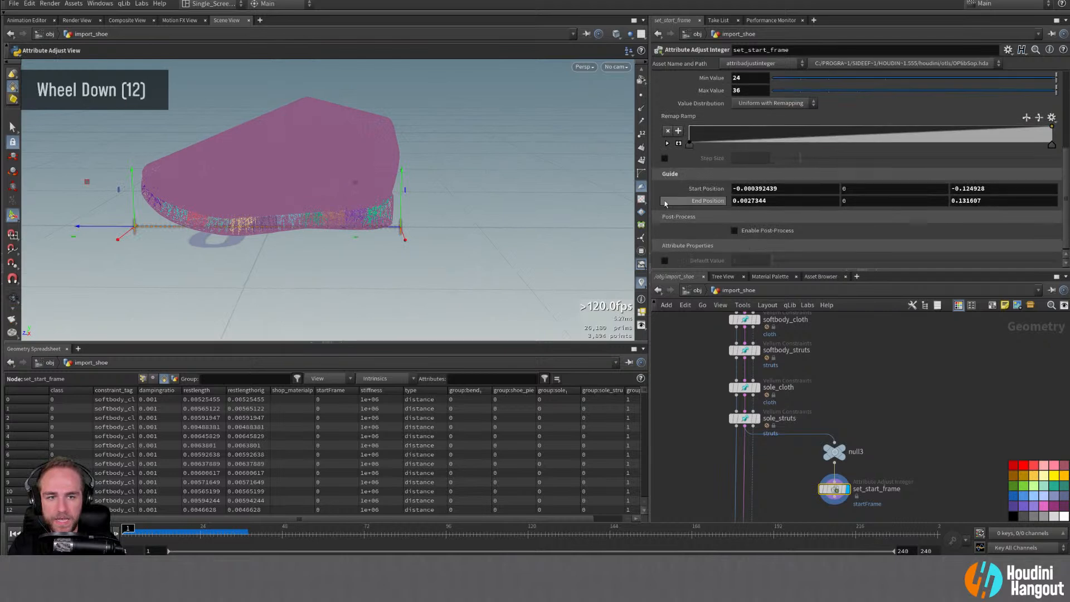
click(664, 260)
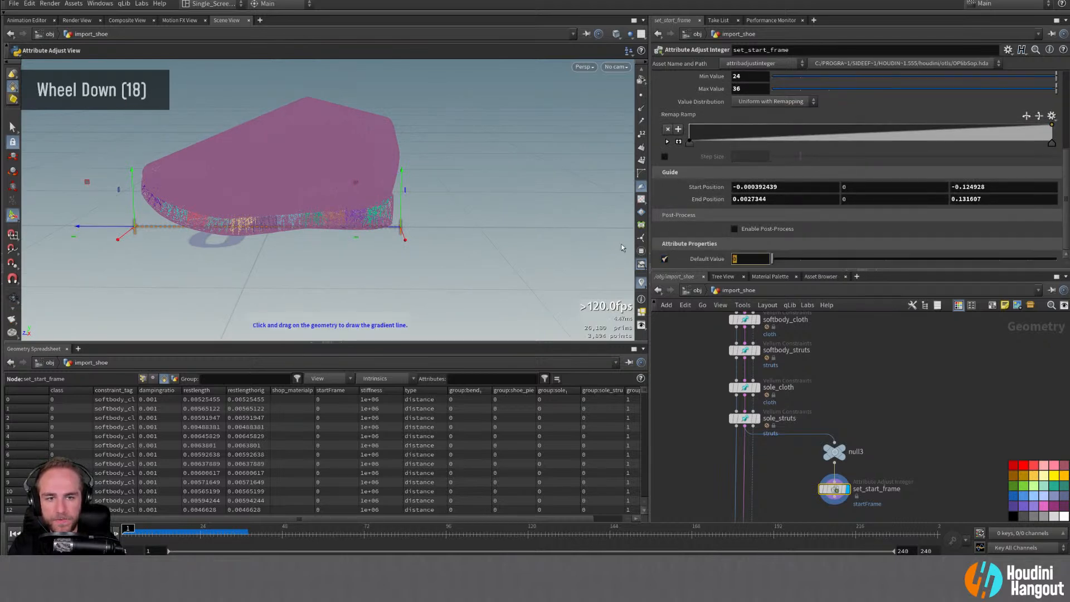
text(-1)
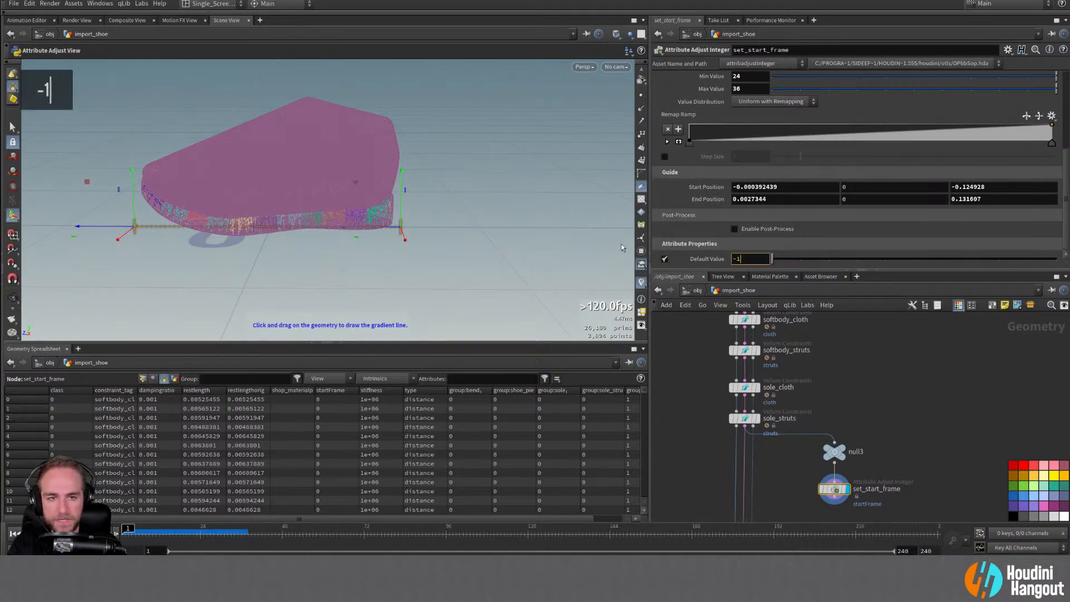
key(Return)
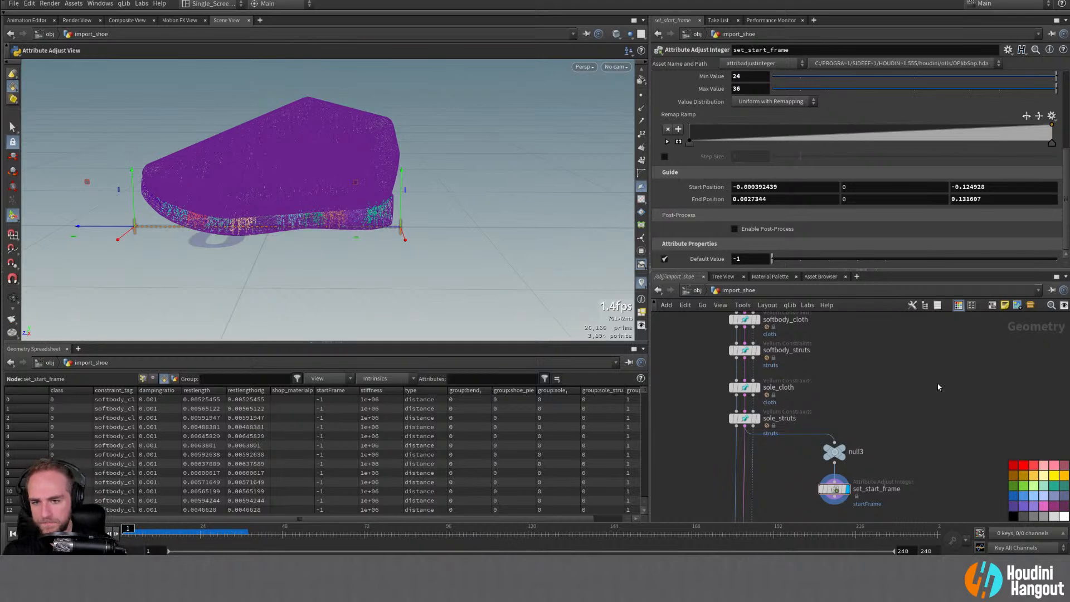
Step: Inspect the sole_struts node's information and stretch settings, and examine its strut constraints along the shoe sole
drag(839, 492, 839, 486)
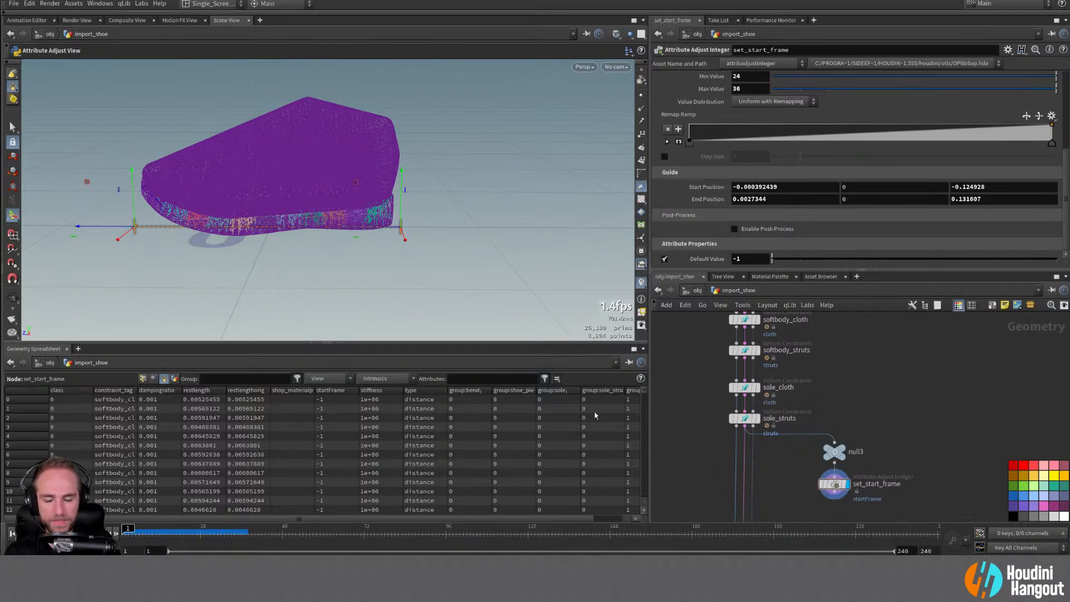
alt+right_drag(291, 228, 287, 217)
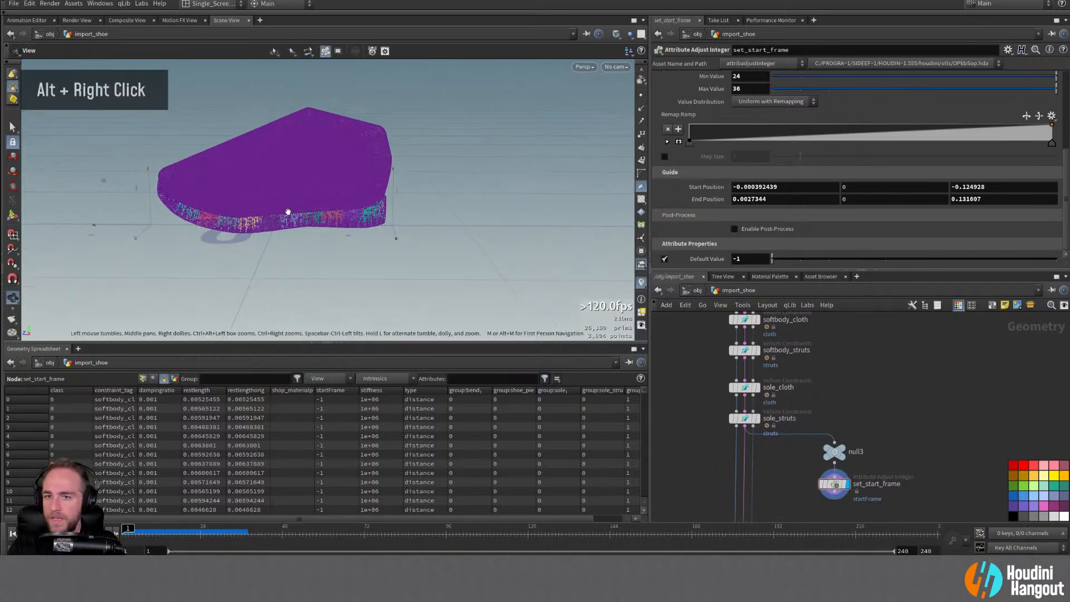
mouse_move(287, 217)
alt+mouse_down()
mouse_move(282, 203)
mouse_move(301, 203)
alt+mouse_up()
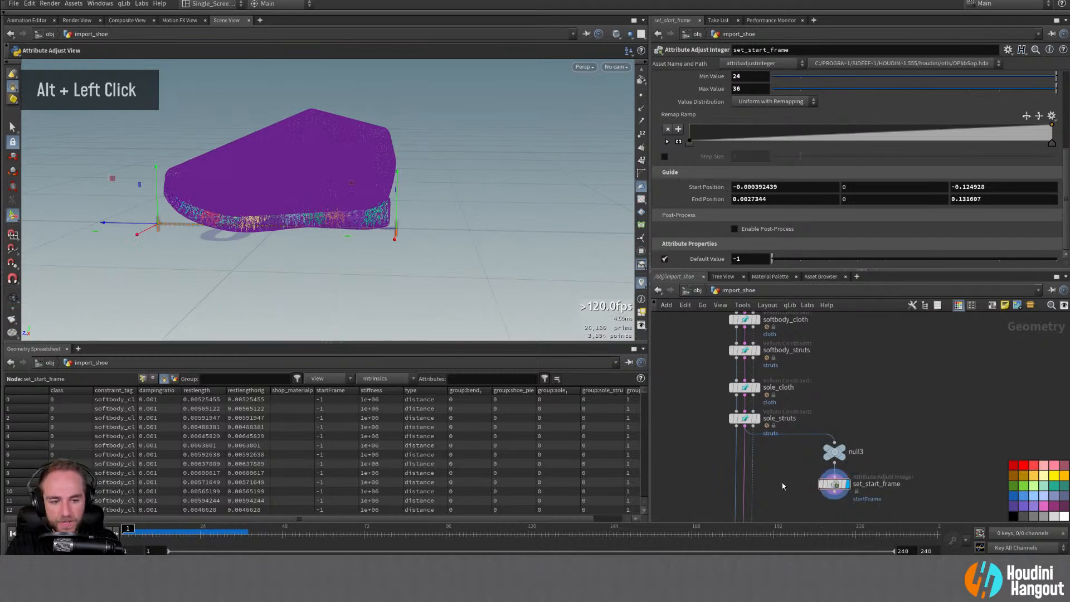
middle_click(751, 422)
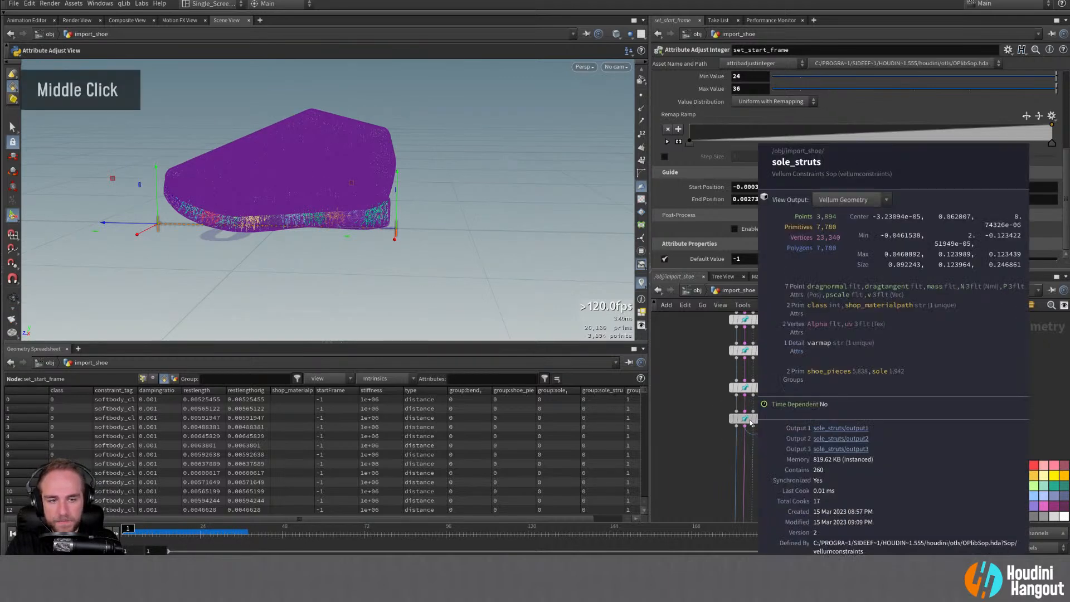
click(750, 422)
scroll(703, 243, up, 12)
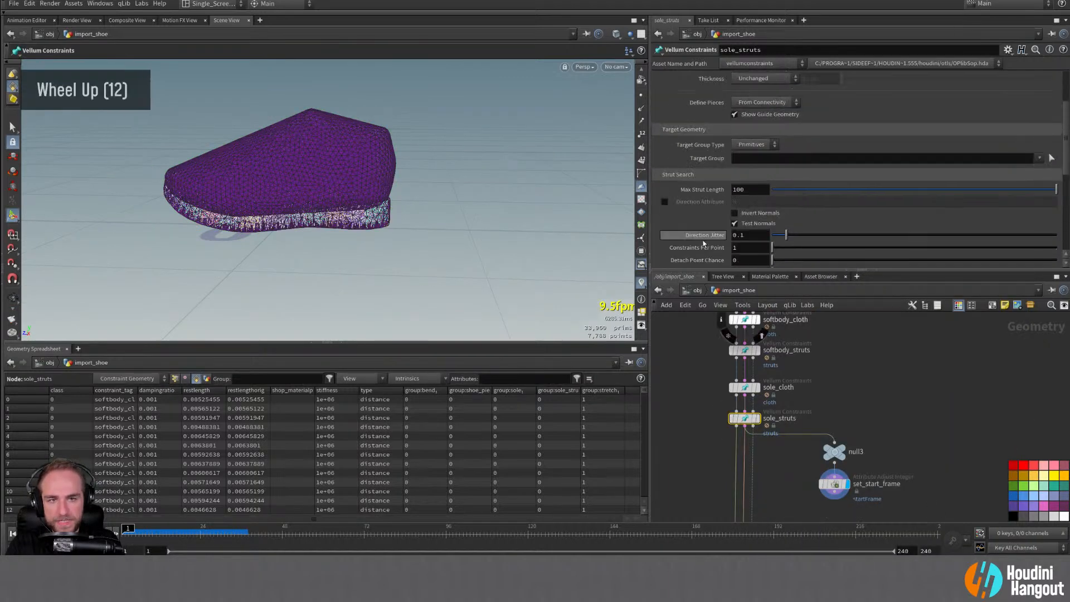
scroll(703, 240, down, 20)
alt+right_drag(239, 219, 470, 174)
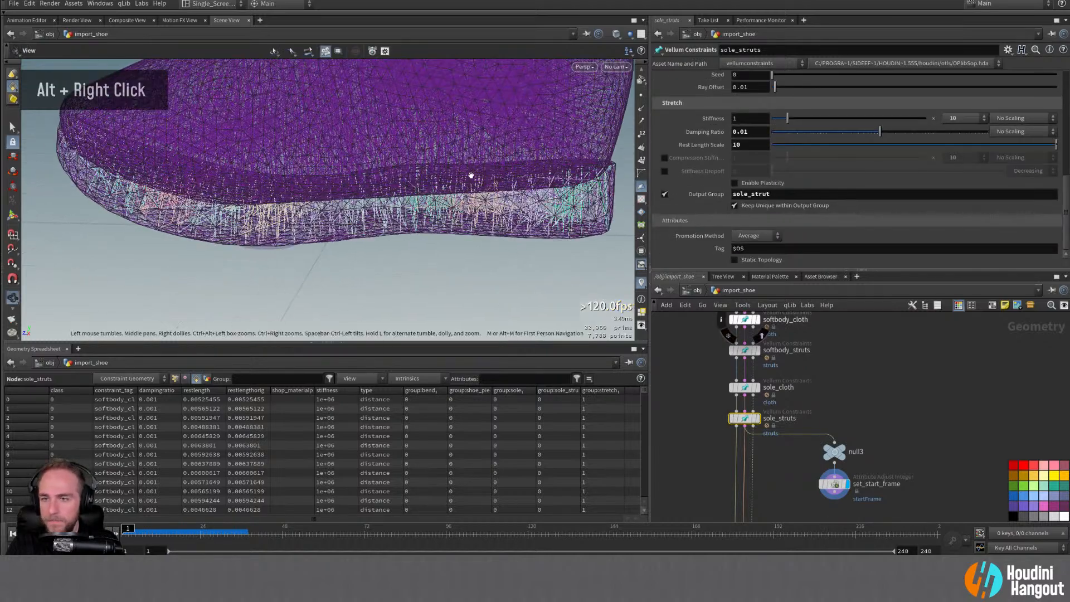
alt+drag(357, 181, 299, 188)
alt+right_drag(298, 189, 222, 193)
alt+drag(223, 192, 259, 220)
Step: Adjust the end of the set_start_frame gradient guide to sit near the shoe's toe, at about 0.126 in Z
click(836, 485)
mouse_move(424, 184)
alt+mouse_down()
mouse_move(459, 153)
mouse_move(432, 148)
mouse_move(434, 193)
alt+mouse_up()
key(Return)
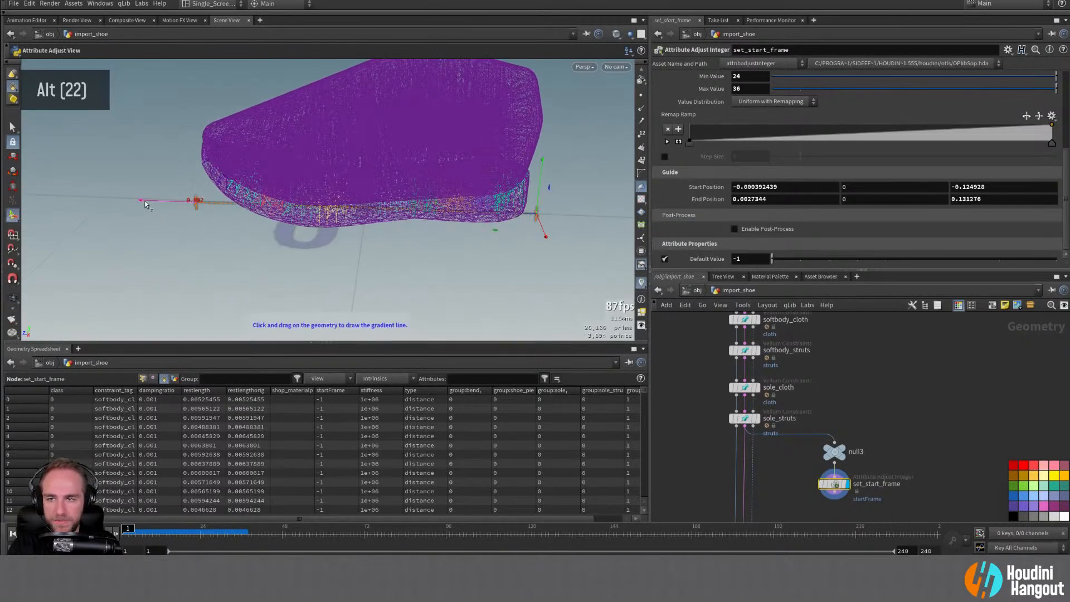
drag(312, 226, 146, 211)
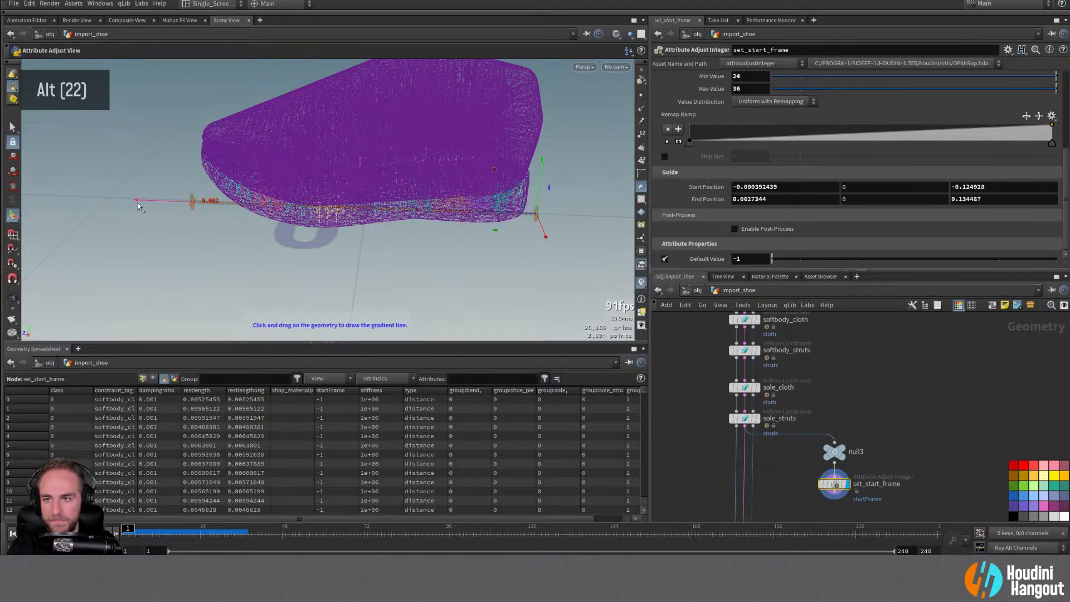
alt+drag(234, 228, 256, 215)
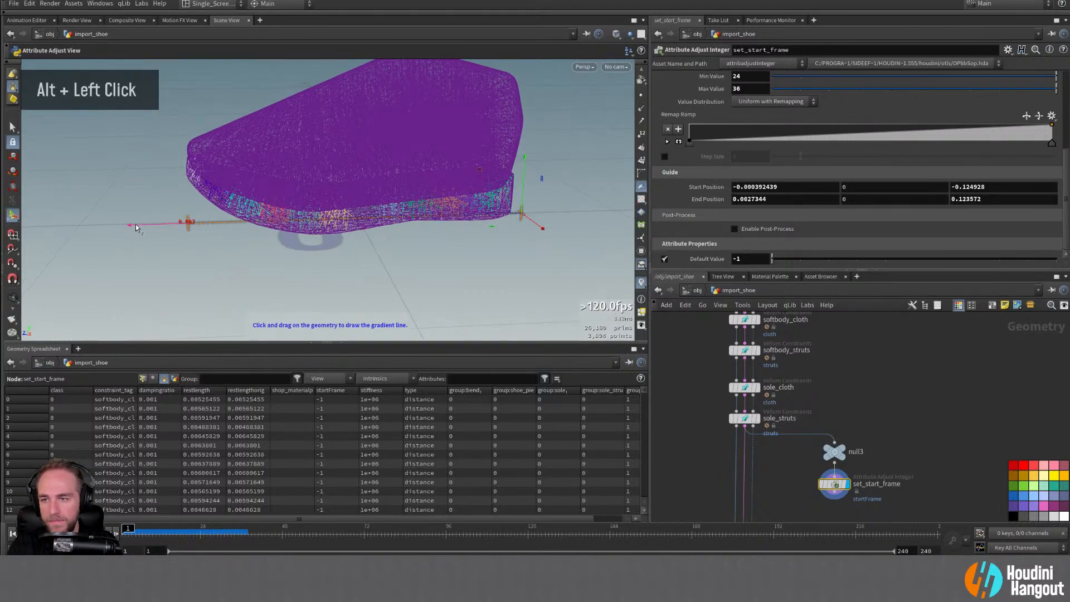
alt+drag(132, 228, 165, 250)
alt+right_drag(171, 254, 290, 262)
alt+middle_drag(290, 262, 240, 220)
alt+drag(239, 220, 256, 234)
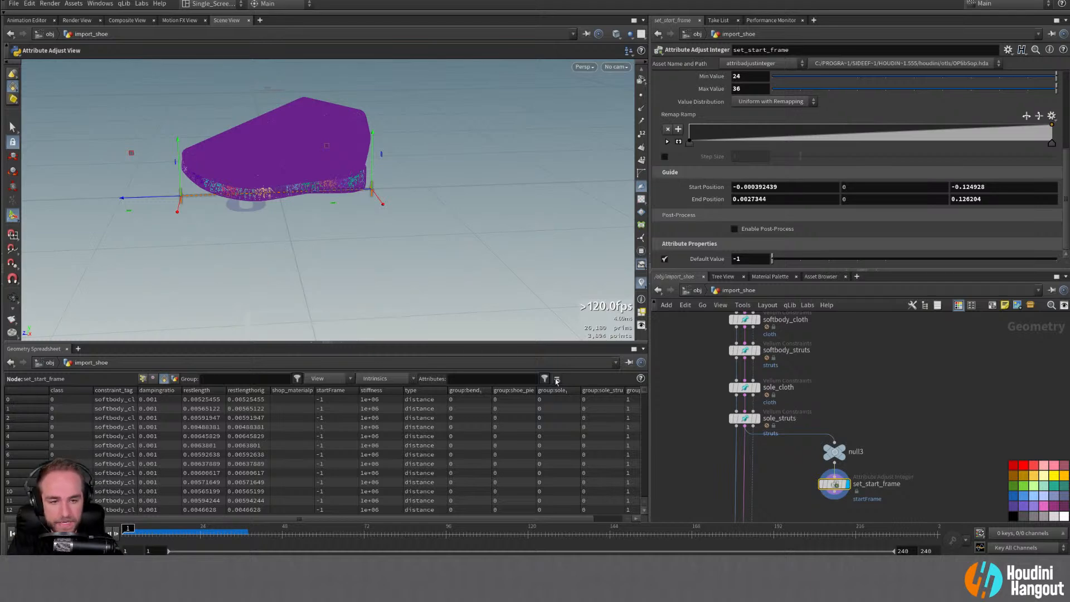
Step: Add an Attribute Adjust Integer node below set_start_frame and display its result
alt+middle_drag(790, 482, 806, 430)
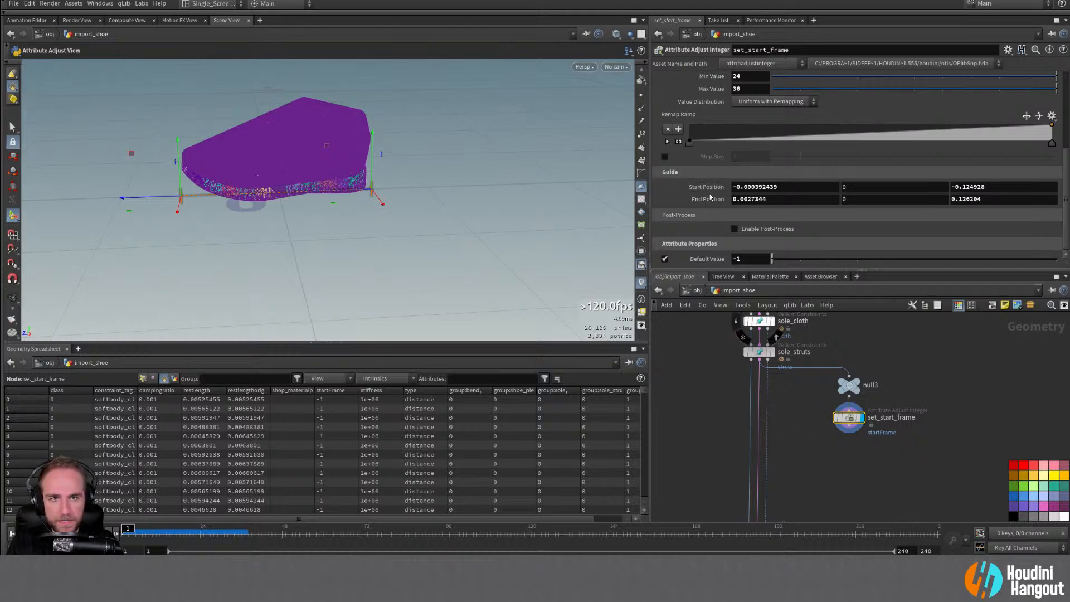
alt+middle_drag(805, 448, 805, 432)
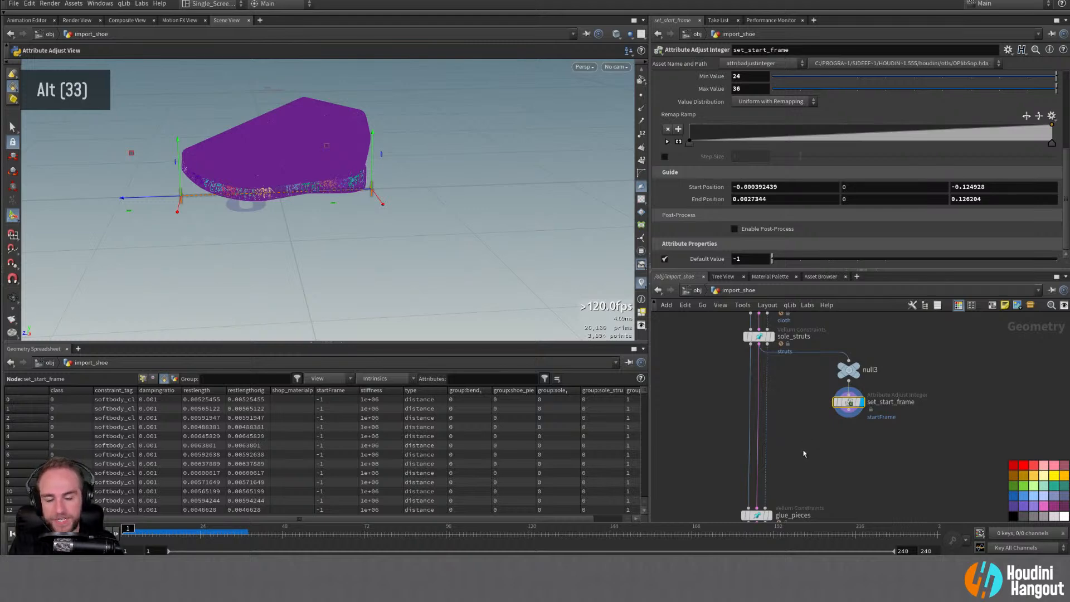
key(Tab)
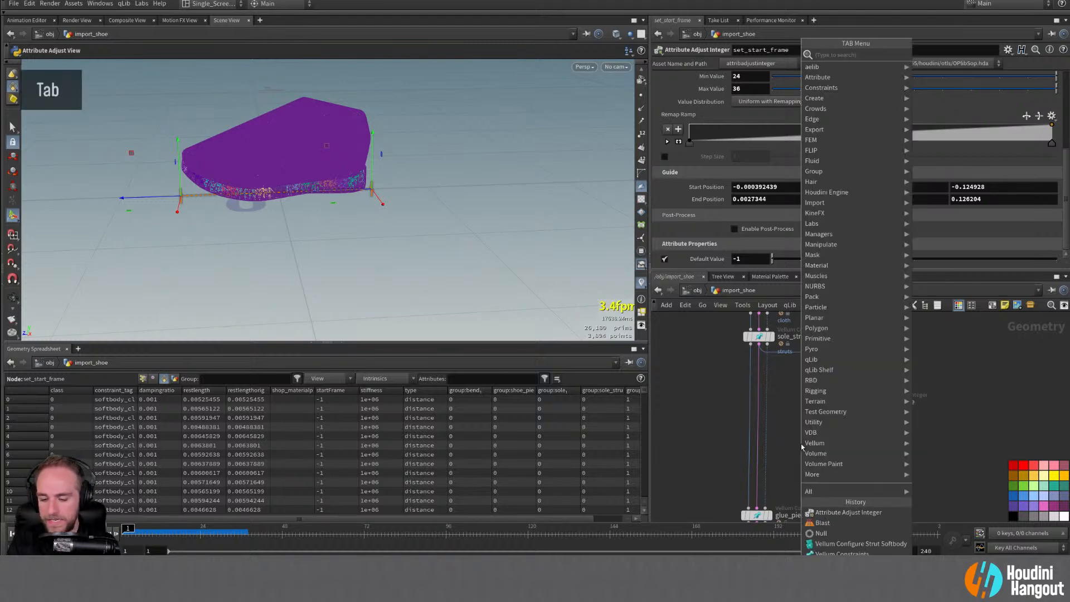
text(integ)
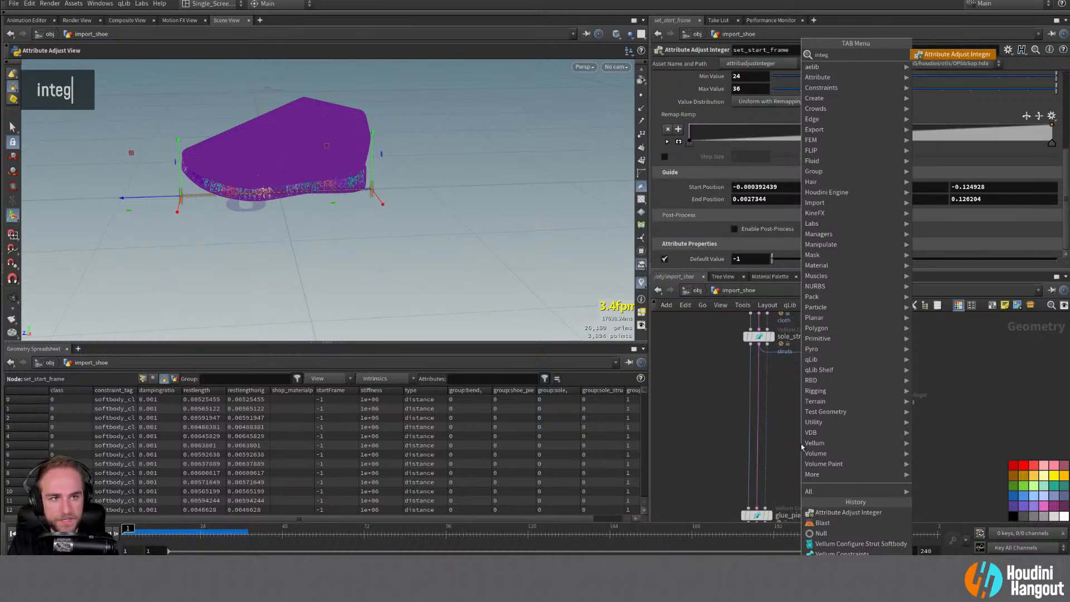
key(Return)
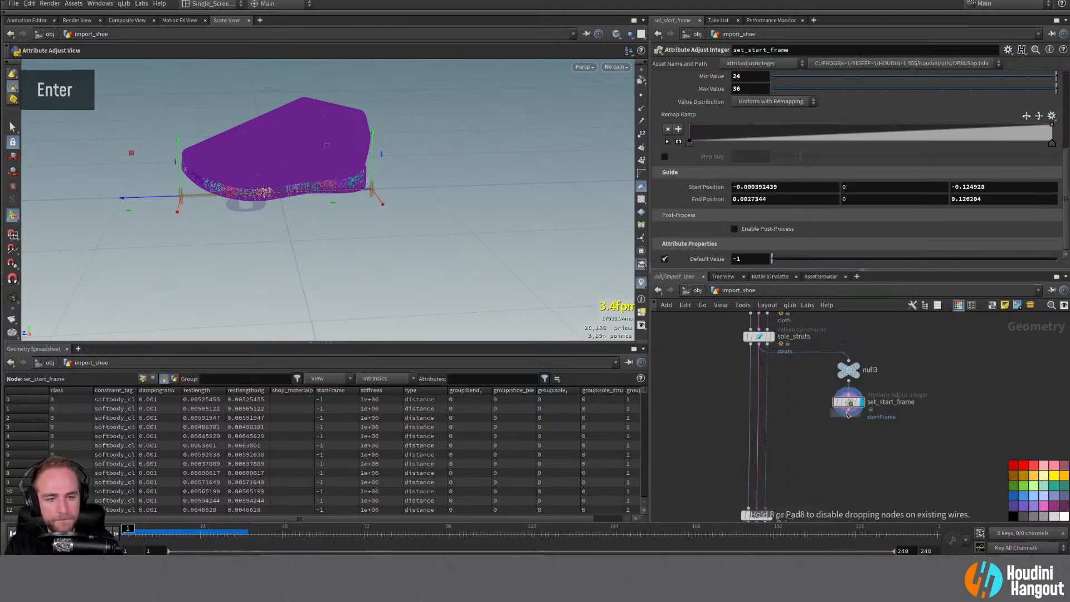
click(864, 441)
double_click(863, 436)
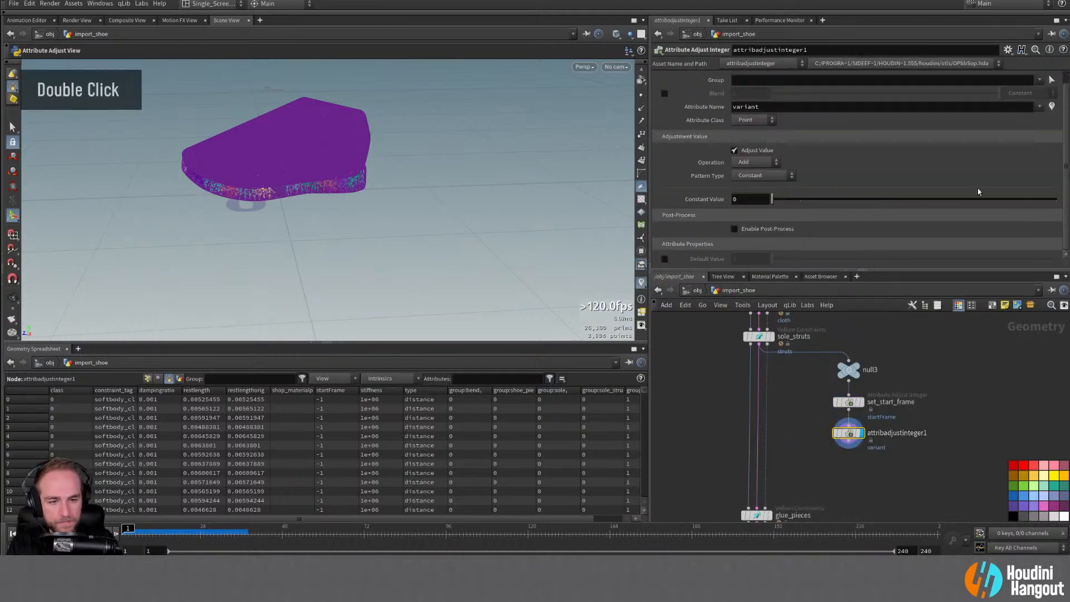
Step: Configure the new integer attribute as duration, with a constant value of 10 and the Primitive class
double_click(792, 105)
text(dur)
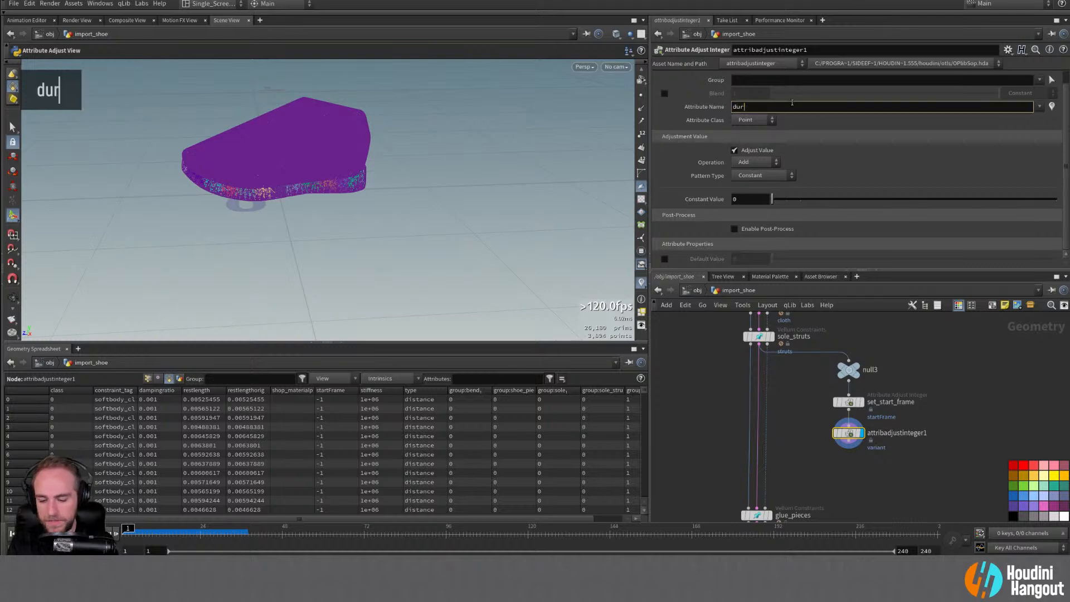
text(ation)
key(Return)
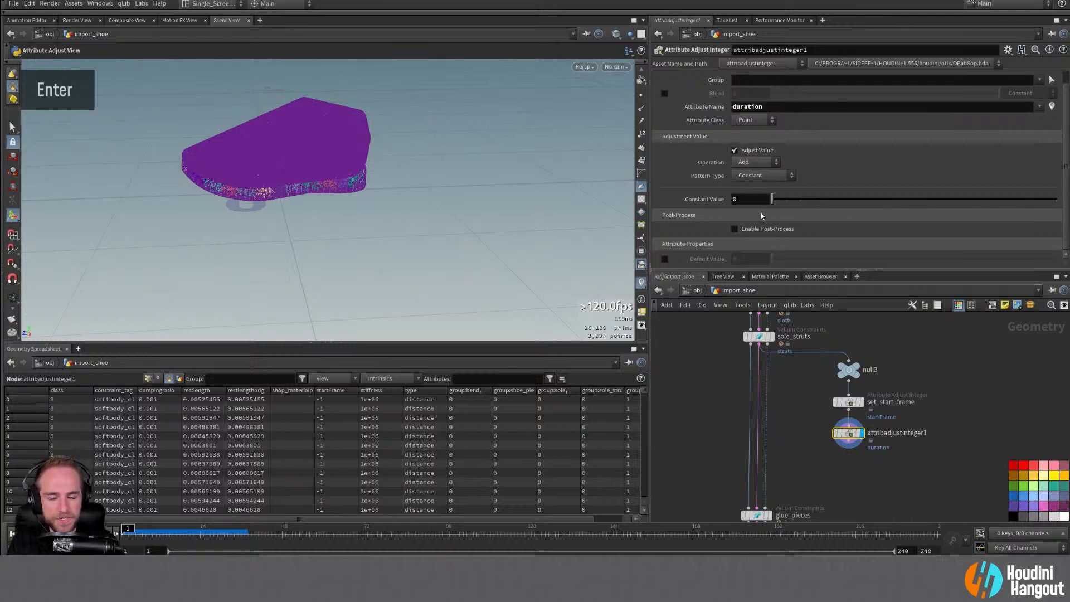
drag(778, 205, 1056, 204)
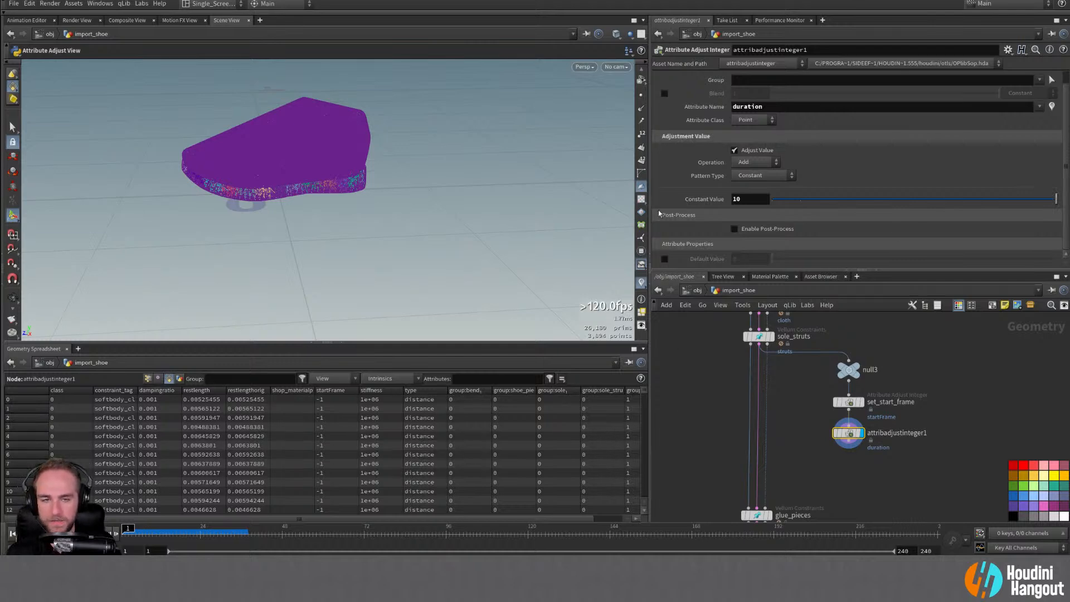
click(753, 119)
click(748, 152)
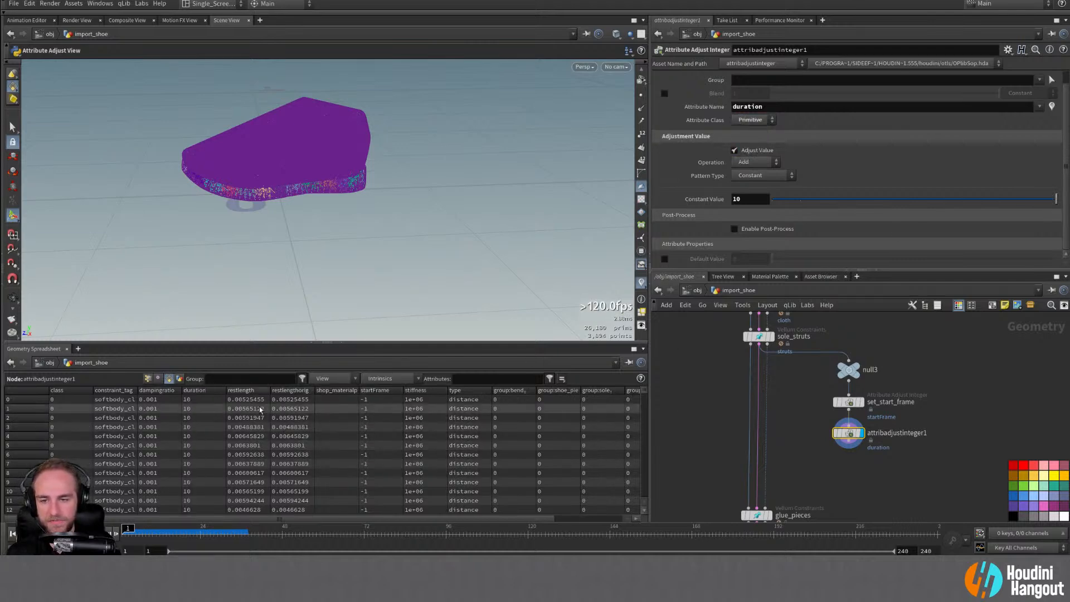
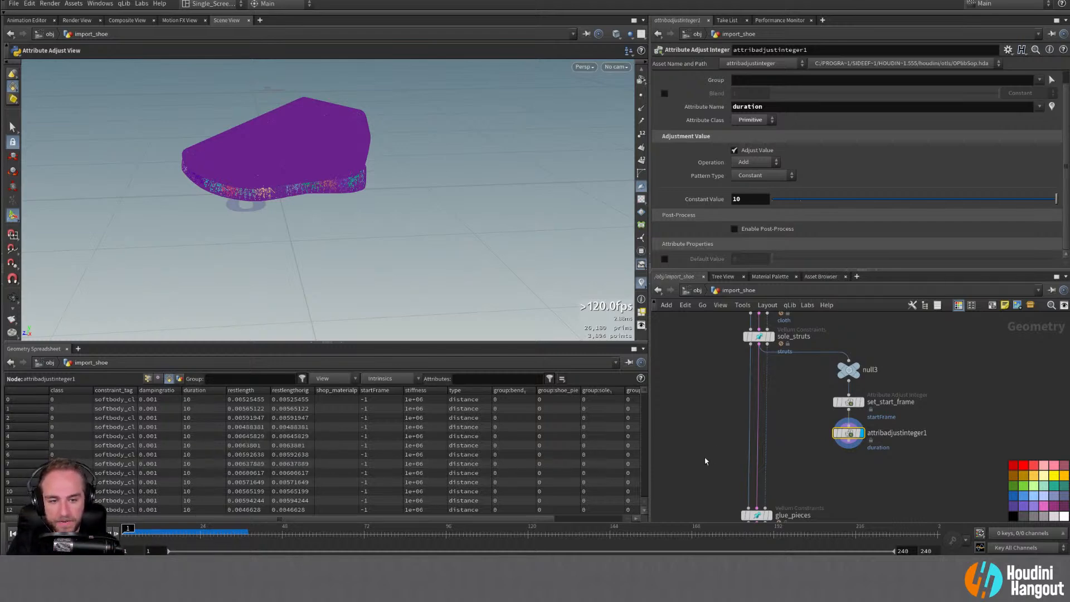
Step: Wire the duration node into the constraint input of glue_pieces and move glue_pieces and vellumsolver1 up closer to it
middle_drag(890, 463, 840, 432)
drag(798, 416, 707, 478)
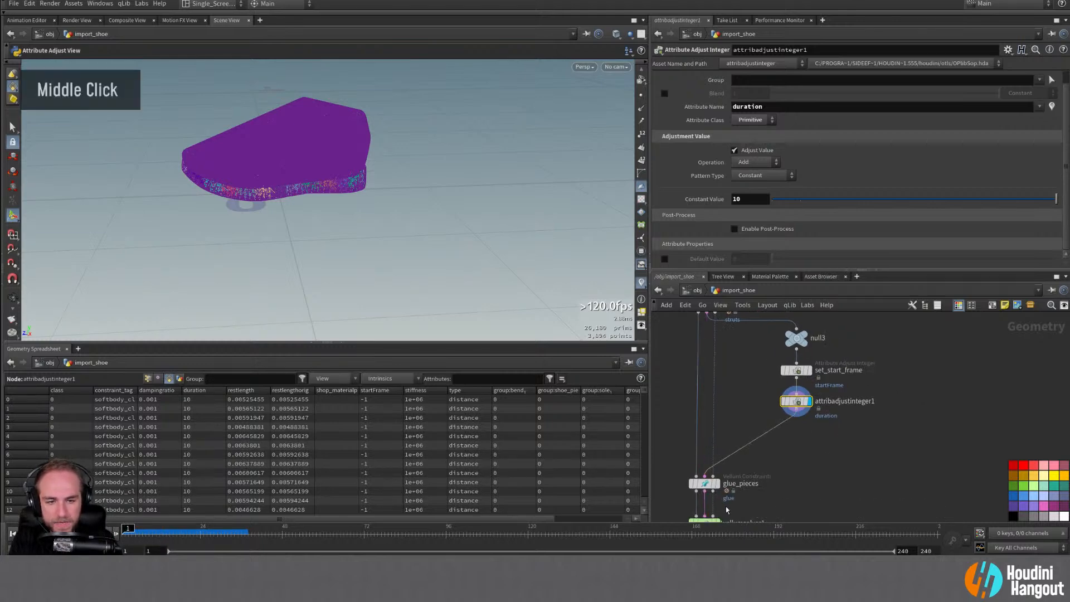
mouse_move(741, 405)
middle_down()
mouse_move(715, 455)
mouse_move(752, 406)
middle_up()
scroll(718, 467, down, 2)
drag(693, 431, 757, 497)
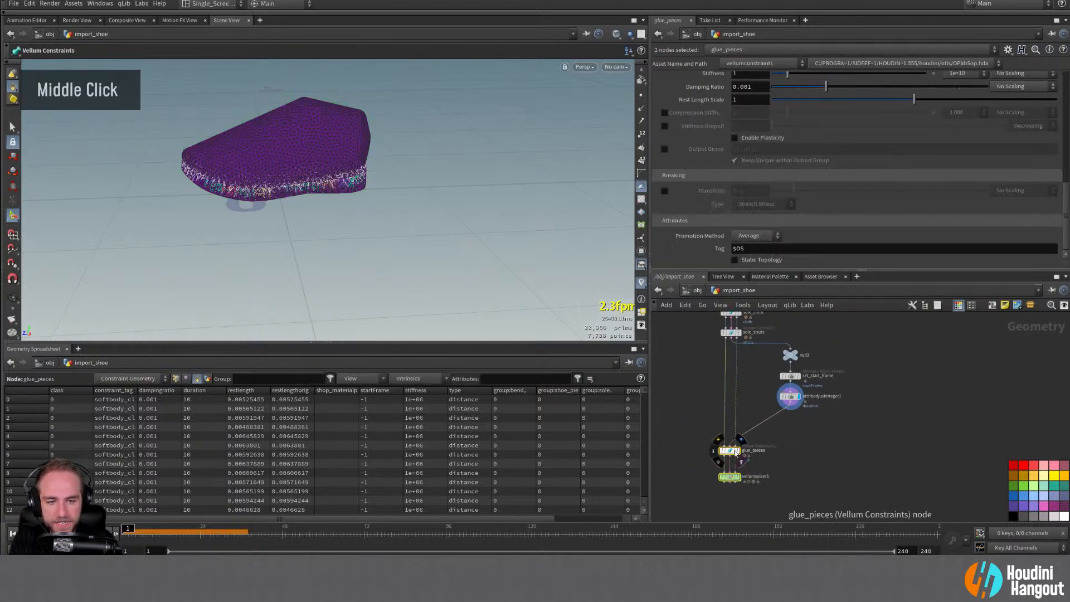
drag(731, 451, 731, 426)
Step: Display the vellumsolver1 result and enter the solver's forces network
double_click(731, 449)
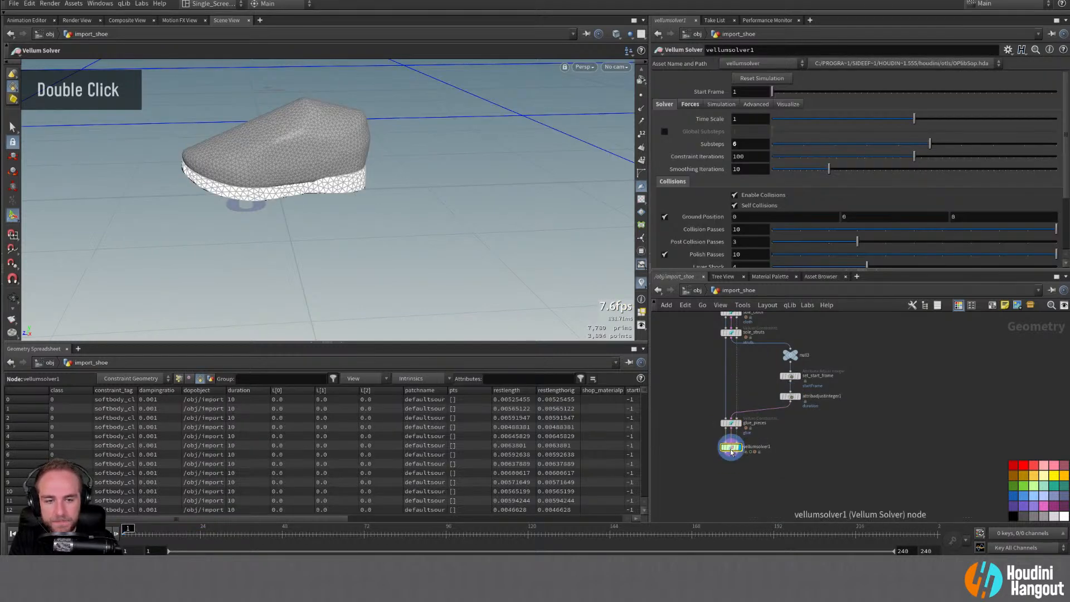
double_click(728, 453)
alt+middle_drag(722, 466, 801, 448)
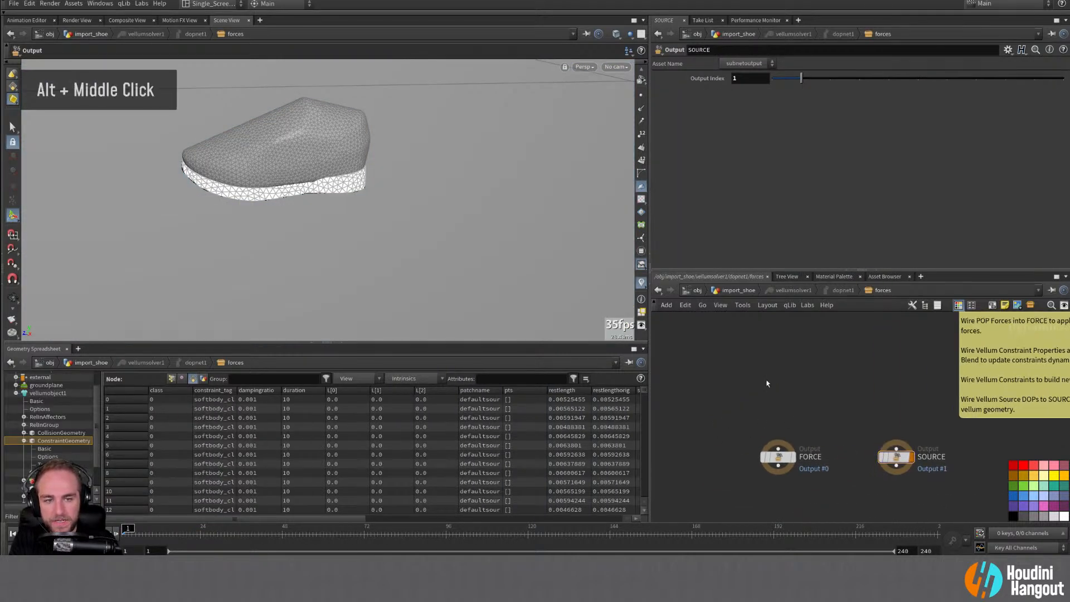
Step: Add a Geometry Wrangle connected above the FORCE output in the solver's forces network
key(Tab)
text(geo)
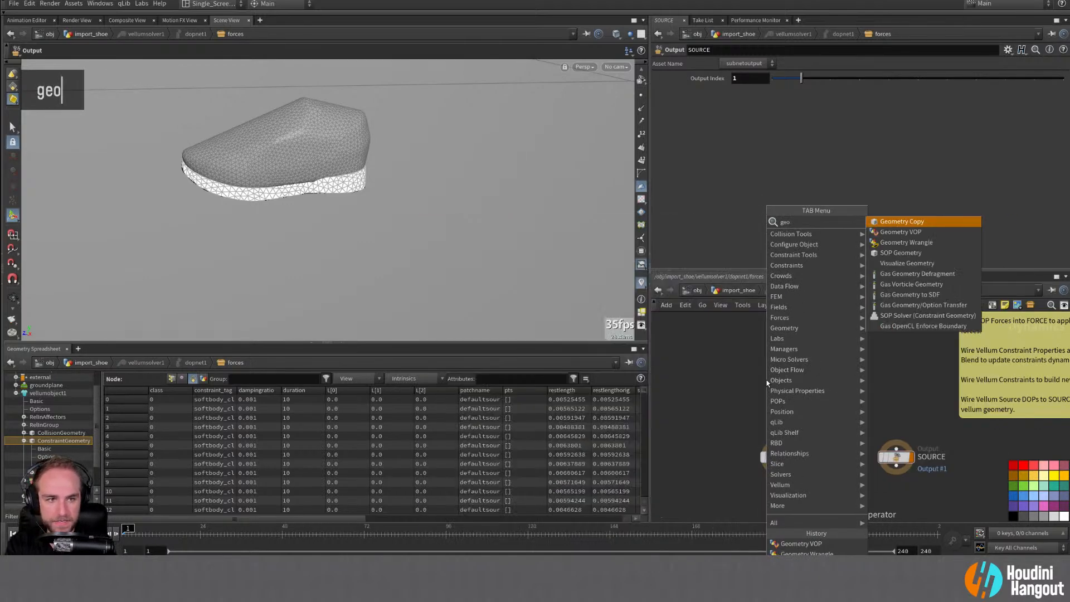
text( w)
key(Return)
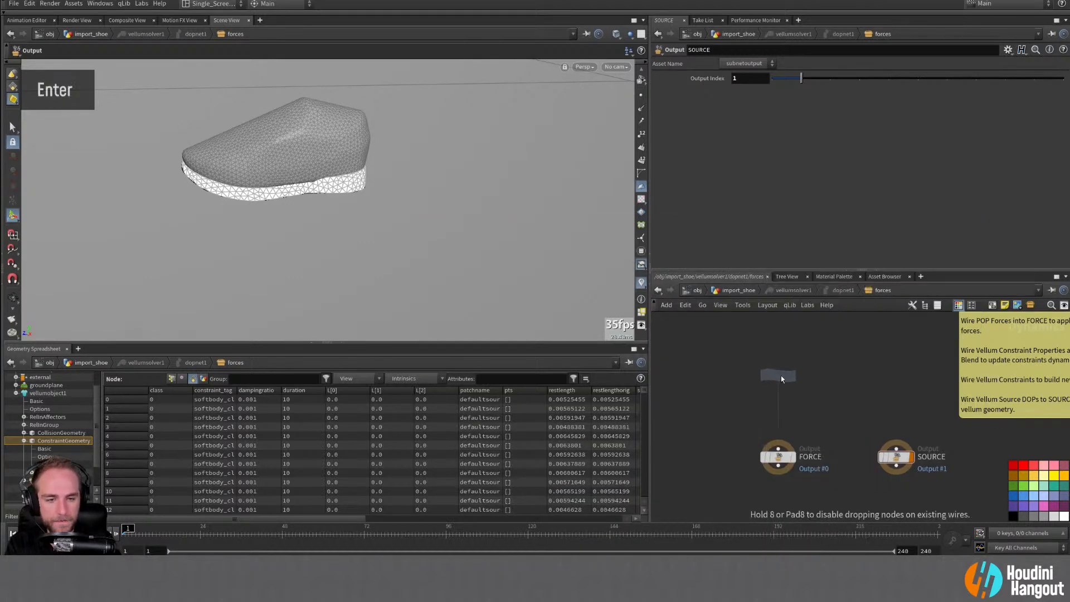
click(781, 379)
drag(782, 378, 782, 399)
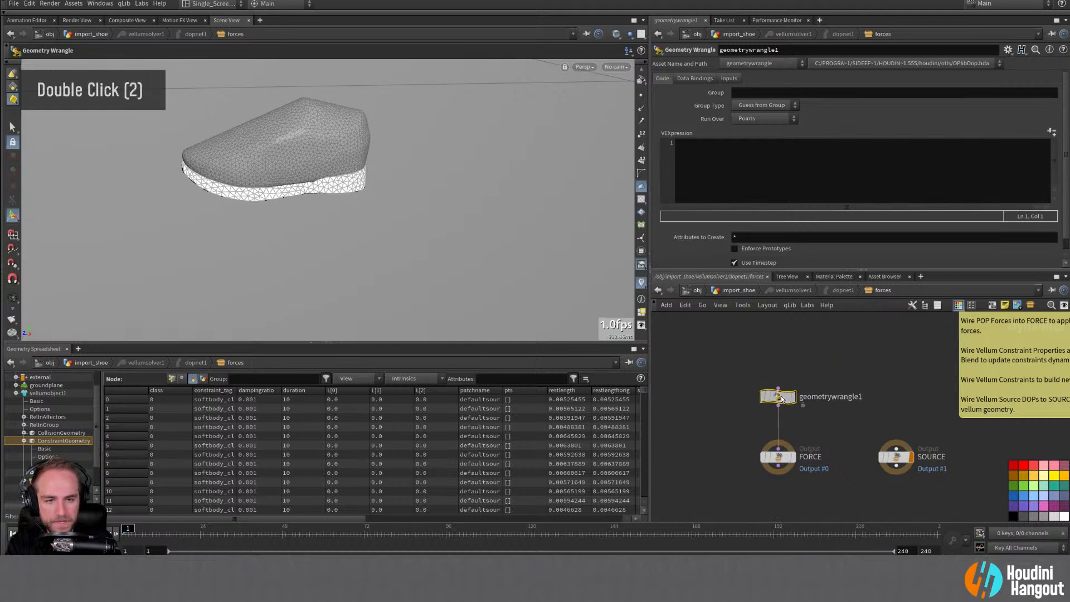
Step: Bind the wrangle's geometry to ConstraintGeometry, stripping the object path in front of that name
click(695, 78)
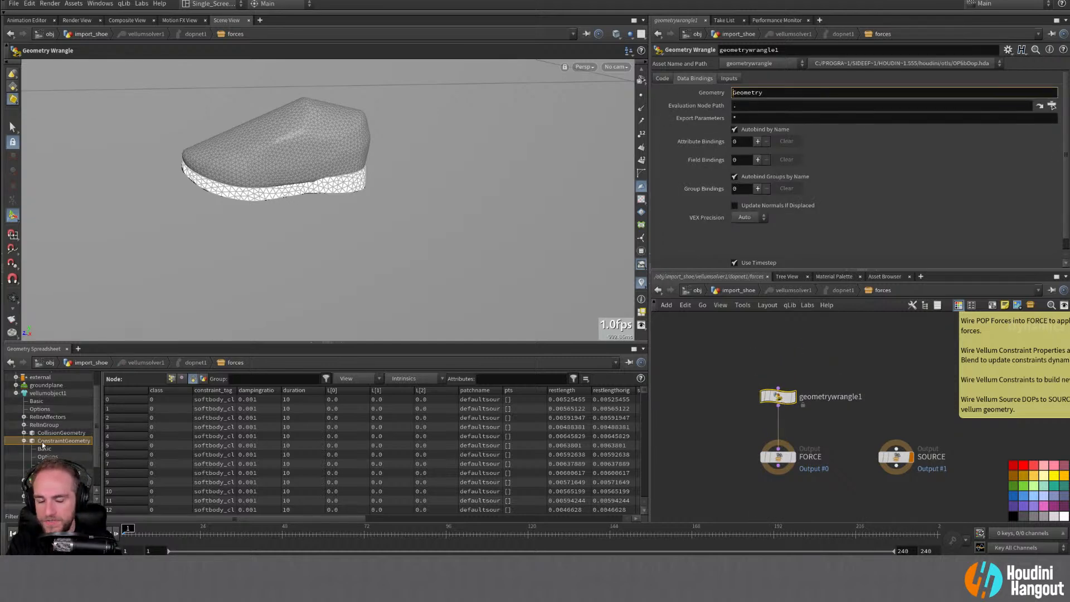
drag(43, 441, 768, 94)
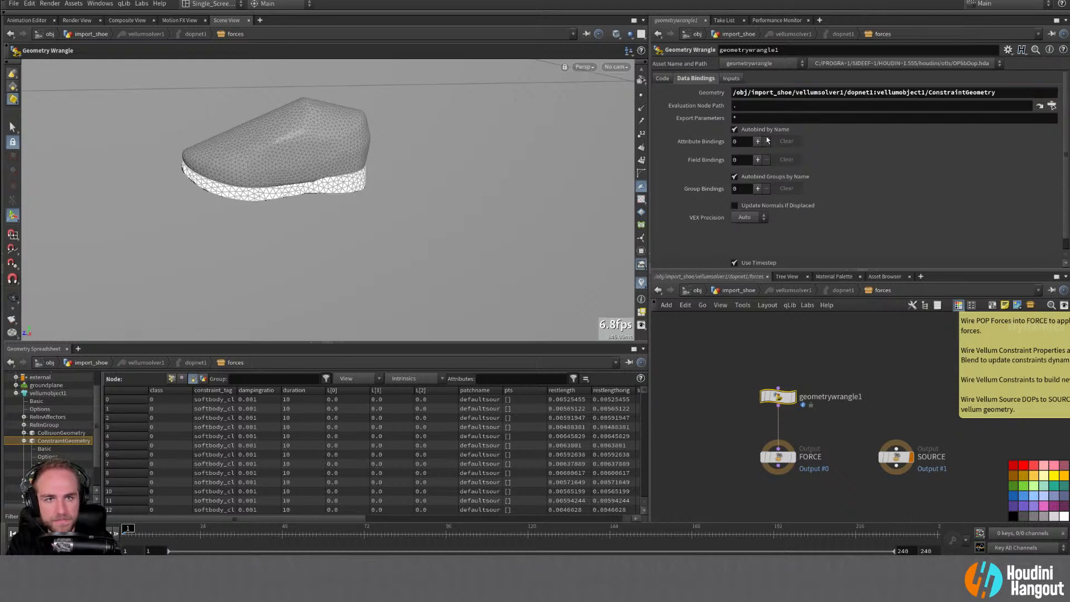
drag(930, 93, 429, 105)
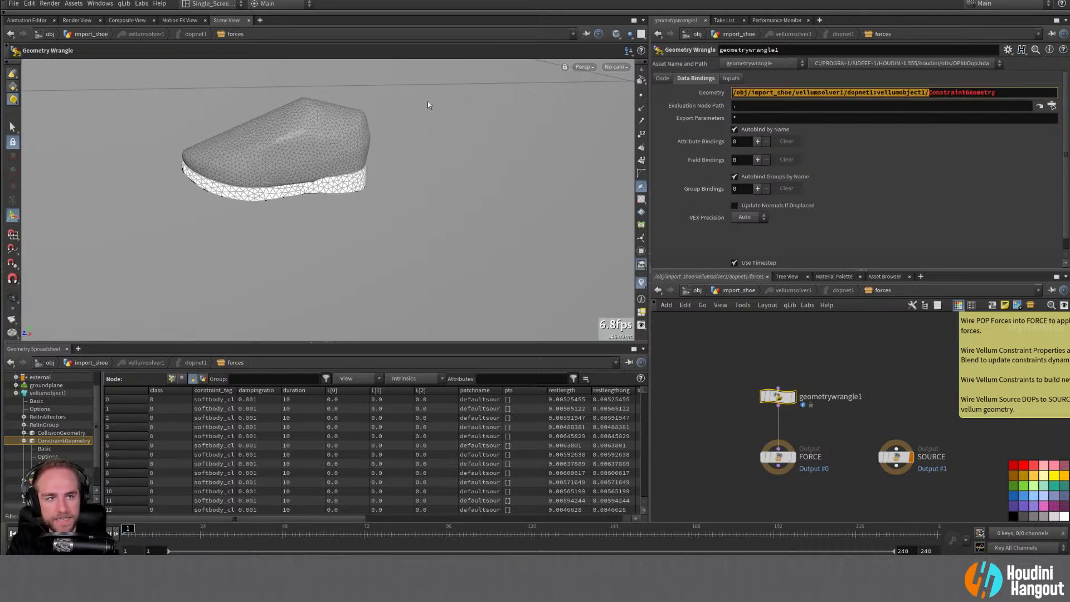
key(Return)
key(BackSpace)
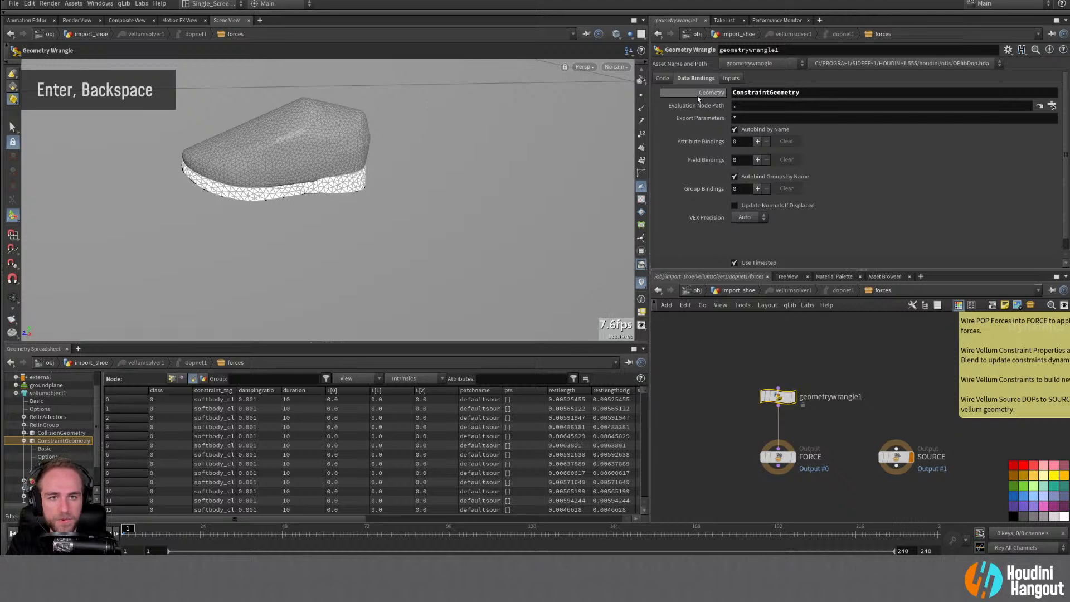
Step: Check the input source options of the geometry wrangle and return to its VEXpression code
click(730, 78)
click(745, 107)
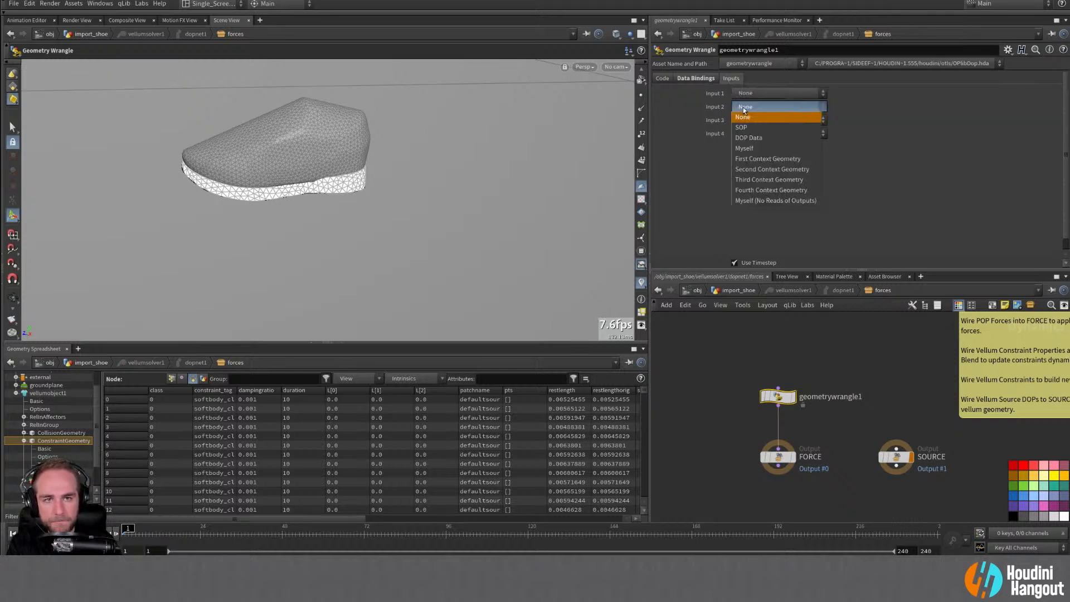
click(743, 115)
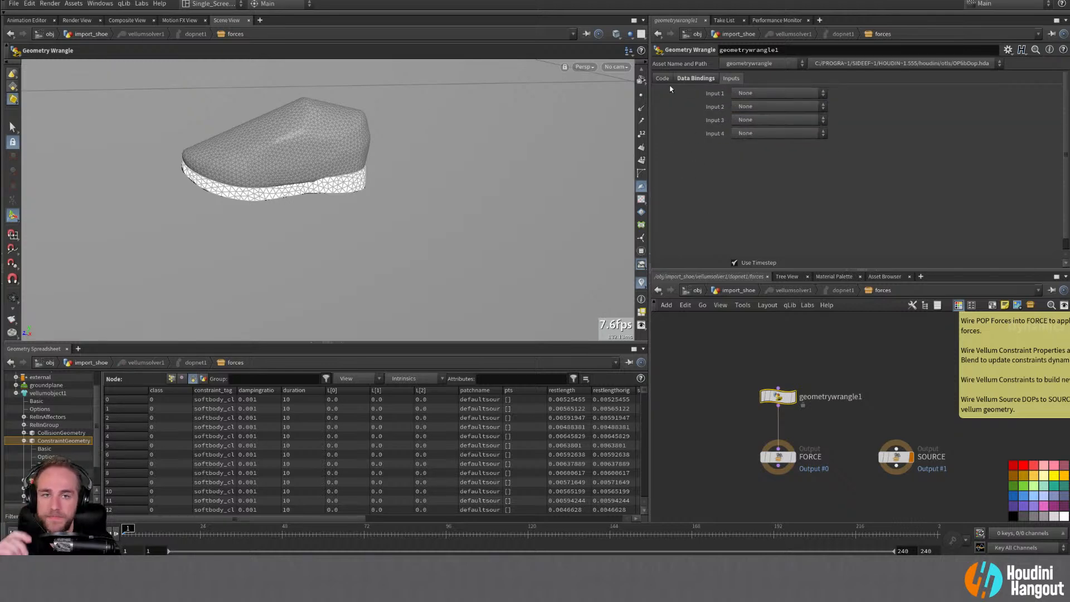
click(663, 80)
click(676, 81)
click(662, 80)
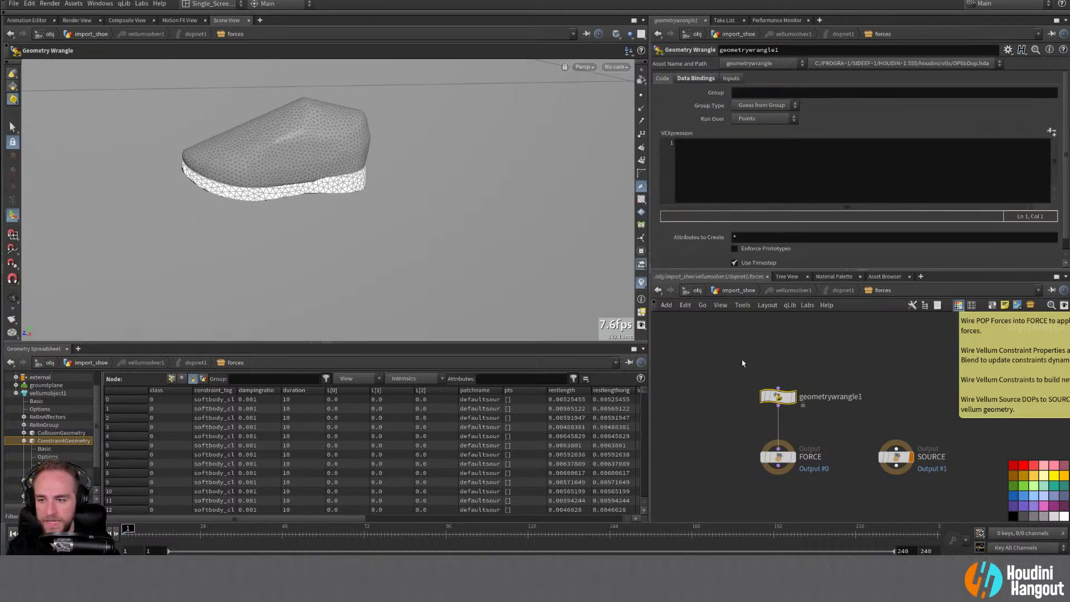
Step: Leave the solver's forces network and reset the Rest Length Scale of sole_struts to its default of 1
drag(780, 398, 780, 408)
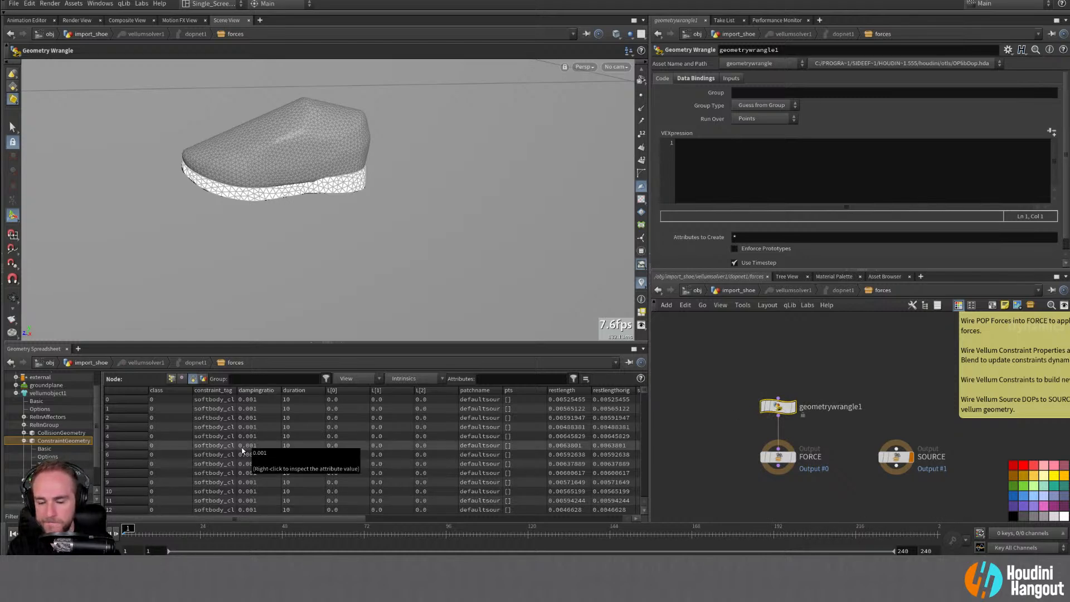
key(u)
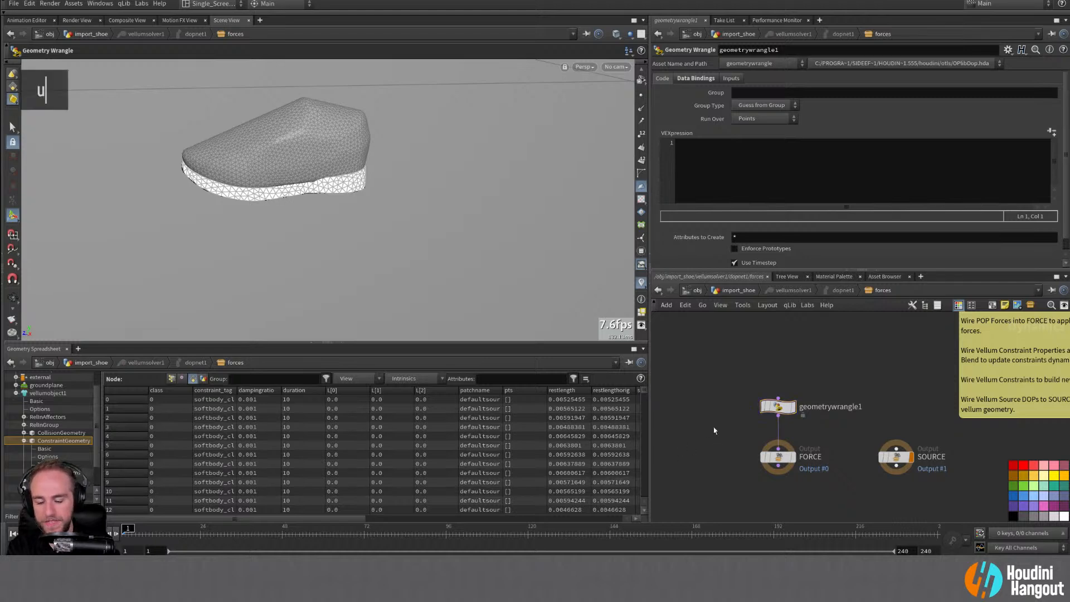
middle_click(732, 353)
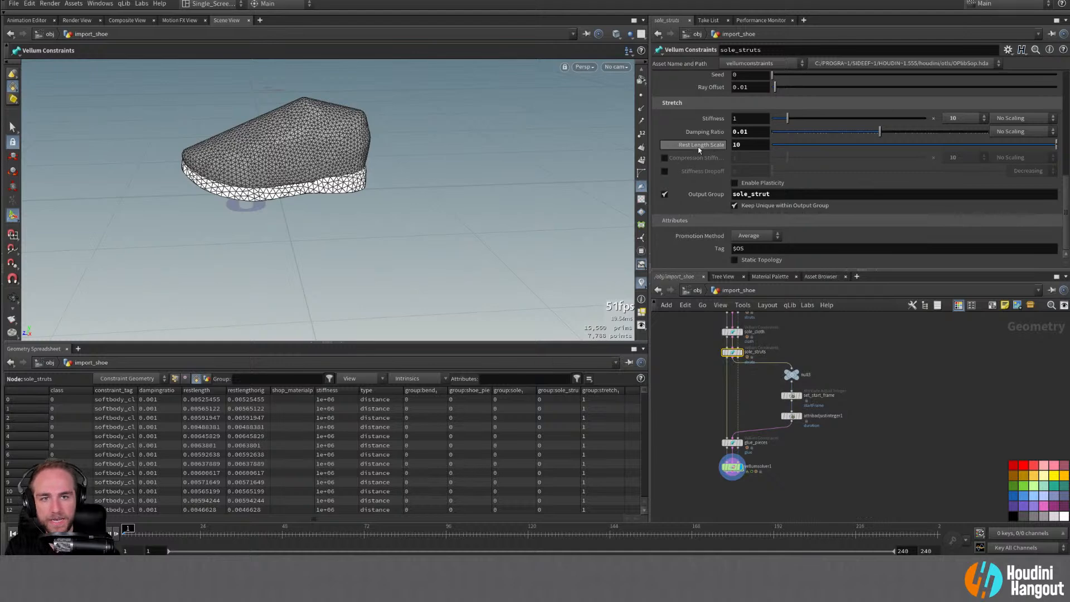
ctrl+middle_click(699, 146)
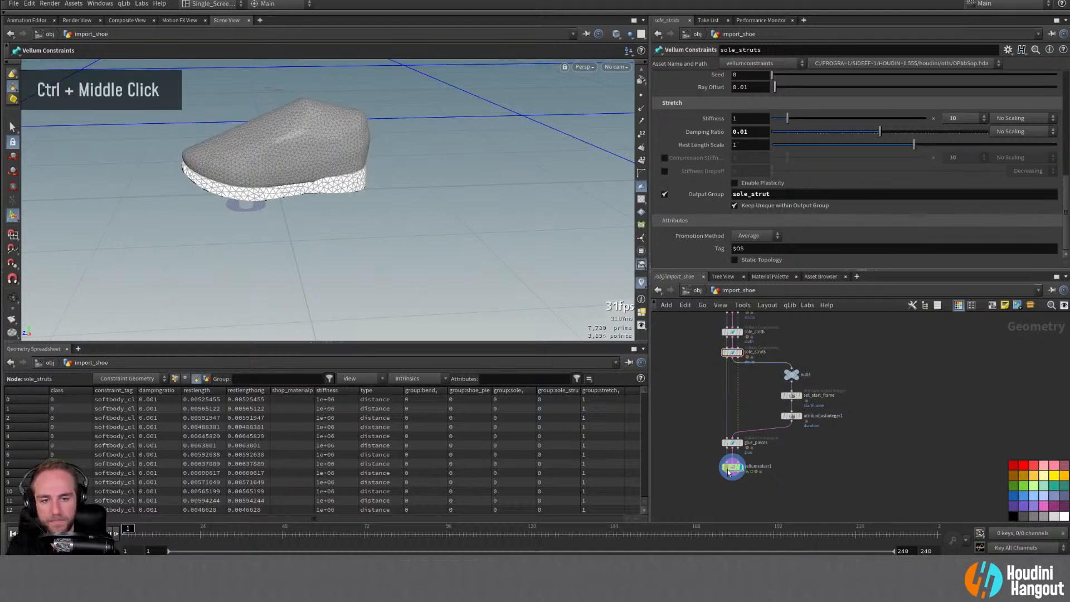
Step: Play the vellumsolver1 simulation, examine the shoe sole from a low, close view, and return to the first frame
click(732, 467)
key(Up)
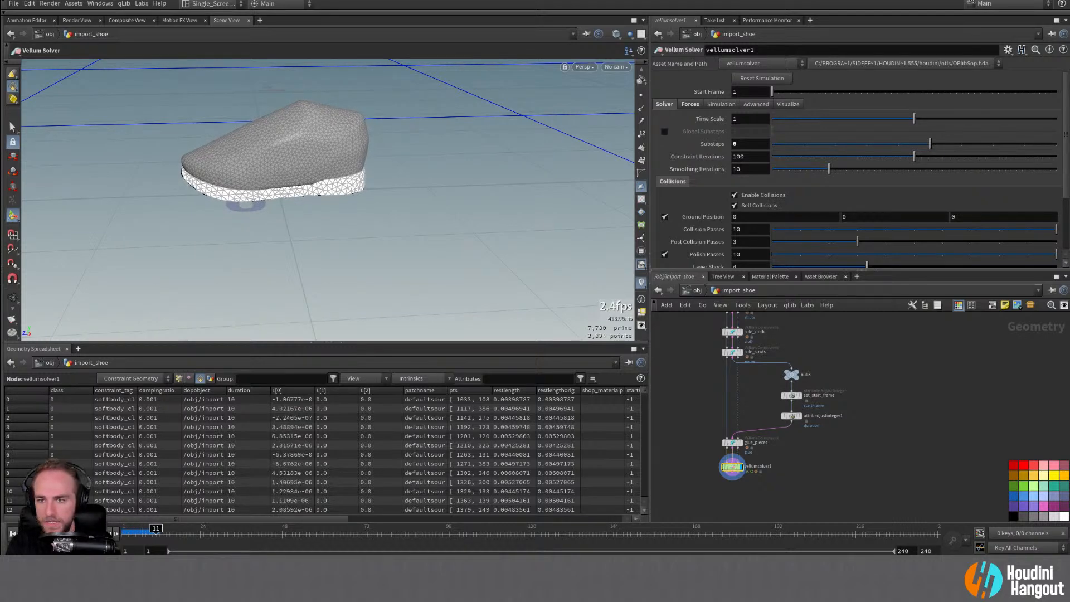
alt+middle_drag(285, 215, 315, 241)
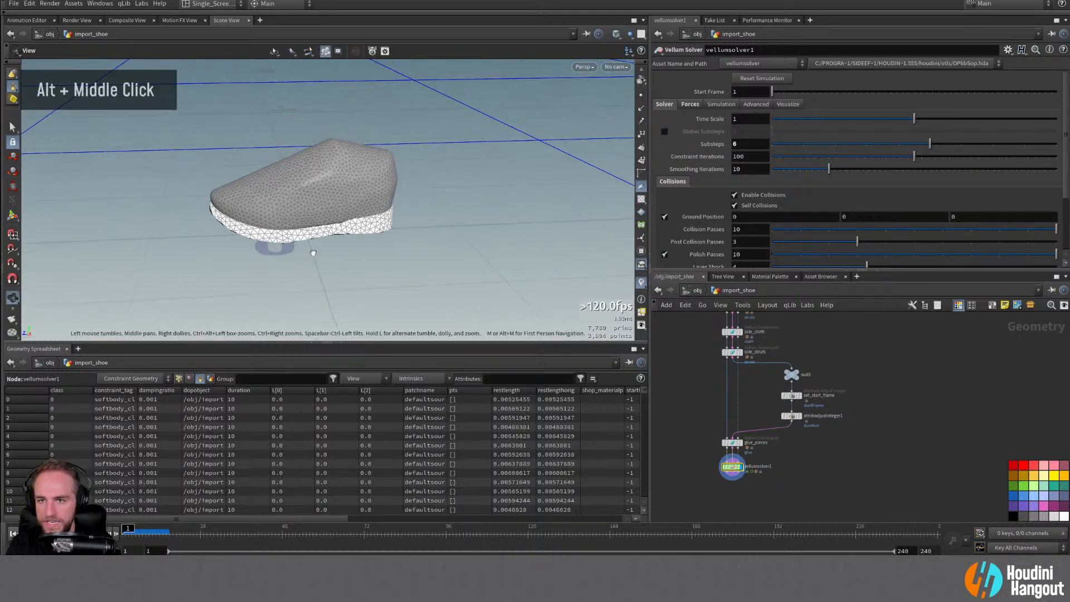
alt+right_drag(315, 240, 346, 240)
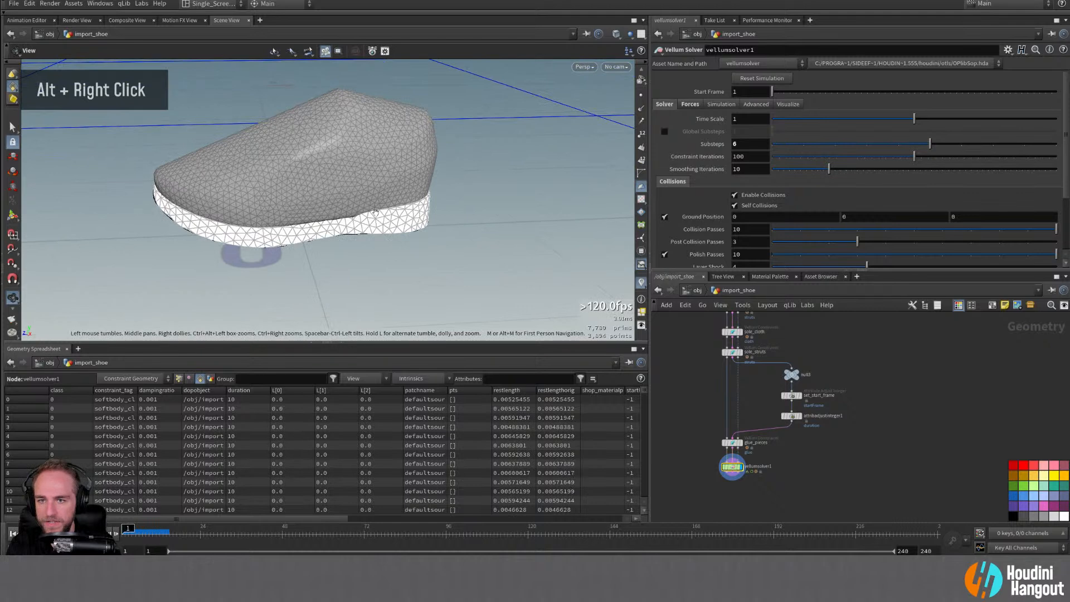
alt+drag(347, 241, 340, 205)
key(Up)
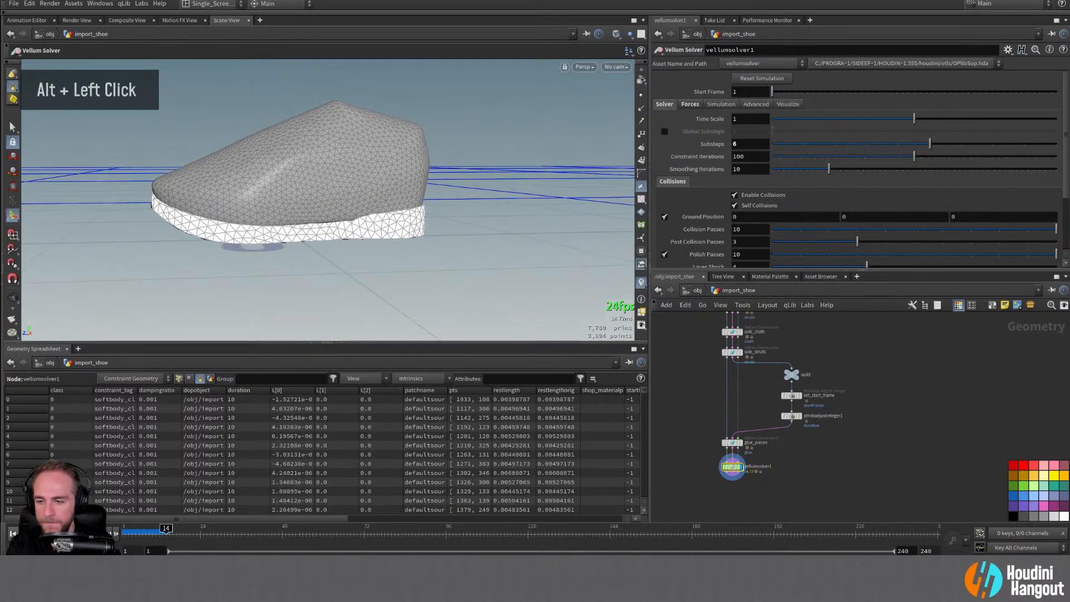
key(ctrl+Up)
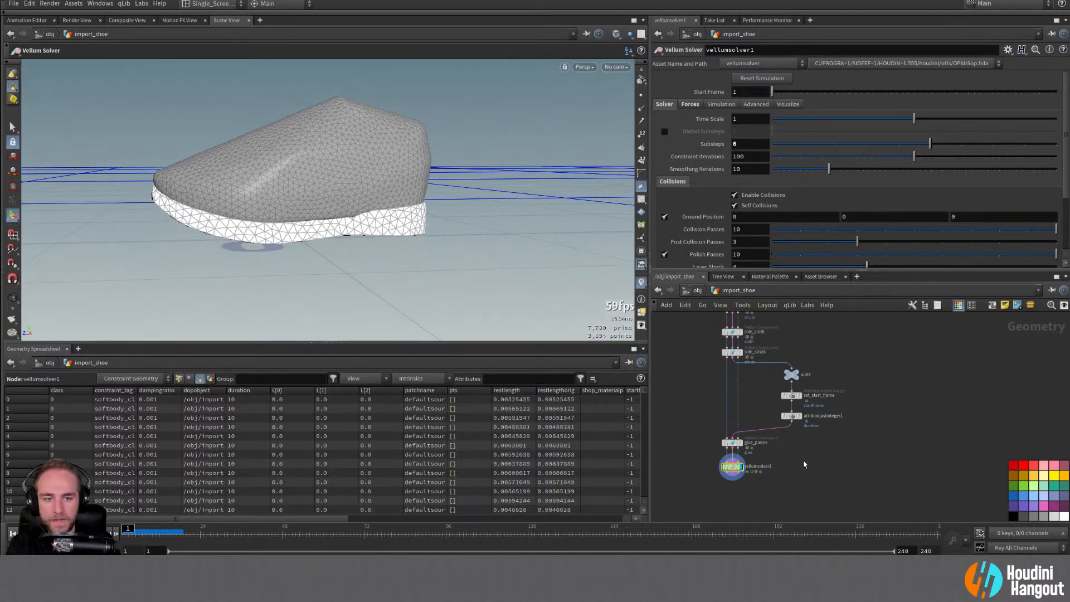
Step: Return to the geometry wrangle in the solver's forces network and begin its VEXpression with the declaration "float strutScale ="
double_click(733, 474)
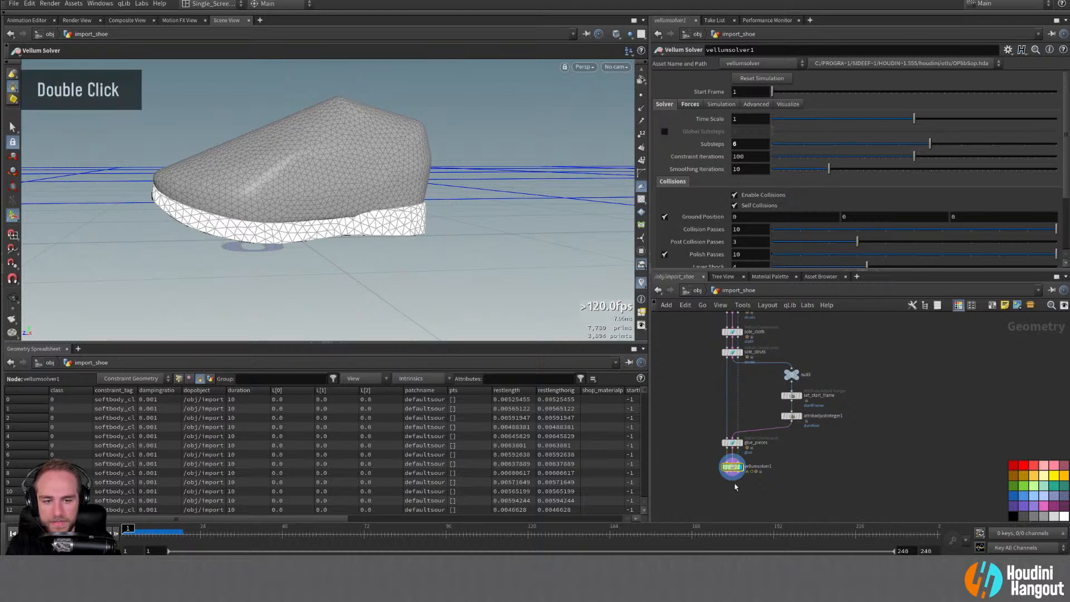
double_click(732, 467)
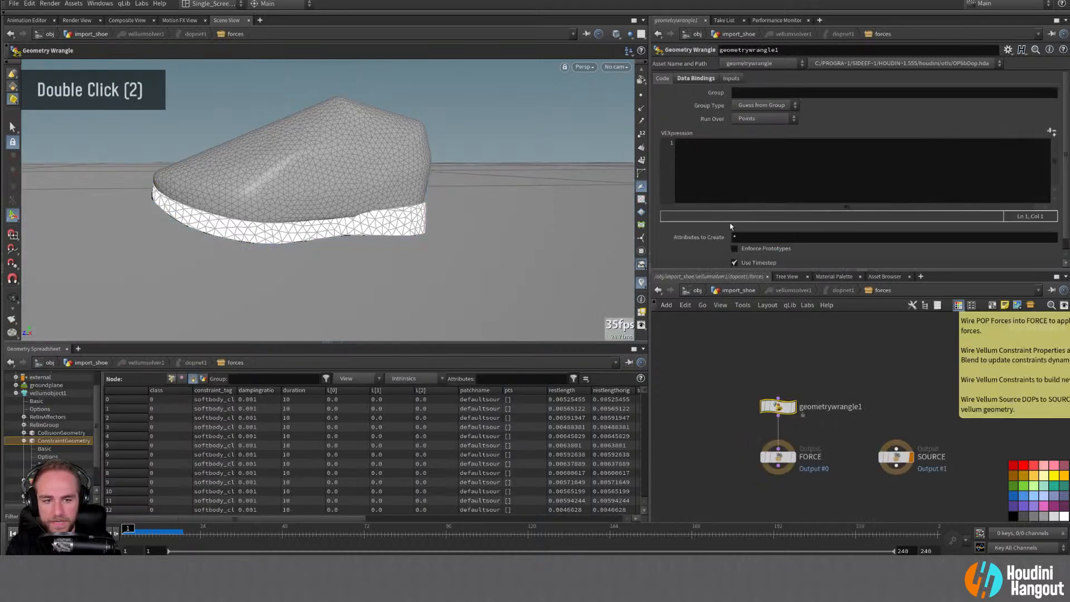
double_click(701, 147)
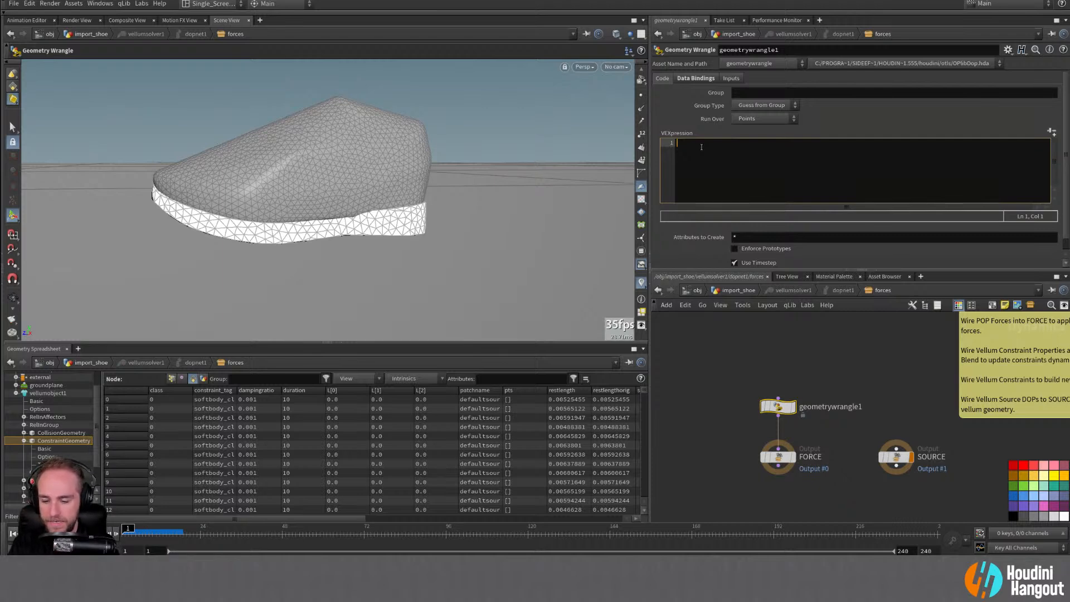
text(float )
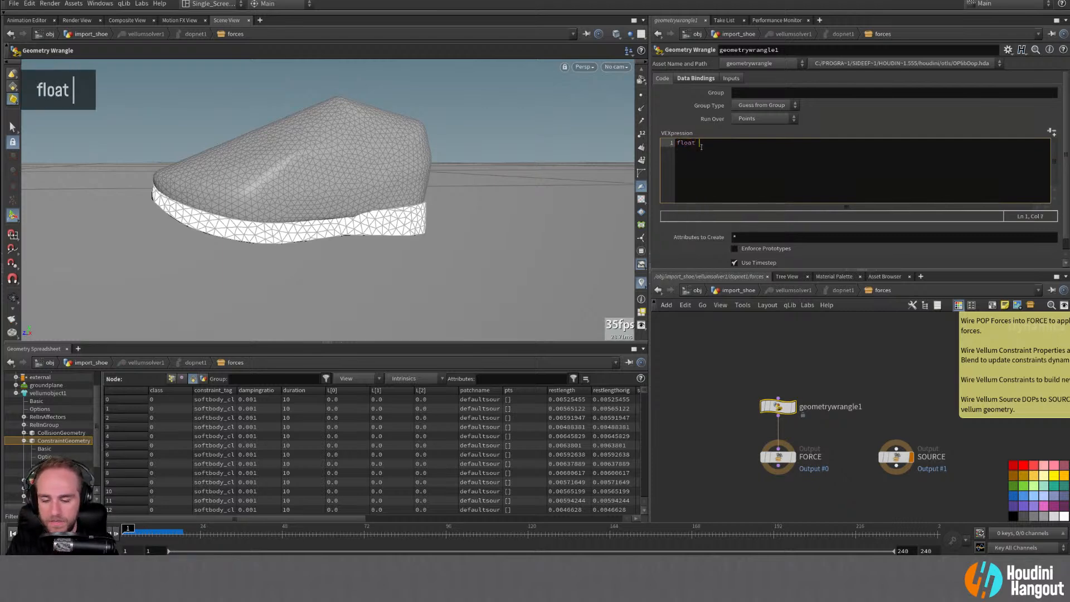
text(striuty)
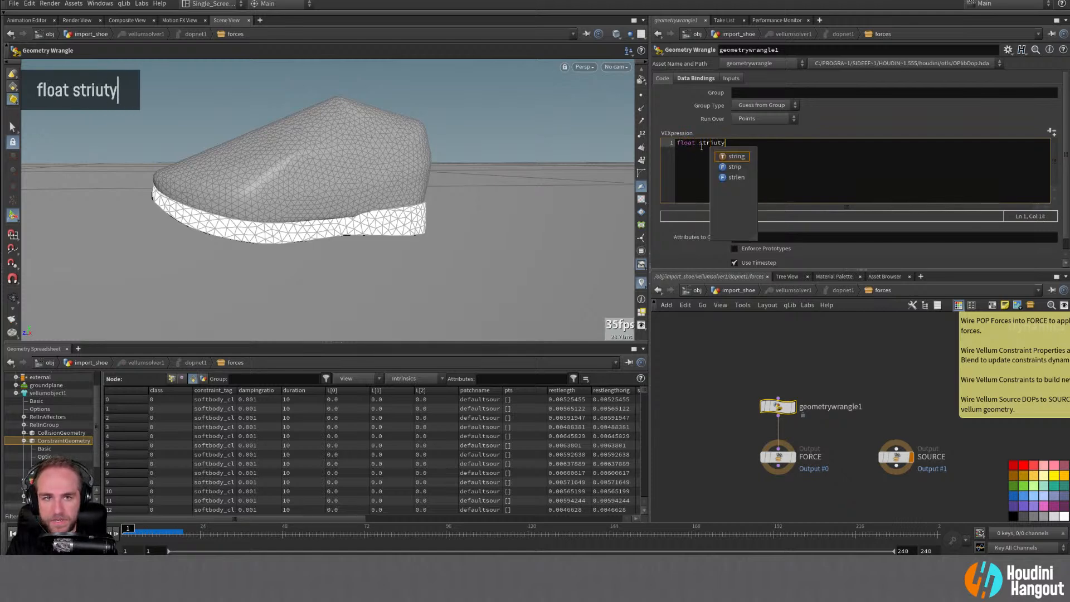
key(BackSpace)
key(BackSpace)
key(BackSpace)
key(BackSpace)
text(utScale =)
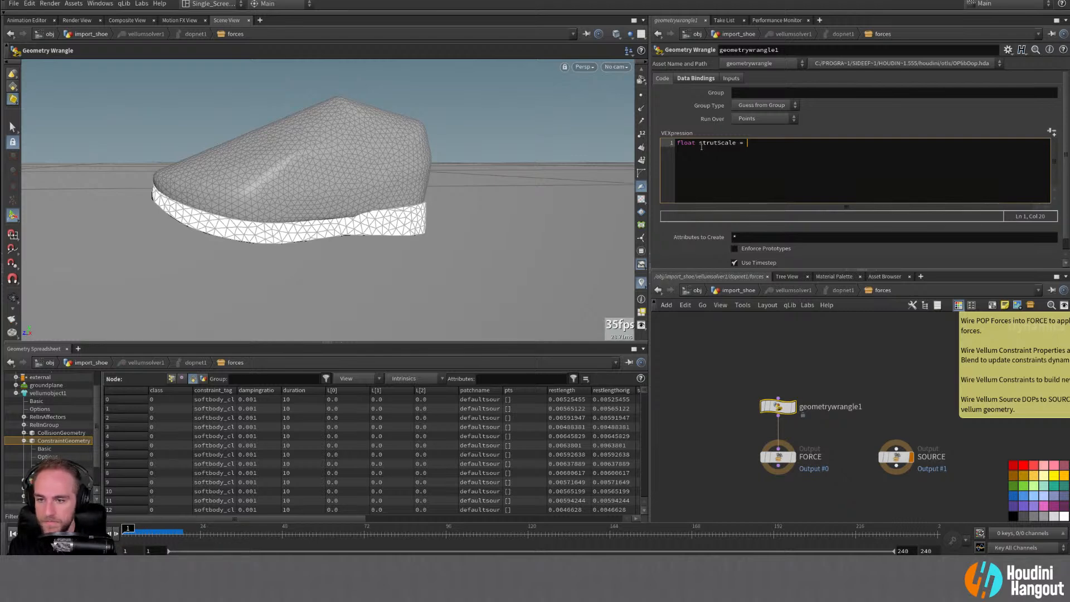
text(fit()
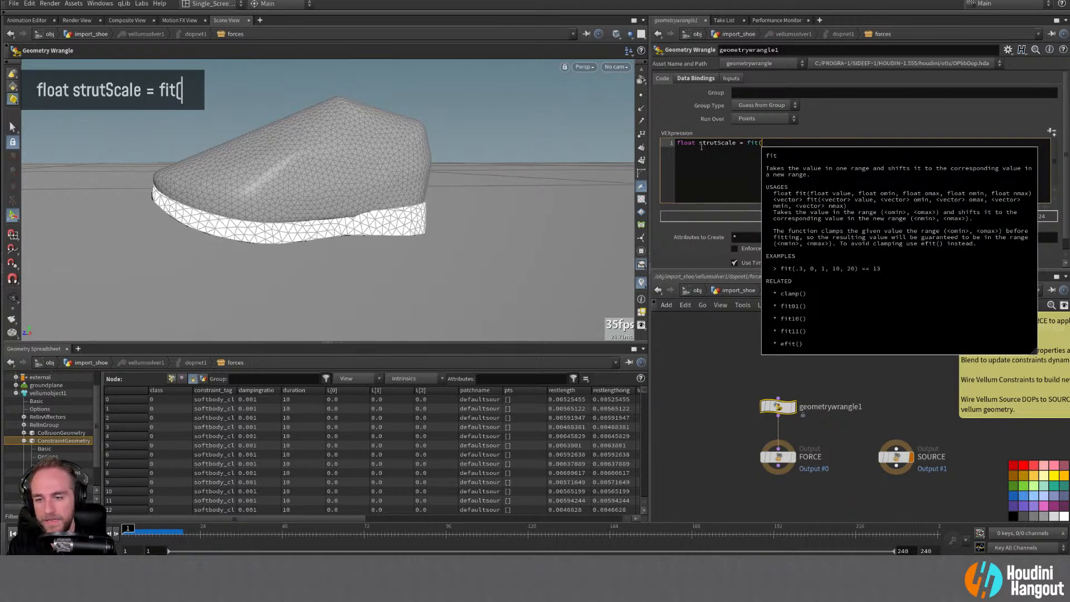
text(@Fram)
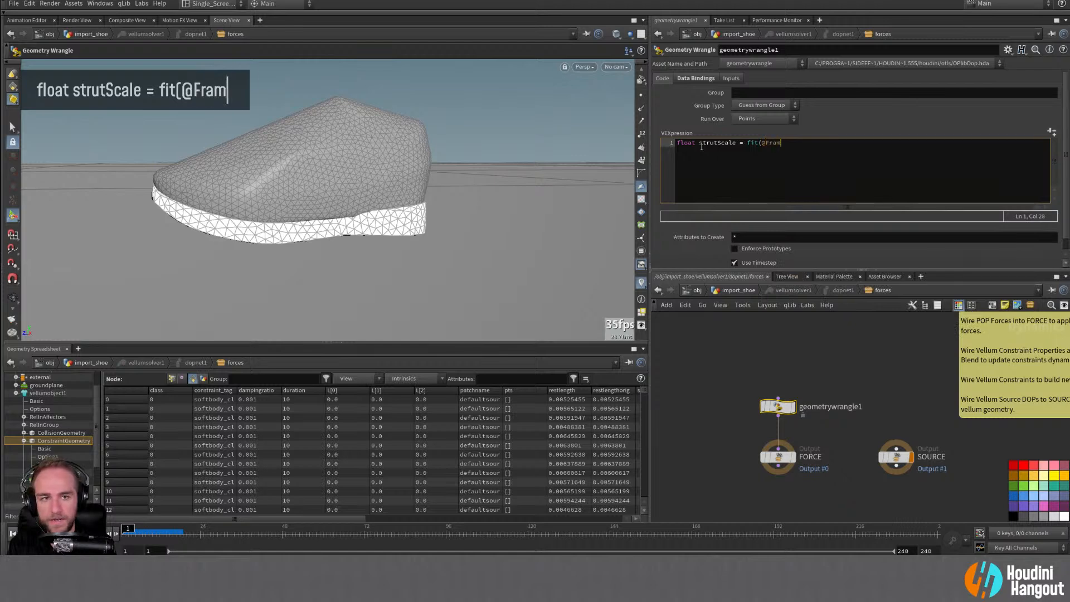
text(e,)
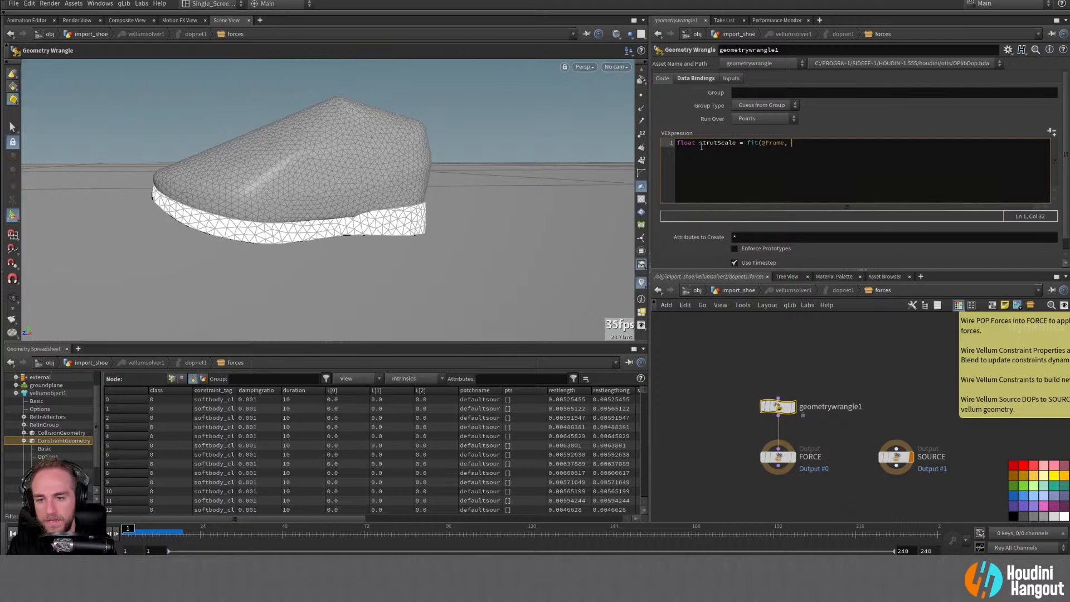
text(@)
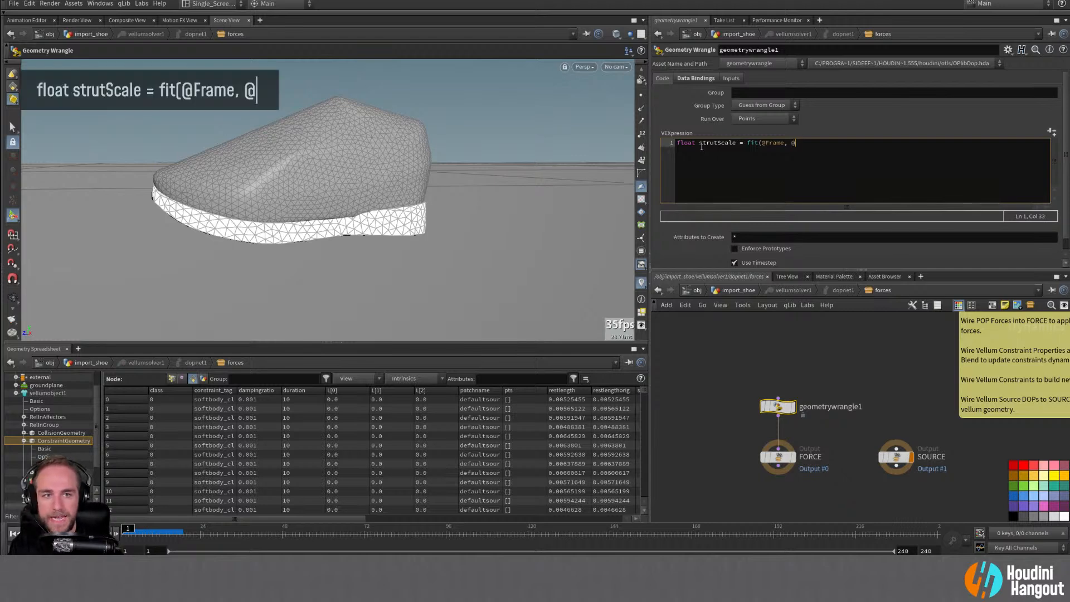
Step: Check the constraint attributes and the upstream attribadjustinteger1 node's information, and return to the wrangle code in the forces network
mouse_move(242, 520)
mouse_down()
mouse_move(393, 517)
mouse_move(257, 516)
mouse_up()
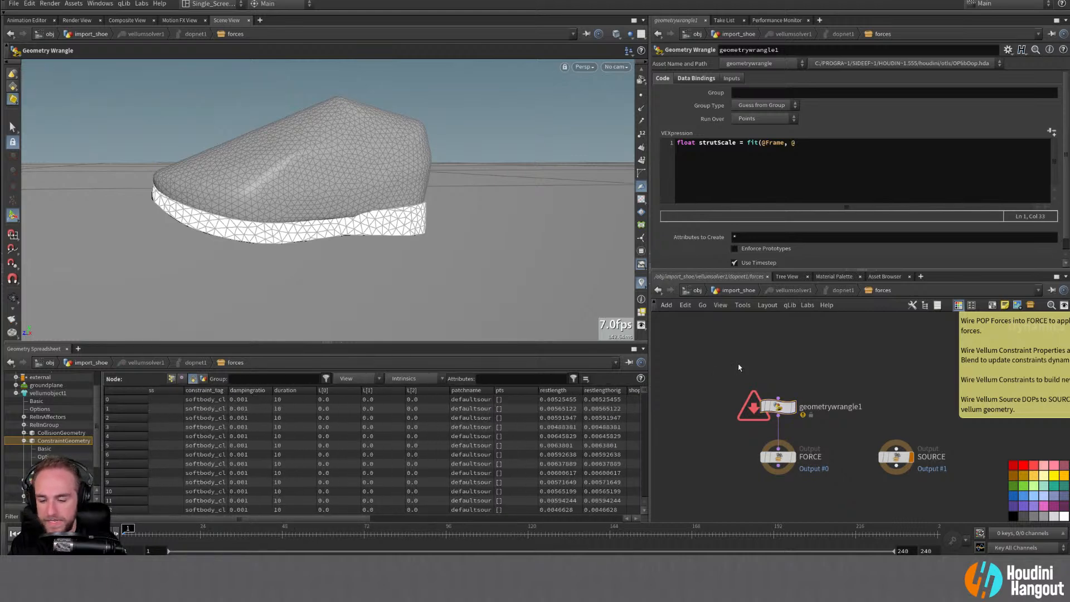
key(u)
key(u)
key(u)
middle_click(794, 417)
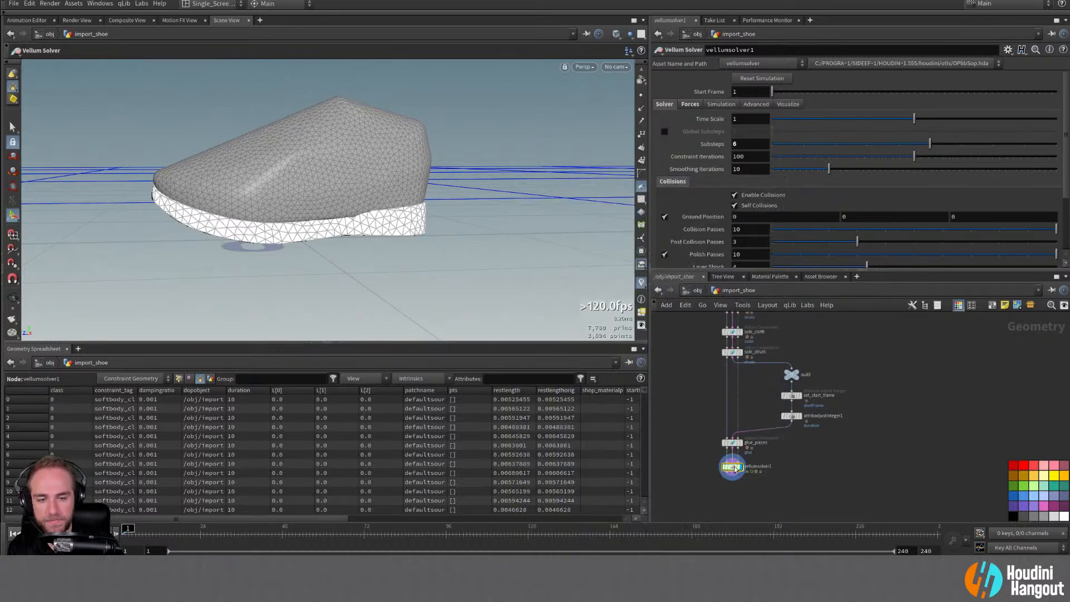
double_click(733, 466)
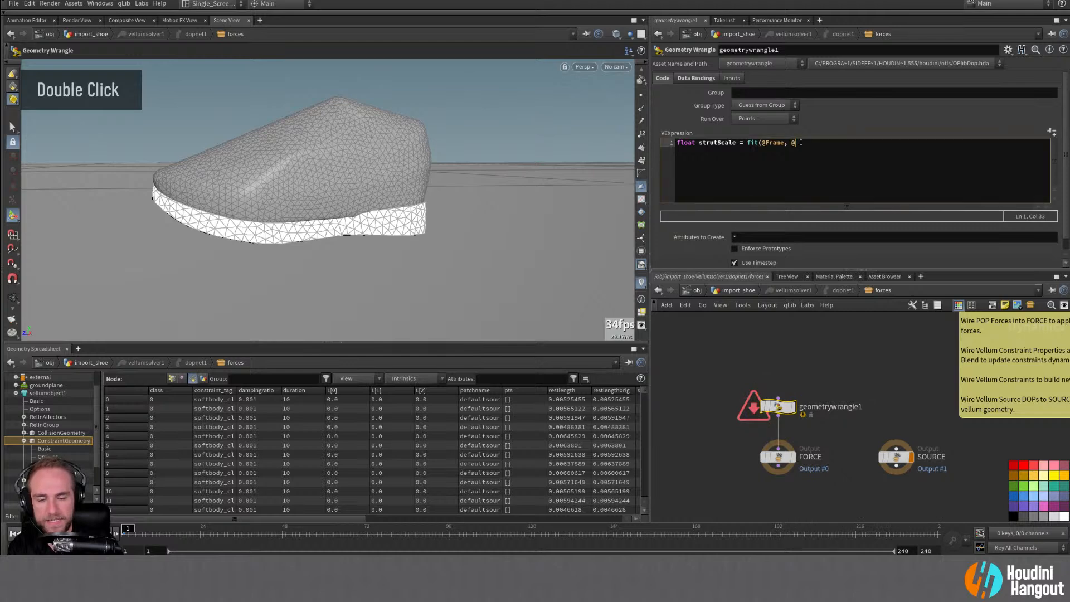
text(start)
text(Frame)
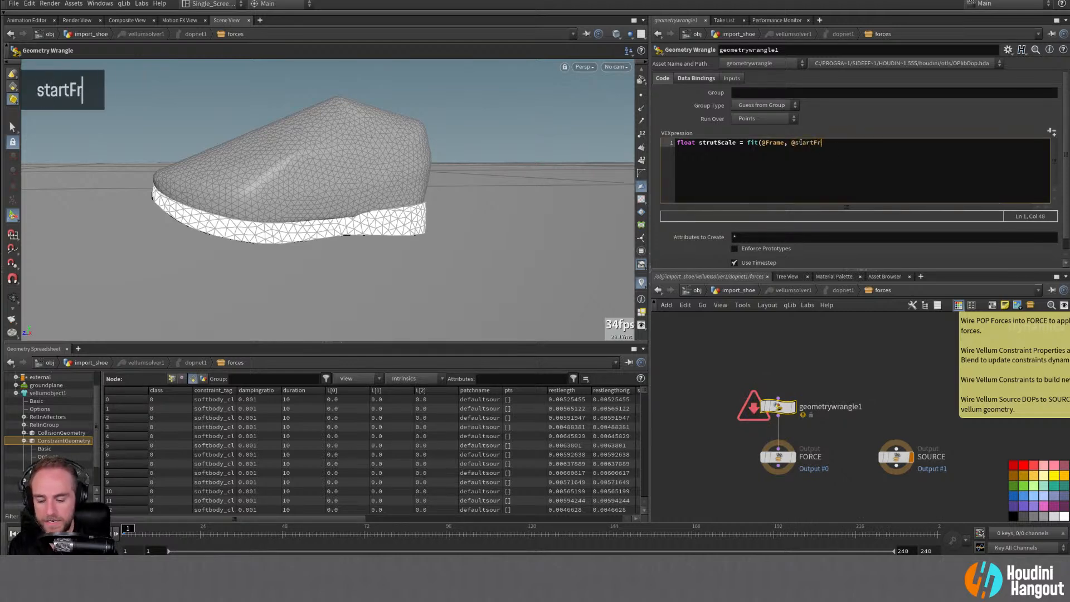
text(, )
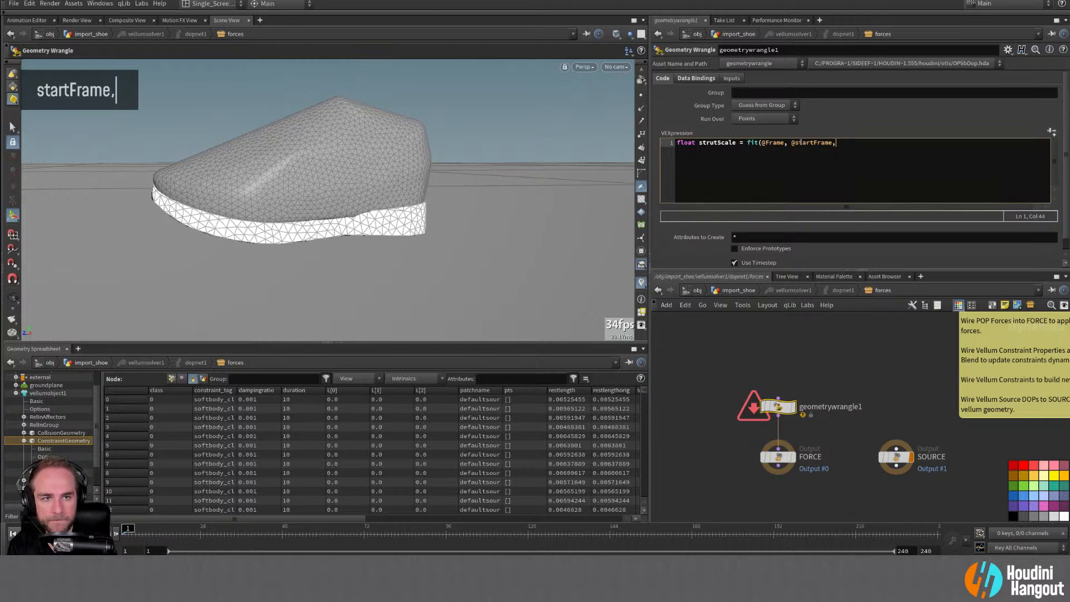
text(@sta)
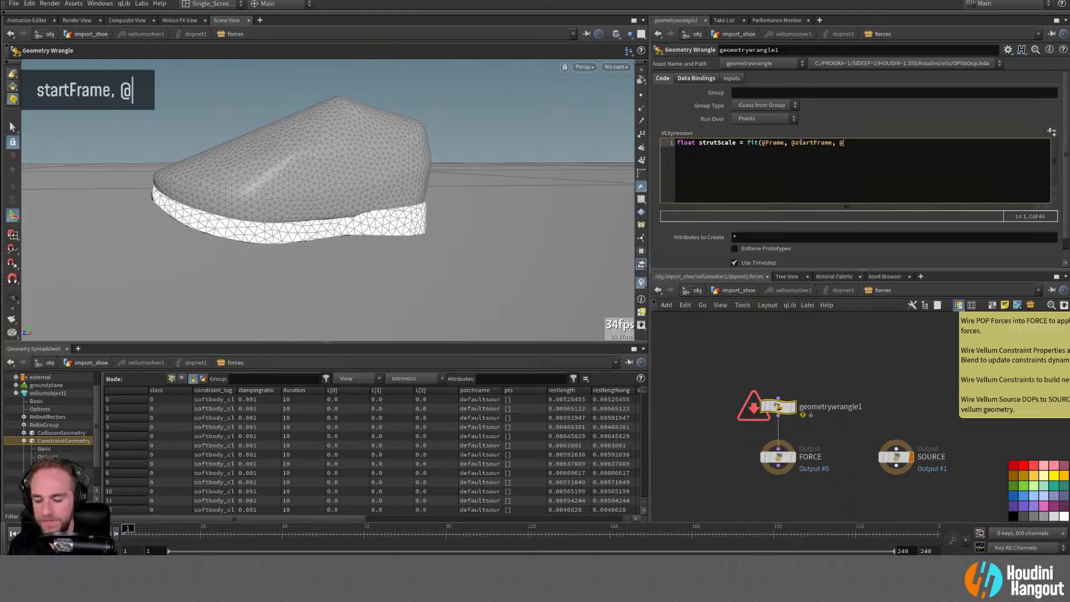
text(rtFrame)
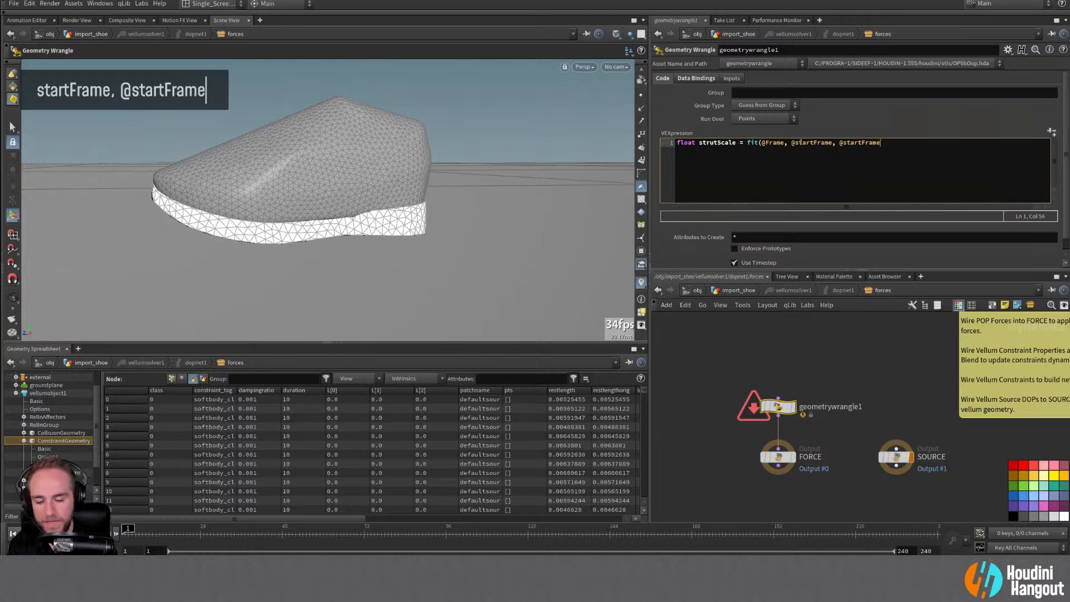
text( +1)
key(BackSpace)
text(+1)
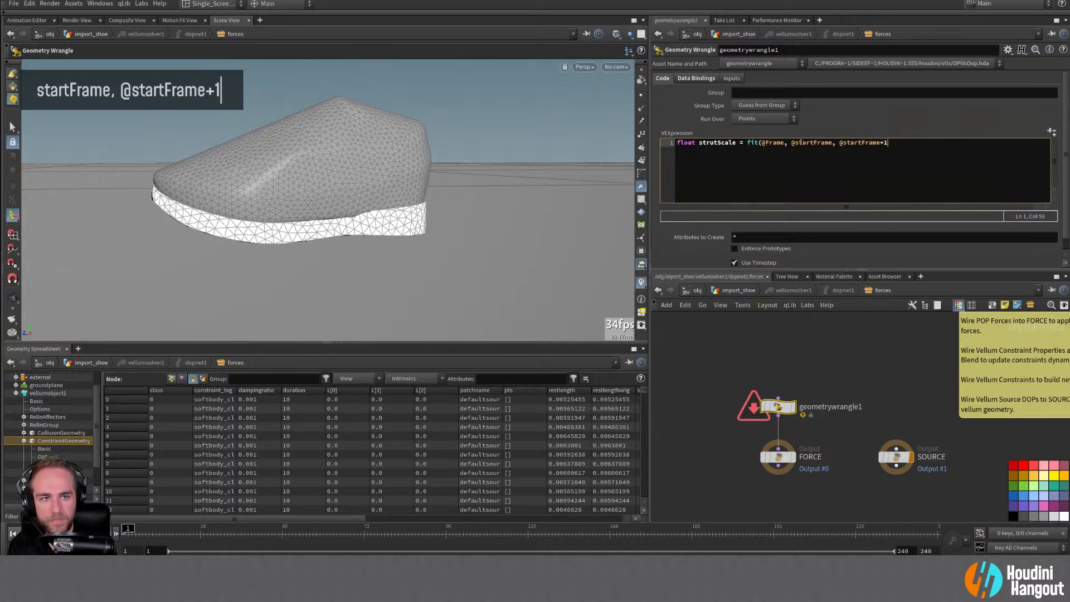
Step: Complete the fit function with the output range 1, 10, start a new line two rows below, and check the constraint attributes
text(, )
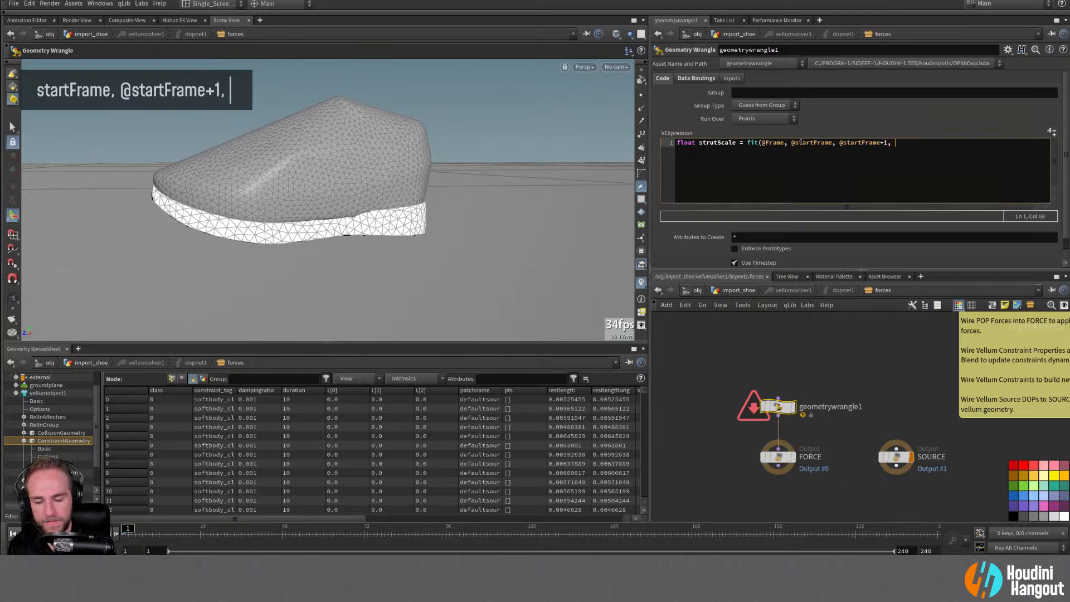
text(1, )
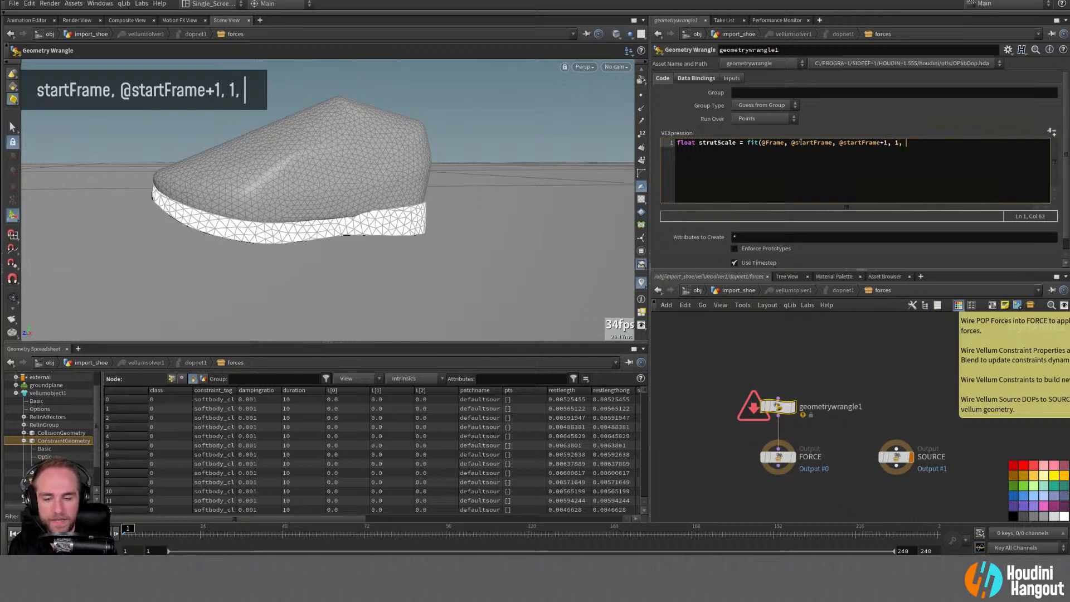
text(10)
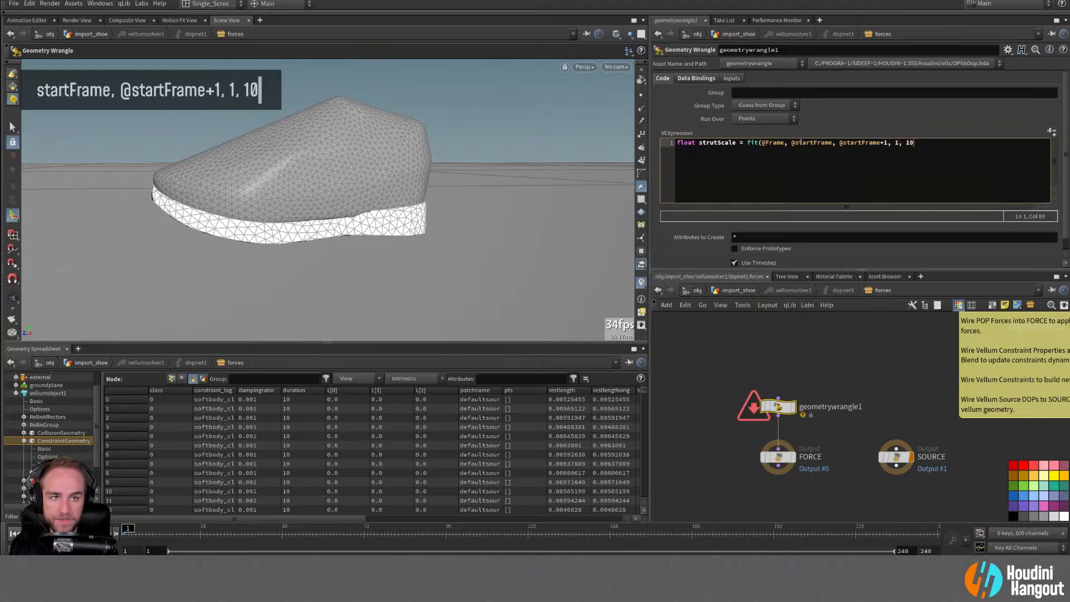
text()l)
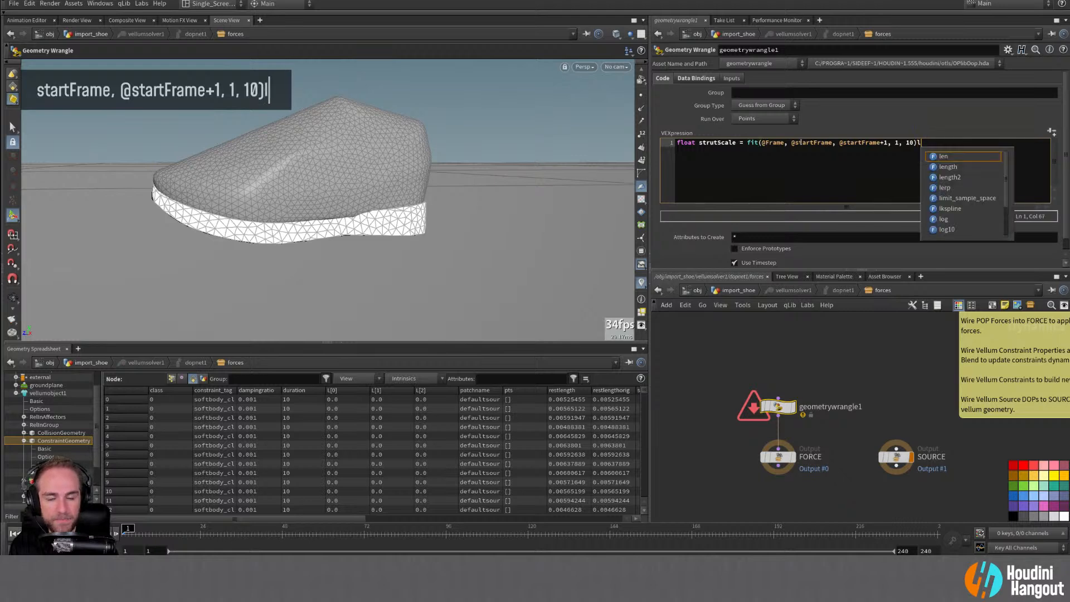
key(BackSpace)
text(;)
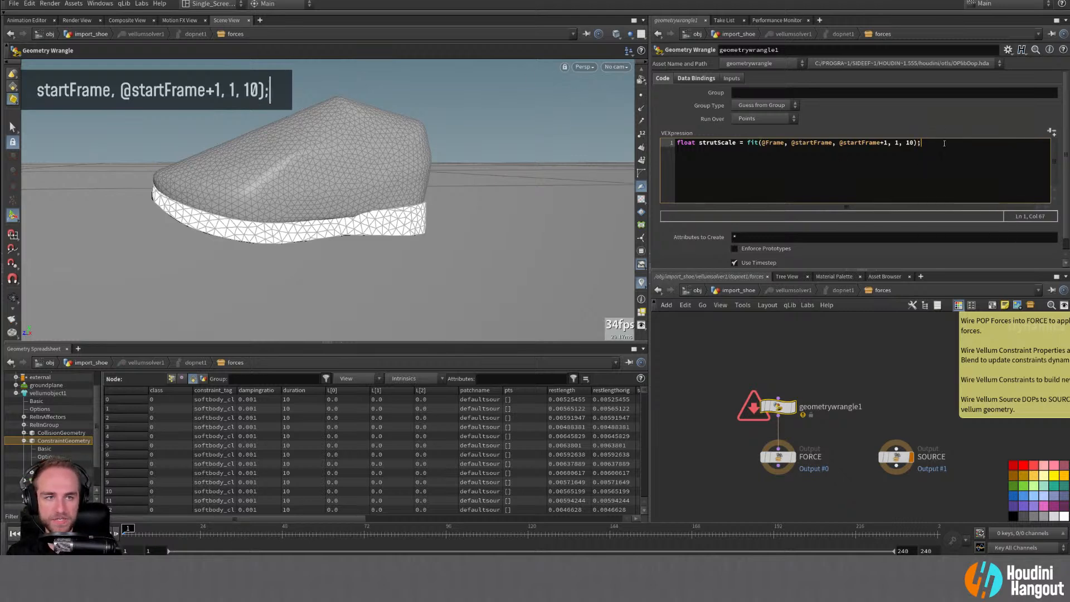
key(Return)
key(Return)
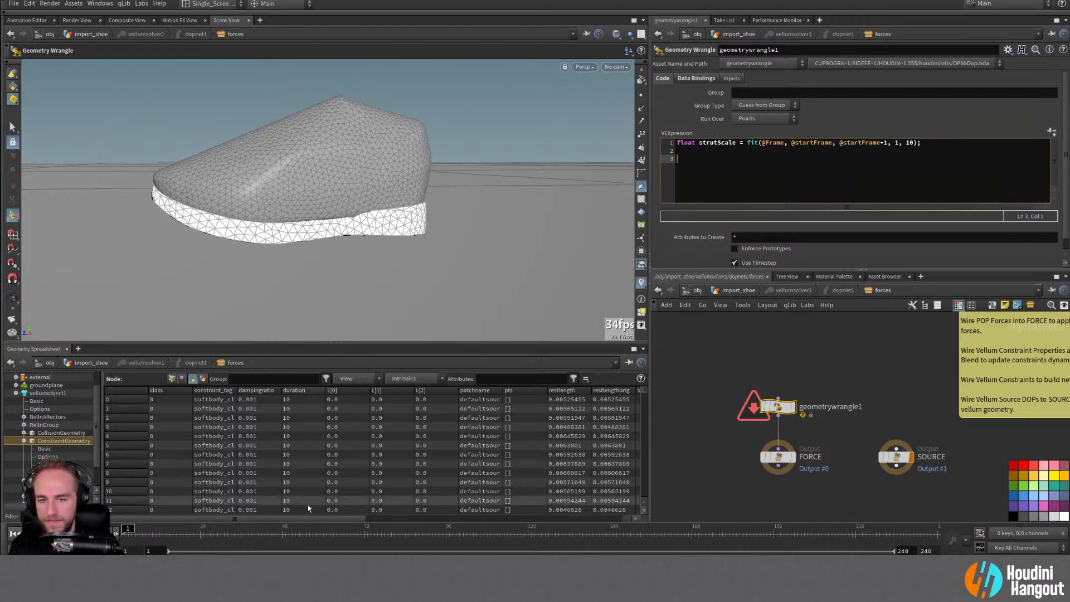
drag(302, 519, 337, 521)
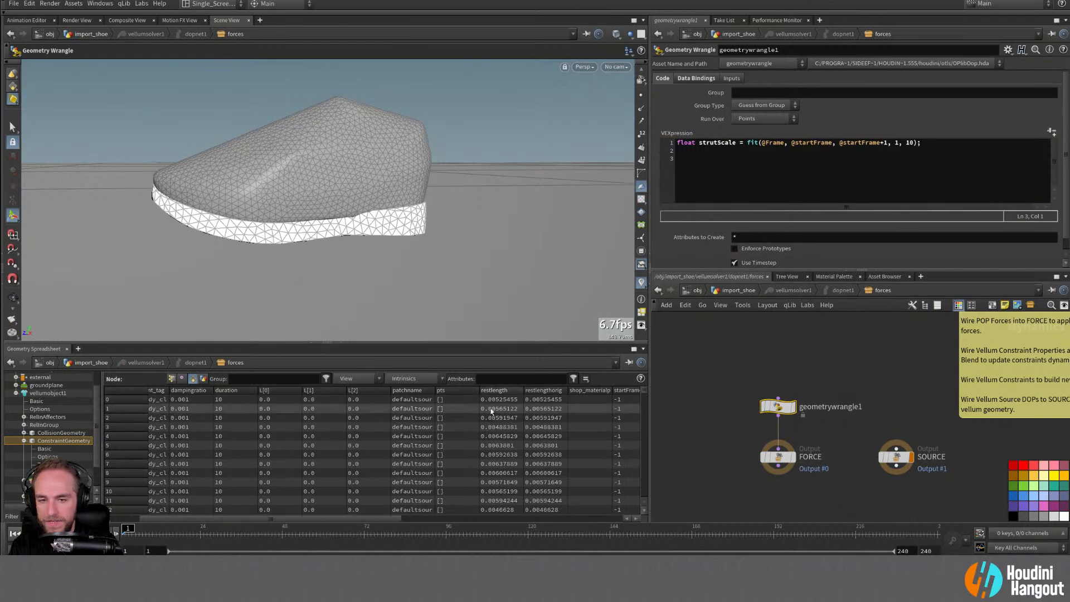
drag(338, 522, 275, 516)
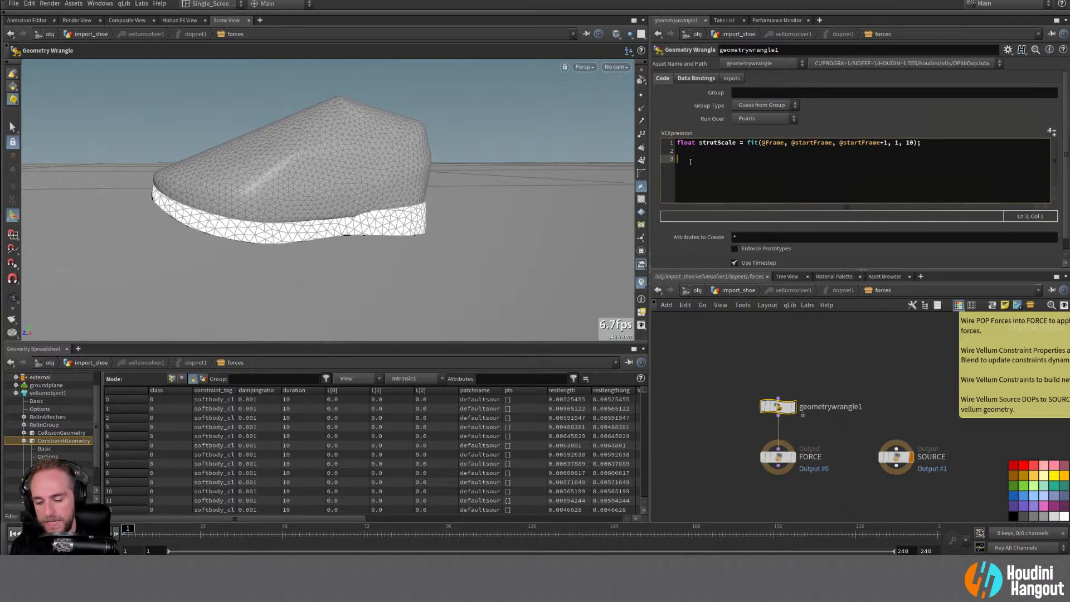
Step: Start the third code line of the wrangle with the float attribute reference f@restlength
text(@)
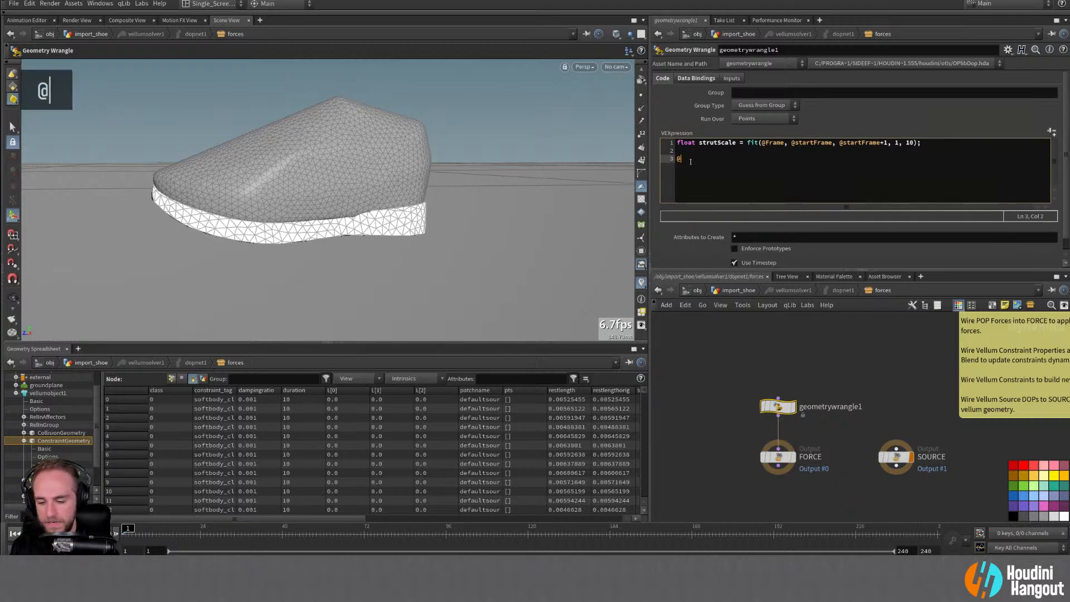
key(BackSpace)
text(@re)
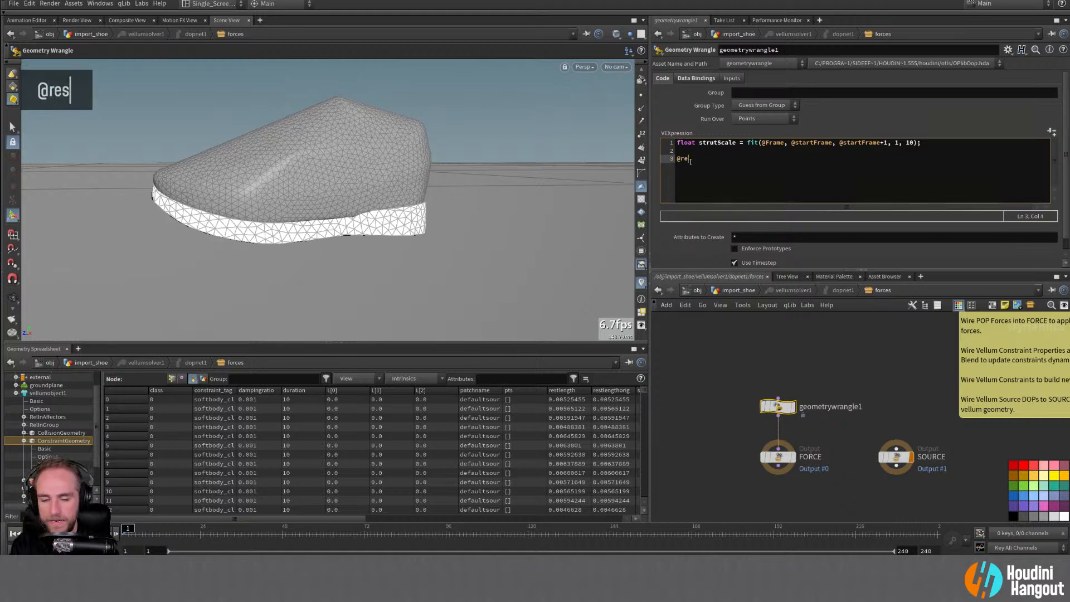
text(stlength)
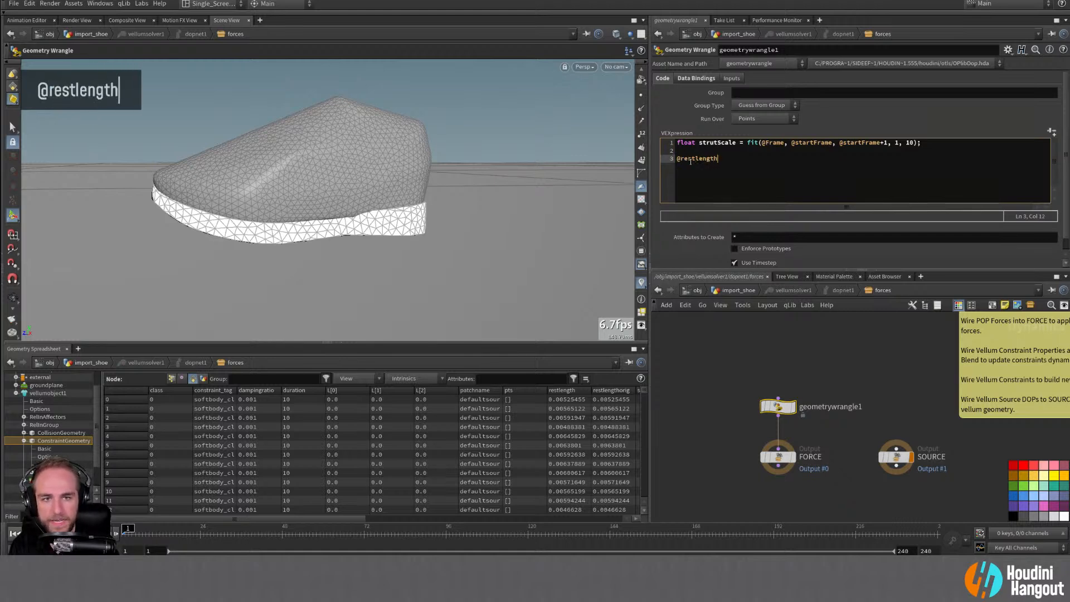
click(677, 160)
text(f)
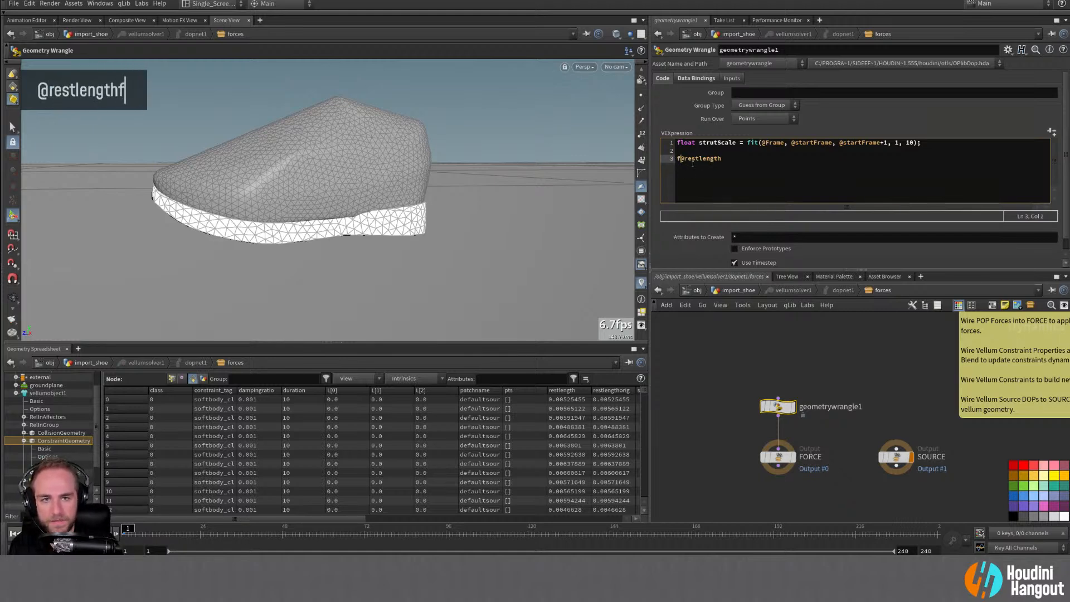
Step: Complete the restlength line with *= strutScale; and apply the wrangle code
click(738, 162)
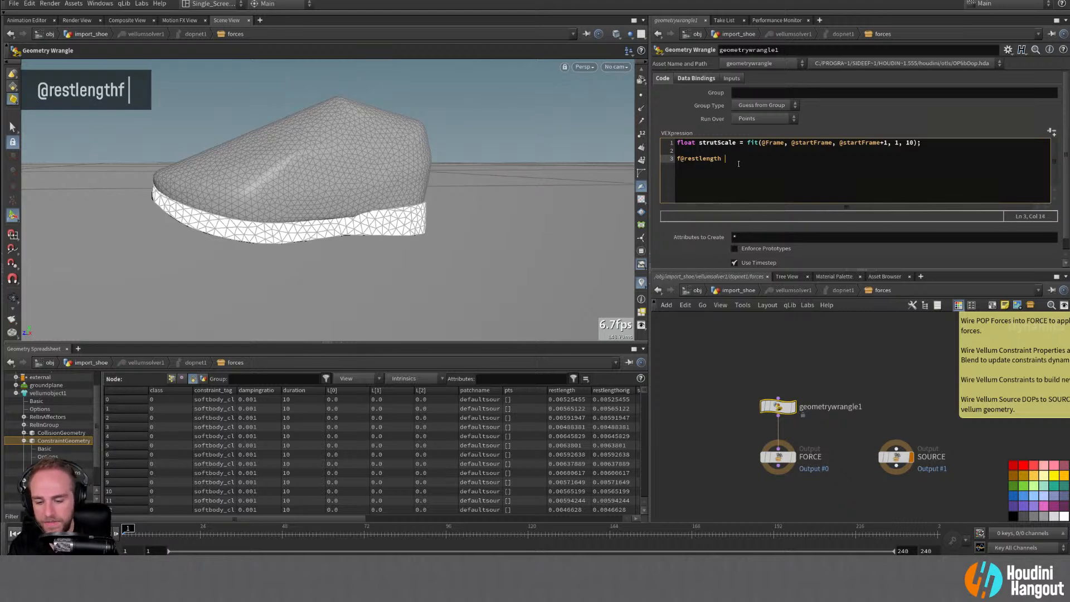
text(*=)
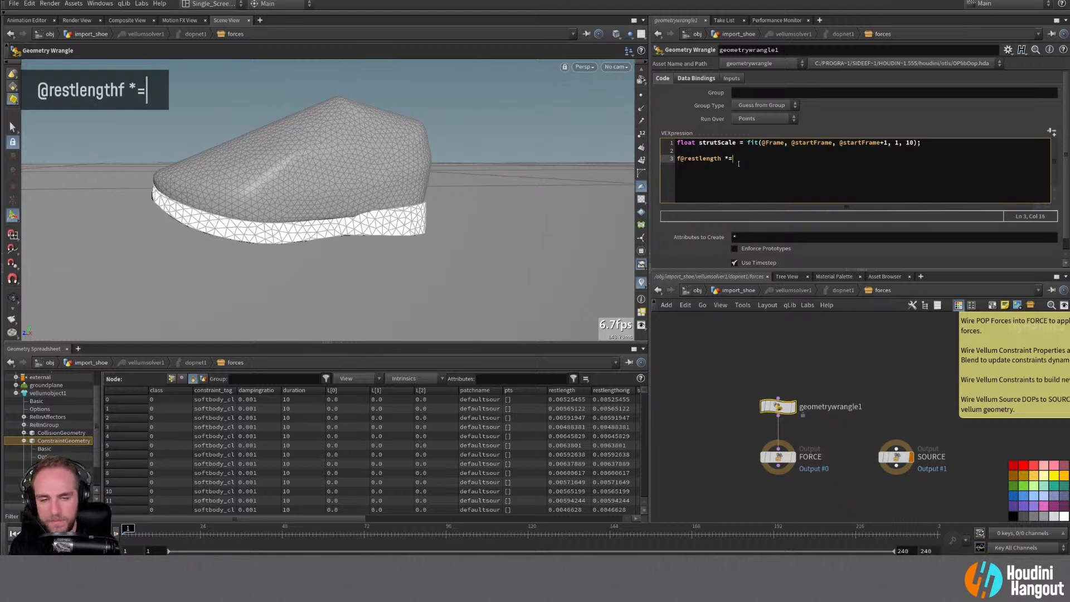
text( strutsc)
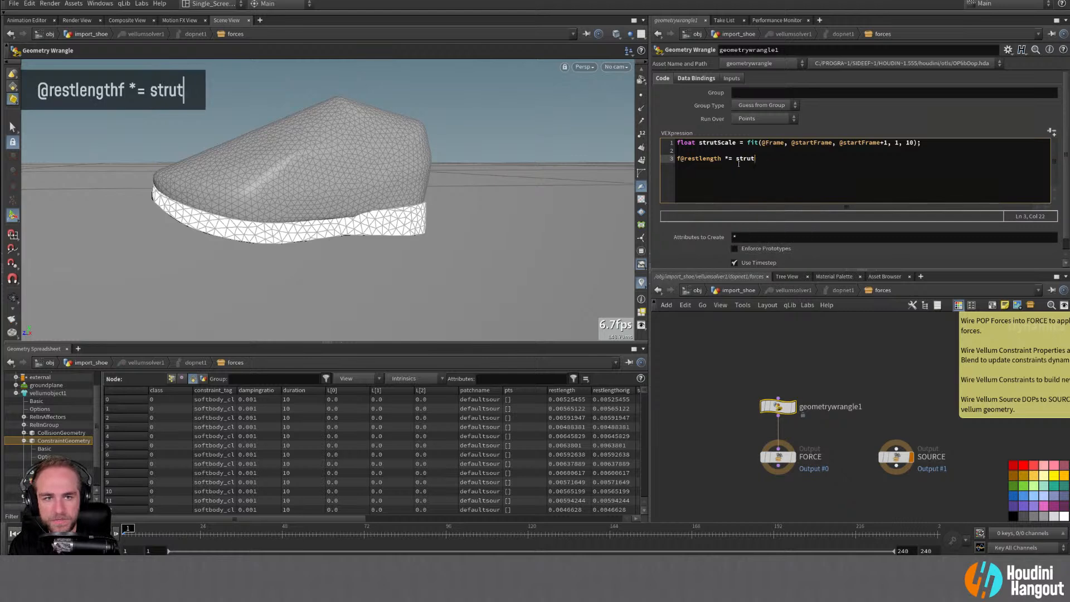
key(BackSpace)
key(BackSpace)
text(Sc)
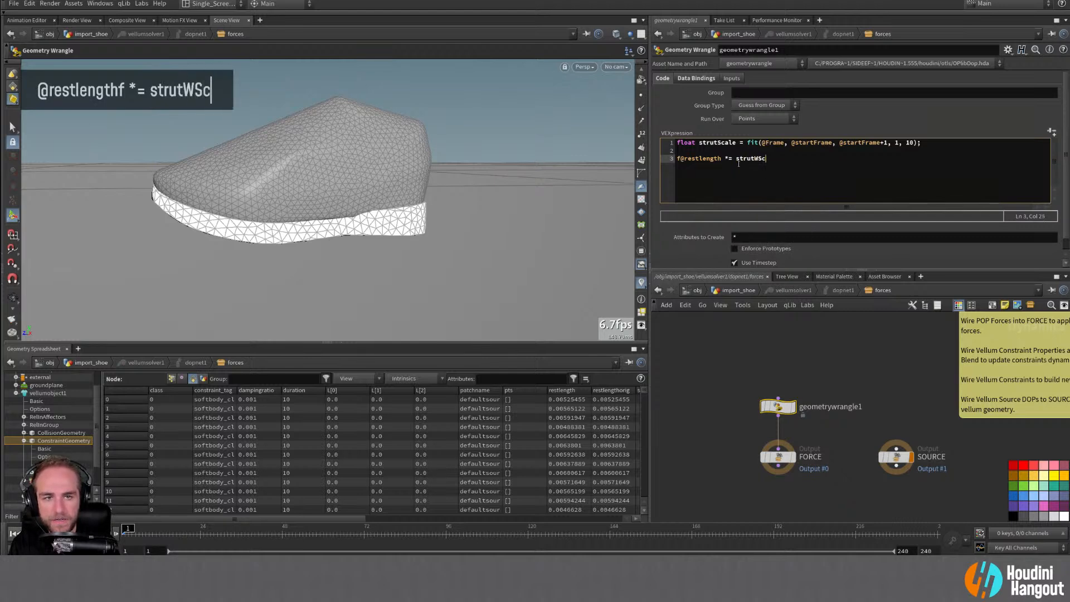
text(ale;)
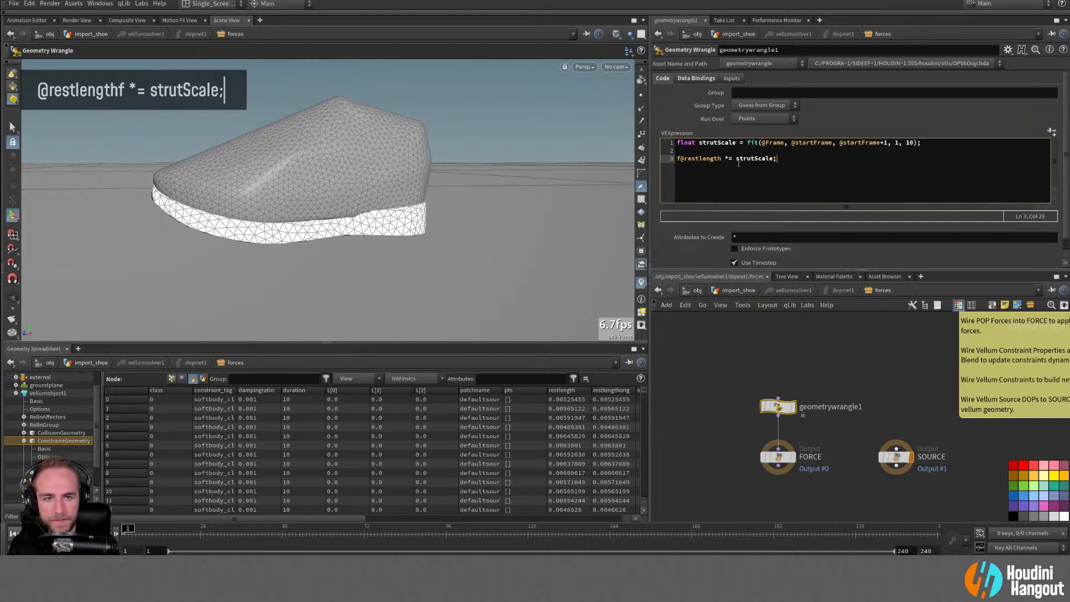
key(ctrl+Return)
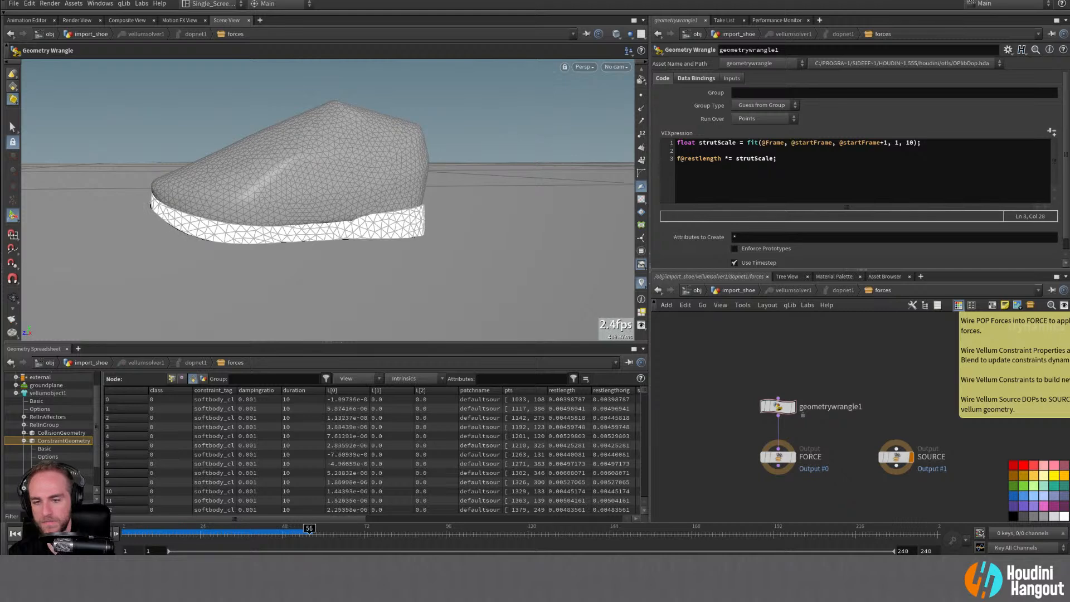
Step: Return to the first frame and examine the geometry wrangle's data bindings and input settings
double_click(15, 534)
click(696, 78)
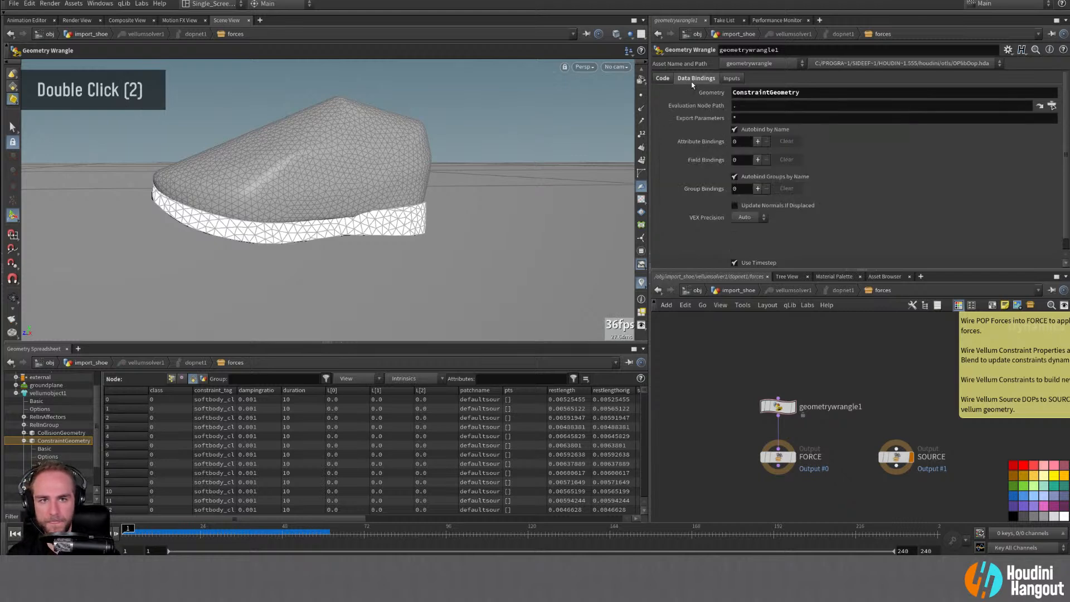
scroll(672, 232, down, 1)
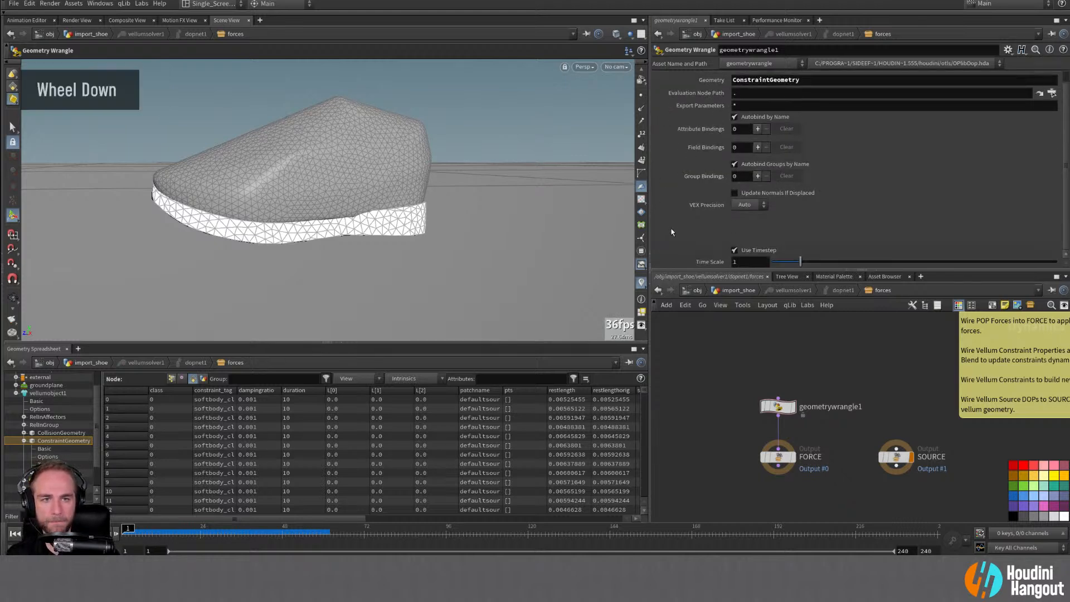
scroll(672, 232, down, 2)
scroll(666, 223, up, 5)
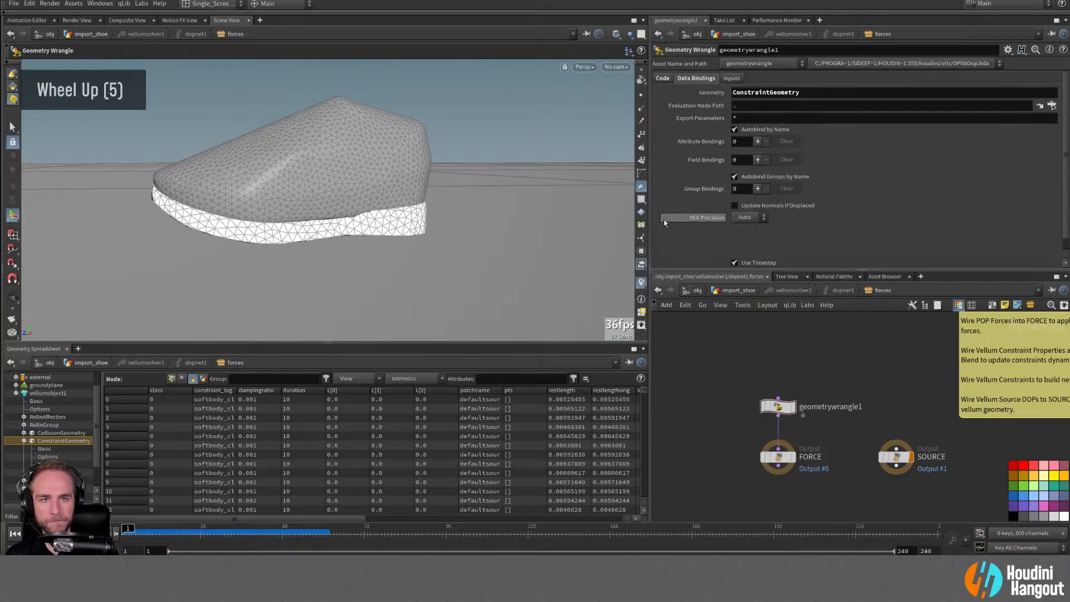
click(732, 78)
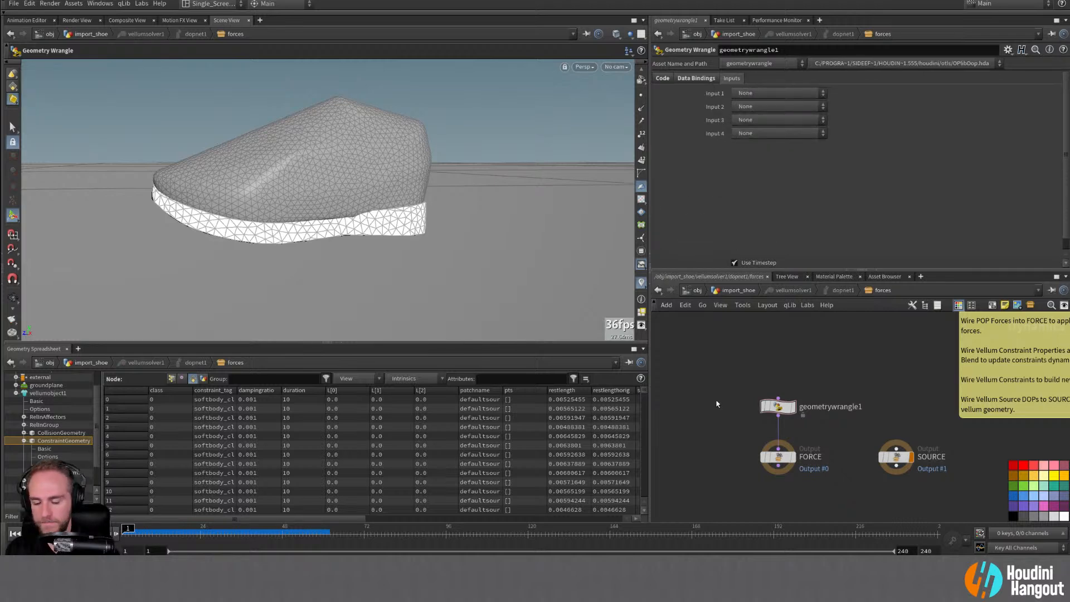
Step: Add a Vellum Constraint Properties node to the forces network and check its input settings for reference
key(Tab)
text(constr)
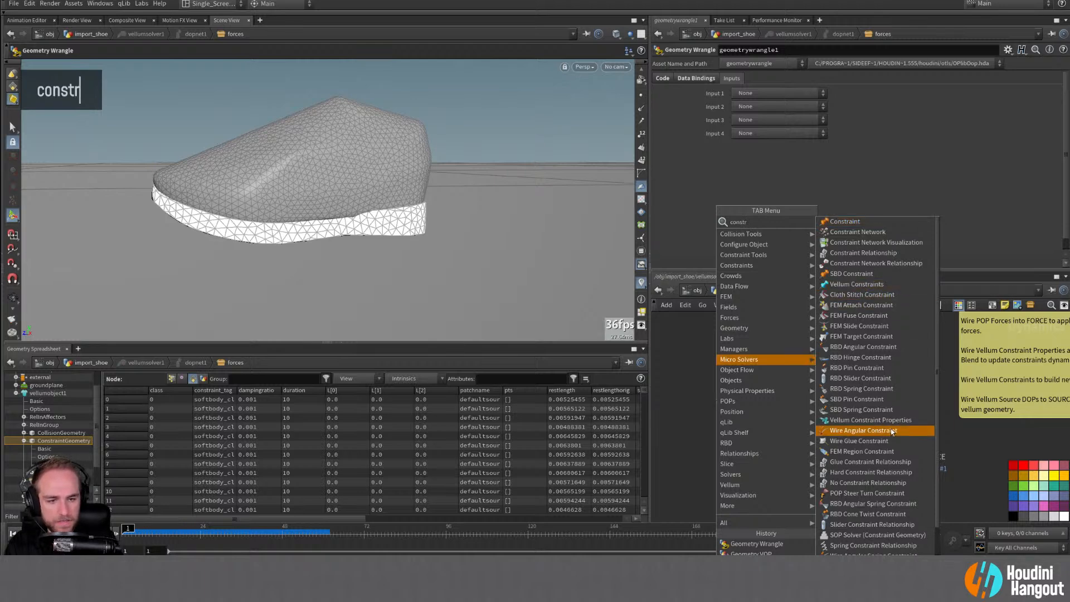
click(870, 420)
click(687, 370)
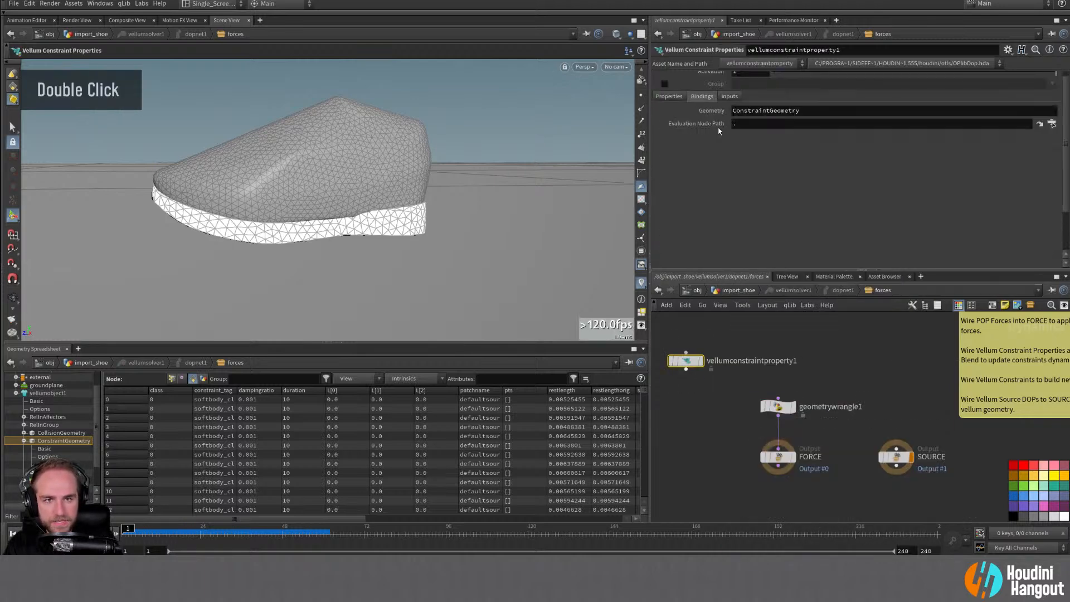
click(730, 97)
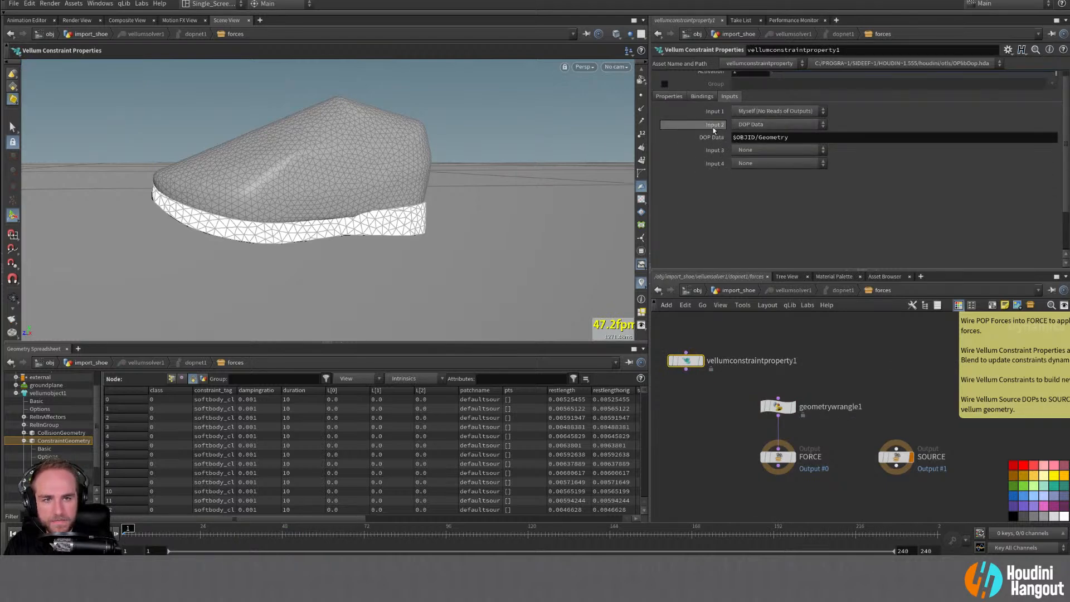
Step: Set the geometry wrangle's Input 1 to Myself and Input 2 to DOP Data
click(782, 409)
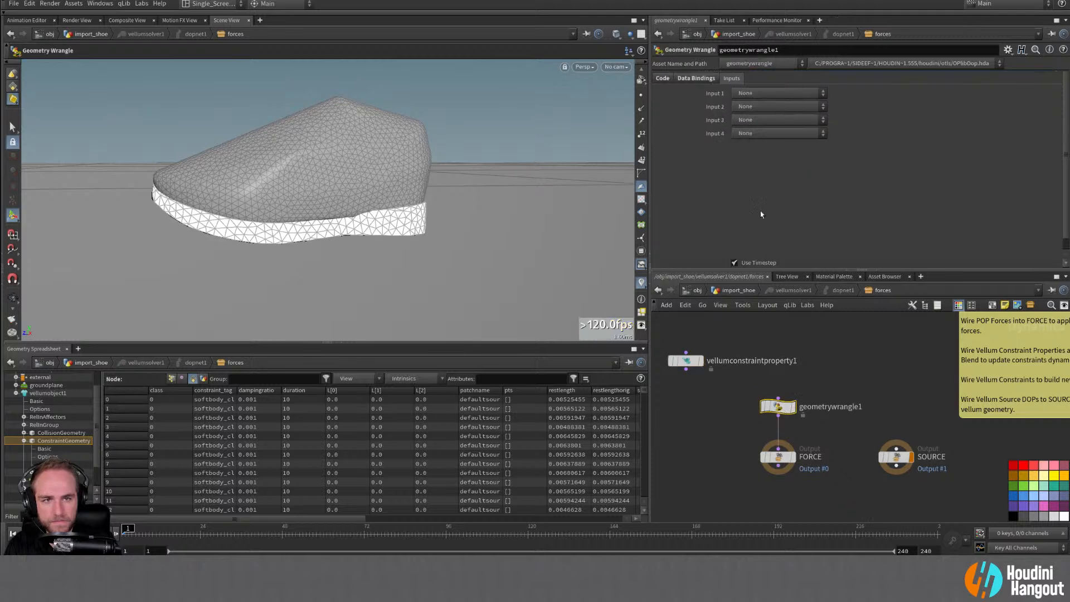
click(747, 93)
click(745, 135)
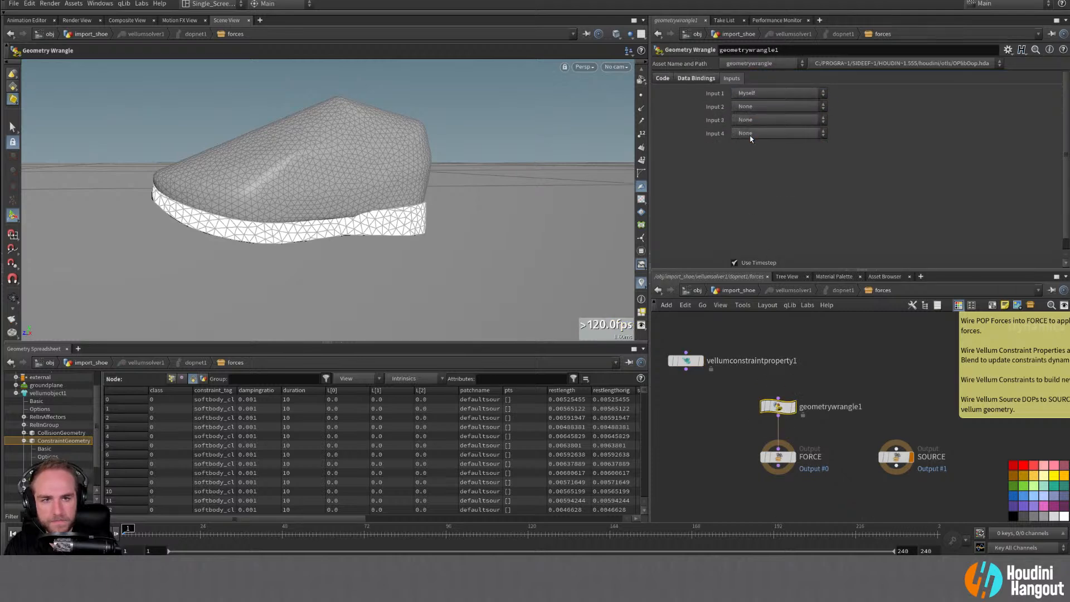
click(750, 106)
click(749, 137)
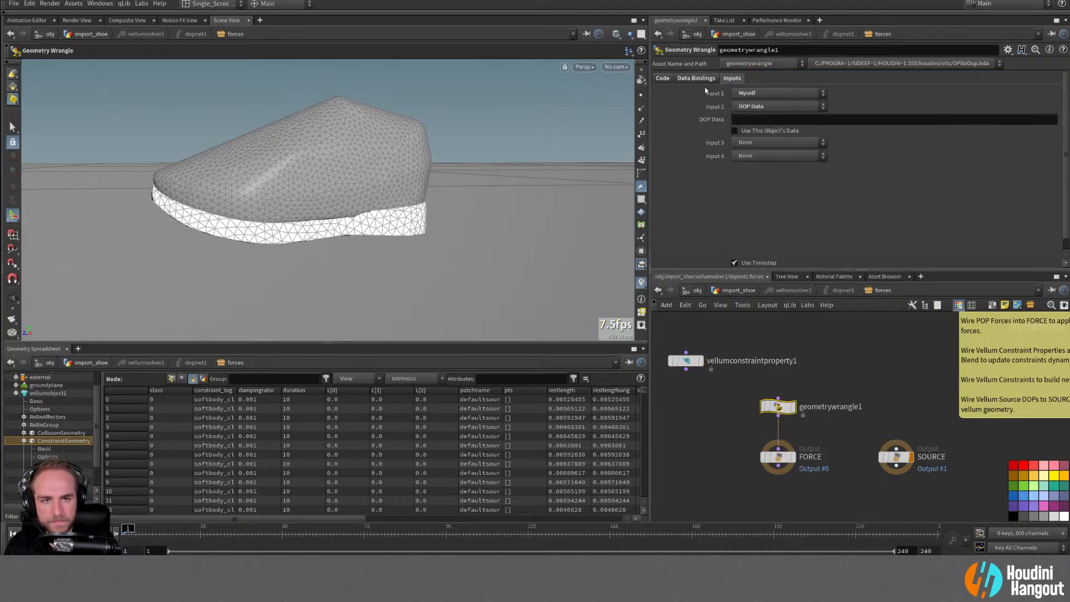
Step: Copy the DOP Data path $OBJID/Geometry from the Vellum Constraint Properties node into the geometry wrangle's Input 2
click(686, 361)
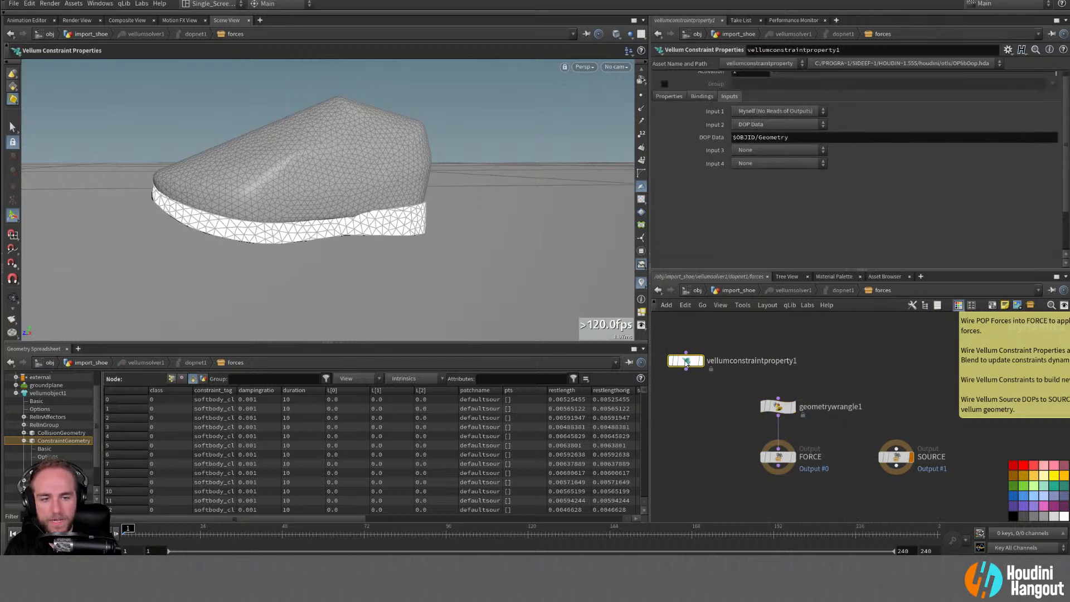
double_click(747, 137)
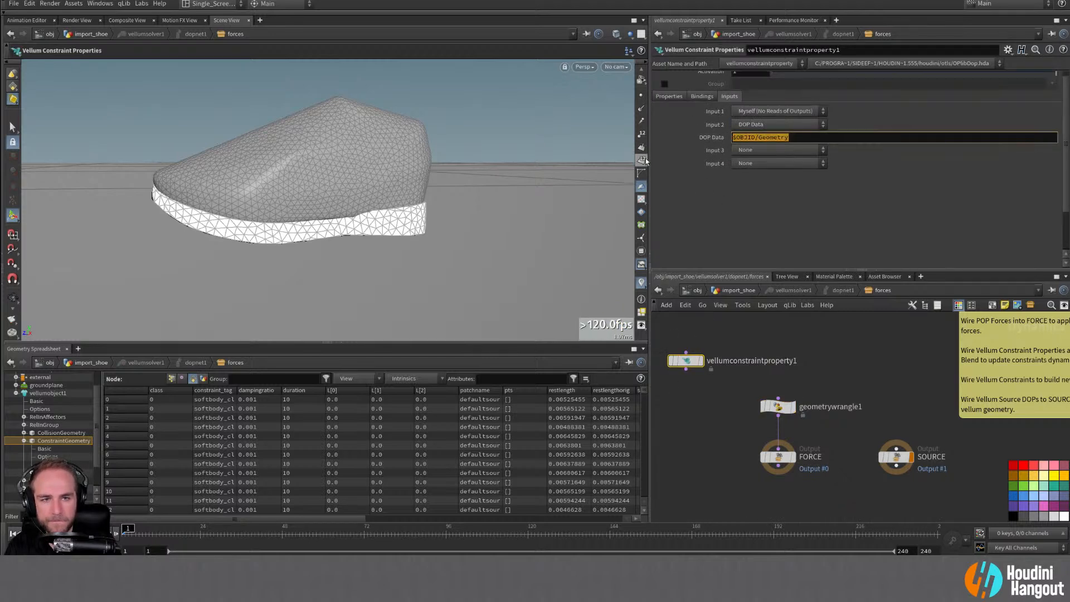
key(ctrl+c)
click(778, 407)
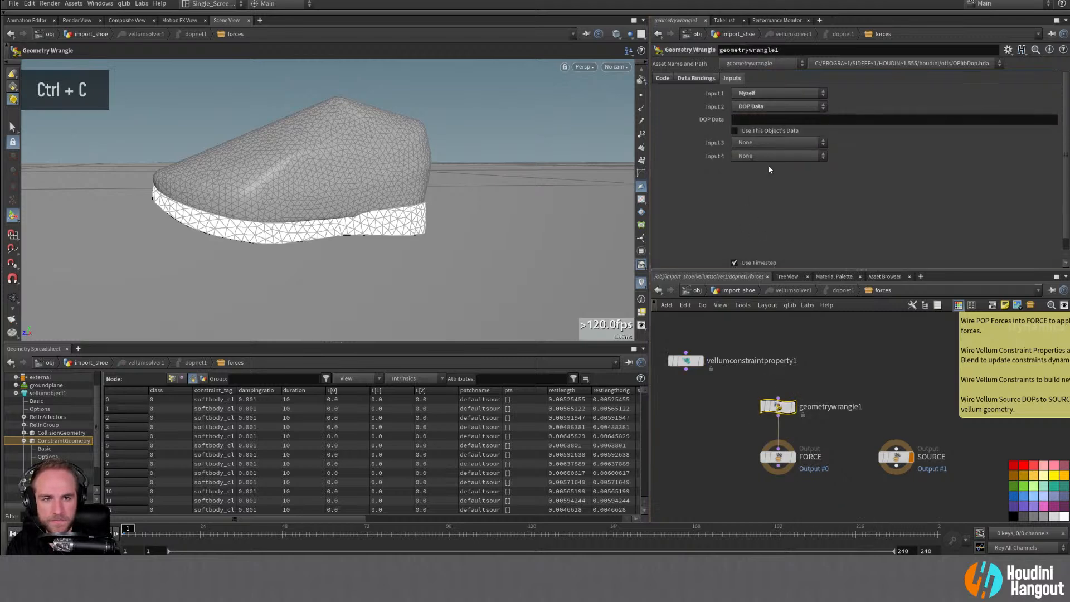
key(ctrl+v)
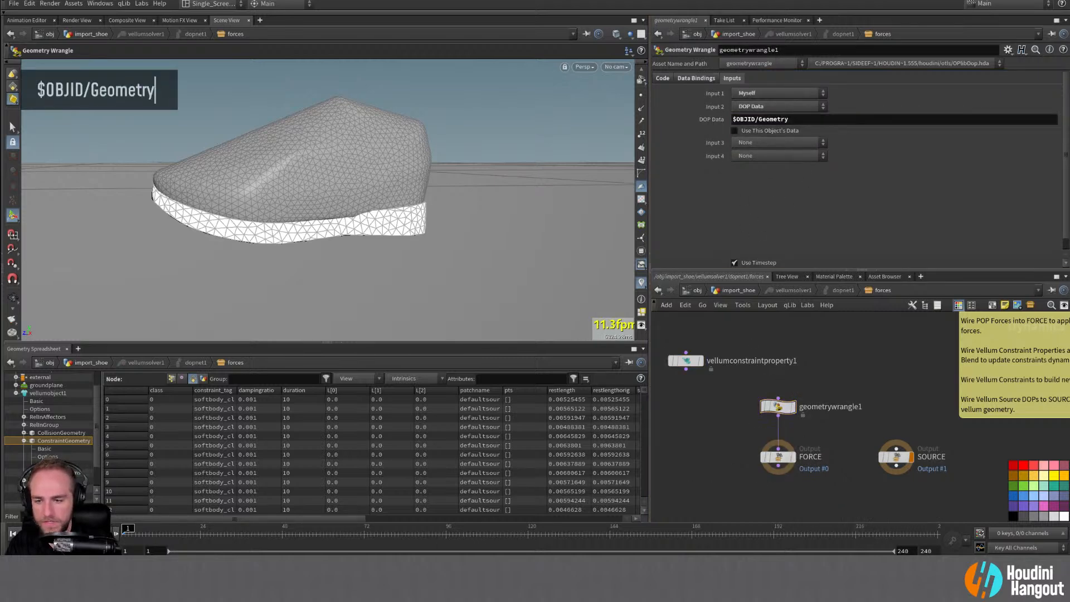
Step: In the import_shoe network, set the set_start_frame node's Min Value to 6 and Max Value to 12
key(u)
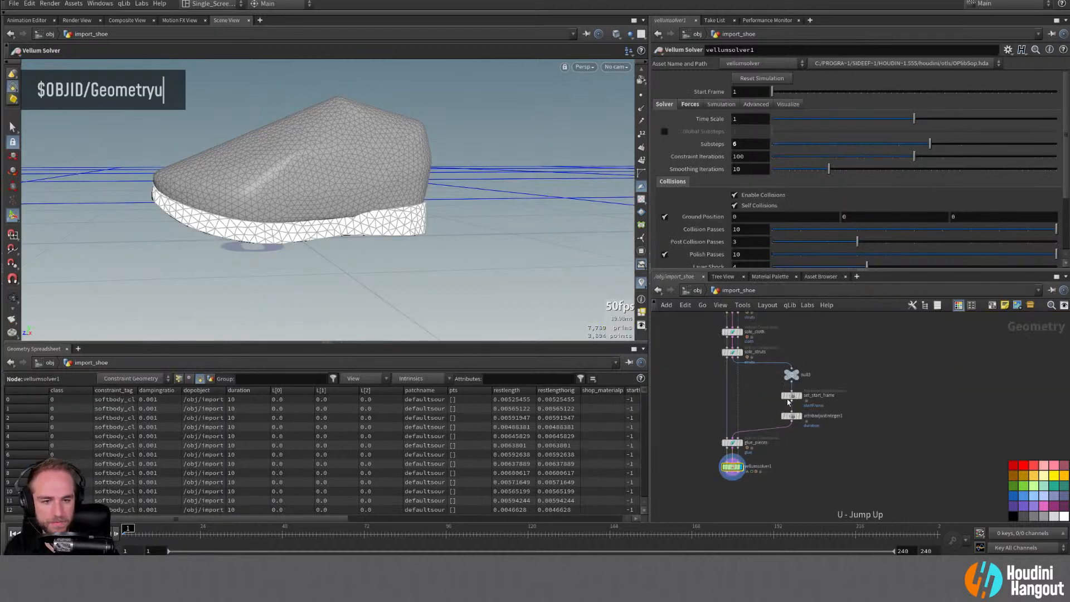
click(791, 396)
scroll(727, 183, up, 2)
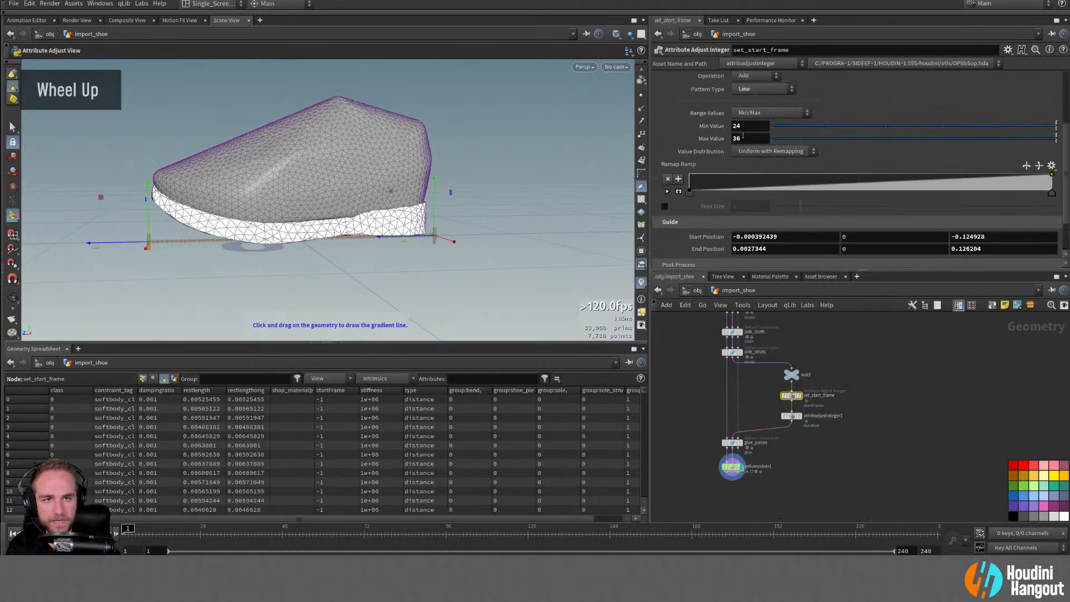
double_click(745, 126)
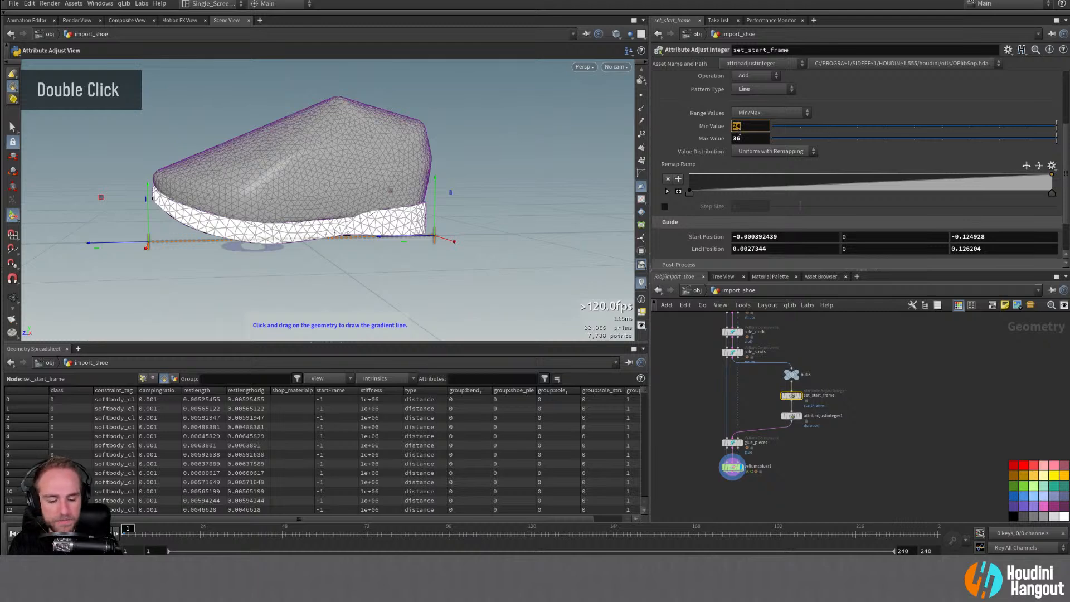
text(6)
key(Tab)
text(12)
key(Return)
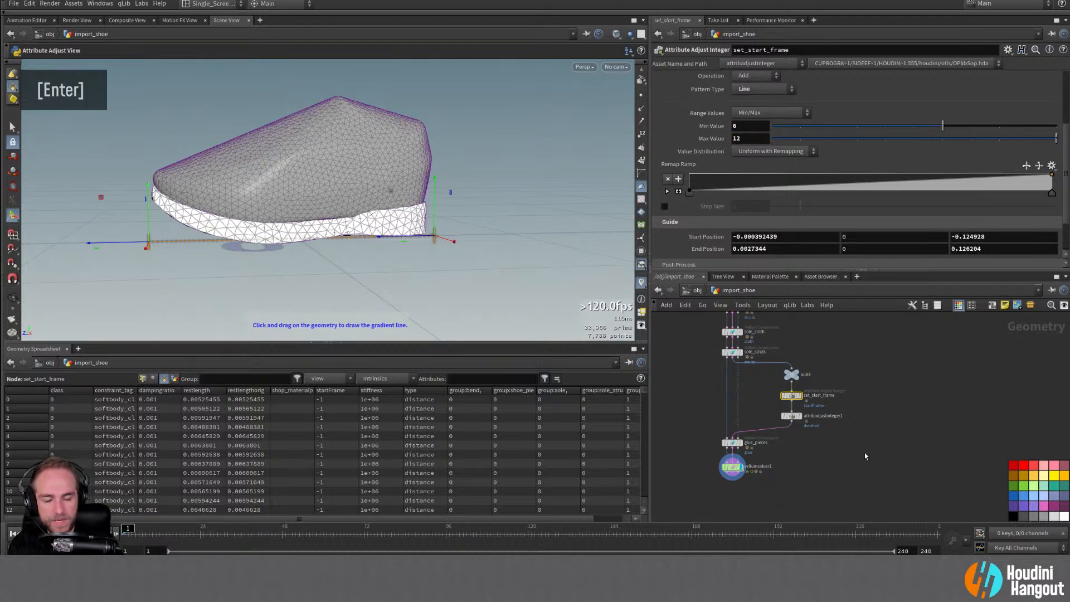
Step: Return to the geometry wrangle in the Vellum solver's forces network, play the simulation, and go back to the first frame
key(u)
double_click(780, 394)
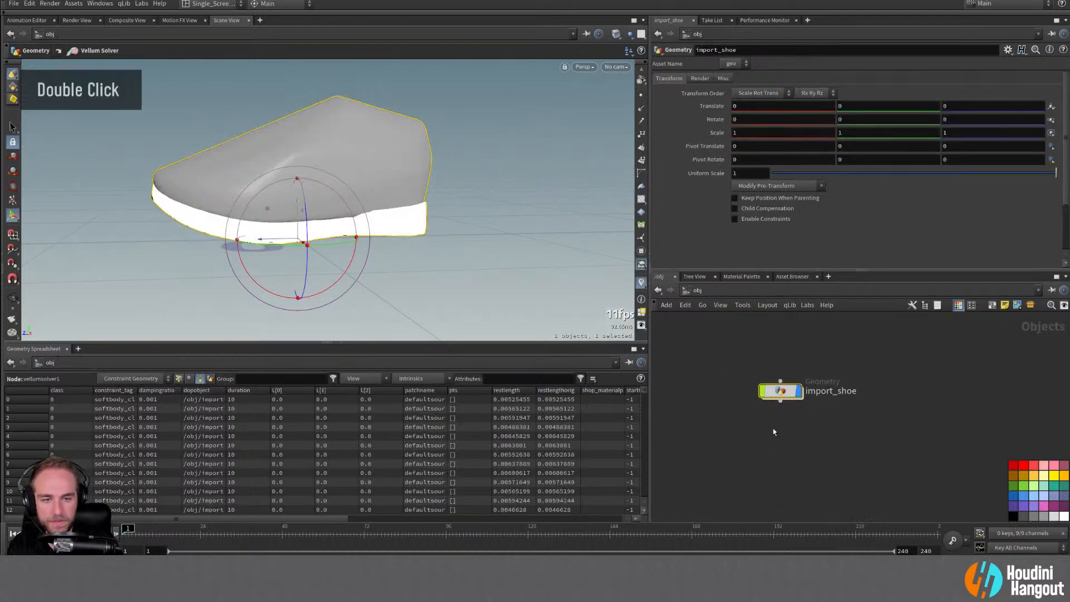
double_click(780, 392)
double_click(732, 467)
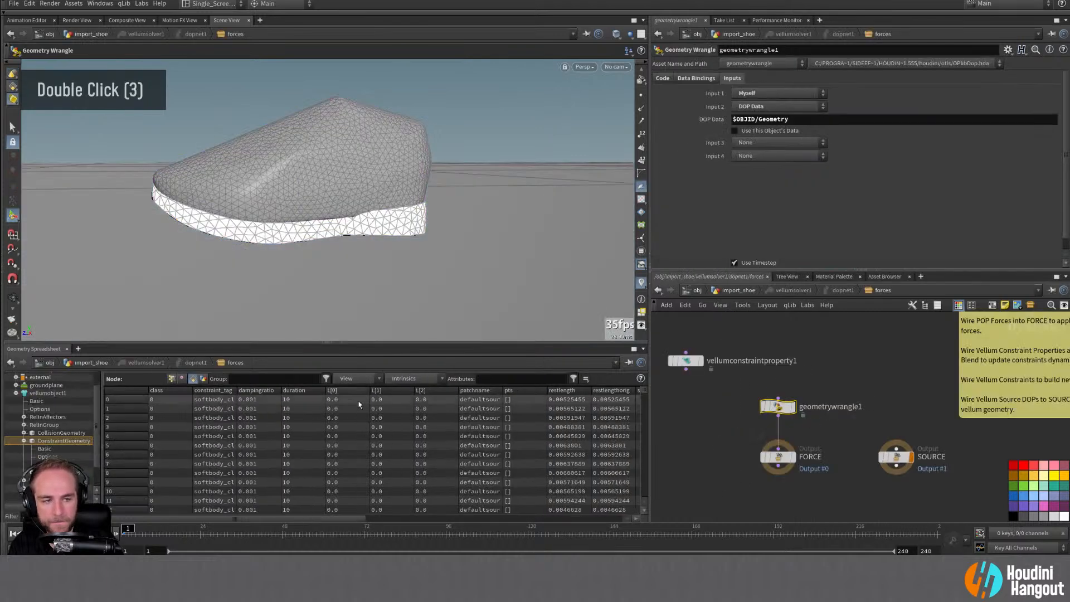
key(Up)
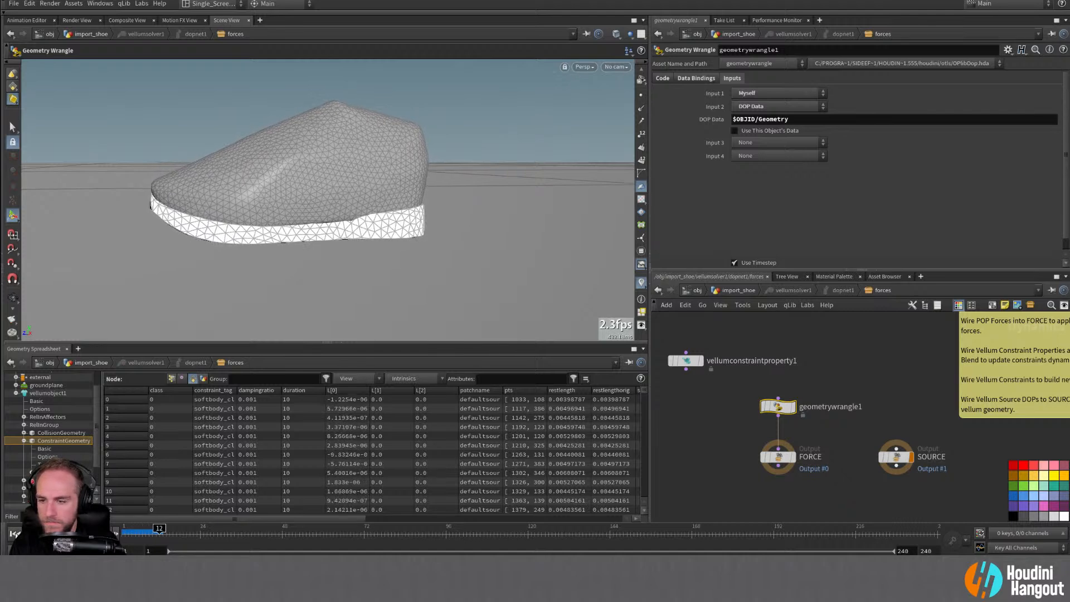
key(ctrl+Up)
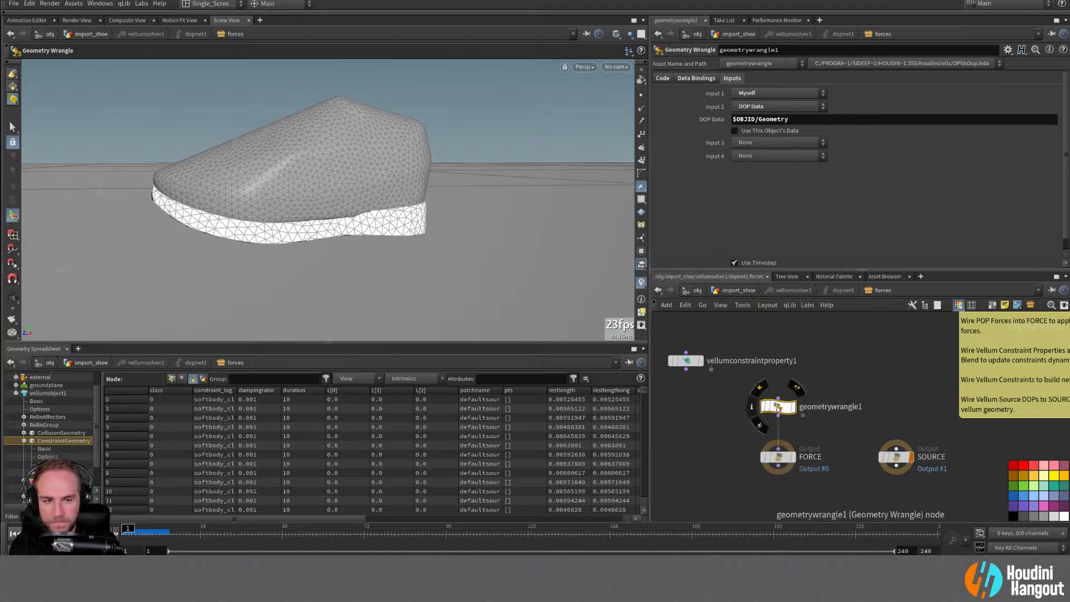
Step: Set the geometry wrangle's code to run over Primitives
click(663, 79)
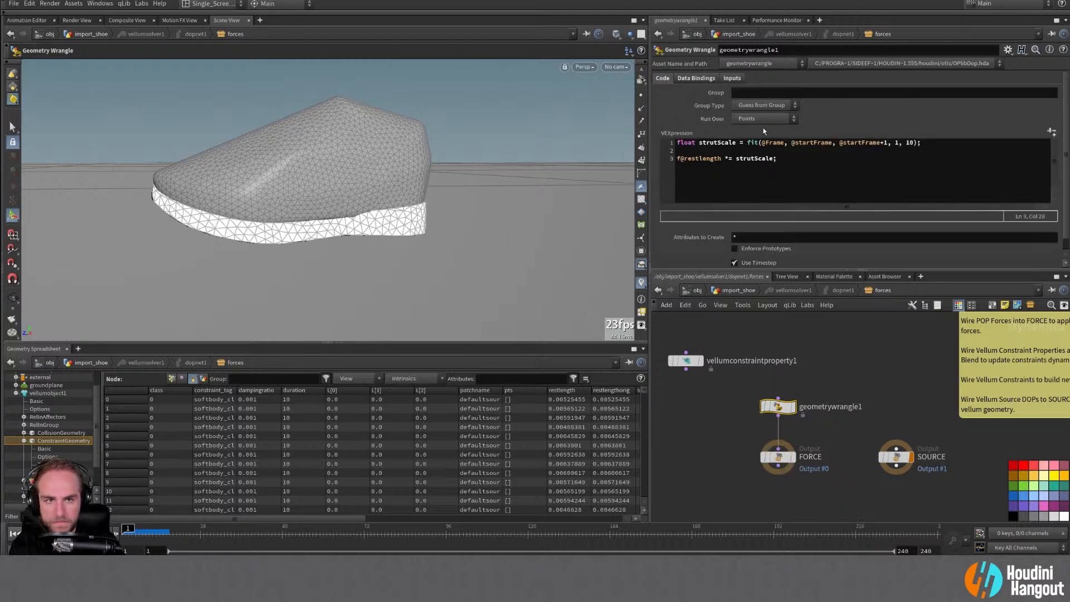
click(763, 106)
click(848, 117)
click(770, 118)
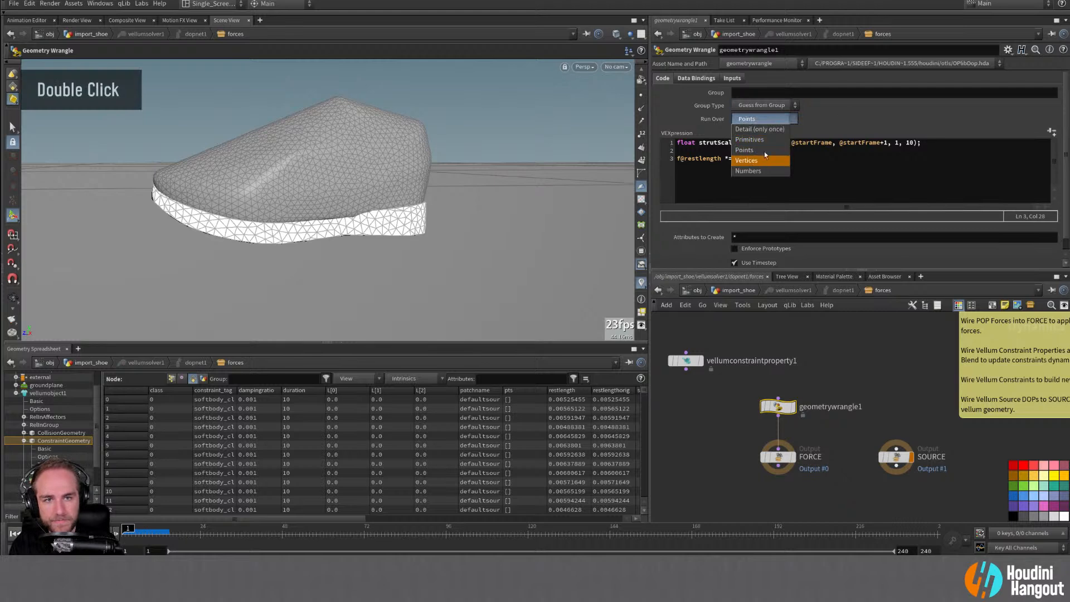
click(753, 139)
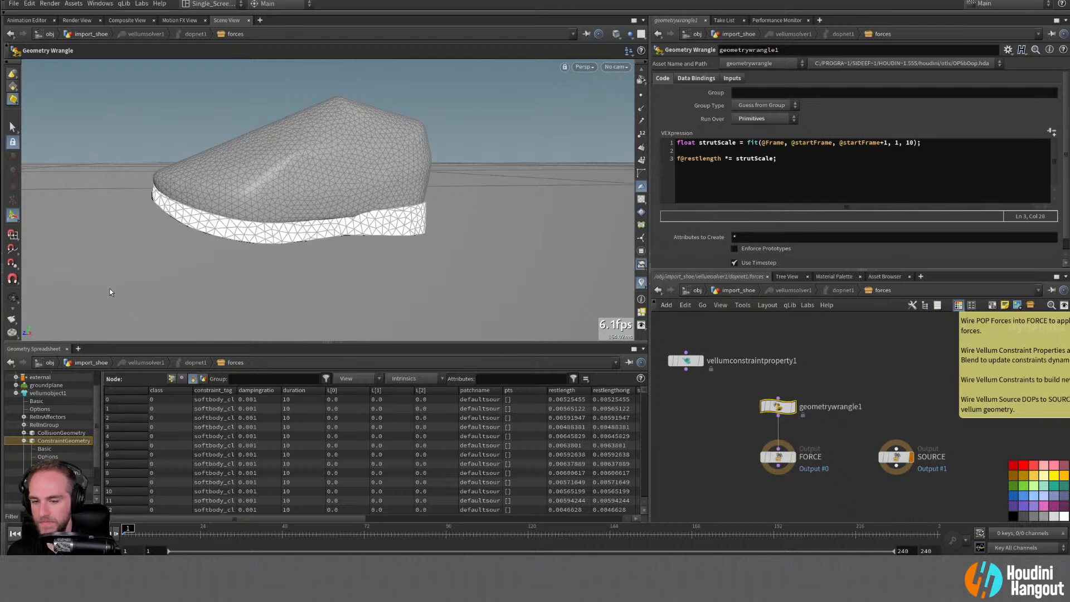
Step: Advance the simulation one frame to test the wrangle, interrupt the calculation, and return to the first frame
key(Right)
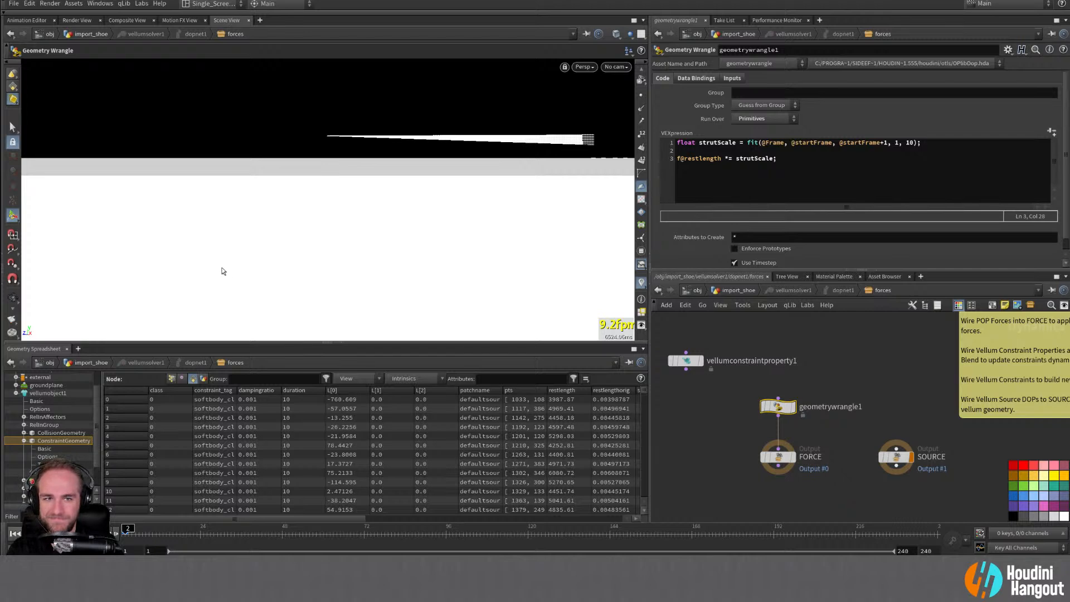
key(Escape)
key(Escape)
key(F1)
key(Escape)
key(Escape)
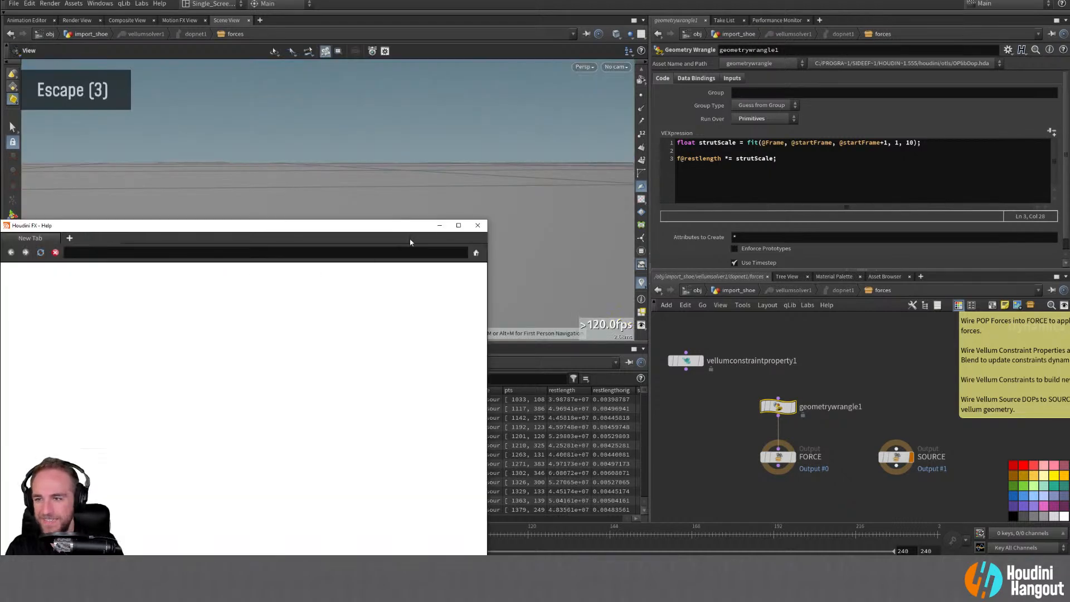
key(Escape)
key(Escape)
key(Escape)
double_click(14, 534)
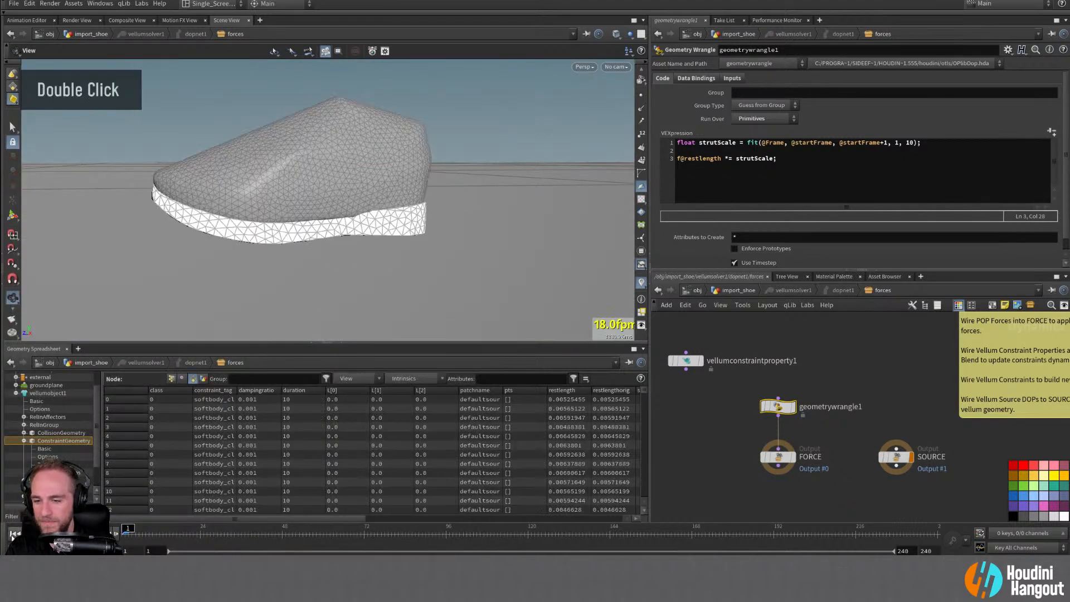
double_click(15, 533)
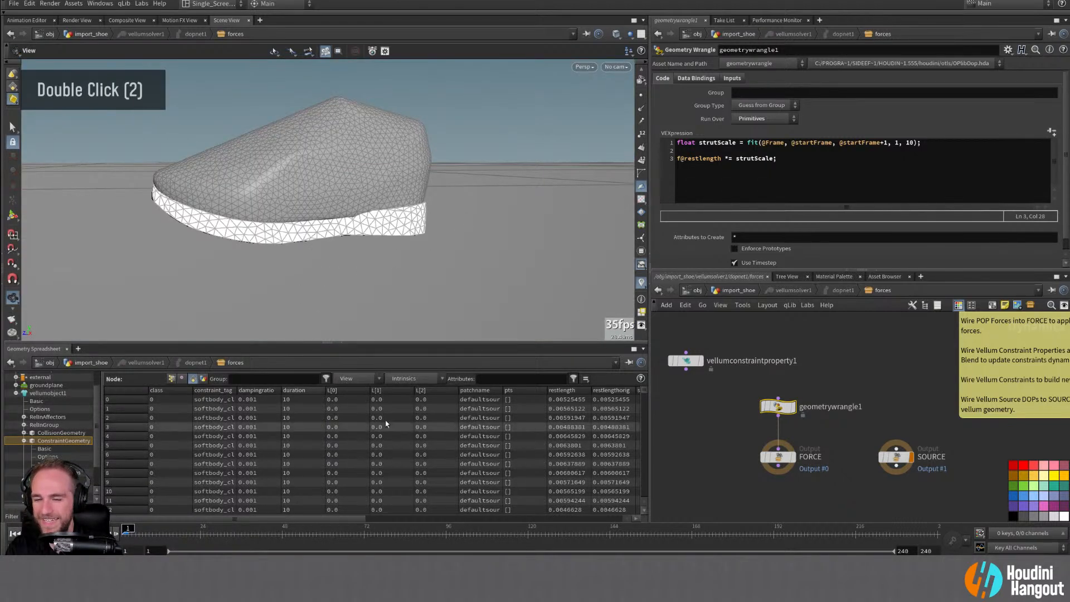
Step: Step the simulation forward to frame 2 to recheck the constraint rest lengths, and go back to frame 1
double_click(909, 143)
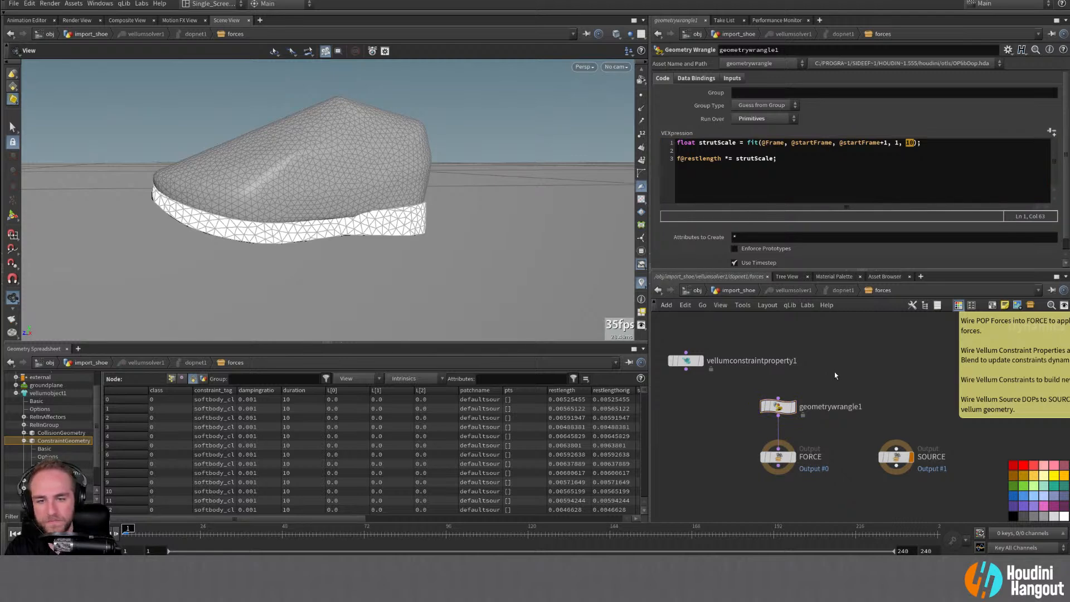
click(117, 537)
click(107, 536)
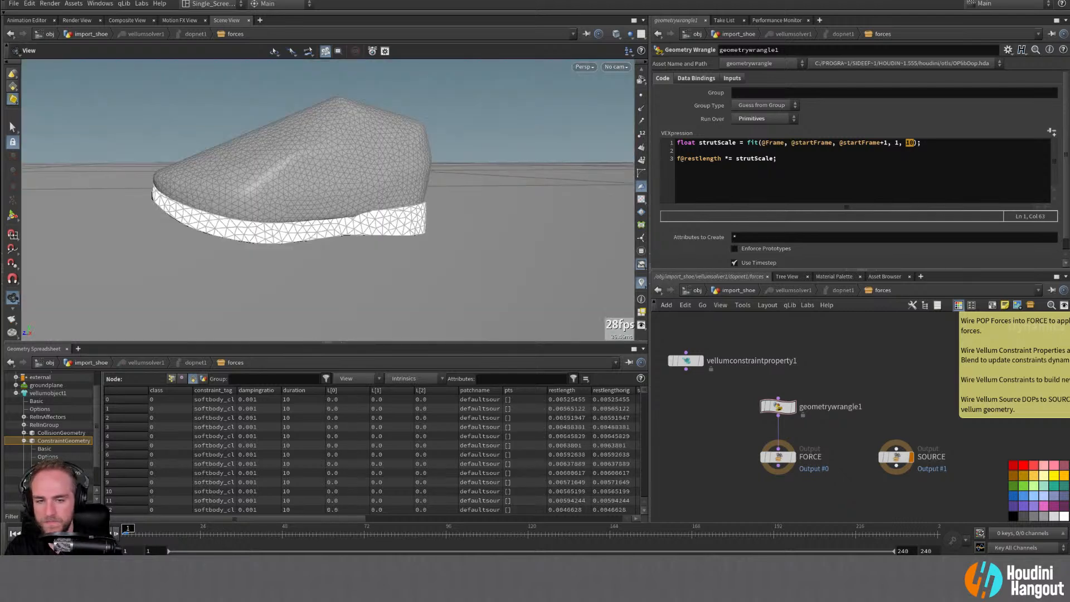
click(116, 535)
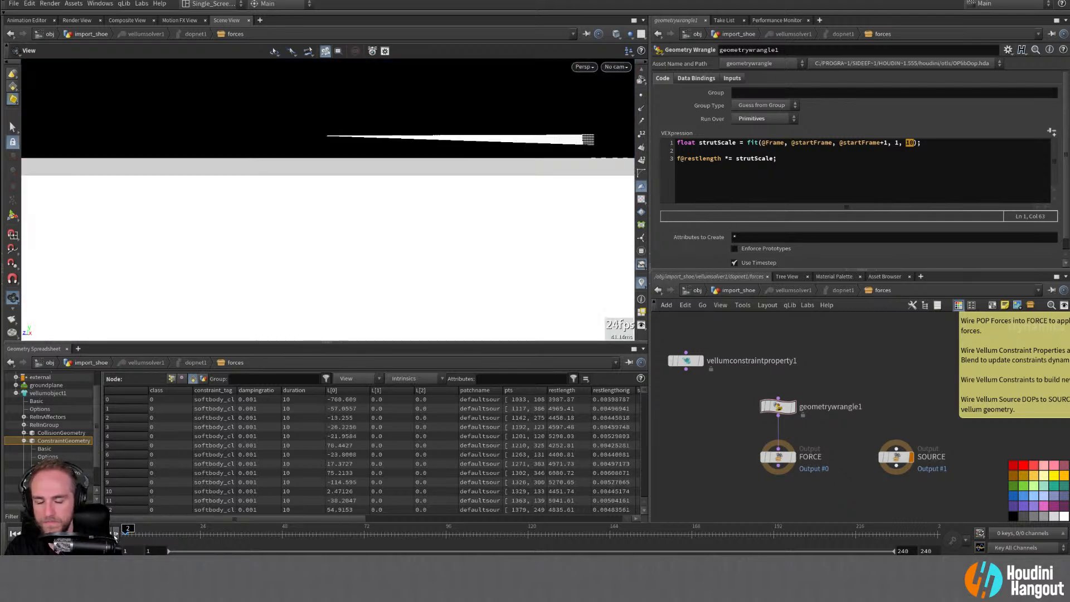
click(107, 537)
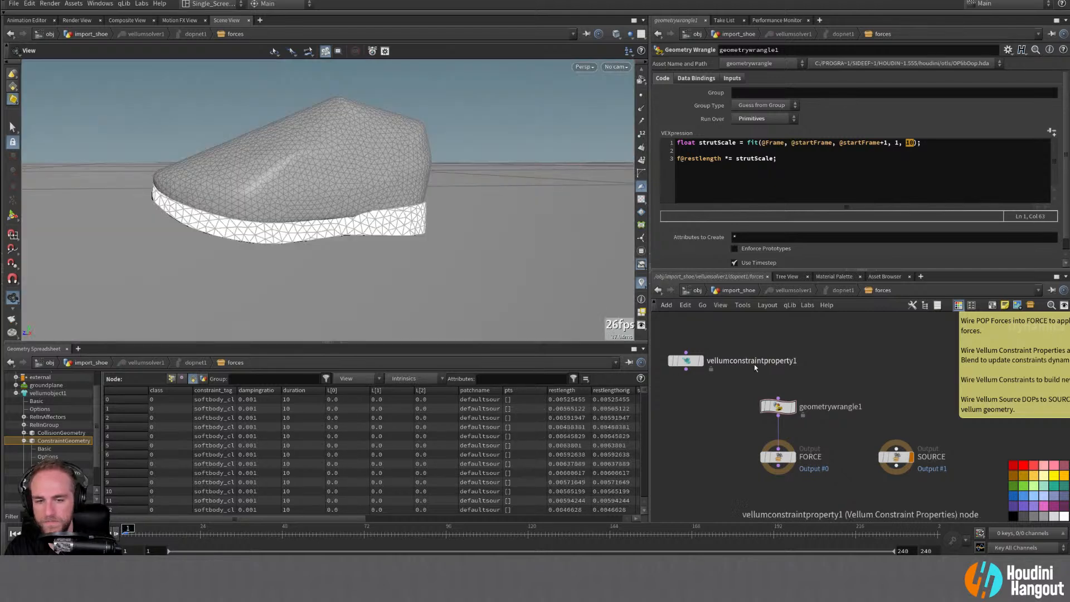
Step: Reset the geometry wrangle's Input 2 to None, and check its data bindings and internal network
click(734, 78)
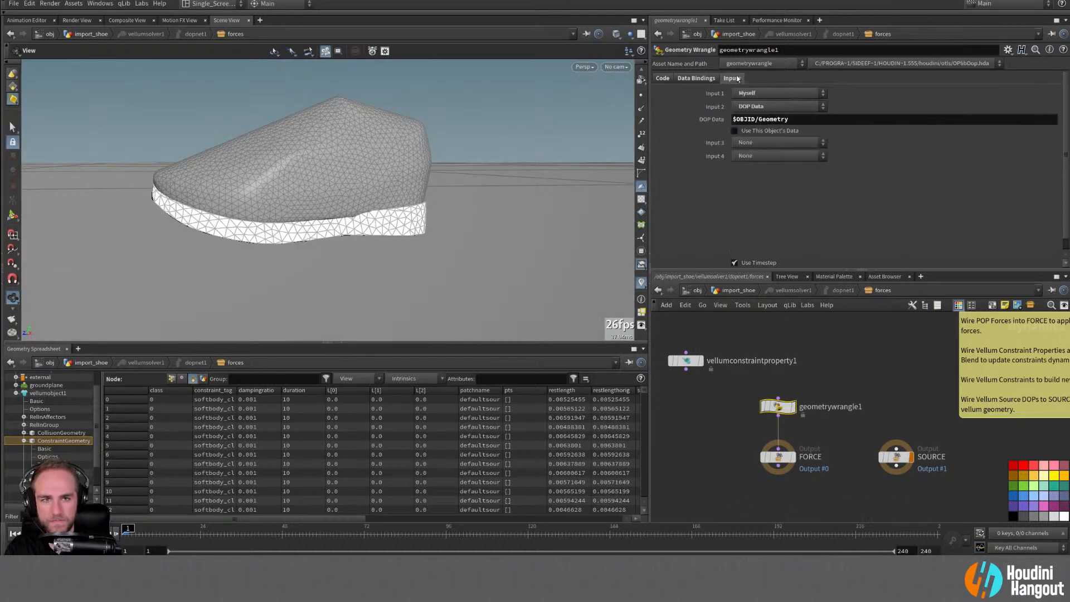
ctrl+middle_click(719, 106)
click(702, 78)
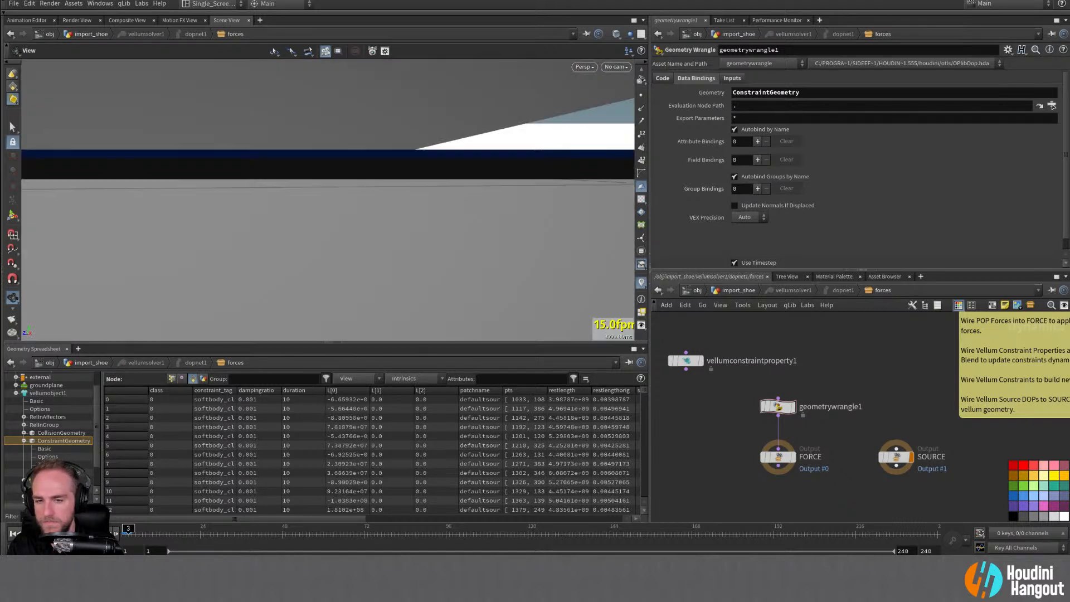
double_click(778, 407)
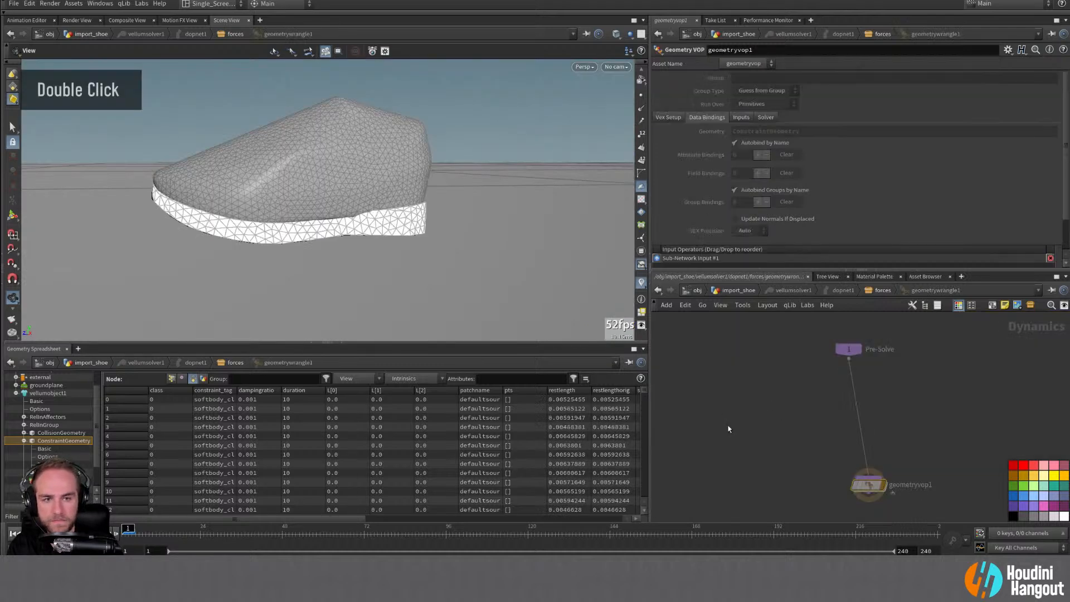
key(u)
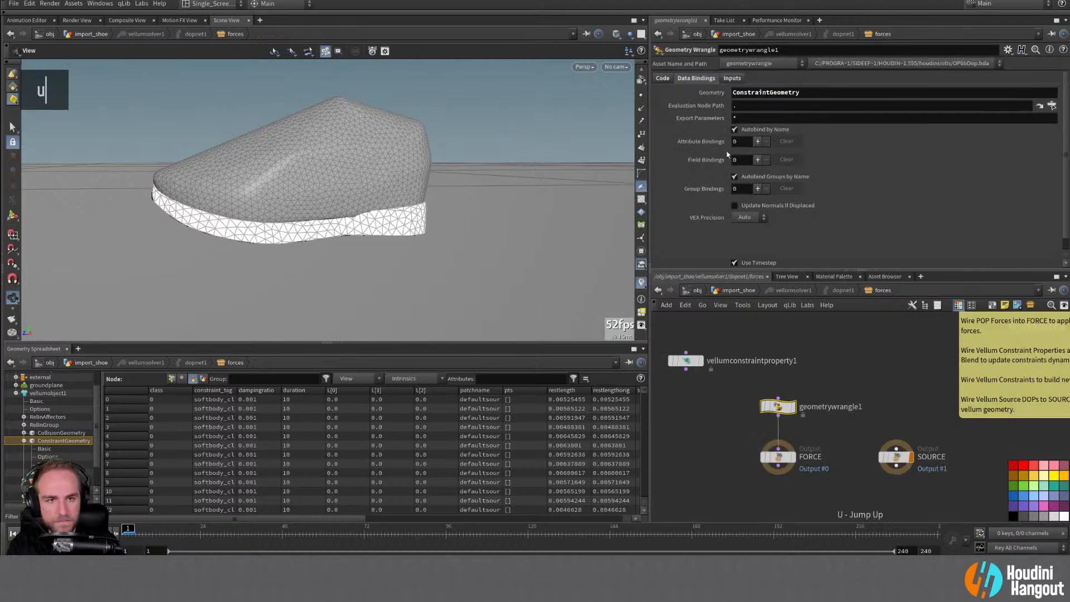
Step: Replace strutScale with the constant 10 in the wrangle's f@restlength line
click(662, 79)
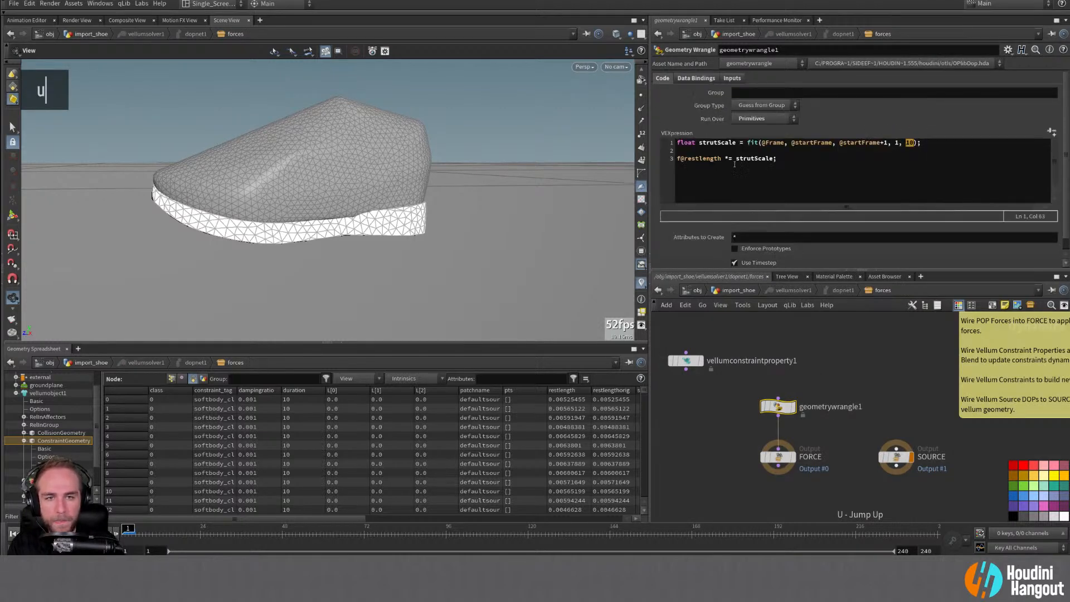
drag(736, 159, 772, 163)
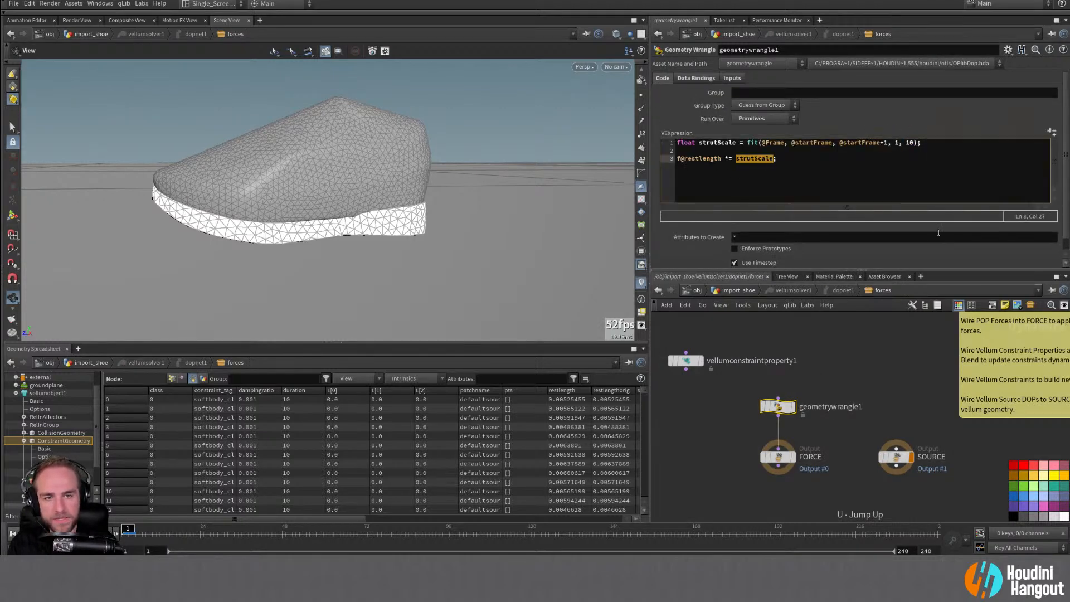
text(10)
key(Return)
key(BackSpace)
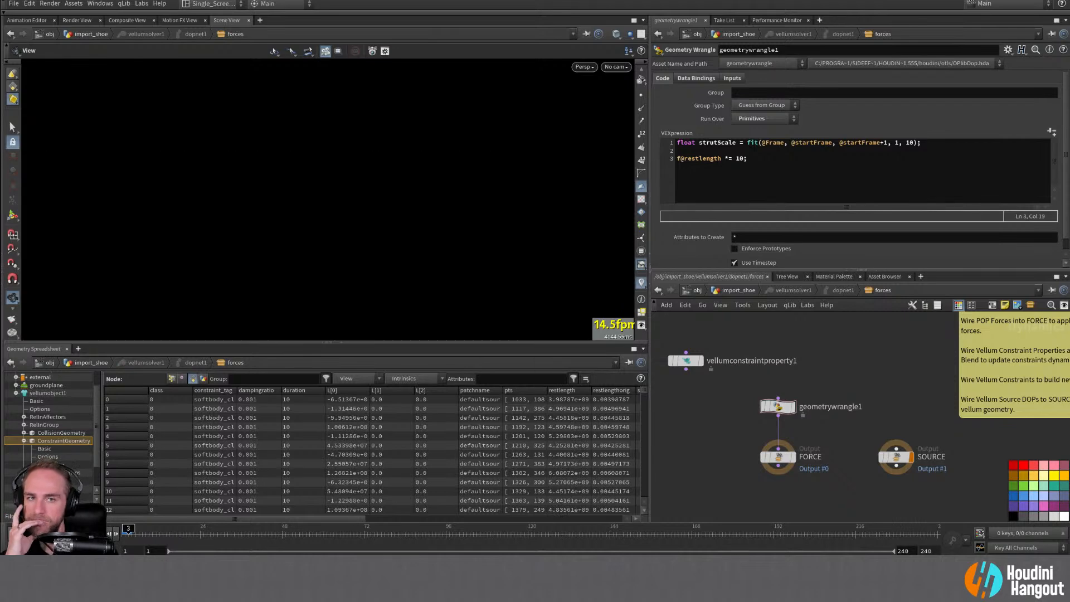
Step: Return the simulation to the first frame and delete the unconnected vellumconstraintproperty1 node
double_click(11, 534)
double_click(11, 534)
double_click(11, 533)
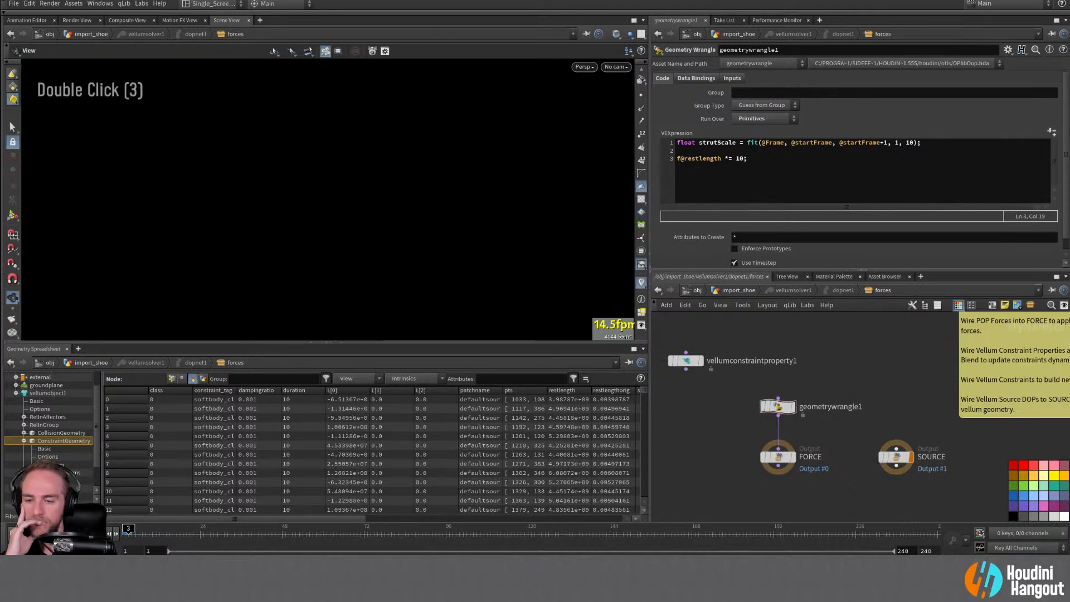
double_click(12, 533)
double_click(11, 534)
double_click(11, 534)
double_click(11, 533)
double_click(12, 534)
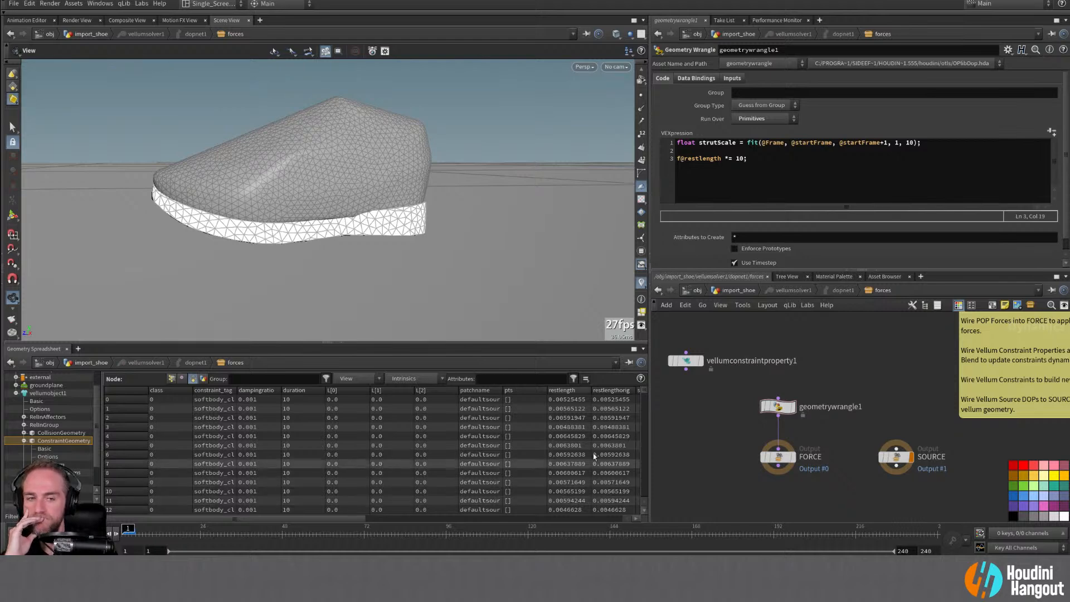
click(685, 361)
key(Delete)
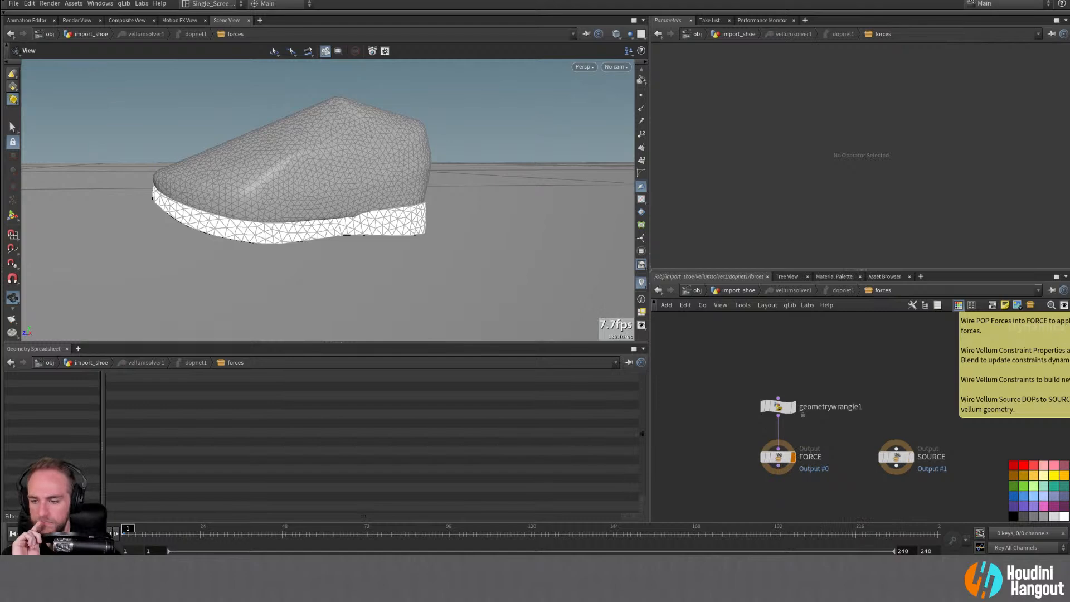
Step: Review the geometry wrangle's data bindings and the source options of its Input 1
click(772, 409)
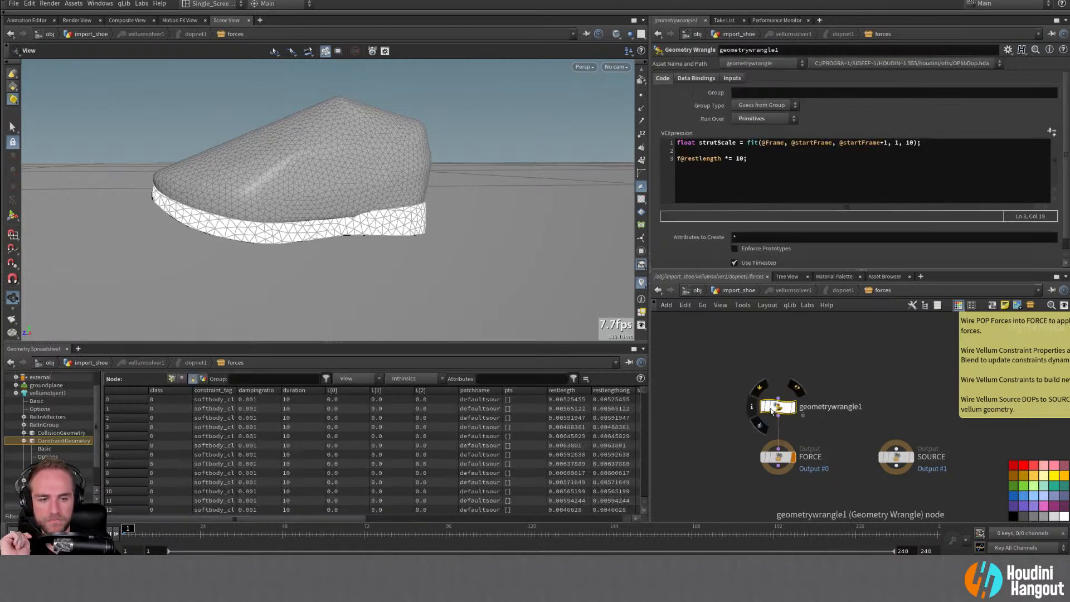
click(687, 79)
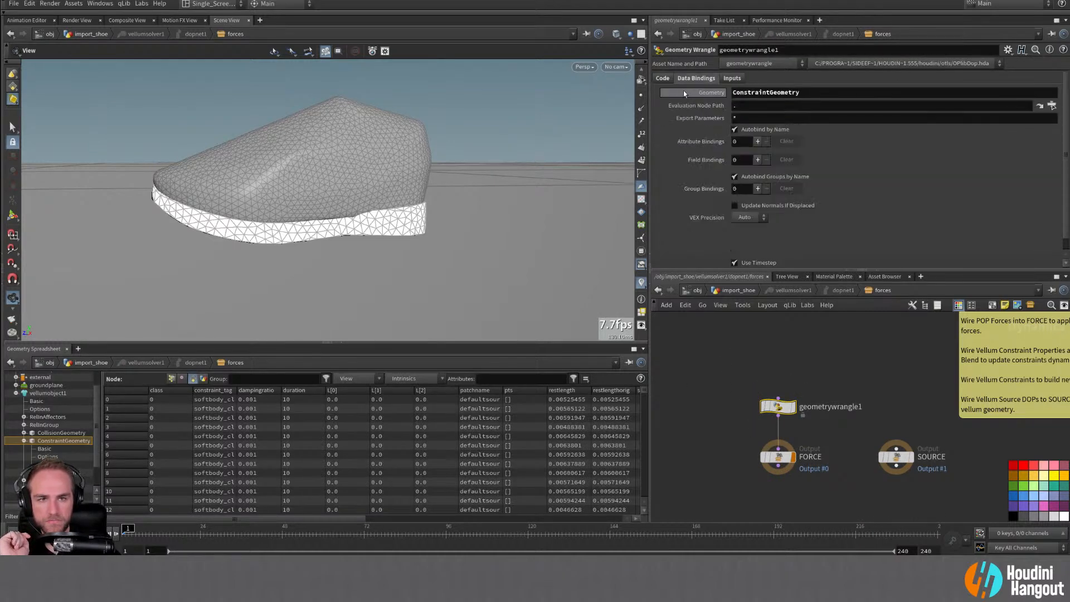
scroll(674, 256, down, 4)
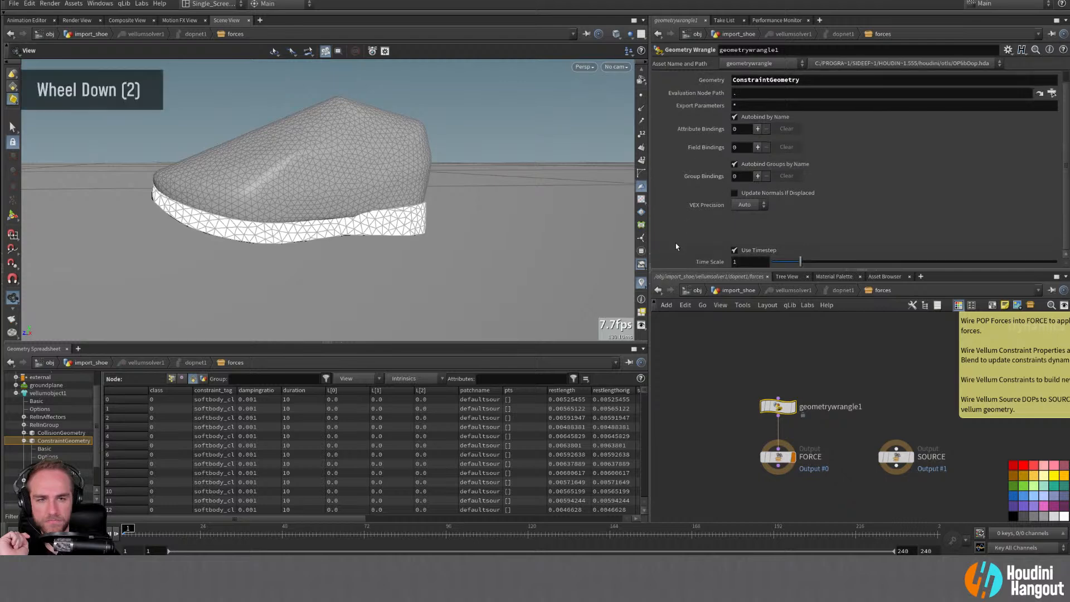
scroll(676, 246, up, 4)
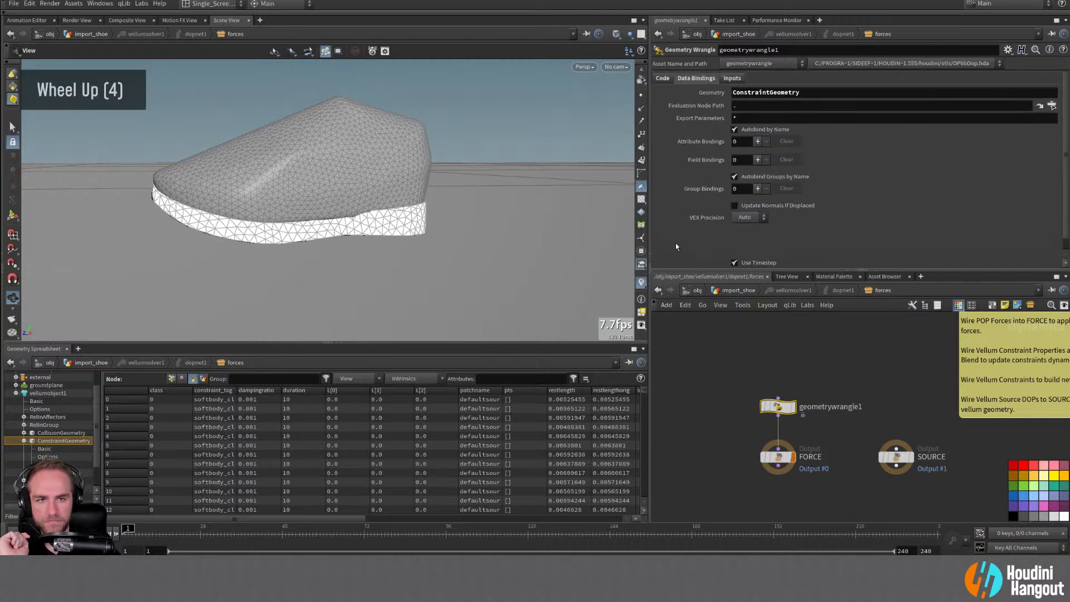
mouse_move(716, 106)
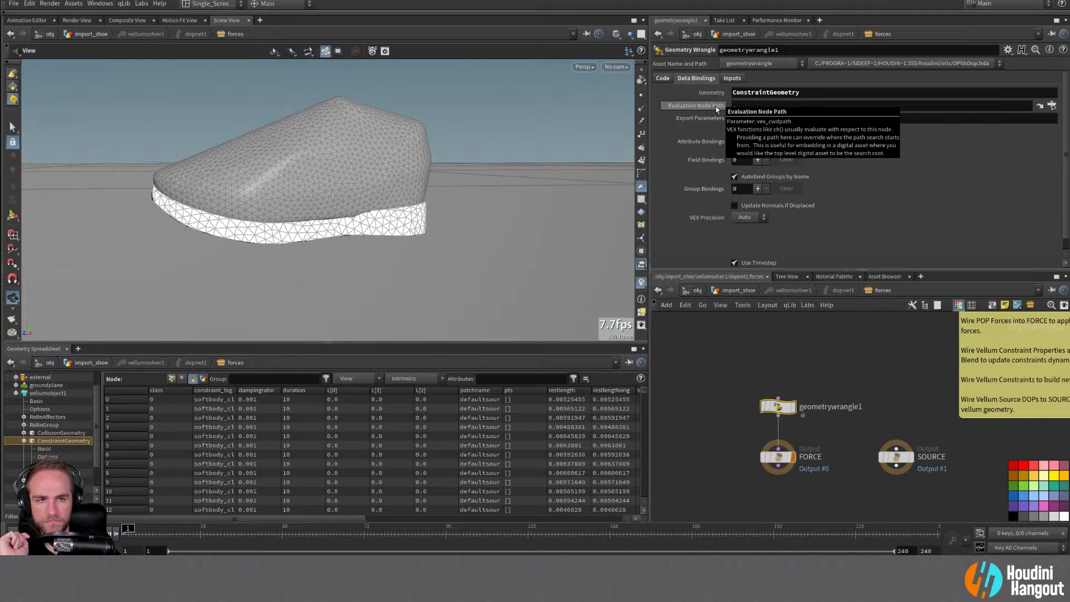
click(732, 79)
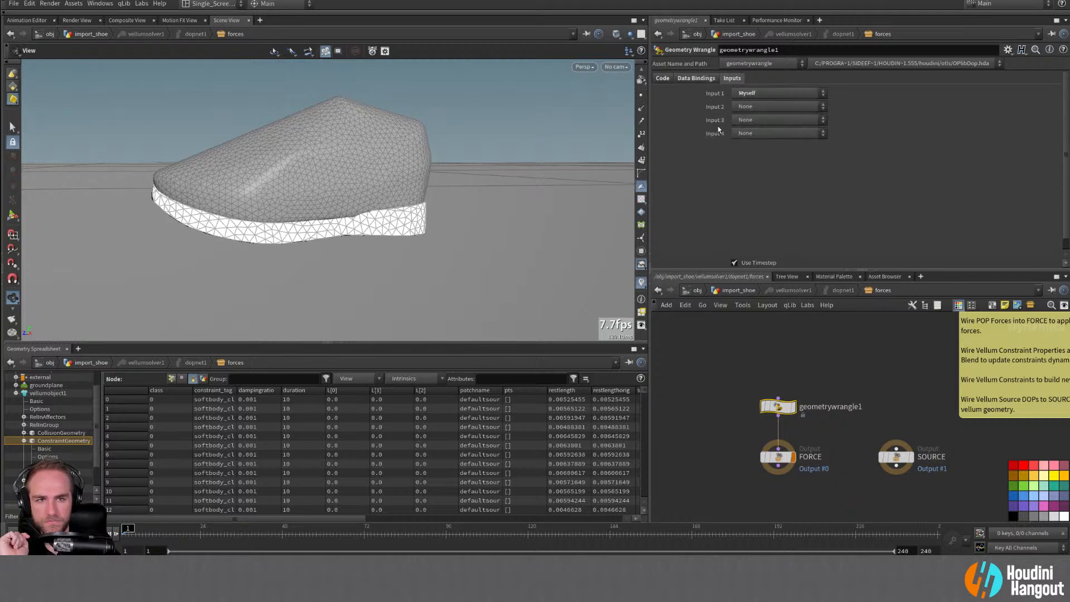
click(759, 94)
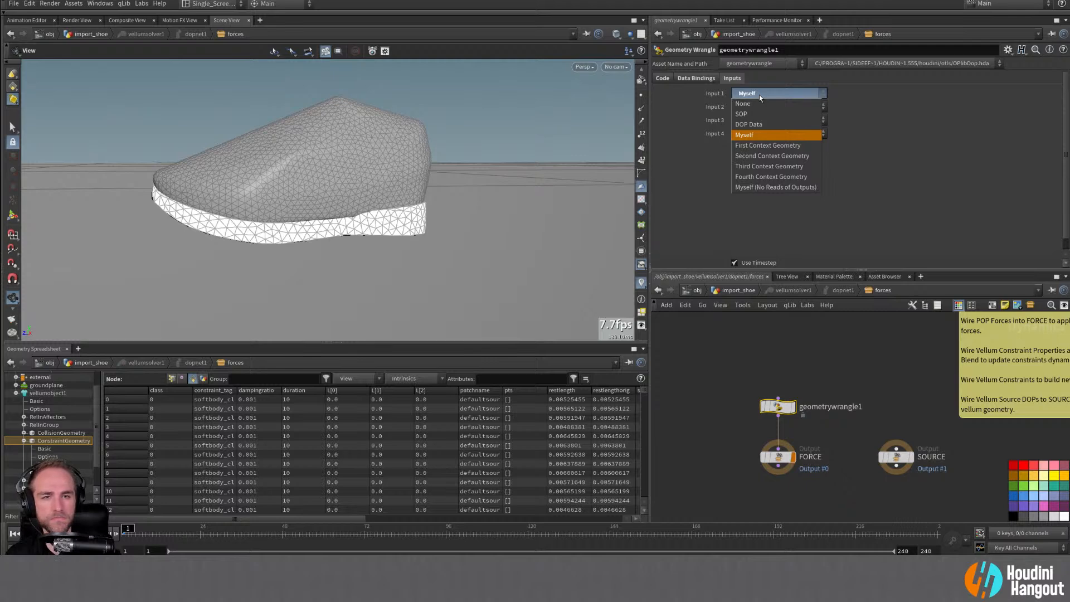
click(759, 94)
click(663, 79)
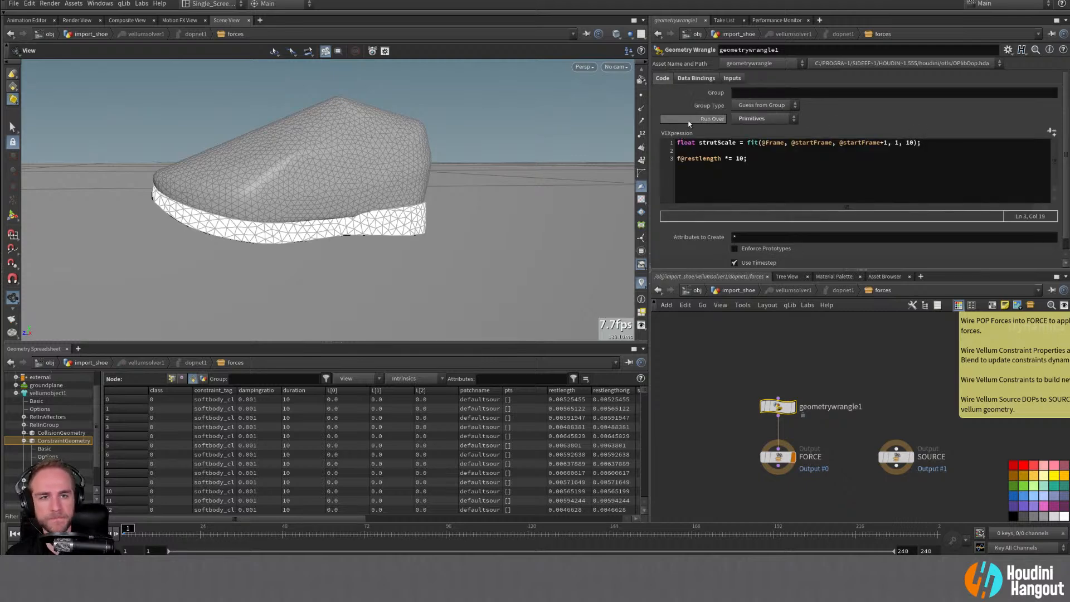
Step: Look up the set_start_frame node's group, restrict the geometry wrangle to the sole_strut group, and step the simulation forward frame by frame
click(793, 93)
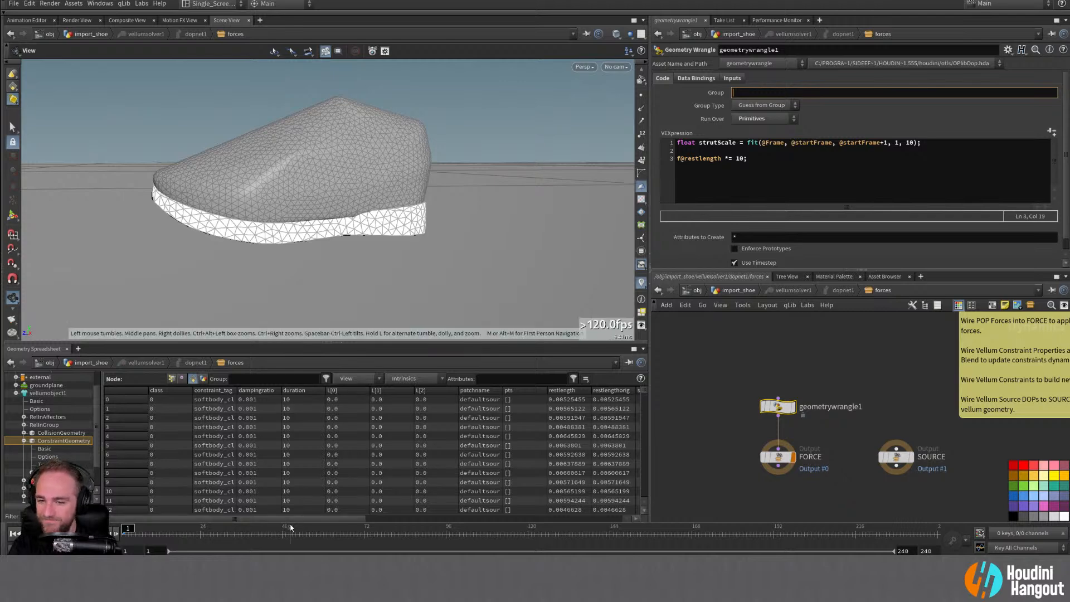
scroll(473, 504, right, 5)
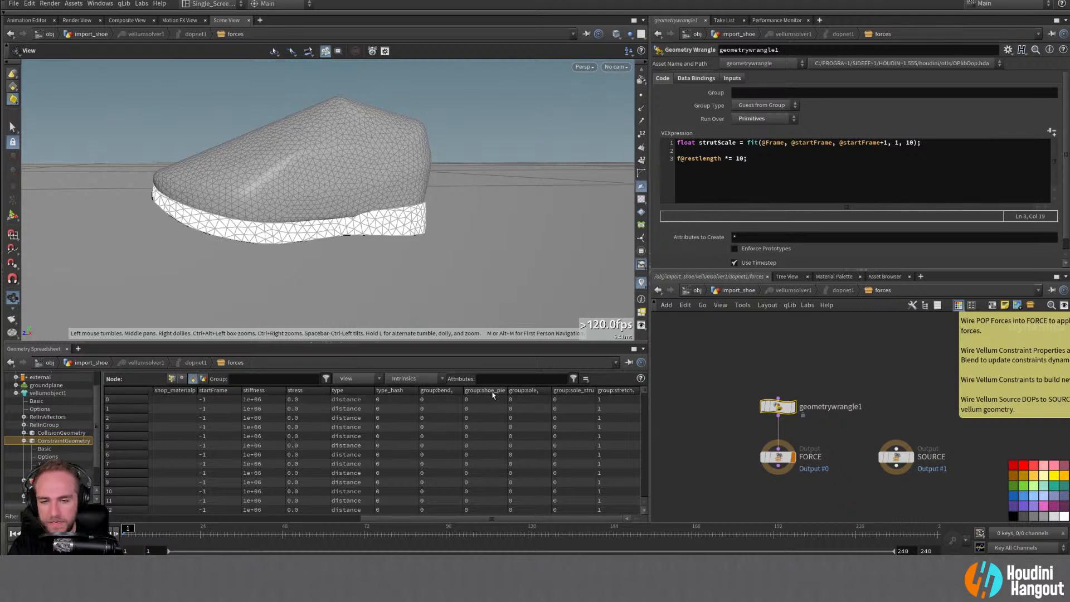
key(u)
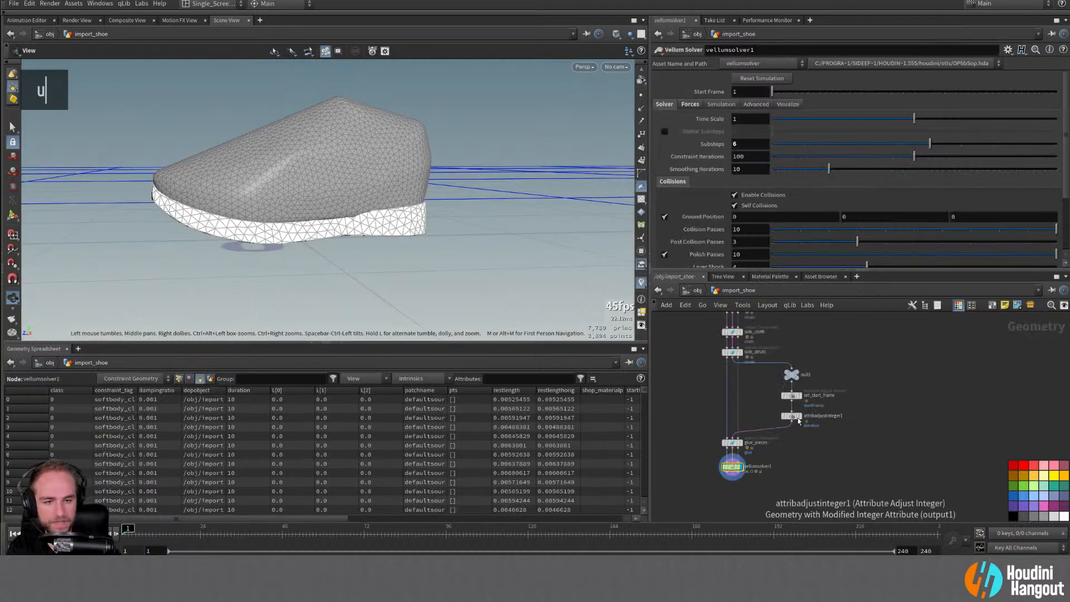
click(792, 395)
scroll(772, 80, up, 20)
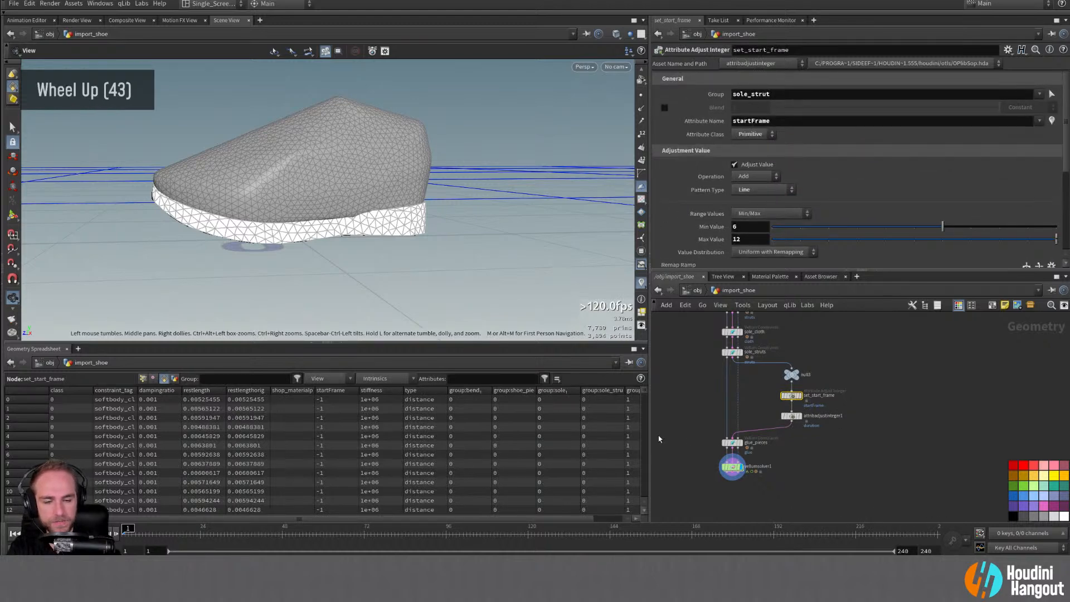
double_click(732, 467)
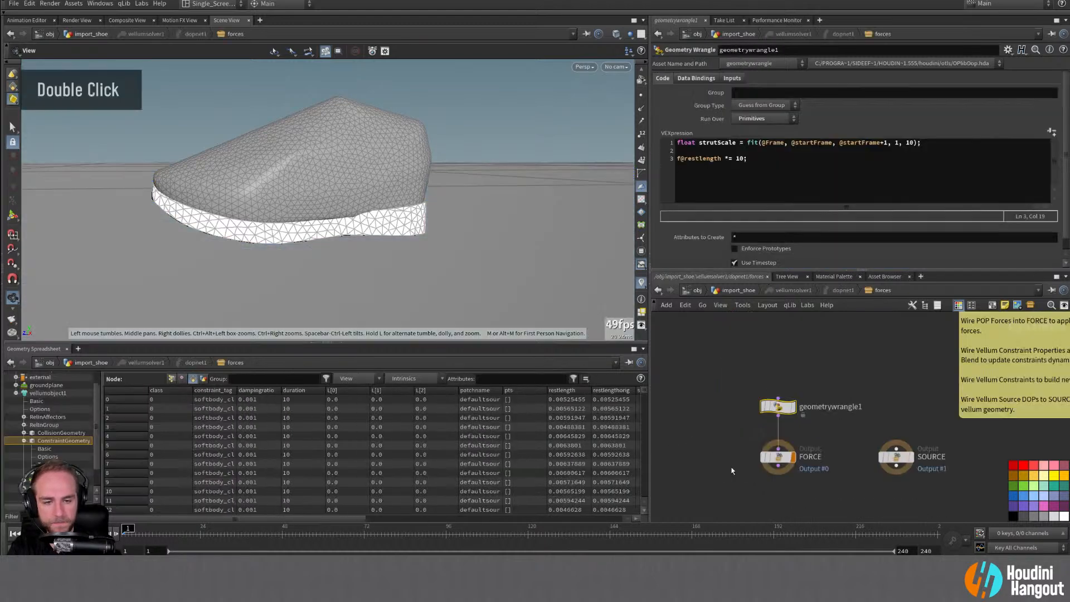
click(761, 91)
text(sole_strut)
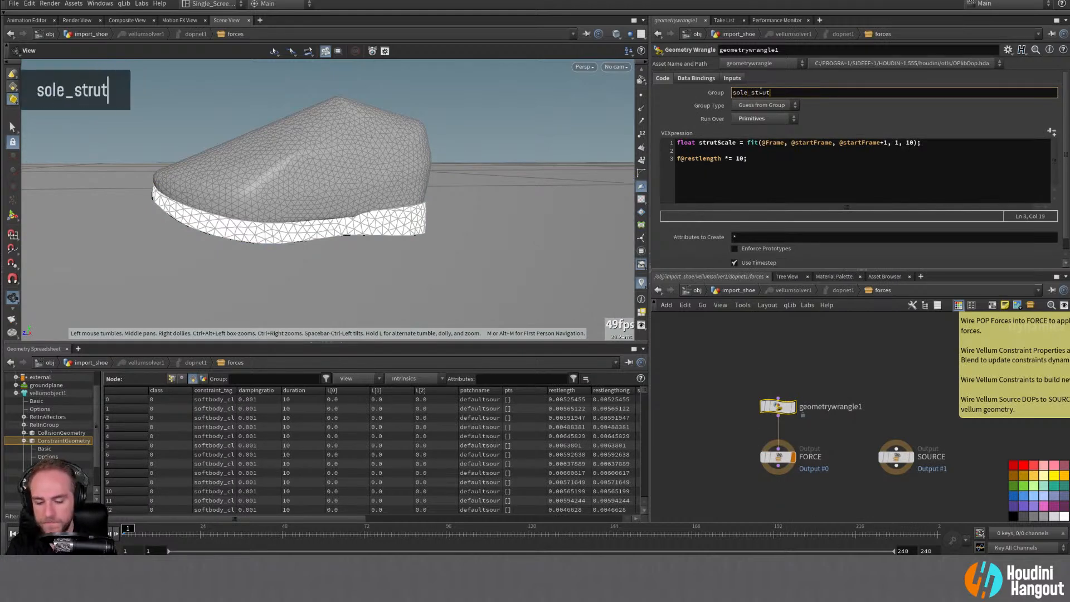
key(Return)
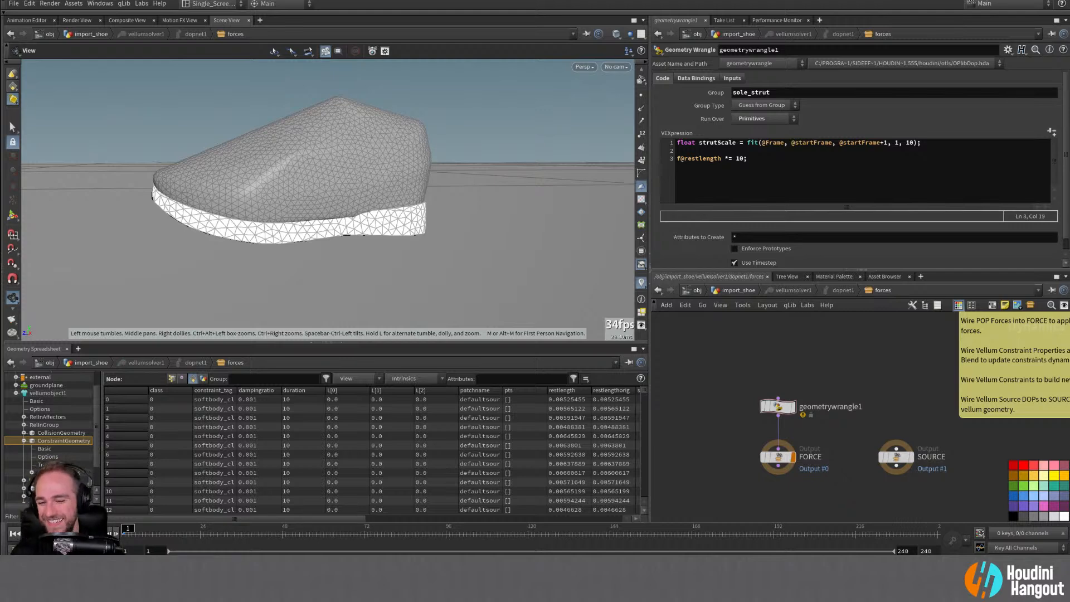
key(Right)
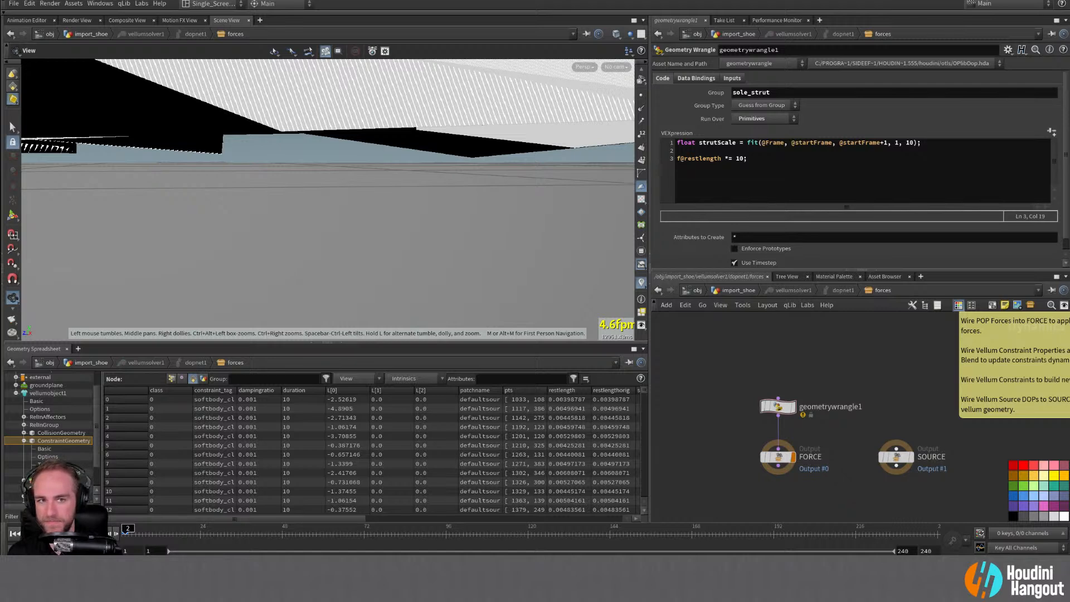
key(Right)
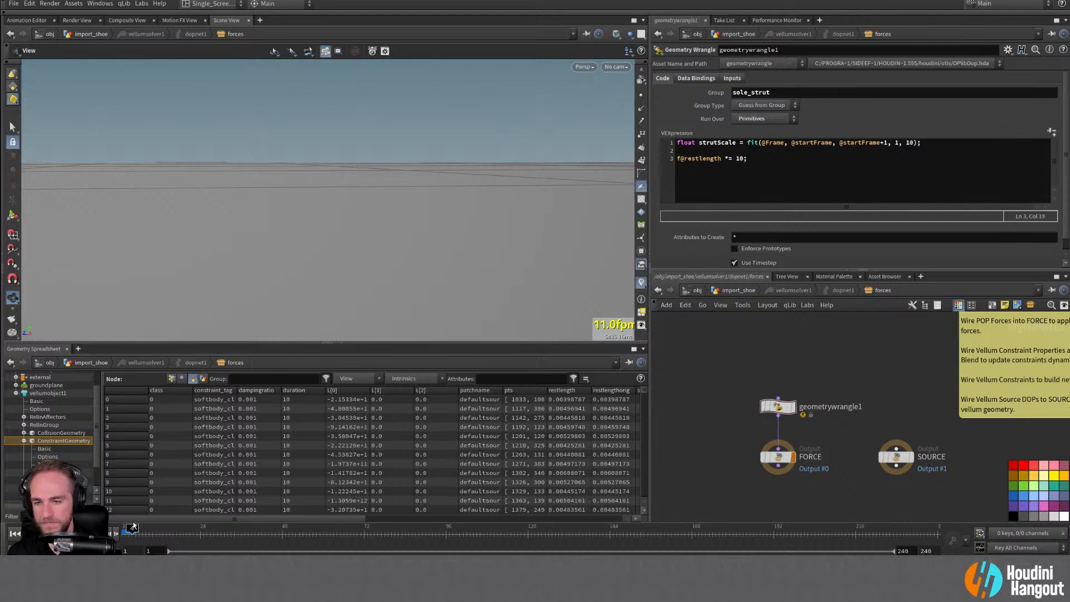
Step: Comment out both the strutScale and f@restlength lines in the wrangle and replay the simulation from the first frame
mouse_move(212, 518)
mouse_down()
mouse_move(261, 518)
mouse_move(211, 519)
mouse_up()
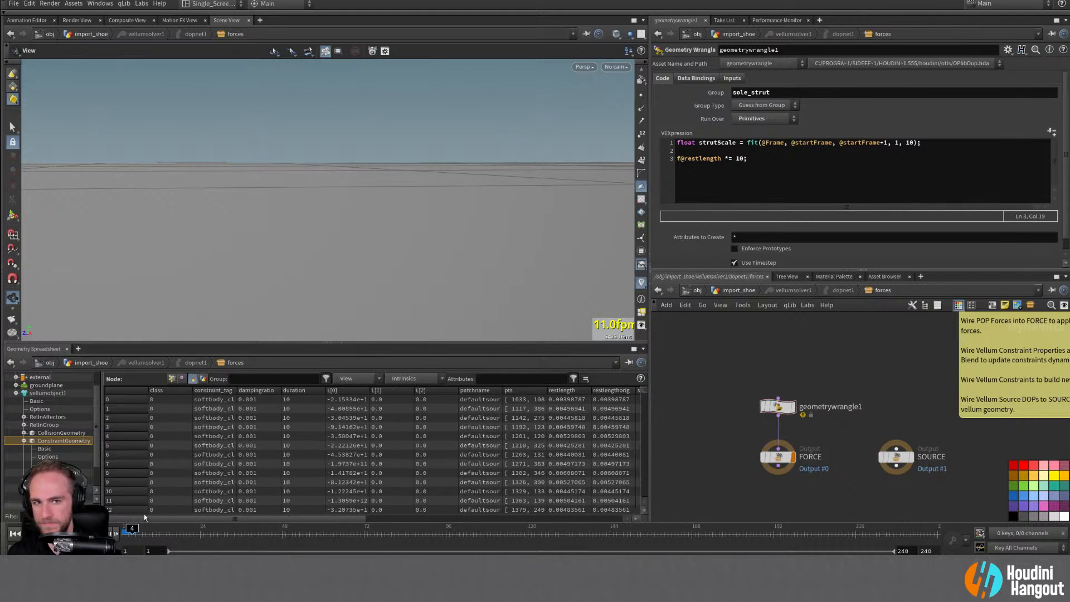
click(677, 143)
text(//)
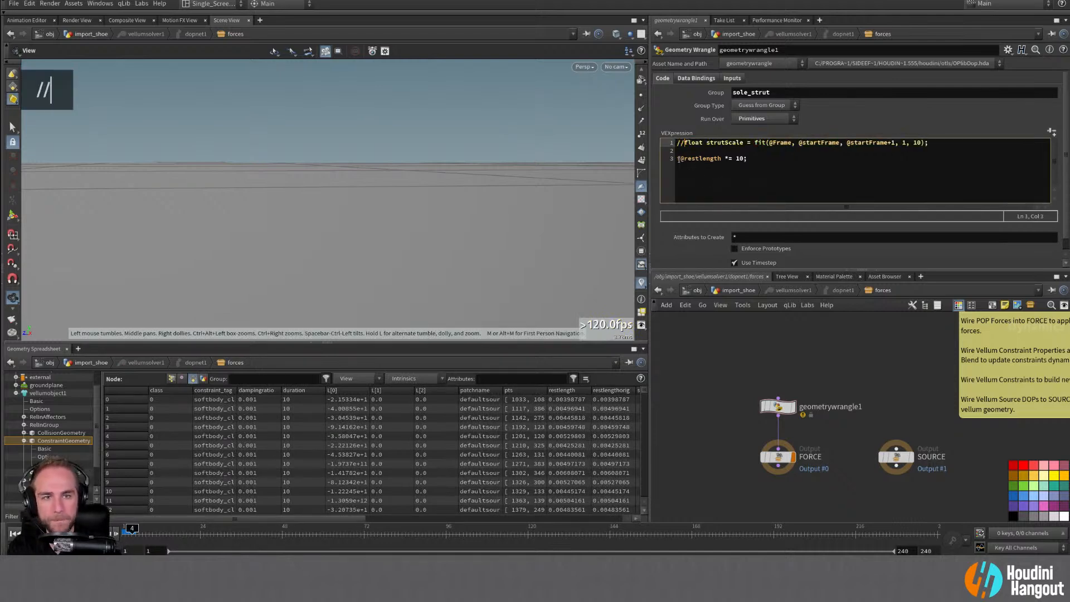
click(678, 158)
text(//)
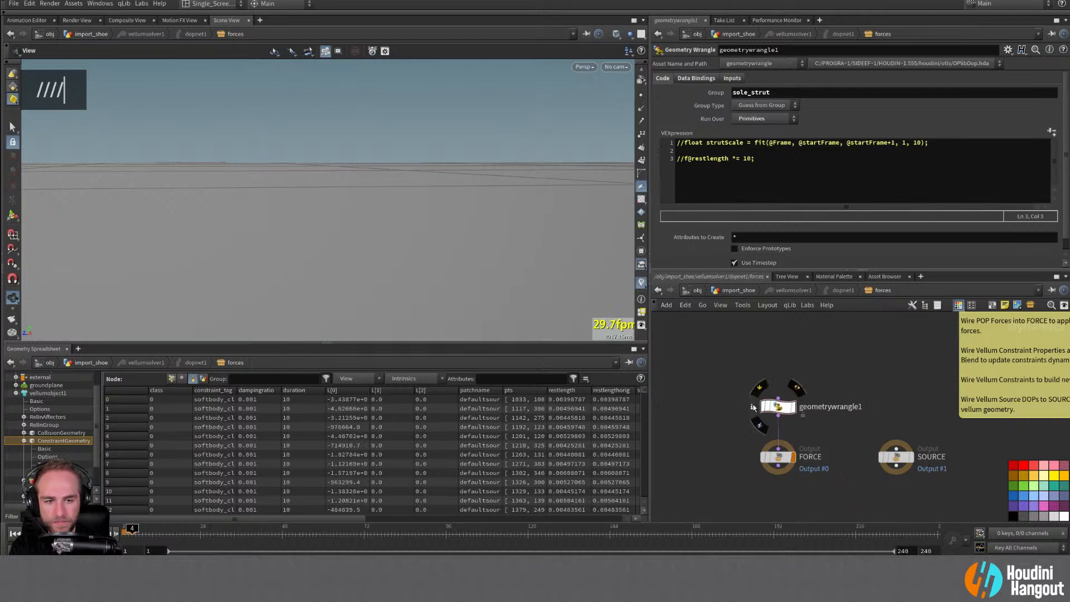
click(753, 407)
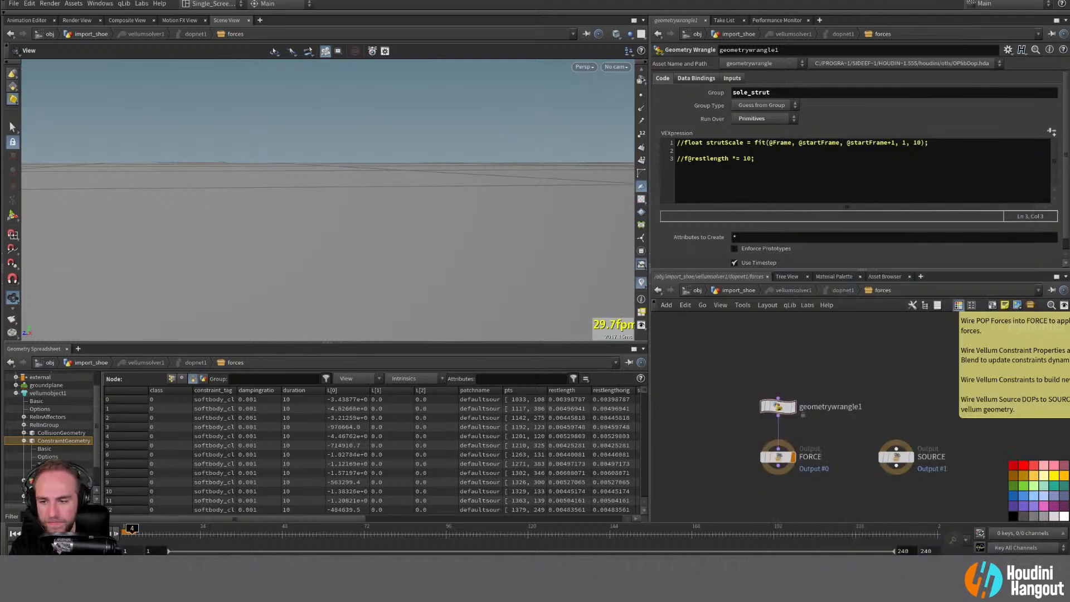
click(14, 534)
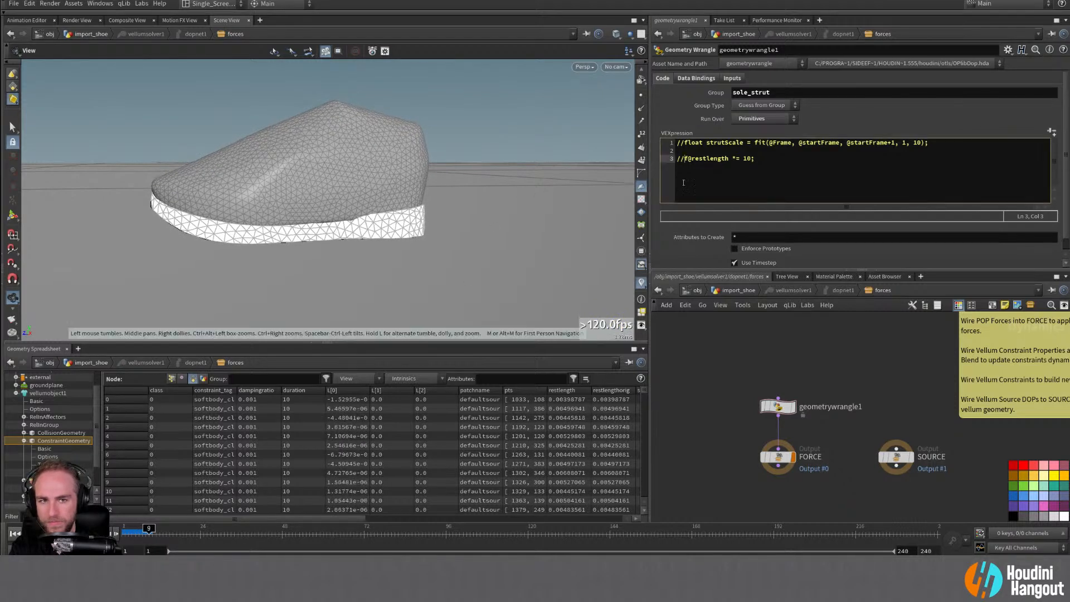
Step: Uncomment the f@restlength *= 10 line, interrupt the recook, and return the simulation to the first frame
key(BackSpace)
key(BackSpace)
key(BackSpace)
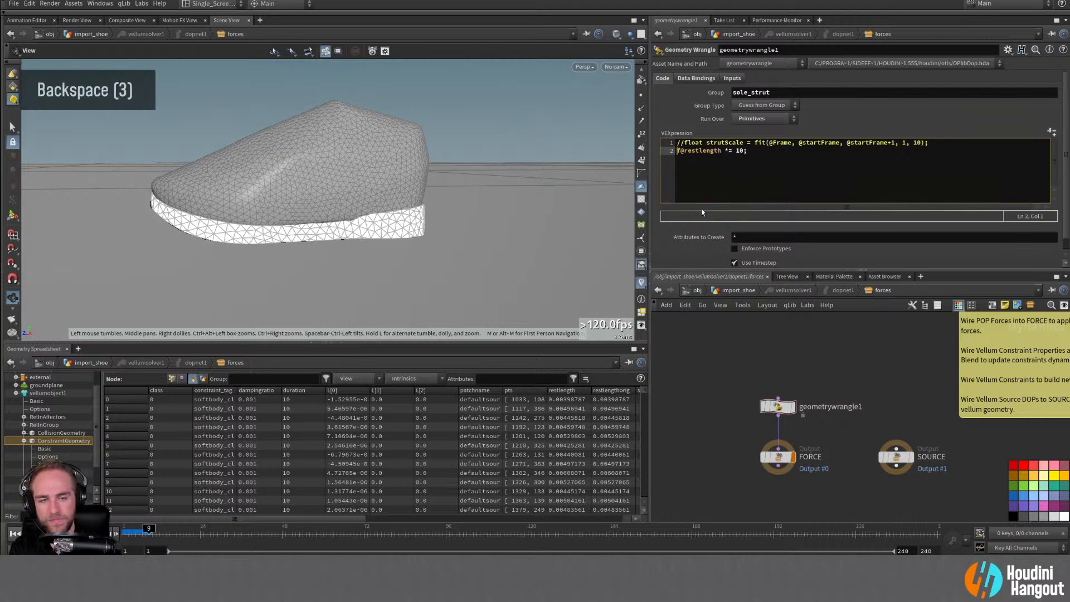
key(Return)
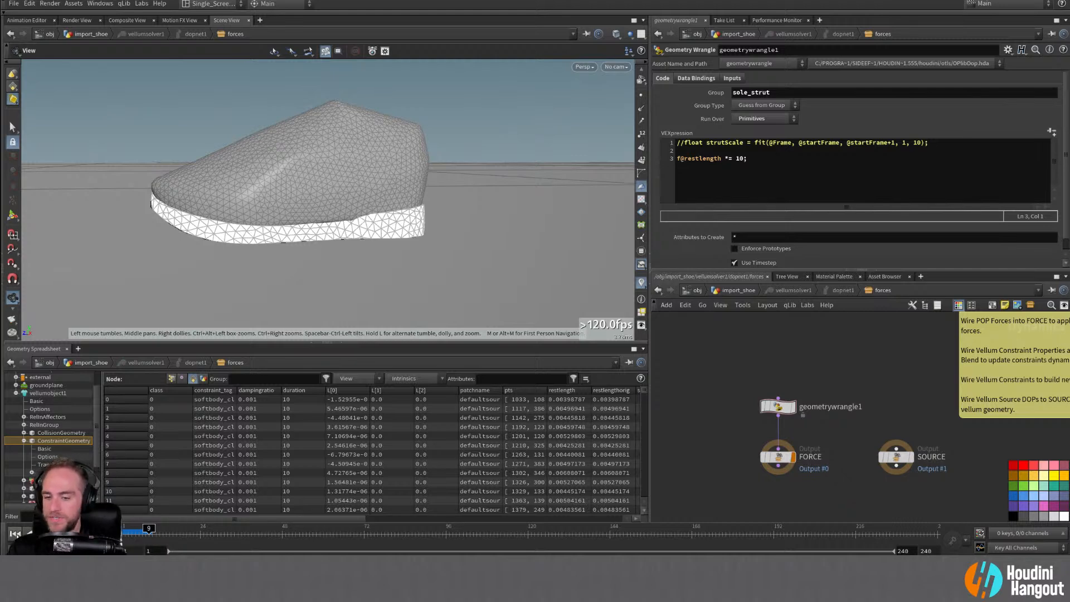
key(Escape)
key(Escape)
key(Escape)
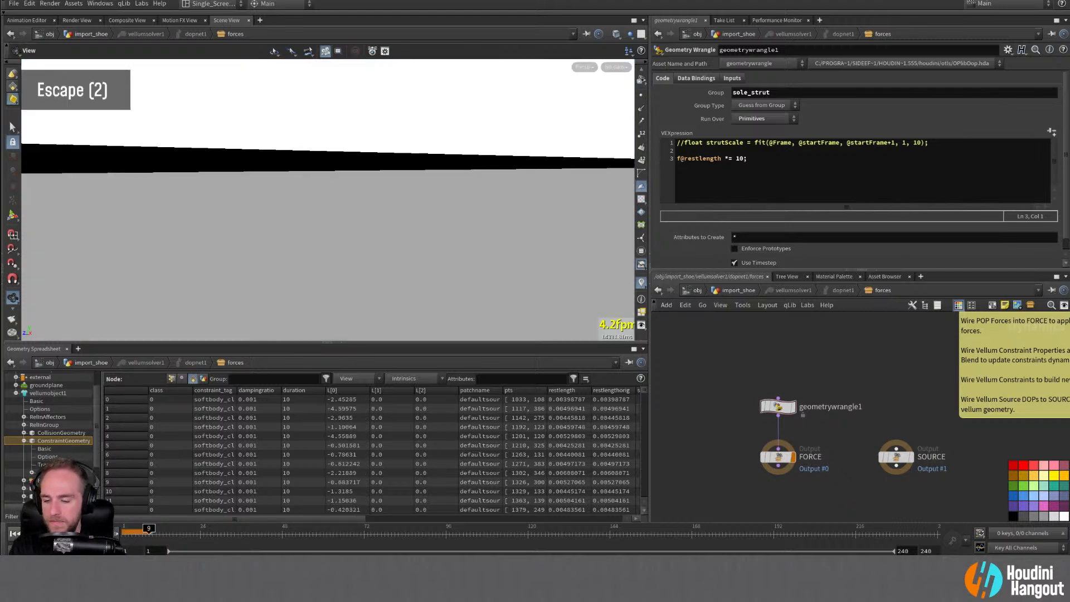
double_click(16, 534)
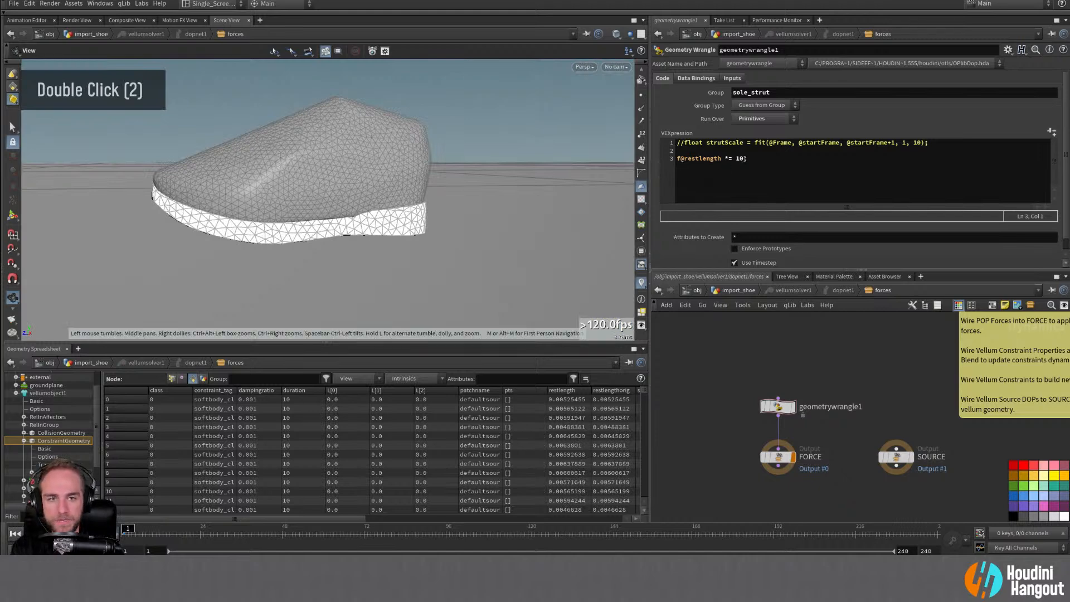
Step: Change the f@restlength multiplier to 2 and check the restlength and startFrame columns of the constraint geometry
double_click(741, 175)
text(2)
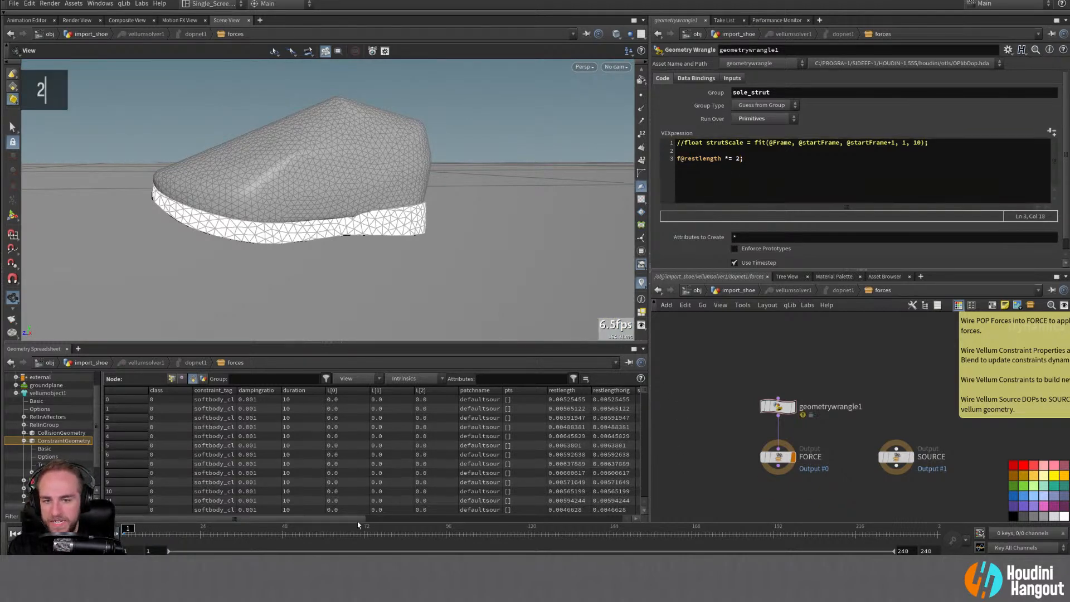
drag(296, 519, 394, 527)
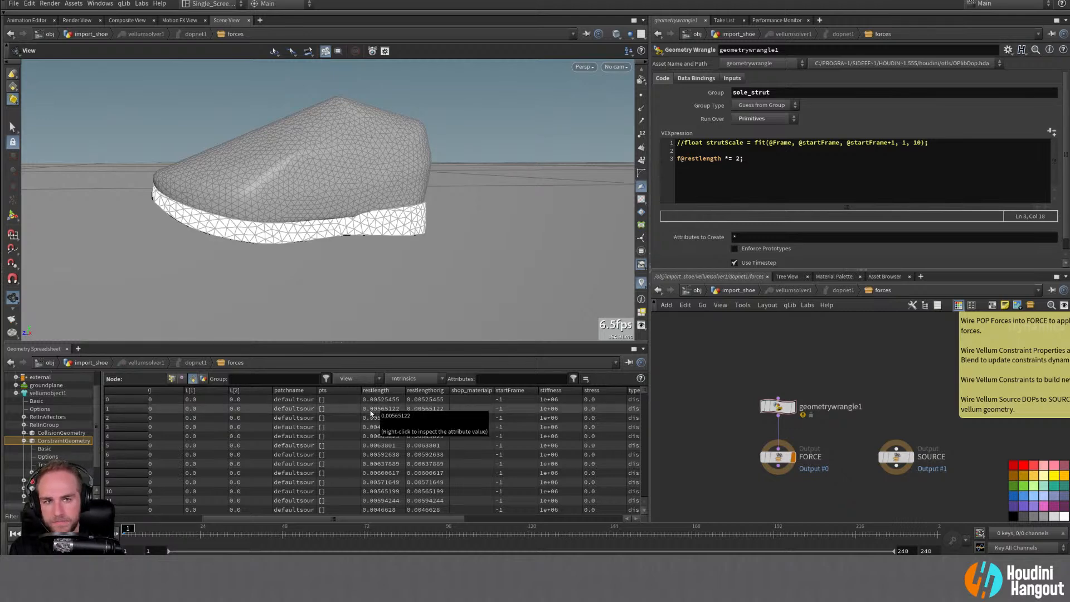
drag(277, 519, 162, 519)
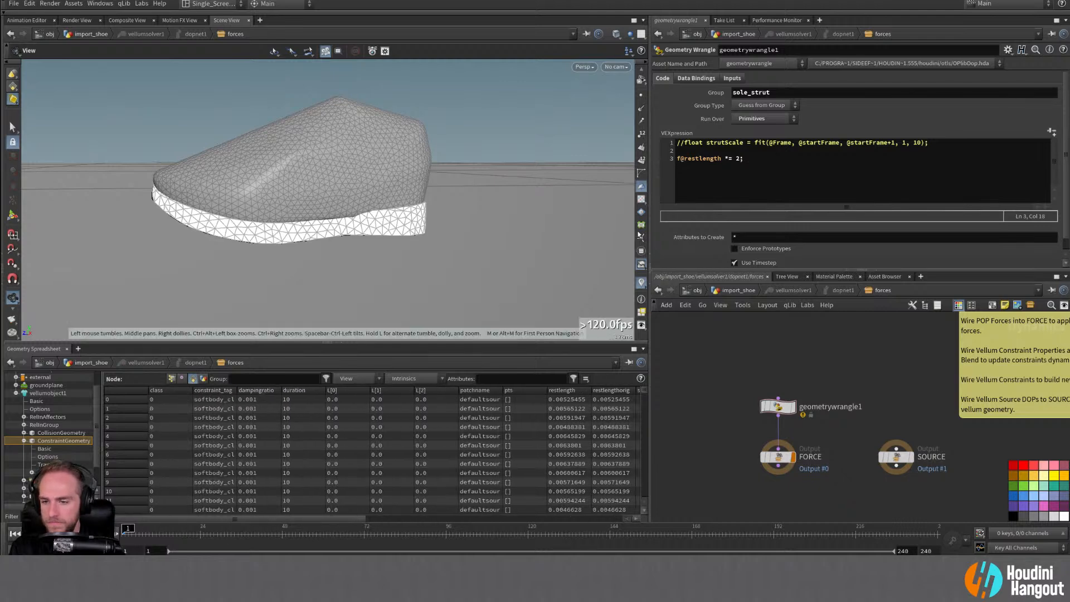
Step: Try a plain = assignment in place of *= on the f@restlength line and undo it
click(726, 159)
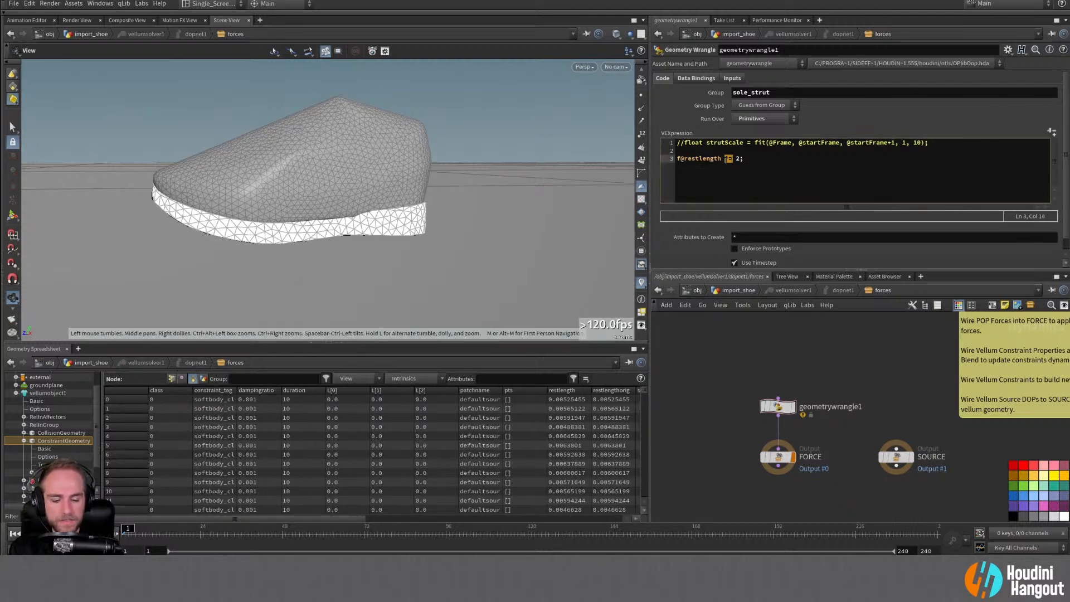
text(=)
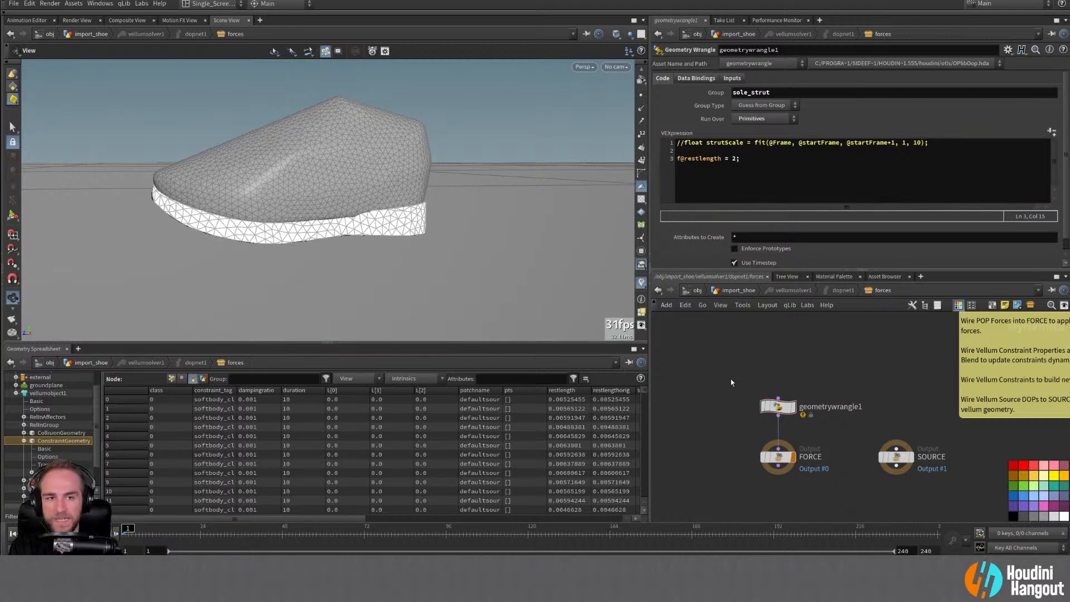
key(ctrl+z)
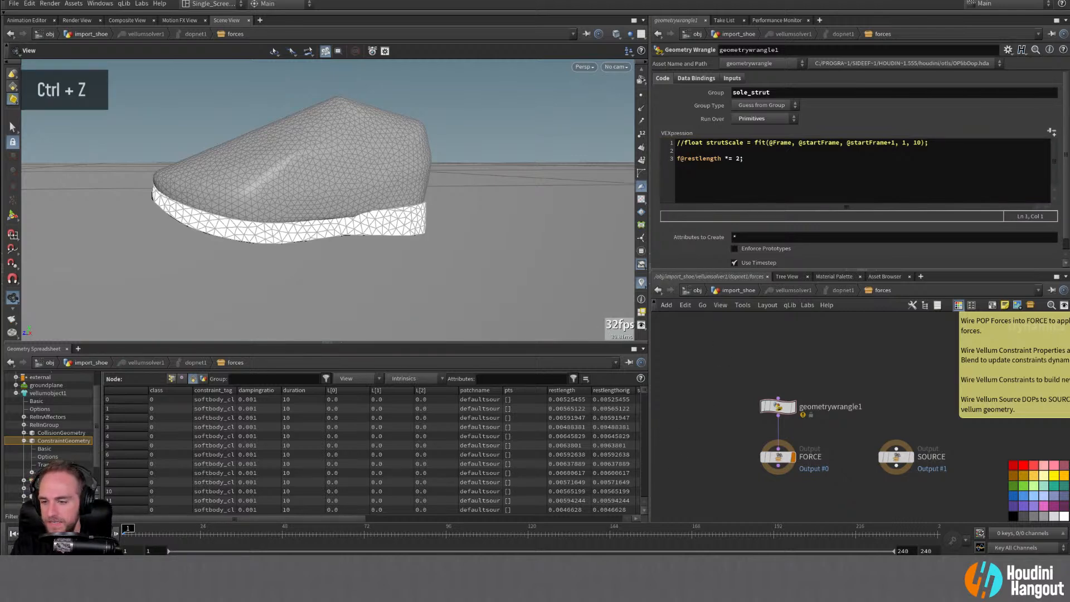
Step: Step the simulation forward to frame 3 and inspect the sole from farther away before returning to the first frame
click(116, 534)
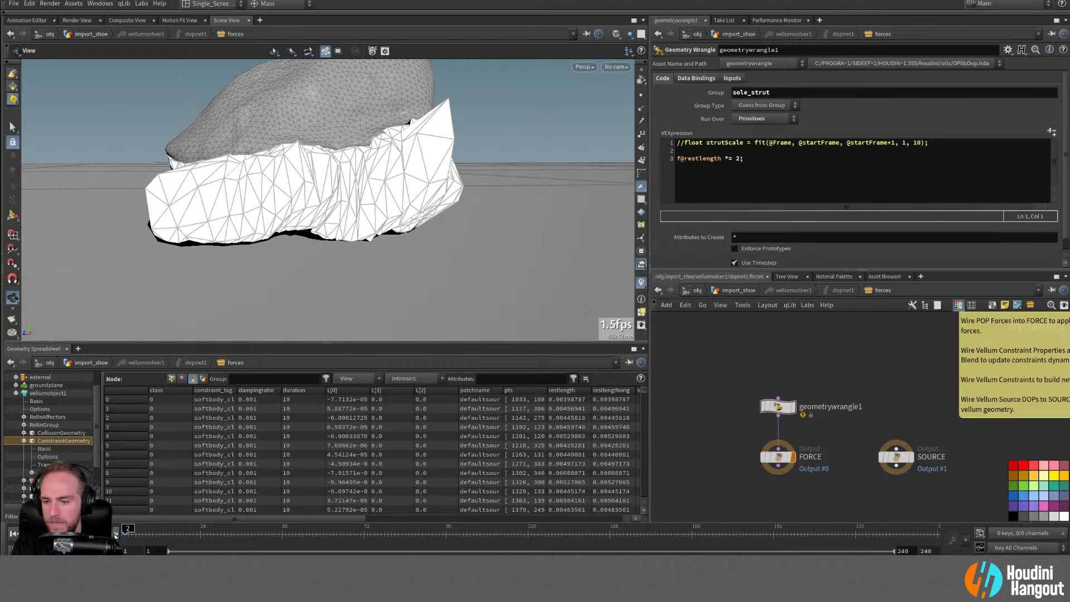
click(115, 533)
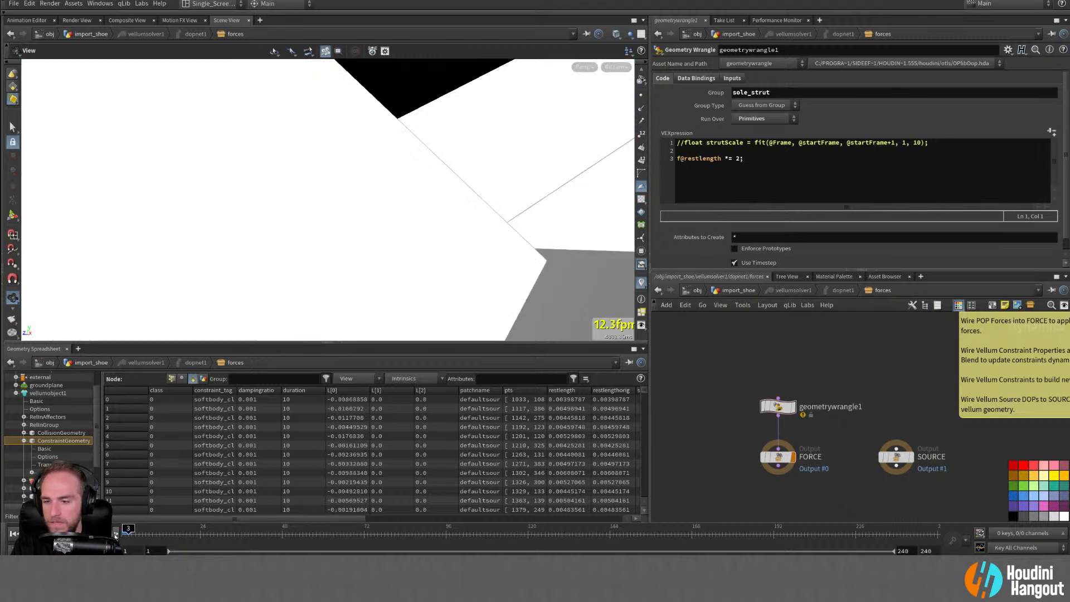
alt+right_drag(346, 208, 223, 210)
alt+drag(222, 210, 243, 327)
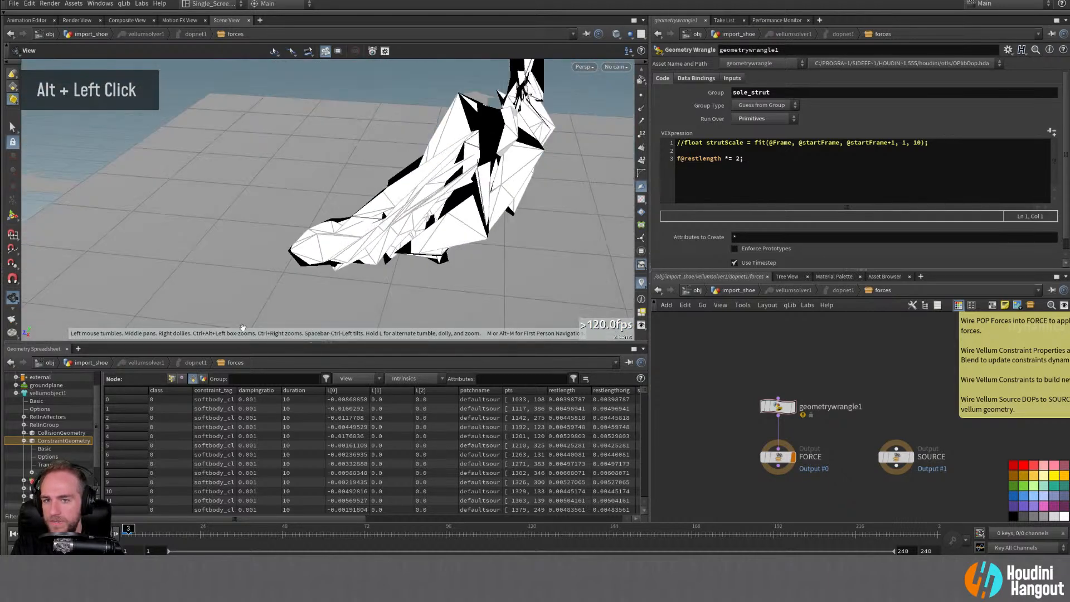
click(13, 534)
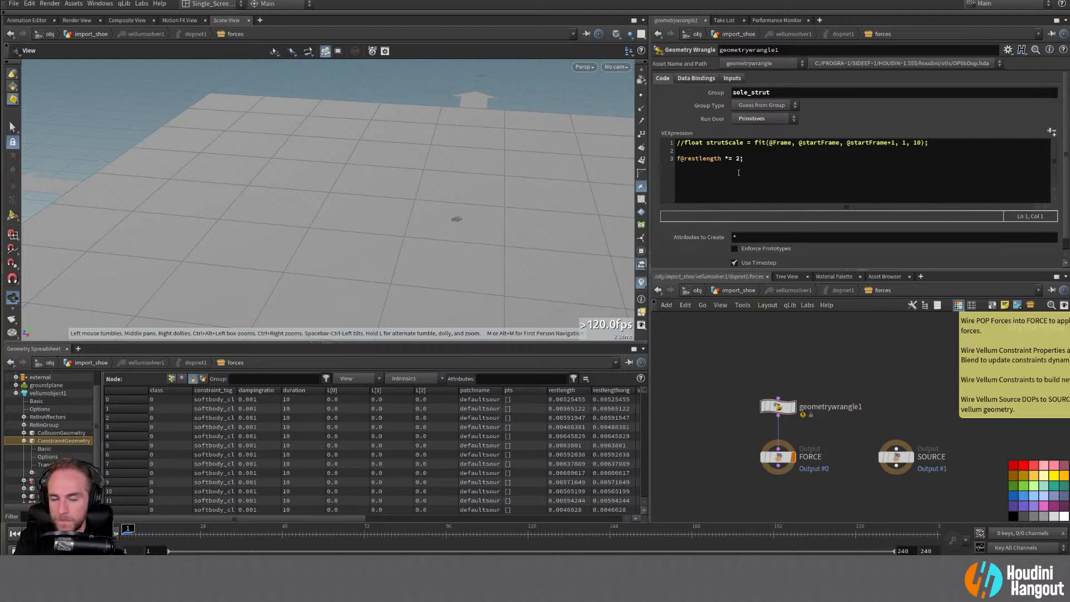
Step: Try removing the commented-out strutScale line from the wrangle code and undo the deletion
drag(692, 153, 663, 134)
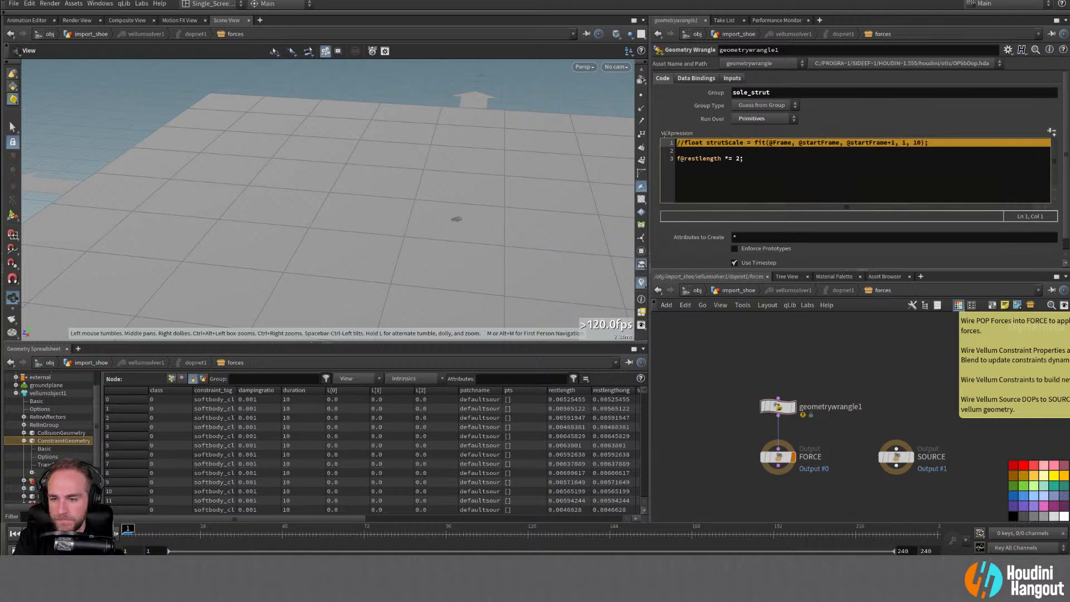
key(BackSpace)
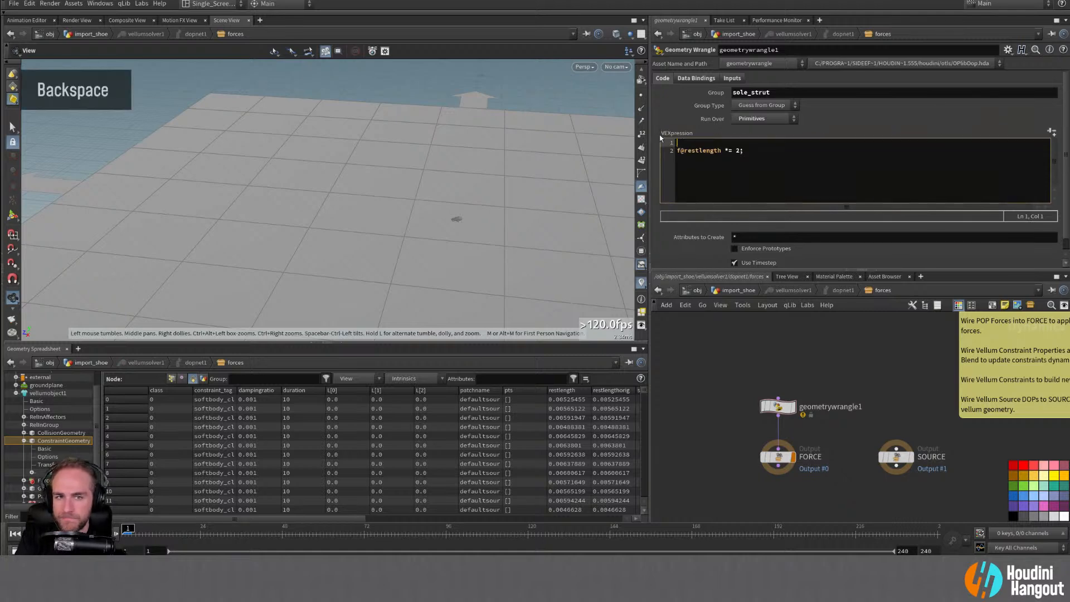
key(ctrl+z)
Step: Start an if( statement on the empty line above f@restlength and check the geometry wrangle's node info
key(Down)
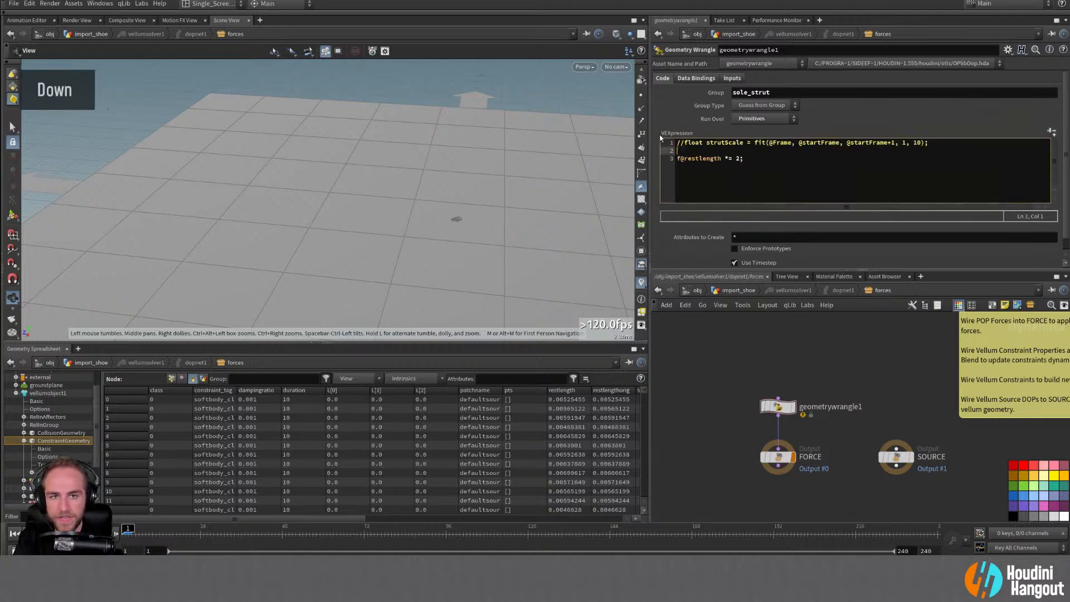
text(if()
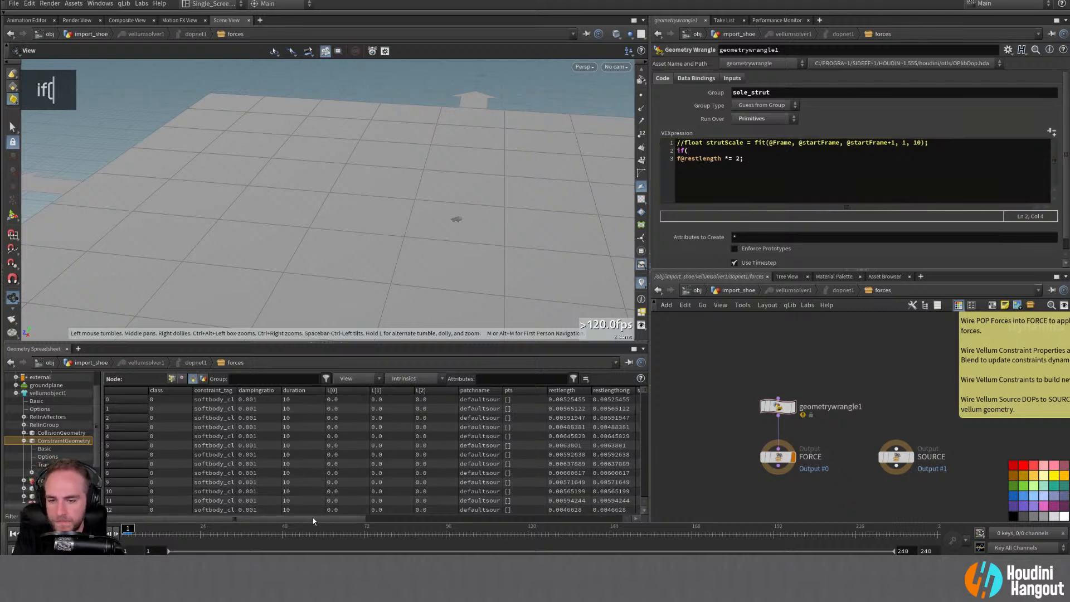
drag(313, 518, 220, 534)
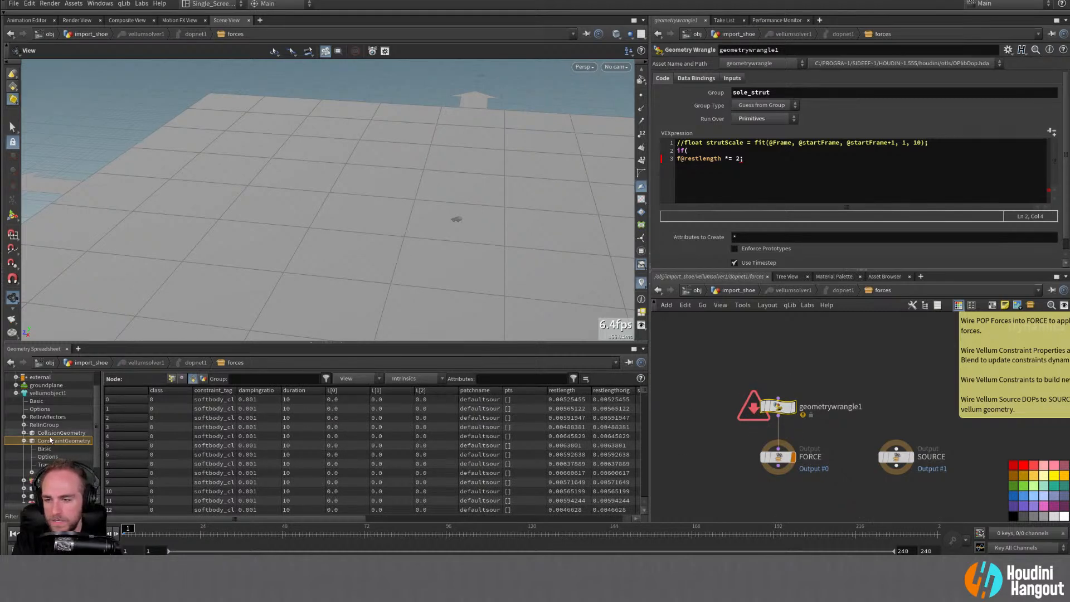
mouse_move(780, 457)
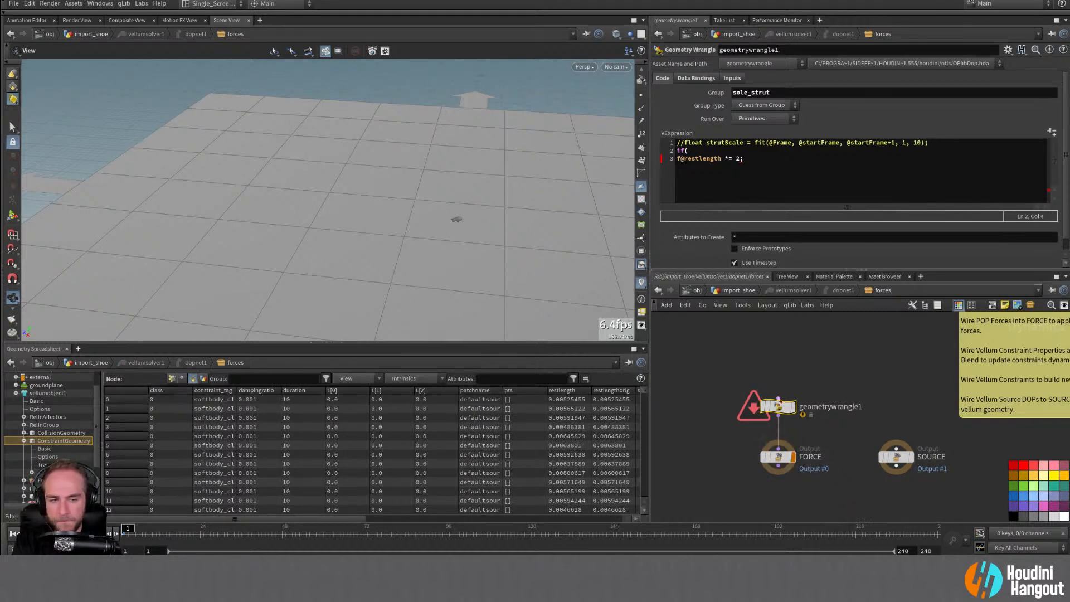
middle_click(776, 406)
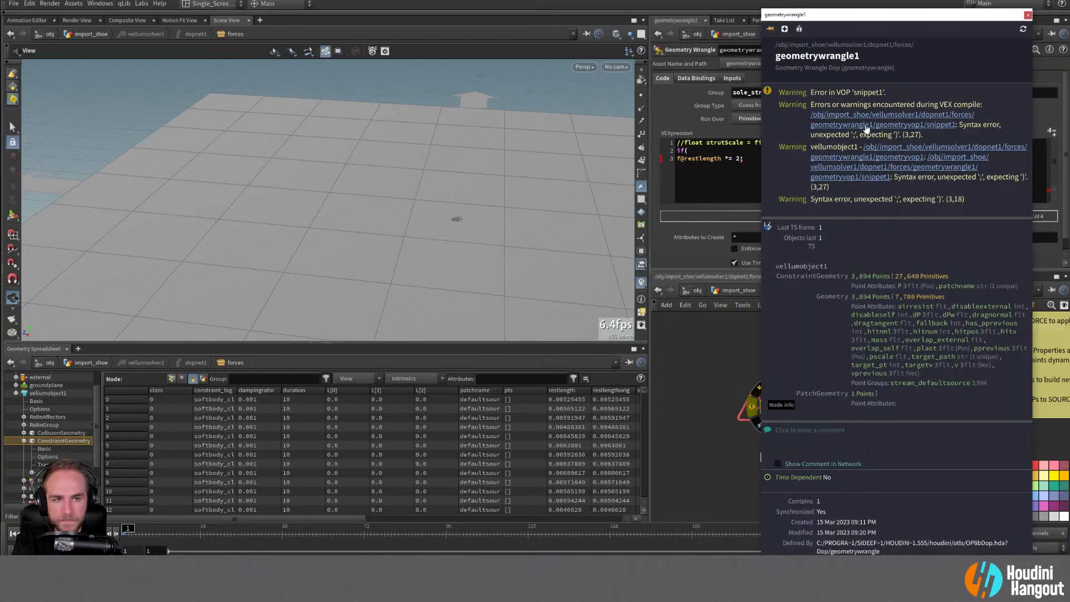
click(704, 151)
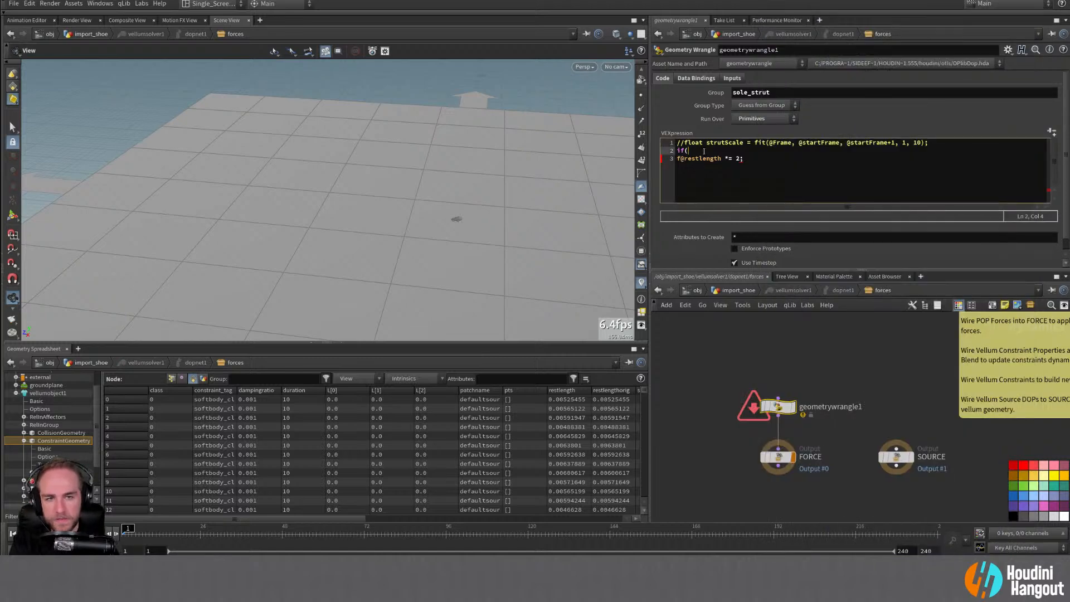
text(@)
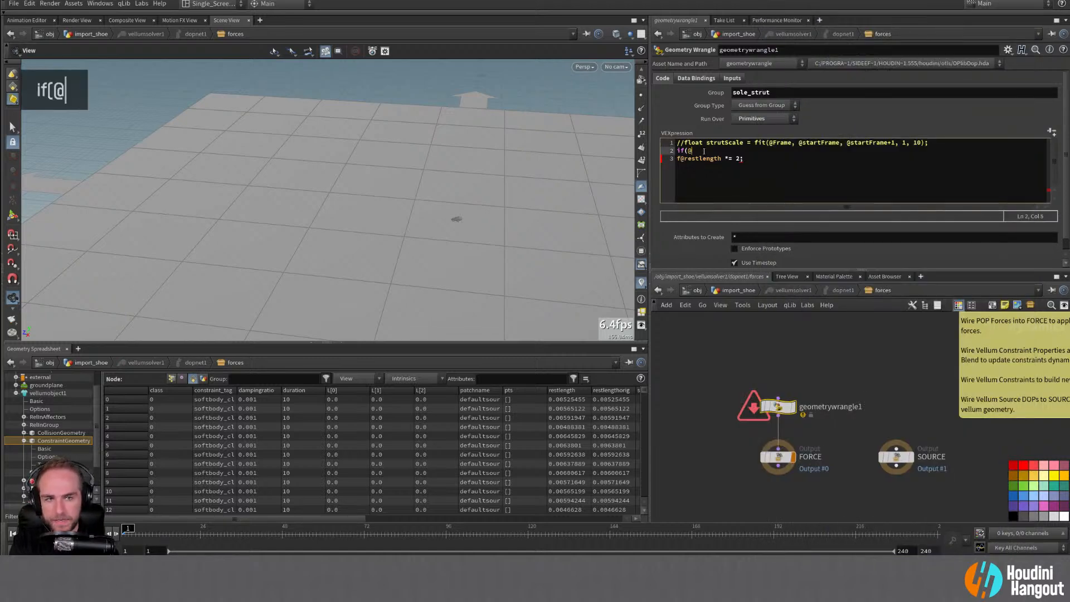
text(Frame )
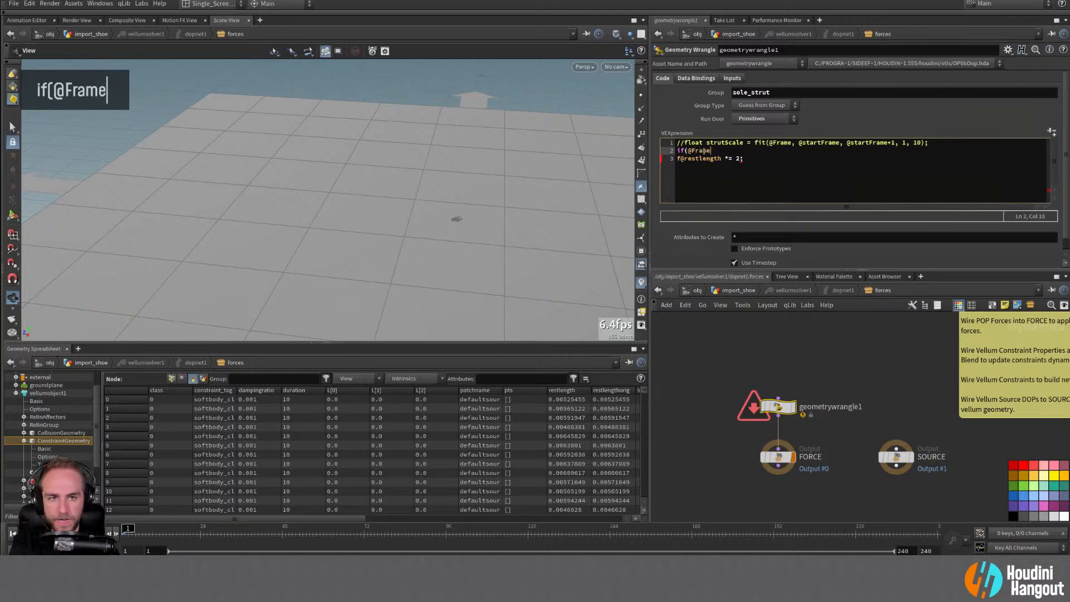
text(== @)
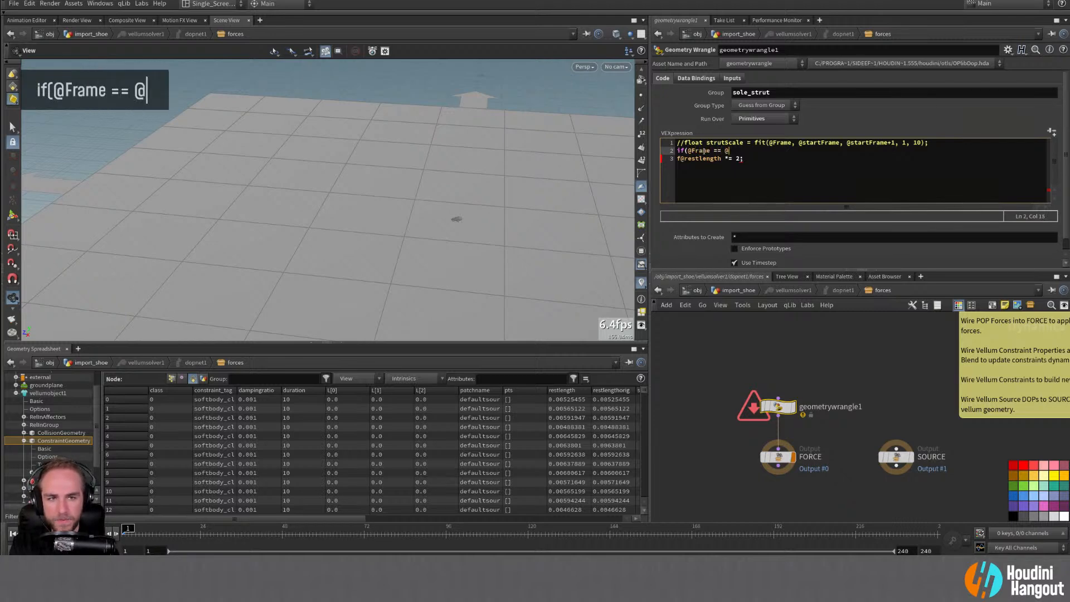
text(startFrame)
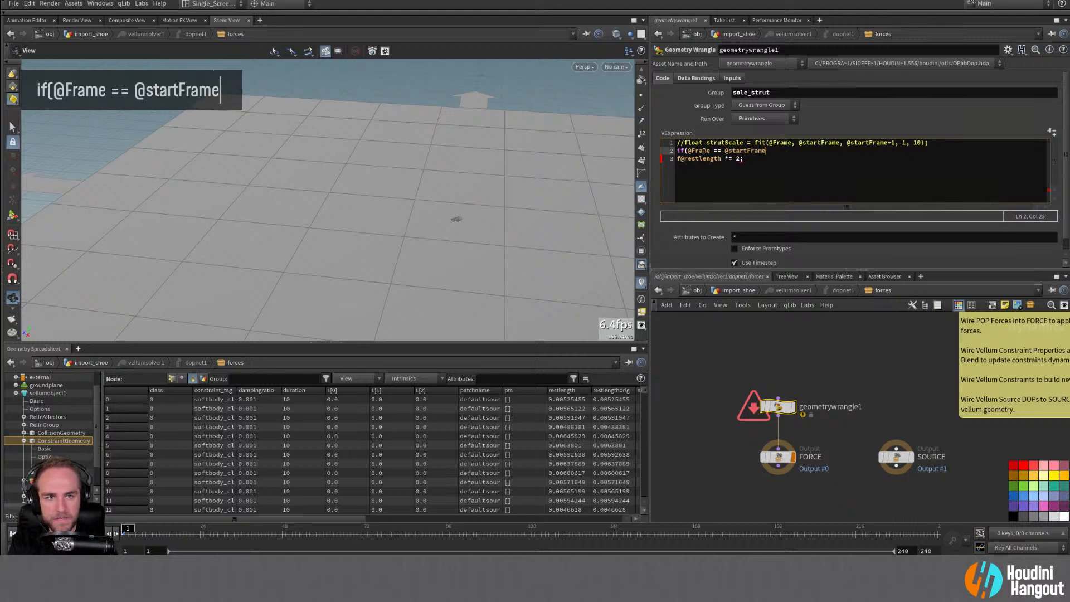
text(){)
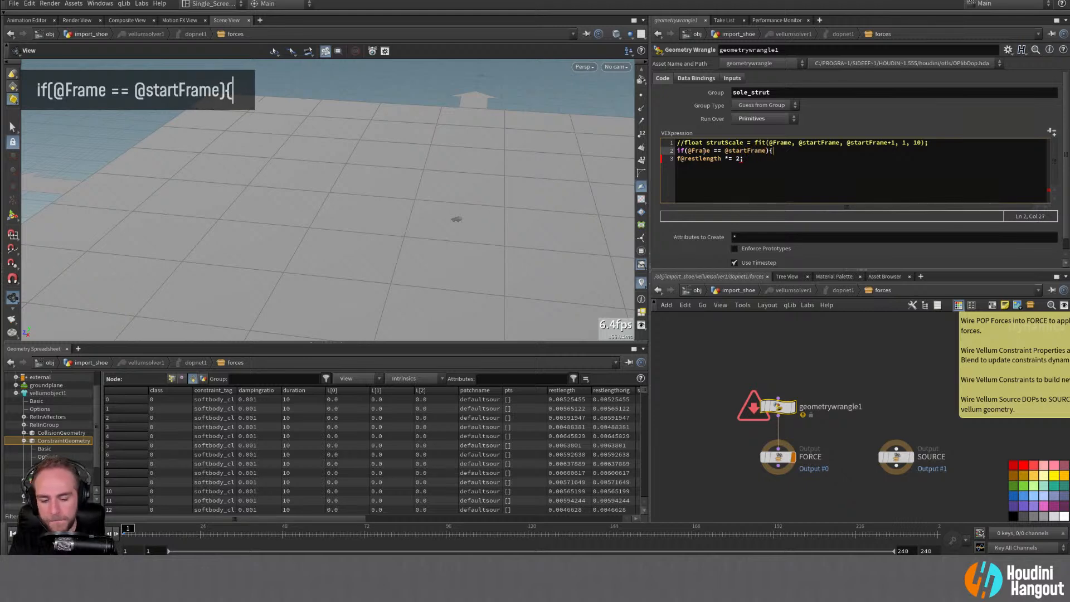
Step: Indent the f@restlength line inside the if block and end the block with a closing brace
key(Down)
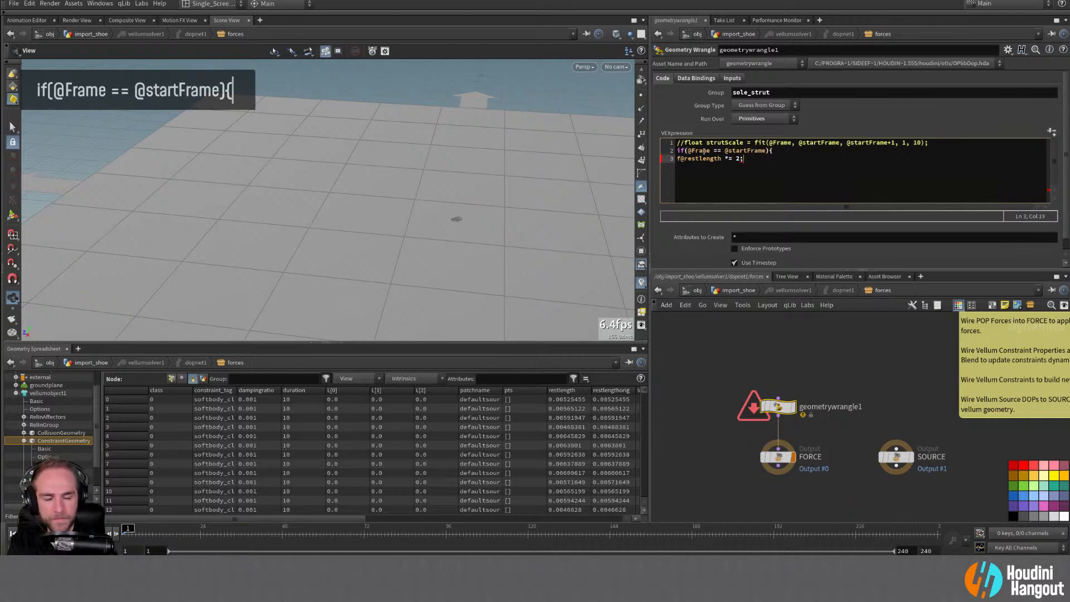
key(Home)
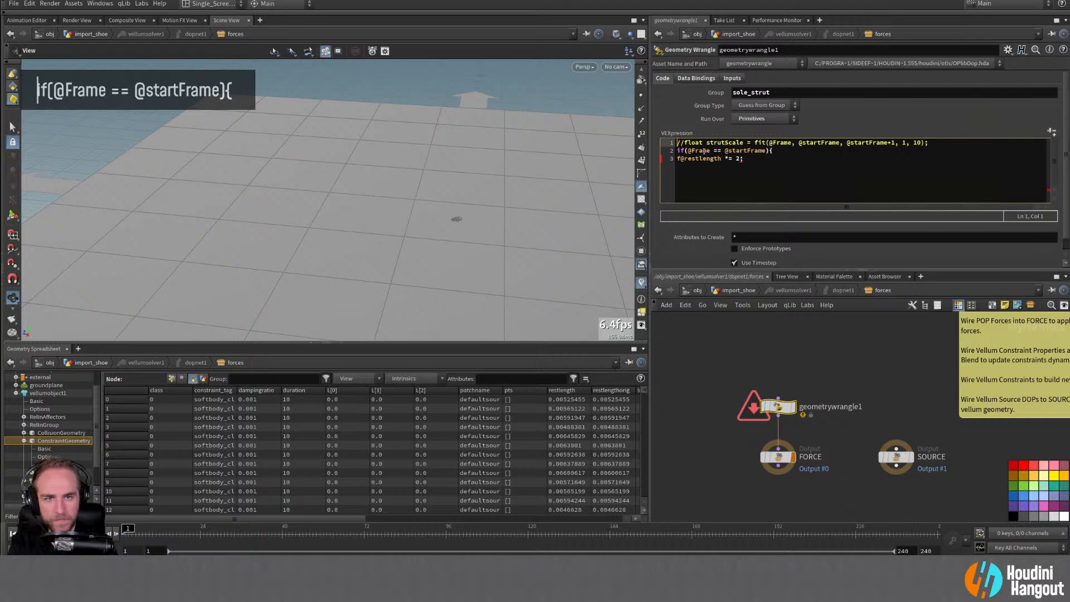
key(Tab)
key(End)
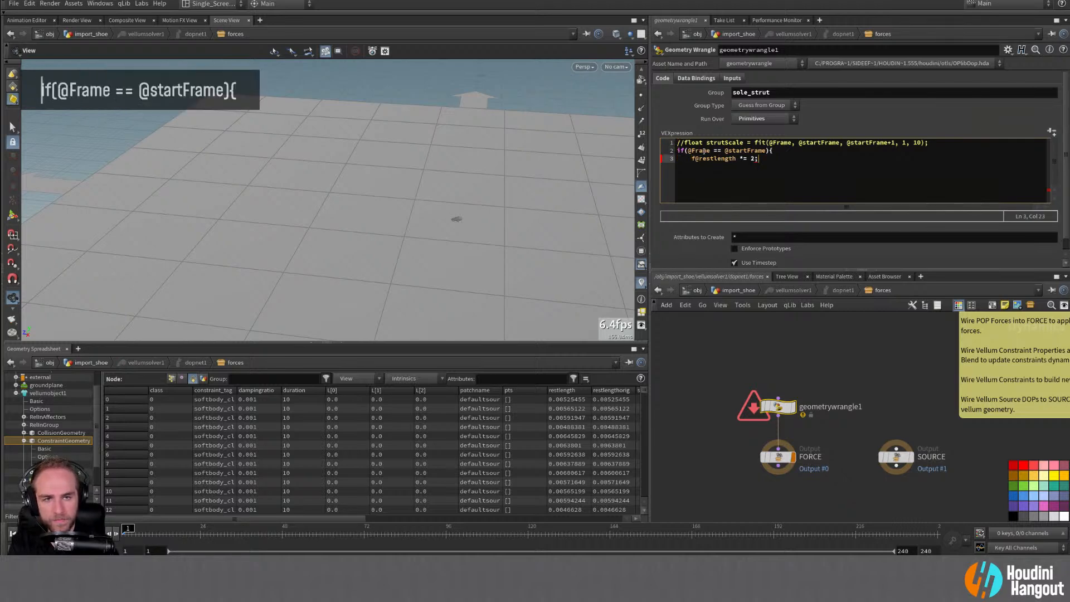
key(Return)
key(shift+Tab)
text(})
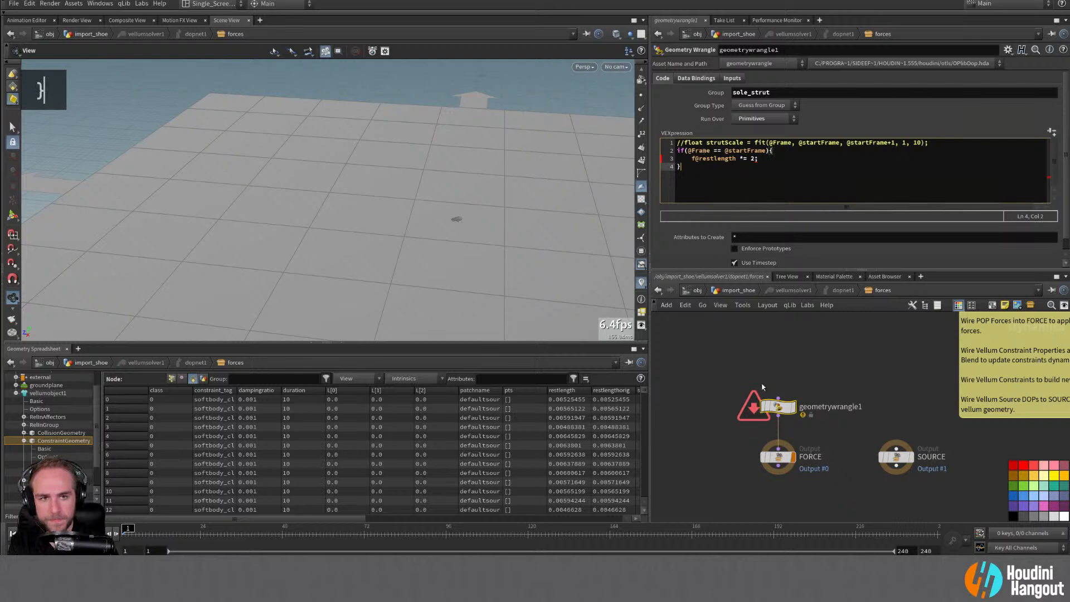
Step: Reset the simulation to the first frame and check the geometry wrangle's node info
double_click(14, 531)
double_click(13, 532)
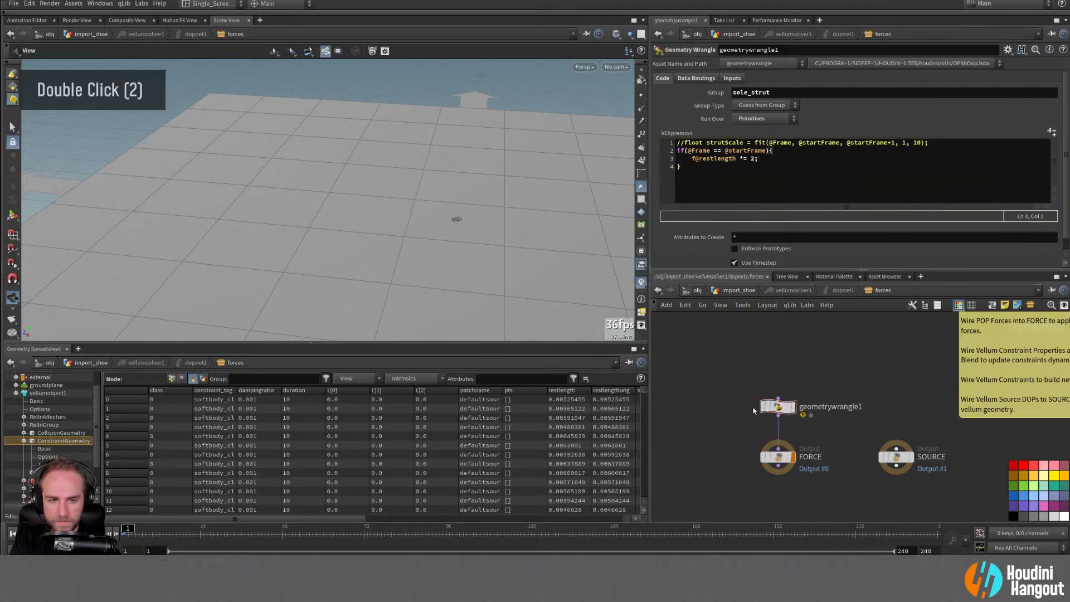
middle_click(753, 411)
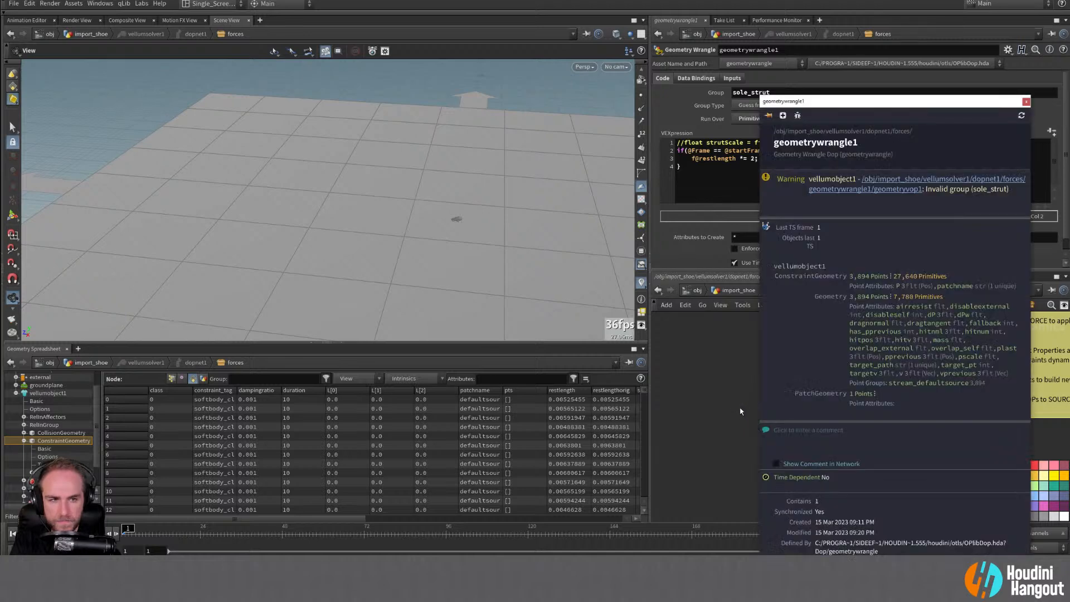
click(1026, 102)
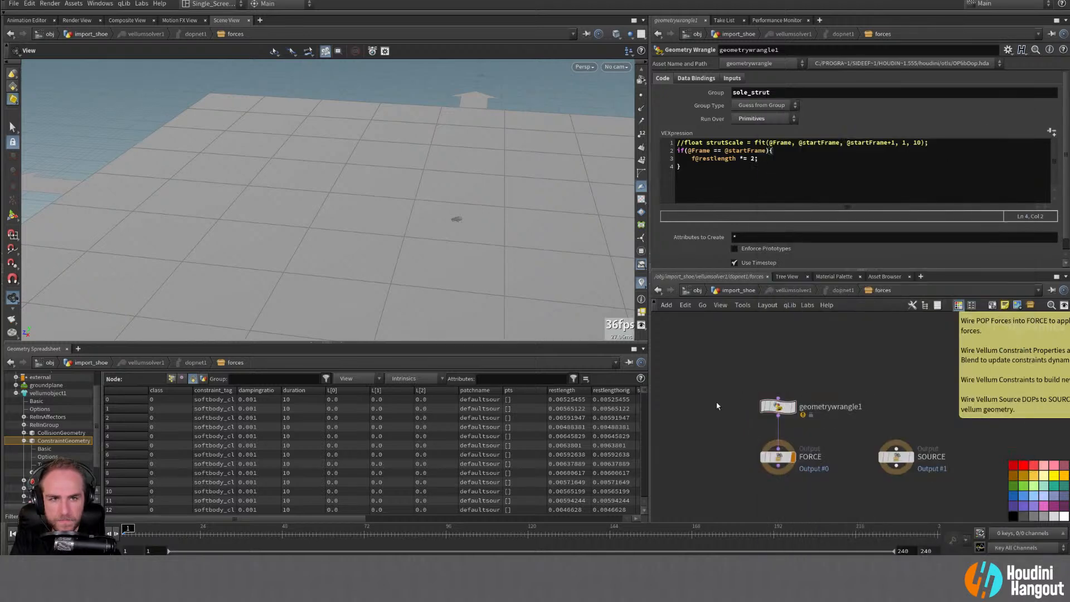
Step: Review the geometry wrangle's data bindings
click(696, 79)
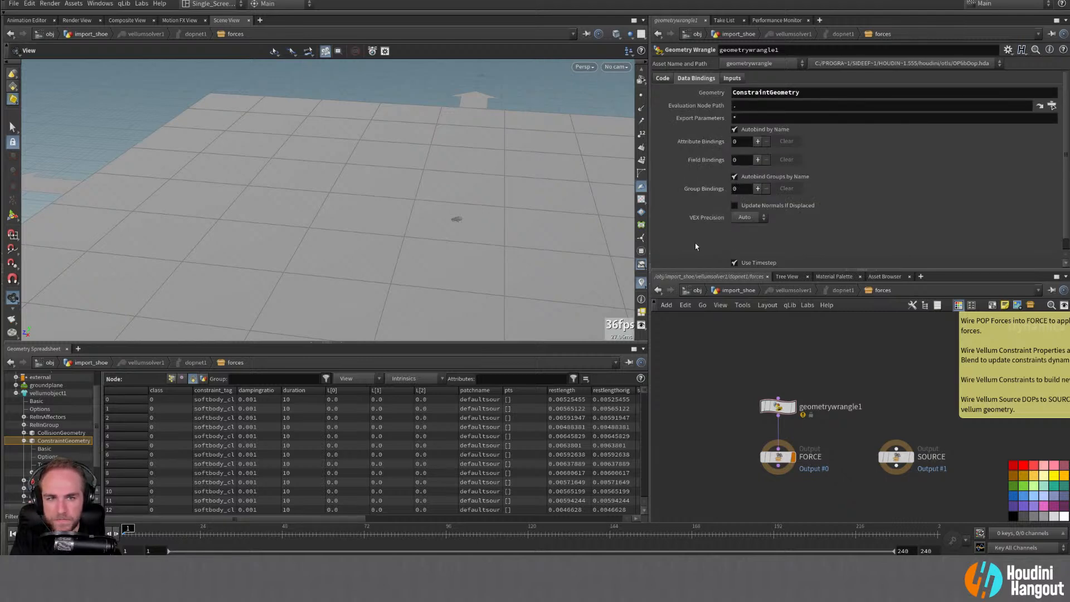
scroll(711, 123, down, 1)
scroll(702, 116, up, 4)
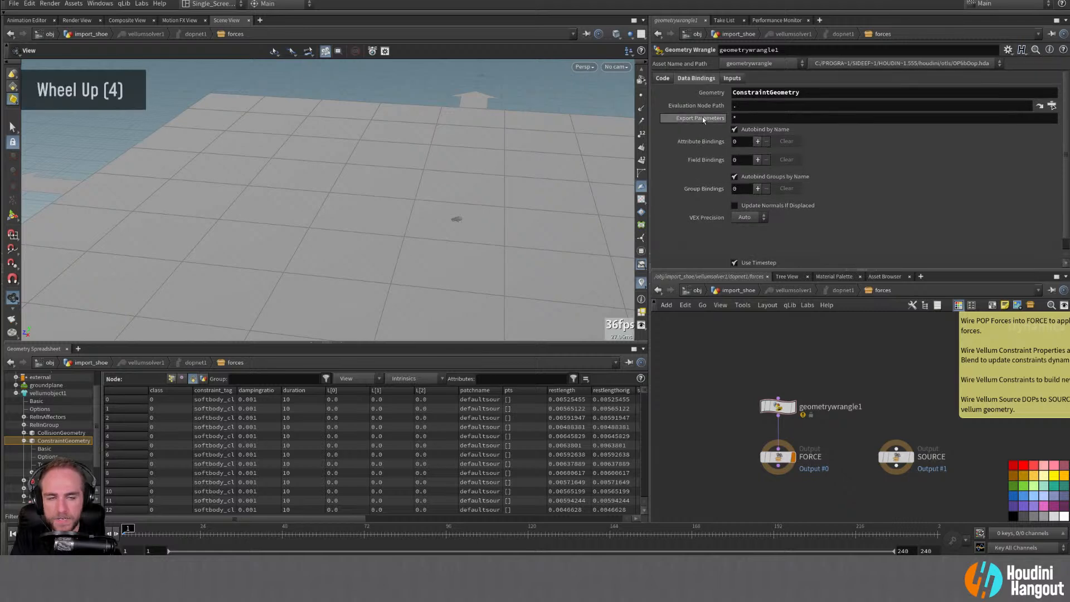
Step: Try DOP Data as the wrangle's Input 1 and switch the input back to Myself
click(729, 79)
click(779, 93)
click(747, 123)
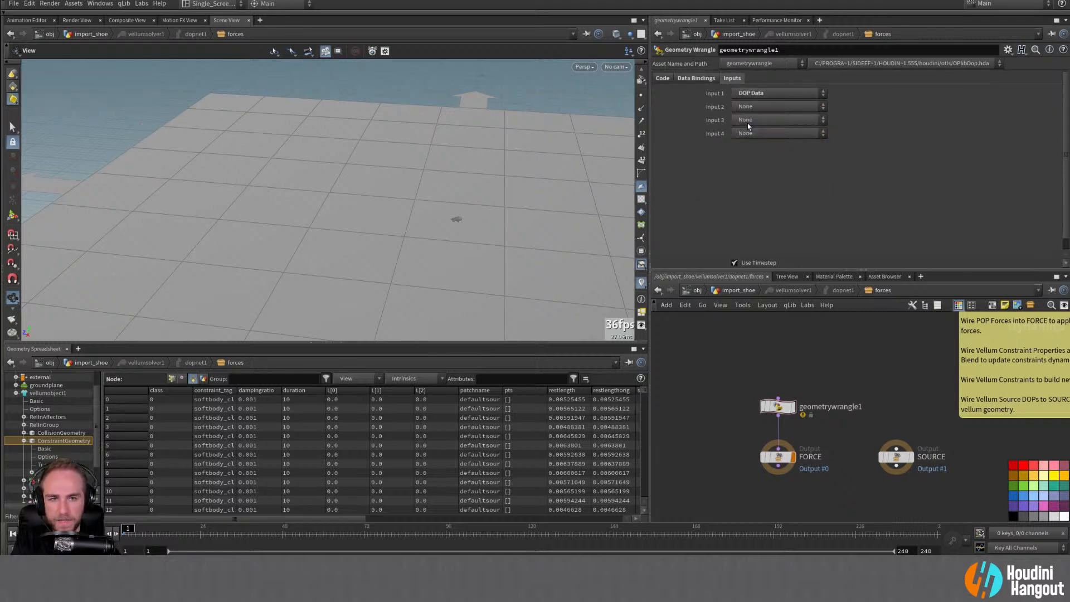
click(779, 93)
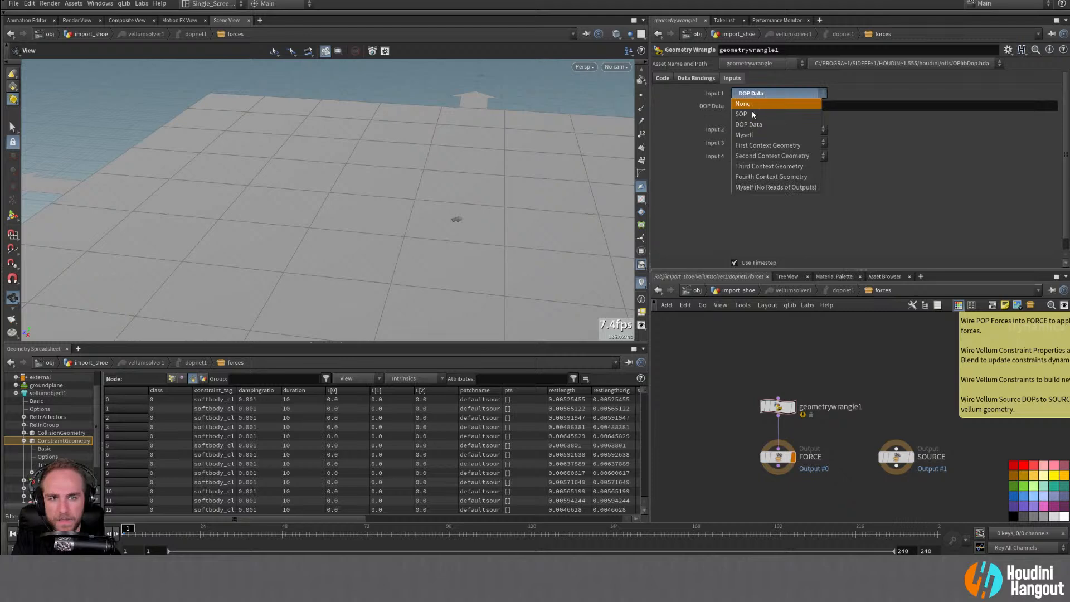
click(747, 135)
Step: Recheck the wrangle's geometry binding and set its Group Type to Primitives
click(696, 78)
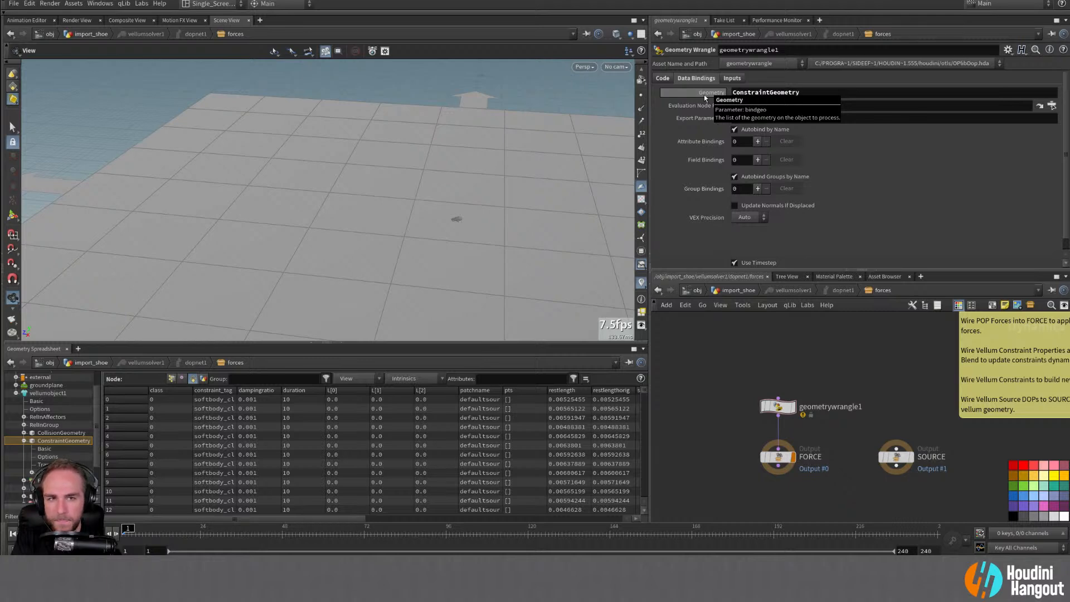
click(663, 78)
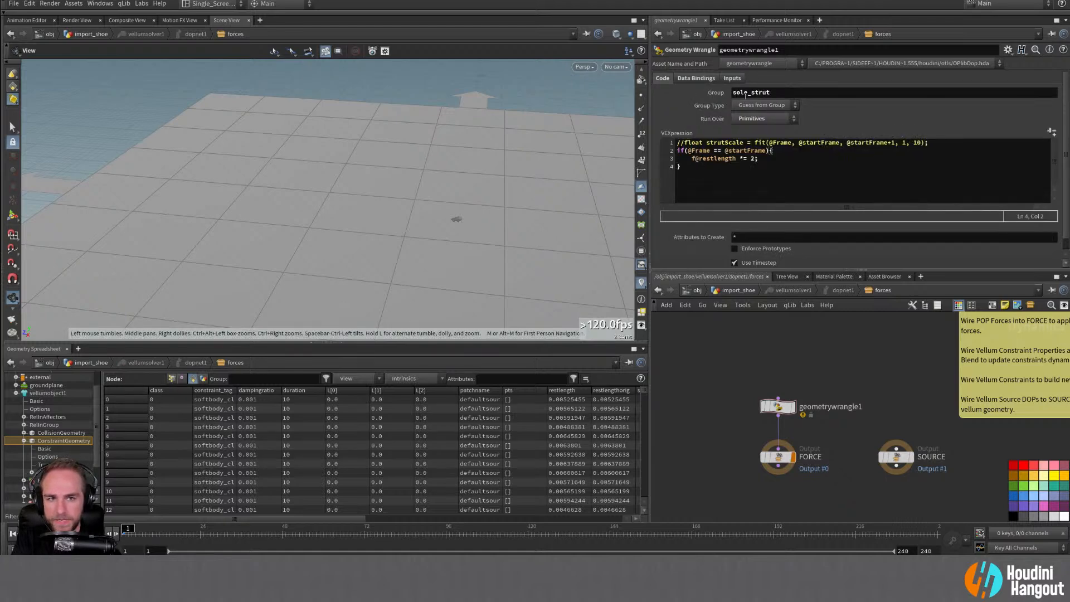
click(747, 107)
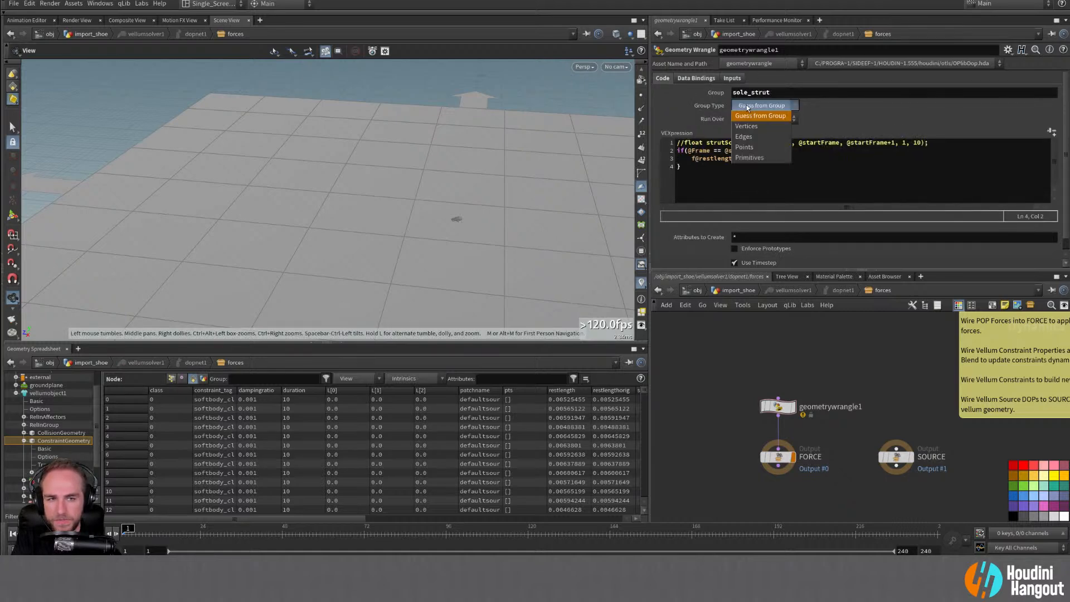
click(744, 157)
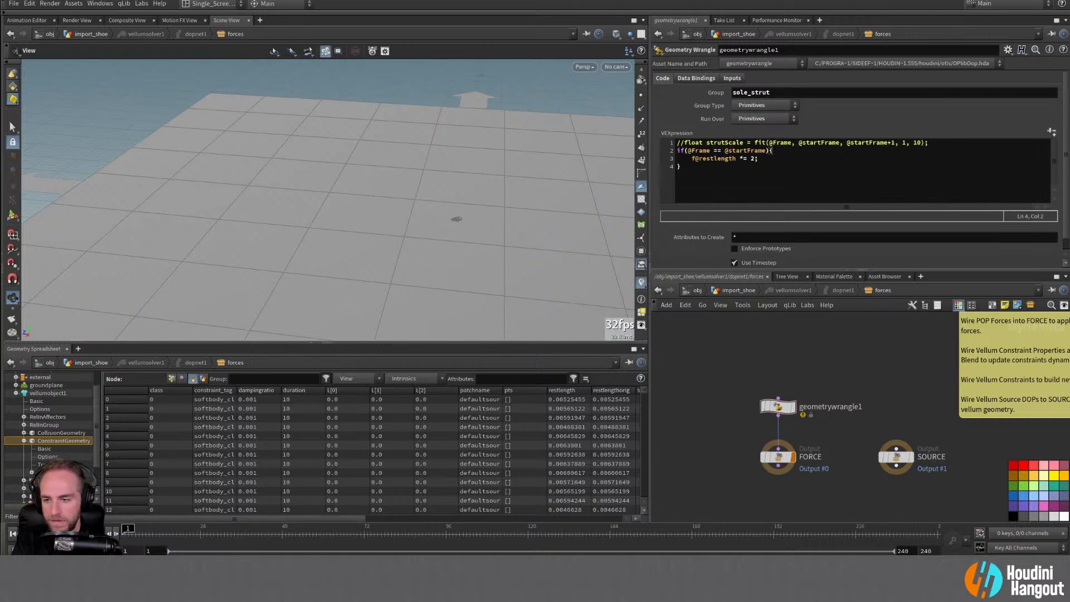
Step: Play the simulation and inspect the shoe's sole up close from the side
key(Up)
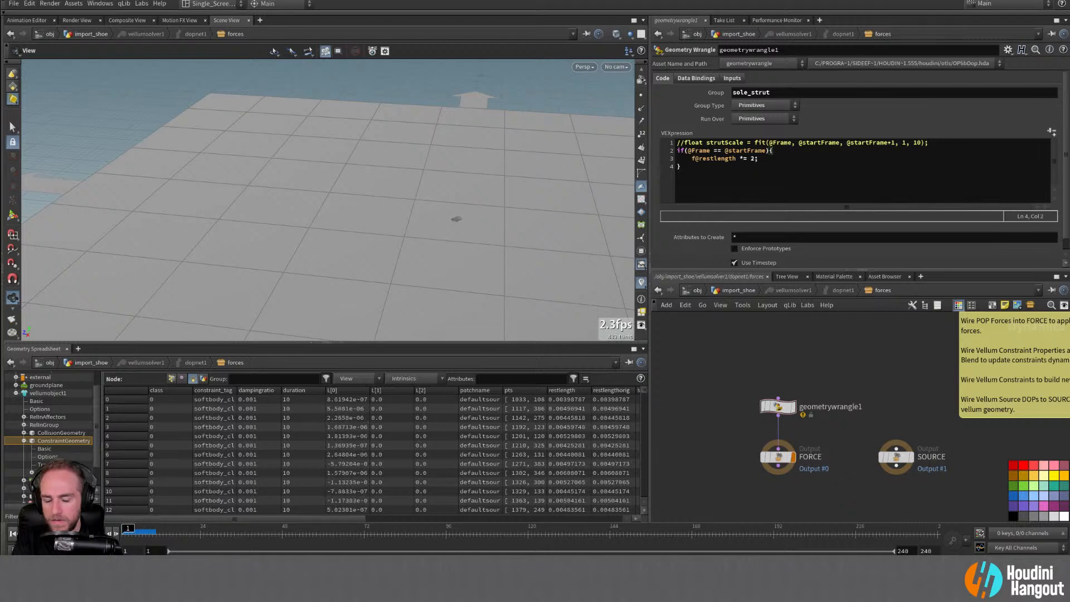
alt+right_drag(449, 218, 526, 205)
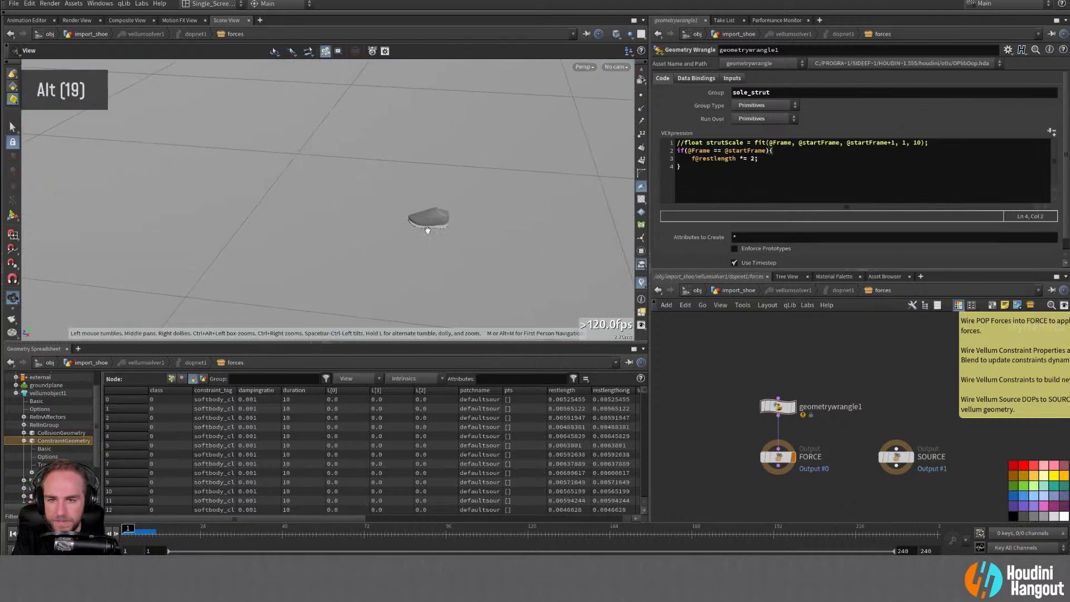
mouse_move(429, 223)
alt+right_down()
mouse_move(446, 220)
mouse_move(421, 220)
alt+right_up()
alt+drag(421, 220, 427, 174)
alt+middle_drag(426, 174, 413, 167)
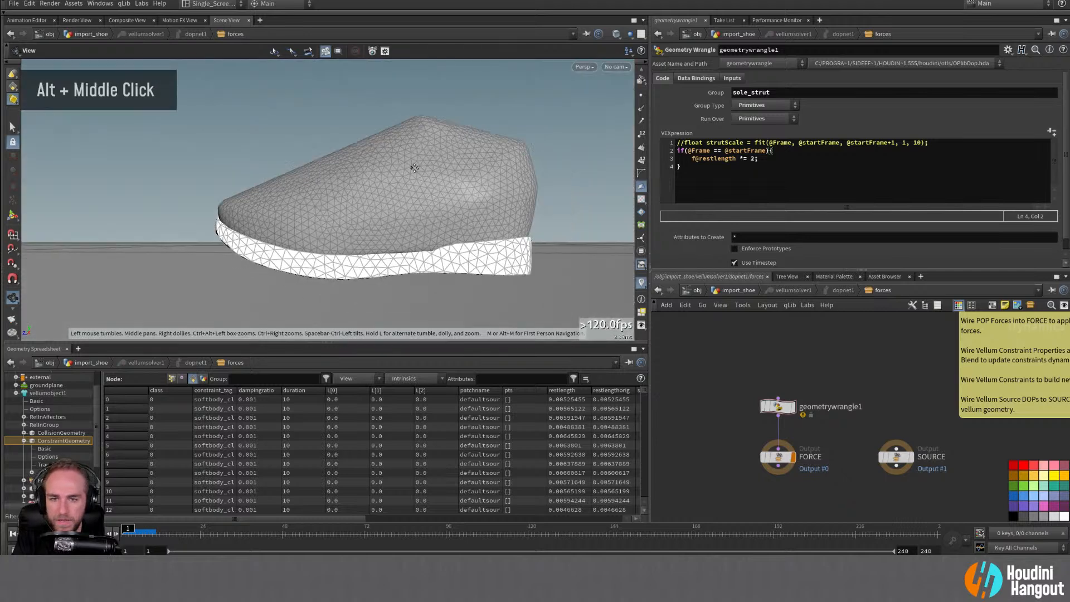
alt+right_drag(413, 168, 385, 172)
key(Up)
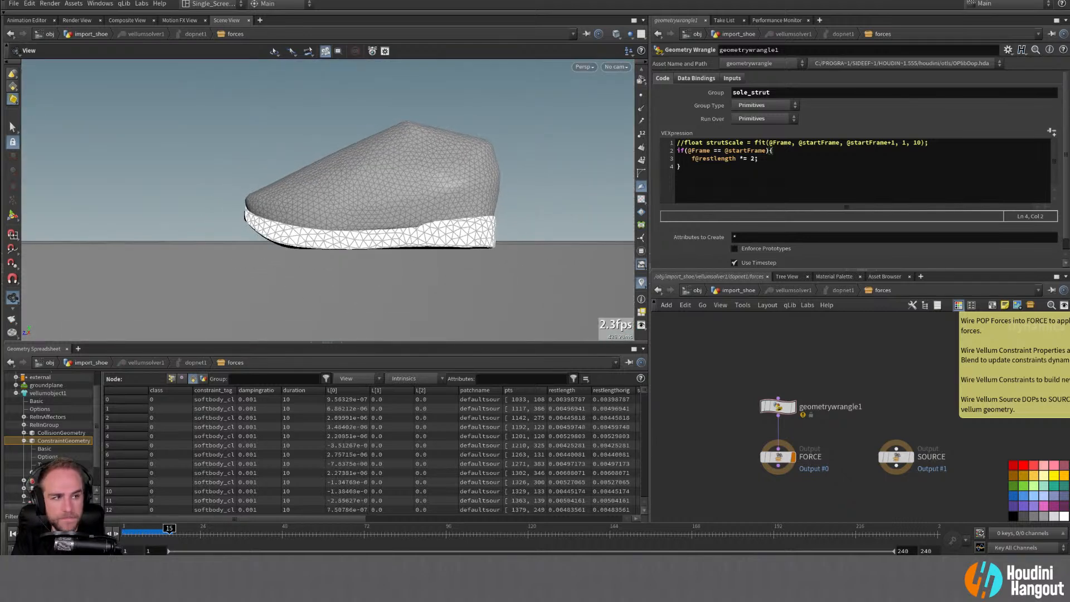
Step: Replace the geometry wrangle with a Vellum Constraint Properties node wired into the FORCE output
click(828, 411)
key(Delete)
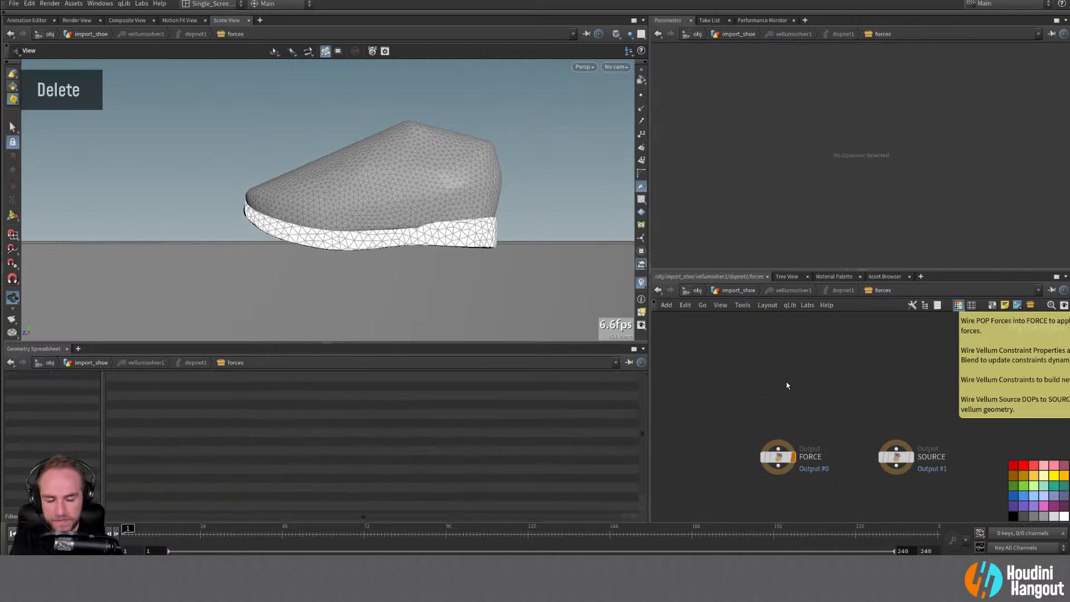
key(Tab)
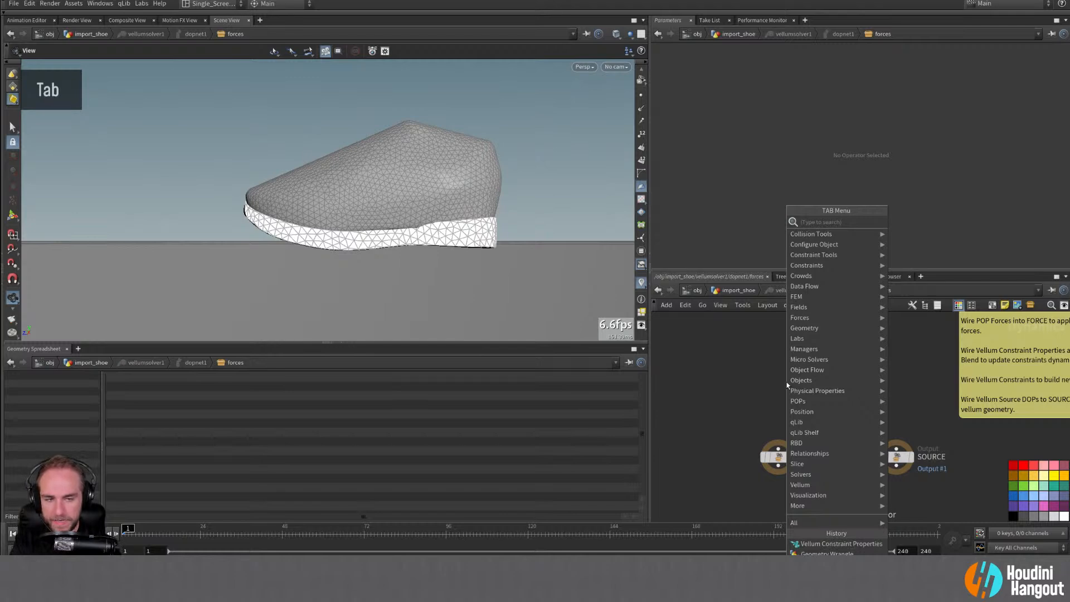
text(prim)
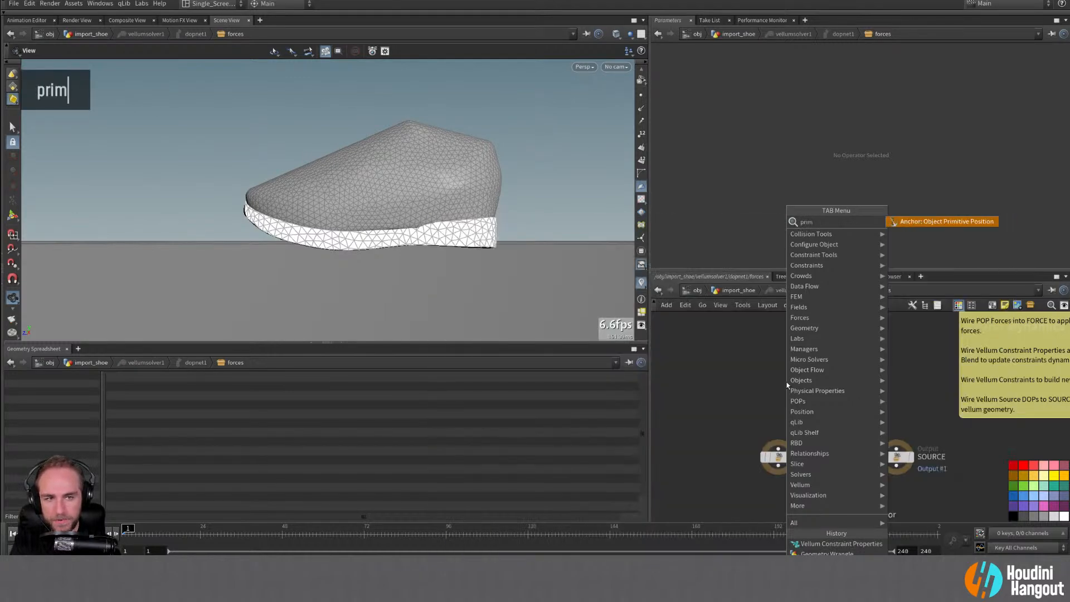
key(BackSpace)
key(BackSpace)
key(BackSpace)
key(BackSpace)
text(constr)
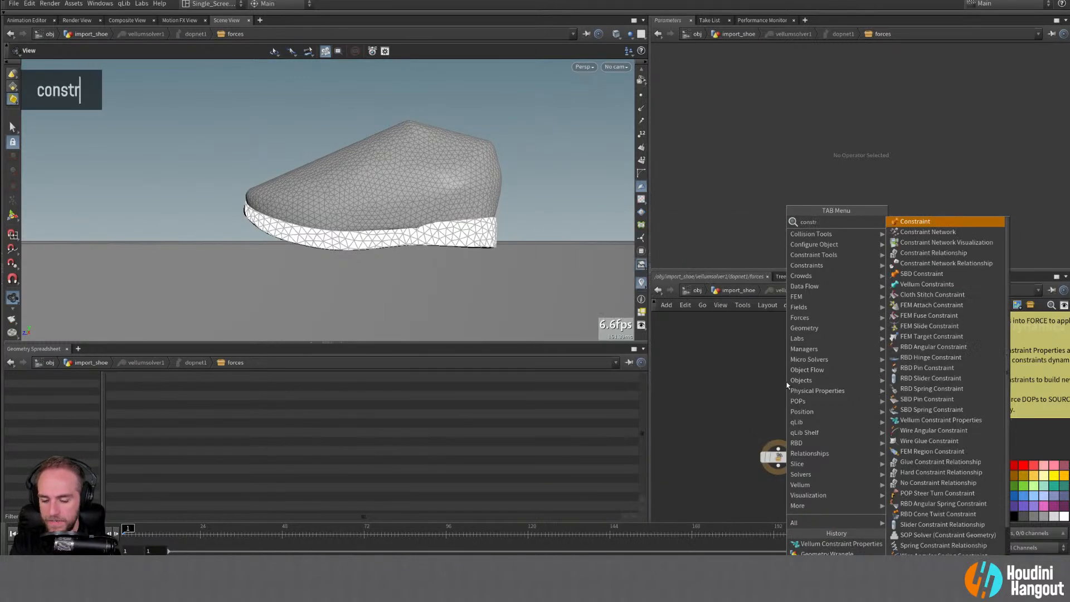
text(aint vel)
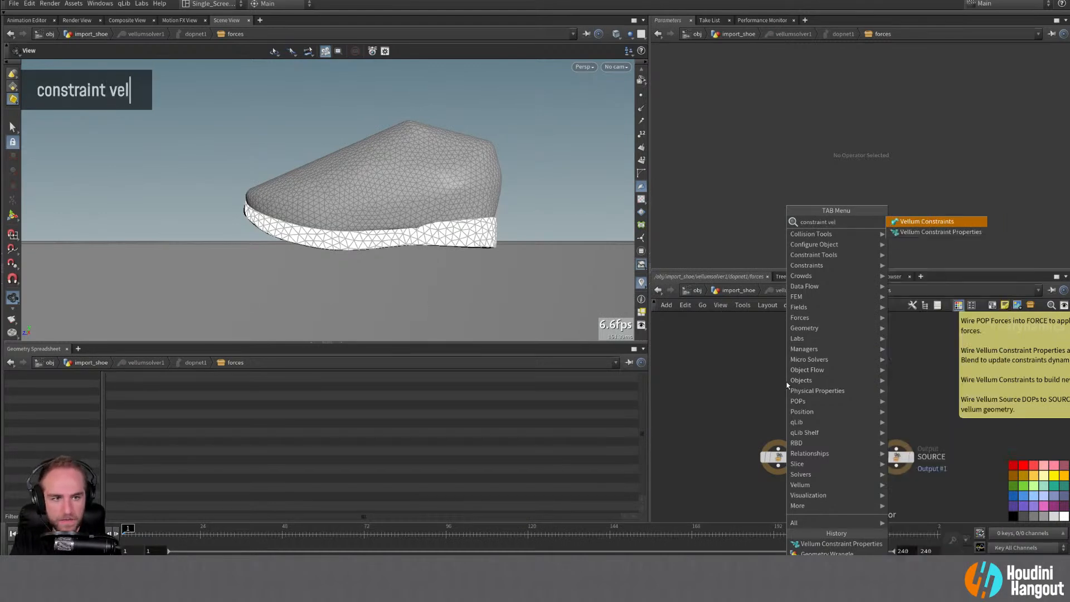
key(Return)
double_click(779, 402)
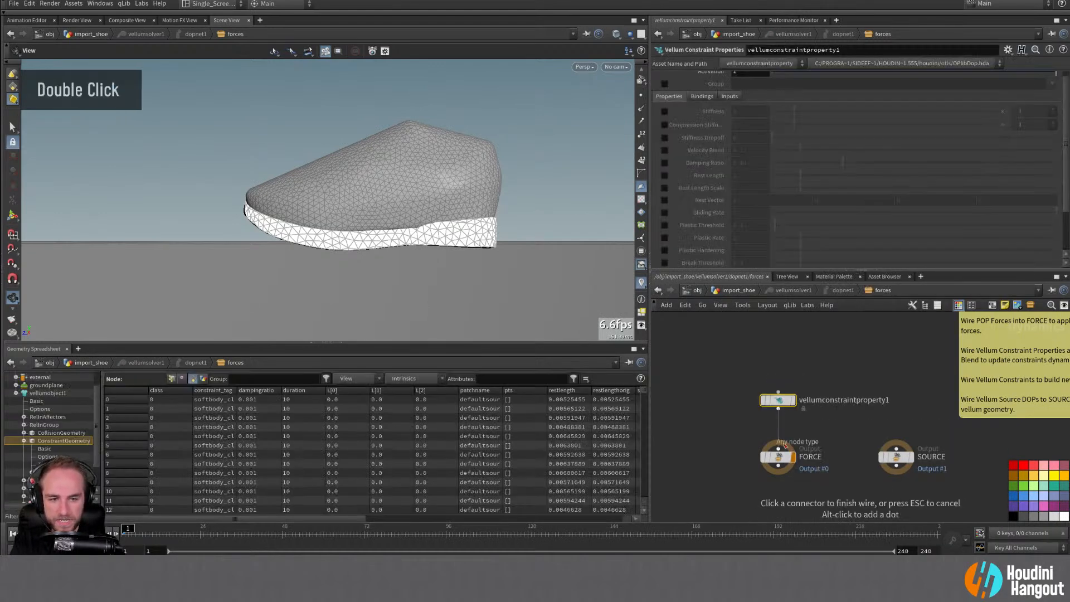
double_click(780, 446)
Step: Review the Vellum Constraint Properties node's property, binding and input parameters
scroll(723, 181, down, 20)
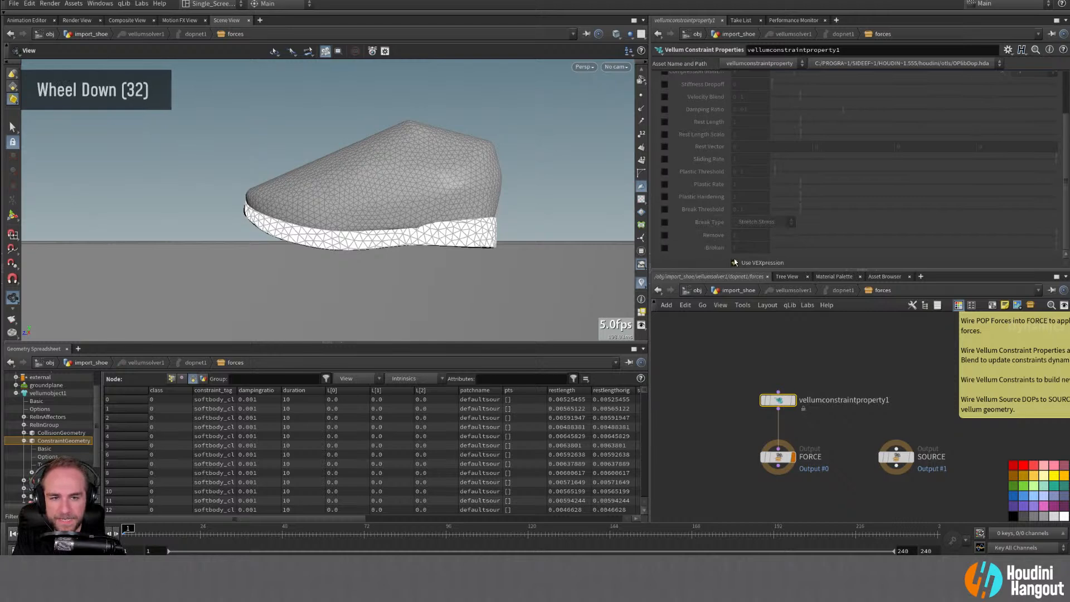
scroll(698, 192, down, 10)
scroll(696, 216, up, 20)
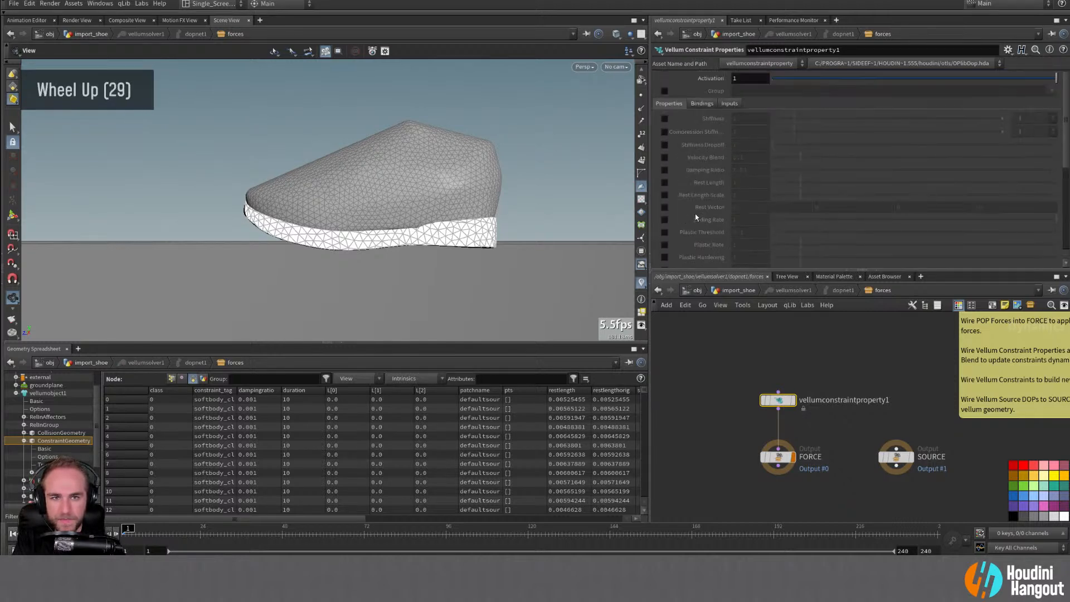
scroll(696, 213, up, 2)
scroll(686, 201, down, 2)
scroll(704, 156, up, 5)
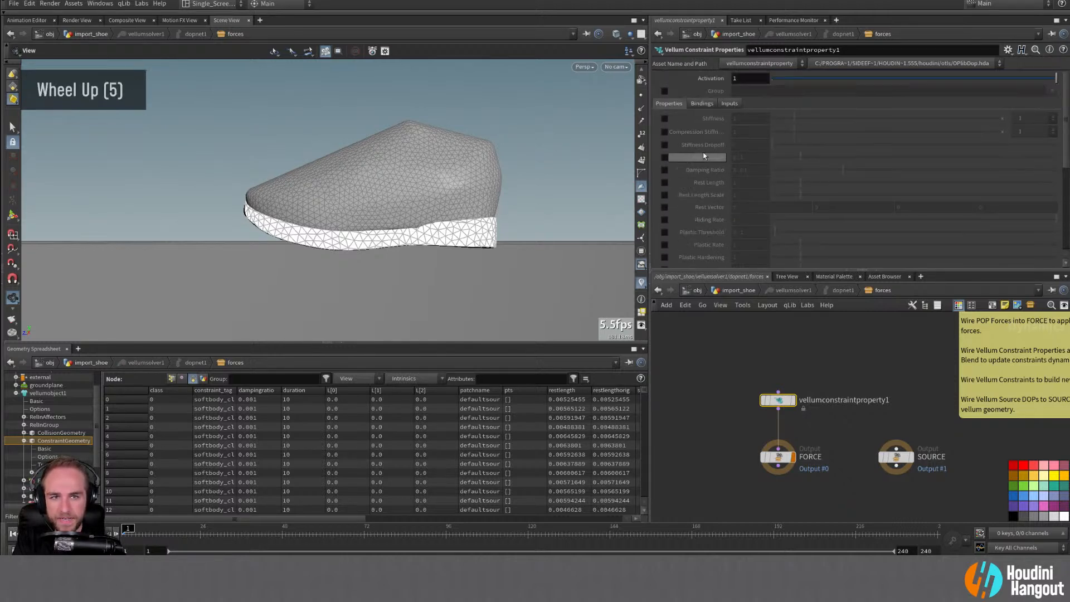
click(704, 104)
click(728, 104)
click(667, 105)
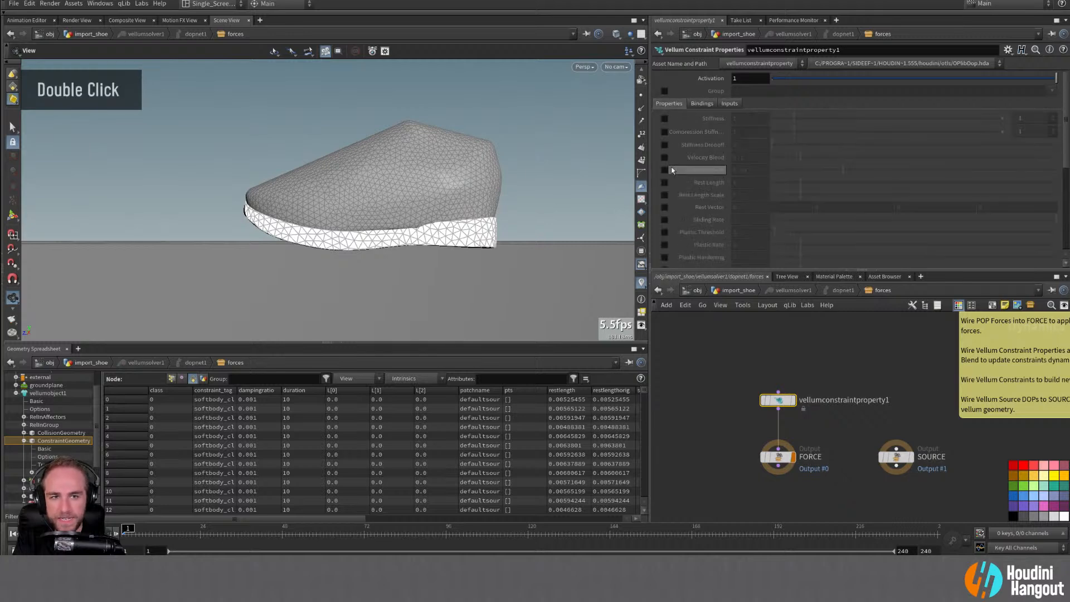
Step: Enable the Rest Length Scale property and Use VEXpression on the Vellum Constraint Properties node
scroll(672, 170, down, 2)
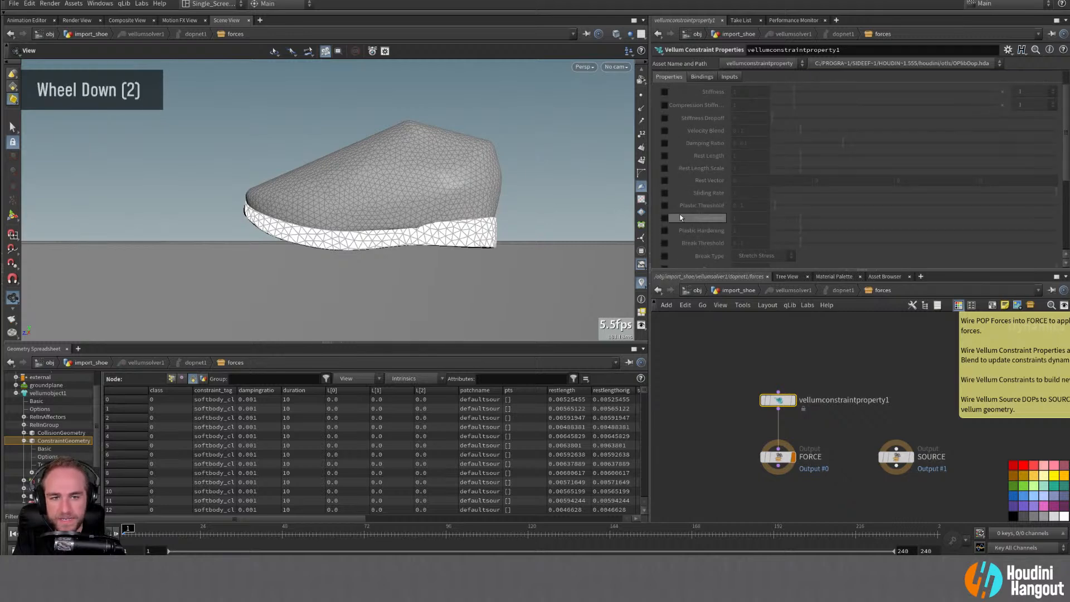
click(665, 168)
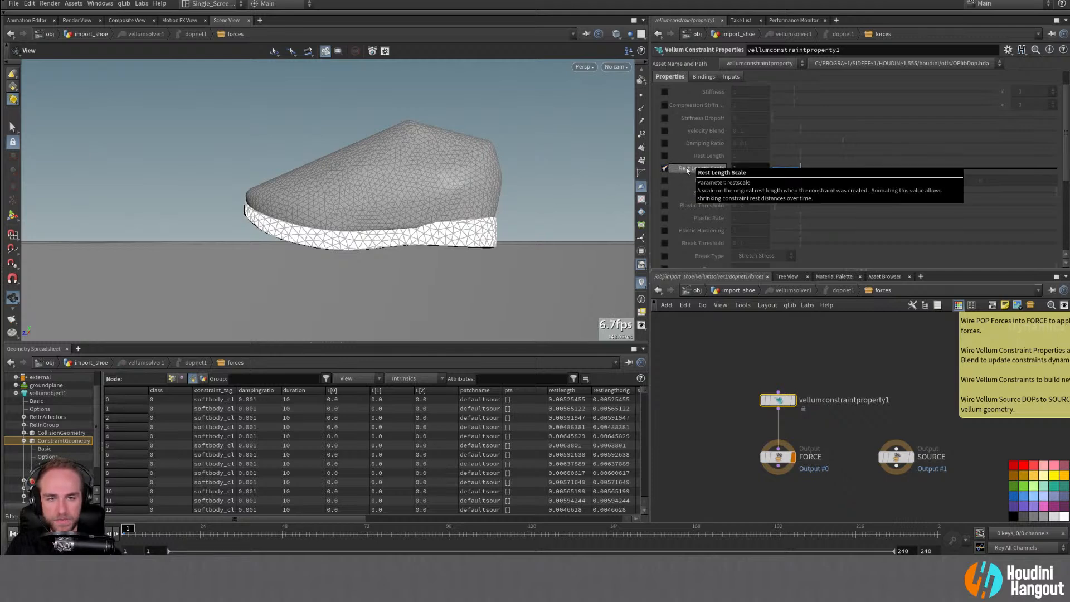
scroll(672, 165, down, 20)
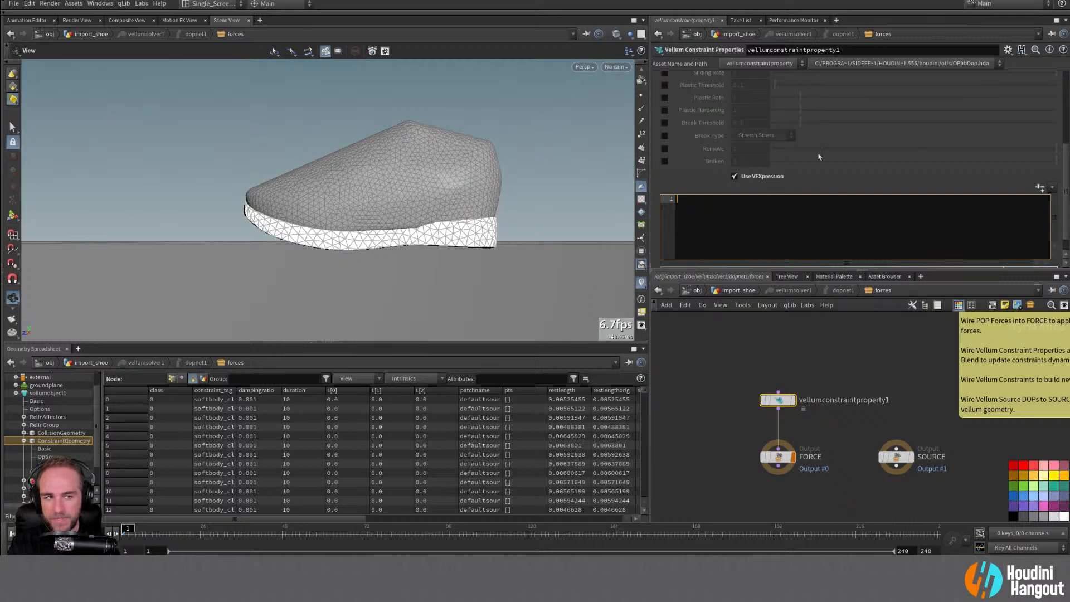
Step: Load the Pass Through VEXpression preset to review its variable names, and clear the code
click(1048, 198)
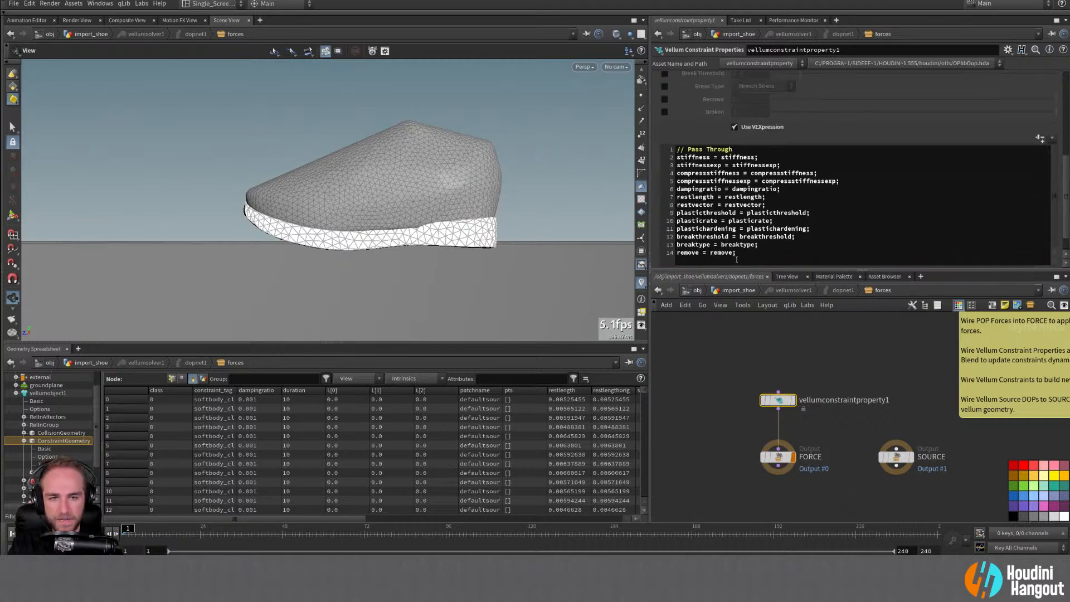
drag(736, 254, 676, 149)
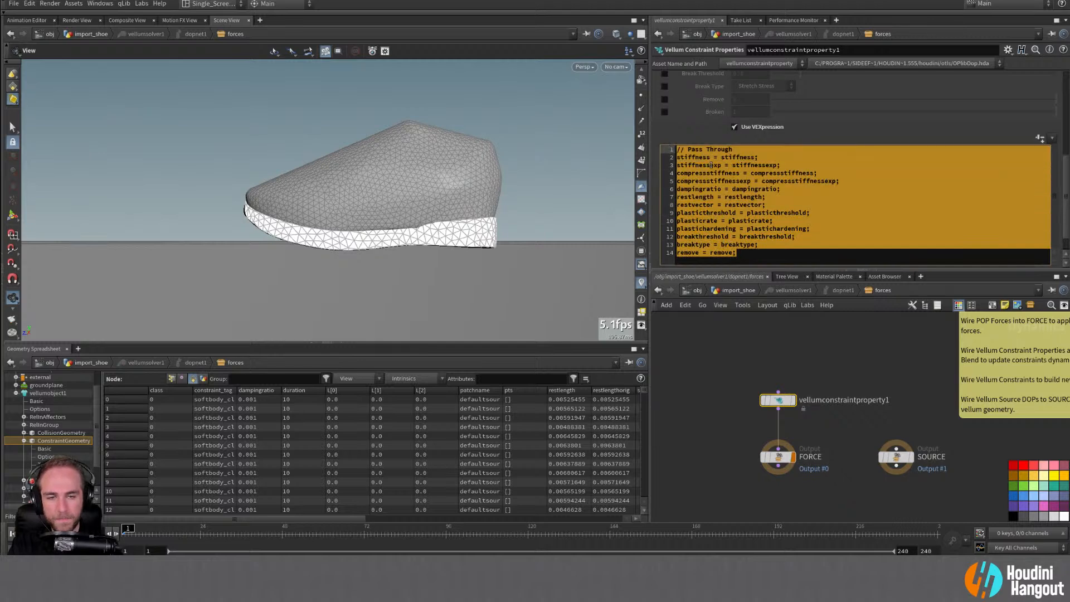
key(BackSpace)
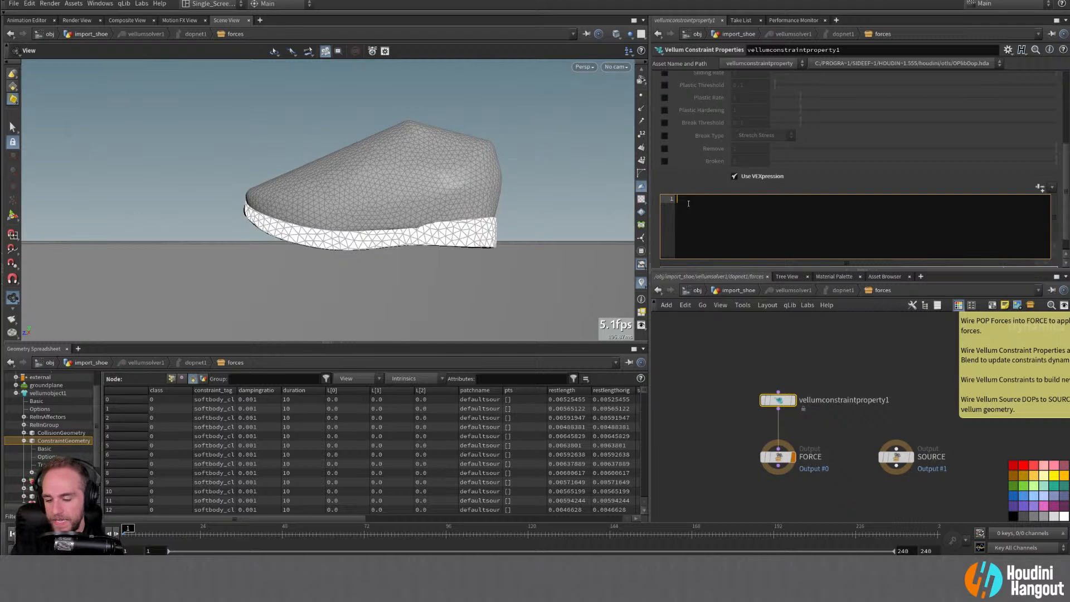
text(if)
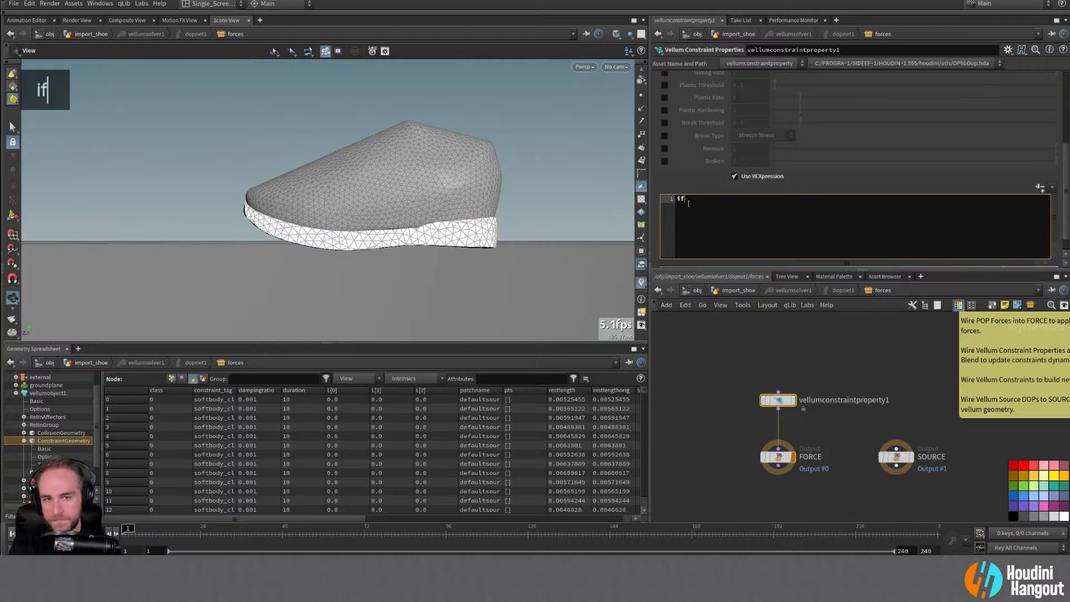
text(()
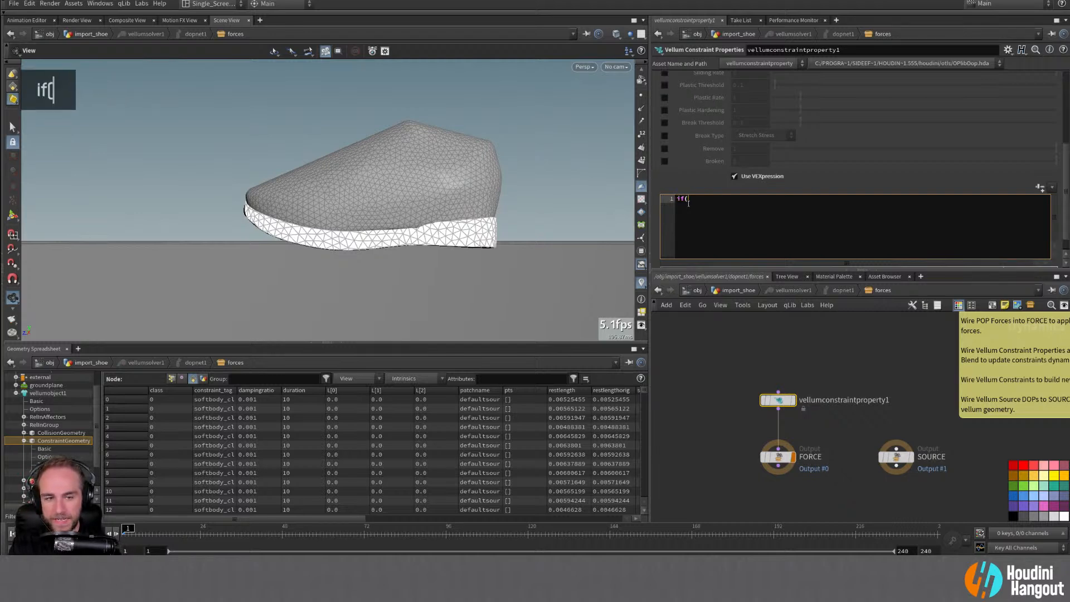
text(@Fram)
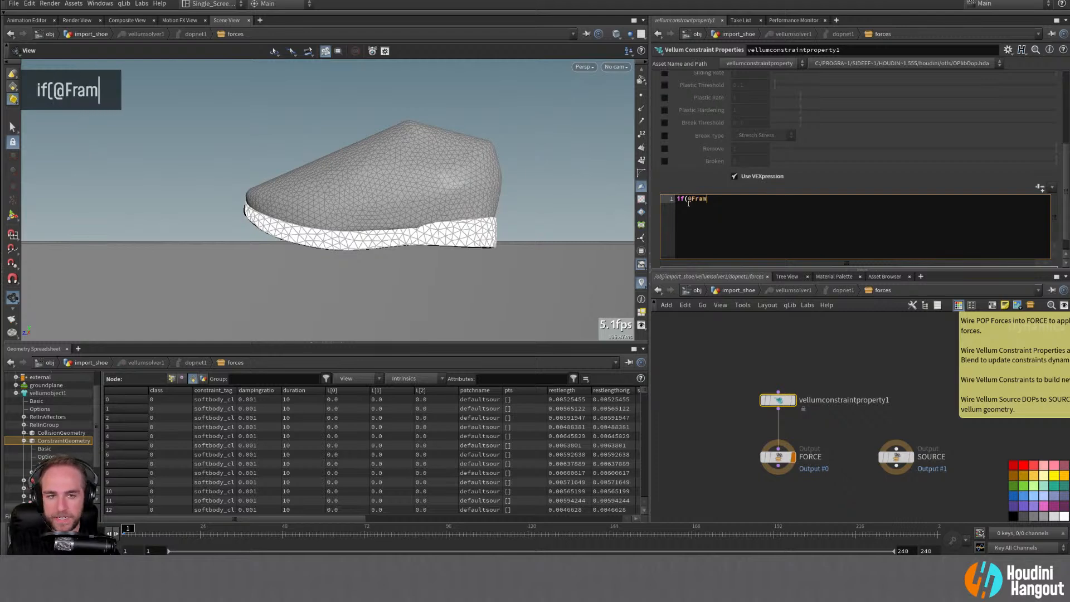
text(e == )
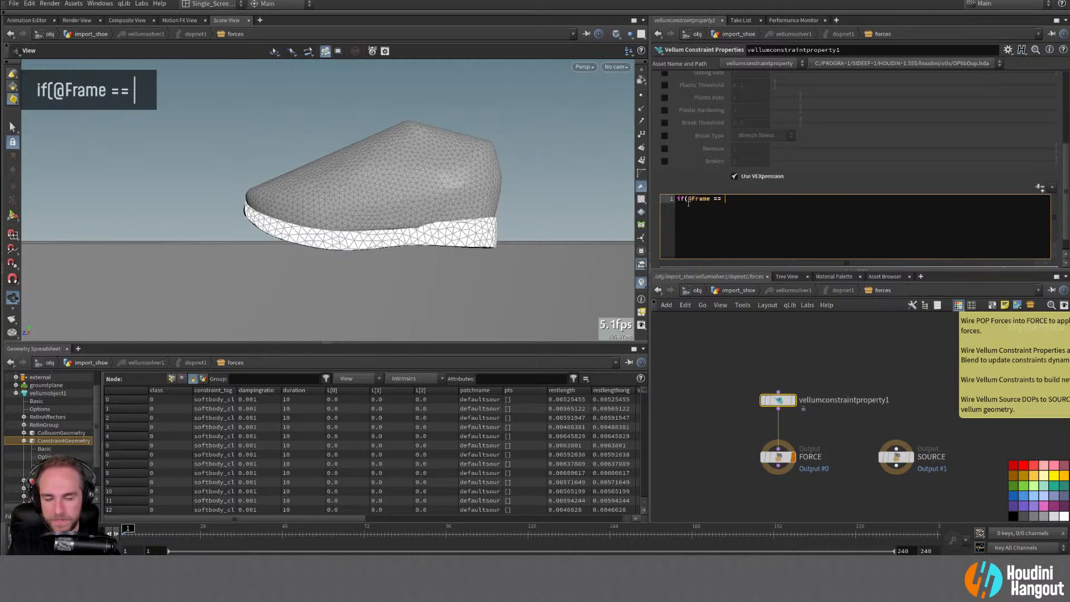
text(@startFr)
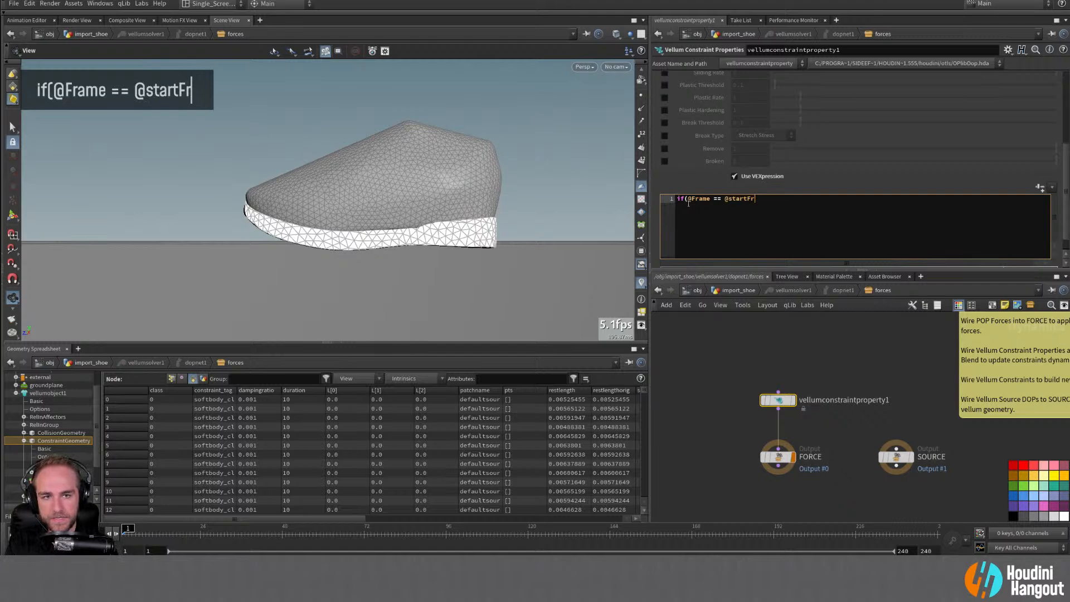
text(ame){)
key(Return)
key(Return)
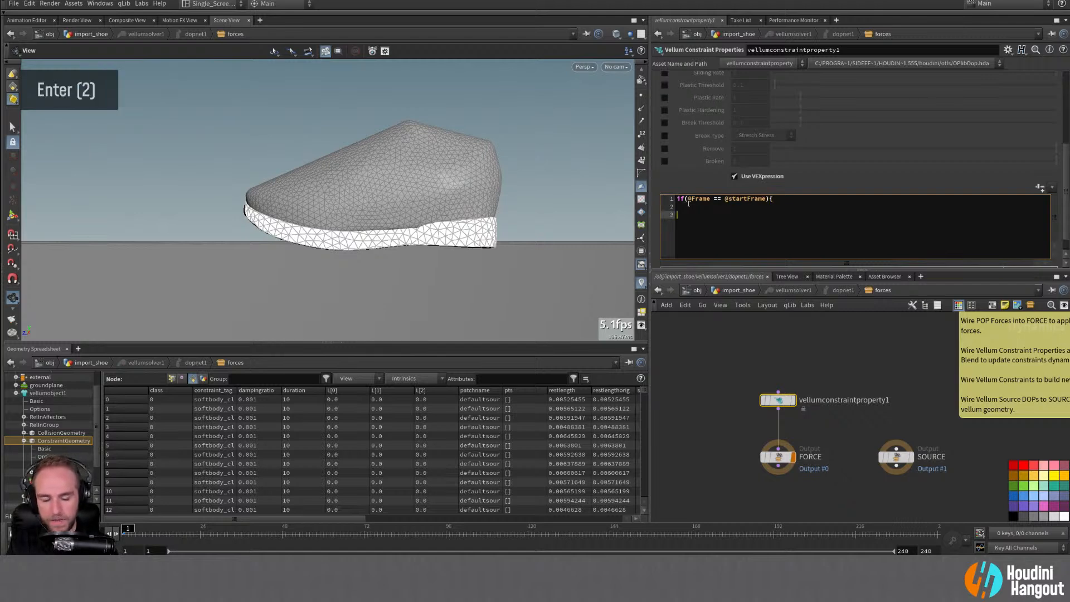
text(})
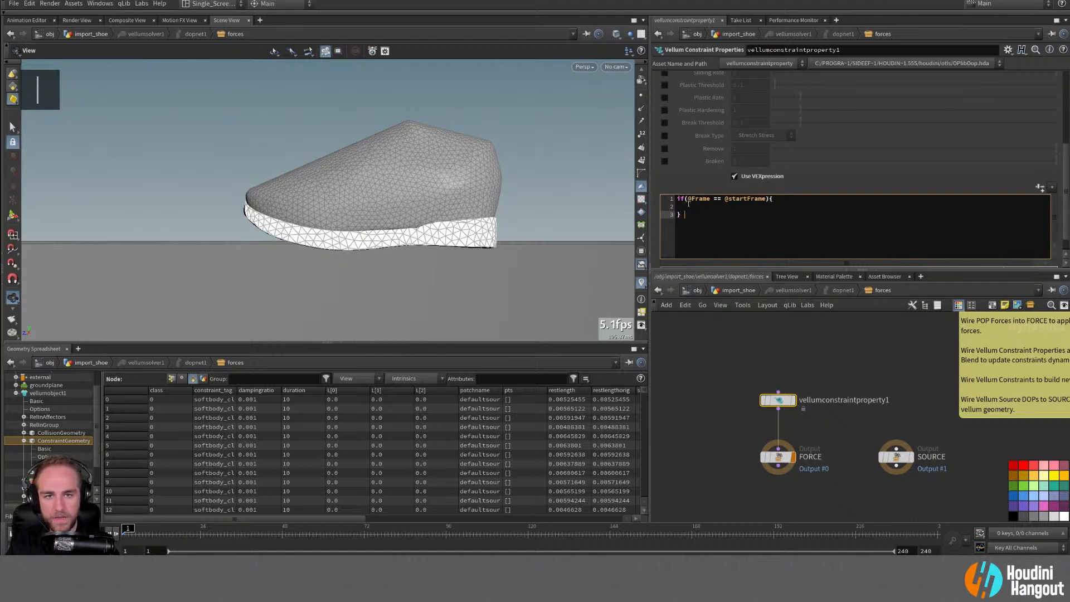
key(BackSpace)
key(Up)
key(Tab)
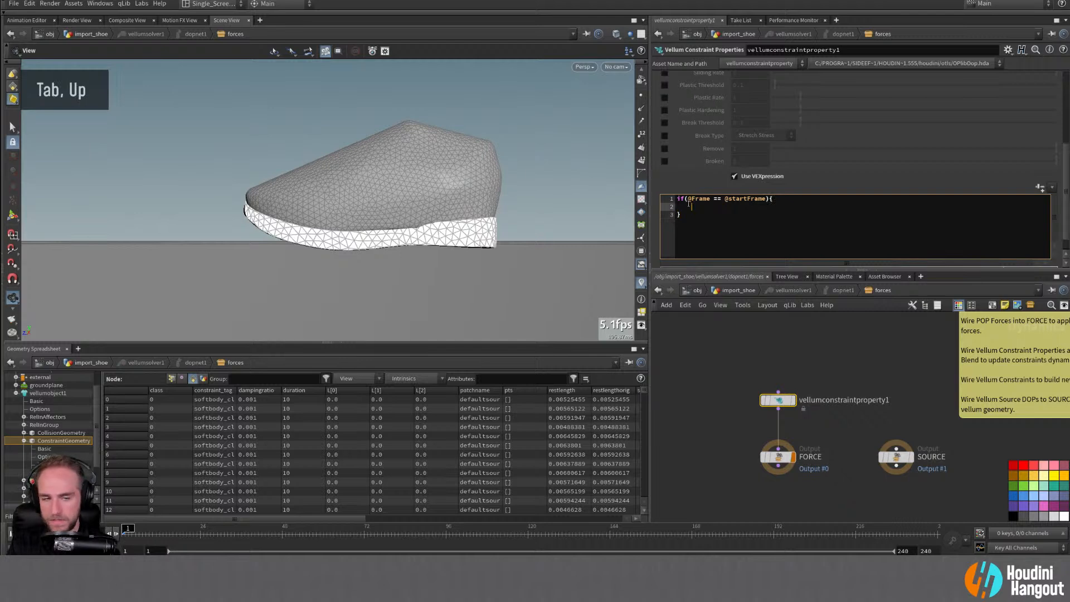
Step: Add restscale *= 2; inside the if block and simulate the shoe
text(restl)
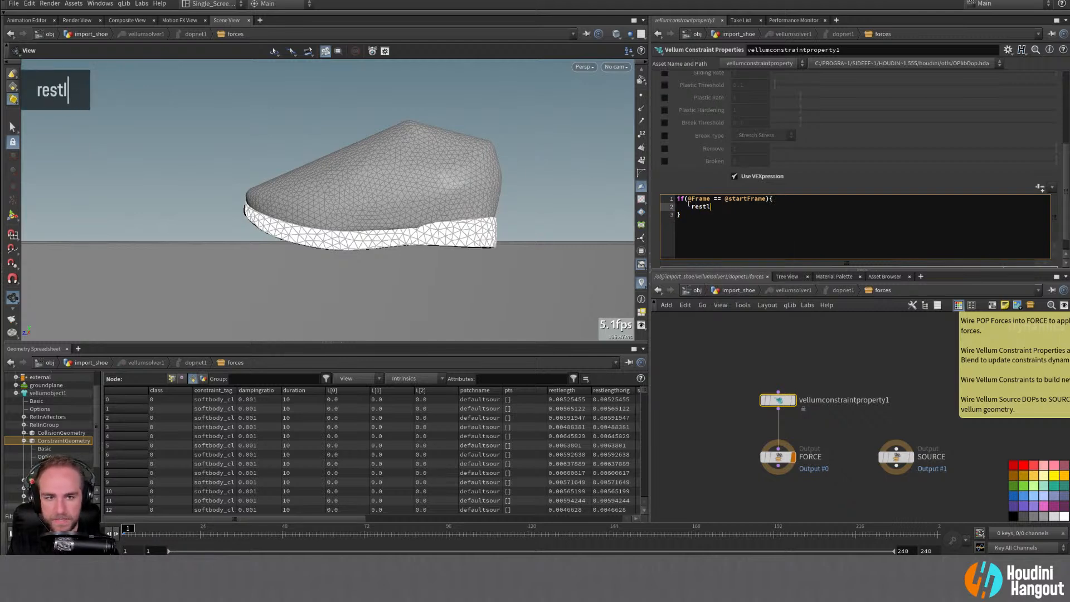
key(BackSpace)
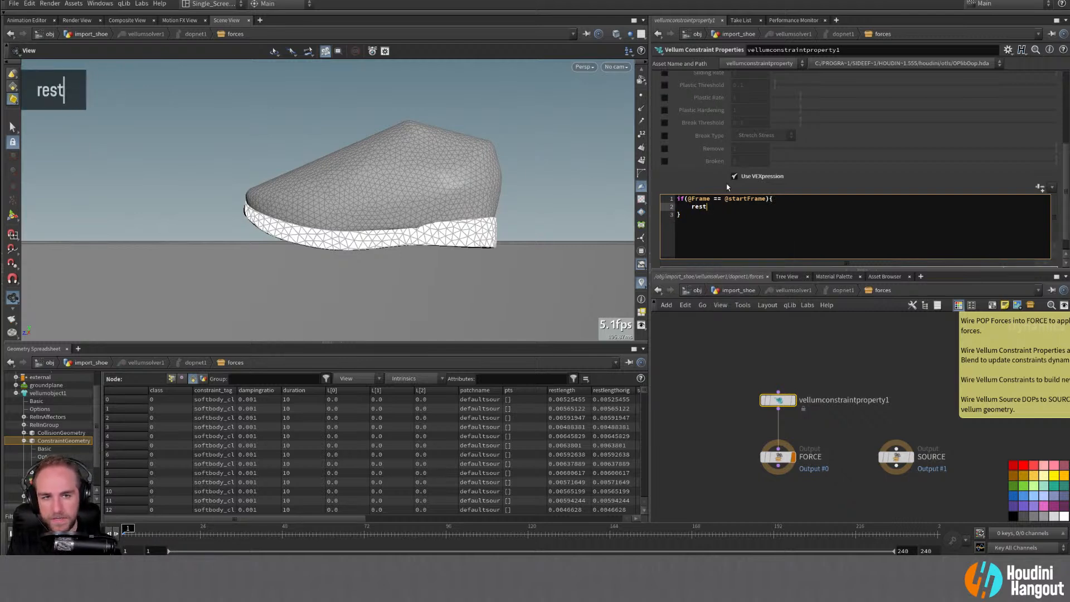
scroll(710, 195, up, 4)
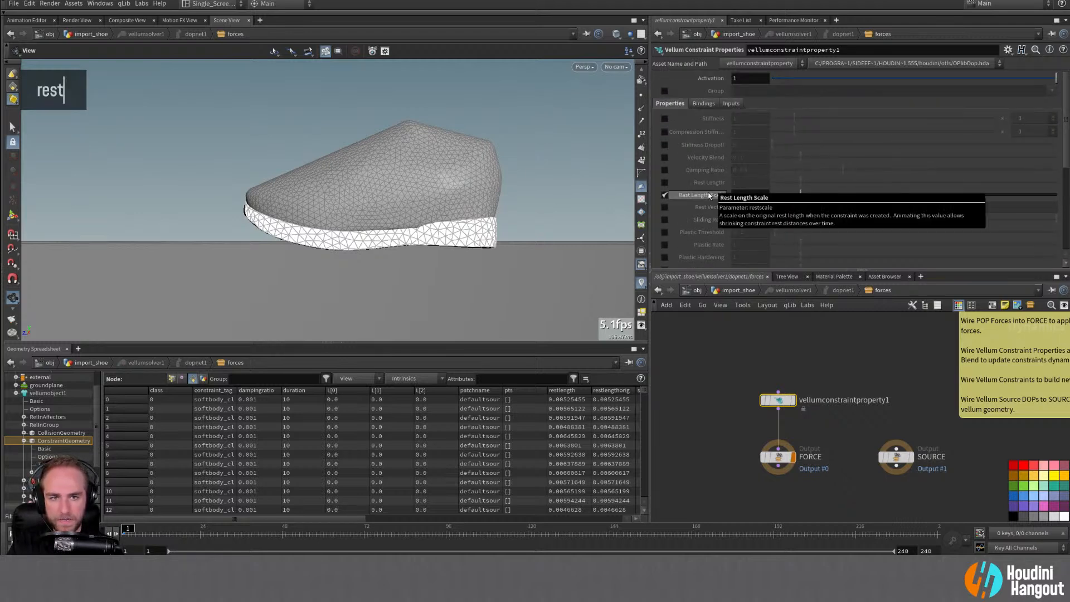
scroll(710, 195, down, 3)
click(716, 211)
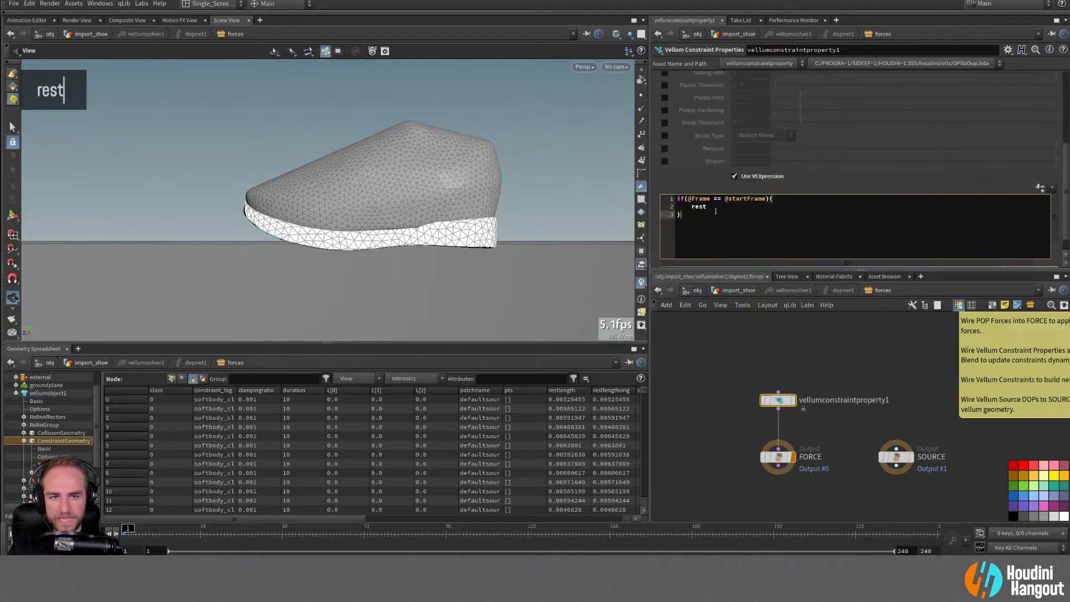
click(709, 206)
text(scale)
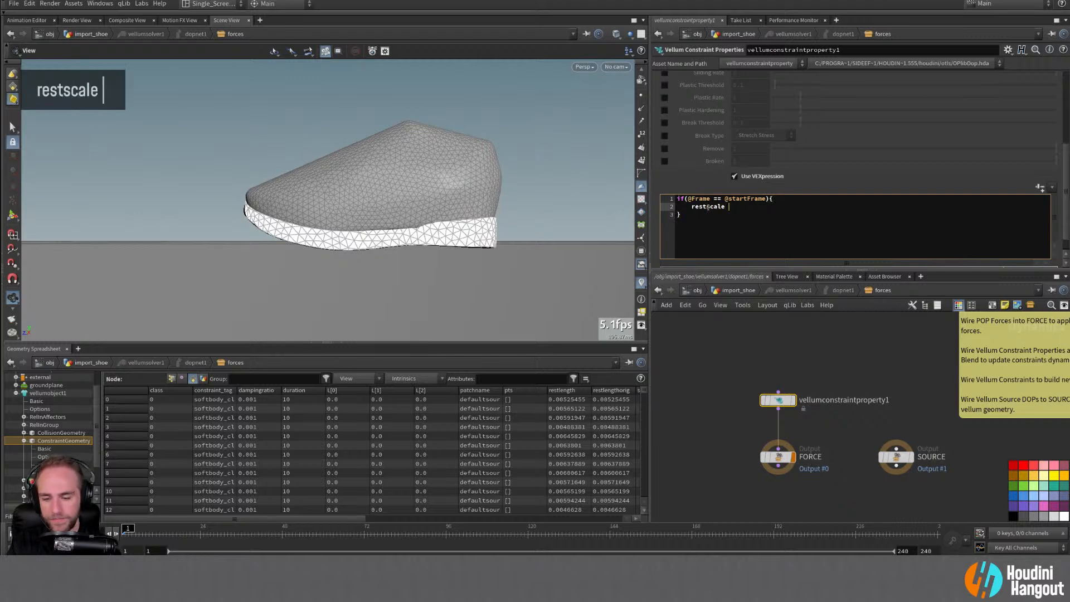
text( *= 2)
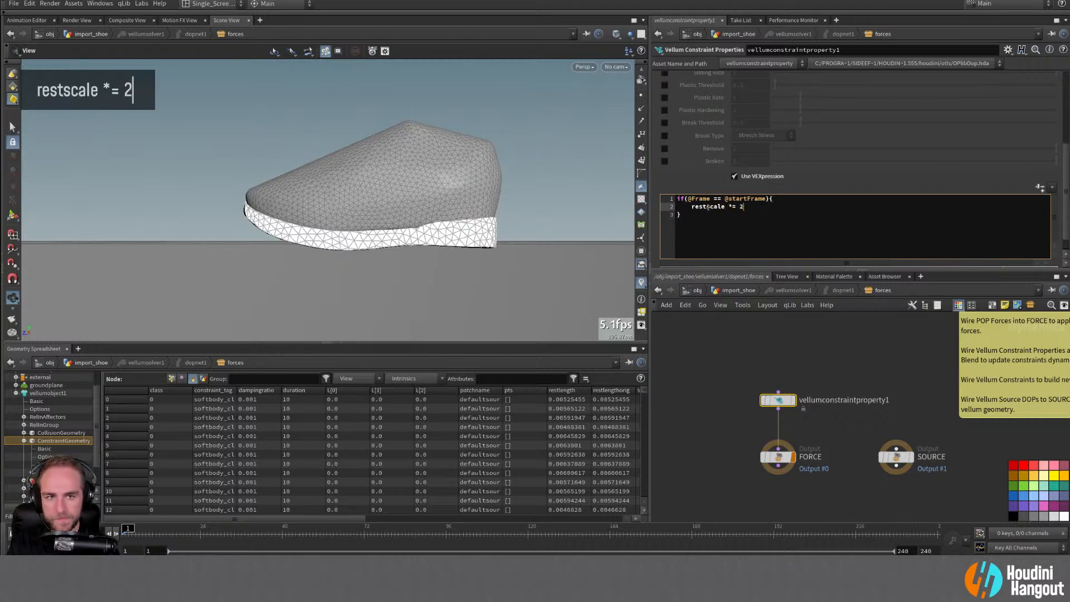
text(;)
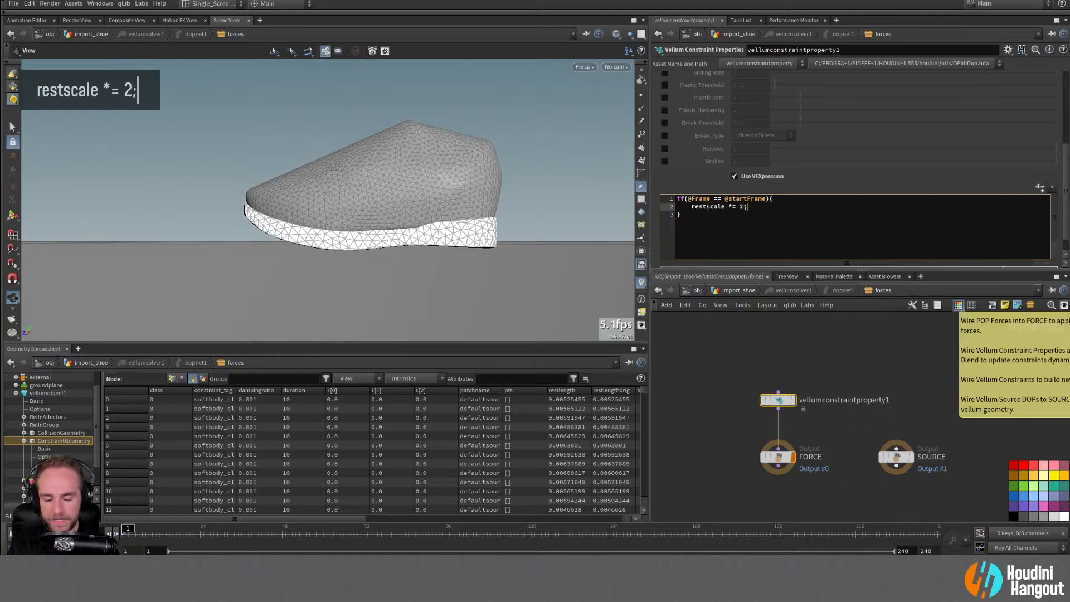
click(700, 441)
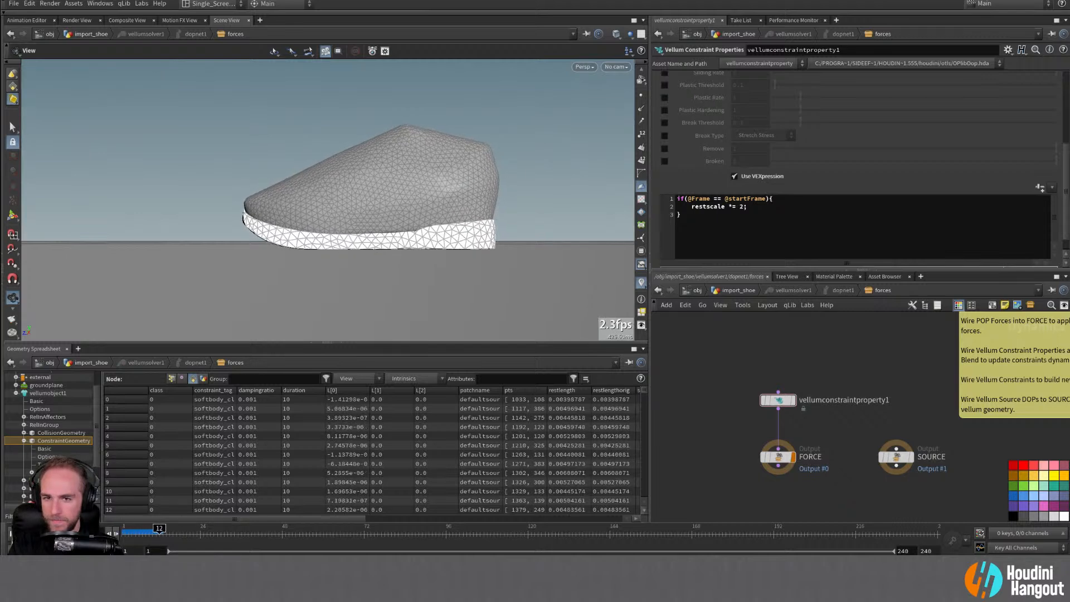
Step: Change the restscale multiplier to 10 and replay the simulation from the first frame
key(ctrl+Up)
double_click(742, 206)
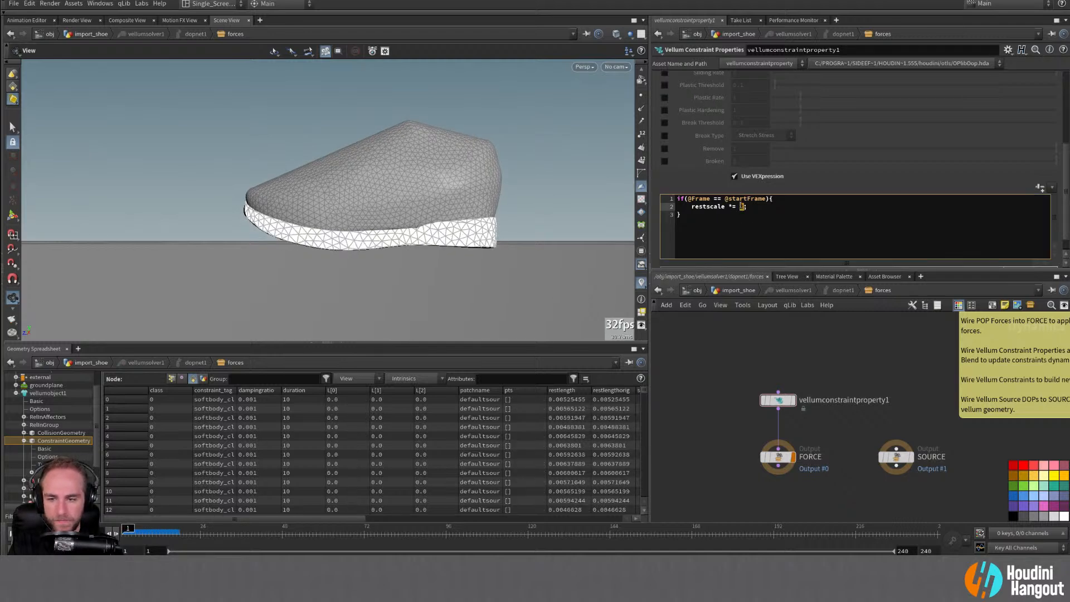
text(10)
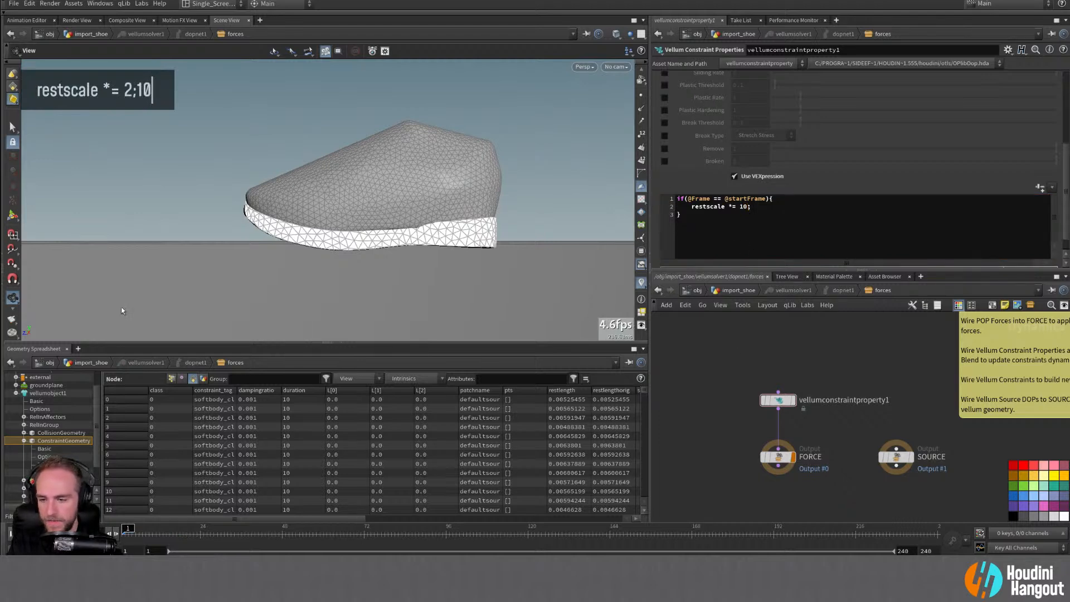
key(Up)
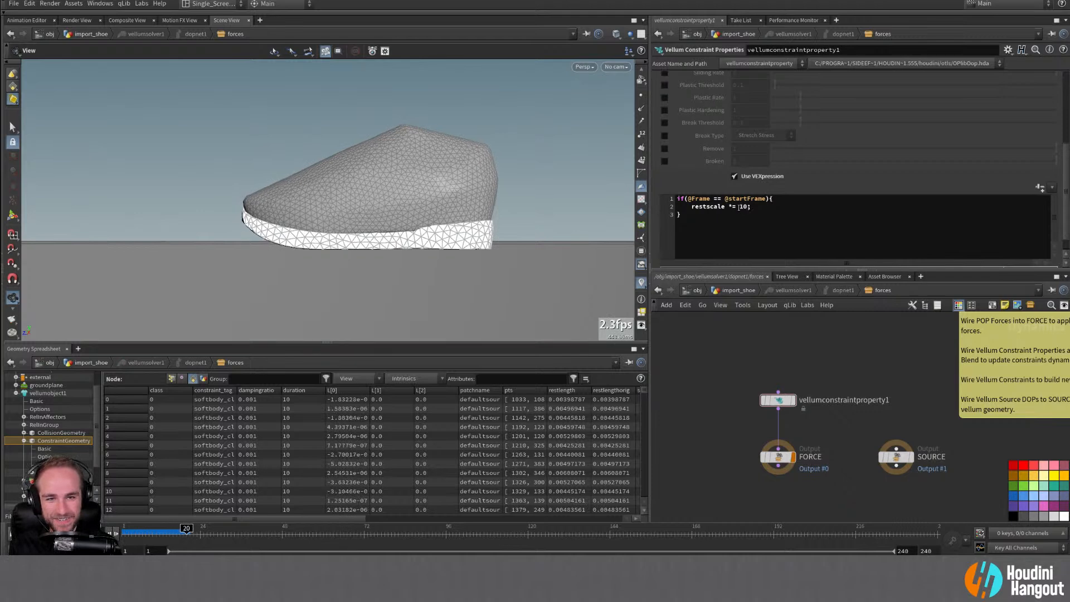
Step: Replace the first digit of the restscale multiplier with 2 and replay the simulation from the start
drag(740, 206, 744, 207)
key(ctrl+Return)
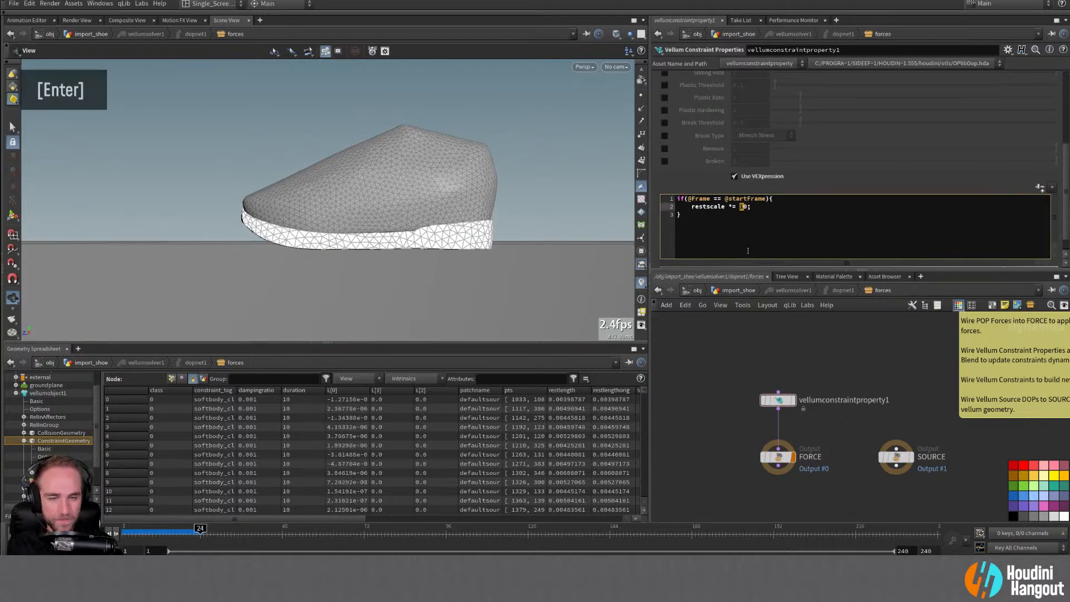
text(2)
key(Return)
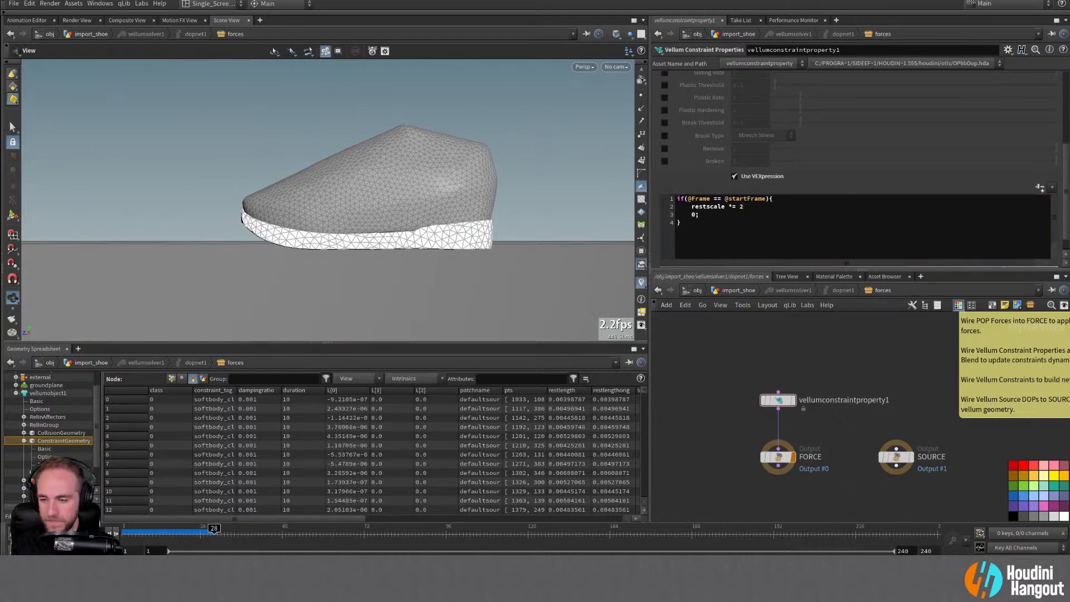
key(ctrl+Up)
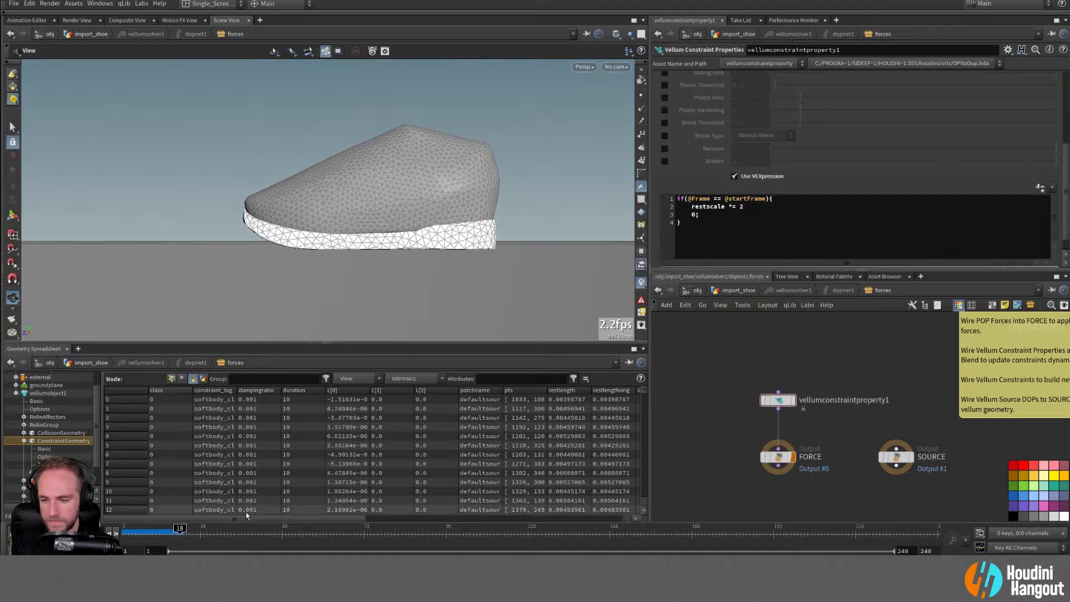
Step: Check the constraint primitives' restlength, restlengthorig and startFrame attributes in the geometry spreadsheet
drag(243, 517, 377, 511)
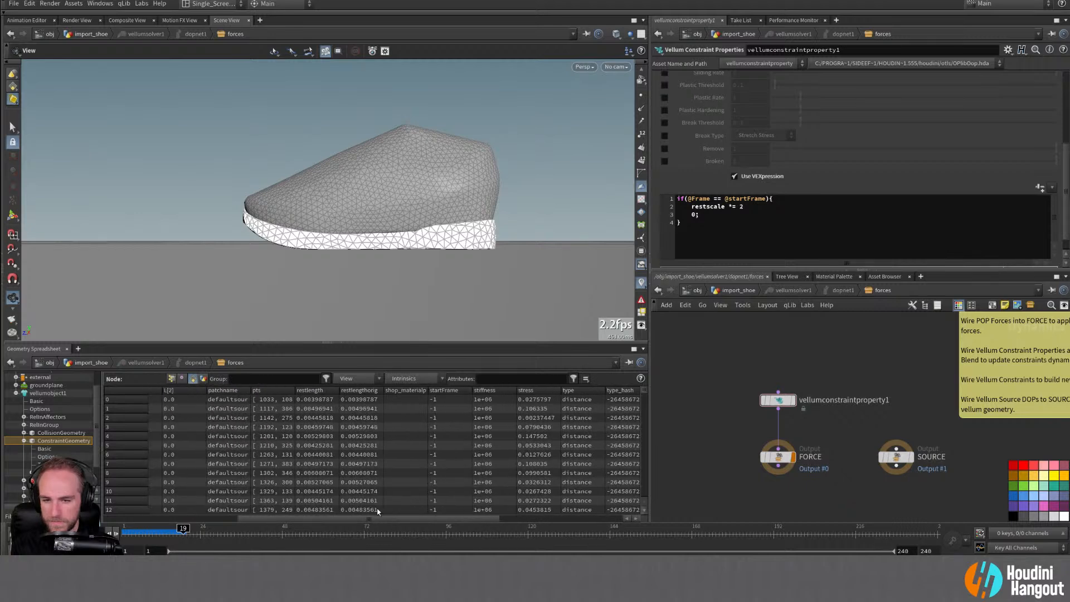
scroll(476, 460, down, 20)
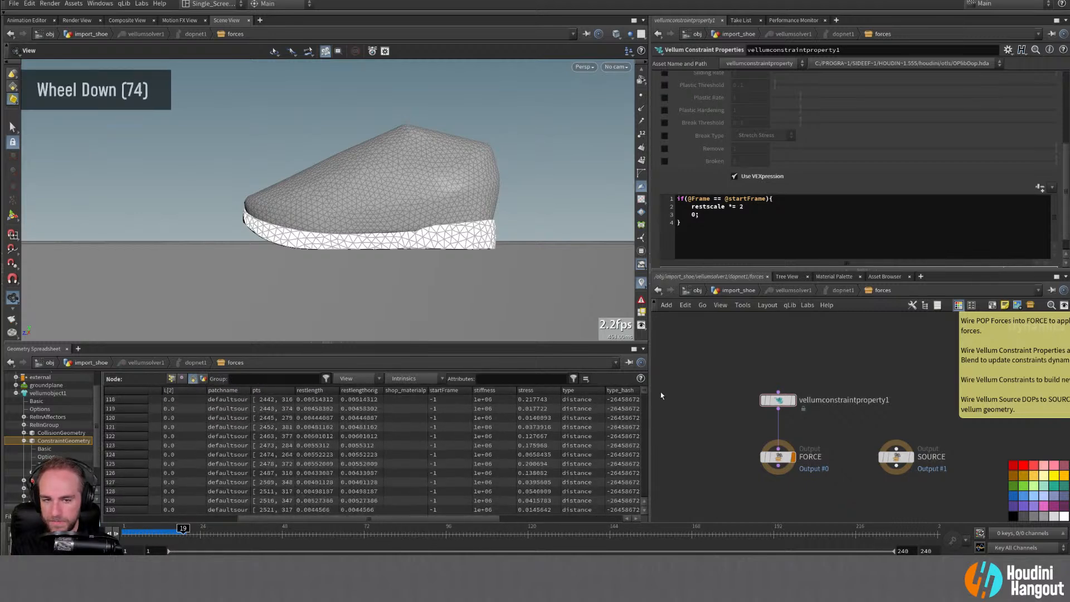
drag(644, 393, 647, 439)
Step: Restrict the Vellum Constraint Properties node to the sole_strut group
scroll(699, 155, up, 20)
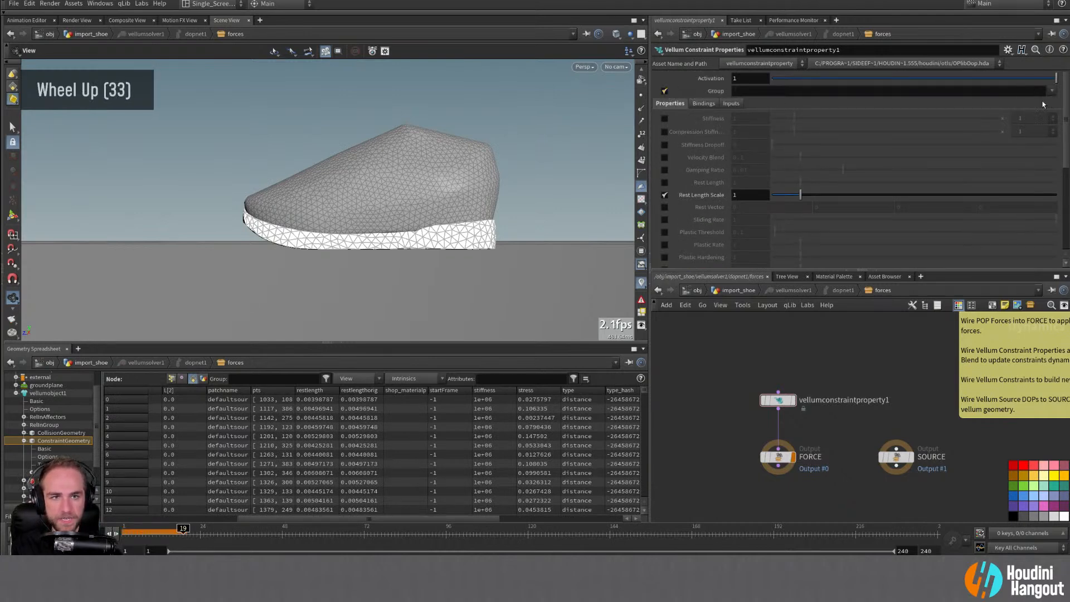
click(1051, 91)
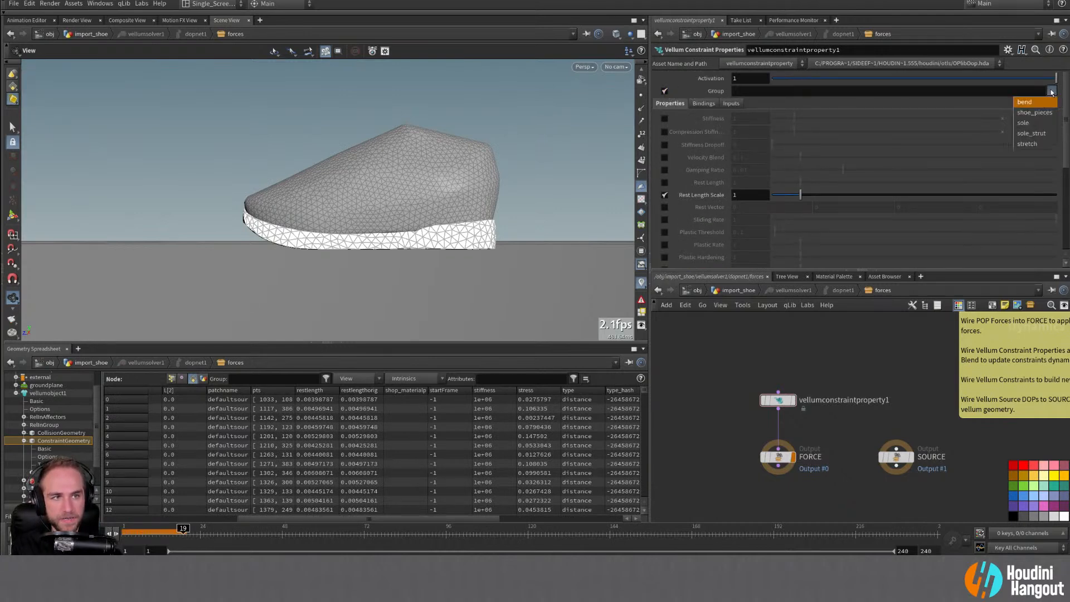
click(1032, 133)
Step: Replay the simulation from the first frame and examine how the shoe's sole behaves
key(ctrl+Up)
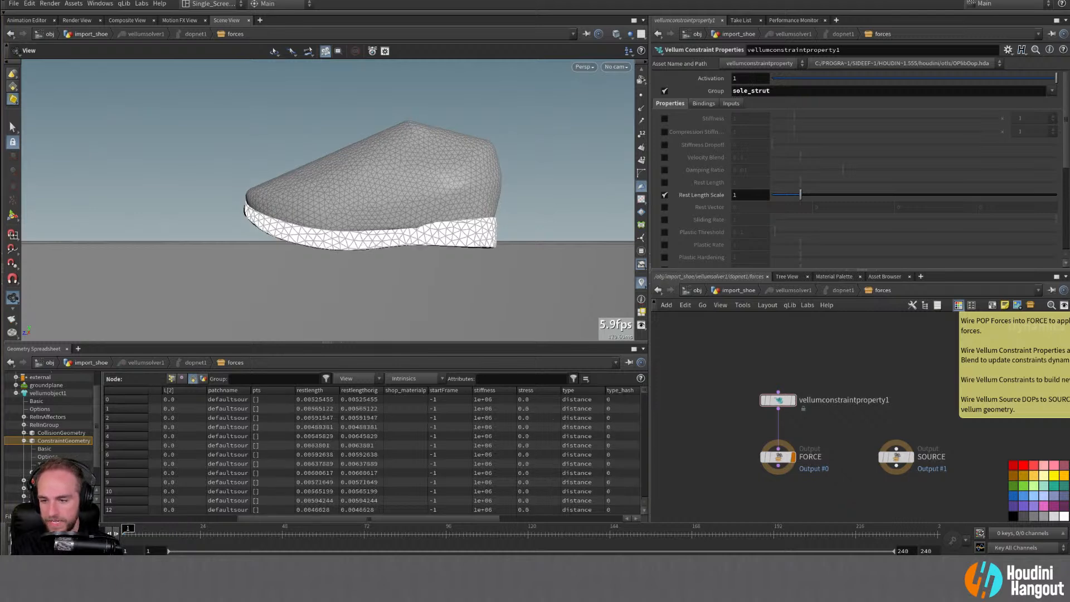
key(Up)
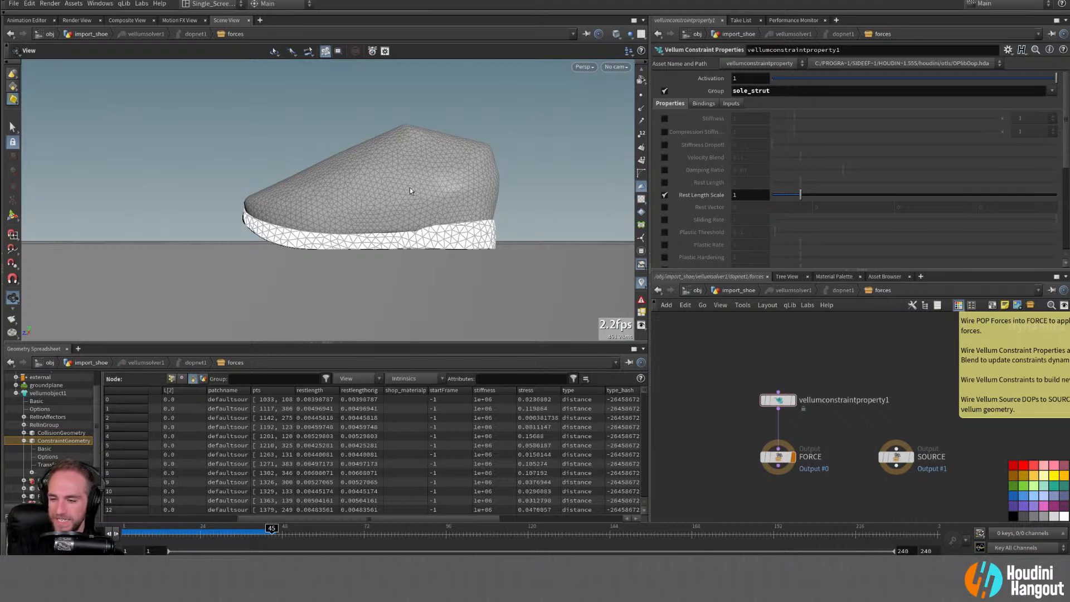
key(ctrl+Up)
scroll(685, 182, down, 1)
scroll(684, 182, up, 1)
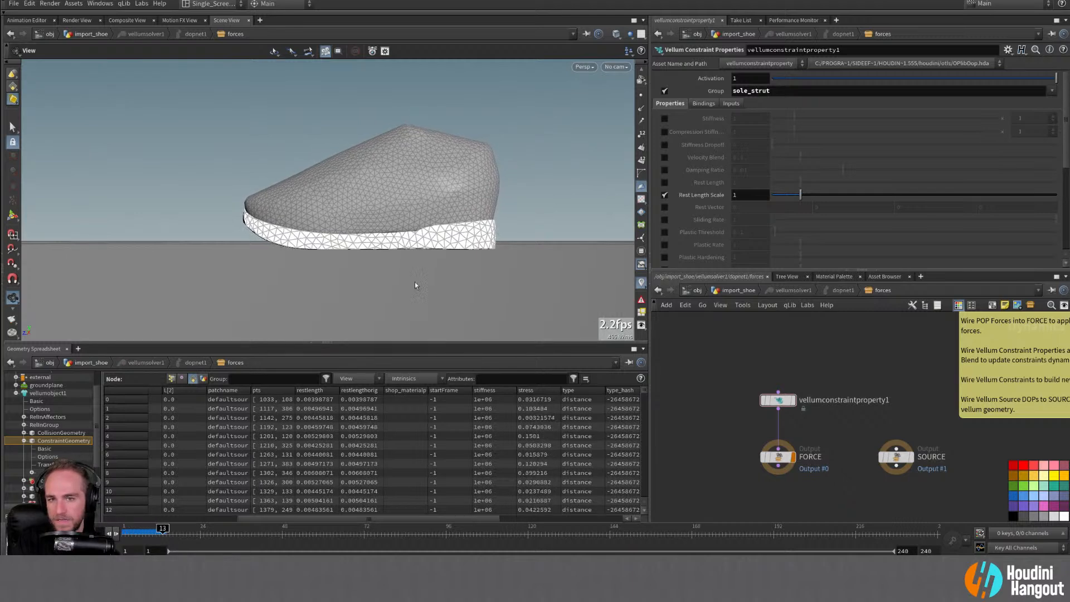
Step: Remove the stray third line from the VEXpression so its assignment reads "restscale *= 2;", and apply the code
scroll(767, 155, down, 14)
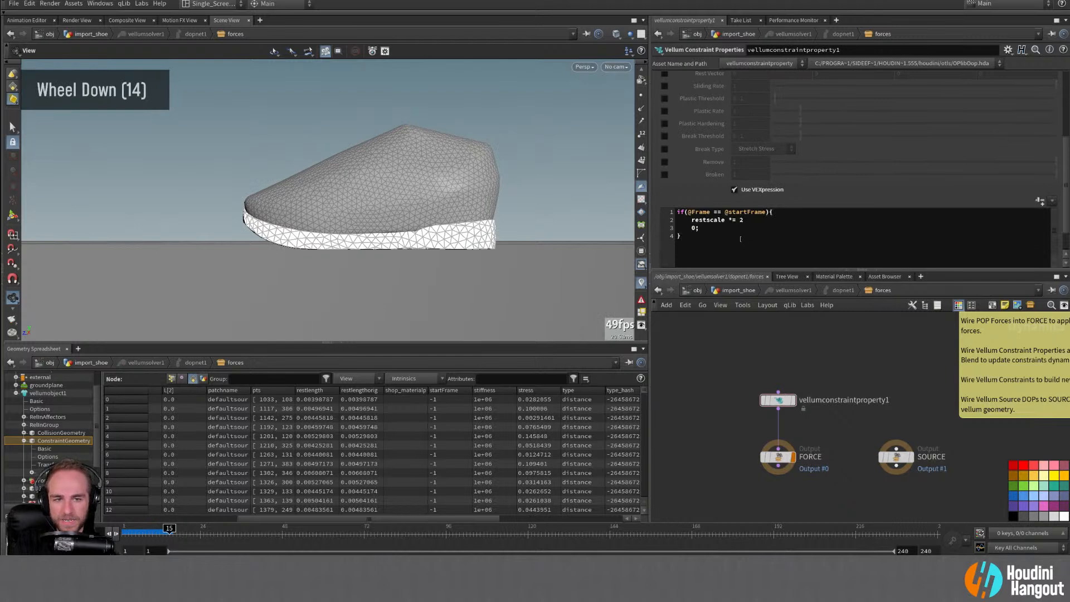
key(BackSpace)
key(BackSpace)
key(BackSpace)
key(BackSpace)
key(BackSpace)
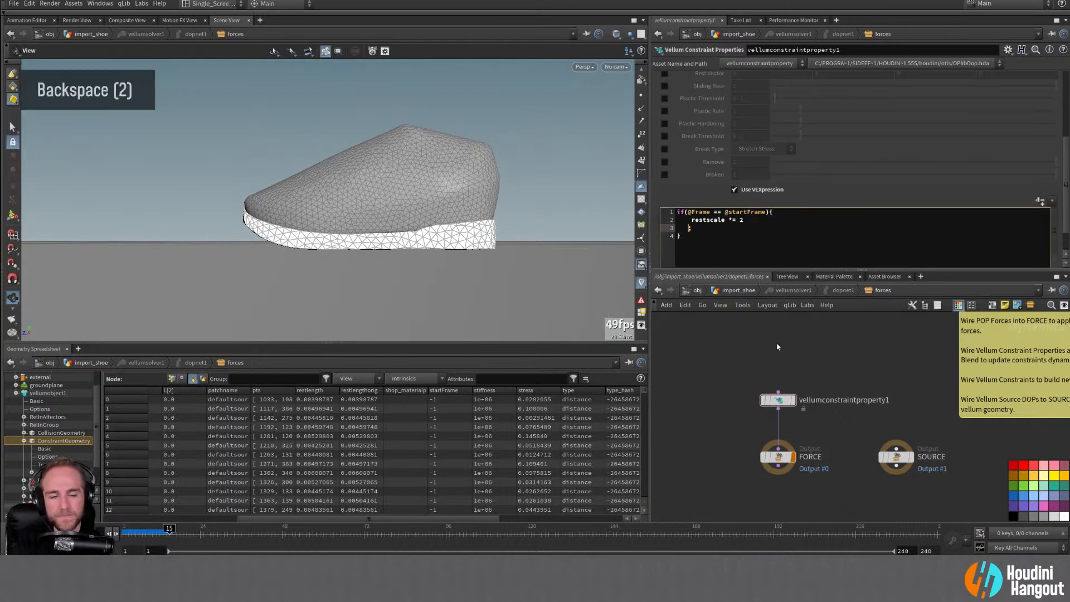
key(BackSpace)
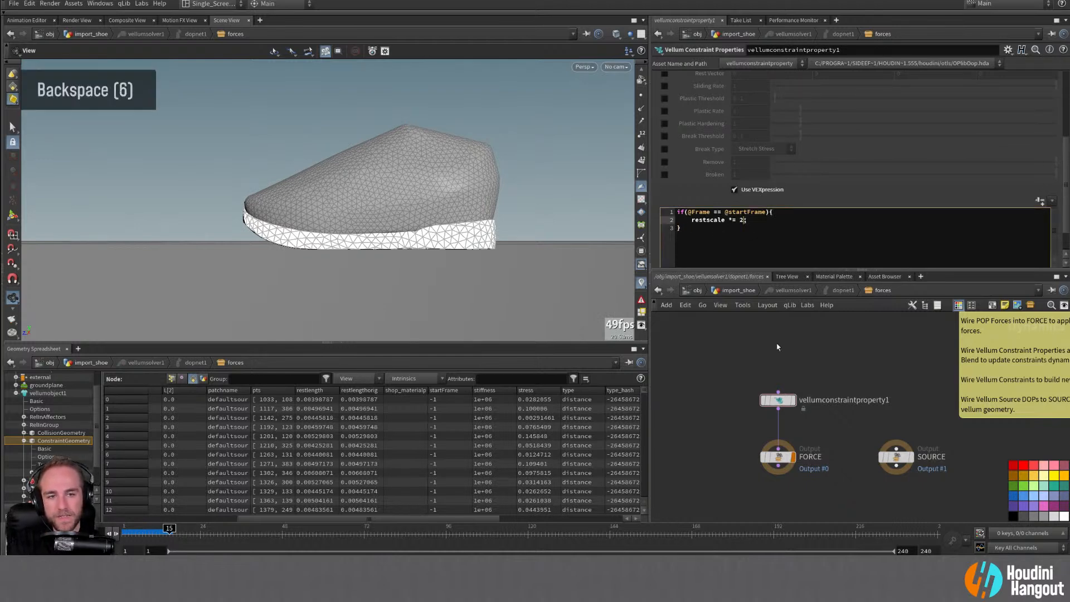
text(;)
key(ctrl+Return)
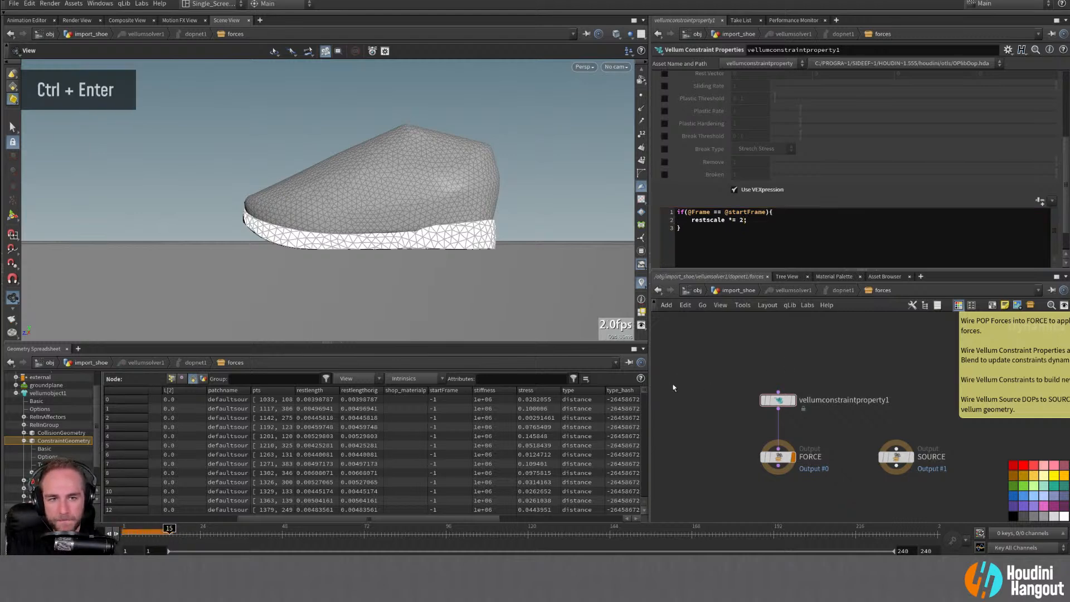
Step: Set the restscale multiplier in the VEXpression to 20 and replay the simulation from the first frame
click(744, 220)
text(0)
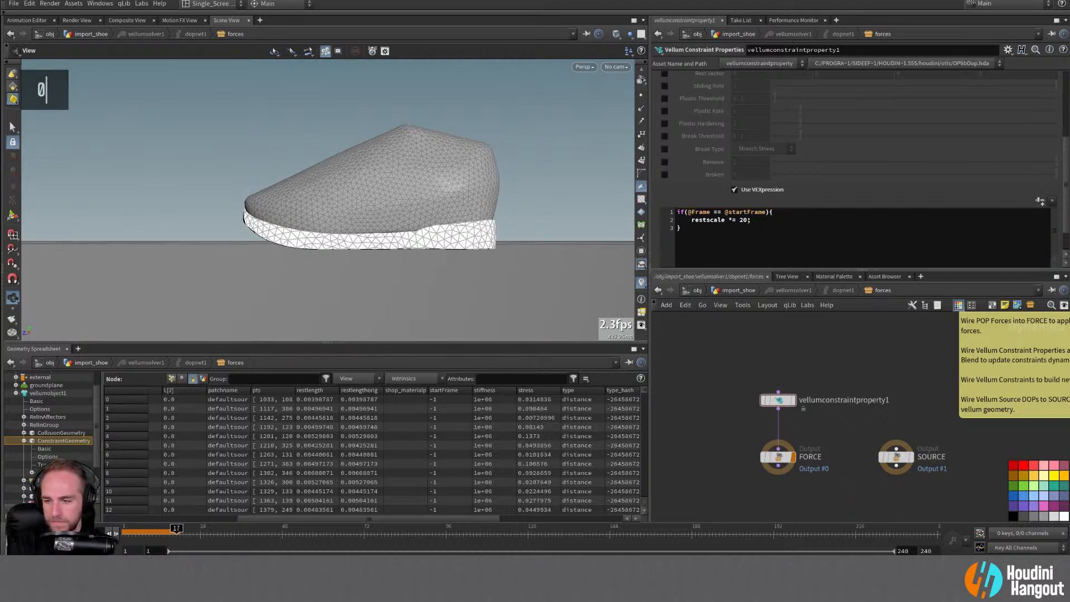
key(ctrl+Up)
key(Up)
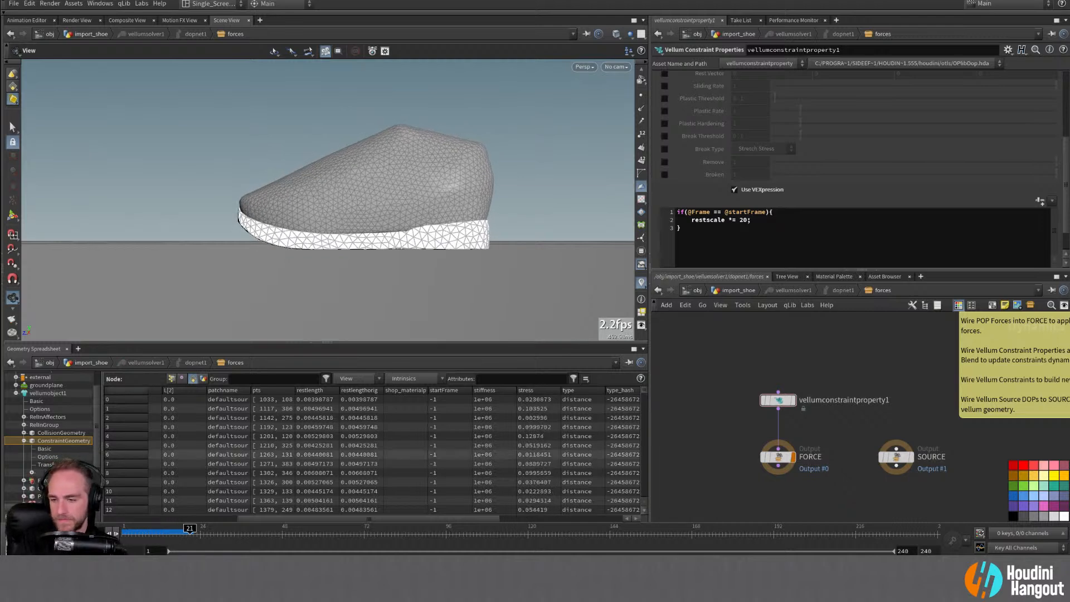
key(ctrl+Up)
click(721, 212)
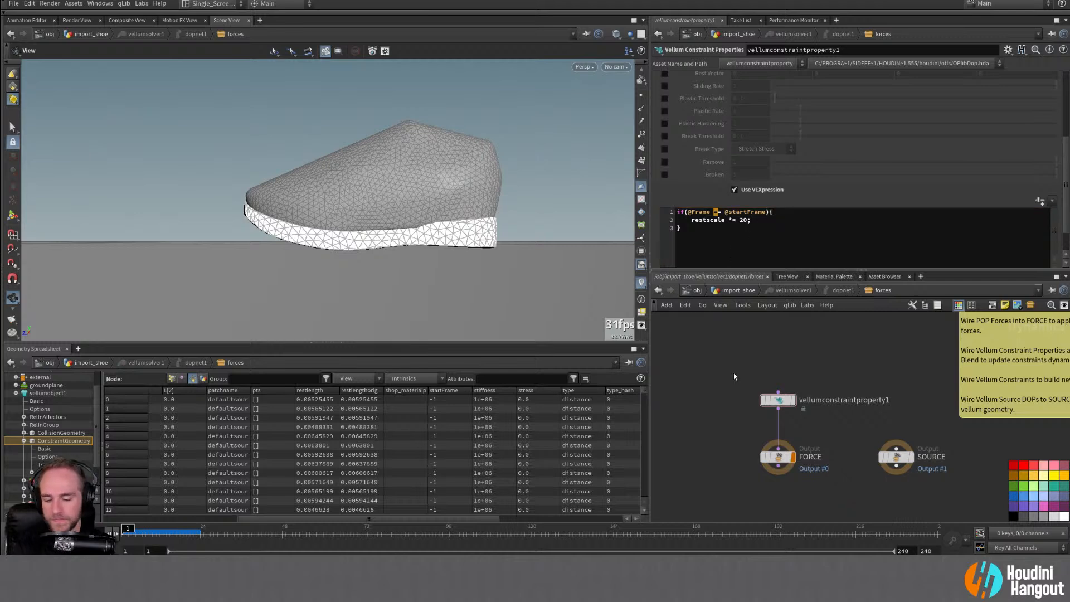
Step: In the import_shoe network, set the Max Value of the set_start_frame node to 9 and play the simulation
key(u)
key(u)
key(u)
click(792, 396)
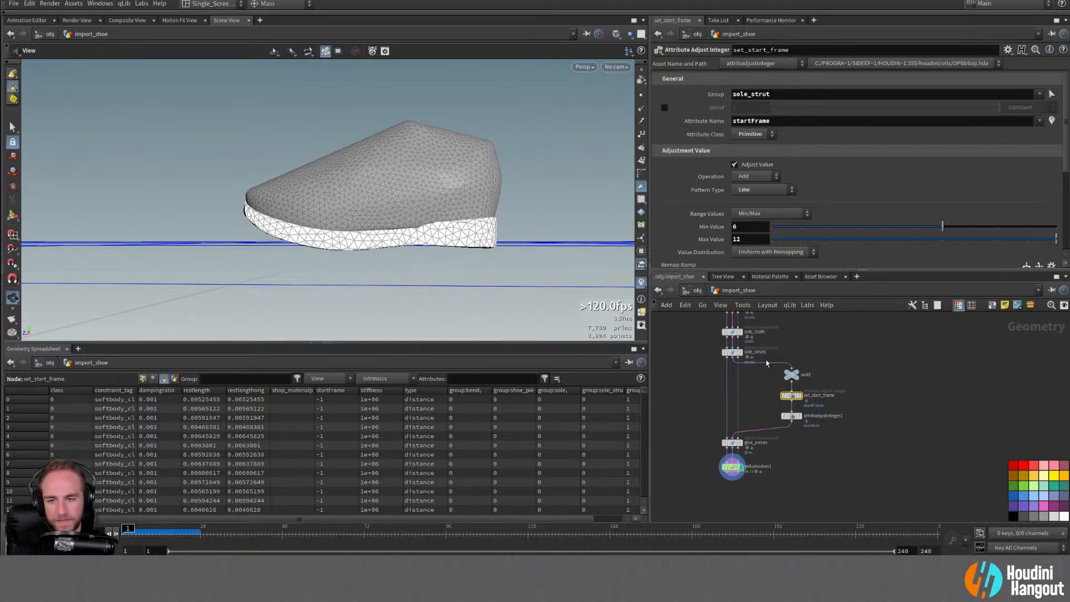
double_click(740, 239)
text(9)
key(Return)
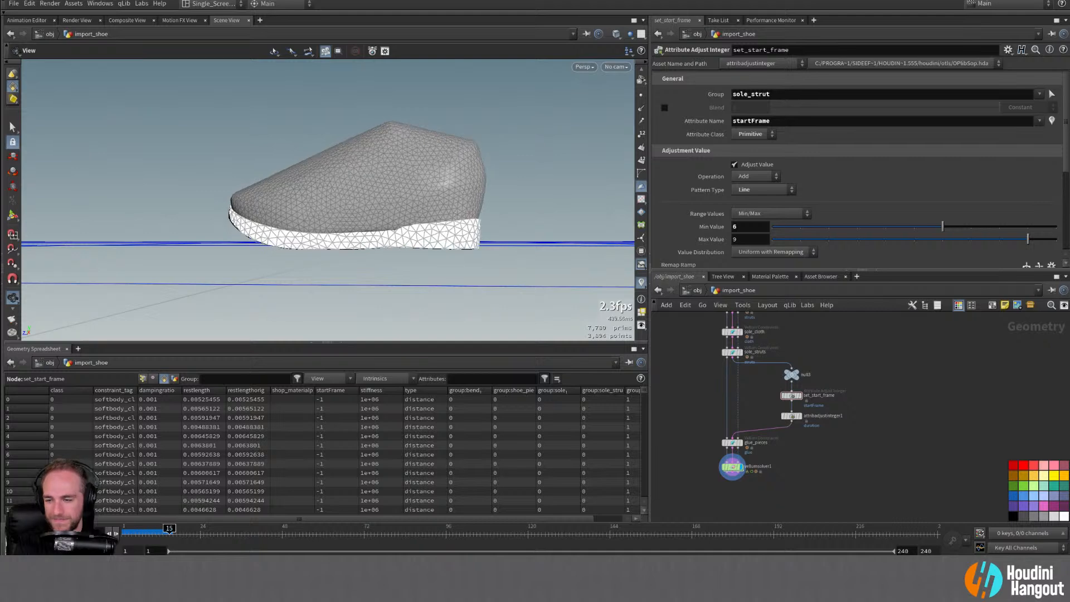
key(ctrl+Up)
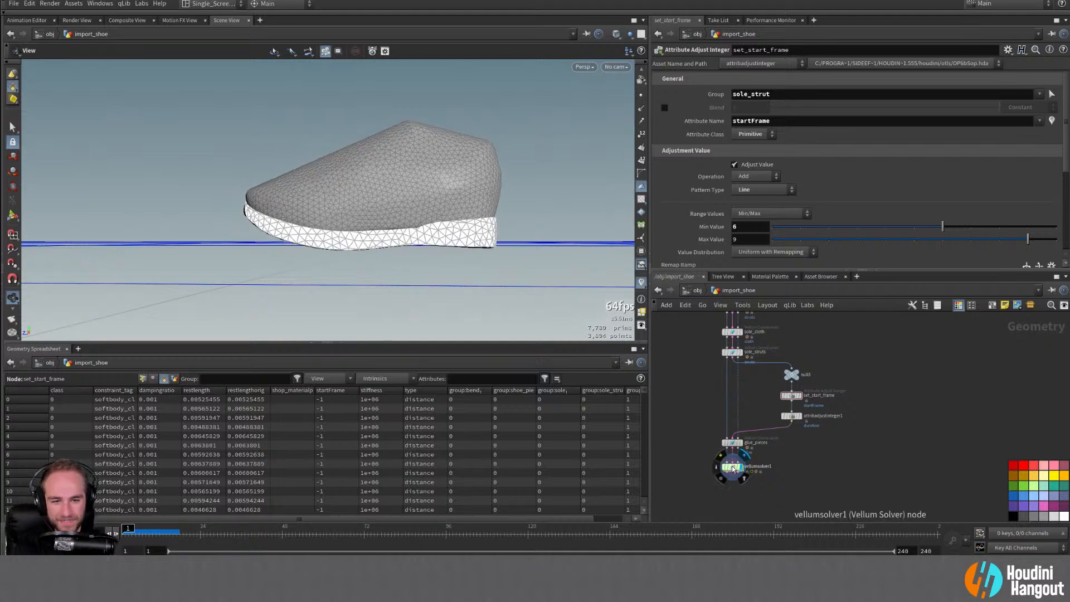
Step: Set the restscale multiplier inside the Vellum solver to 100, play the simulation, and return to the first frame
double_click(732, 466)
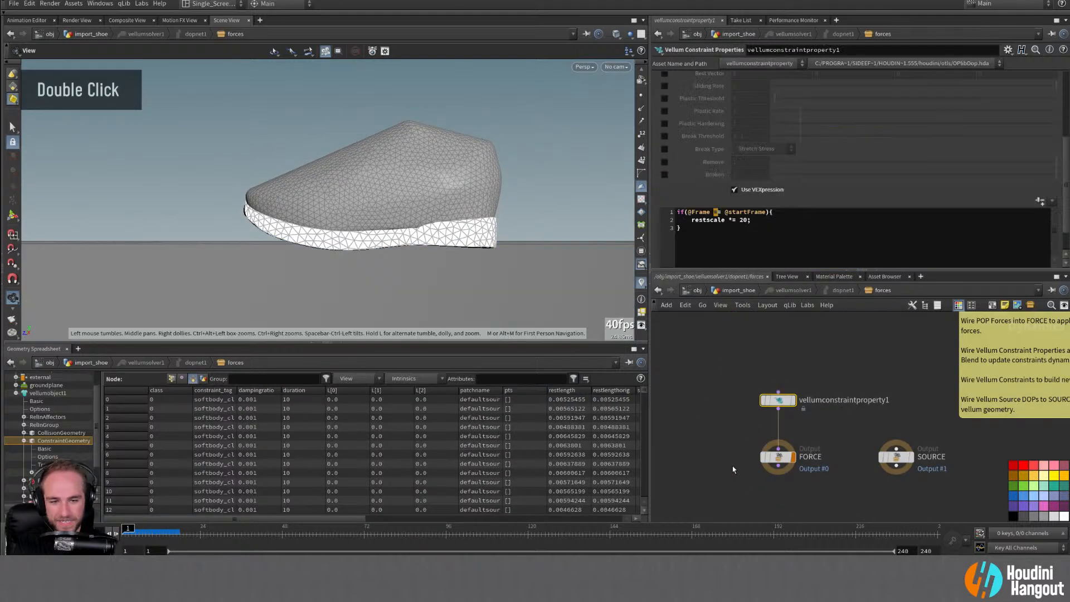
double_click(745, 220)
text(100)
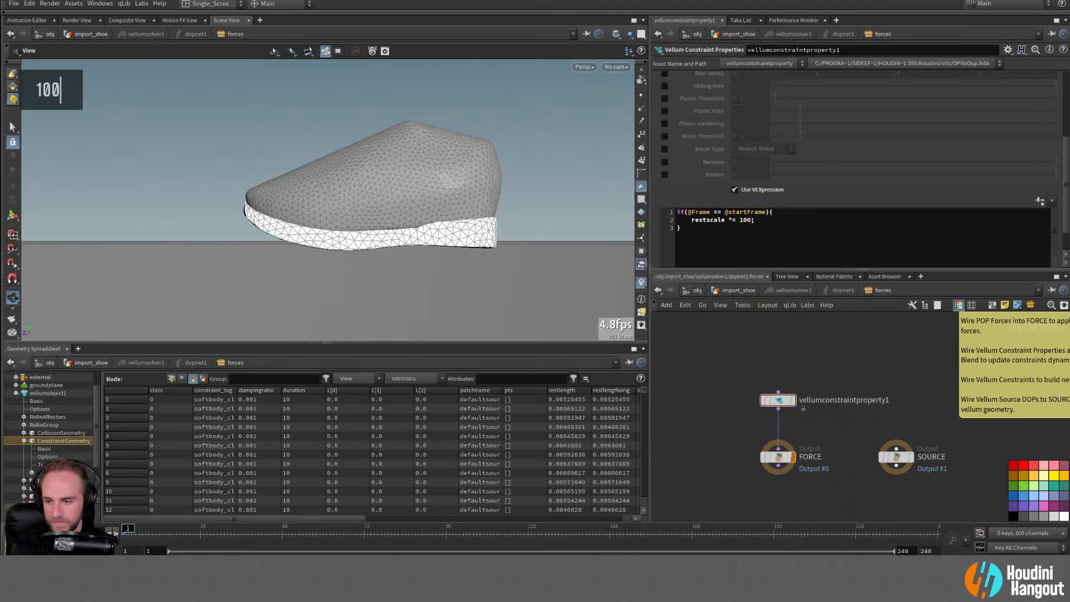
click(73, 533)
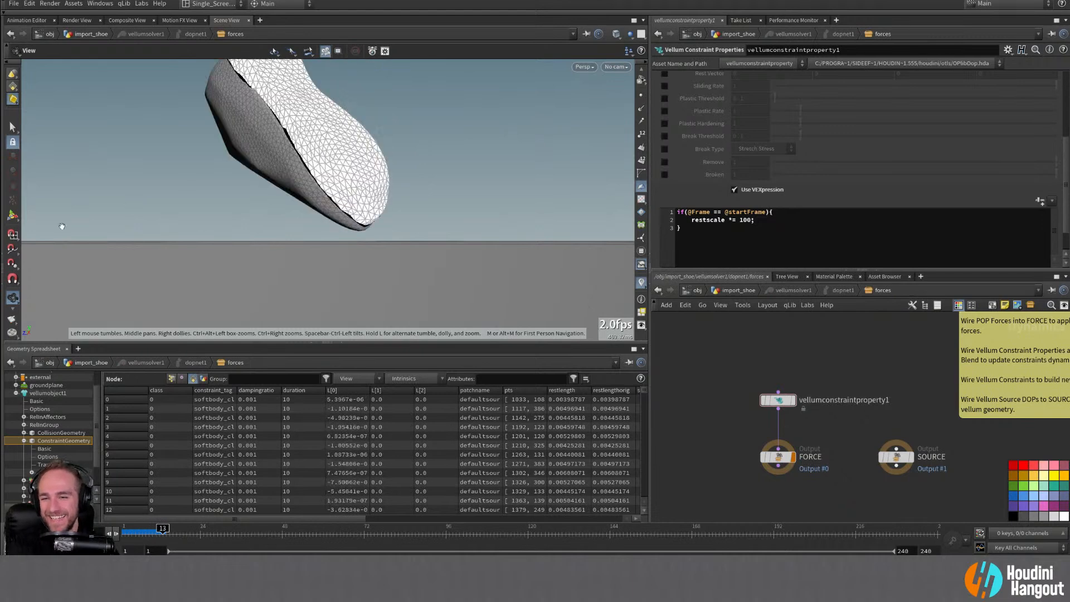
click(15, 533)
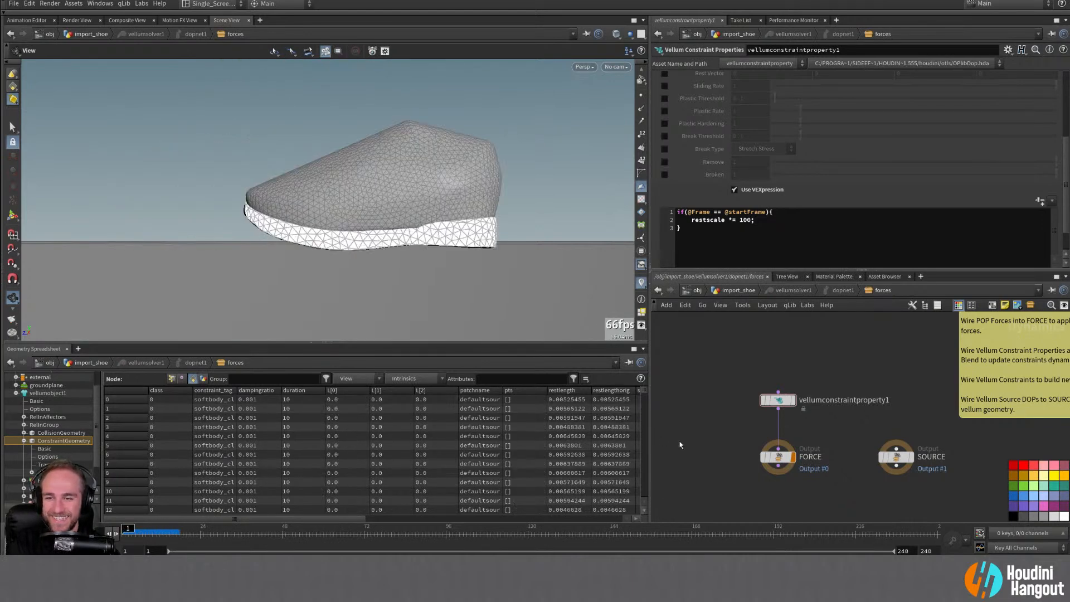
Step: Set the restscale multiplier in the Vellum Constraint Properties VEXpression to 50 and play the simulation
click(775, 400)
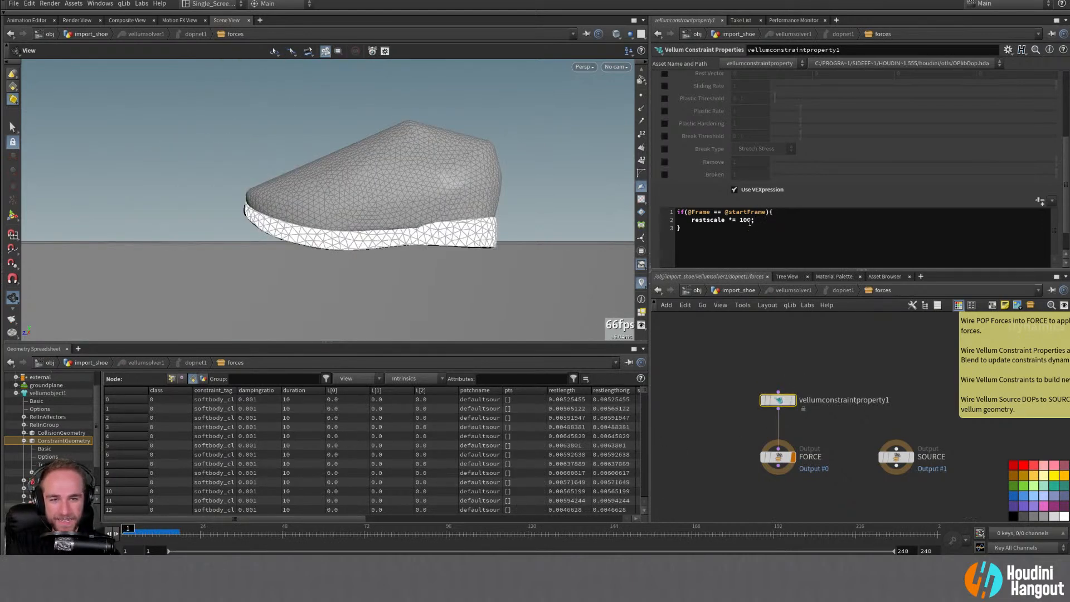
drag(751, 221, 738, 221)
text(50)
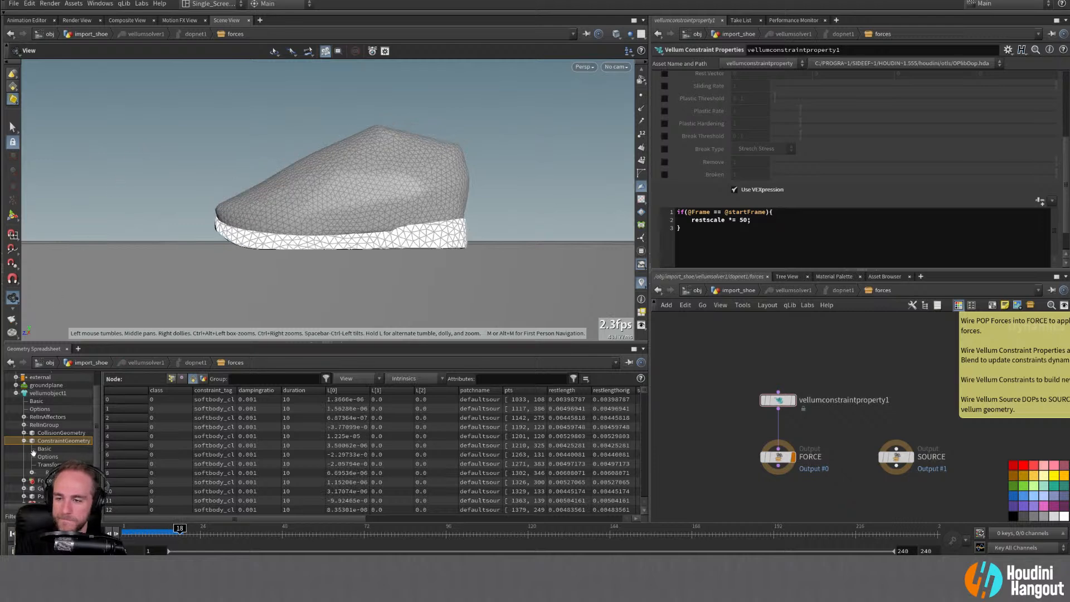
key(ctrl+Up)
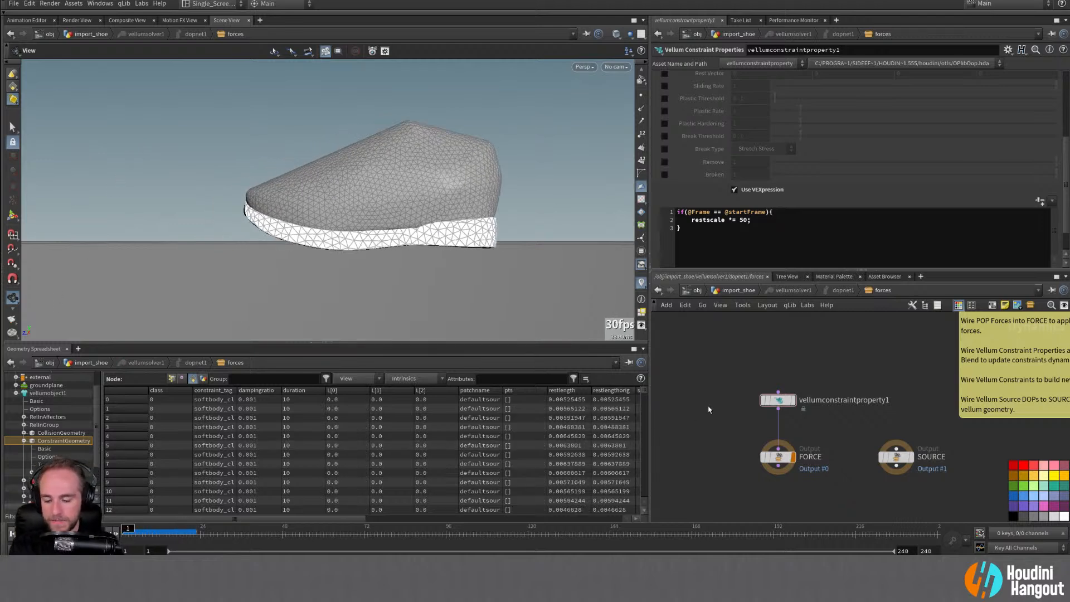
Step: In the import_shoe network, set the Max Value of set_start_frame to 8, play the simulation, and return to the first frame
key(u)
key(u)
key(u)
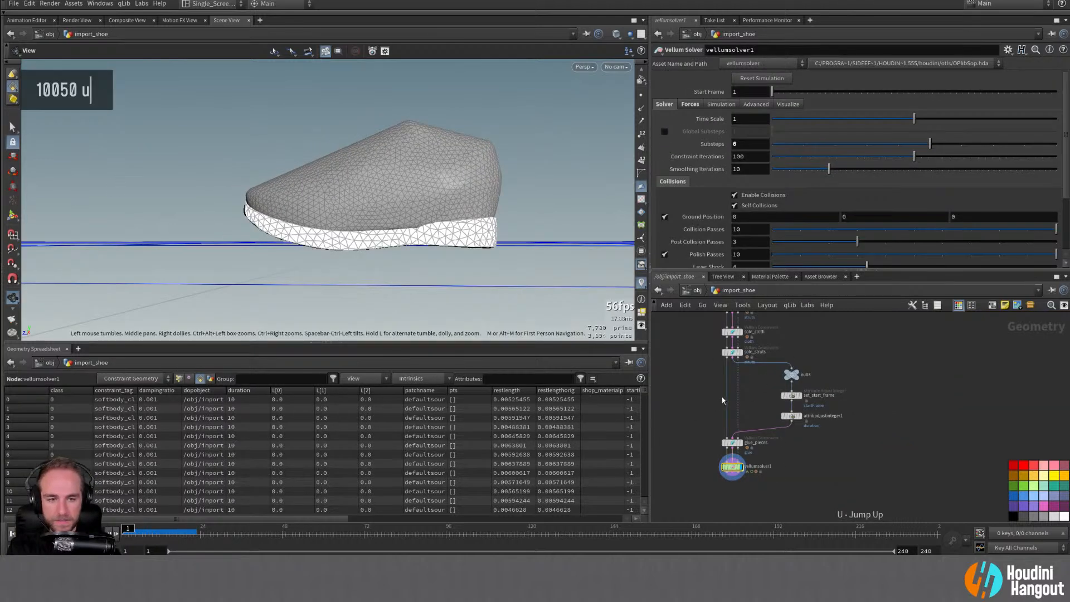
click(792, 396)
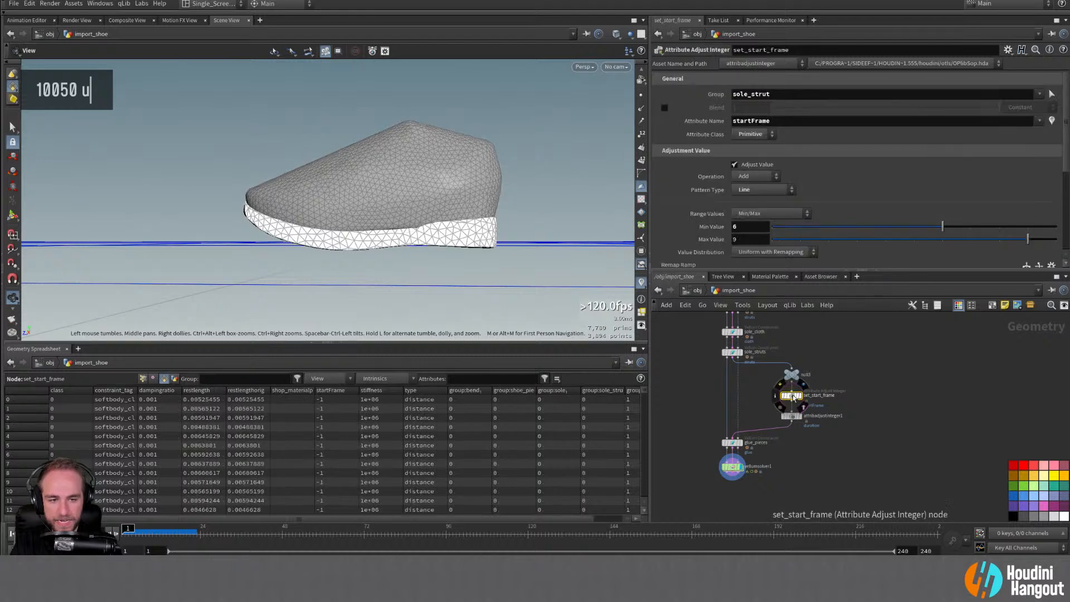
double_click(792, 396)
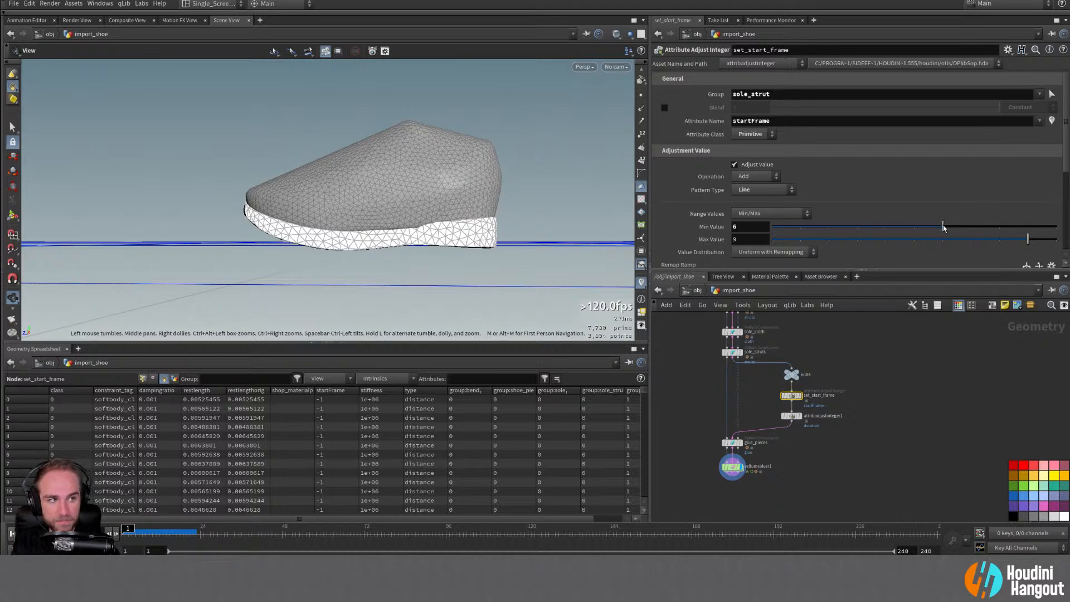
drag(1030, 246, 1008, 243)
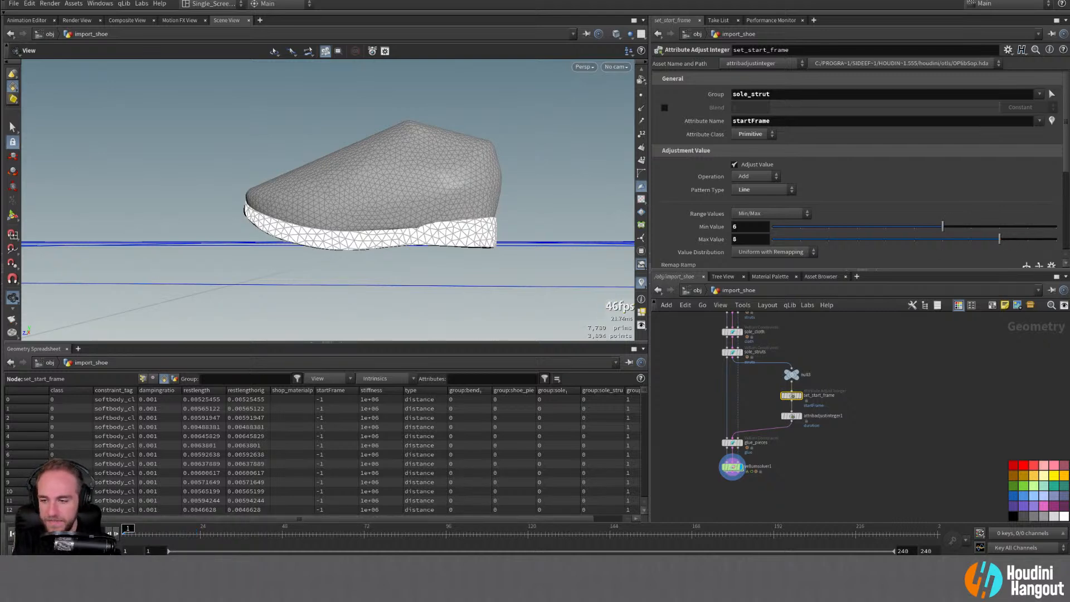
key(Up)
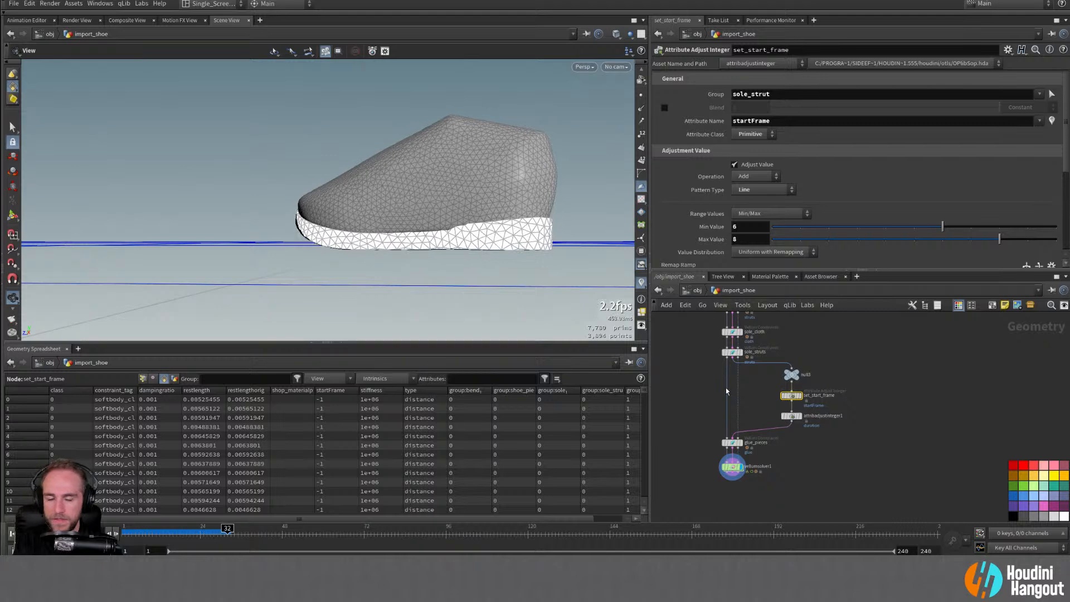
key(ctrl+Up)
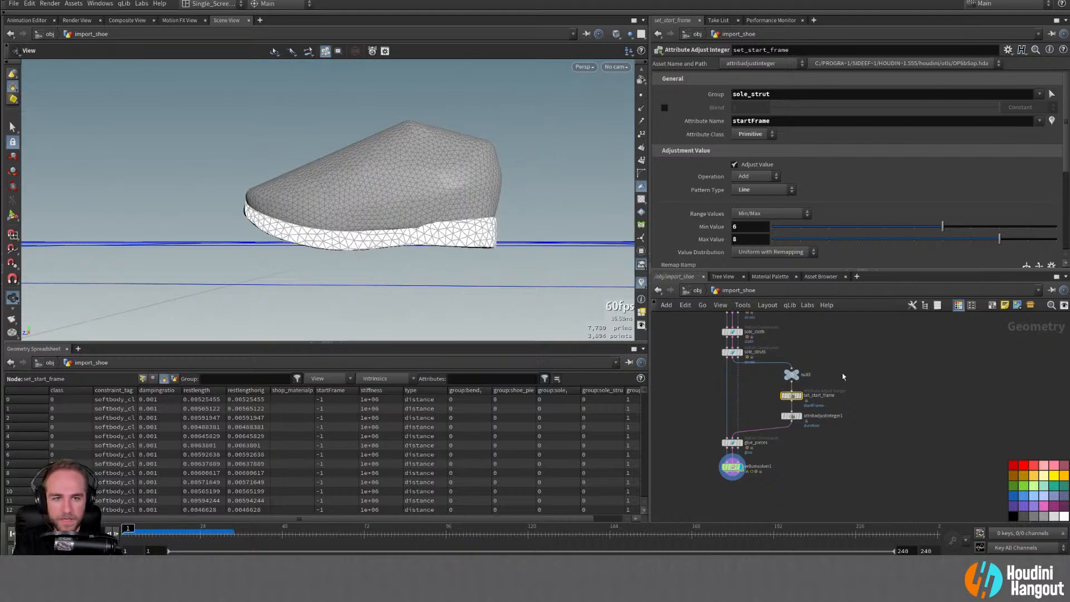
Step: Reopen the Vellum Constraint Properties node inside vellumsolver1 and insert two blank lines above the VEXpression's if block
click(732, 443)
click(731, 467)
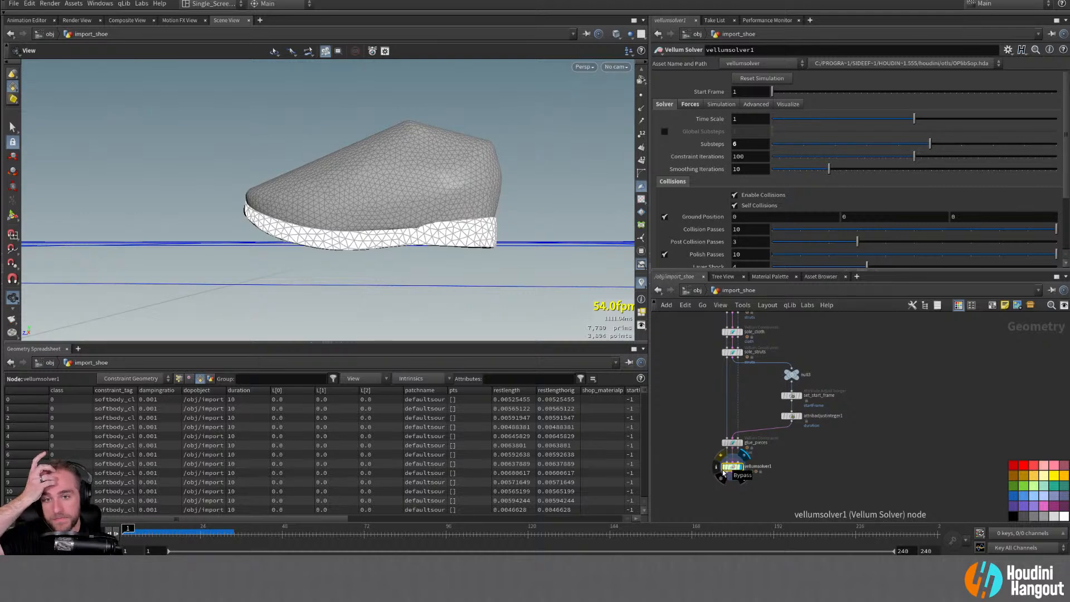
click(733, 444)
mouse_move(734, 448)
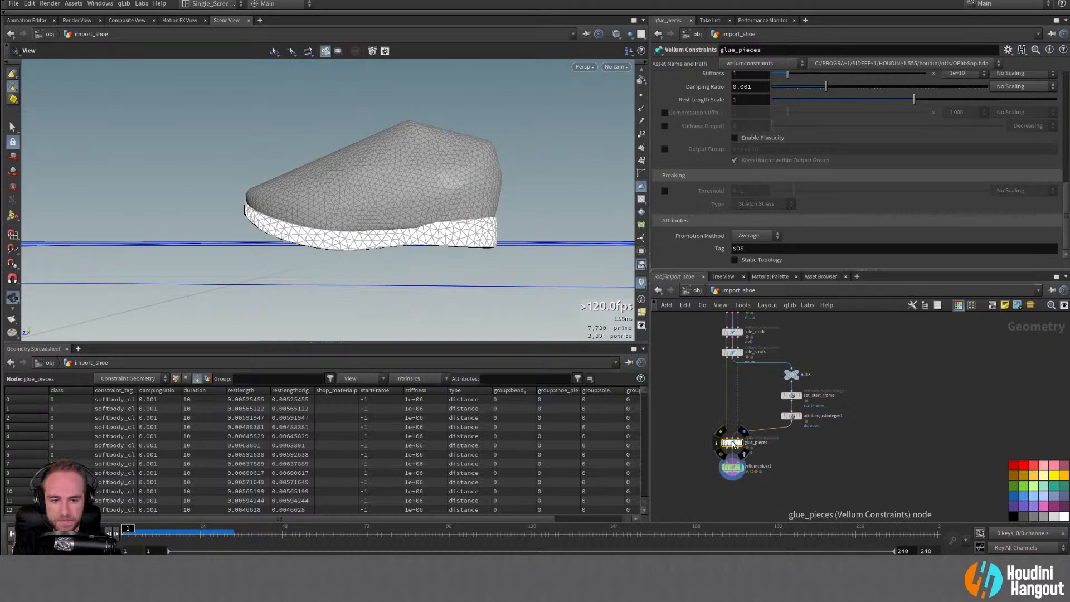
double_click(733, 467)
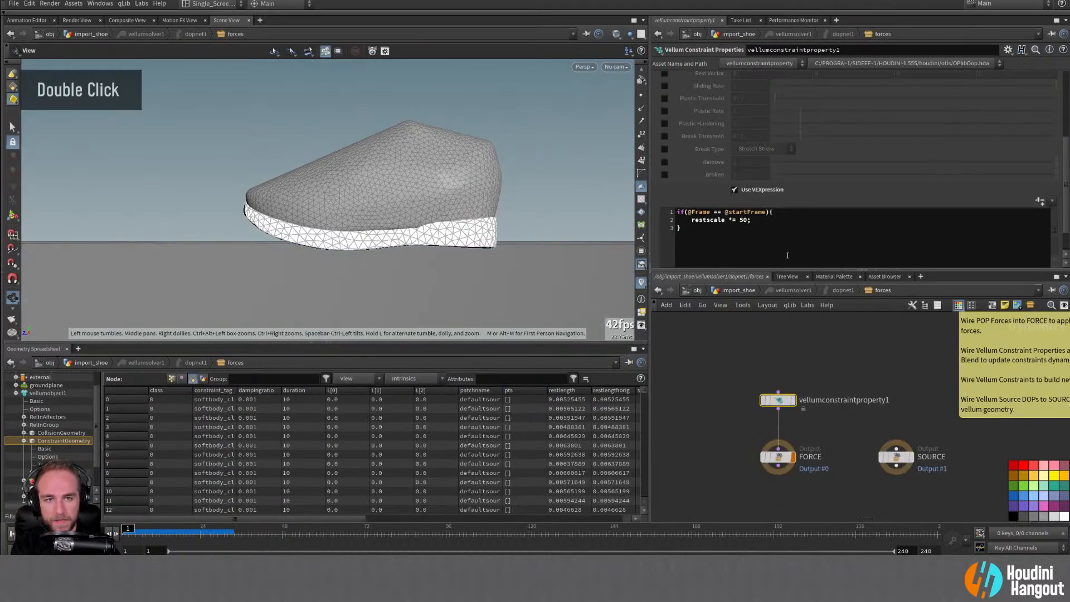
scroll(767, 228, down, 3)
scroll(914, 224, down, 3)
drag(1064, 191, 1064, 223)
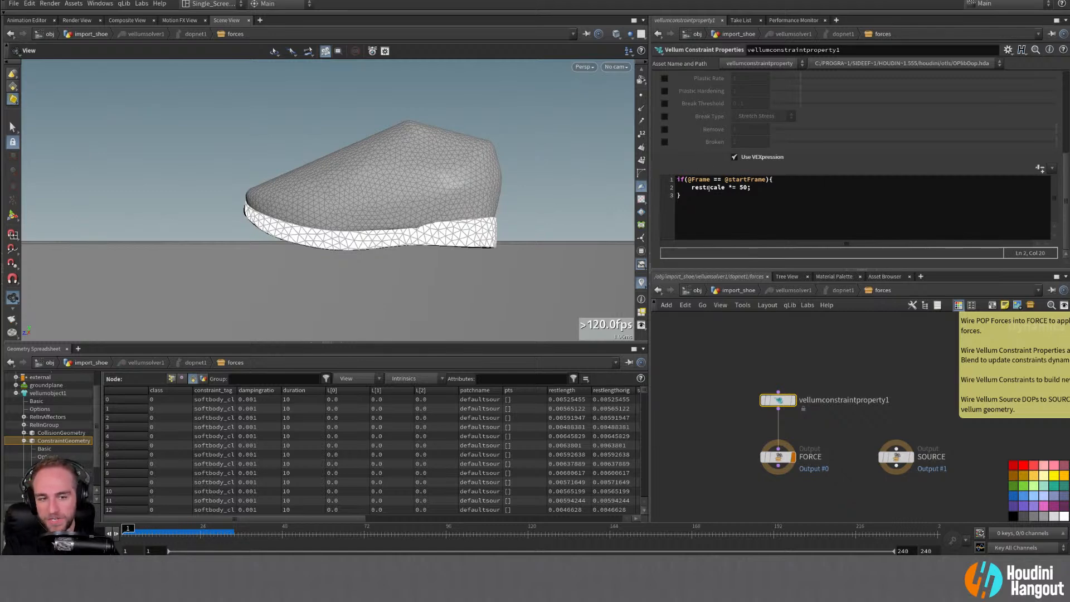
click(687, 213)
key(Return)
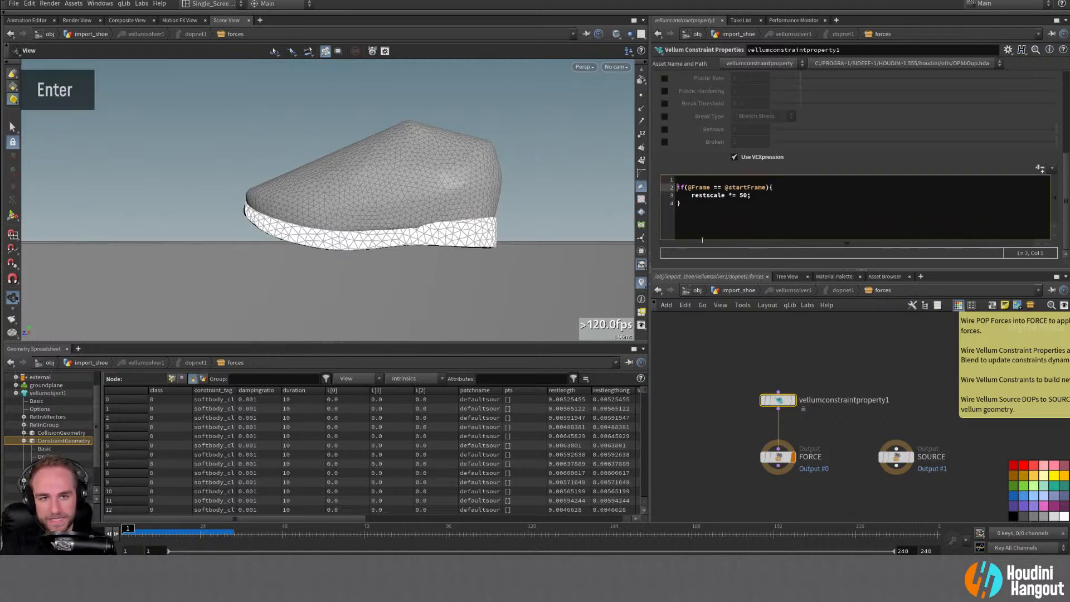
key(Up)
key(Return)
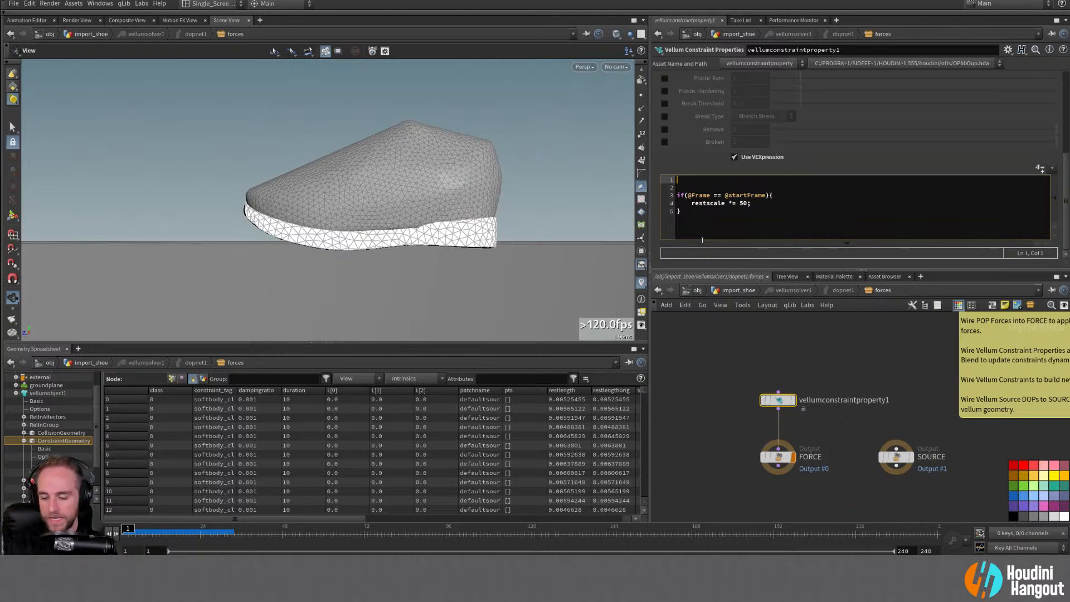
text(float)
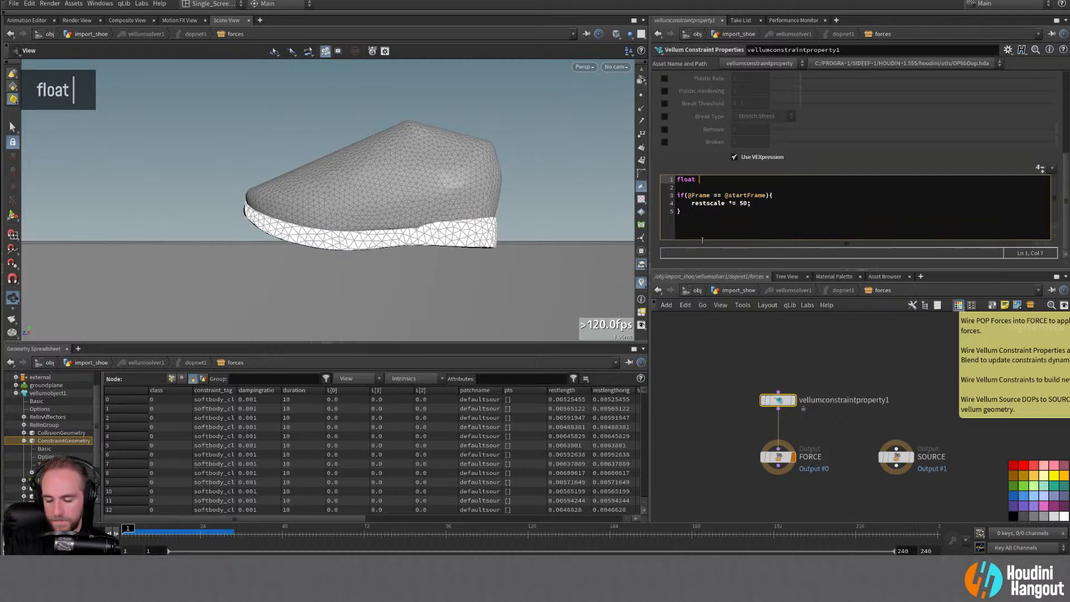
text(stut)
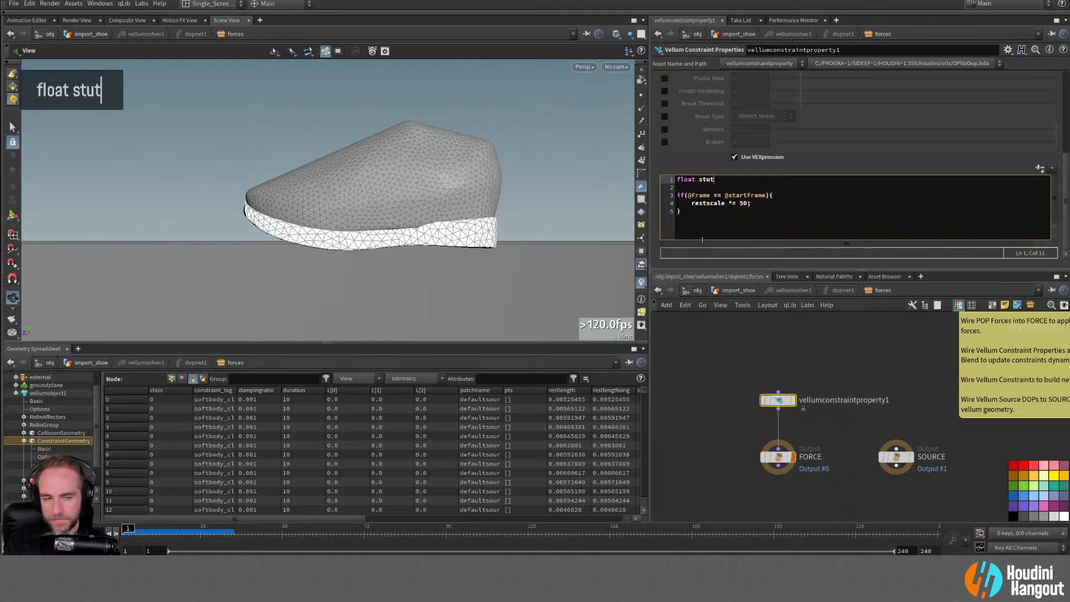
key(BackSpace)
key(BackSpace)
text(rutSc)
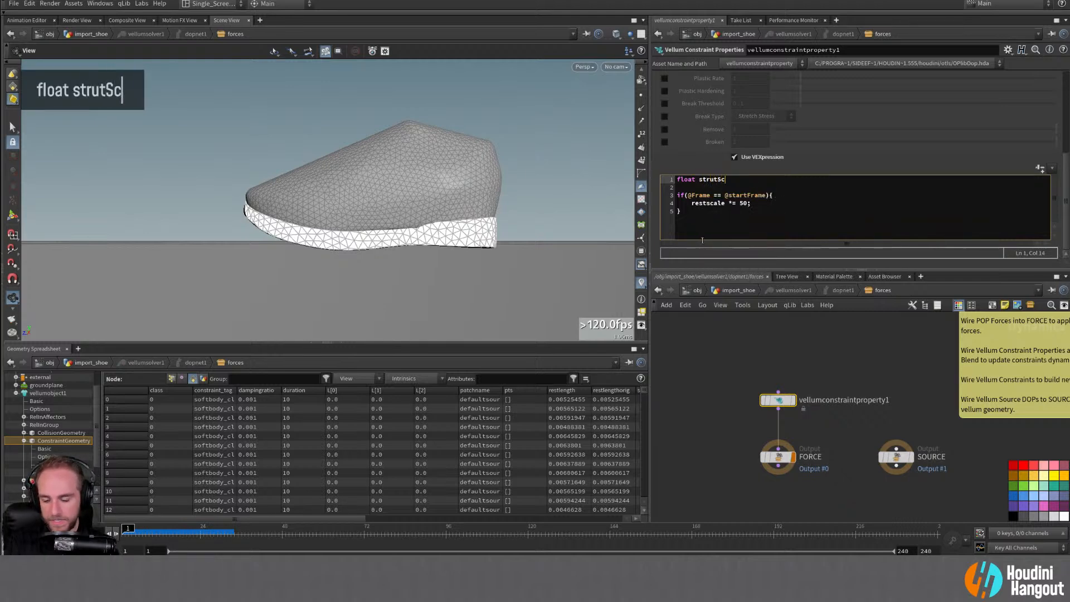
text(ale = fit(@)
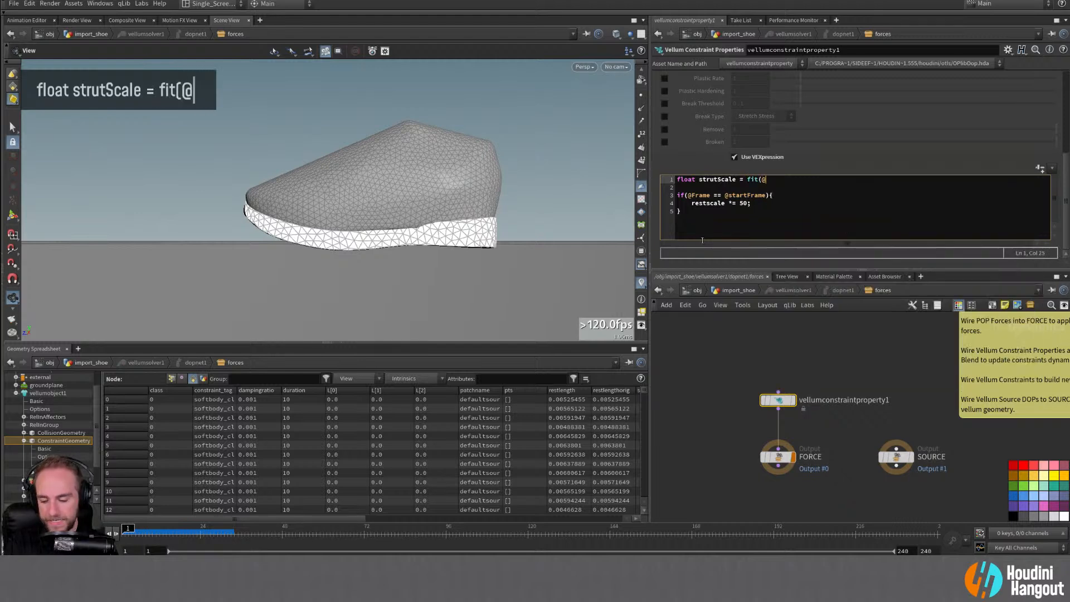
text(Frame)
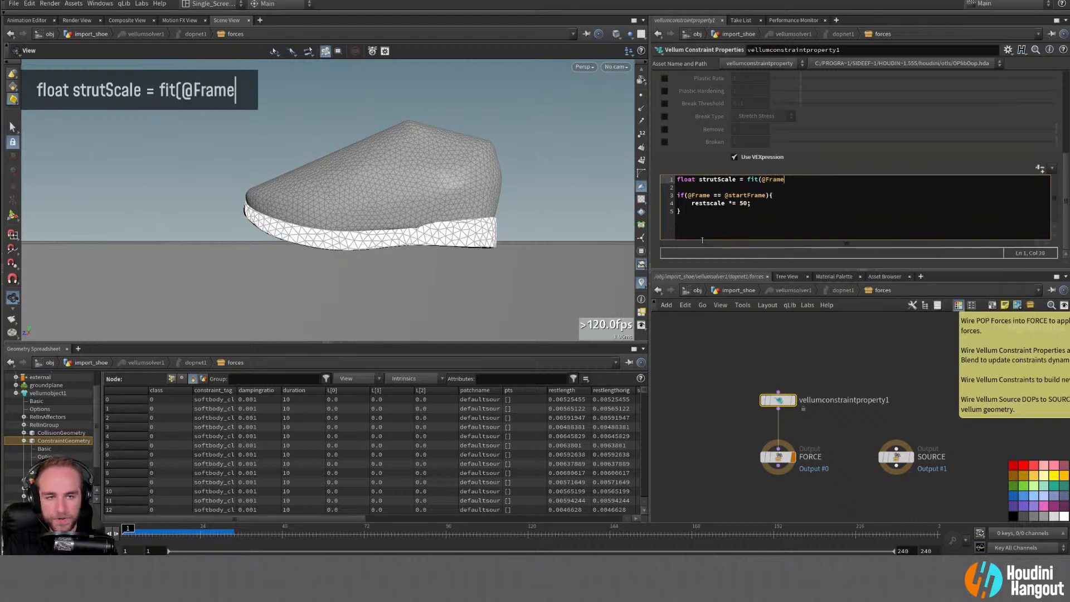
text(, )
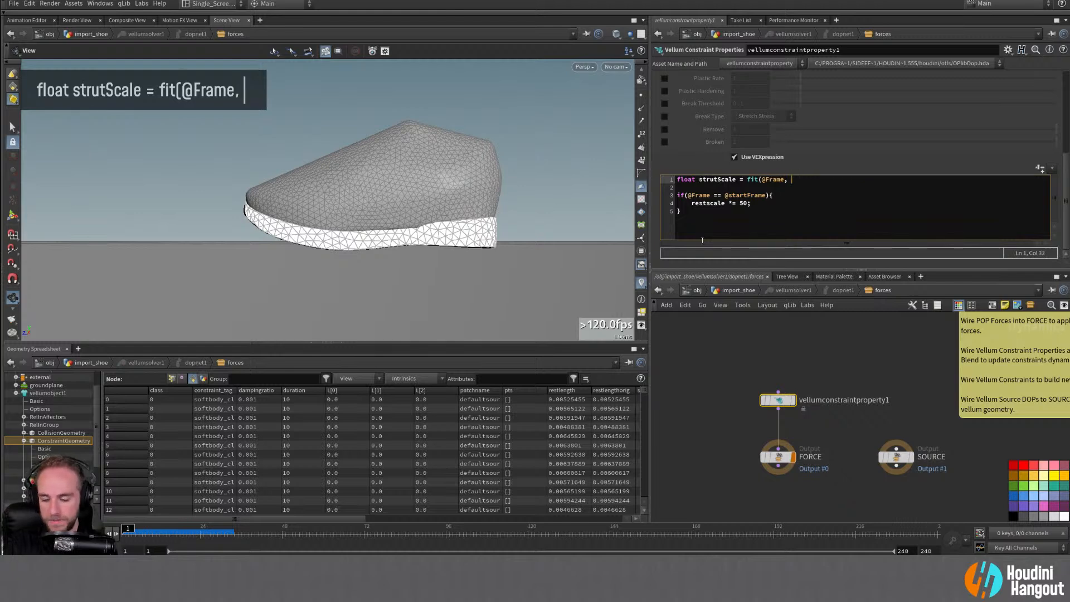
text(@Start)
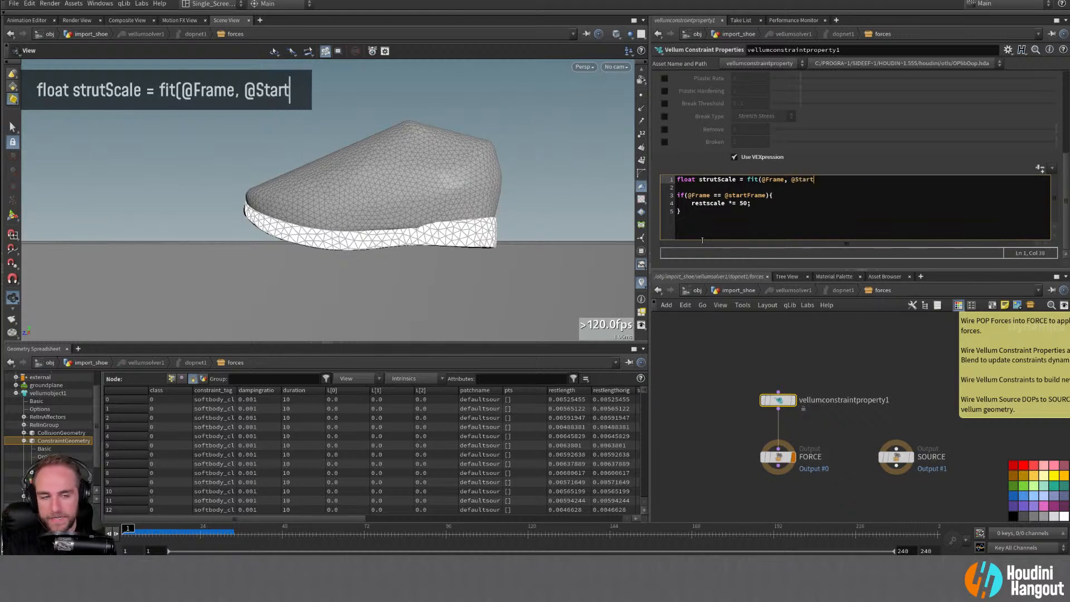
key(BackSpace)
key(BackSpace)
key(BackSpace)
key(BackSpace)
key(BackSpace)
text(strat)
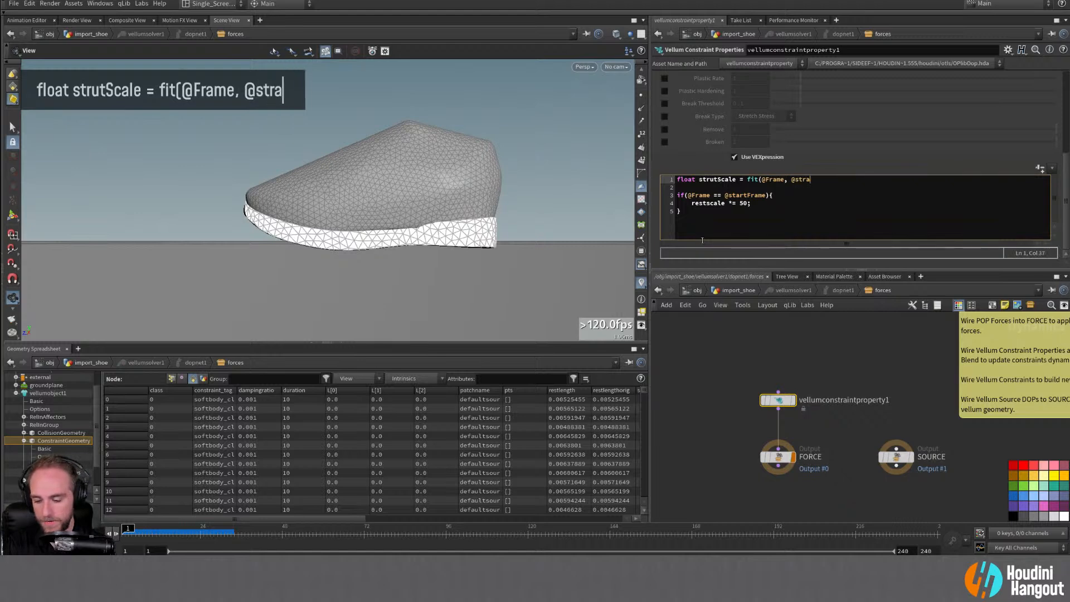
key(BackSpace)
key(BackSpace)
key(BackSpace)
text(artF)
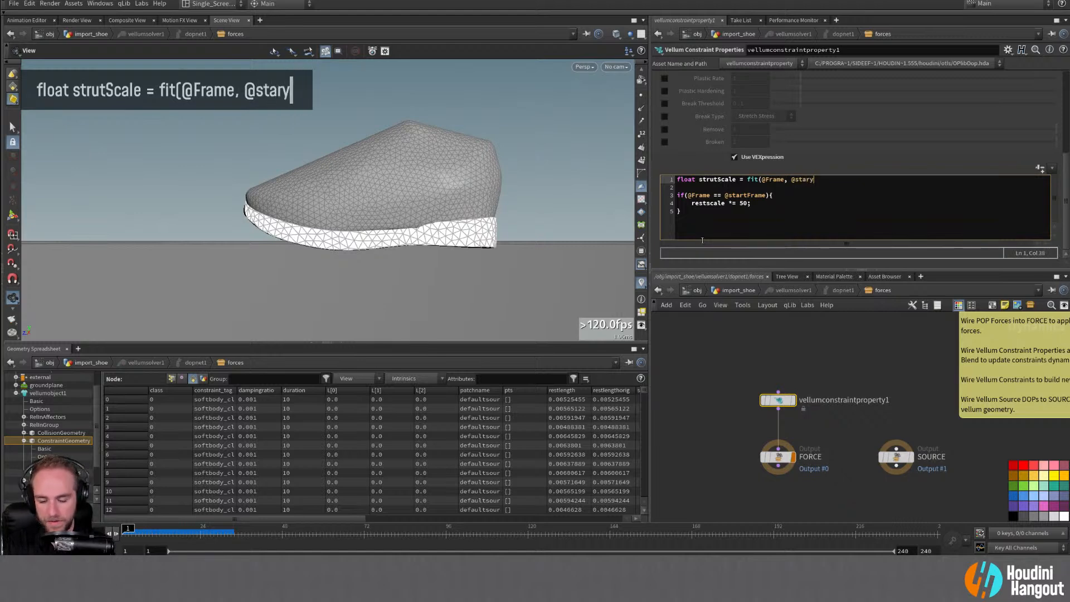
text(rame, @)
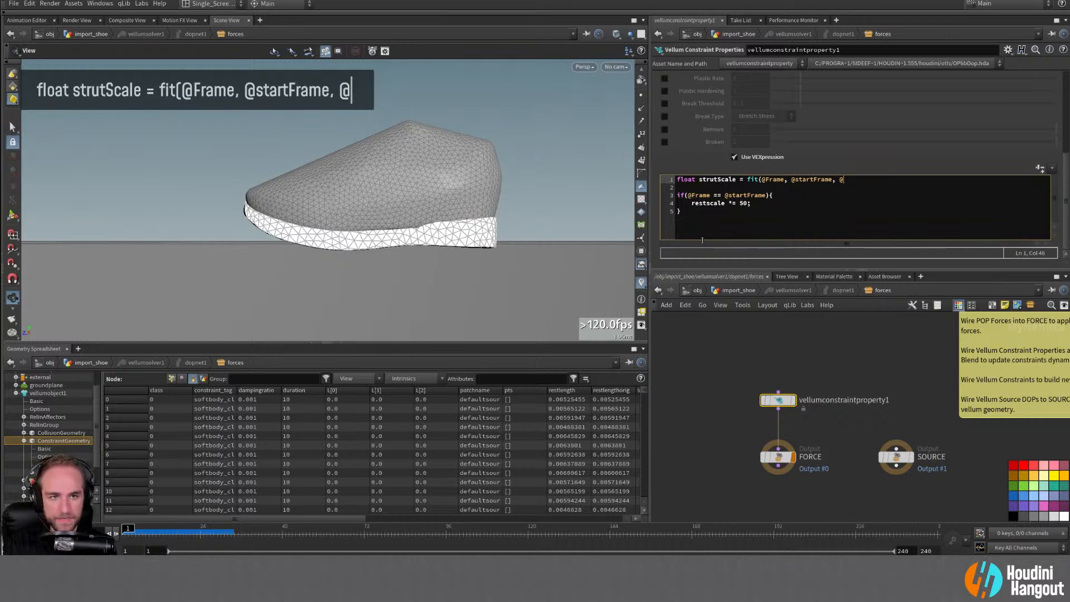
key(BackSpace)
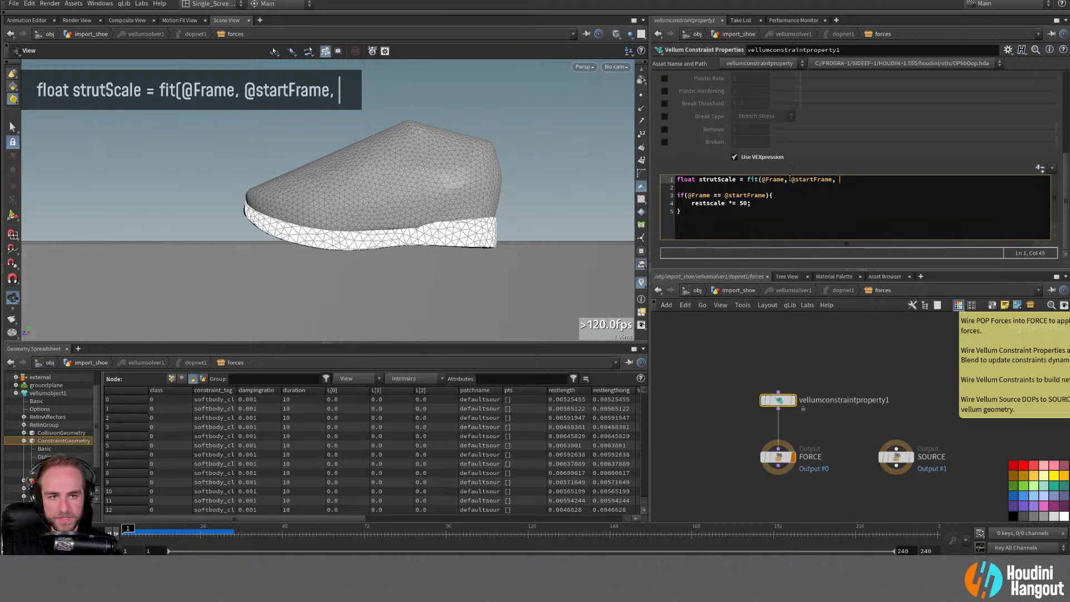
drag(790, 179, 833, 178)
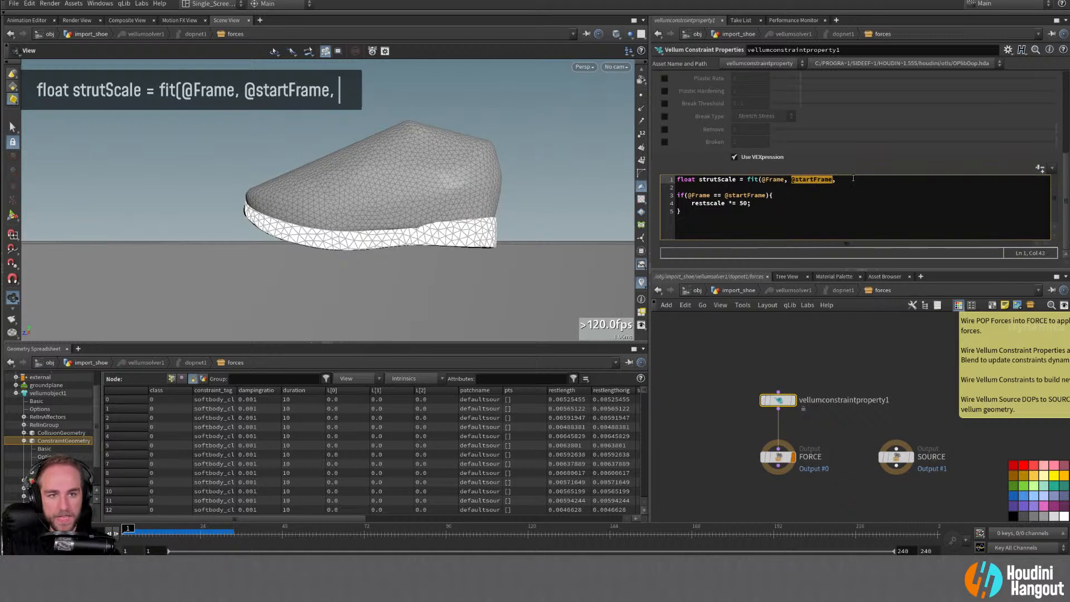
key(ctrl+c)
click(852, 179)
key(ctrl+v)
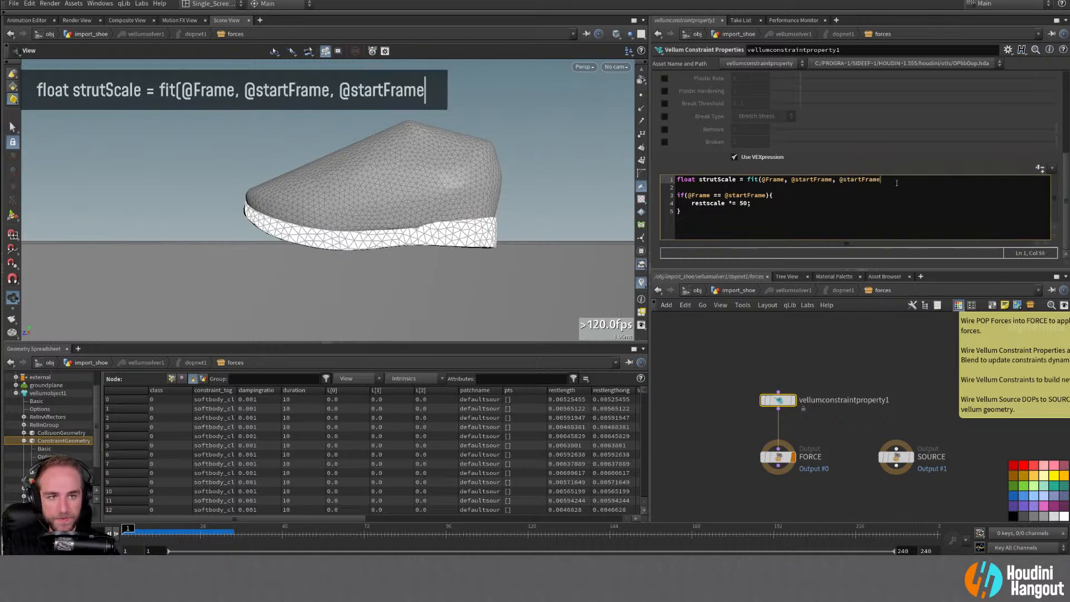
text(+du)
key(BackSpace)
key(BackSpace)
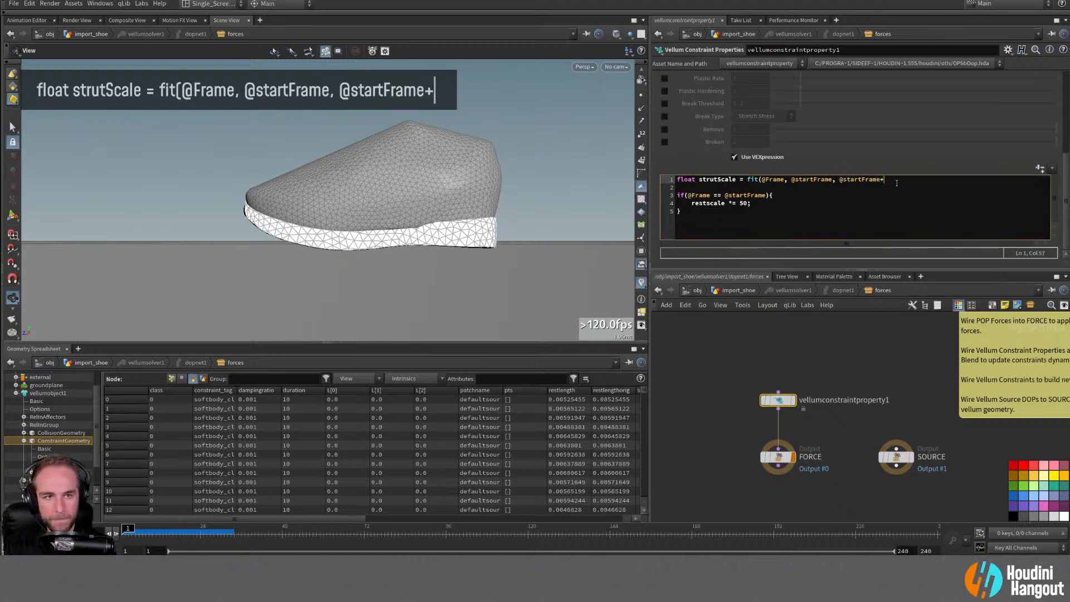
text(@)
text(duratio)
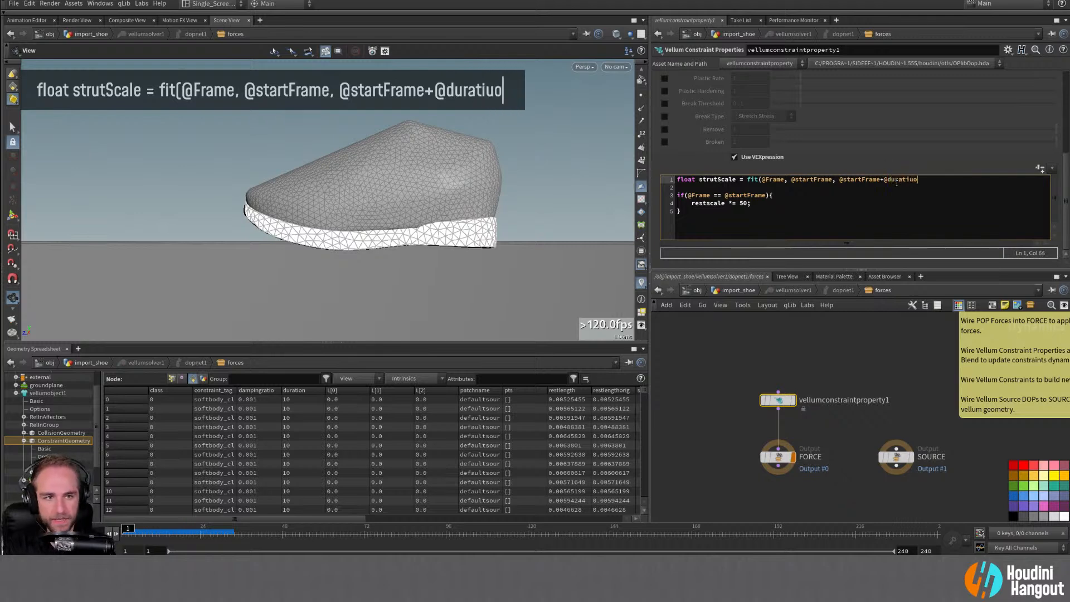
text(n, 1, 50);)
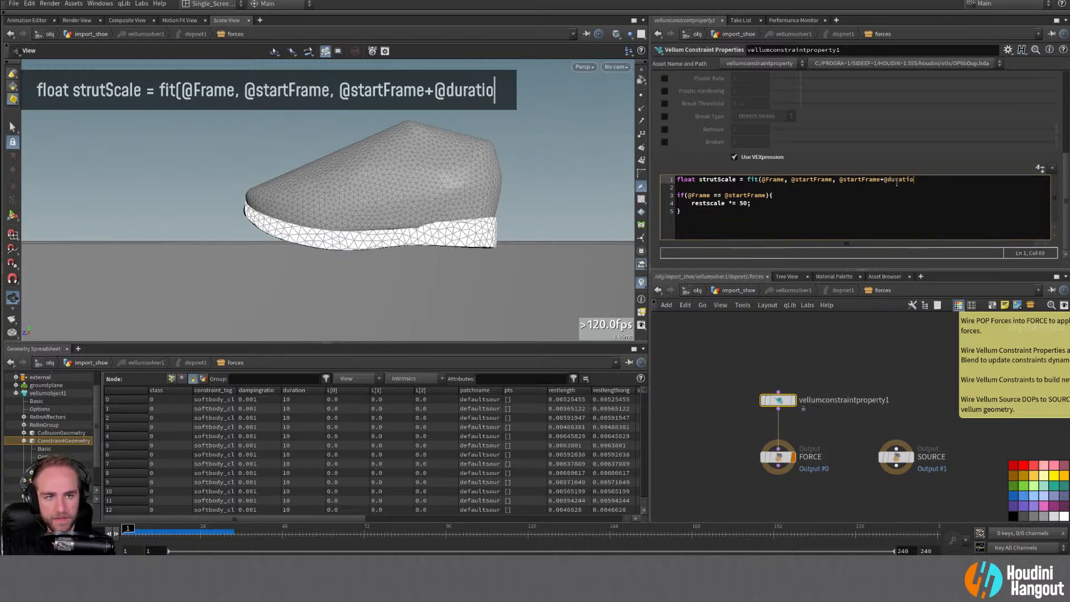
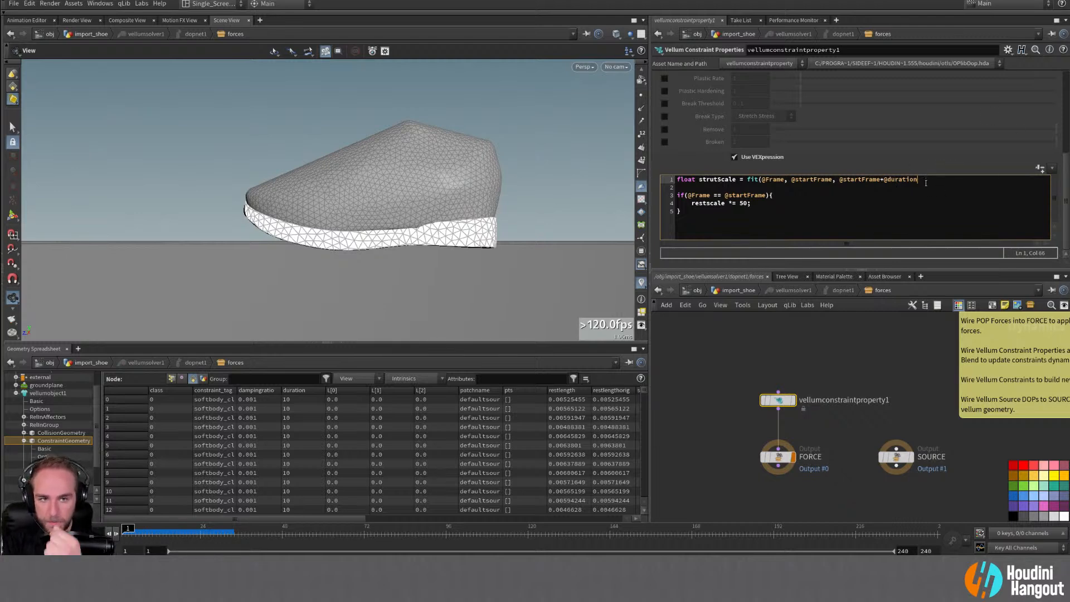
Step: Complete the strutScale fit function with an output range of 1 to 50 and end the statement
text(,)
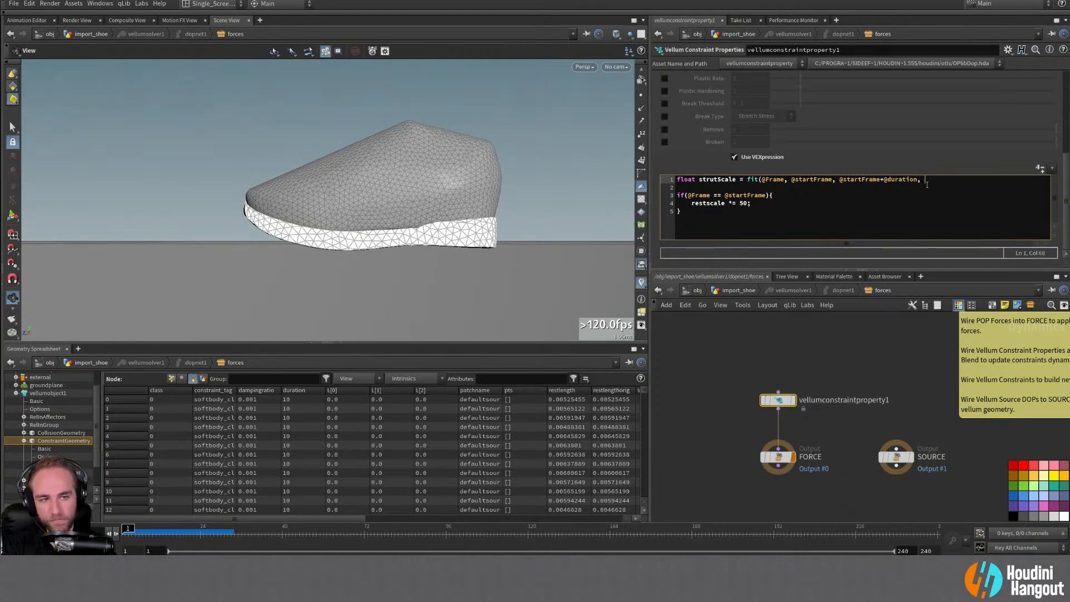
text(1)
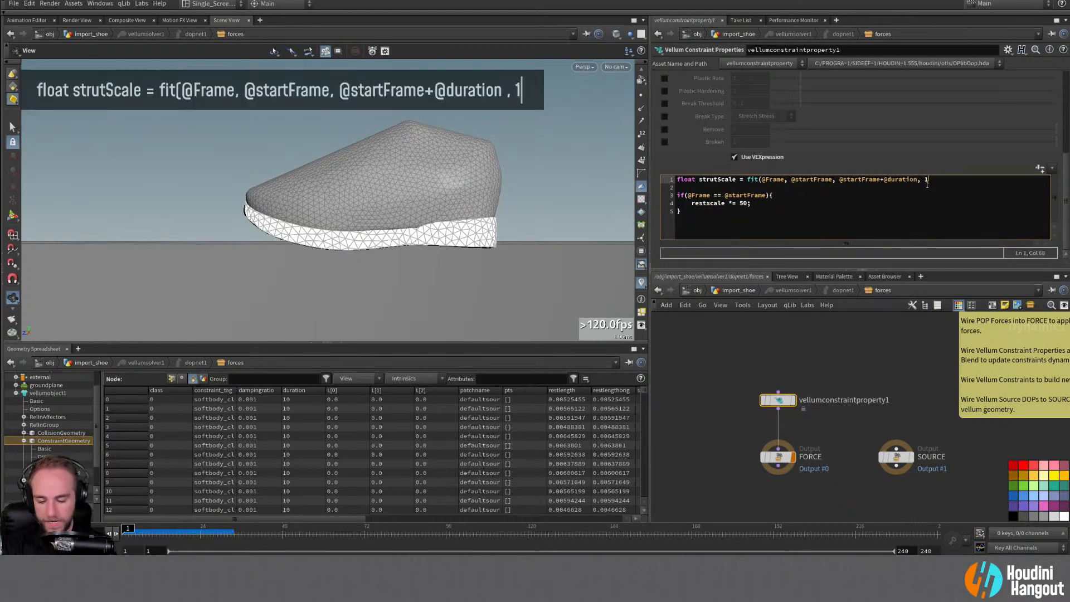
text(, 50)
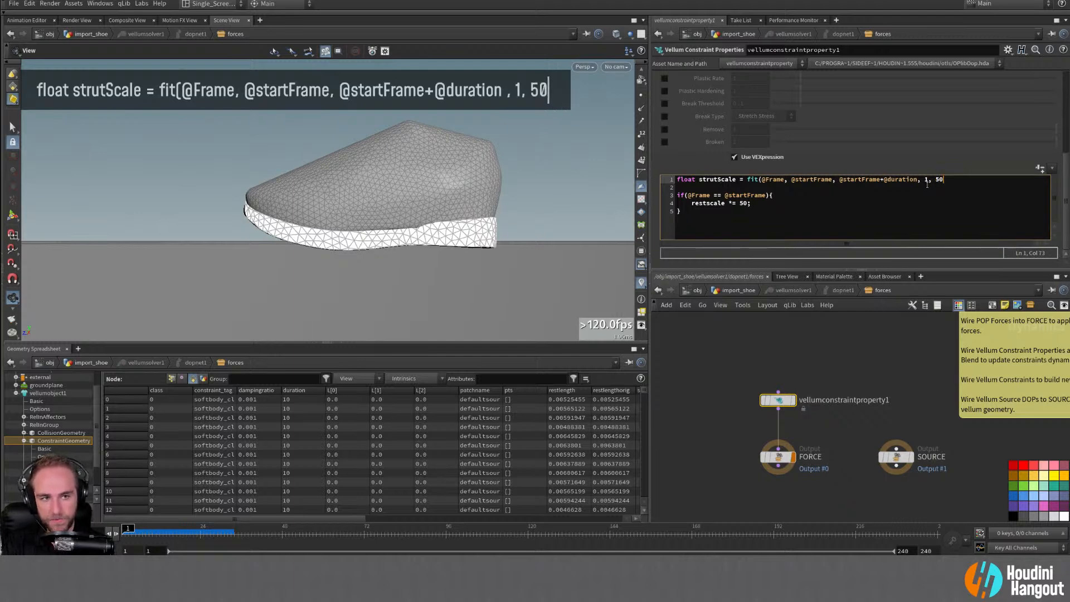
text())
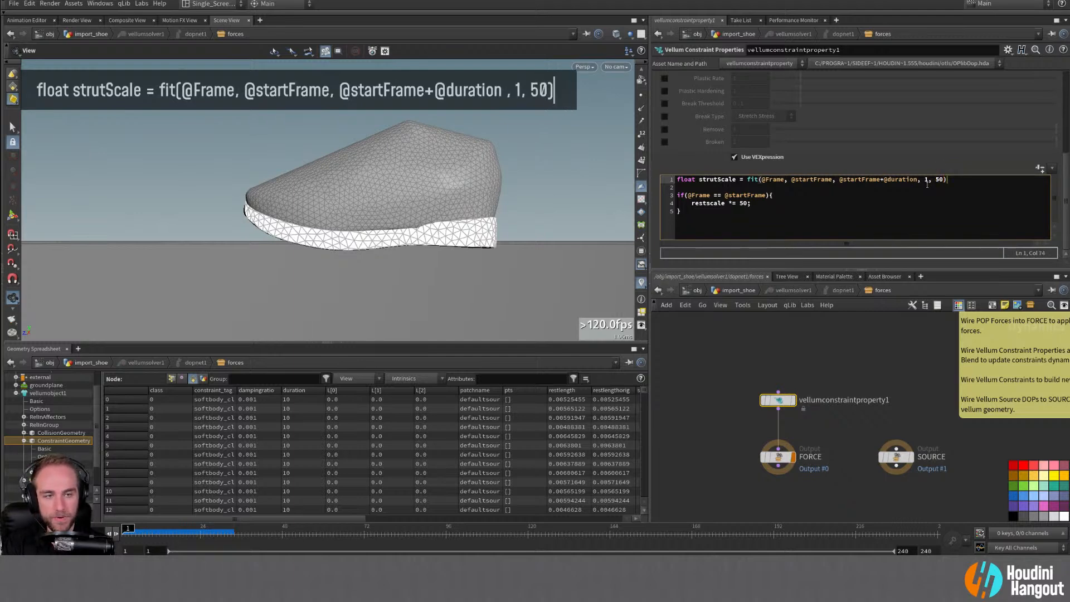
text(;)
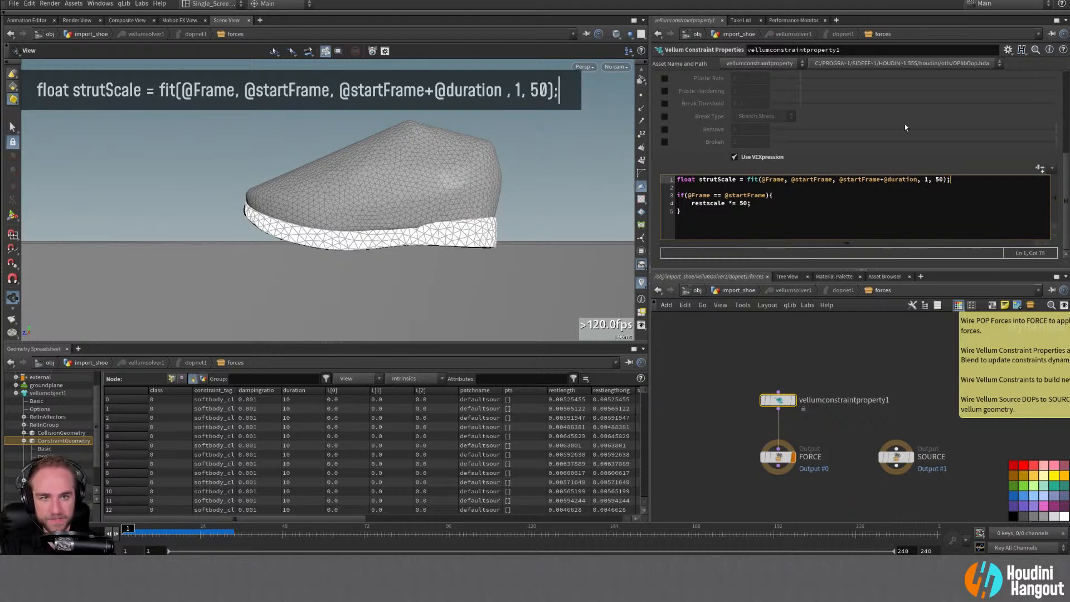
double_click(742, 204)
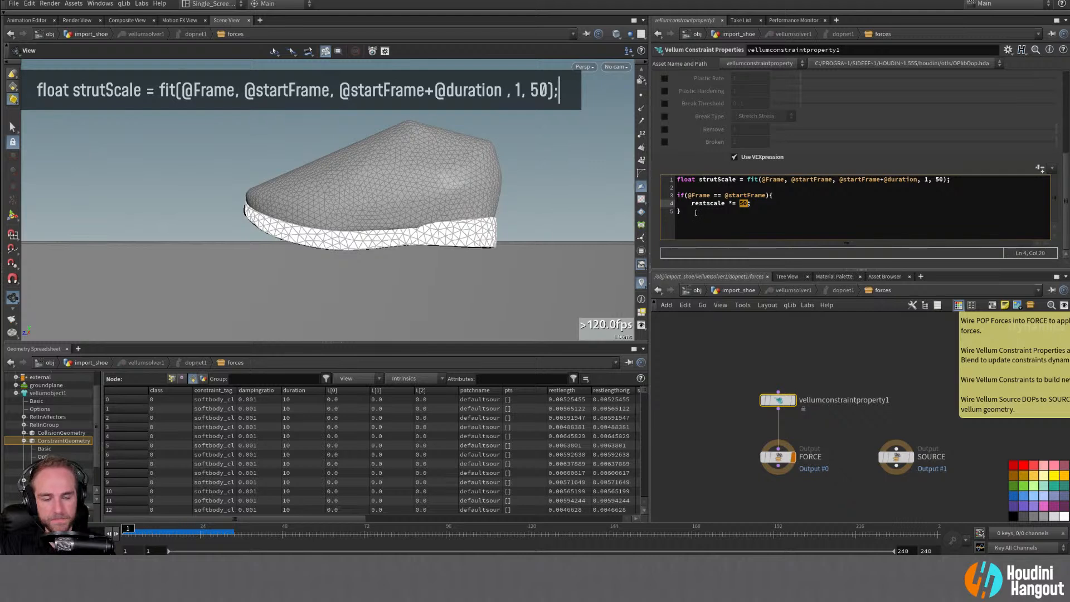
click(676, 211)
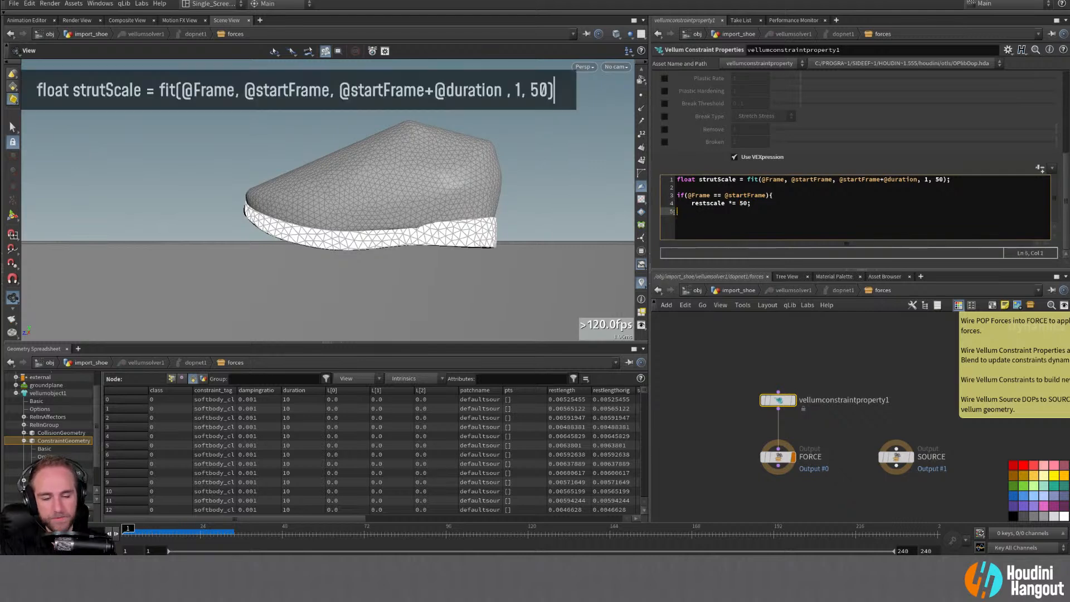
drag(692, 204, 676, 187)
key(BackSpace)
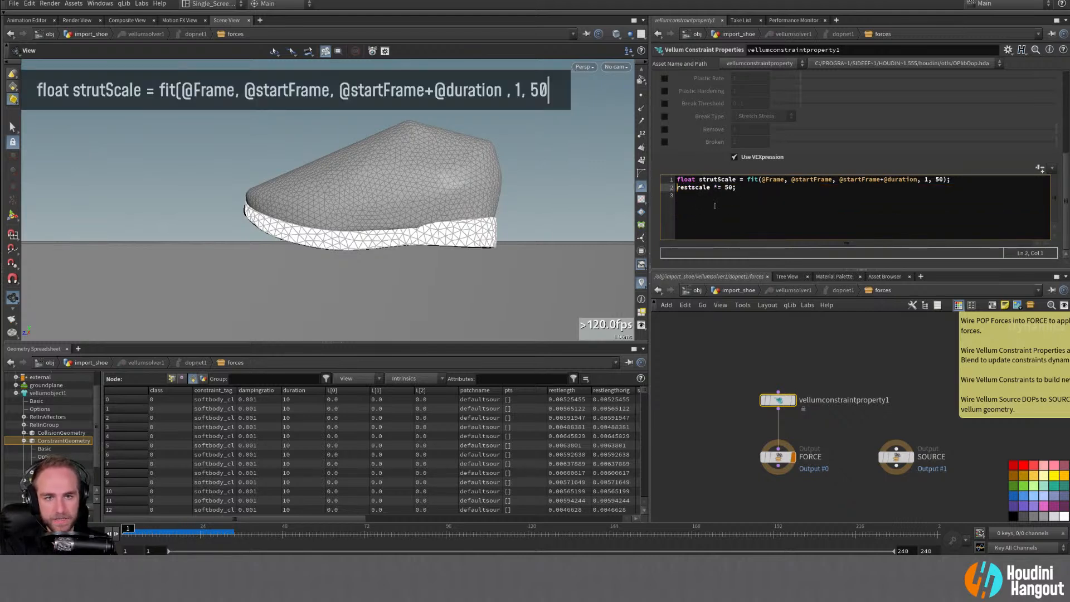
key(Return)
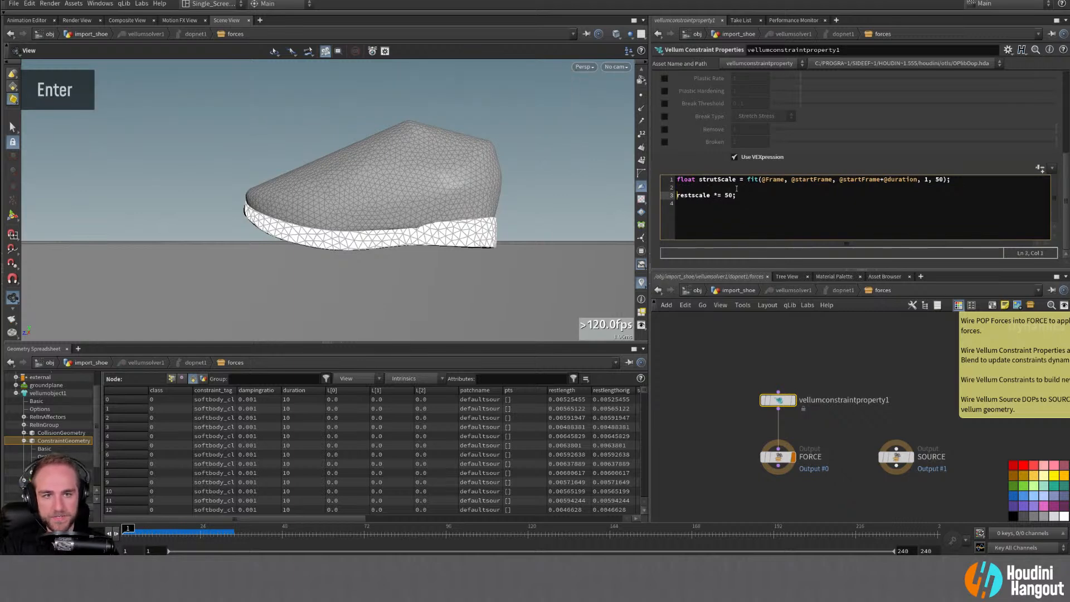
Step: Replace the restscale multiplier with strutScale, apply the expression, play the simulation, and return to the first frame
double_click(726, 195)
text(stru)
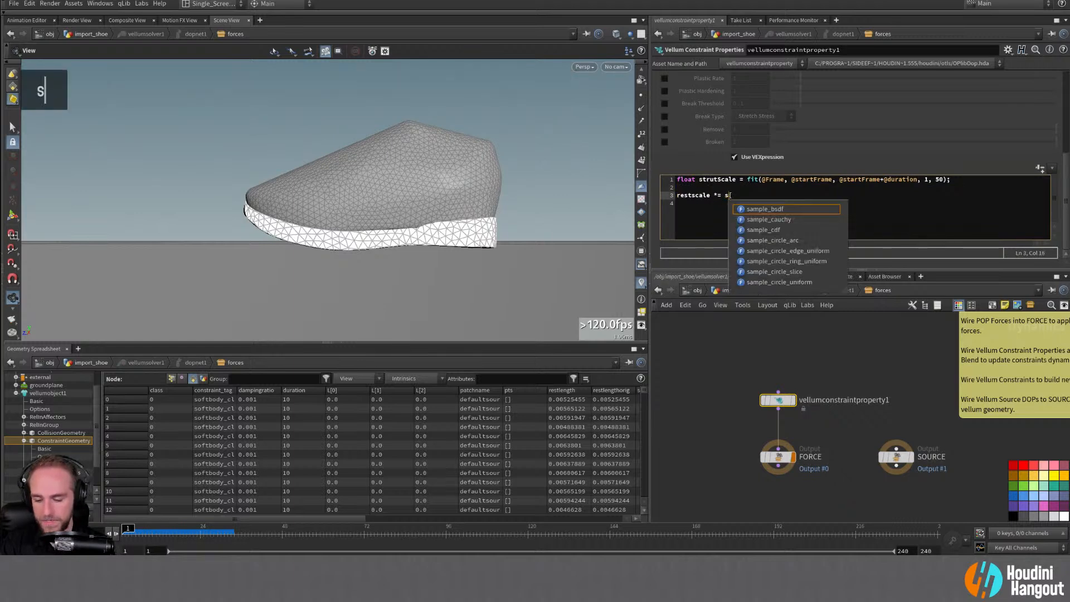
text(tScale;)
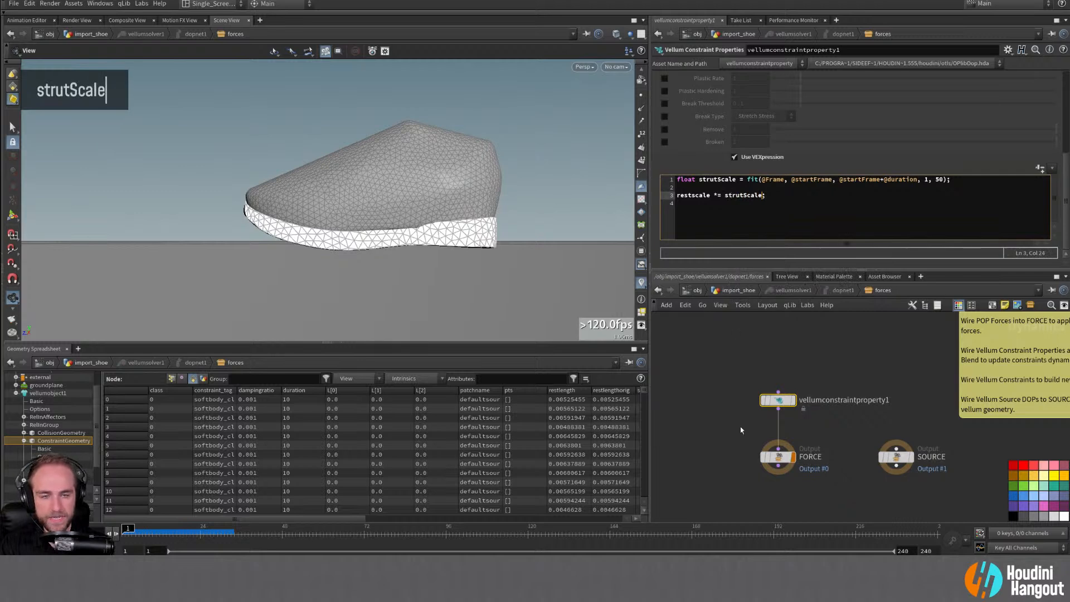
click(740, 429)
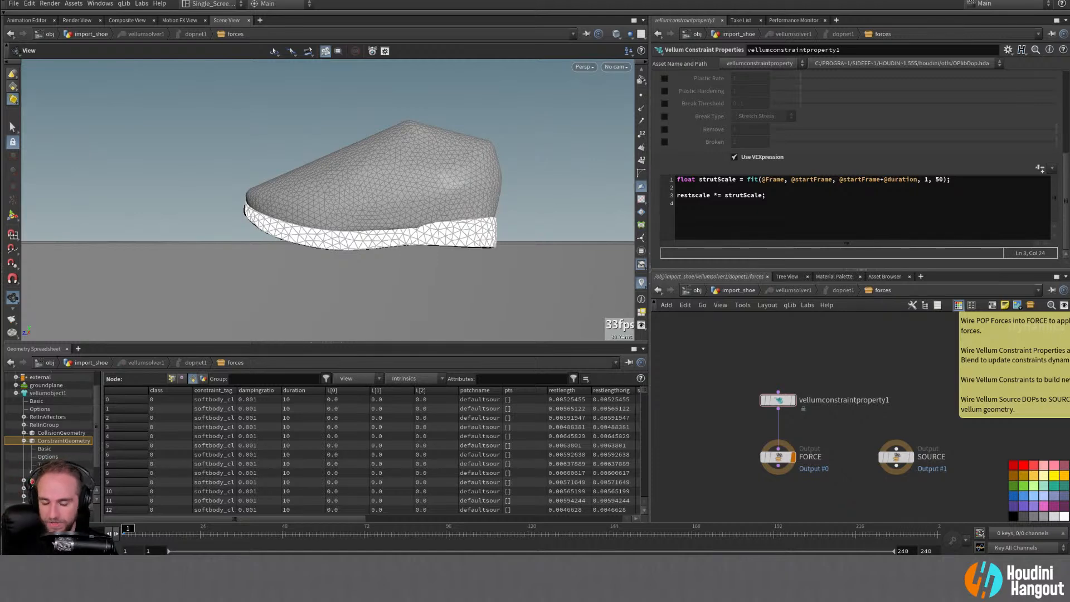
key(Up)
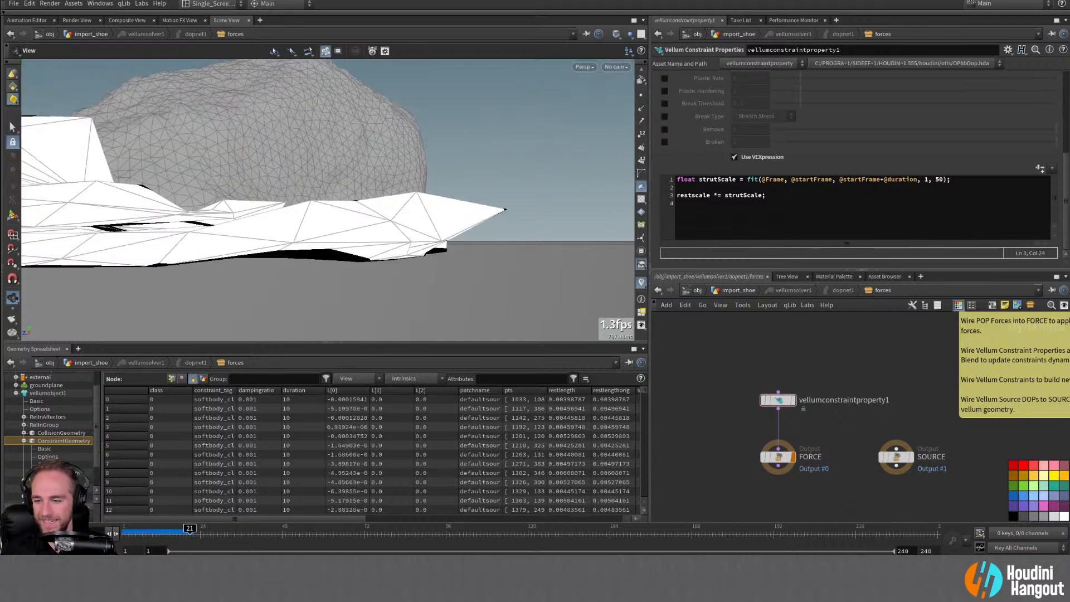
click(13, 533)
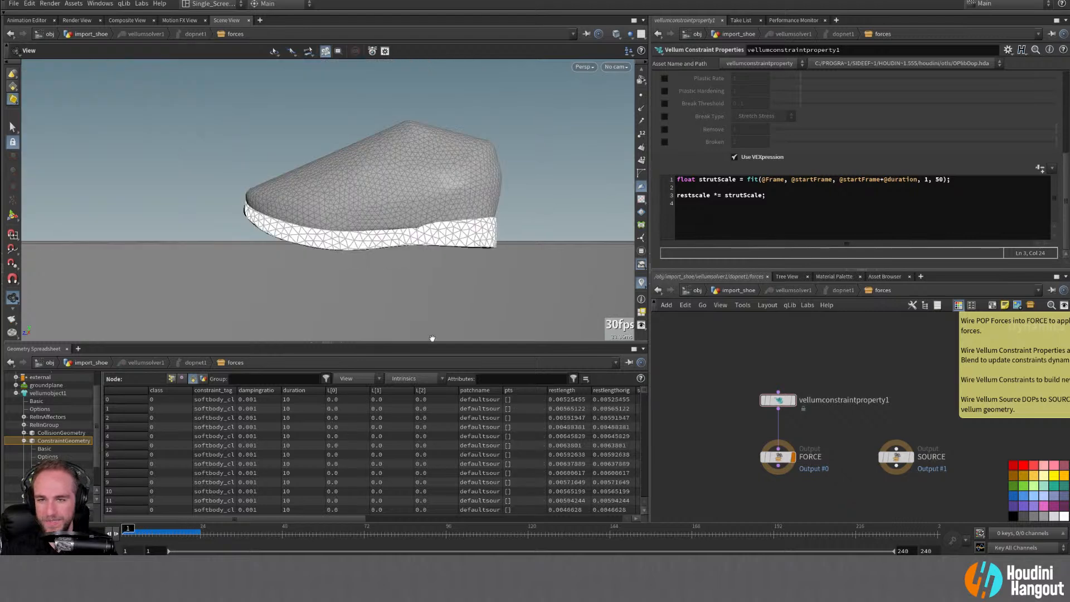
Step: Set the upper output value of the strutScale fit function to 10, apply it, and play the simulation
double_click(940, 179)
text(10)
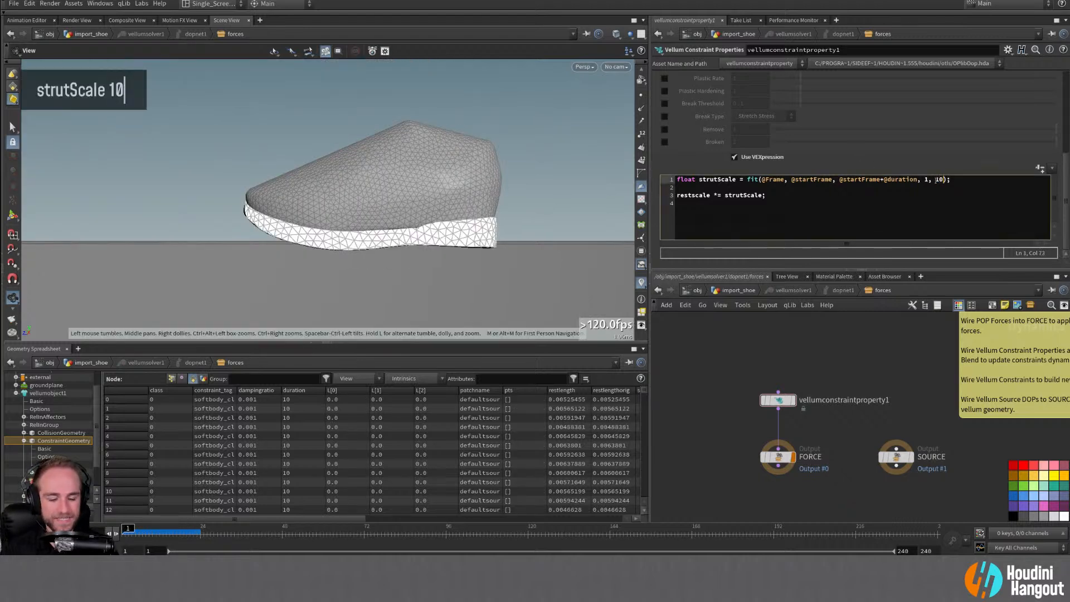
key(Return)
key(BackSpace)
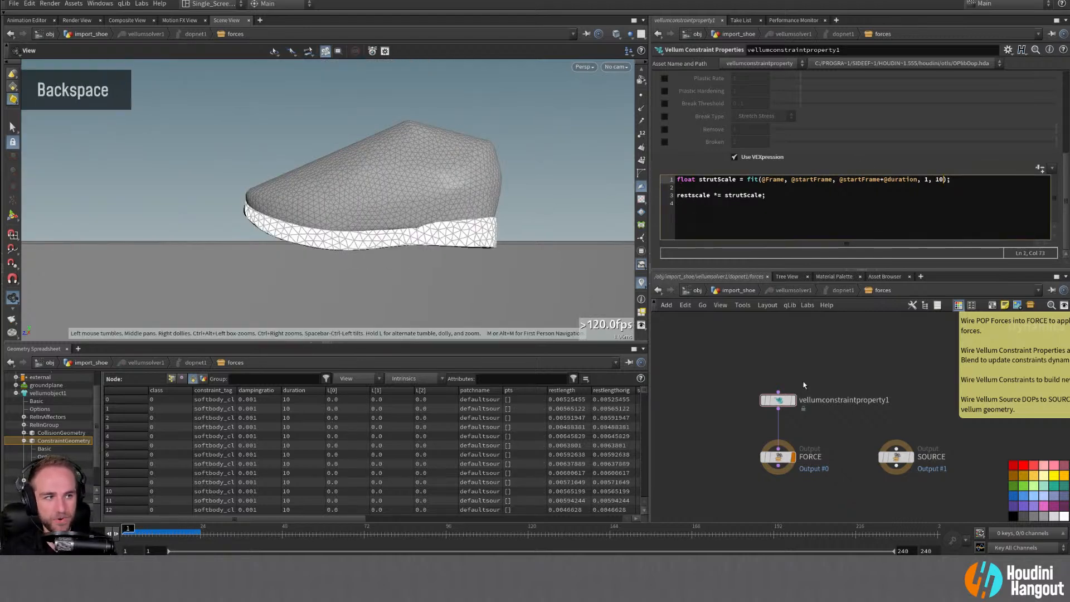
click(804, 386)
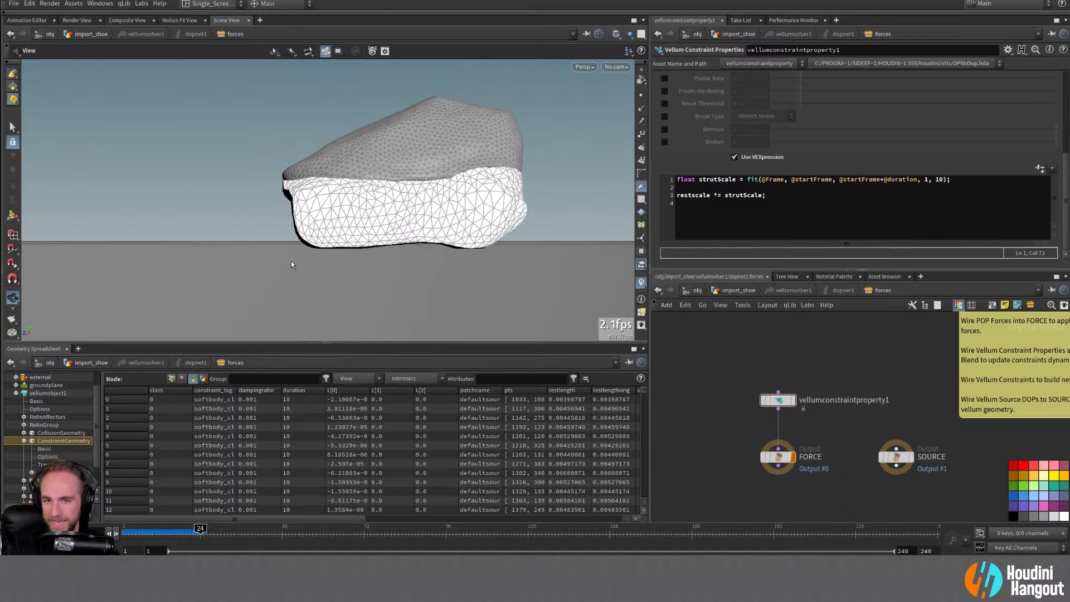
Step: Inspect the expanded sole from the heel side, then replay the simulation from the first frame
alt+drag(390, 223, 434, 229)
alt+right_drag(434, 228, 415, 223)
alt+drag(416, 223, 491, 195)
alt+middle_drag(490, 195, 496, 204)
alt+drag(496, 203, 433, 210)
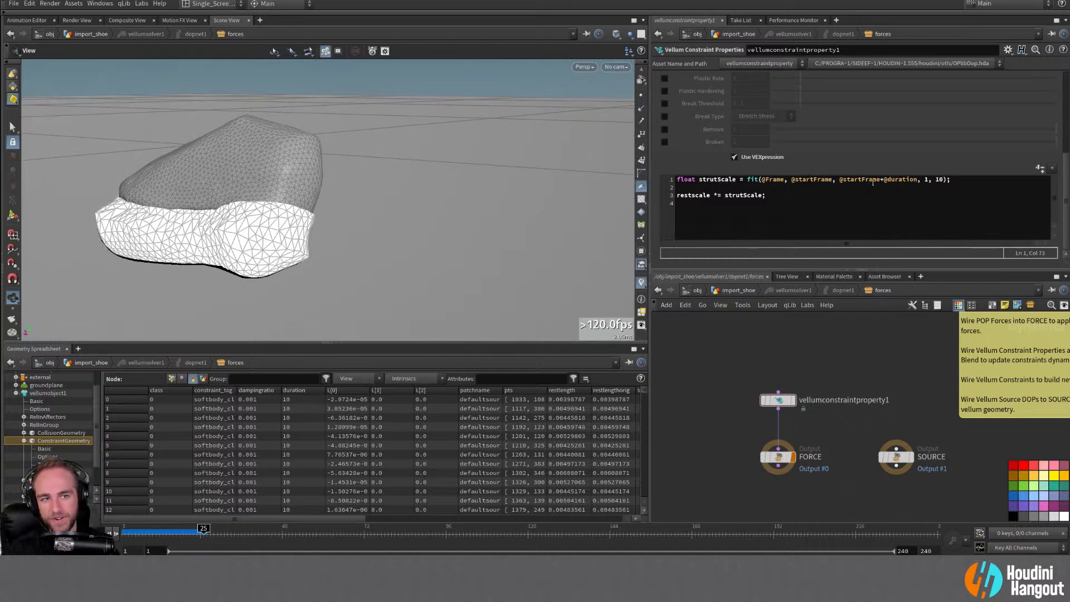
key(ctrl+Up)
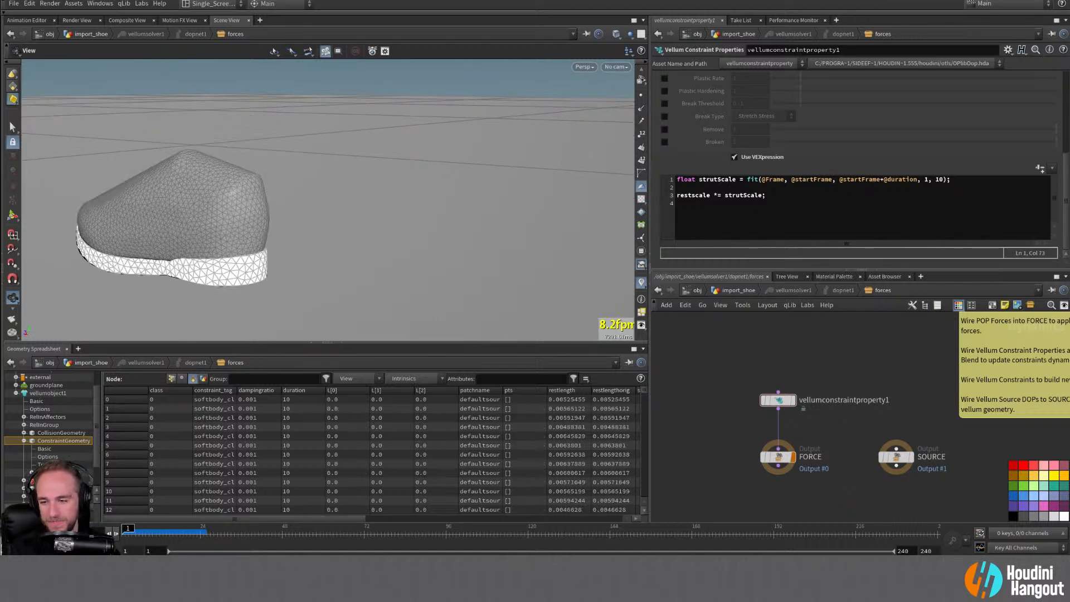
key(Up)
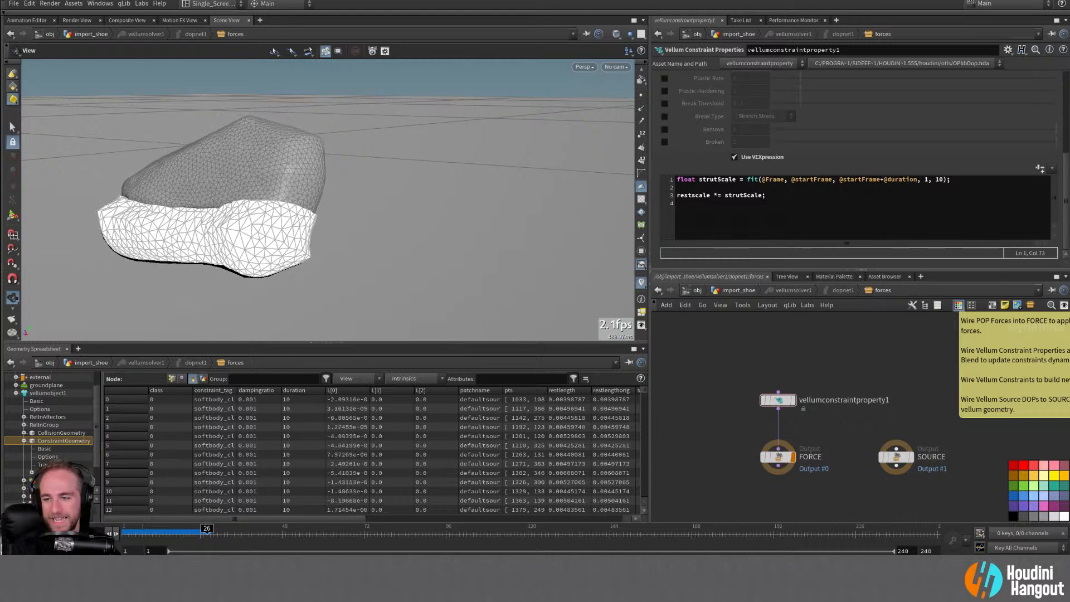
Step: Set the strutScale fit's output maximum to 25 in the VEXpression, play the simulation from frame 1 and rewind it
key(ctrl+Up)
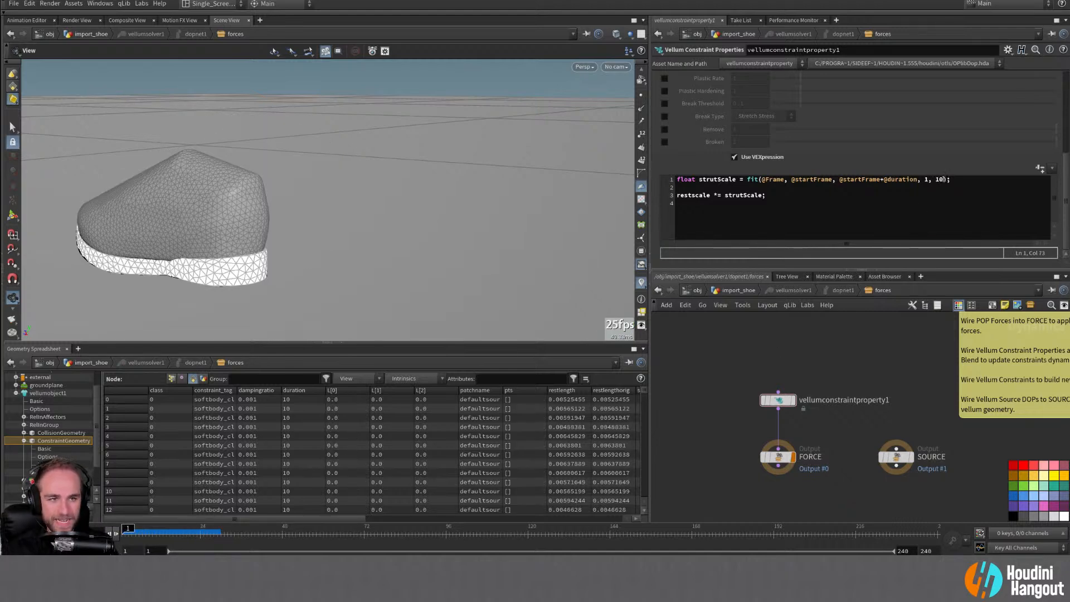
double_click(941, 179)
text(25)
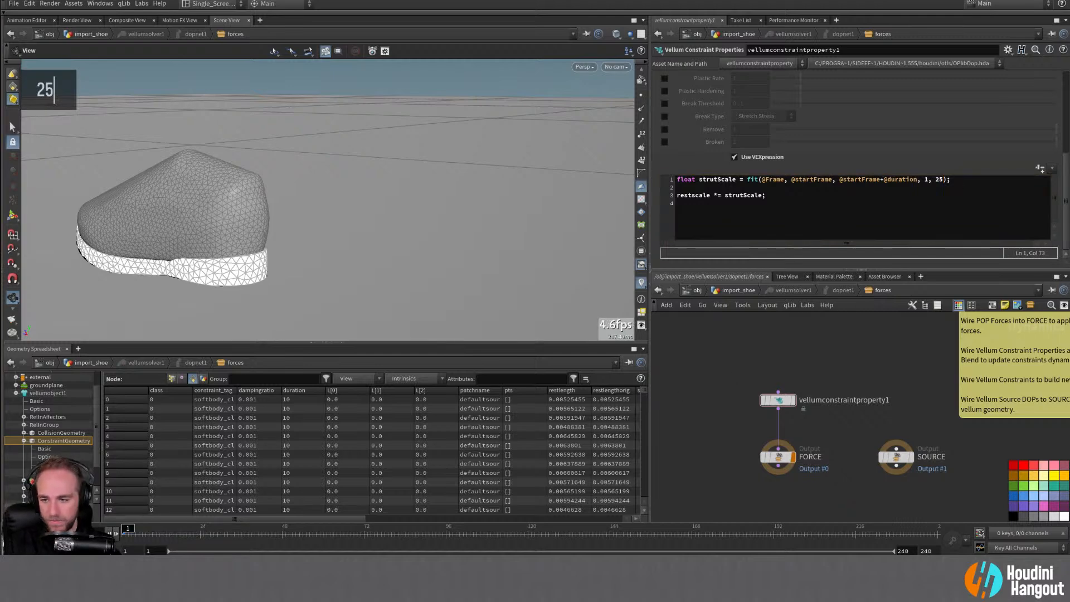
key(Up)
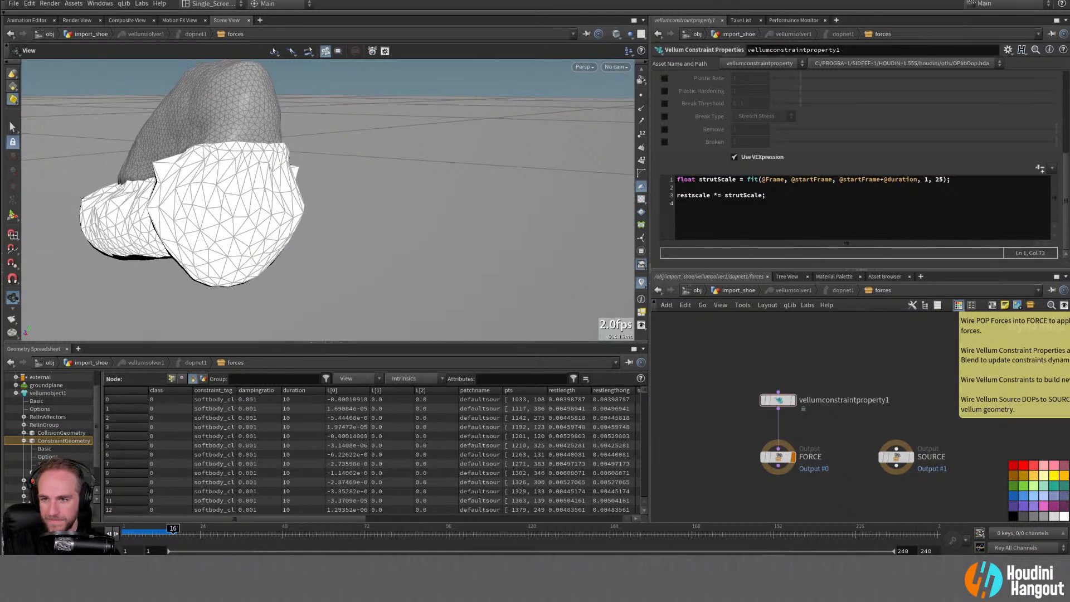
click(14, 533)
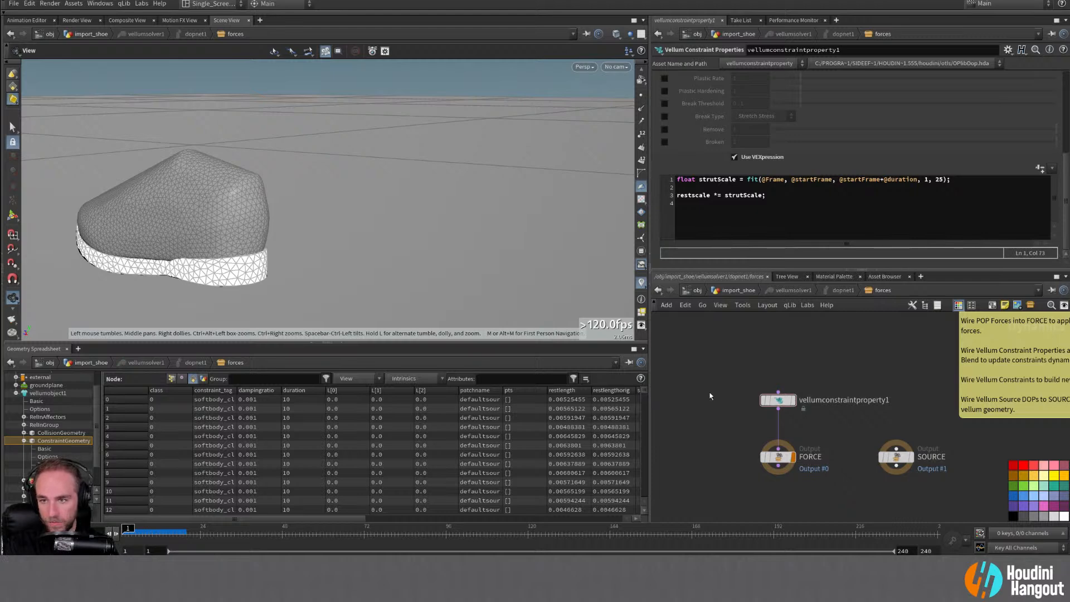
Step: Set the constraint duration to 5 in attribadjustinteger1, then replay the simulation inside the Vellum solver's forces network and rewind to frame 1
key(u)
key(u)
key(u)
click(788, 414)
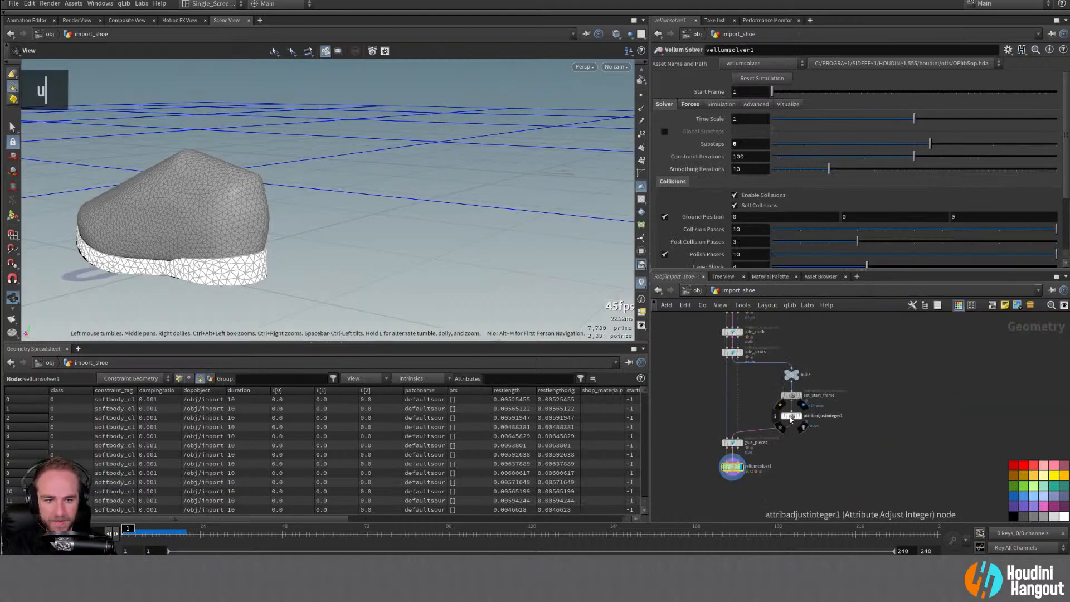
drag(884, 212, 907, 216)
double_click(731, 466)
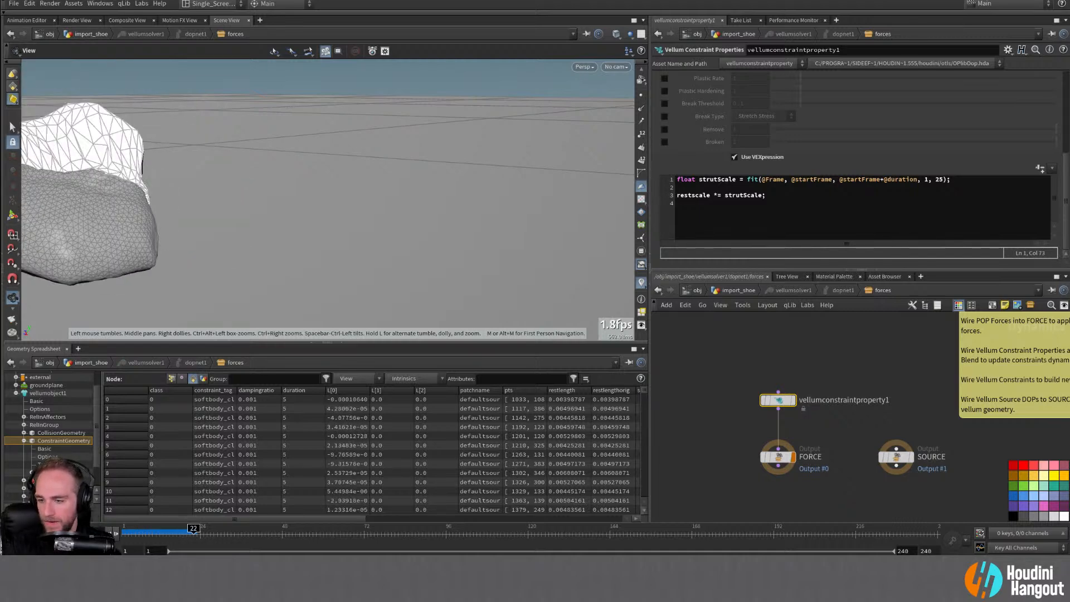
key(ctrl+Up)
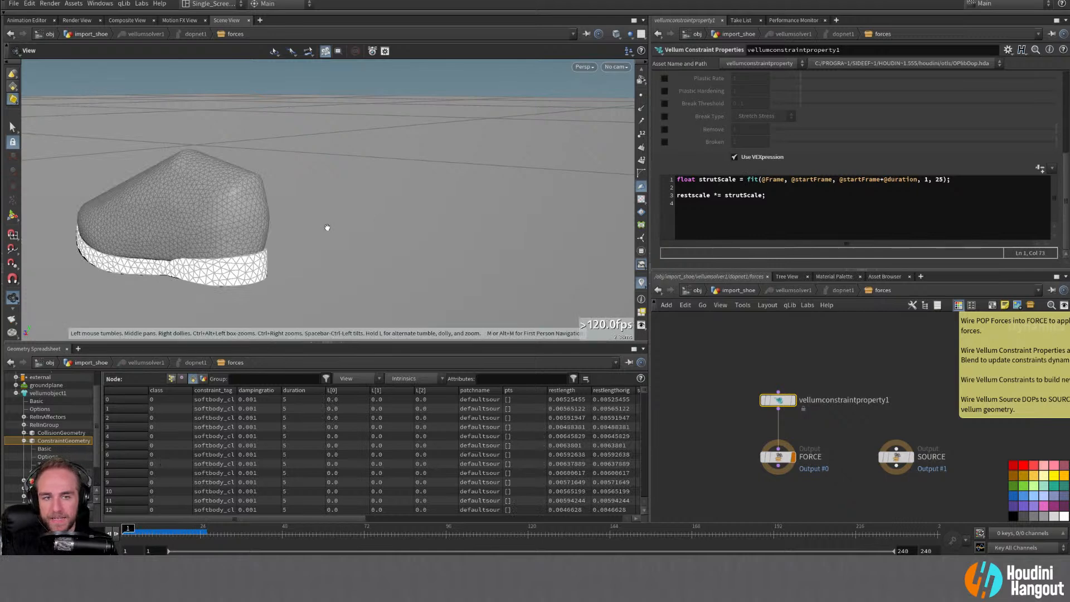
Step: Change the fit function's output range in the VEXpression to 0 minimum and 1 maximum
alt+right_drag(327, 227, 237, 236)
alt+drag(237, 237, 334, 241)
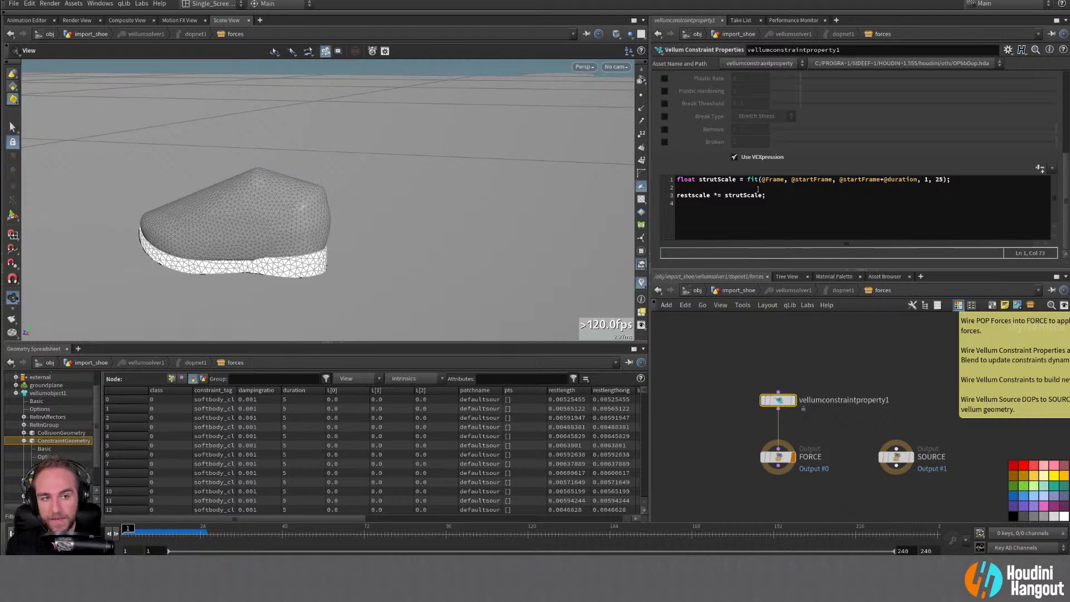
double_click(925, 179)
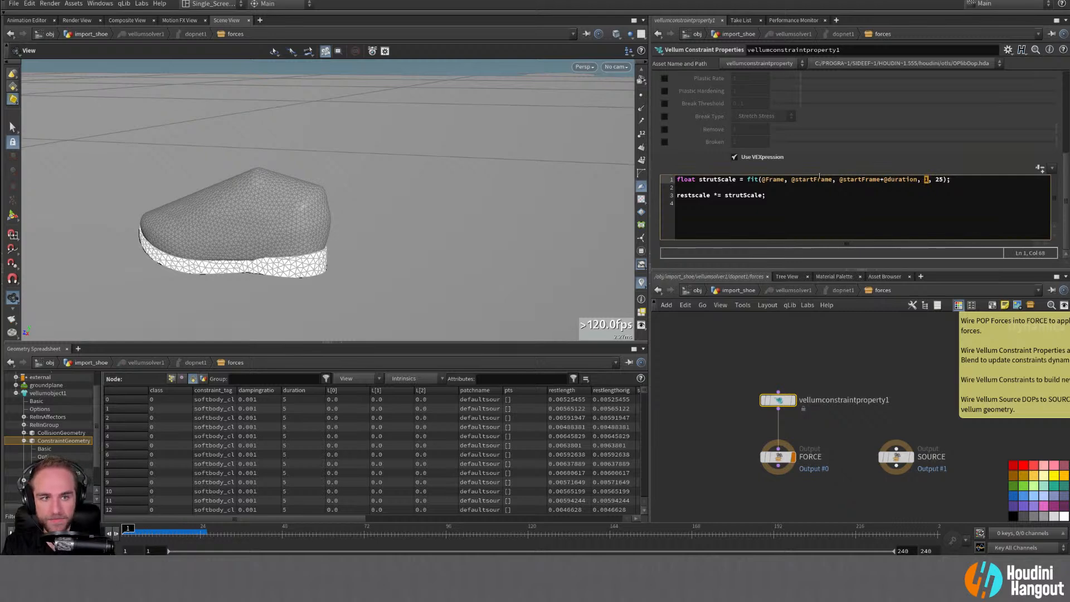
text(0)
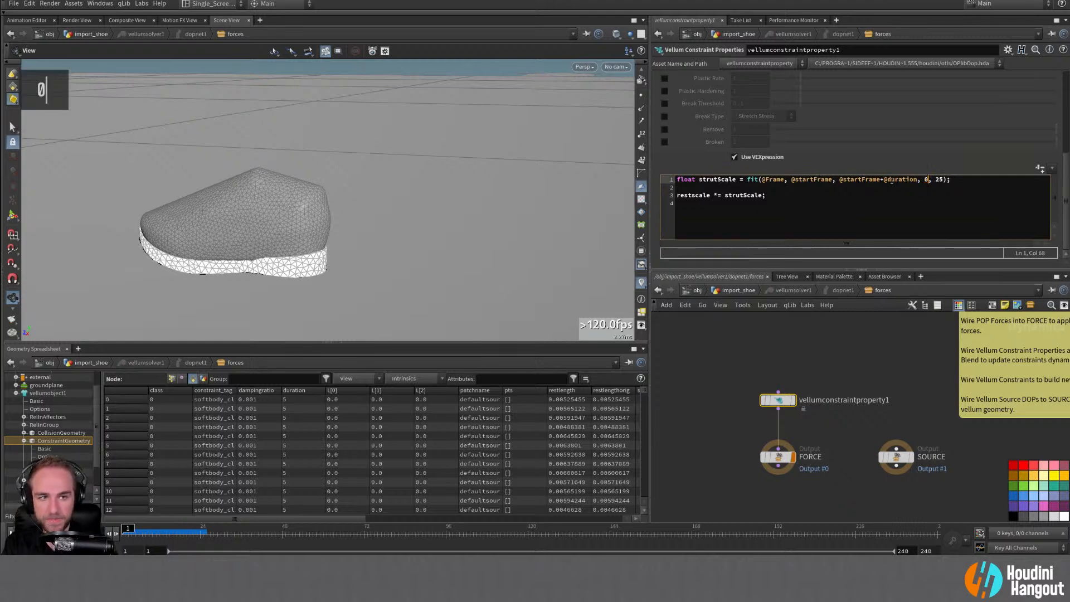
double_click(939, 179)
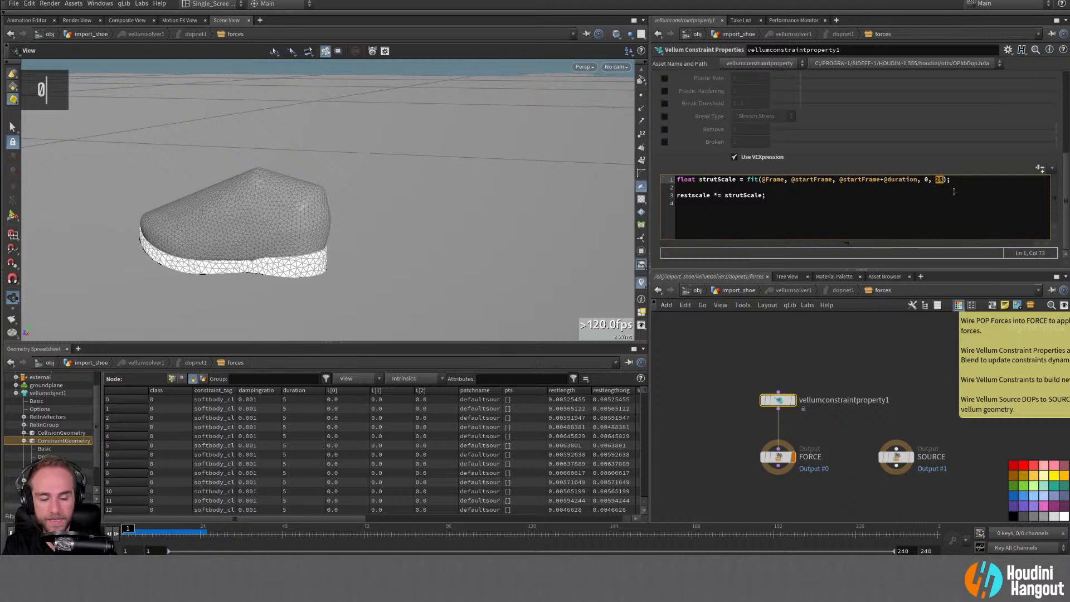
text(1)
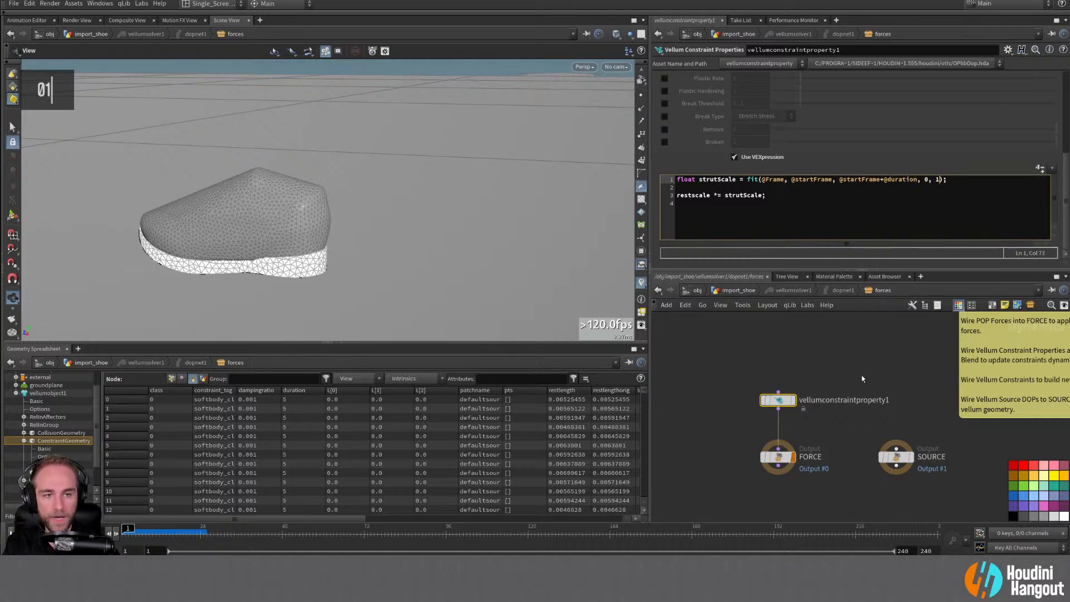
Step: Rename the float variable on the VEXpression's first line to fitDuration
click(748, 179)
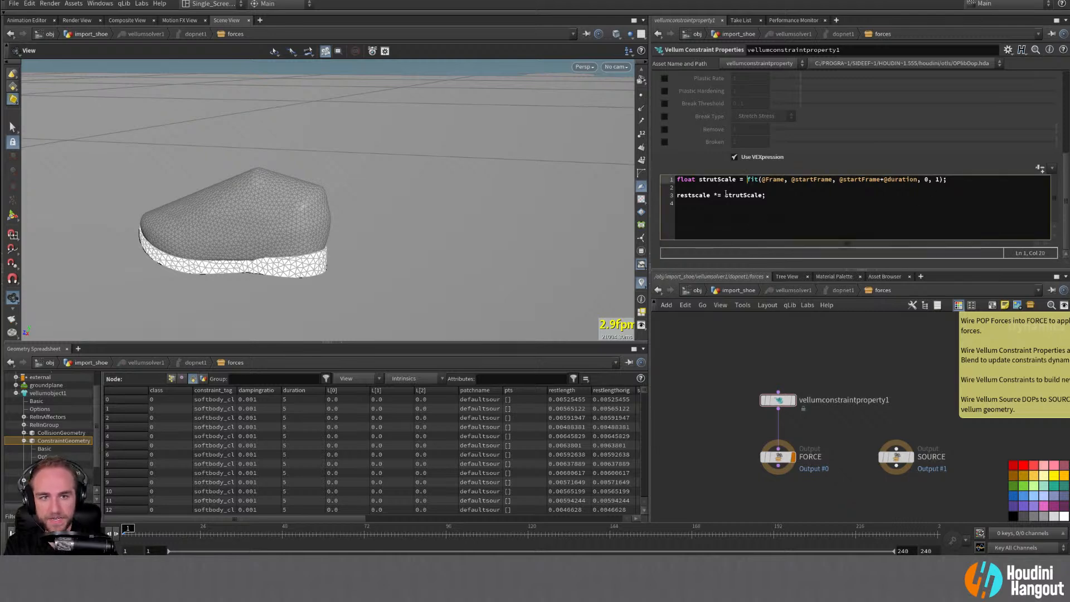
drag(738, 179, 699, 181)
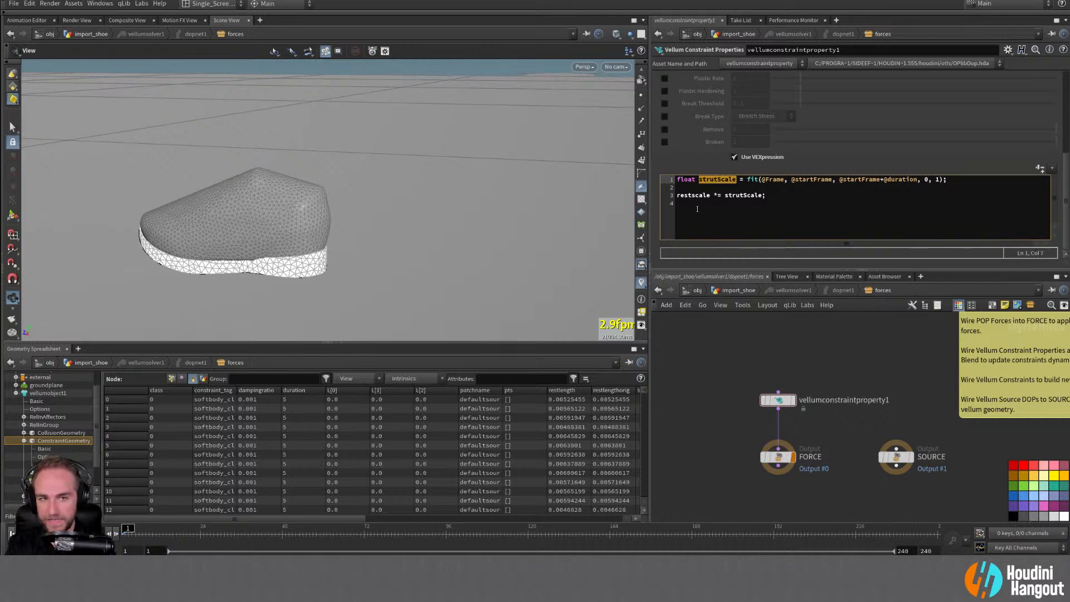
text(fit)
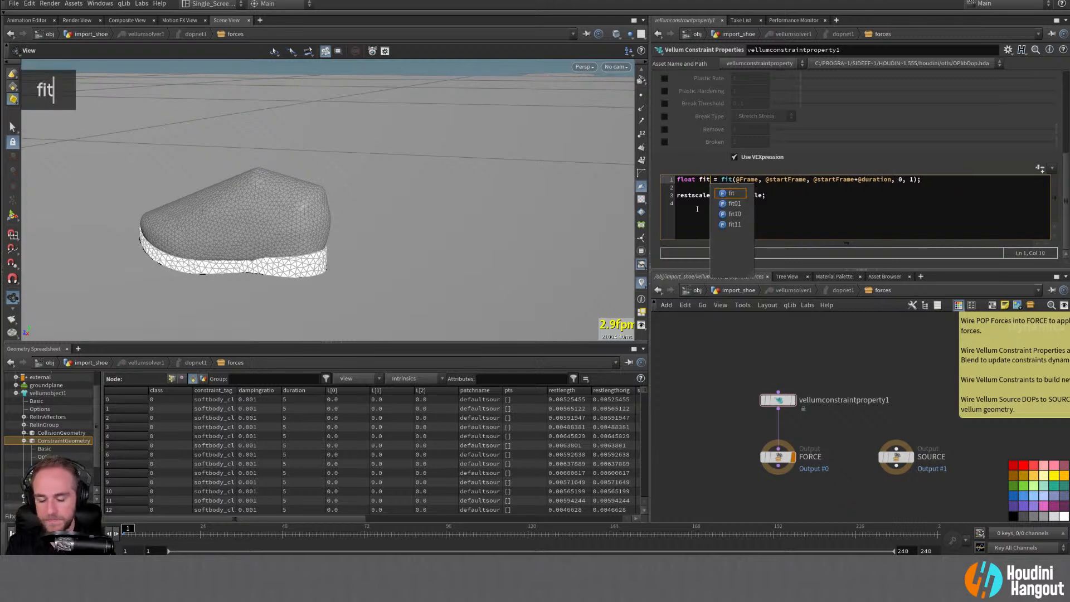
text(FX)
key(BackSpace)
key(BackSpace)
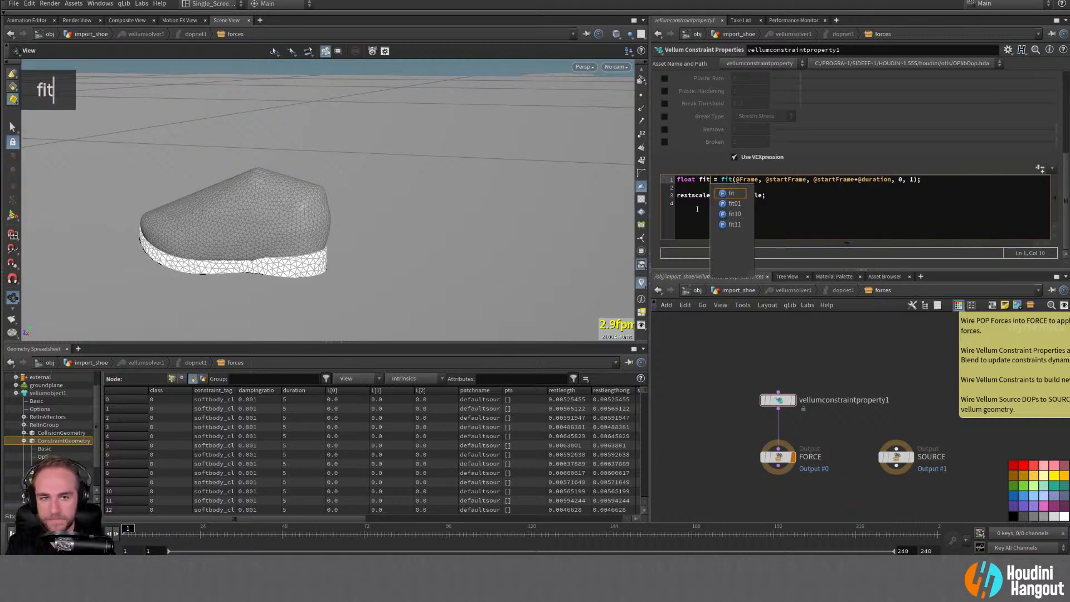
text(Effect)
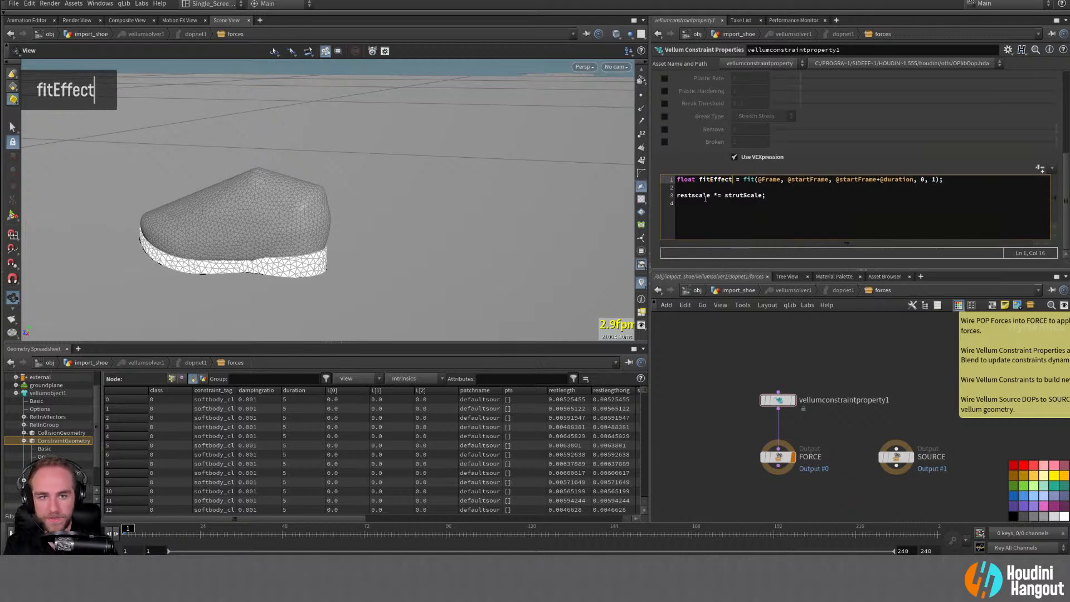
drag(710, 179, 732, 180)
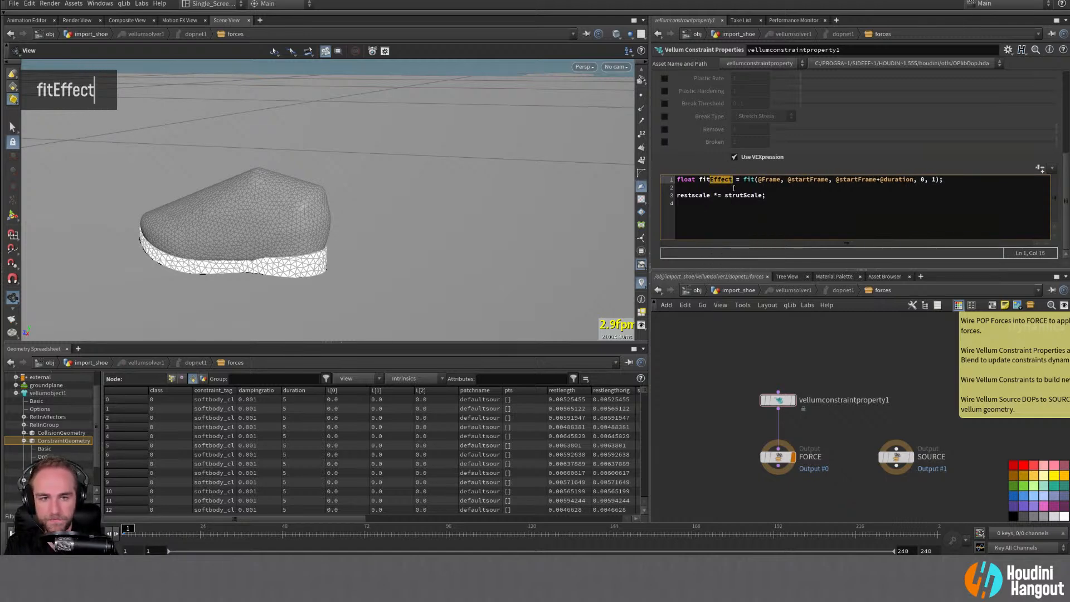
text(Duration)
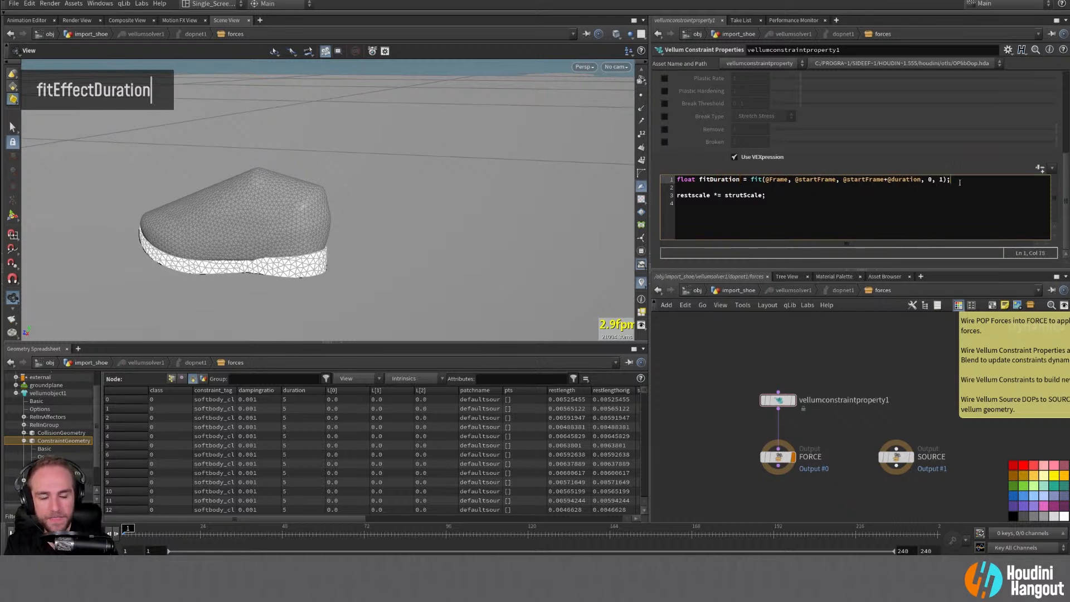
Step: Below the fitDuration line, start a new declaration reading float strutScale = chramp(
key(Return)
key(Return)
text(float )
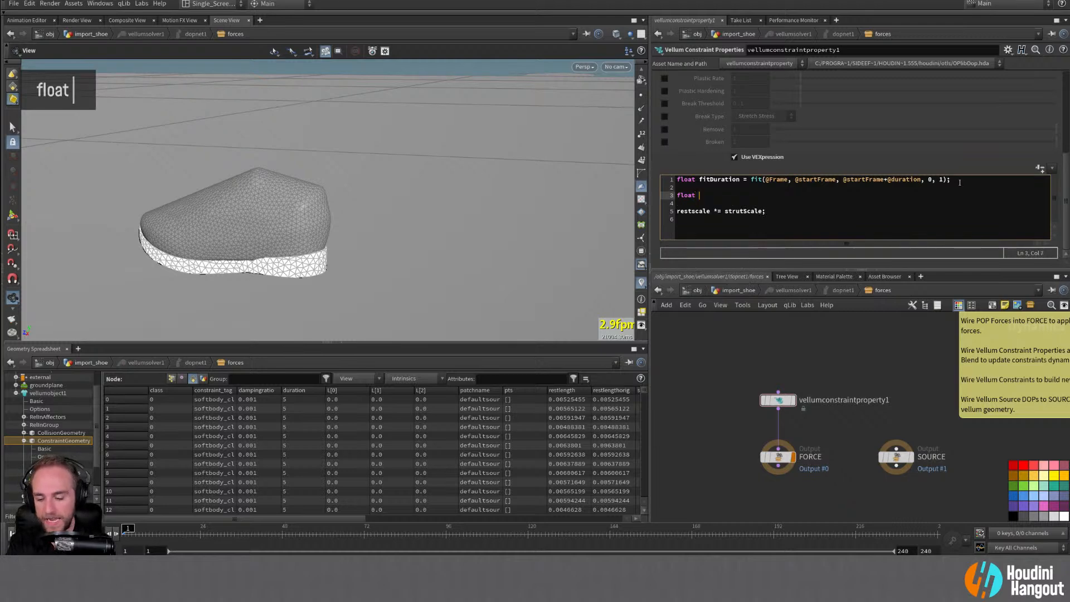
text(stuy)
key(BackSpace)
key(BackSpace)
text(r)
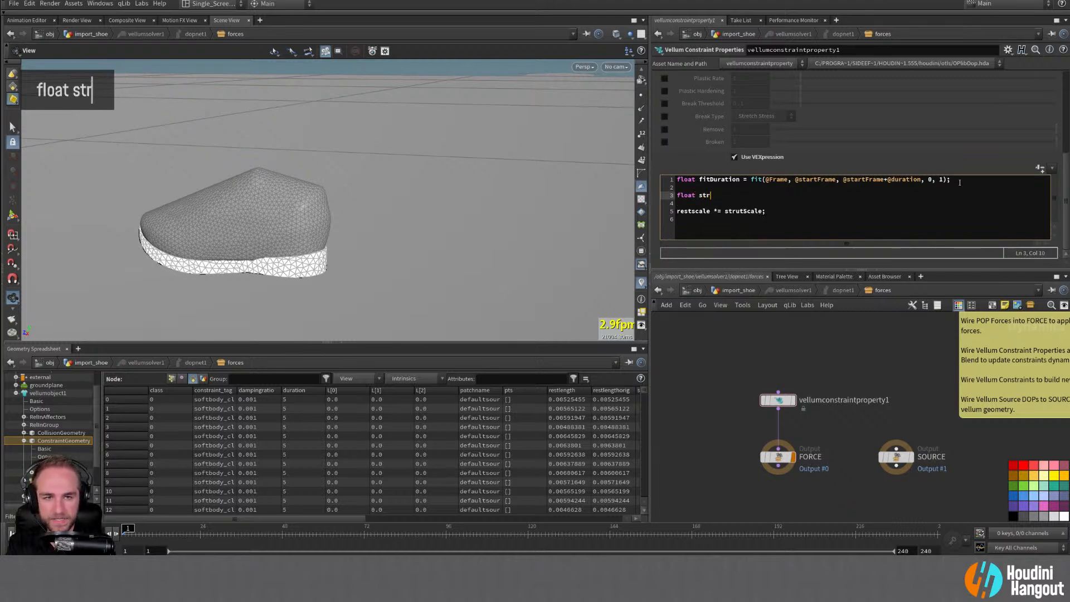
text(utScla)
key(BackSpace)
text(clae)
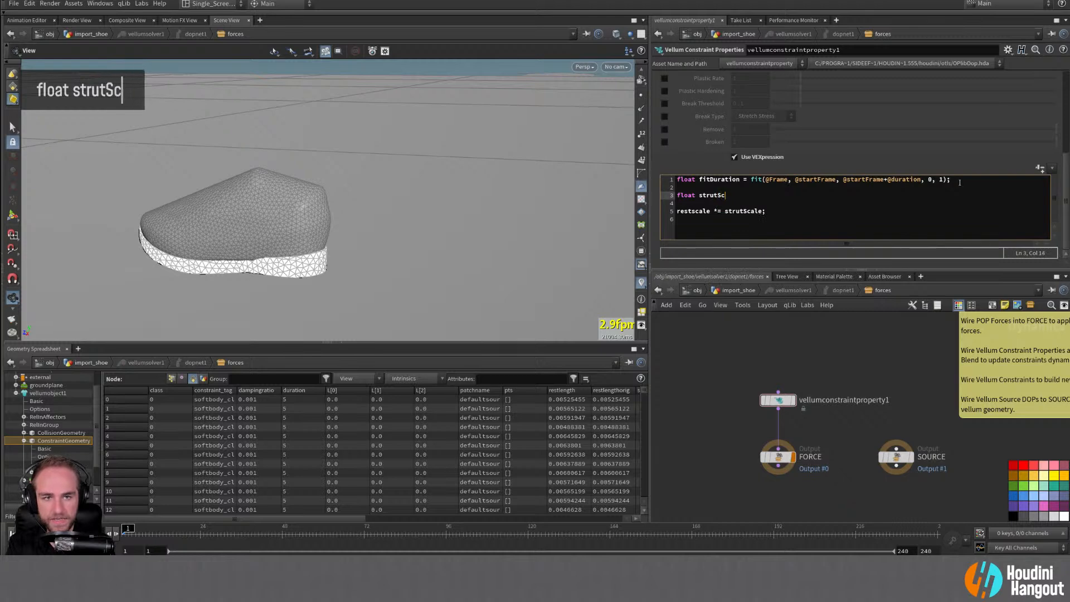
key(BackSpace)
key(BackSpace)
key(BackSpace)
text(ale = )
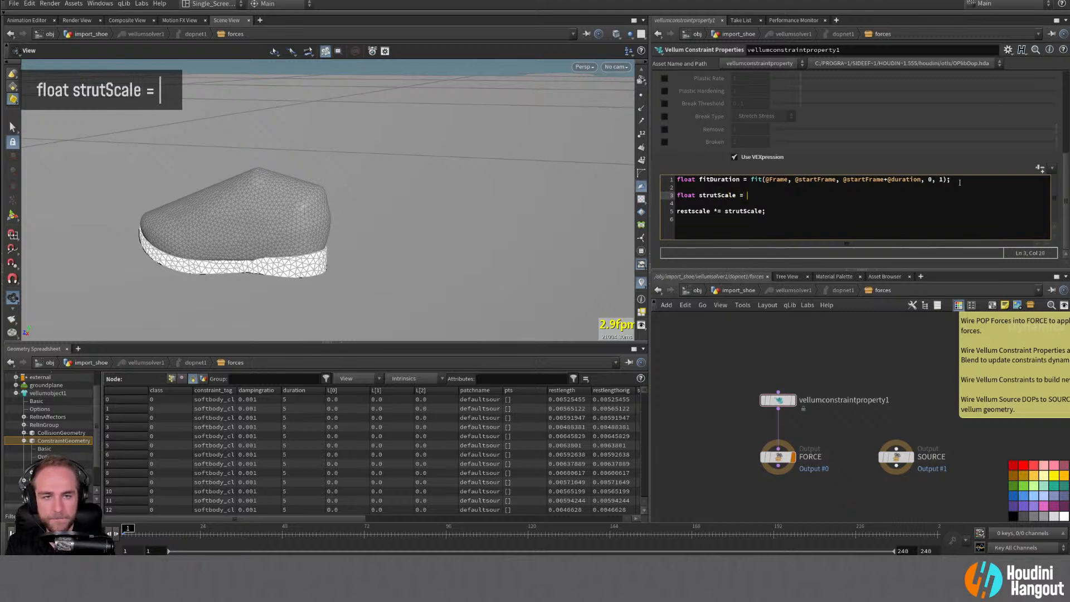
text(chra)
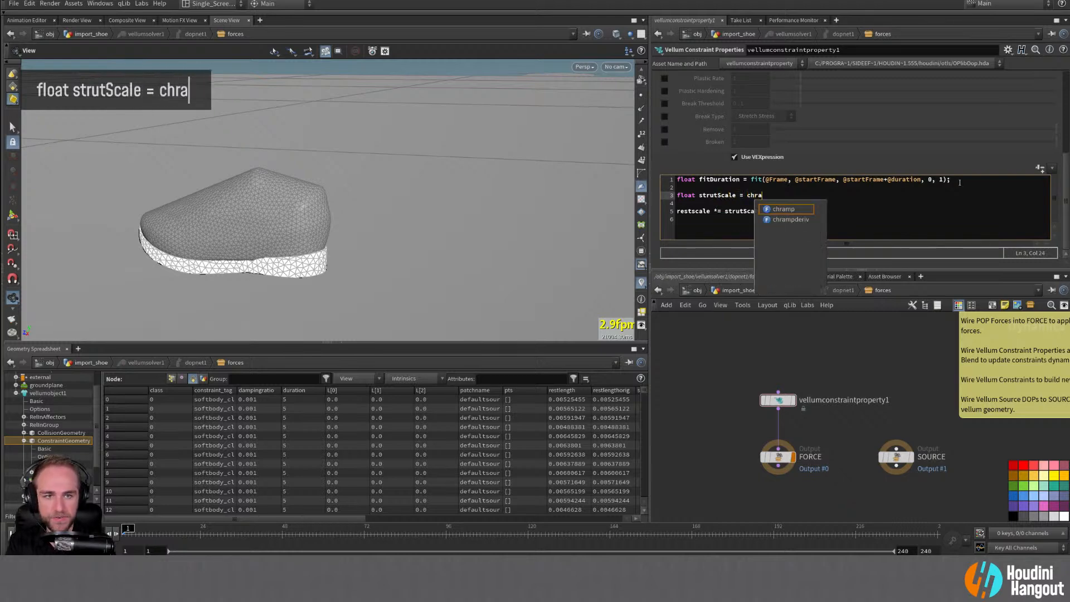
key(Return)
text(()
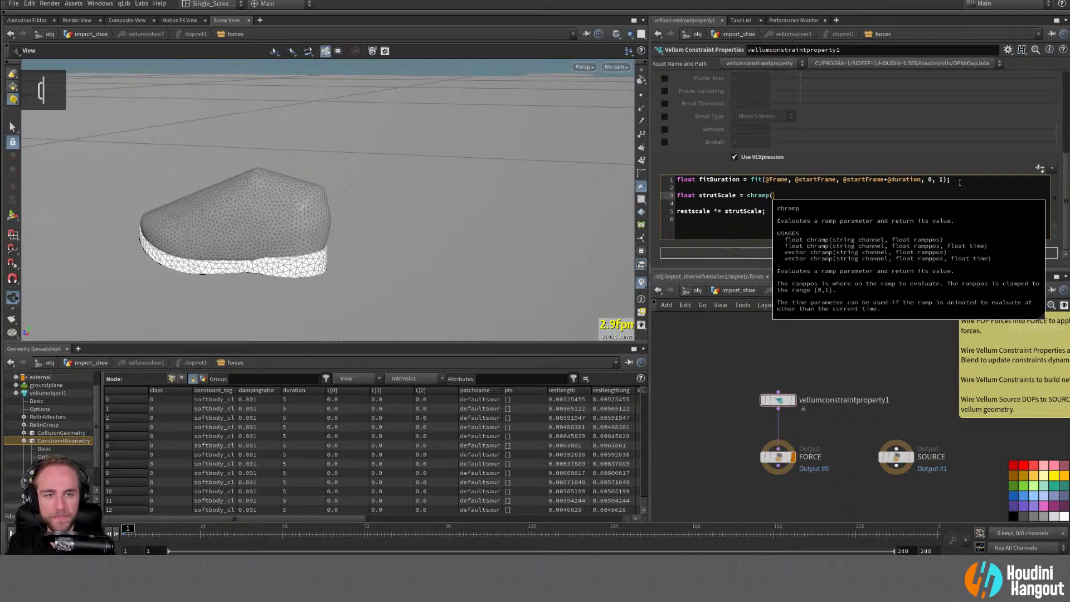
text(fit)
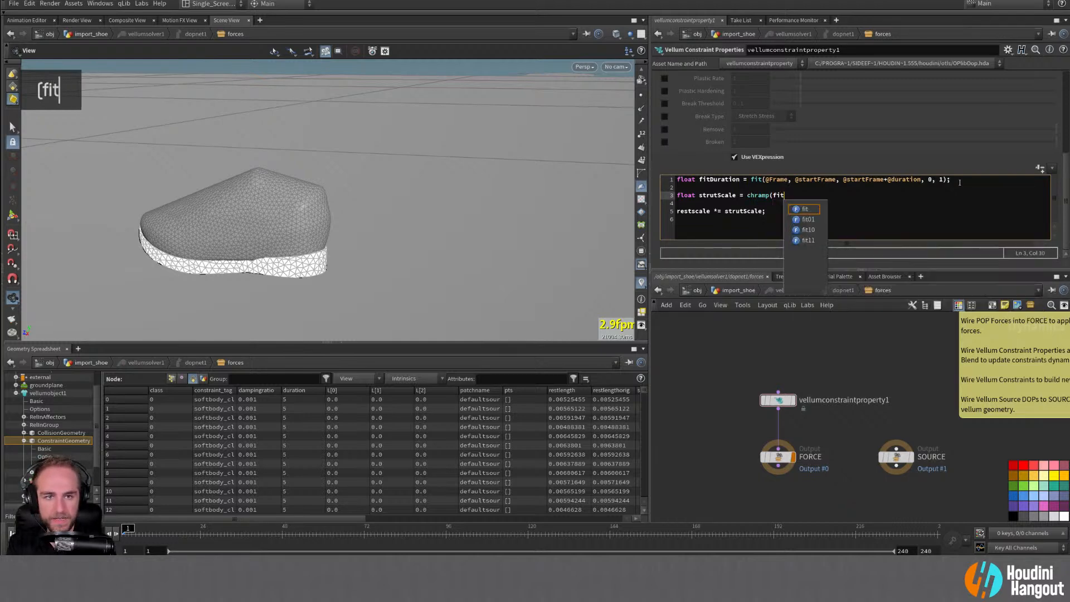
text(Duration,)
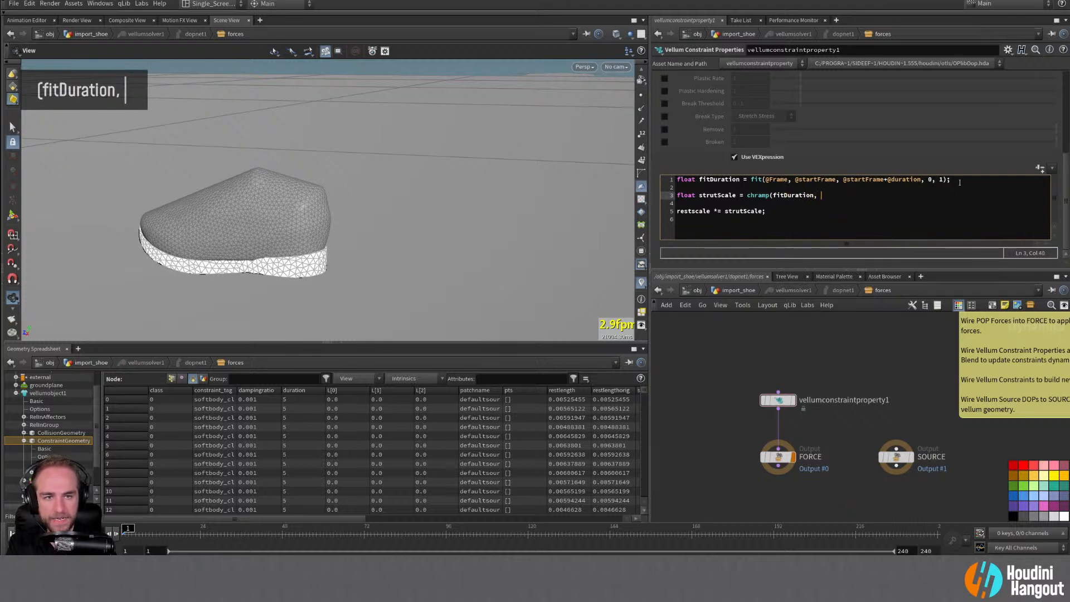
key(BackSpace)
key(BackSpace)
key(BackSpace)
key(BackSpace)
key(BackSpace)
key(BackSpace)
key(BackSpace)
key(BackSpace)
key(BackSpace)
key(BackSpace)
key(BackSpace)
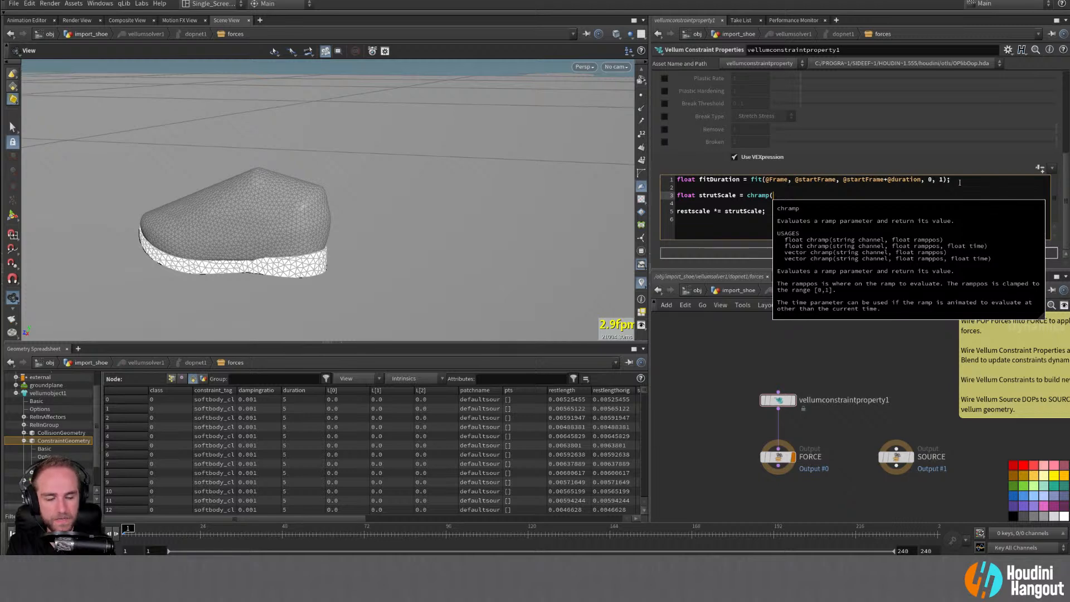
Step: Complete the chramp call with "Expansion_Ramp" as the channel and fitDuration as the ramp position, closing the statement
text(")
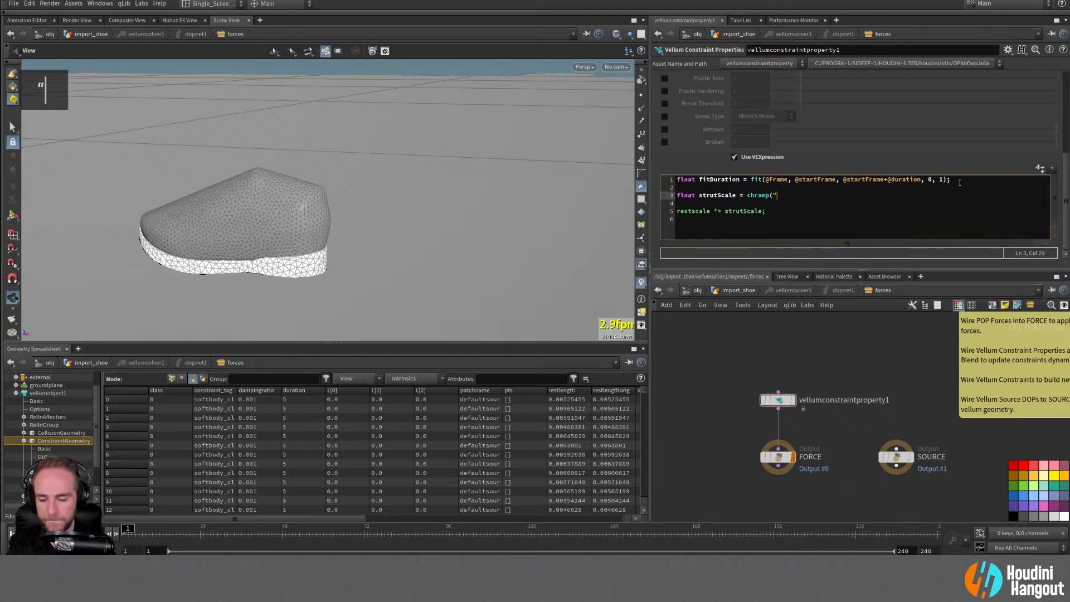
text(Expand)
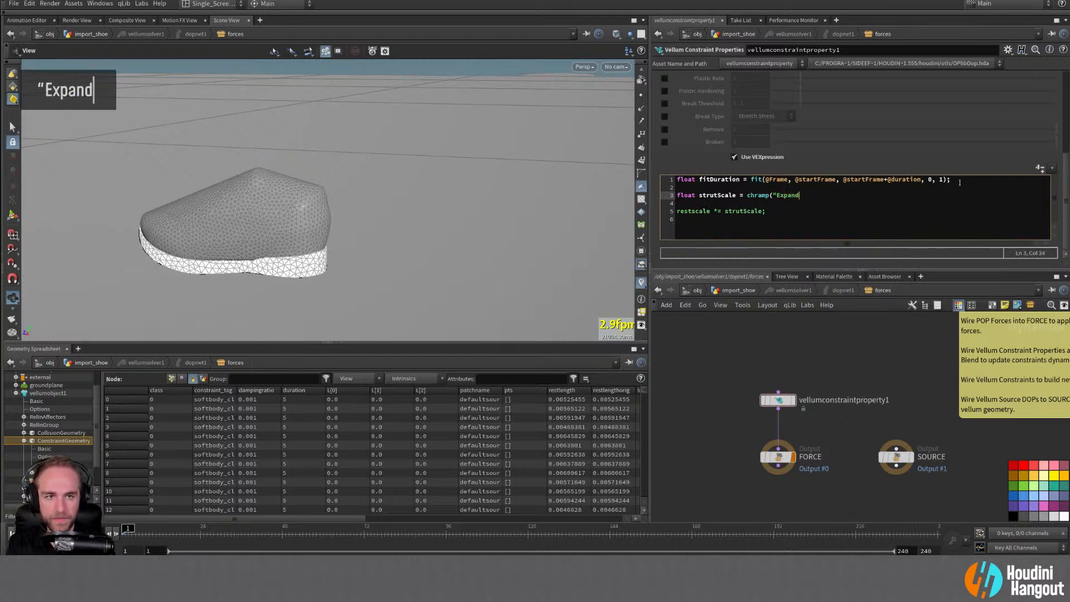
key(BackSpace)
text(sion)
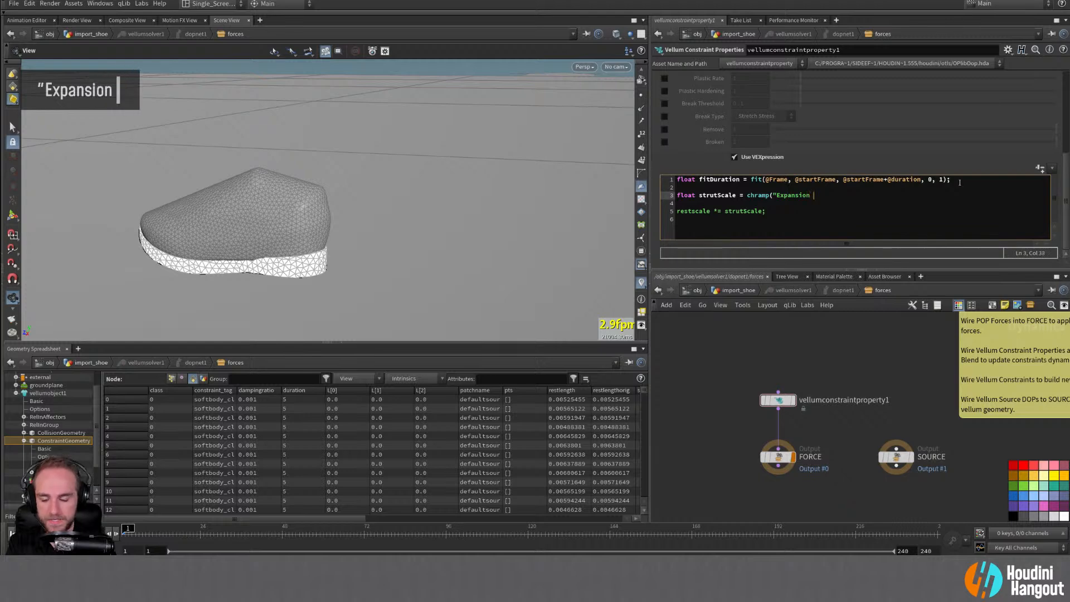
key(BackSpace)
text(_Ramp",)
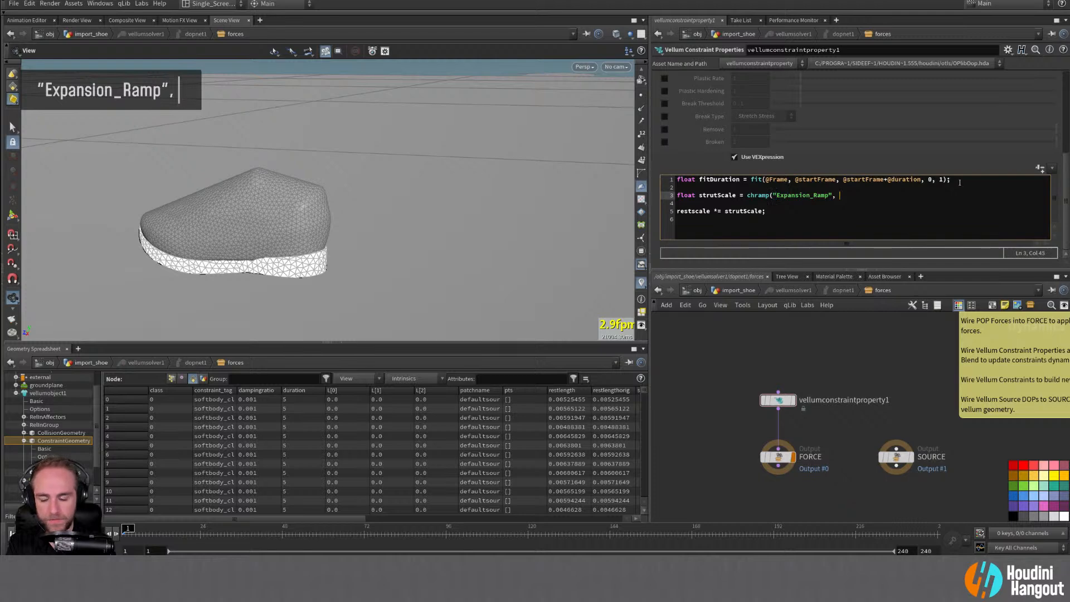
text( fitDure)
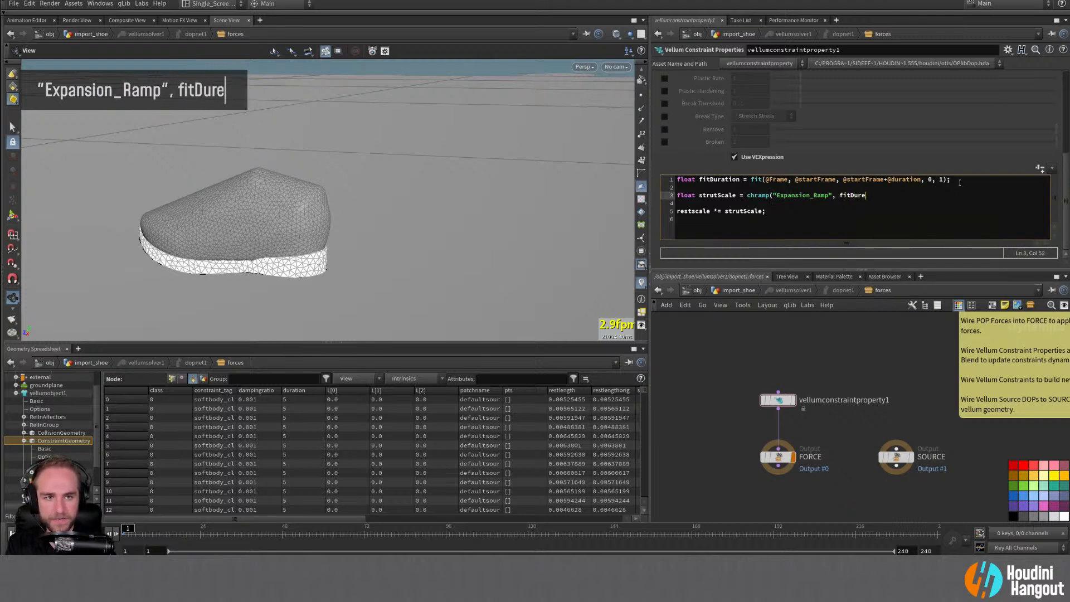
key(BackSpace)
text(atio)
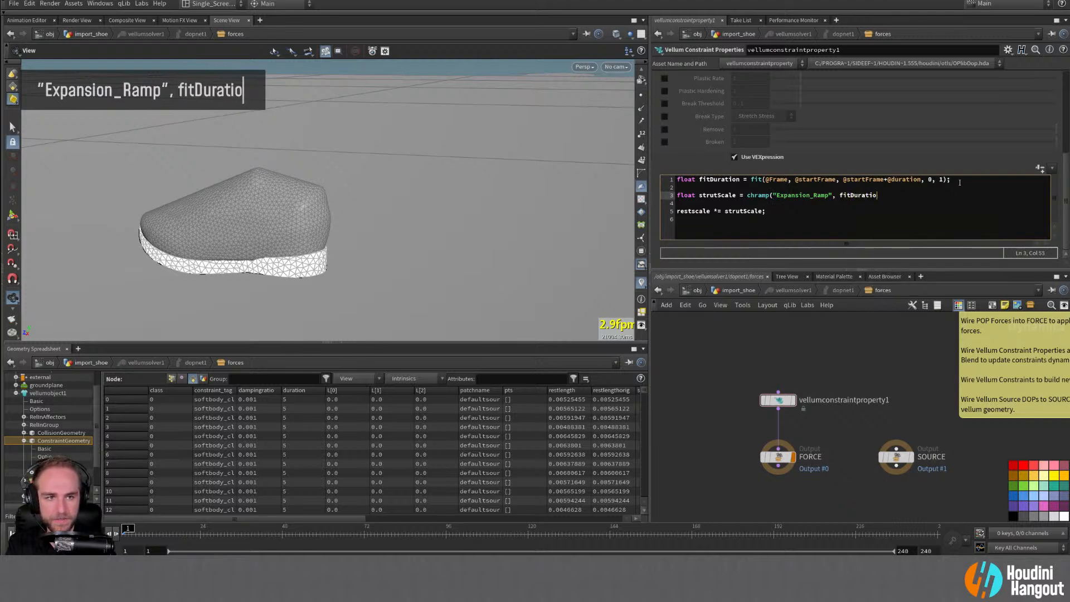
text(n);)
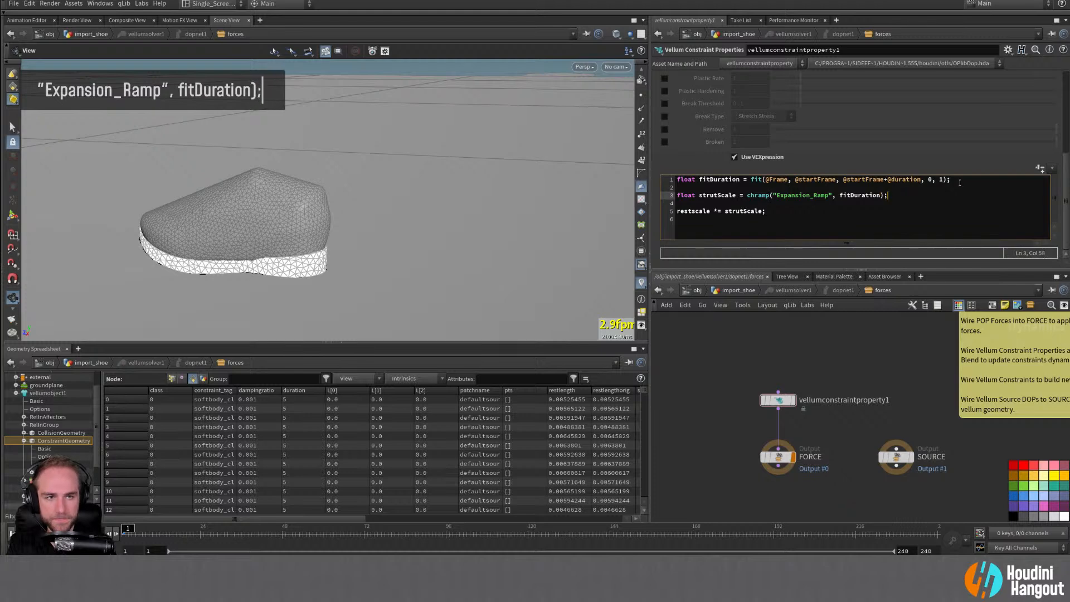
Step: Shape the Expansion Ramp to rise to 1 at position about 0.11, hold near the end, and fall back to 0 at the last point
scroll(710, 164, down, 7)
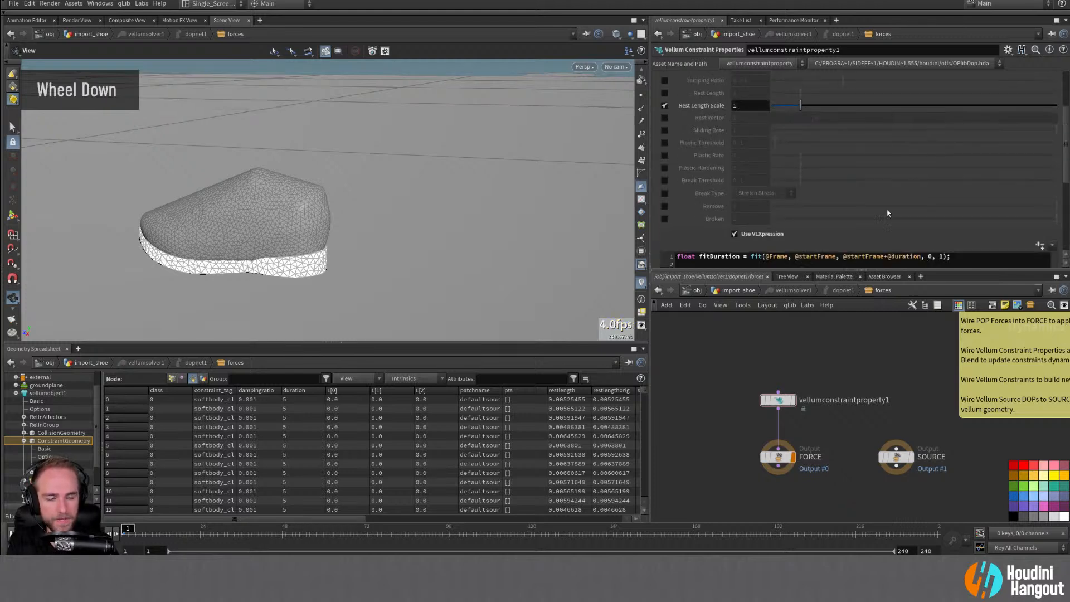
scroll(709, 162, down, 20)
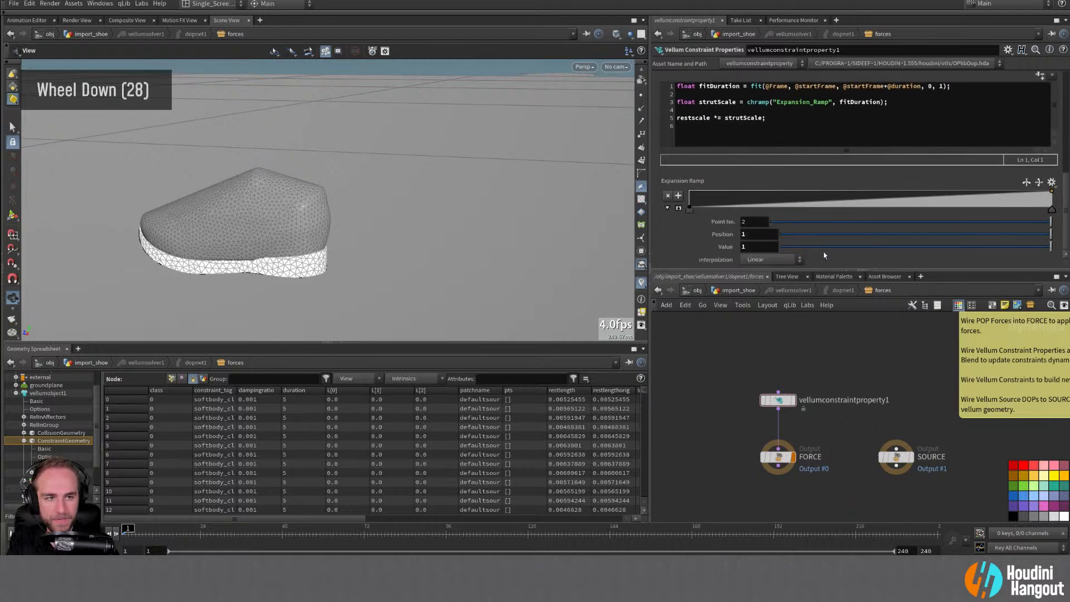
ctrl+click(744, 189)
drag(930, 195, 744, 191)
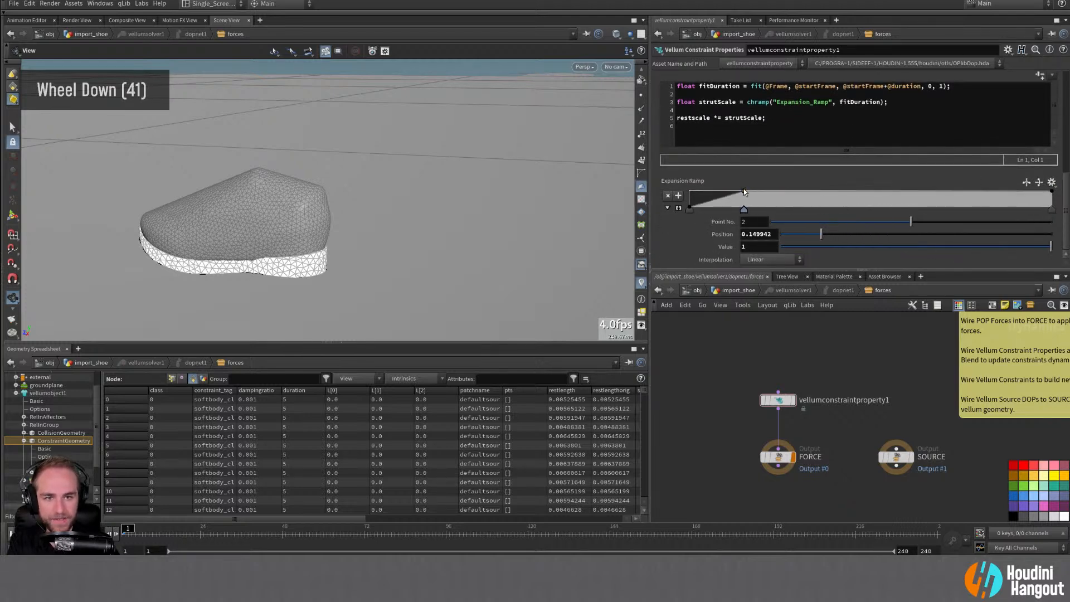
click(1013, 192)
drag(1052, 192, 1054, 215)
drag(743, 191, 729, 191)
alt+middle_click(789, 109)
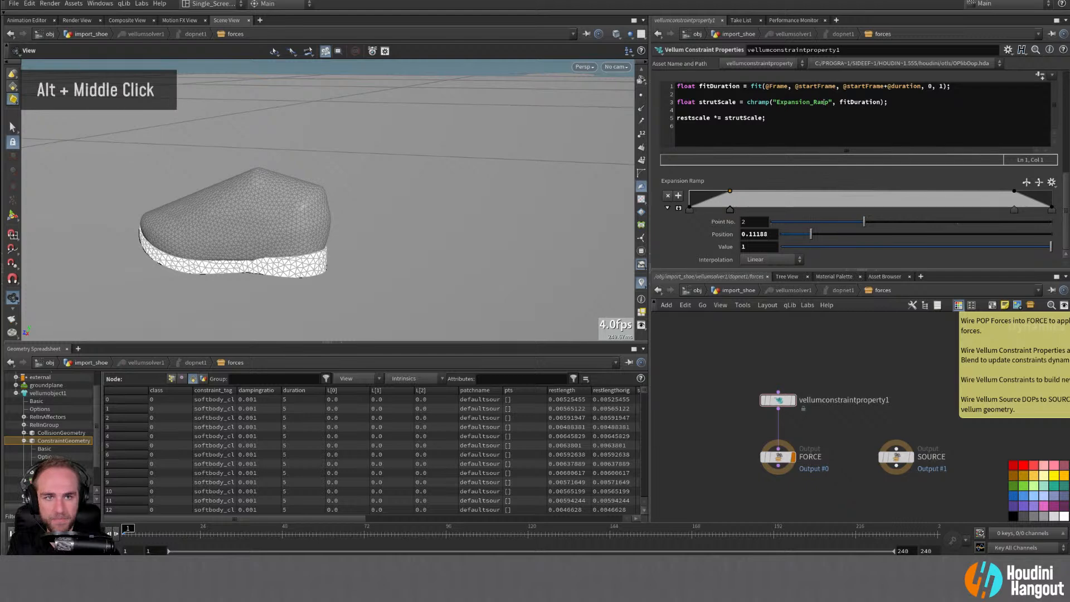
Step: Rename the strutScale variable in the VEXpression's chramp line to strutExpand
scroll(778, 165, up, 5)
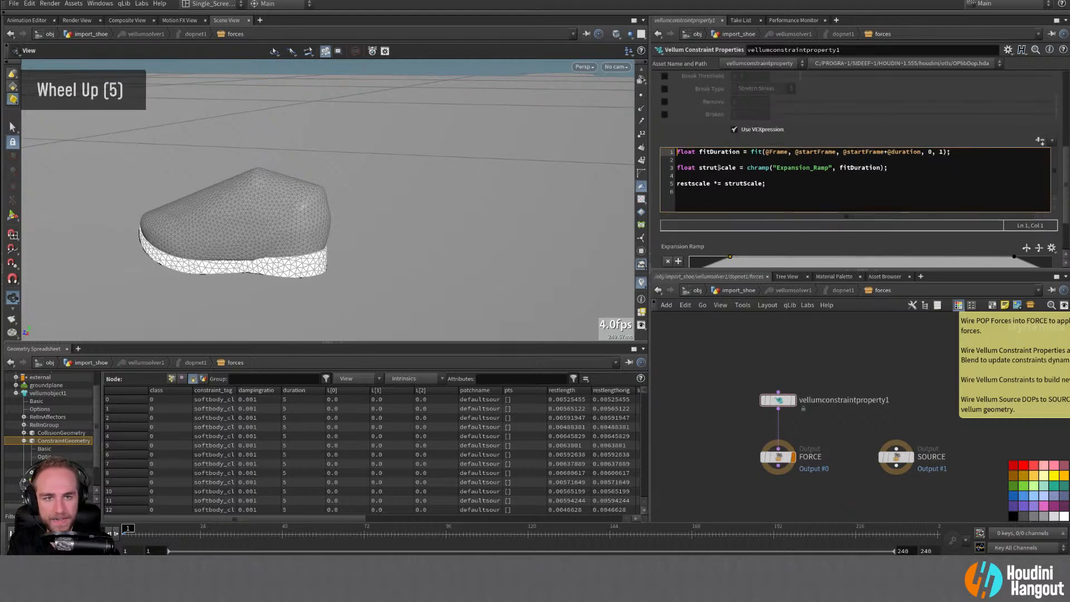
drag(717, 168, 731, 168)
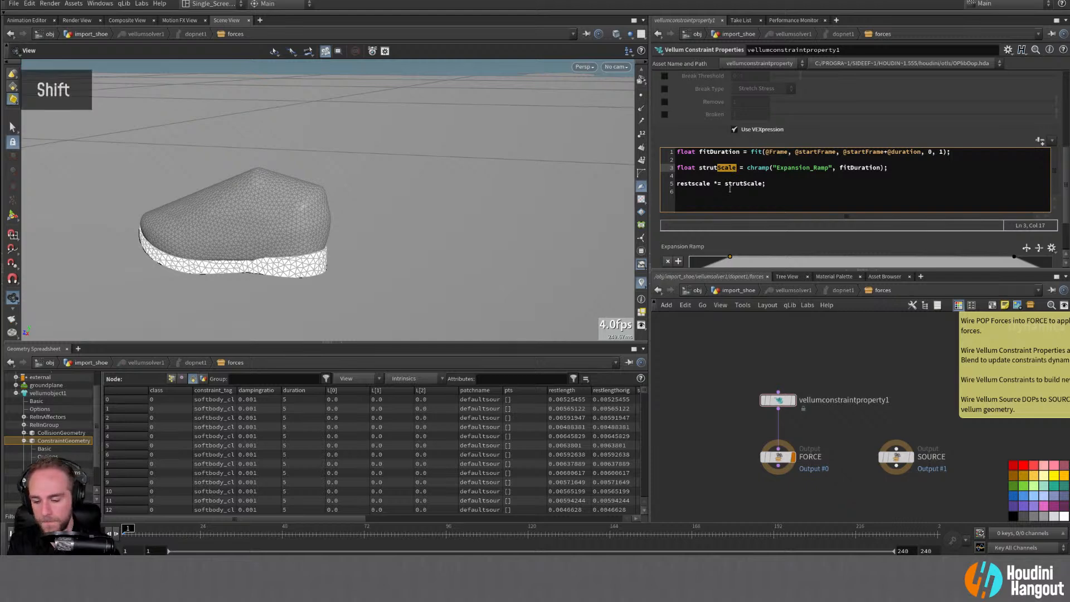
text(Expand)
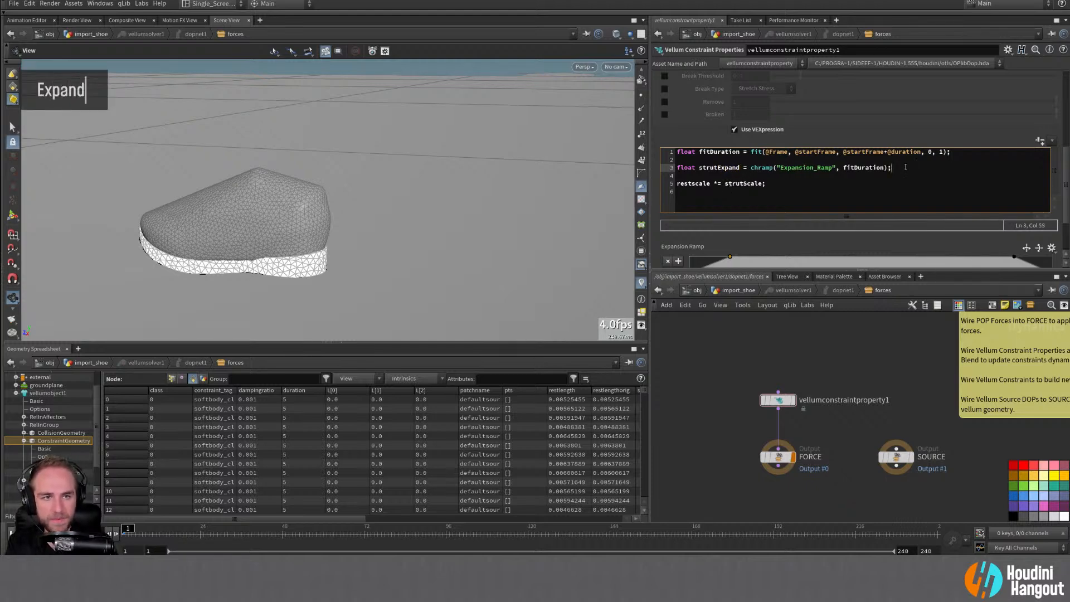
Step: Below the chramp line, add the statement float strutScale = ch("Effect_Scale") * strutExpand; to the VEXpression
key(Return)
key(Return)
text(float )
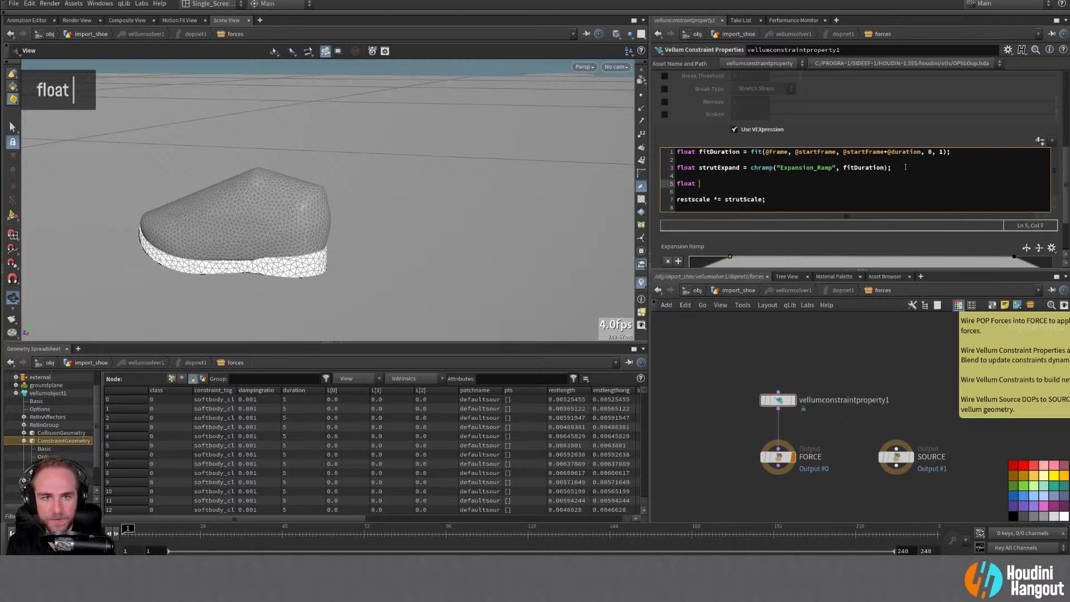
text(st)
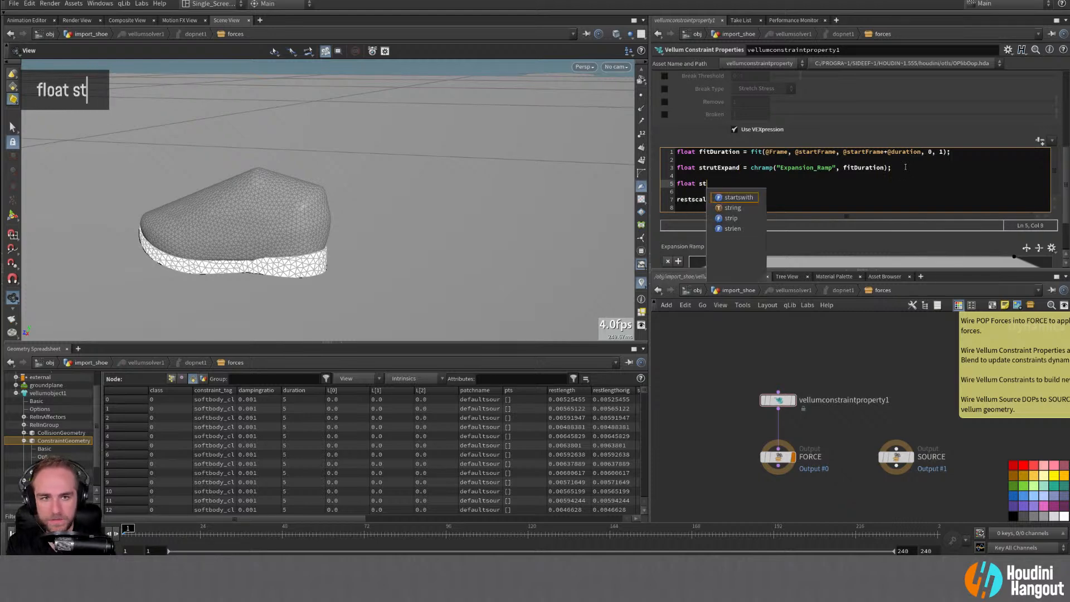
text(rutScale = )
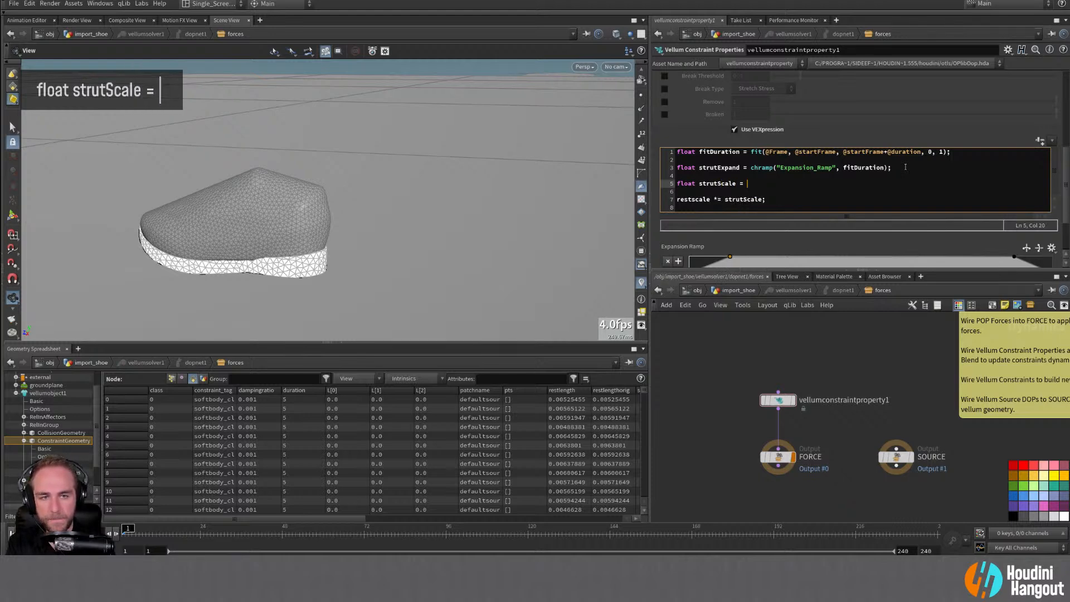
text(ch(")
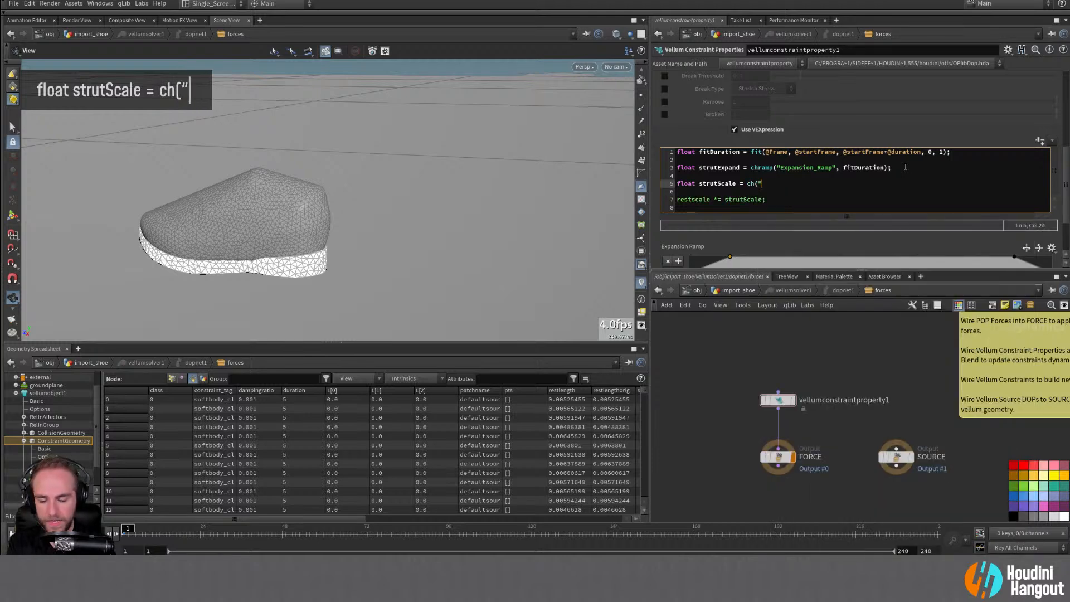
text(Effect_)
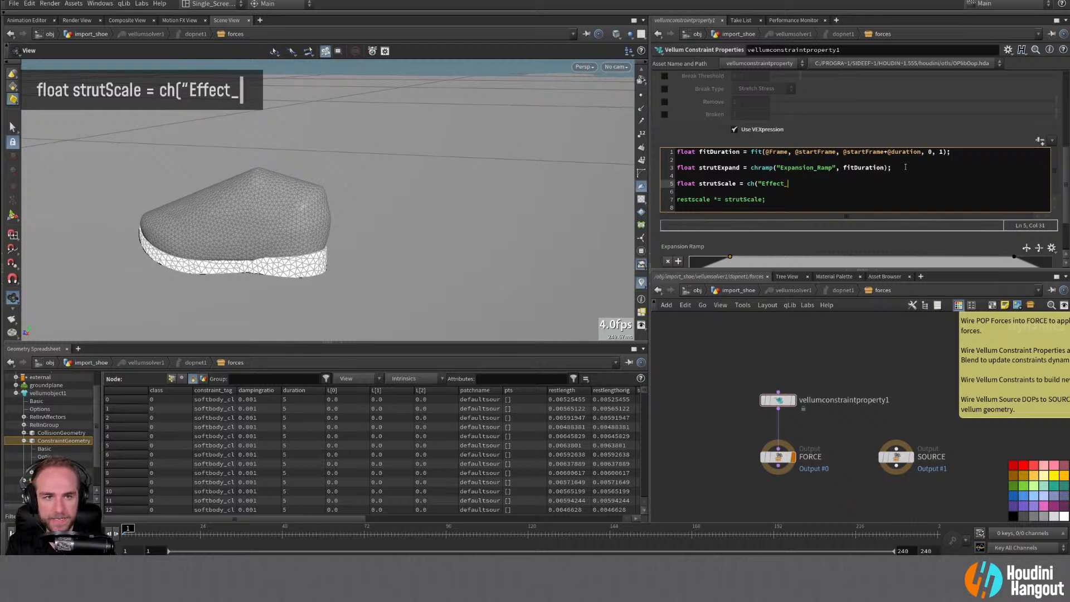
text(Scale")
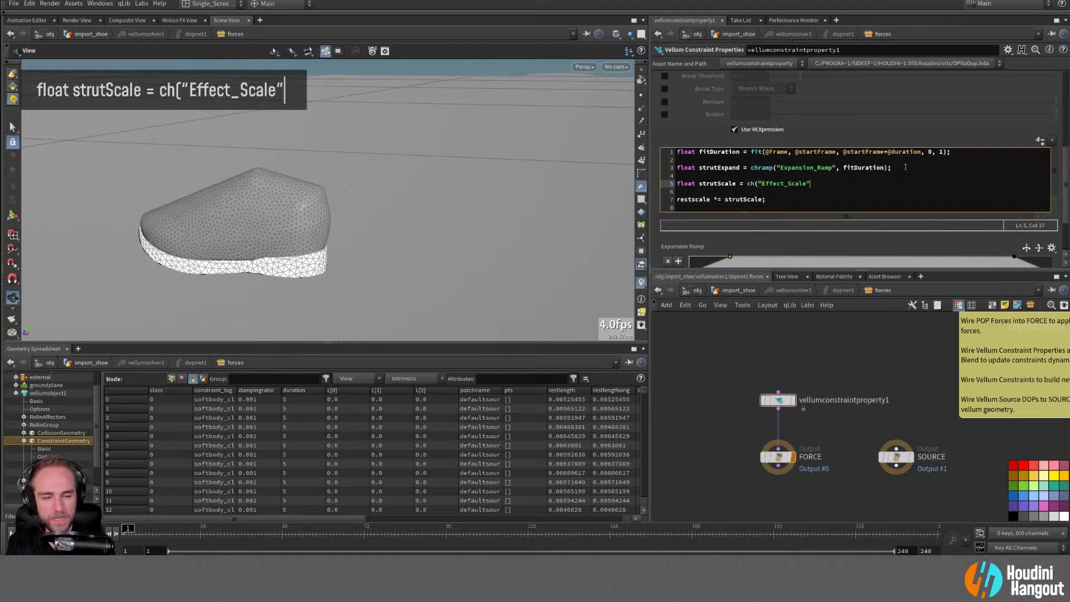
text())
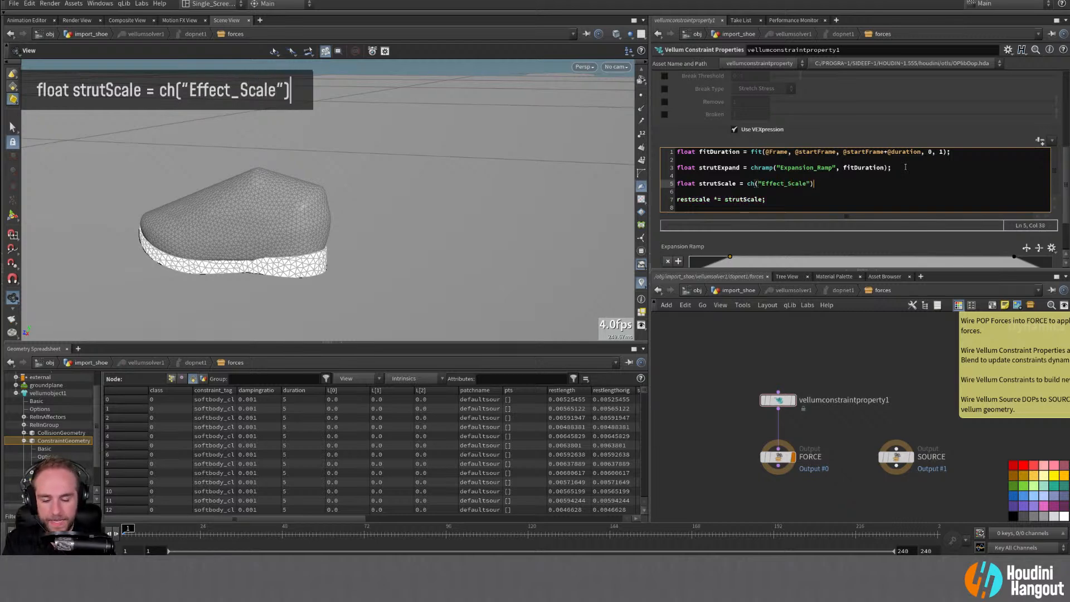
text( * strutEx)
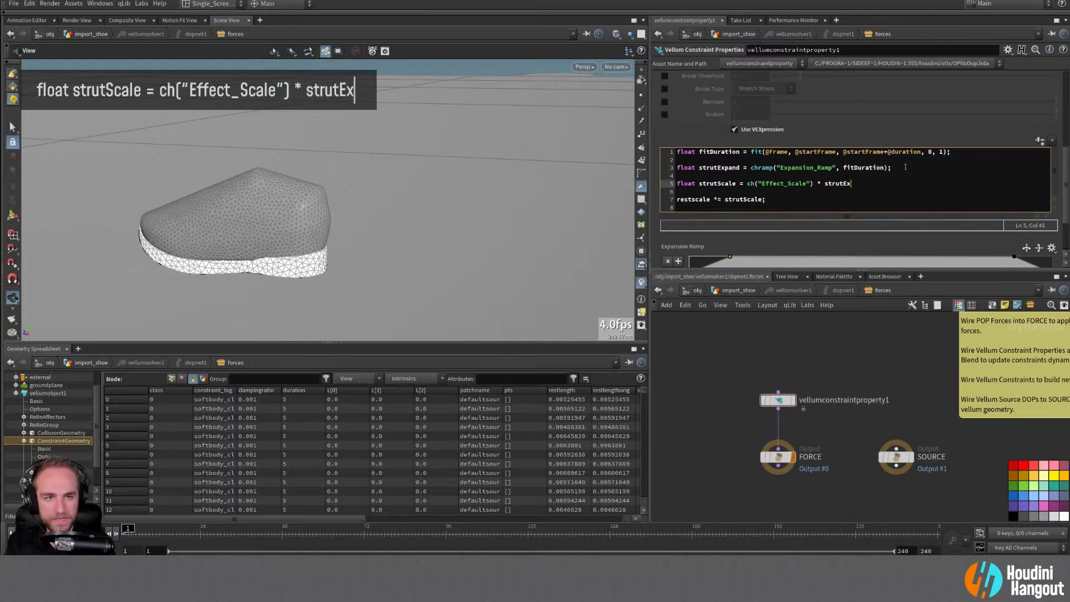
text(pand;)
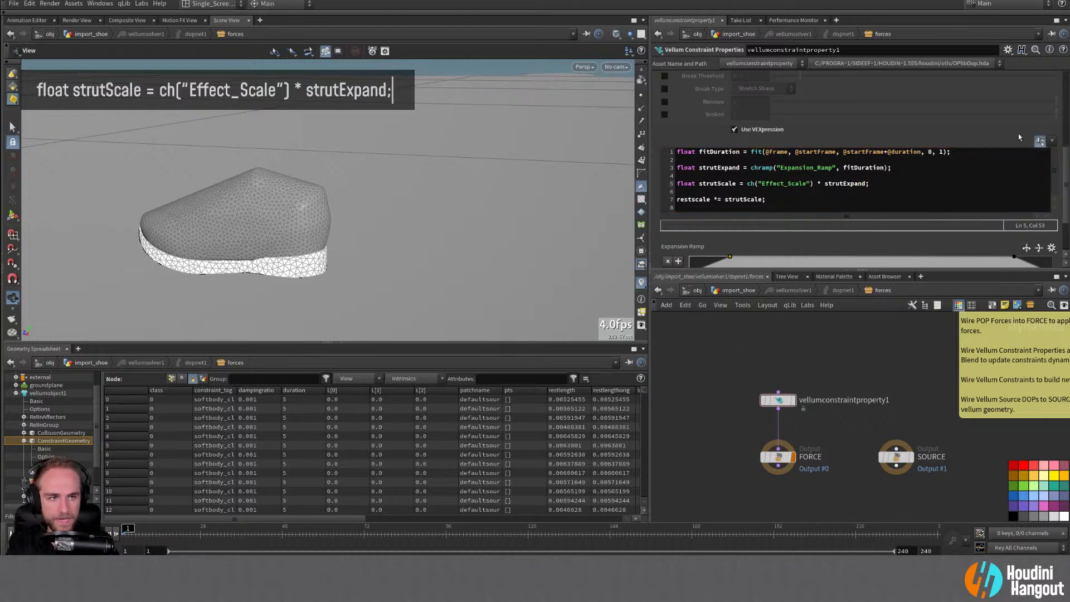
Step: Create the Effect Scale parameter from the VEXpression's channel reference and set it to 10
scroll(745, 232, down, 7)
scroll(746, 232, down, 2)
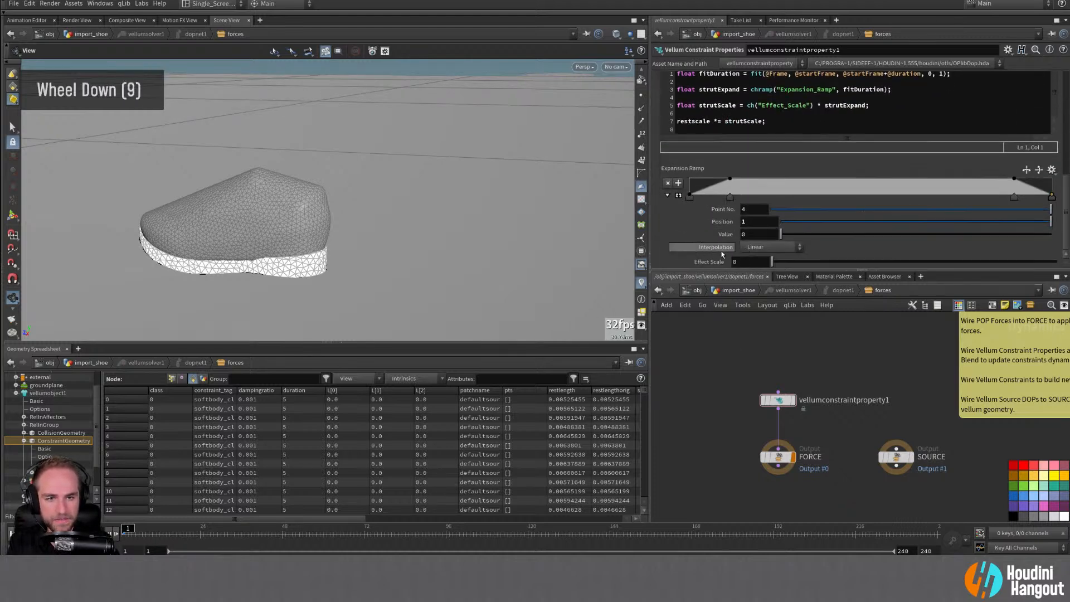
double_click(742, 262)
text(10)
key(Return)
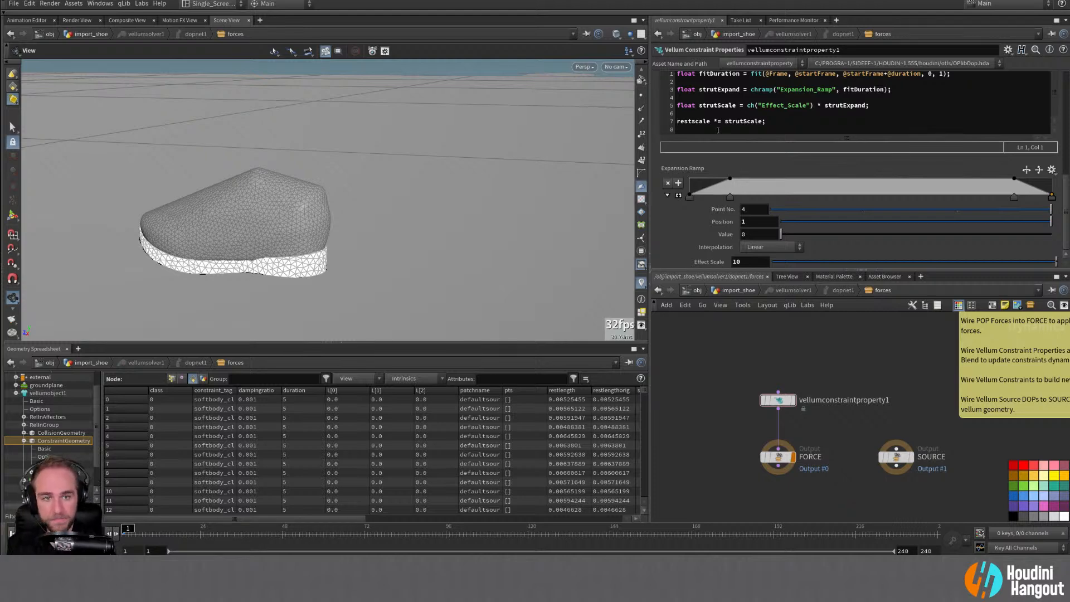
Step: Set the Effect Scale parameter to 15
double_click(749, 260)
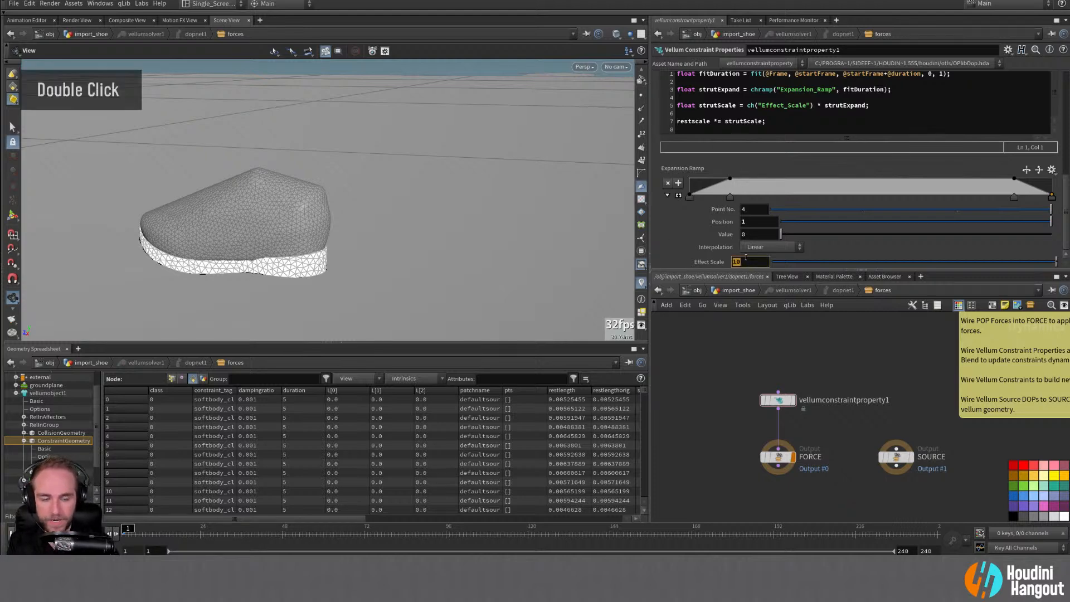
text(15)
key(Return)
scroll(672, 227, down, 2)
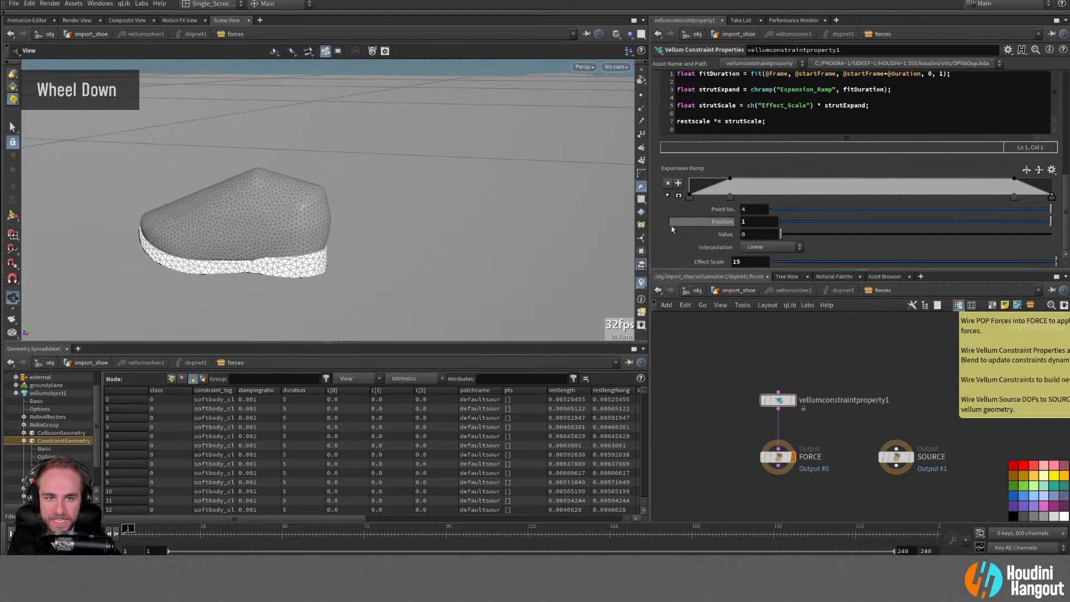
scroll(672, 229, up, 5)
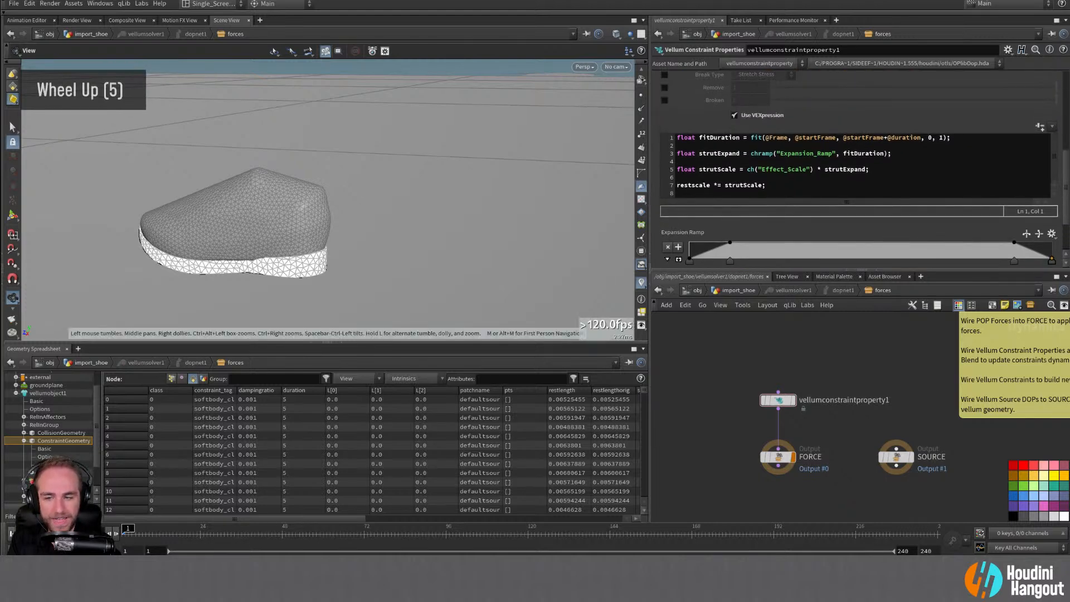
Step: Play the simulation from the first frame with the whole shoe in view, and scrub back through the early frames to examine the sole's expansion
key(Up)
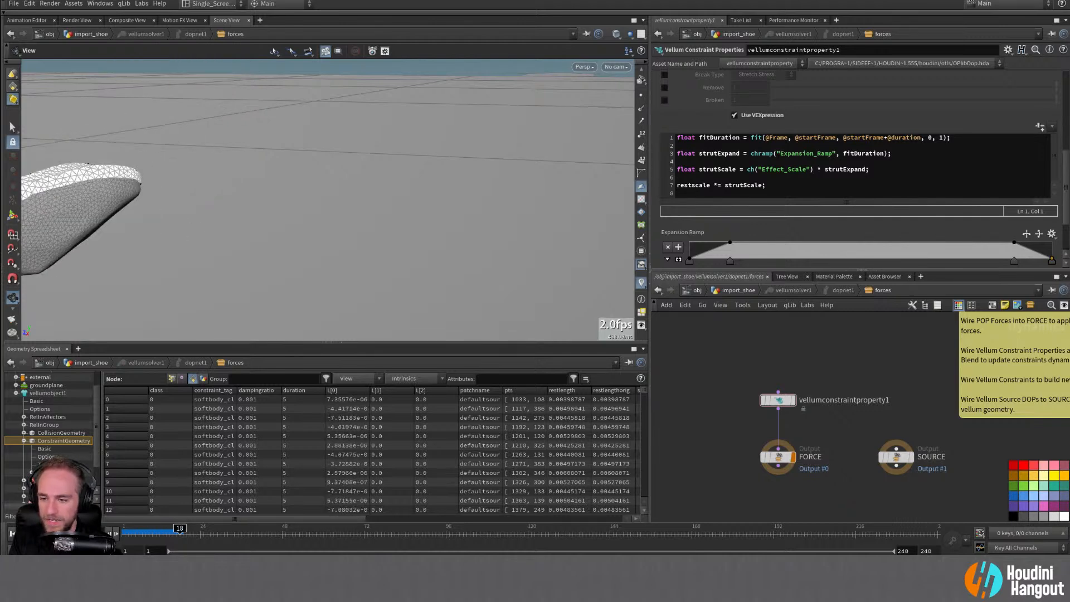
key(ctrl+Up)
alt+drag(202, 291, 244, 262)
alt+middle_drag(213, 251, 411, 233)
alt+right_drag(411, 233, 334, 262)
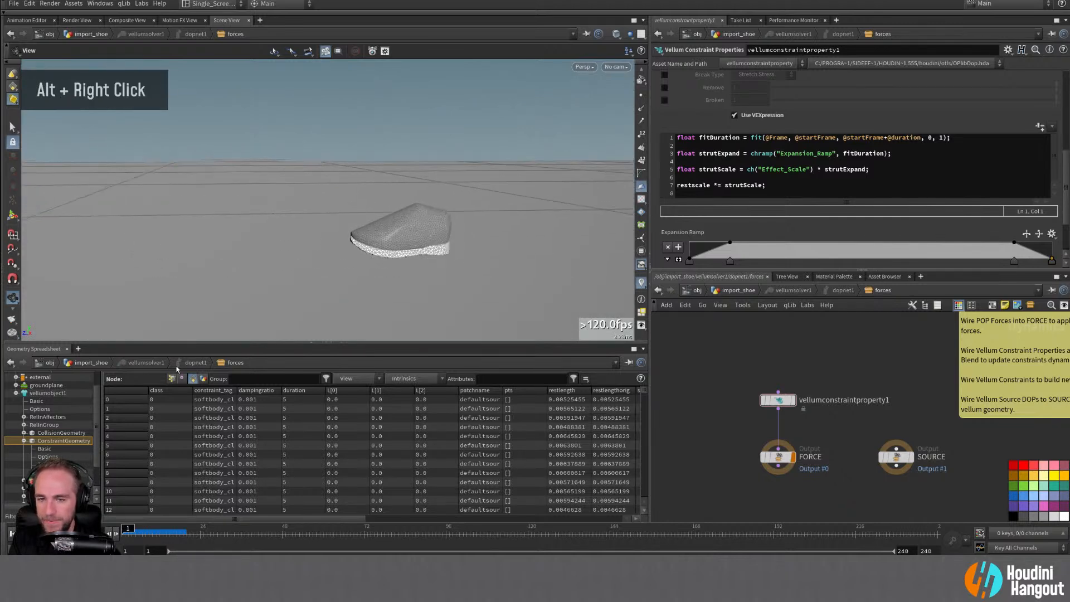
key(Up)
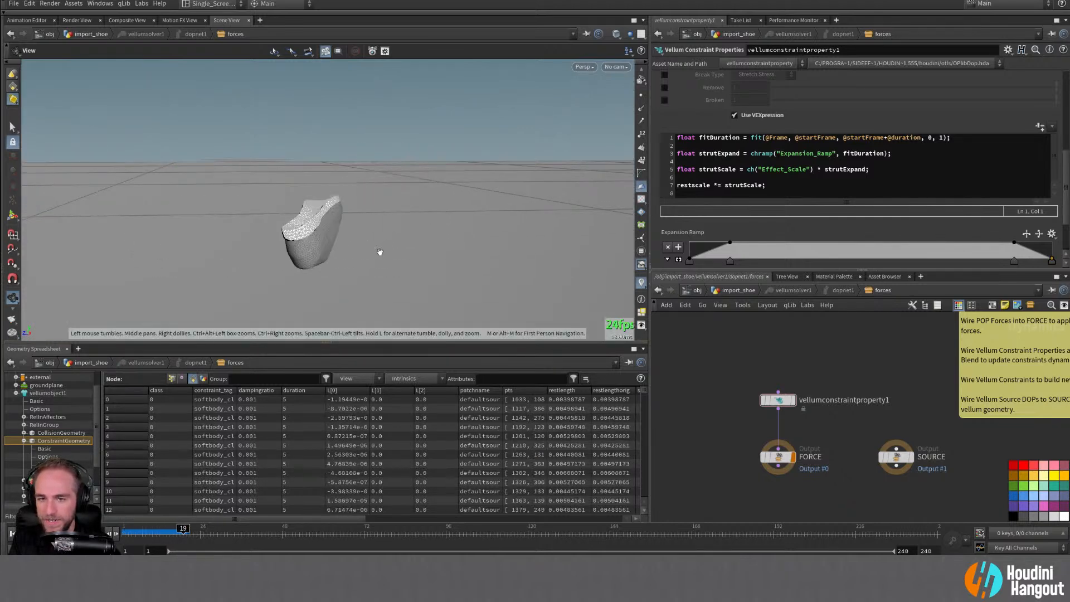
drag(169, 534, 131, 534)
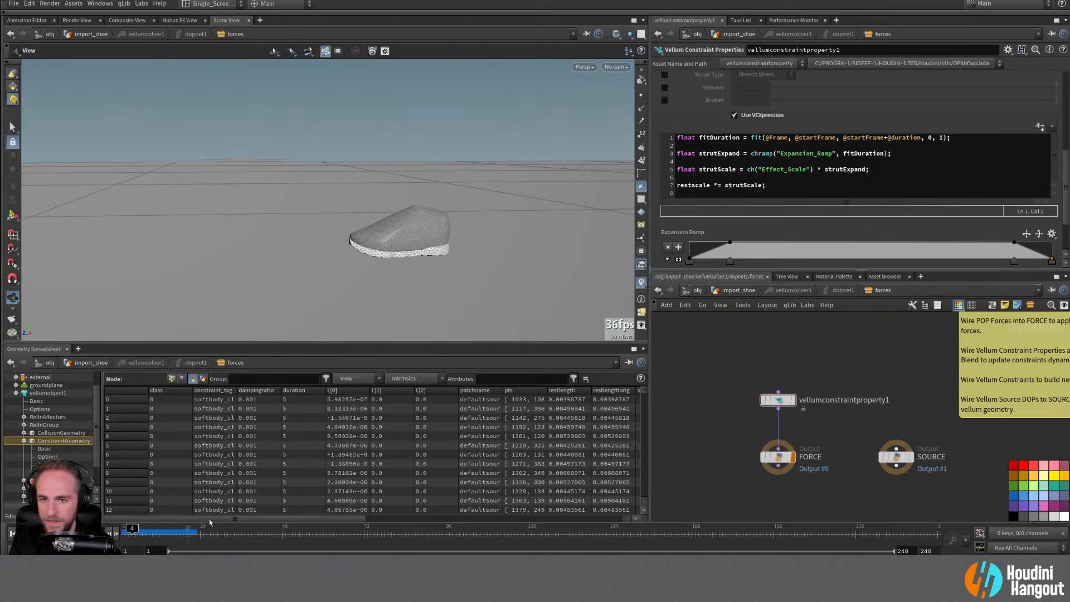
Step: Return to the import_shoe network and set the Max Value of the set_start_frame node to 24
key(u)
key(u)
key(u)
click(792, 395)
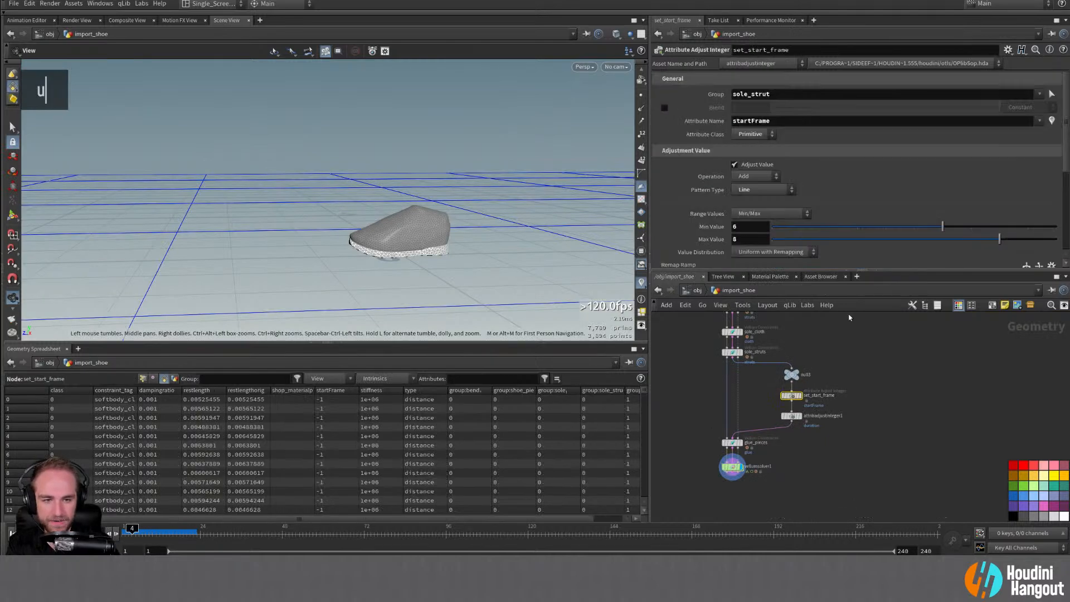
double_click(743, 239)
text(24)
key(Return)
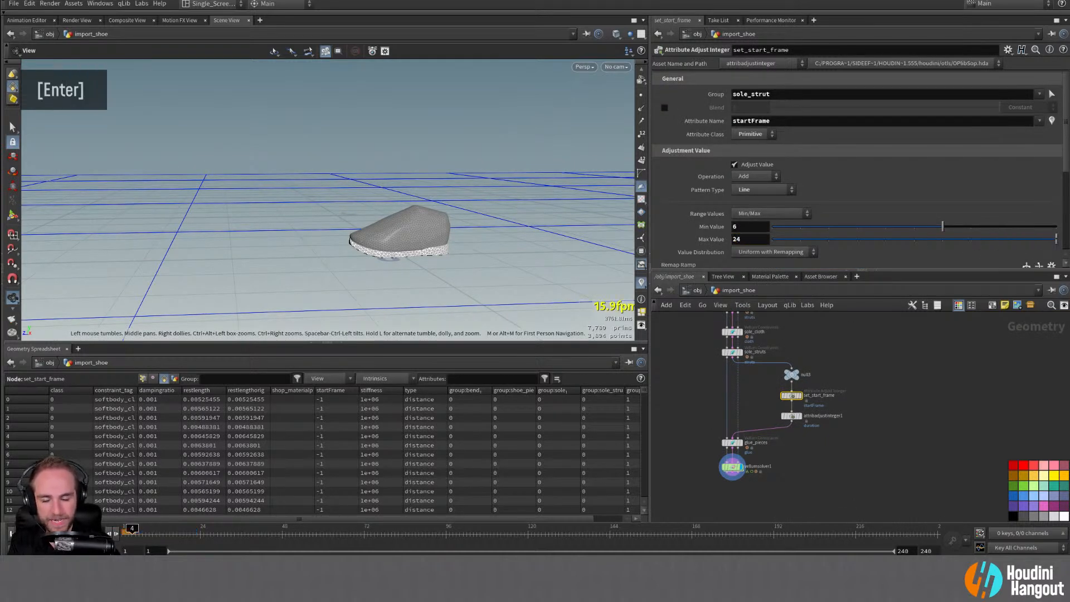
Step: Replay the simulation from the first frame and examine the sole's deformation from a low, close side view
click(12, 533)
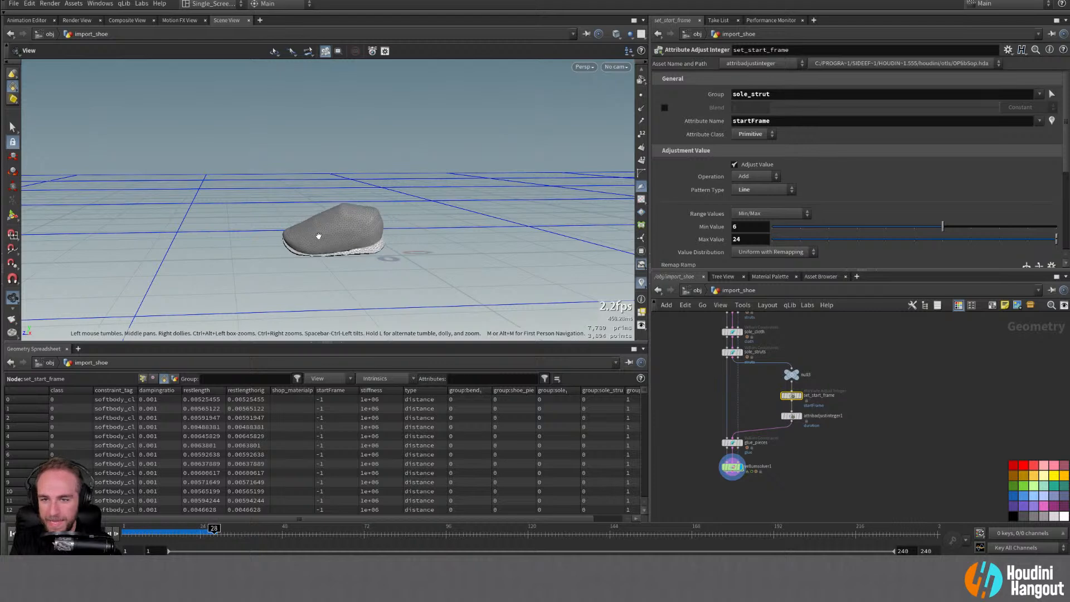
click(12, 535)
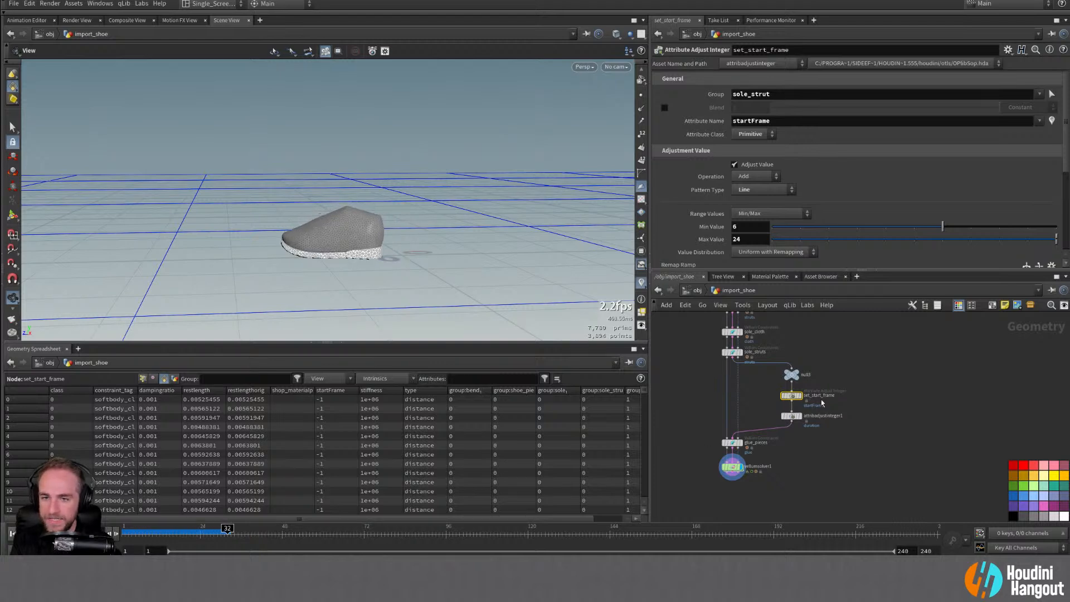
alt+right_drag(433, 287, 408, 229)
alt+drag(408, 230, 376, 231)
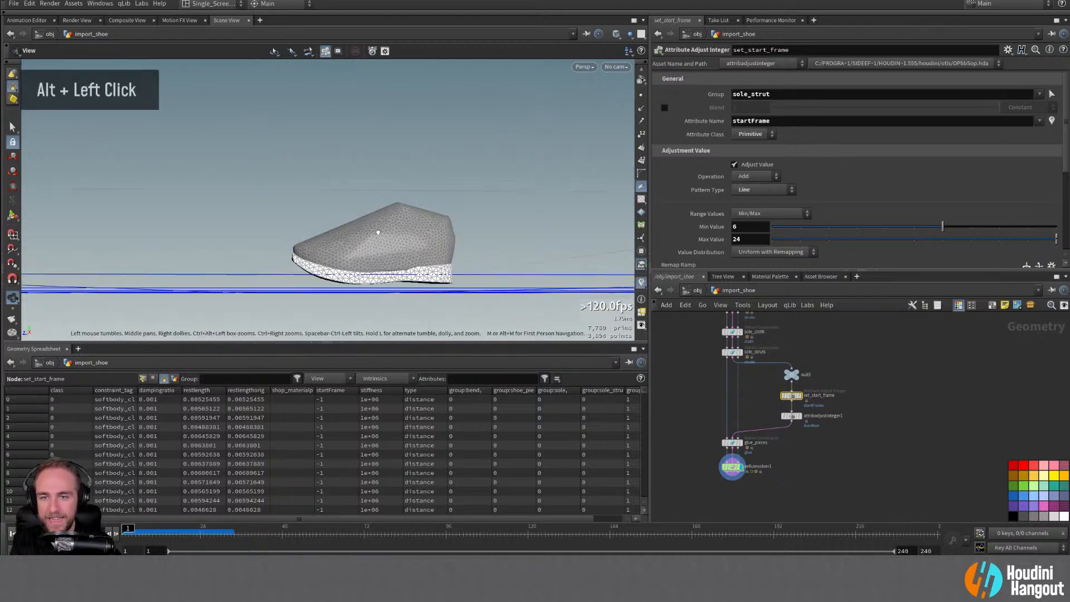
alt+right_drag(376, 231, 430, 222)
alt+drag(430, 222, 391, 234)
click(42, 534)
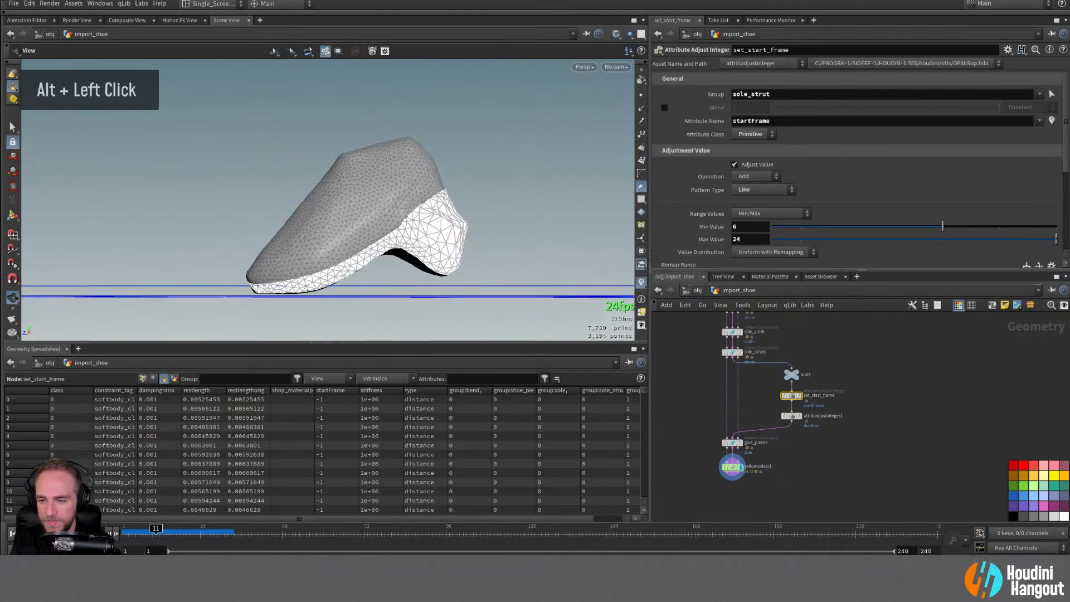
click(12, 534)
click(43, 534)
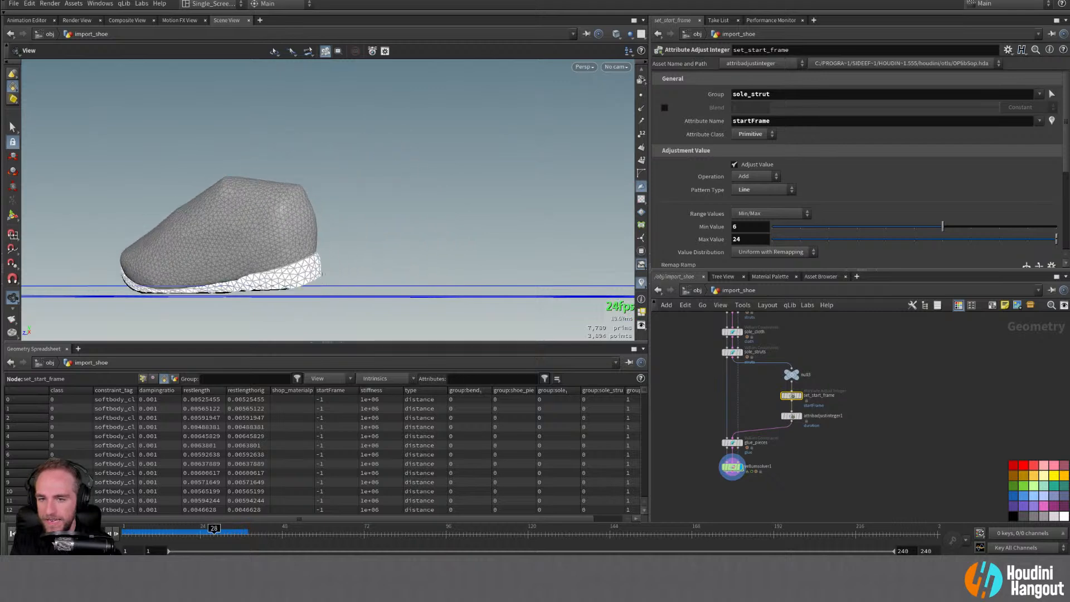
Step: Inside the Vellum solver's forces, move the Expansion Ramp's two inner points to about one third and two thirds, and return to import_shoe
double_click(732, 466)
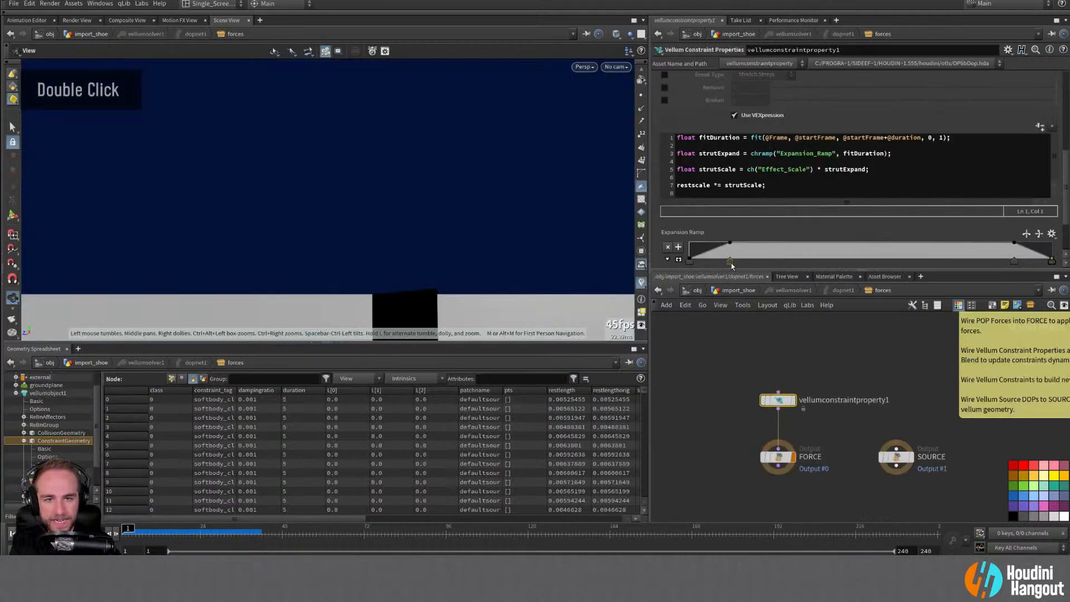
drag(730, 261, 813, 261)
drag(1016, 265, 953, 261)
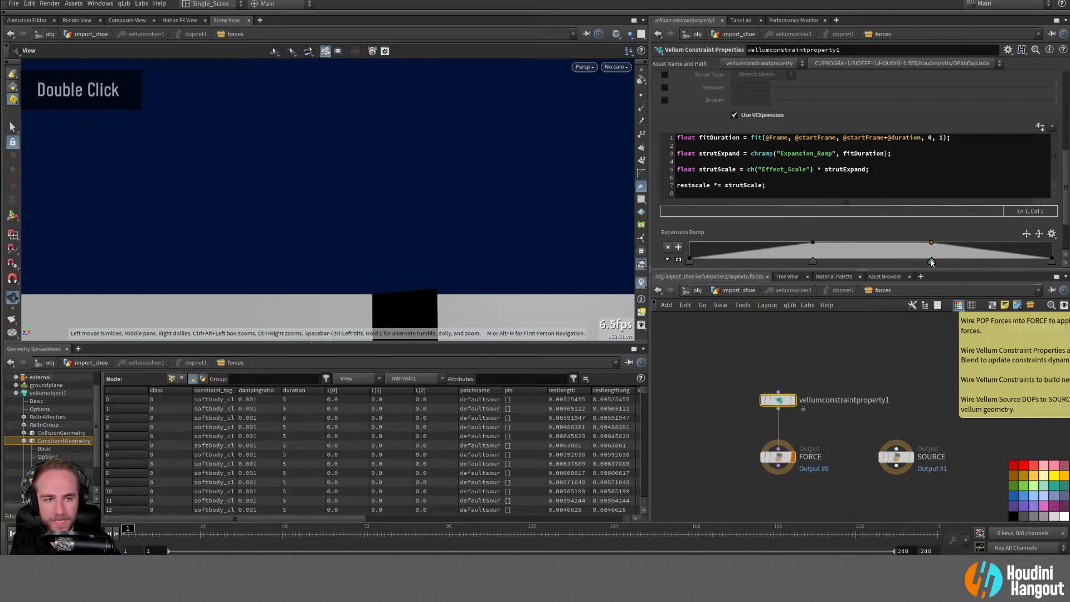
key(u)
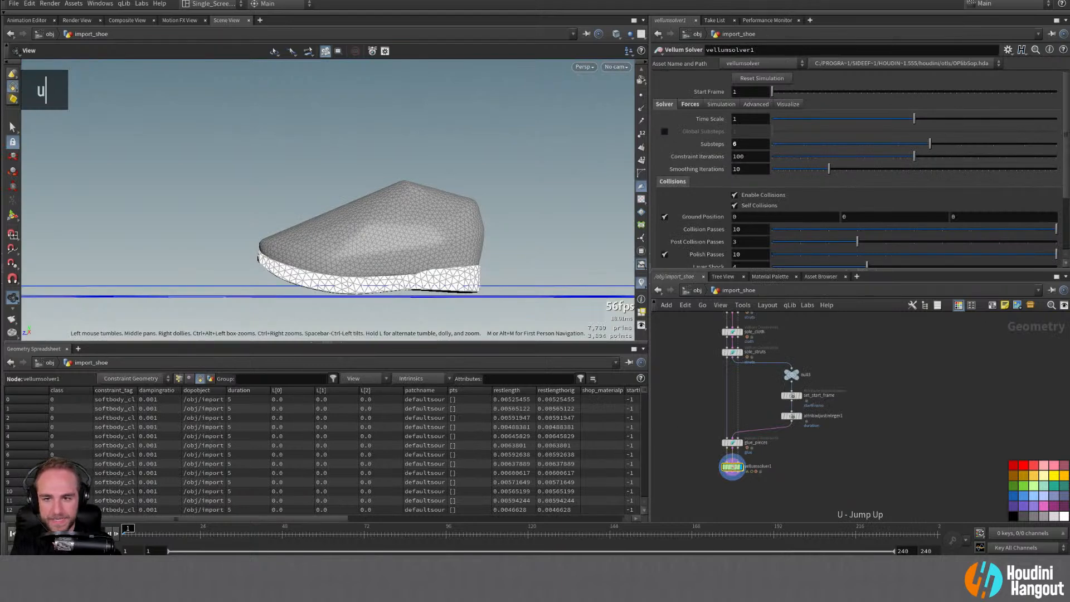
Step: Play the simulation from the first frame to examine the sole's expansion, and rewind to the first frame
click(71, 533)
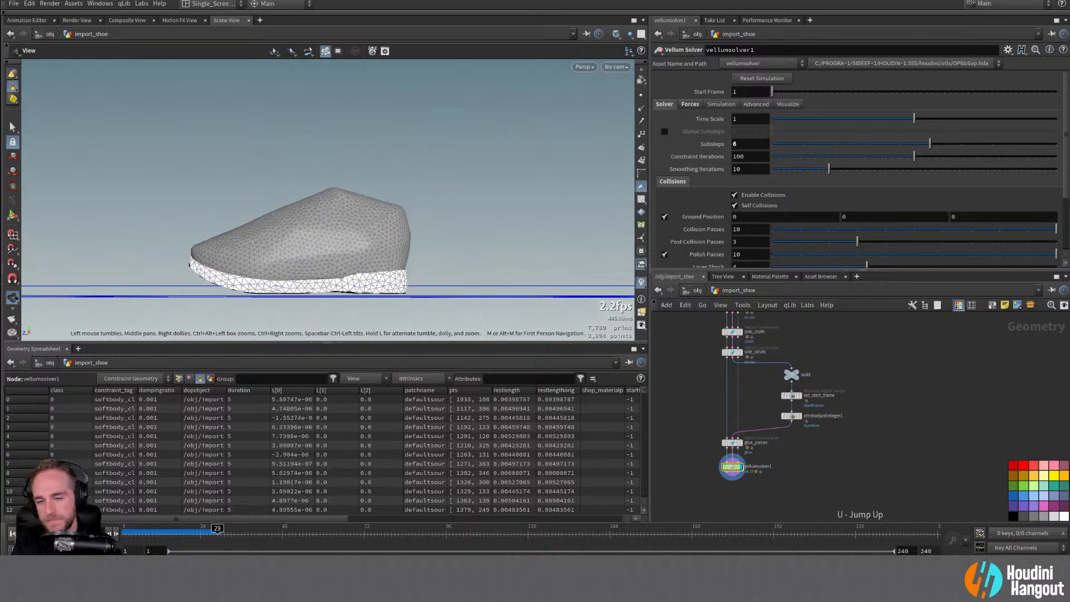
click(13, 533)
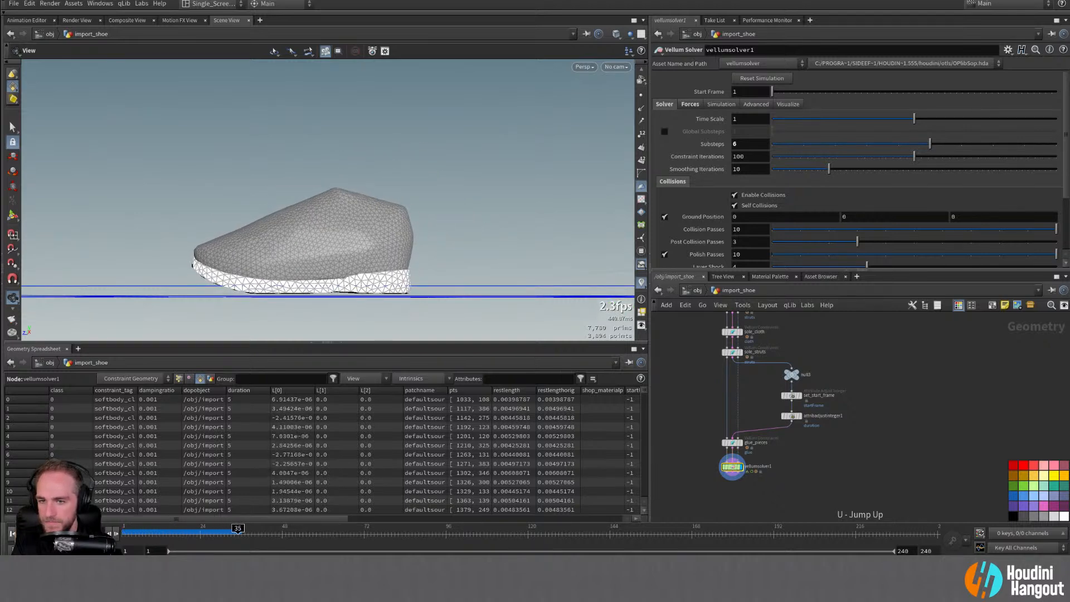
click(13, 534)
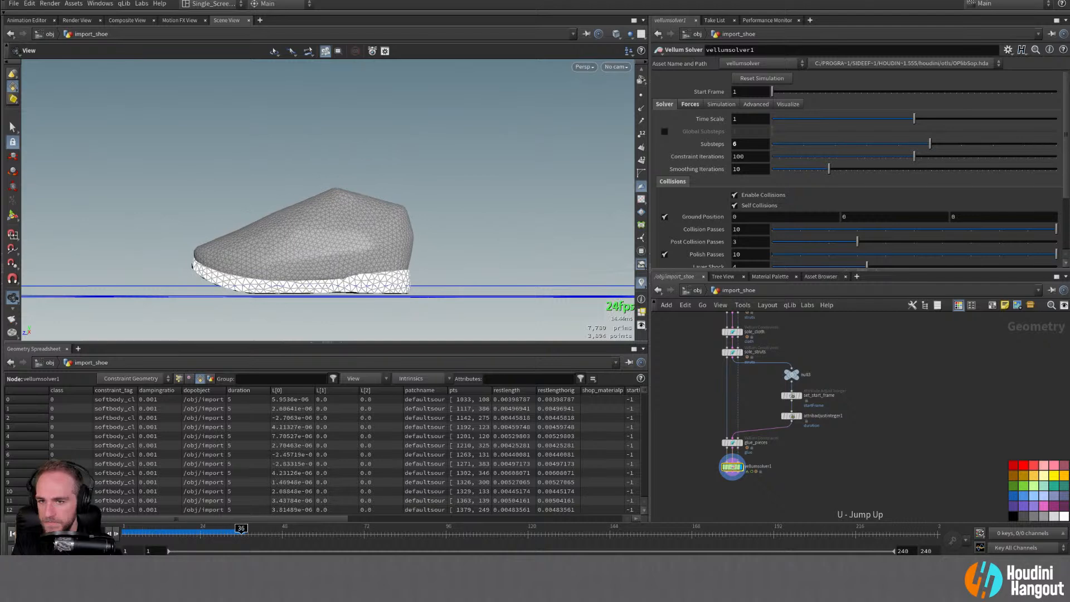
key(ctrl+Up)
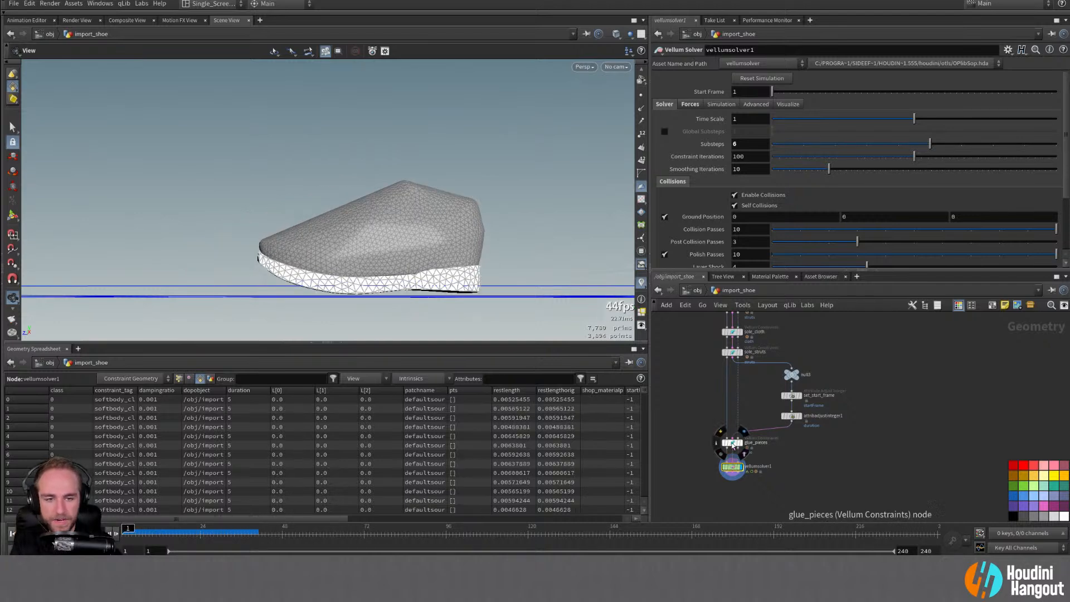
Step: Go into the Vellum solver's forces network and set the constraint property's Effect Scale to 25
click(732, 444)
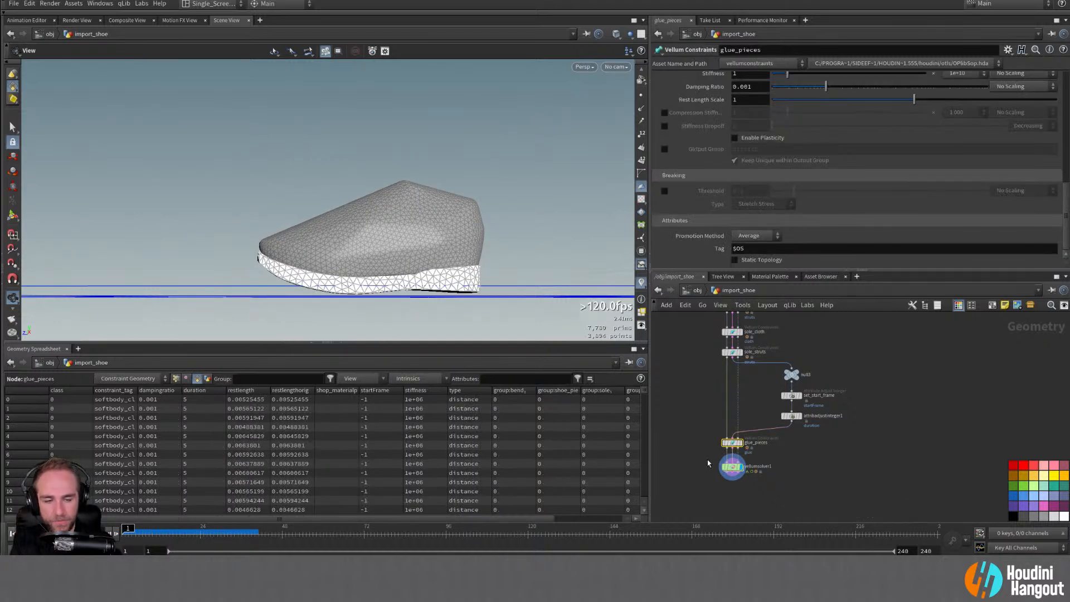
double_click(732, 467)
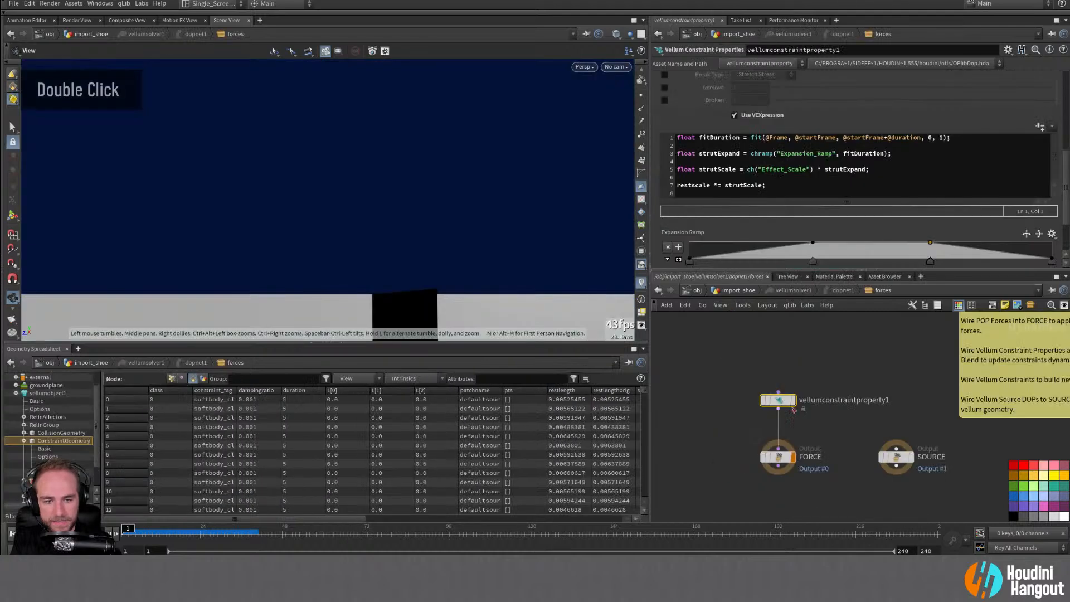
scroll(725, 212, down, 15)
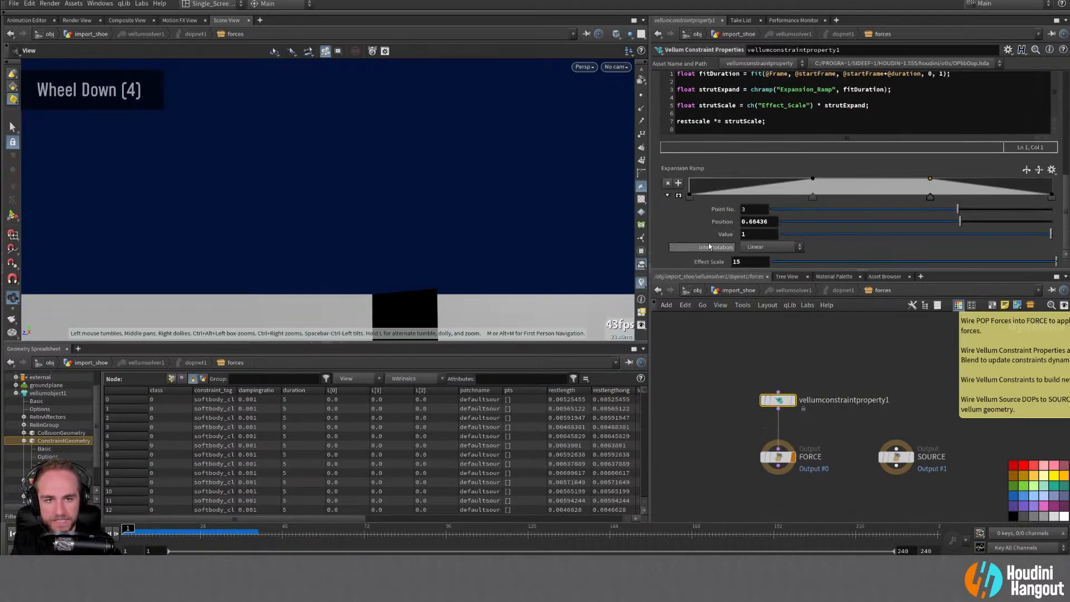
scroll(693, 234, down, 5)
double_click(744, 261)
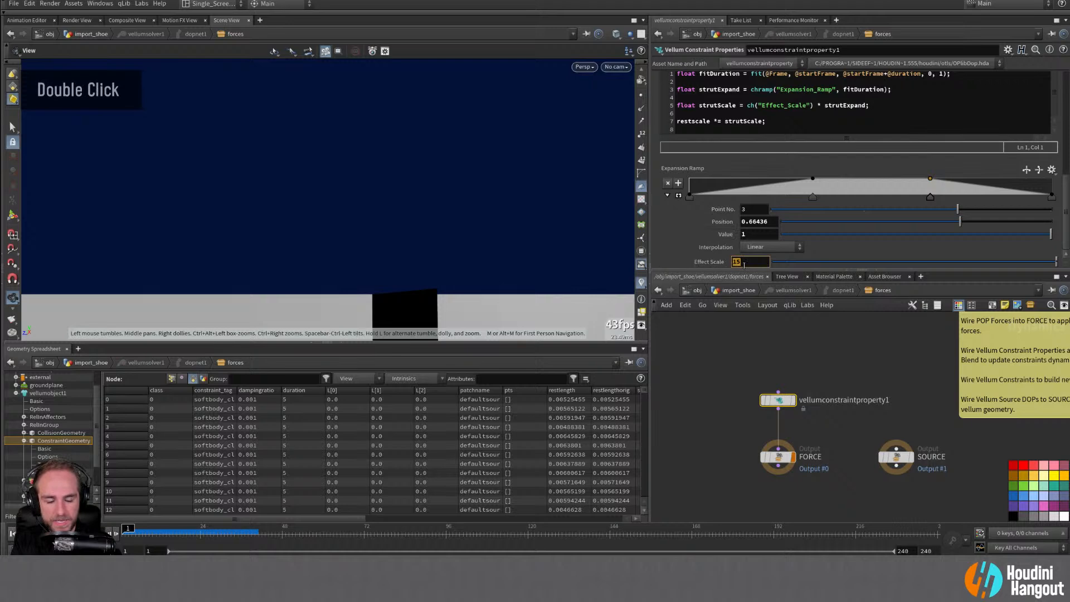
text(25)
key(Return)
Step: Frame the whole shoe on the ground plane, play the simulation to examine the stronger expansion, and rewind to the first frame
alt+right_drag(312, 234, 277, 241)
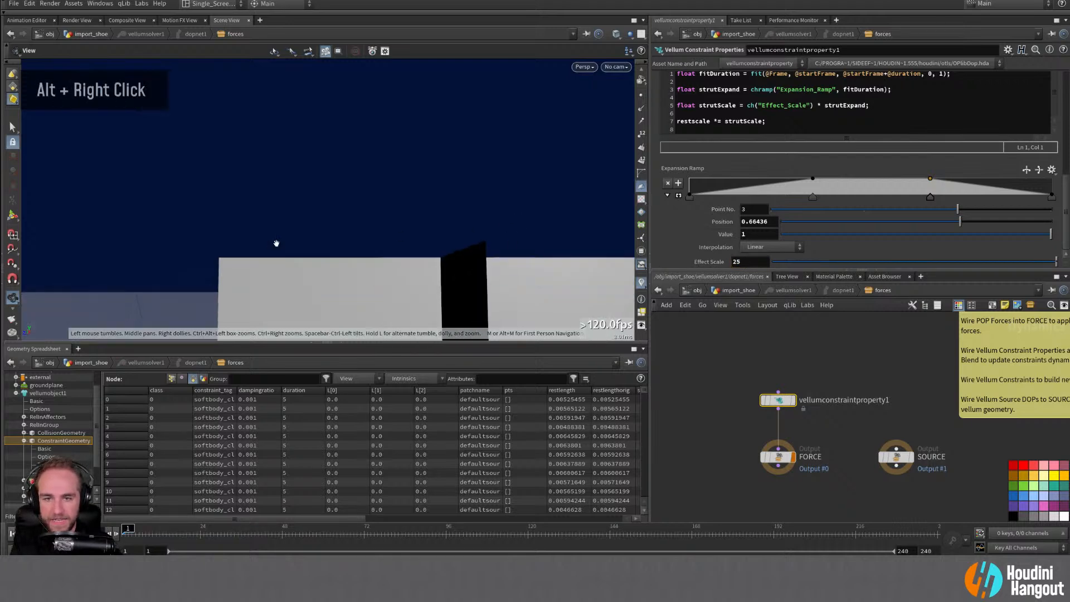
alt+drag(277, 241, 533, 172)
alt+middle_drag(533, 171, 422, 180)
alt+right_drag(423, 180, 330, 215)
key(space+g)
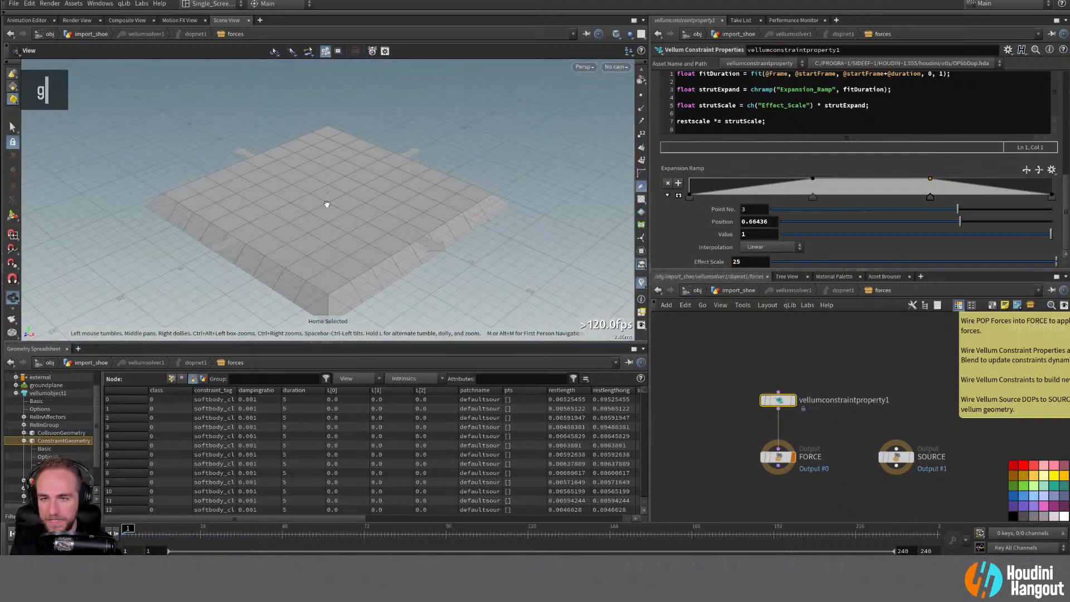
alt+drag(328, 206, 395, 197)
alt+right_drag(301, 196, 310, 235)
alt+middle_drag(282, 251, 308, 237)
alt+right_drag(308, 237, 317, 234)
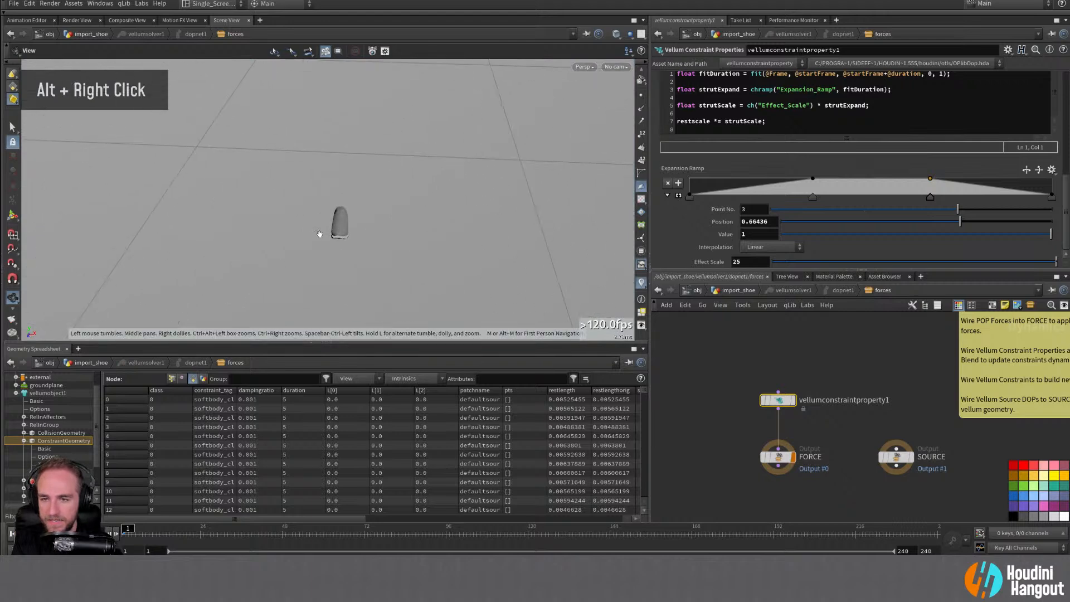
alt+drag(317, 234, 363, 206)
alt+right_drag(363, 206, 215, 262)
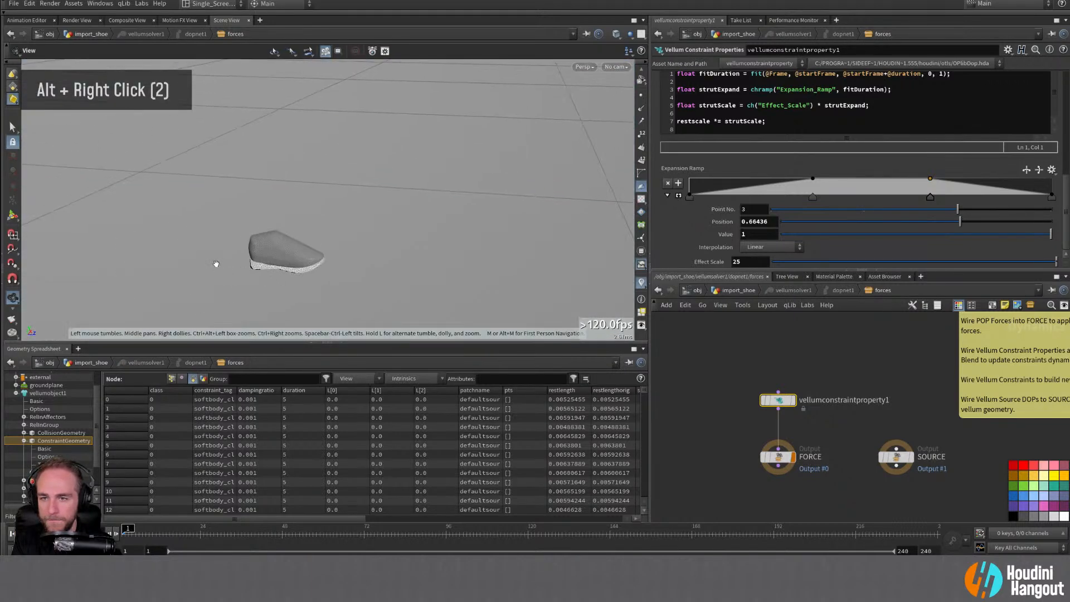
alt+drag(215, 262, 306, 263)
alt+right_drag(307, 263, 241, 258)
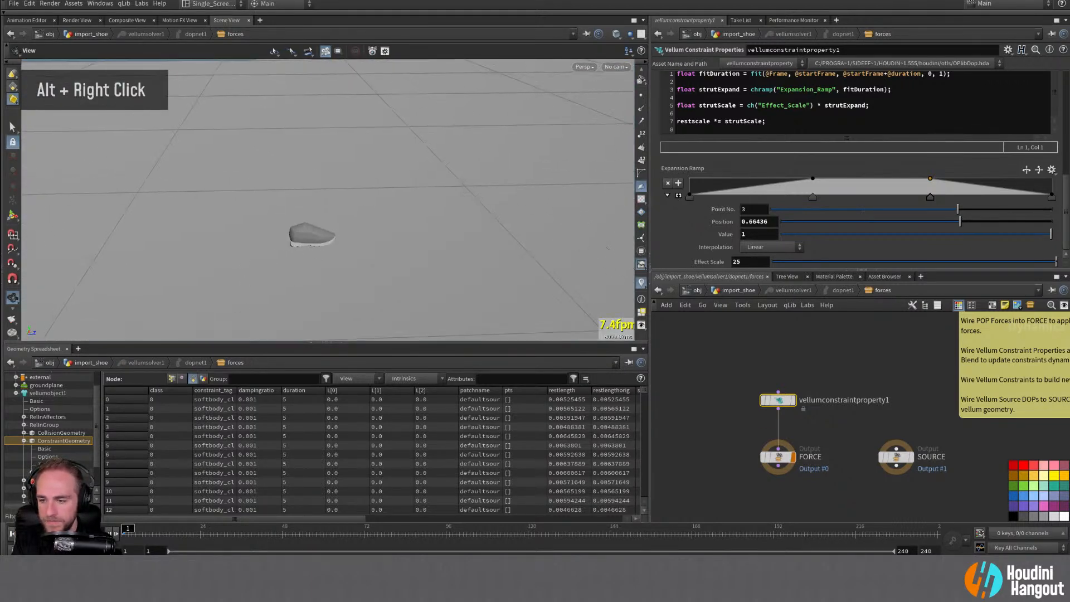
click(71, 533)
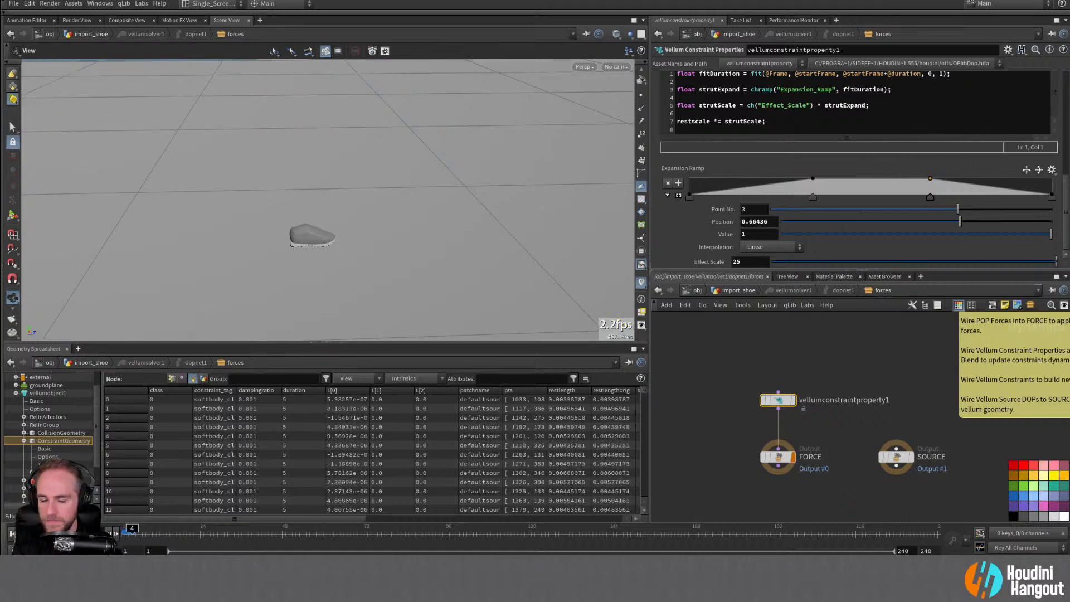
alt+right_drag(265, 287, 446, 192)
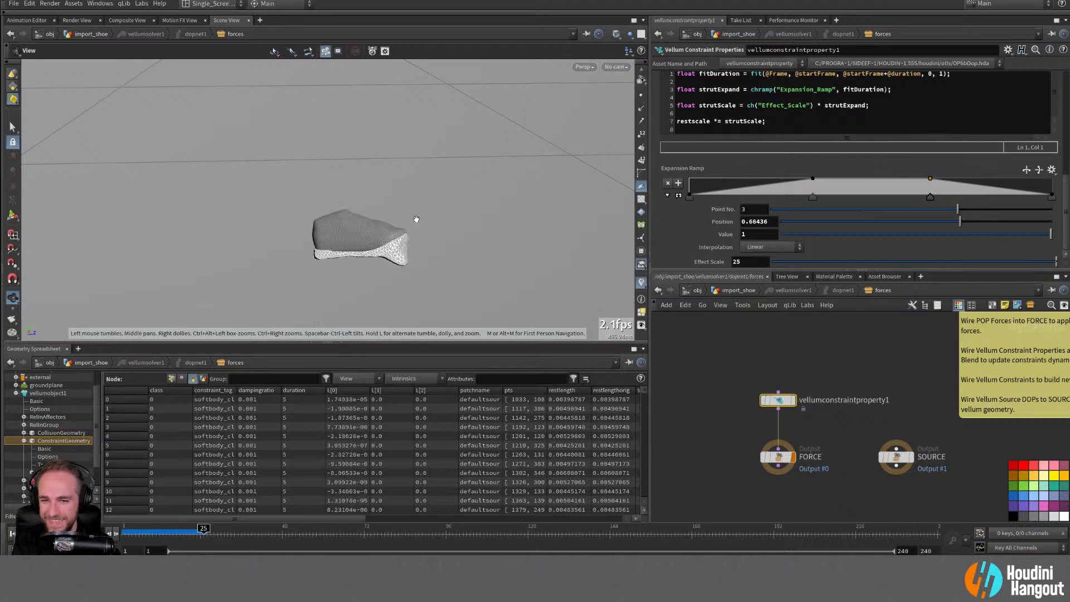
click(11, 536)
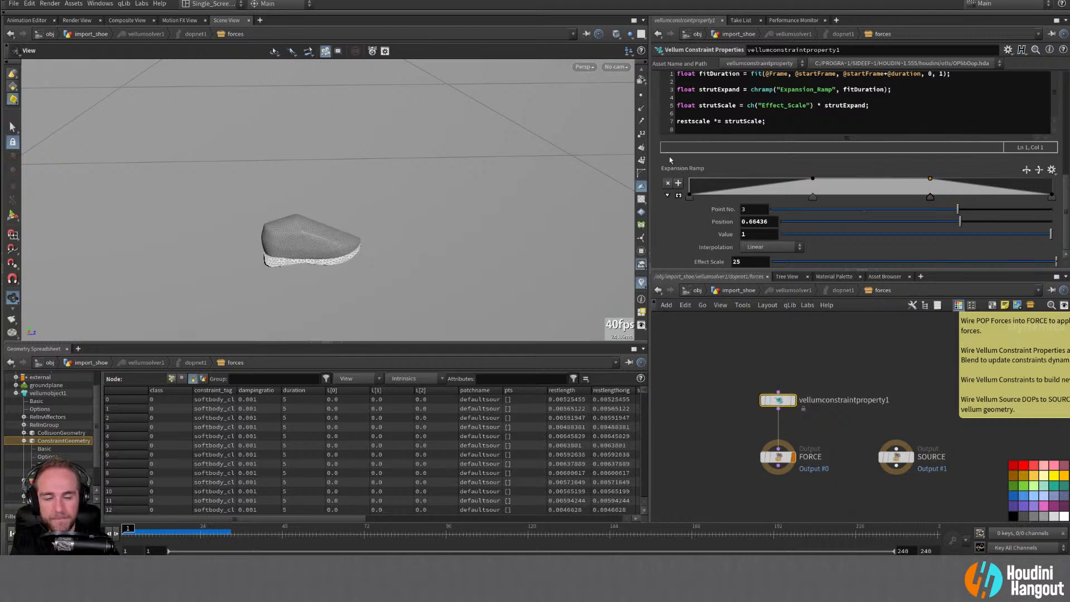
Step: Remove the blank lines between the fitDuration, strutExpand and strutScale declarations in the VEXpression
scroll(697, 241, up, 5)
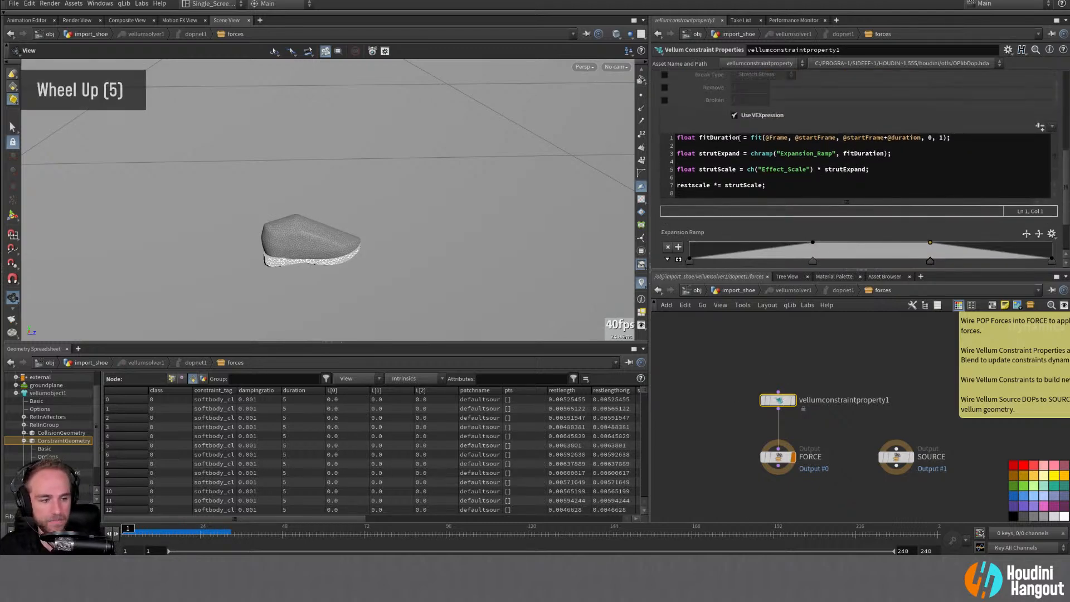
click(682, 145)
key(BackSpace)
click(679, 153)
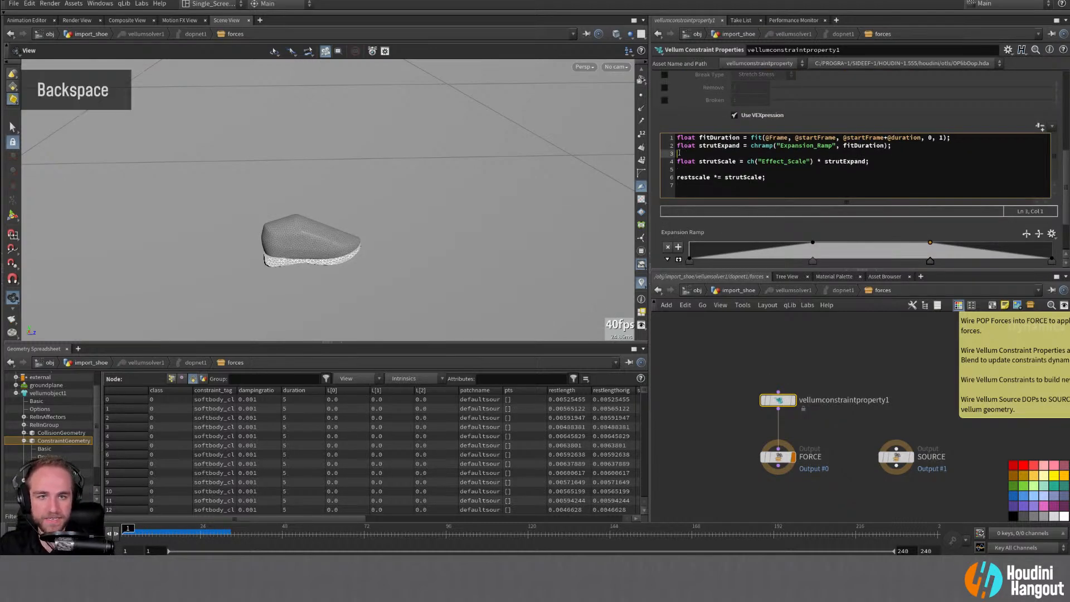
key(BackSpace)
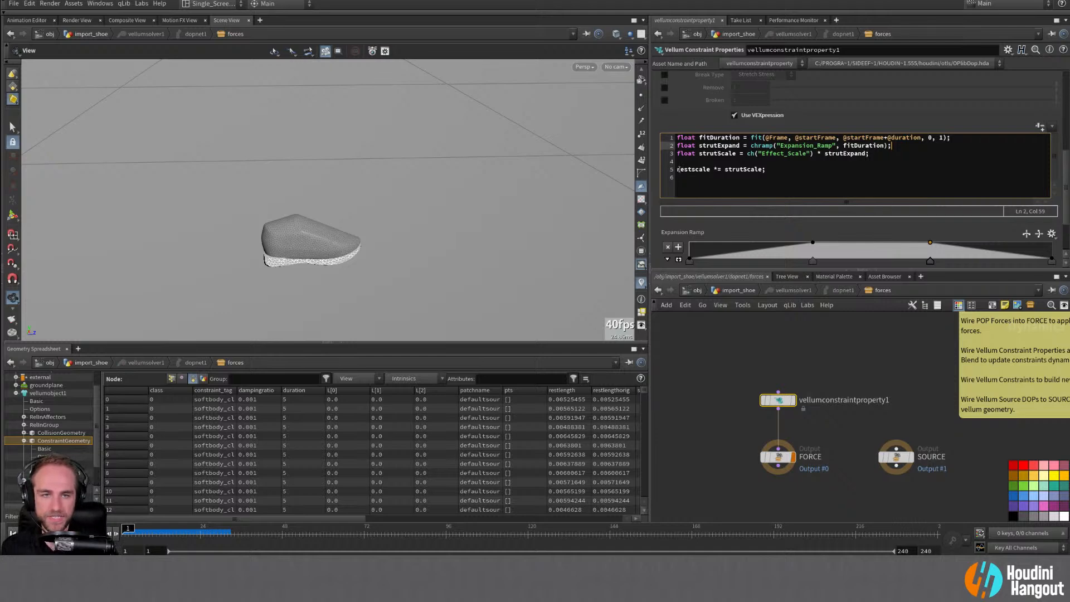
Step: Shape the Expansion Ramp into two peaks of value 1 at about 0.12 and 0.91, with a new zero-value point at about 0.46 between them
scroll(694, 96, up, 20)
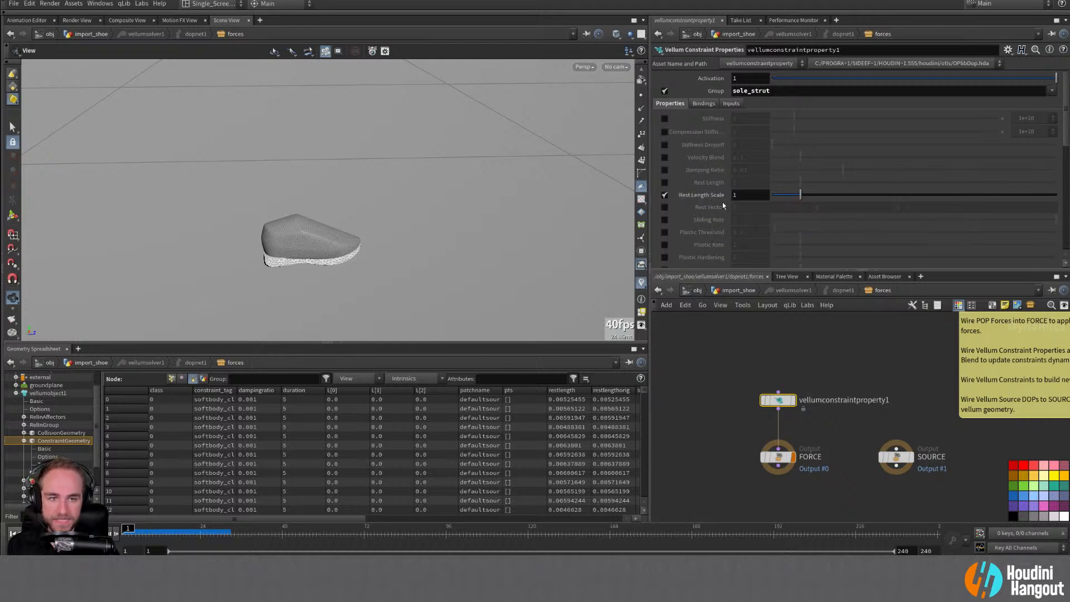
mouse_move(710, 197)
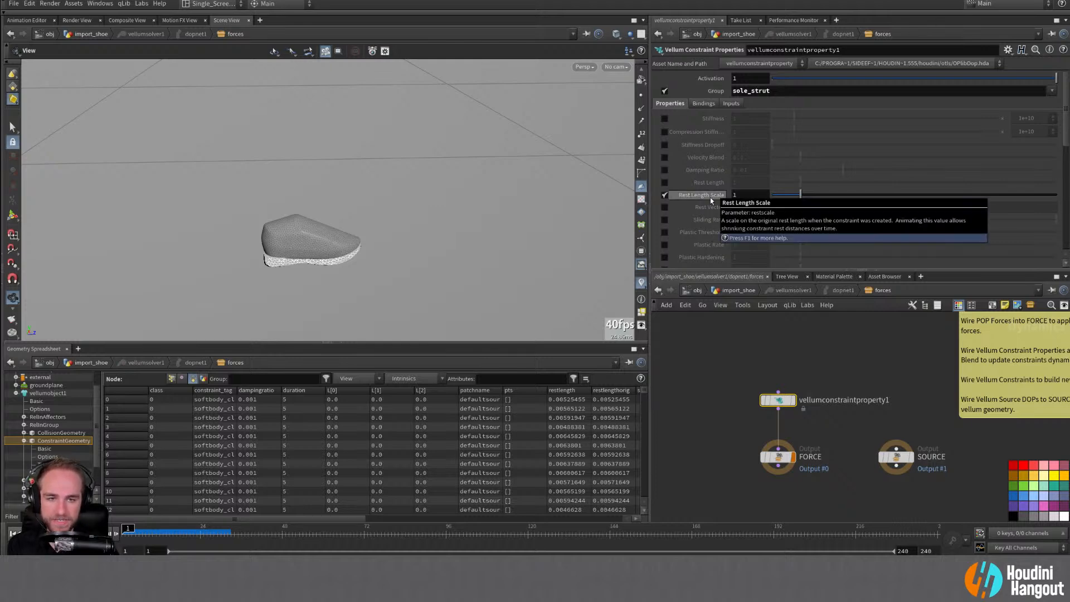
scroll(705, 197, down, 12)
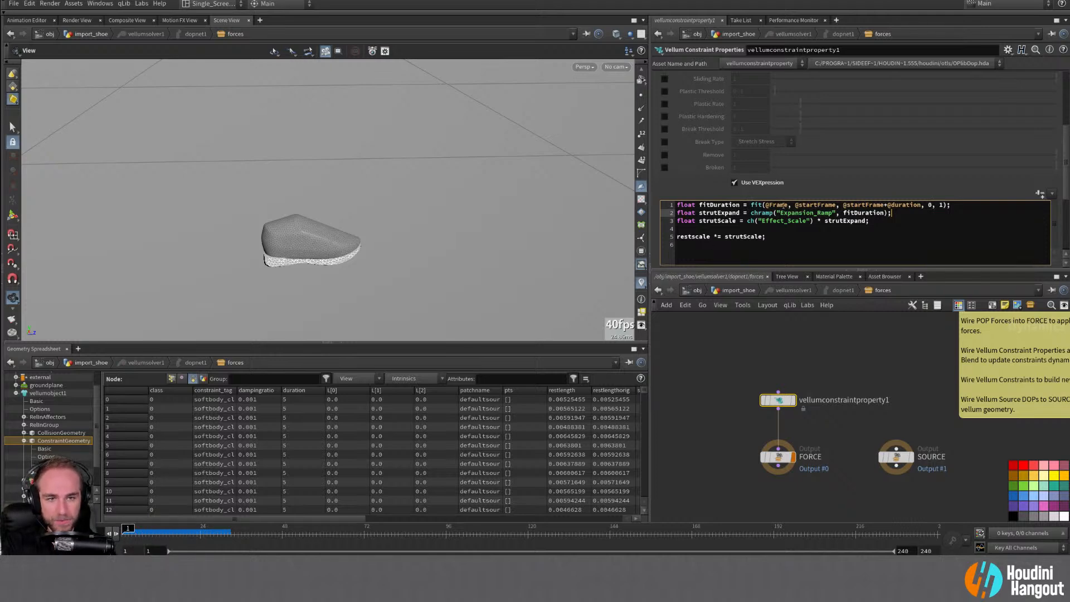
scroll(854, 207, down, 5)
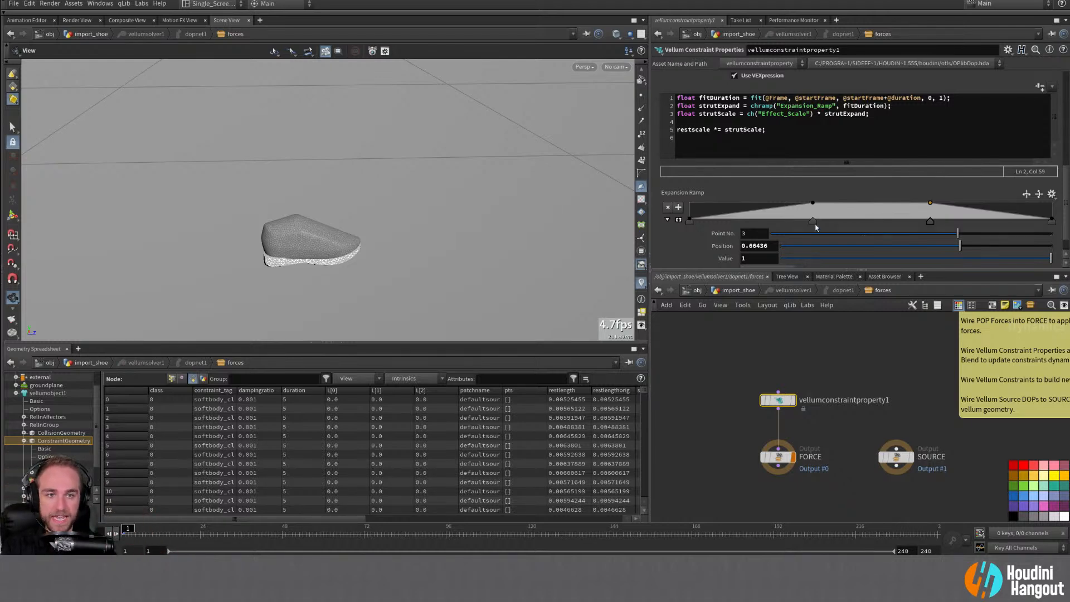
drag(809, 221, 738, 221)
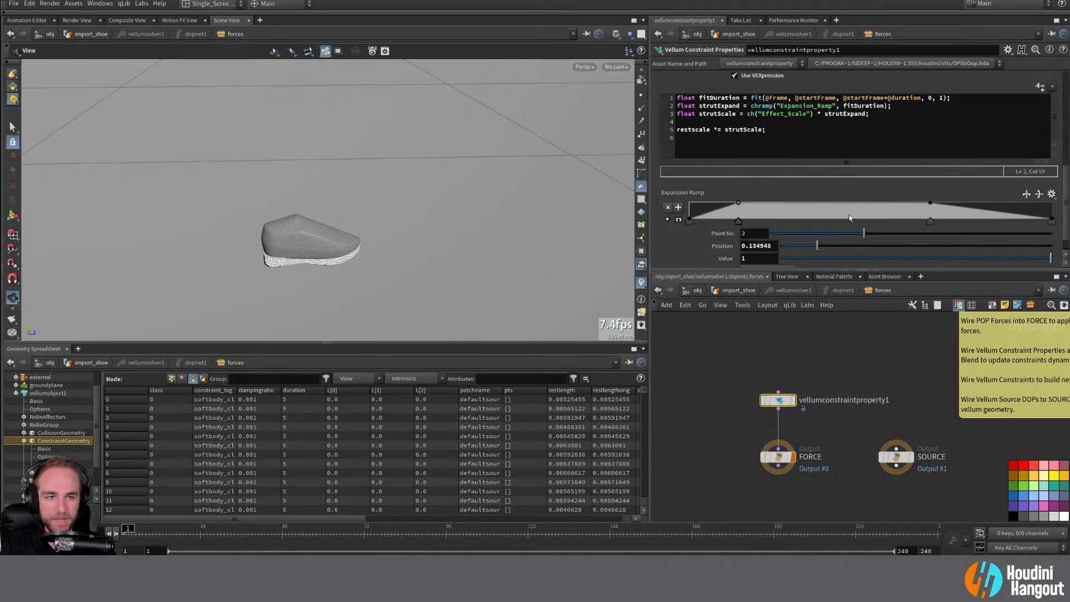
drag(849, 219, 858, 225)
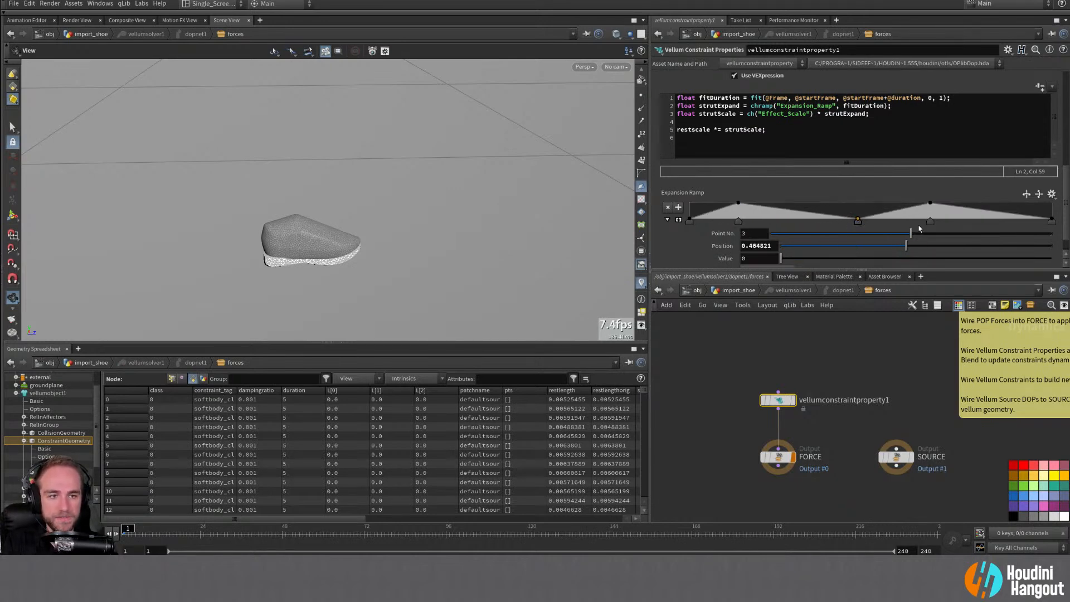
drag(930, 221, 1021, 223)
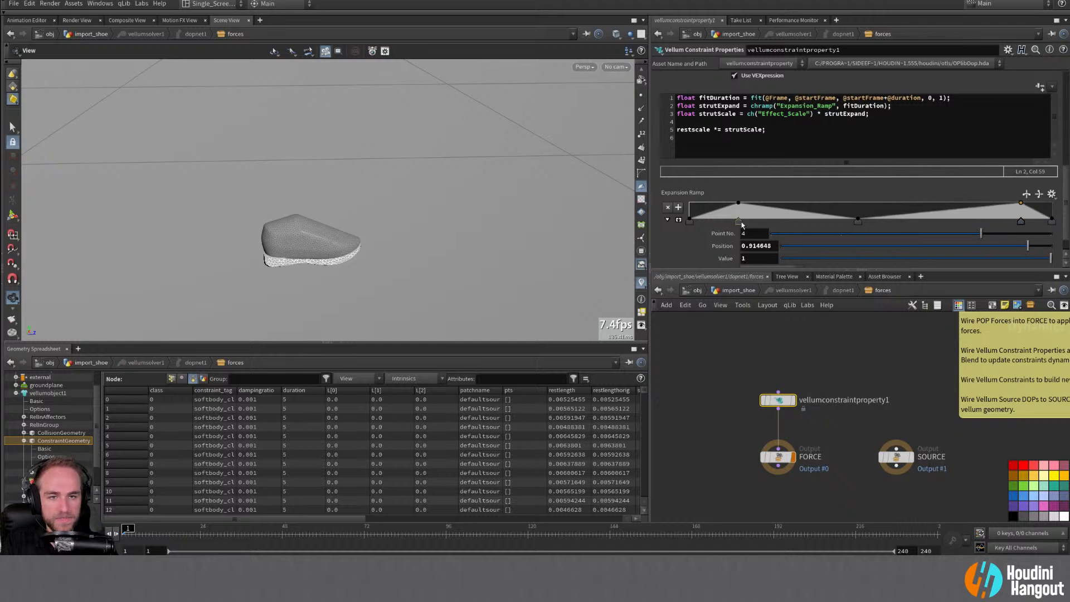
drag(742, 225, 737, 224)
Step: Set the Effect Scale to 15 and replay the simulation with the whole shoe in view
scroll(694, 250, down, 4)
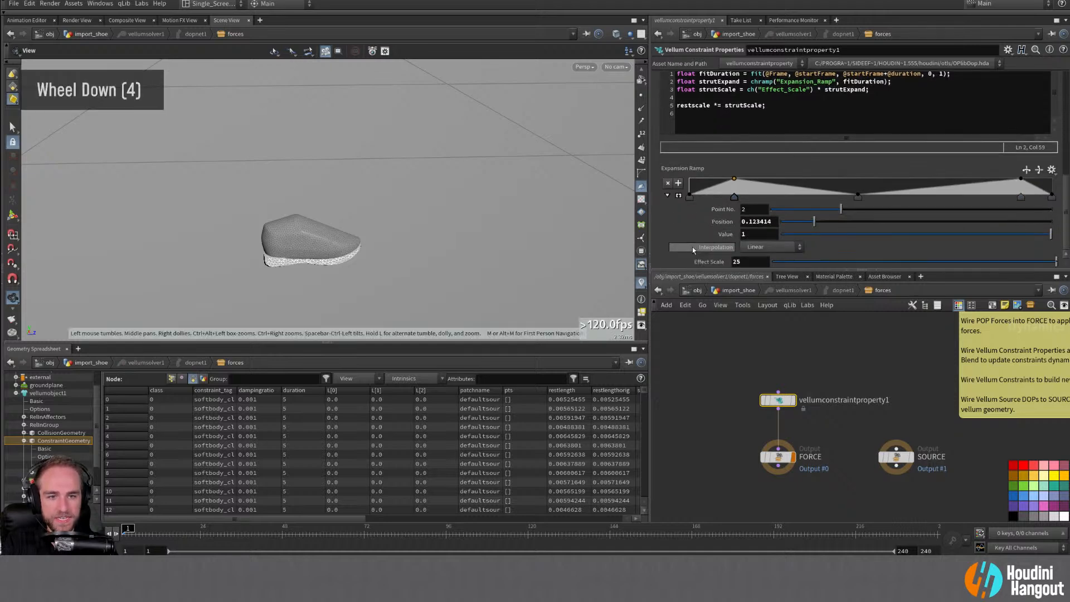
double_click(748, 262)
text(15)
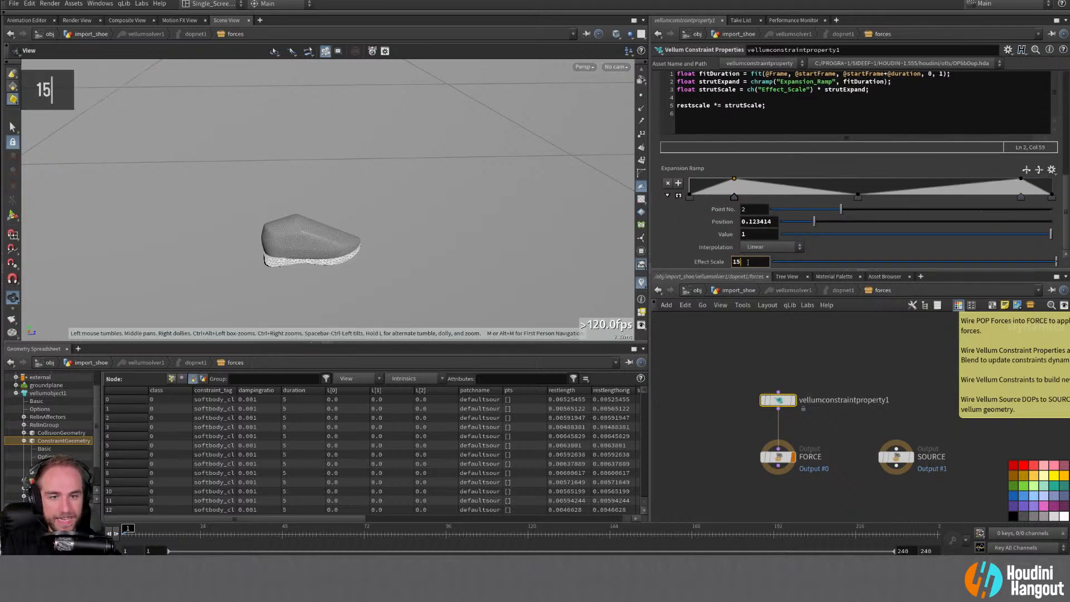
key(Return)
alt+right_drag(345, 285, 325, 276)
alt+middle_drag(325, 276, 323, 267)
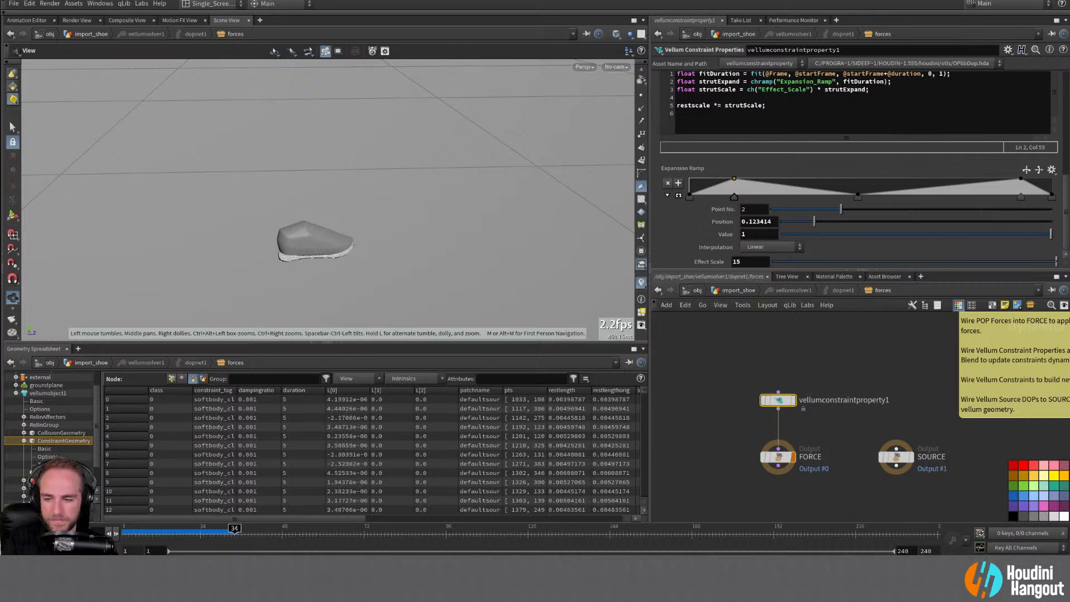
Step: Move the Expansion Ramp's second peak to about 0.89 and start replaying the simulation from a low side view of the shoe
alt+right_click(480, 199)
alt+right_click(370, 235)
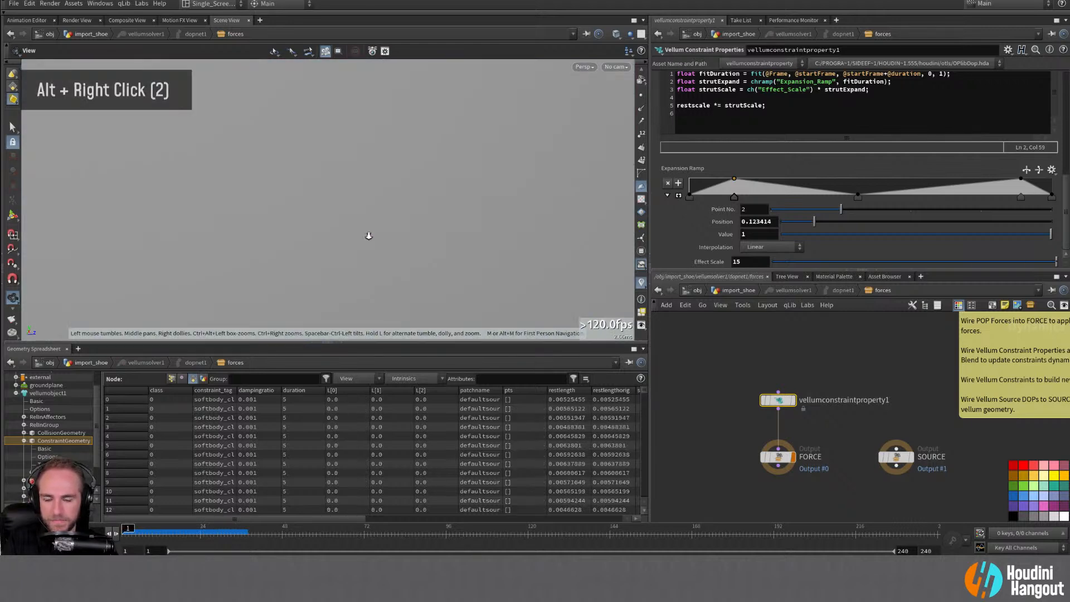
alt+right_click(365, 222)
alt+right_click(473, 194)
alt+right_drag(473, 194, 547, 134)
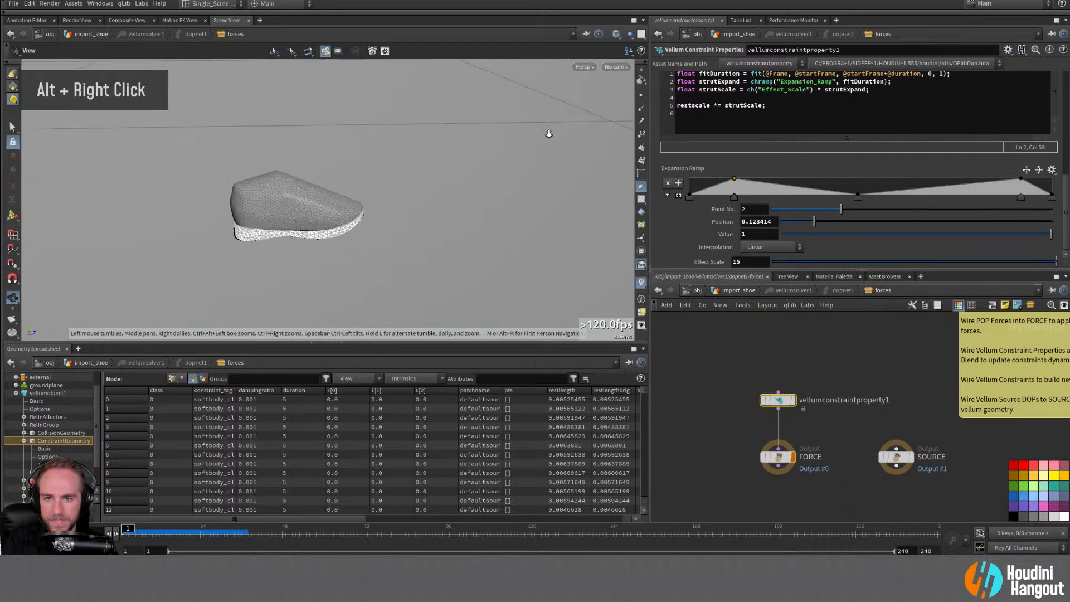
alt+drag(547, 134, 306, 194)
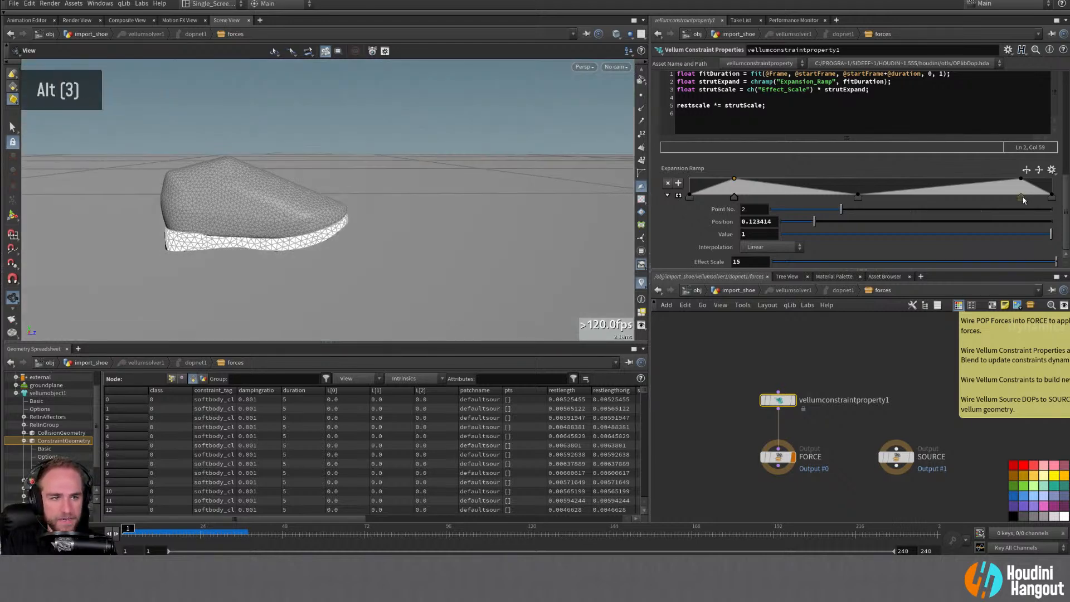
drag(1021, 196, 1013, 198)
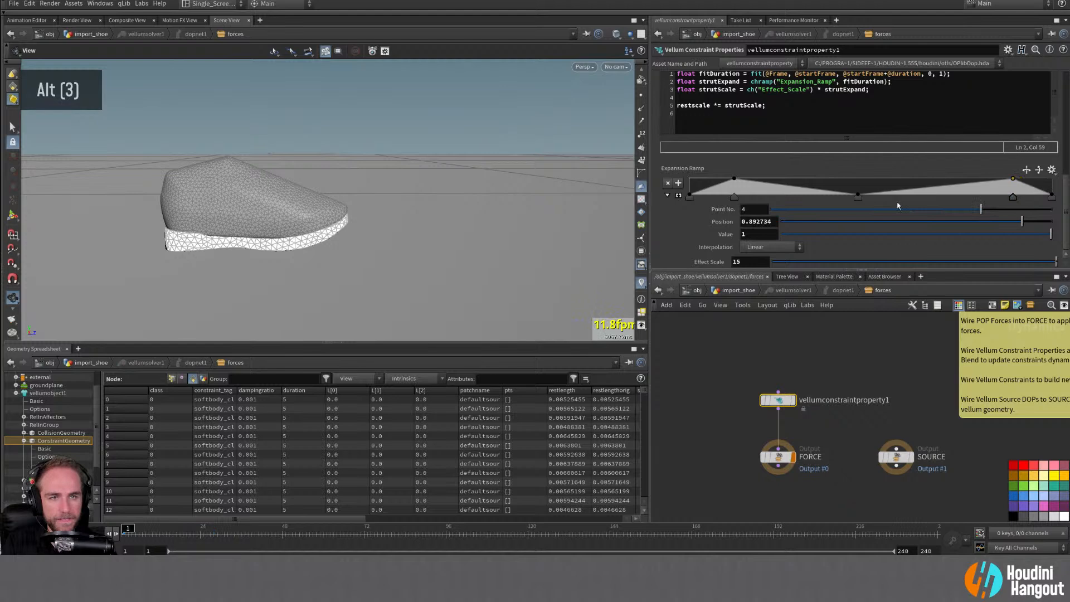
click(858, 199)
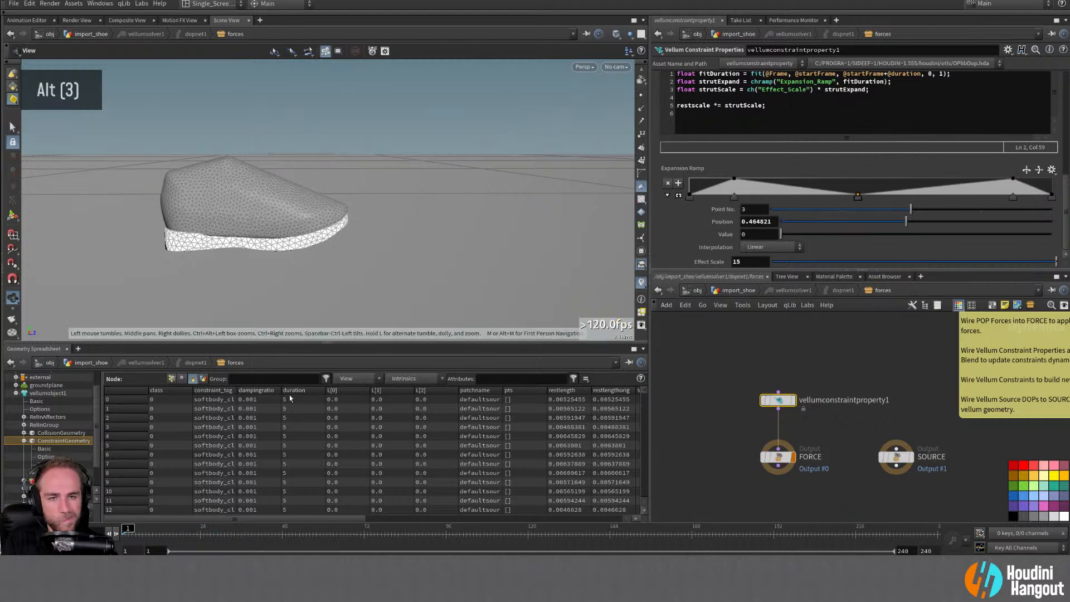
alt+right_drag(149, 277, 166, 265)
alt+middle_drag(166, 265, 235, 269)
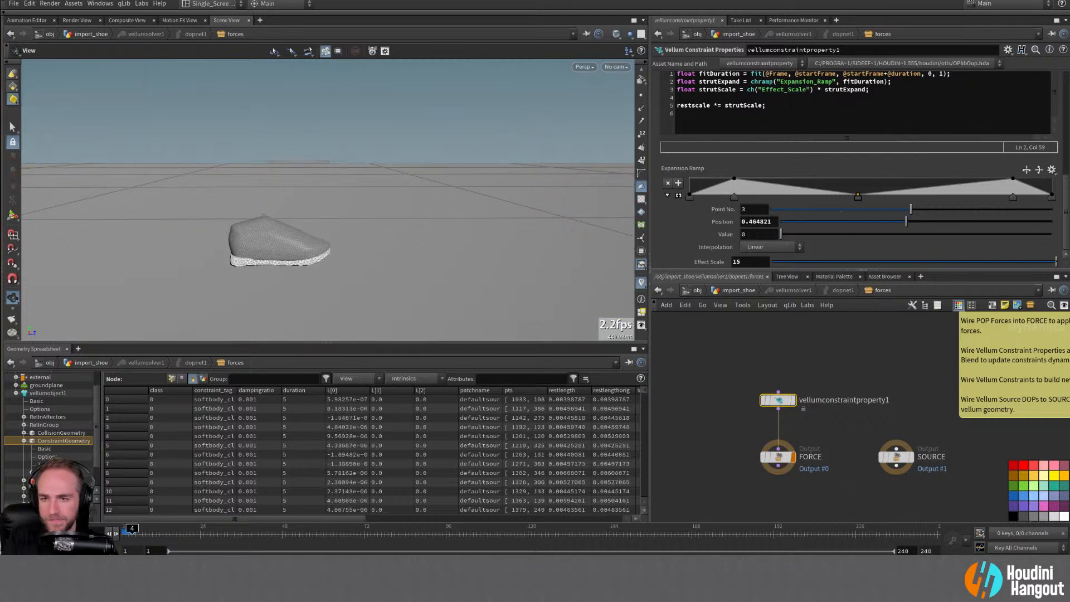
Step: Stop and rewind the playback, and set the duration attribute's Constant Value to 10 in attribadjustinteger1
click(63, 534)
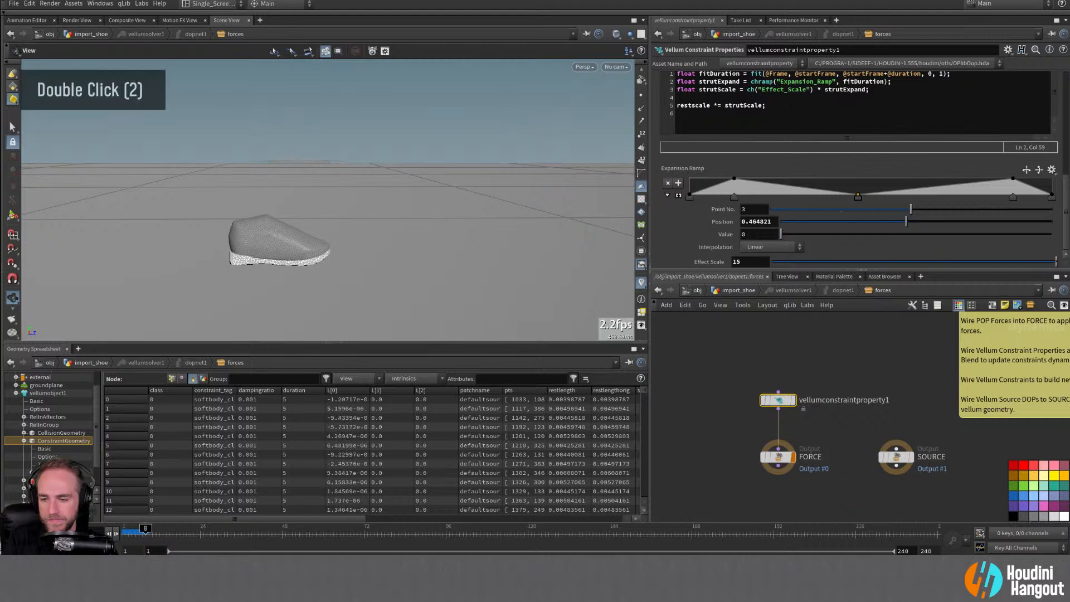
click(29, 534)
key(u)
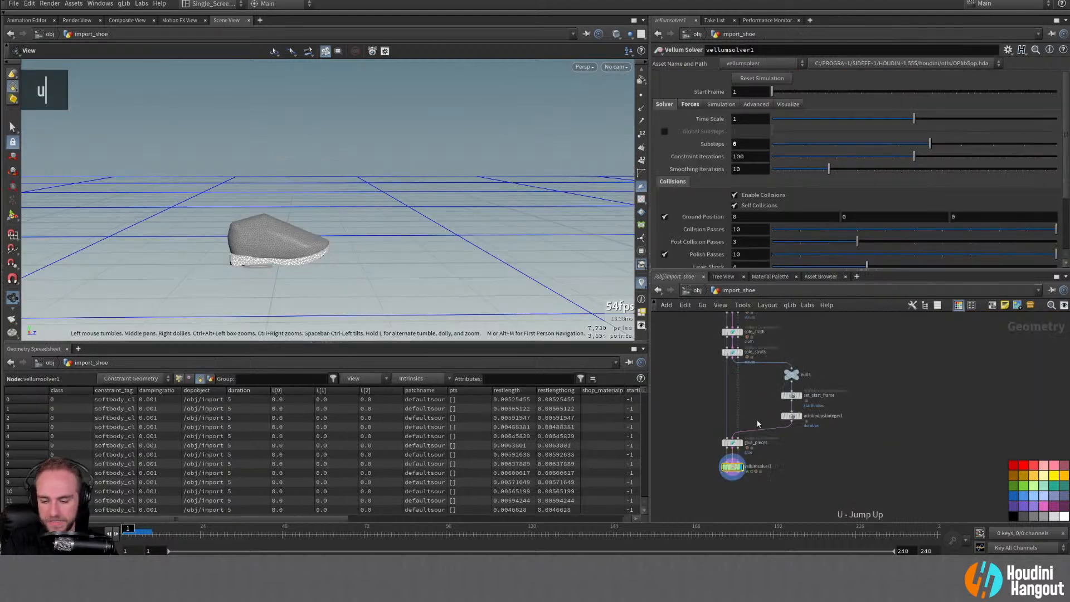
click(792, 416)
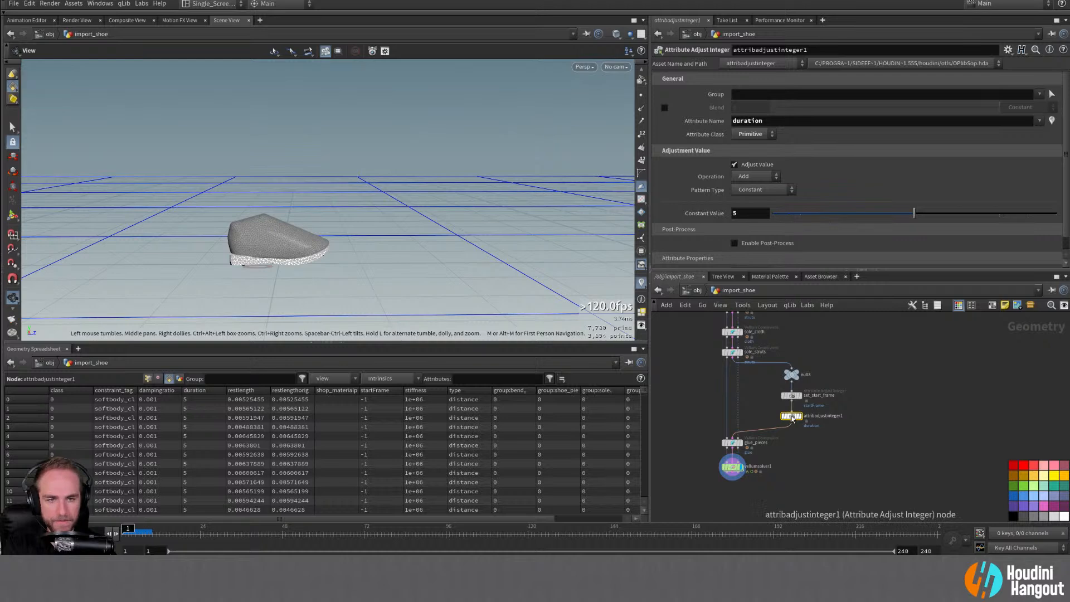
double_click(750, 213)
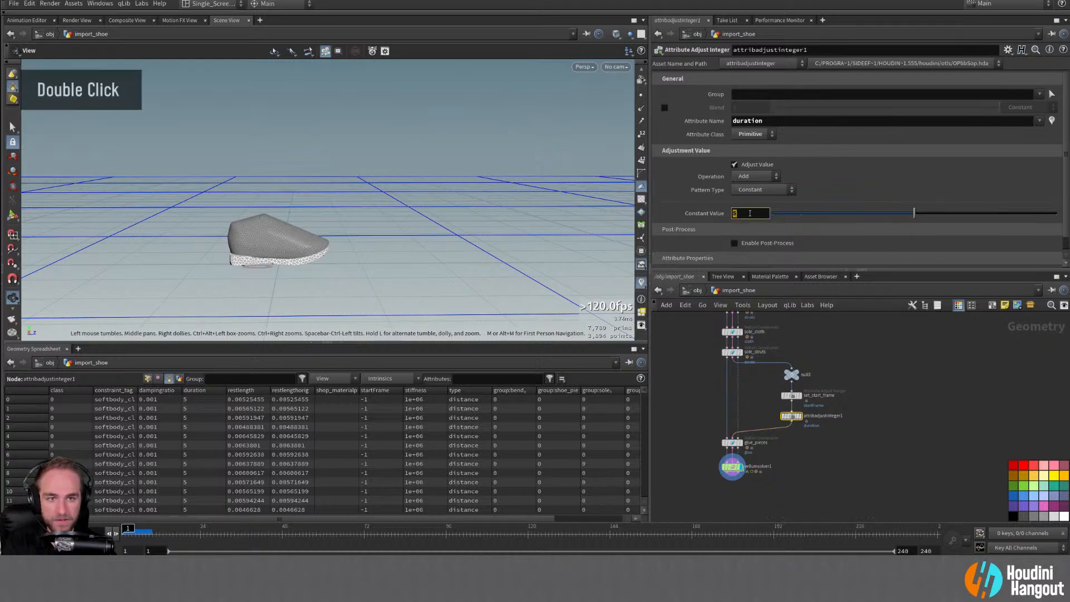
text(10)
key(Return)
Step: Return to the Vellum solver's forces network, select the Expansion Ramp's end point, and replay the simulation before rewinding it
double_click(654, 435)
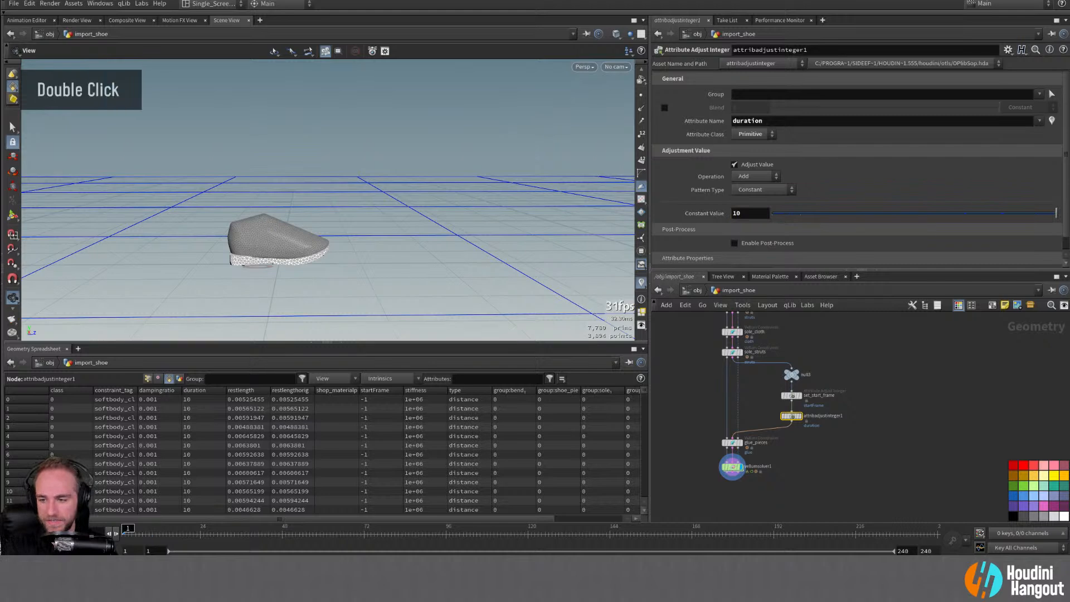
double_click(653, 435)
double_click(732, 467)
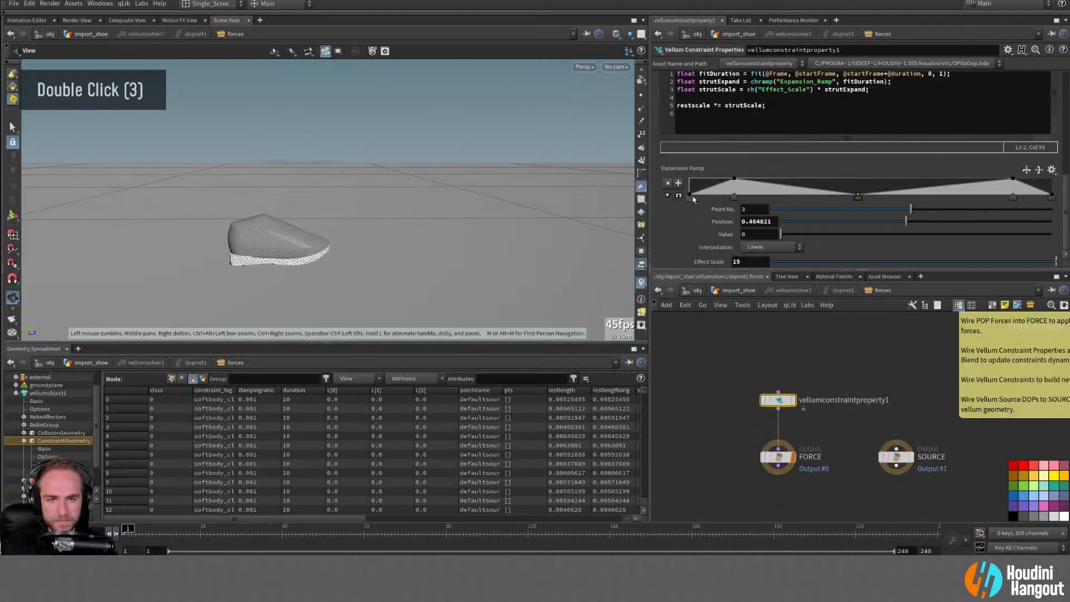
click(1052, 198)
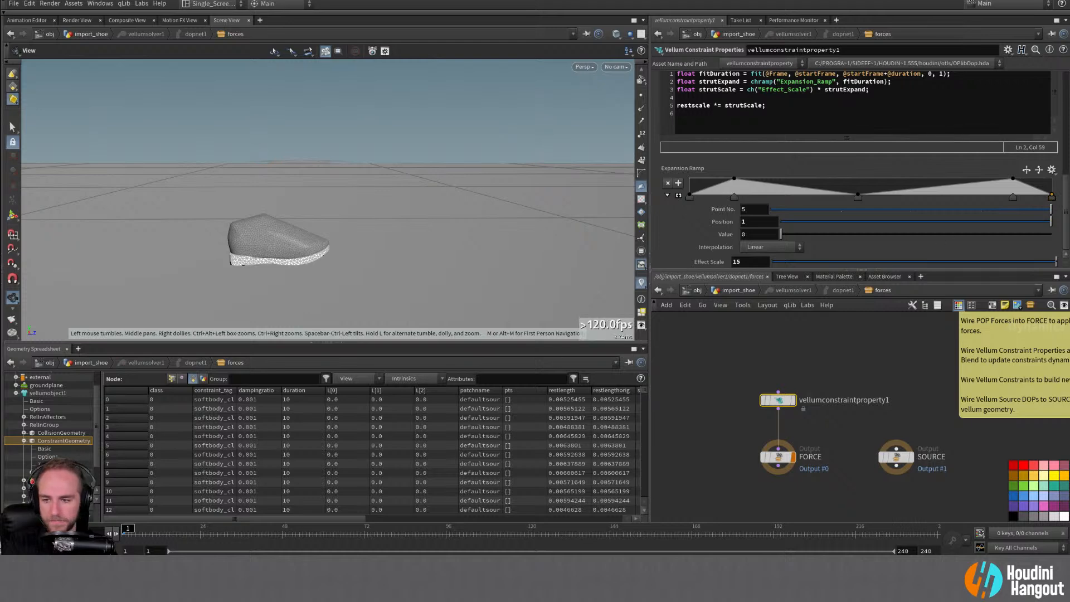
double_click(62, 533)
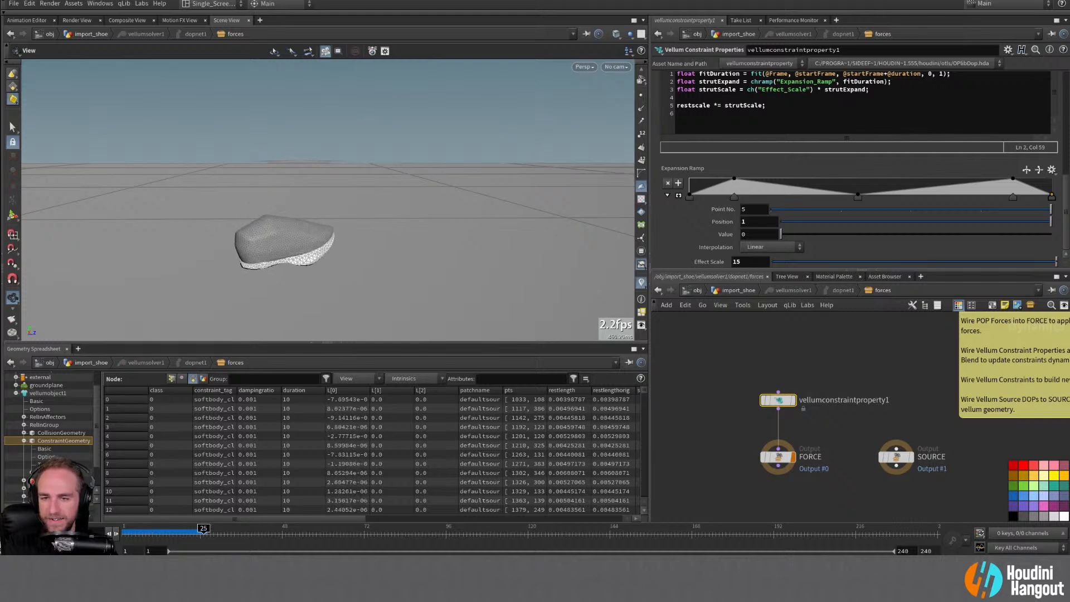
key(ctrl+Up)
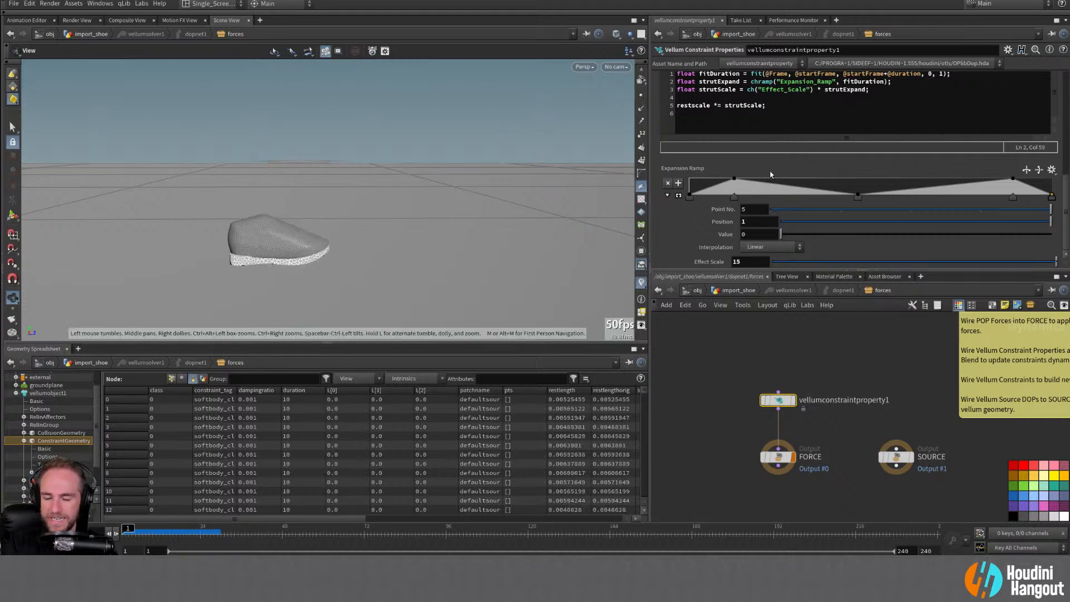
Step: Narrow the Expansion Ramp's peaks with zero-value points at about 0.22 and 0.74, move the second peak to about 0.87, and replay the simulation
drag(734, 198, 769, 199)
drag(957, 184, 959, 202)
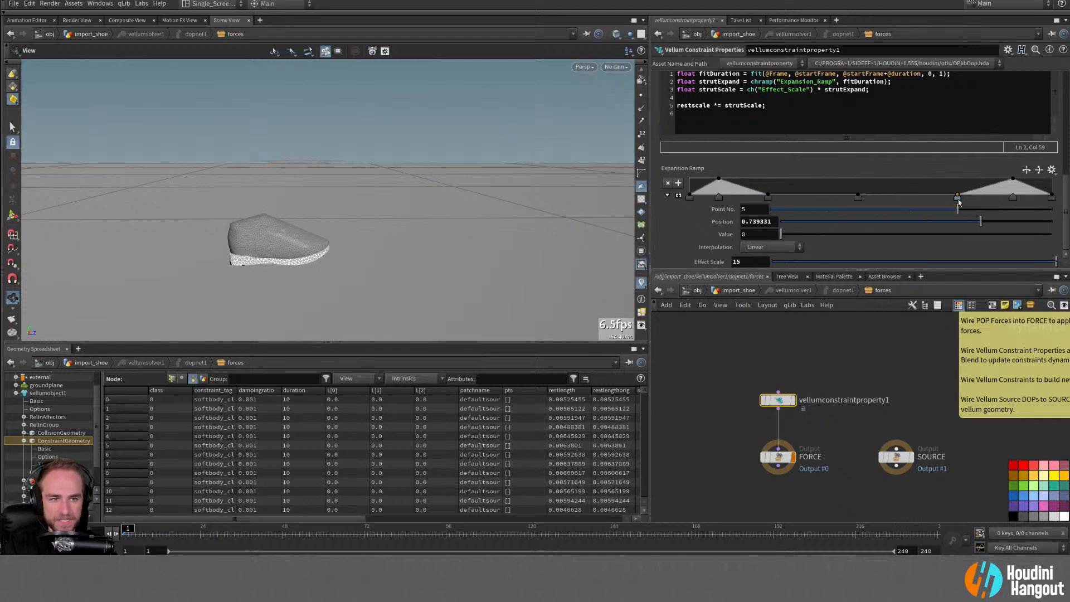
drag(1019, 179, 1006, 179)
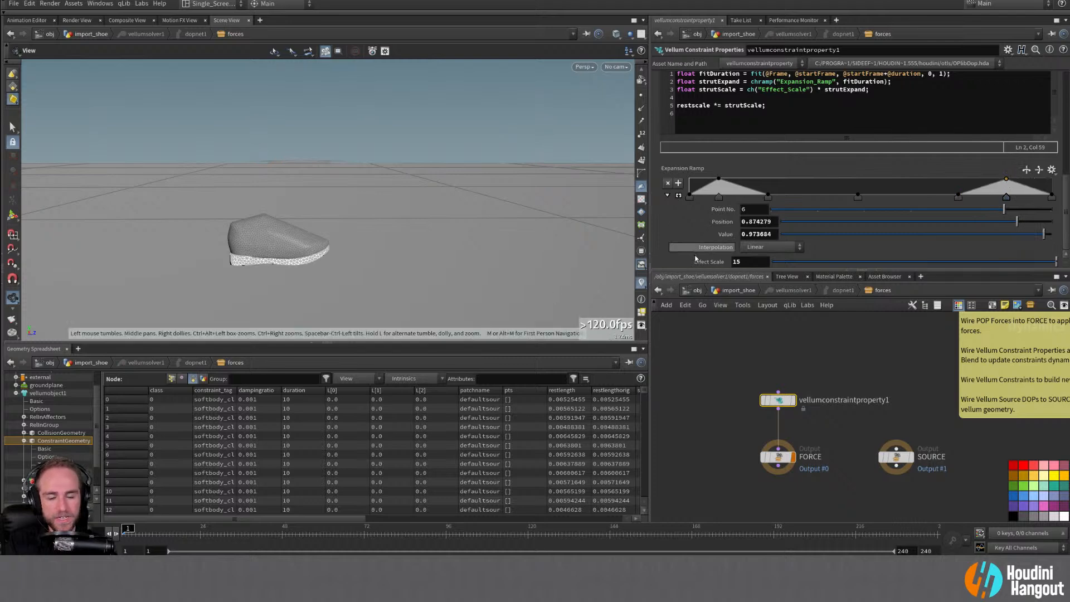
double_click(96, 255)
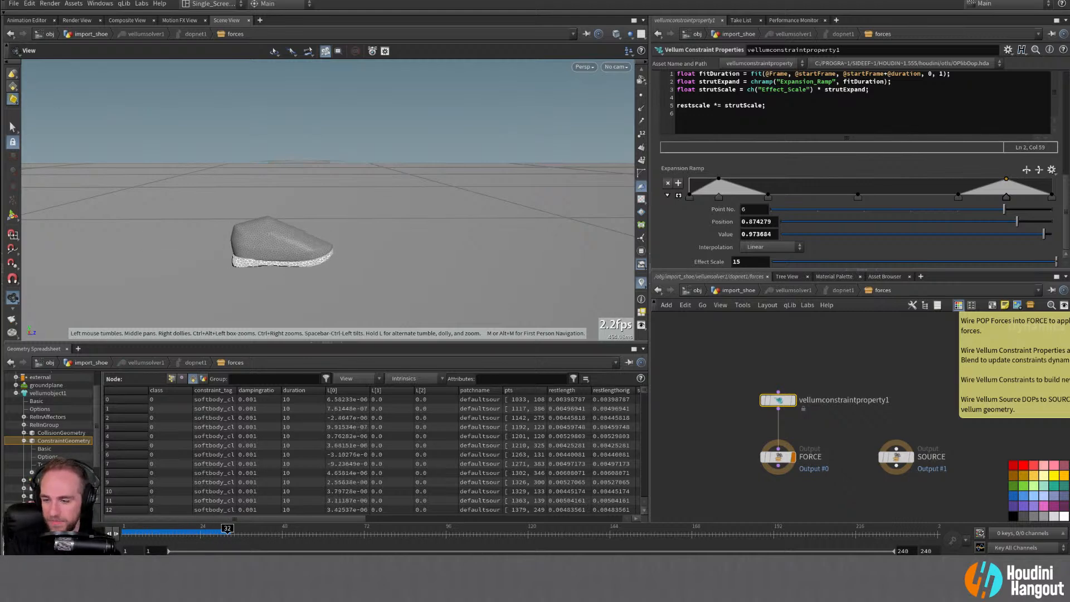
Step: Set the Effect Scale to 25, replay the simulation and return to the first frame
double_click(751, 262)
text(25)
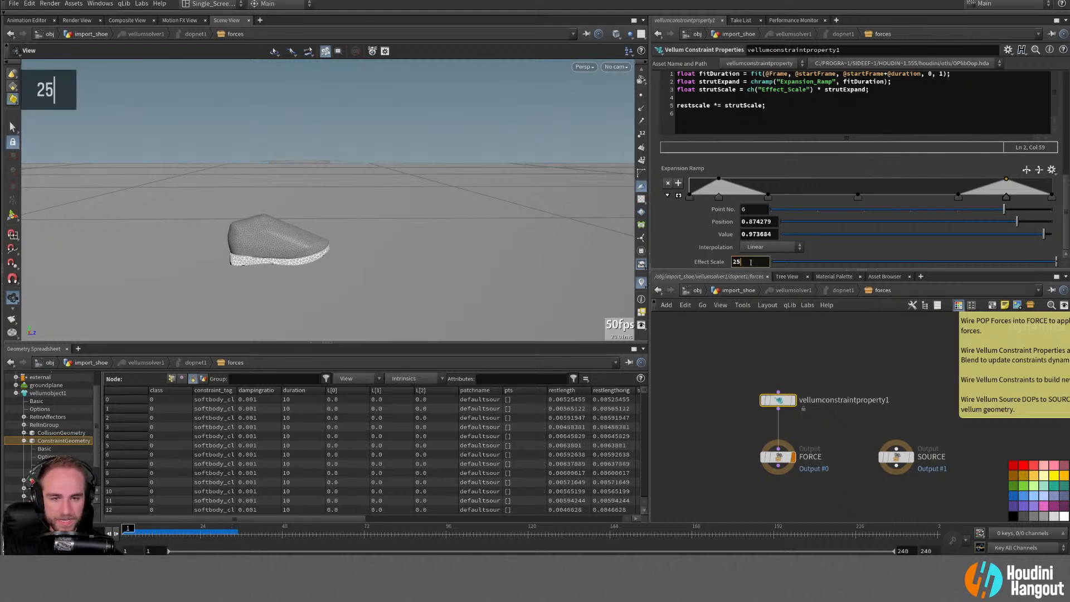
key(Return)
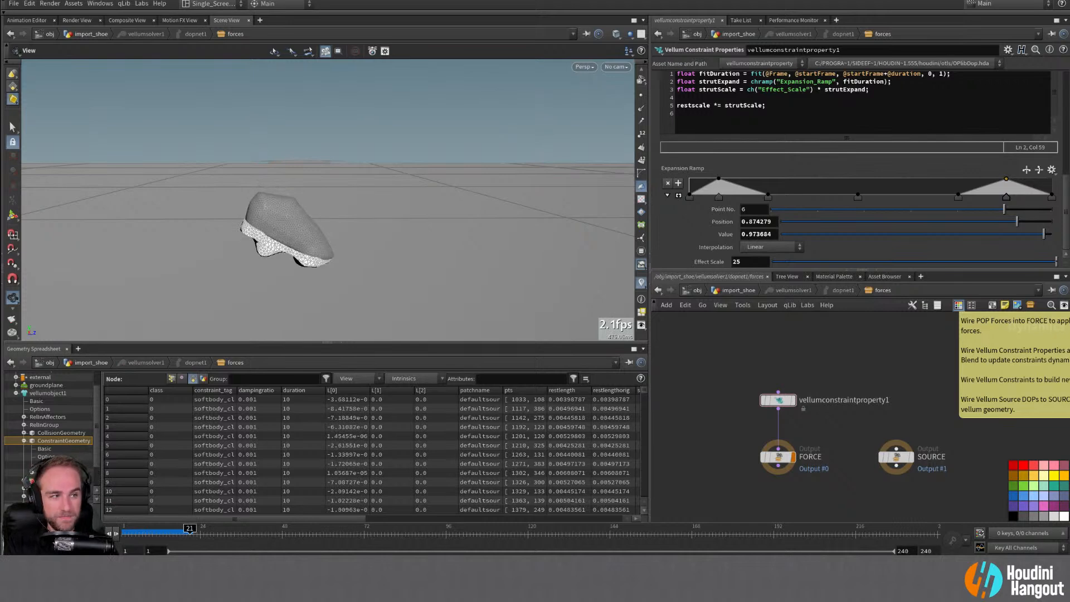
key(ctrl+Up)
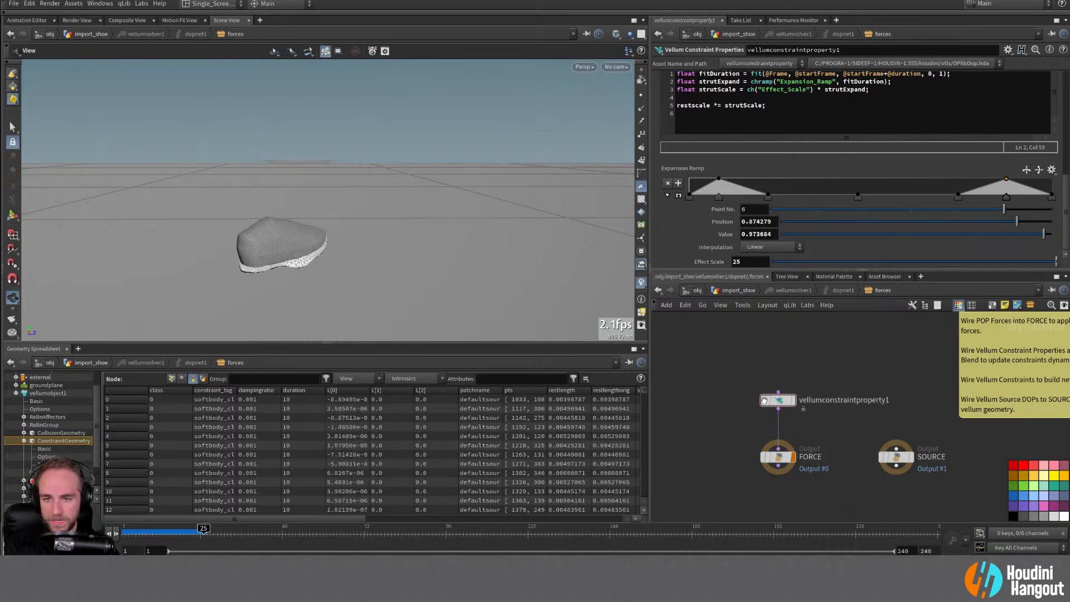
Step: Apply the Hill preset to the Expansion Ramp and move its two value-1 points to about 0.16 and 0.81
click(1052, 169)
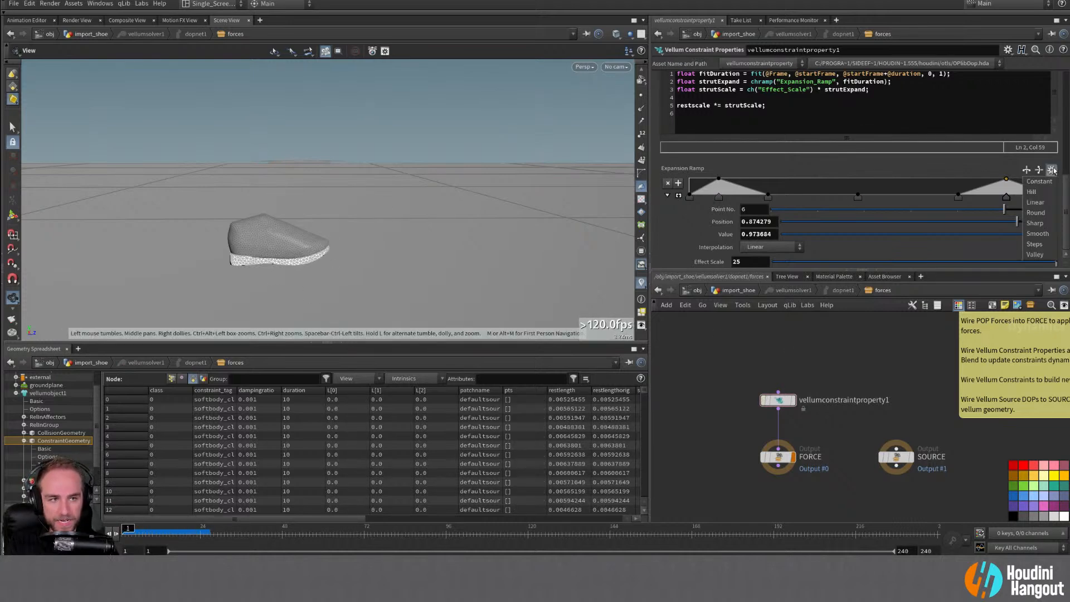
click(1032, 192)
drag(747, 187, 747, 177)
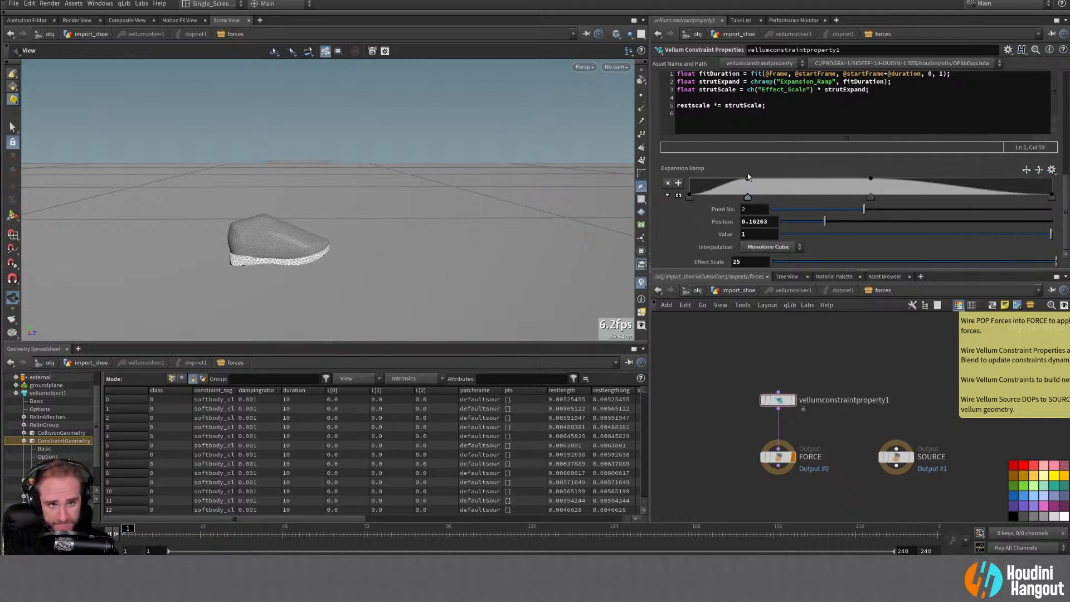
drag(870, 178, 981, 179)
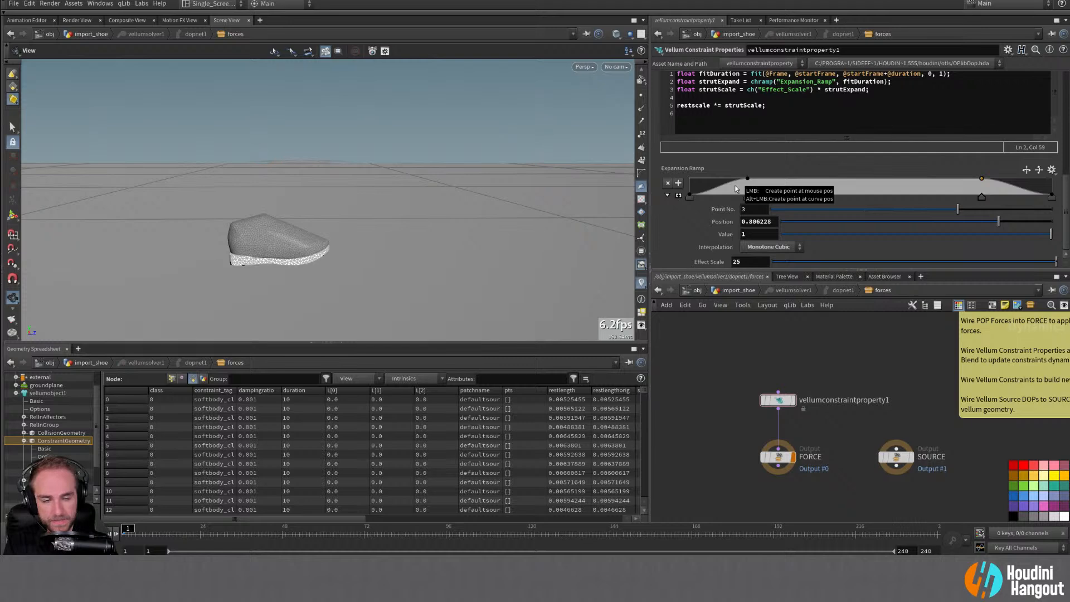
Step: Change the interpolation of all the Expansion Ramp's points to B-Spline
click(1051, 170)
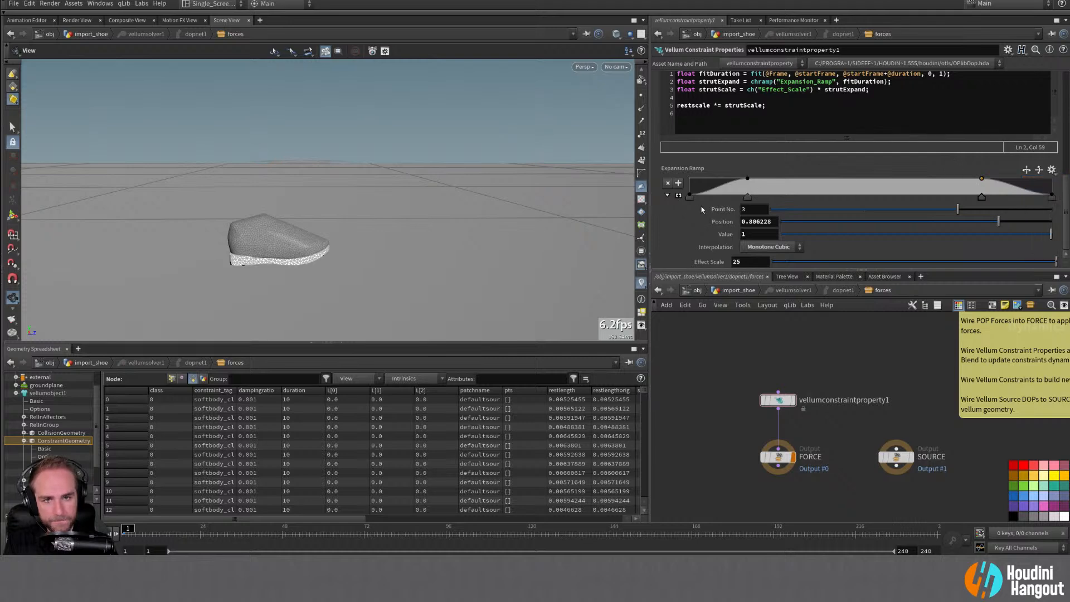
click(690, 196)
shift+click(1051, 197)
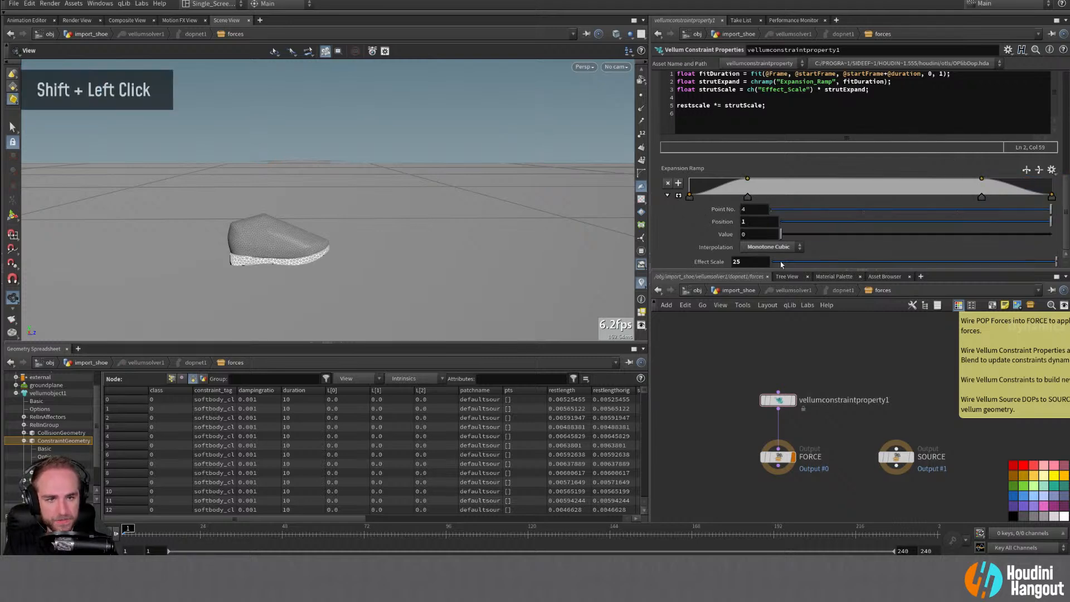
click(770, 247)
click(757, 310)
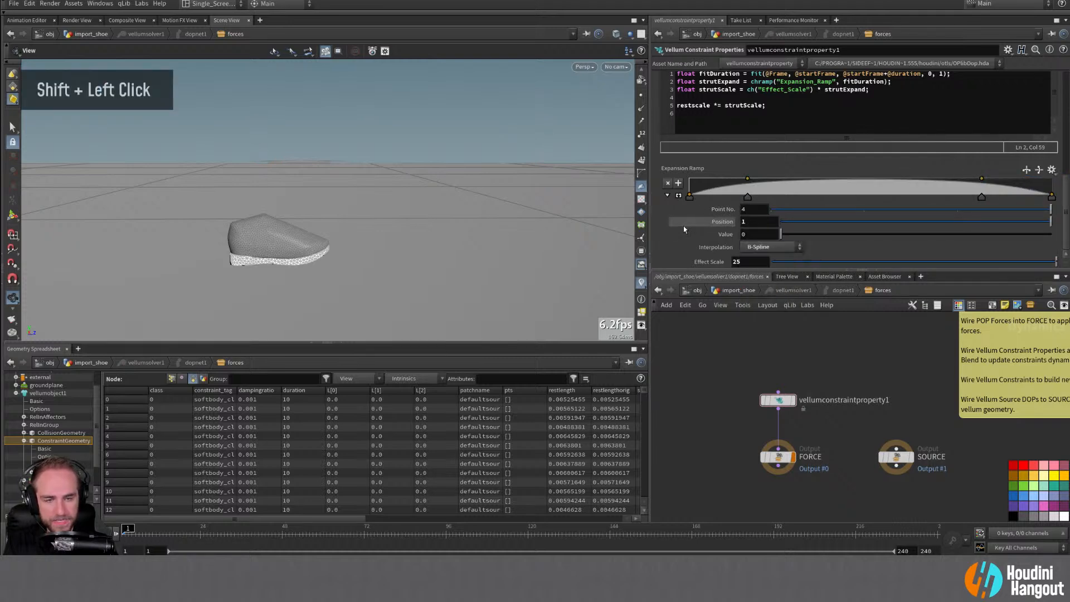
Step: Steepen both ends of the Expansion Ramp with extra points, including zero-value ones at about 0.10 and 0.89 and a 0.66-value one at about 0.14
click(731, 184)
drag(731, 184, 727, 196)
click(739, 185)
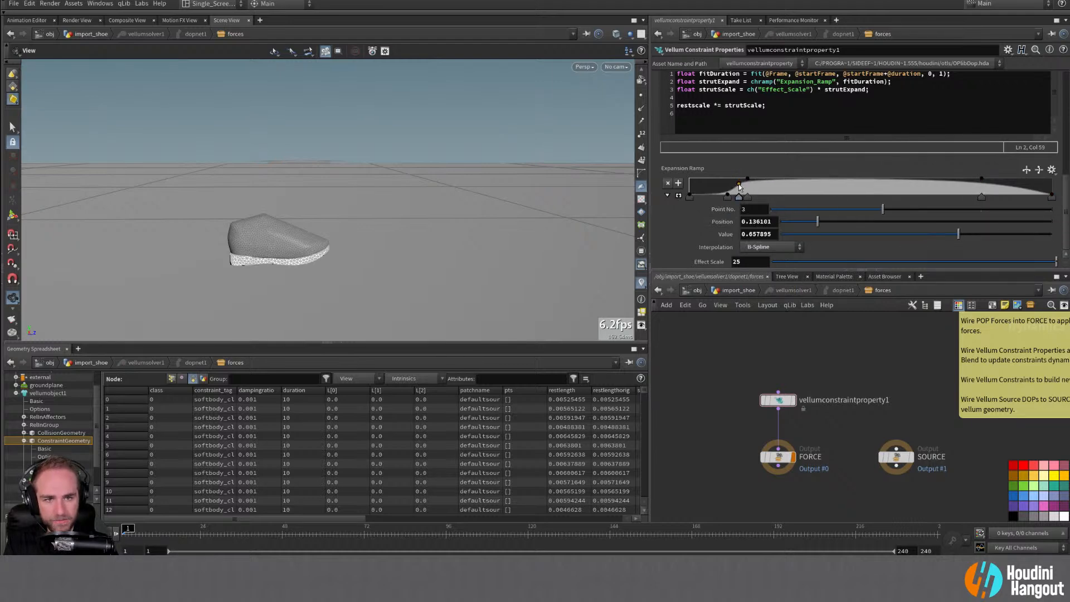
click(994, 180)
drag(1014, 181, 1013, 197)
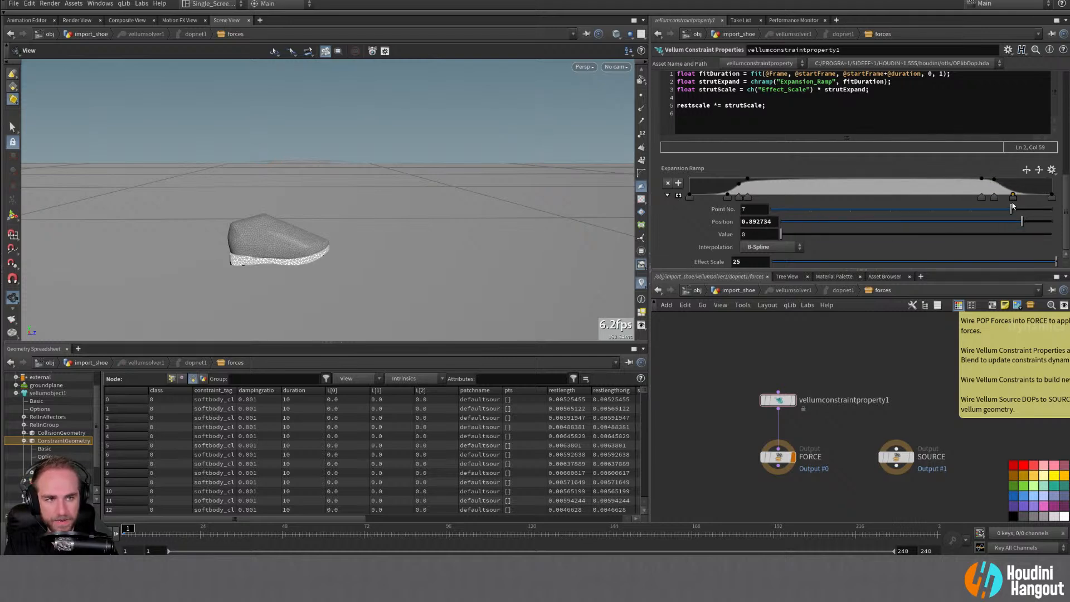
Step: Stretch the Expansion Ramp's falling side by moving its points to about 0.35, 0.57 and 0.86
drag(981, 197, 864, 197)
drag(995, 198, 919, 198)
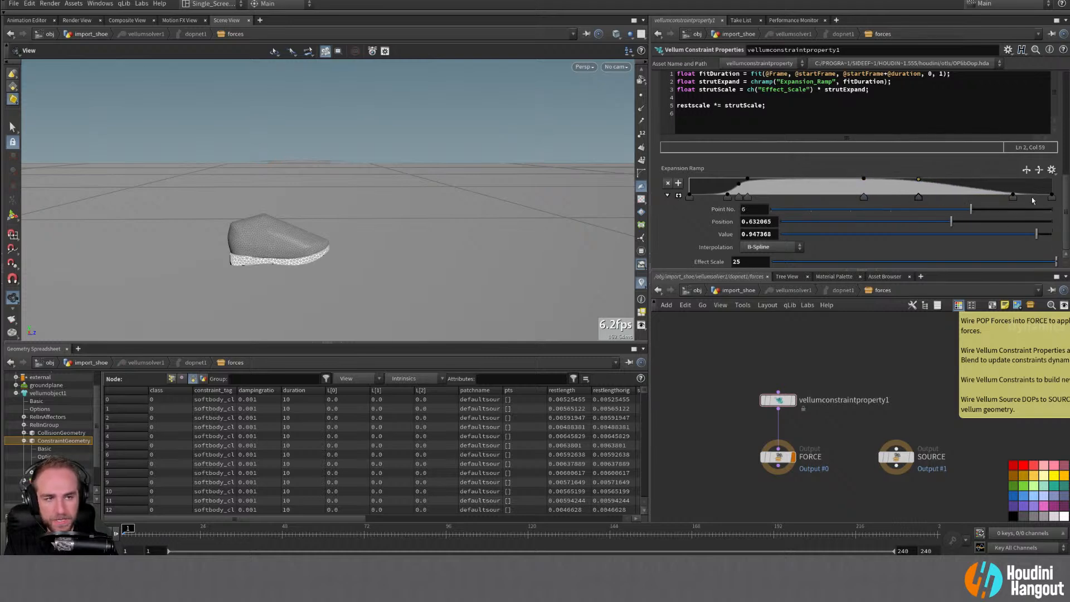
drag(1014, 198, 1000, 198)
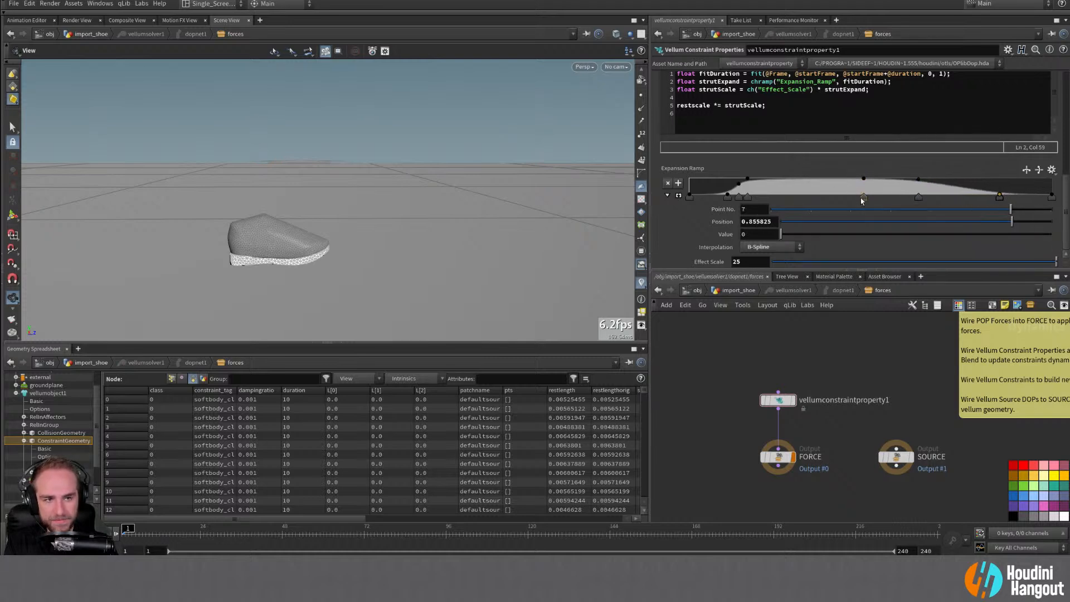
drag(861, 199, 815, 198)
drag(918, 198, 896, 198)
Step: Sharpen the Expansion Ramp's rise with an added value-1 point, and shift the rising points earlier together so the last sits at about 0.10
drag(738, 185, 736, 181)
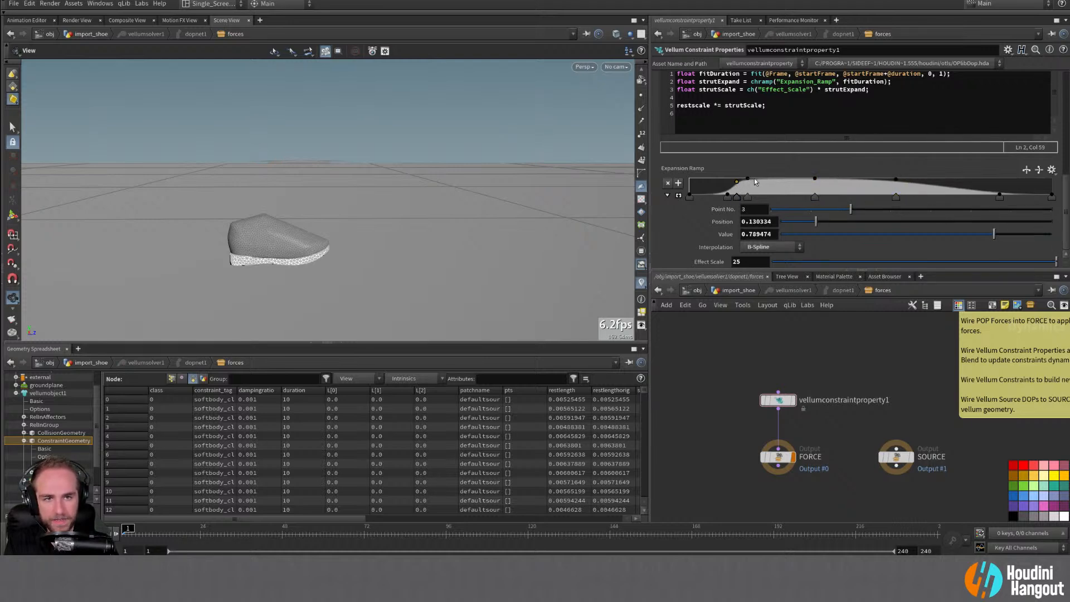
double_click(754, 176)
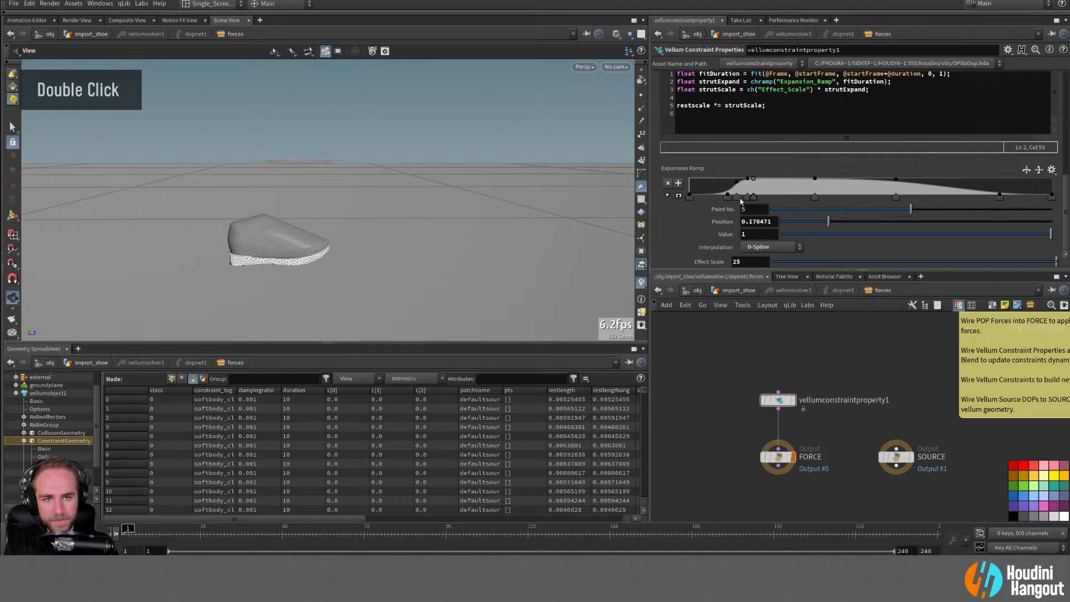
drag(737, 197, 732, 198)
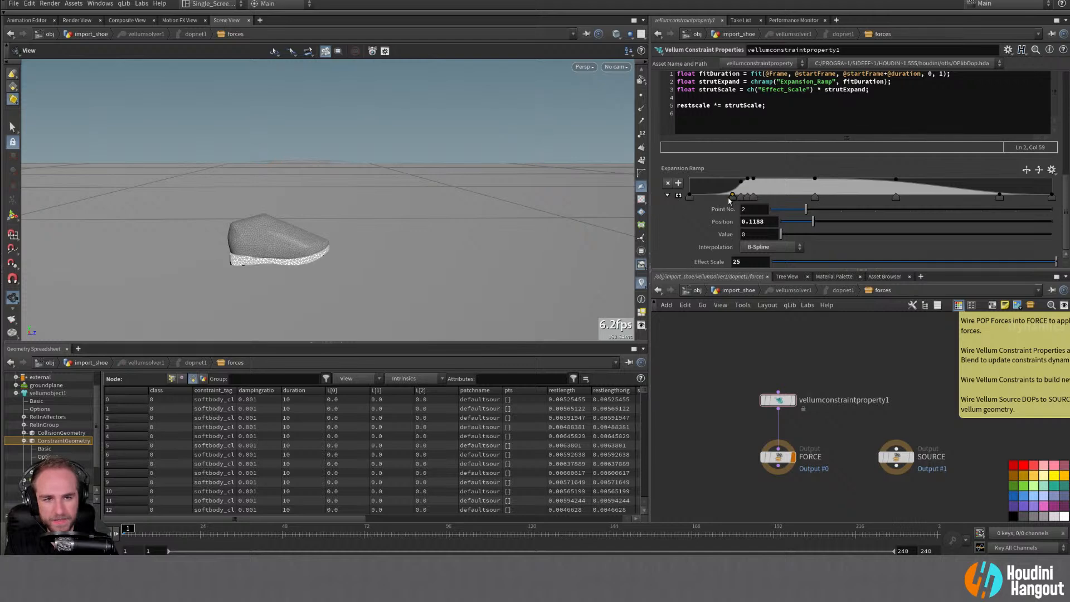
shift+click(754, 198)
drag(754, 199, 728, 199)
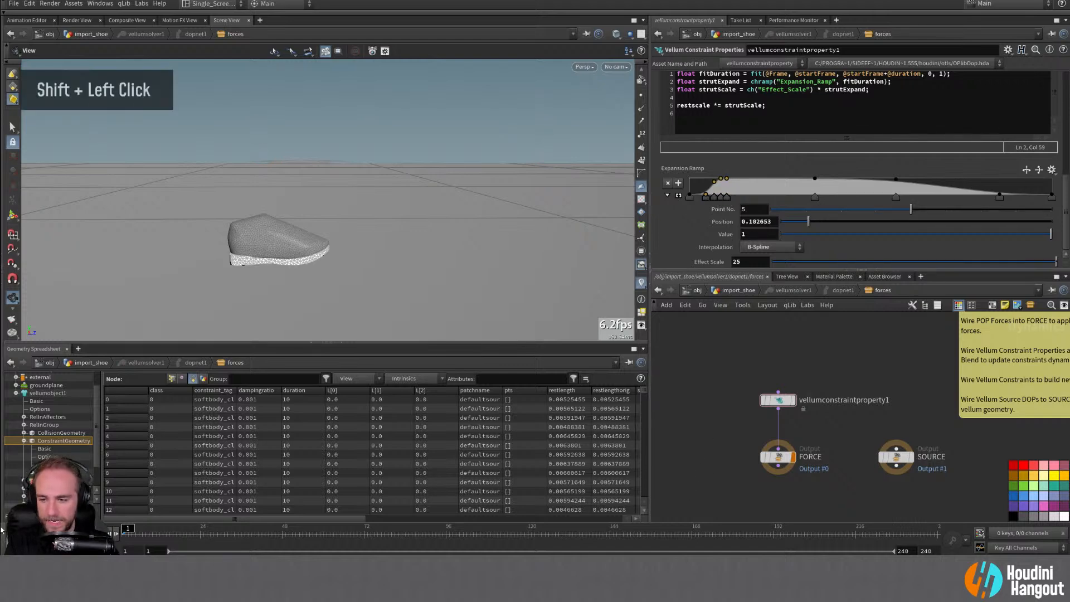
Step: Play the simulation with the reshaped ramp, and replay it with the Effect Scale set to 15
key(Up)
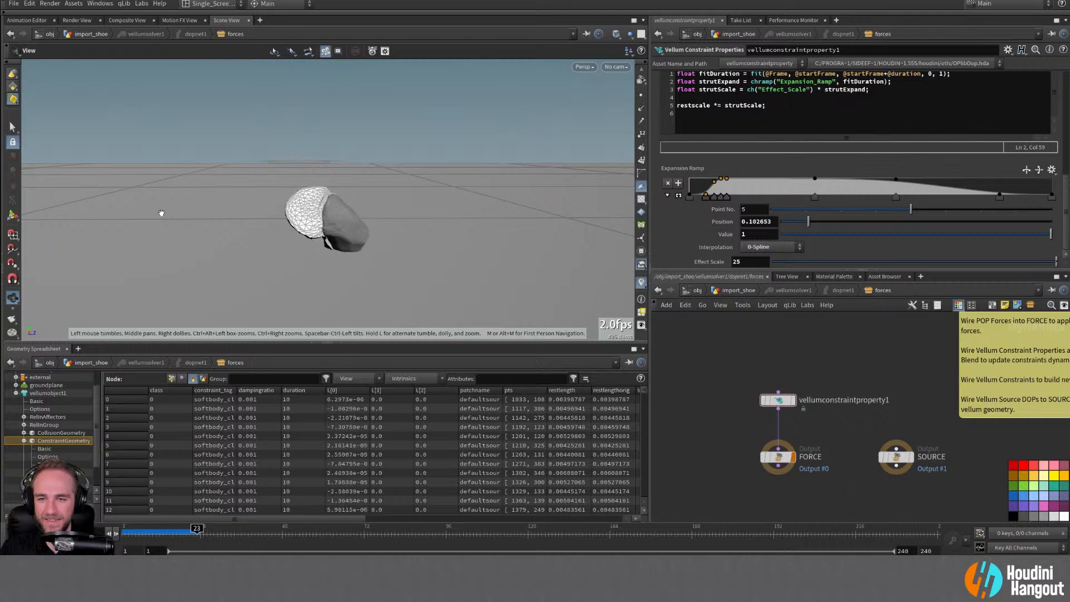
double_click(747, 261)
text(15)
key(Return)
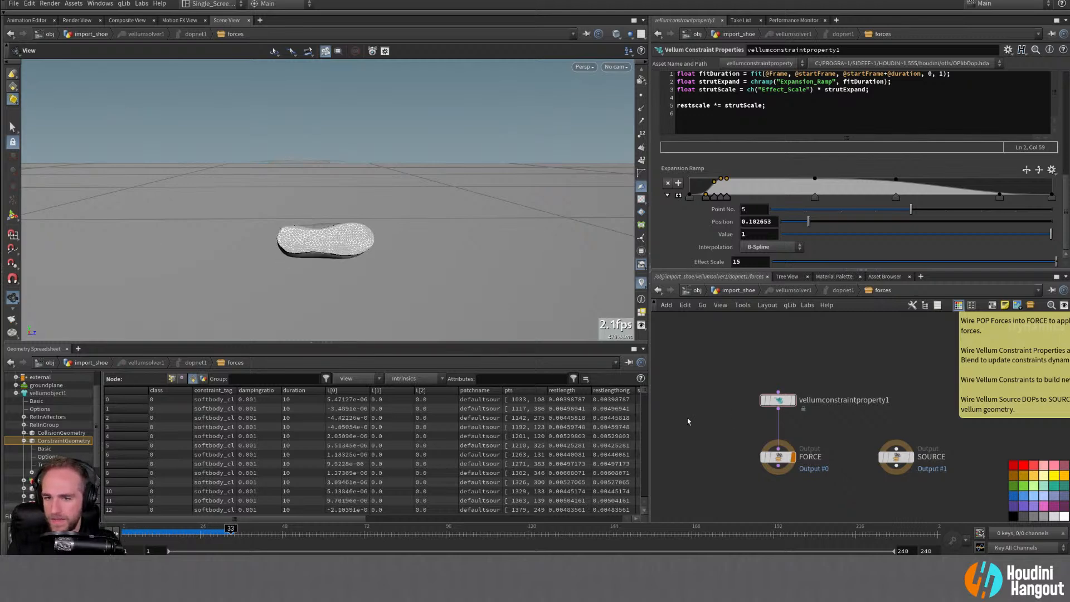
key(ctrl+Up)
Step: Go up to the import_shoe network and set the duration attribute's Constant Value to 20 in attribadjustinteger1
key(u)
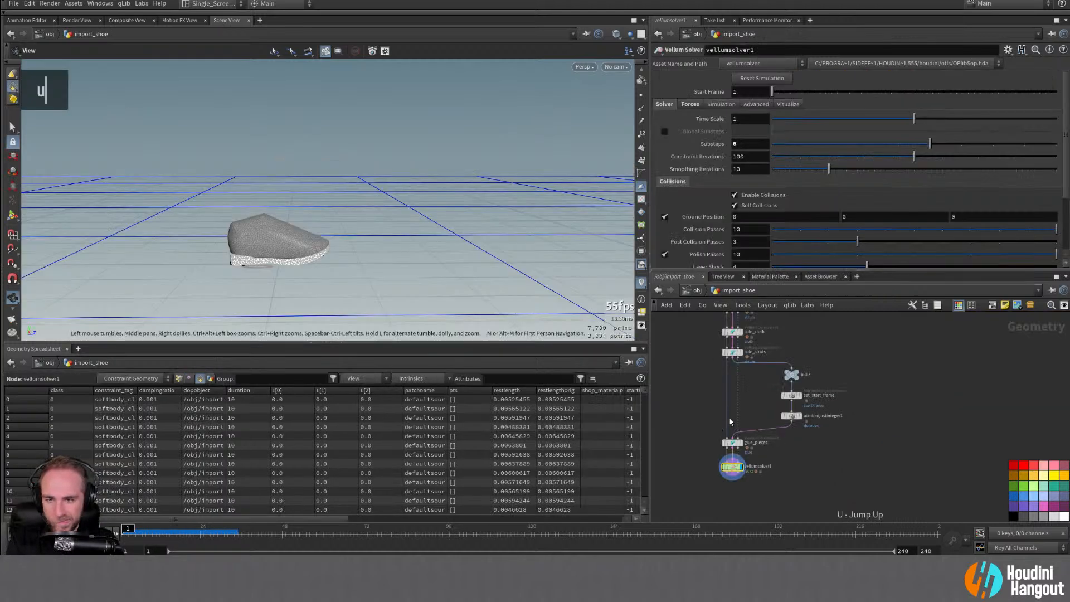
click(796, 414)
double_click(749, 213)
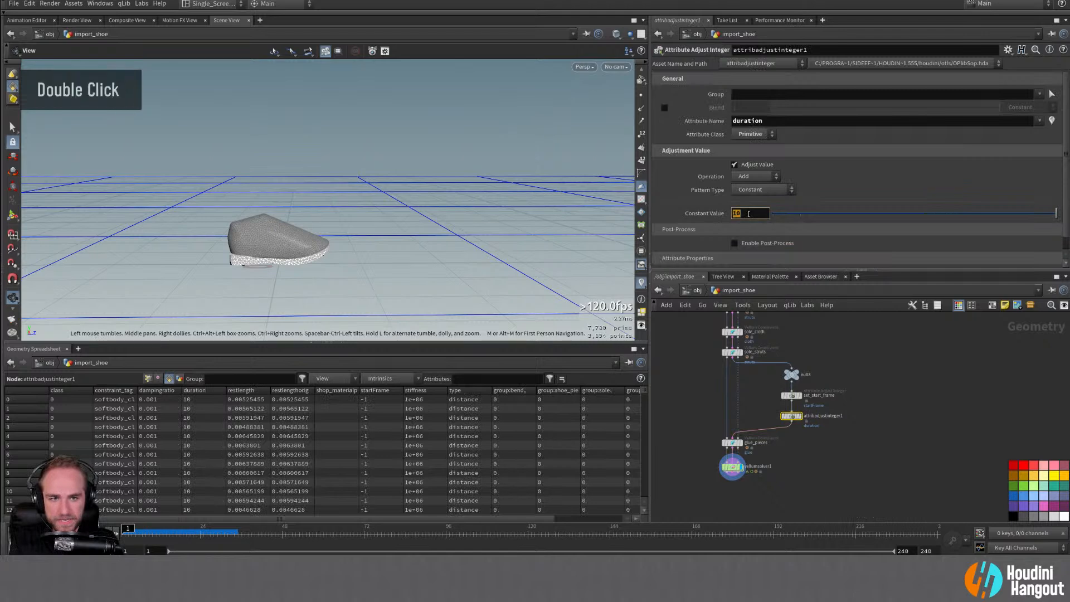
text(20)
key(Return)
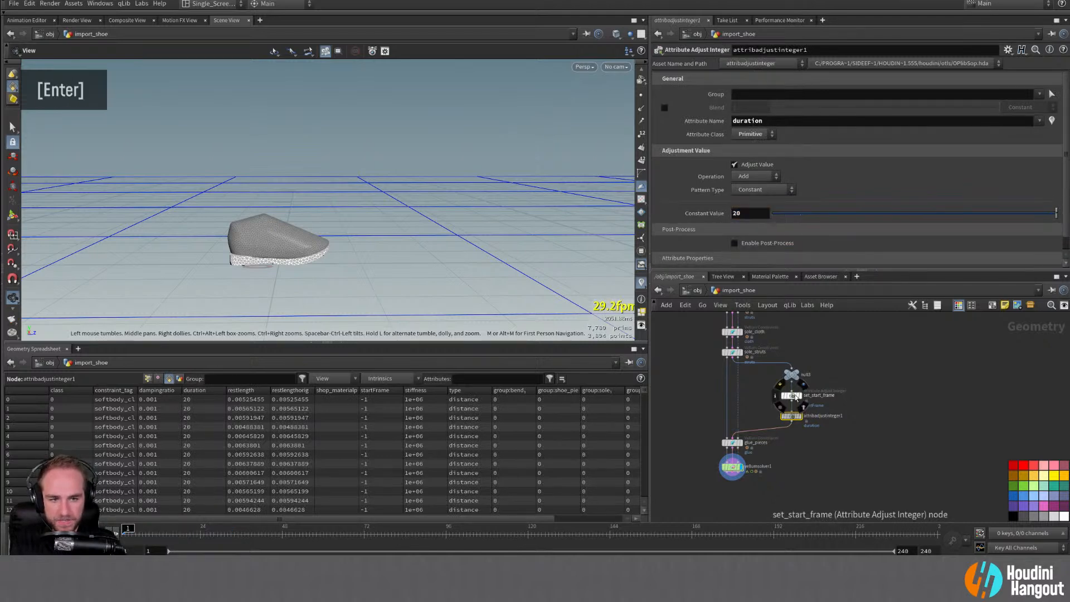
Step: Set the startFrame Max Value to 9 in set_start_frame and play the simulation
click(792, 395)
click(749, 239)
double_click(748, 240)
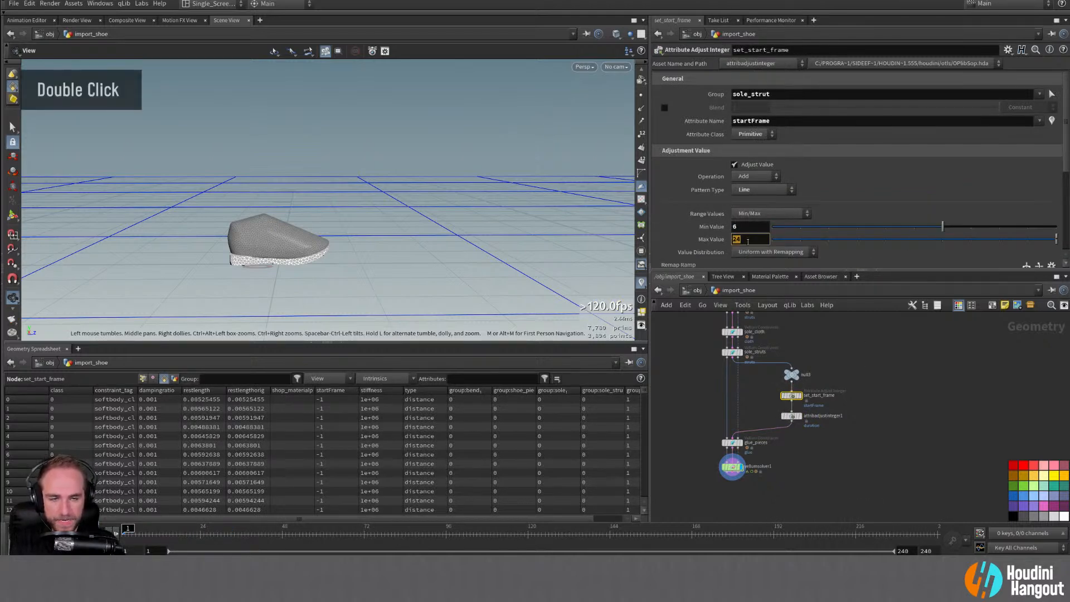
text(9)
key(Return)
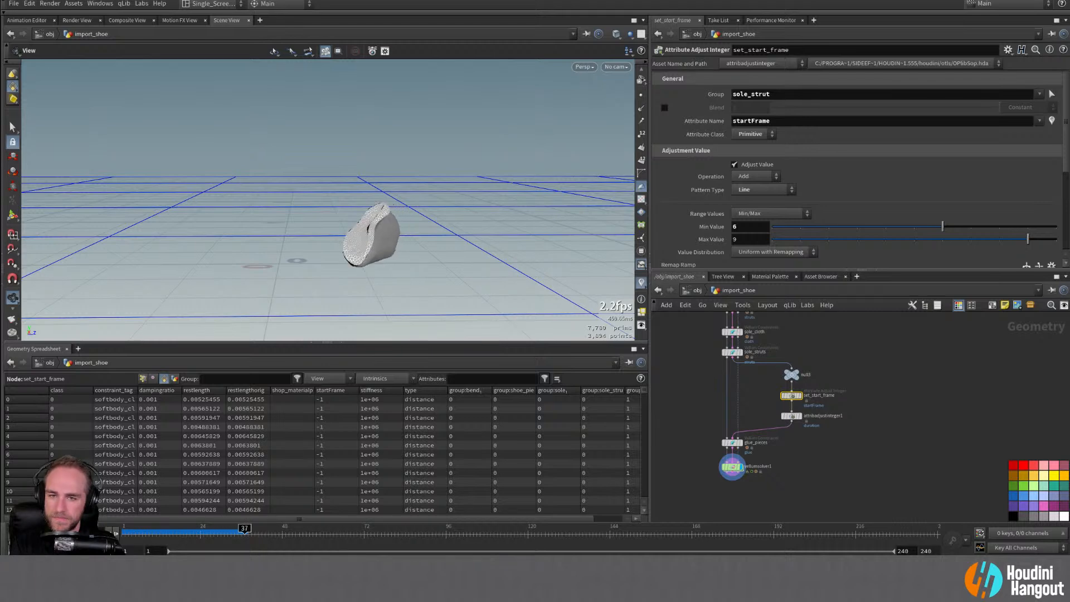
key(ctrl+Up)
key(Up)
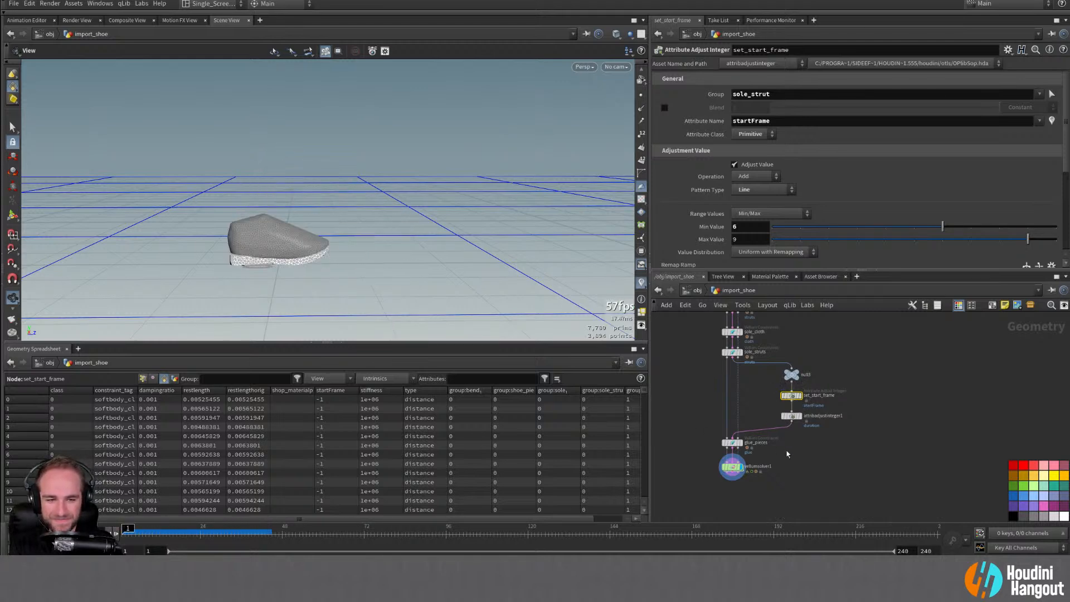
Step: Return to the Vellum constraint property inside vellumsolver1, set its Effect Scale to 25, and play the simulation
double_click(733, 467)
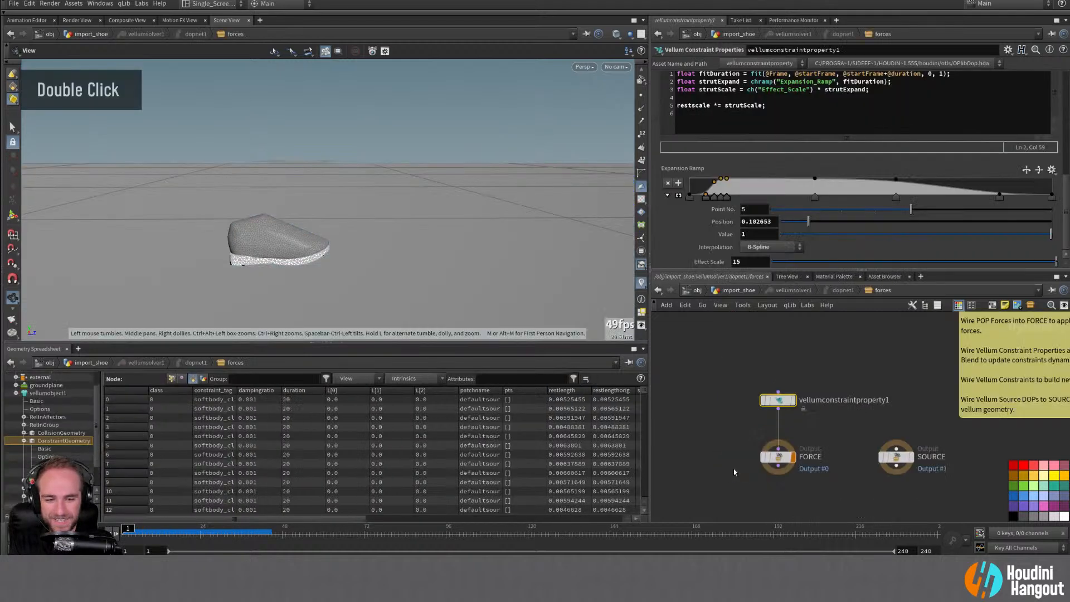
double_click(752, 262)
text(25)
key(Return)
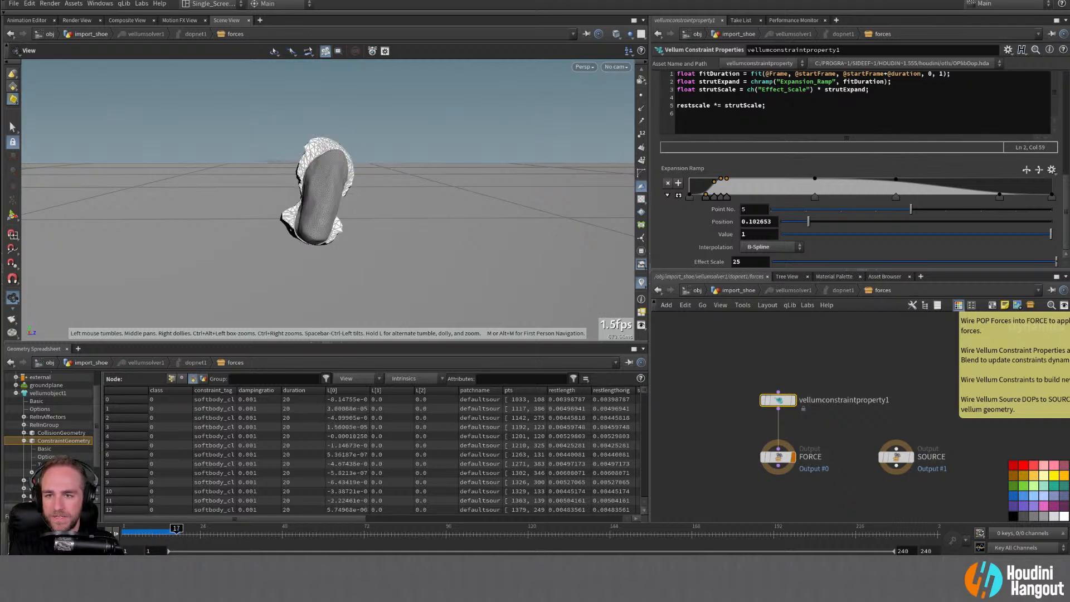
key(ctrl+Up)
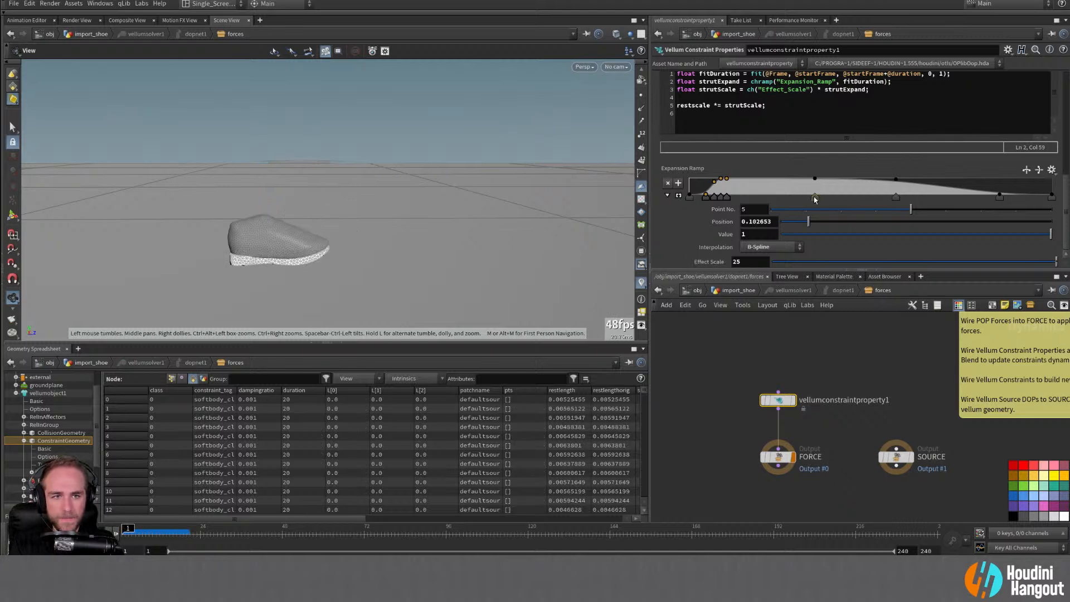
Step: Shift the Expansion Ramp's two middle plateau points earlier, the second to about 0.23, and replay the simulation
drag(815, 198, 751, 198)
drag(892, 199, 772, 198)
key(Up)
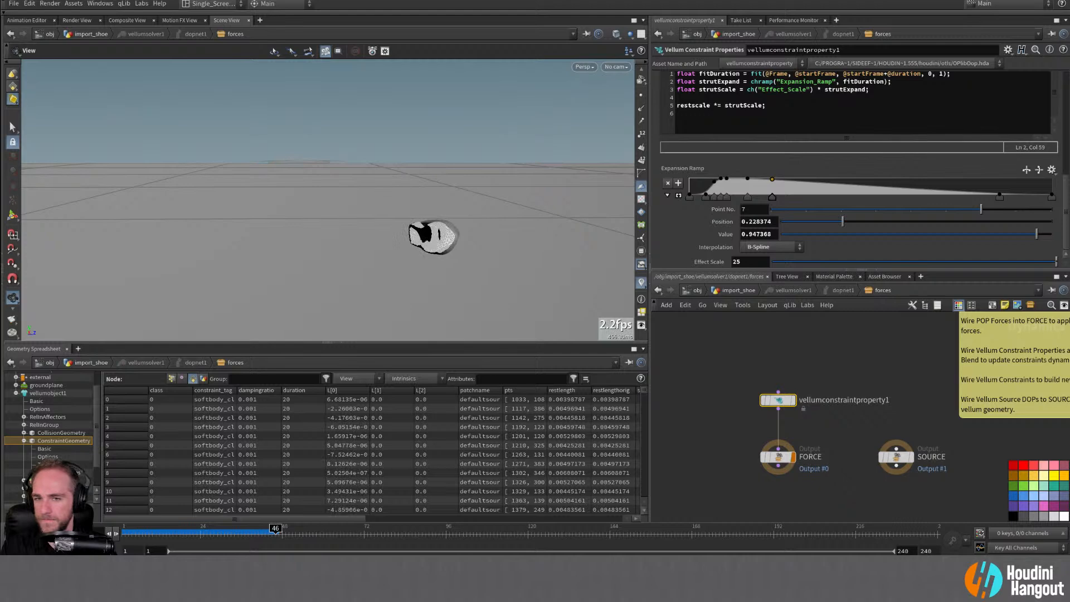
key(ctrl+Up)
key(Up)
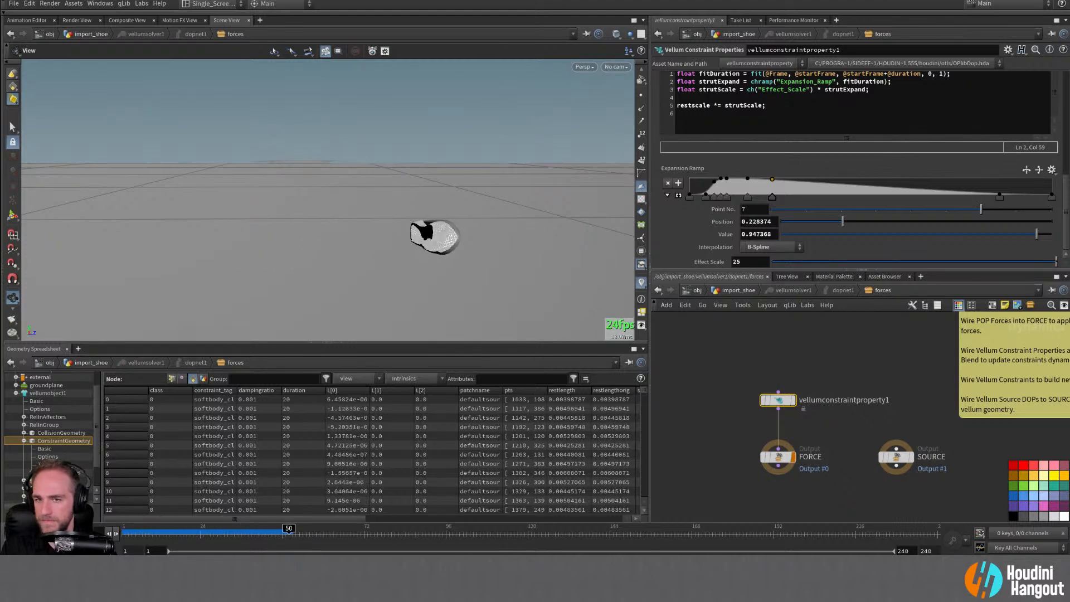
key(ctrl+Up)
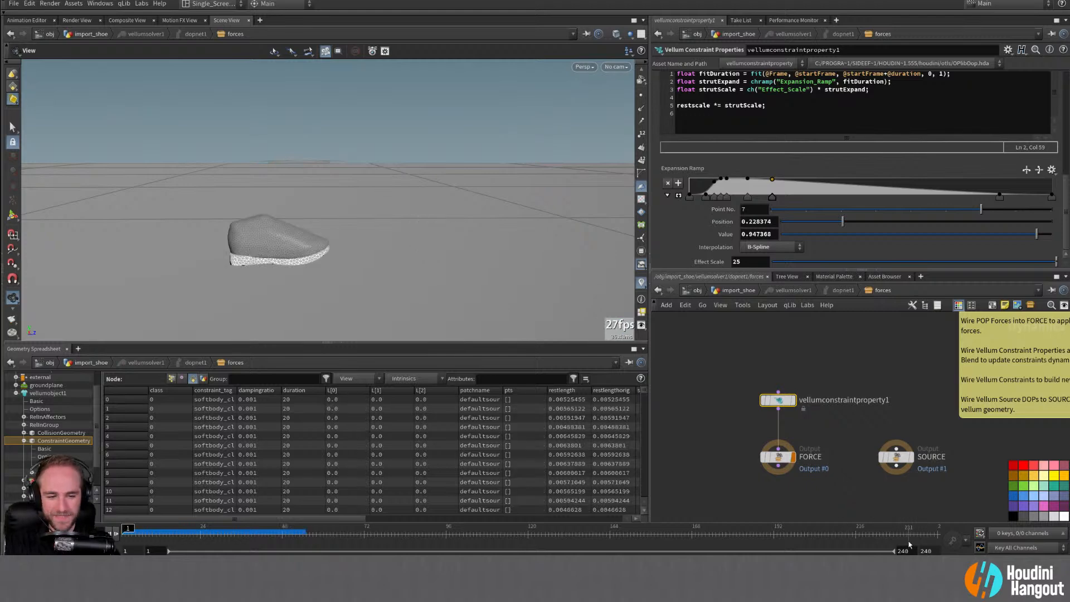
Step: Set the timeline's end frame to 72
double_click(925, 551)
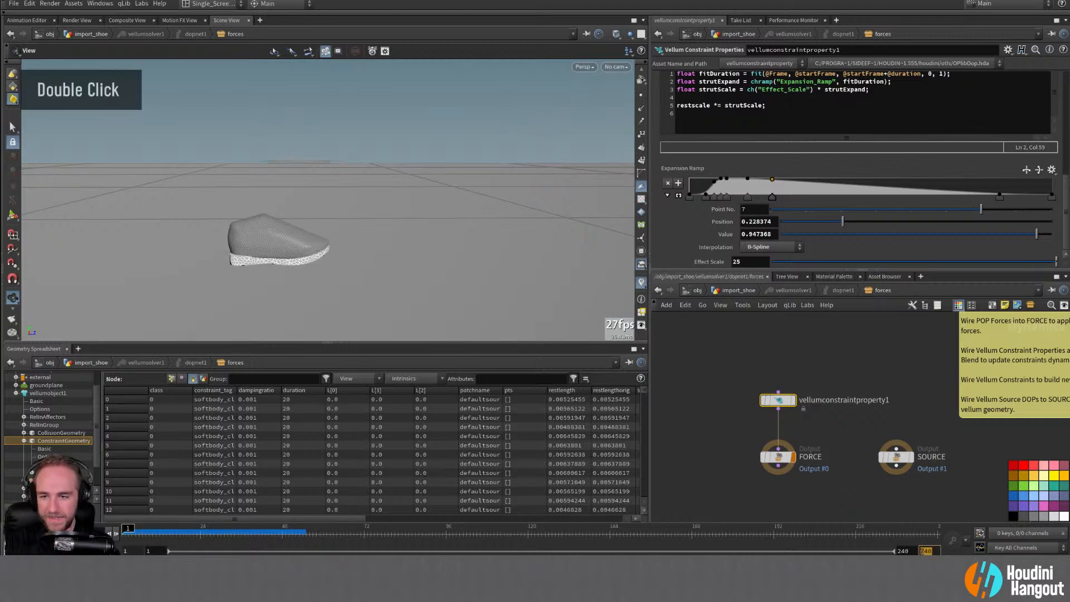
text(72)
key(Return)
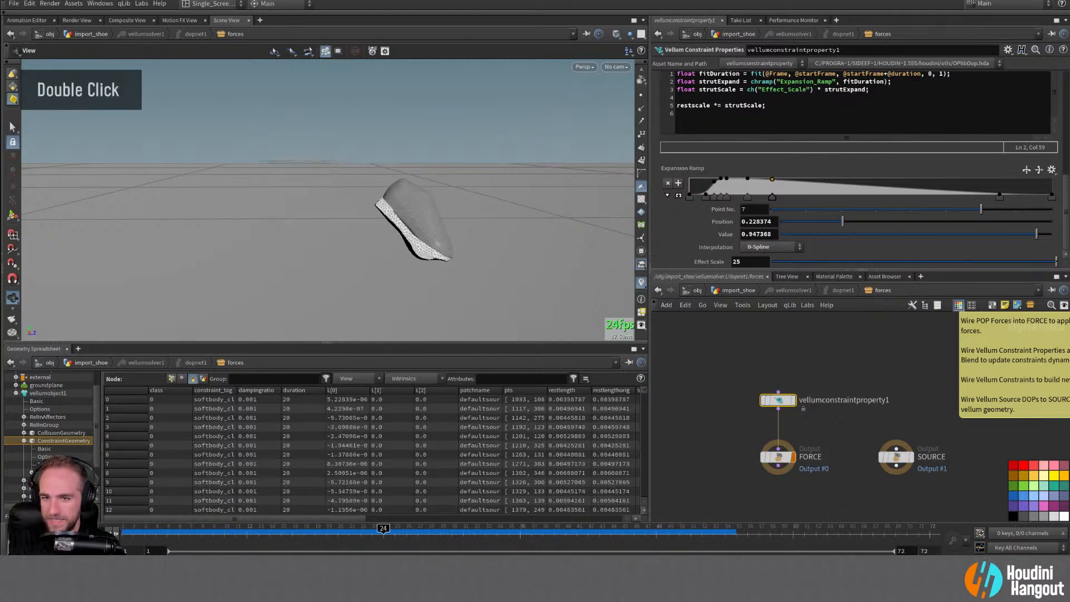
Step: Reframe the shoe to fit its leap in view and replay the simulation from the first frame
alt+click(301, 197)
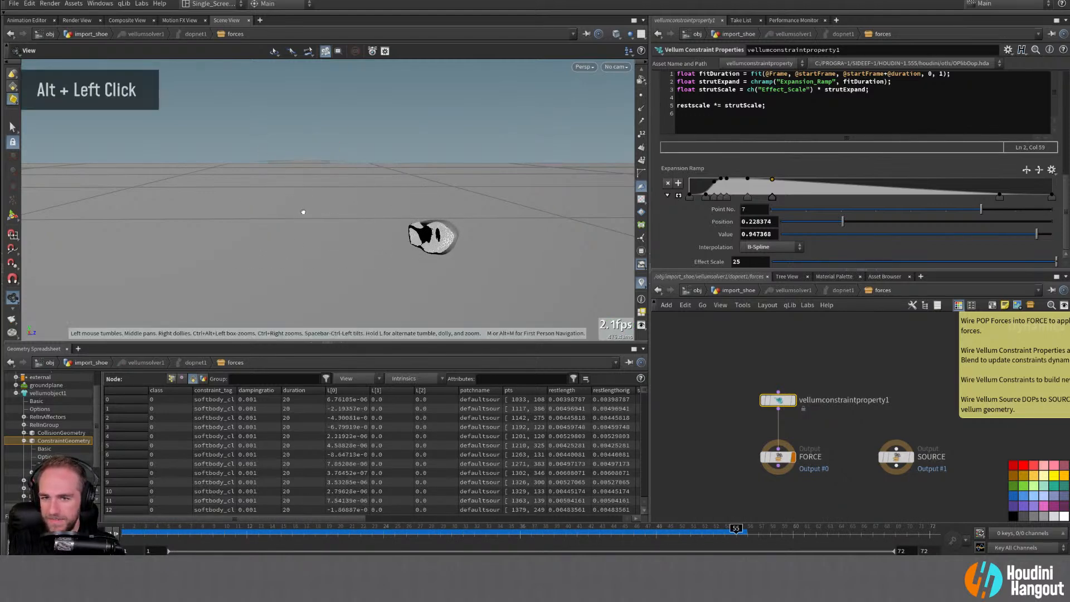
alt+drag(303, 212, 296, 312)
key(ctrl+Up)
alt+right_drag(319, 291, 326, 278)
alt+middle_drag(326, 277, 328, 153)
alt+right_drag(329, 153, 399, 177)
alt+right_drag(346, 221, 326, 192)
alt+middle_drag(351, 185, 325, 224)
alt+drag(325, 225, 329, 206)
alt+middle_drag(330, 205, 304, 204)
alt+drag(306, 204, 329, 228)
alt+middle_drag(361, 227, 318, 225)
alt+right_drag(318, 225, 303, 224)
alt+middle_drag(303, 225, 296, 220)
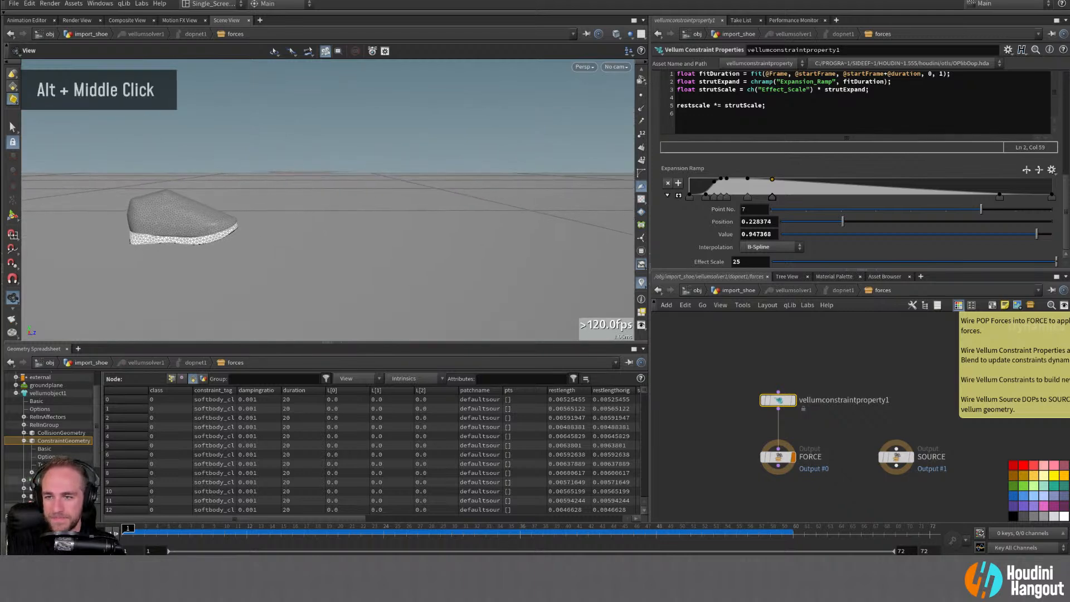
key(Up)
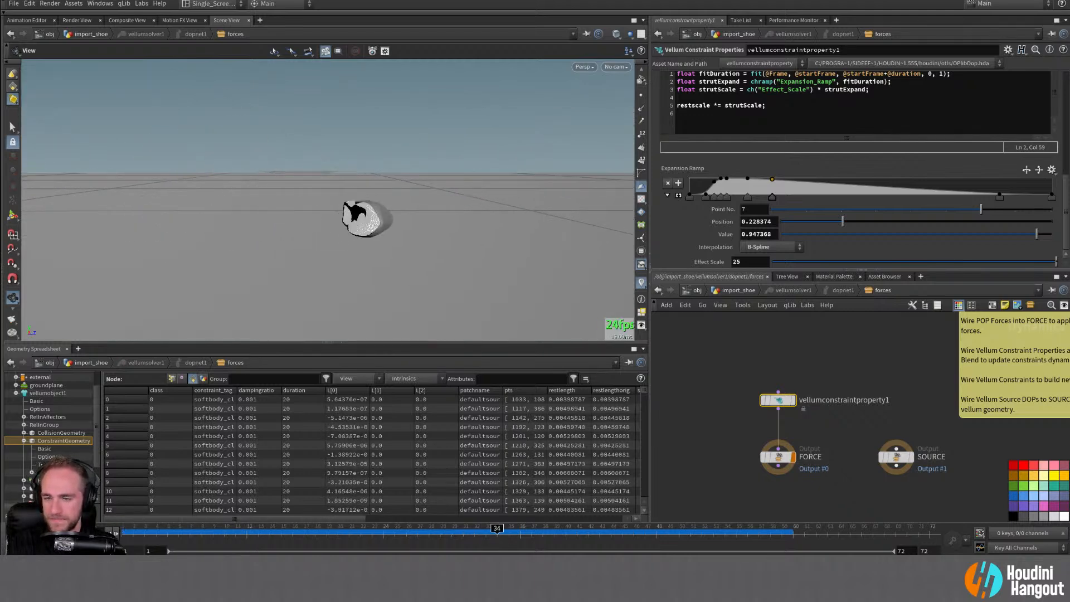
key(ctrl+Up)
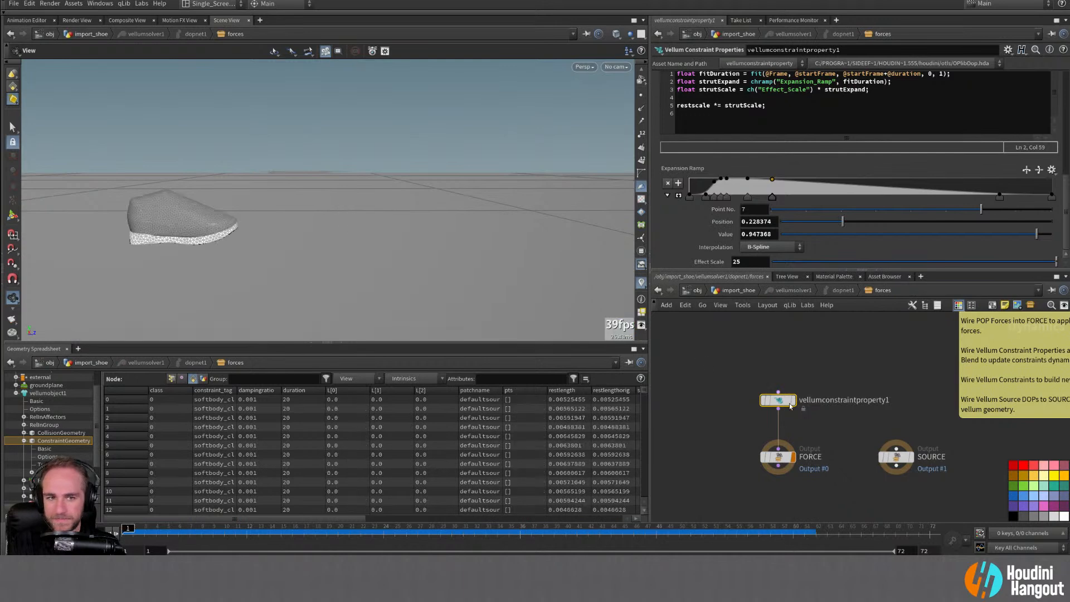
Step: Go up to the import_shoe network, set the Max Value of set_start_frame to 8, and play the simulation
key(u)
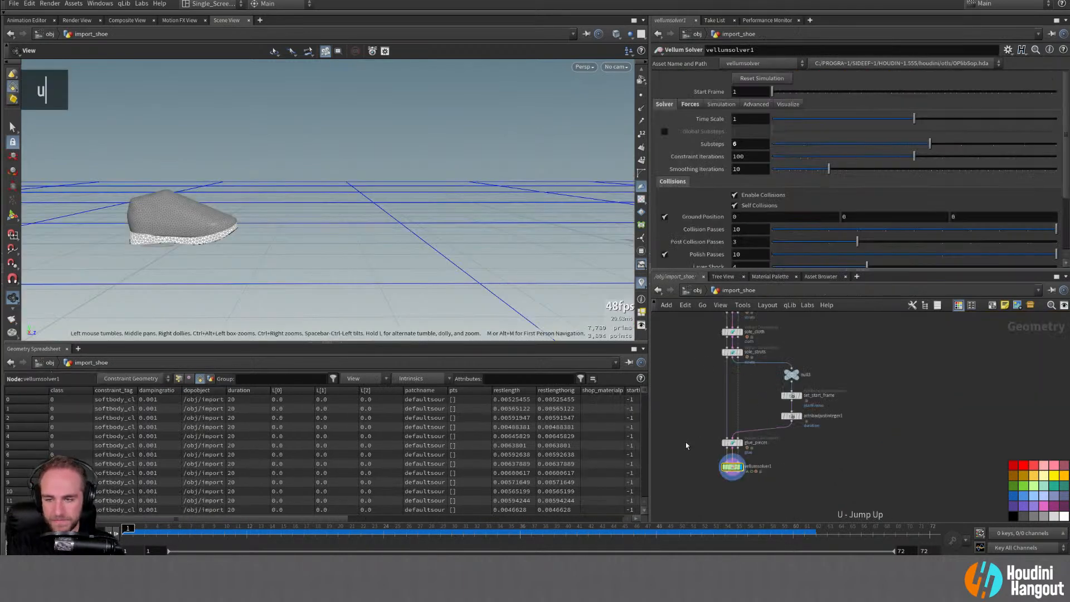
click(791, 397)
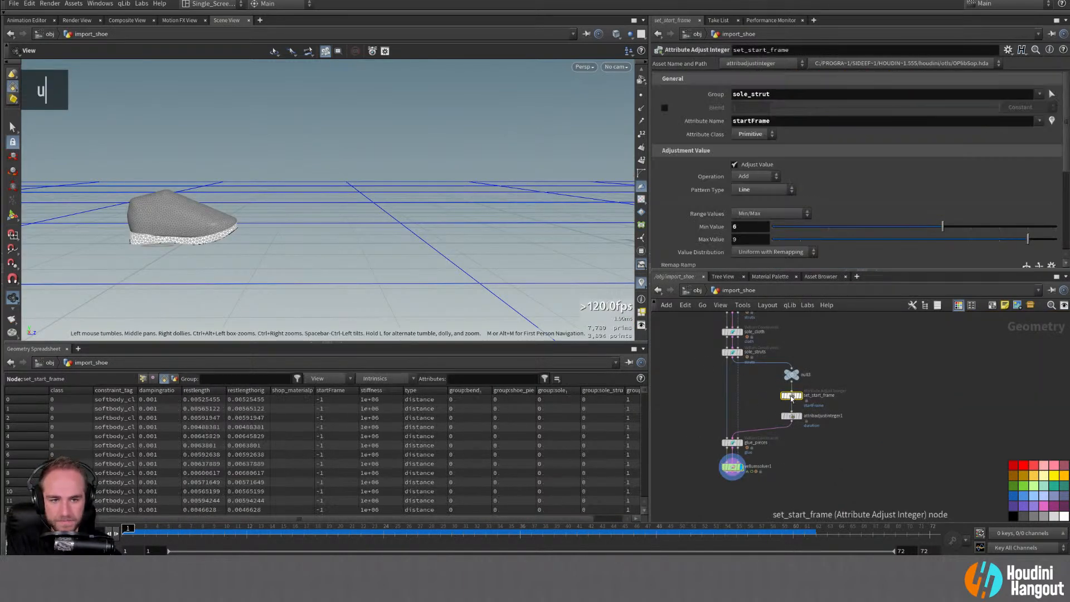
click(1009, 241)
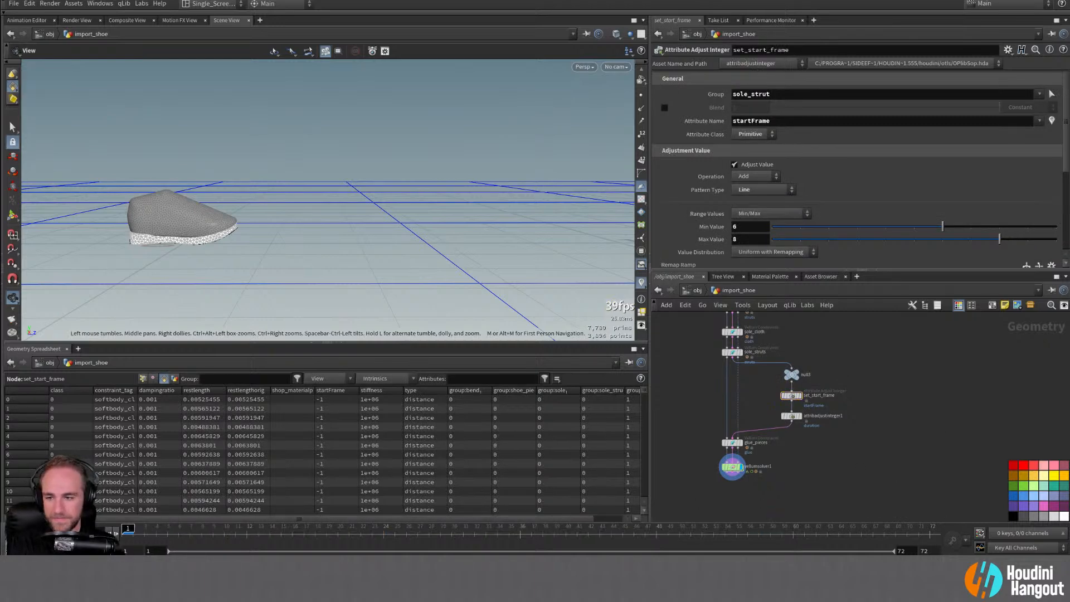
key(Up)
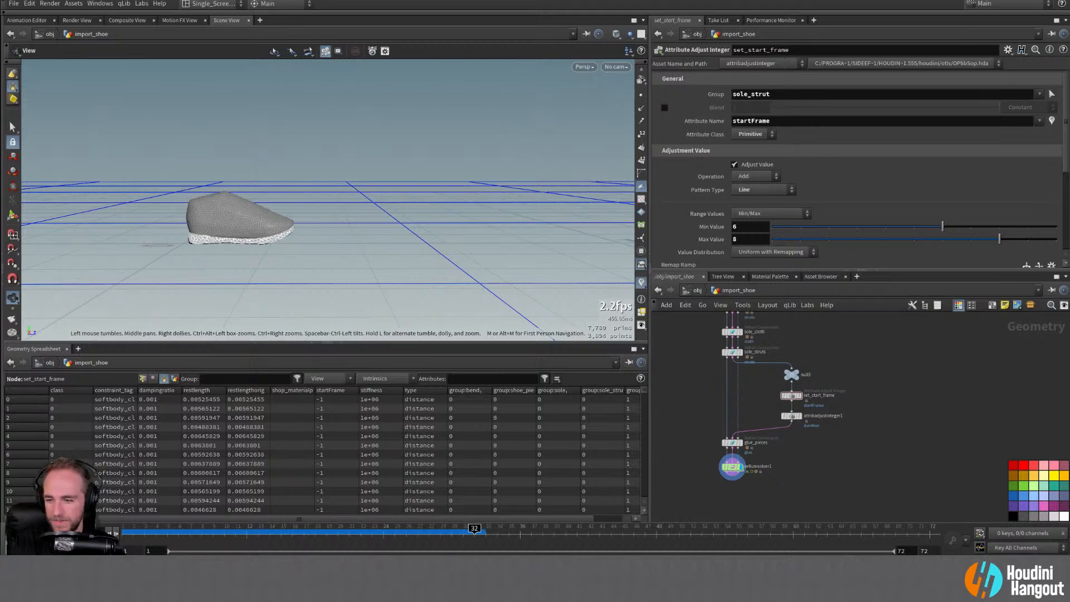
key(ctrl+Up)
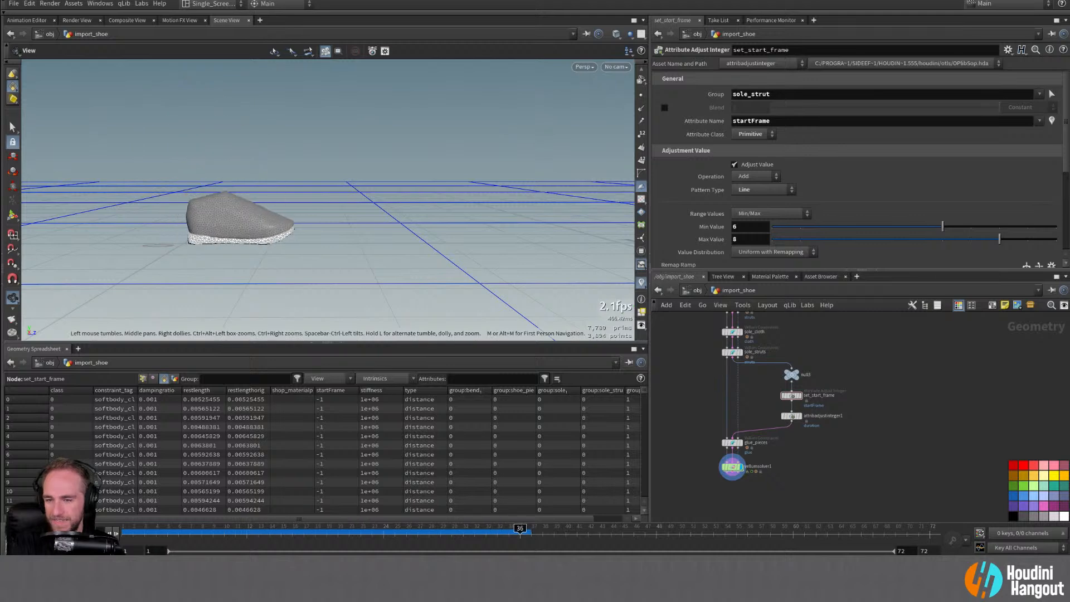
key(ctrl+Up)
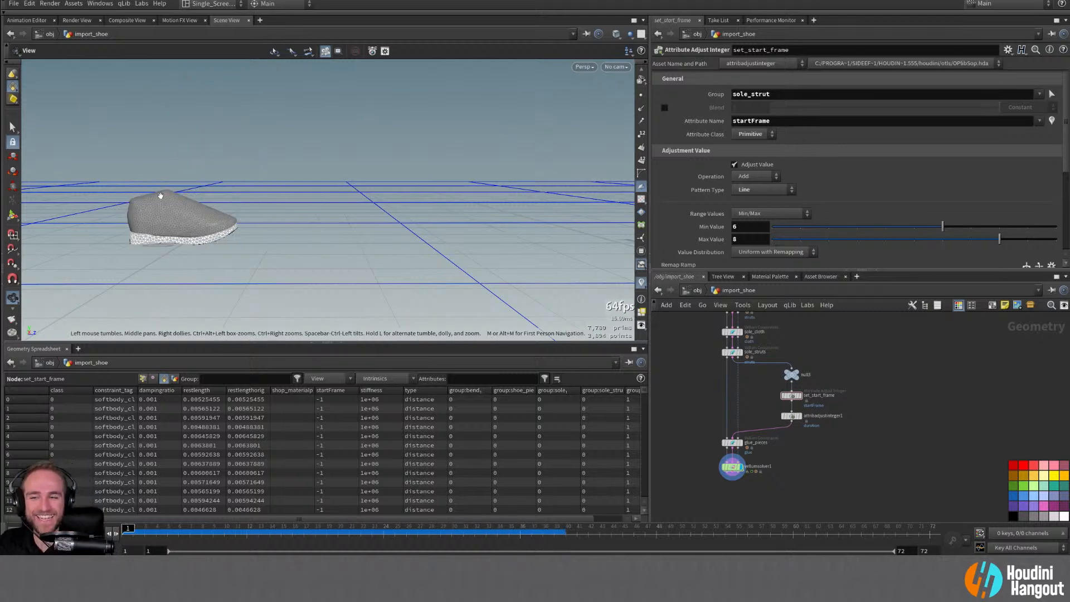
Step: Play the simulation from a closer view to examine how the sole expands, leaps and lands
alt+middle_drag(160, 195, 211, 207)
alt+right_drag(211, 206, 287, 245)
alt+middle_drag(435, 216, 250, 188)
click(66, 533)
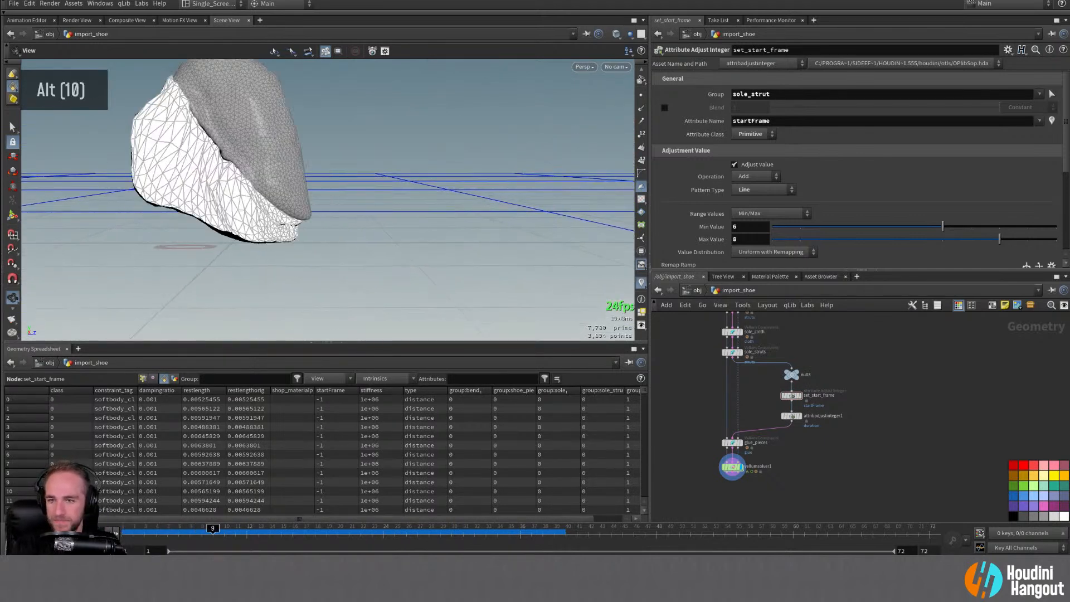
alt+right_drag(337, 196, 296, 201)
alt+middle_drag(302, 195, 332, 238)
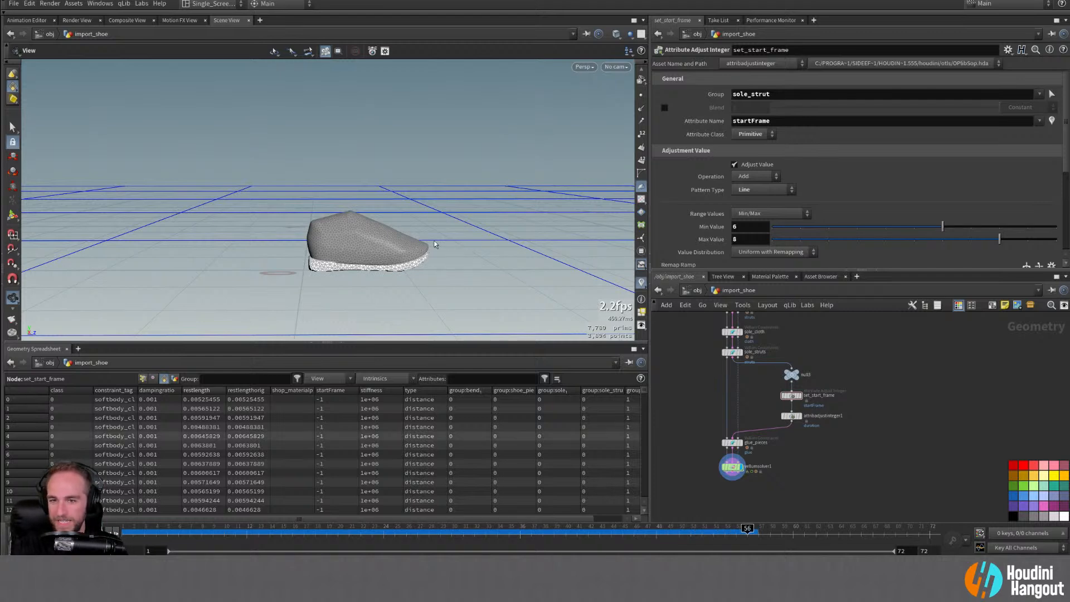
alt+middle_drag(363, 239, 354, 240)
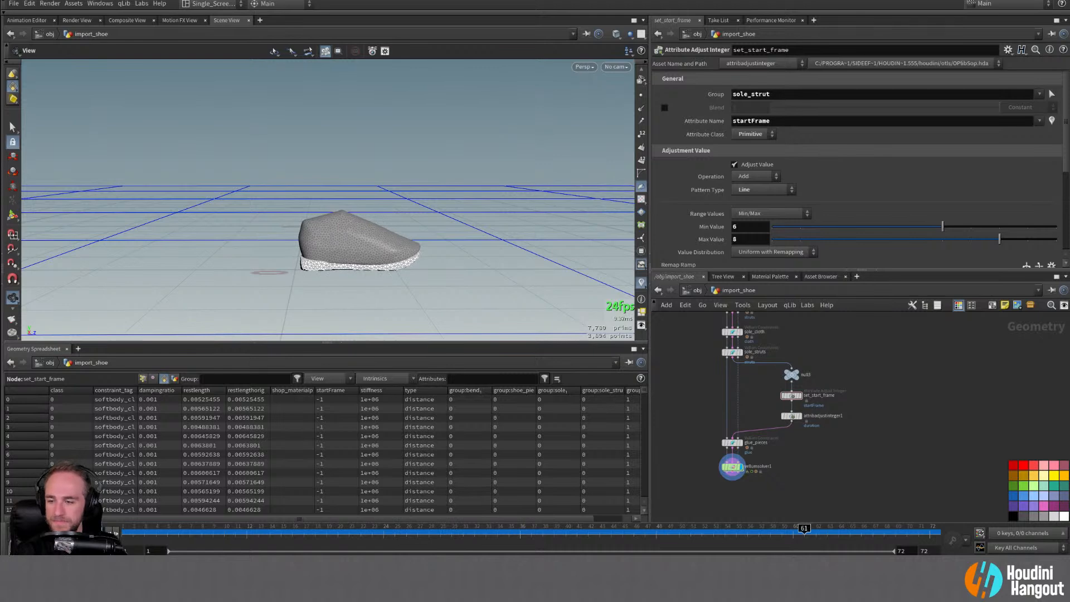
Step: Add a Vellum I/O node wired directly below vellumsolver1 and make it the displayed node
click(733, 467)
alt+middle_drag(721, 492, 738, 460)
alt+right_drag(738, 460, 727, 463)
alt+middle_drag(728, 463, 751, 437)
alt+right_drag(751, 437, 770, 429)
key(Tab)
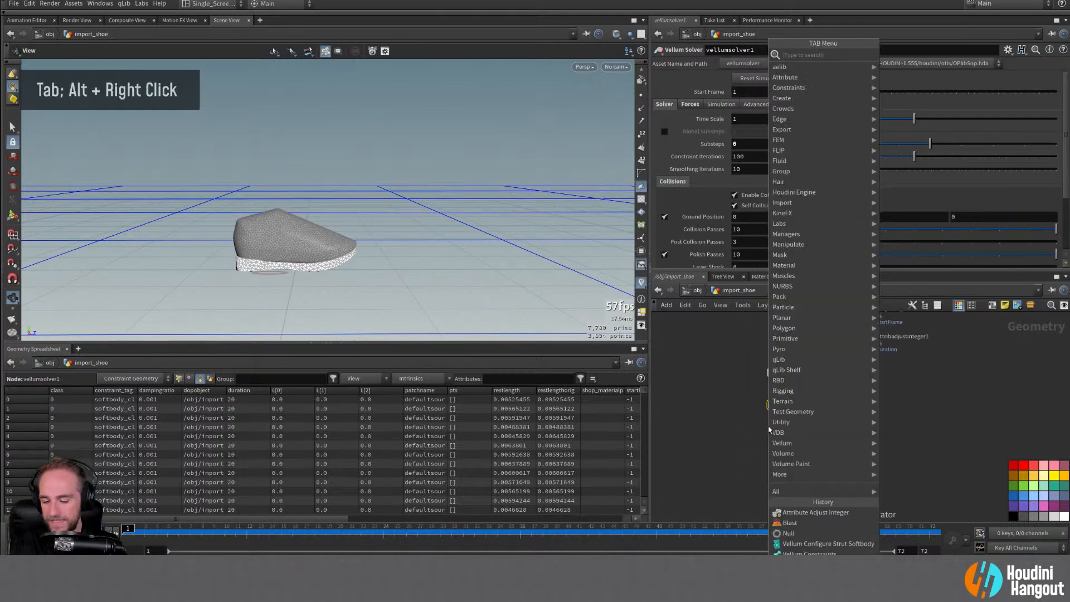
text(veel)
key(BackSpace)
key(BackSpace)
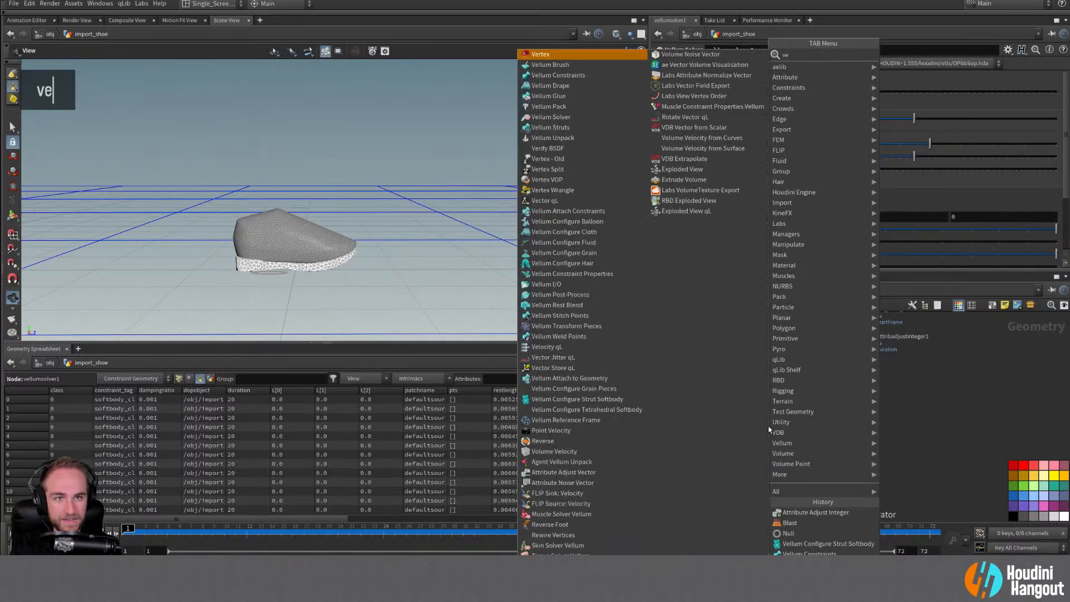
text(llum)
key(Return)
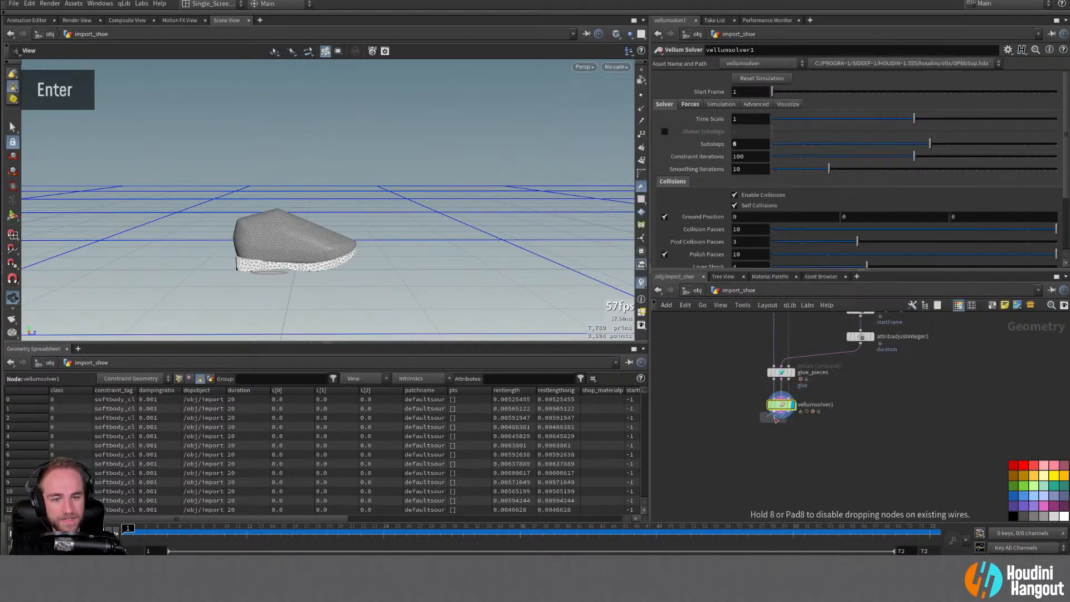
click(785, 419)
double_click(793, 432)
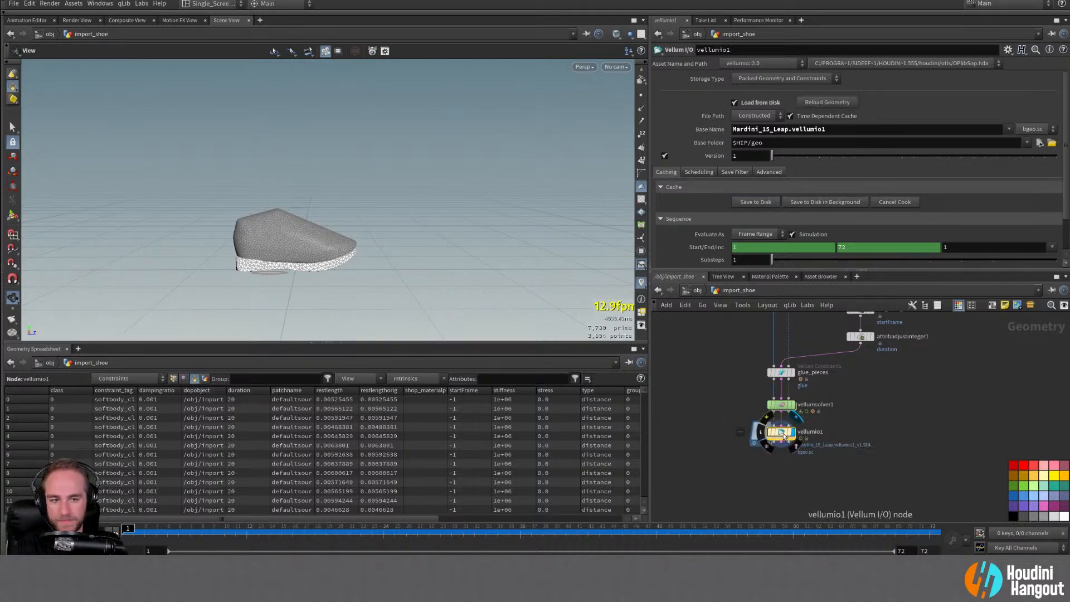
drag(783, 434, 781, 448)
middle_click(782, 448)
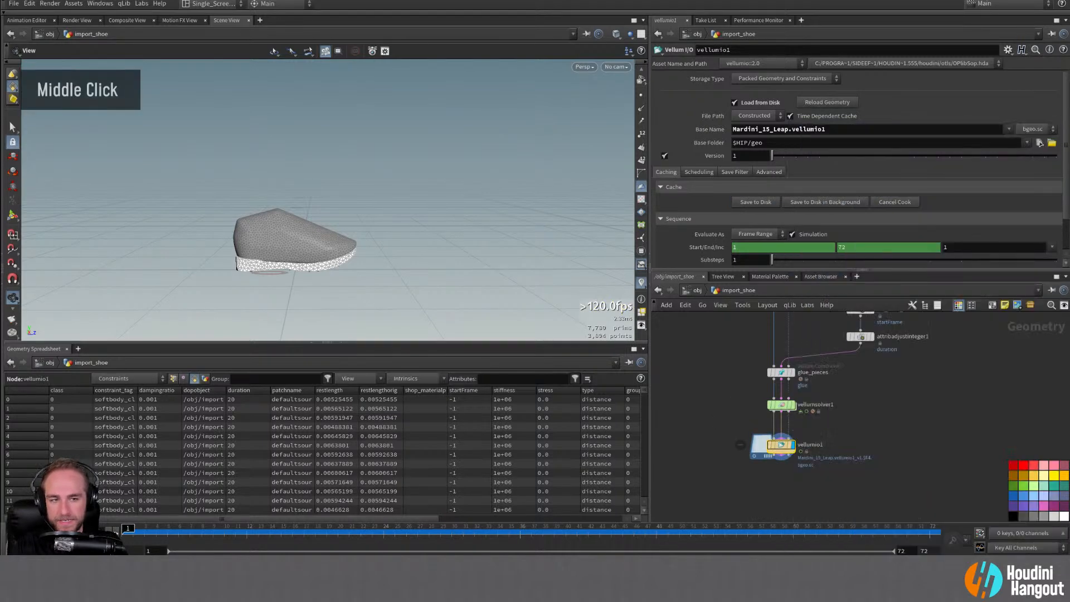
drag(162, 536, 127, 535)
Step: Add a Vellum Transform Pieces node beside vellumio1
alt+middle_drag(754, 488, 706, 463)
alt+right_drag(707, 463, 723, 474)
alt+middle_drag(723, 474, 752, 498)
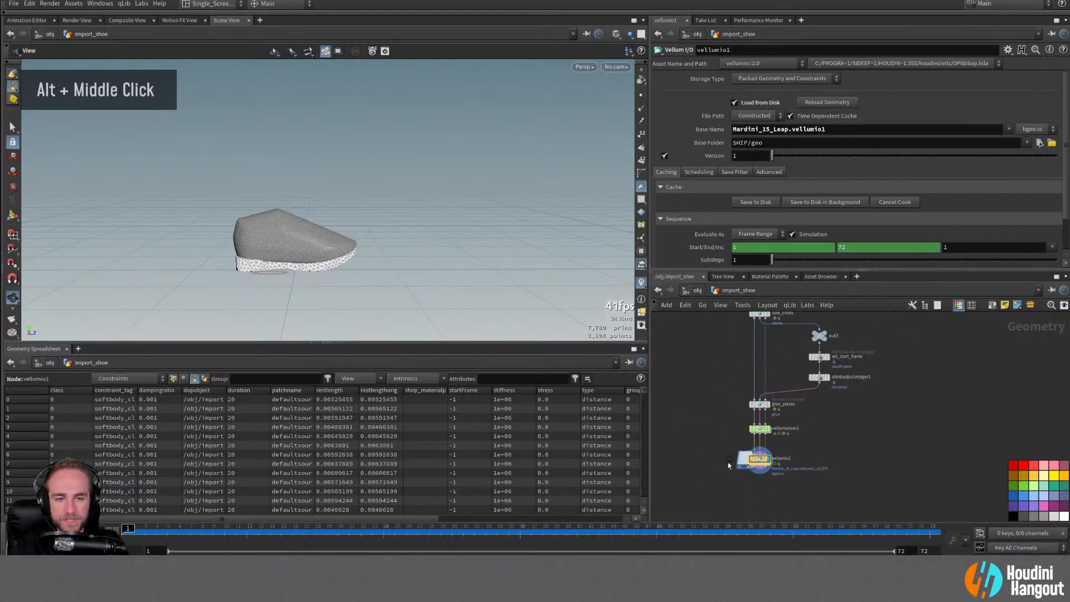
alt+middle_drag(723, 383, 730, 438)
alt+right_drag(731, 437, 724, 418)
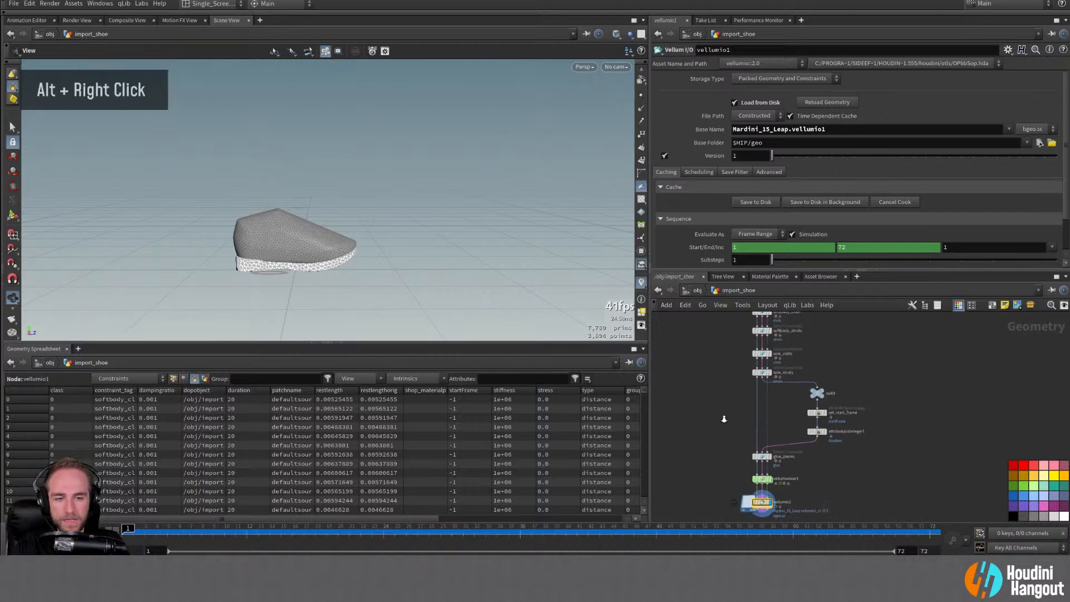
alt+middle_drag(724, 418, 724, 333)
alt+right_drag(724, 333, 764, 389)
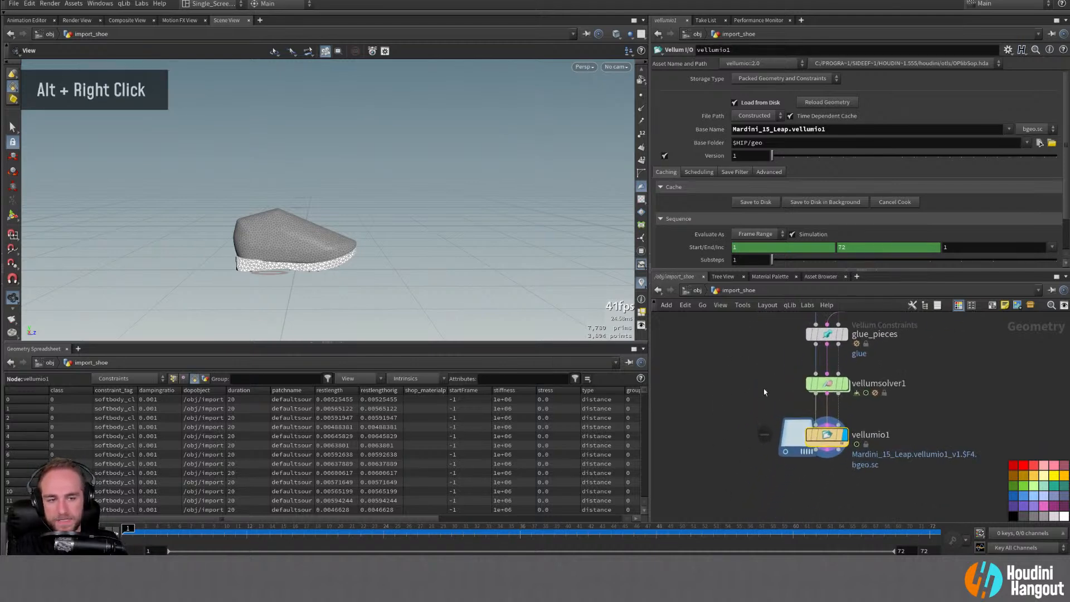
key(Tab)
text(vellum)
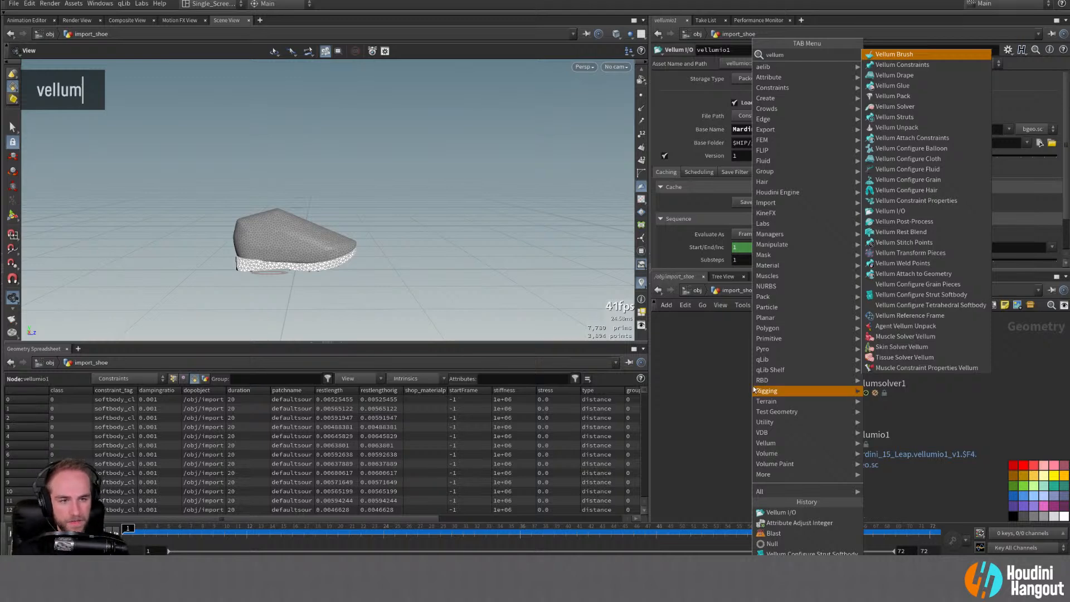
click(920, 258)
click(722, 452)
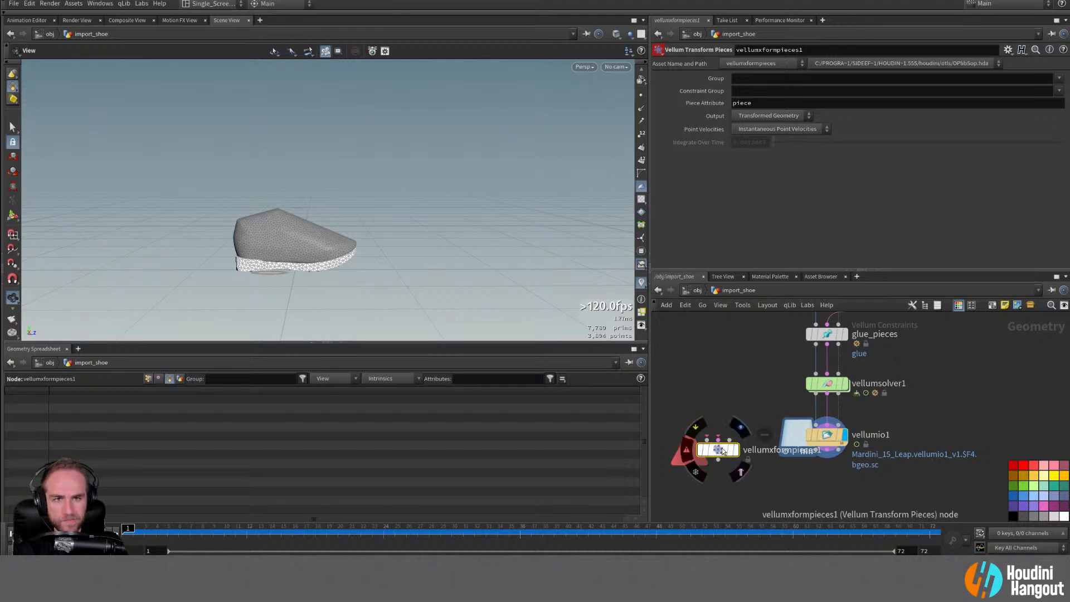
Step: Wire vellumio1's geometry and constraint outputs into the Vellum Transform Pieces node below it and make it the displayed node
drag(722, 452, 831, 486)
click(816, 450)
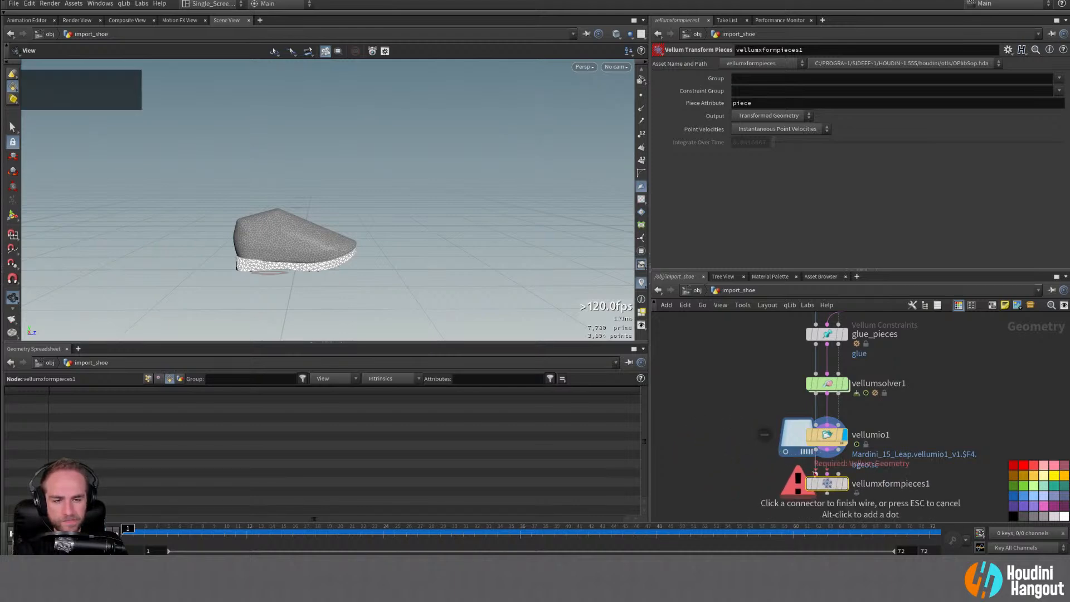
click(816, 473)
click(828, 450)
click(828, 473)
click(839, 449)
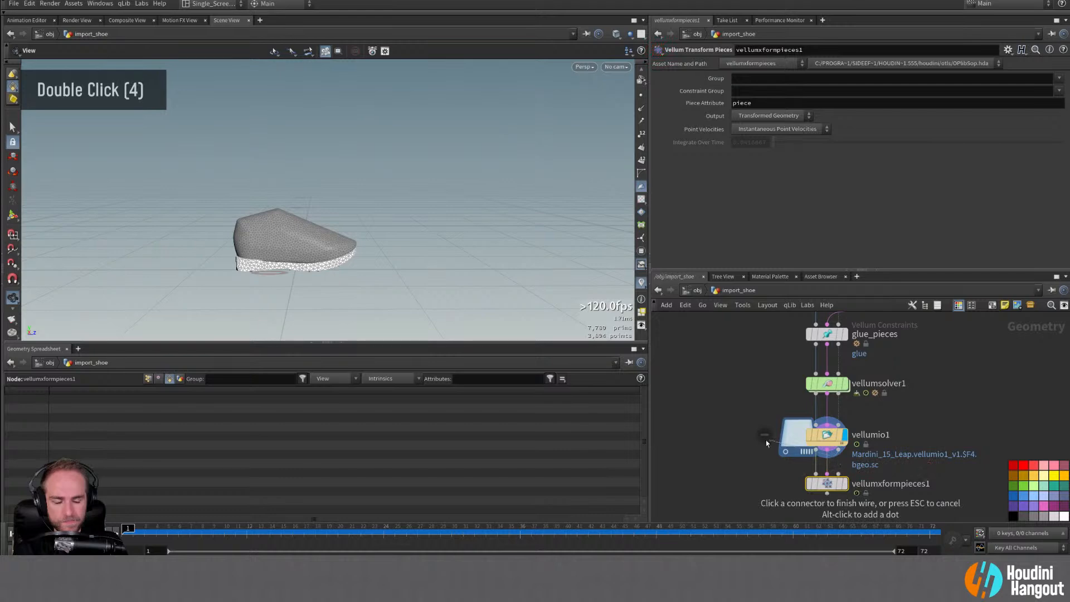
click(744, 438)
double_click(831, 483)
drag(830, 483, 831, 494)
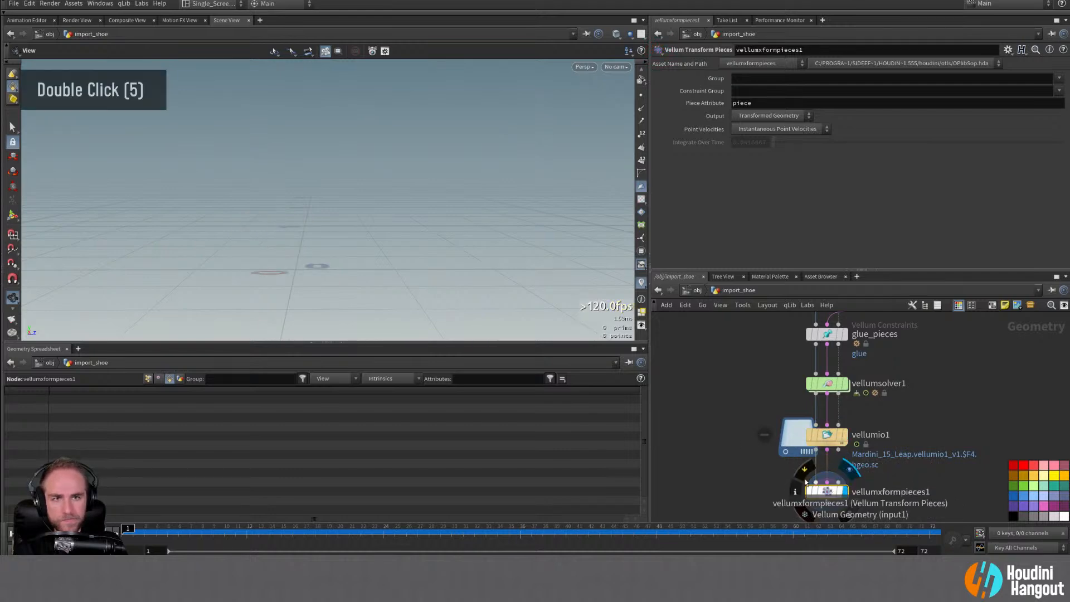
Step: Check the Point Velocities options of vellumxformpieces1 and delete the node
click(776, 116)
double_click(767, 129)
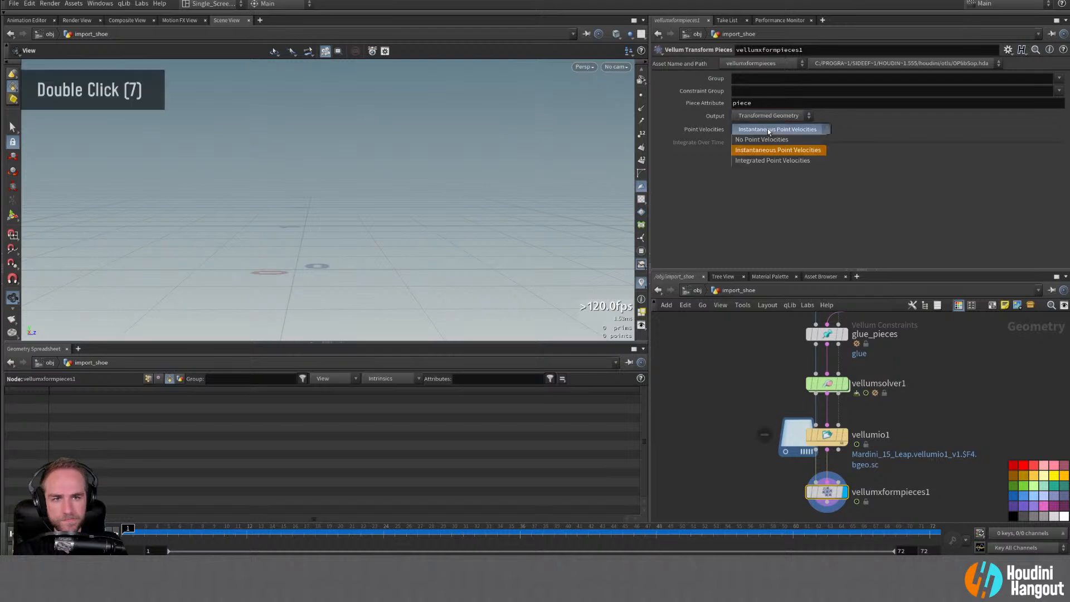
click(768, 129)
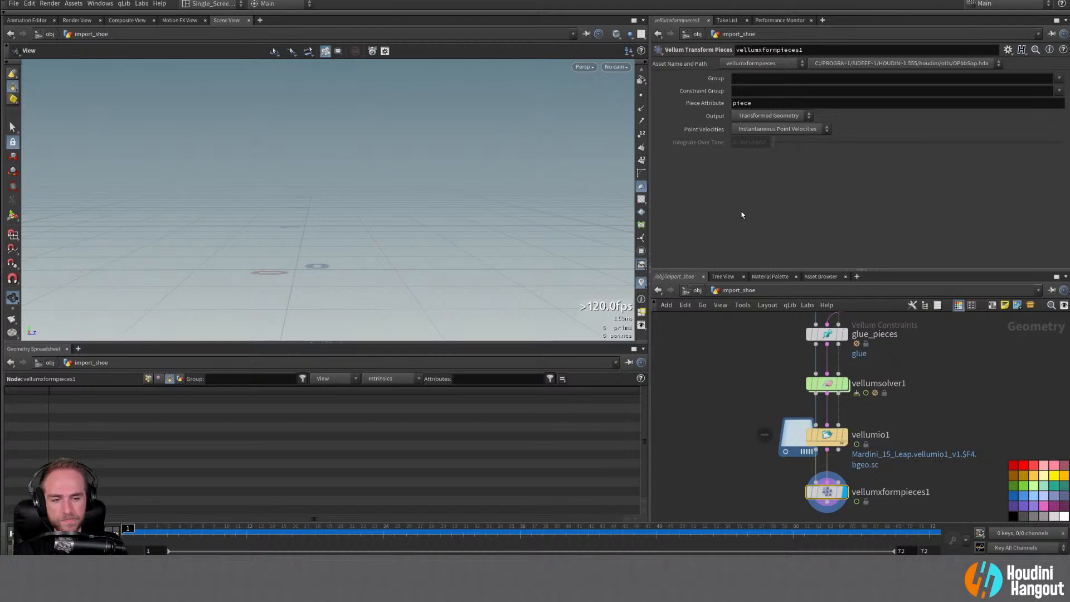
key(Delete)
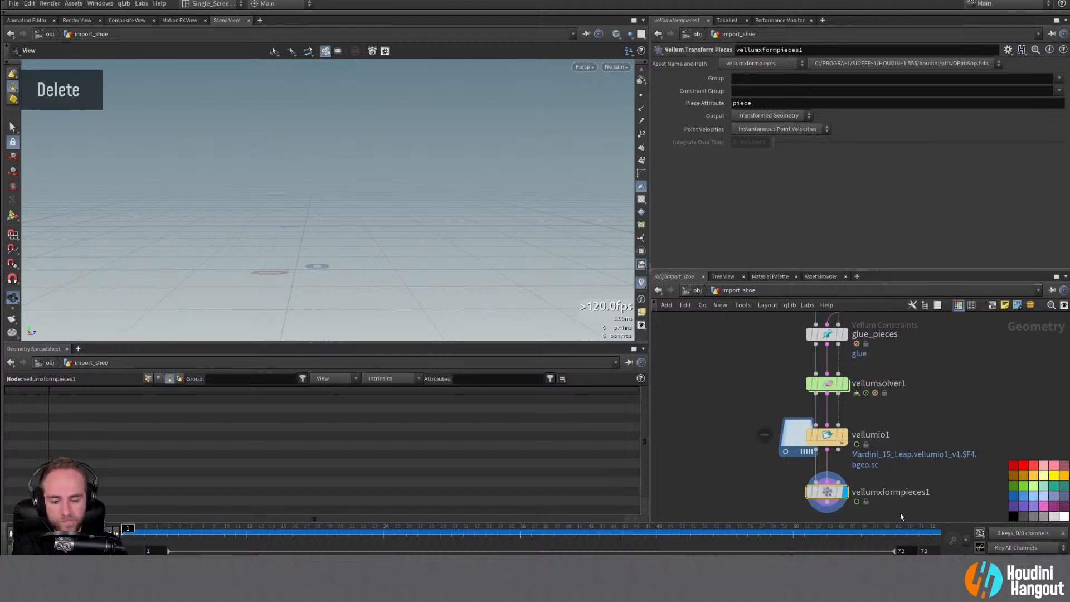
Step: Look over the import_shoe node chain from the remeshed pieces down to vellumio1
right_drag(802, 499, 786, 487)
middle_drag(786, 487, 719, 470)
right_drag(723, 471, 715, 464)
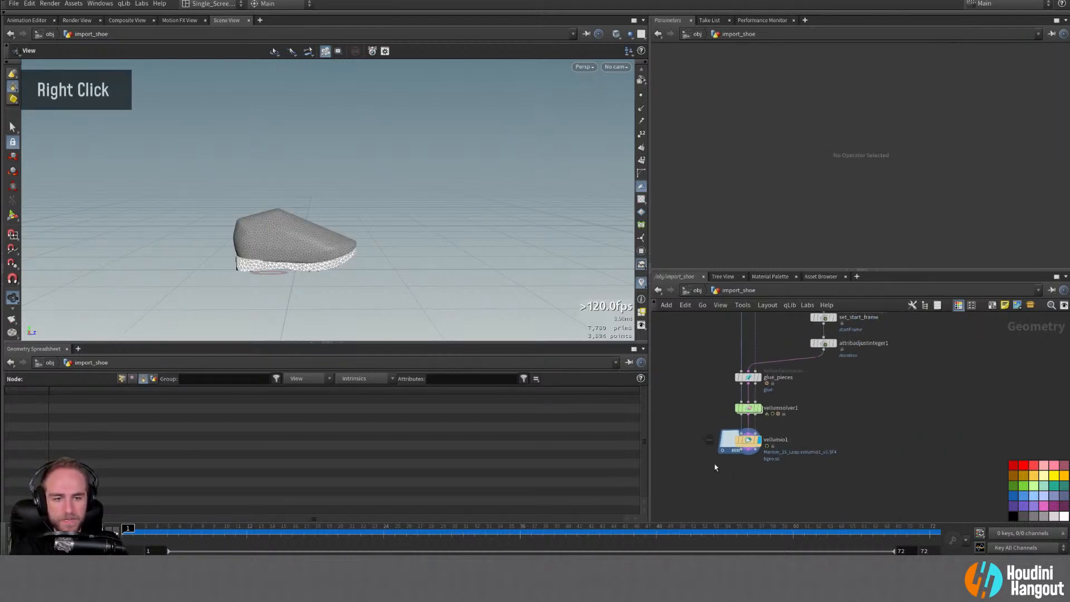
middle_drag(706, 410, 704, 457)
right_drag(704, 456, 695, 443)
middle_drag(696, 439, 694, 502)
right_drag(708, 459, 695, 456)
middle_drag(696, 455, 753, 375)
click(783, 452)
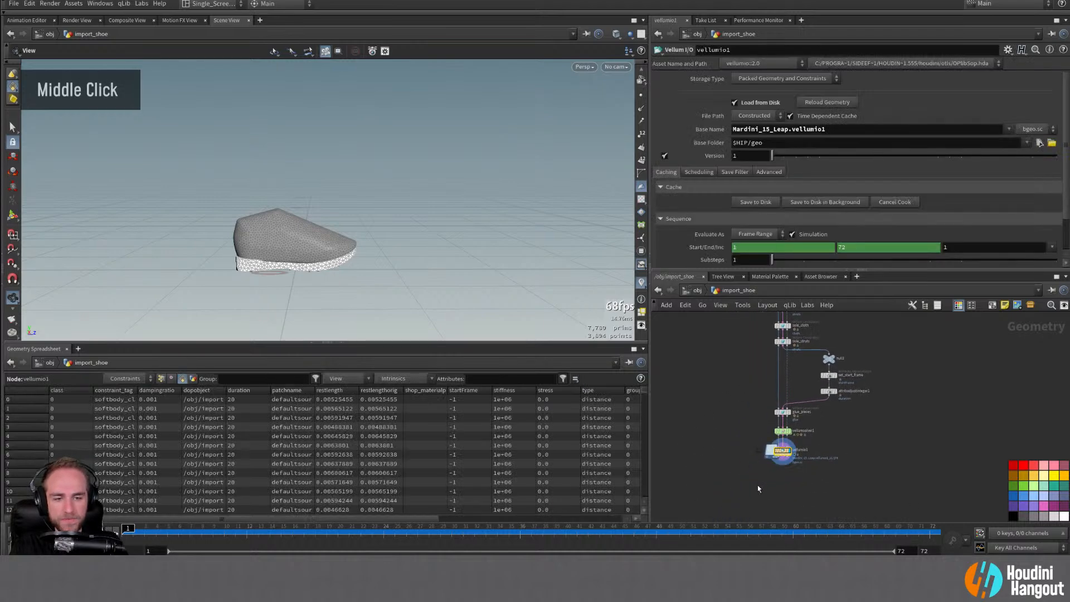
alt+middle_drag(753, 413, 744, 504)
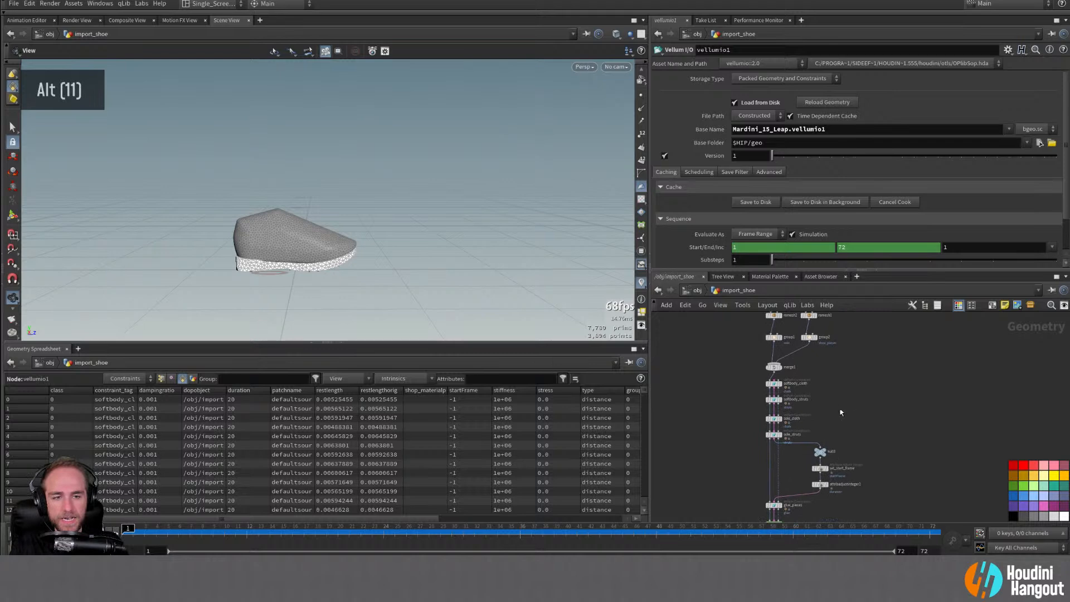
alt+middle_drag(842, 413, 776, 405)
alt+right_drag(785, 403, 772, 410)
alt+middle_drag(772, 409, 778, 396)
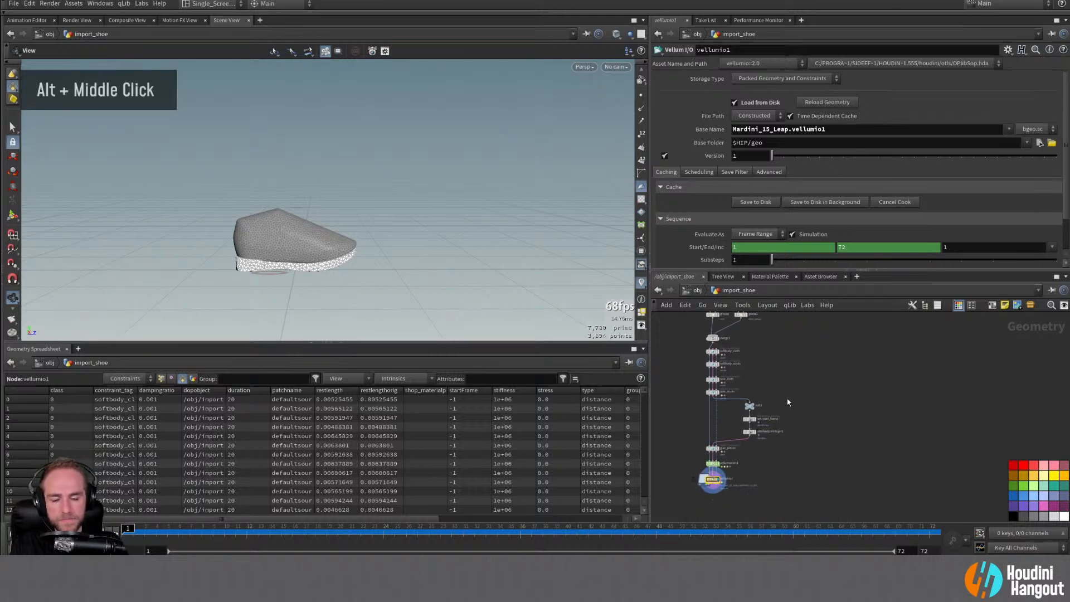
Step: Add a Point Deform node below vellumio1
key(Tab)
text(point de)
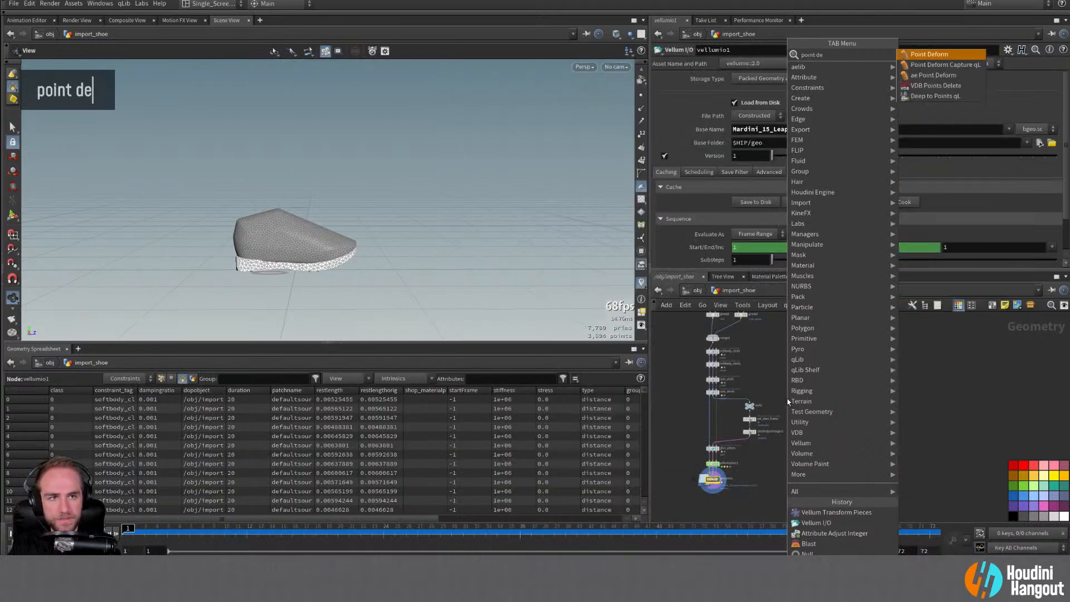
key(Return)
middle_click(790, 417)
middle_drag(791, 417, 797, 392)
click(740, 453)
alt+right_drag(702, 449, 720, 428)
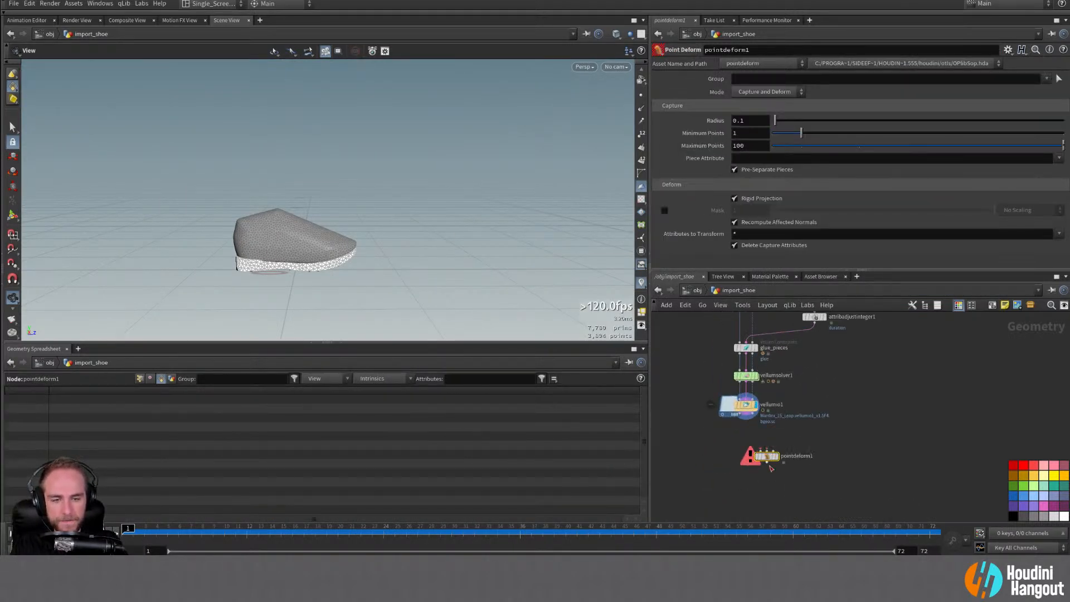
drag(761, 454, 734, 454)
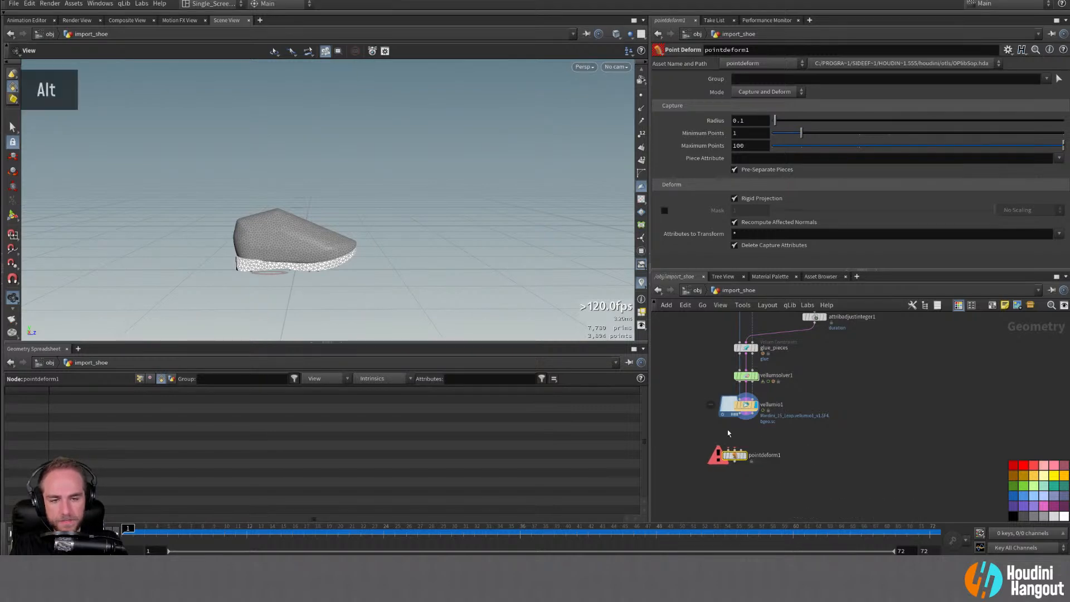
Step: Wire vellumio1's geometry output into both the Rest Point Lattice and Deformed Point Lattice inputs of pointdeform1
alt+right_drag(727, 432, 749, 416)
click(747, 406)
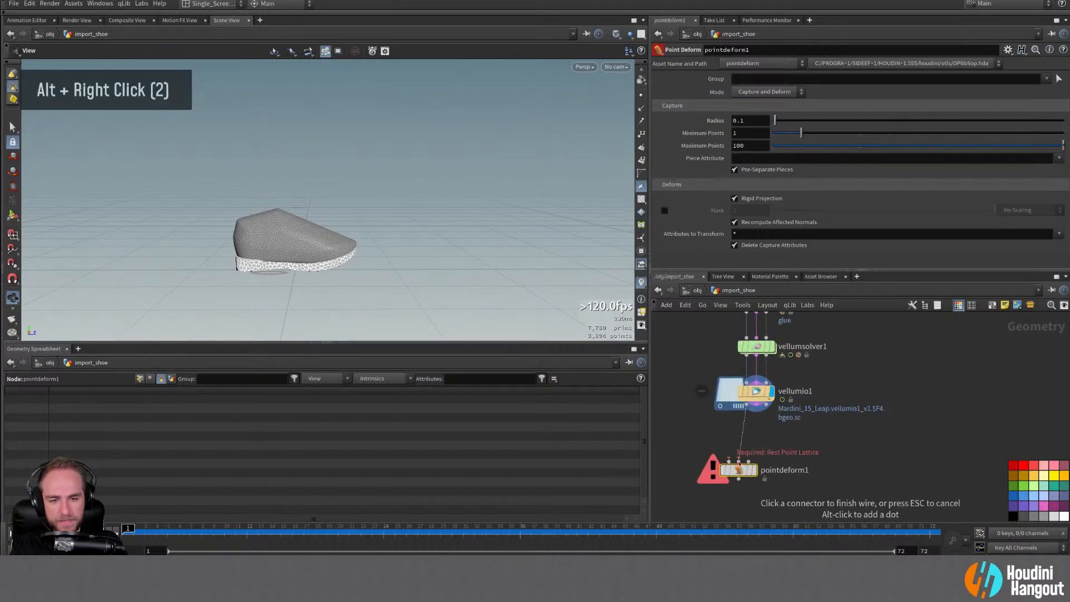
click(740, 464)
mouse_move(740, 471)
mouse_down()
mouse_move(737, 511)
mouse_move(744, 490)
mouse_up()
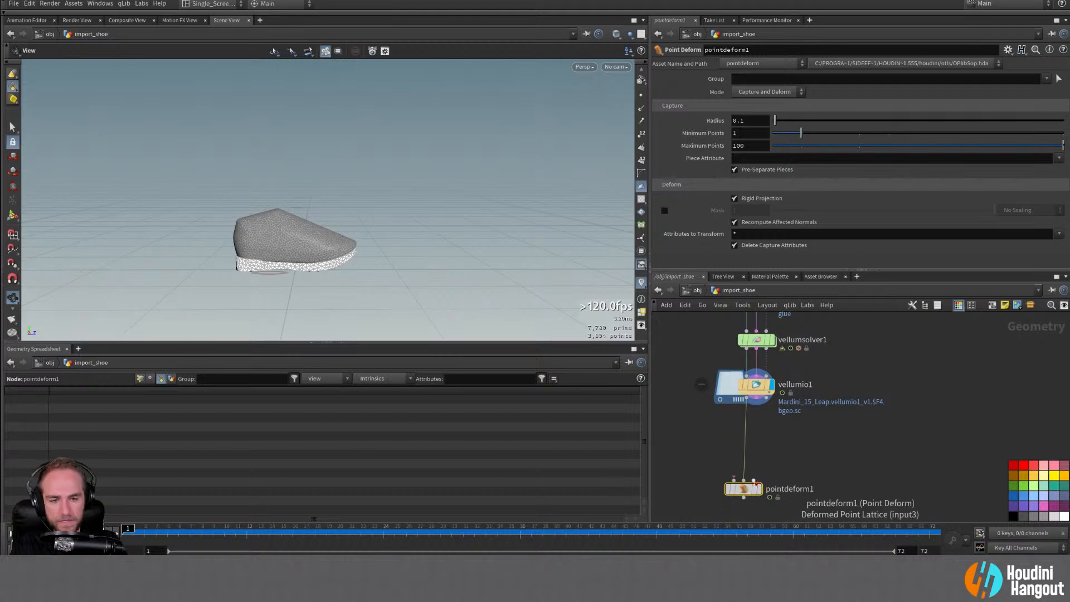
click(754, 483)
click(747, 403)
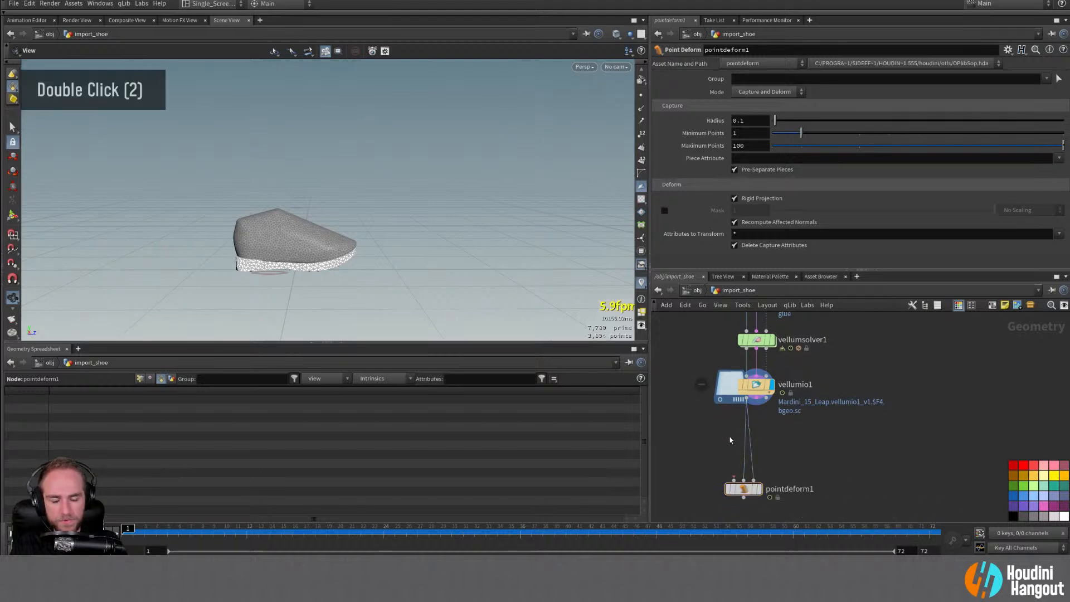
Step: Add a Time Shift node between vellumio1 and the rest lattice input of pointdeform1
key(Tab)
text(time)
key(Down)
key(Down)
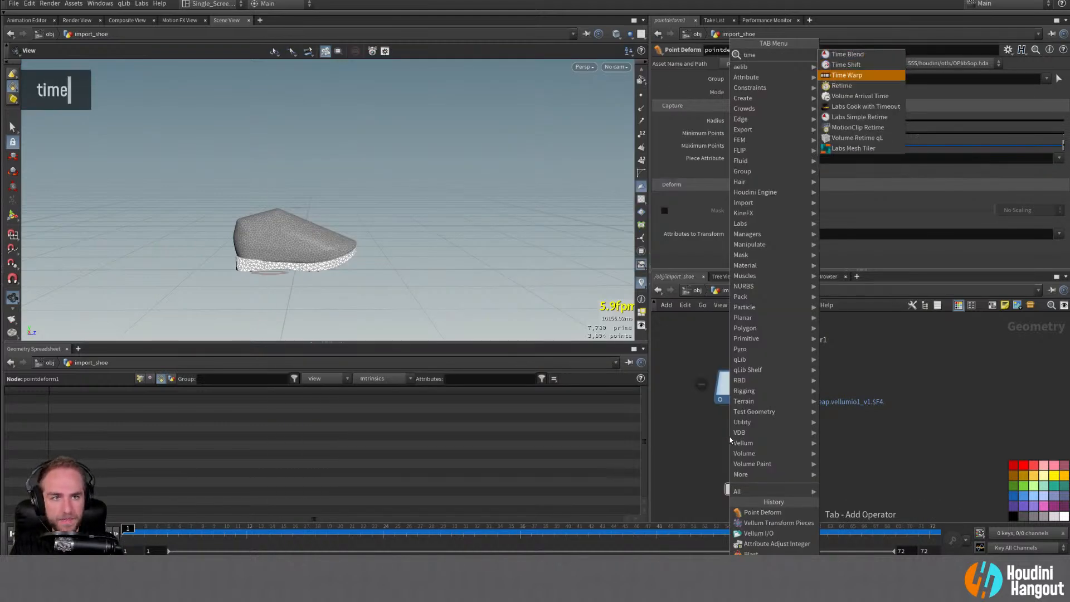
key(Down)
key(Up)
key(Up)
key(Return)
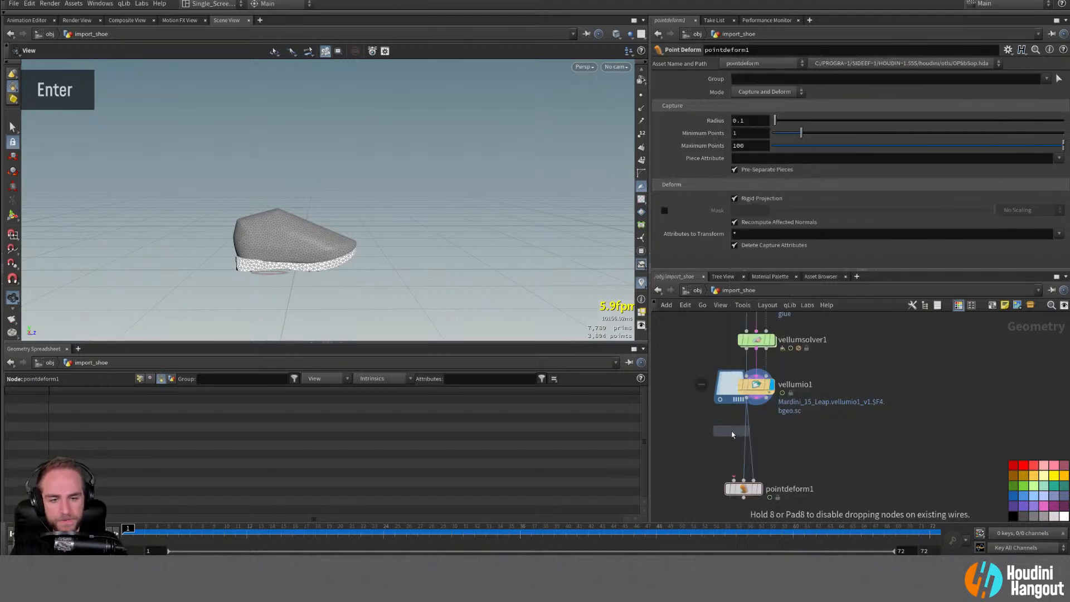
click(732, 435)
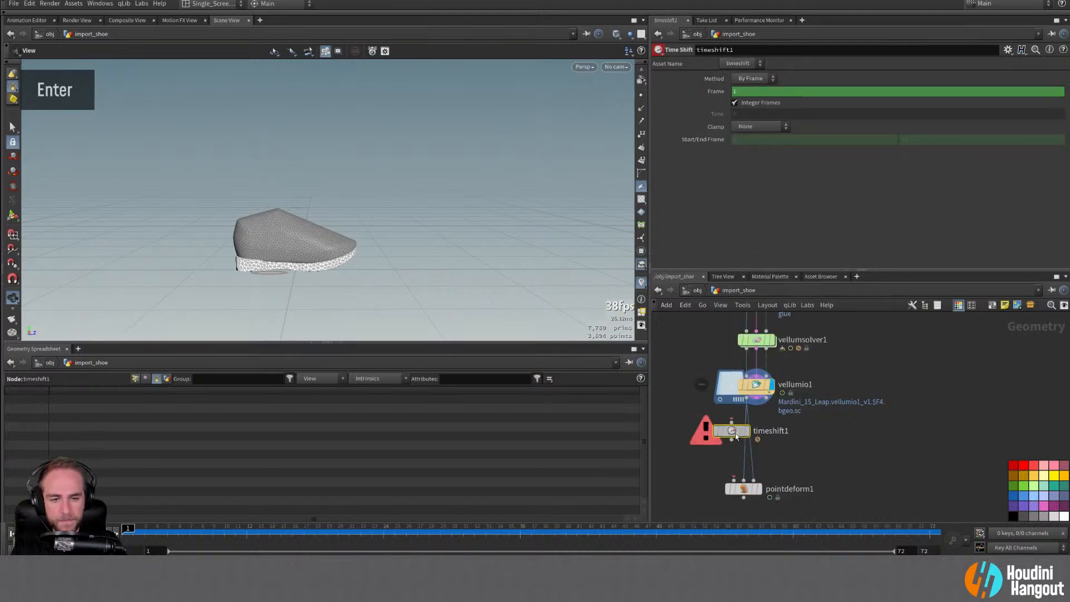
Step: Apply the Hold First Frame (FSTART) preset to timeshift1 and make it the displayed node
click(1008, 50)
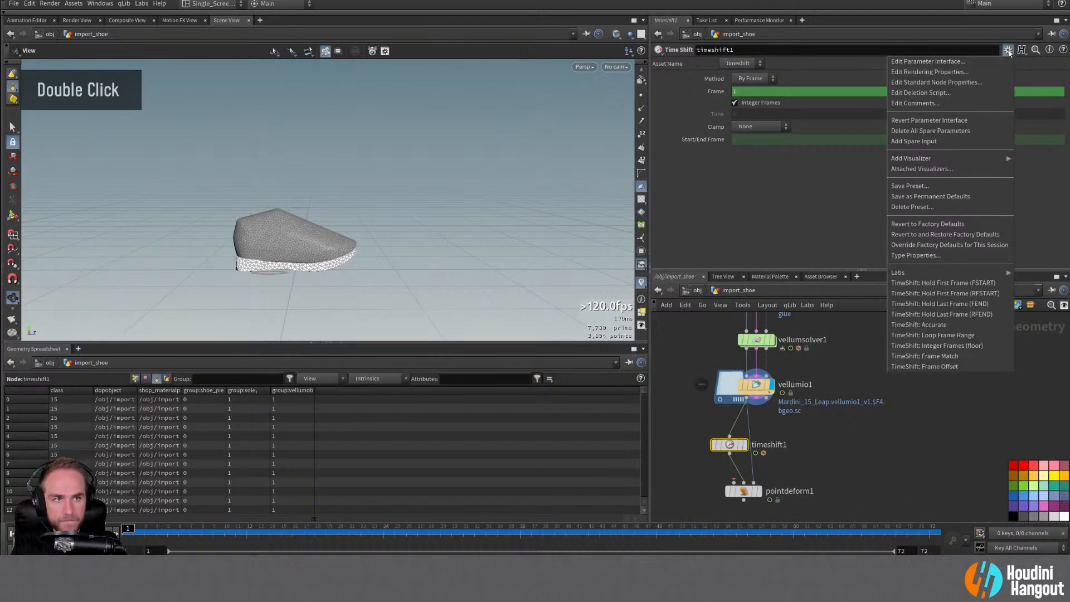
click(911, 283)
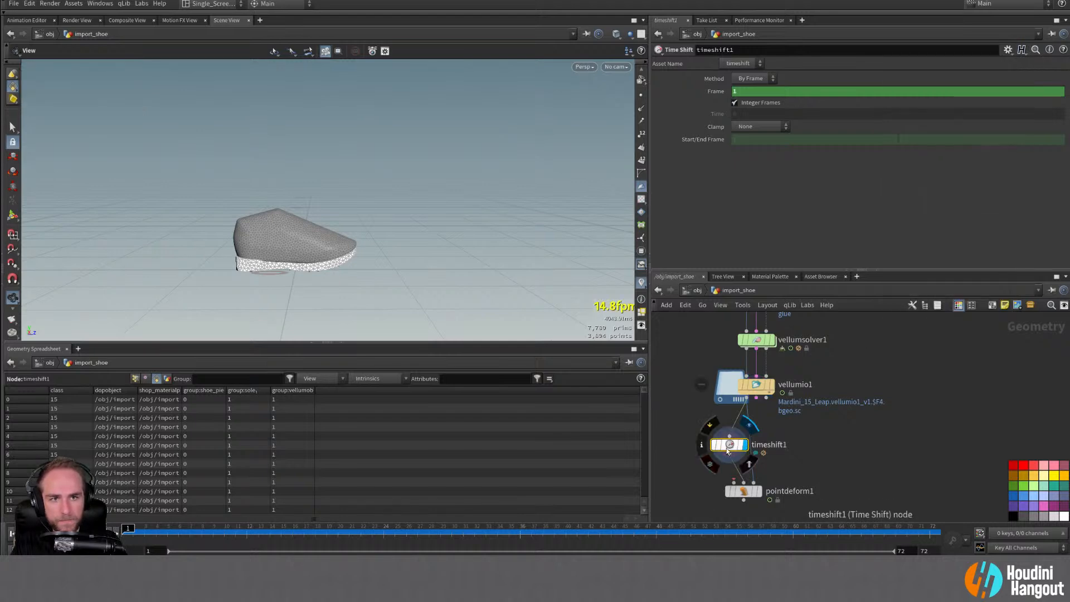
middle_click(728, 446)
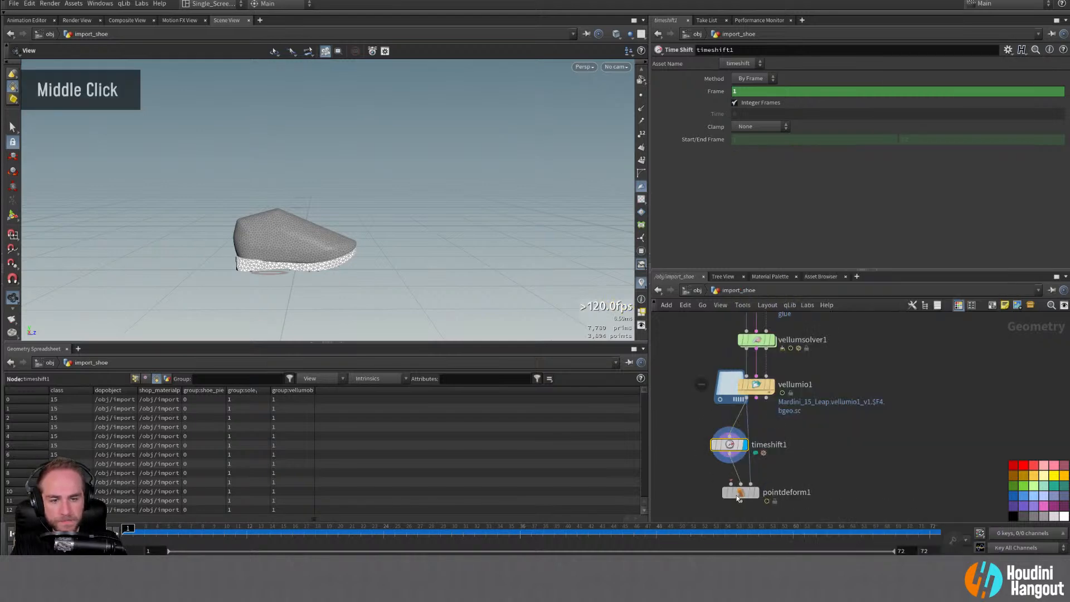
Step: Wire the remeshed sole branch into pointdeform1's first input, routing the wires around the nodes with dots, and display pointdeform1
drag(738, 497, 792, 449)
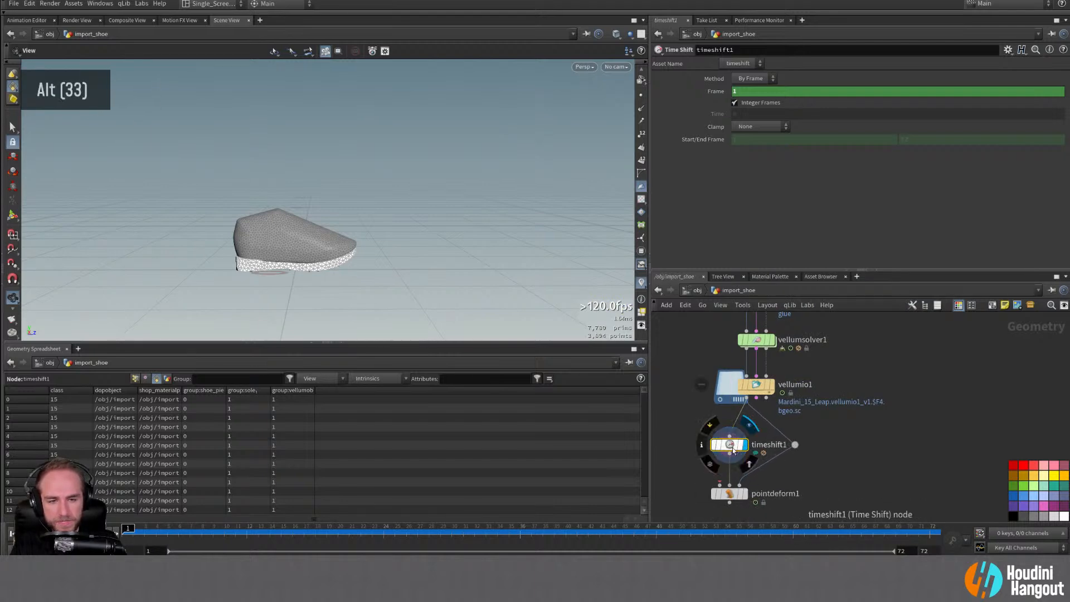
alt+right_drag(733, 447, 728, 470)
alt+middle_drag(728, 470, 721, 471)
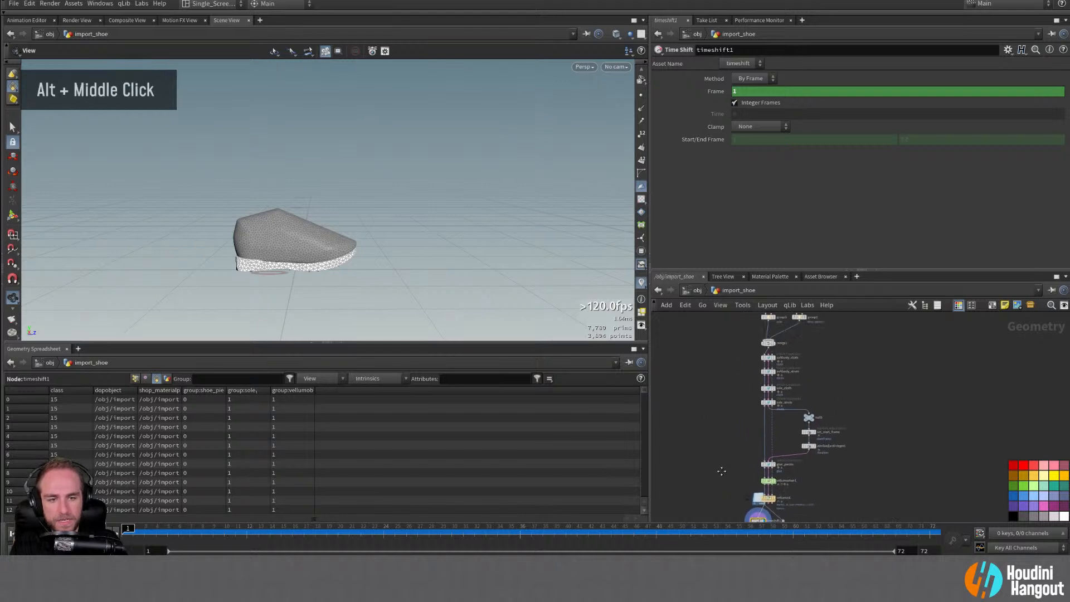
alt+right_drag(722, 471, 742, 398)
click(768, 346)
alt+middle_drag(706, 459, 739, 351)
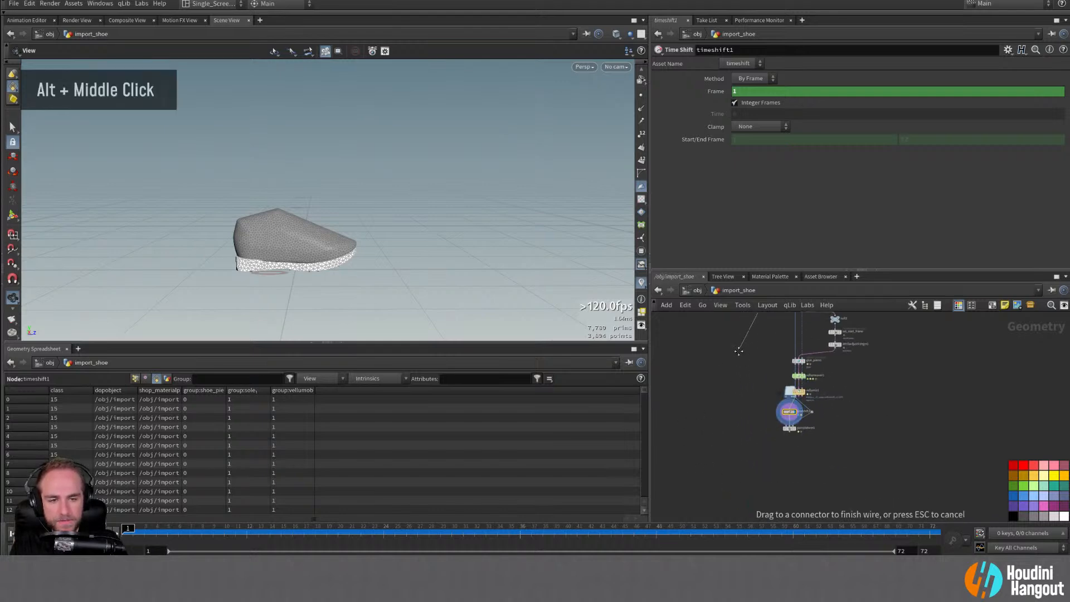
click(779, 425)
alt+drag(791, 368, 739, 411)
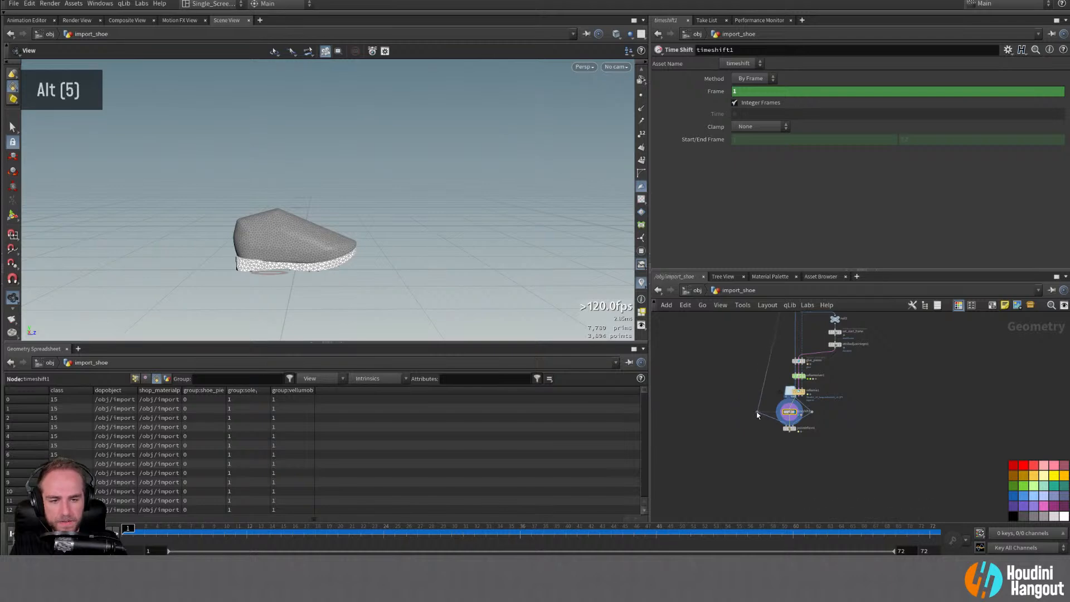
click(799, 432)
Step: Rewire pointdeform1's first input to the original sole geometry above the remesh and view the deformed sole
alt+right_drag(355, 253, 345, 284)
alt+drag(346, 284, 335, 282)
alt+right_drag(334, 282, 326, 245)
alt+middle_drag(731, 319, 724, 461)
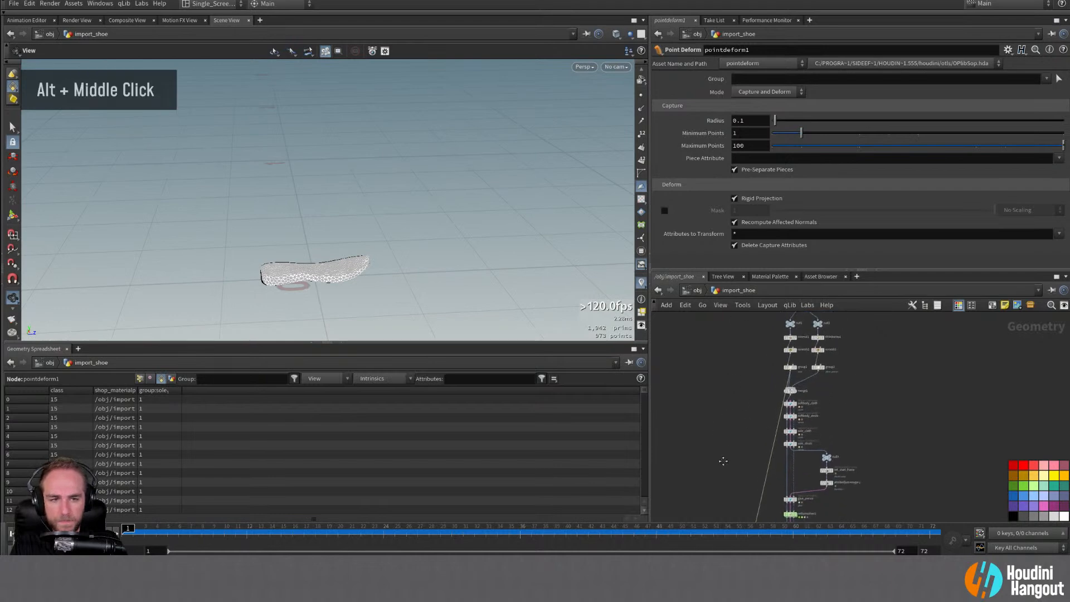
drag(776, 433, 790, 343)
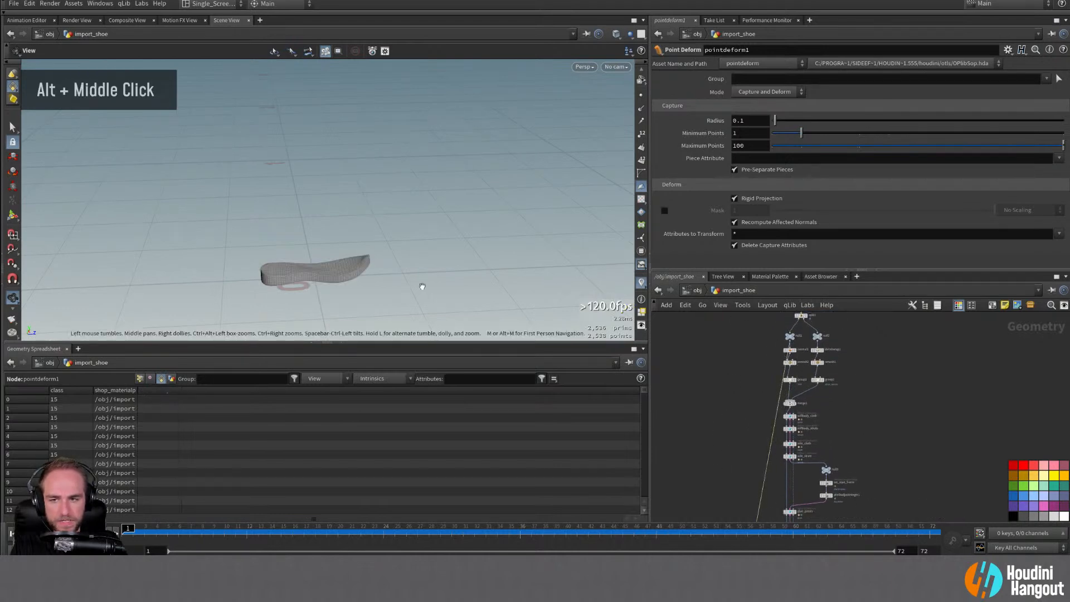
alt+right_drag(421, 287, 393, 281)
alt+drag(393, 282, 400, 270)
alt+middle_drag(400, 270, 347, 229)
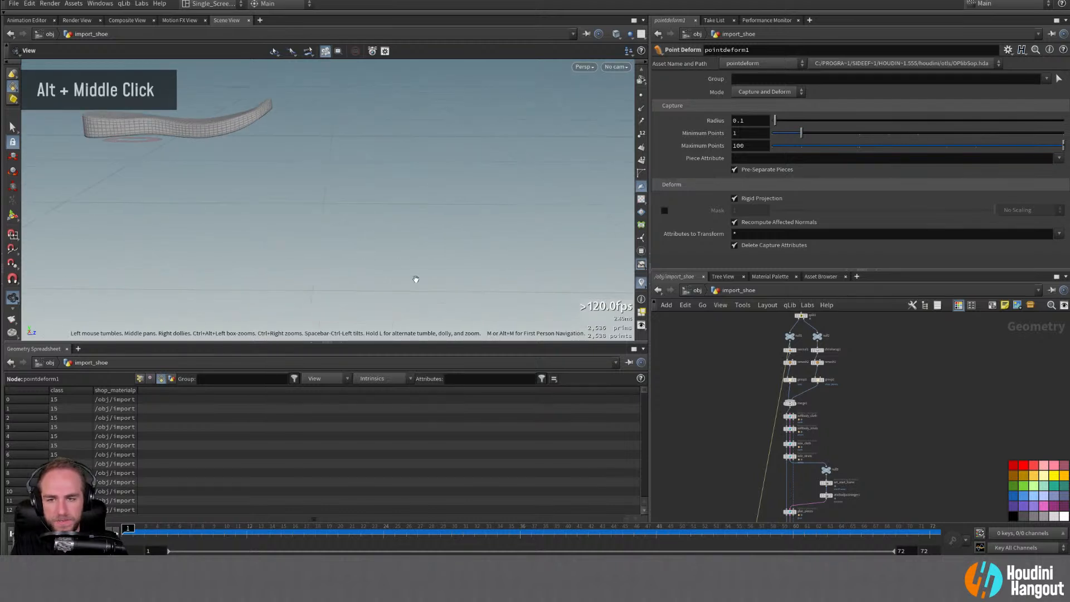
alt+middle_drag(713, 461, 709, 373)
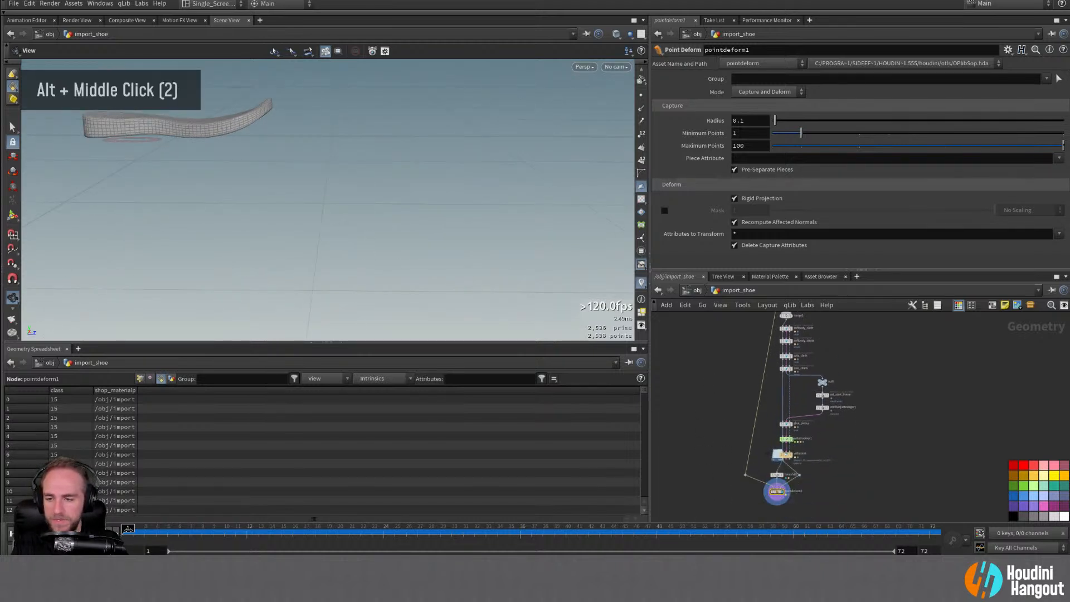
Step: Scrub the timeline to frame 10 and back to frame 8 to examine how the point-deformed sole bends
drag(128, 528, 224, 530)
alt+middle_drag(252, 185, 303, 222)
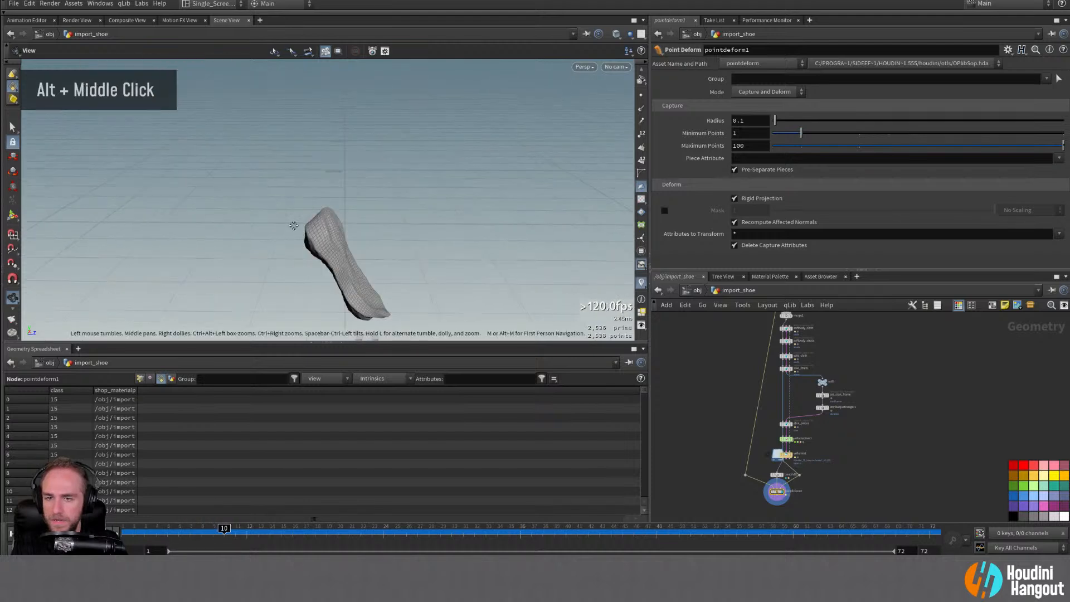
alt+drag(304, 222, 376, 184)
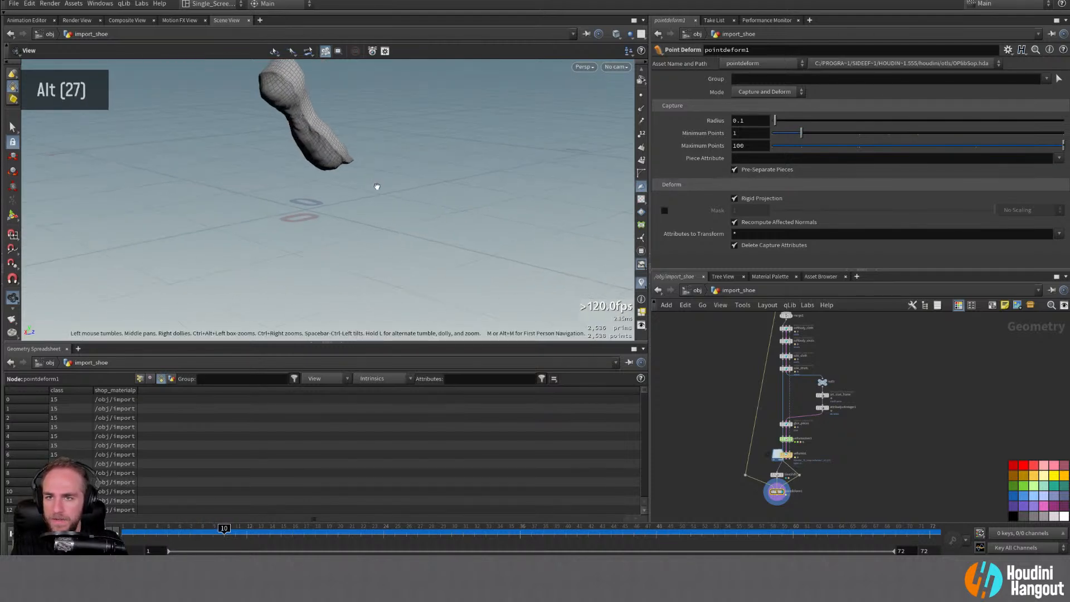
click(238, 528)
drag(239, 529, 201, 553)
Step: Display timeshift1, vellumio1 and pointdeform1 in turn to compare the simulated mesh with the deformed sole at frame 11
click(783, 475)
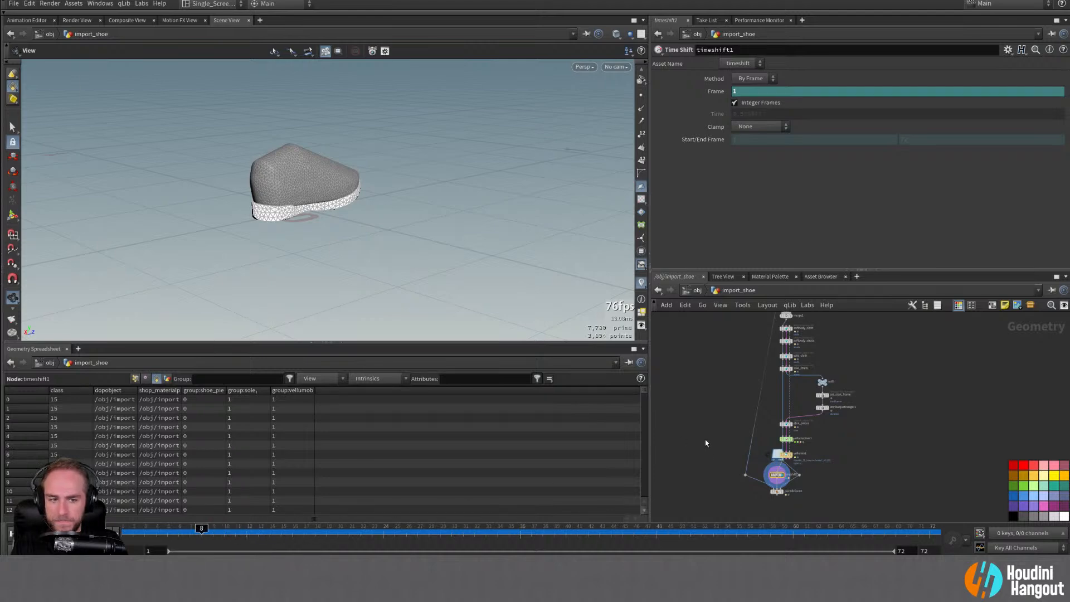
alt+right_drag(706, 444, 802, 457)
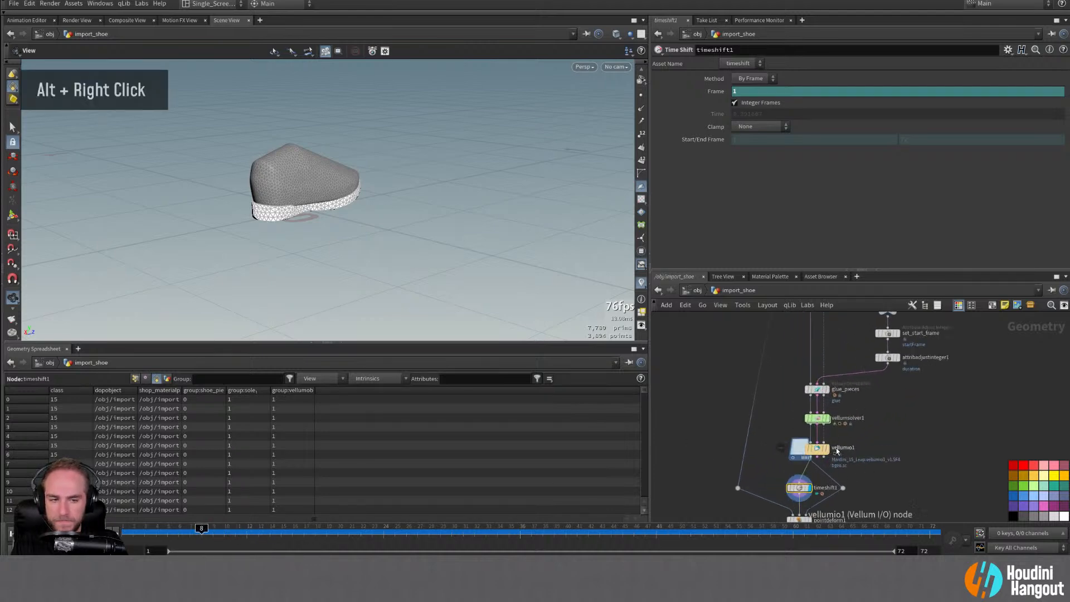
click(827, 448)
click(817, 448)
drag(201, 531, 235, 530)
alt+middle_drag(806, 514, 798, 458)
click(801, 464)
click(792, 464)
alt+middle_drag(460, 216, 385, 189)
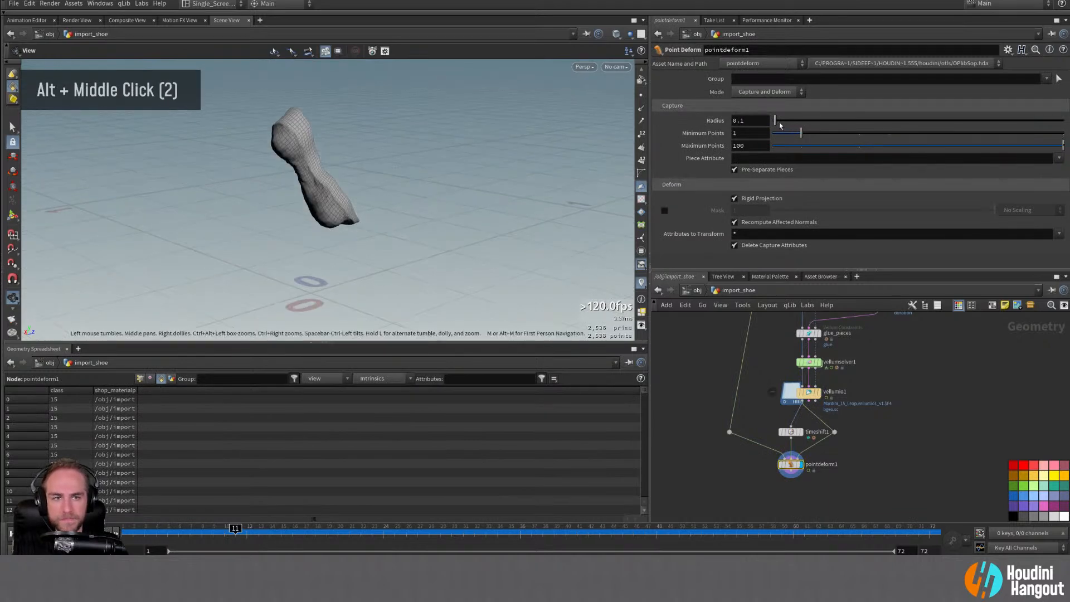
Step: Set pointdeform1's capture radius to 0.03, check the deformed sole and return the timeline to frame 1
drag(779, 125, 773, 123)
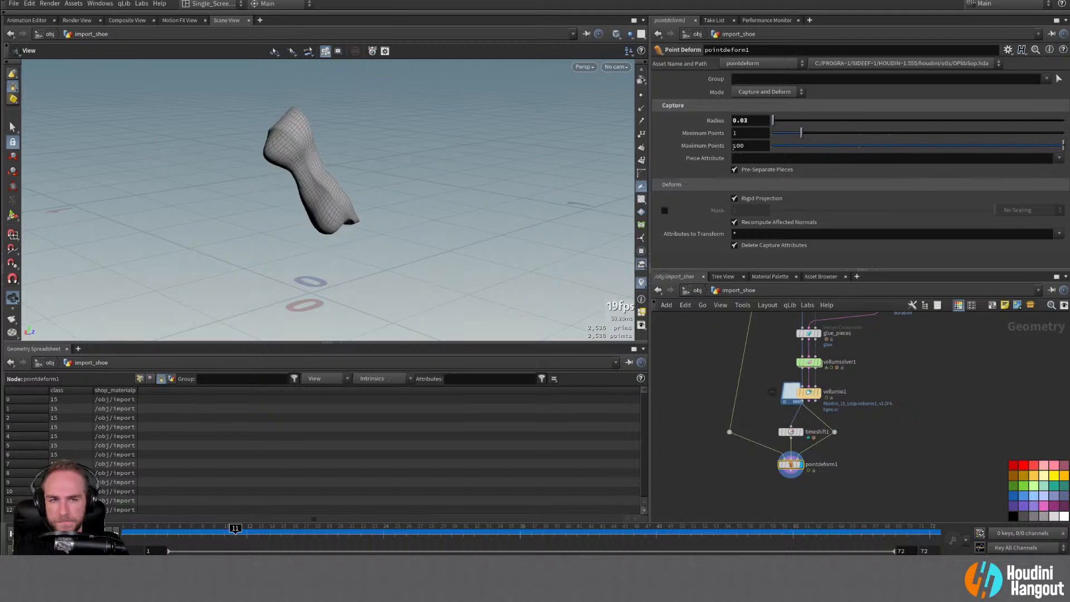
scroll(722, 146, up, 6)
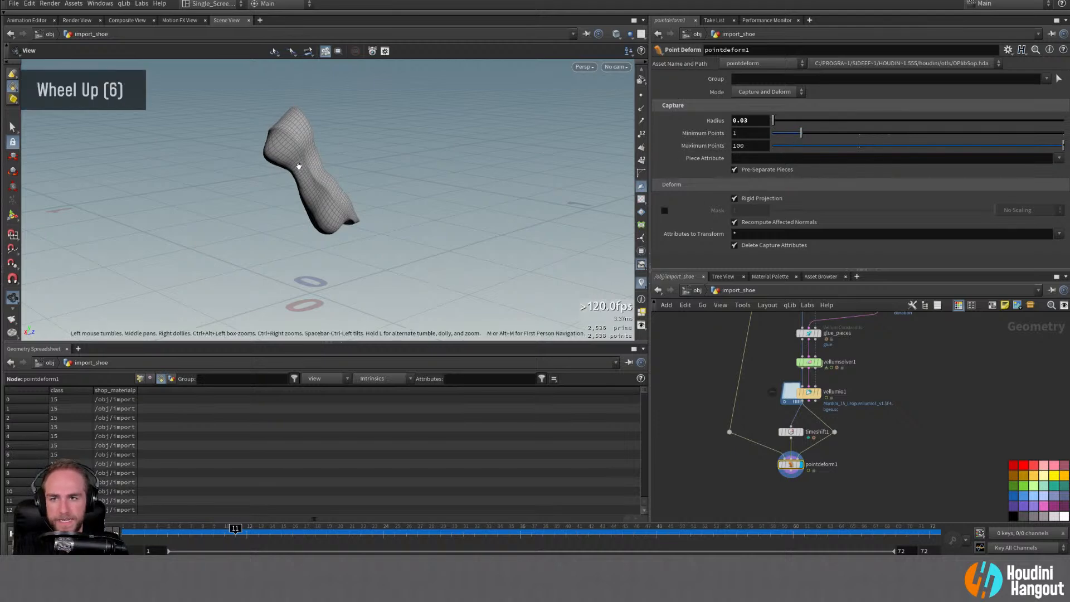
mouse_move(312, 162)
alt+mouse_down()
mouse_move(145, 156)
mouse_move(310, 179)
alt+mouse_up()
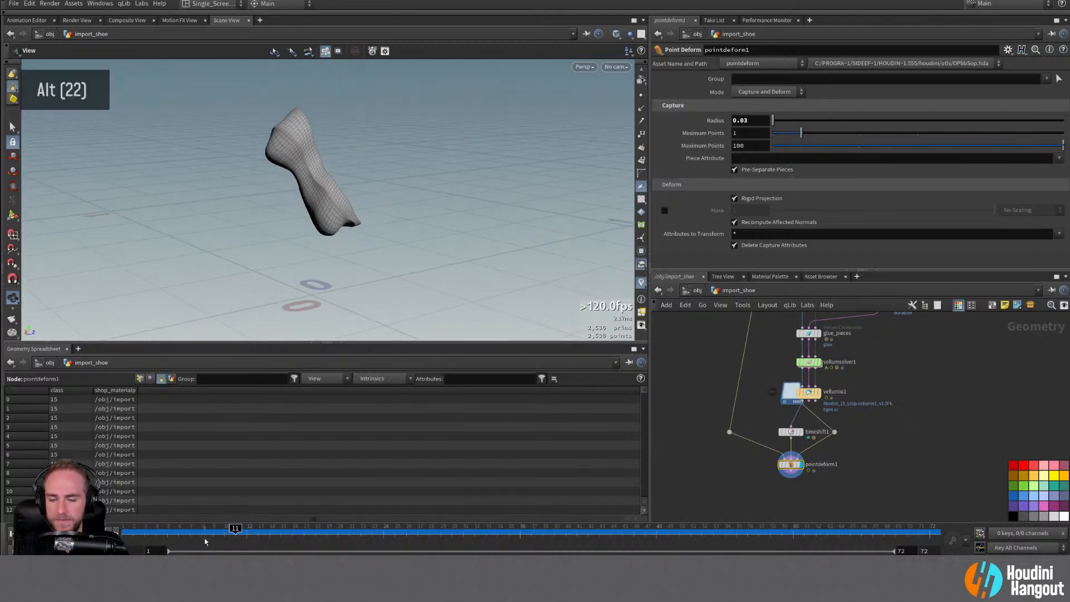
click(178, 533)
drag(188, 532, 115, 543)
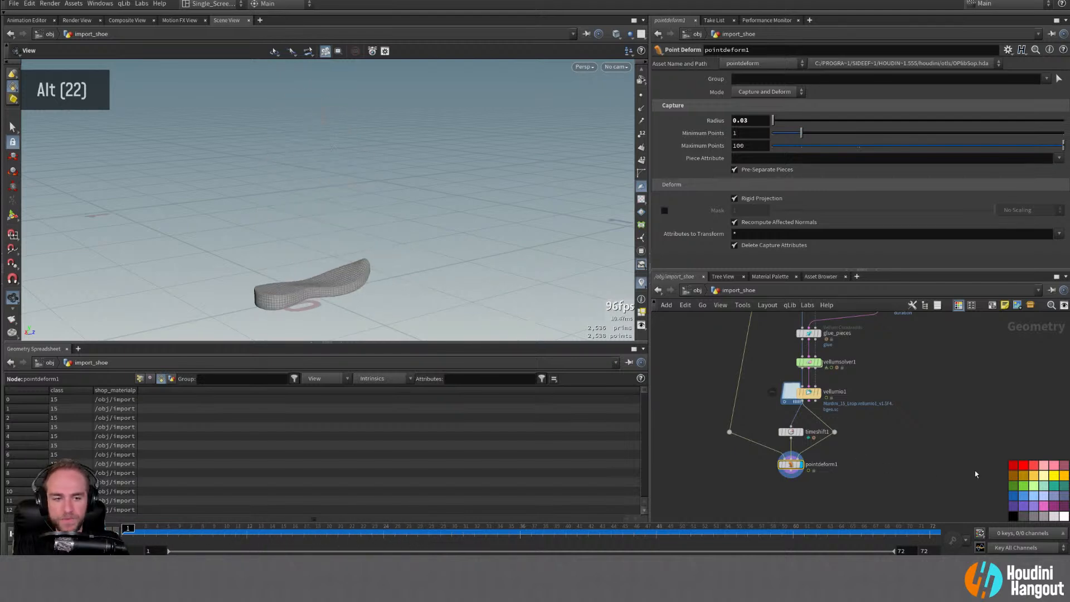
Step: Duplicate pointdeform1 with its connections, place the copy beside the original and display it
alt+middle_drag(975, 475, 931, 475)
alt+right_drag(931, 474, 892, 463)
alt+drag(739, 473, 829, 486)
alt+right_drag(832, 445, 789, 490)
double_click(788, 494)
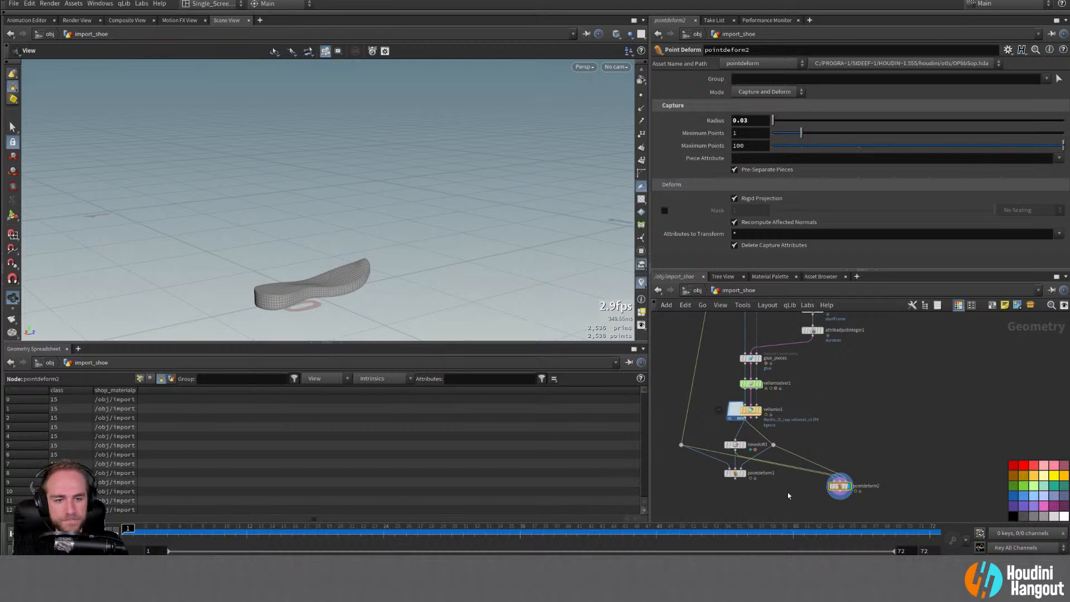
Step: Move the Time Shift node, its neighbouring dots and both Point Deform nodes down to make room below vellumio1
click(735, 444)
alt+right_drag(724, 464, 770, 441)
alt+middle_drag(753, 499, 758, 470)
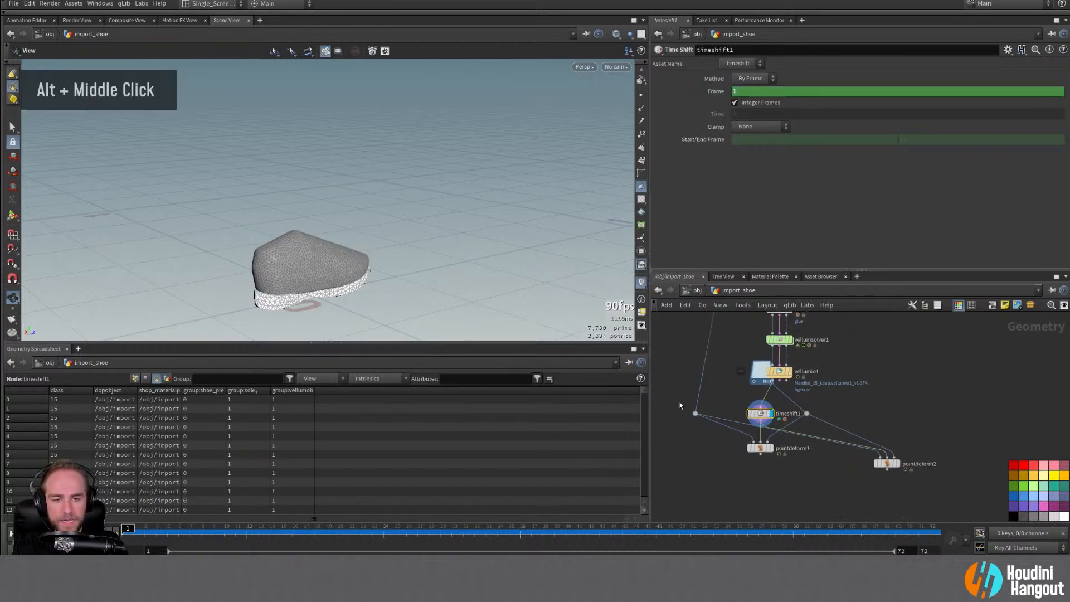
drag(680, 405, 876, 473)
alt+middle_drag(808, 417, 803, 457)
Step: Add a Split node fed by vellumio1's geometry output, display it and set its group to sole
click(825, 437)
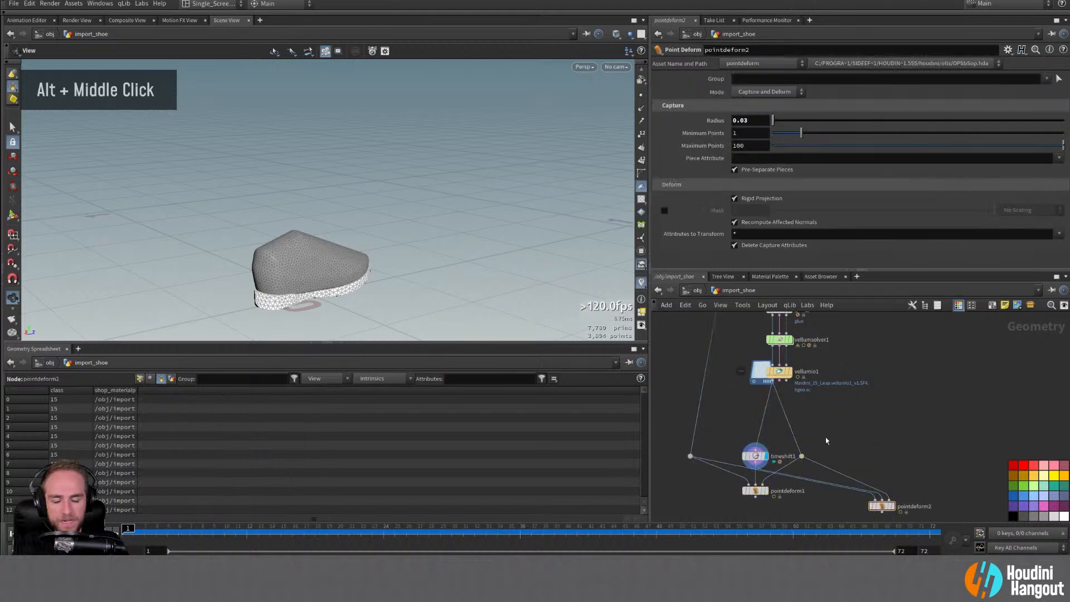
key(Tab)
text(split)
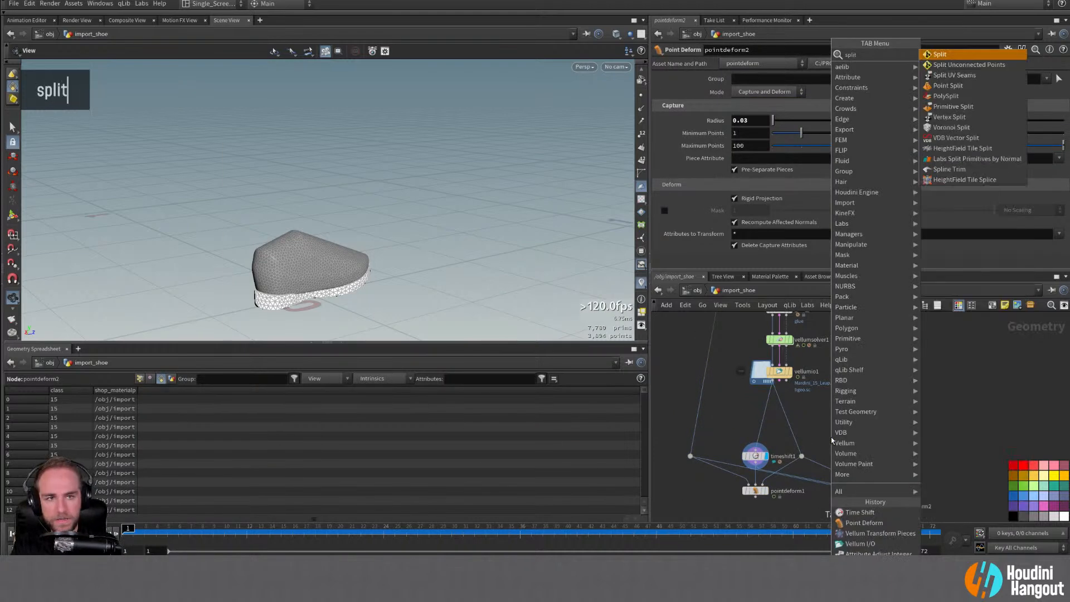
key(Return)
click(838, 417)
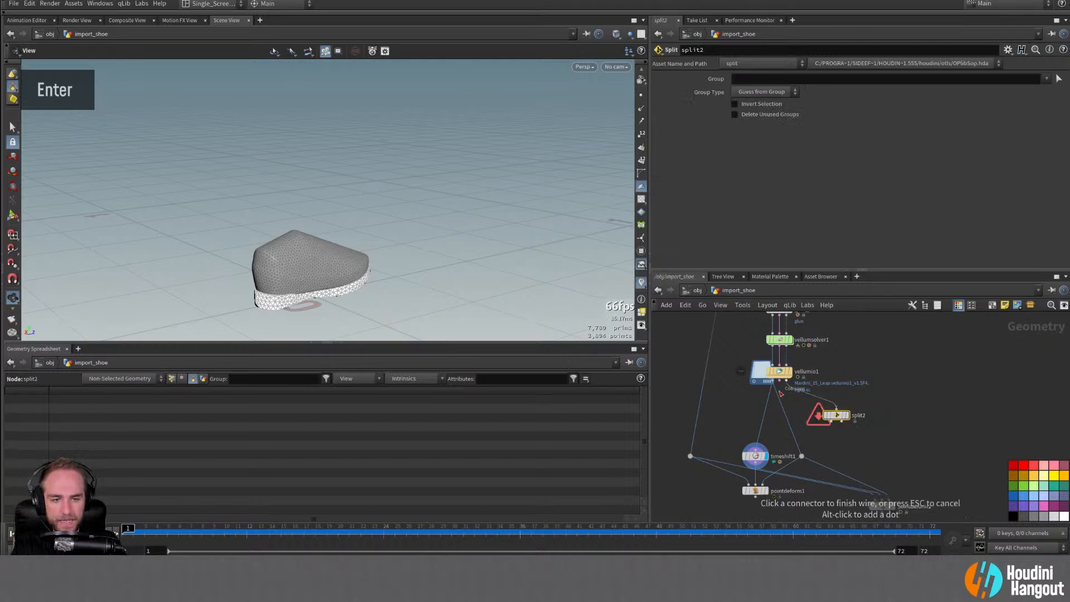
double_click(851, 420)
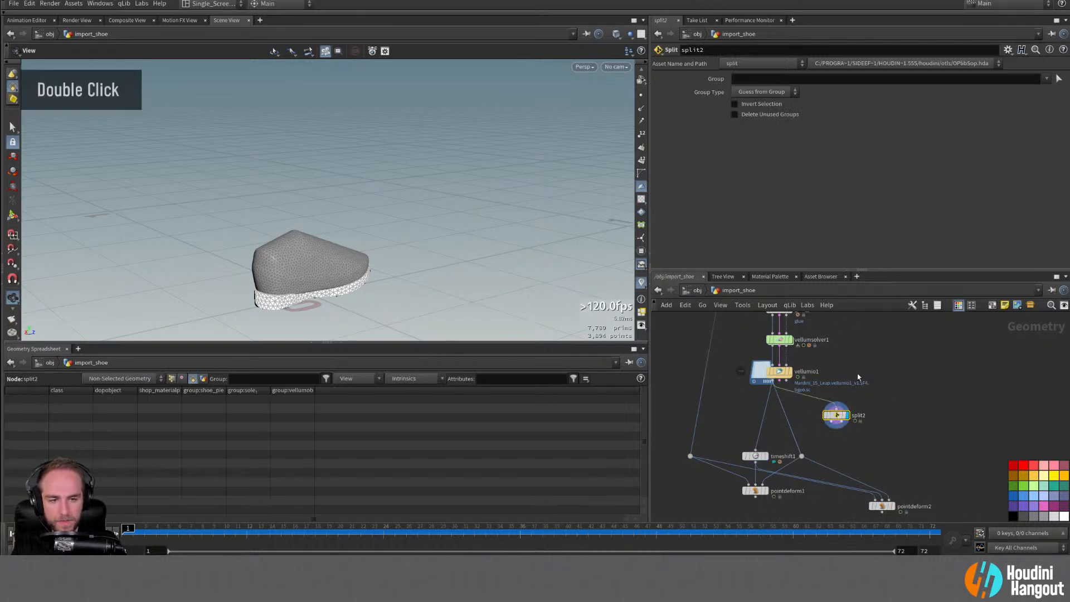
click(1047, 78)
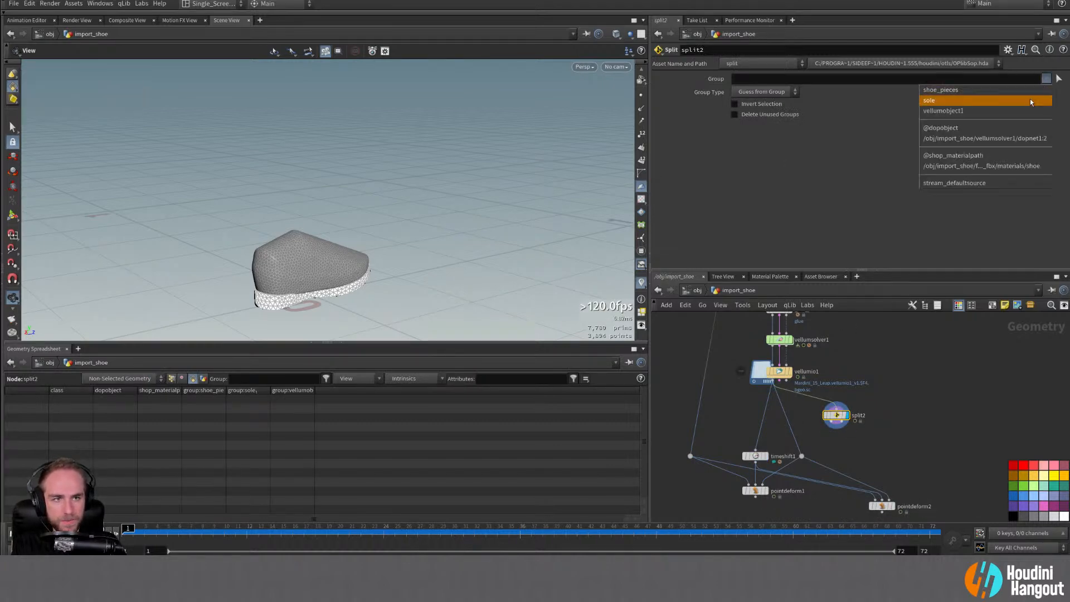
click(1024, 101)
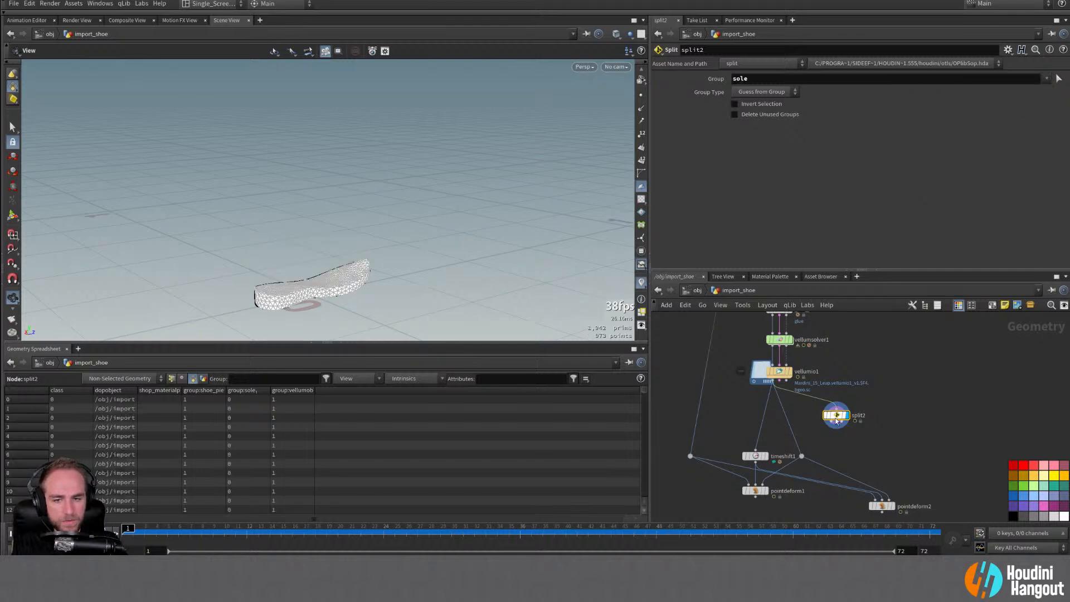
Step: Wire split2's sole output into timeshift1 and the dot feeding the deformed lattice input, tidying the node positions
click(831, 422)
click(756, 450)
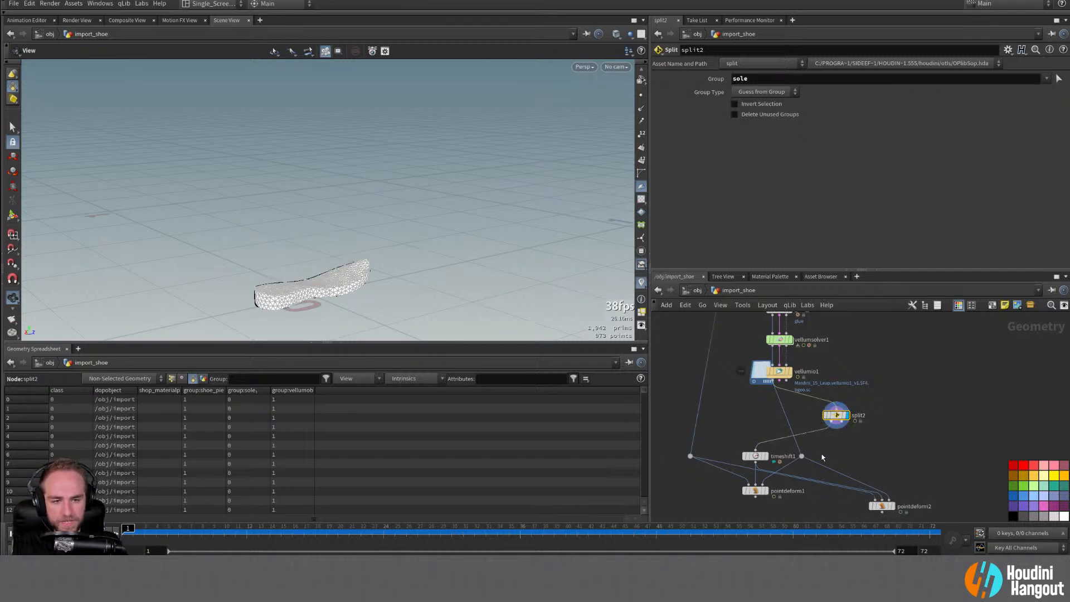
drag(837, 416, 797, 416)
middle_drag(831, 444, 826, 418)
drag(750, 465, 751, 485)
drag(870, 479, 877, 491)
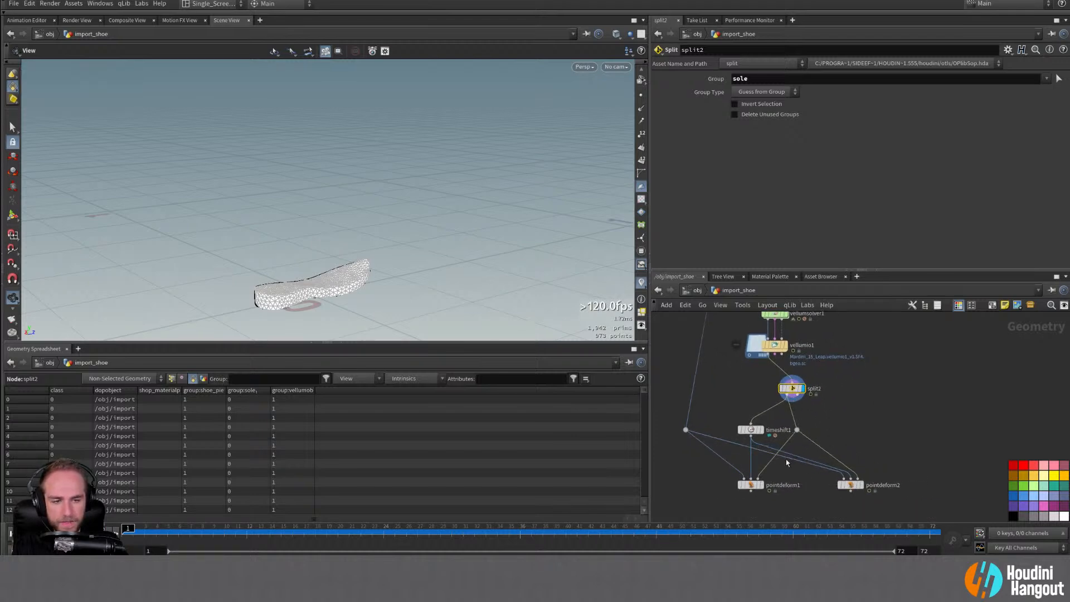
Step: Duplicate timeshift1, feed the copy from split2's second output, and wire both into pointdeform2's rest and deformed lattice inputs
alt+drag(751, 429, 798, 395)
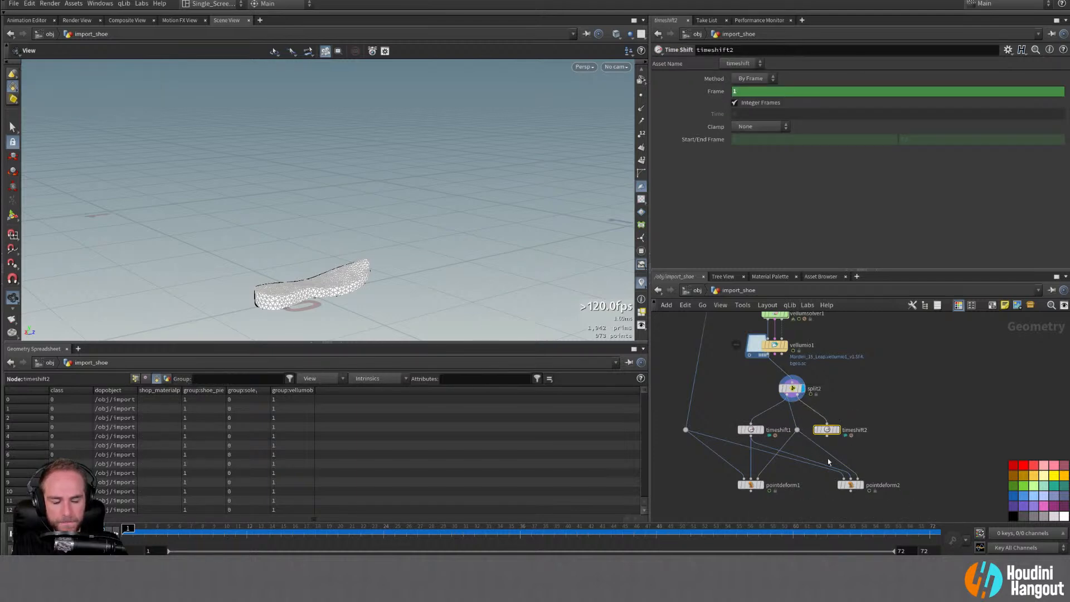
drag(830, 454, 798, 395)
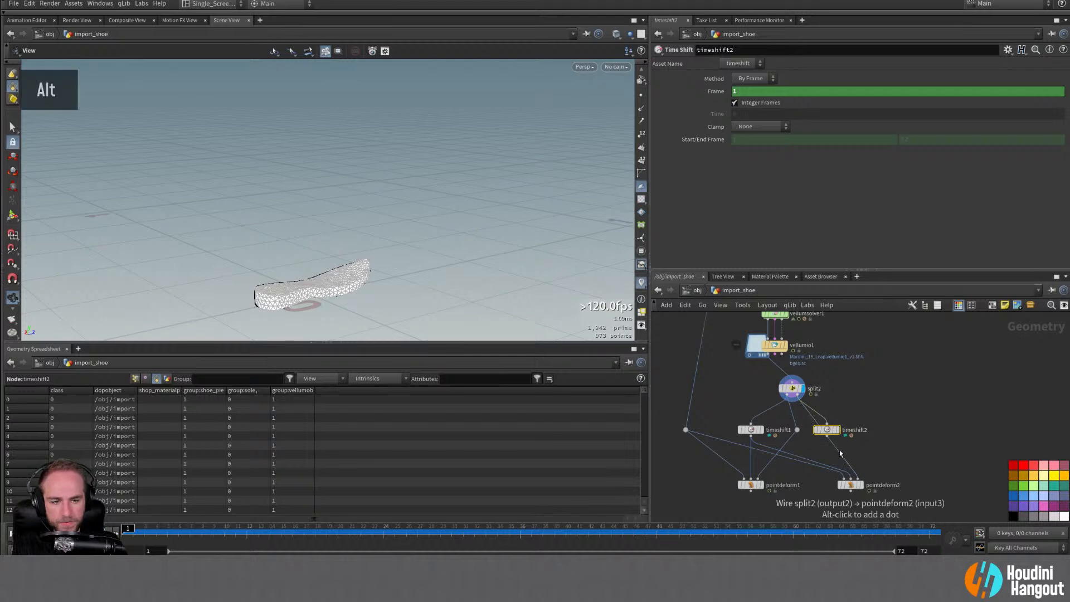
alt+drag(841, 454, 879, 424)
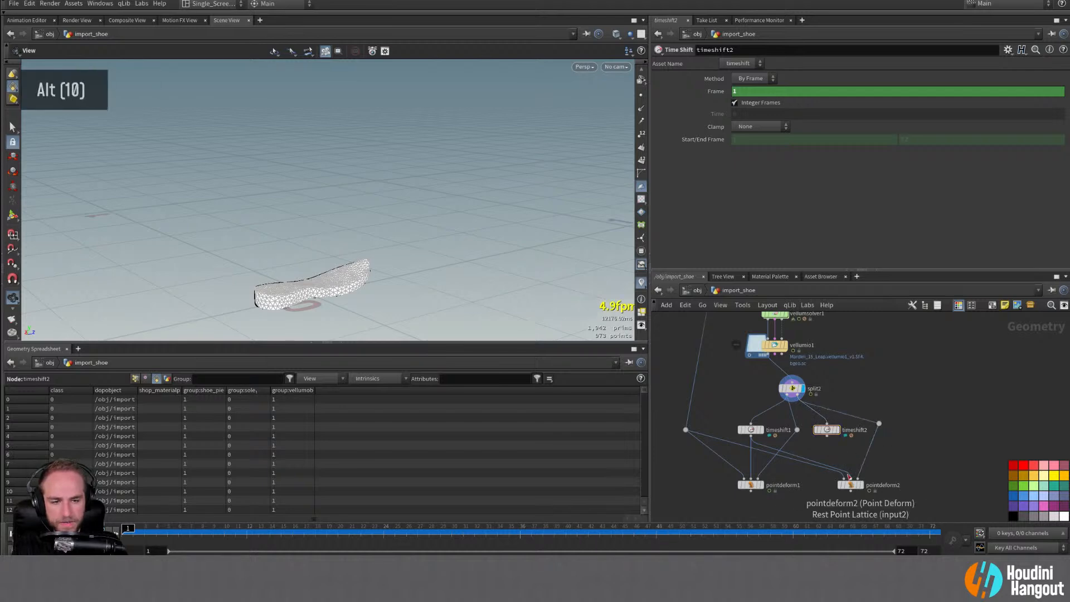
drag(849, 478, 828, 437)
drag(858, 490, 851, 490)
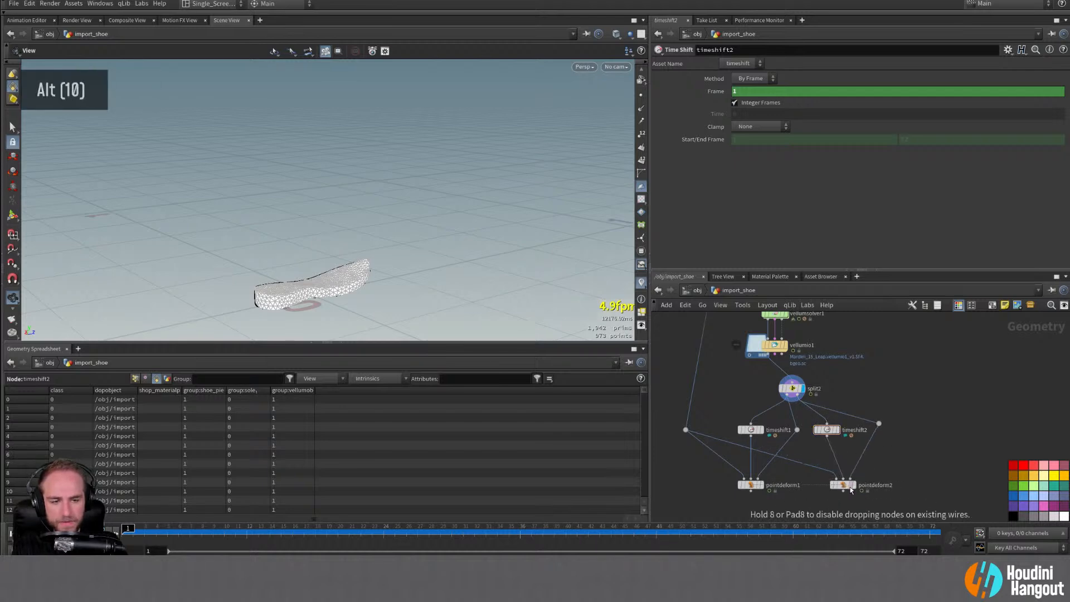
Step: Cut the sole geometry wire to pointdeform2 and connect the original shoe upper above the shrinkwrap to its first input
key(y)
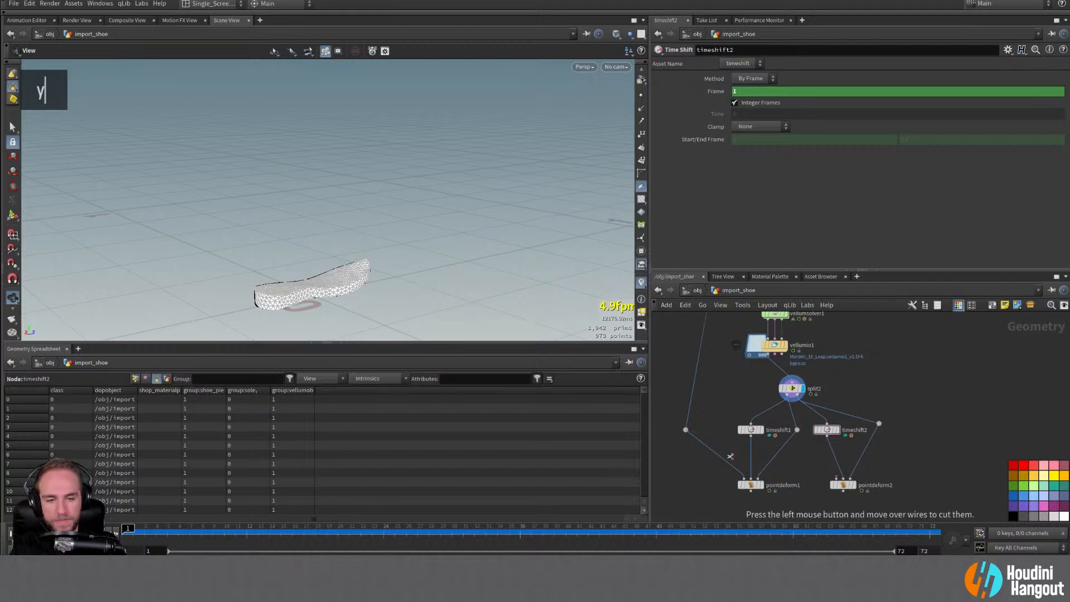
drag(730, 434, 725, 451)
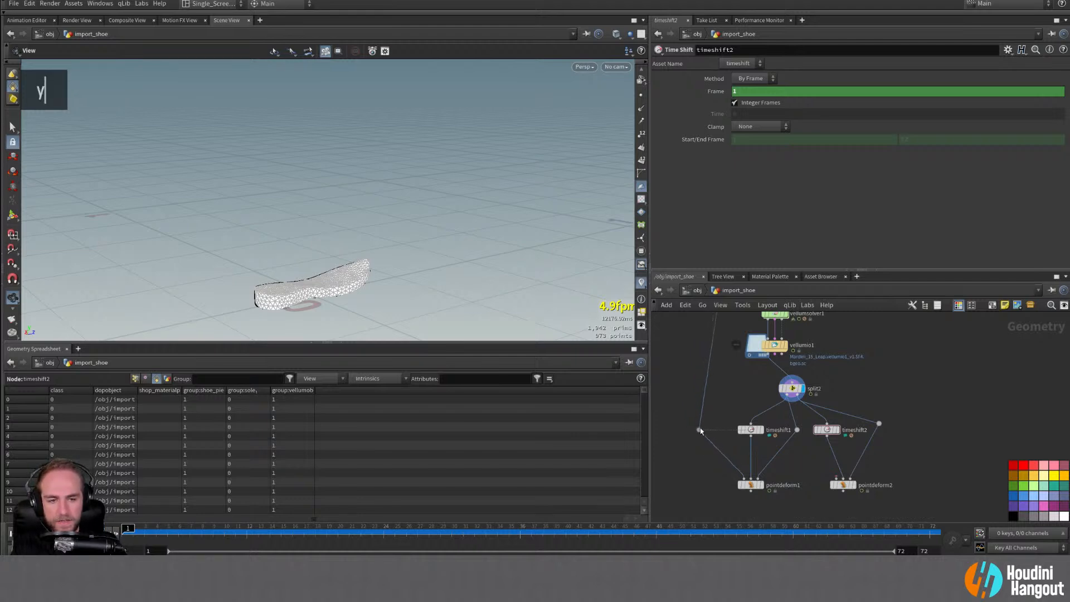
alt+middle_drag(813, 336, 812, 432)
alt+middle_drag(812, 372, 791, 434)
alt+middle_drag(793, 368, 795, 477)
alt+middle_drag(824, 364, 813, 466)
right_drag(812, 466, 807, 358)
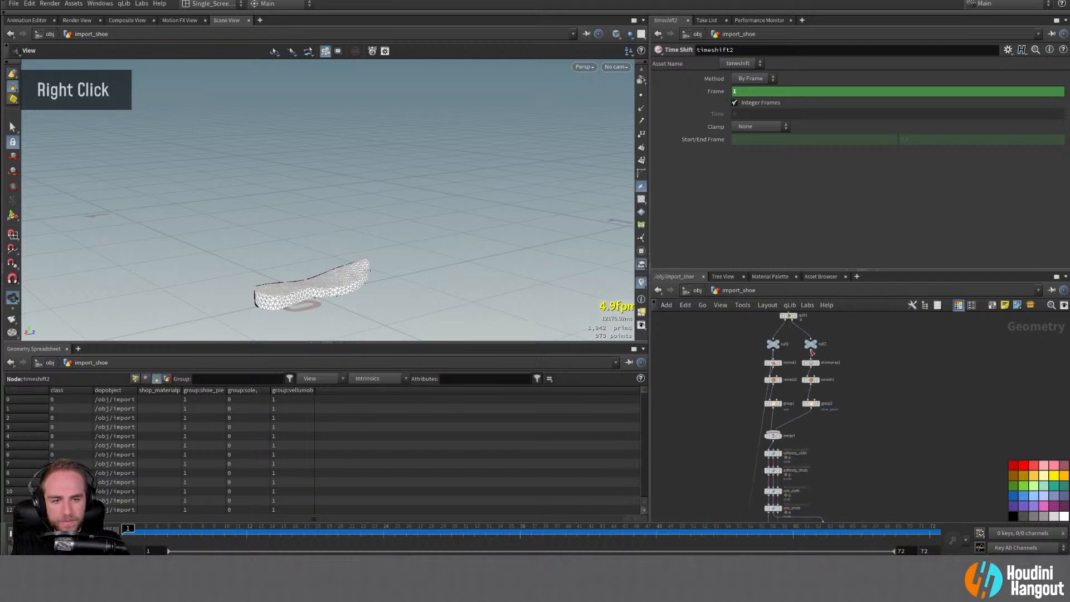
click(811, 353)
alt+middle_drag(845, 436, 841, 341)
alt+middle_drag(864, 414, 853, 339)
alt+middle_drag(824, 486, 817, 423)
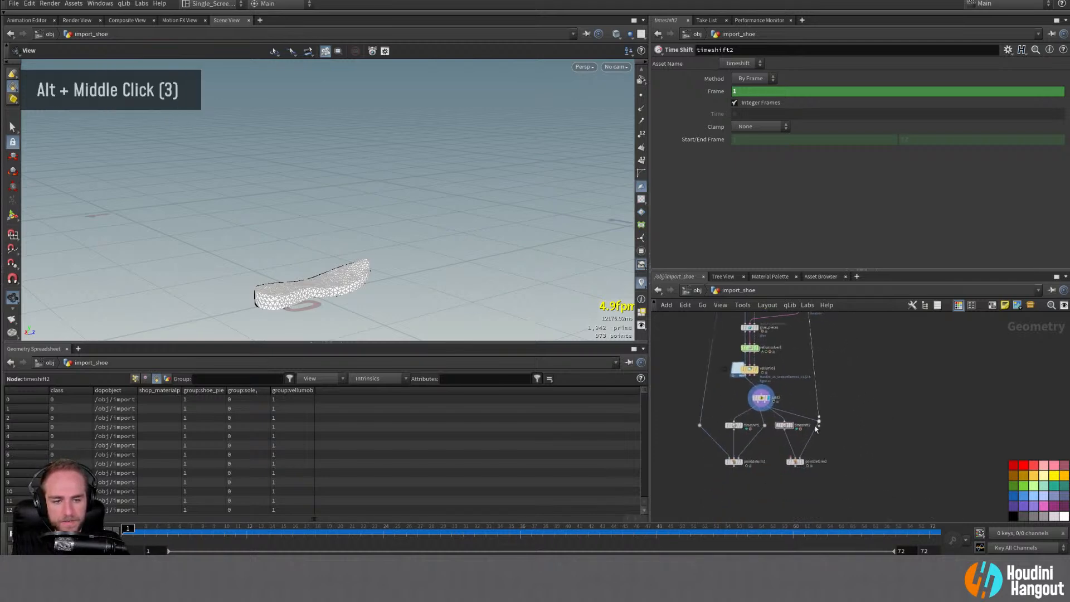
click(791, 462)
Step: Route the long geometry wires of the upper and the sole around the network with added dots
alt+click(806, 407)
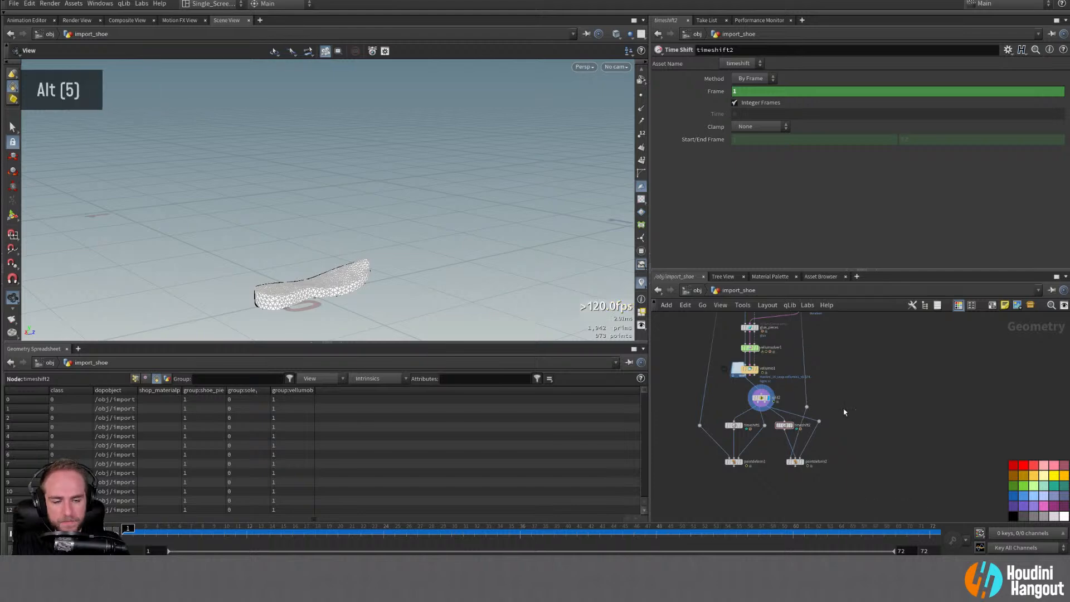
alt+middle_drag(874, 372, 873, 446)
alt+drag(802, 407, 832, 396)
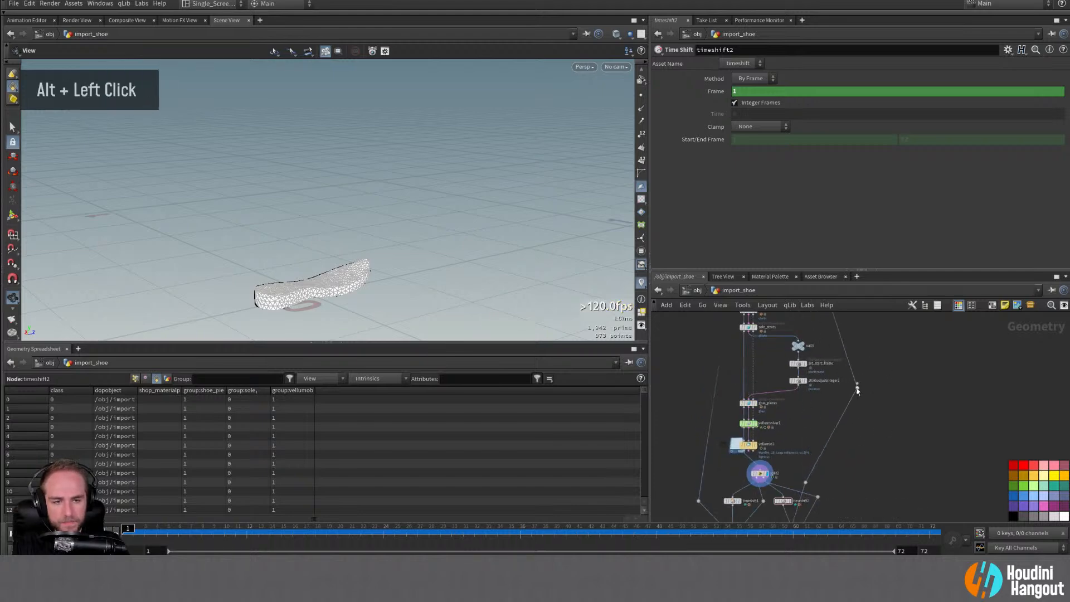
alt+middle_drag(857, 391, 821, 471)
alt+drag(819, 394, 840, 359)
alt+middle_drag(819, 380, 822, 482)
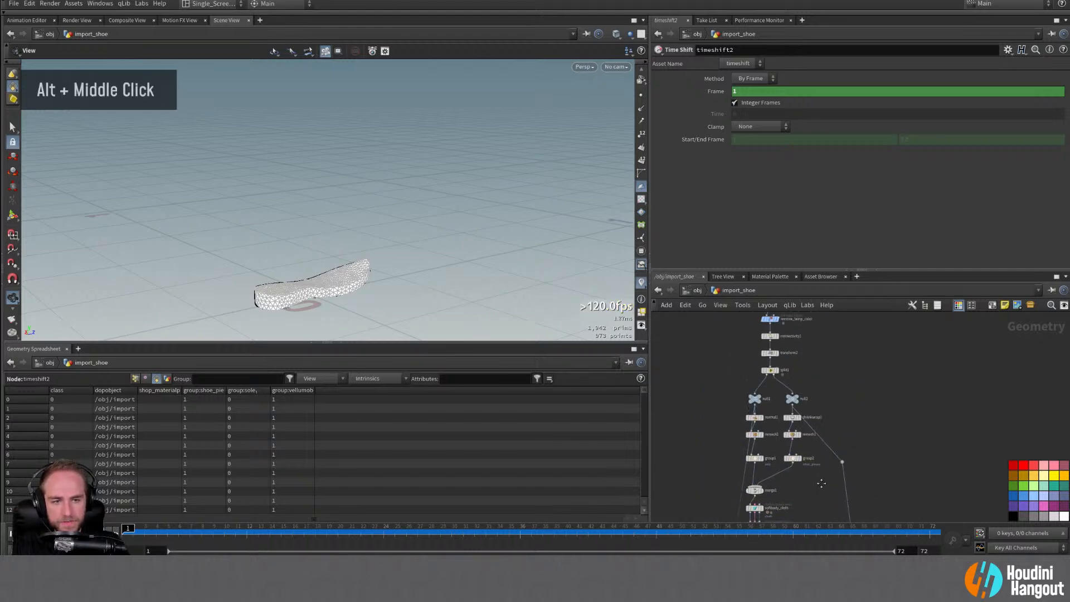
alt+drag(825, 451, 839, 423)
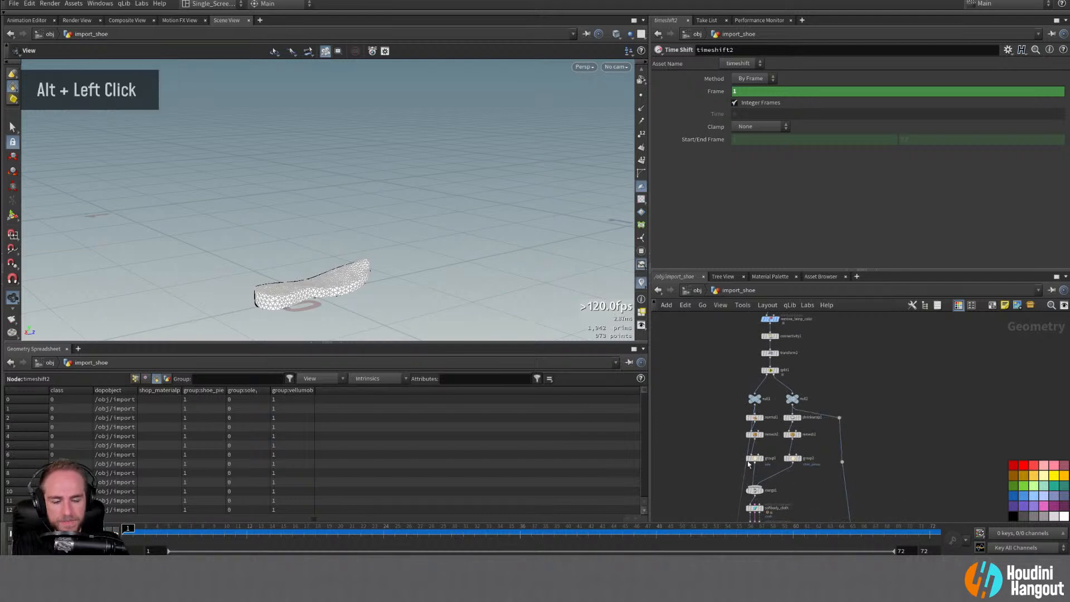
alt+drag(747, 420, 716, 418)
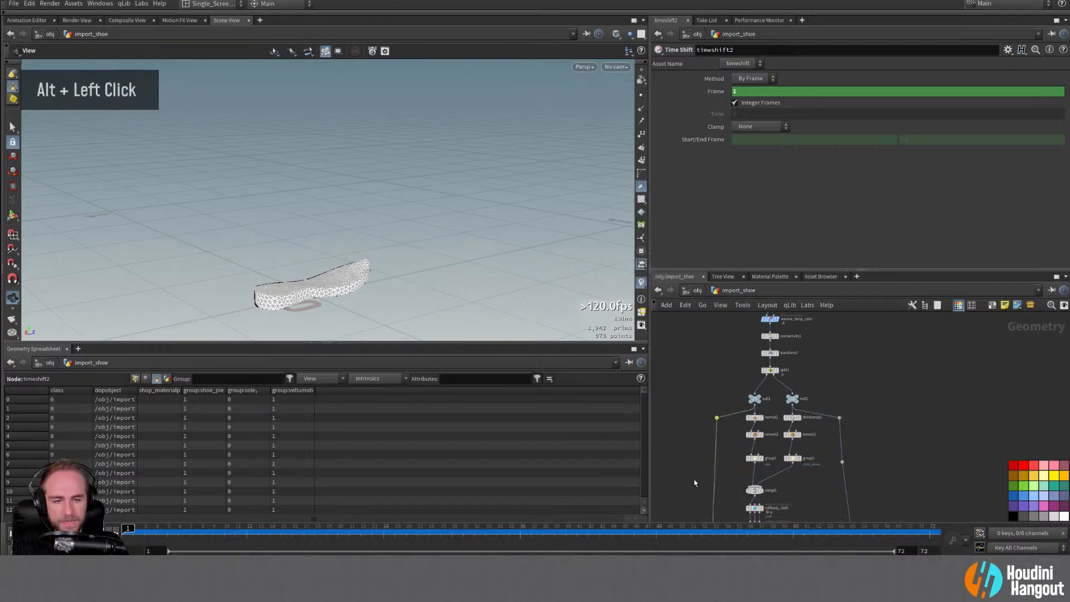
Step: Display pointdeform2 and scrub to frame 10 to examine the deformed high-resolution upper
alt+middle_drag(694, 483, 716, 385)
alt+middle_drag(717, 468, 721, 371)
alt+middle_drag(715, 463, 704, 358)
alt+right_drag(779, 445, 794, 420)
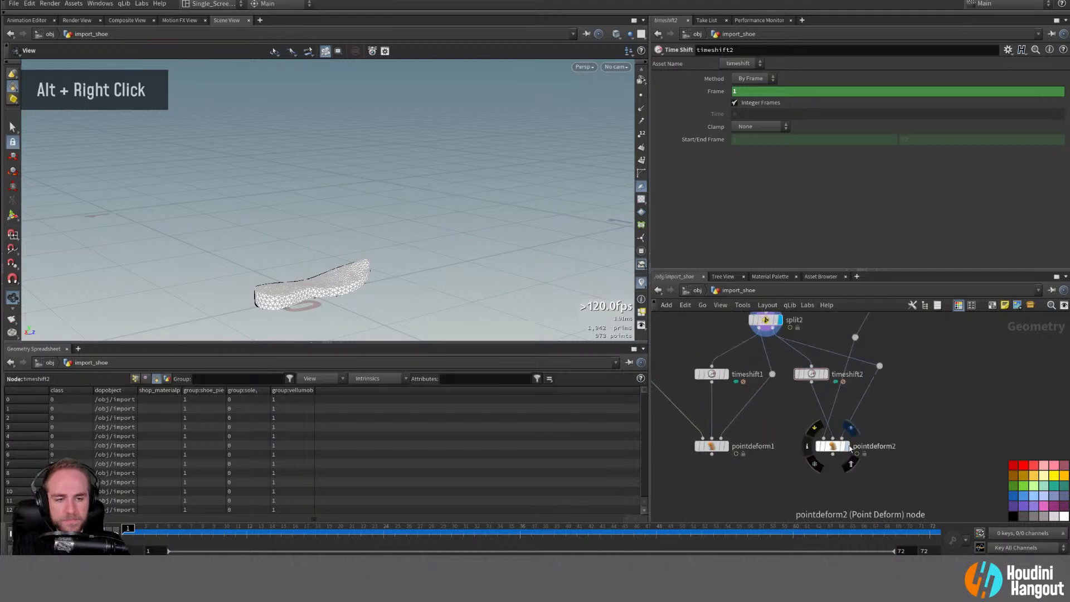
click(848, 447)
click(833, 447)
alt+drag(311, 258, 279, 273)
alt+right_drag(279, 273, 348, 242)
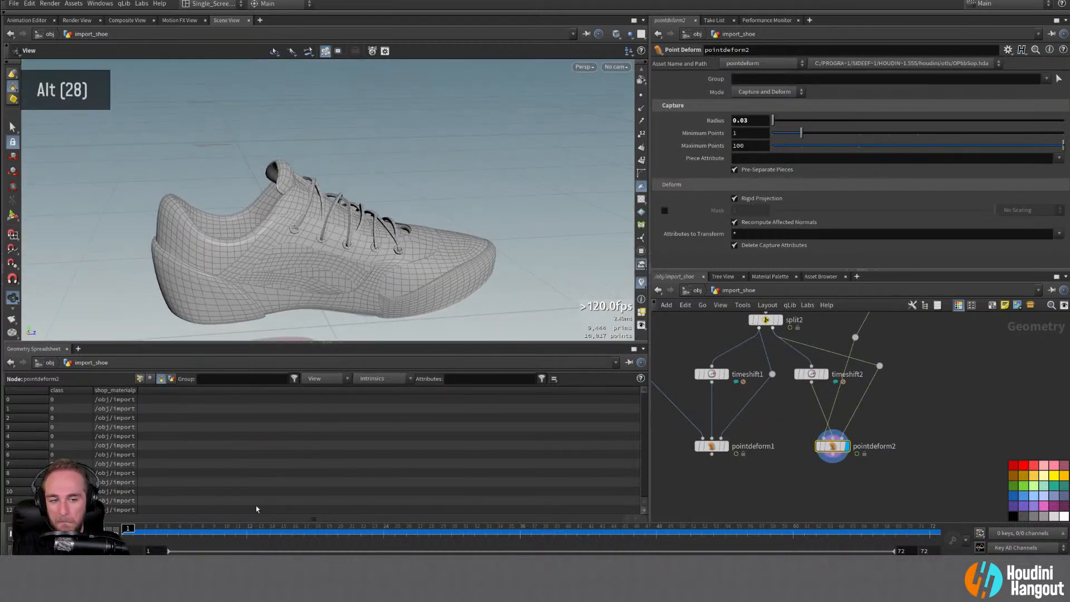
drag(145, 538, 224, 529)
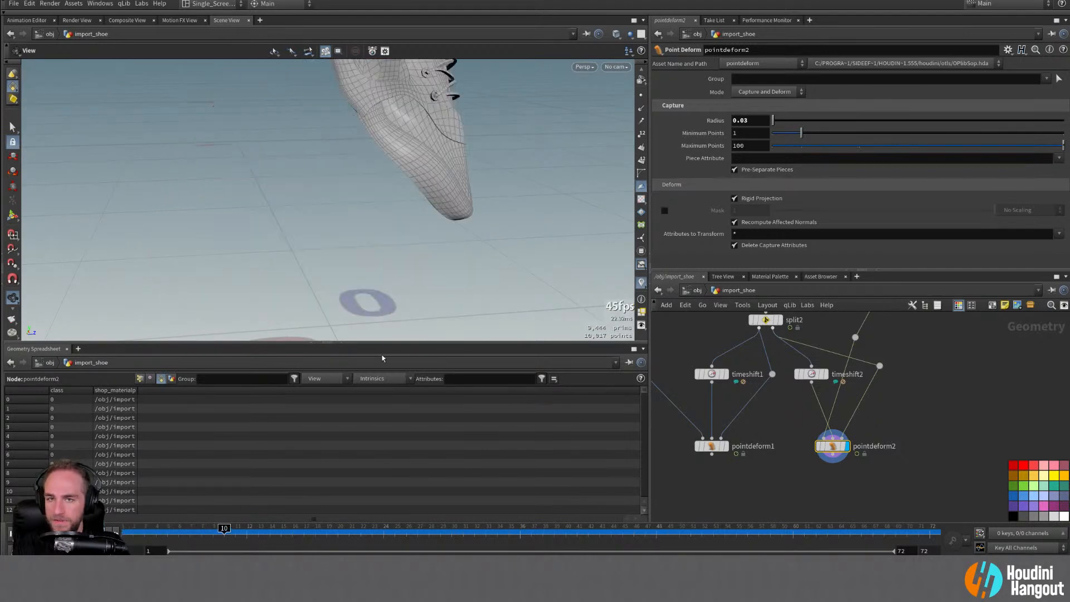
Step: Compare the deformed high-resolution upper from pointdeform2 with timeshift2's rest lattice by displaying each in turn
alt+right_drag(379, 257, 373, 201)
alt+drag(372, 201, 354, 173)
alt+right_drag(353, 172, 396, 167)
alt+drag(396, 168, 334, 166)
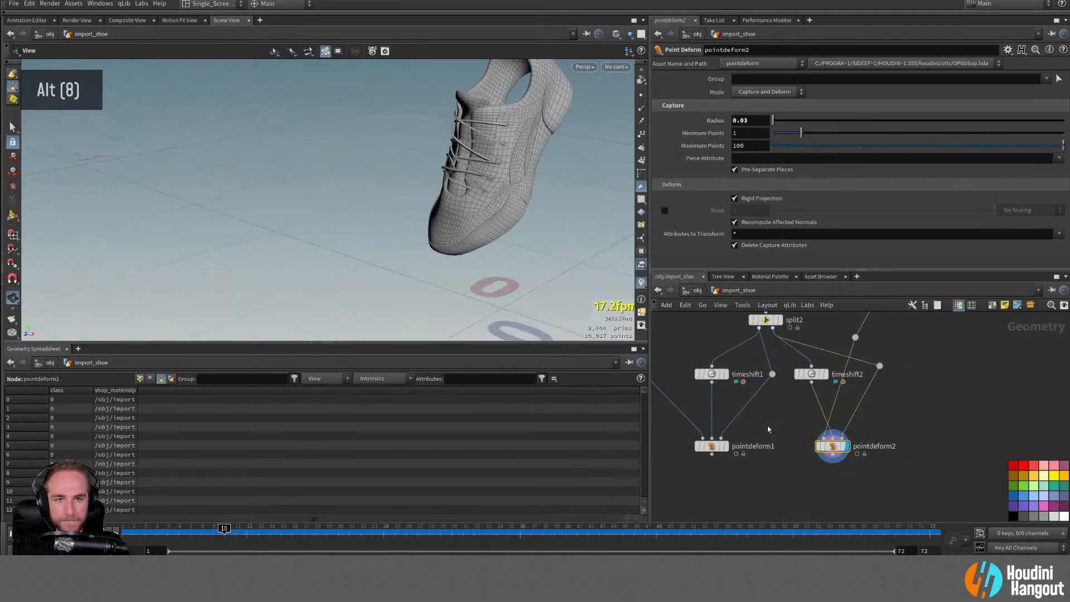
double_click(812, 376)
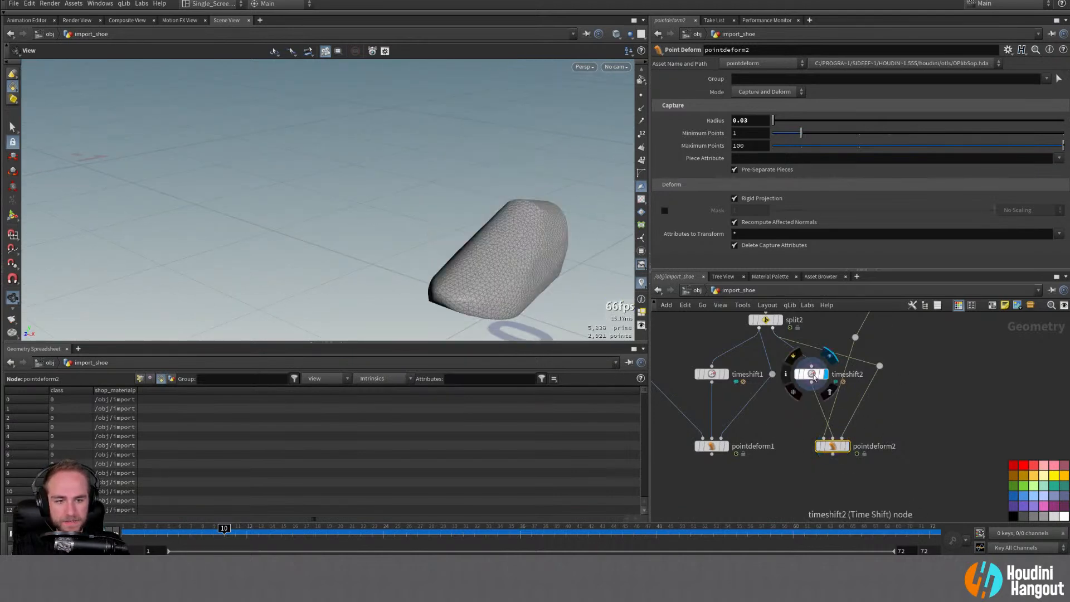
mouse_move(850, 451)
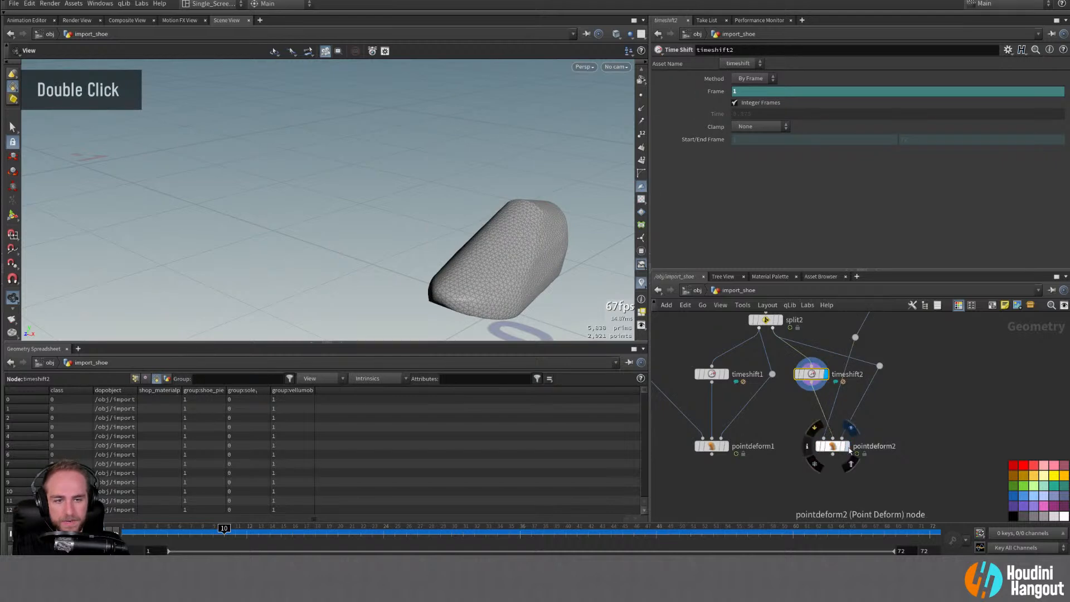
click(833, 447)
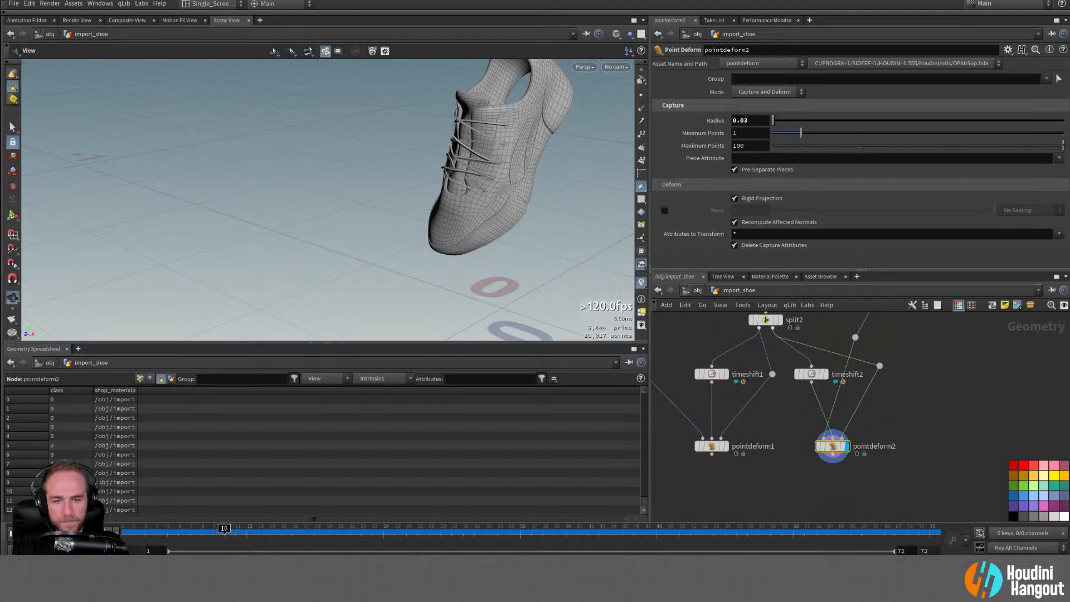
Step: Return to frame 1 and combine pointdeform1 and pointdeform2 in a displayed Merge node below them
mouse_move(139, 538)
mouse_down()
mouse_move(123, 537)
mouse_move(179, 536)
mouse_move(120, 536)
mouse_up()
alt+right_drag(334, 192, 263, 246)
alt+drag(262, 246, 384, 256)
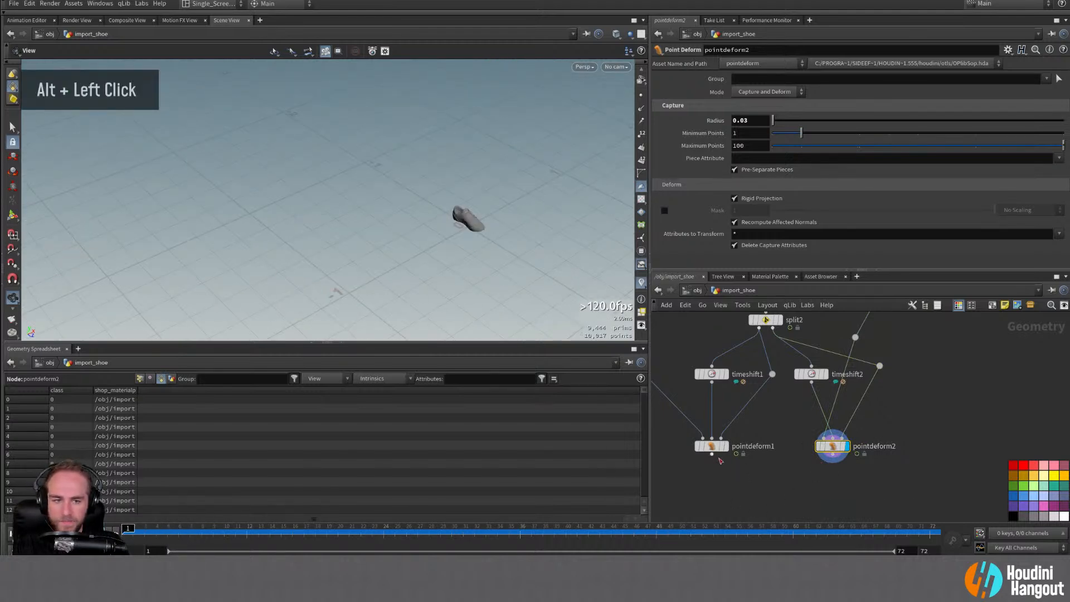
click(711, 454)
shift+click(832, 456)
alt+click(780, 490)
middle_drag(781, 509, 784, 460)
drag(787, 439, 788, 459)
Step: Examine the merged high-resolution shoe from several angles and play back its leap animation
alt+drag(564, 241, 484, 208)
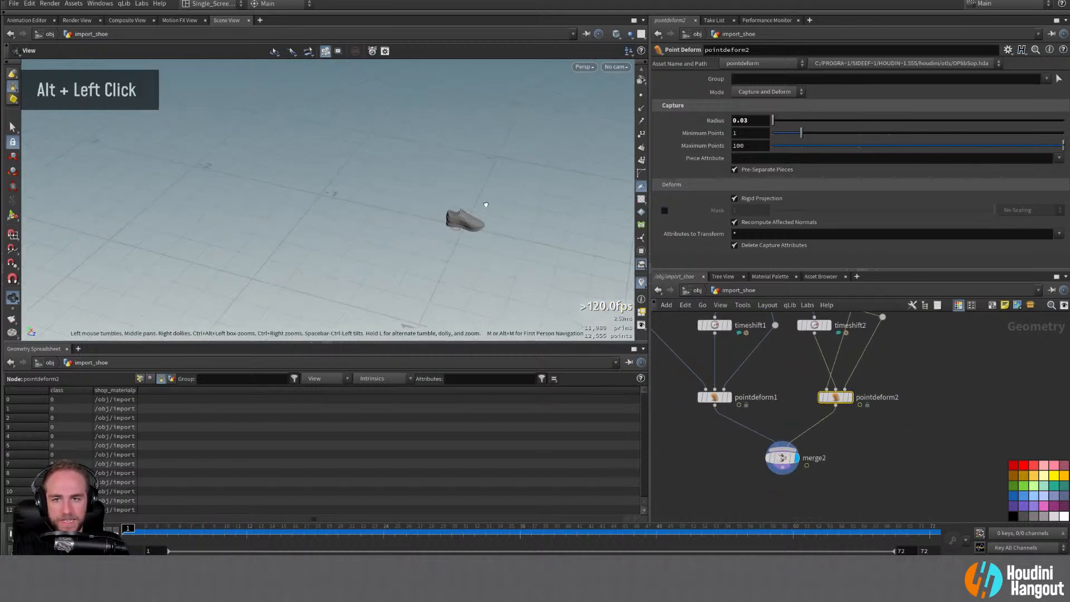
alt+right_drag(485, 208, 594, 143)
alt+middle_drag(595, 143, 358, 251)
alt+right_drag(358, 250, 355, 221)
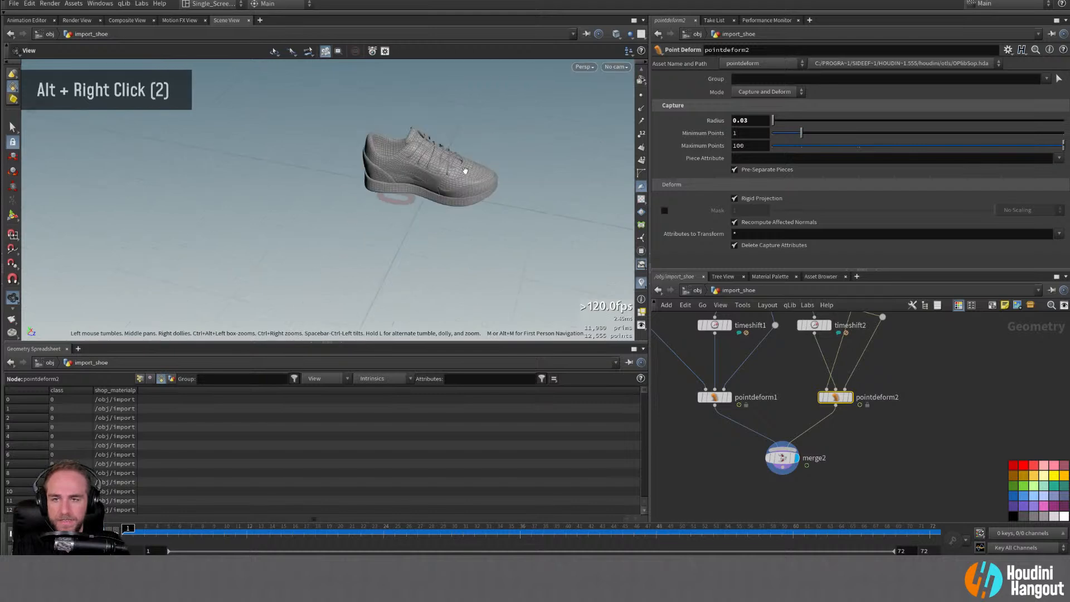
alt+middle_drag(354, 221, 433, 179)
alt+drag(433, 179, 182, 272)
alt+drag(414, 268, 327, 284)
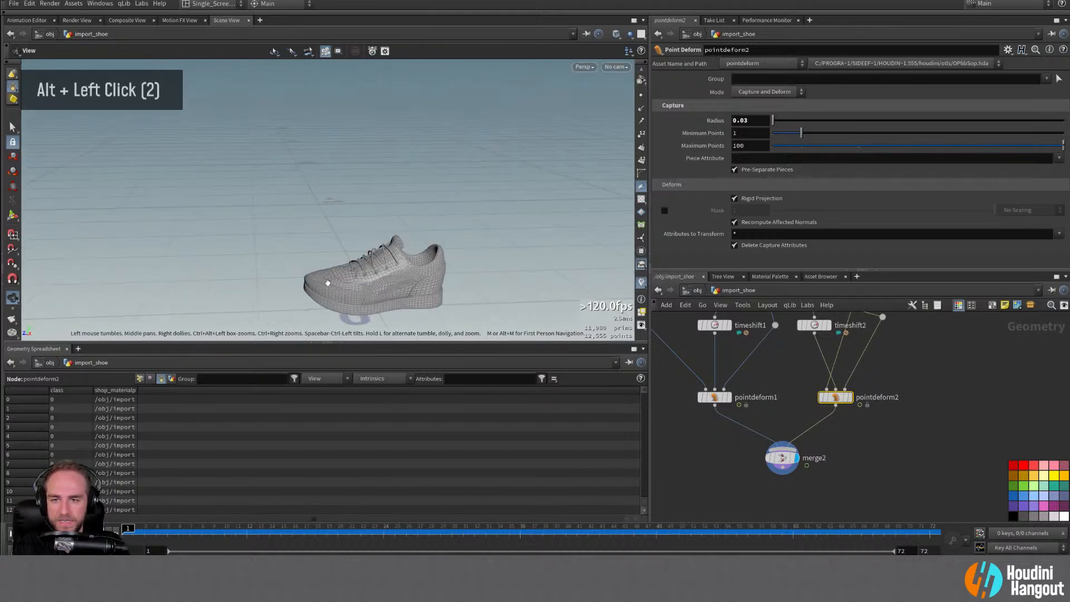
alt+middle_drag(327, 284, 279, 245)
alt+drag(340, 245, 298, 231)
alt+right_drag(298, 231, 363, 246)
alt+middle_drag(363, 246, 360, 232)
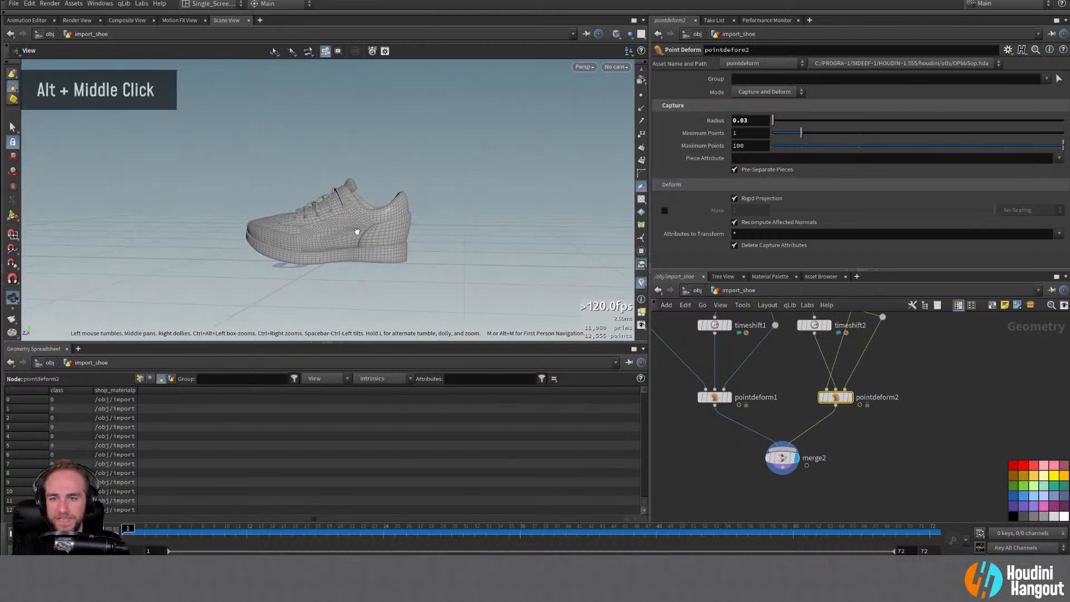
alt+drag(361, 232, 348, 246)
key(Up)
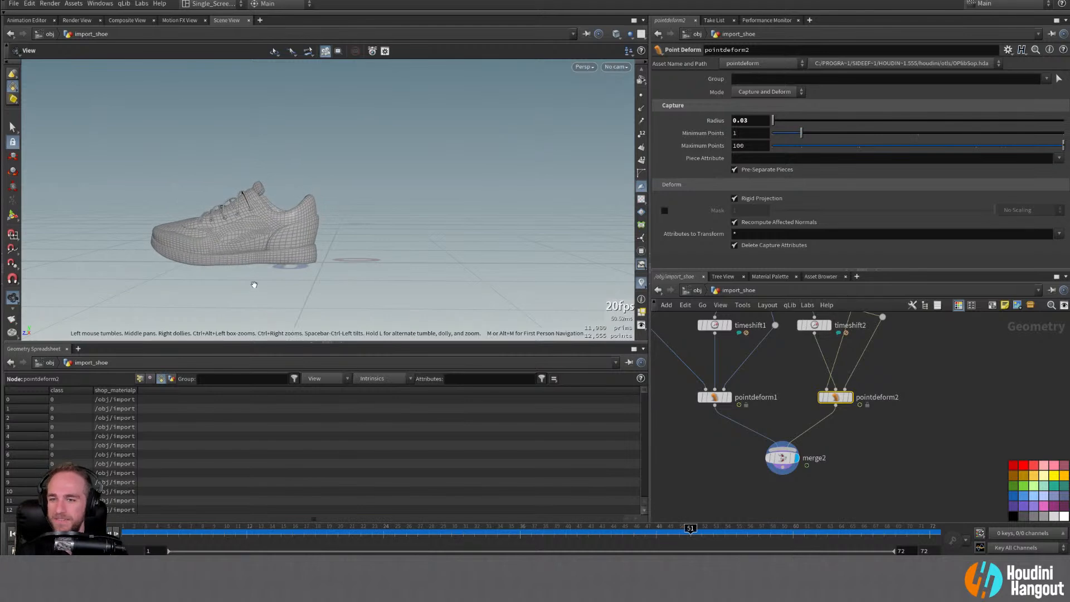
alt+drag(258, 238, 256, 253)
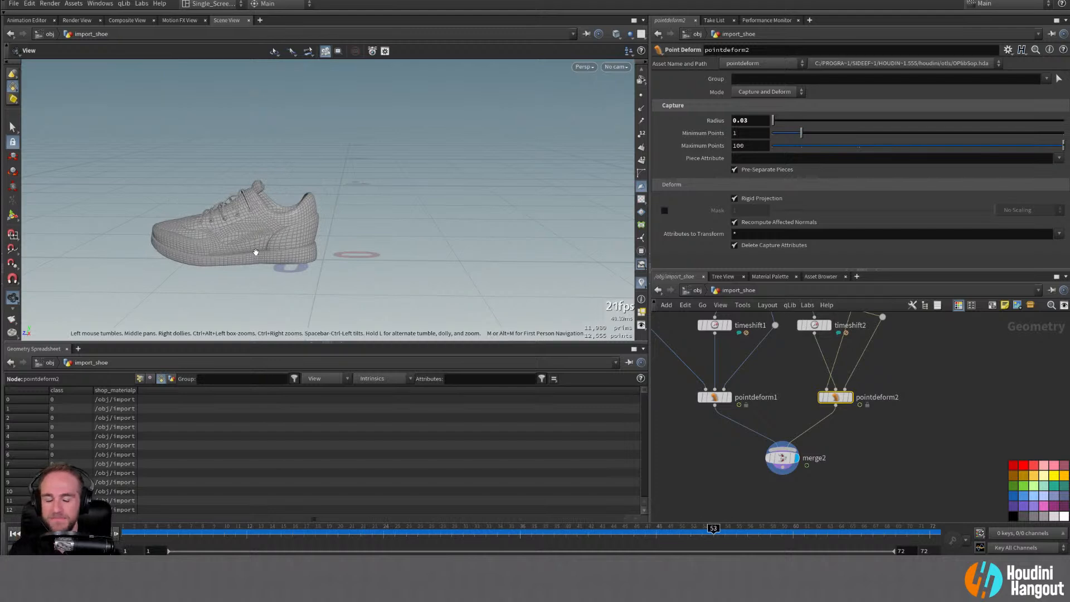
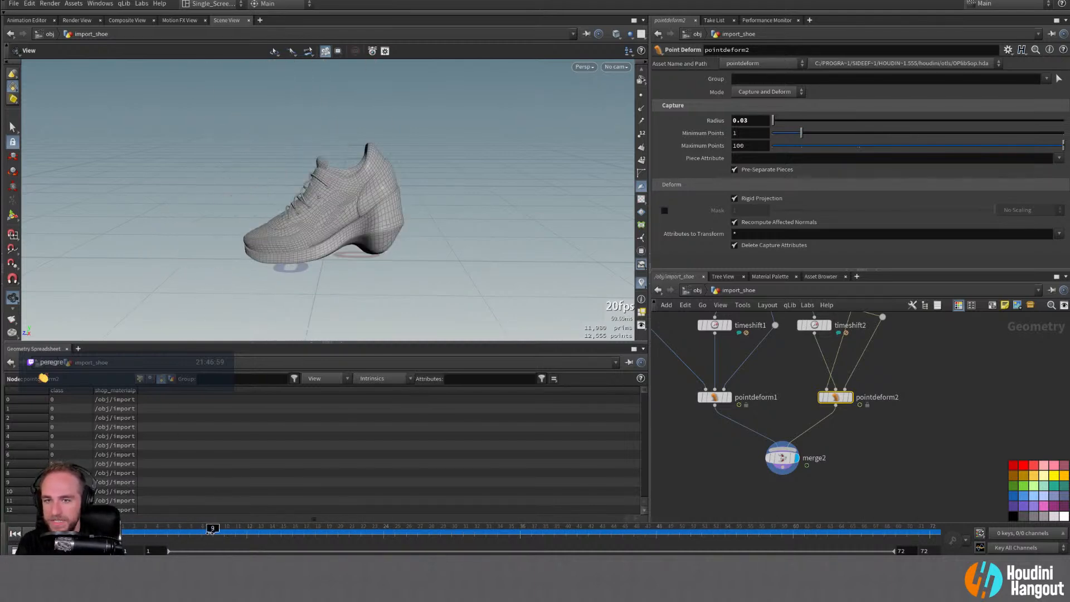
Step: Scrub to frame 10 and inspect the seam between the deformed sole and upper up close
drag(205, 527, 223, 534)
key(alt)
alt+drag(294, 146, 390, 182)
alt+middle_drag(390, 181, 428, 134)
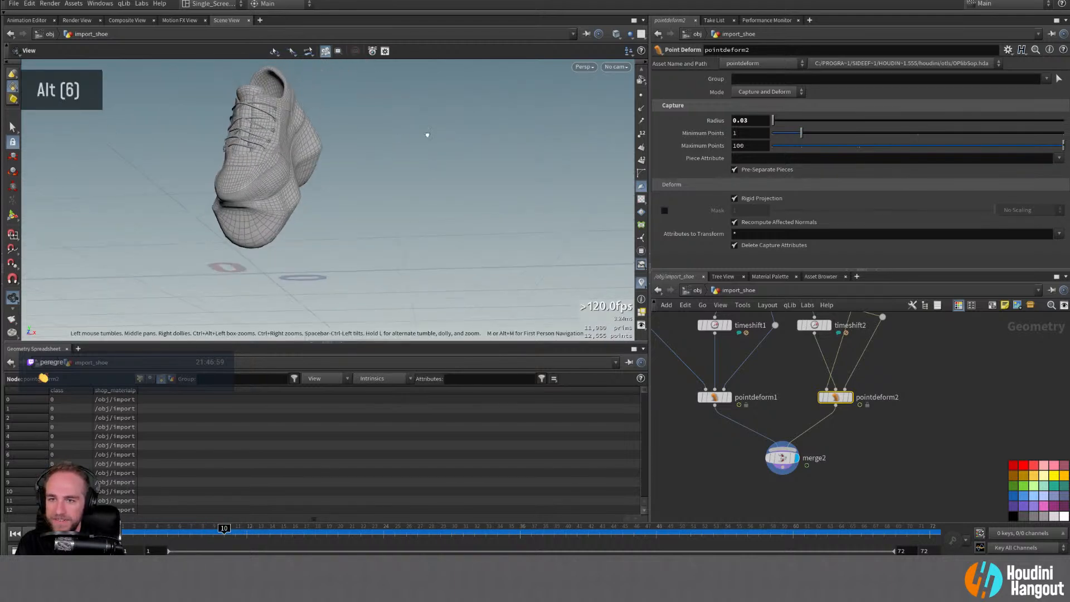
alt+right_drag(428, 134, 283, 163)
alt+drag(283, 163, 282, 219)
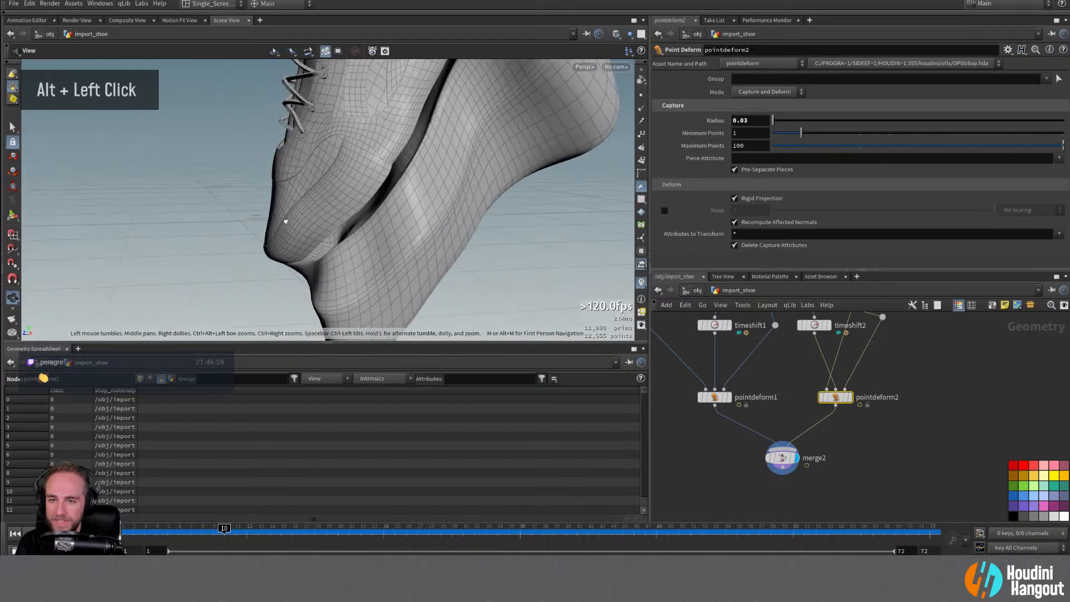
Step: Set pointdeform1's capture radius to 0.02
click(715, 398)
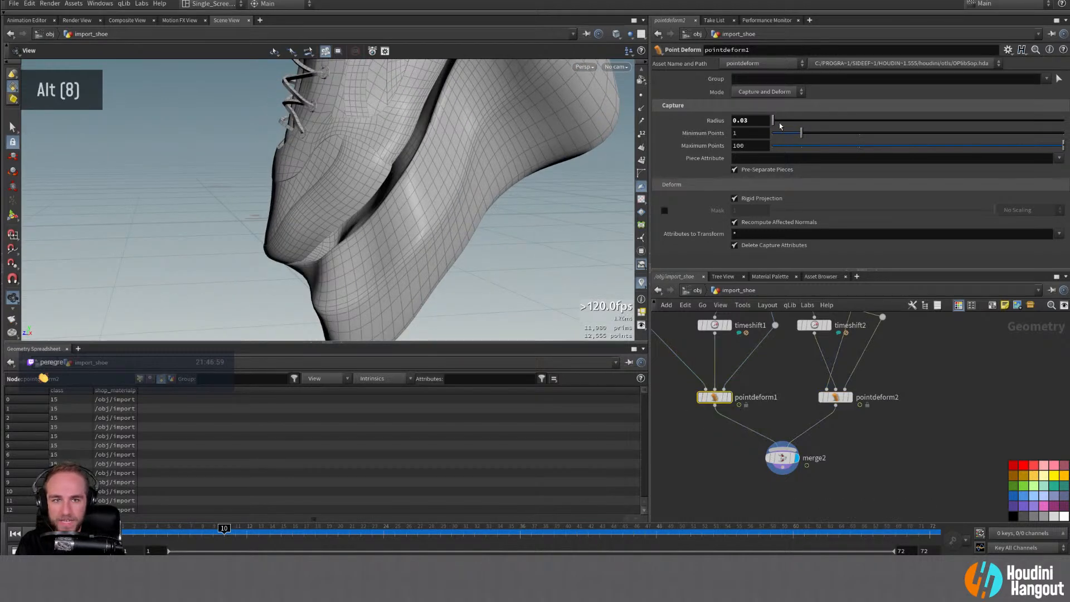
drag(778, 124, 769, 122)
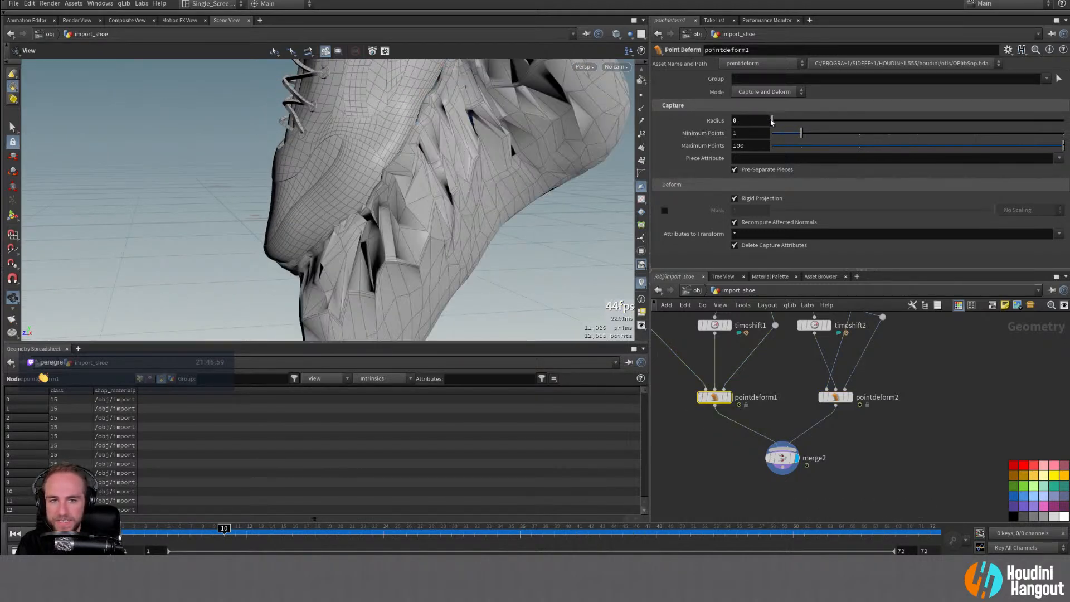
middle_drag(757, 122, 737, 146)
alt+drag(501, 222, 450, 210)
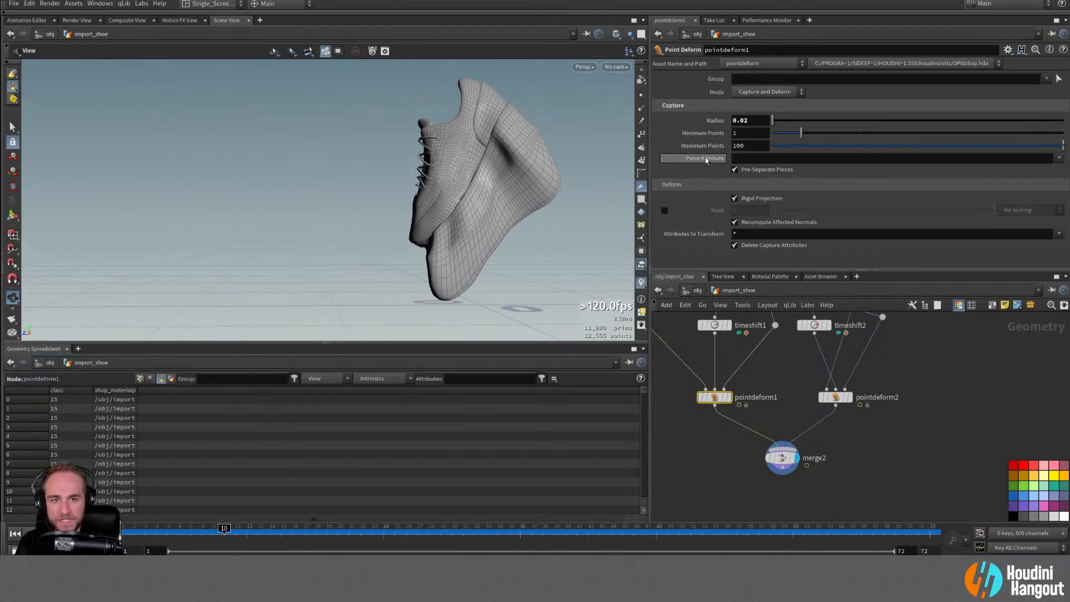
Step: Read the Piece Attribute help on pointdeform1 and check the attributes in the node info of timeshift1 and timeshift2
mouse_move(705, 158)
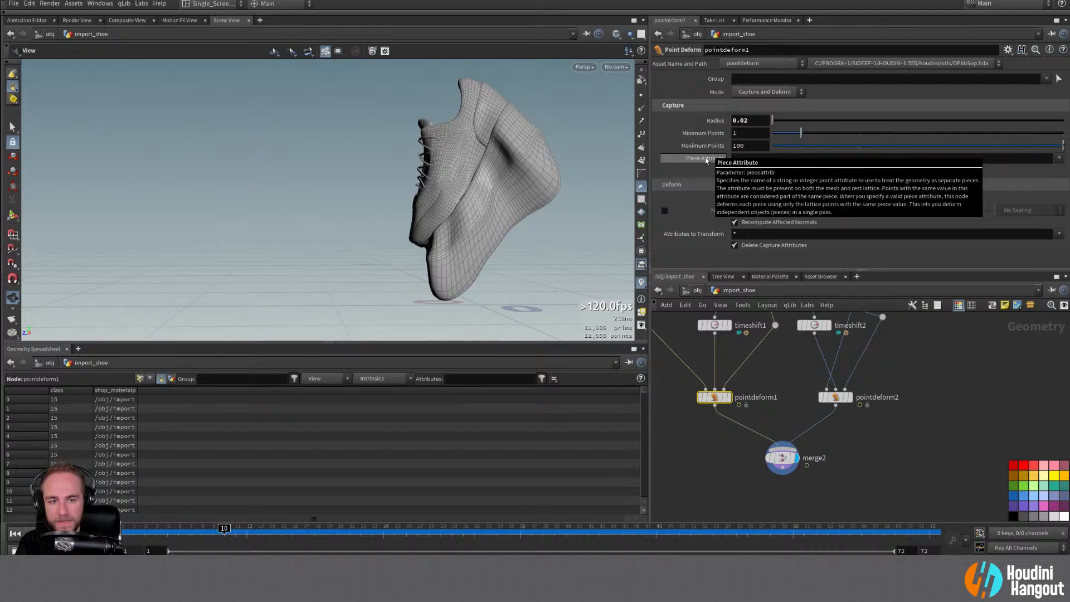
middle_drag(771, 326, 775, 393)
middle_click(772, 339)
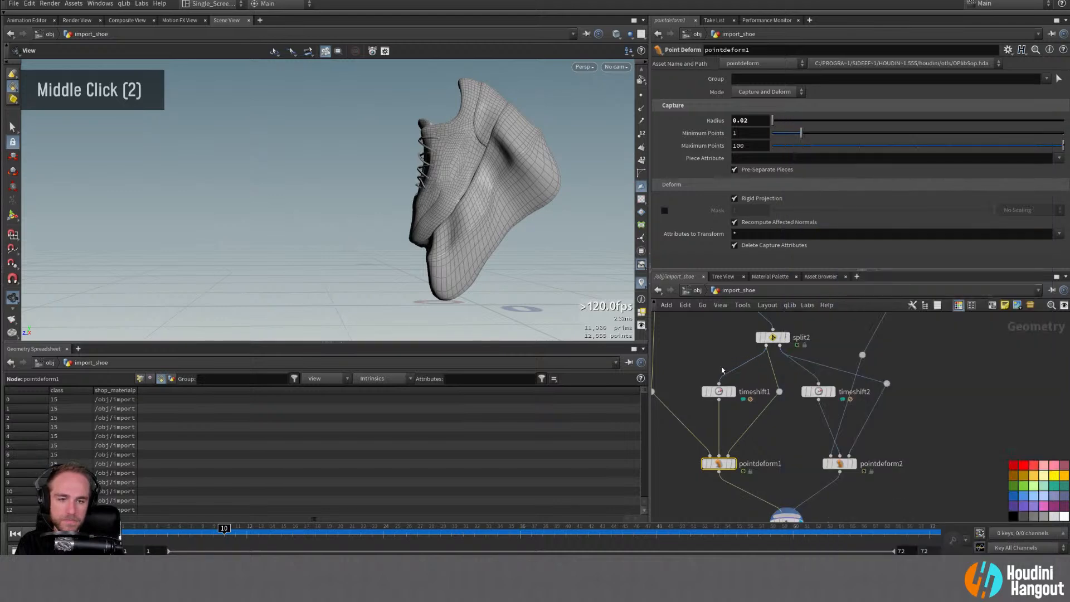
middle_click(720, 392)
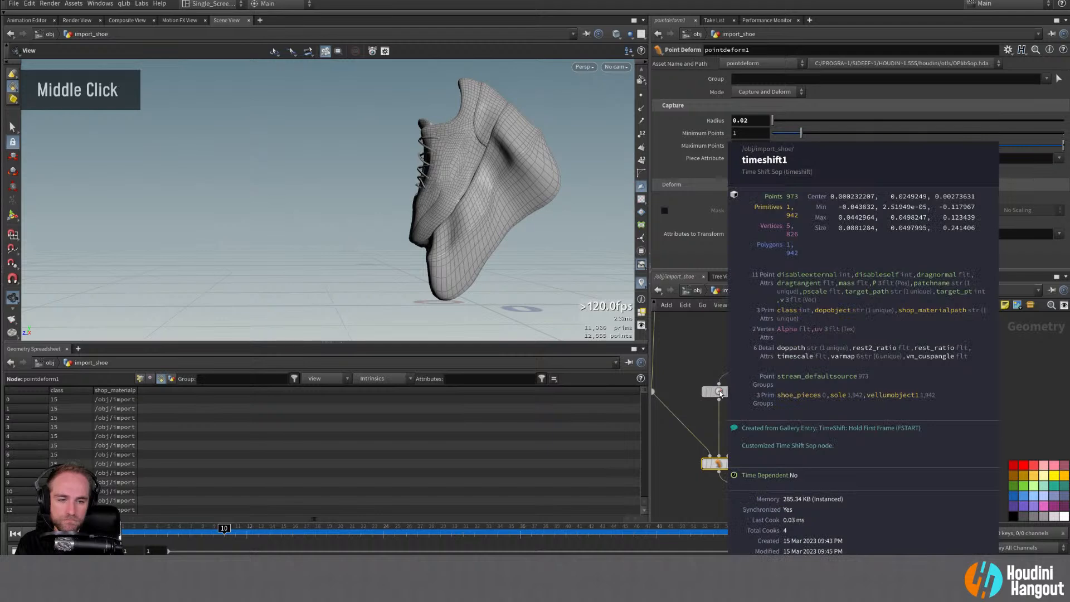
middle_click(818, 391)
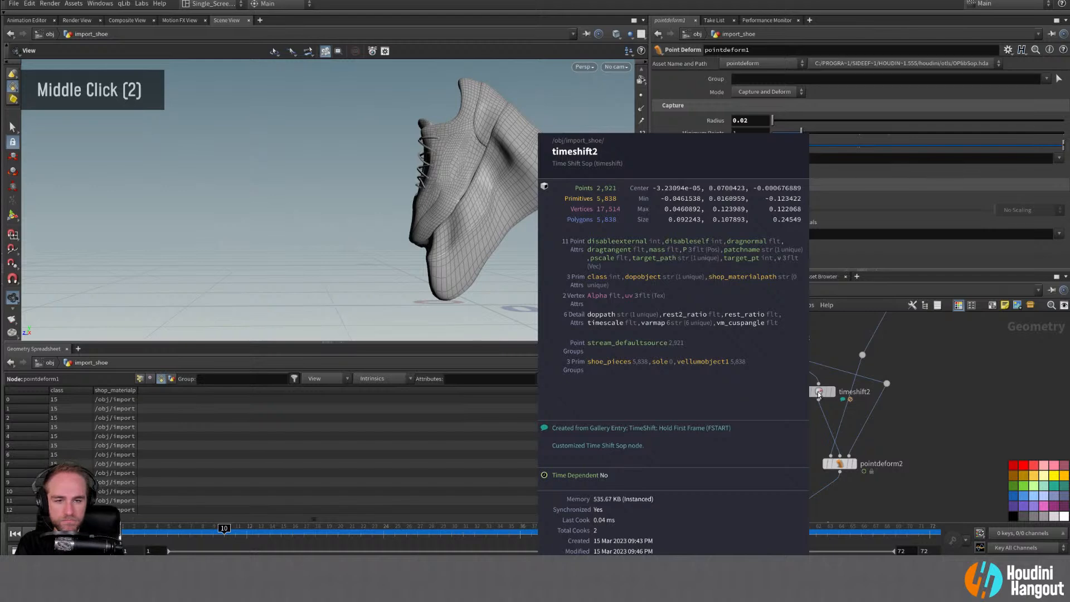
middle_drag(712, 353, 714, 414)
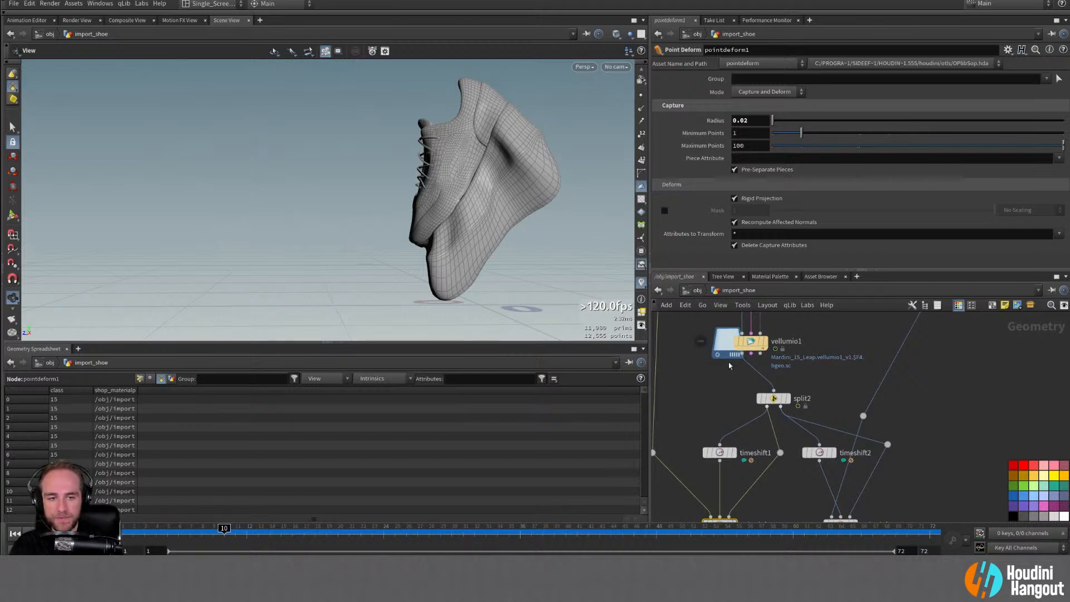
Step: Display vellumio1 and examine its geometry's primitive and point attributes in the spreadsheet
double_click(756, 343)
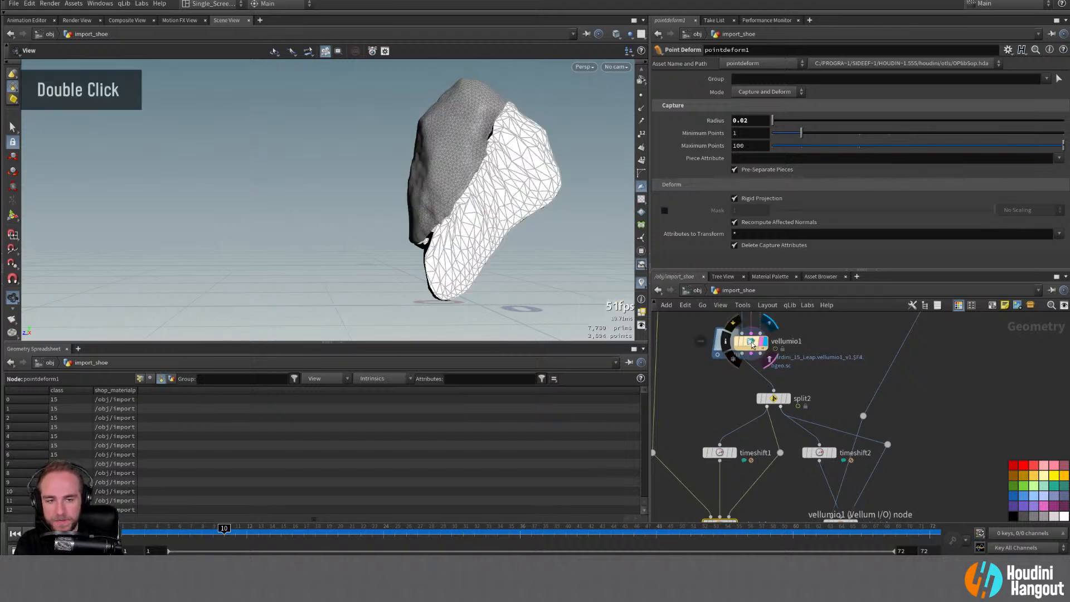
double_click(752, 344)
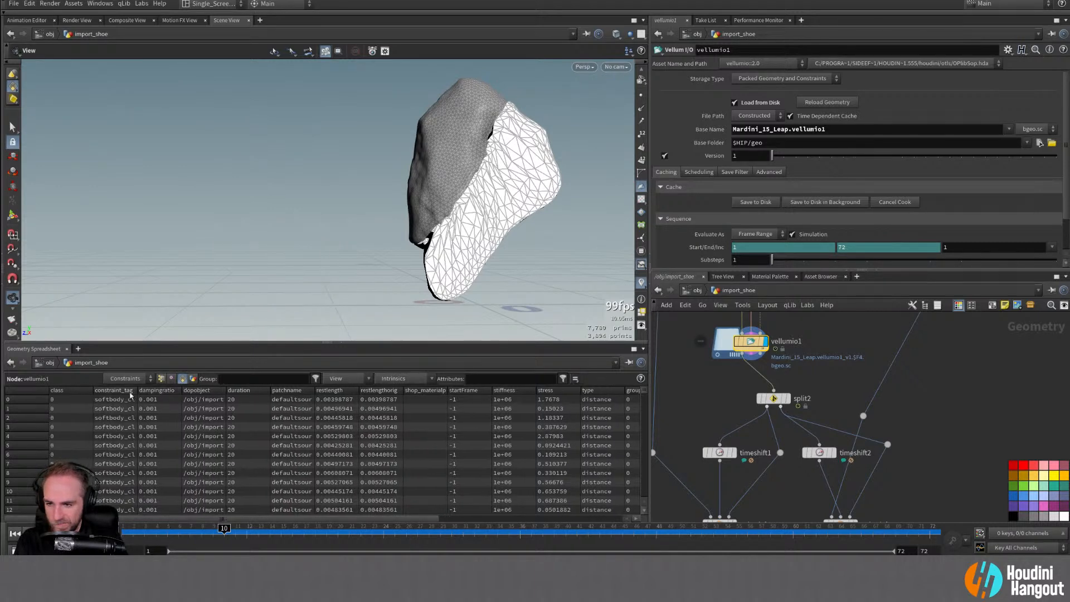
click(127, 379)
click(128, 392)
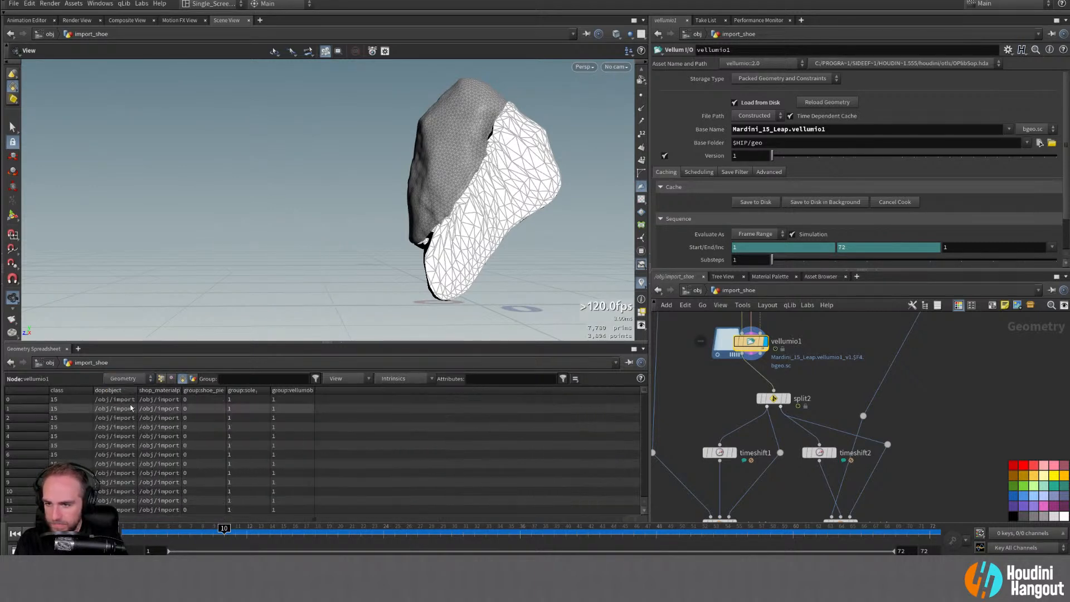
click(164, 380)
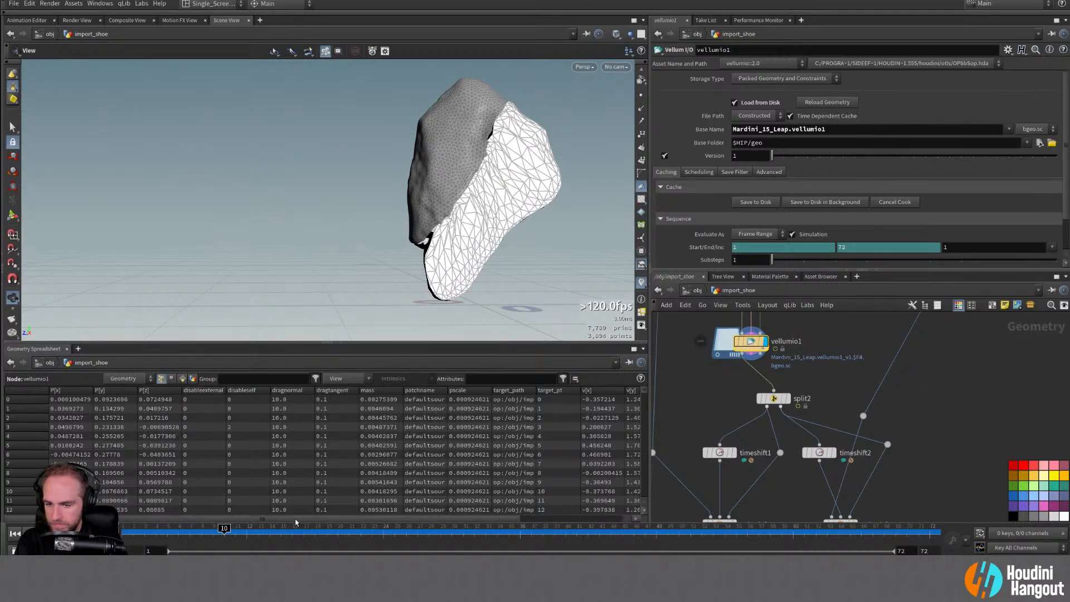
drag(296, 522, 198, 520)
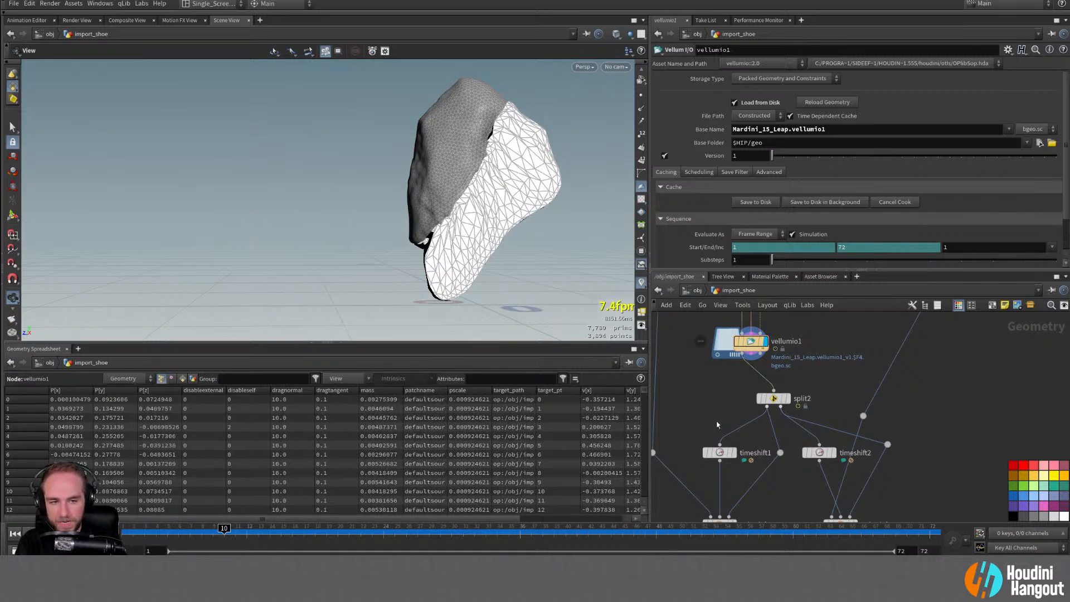
Step: Review the upstream network and check which piece attributes pointdeform1 offers
middle_drag(717, 425, 729, 425)
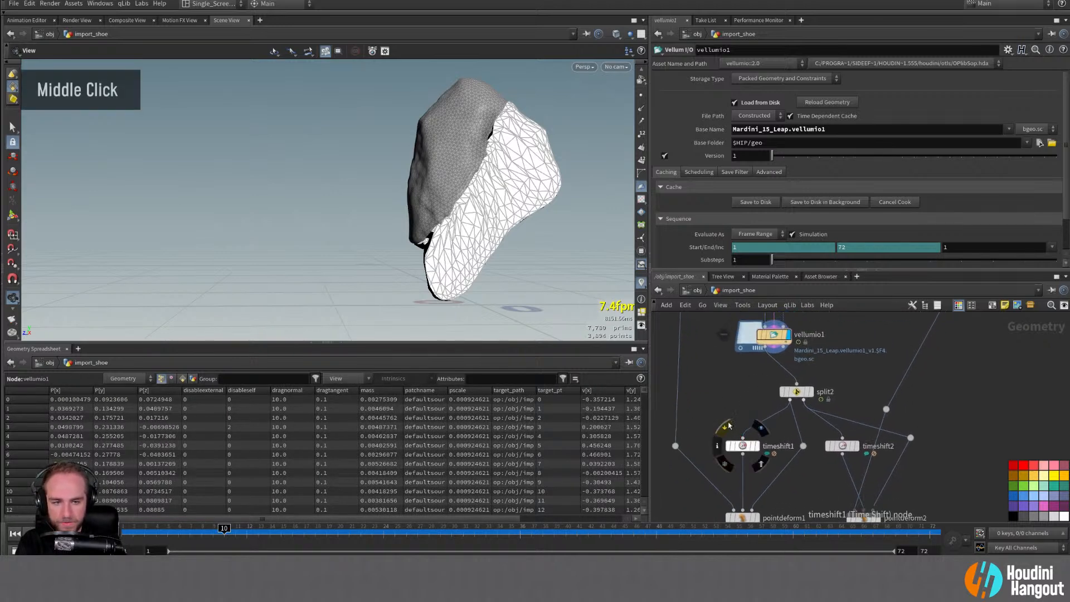
alt+right_drag(726, 393, 717, 390)
alt+middle_drag(723, 340, 728, 433)
alt+middle_drag(739, 385, 732, 500)
alt+middle_drag(717, 412, 717, 494)
alt+middle_drag(721, 376, 734, 413)
alt+middle_drag(730, 479, 728, 412)
alt+middle_drag(724, 480, 720, 371)
alt+right_drag(719, 371, 752, 369)
click(710, 460)
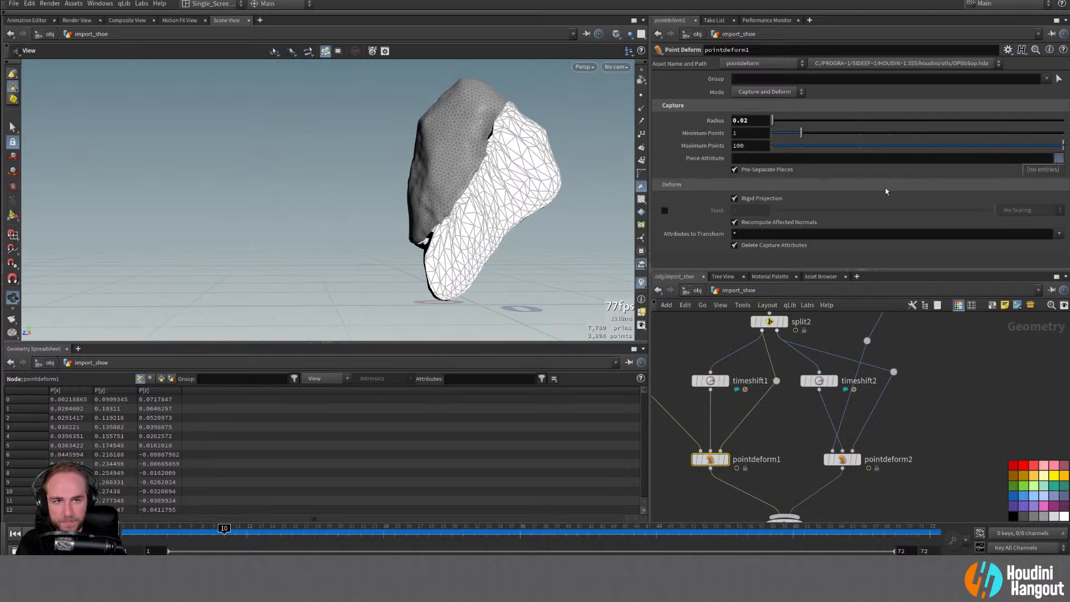
Step: Pull split2 out of the network, insert a Name node between vellumio1 and the timeshift1 branch, and display it
alt+middle_drag(696, 332, 706, 410)
drag(778, 401, 955, 406)
key(Tab)
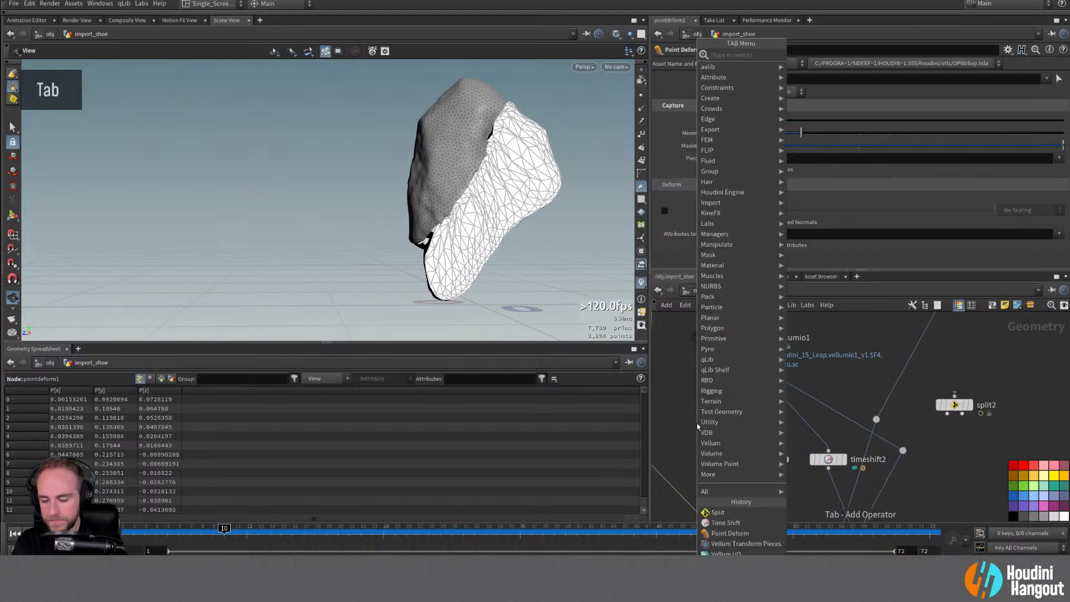
text(name)
key(Return)
click(668, 395)
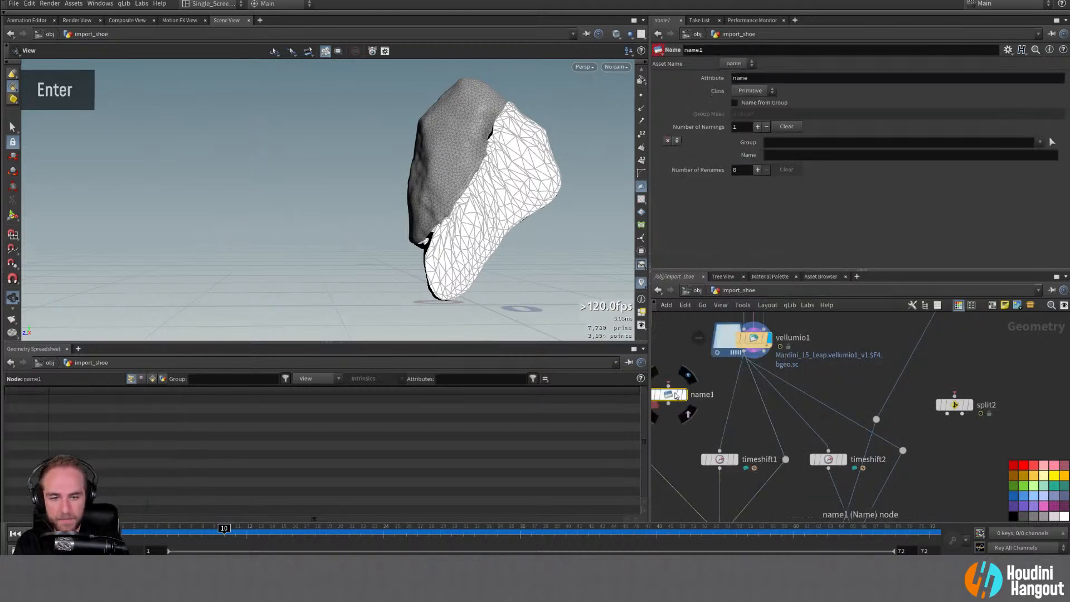
drag(670, 396, 743, 406)
double_click(741, 405)
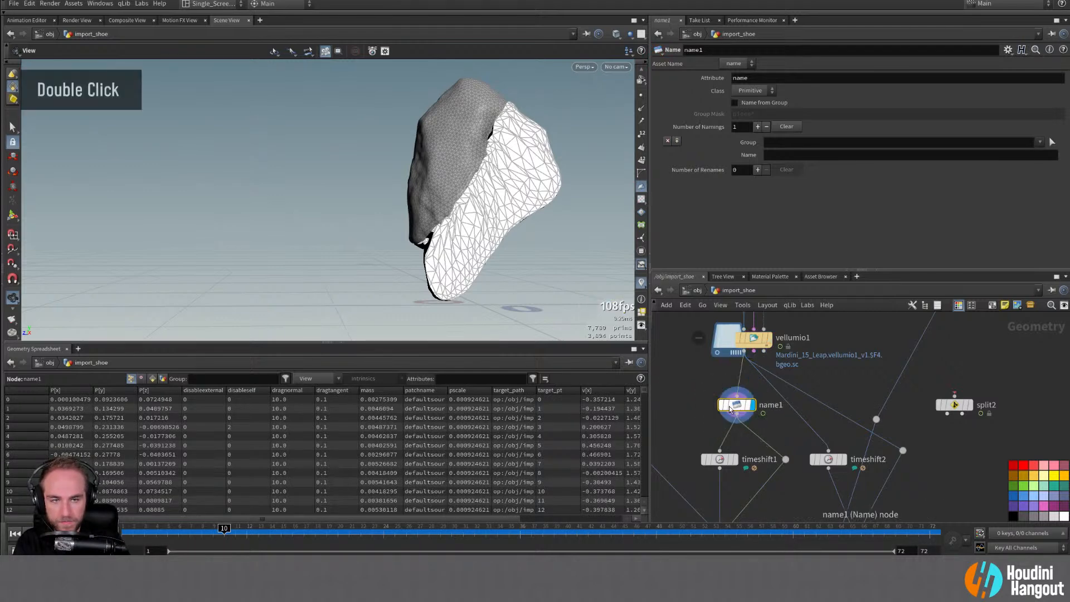
click(735, 103)
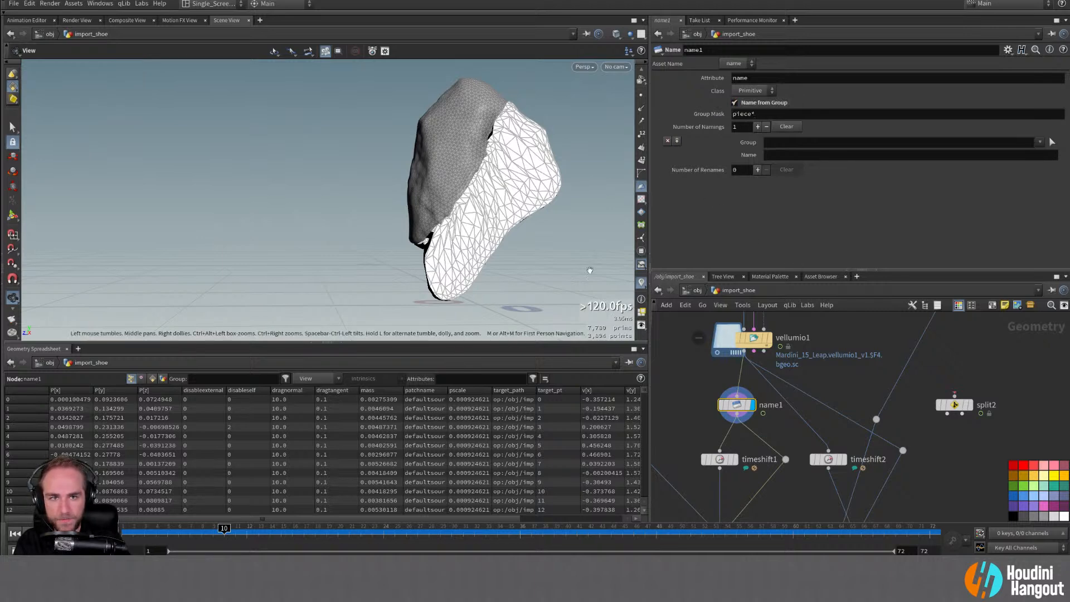
drag(363, 519, 490, 518)
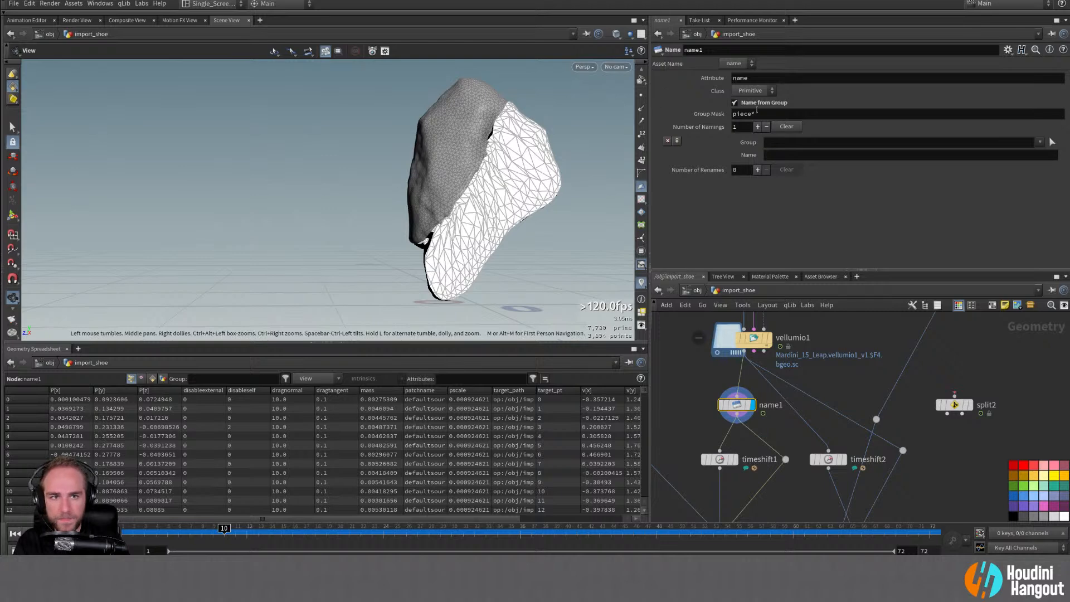
click(736, 103)
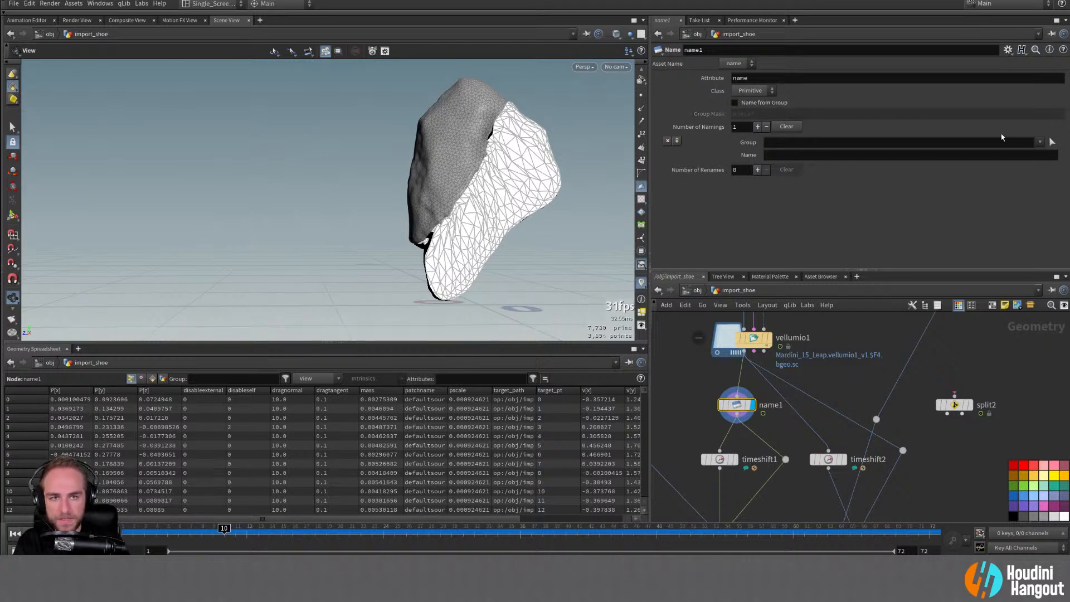
Step: Set name1's first naming to assign the name sole to the sole group
click(1039, 142)
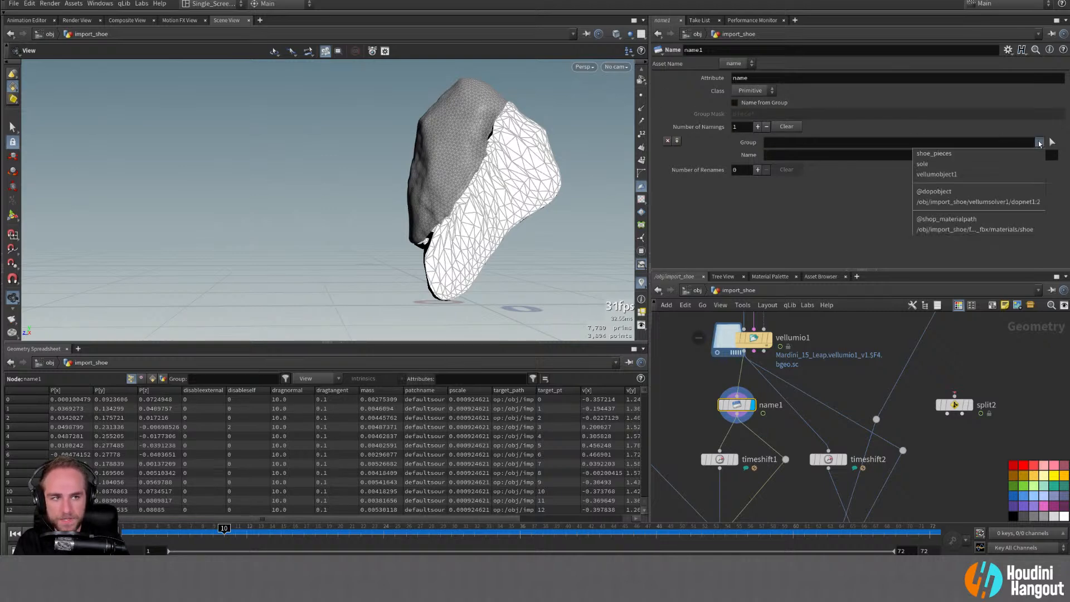
click(1012, 163)
click(792, 155)
text(sole)
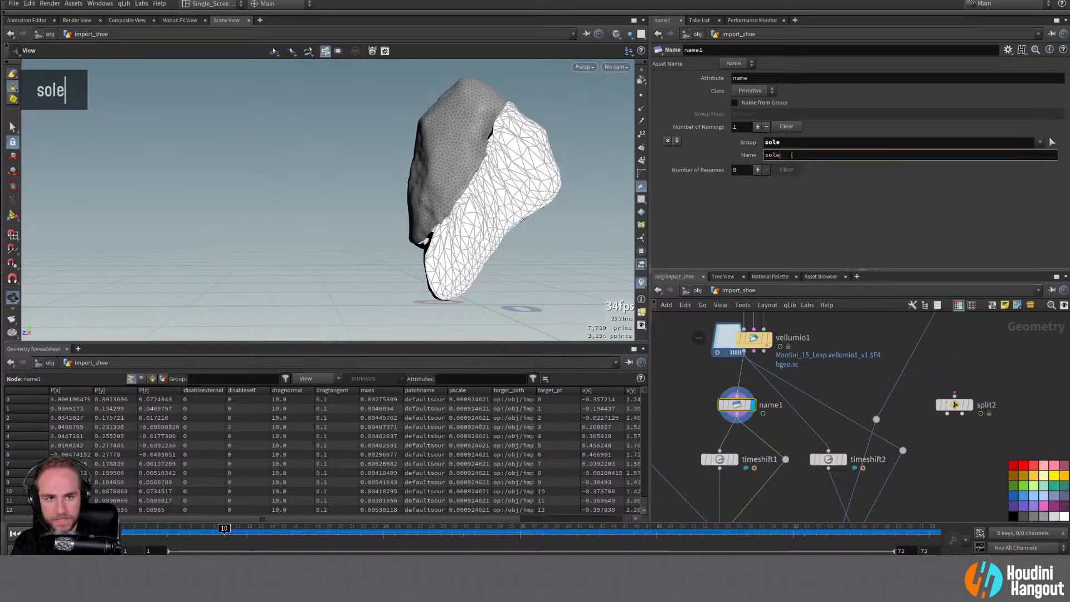
key(Return)
Step: Add a second naming to name1 that assigns the name shoe_pieces to the shoe_pieces group
click(758, 127)
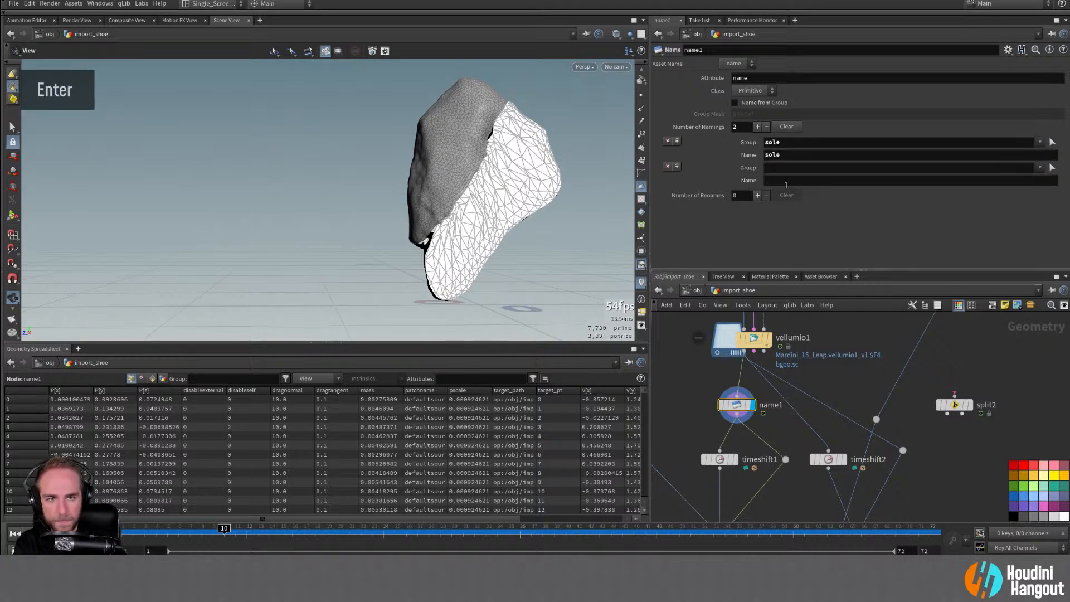
click(1040, 167)
click(1017, 179)
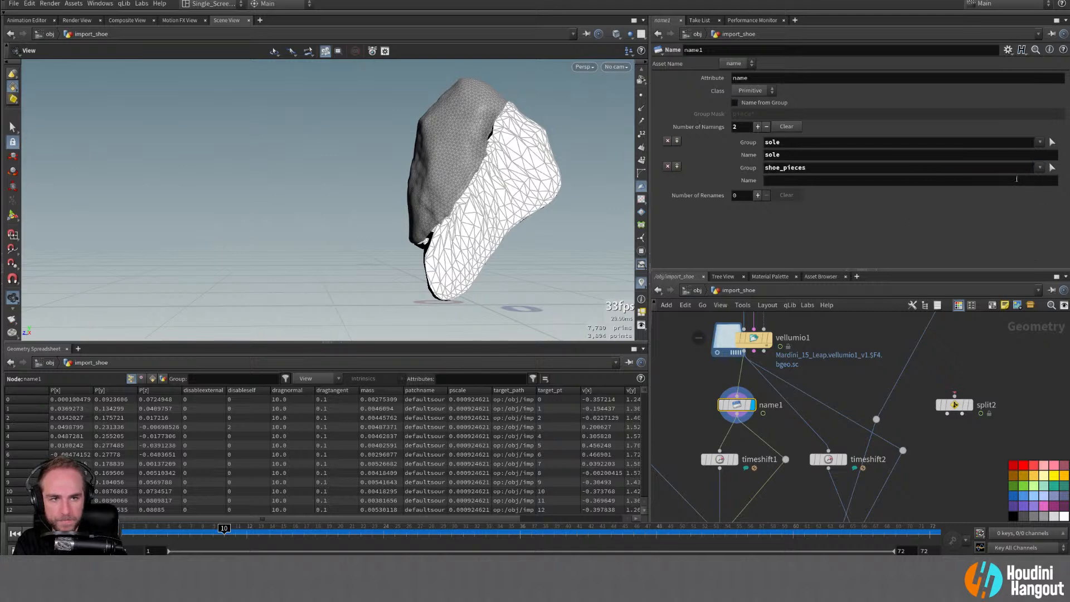
click(780, 181)
text(shoe)
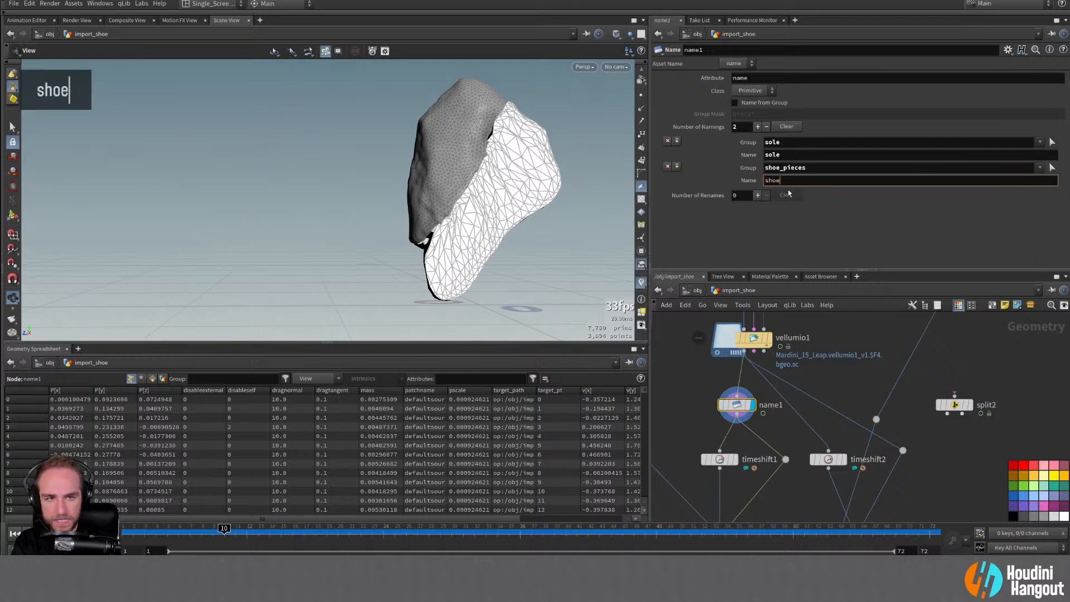
text(_pieces)
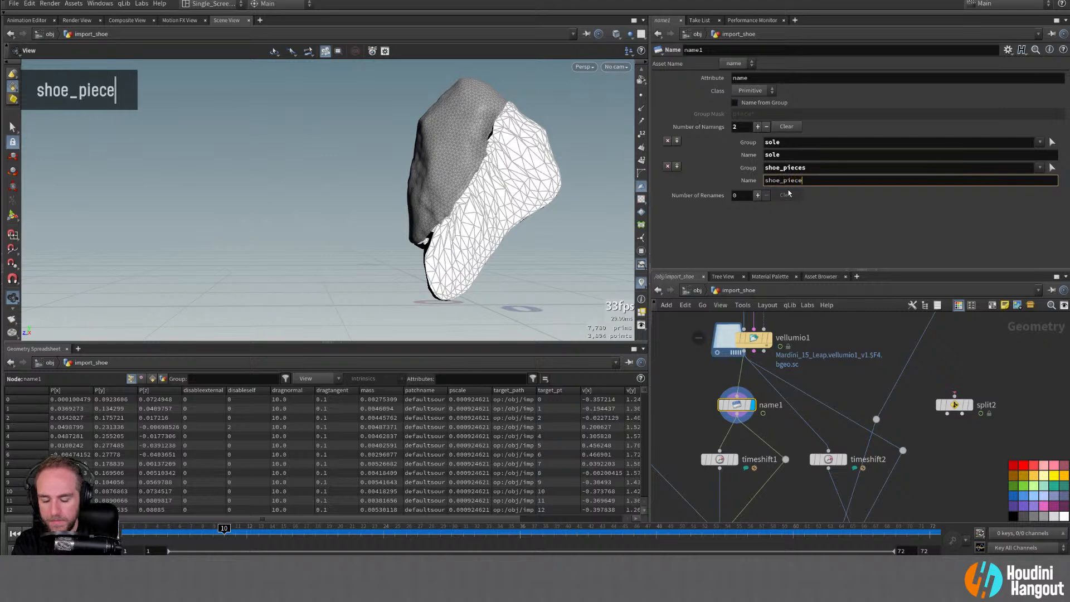
key(Return)
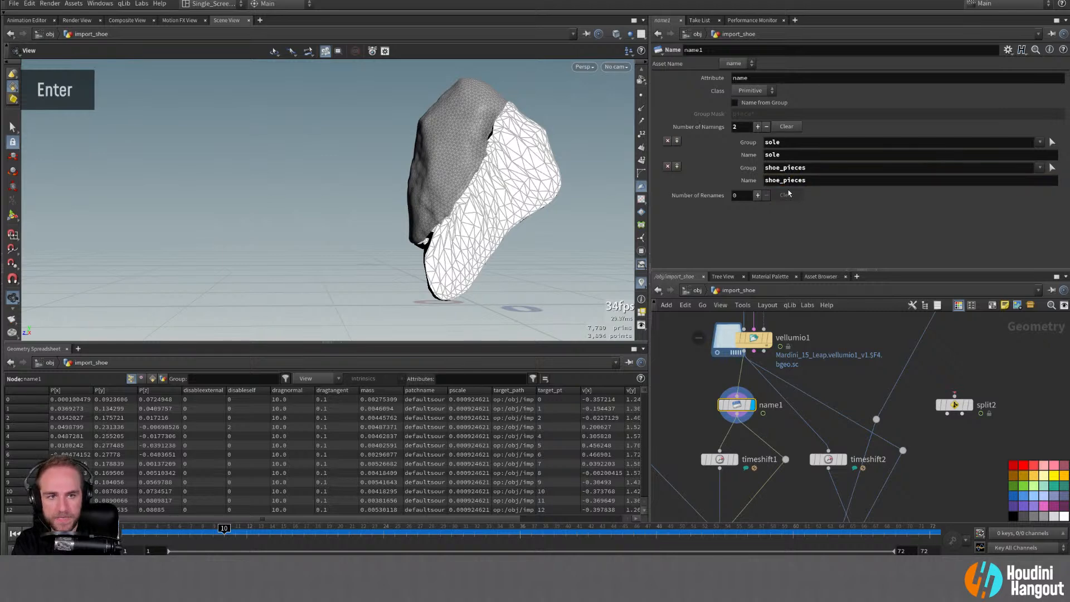
Step: Check the name attribute in name1's primitive spreadsheet and in the node info of timeshift1
middle_click(737, 406)
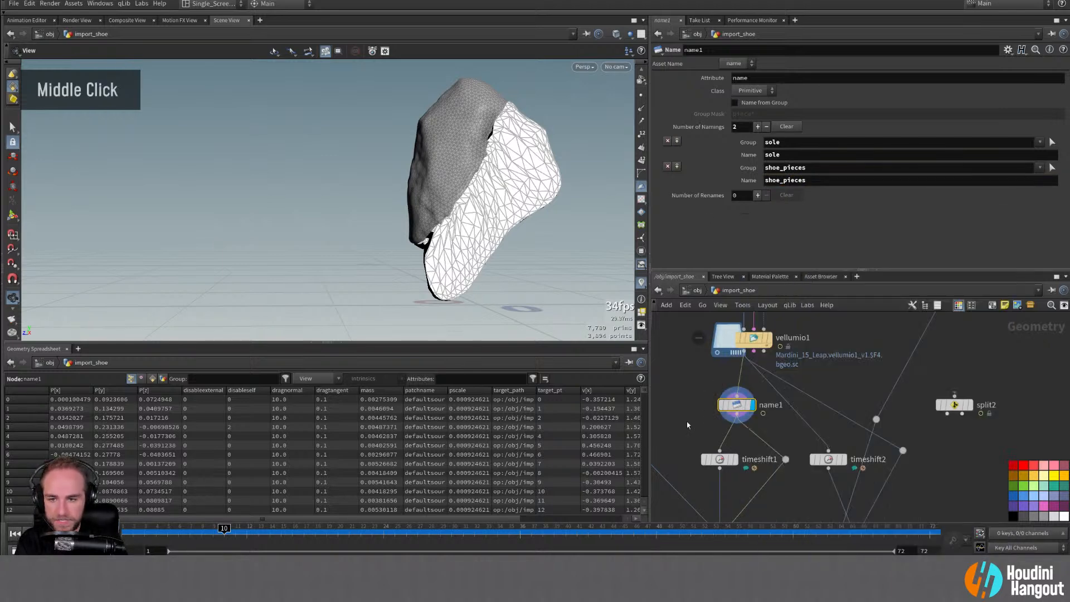
click(152, 379)
scroll(160, 444, down, 20)
scroll(334, 441, down, 20)
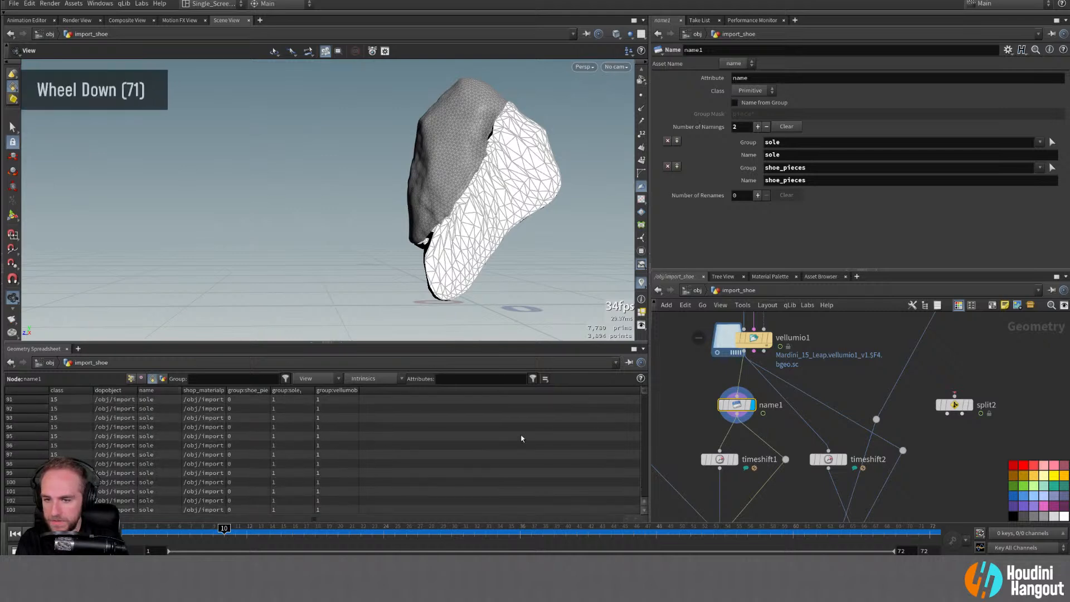
drag(645, 394, 681, 390)
alt+middle_drag(735, 462, 761, 421)
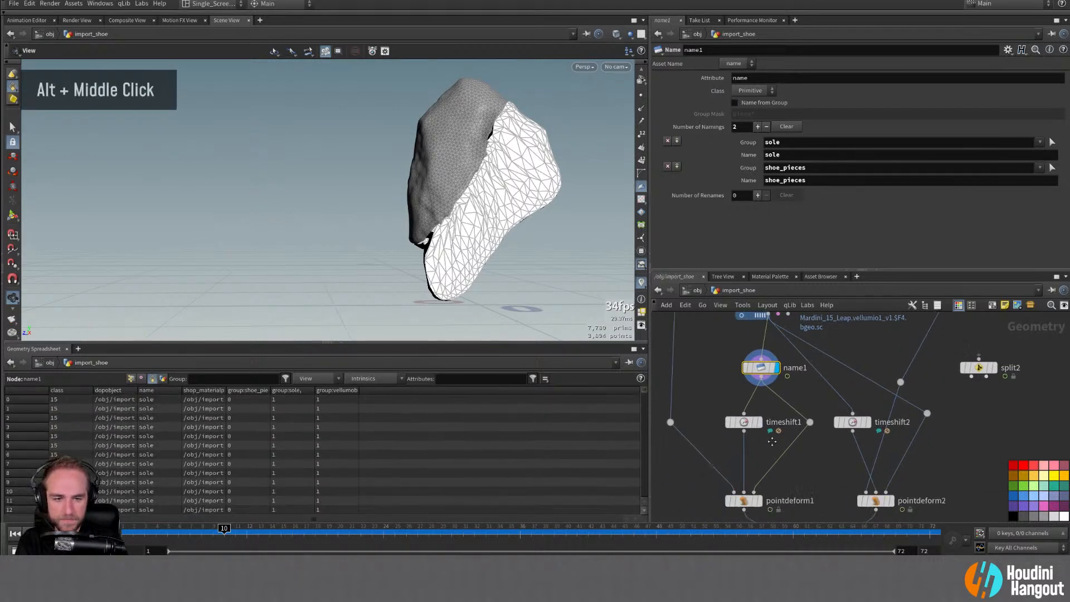
click(762, 420)
click(751, 420)
middle_click(749, 422)
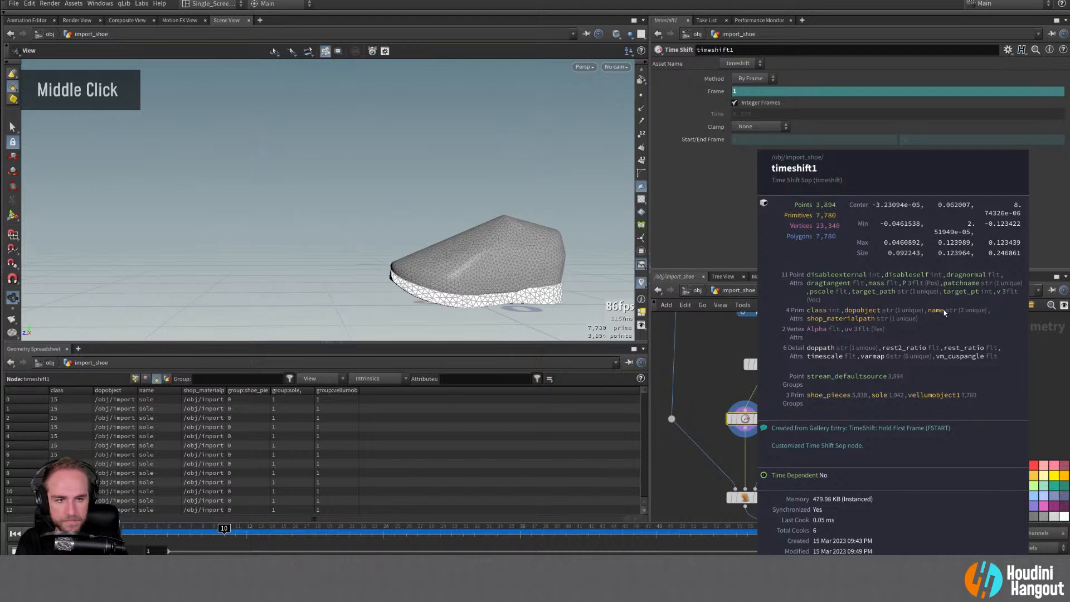
Step: Display pointdeform1 and set its Piece Attribute to name
click(761, 498)
click(748, 498)
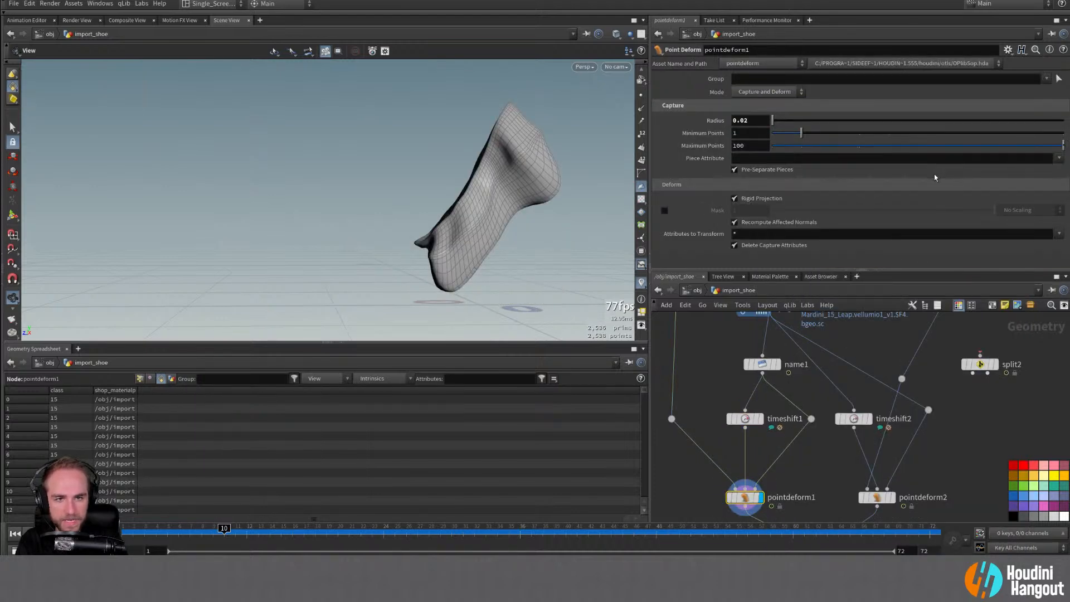
click(735, 170)
click(741, 159)
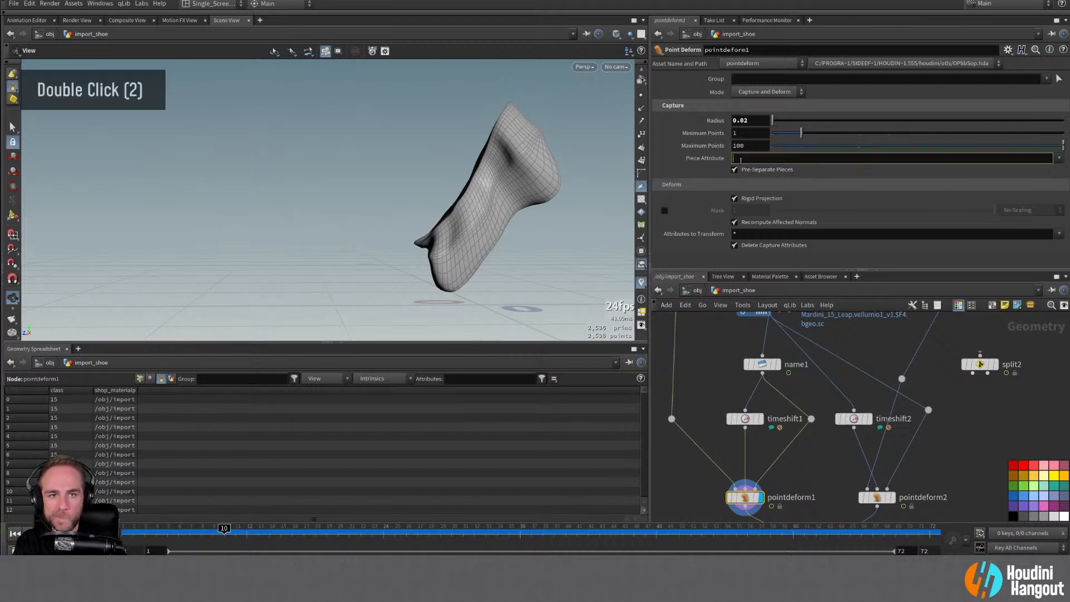
text(name)
key(Return)
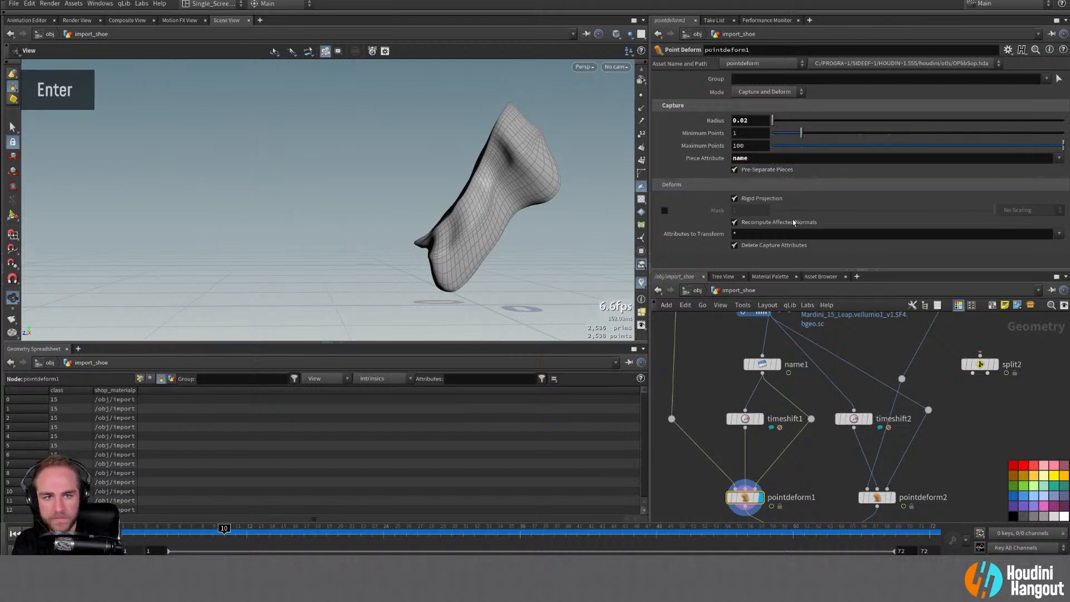
Step: Add a Name node and insert it into the high-resolution sole wire running from null1 to pointdeform1
alt+right_drag(700, 395, 717, 384)
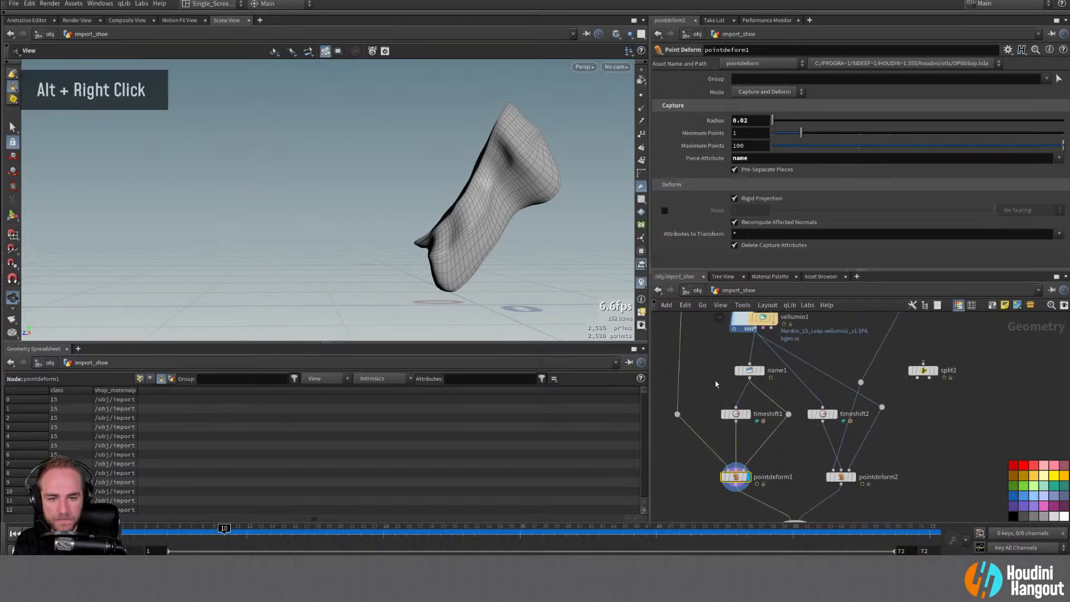
alt+middle_drag(716, 384, 733, 460)
alt+middle_drag(739, 369, 742, 452)
click(787, 372)
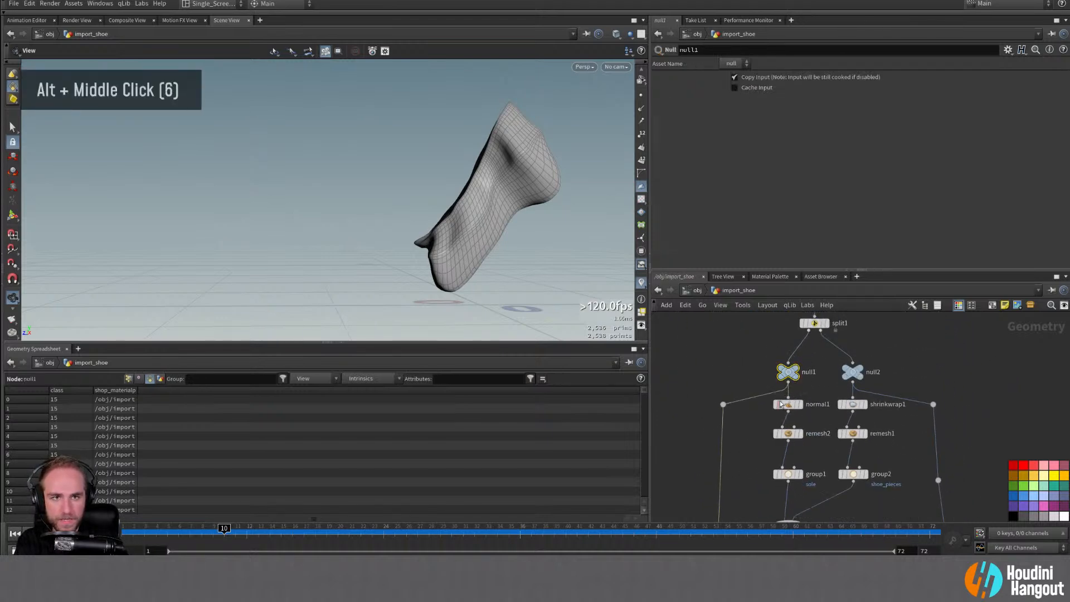
middle_drag(738, 464, 741, 441)
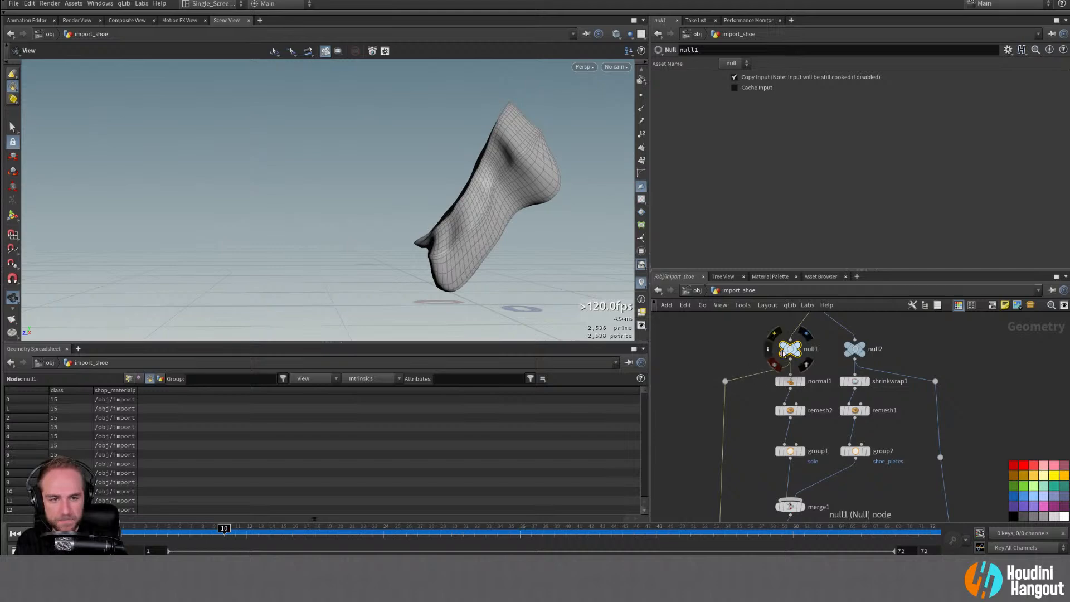
drag(725, 381, 710, 394)
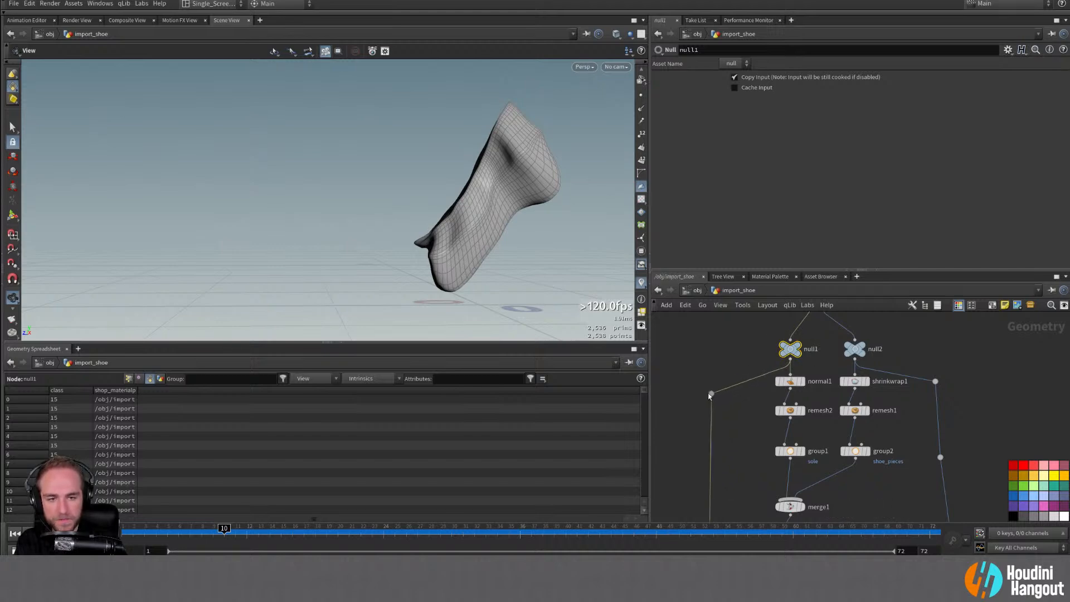
alt+middle_click(710, 395)
alt+middle_click(710, 395)
alt+middle_click(709, 395)
alt+middle_click(709, 395)
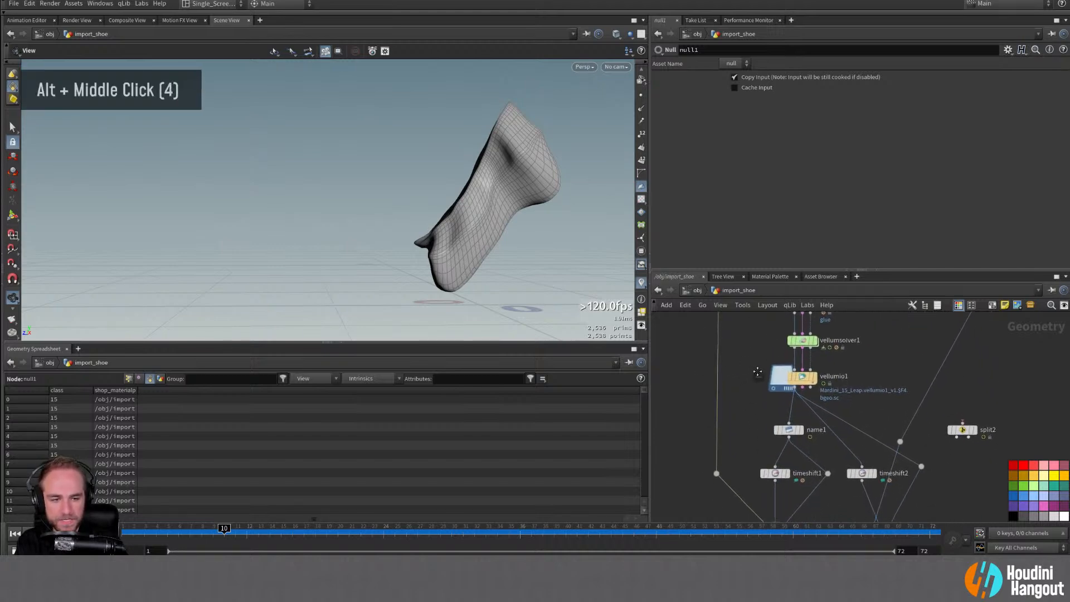
alt+middle_click(757, 372)
alt+middle_click(758, 499)
key(Tab)
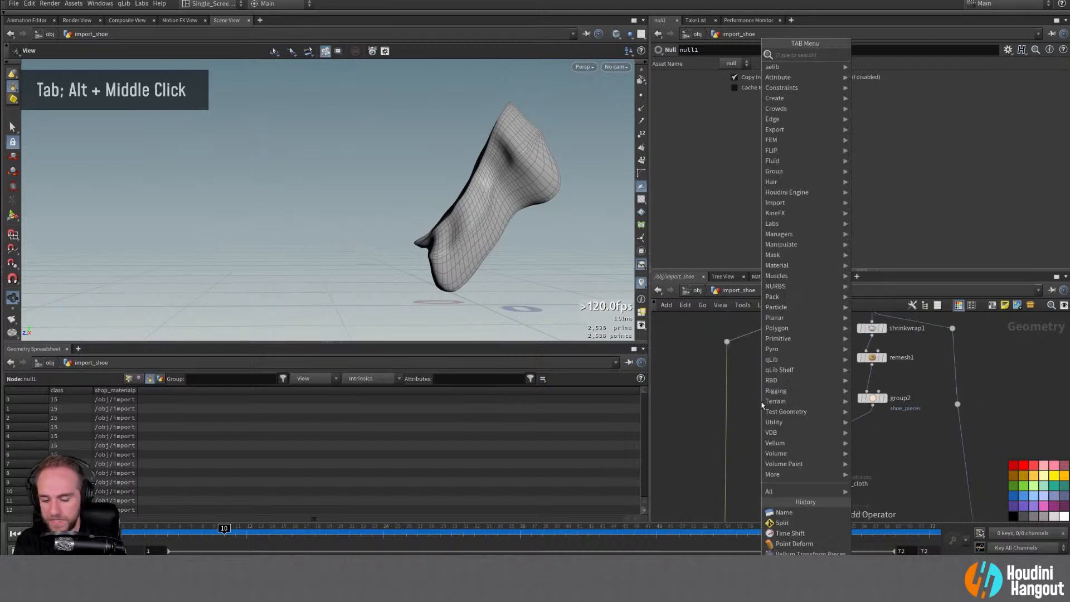
text(name)
key(Return)
double_click(726, 372)
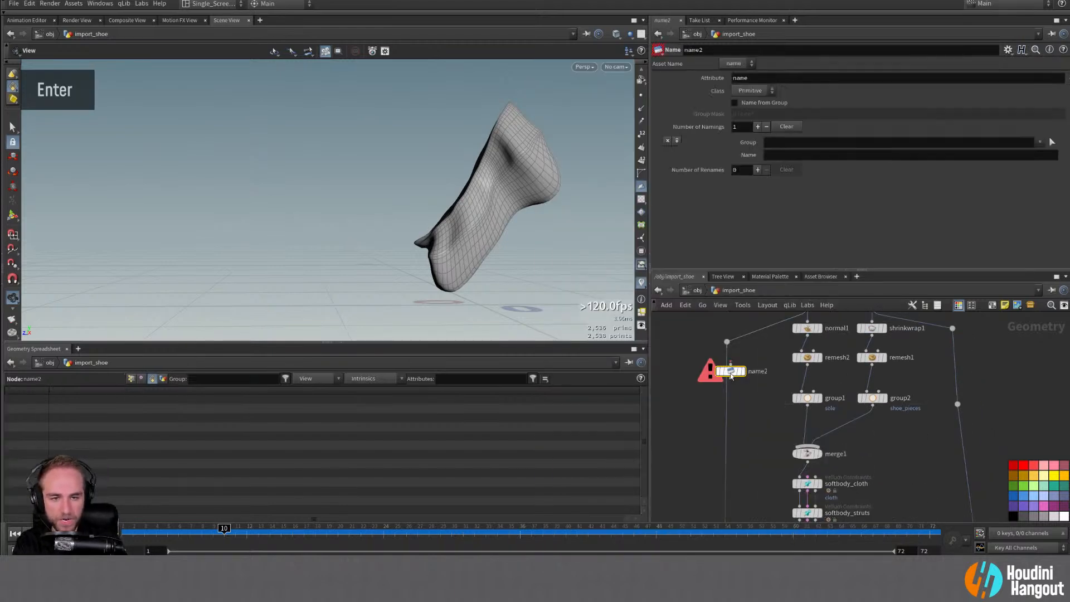
Step: Set the name assigned by name2 to sole
double_click(780, 156)
text(sole)
key(Return)
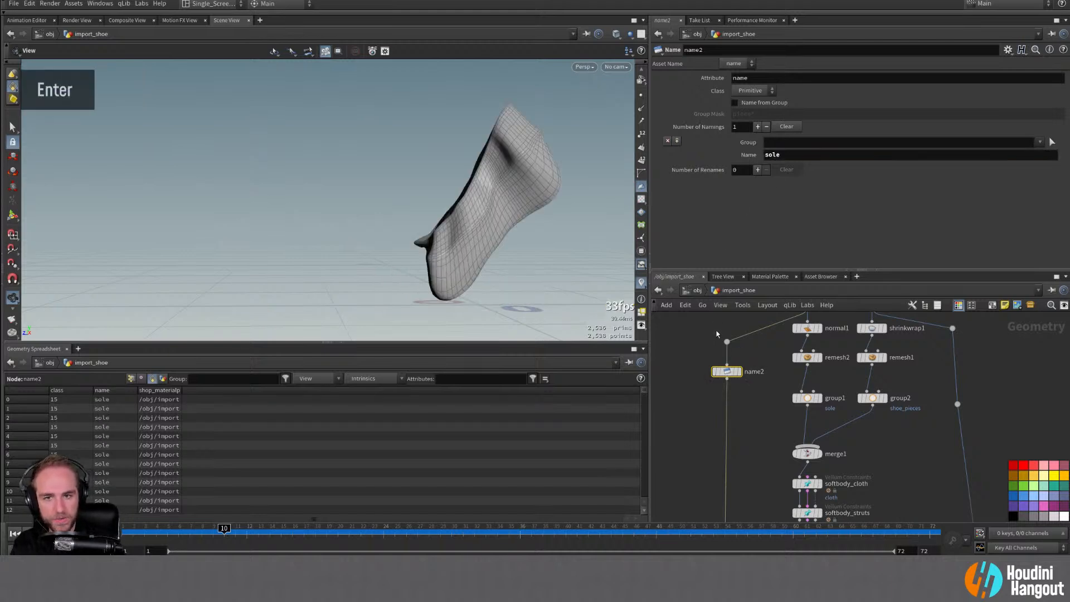
Step: Duplicate name2 onto the high-resolution upper wire from null2 and set the copy's name to shoe_pieces
alt+drag(728, 372, 958, 361)
double_click(795, 155)
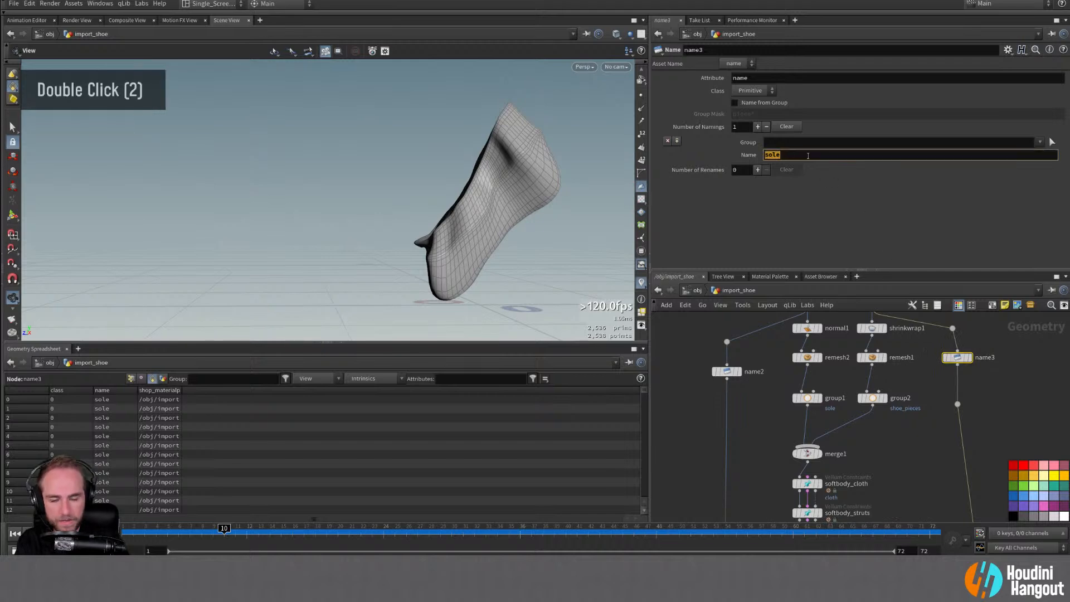
text(show_piec)
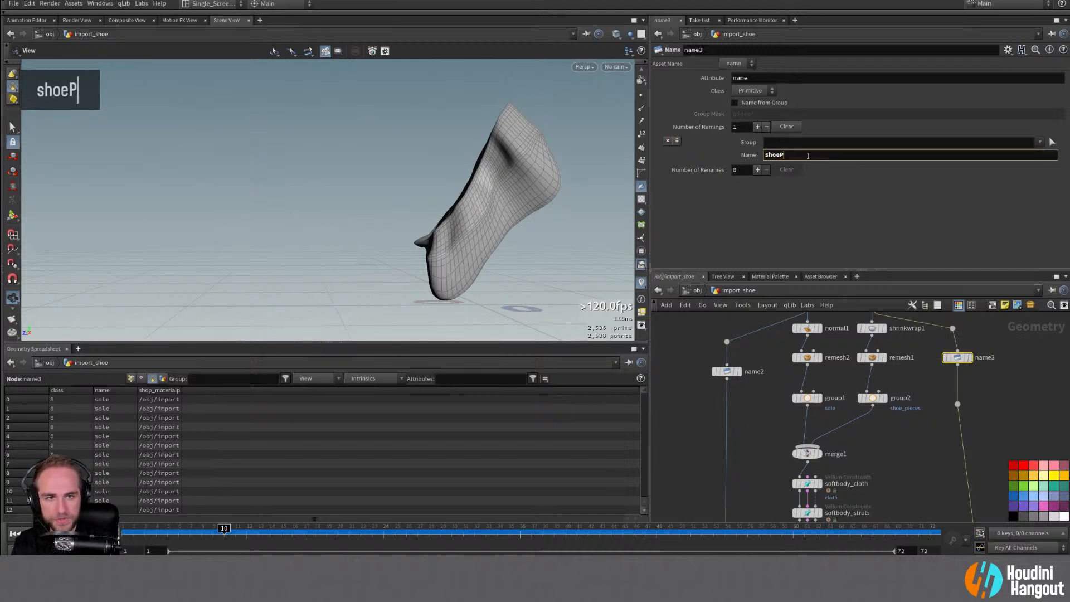
text(es)
key(Return)
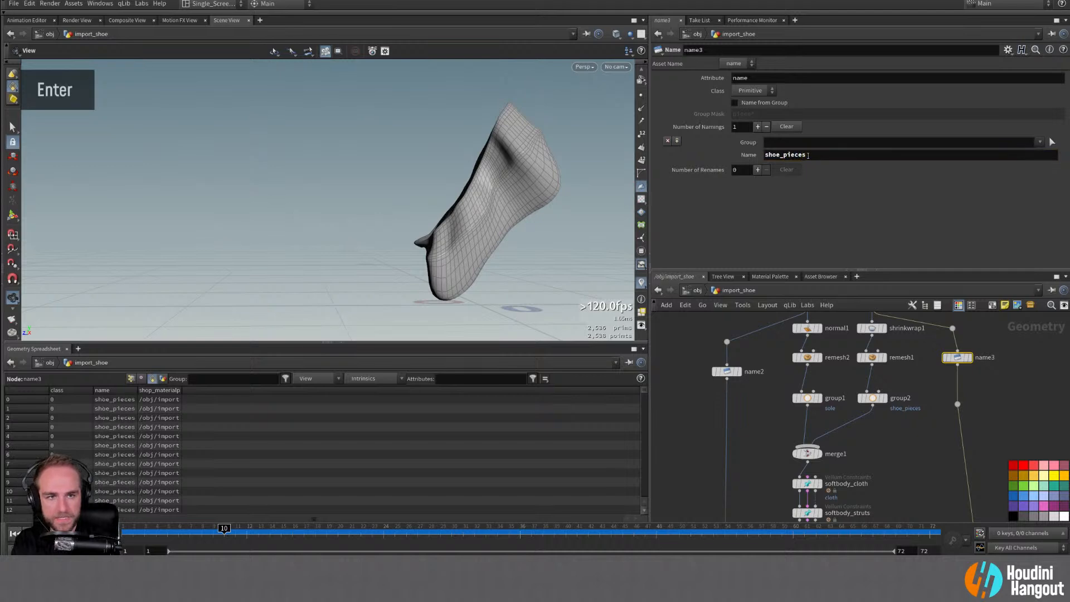
Step: Merge name2 and name3 with a new Merge node and feed its output into the wire leading to pointdeform1
alt+middle_drag(743, 489, 748, 409)
alt+middle_drag(749, 496, 745, 410)
alt+middle_drag(752, 465, 735, 392)
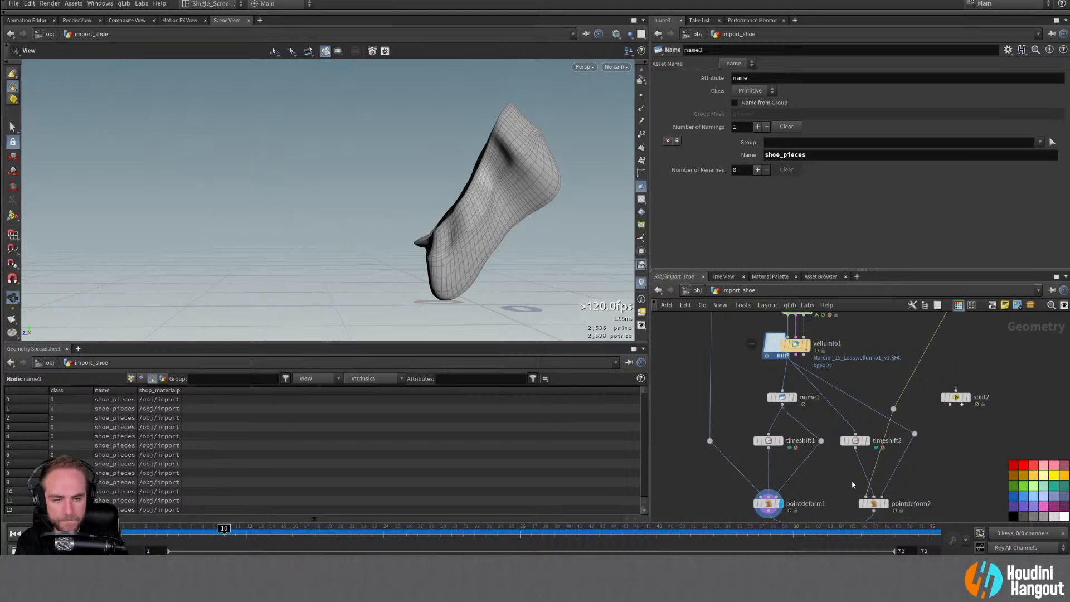
alt+middle_drag(762, 386, 758, 480)
alt+middle_drag(747, 385, 745, 483)
alt+middle_drag(751, 390, 751, 484)
alt+middle_drag(755, 390, 754, 519)
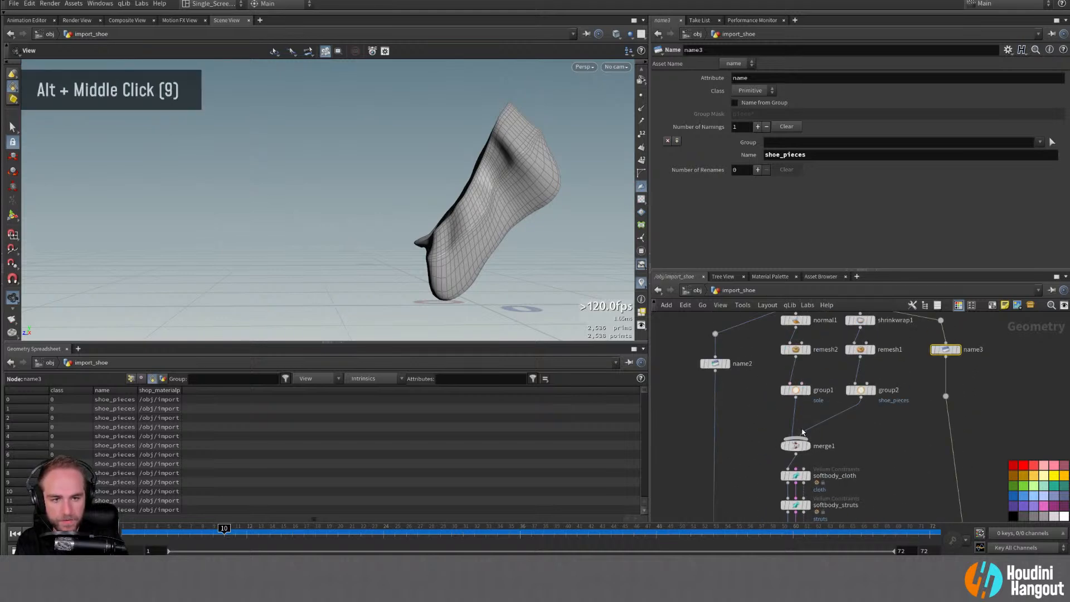
click(716, 370)
shift+click(946, 358)
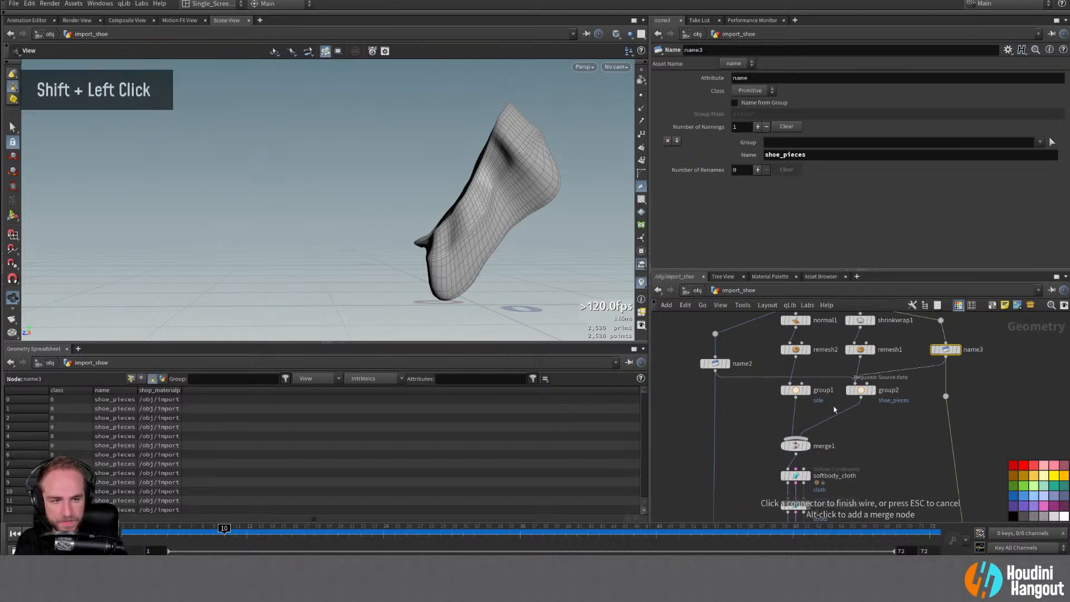
alt+click(745, 428)
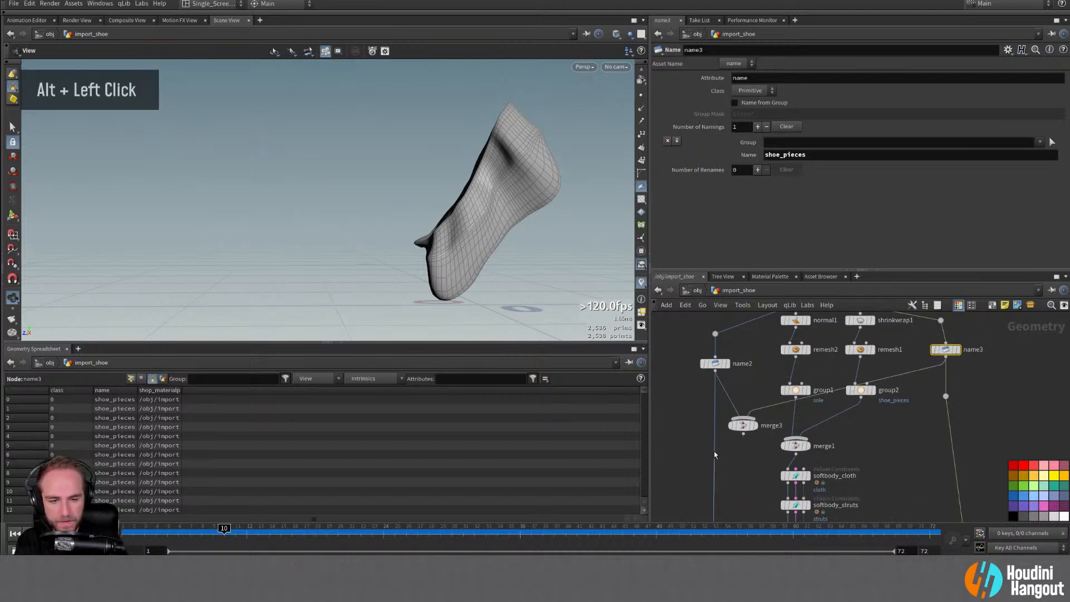
click(715, 455)
click(743, 433)
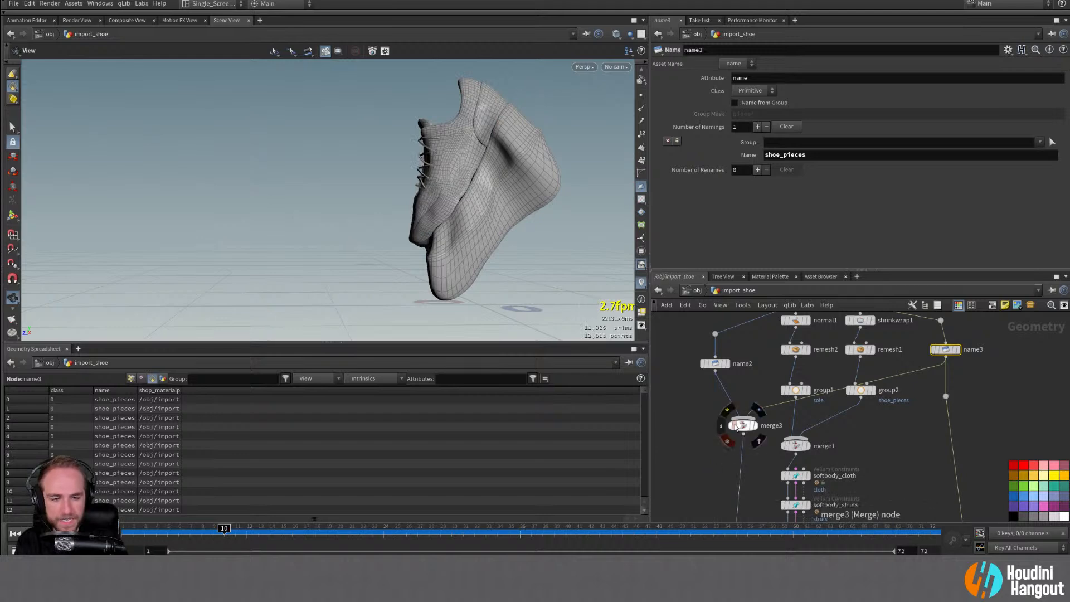
Step: Line merge3 up beside merge1 and route its wire from name3 below group2 with a dot
drag(736, 427, 721, 447)
alt+click(901, 396)
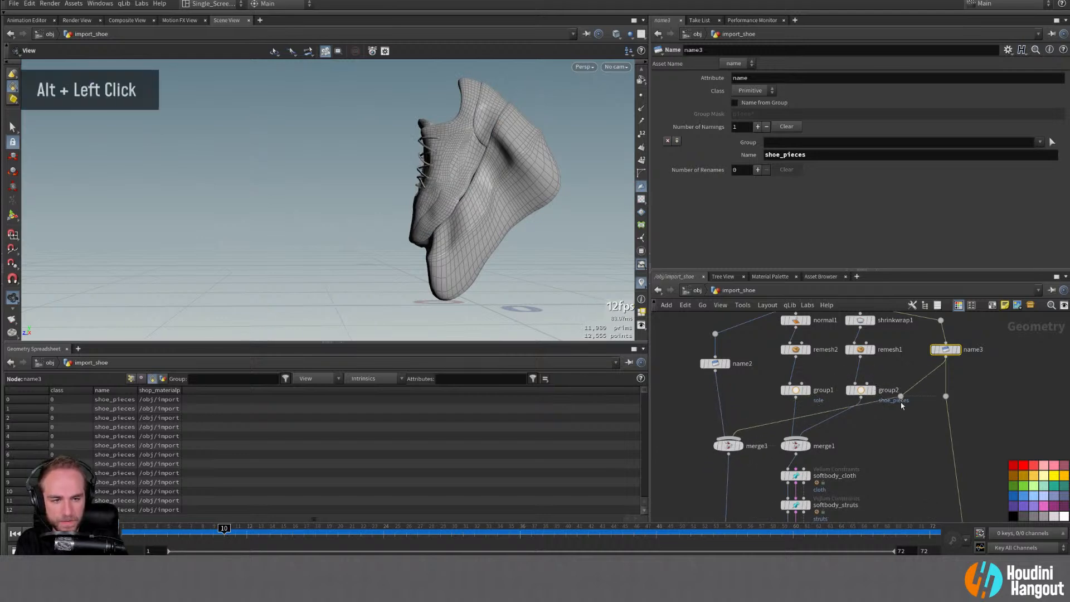
drag(901, 397, 911, 422)
middle_drag(943, 435, 941, 473)
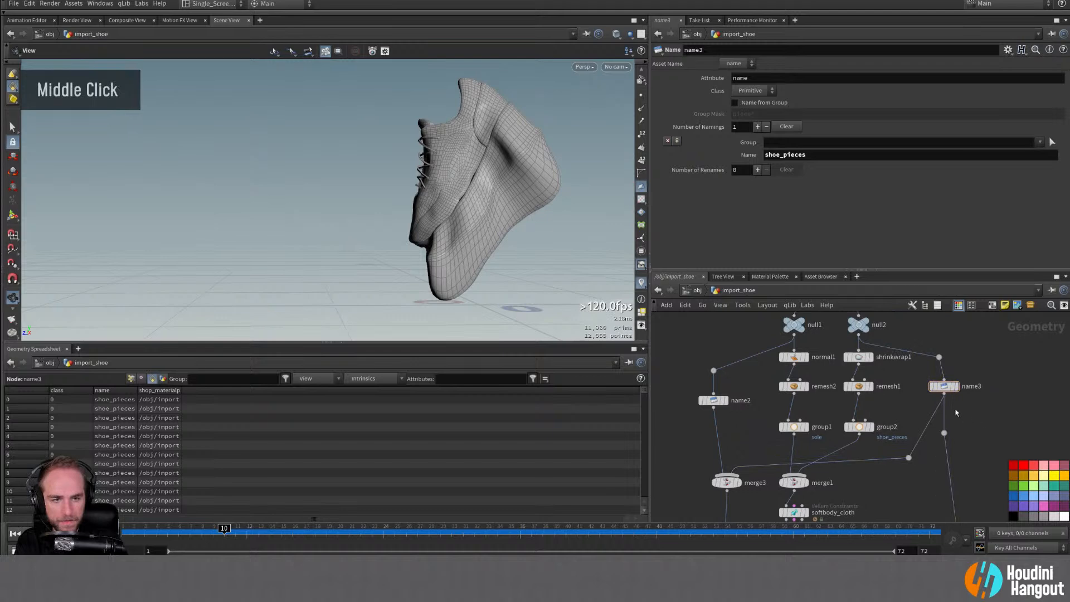
Step: Place name3 beside name2, reposition their incoming wire dots, and delete the two leftover dots below name3
drag(946, 386, 760, 400)
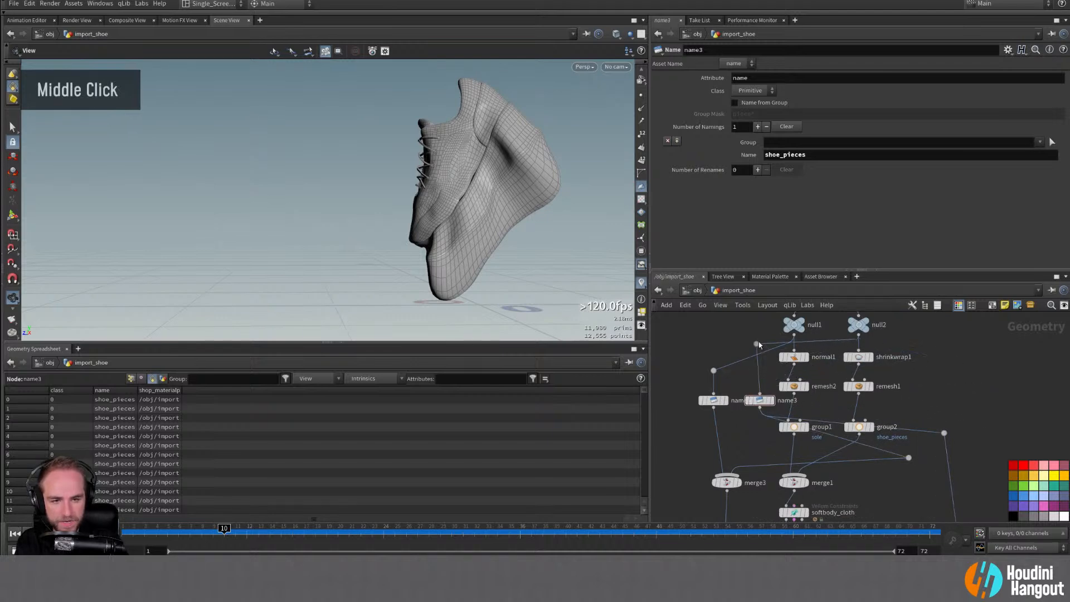
drag(714, 370, 713, 331)
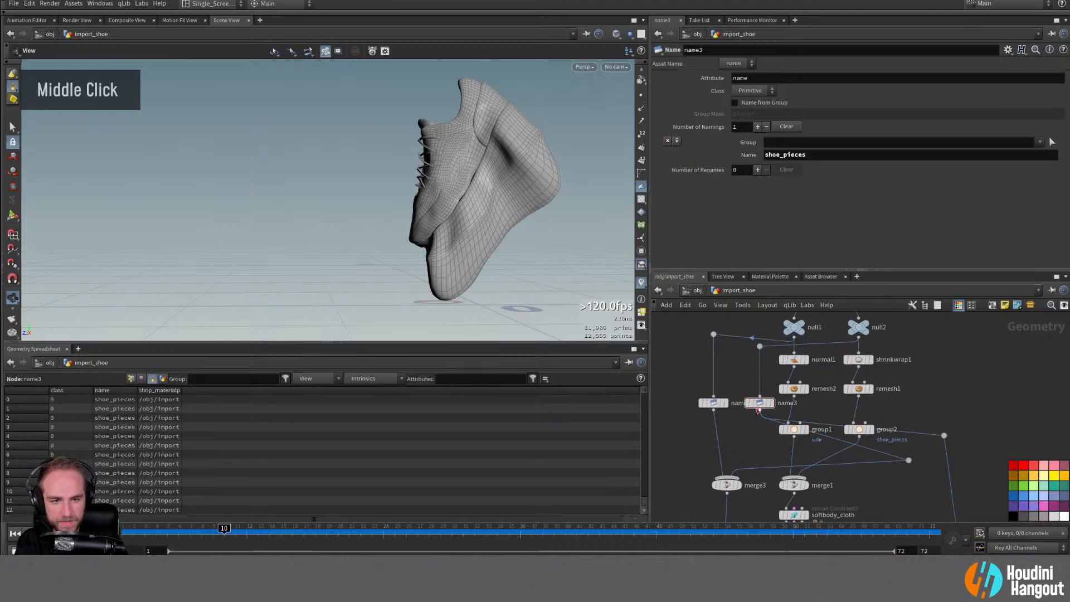
mouse_move(737, 414)
mouse_down()
mouse_move(749, 417)
mouse_move(726, 400)
mouse_up()
alt+middle_click(967, 388)
drag(919, 470, 907, 479)
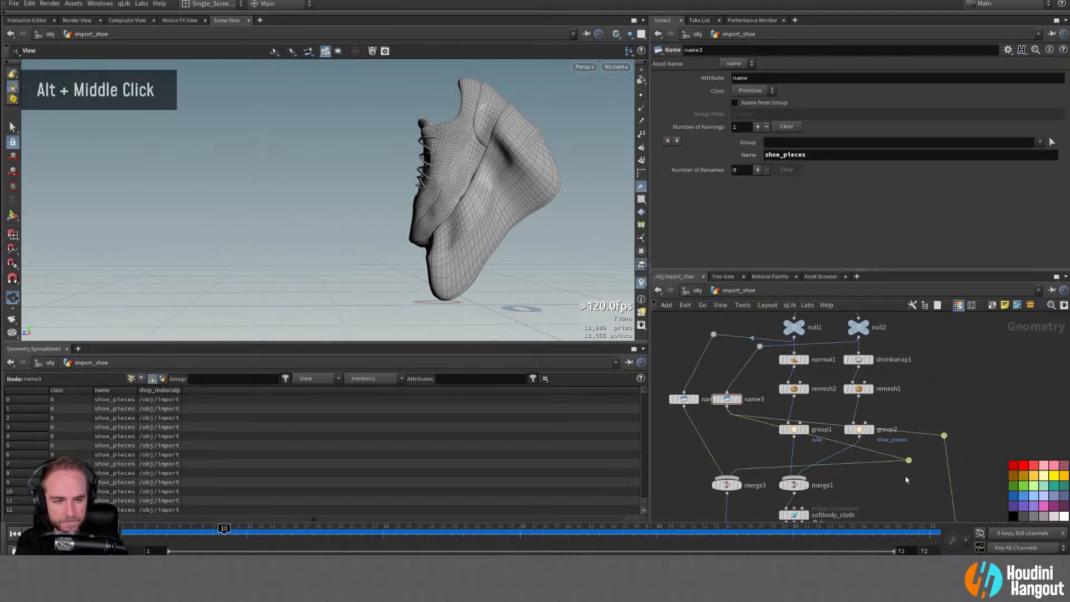
key(Delete)
Step: Delete the obsolete timeshift2 and pointdeform2 branch with its dots, and remove merge2 below pointdeform1
middle_drag(921, 479, 928, 387)
middle_drag(942, 474, 949, 380)
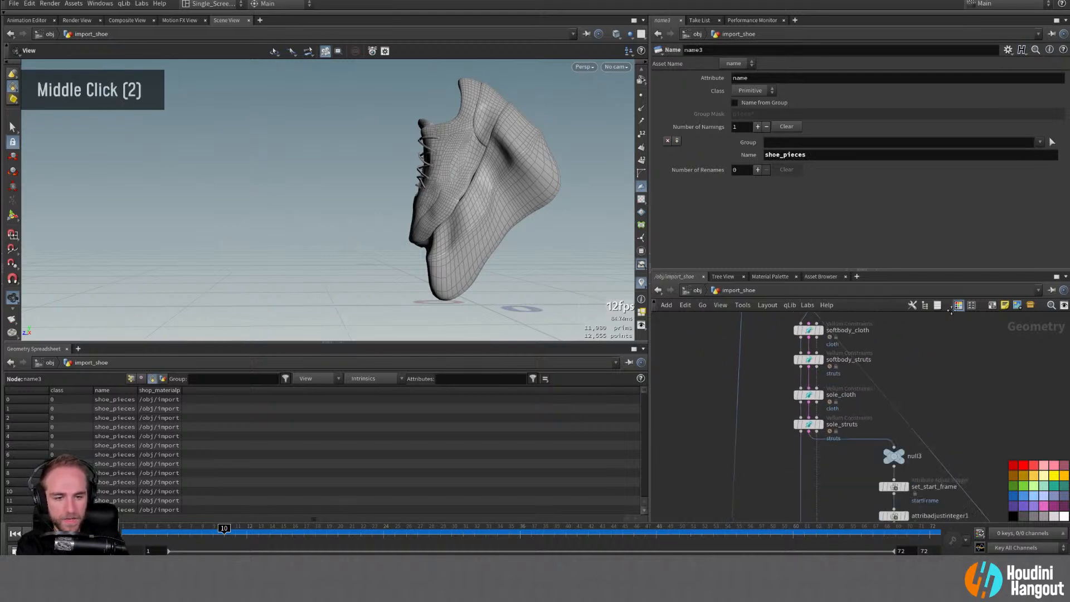
middle_drag(956, 435, 959, 393)
middle_drag(975, 422, 979, 380)
middle_drag(973, 441, 975, 385)
middle_drag(870, 463, 873, 392)
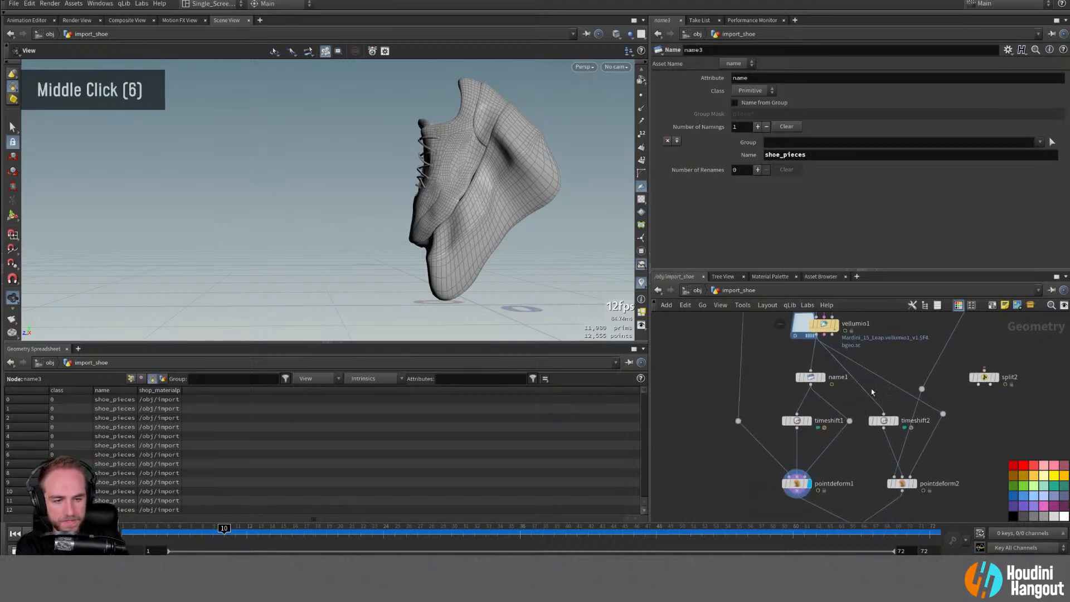
drag(911, 425, 961, 513)
key(Delete)
middle_drag(867, 508, 892, 414)
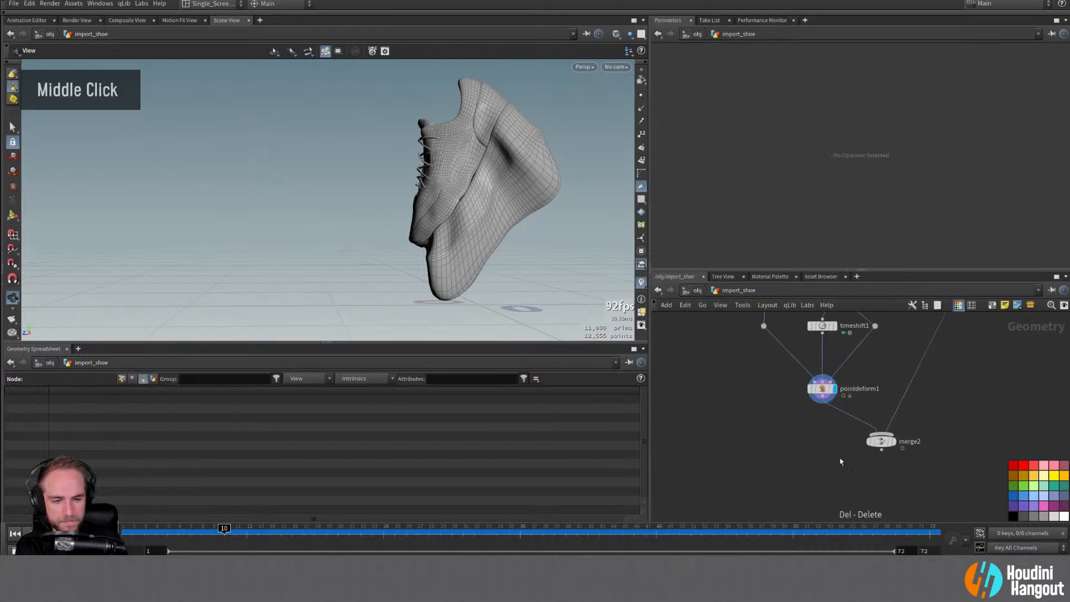
drag(844, 431, 941, 445)
key(Delete)
Step: Tidy the layout of name1, timeshift1 and pointdeform1 into a compact group below vellumio1
middle_drag(941, 441, 926, 519)
middle_drag(825, 404, 818, 438)
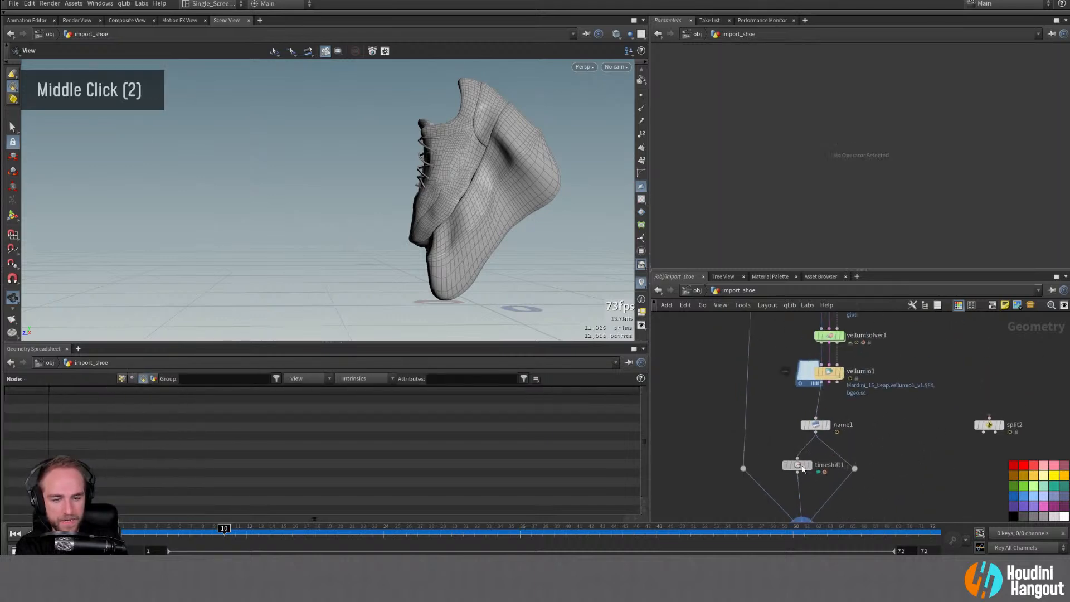
drag(778, 410, 880, 504)
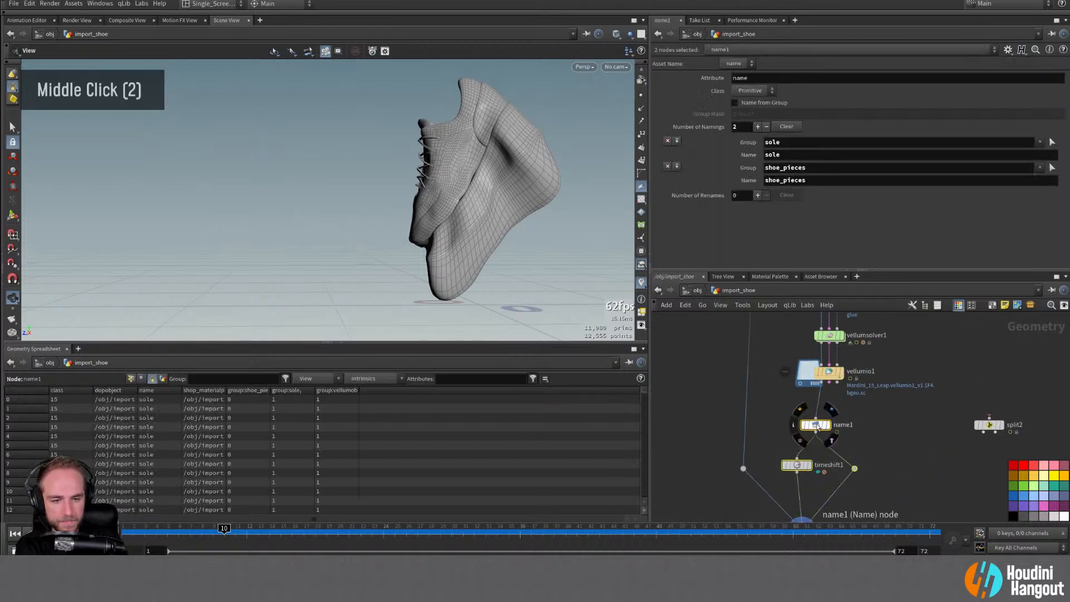
drag(818, 427, 826, 414)
middle_drag(736, 474, 741, 407)
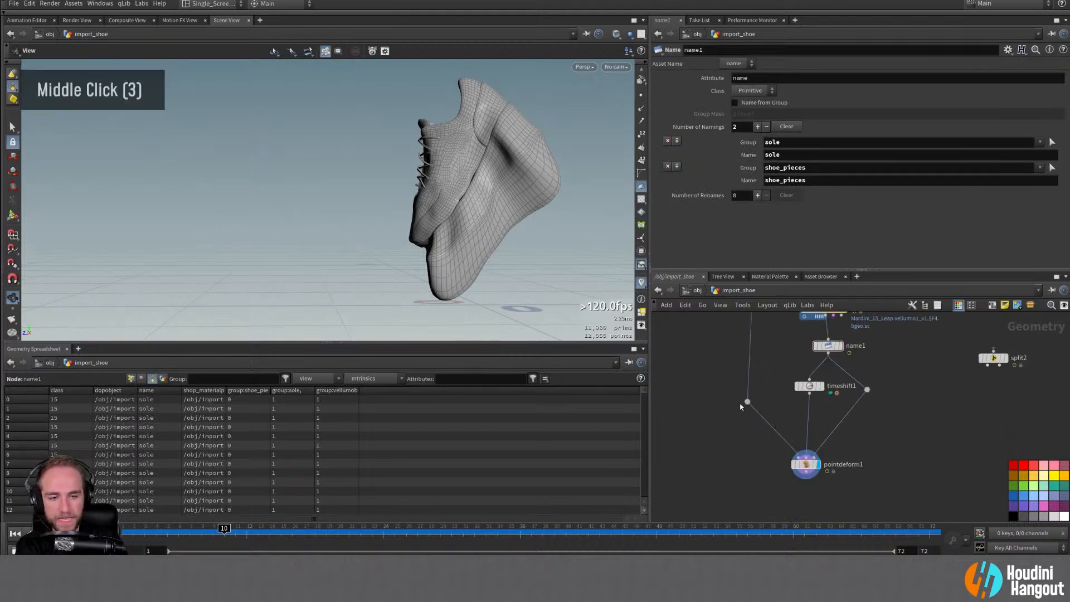
drag(806, 465, 801, 438)
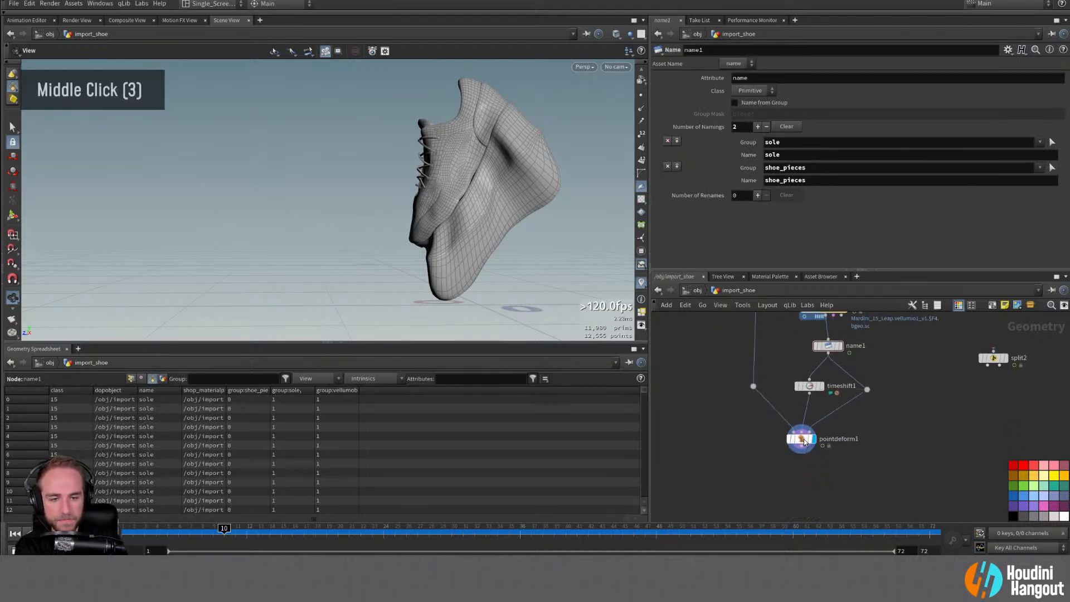
Step: Center merge3 below name2 and name3, space the two Name nodes apart, and straighten the wire running down to name2
middle_drag(780, 321, 781, 424)
mouse_move(780, 424)
middle_down()
mouse_move(784, 469)
mouse_move(780, 419)
middle_up()
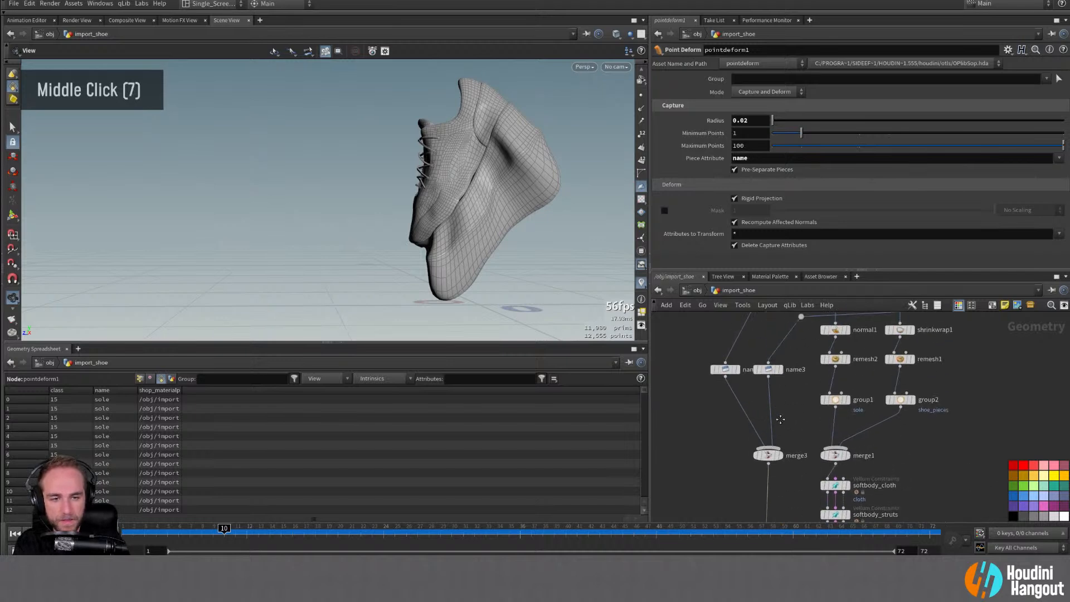
drag(771, 455, 754, 451)
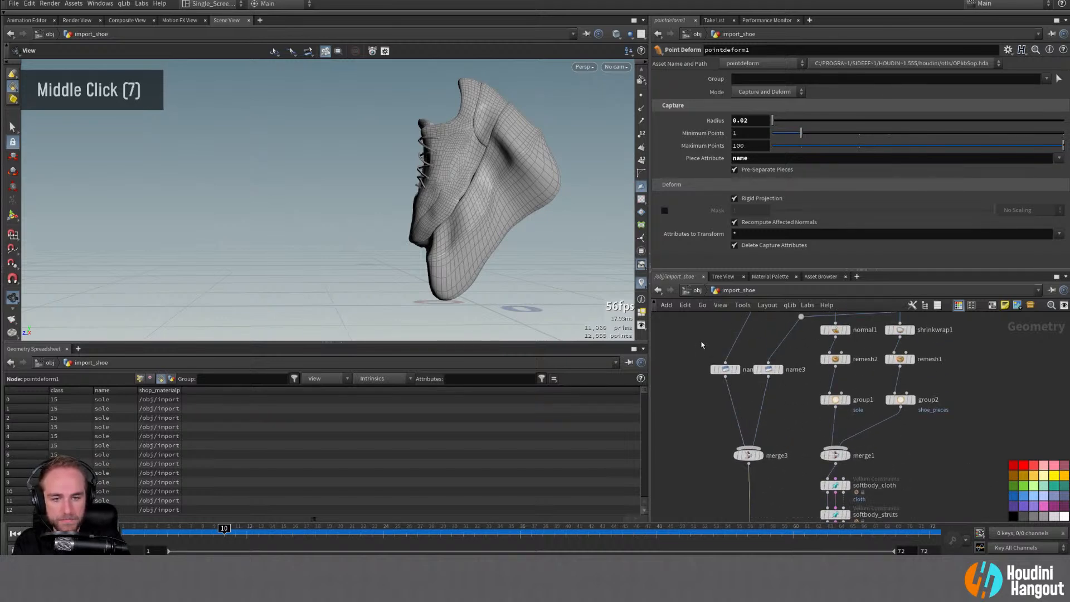
drag(702, 343, 793, 390)
drag(724, 369, 774, 410)
click(741, 400)
middle_drag(758, 373, 755, 439)
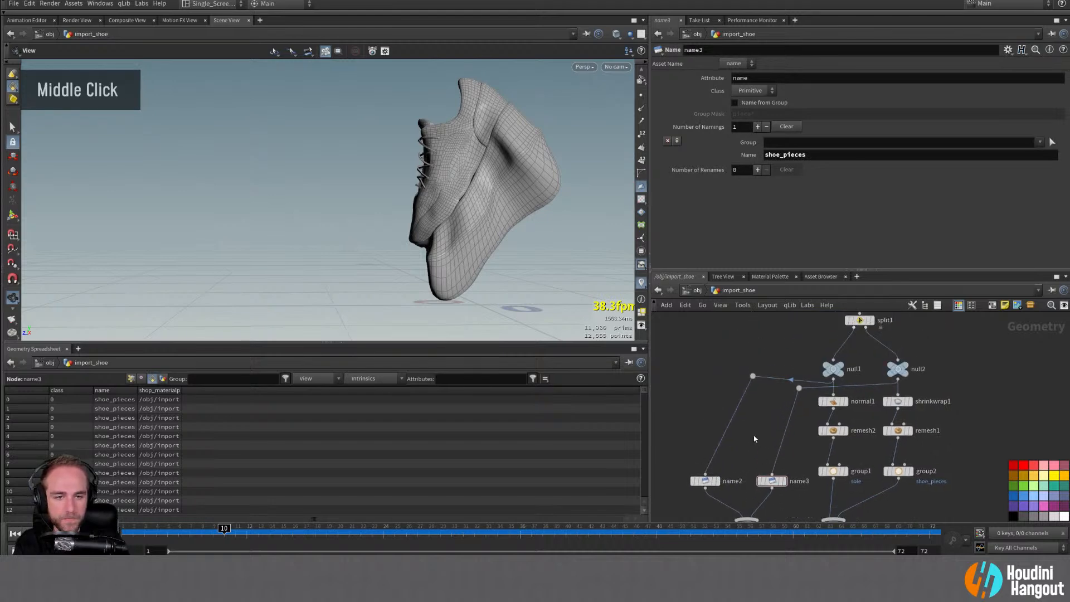
drag(753, 378, 706, 378)
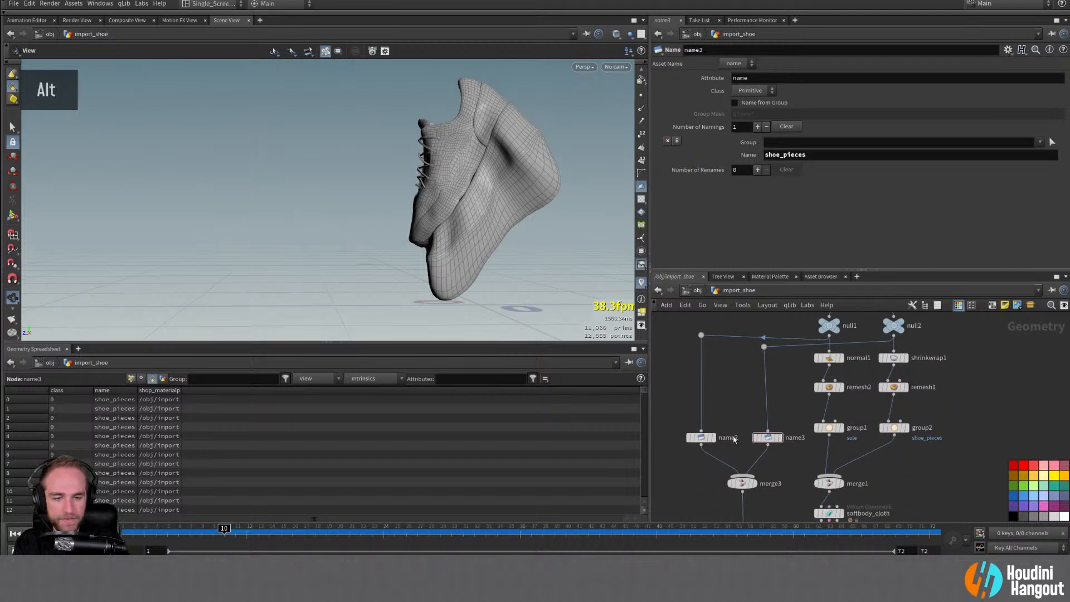
Step: Select pointdeform1 and examine the deformed shoe from several angles, scrubbing the timeline to frame 30
alt+middle_click(741, 390)
alt+middle_click(742, 390)
alt+middle_click(725, 363)
alt+middle_click(725, 363)
alt+middle_click(718, 342)
alt+middle_click(718, 343)
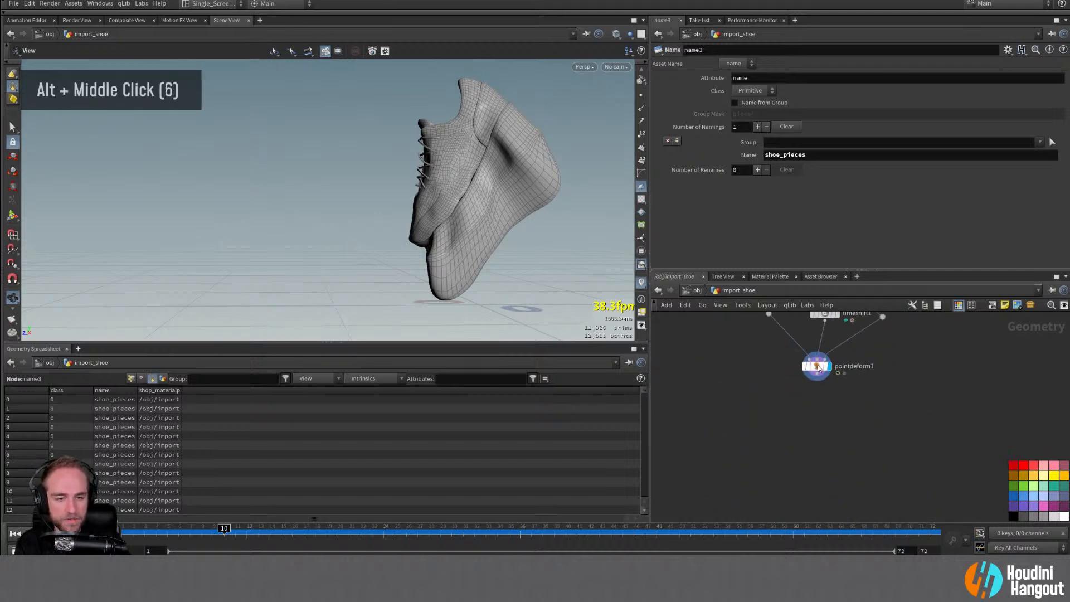
alt+drag(363, 280, 626, 203)
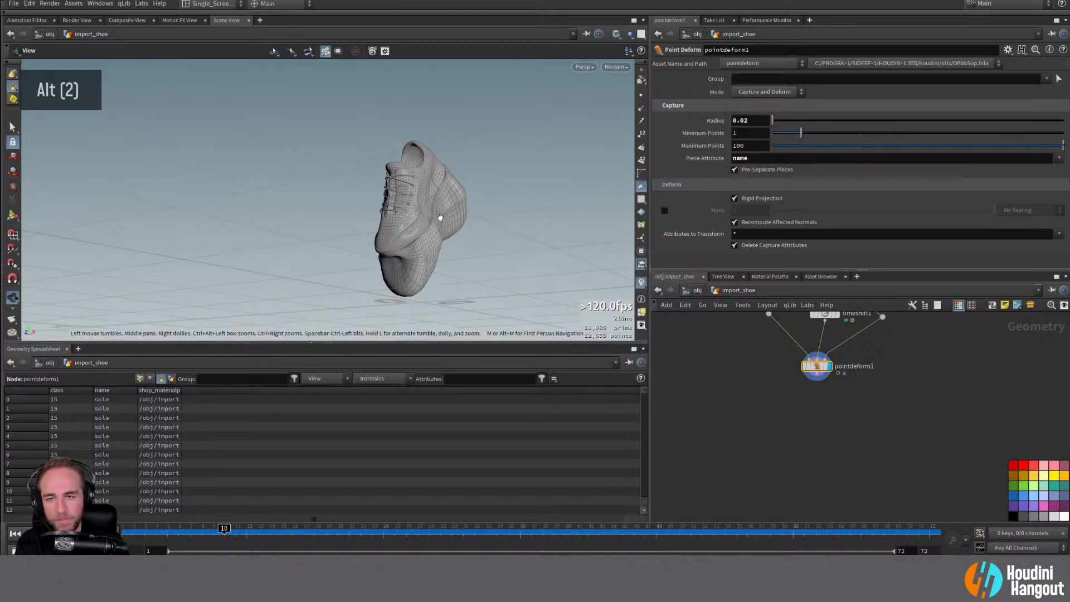
alt+drag(430, 215, 410, 203)
drag(151, 531, 453, 544)
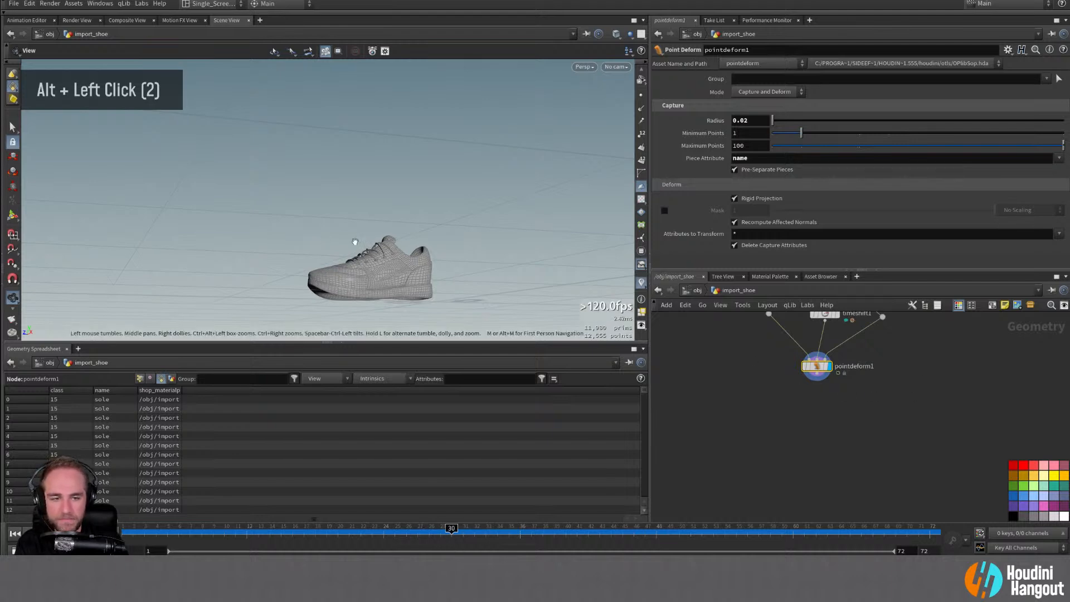
alt+drag(357, 242, 396, 276)
alt+middle_drag(396, 276, 410, 257)
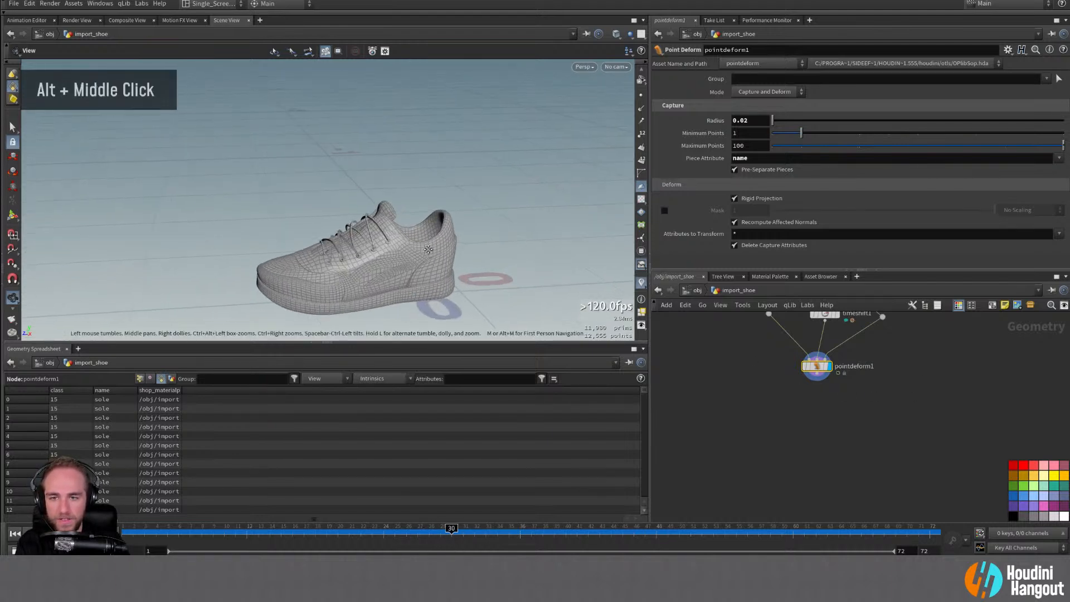
alt+drag(409, 256, 349, 234)
alt+right_drag(349, 234, 383, 227)
alt+drag(383, 227, 401, 221)
alt+middle_drag(399, 229, 390, 236)
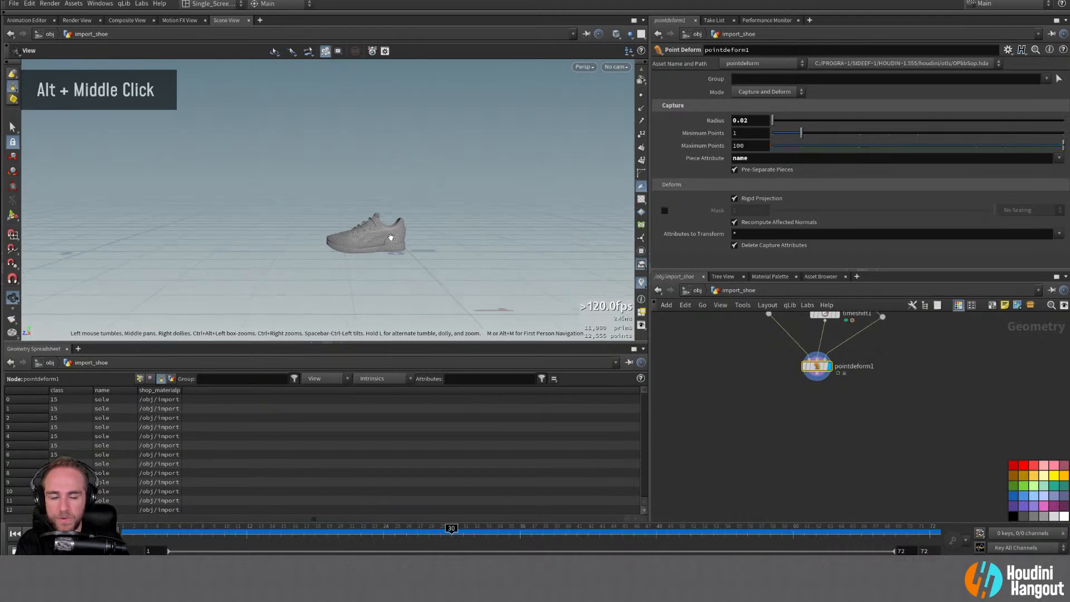
alt+right_drag(390, 235, 360, 287)
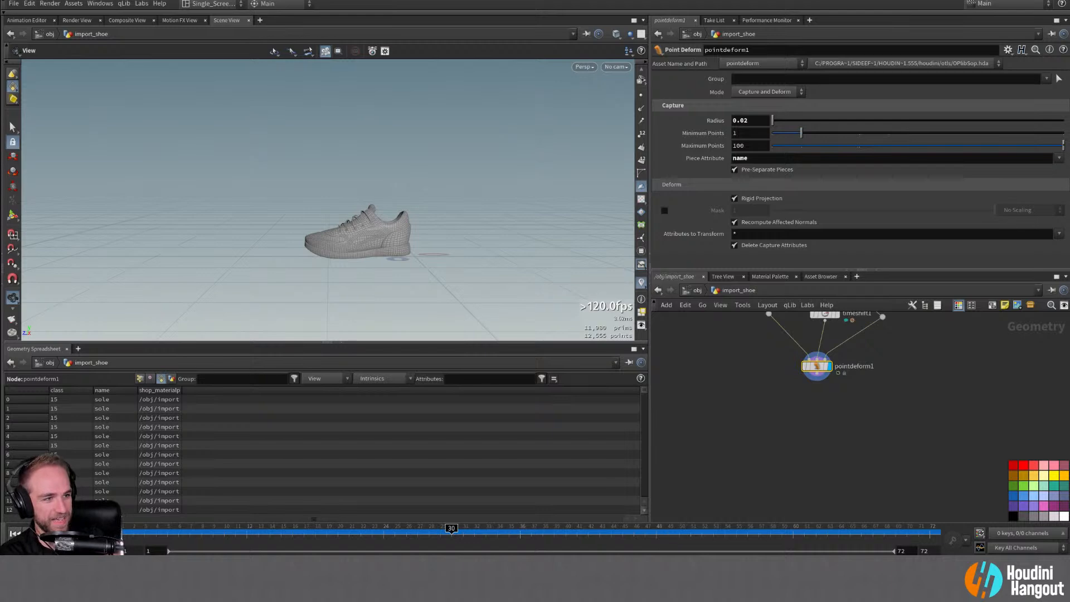
Step: Play the shoe's leap from the first frame and watch the deformation from closer up
click(18, 532)
click(47, 533)
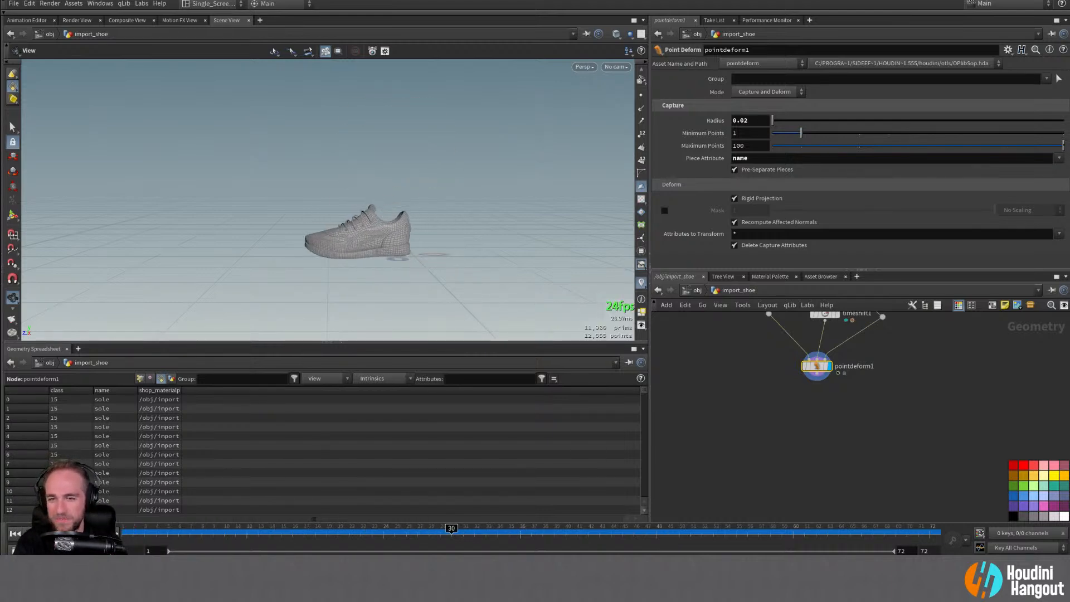
alt+middle_drag(378, 228, 329, 238)
alt+right_drag(330, 237, 365, 241)
alt+middle_drag(365, 241, 327, 242)
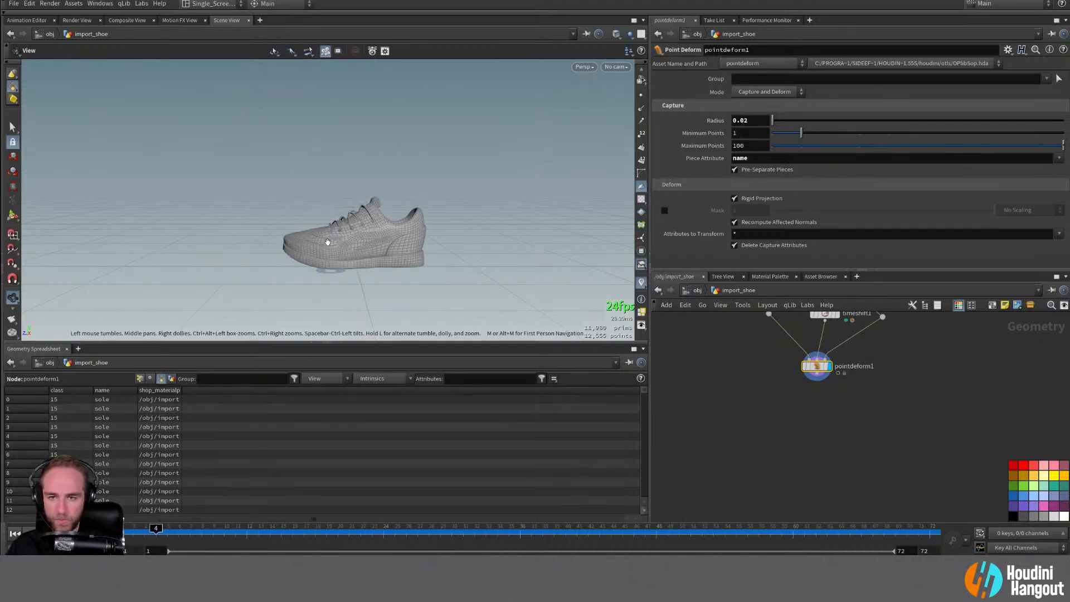
Step: Test pointdeform1 with Rigid Projection off by scrubbing back to frame 9, and re-enable the option
click(735, 198)
drag(473, 527, 213, 533)
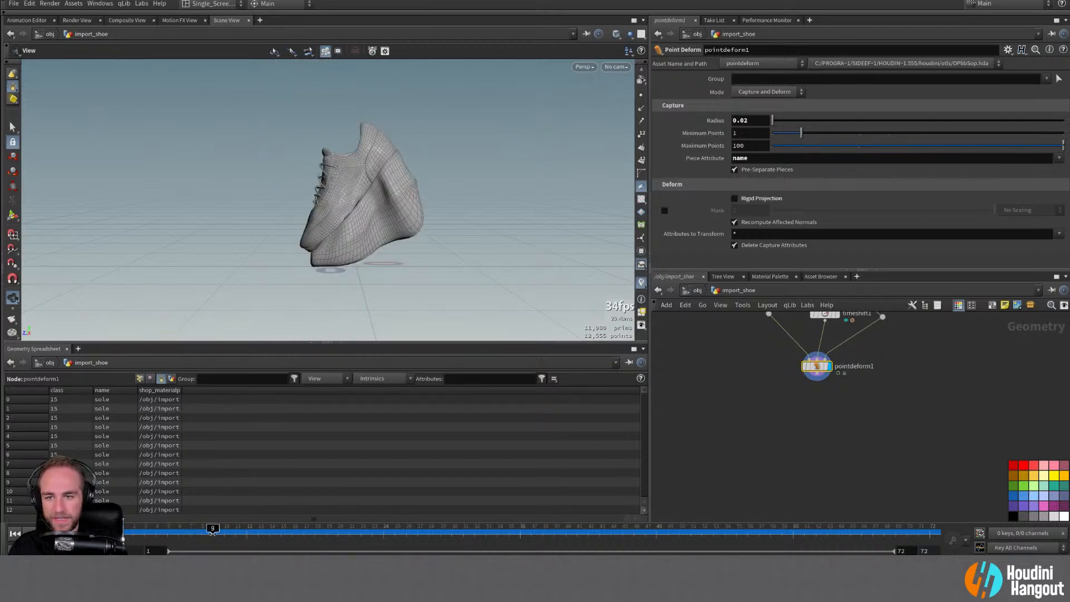
click(734, 199)
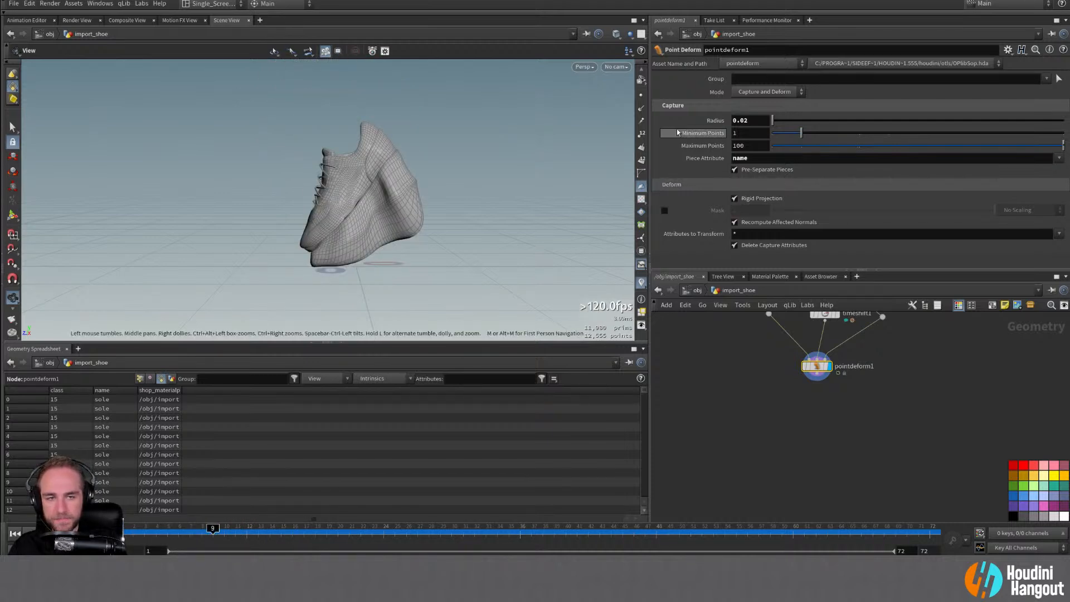
Step: Read the Maximum Points description, scrub to frame 6, and replay the finished leap from the start
mouse_move(695, 151)
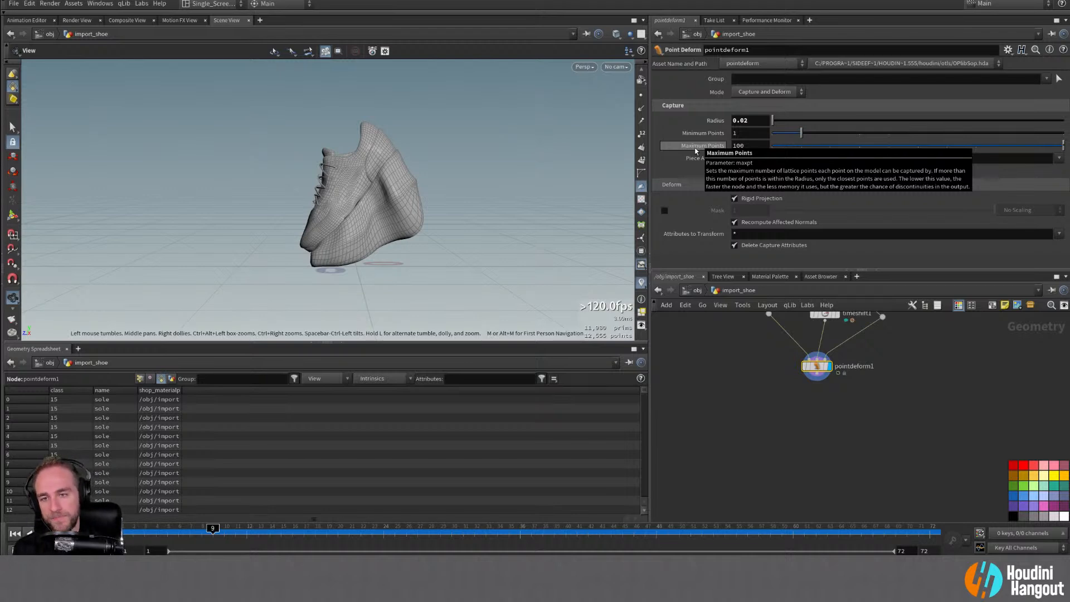
mouse_move(175, 527)
mouse_down()
mouse_move(327, 530)
mouse_move(452, 551)
mouse_move(175, 541)
mouse_up()
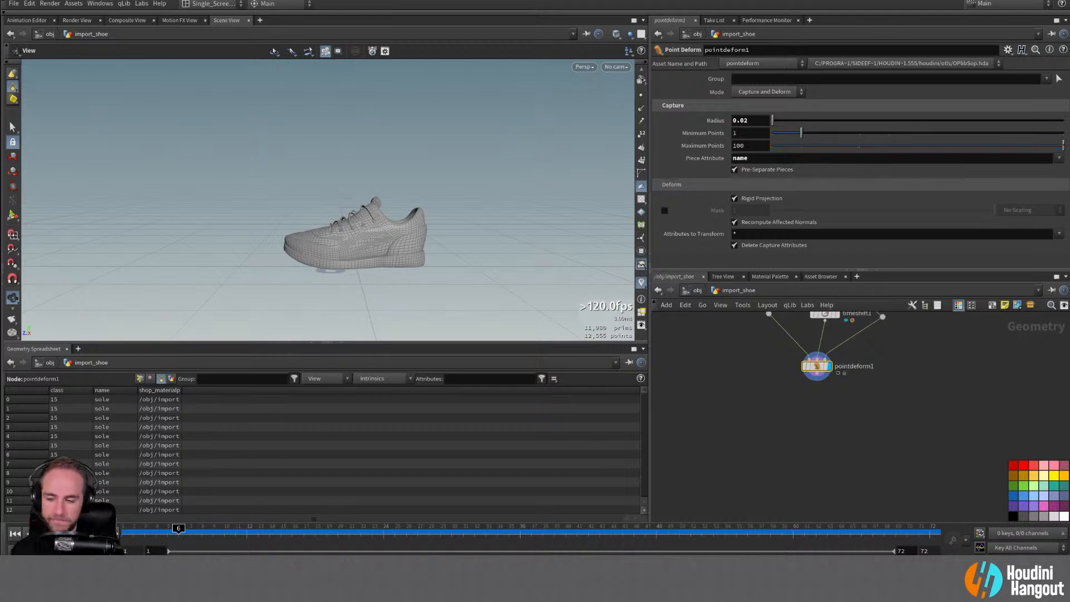
click(15, 533)
click(54, 533)
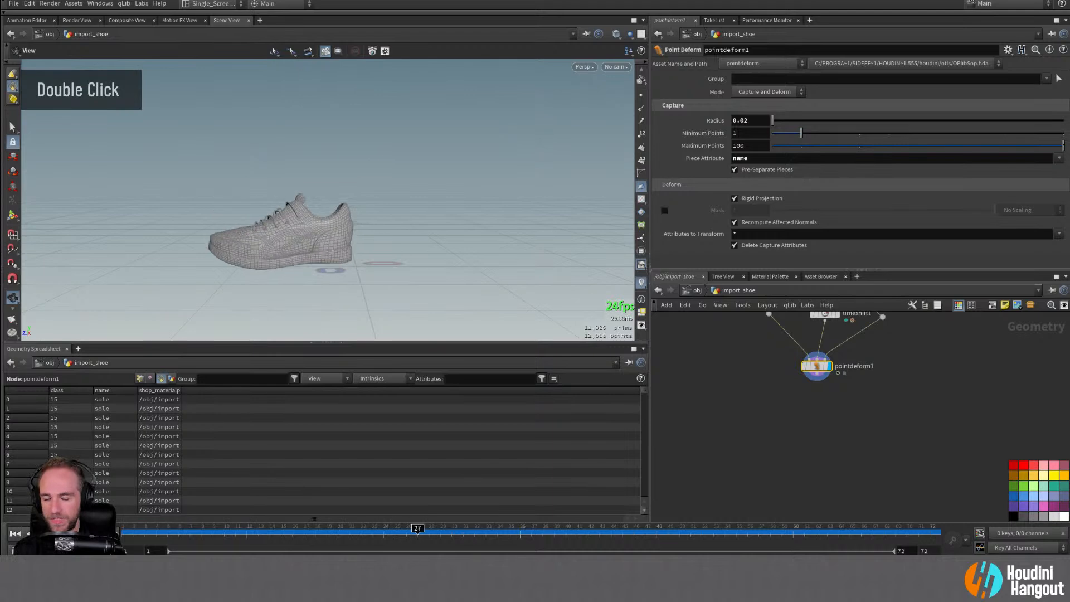